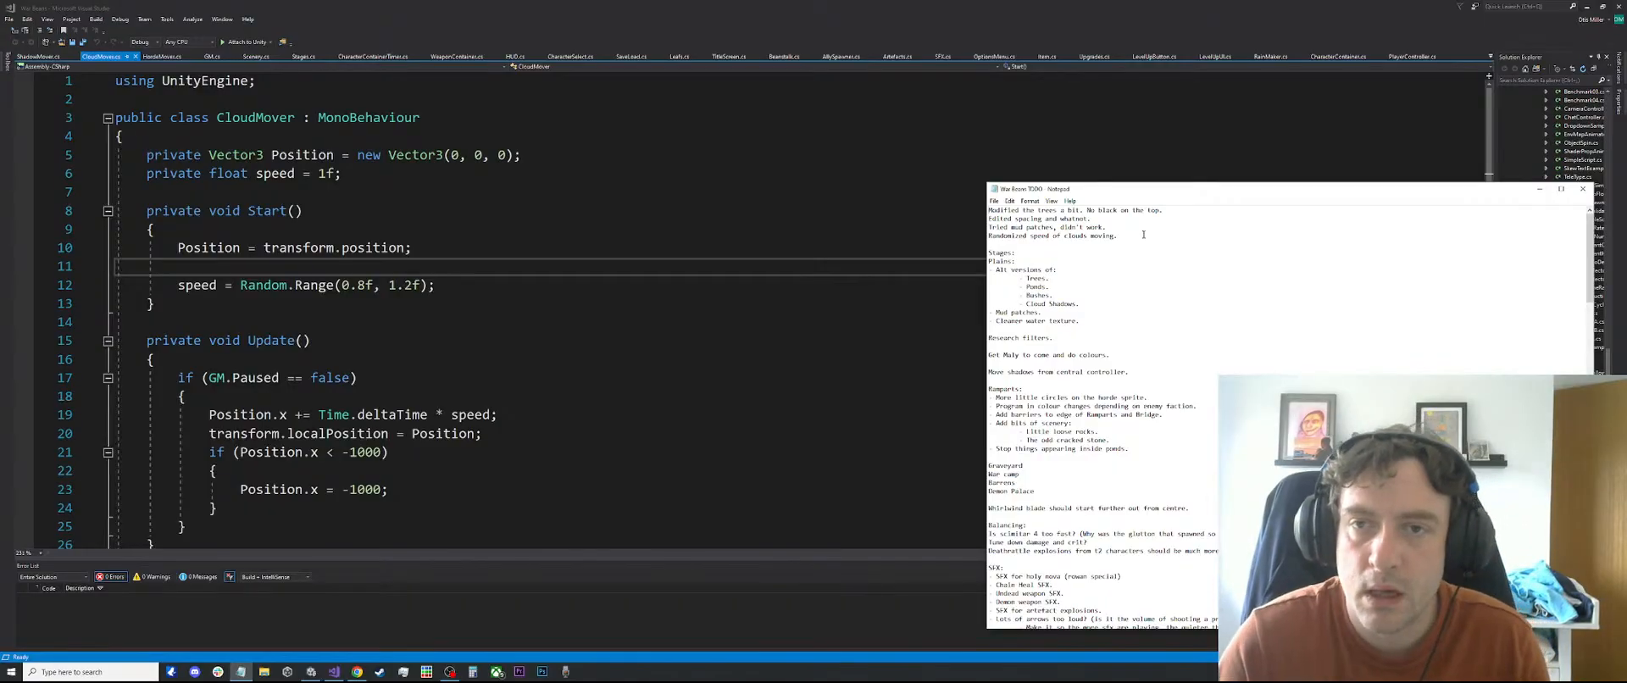
Highlight the to-do note about modifying the trees to review the completed stage changes
{"action": "left_click_drag", "start_coordinate": [1174, 209], "coordinate": [972, 200]}
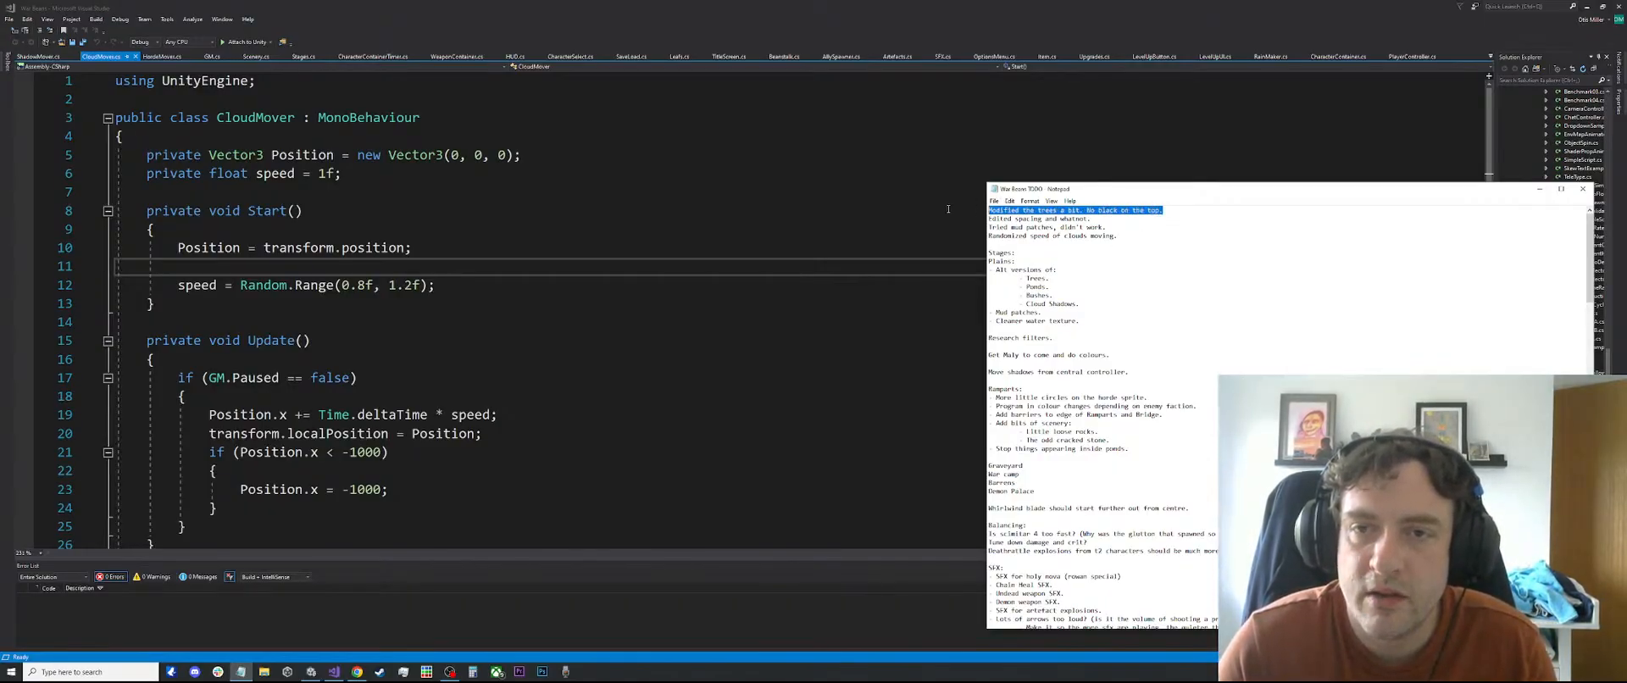
{"action": "left_click", "coordinate": [1127, 226]}
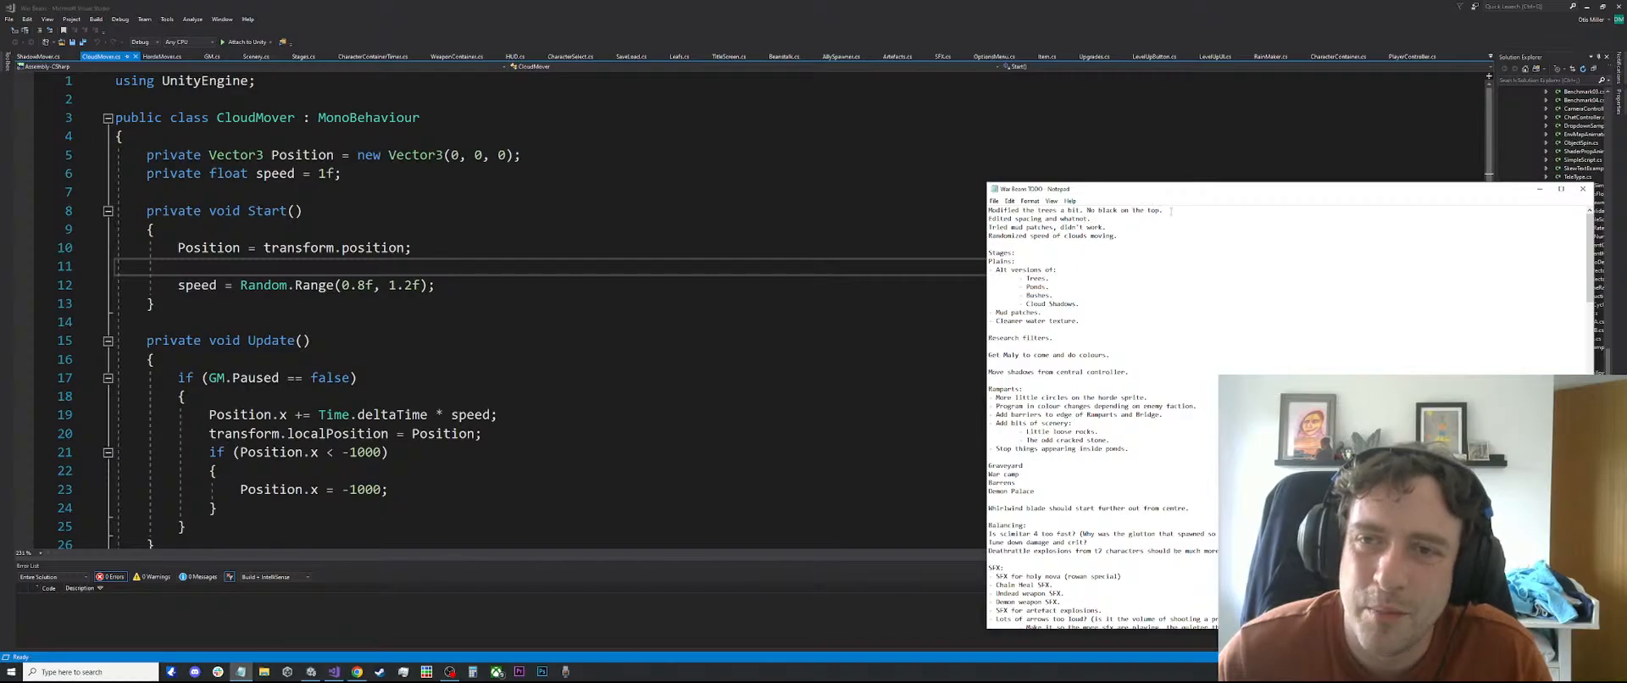
{"action": "left_click_drag", "start_coordinate": [1170, 211], "coordinate": [1003, 203]}
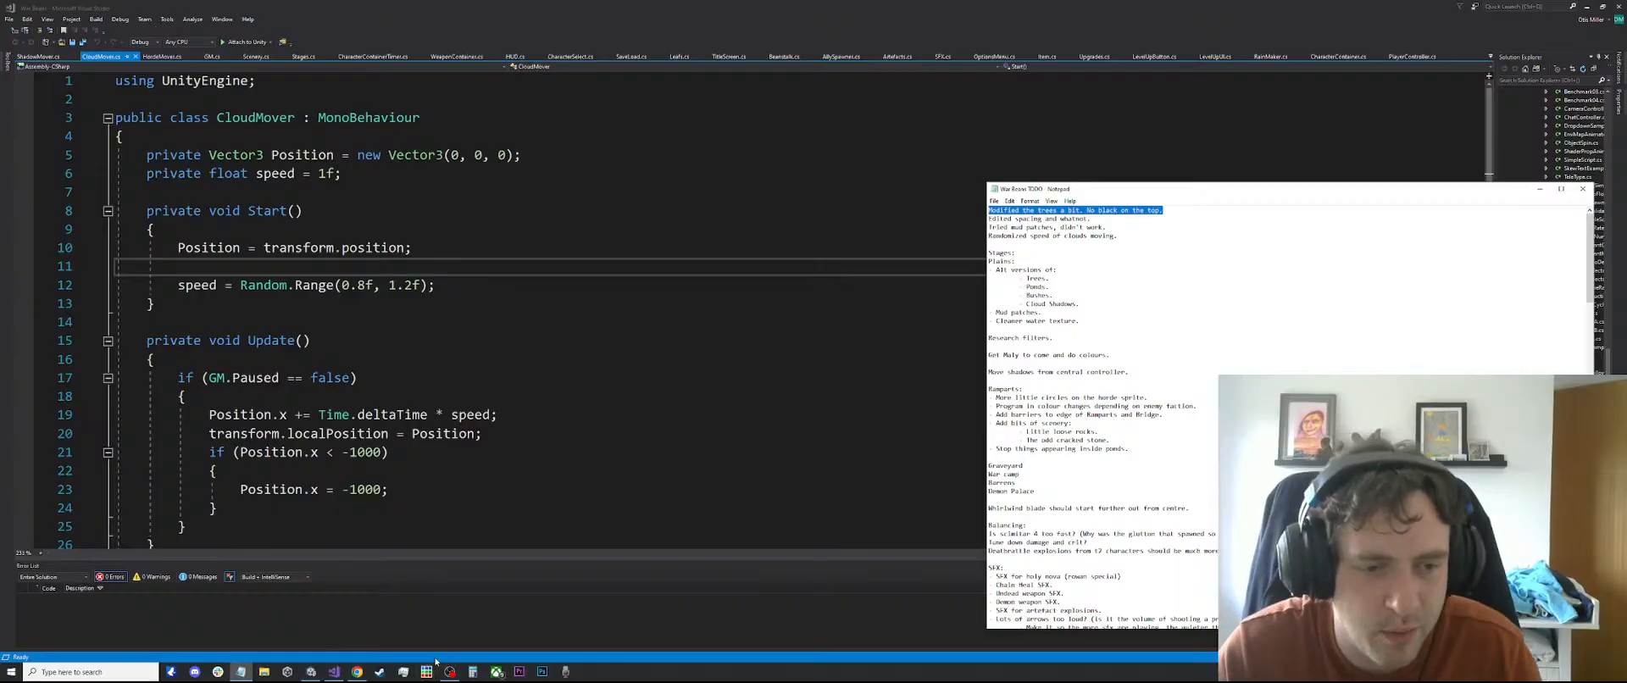
Switch to Unity and open the Tree prefab from the Plains scenery to examine its foliage outline, trunk and shadow
{"action": "left_click", "coordinate": [311, 672]}
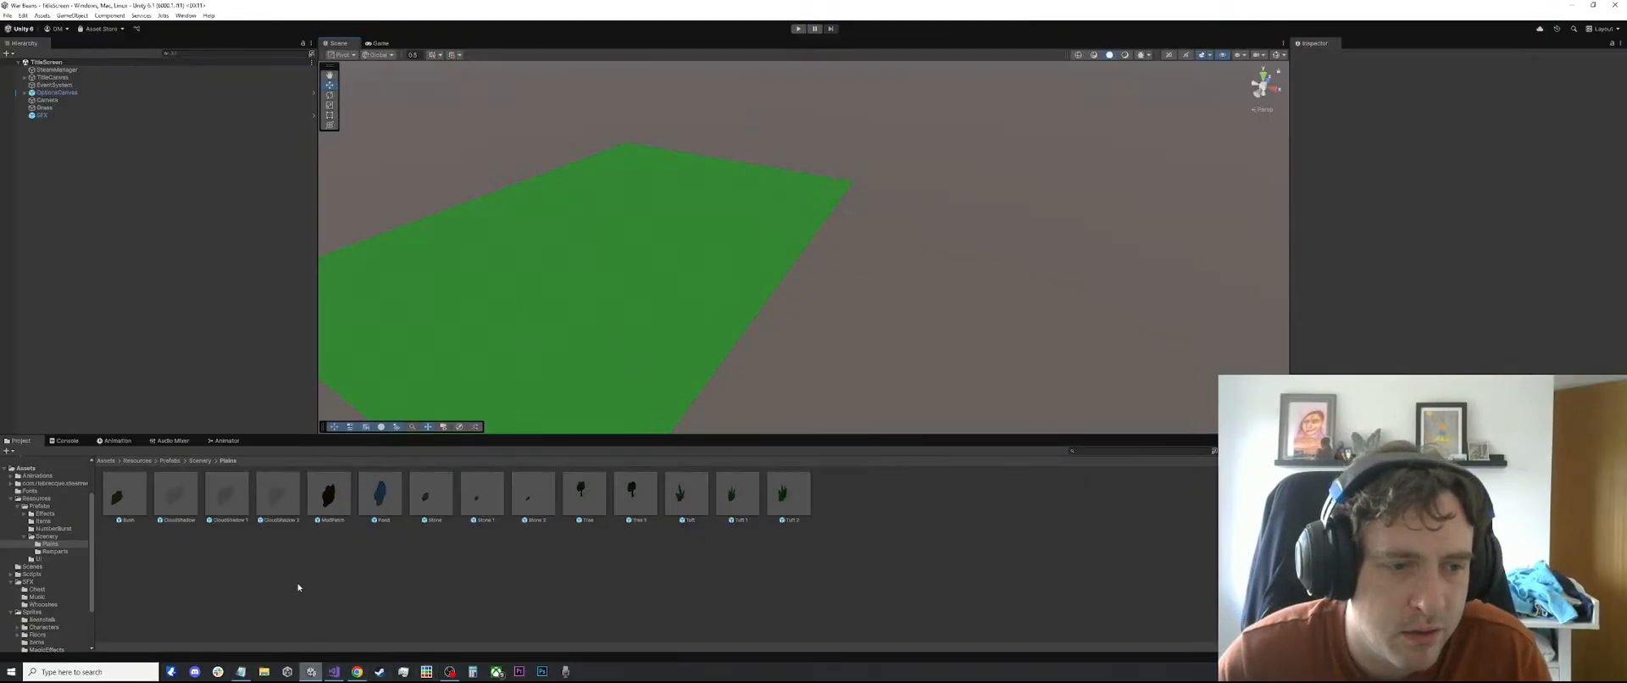
{"action": "double_click", "coordinate": [596, 500]}
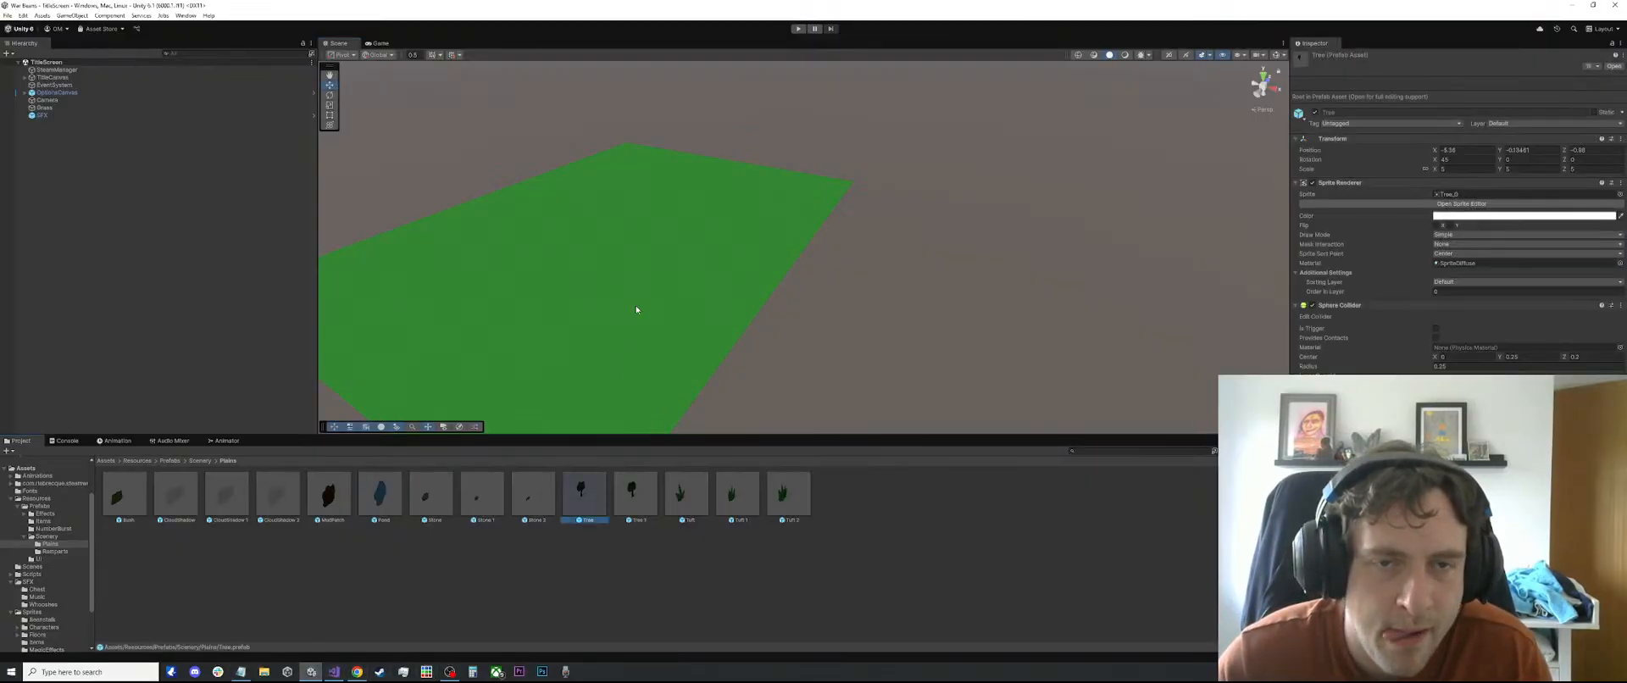
{"action": "scroll", "coordinate": [695, 220], "scroll_direction": "up", "scroll_amount": 5}
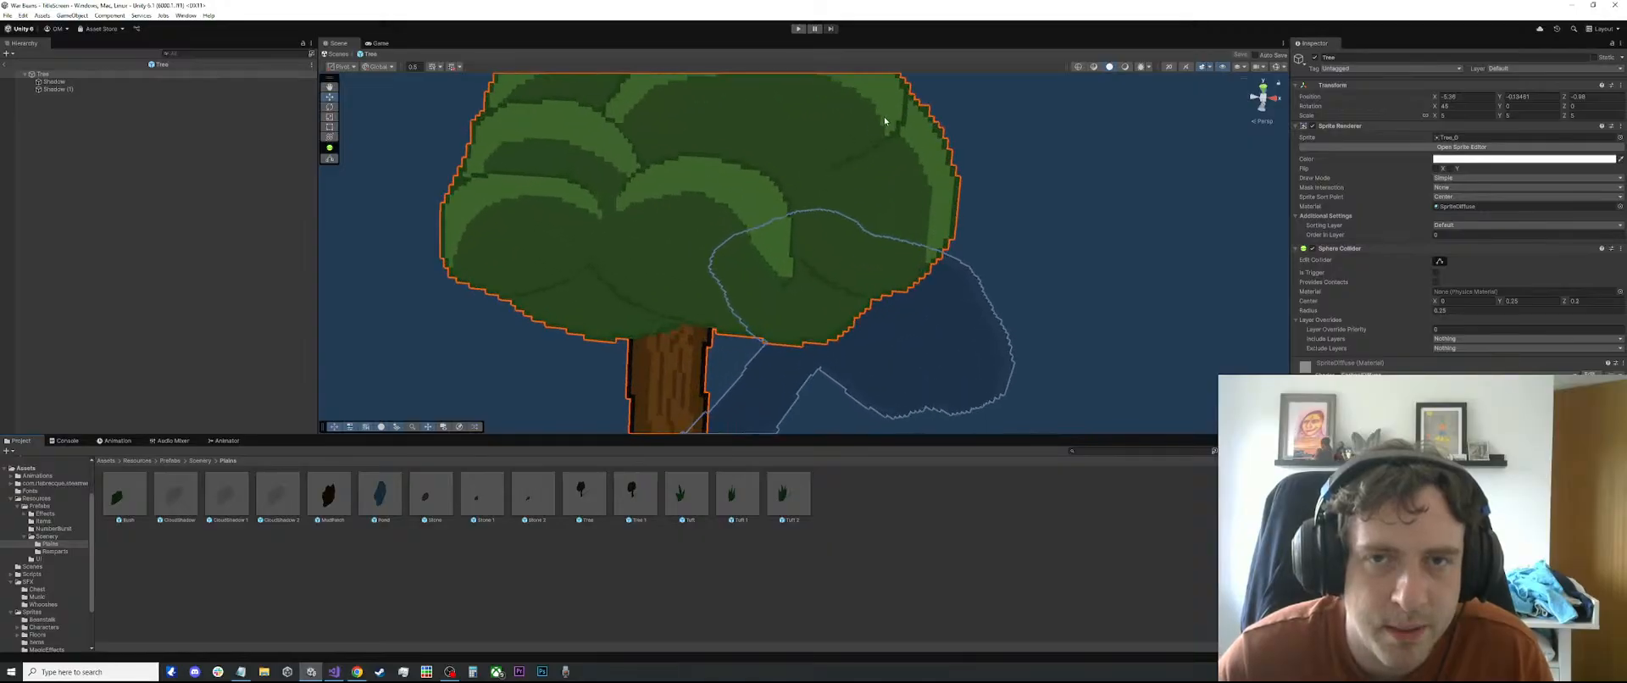
{"action": "left_click", "coordinate": [1004, 200]}
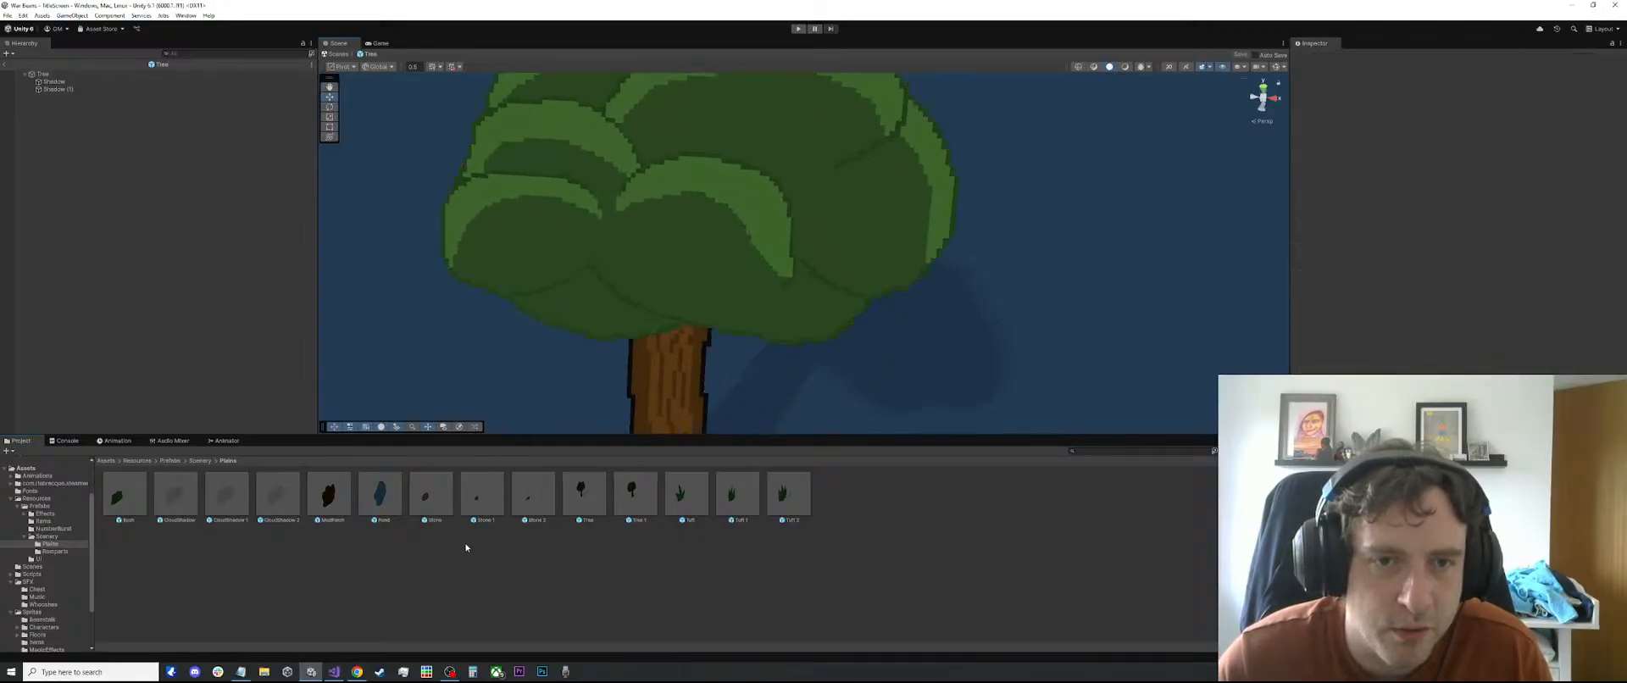
{"action": "middle_click_drag", "start_coordinate": [668, 365], "coordinate": [669, 214]}
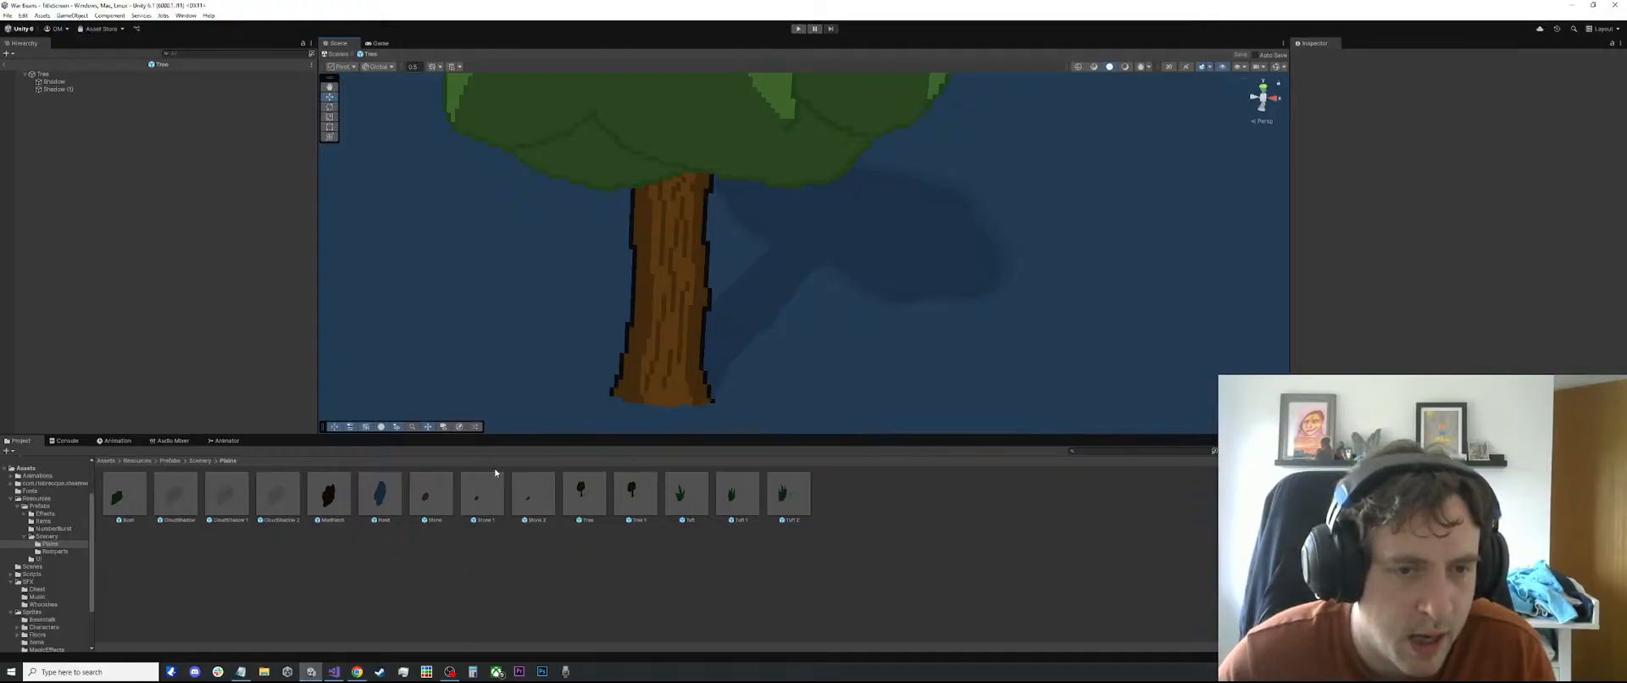
Open the Stone 1 and MudPatch prefabs in turn to inspect their sprites
{"action": "double_click", "coordinate": [482, 494]}
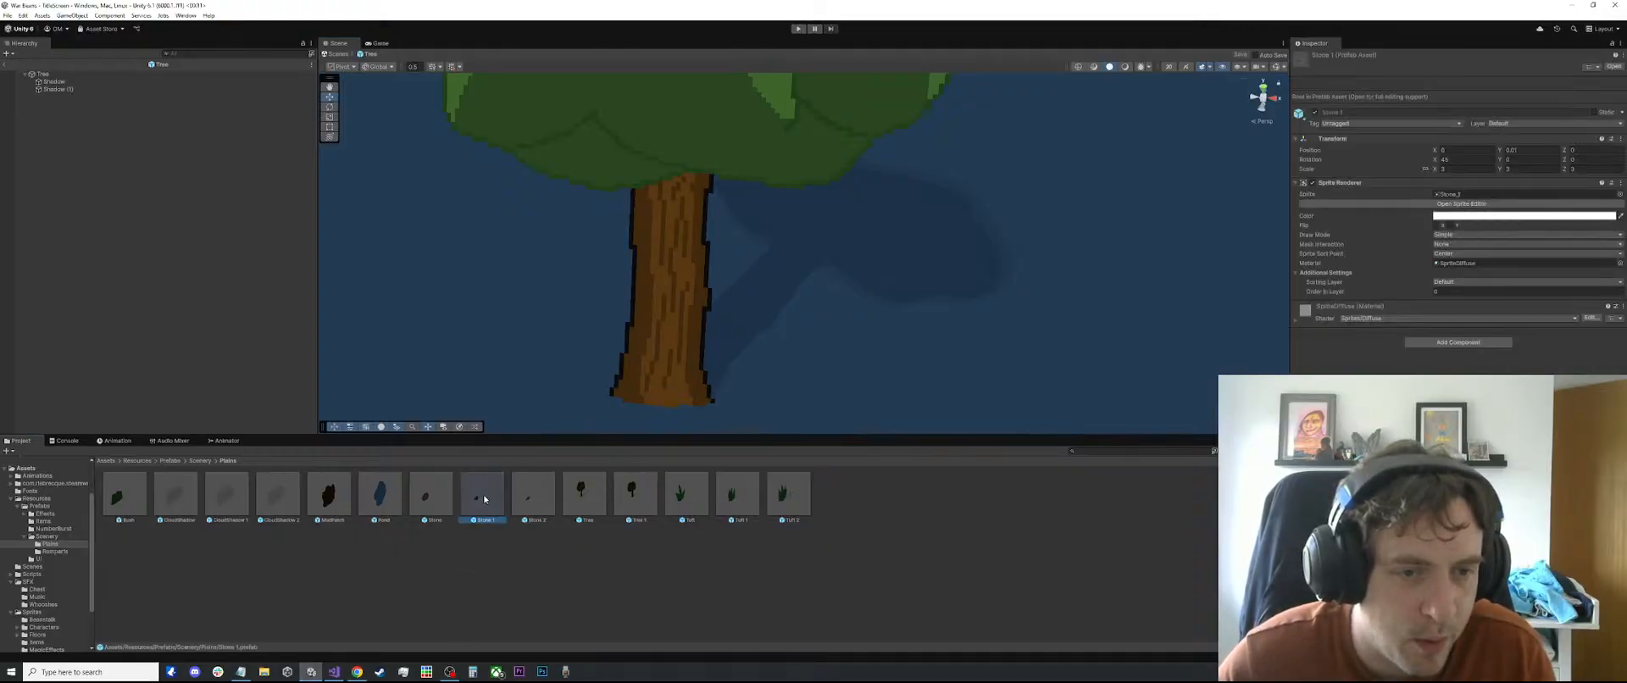
{"action": "left_click", "coordinate": [356, 497]}
{"action": "double_click", "coordinate": [328, 494]}
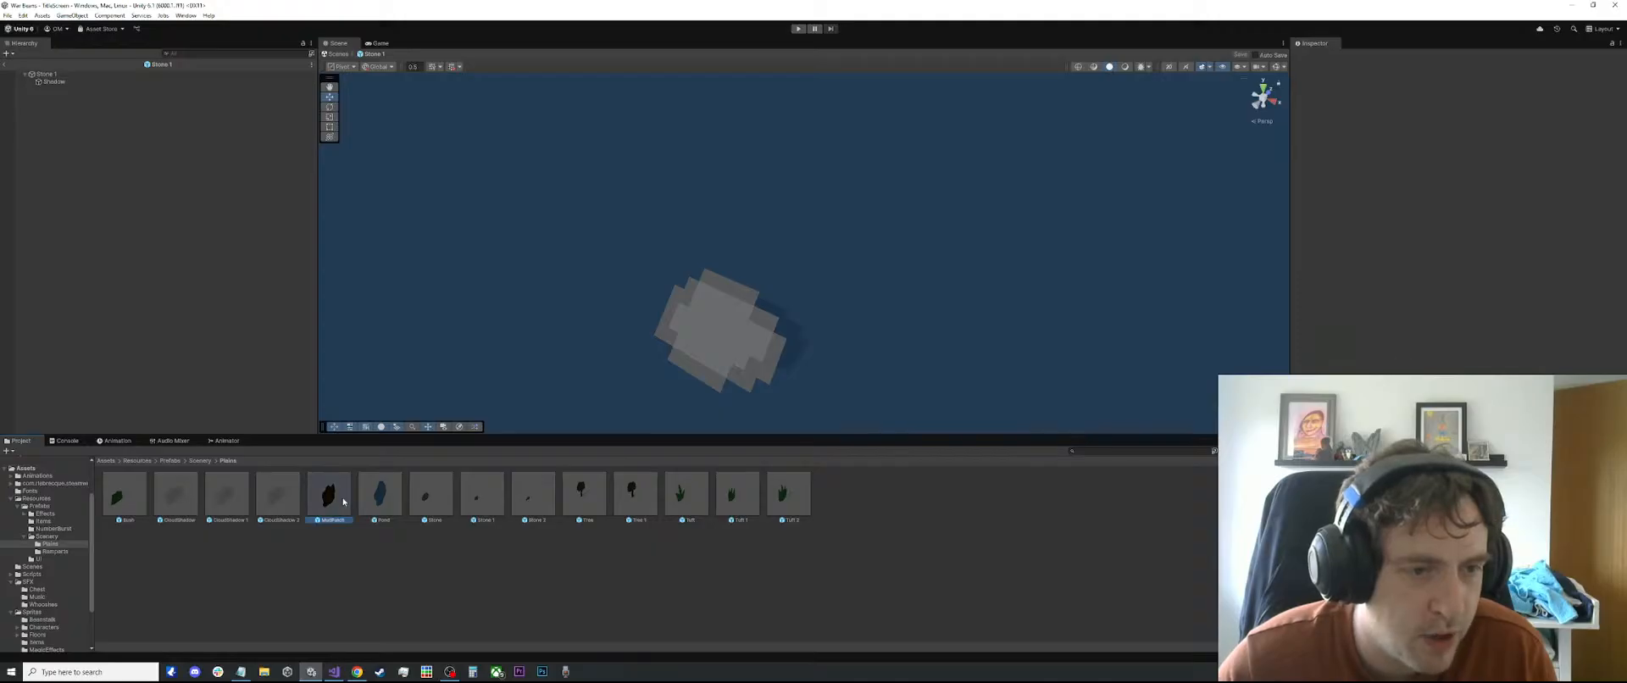
{"action": "left_click", "coordinate": [960, 257]}
{"action": "scroll", "coordinate": [839, 237], "scroll_direction": "up", "scroll_amount": 5}
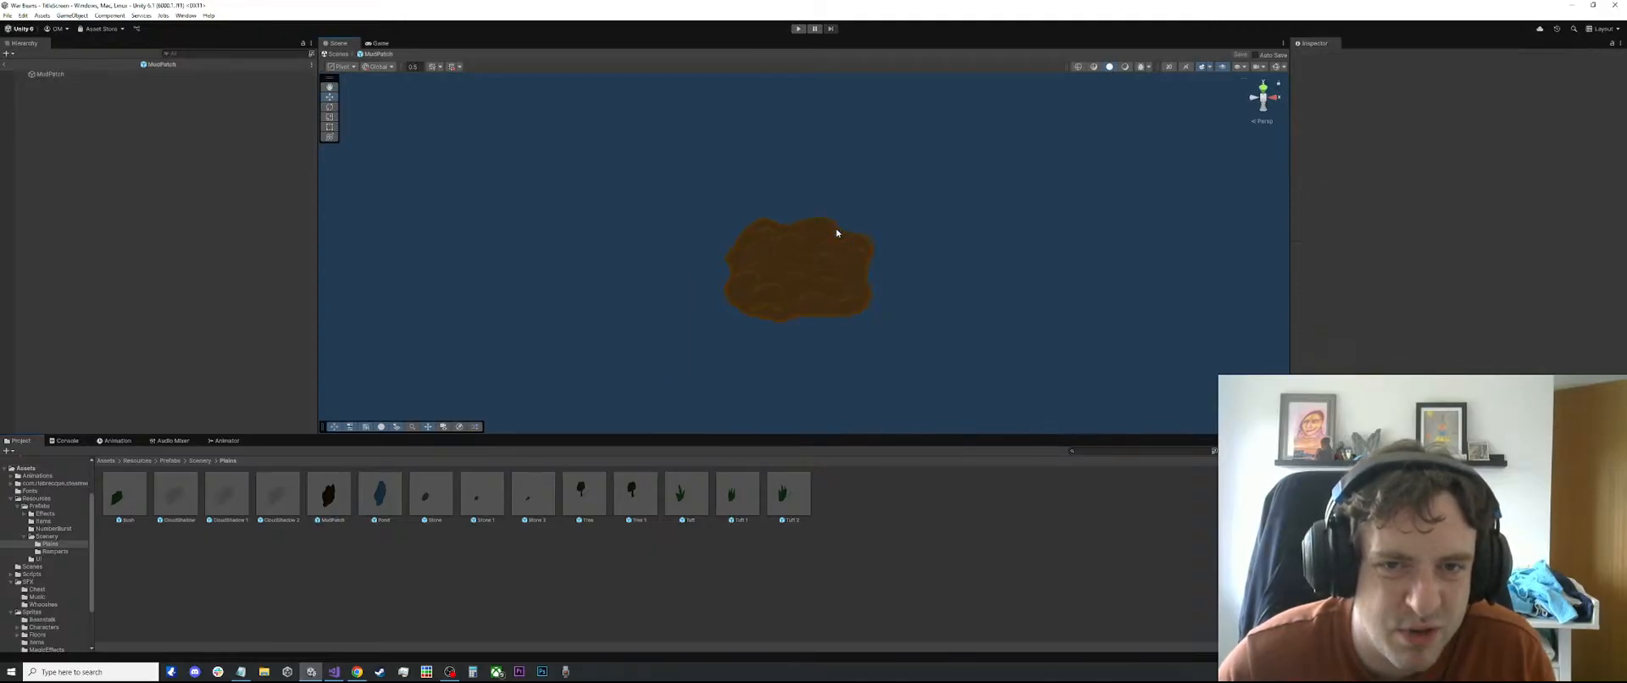
Open the Bush prefab and examine its sprite's outline and shading up close
{"action": "left_click", "coordinate": [126, 500]}
{"action": "double_click", "coordinate": [125, 500]}
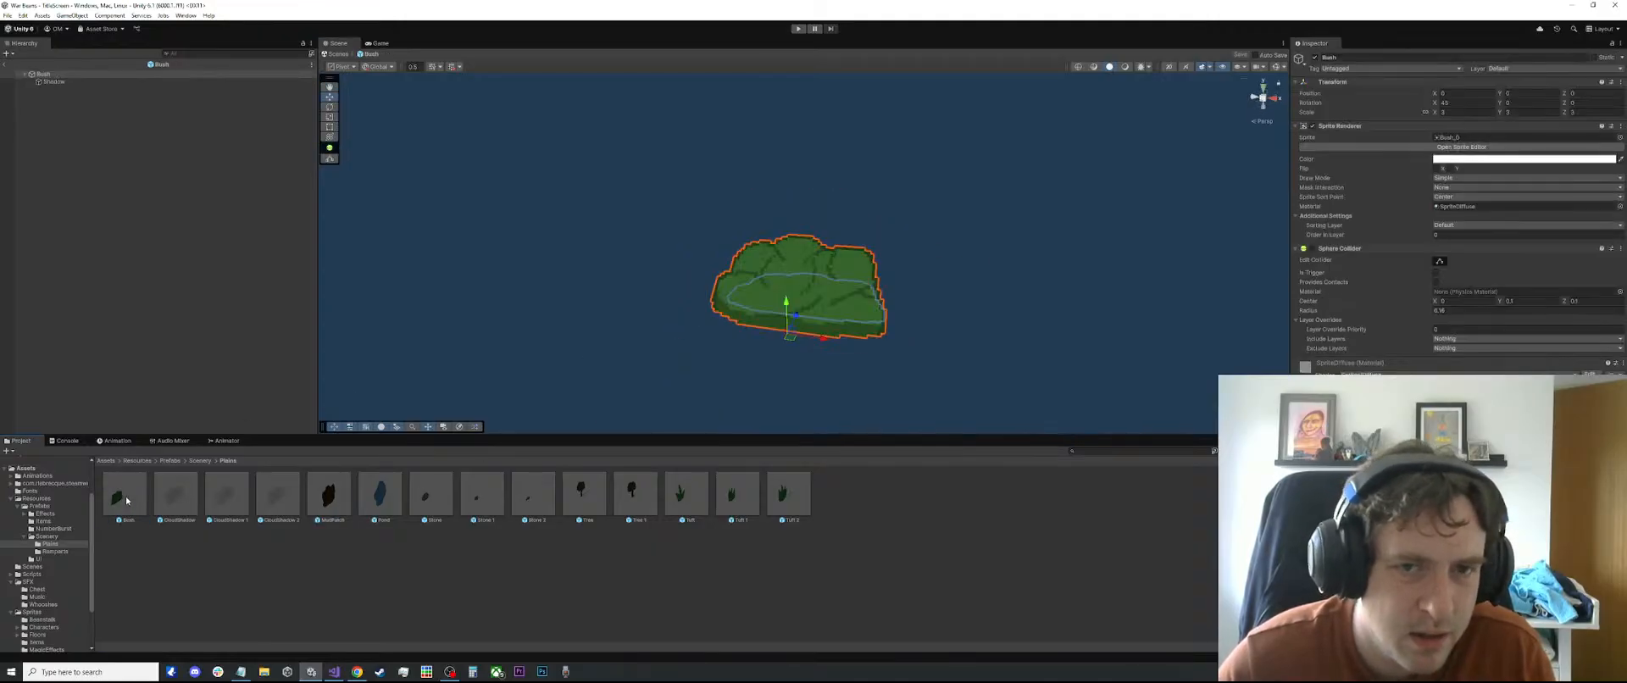
{"action": "left_click_drag", "start_coordinate": [738, 324], "coordinate": [770, 370], "text": "alt"}
{"action": "left_click", "coordinate": [771, 370]}
{"action": "left_click_drag", "start_coordinate": [780, 276], "coordinate": [781, 317], "text": "alt"}
{"action": "scroll", "coordinate": [780, 317], "scroll_direction": "up", "scroll_amount": 2}
{"action": "scroll", "coordinate": [775, 320], "scroll_direction": "up", "scroll_amount": 3}
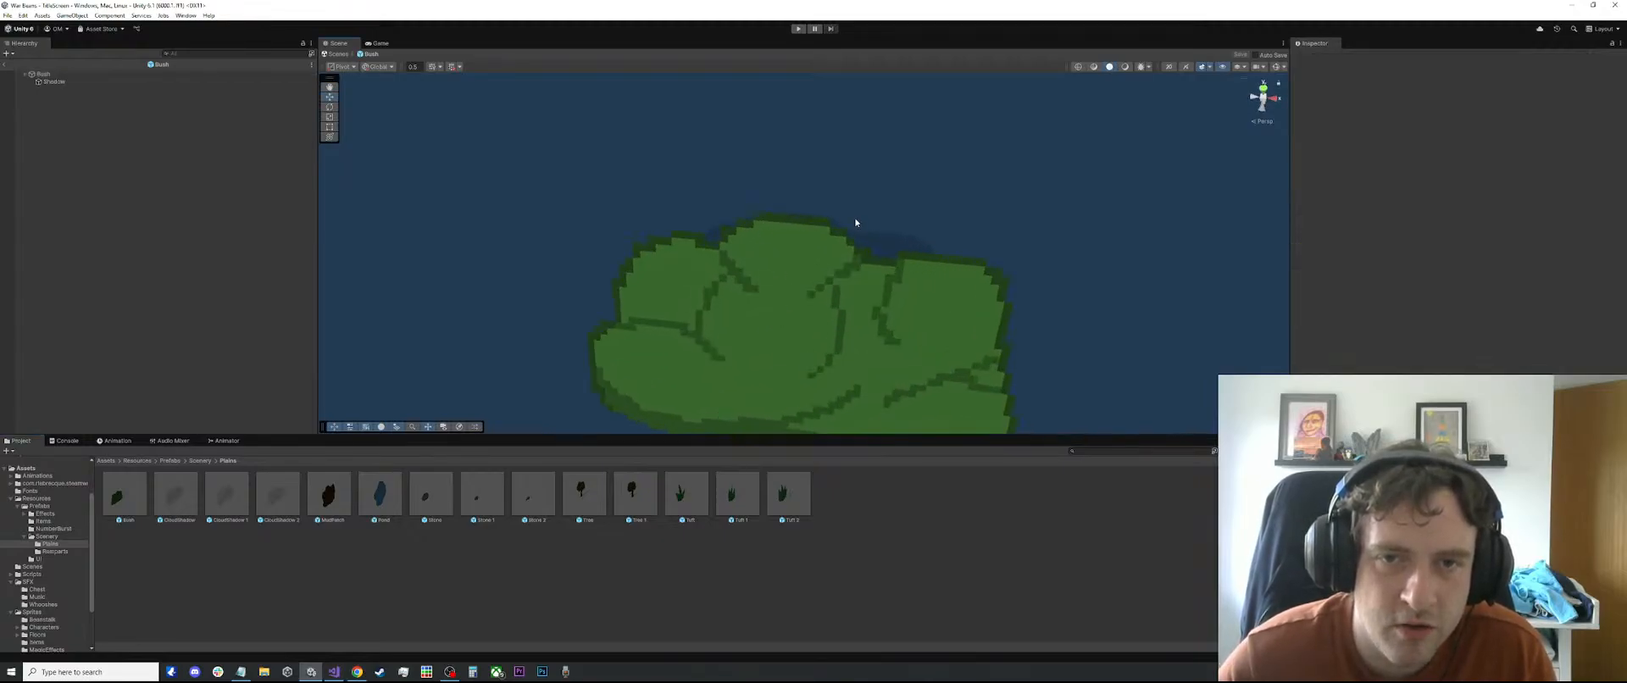
{"action": "left_click_drag", "start_coordinate": [1005, 314], "coordinate": [943, 248], "text": "alt"}
{"action": "left_click_drag", "start_coordinate": [905, 322], "coordinate": [673, 311], "text": "alt"}
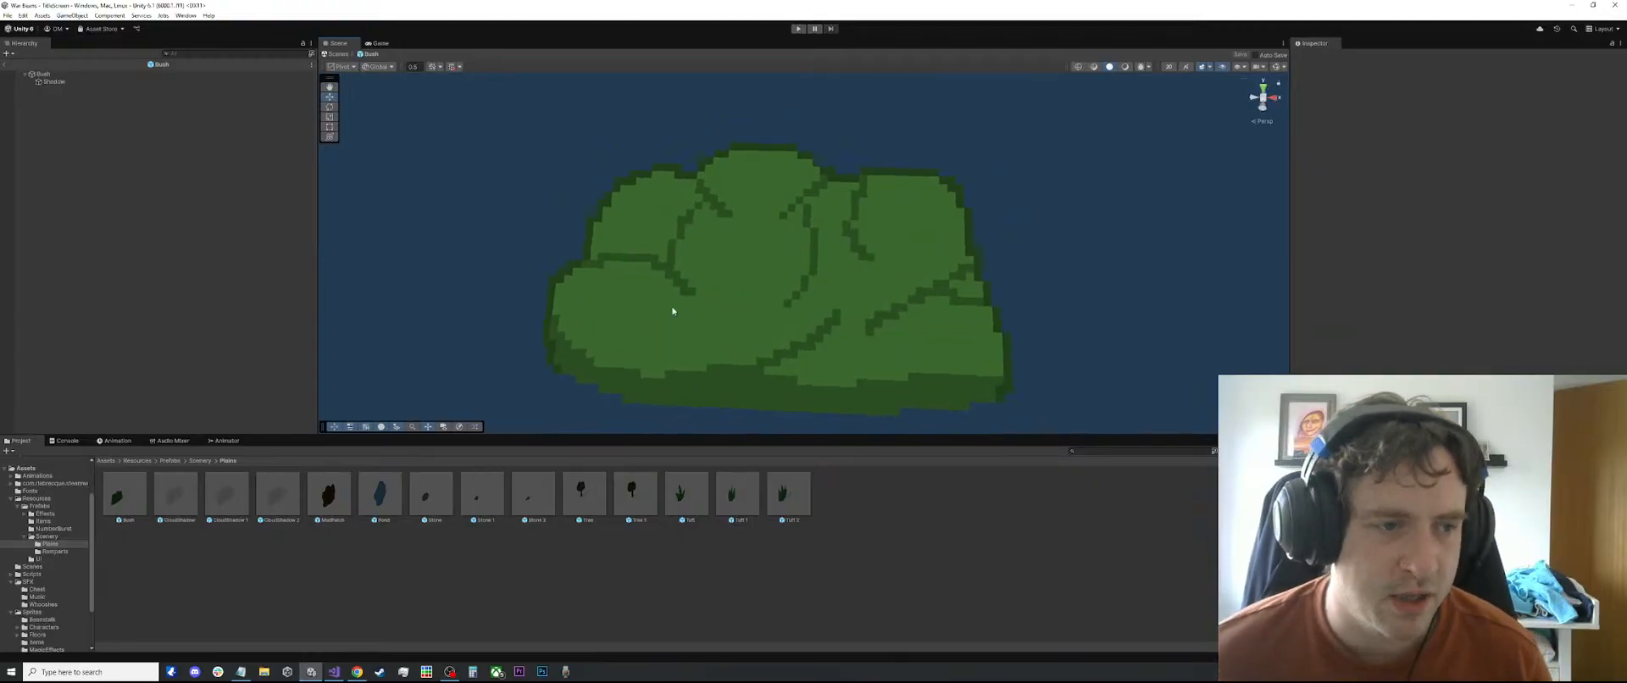
Check the to-do note on cloud speed and review the speed variable and its random range in Visual Studio's CloudMover script
{"action": "left_click", "coordinate": [243, 671]}
{"action": "left_click", "coordinate": [1121, 224]}
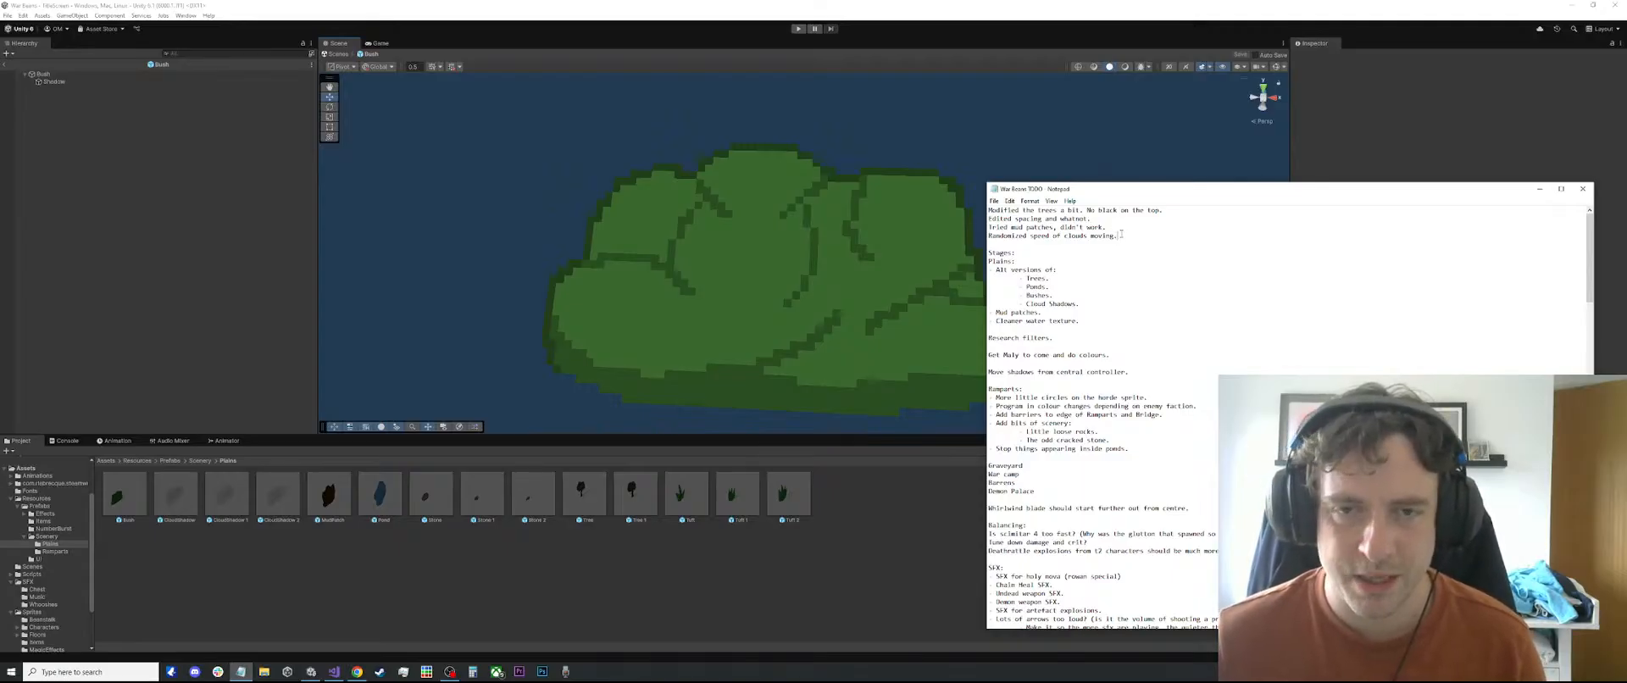
{"action": "left_click", "coordinate": [334, 671]}
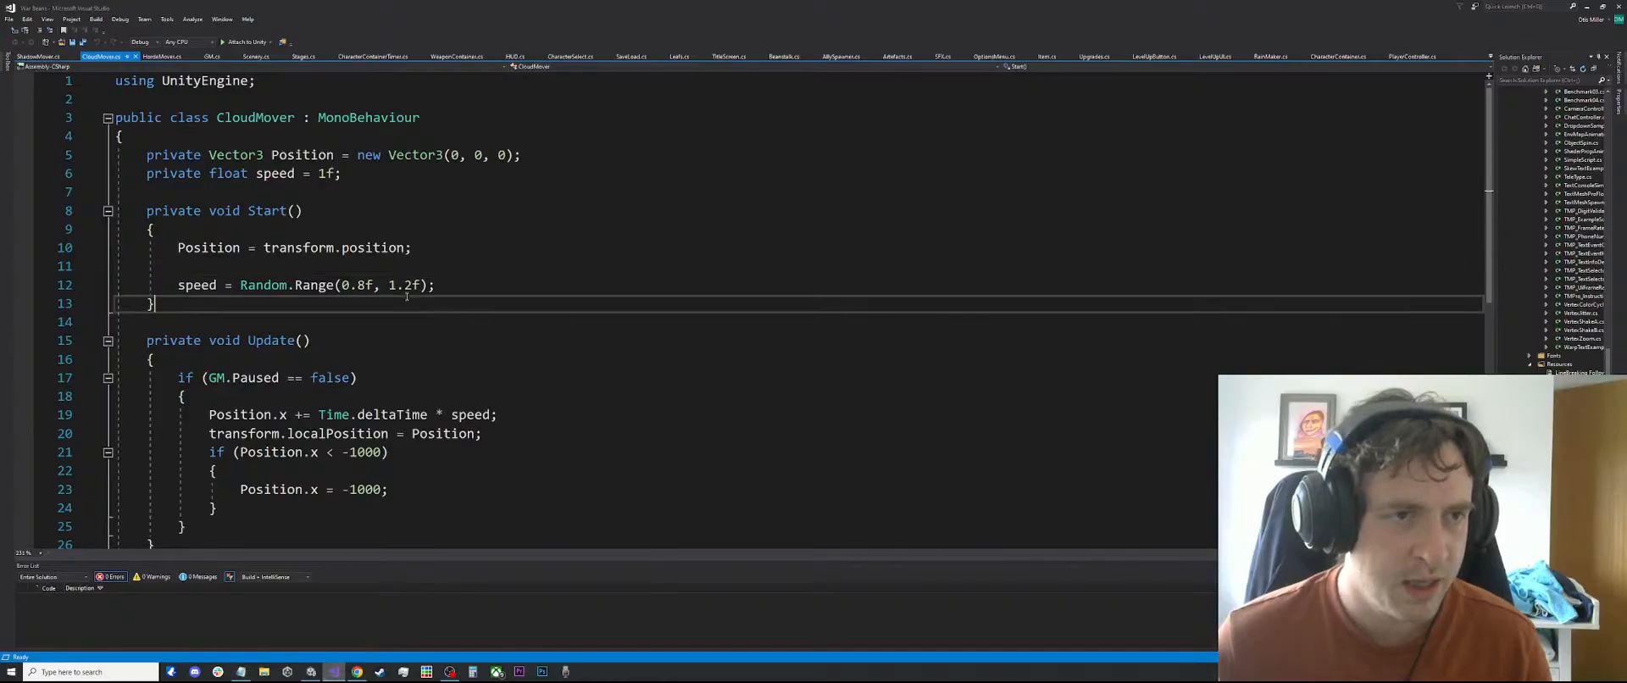
{"action": "left_click", "coordinate": [461, 415]}
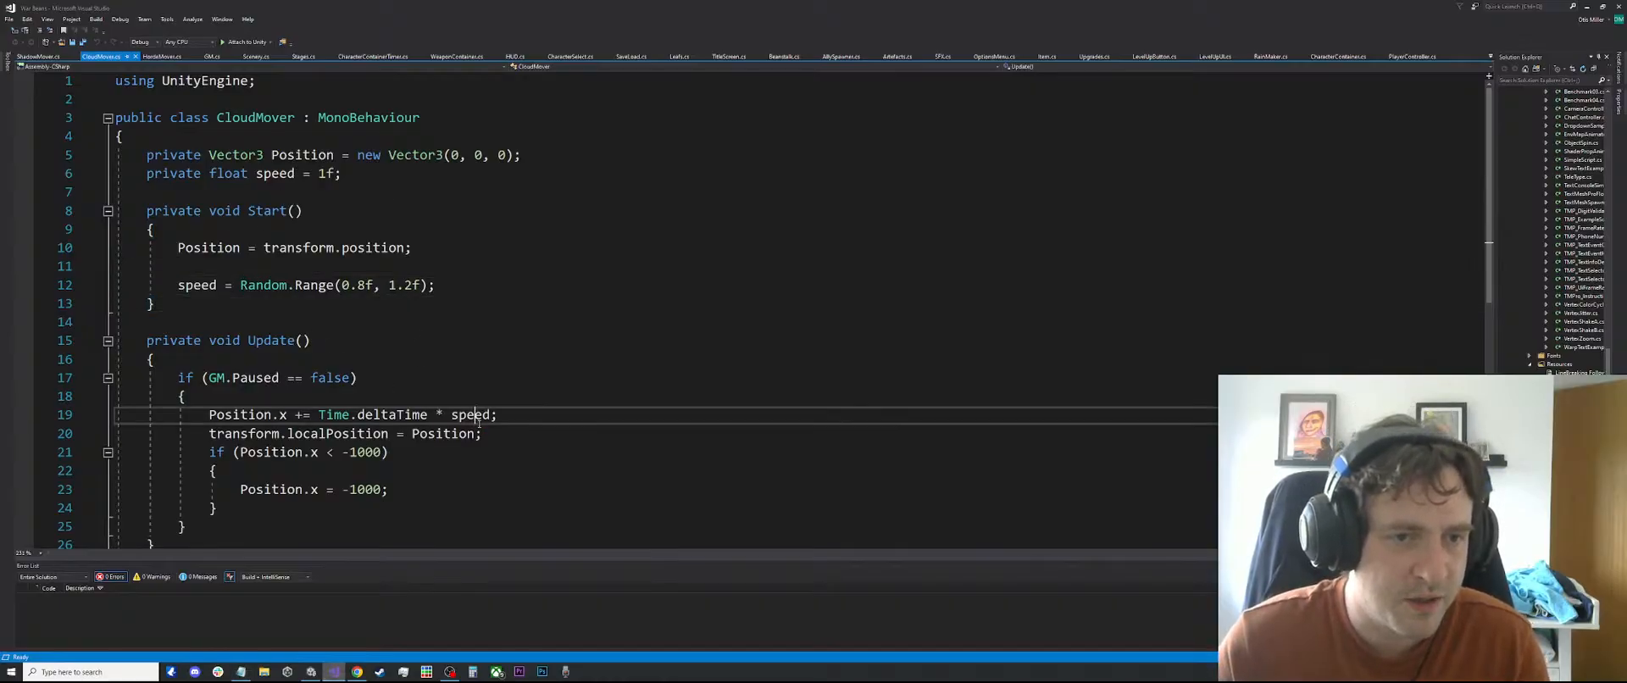
{"action": "left_click", "coordinate": [288, 155]}
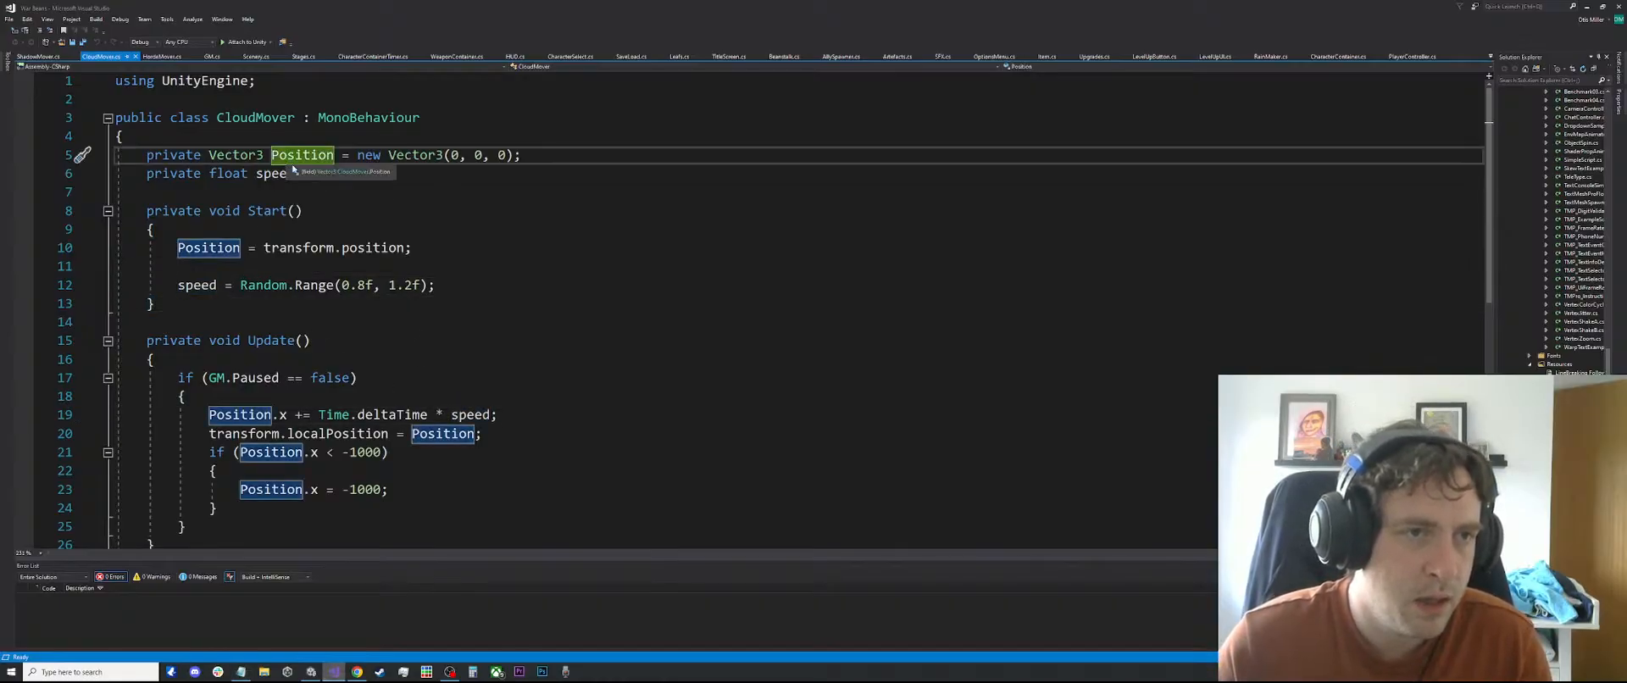
{"action": "left_click", "coordinate": [275, 174]}
{"action": "double_click", "coordinate": [325, 174]}
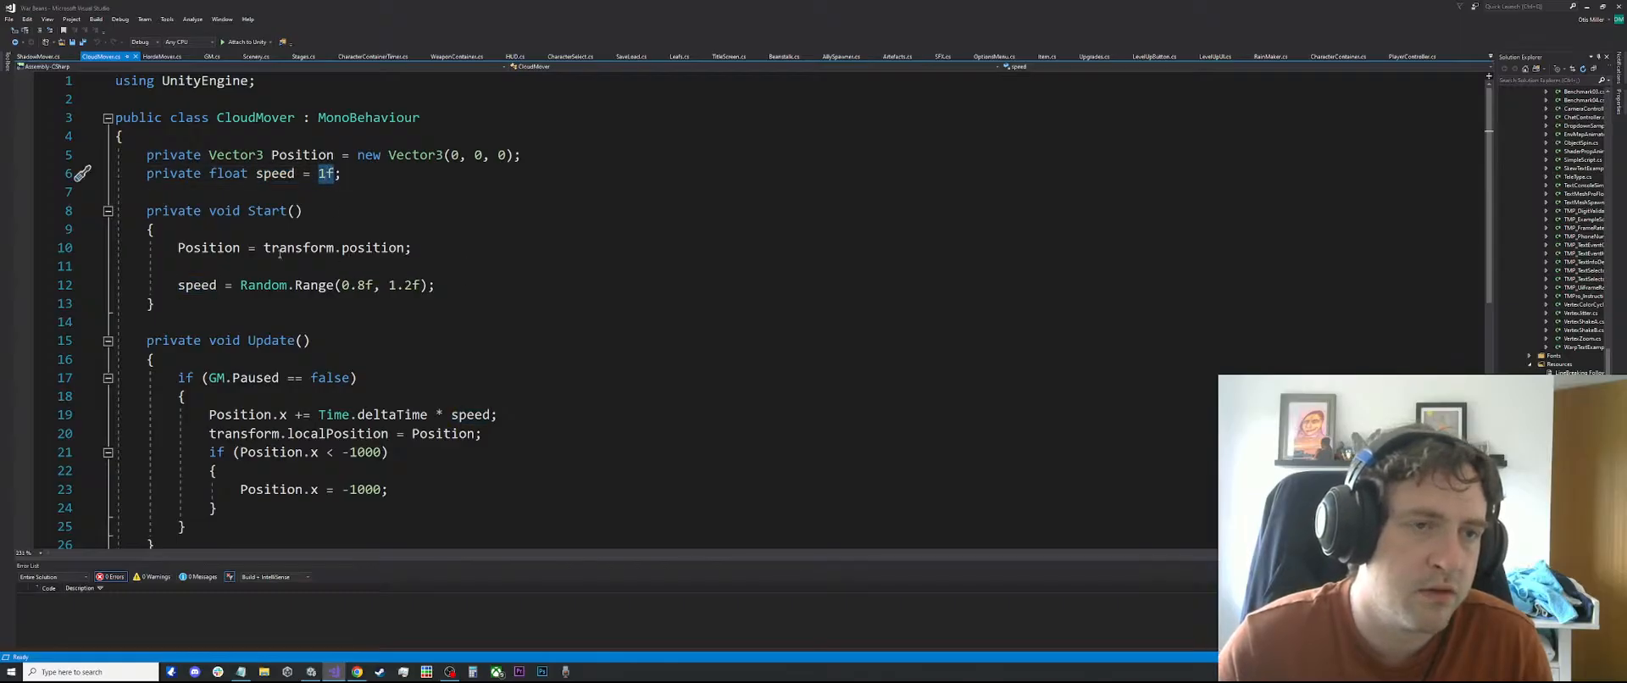
{"action": "double_click", "coordinate": [359, 285]}
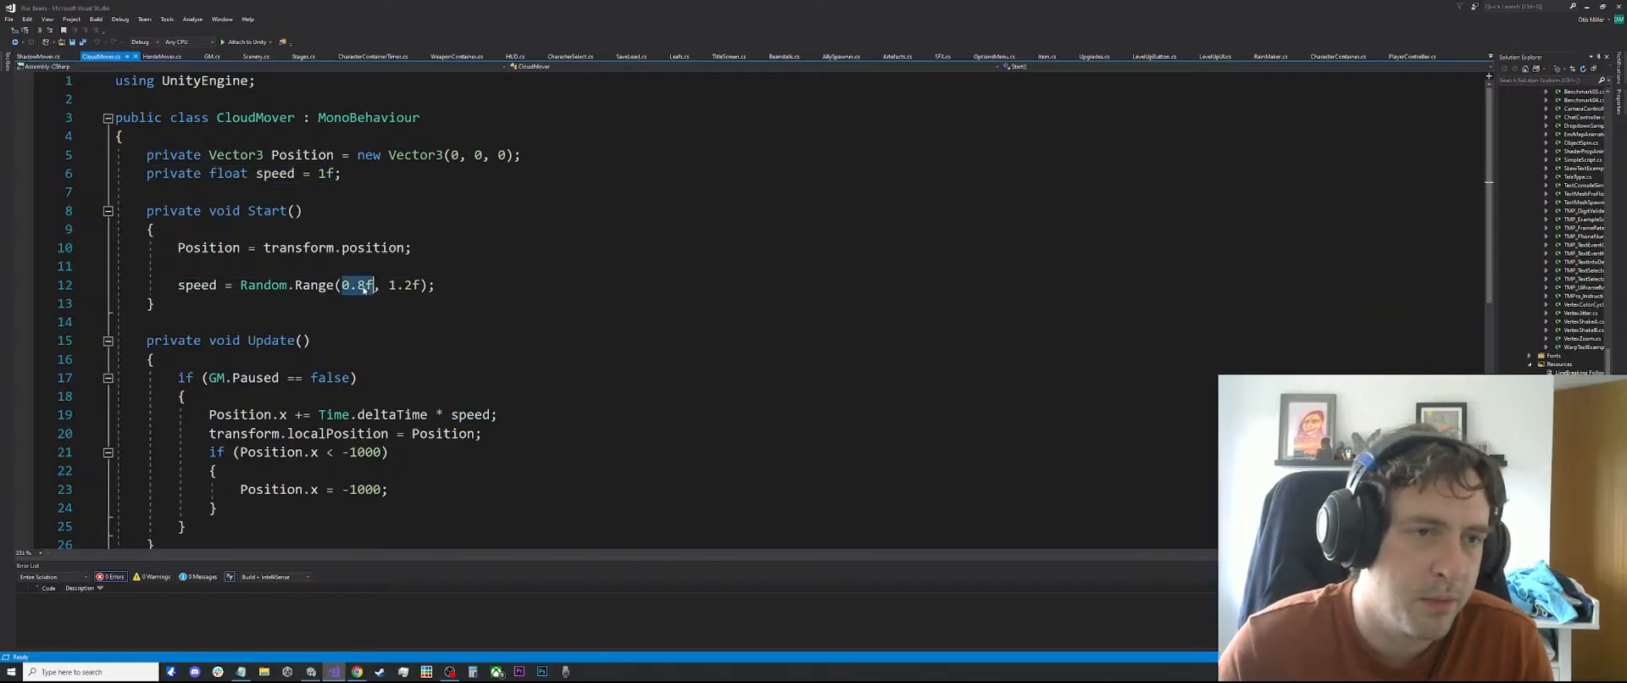
{"action": "left_click", "coordinate": [443, 287]}
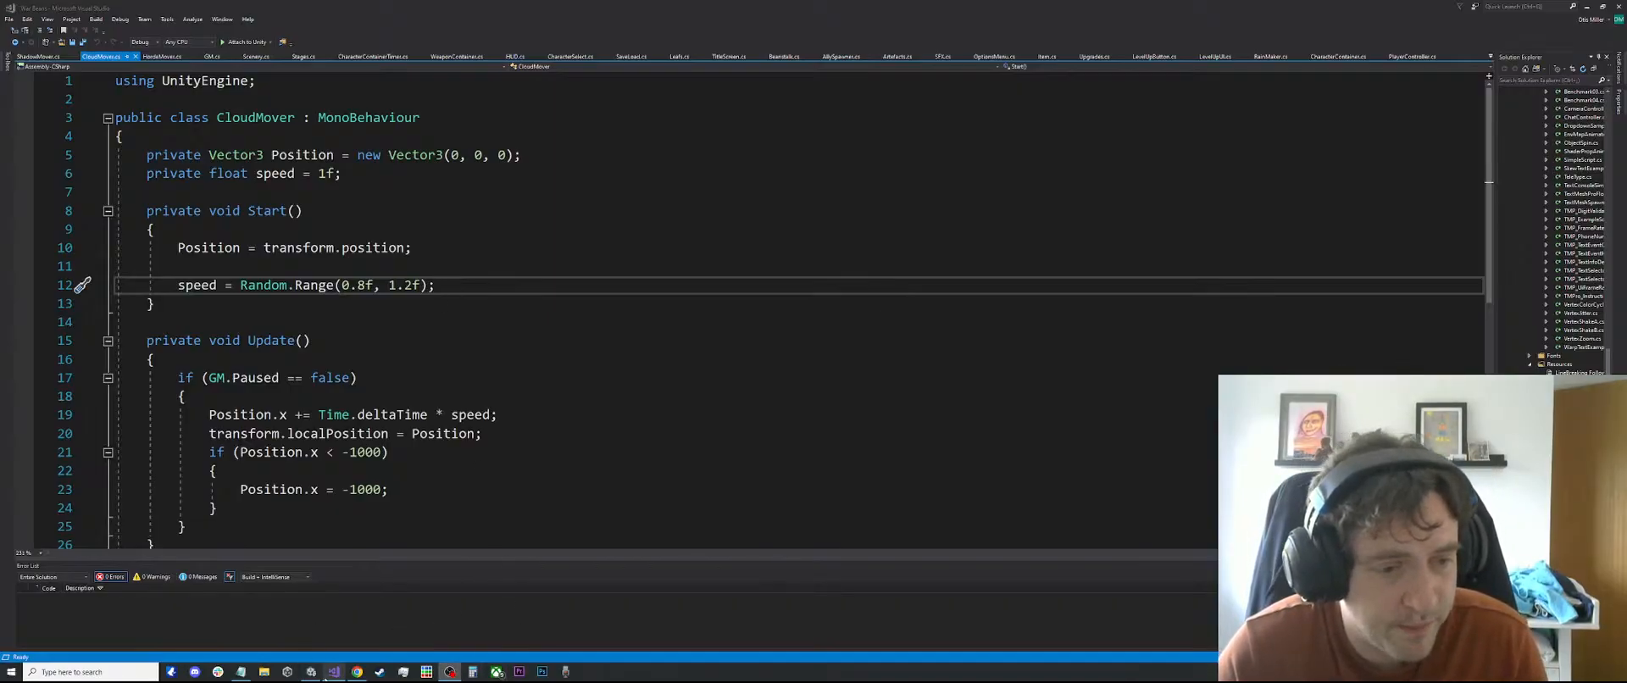
Return to the Notepad to-do list and highlight the Ponds entry under the alternative versions for Plains
{"action": "left_click", "coordinate": [241, 672]}
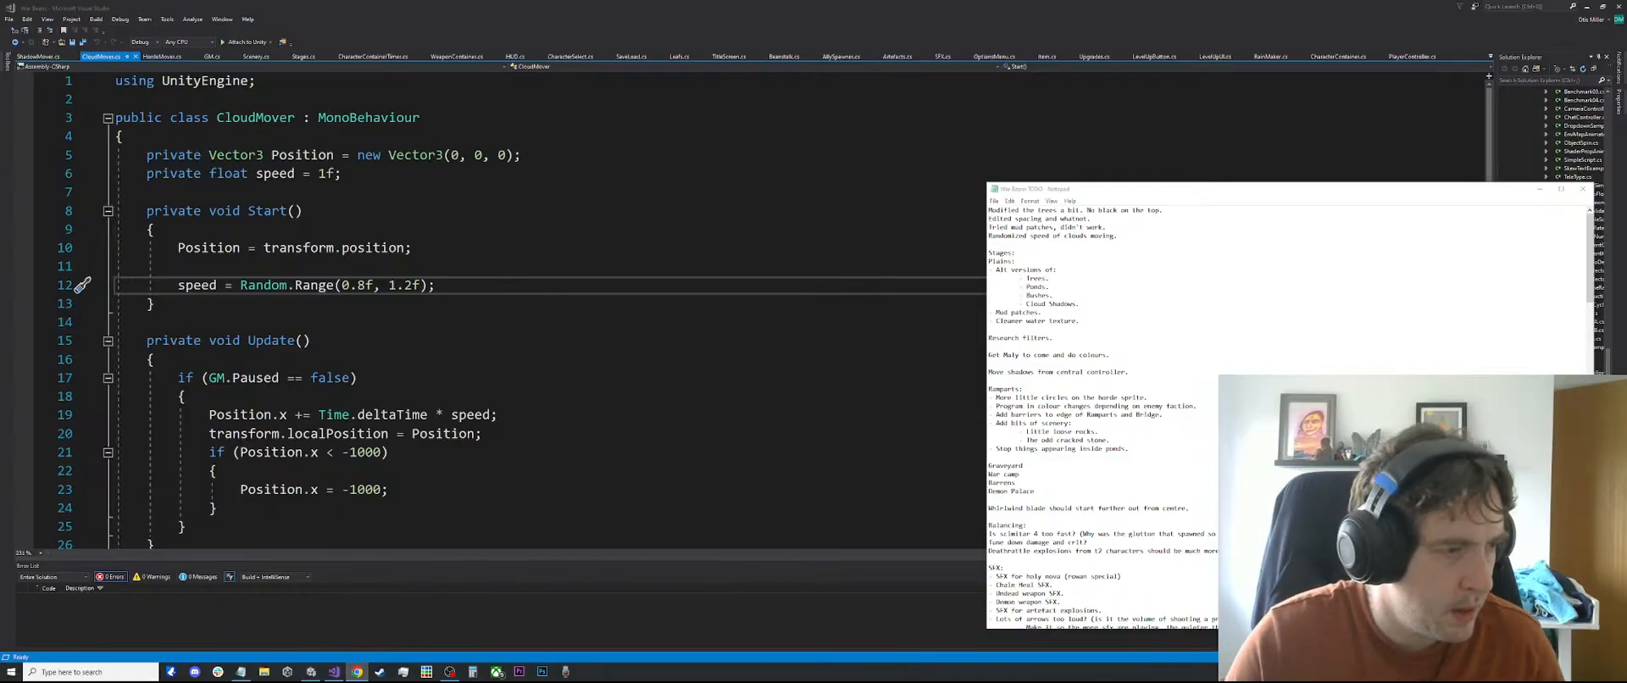
{"action": "left_click", "coordinate": [1092, 284]}
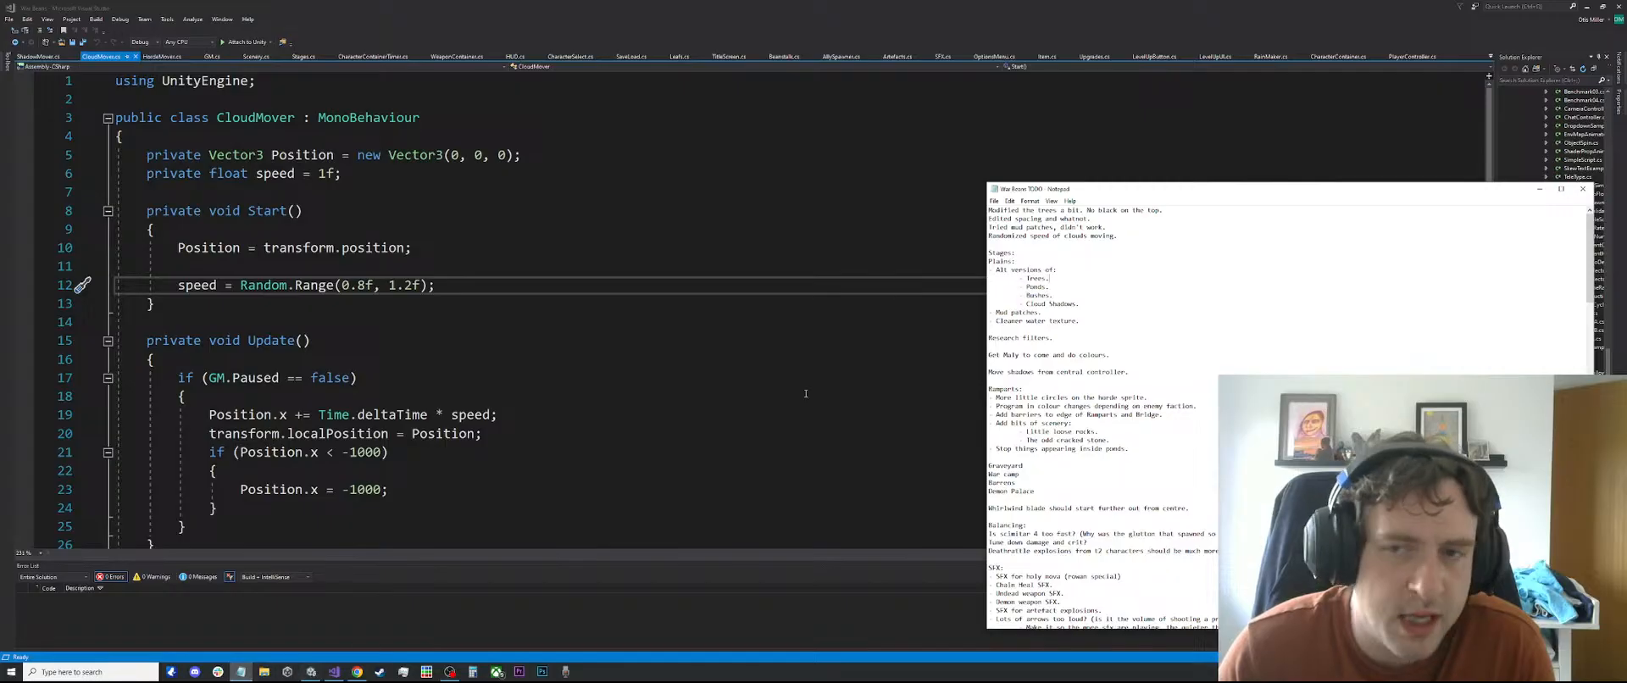
{"action": "left_click_drag", "start_coordinate": [1052, 285], "coordinate": [895, 286]}
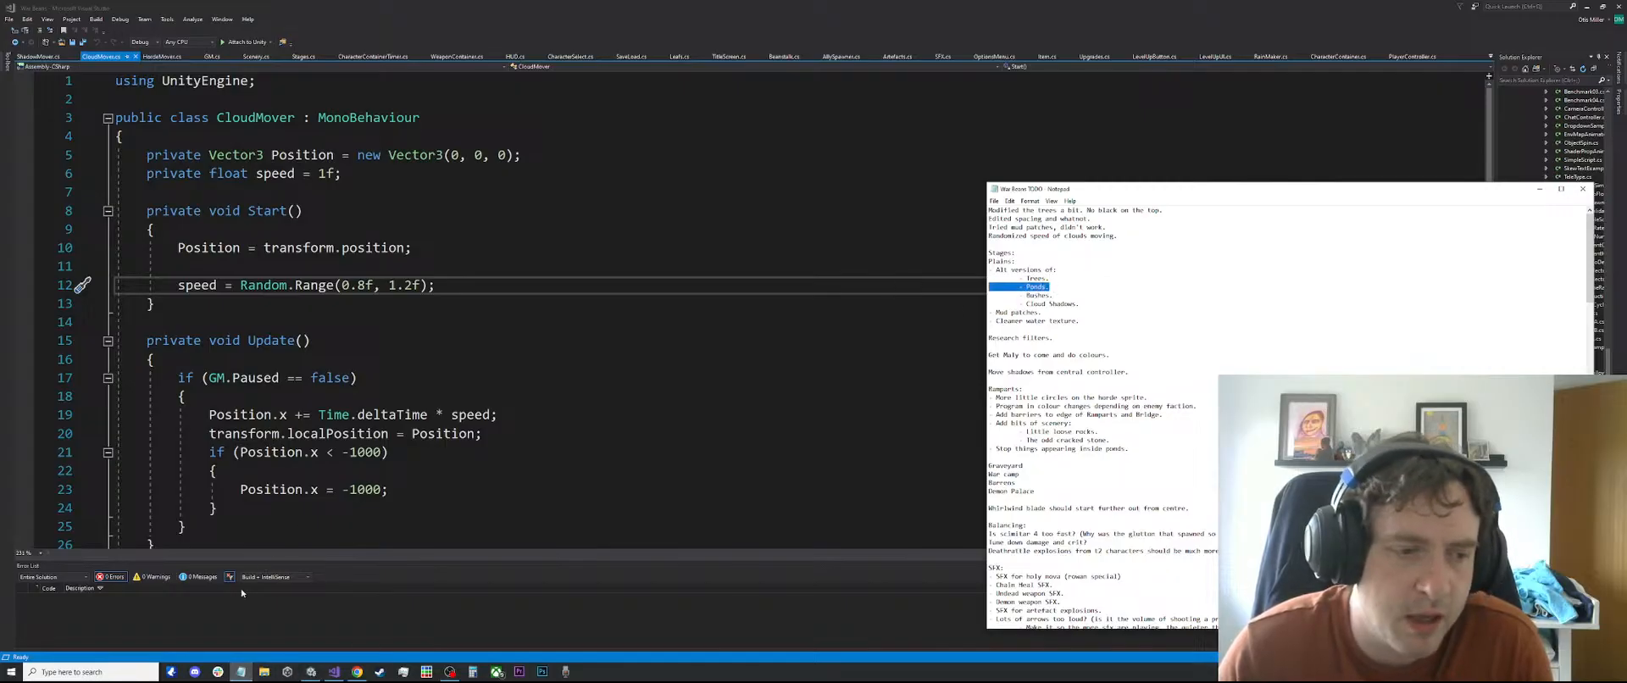
Run War Beans in Unity, start a match with the preselected game settings and choose the Looter's Buff upgrade
{"action": "left_click", "coordinate": [317, 675]}
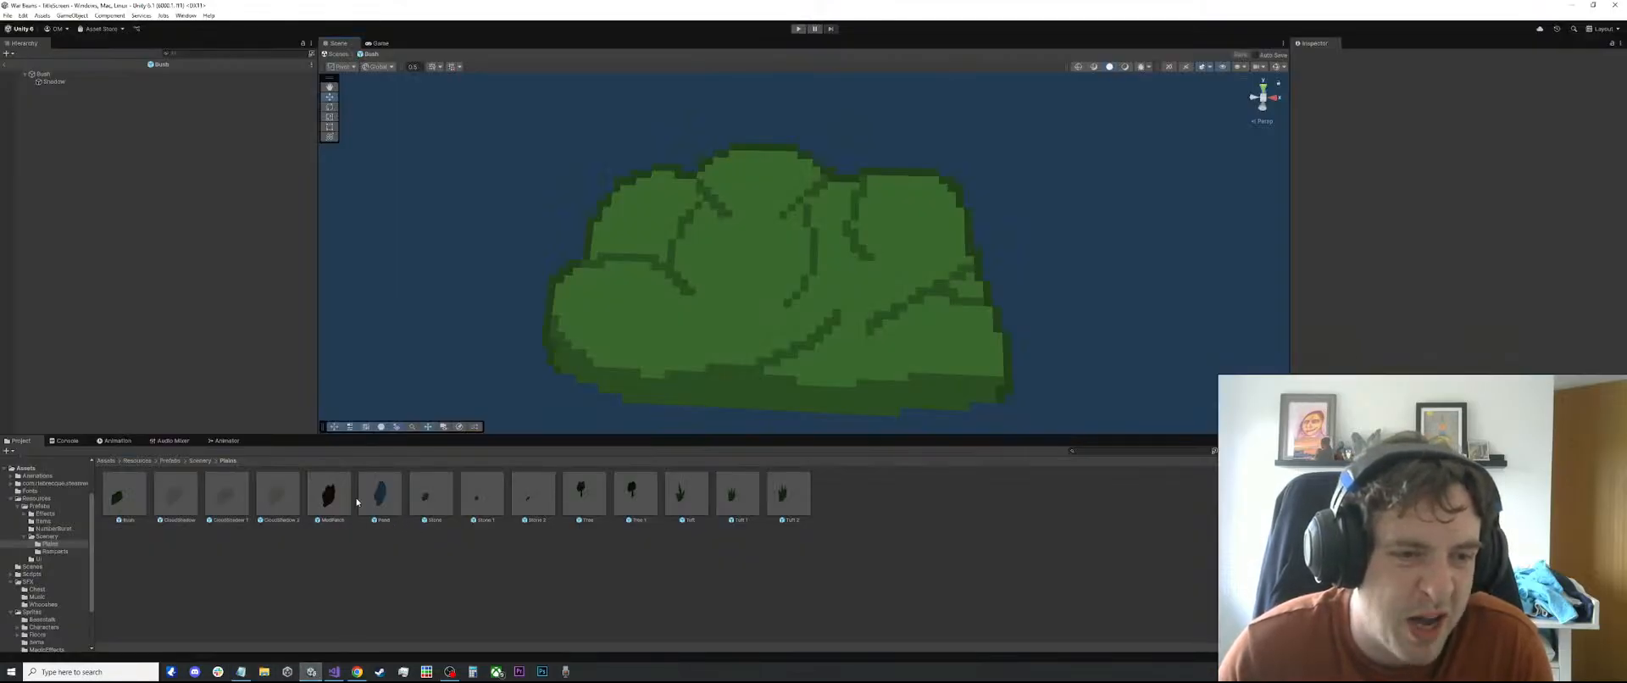
{"action": "left_click", "coordinate": [797, 29]}
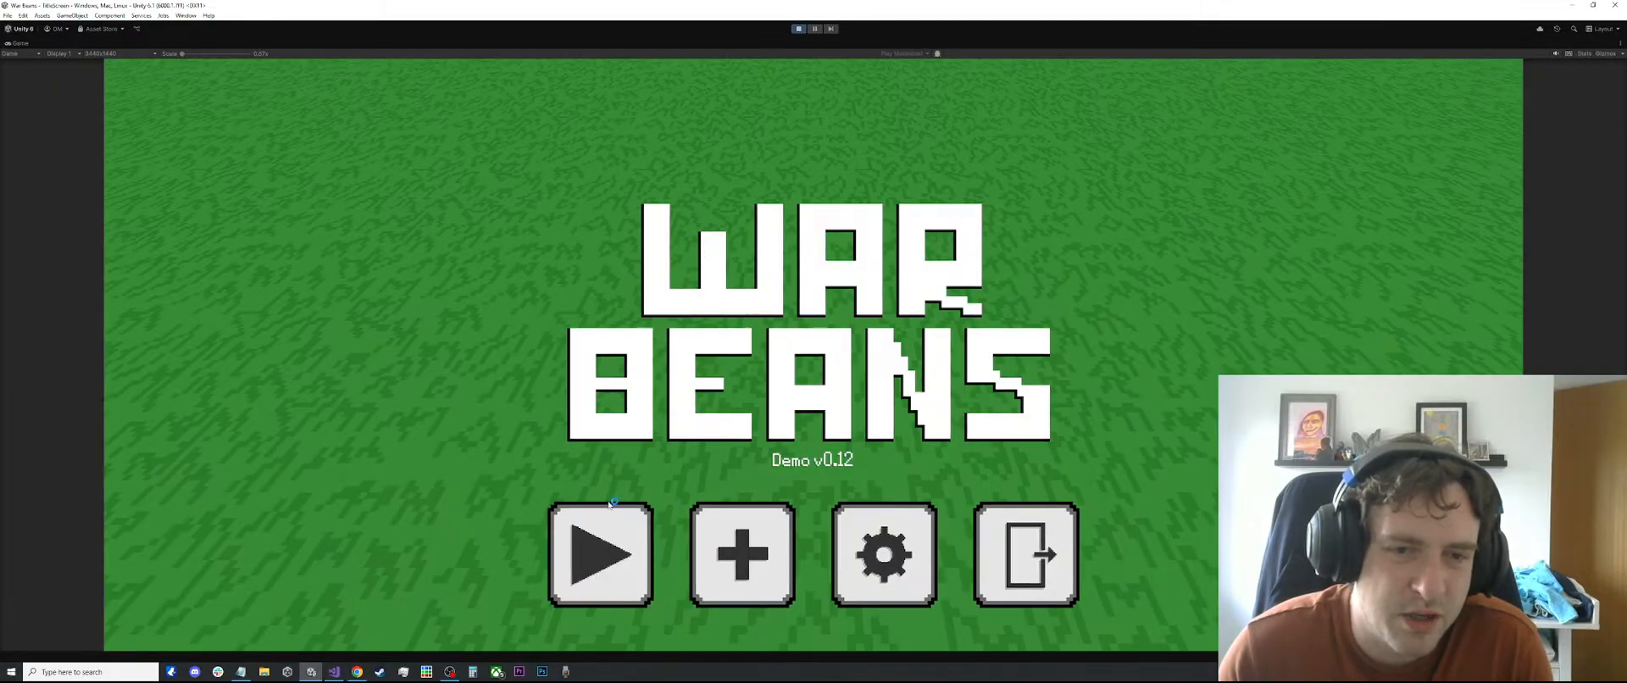
{"action": "left_click", "coordinate": [605, 514]}
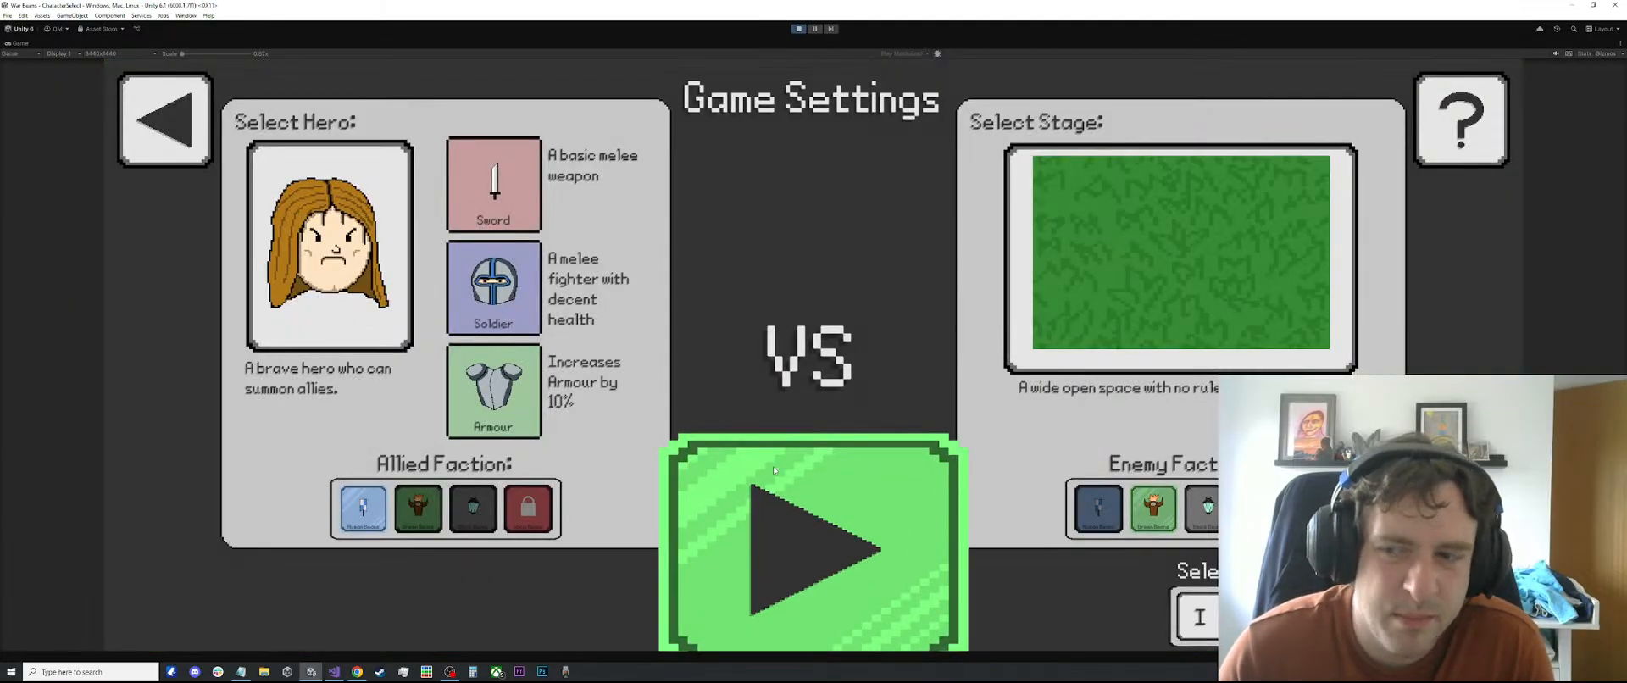
{"action": "left_click", "coordinate": [762, 533]}
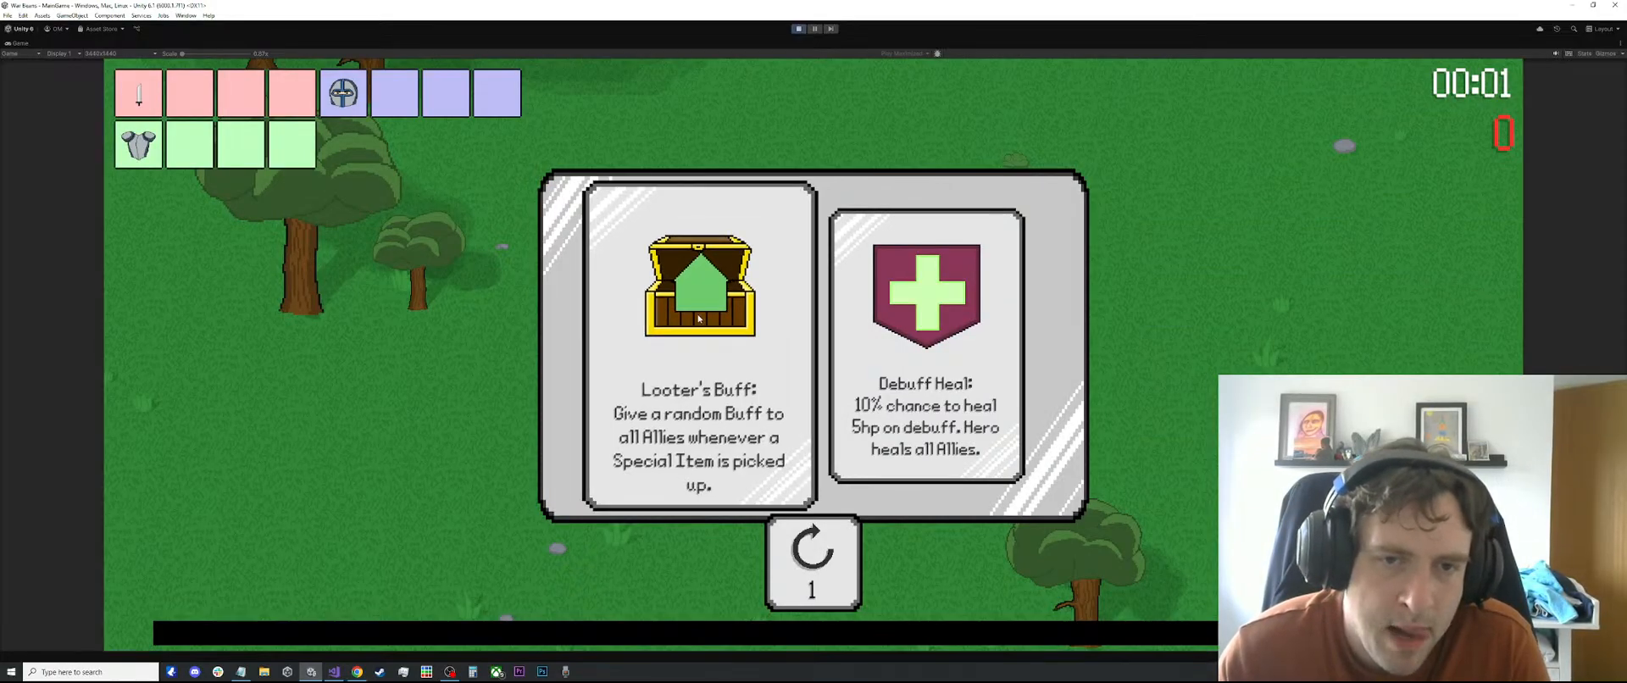
{"action": "left_click", "coordinate": [670, 399]}
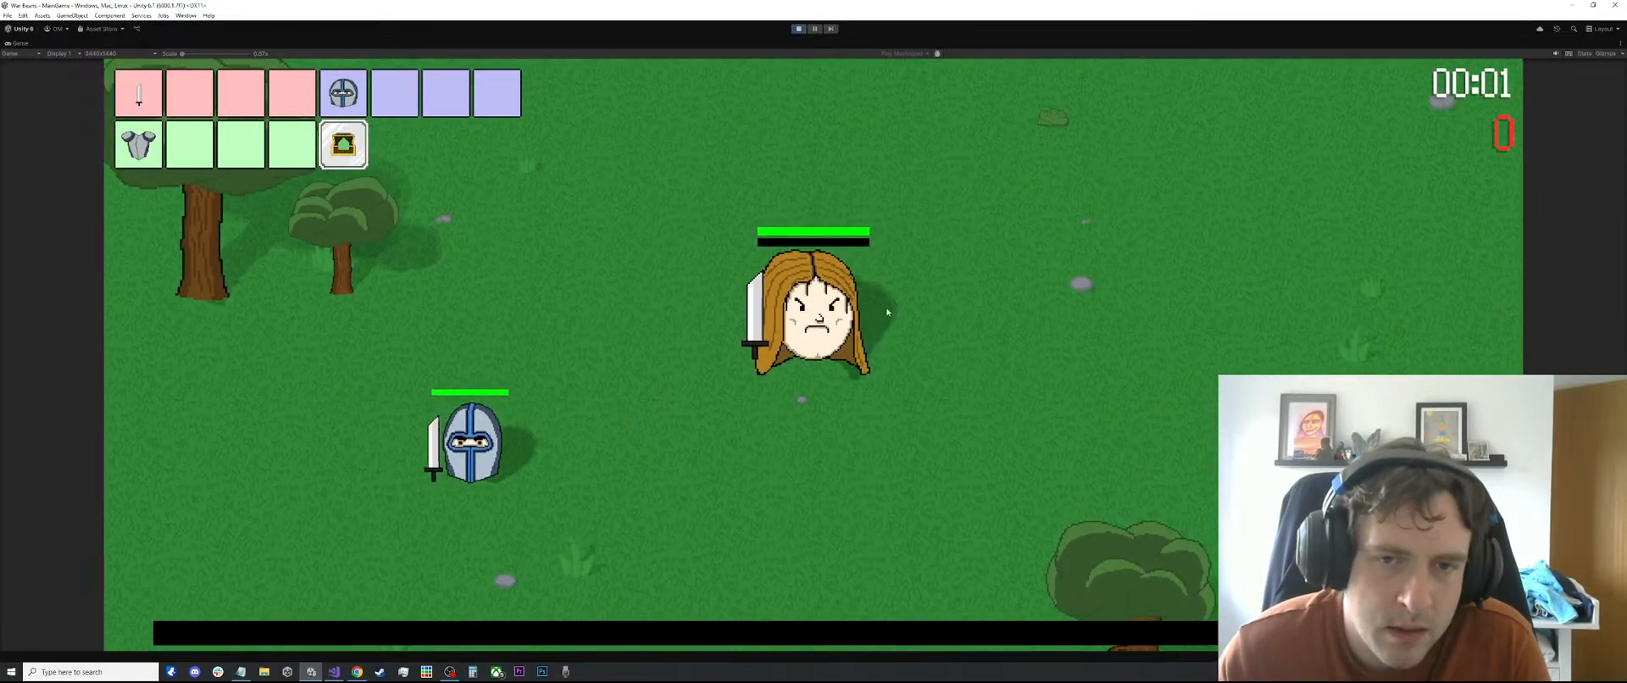
Fight the attacking goblins in the meadow with the long-haired bean until the level-up choice, and recruit the Rogue
{"action": "key", "text": "s"}
{"action": "key", "text": "a"}
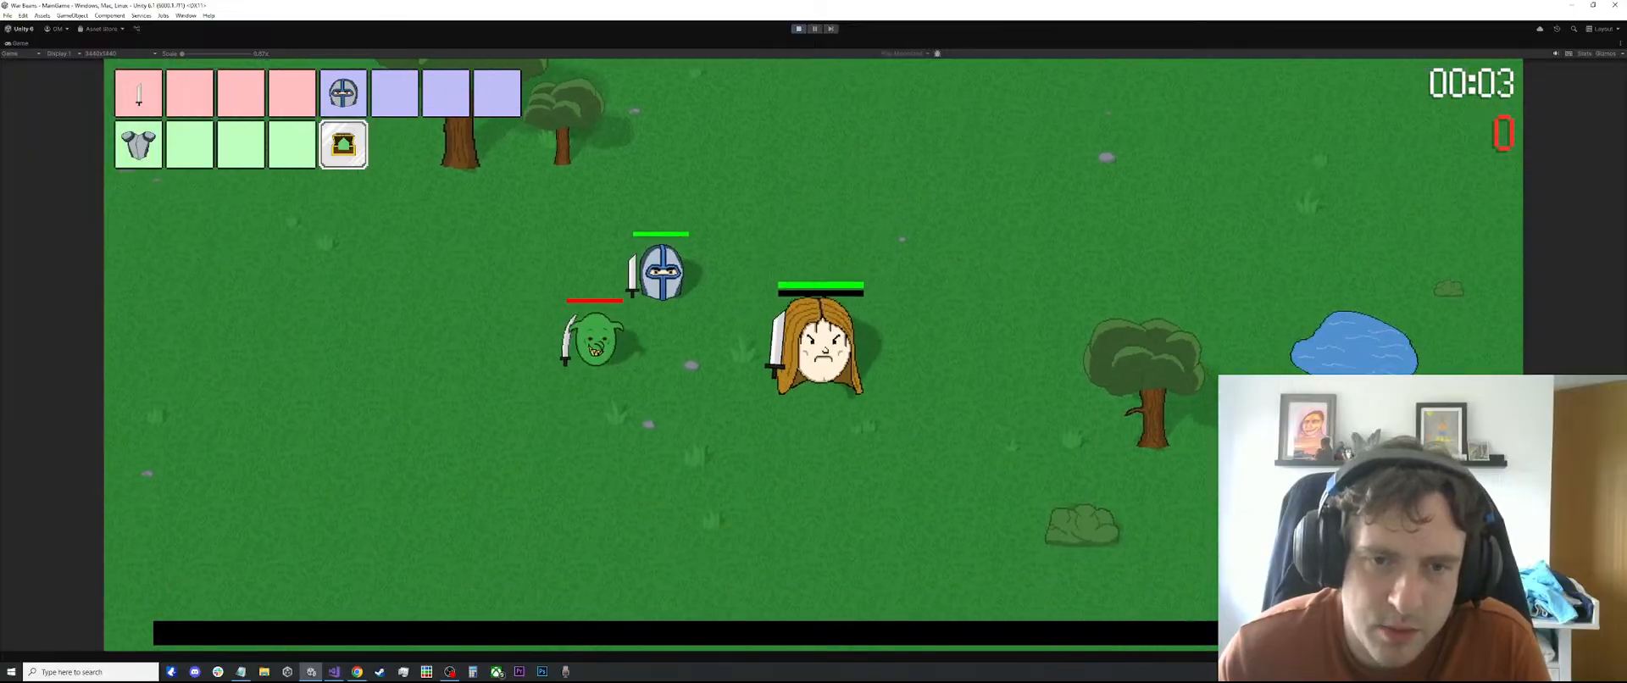
{"action": "key", "text": "a"}
{"action": "key", "text": "w"}
{"action": "key", "text": "a"}
{"action": "key", "text": "s"}
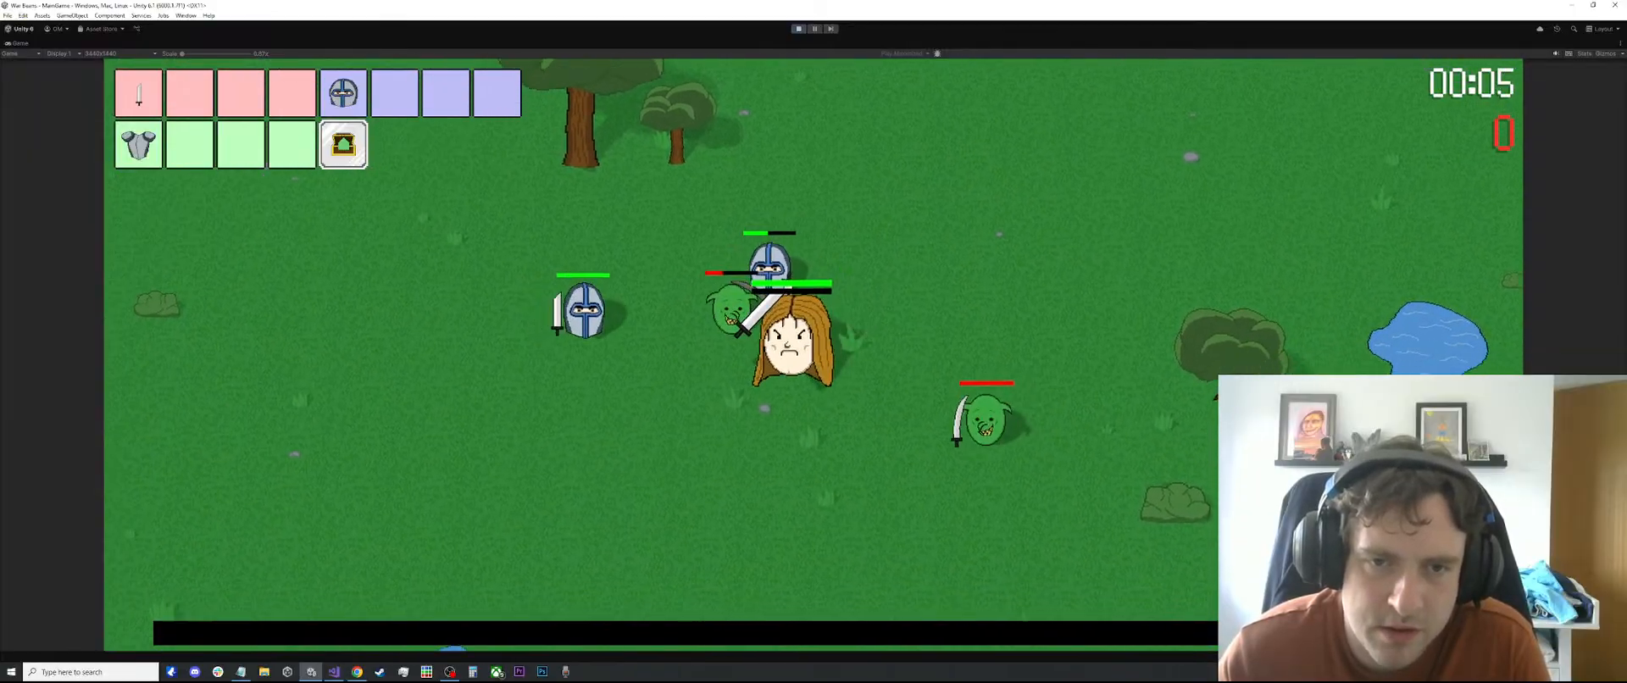
{"action": "key", "text": "w"}
{"action": "key", "text": "d"}
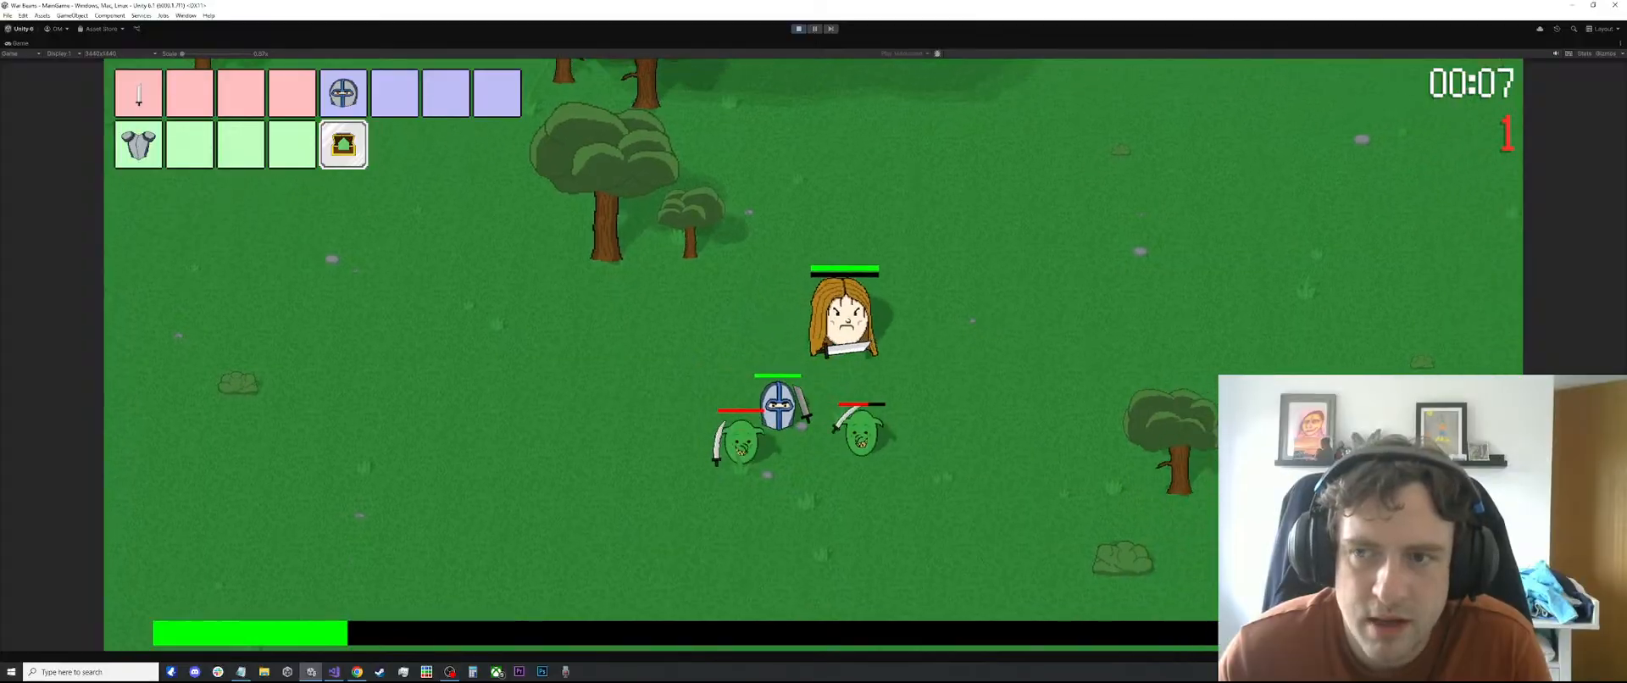
{"action": "key", "text": "s"}
{"action": "key", "text": "a"}
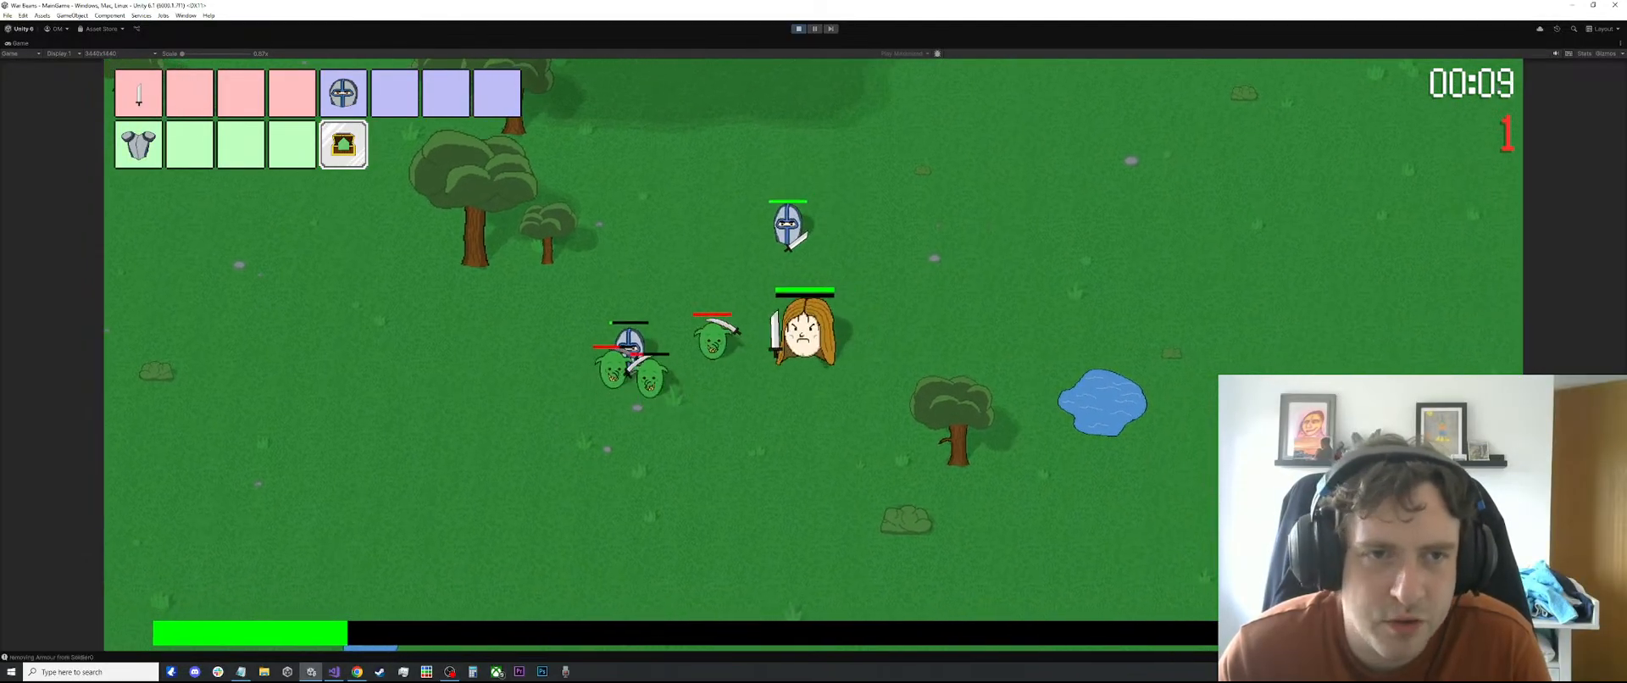
{"action": "key", "text": "w"}
{"action": "key", "text": "d"}
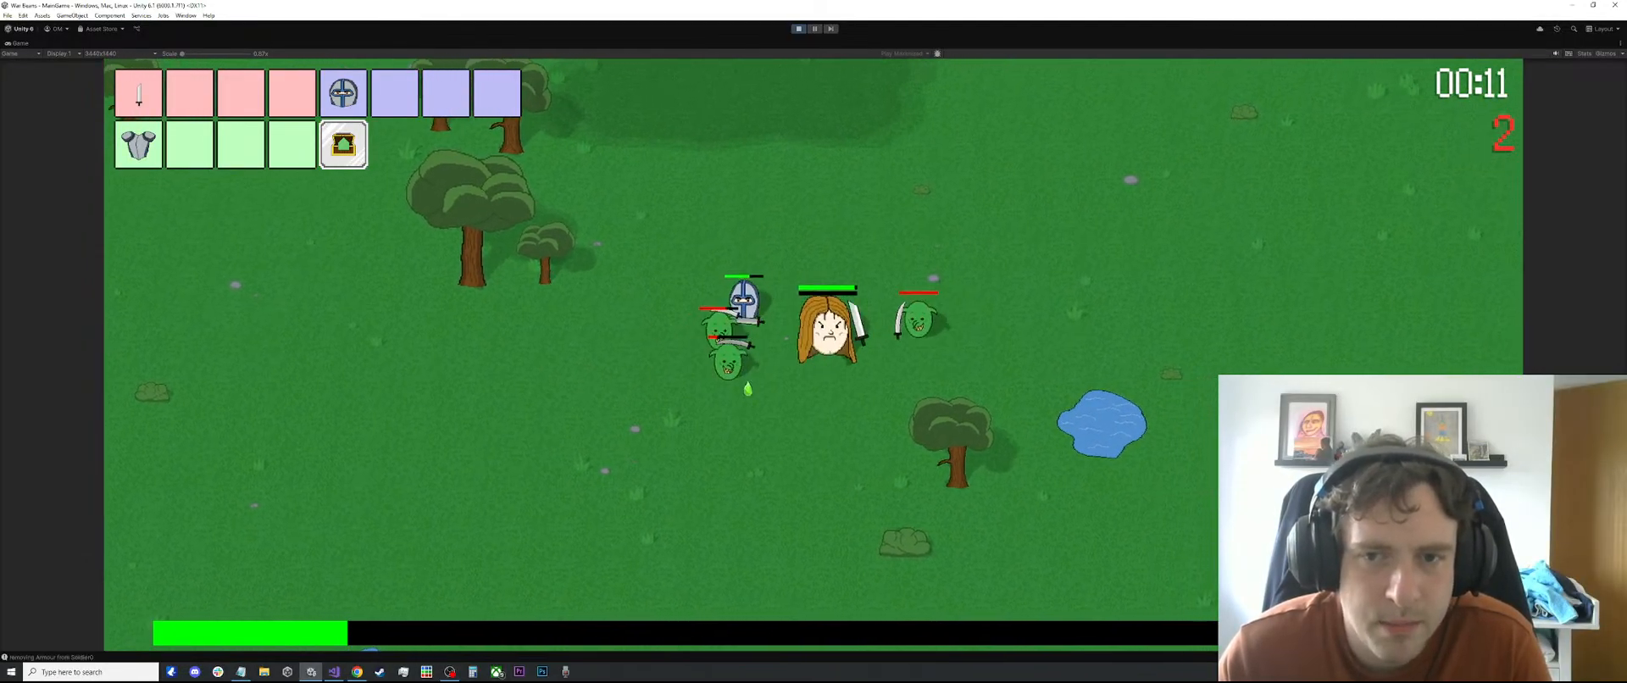
{"action": "key", "text": "a"}
{"action": "key", "text": "d"}
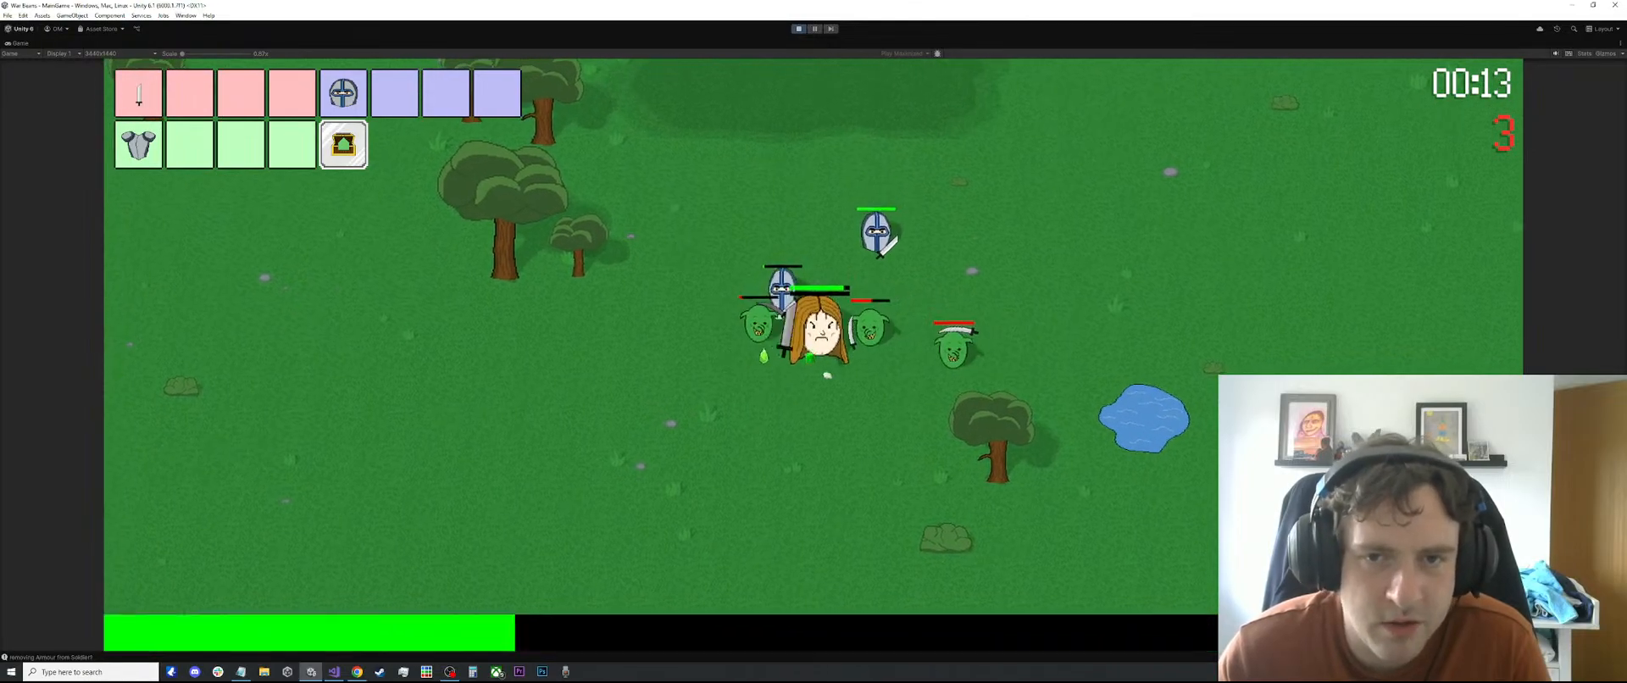
{"action": "key", "text": "d"}
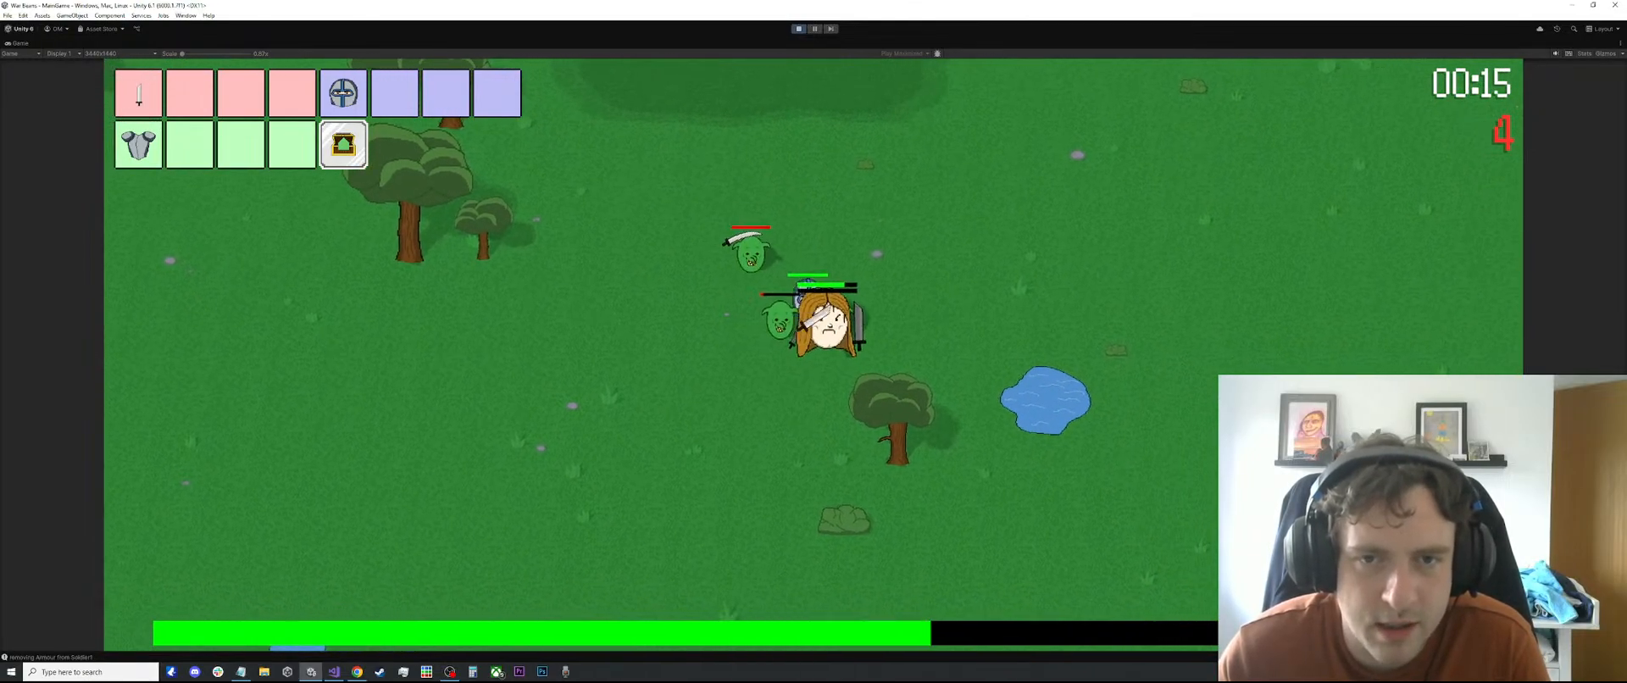
{"action": "key", "text": "d"}
{"action": "key", "text": "w"}
{"action": "key", "text": "a"}
{"action": "key", "text": "d"}
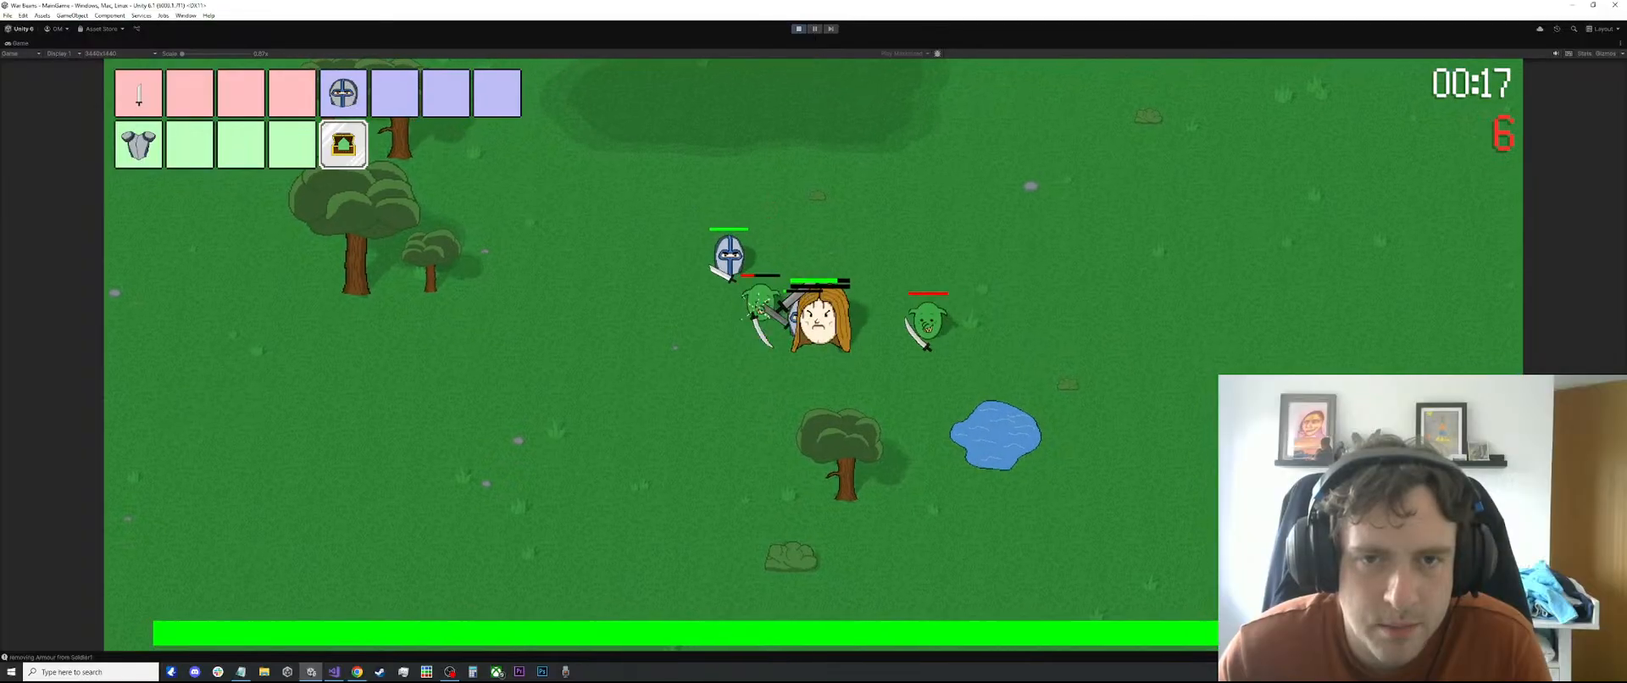
{"action": "key", "text": "w"}
{"action": "key", "text": "d"}
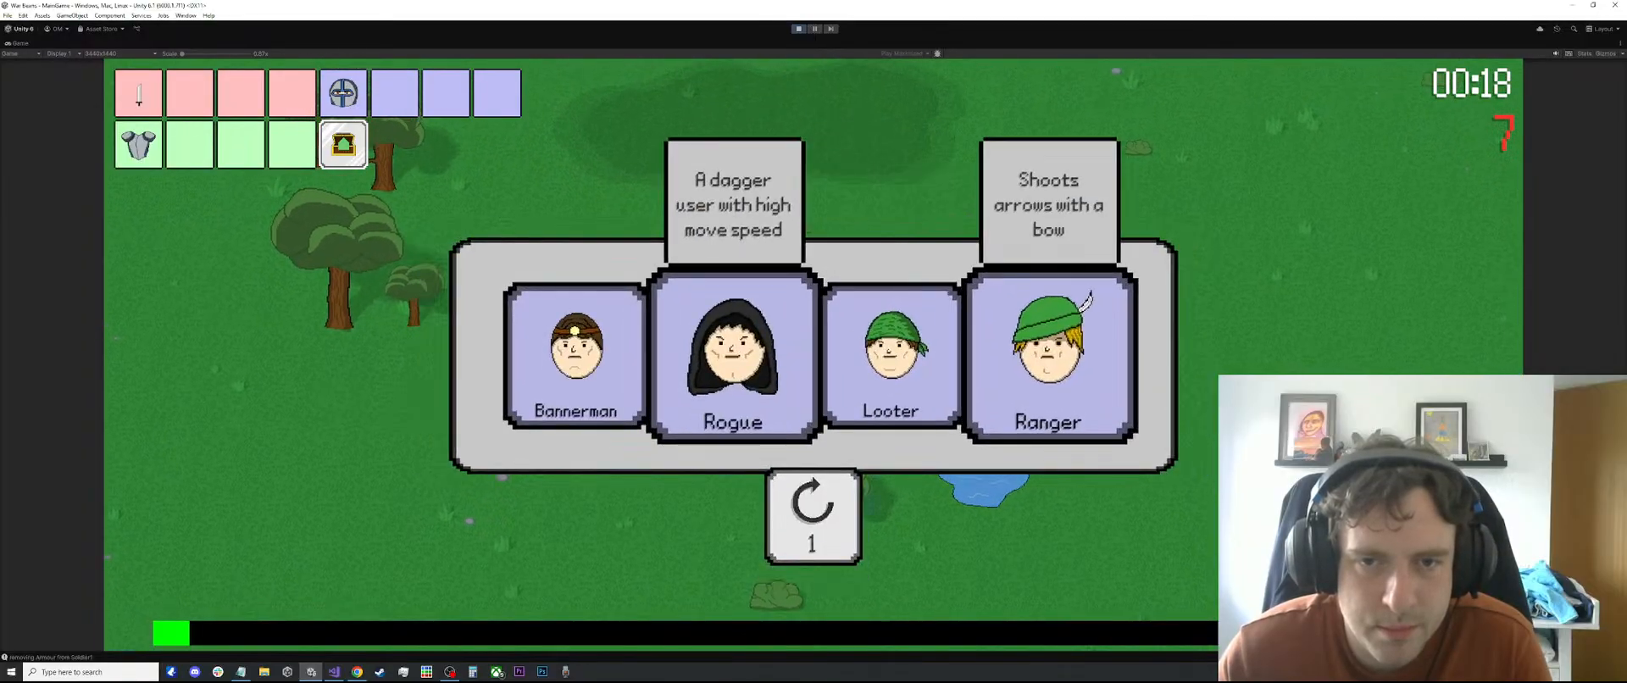
{"action": "left_click", "coordinate": [734, 356]}
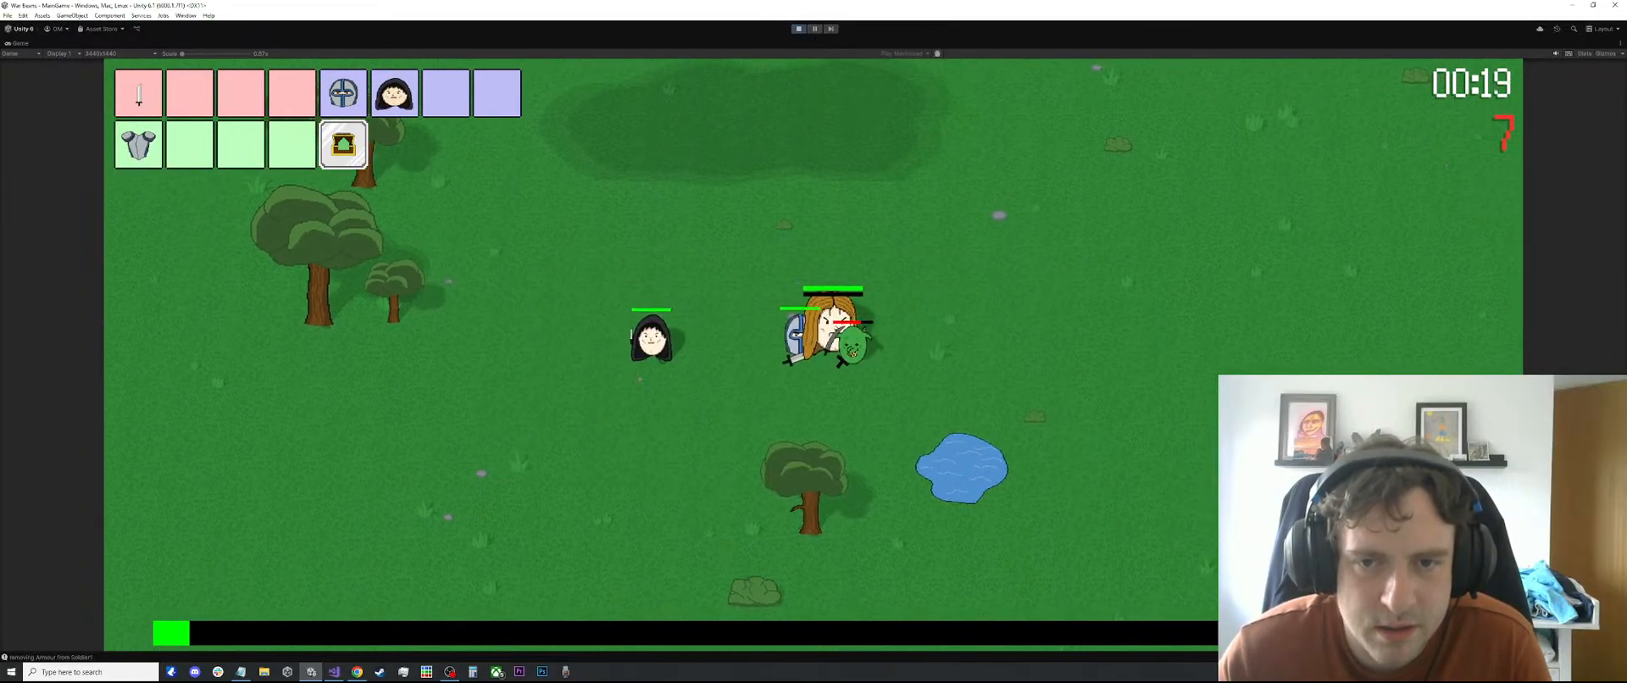
Playtest movement and combat around the pond, and walk up to the cloud shadow to check how it looks in play
{"action": "key", "text": "d"}
{"action": "key", "text": "s"}
{"action": "key", "text": "a"}
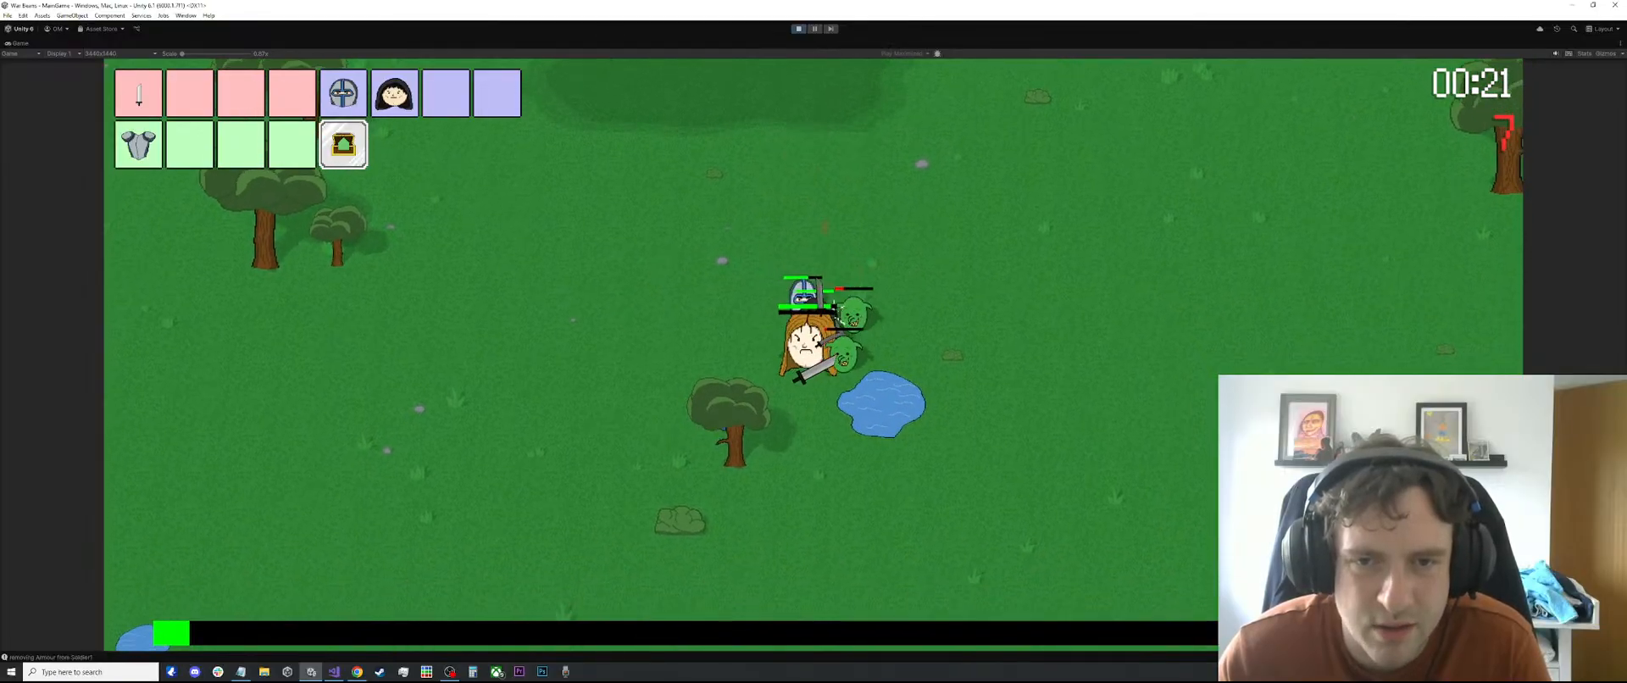
{"action": "key", "text": "s"}
{"action": "key", "text": "d"}
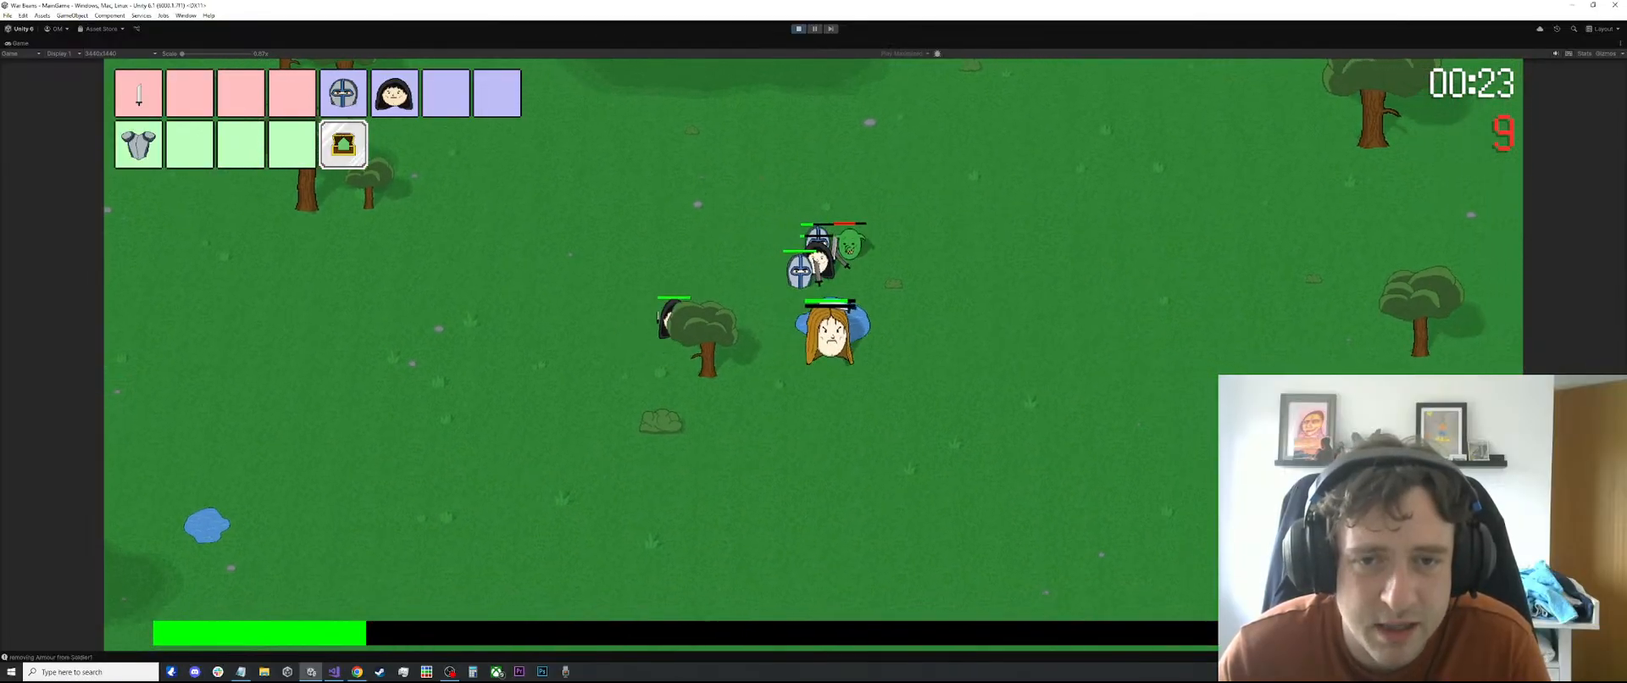
{"action": "key", "text": "w"}
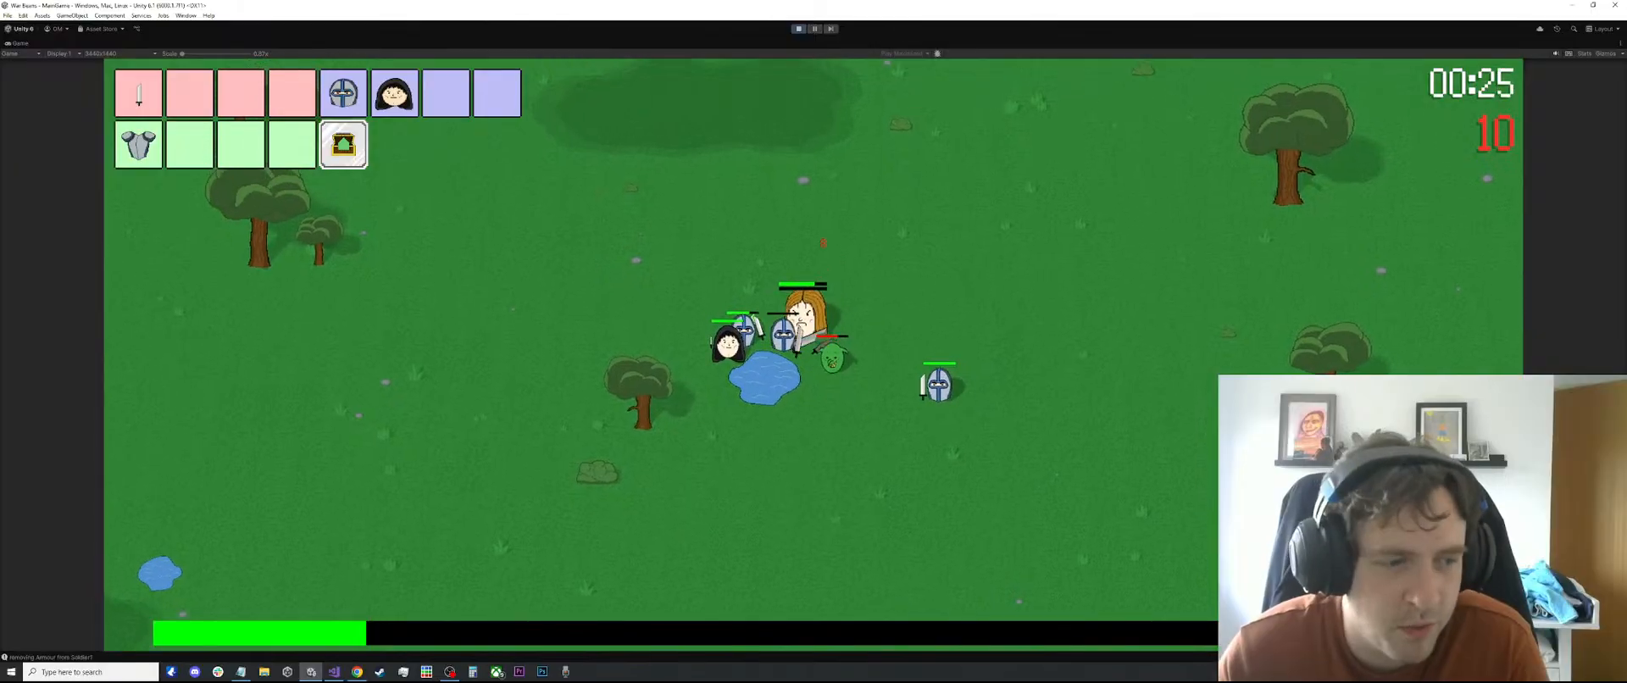
{"action": "key", "text": "w"}
{"action": "key", "text": "a"}
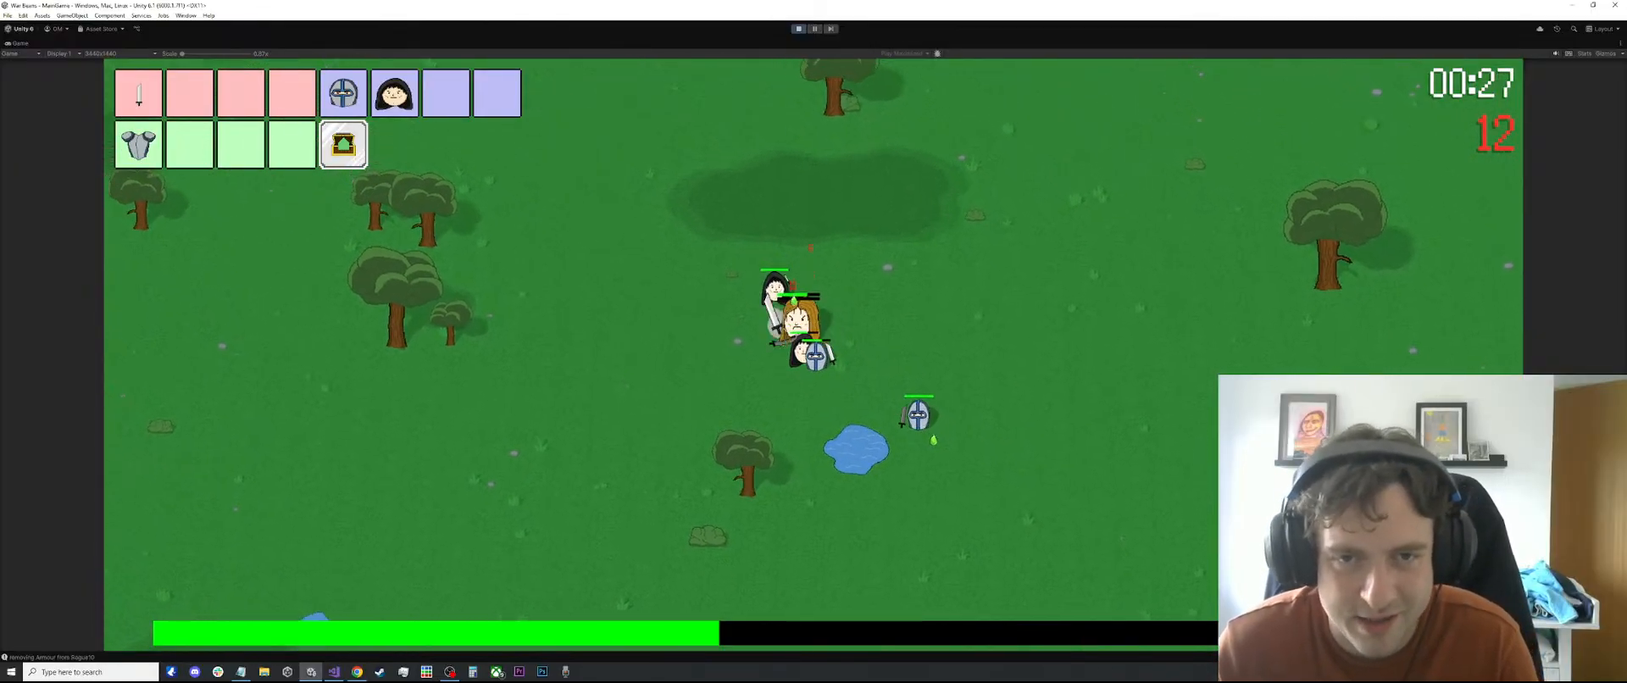
{"action": "key", "text": "w"}
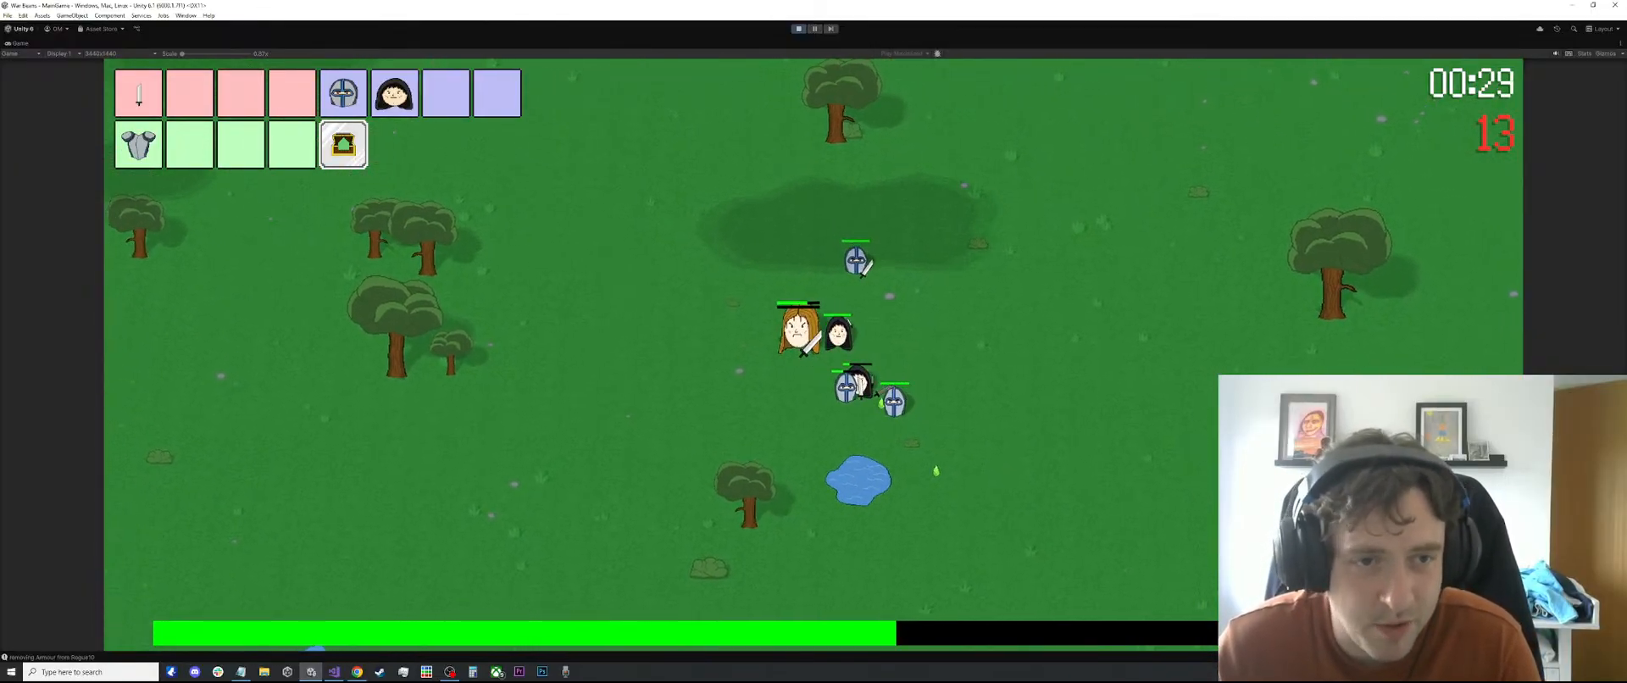
{"action": "key", "text": "w"}
{"action": "key", "text": "a"}
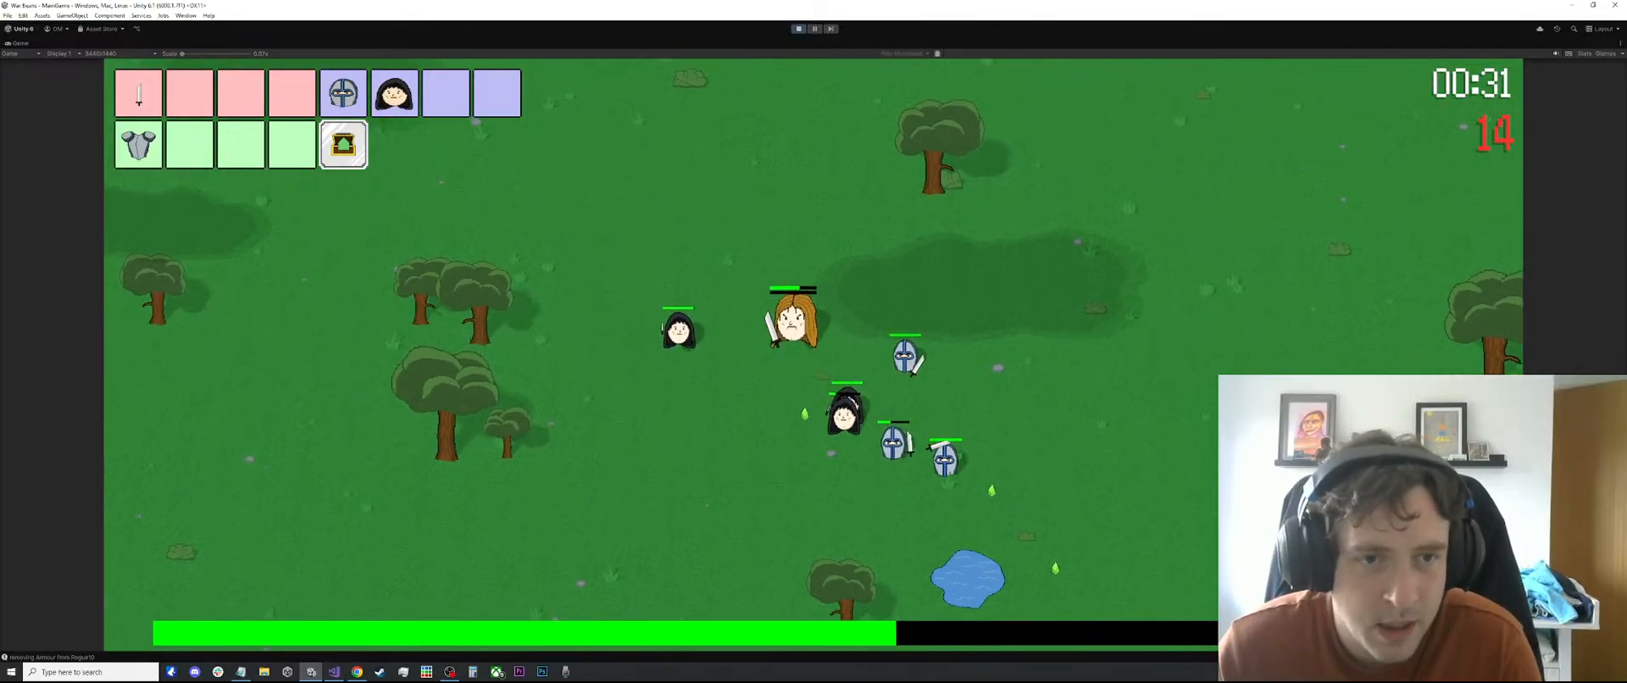
Walk the bean over to the tree cluster and examine the trees, shadows and grass tufts up close
{"action": "key", "text": "a"}
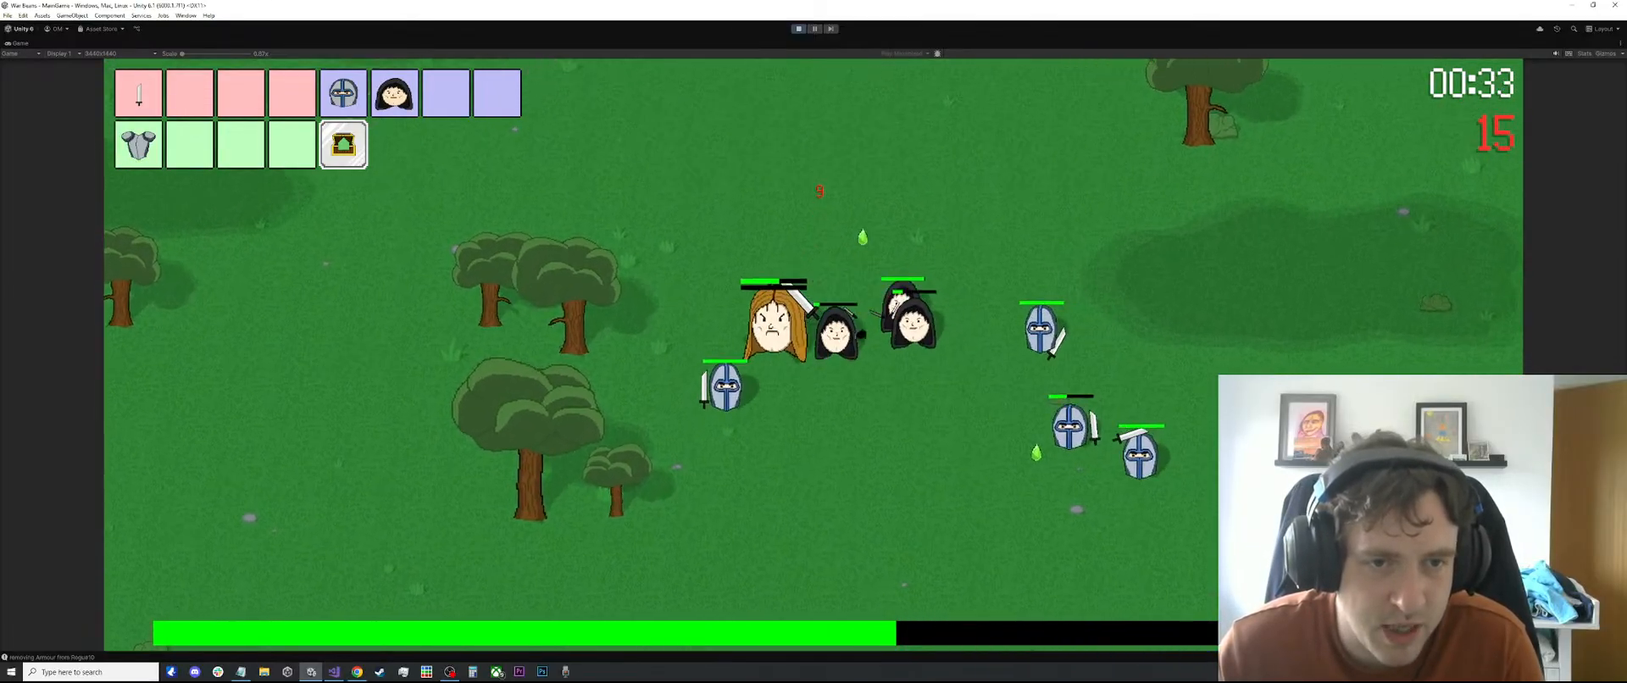
{"action": "key", "text": "w"}
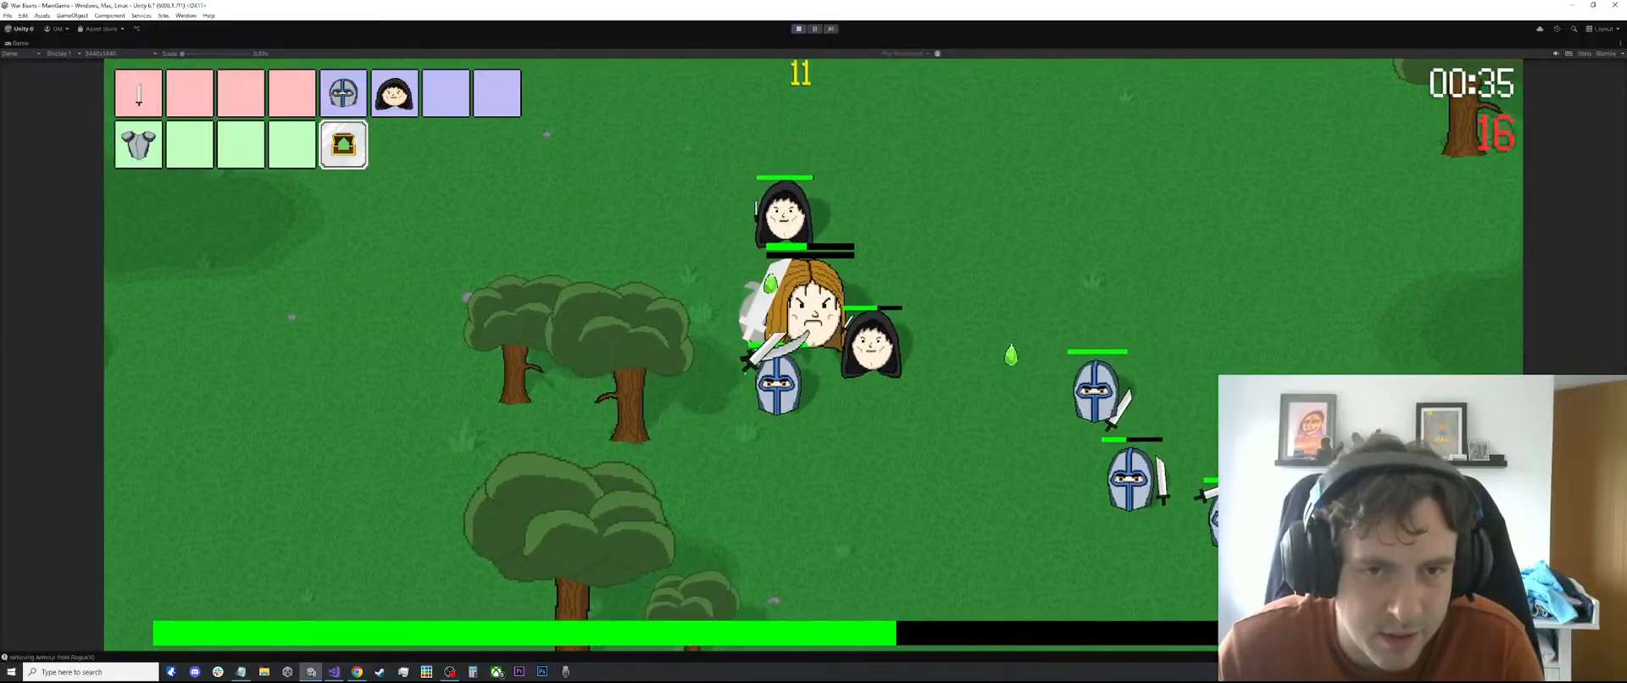
{"action": "key", "text": "w"}
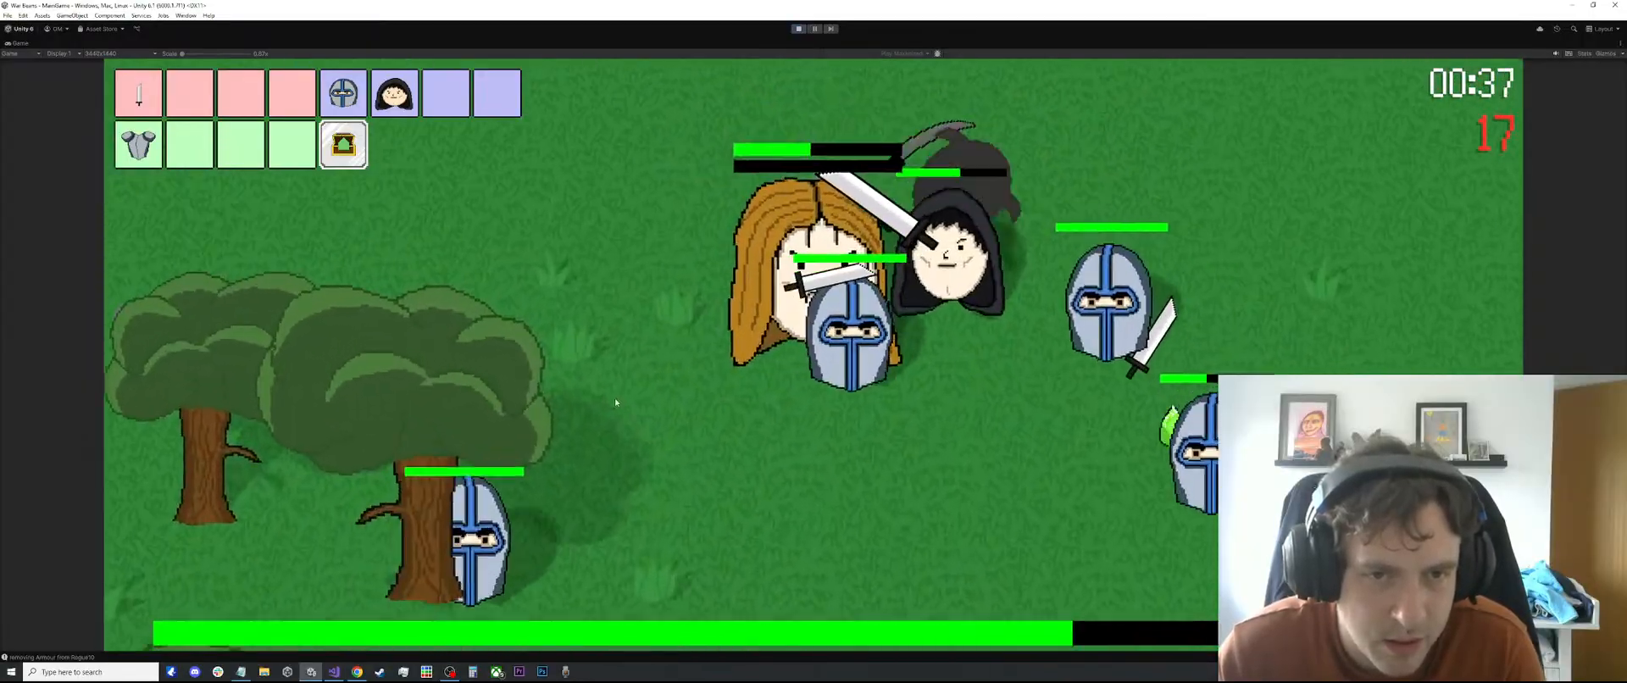
{"action": "key", "text": "s"}
{"action": "key", "text": "a"}
{"action": "key", "text": "d"}
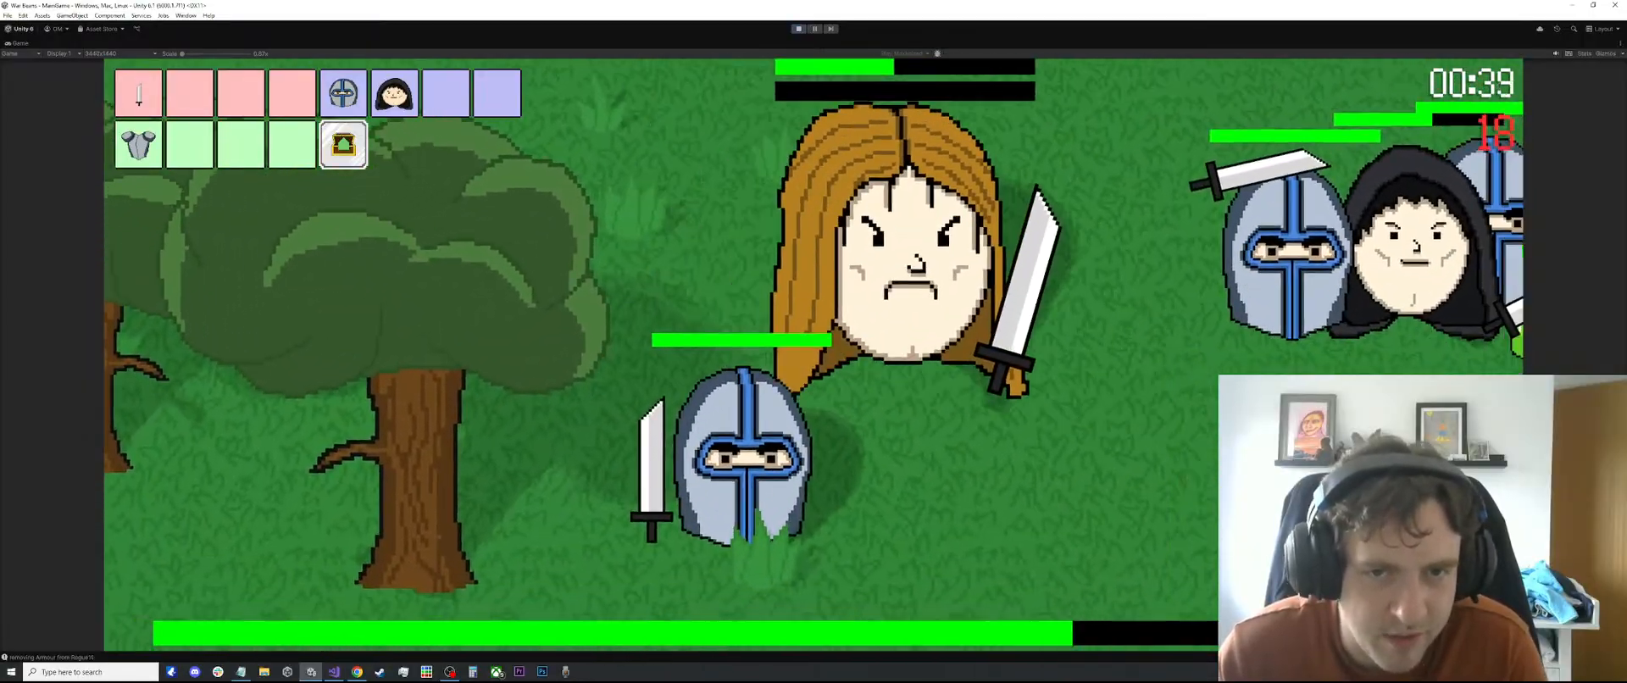
Lead the bean away from the trees while fighting, and pick an upgrade at the level-up choice
{"action": "key", "text": "s"}
{"action": "key", "text": "d"}
{"action": "key", "text": "s"}
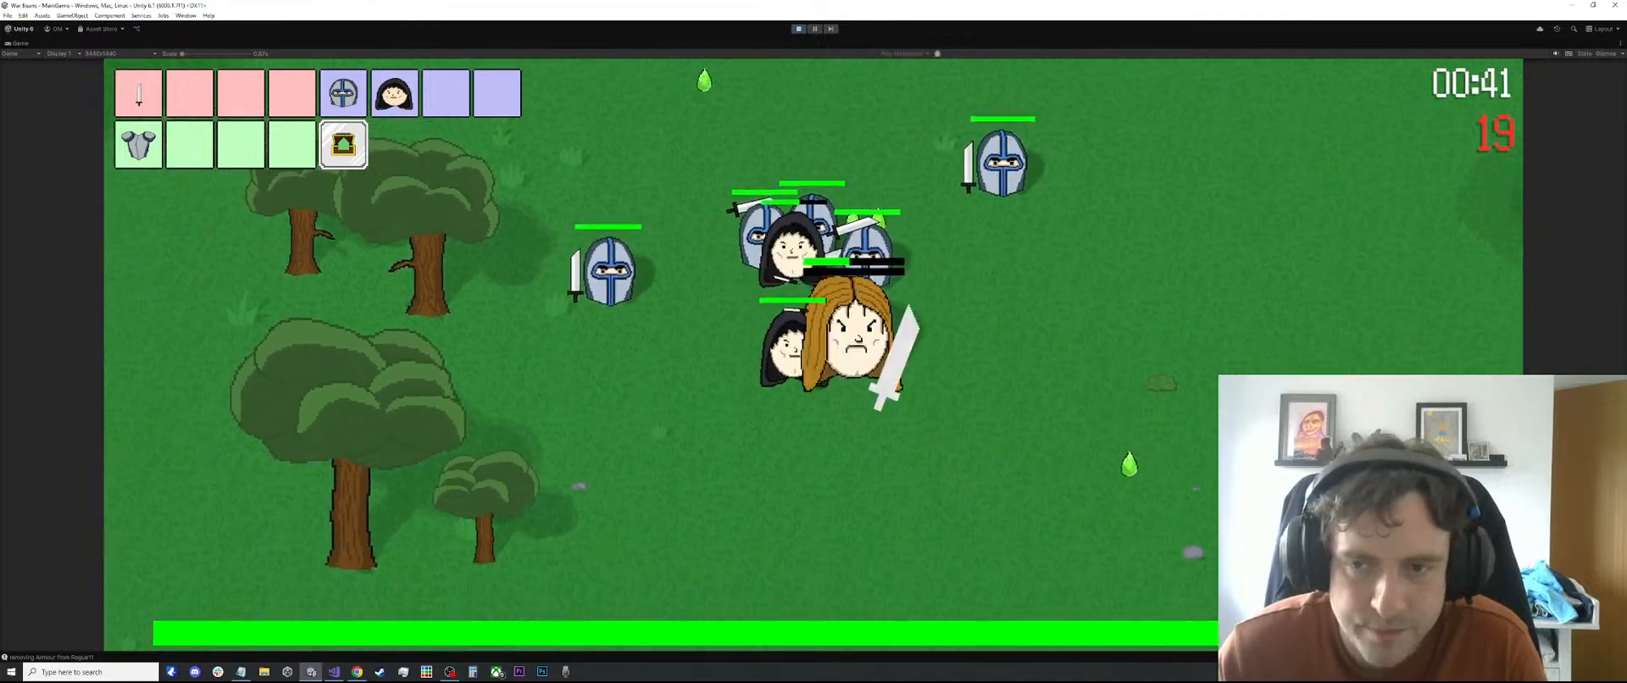
{"action": "key", "text": "s"}
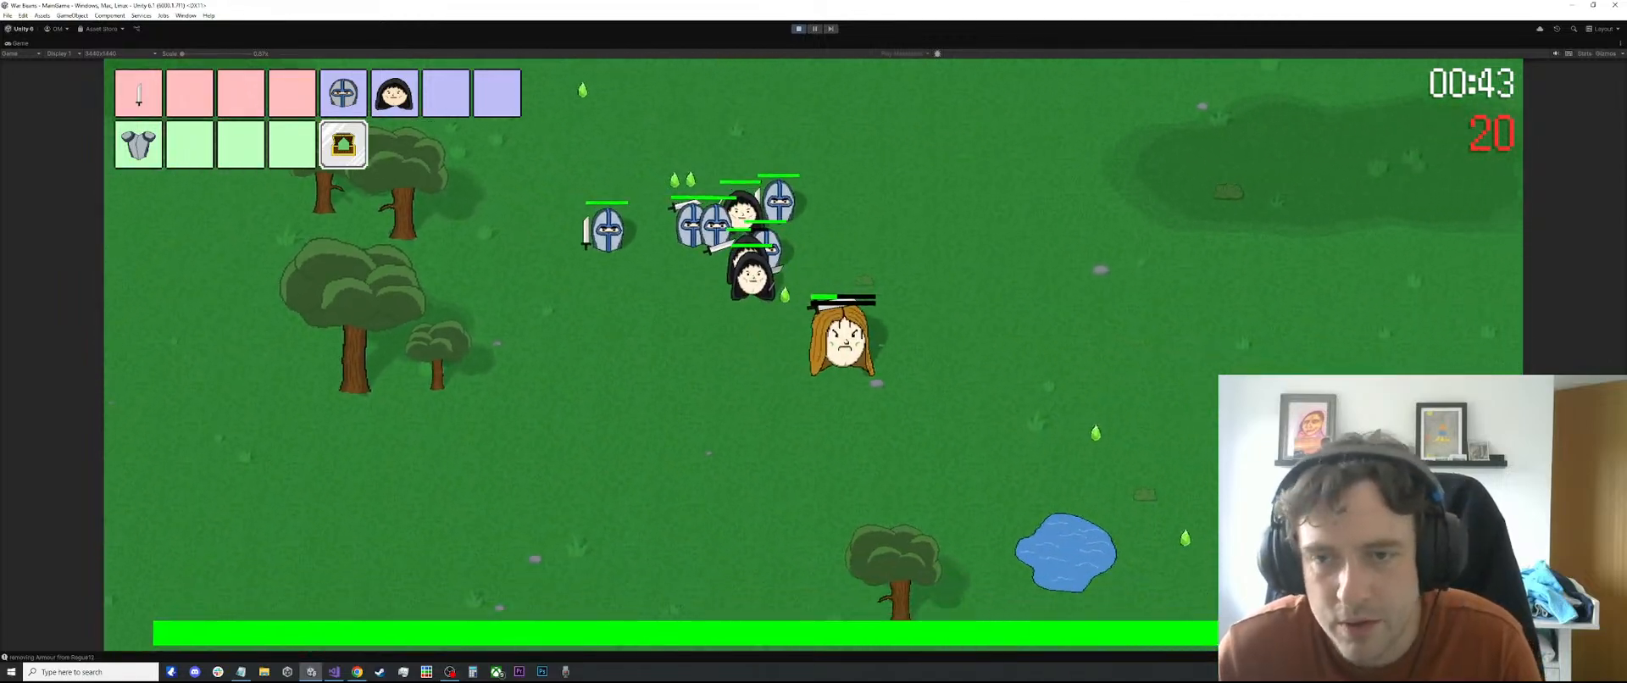
{"action": "left_click", "coordinate": [734, 353]}
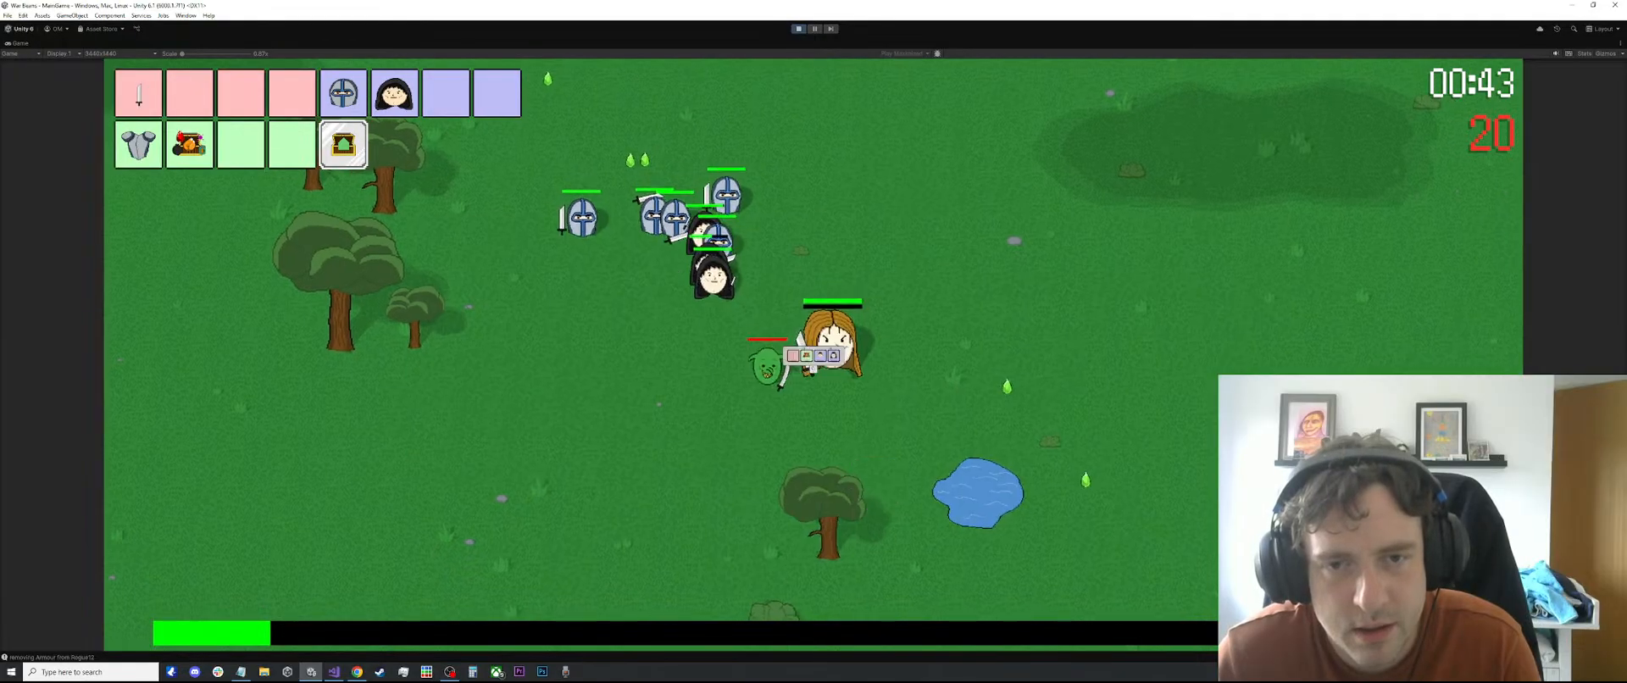
Walk past the pond and alongside the cloud shadows to examine the Plains scenery, and end the playtest
{"action": "key", "text": "s"}
{"action": "key", "text": "d"}
{"action": "key", "text": "d"}
{"action": "key", "text": "s"}
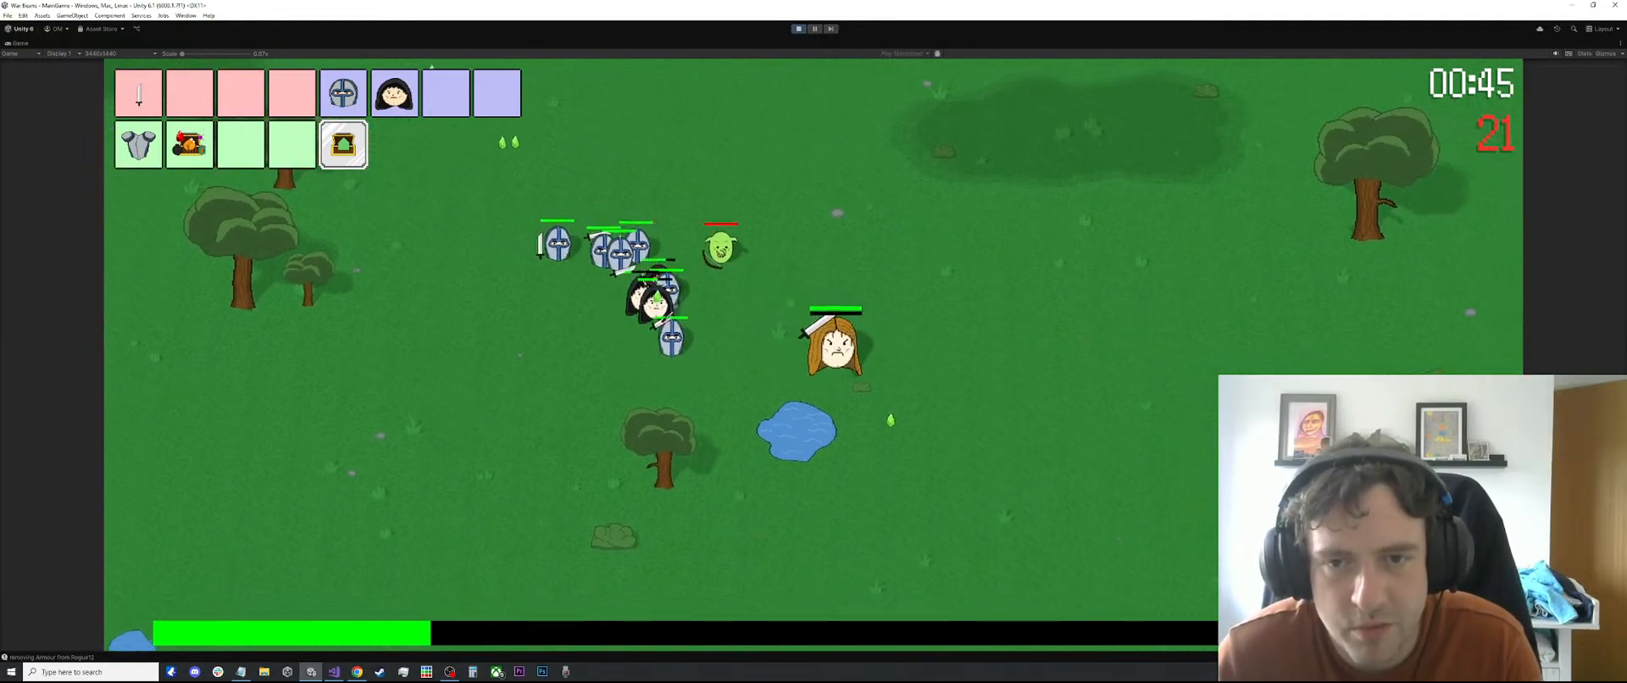
{"action": "key", "text": "d"}
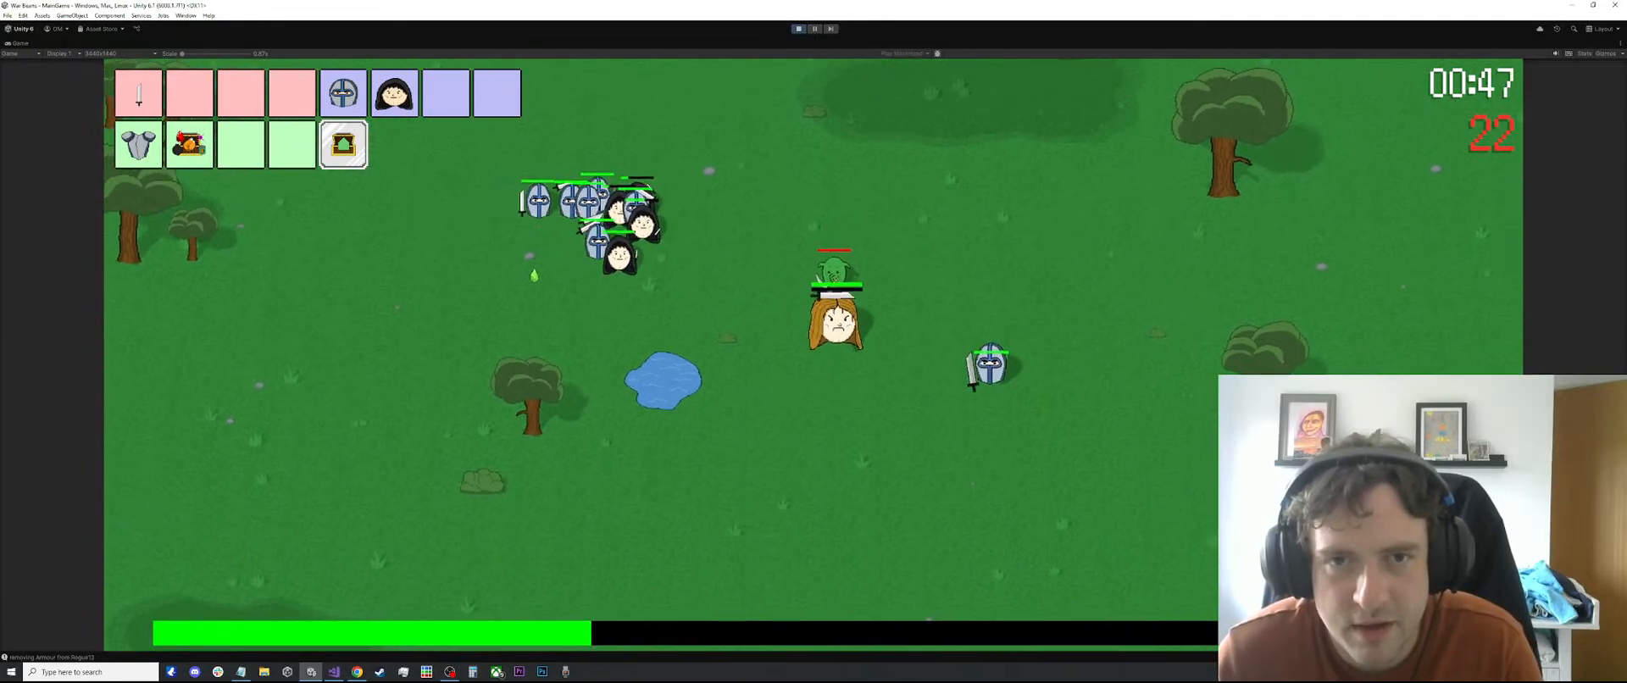
{"action": "key", "text": "d"}
{"action": "key", "text": "w"}
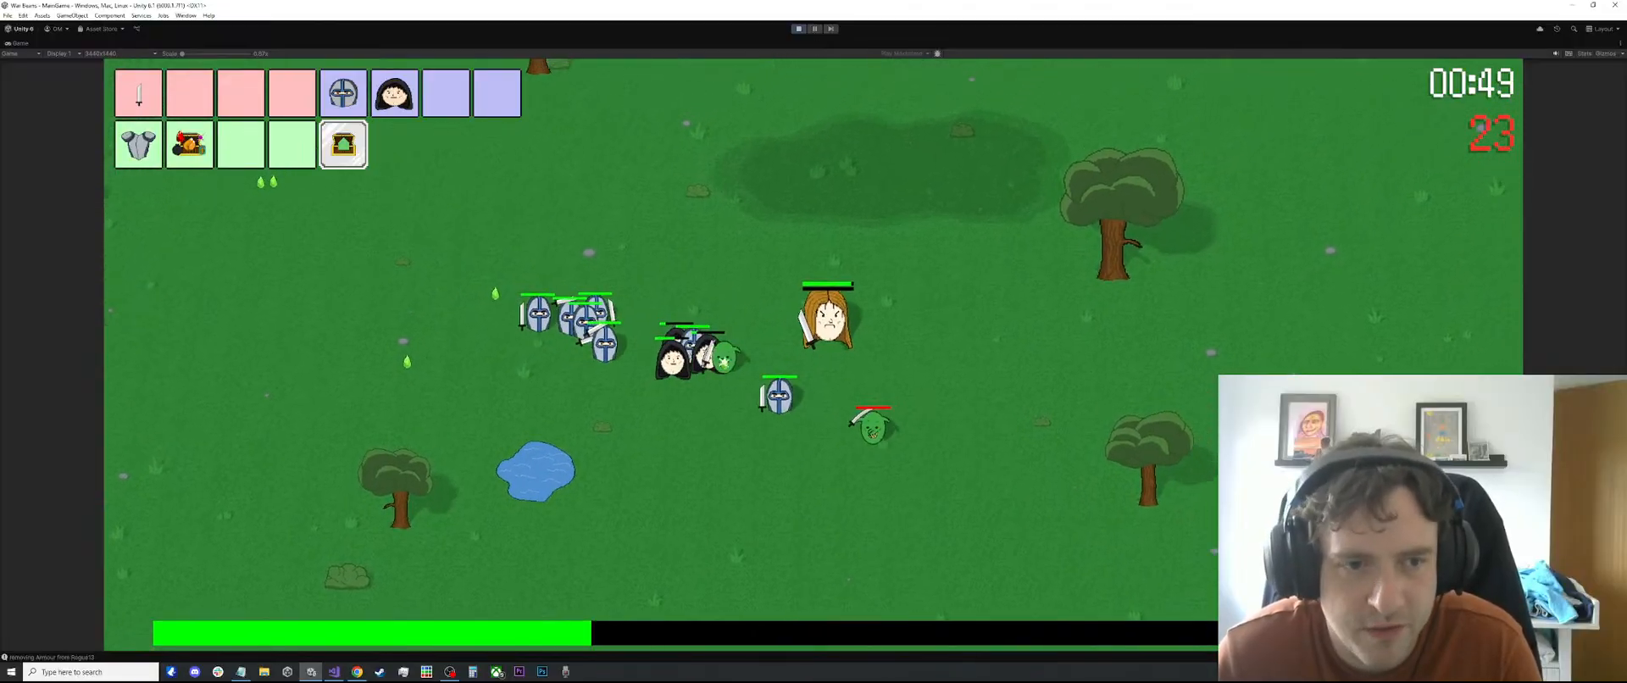
{"action": "key", "text": "d"}
{"action": "key", "text": "w"}
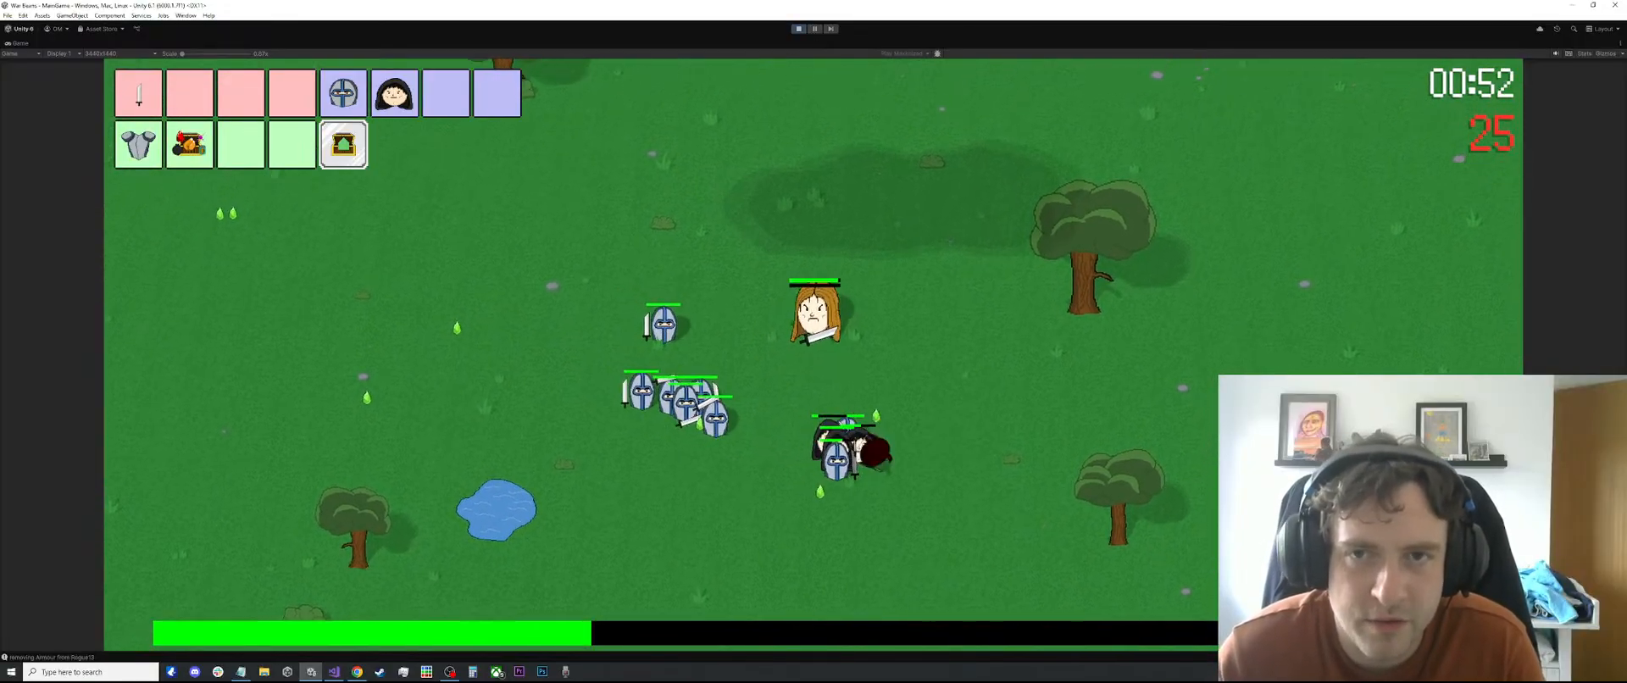
{"action": "key", "text": "w"}
{"action": "key", "text": "a"}
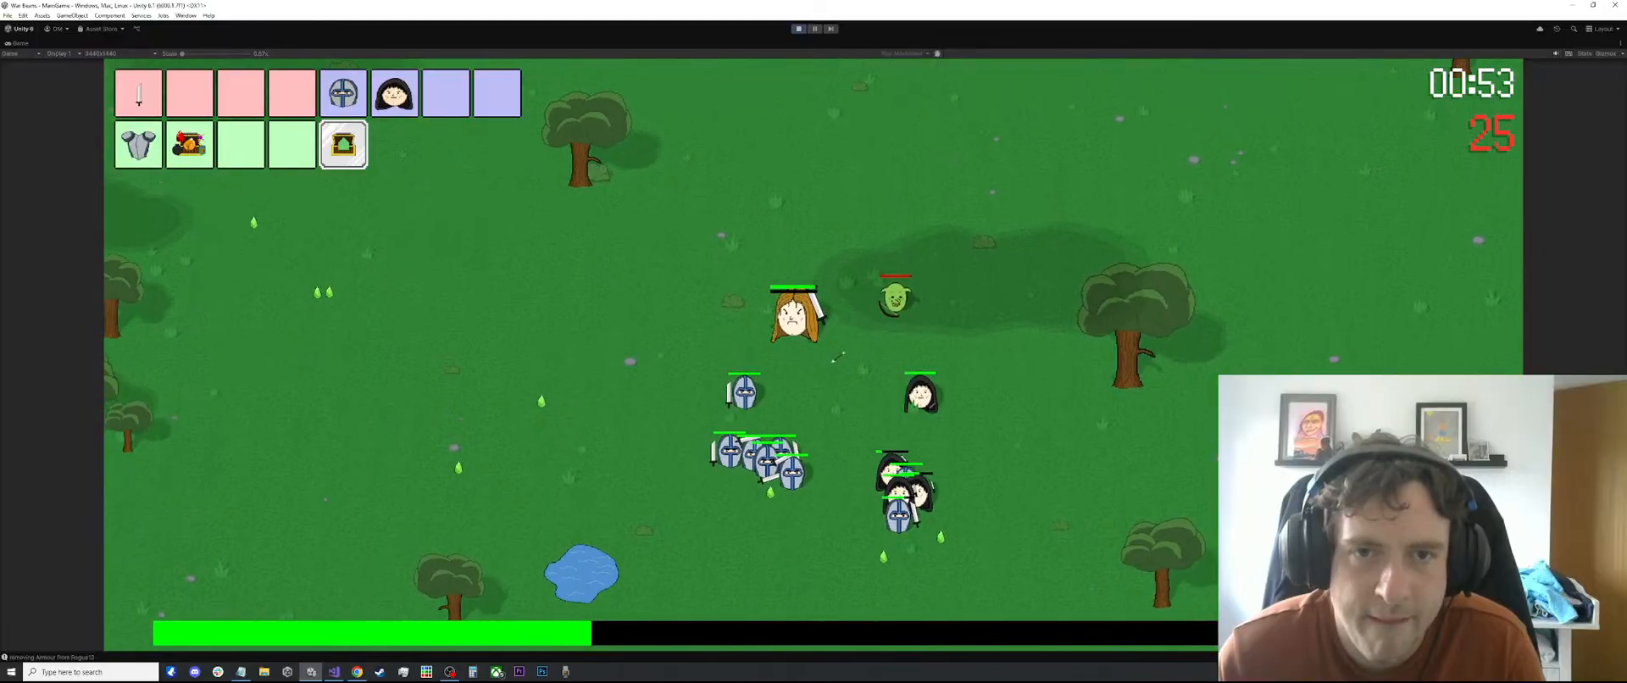
{"action": "key", "text": "w"}
{"action": "key", "text": "a"}
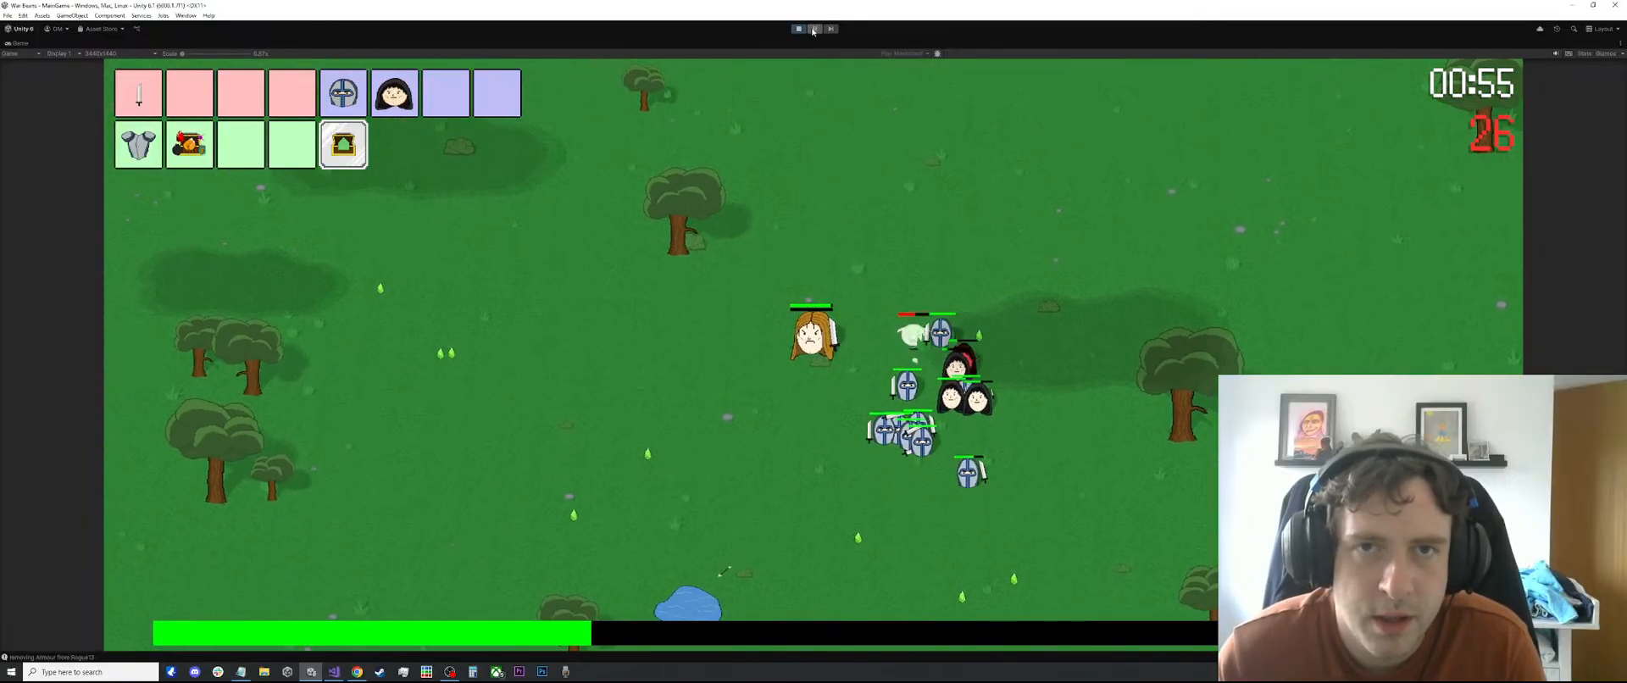
{"action": "left_click", "coordinate": [799, 29]}
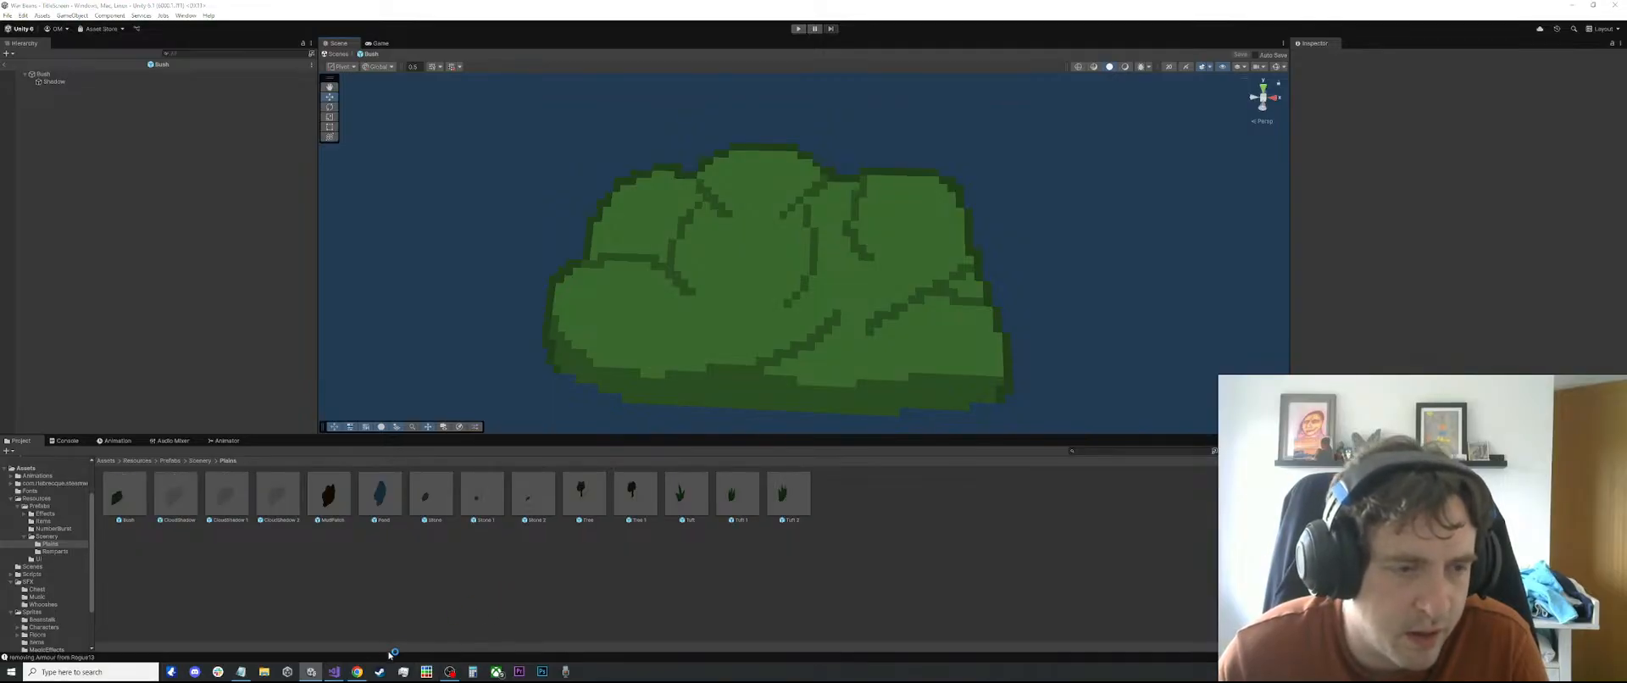
Switch to Visual Studio and comment out the Ponds GenerateSceneryPiece call for Green Plains in the GM script's GenerateScenery method
{"action": "left_click", "coordinate": [245, 674]}
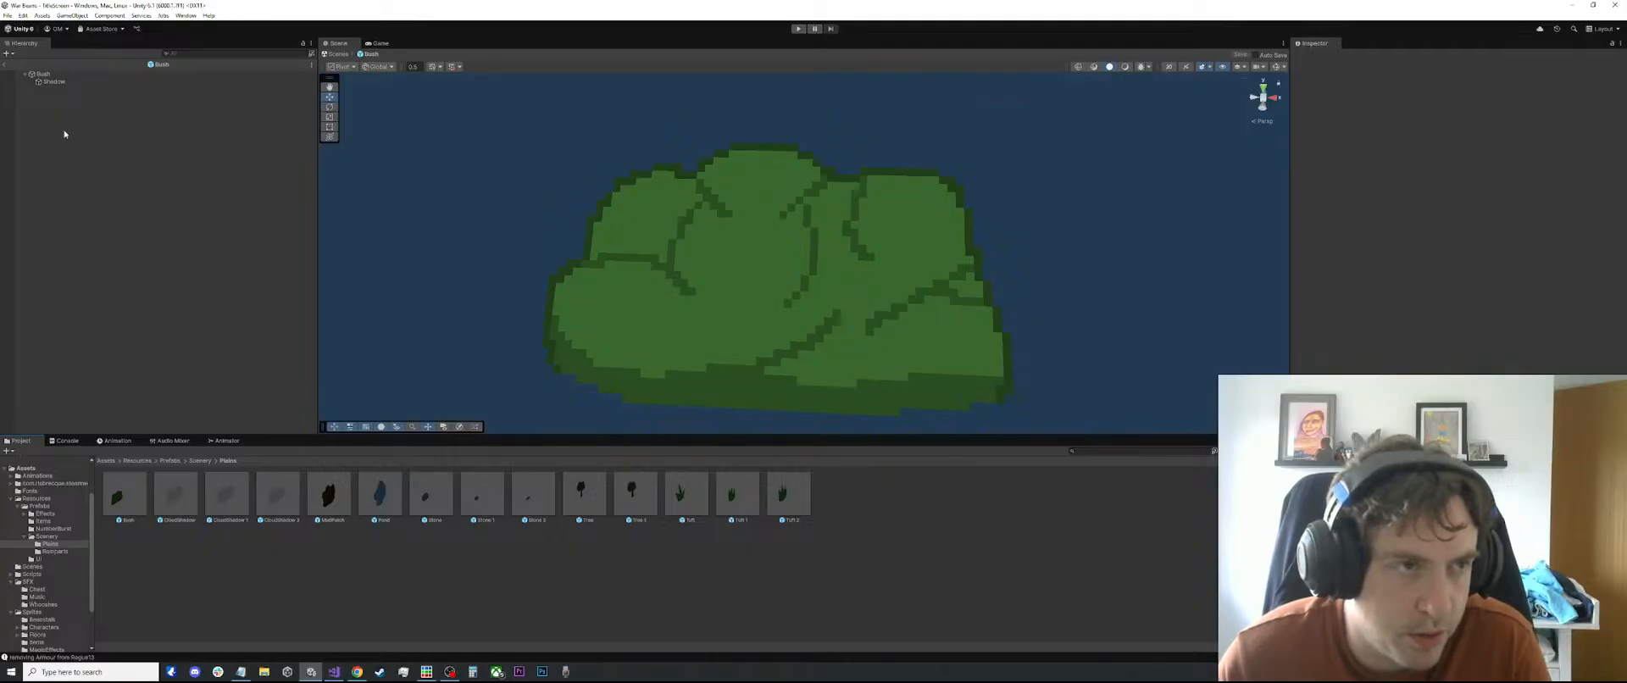
{"action": "left_click", "coordinate": [334, 671]}
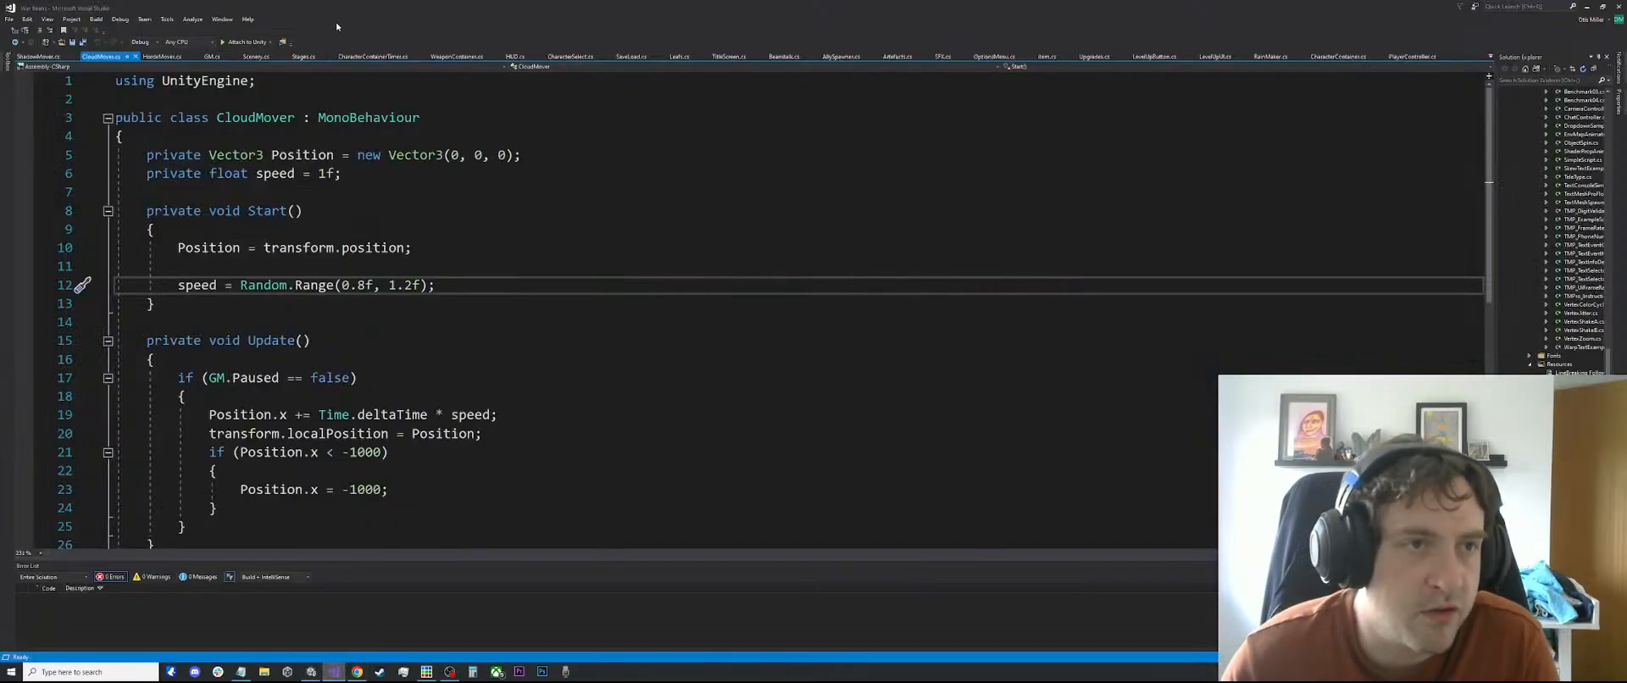
{"action": "left_click", "coordinate": [212, 58]}
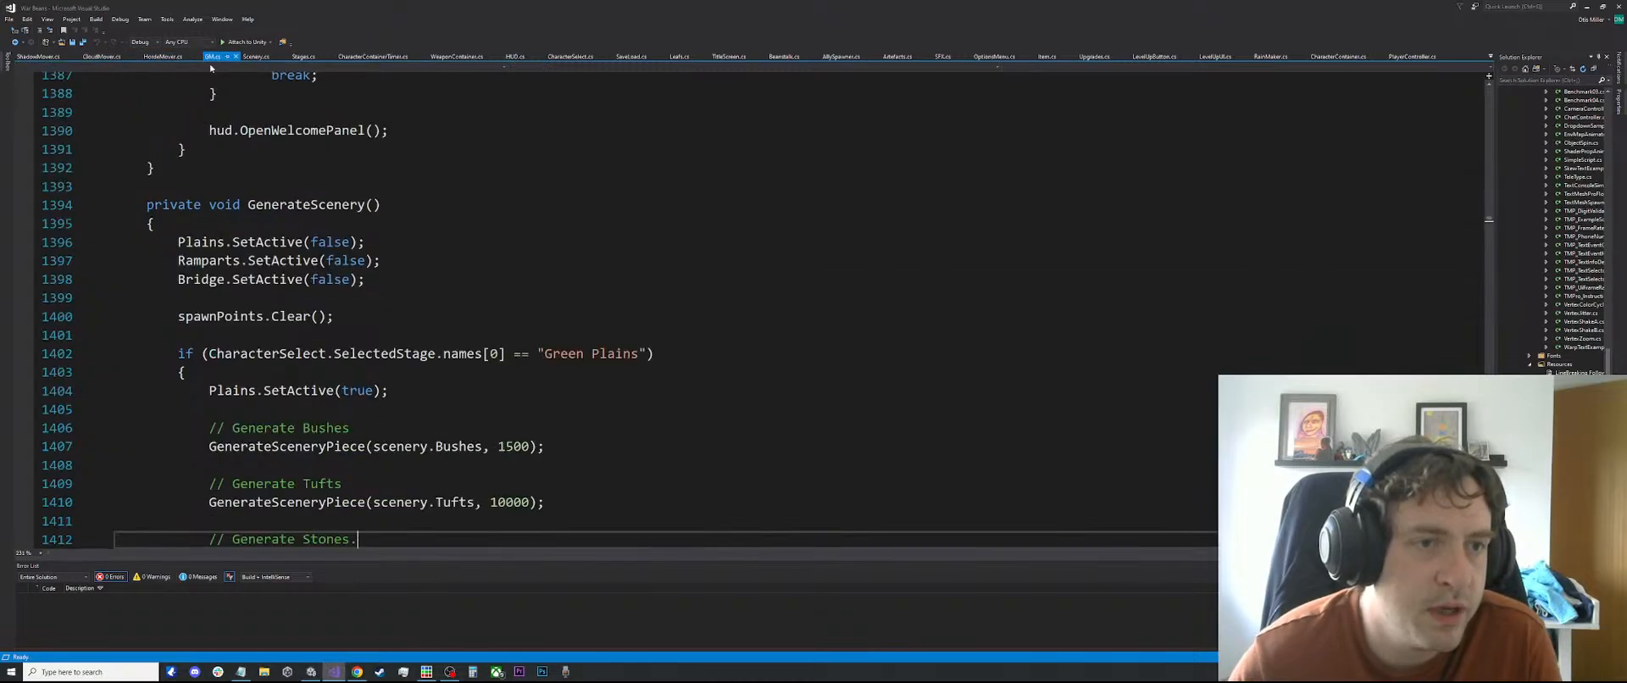
{"action": "scroll", "coordinate": [218, 336], "scroll_direction": "down", "scroll_amount": 4}
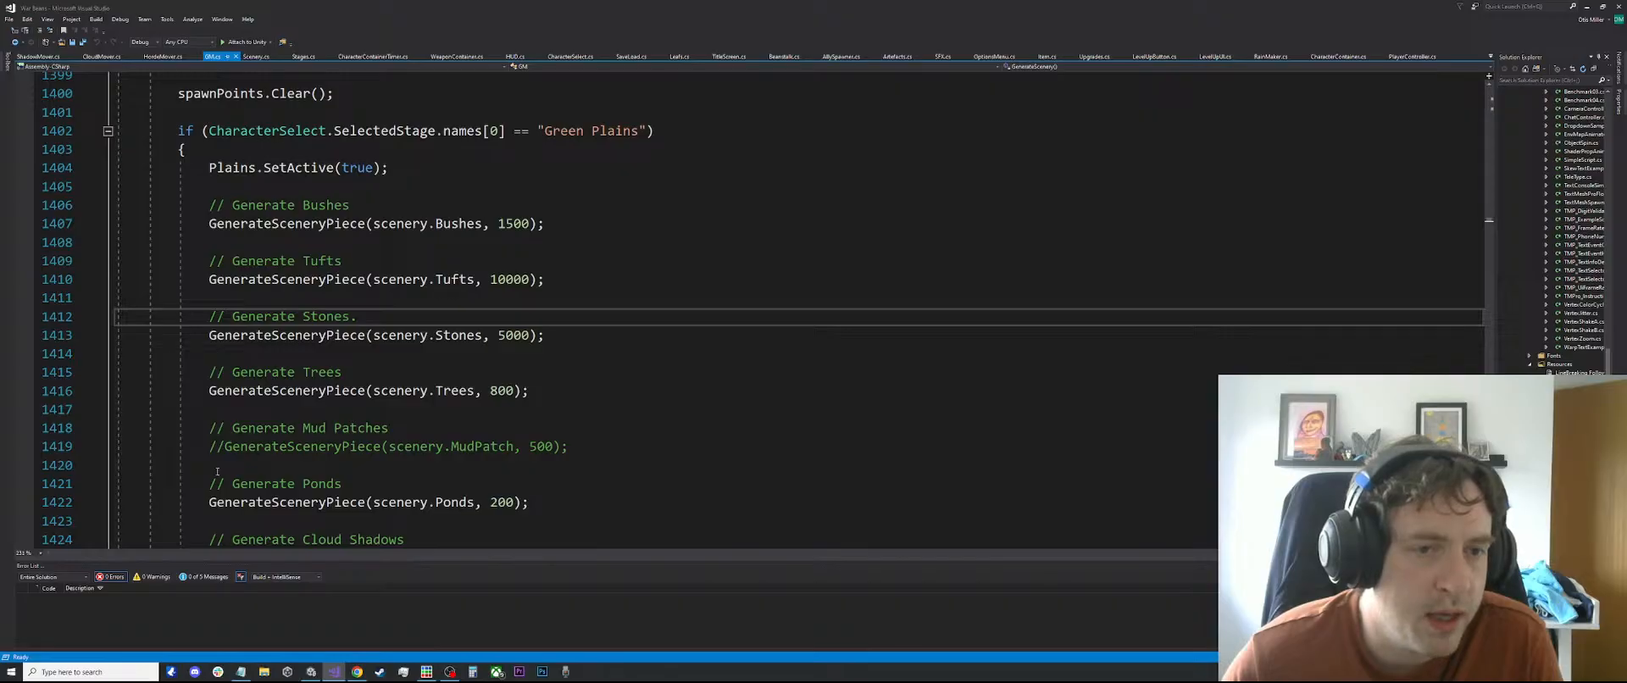
{"action": "left_click", "coordinate": [214, 502]}
{"action": "type", "text": "//"}
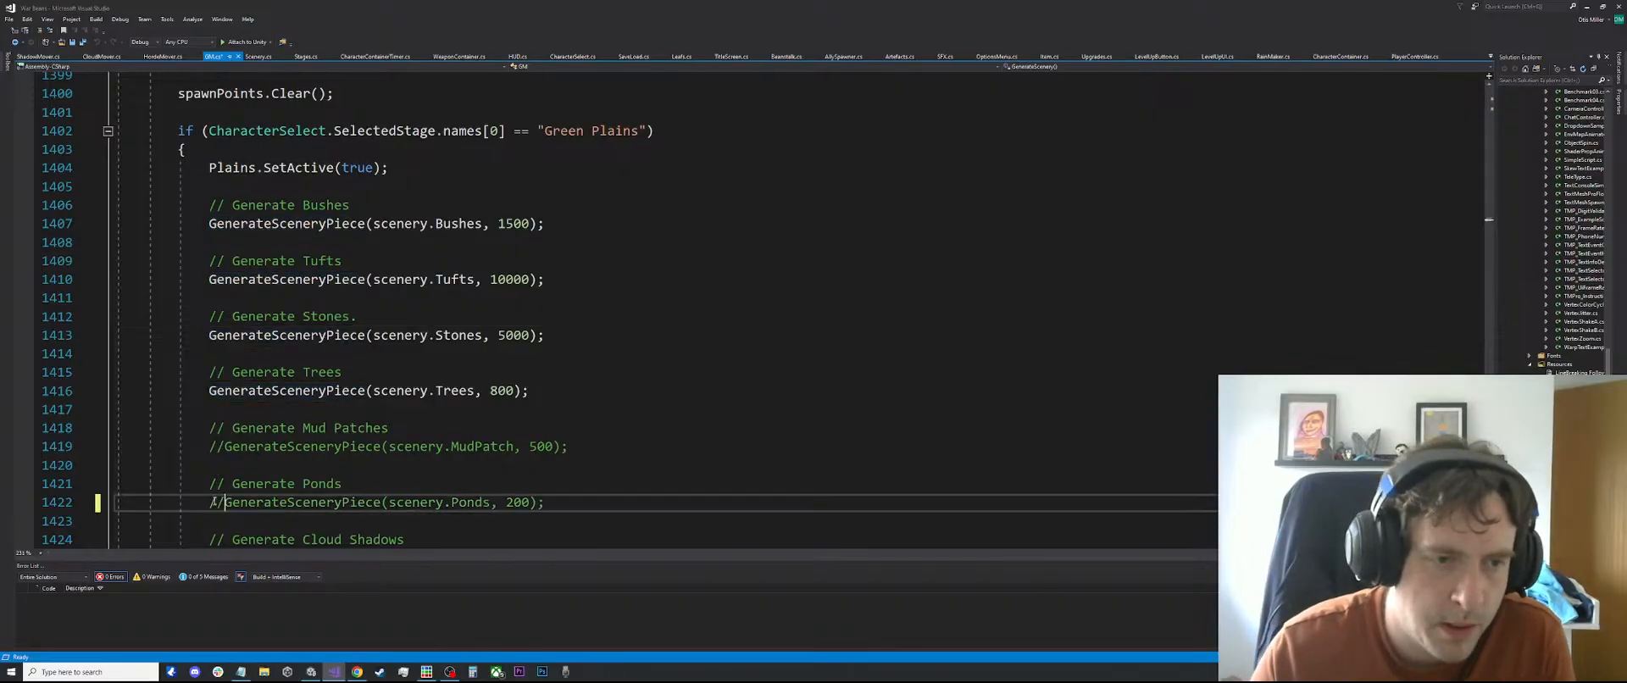
Save the GM script with the Ponds call commented out and switch to Unity to recompile
{"action": "scroll", "coordinate": [283, 462], "scroll_direction": "down", "scroll_amount": 6}
{"action": "left_click", "coordinate": [295, 260]}
{"action": "key", "text": "ctrl+s"}
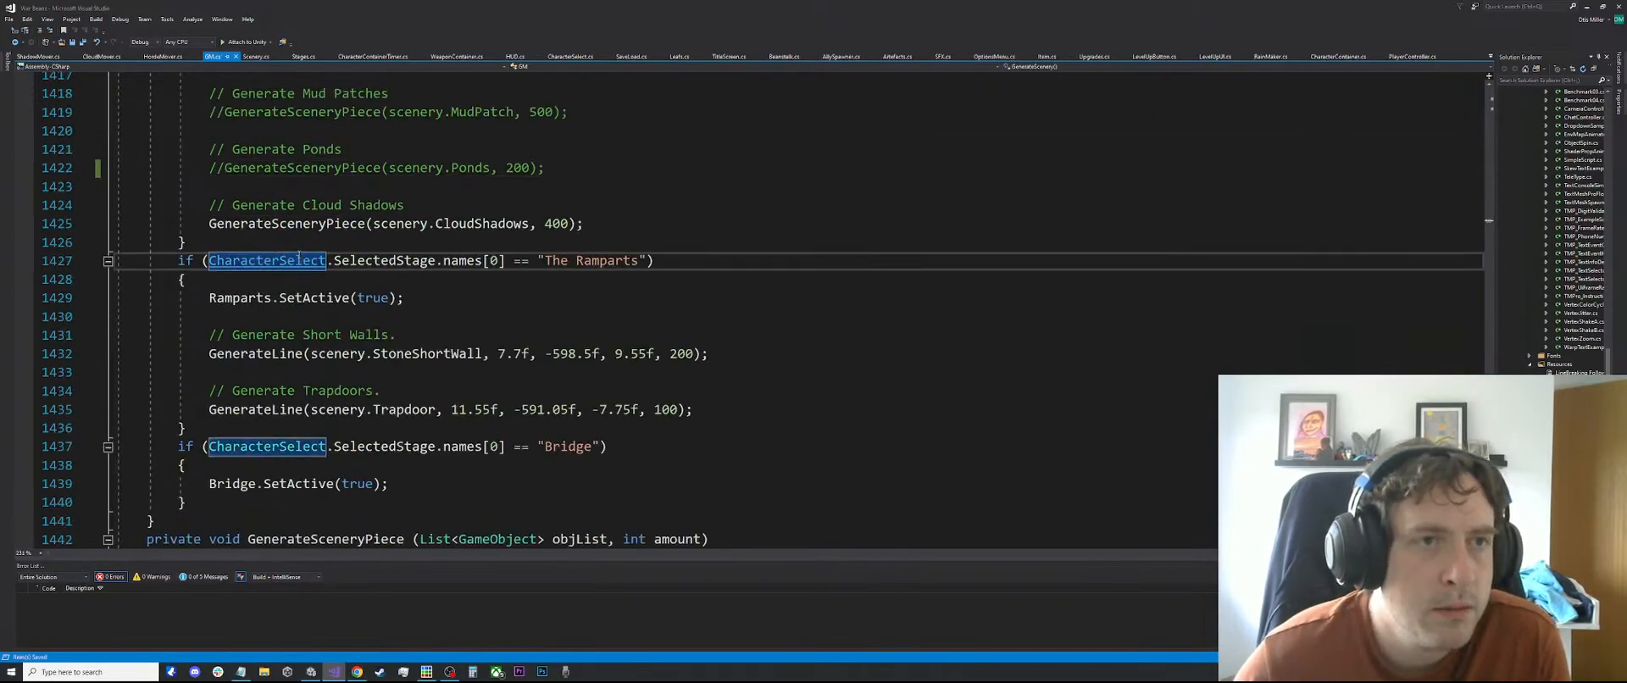
{"action": "left_click", "coordinate": [311, 671]}
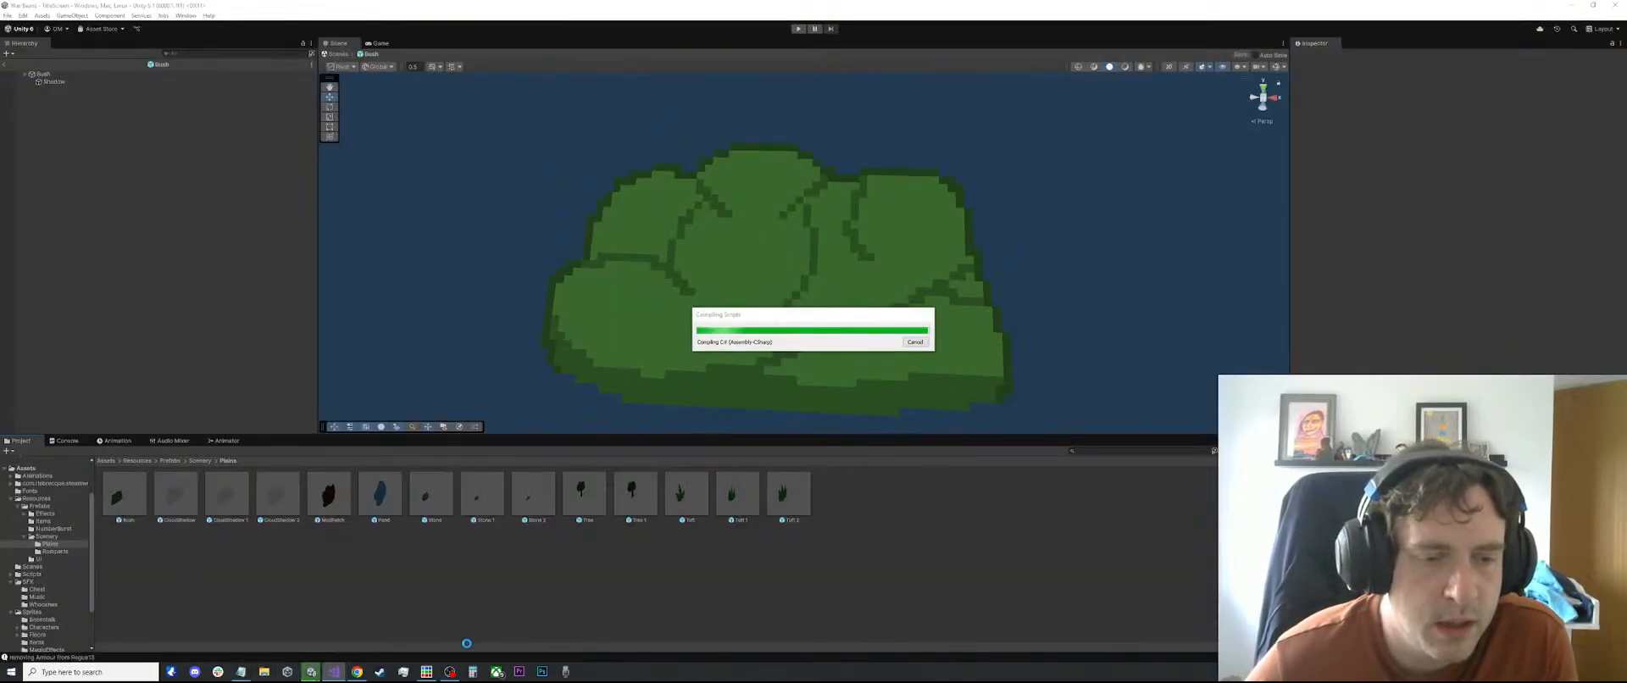
Switch to Piskel and open the Tree sprite file from the Plains scenery sprites folder
{"action": "left_click", "coordinate": [426, 671]}
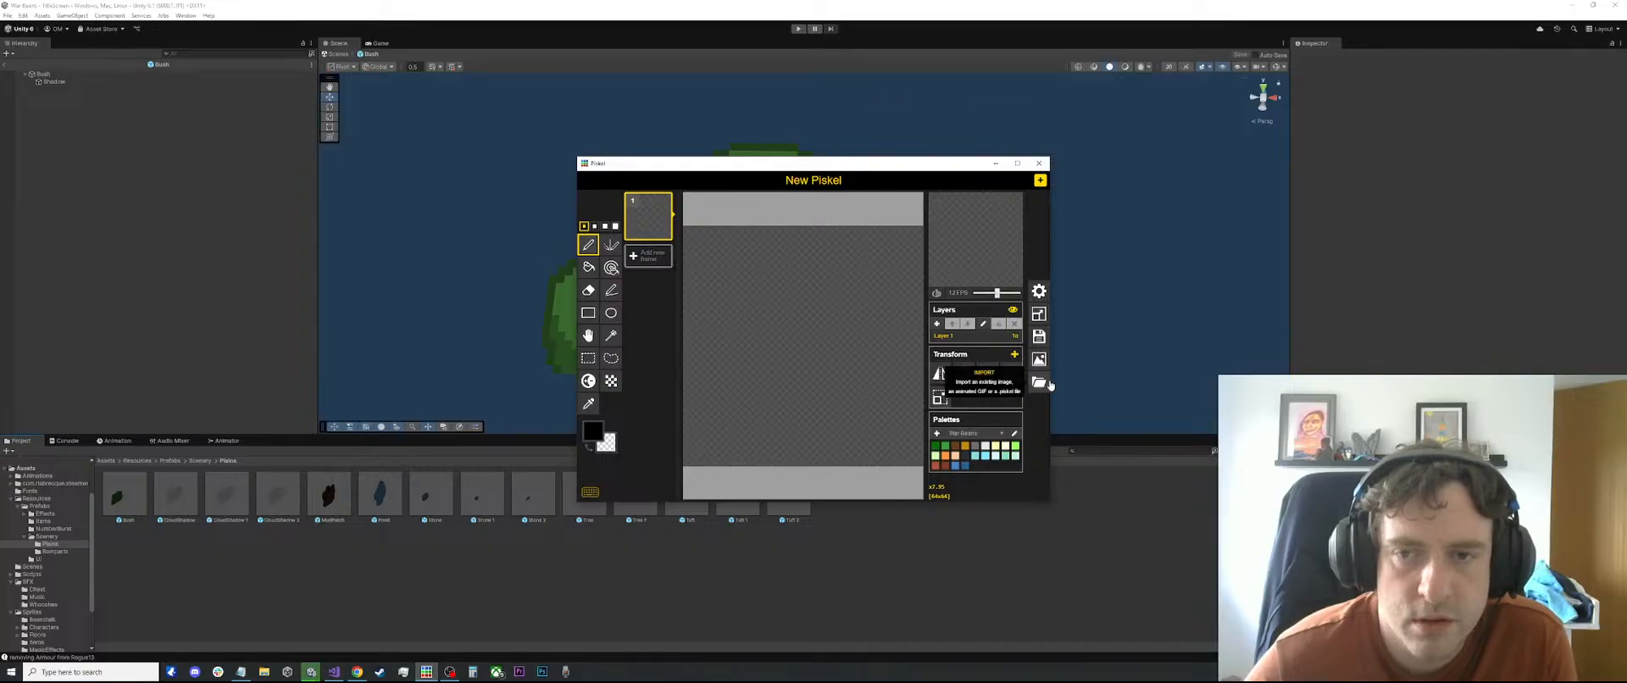
{"action": "left_click", "coordinate": [908, 382]}
{"action": "left_click", "coordinate": [966, 291]}
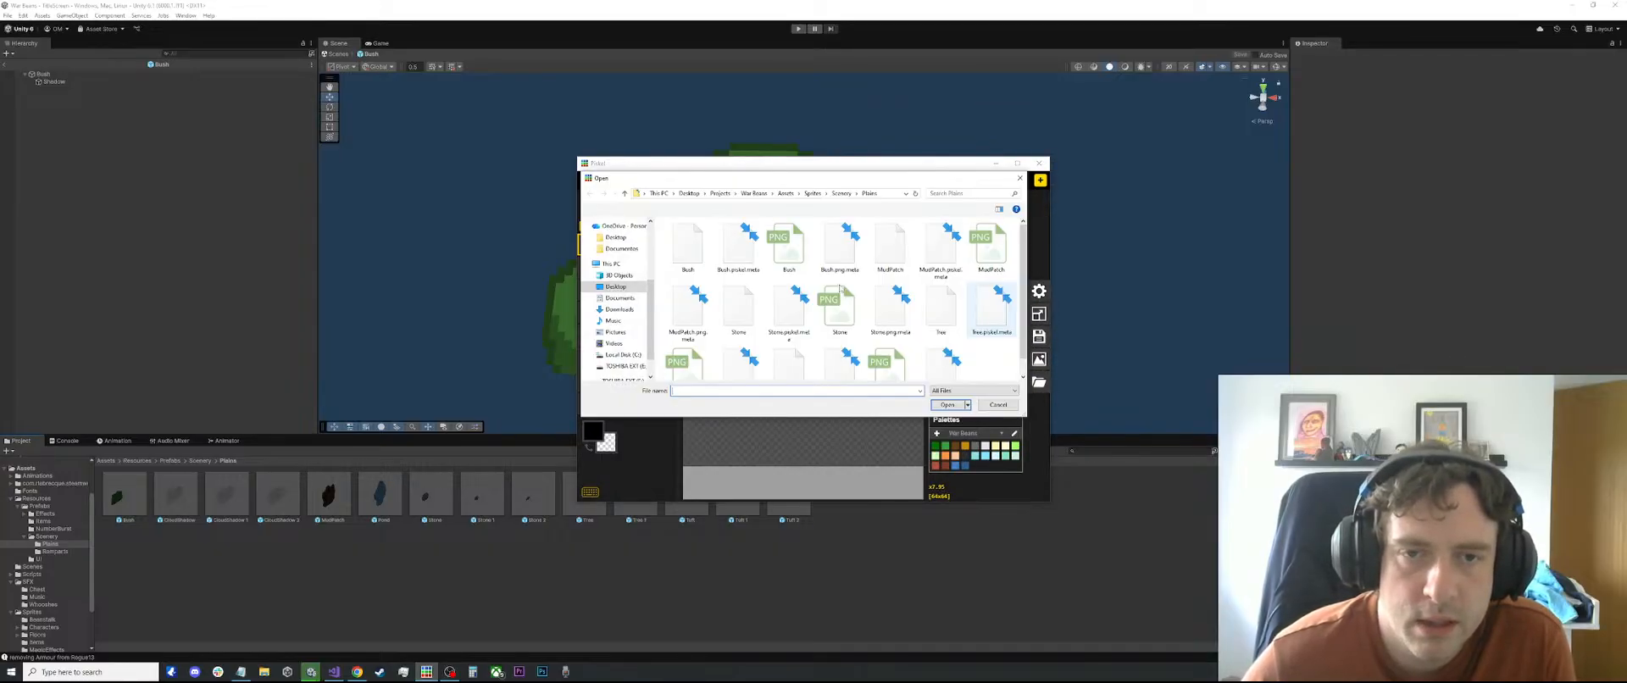
{"action": "scroll", "coordinate": [843, 262], "scroll_direction": "down", "scroll_amount": 1}
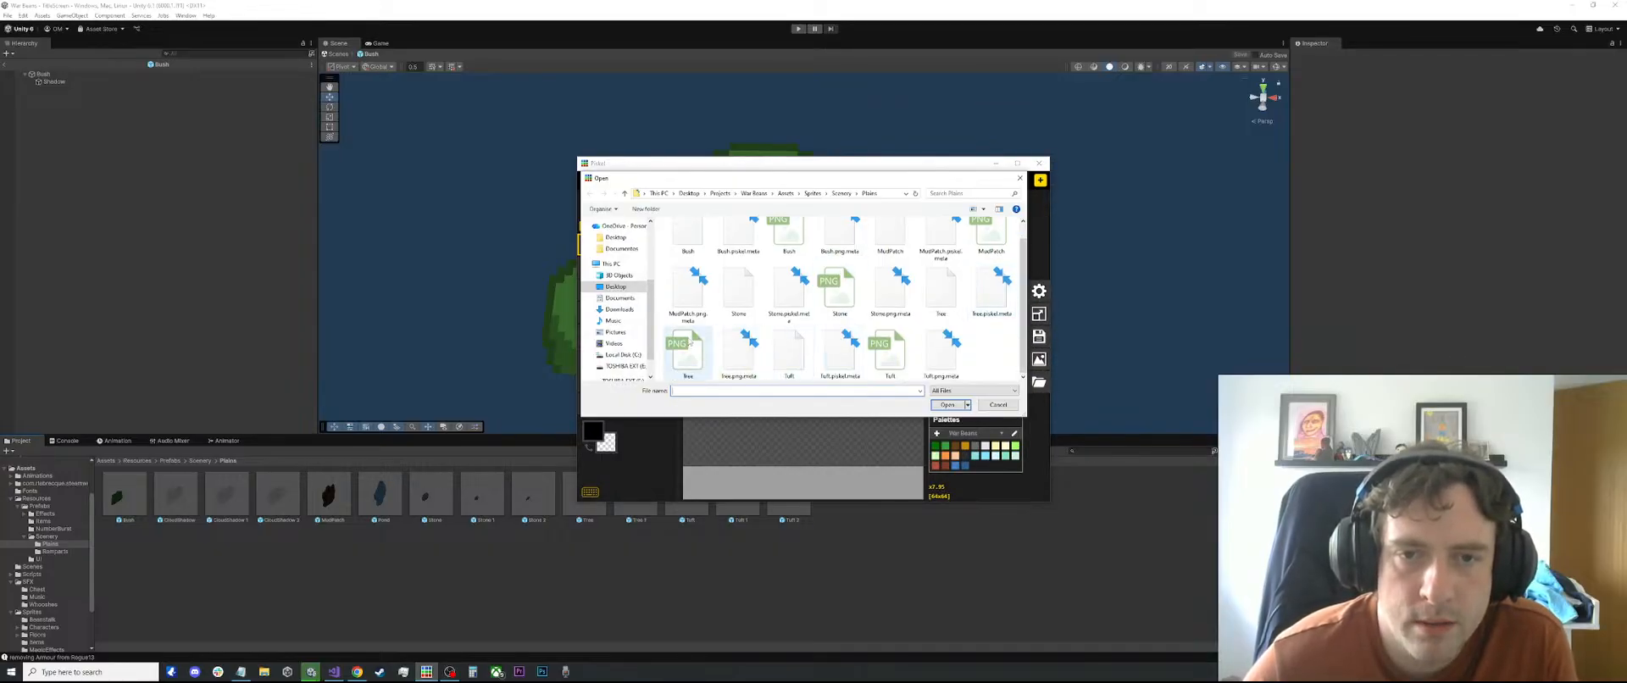
{"action": "double_click", "coordinate": [935, 278]}
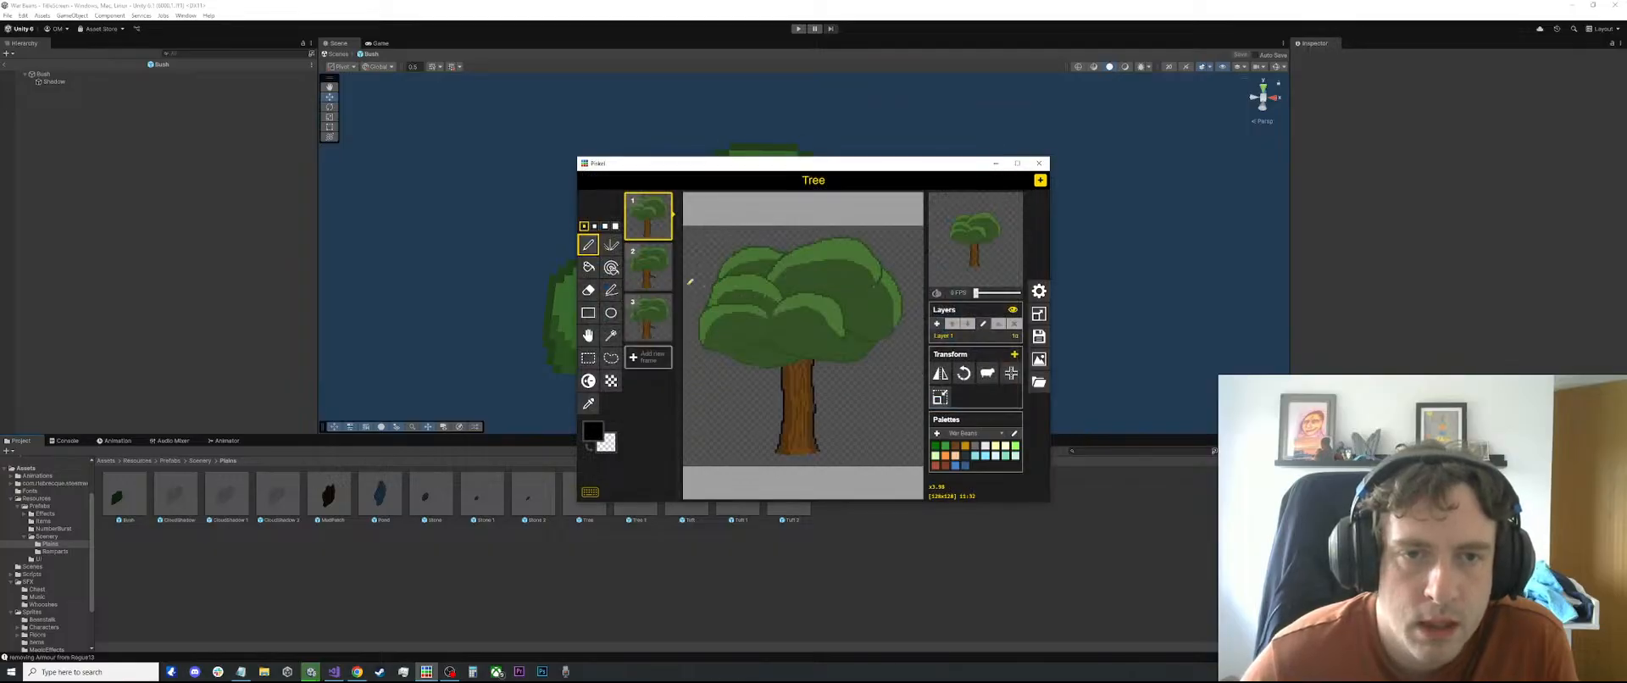
Clear the entire tree drawing from the third frame
{"action": "left_click", "coordinate": [638, 314]}
{"action": "key", "text": "ctrl+a"}
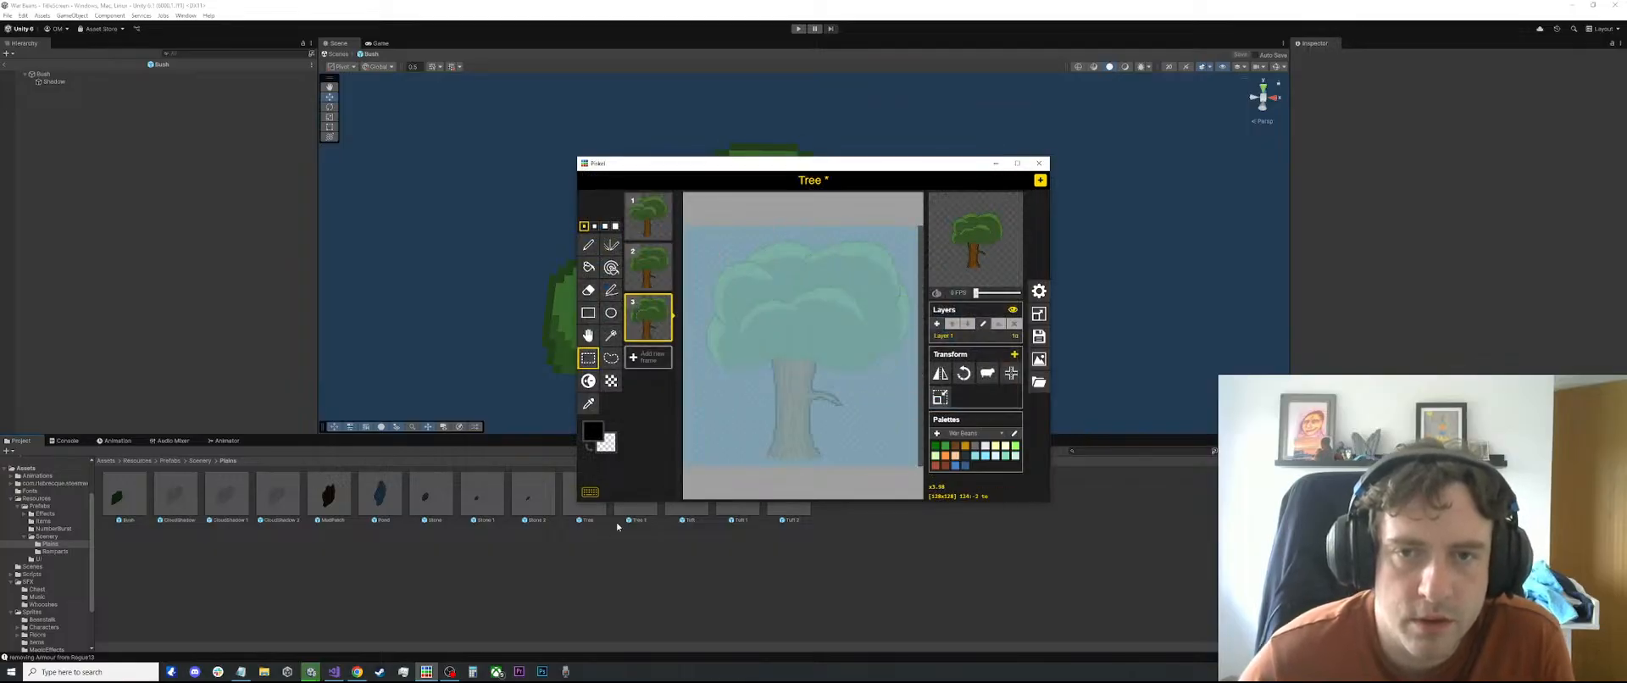
{"action": "key", "text": "Delete"}
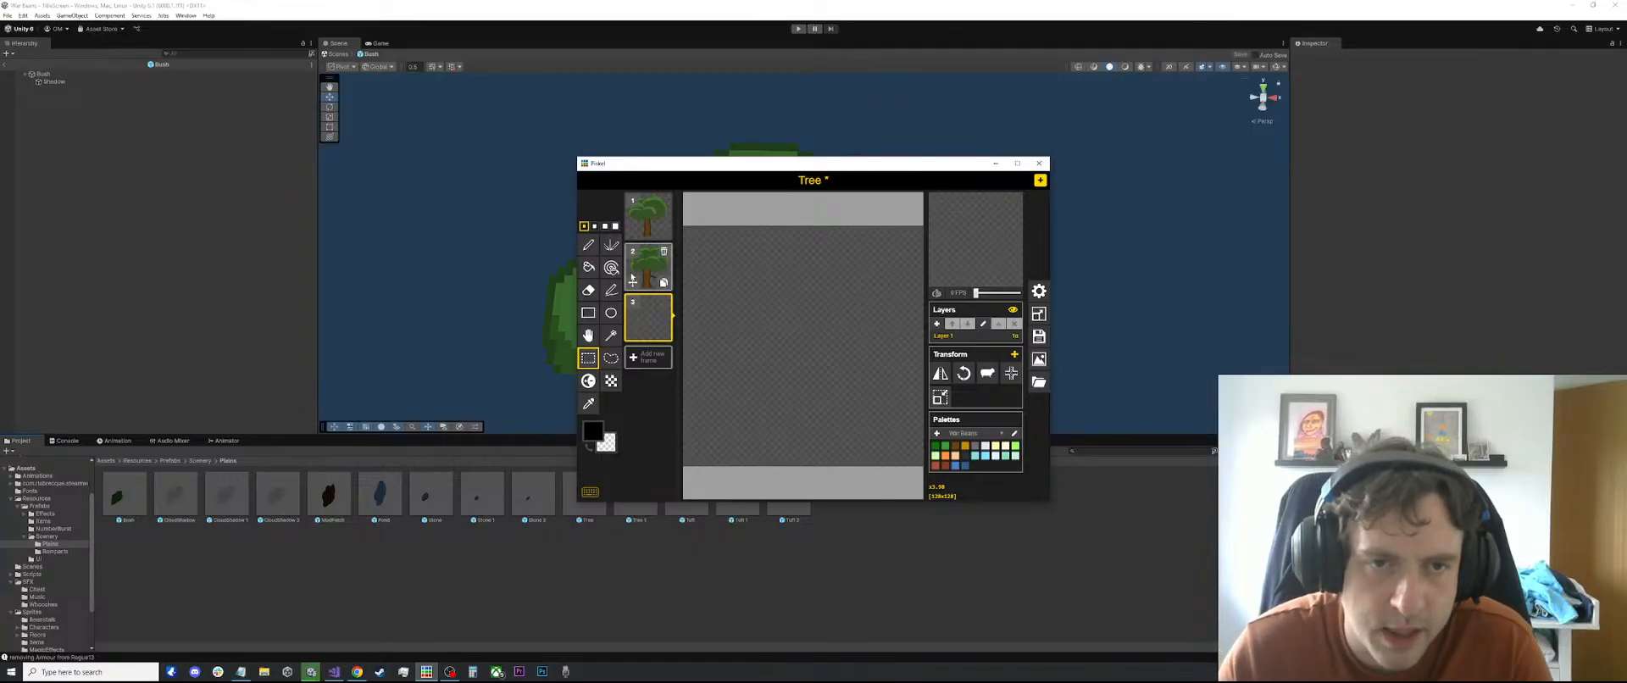
On the second frame, sample the light green leaf highlight and use it to outline and fill a larger highlight on the lower-left foliage clump
{"action": "left_click", "coordinate": [651, 271]}
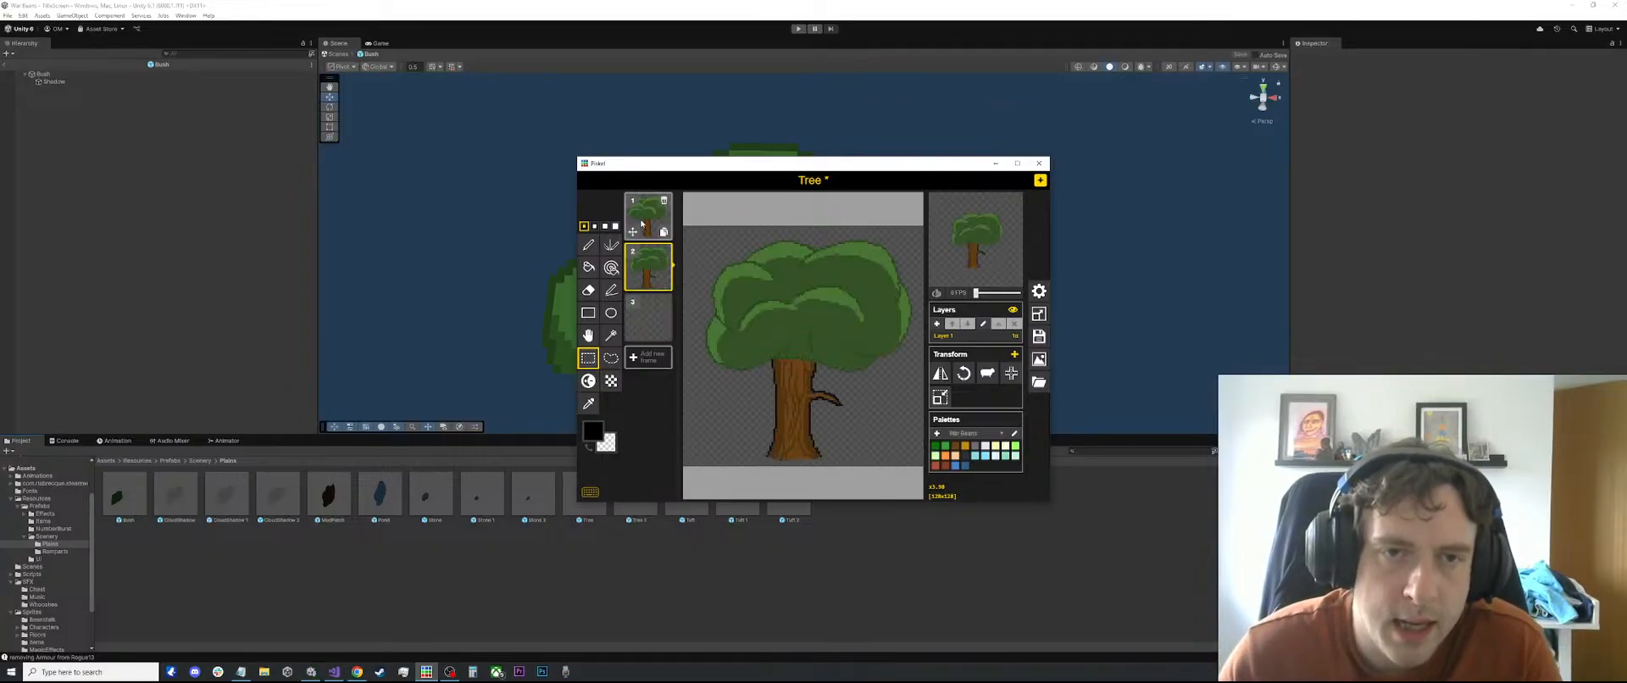
{"action": "left_click", "coordinate": [642, 235]}
{"action": "left_click", "coordinate": [648, 266]}
{"action": "scroll", "coordinate": [837, 294], "scroll_direction": "down", "scroll_amount": 2}
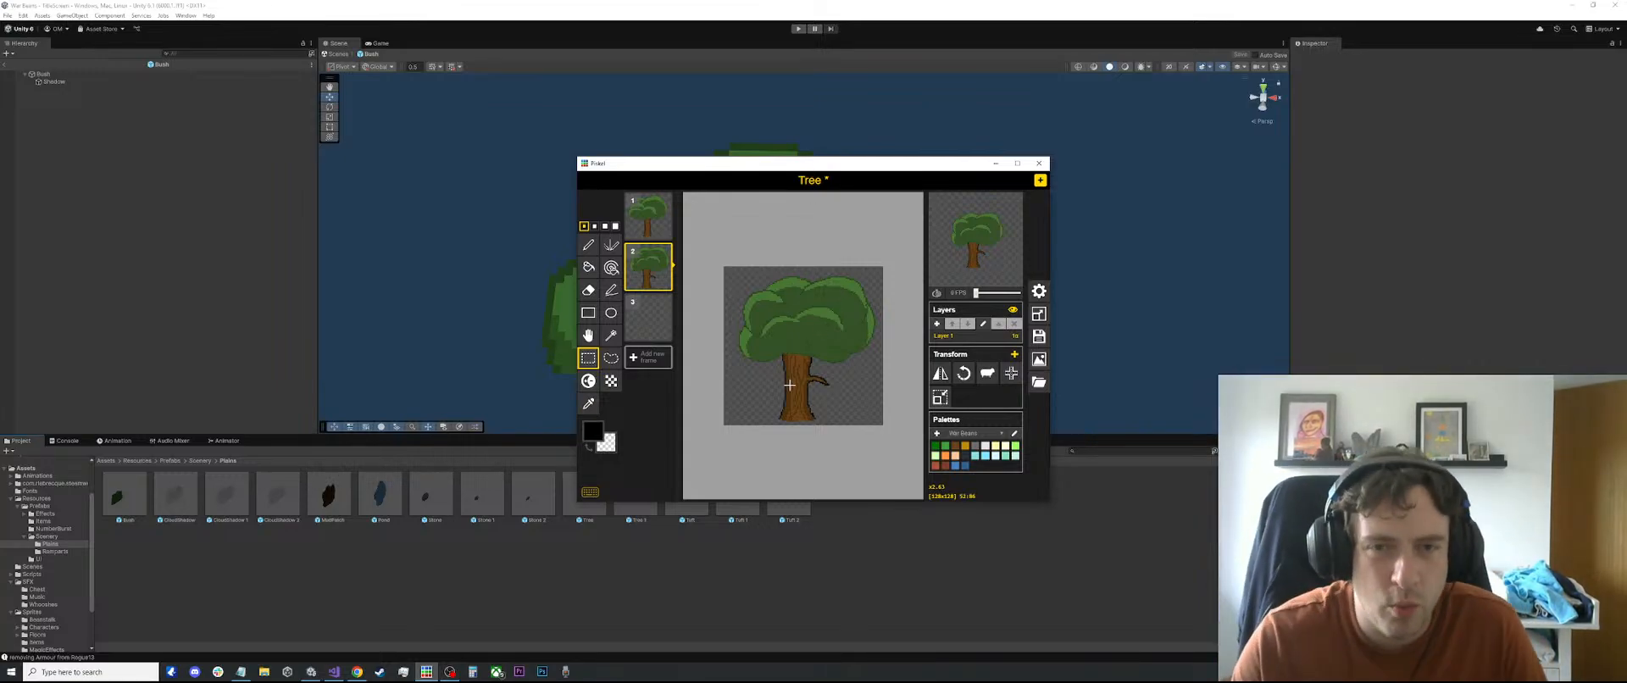
{"action": "scroll", "coordinate": [750, 322], "scroll_direction": "up", "scroll_amount": 3}
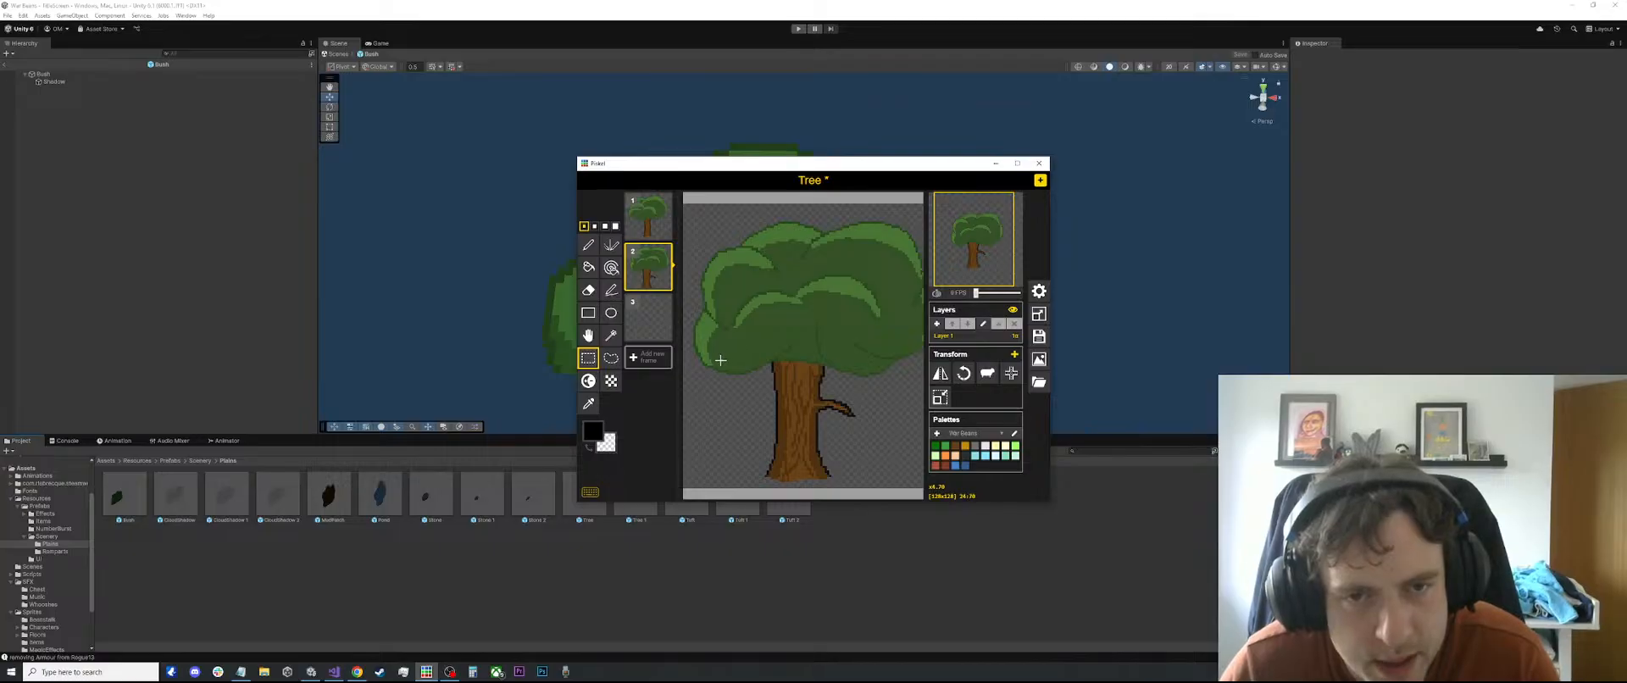
{"action": "left_click", "coordinate": [588, 245]}
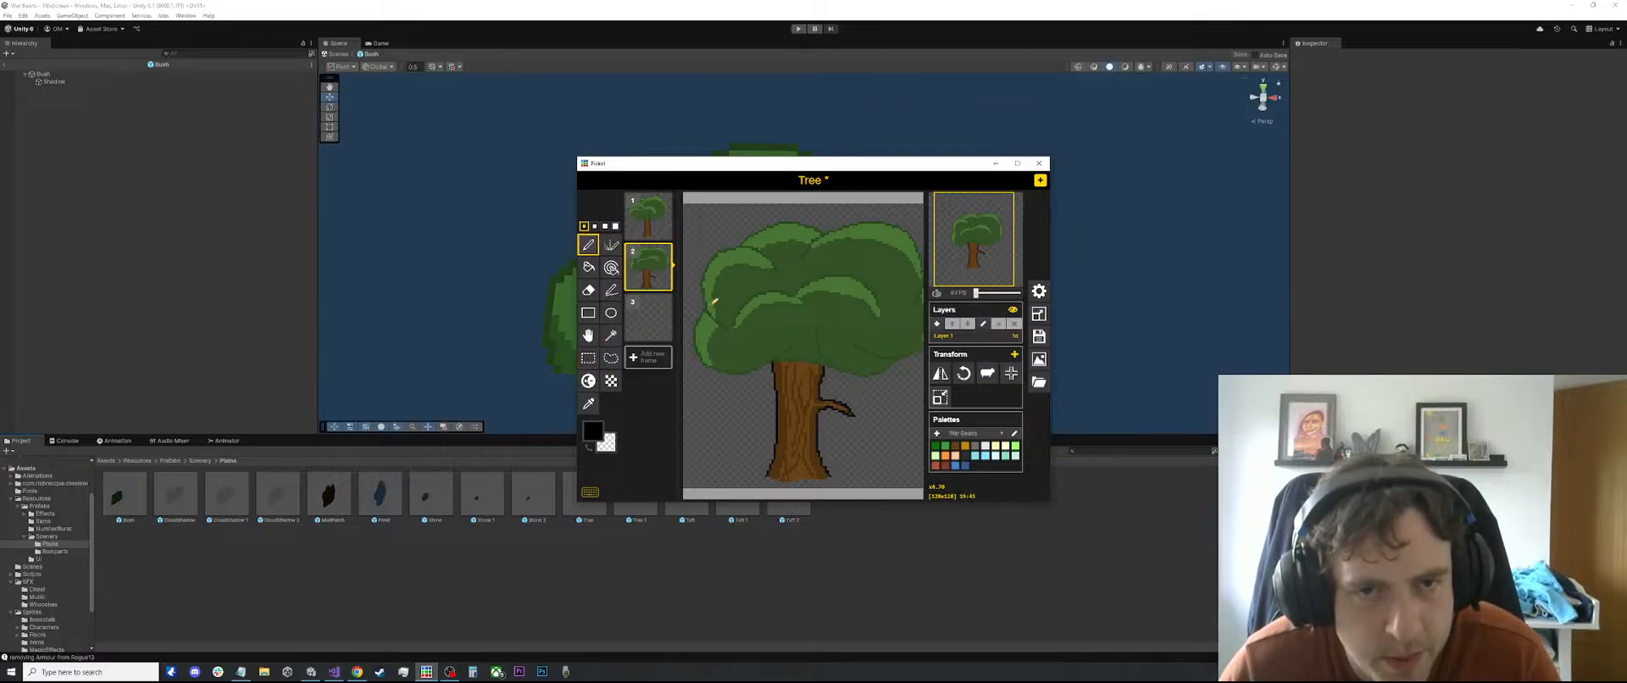
{"action": "key", "text": "o"}
{"action": "left_click", "coordinate": [731, 252]}
{"action": "scroll", "coordinate": [706, 361], "scroll_direction": "up", "scroll_amount": 2}
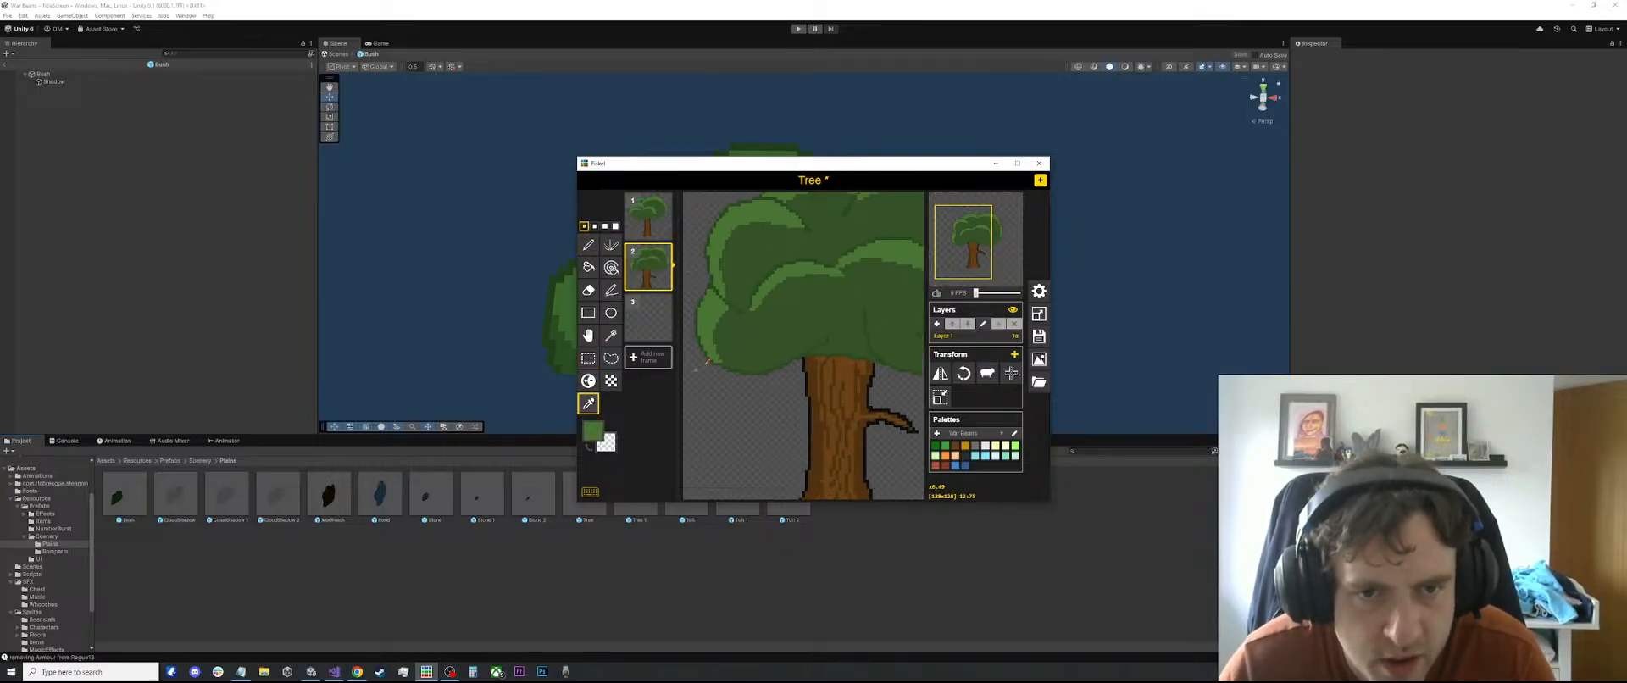
{"action": "left_click", "coordinate": [726, 339]}
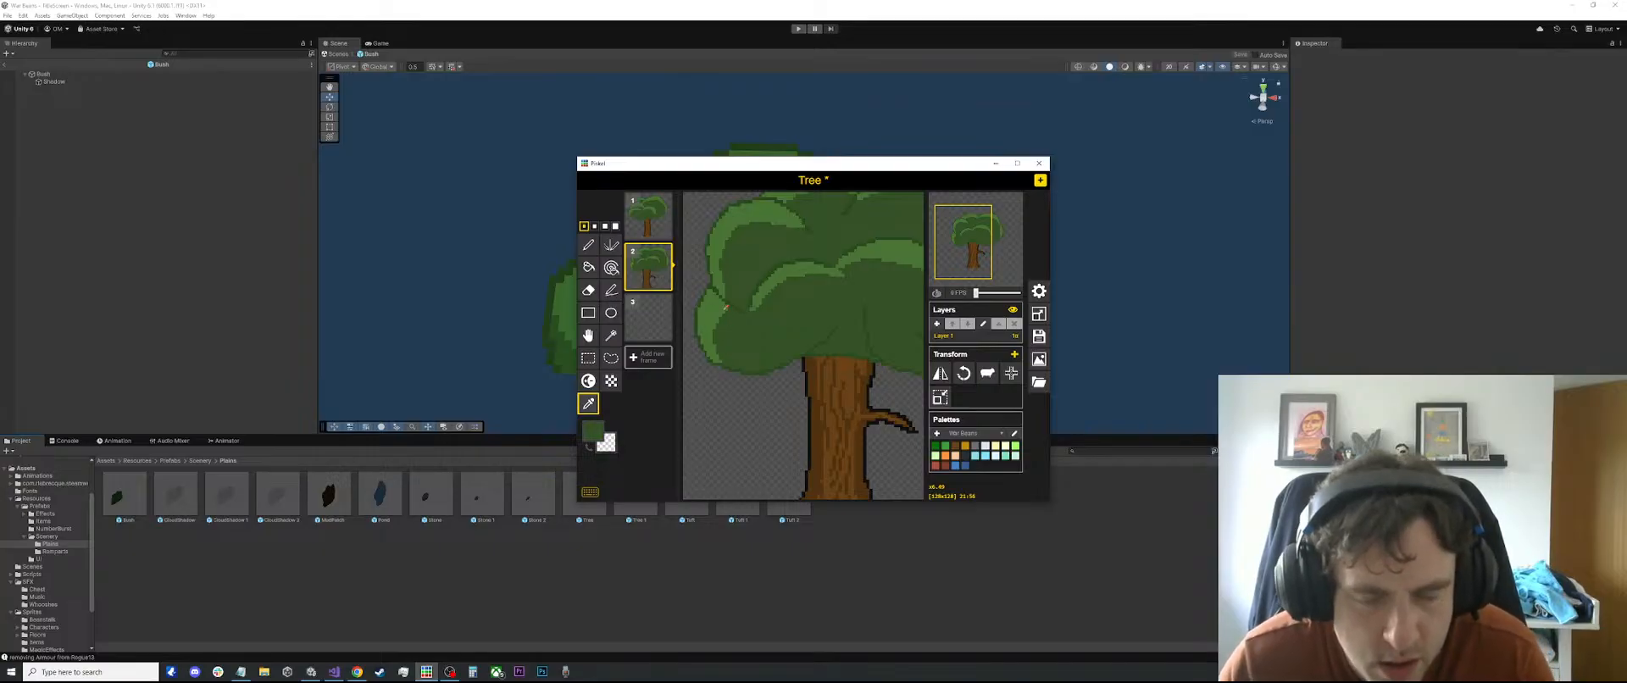
{"action": "left_click", "coordinate": [726, 227]}
{"action": "key", "text": "p"}
{"action": "left_click_drag", "start_coordinate": [723, 364], "coordinate": [734, 323]}
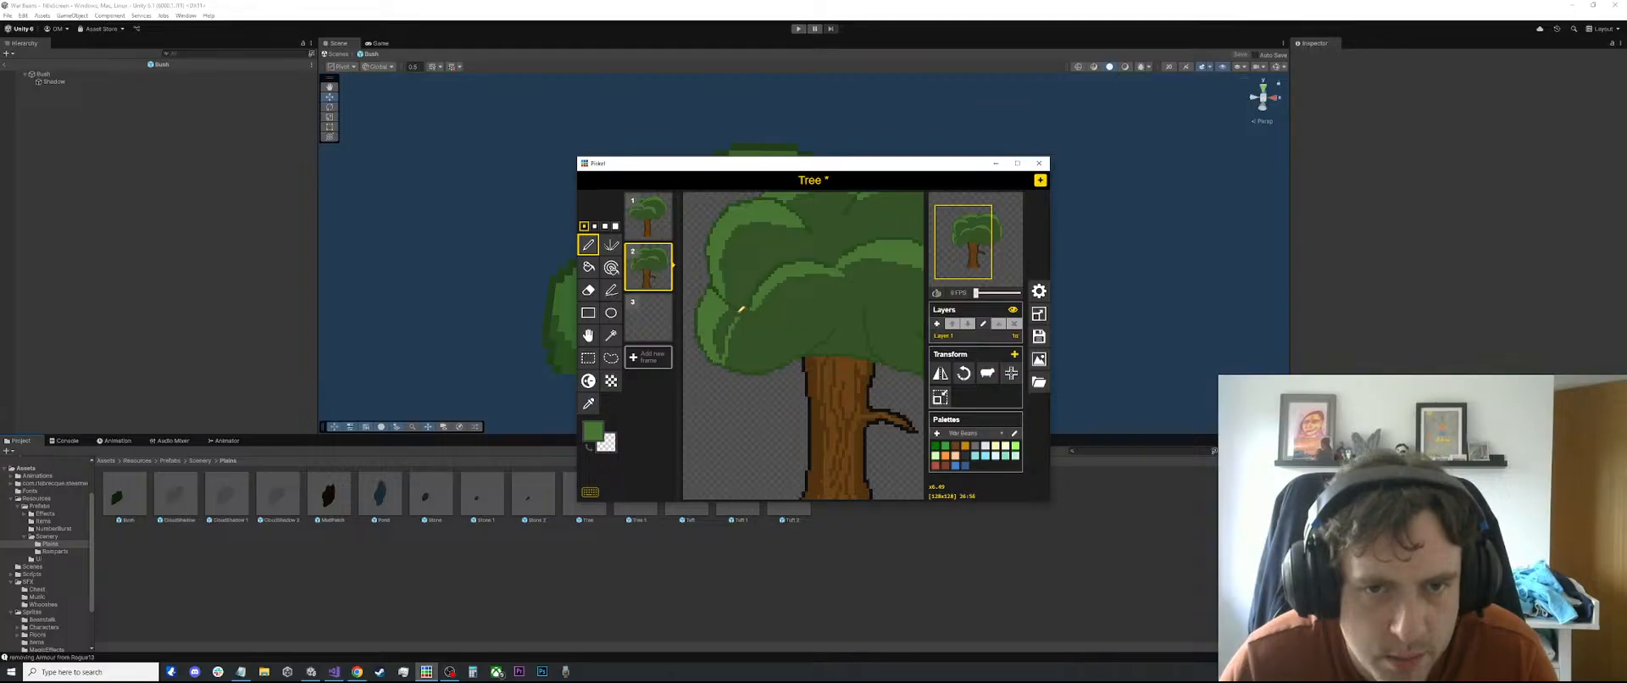
{"action": "key", "text": "b"}
{"action": "left_click", "coordinate": [725, 315]}
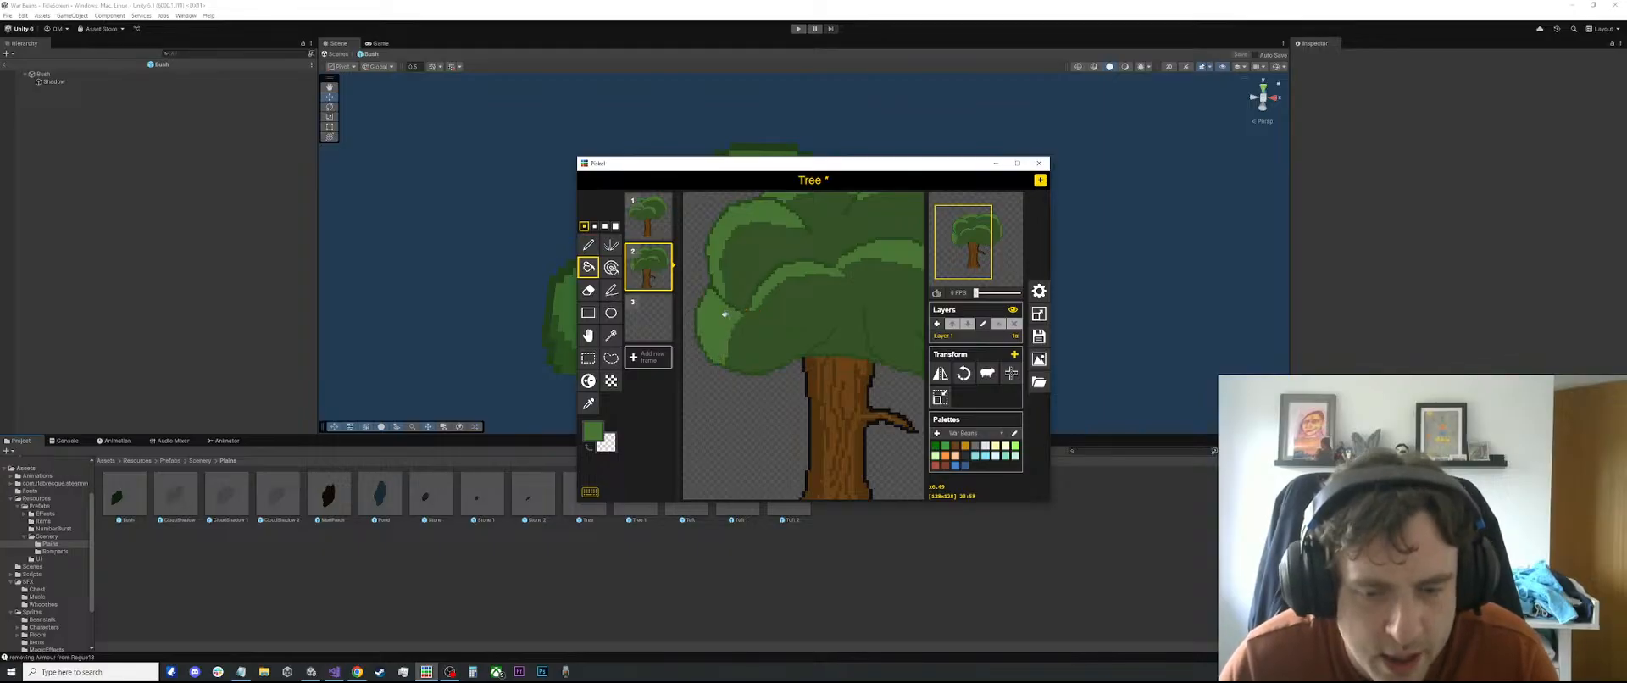
Outline and fill a larger light green highlight on the second frame's upper-left foliage clump
{"action": "key", "text": "p"}
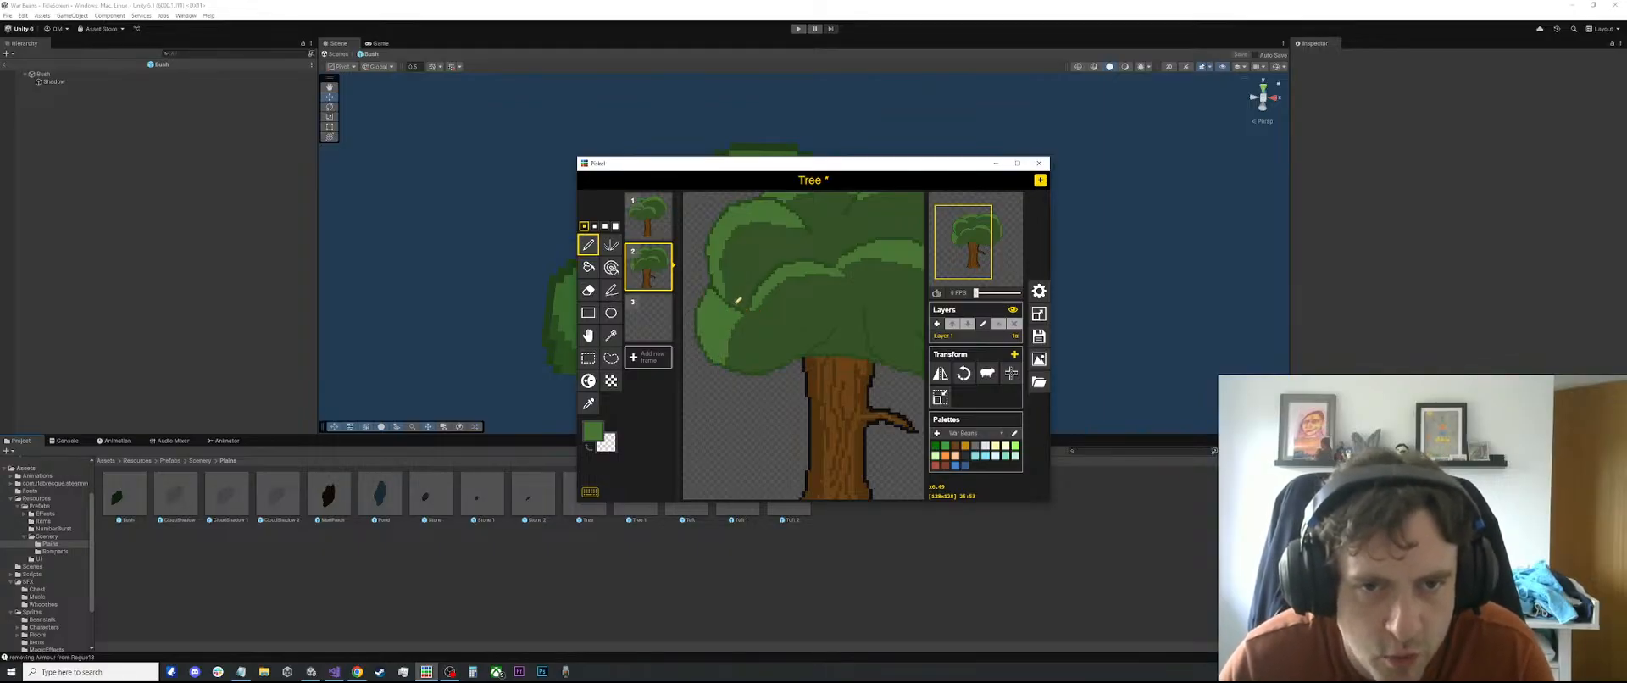
{"action": "left_click_drag", "start_coordinate": [738, 300], "coordinate": [808, 227]}
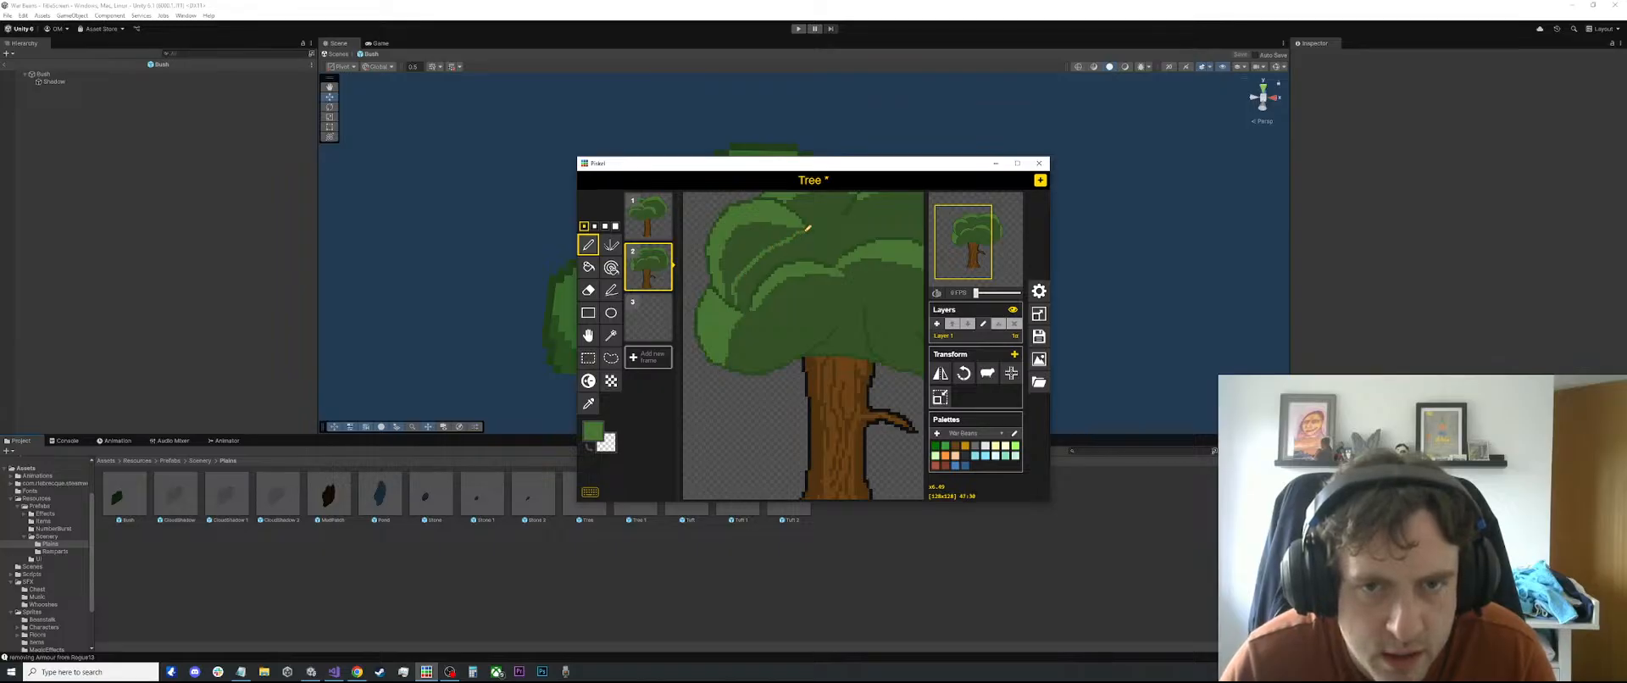
{"action": "key", "text": "b"}
{"action": "left_click", "coordinate": [806, 227]}
{"action": "scroll", "coordinate": [788, 233], "scroll_direction": "down", "scroll_amount": 3}
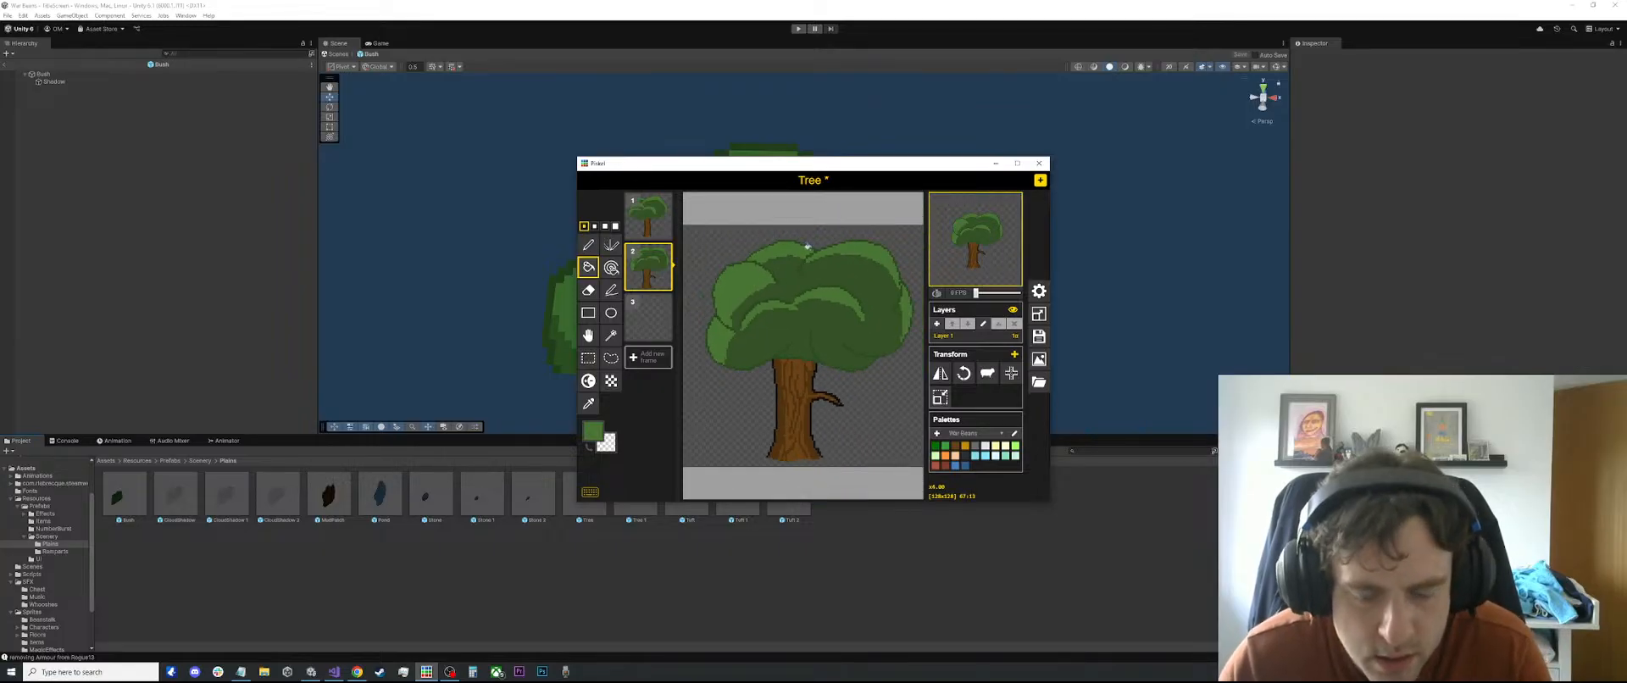
Outline and fill a wider light green highlight across the second frame's large upper-right foliage clump
{"action": "scroll", "coordinate": [807, 246], "scroll_direction": "up", "scroll_amount": 1}
{"action": "key", "text": "p"}
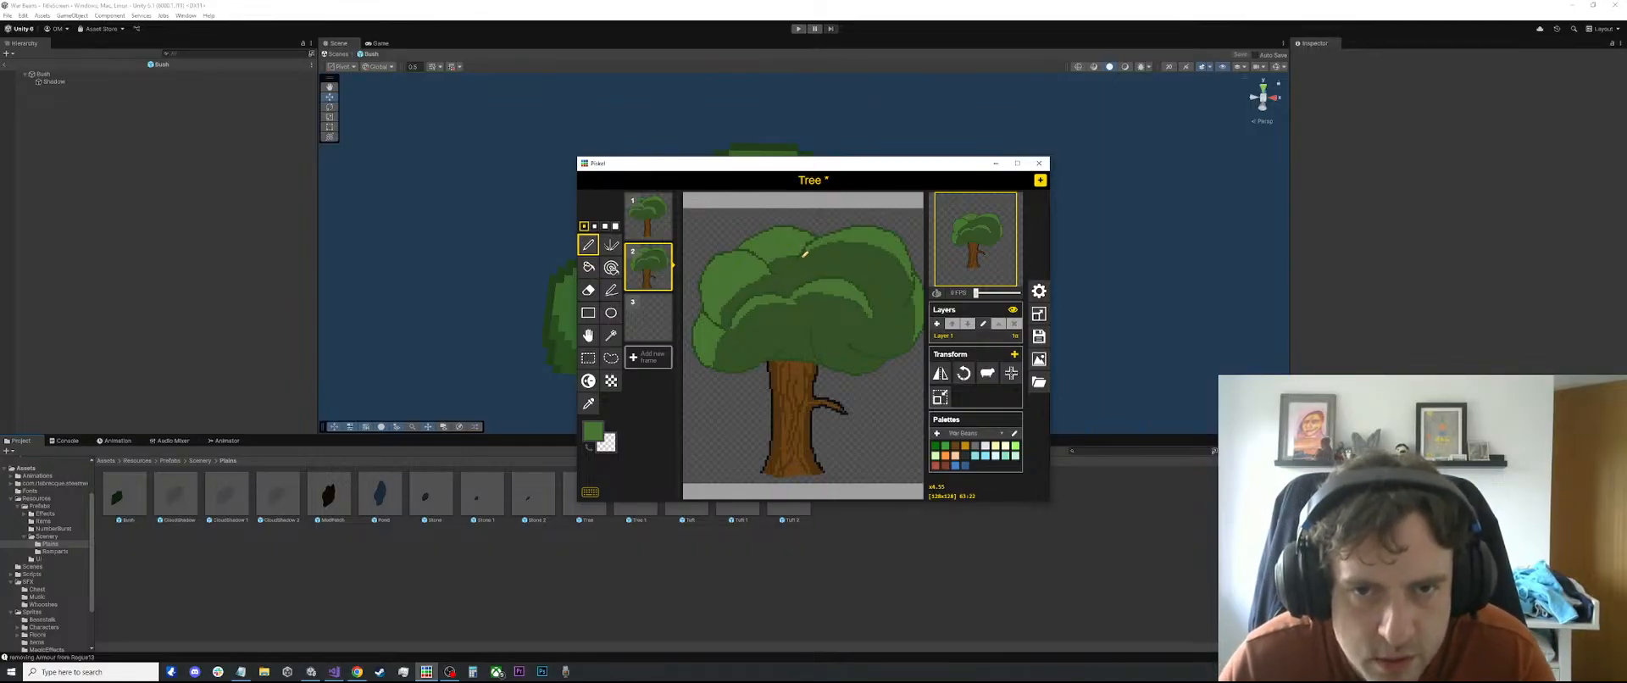
{"action": "mouse_move", "coordinate": [802, 256]}
{"action": "left_mouse_down"}
{"action": "mouse_move", "coordinate": [871, 259]}
{"action": "mouse_move", "coordinate": [906, 299]}
{"action": "left_mouse_up"}
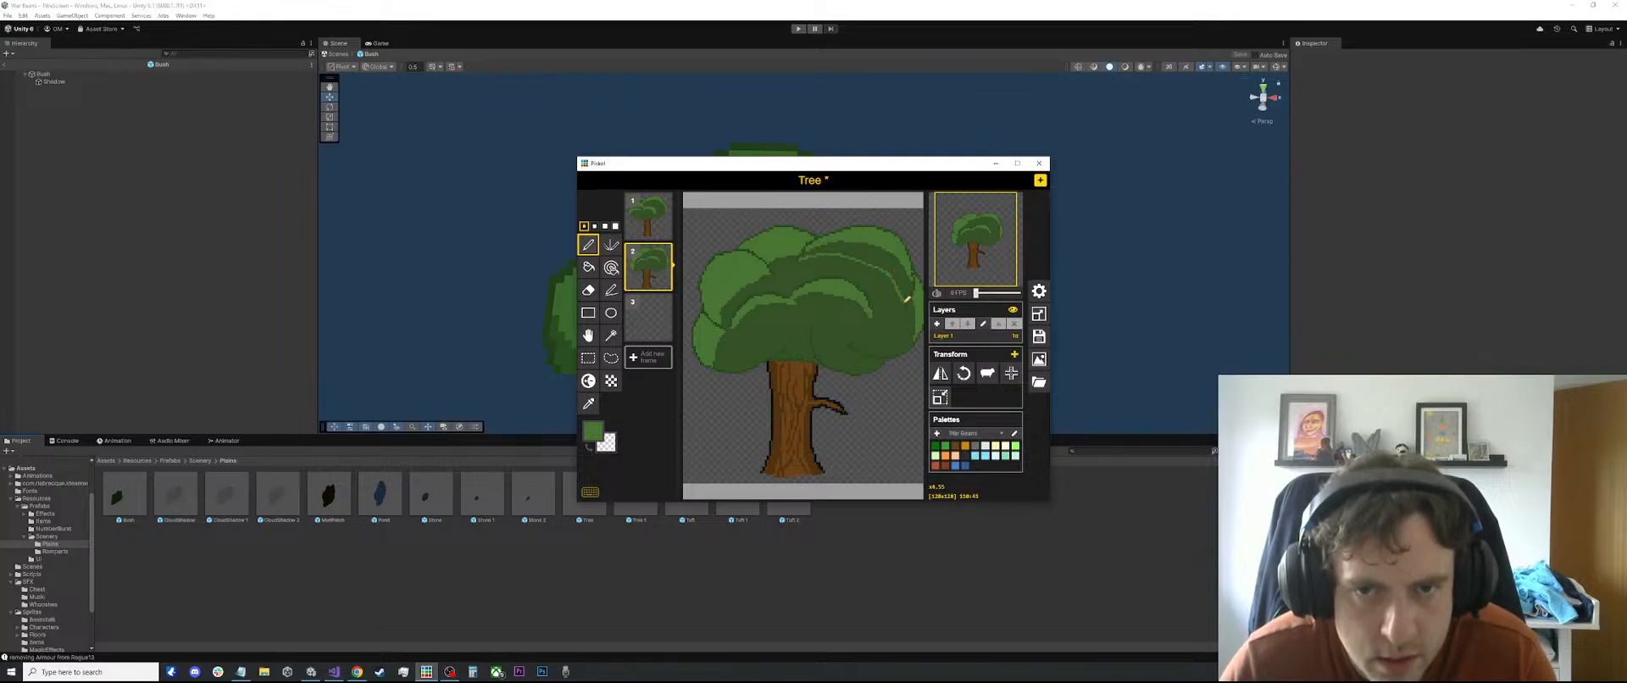
{"action": "key", "text": "b"}
{"action": "scroll", "coordinate": [877, 307], "scroll_direction": "down", "scroll_amount": 3}
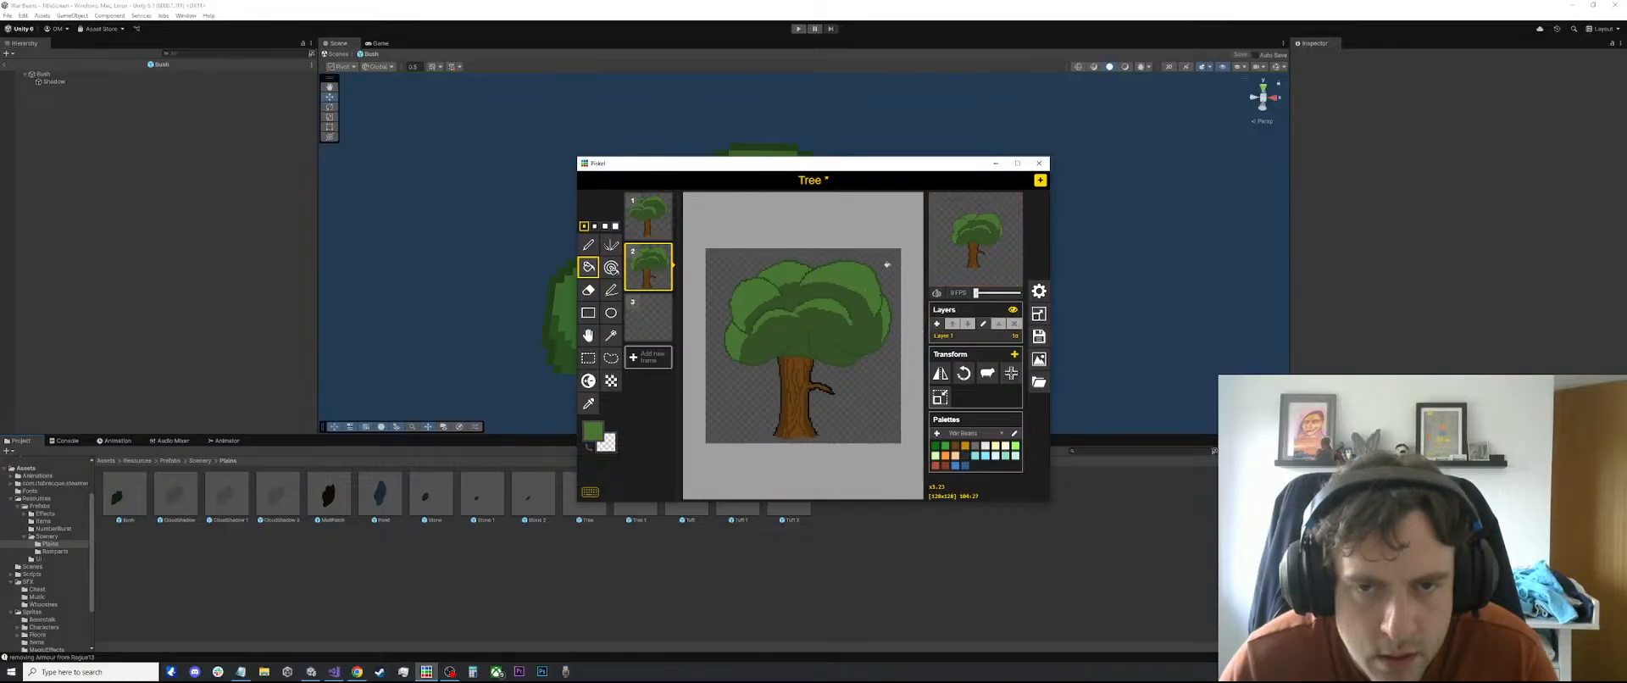
Outline and fill larger light green highlights on the second frame's central foliage clumps
{"action": "scroll", "coordinate": [877, 307], "scroll_direction": "up", "scroll_amount": 2}
{"action": "scroll", "coordinate": [877, 307], "scroll_direction": "up", "scroll_amount": 2}
{"action": "key", "text": "p"}
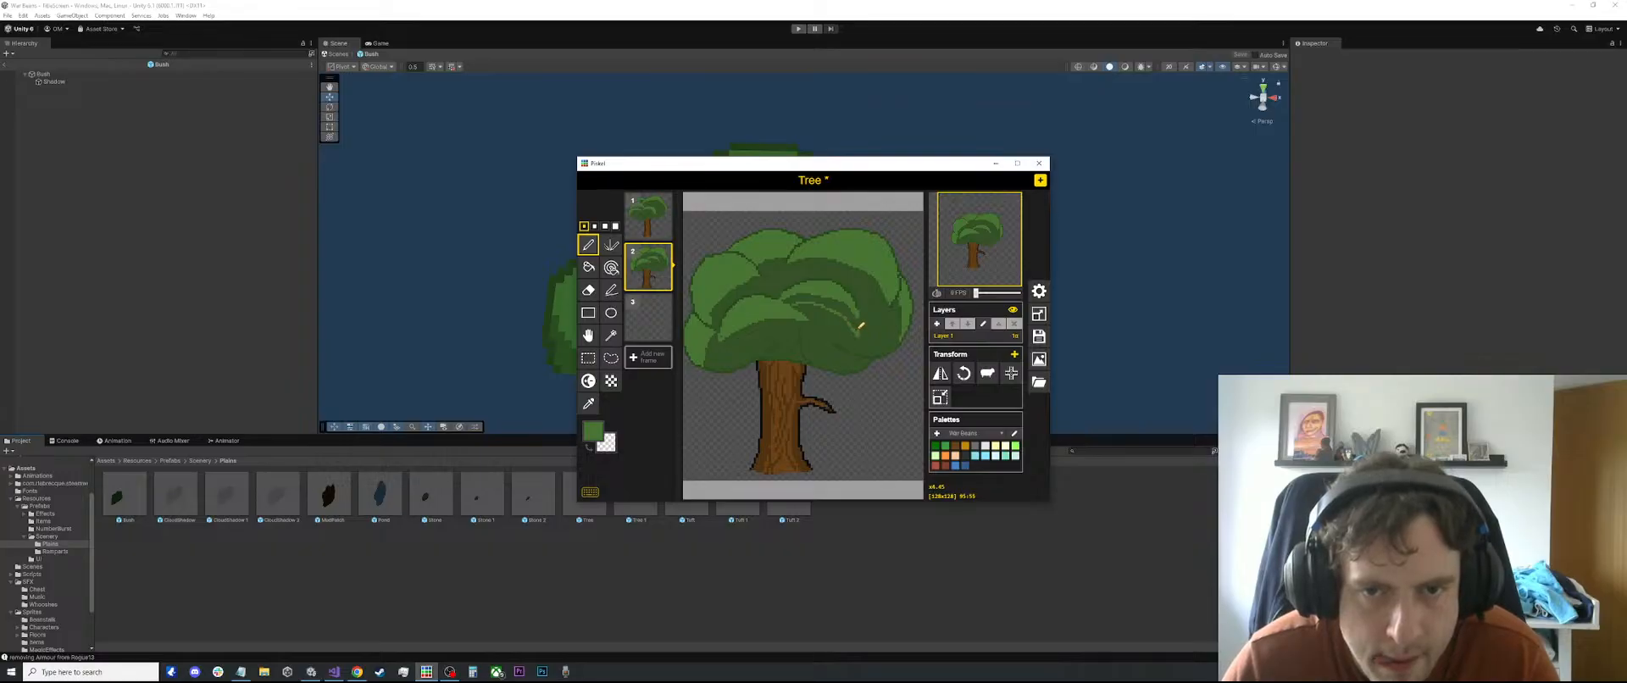
{"action": "scroll", "coordinate": [859, 302], "scroll_direction": "up", "scroll_amount": 1}
{"action": "key", "text": "b"}
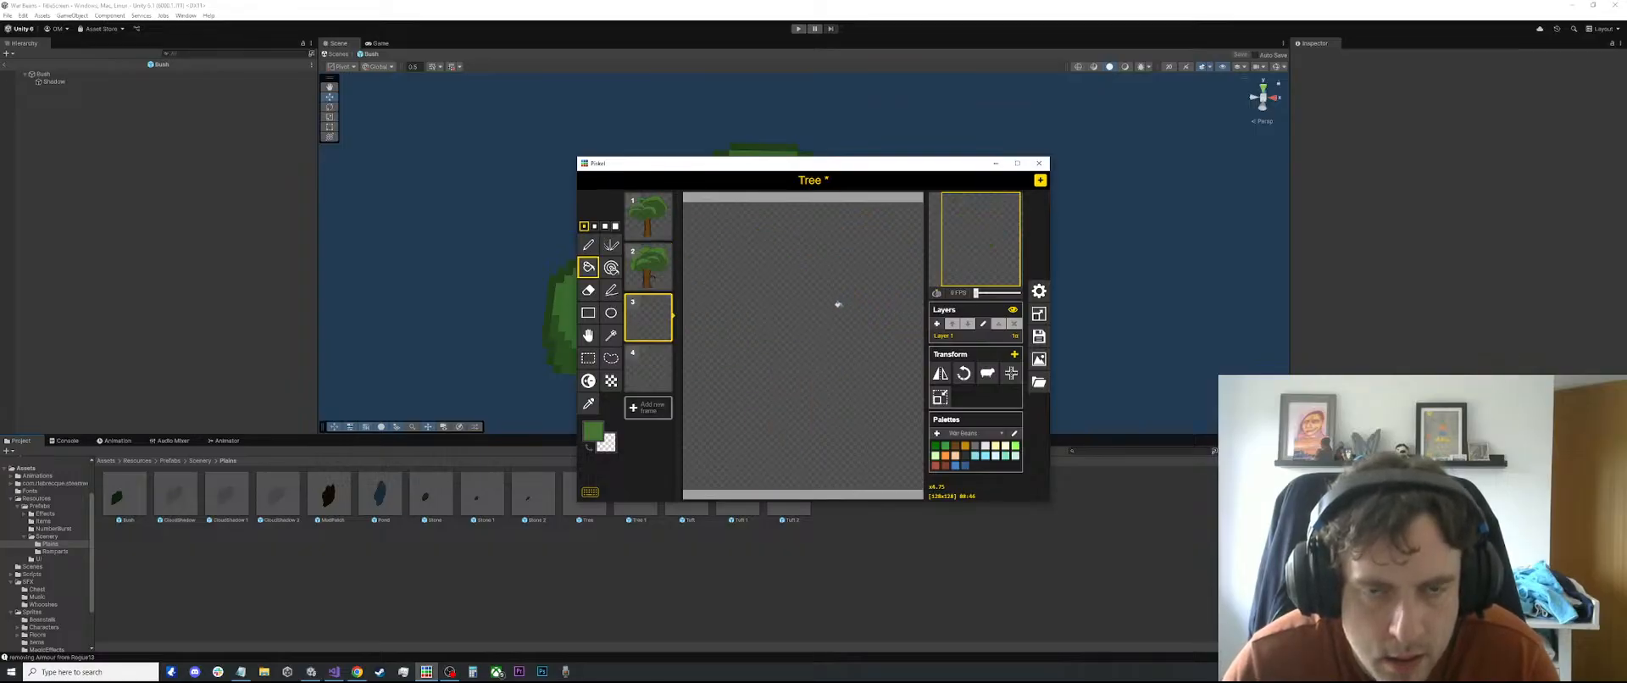
{"action": "scroll", "coordinate": [728, 339], "scroll_direction": "up", "scroll_amount": 2}
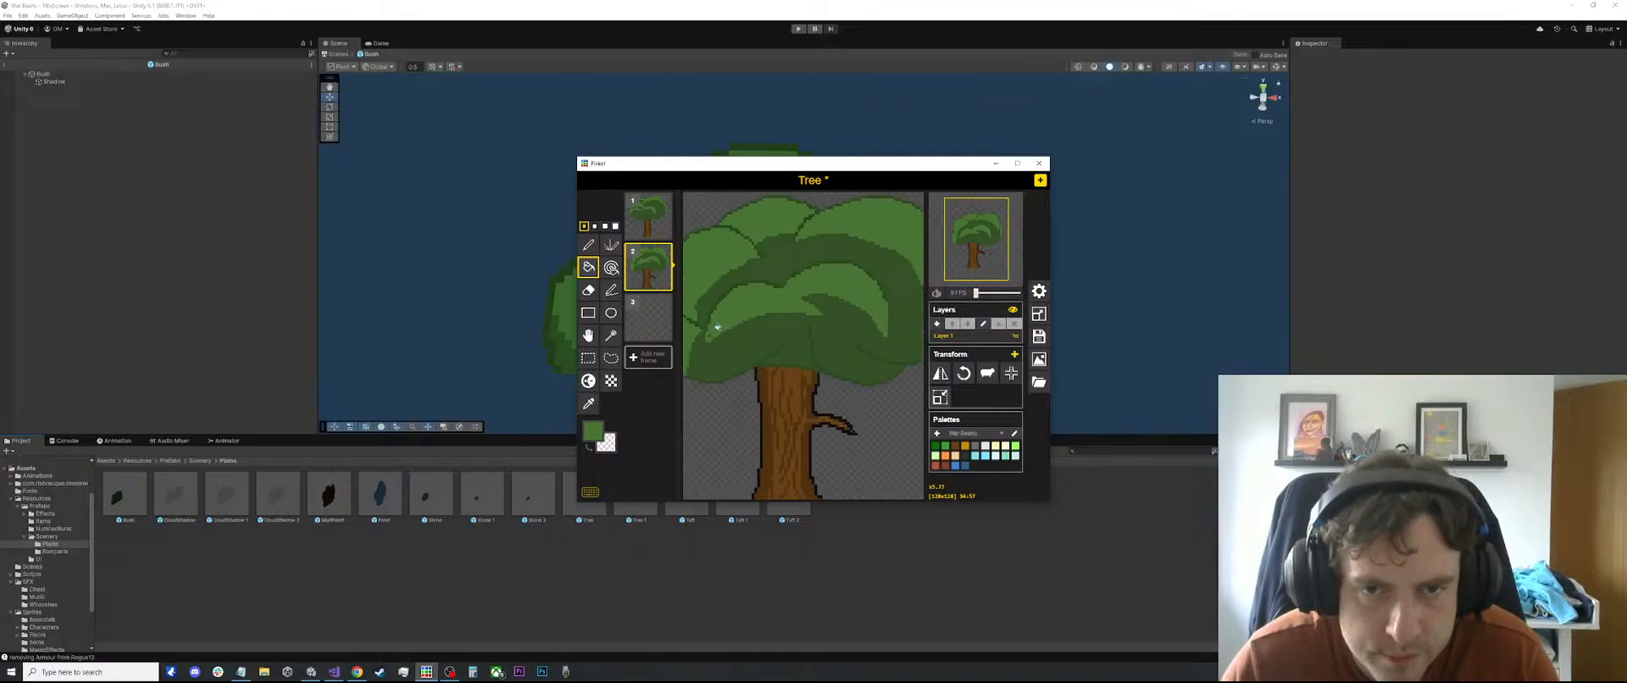
Touch up the second frame's central highlight and add a light green highlight along the foliage's right edge
{"action": "key", "text": "p"}
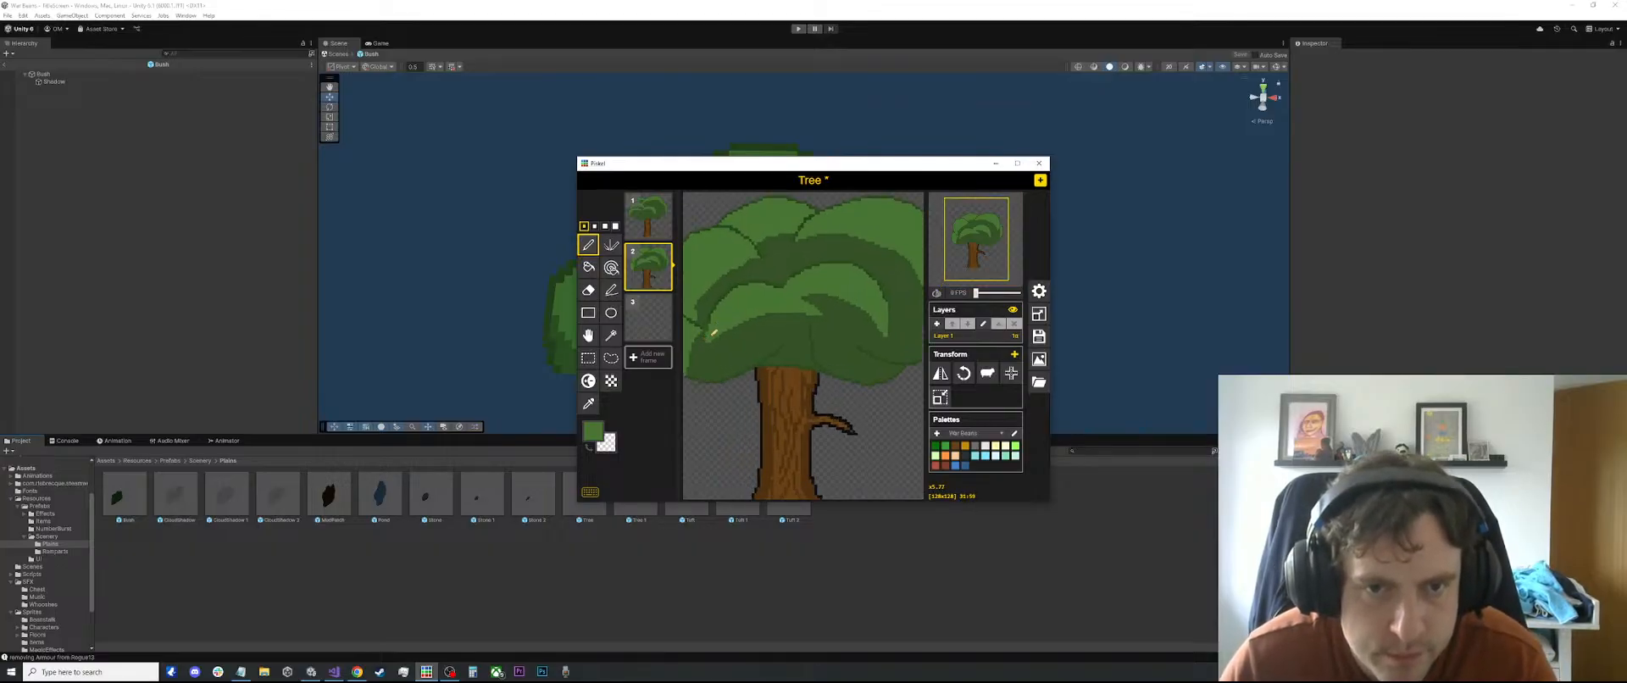
{"action": "scroll", "coordinate": [714, 333], "scroll_direction": "down", "scroll_amount": 4}
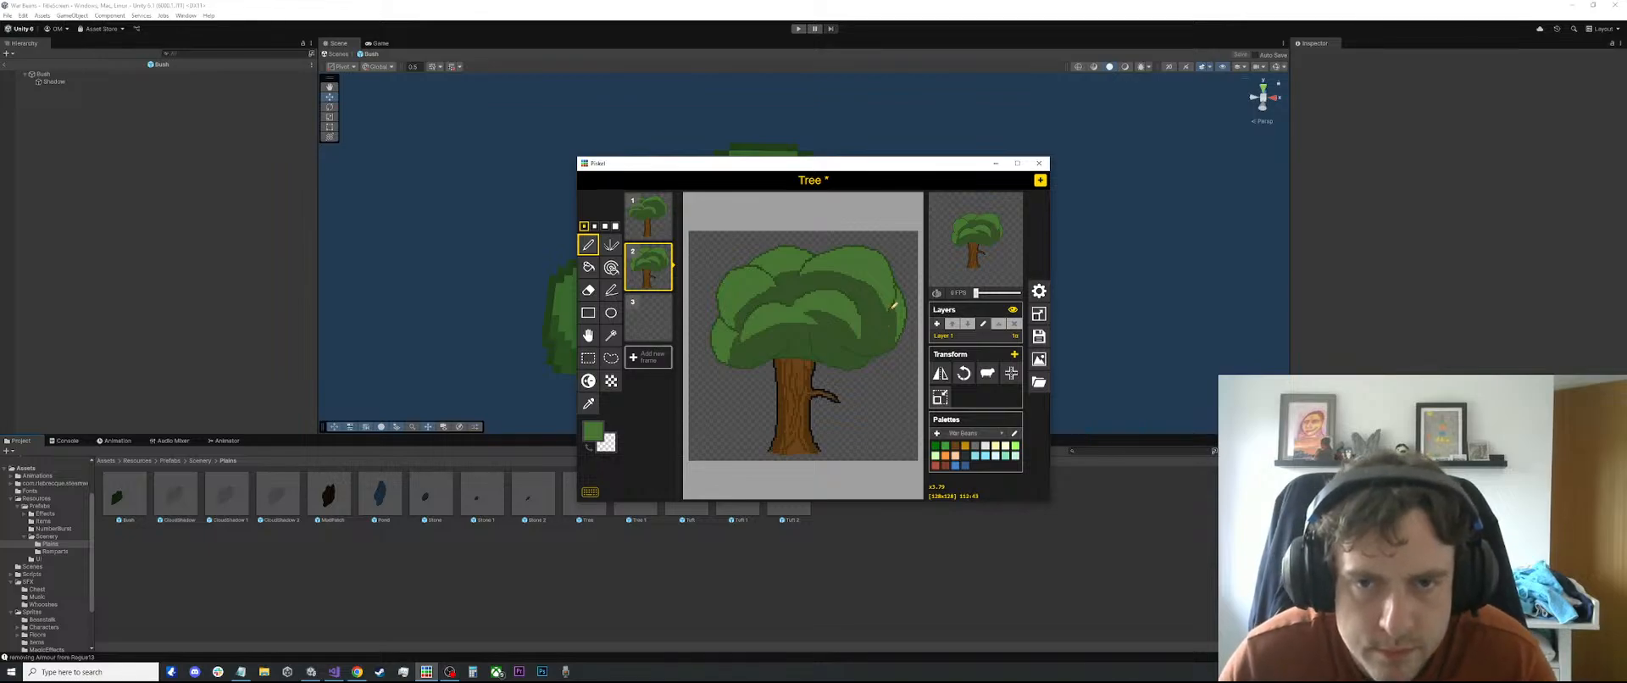
{"action": "scroll", "coordinate": [899, 333], "scroll_direction": "up", "scroll_amount": 2}
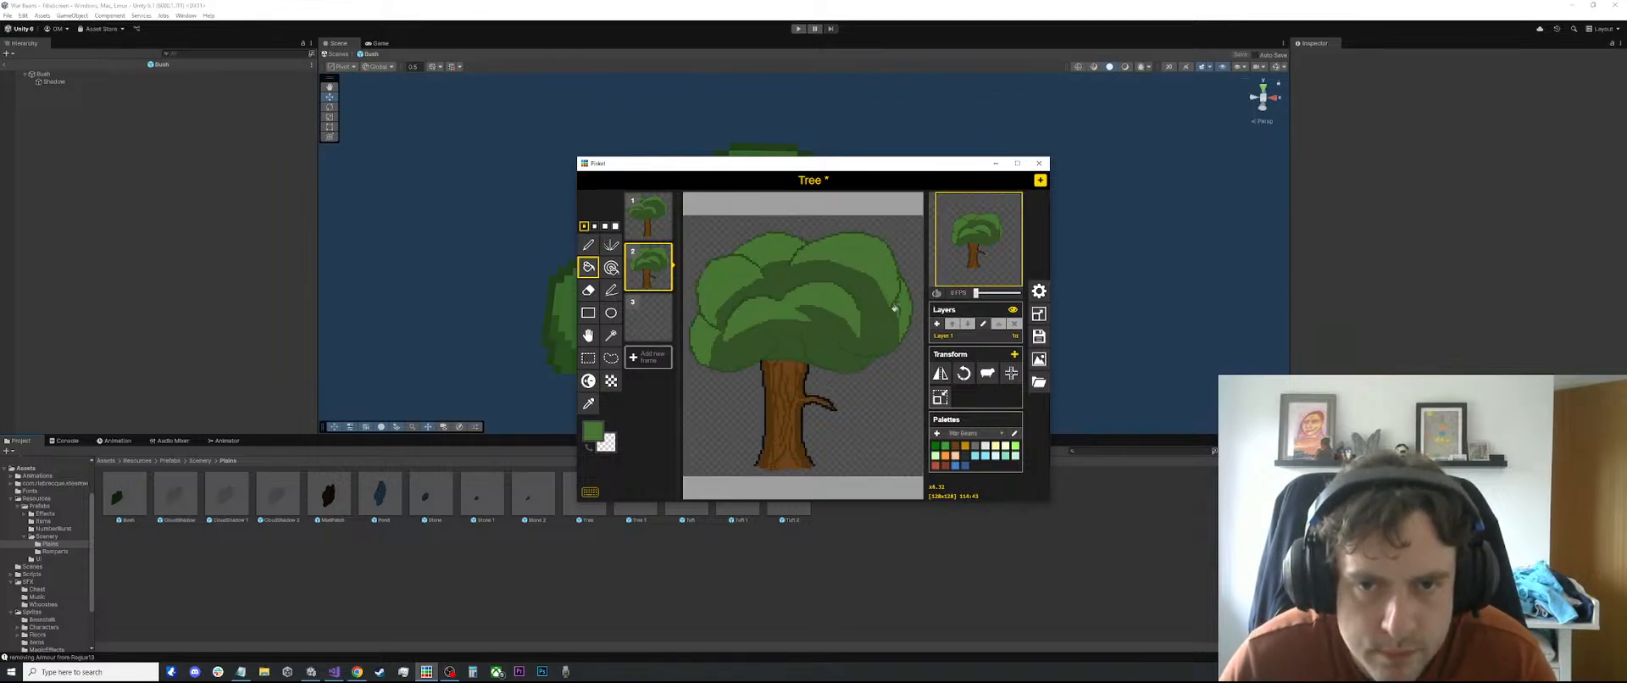
{"action": "key", "text": "b"}
{"action": "scroll", "coordinate": [897, 301], "scroll_direction": "down", "scroll_amount": 4}
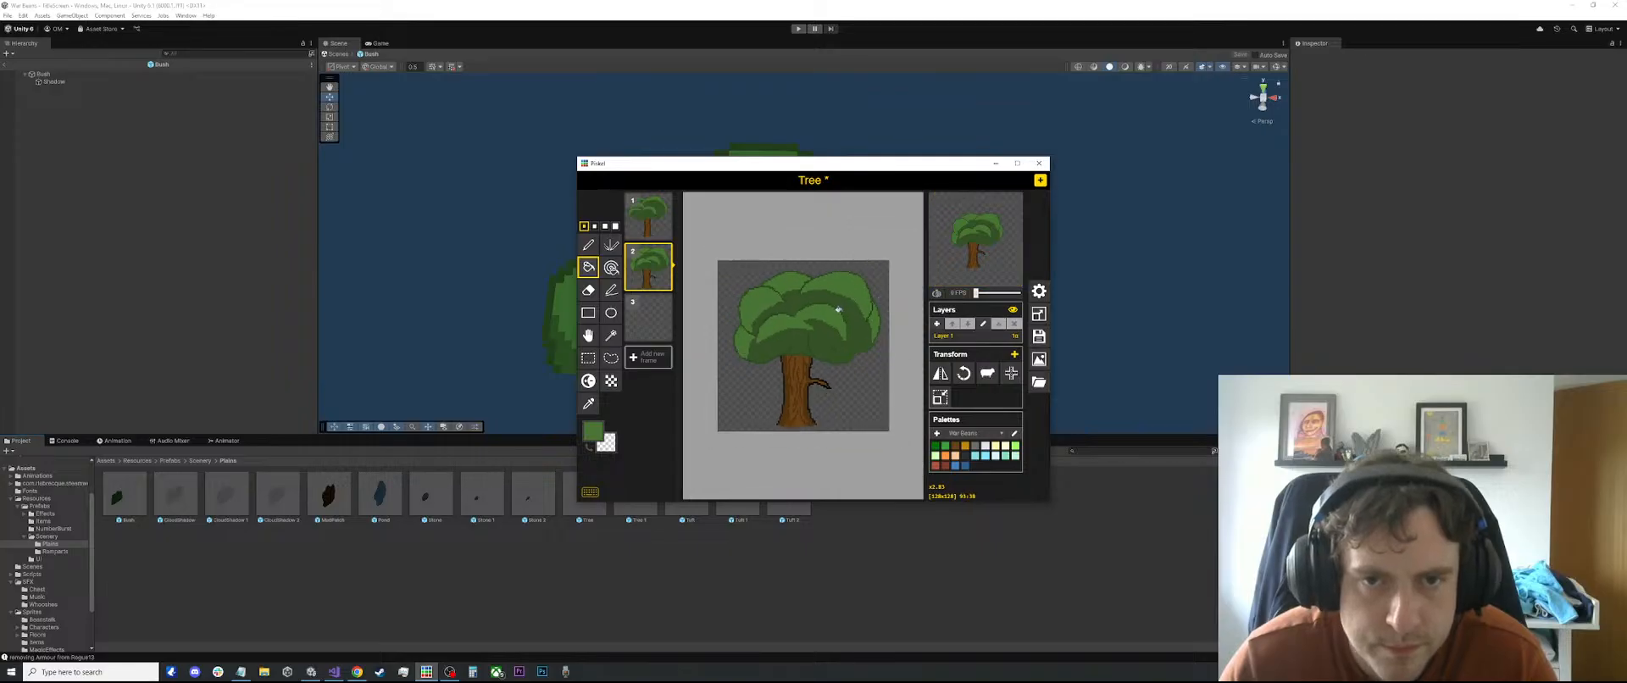
Compare the two tree frames, and outline and fill a larger light green highlight on the first frame's upper-left foliage clump
{"action": "left_click", "coordinate": [649, 219]}
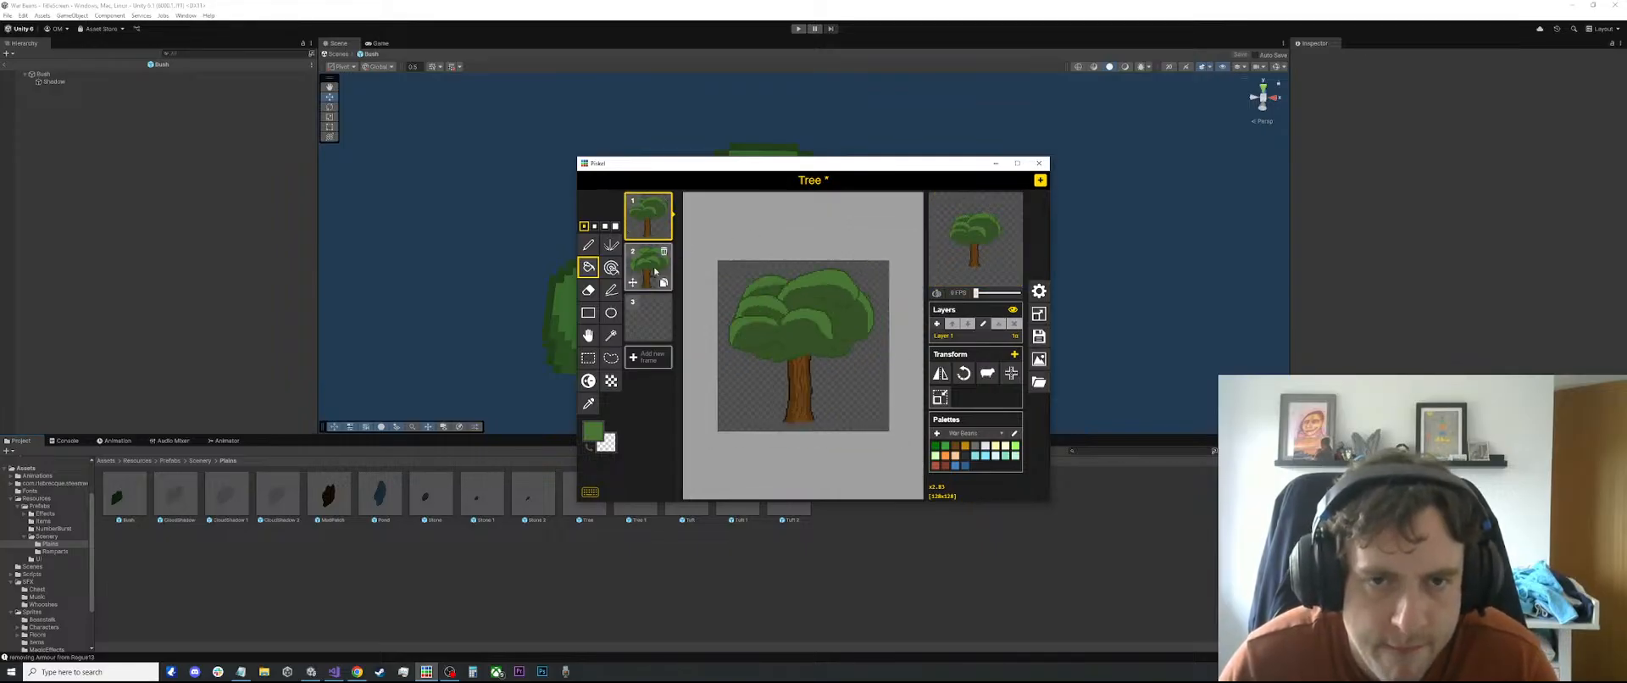
{"action": "left_click", "coordinate": [648, 266]}
{"action": "left_click", "coordinate": [640, 215]}
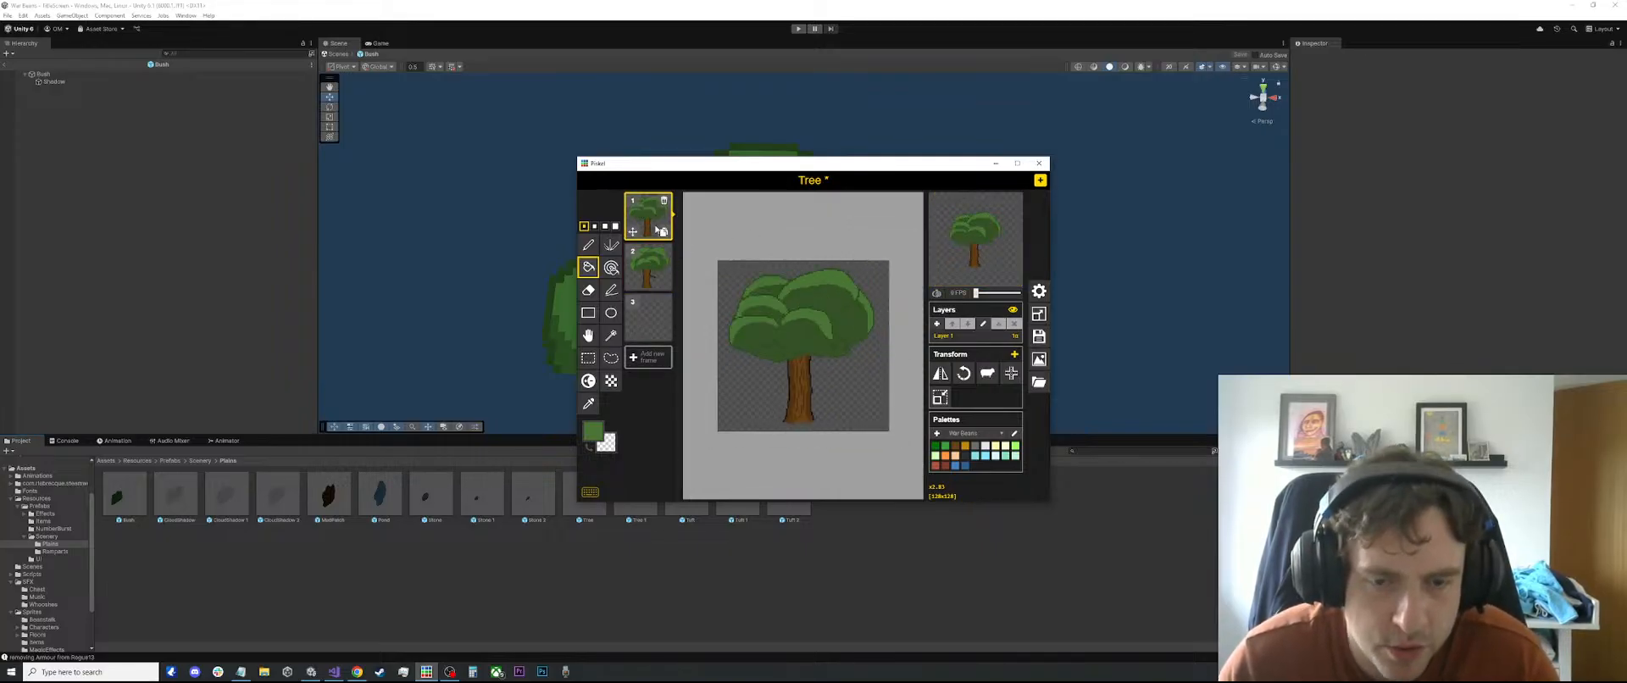
{"action": "key", "text": "p"}
{"action": "scroll", "coordinate": [747, 255], "scroll_direction": "up", "scroll_amount": 3}
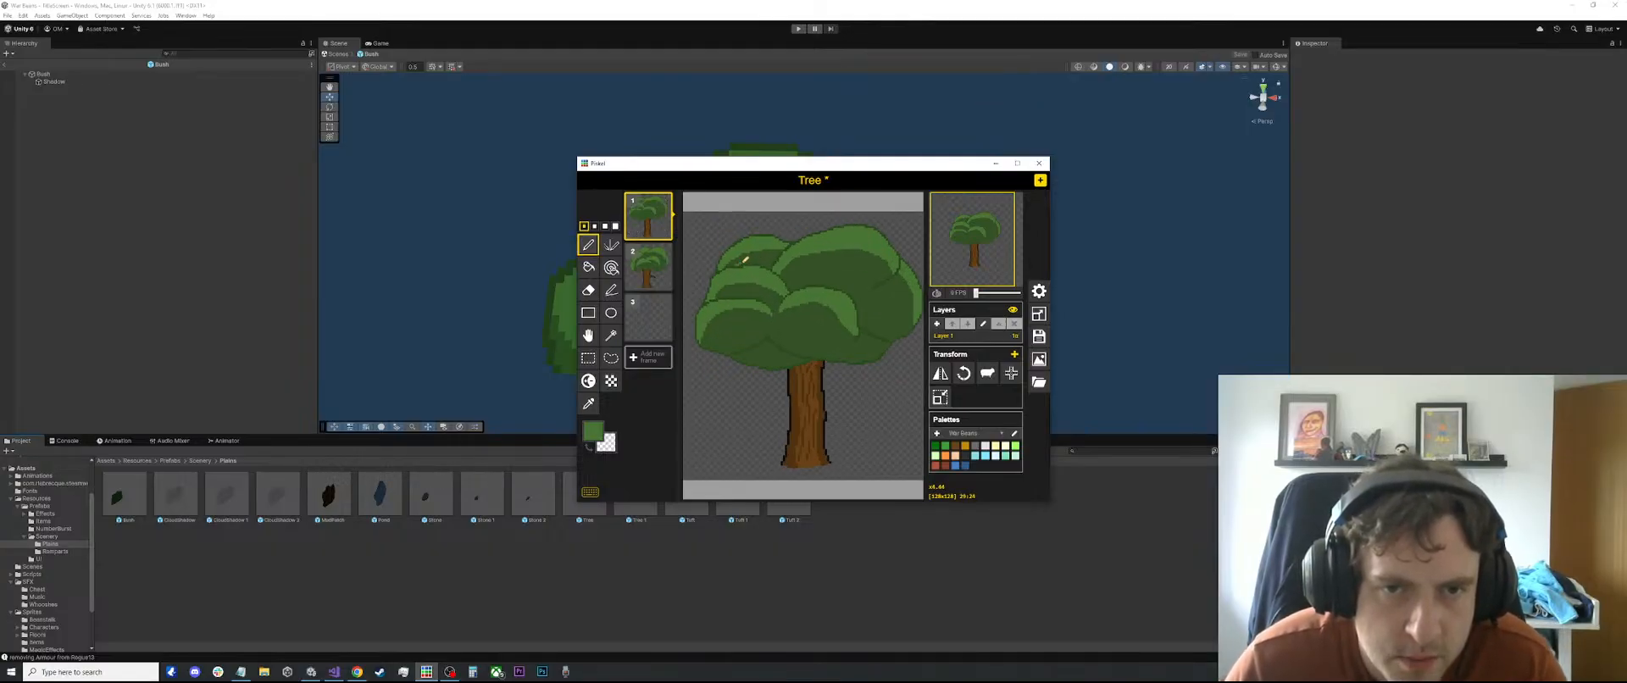
{"action": "left_click_drag", "start_coordinate": [759, 259], "coordinate": [771, 259]}
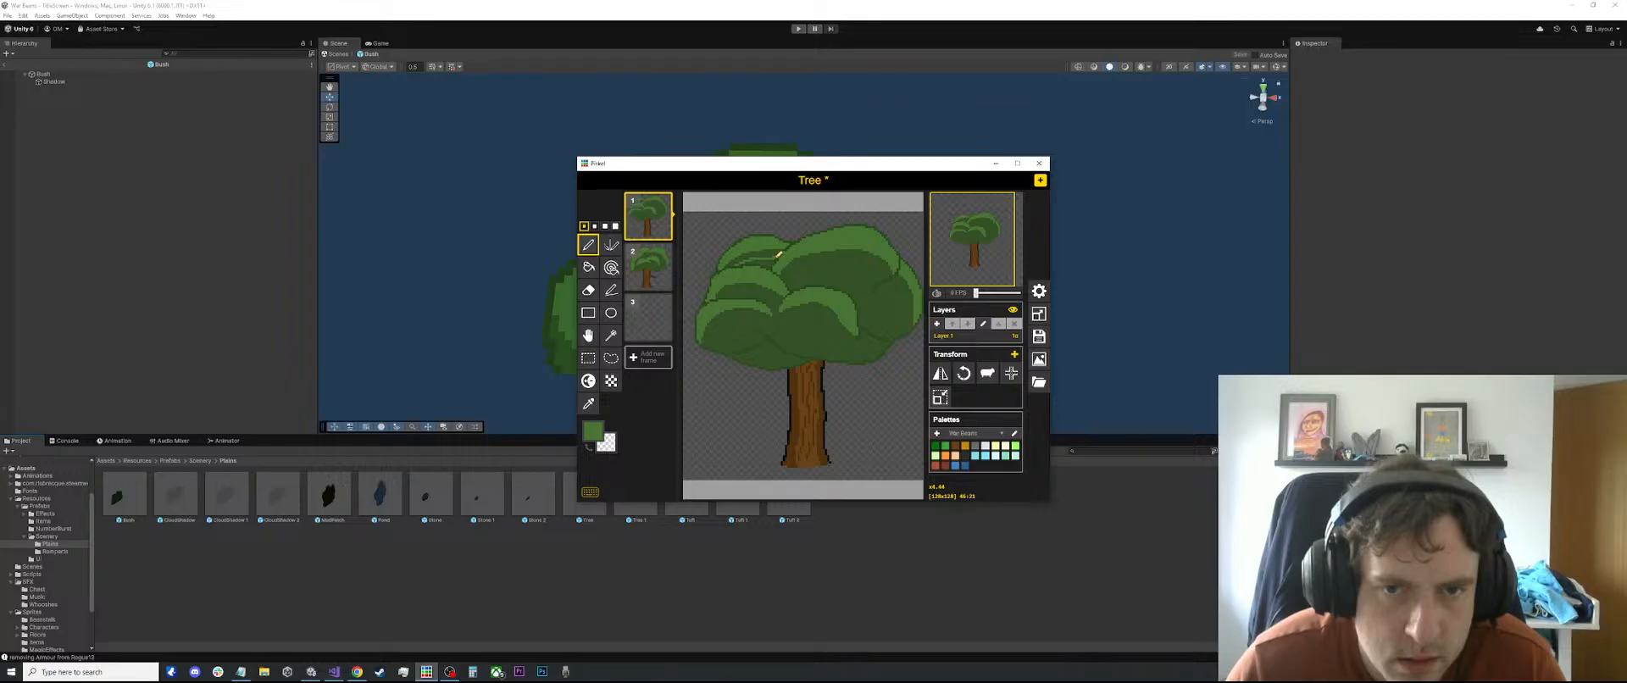
{"action": "scroll", "coordinate": [778, 254], "scroll_direction": "up", "scroll_amount": 1}
{"action": "key", "text": "b"}
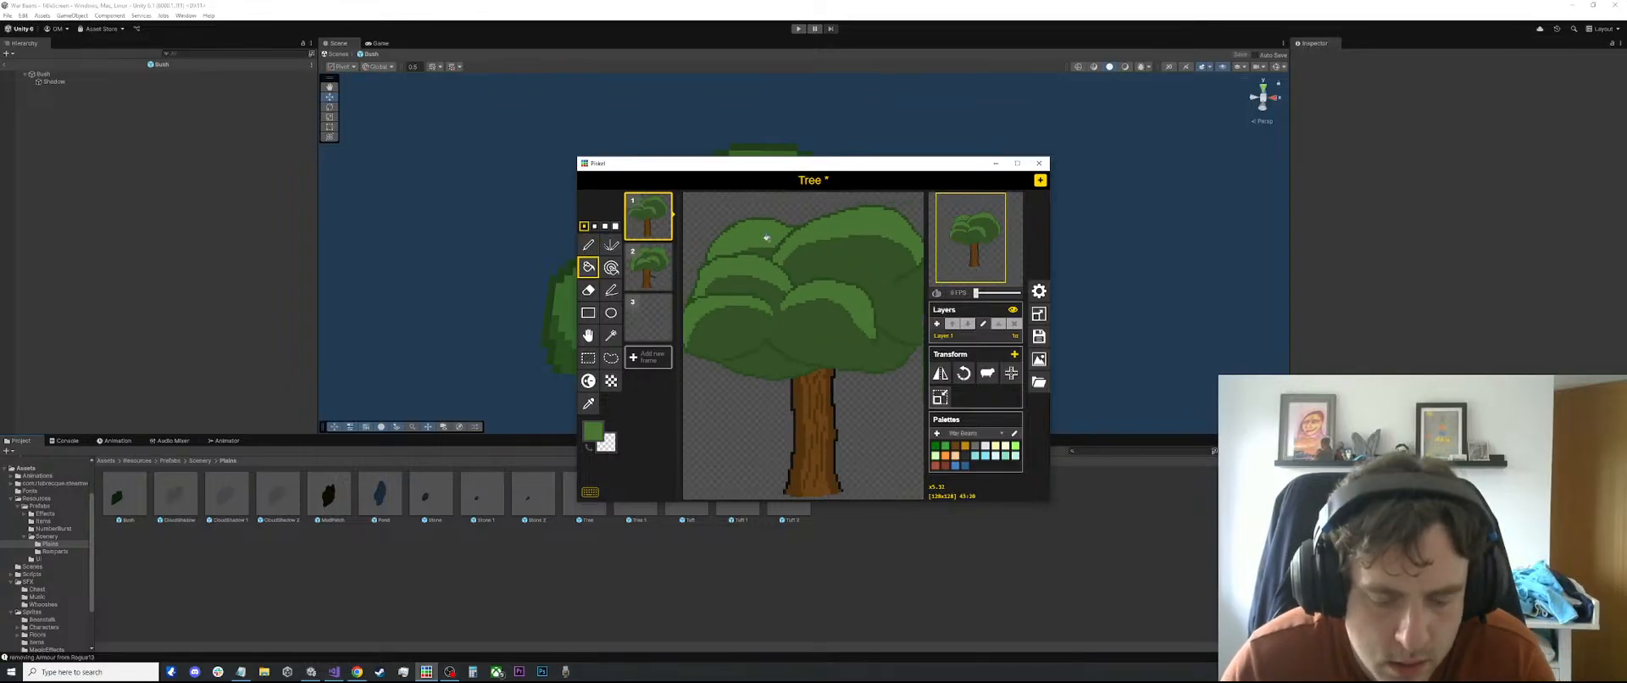
Outline and fill a larger light green highlight on the first frame's middle-left foliage clump
{"action": "key", "text": "p"}
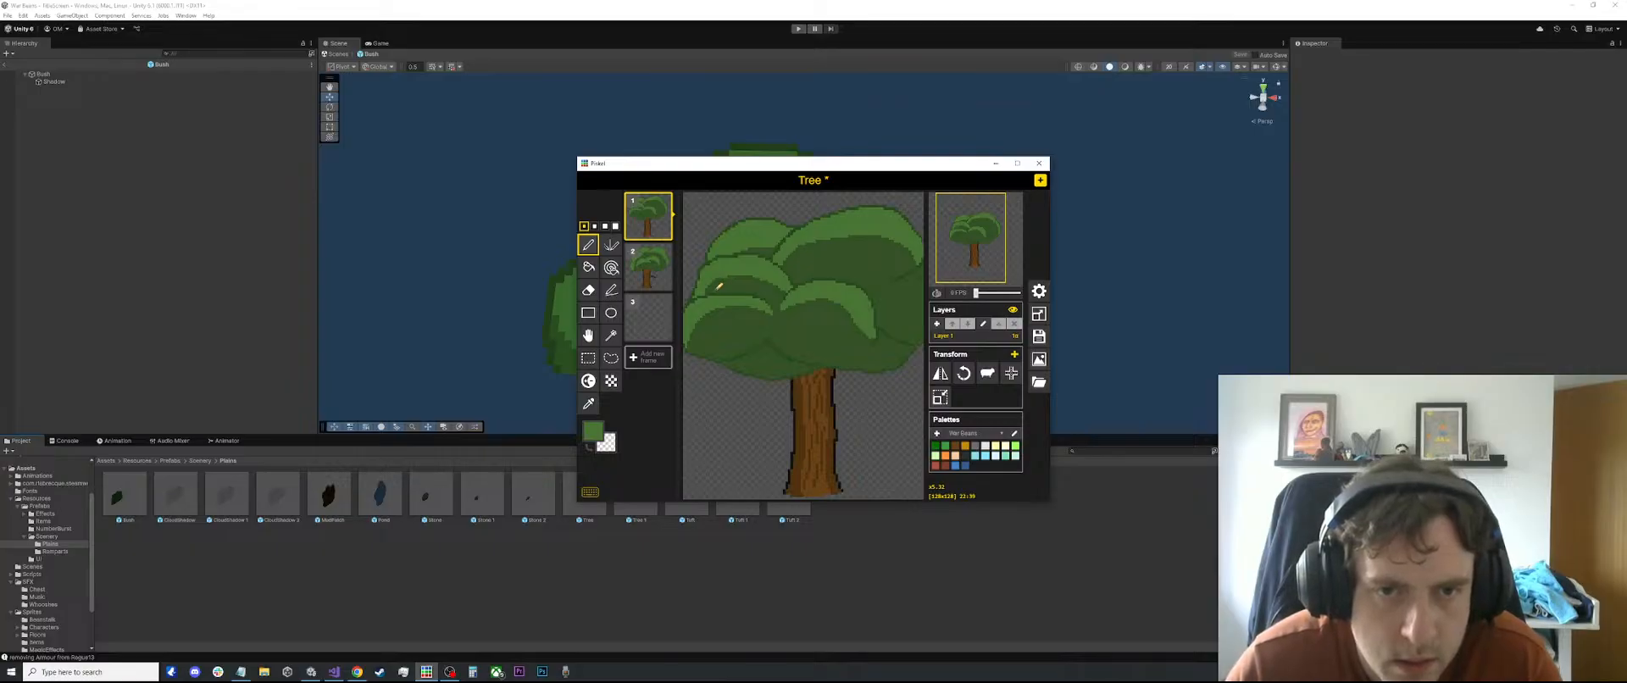
{"action": "left_click_drag", "start_coordinate": [717, 290], "coordinate": [780, 294]}
{"action": "key", "text": "b"}
{"action": "left_click", "coordinate": [758, 282]}
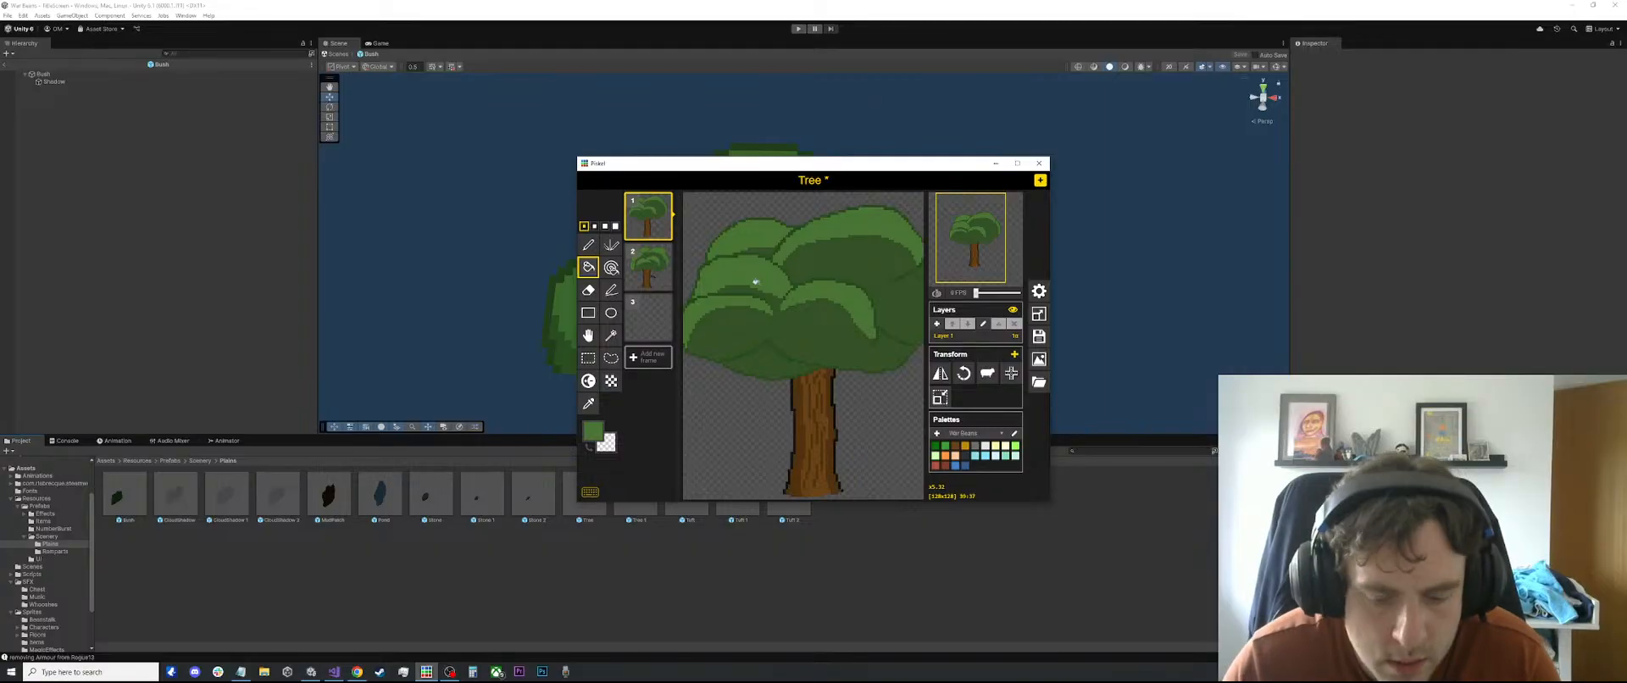
Outline a larger light green highlight on the first frame's lower-left foliage clump, redrawing the unsatisfactory curve, and fill it
{"action": "key", "text": "p"}
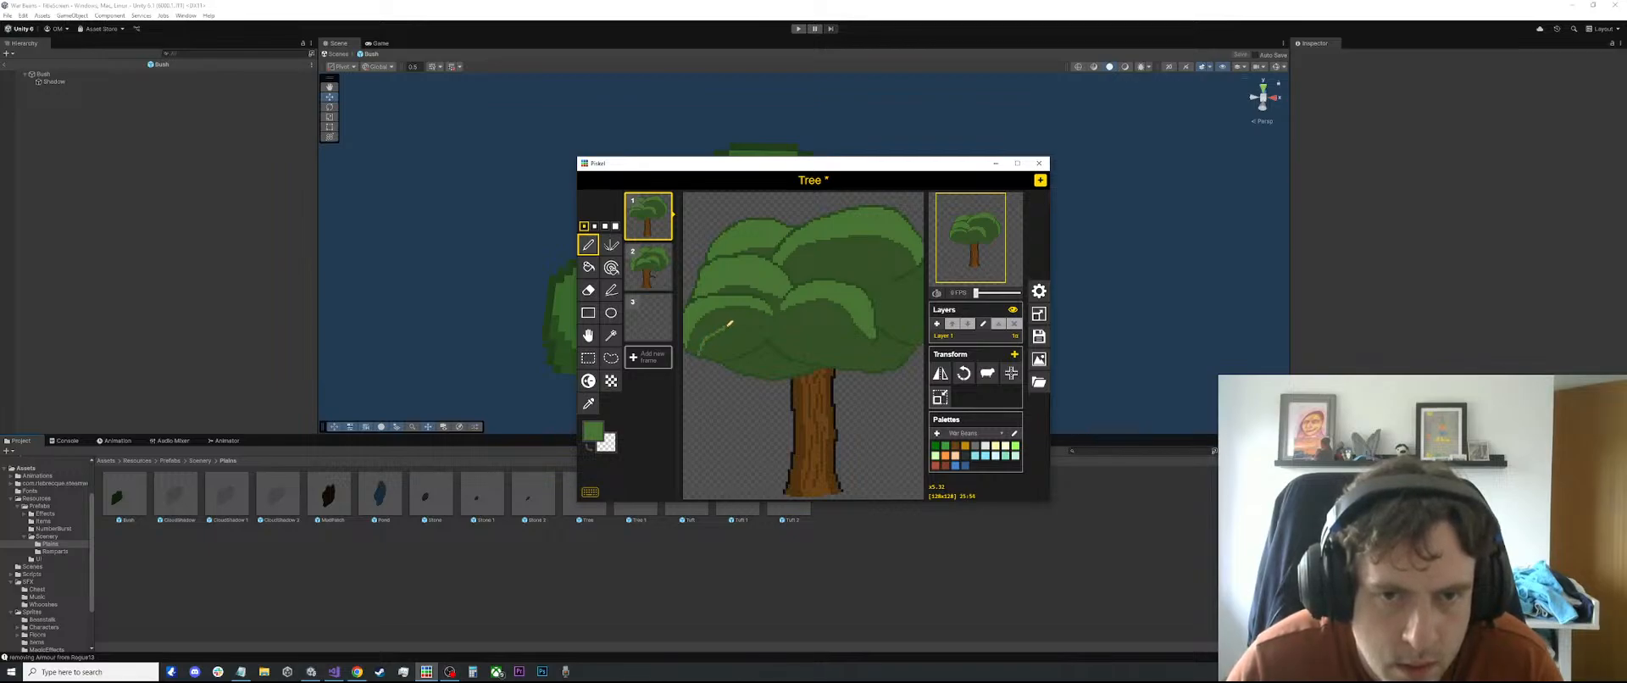
{"action": "key", "text": "ctrl+z"}
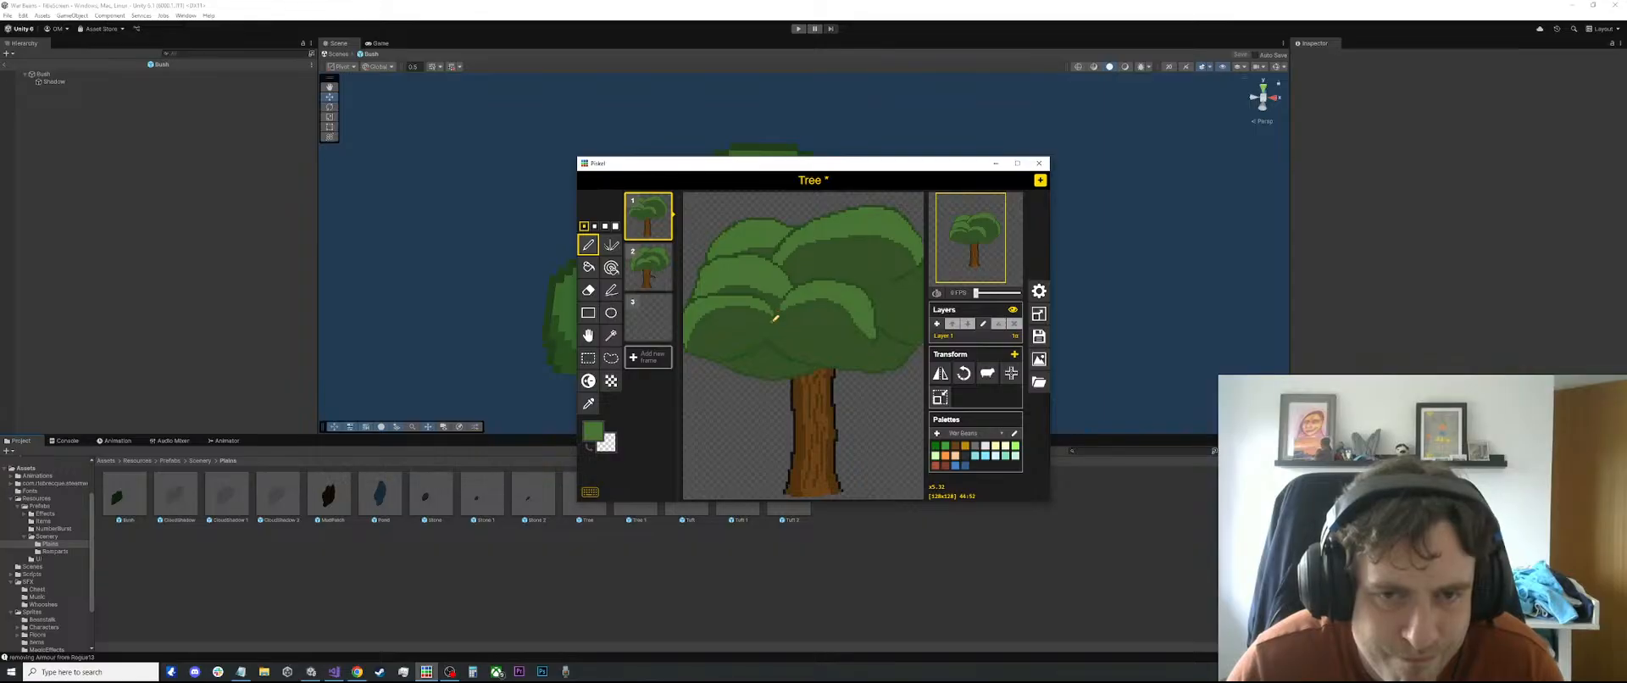
{"action": "mouse_move", "coordinate": [773, 318]}
{"action": "left_mouse_down"}
{"action": "mouse_move", "coordinate": [731, 310]}
{"action": "mouse_move", "coordinate": [702, 349]}
{"action": "left_mouse_up"}
{"action": "key", "text": "b"}
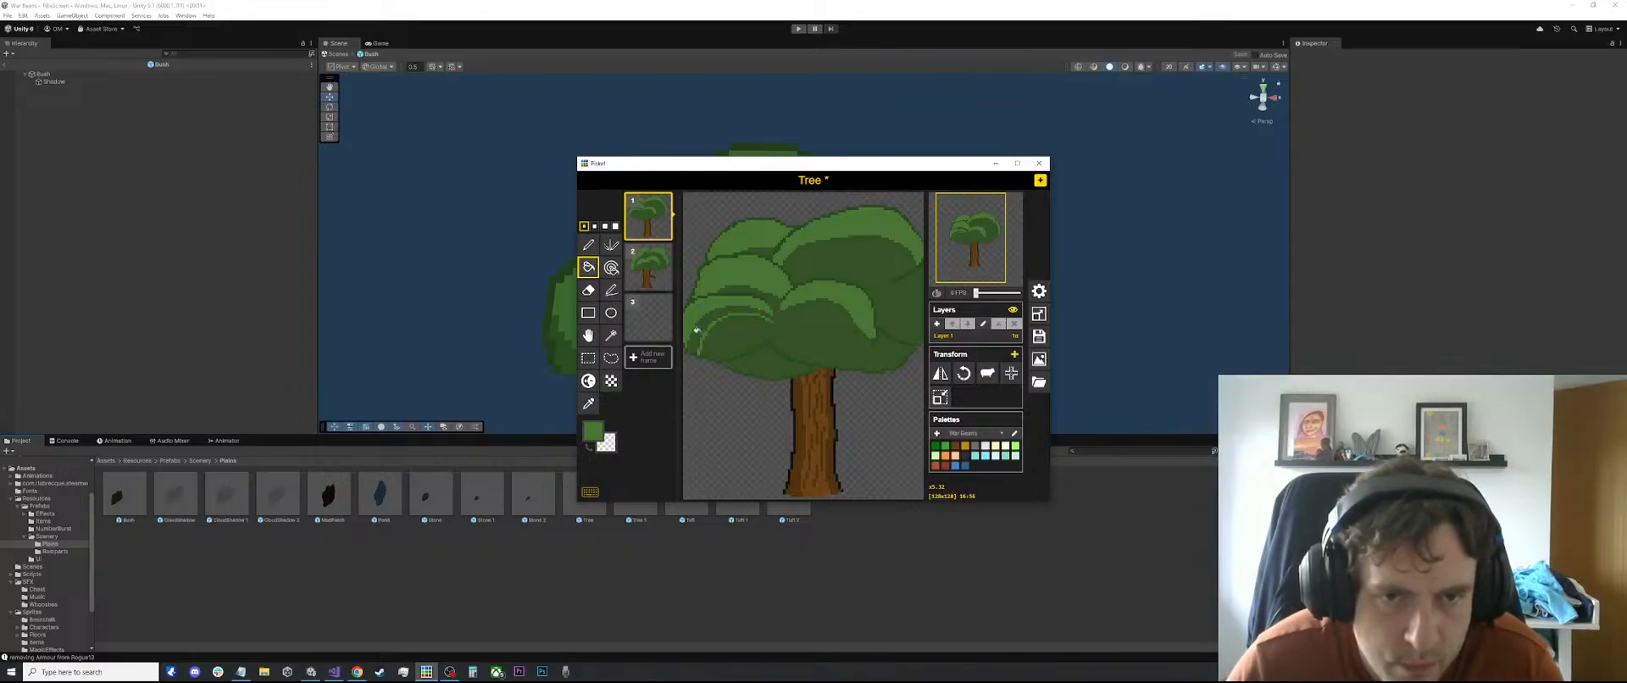
{"action": "left_click", "coordinate": [699, 334]}
{"action": "key", "text": "ctrl+z"}
{"action": "key", "text": "p"}
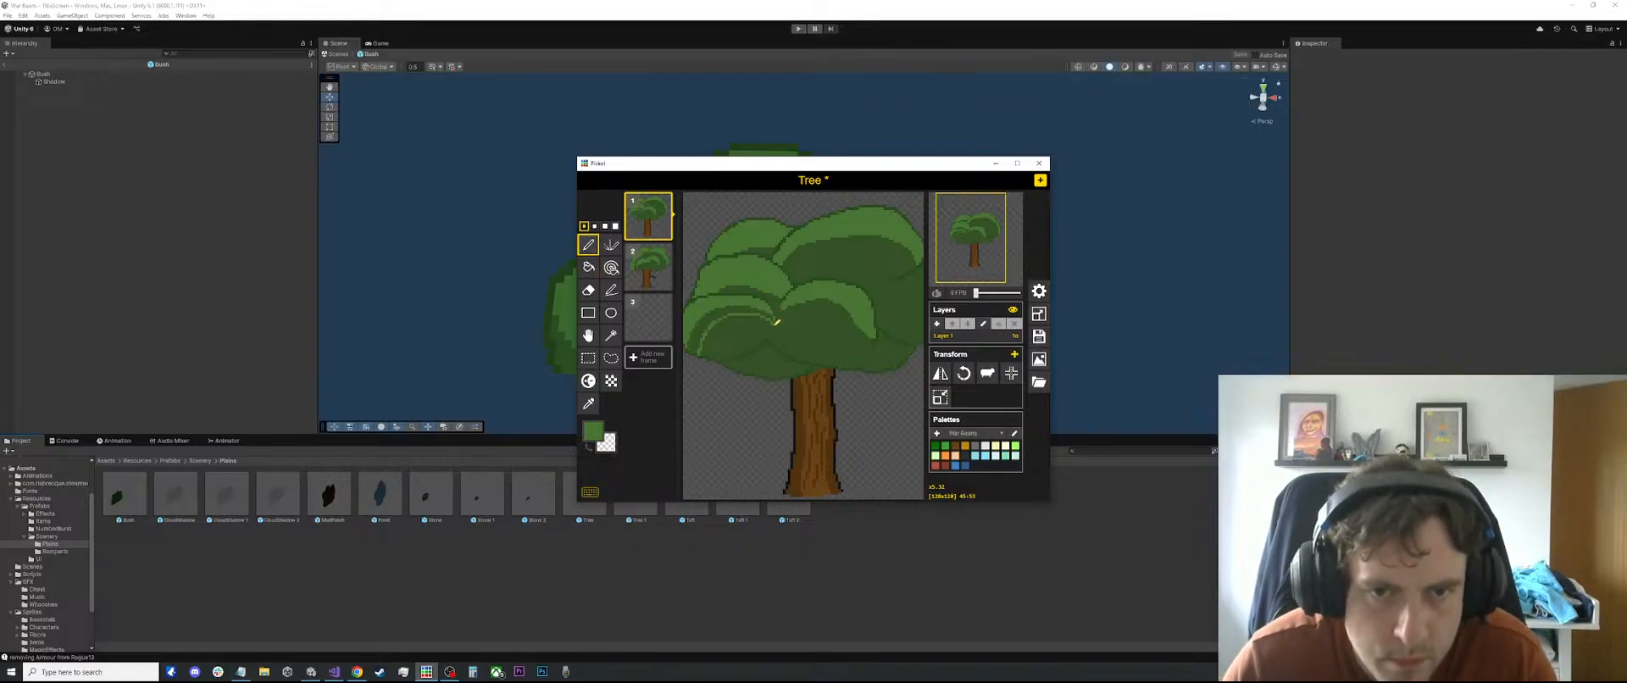
{"action": "key", "text": "n"}
{"action": "key", "text": "ctrl+z"}
{"action": "key", "text": "b"}
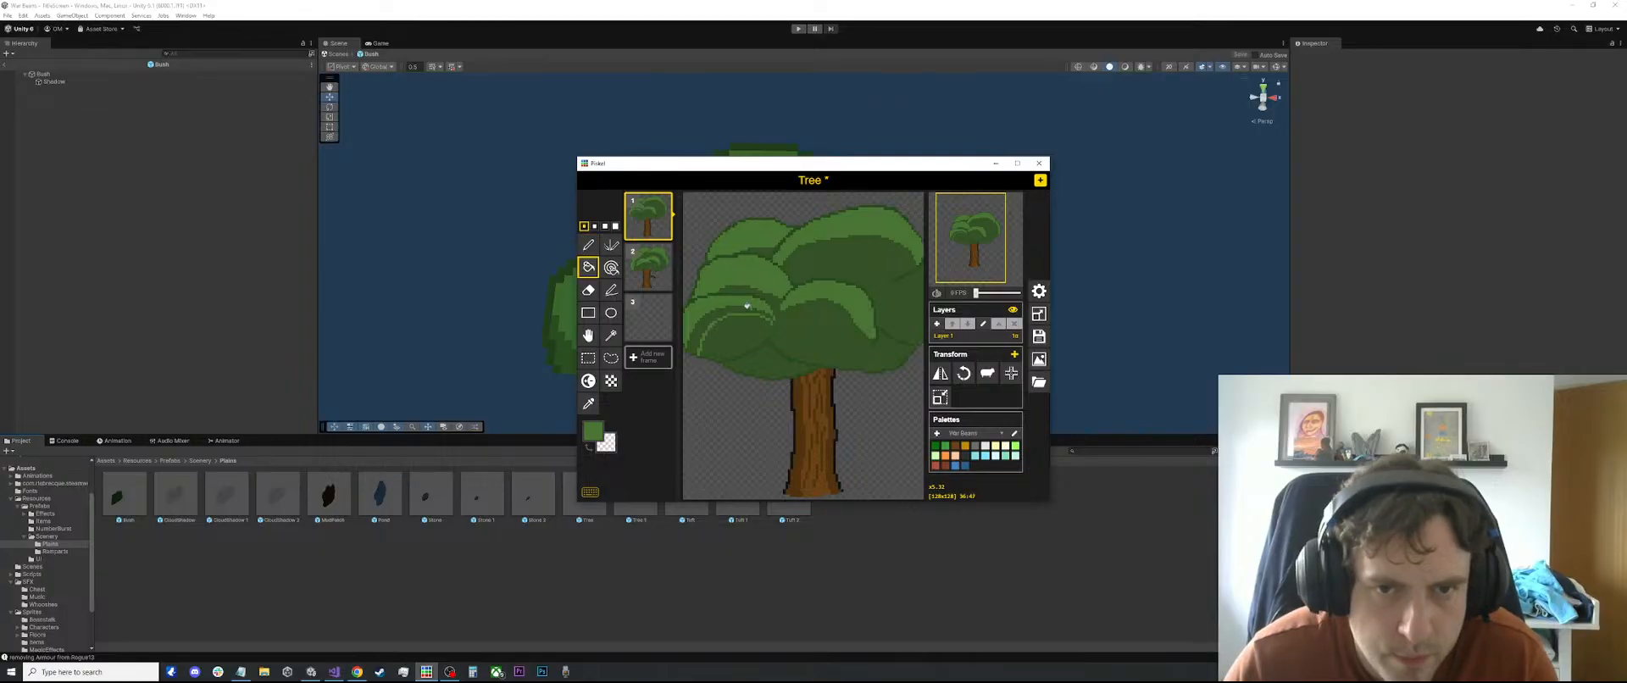
{"action": "left_click", "coordinate": [746, 308]}
Outline and fill a larger light green highlight on the first frame's lower central foliage clump, touching up its left edge
{"action": "key", "text": "p"}
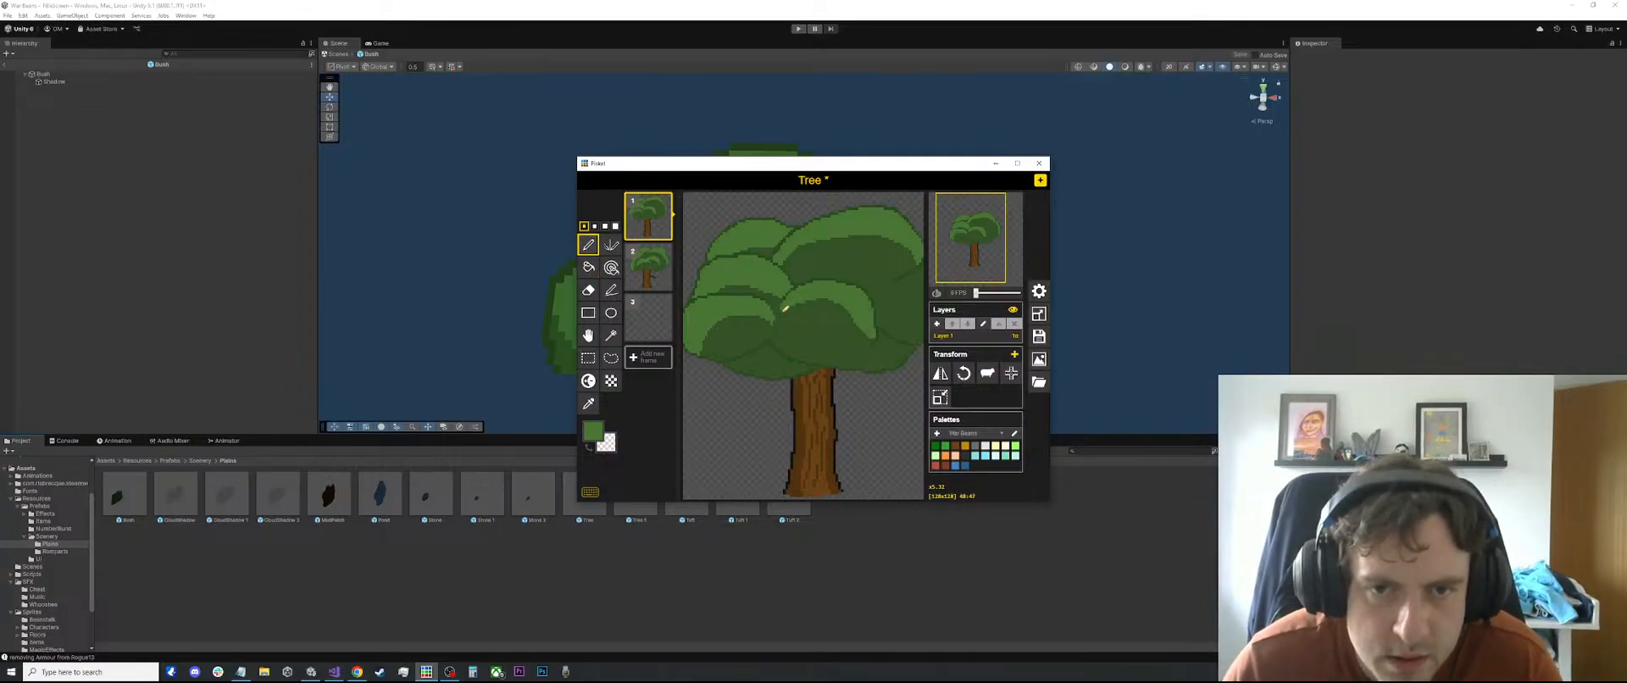
{"action": "mouse_move", "coordinate": [781, 317]}
{"action": "left_mouse_down"}
{"action": "mouse_move", "coordinate": [824, 308]}
{"action": "mouse_move", "coordinate": [871, 347]}
{"action": "left_mouse_up"}
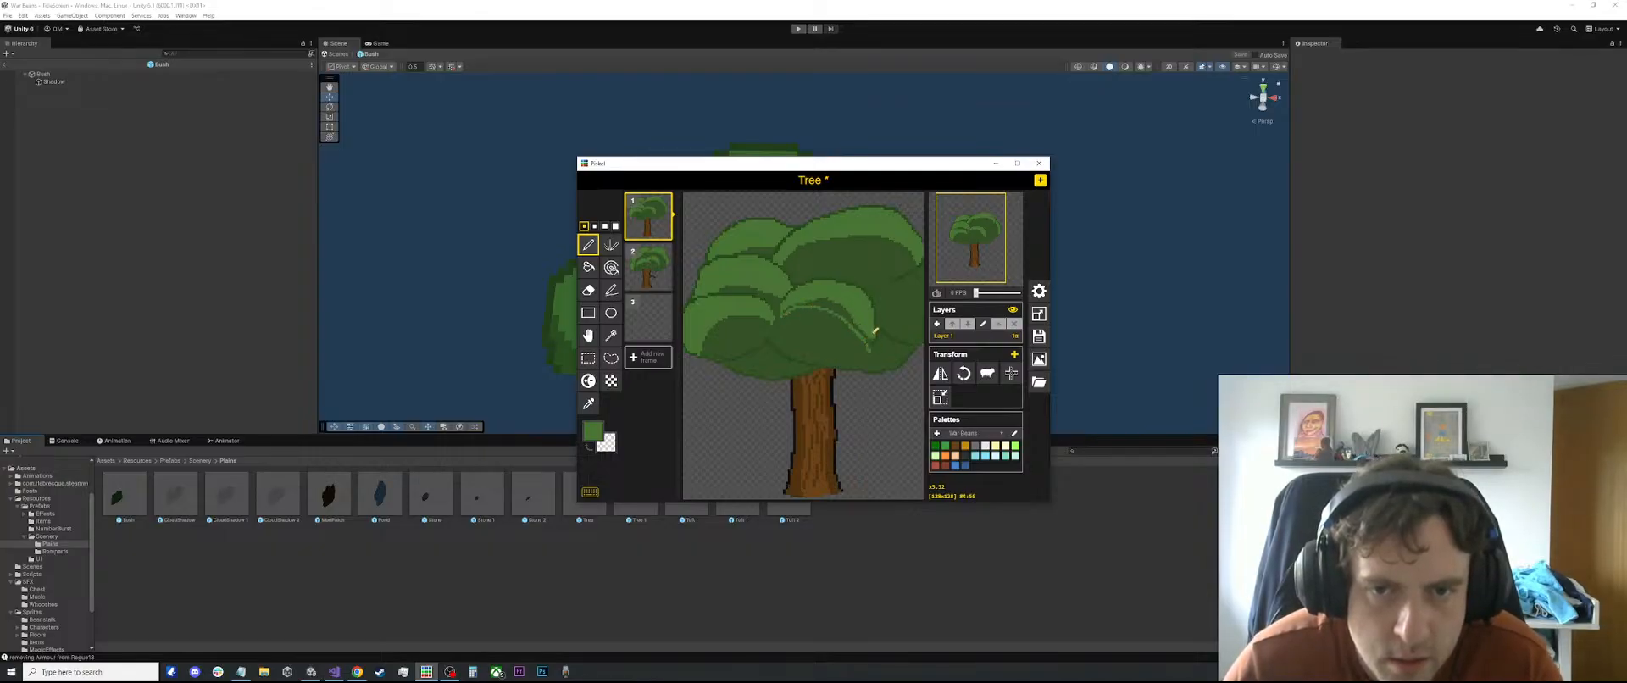
{"action": "key", "text": "n"}
{"action": "key", "text": "ctrl+z"}
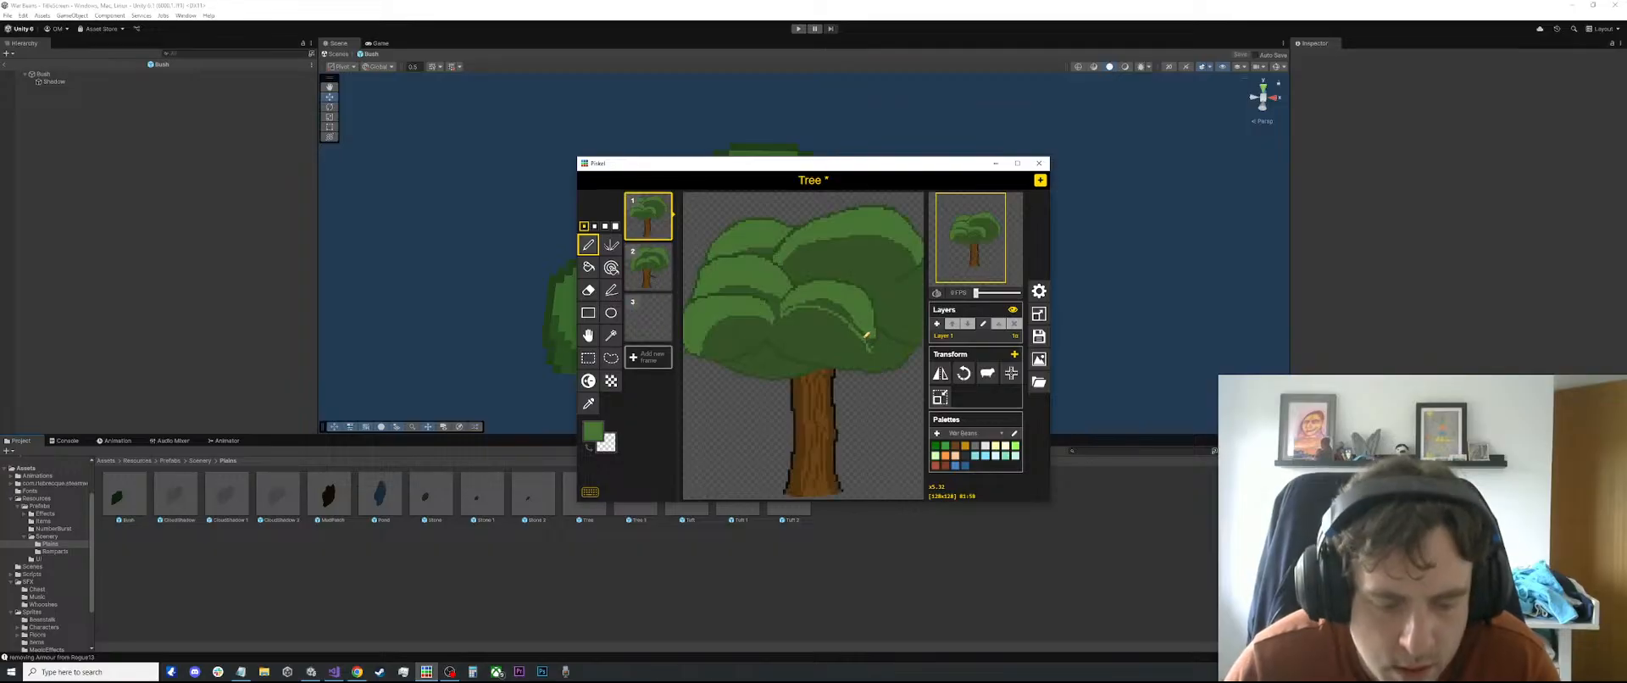
{"action": "key", "text": "b"}
{"action": "left_click", "coordinate": [833, 310]}
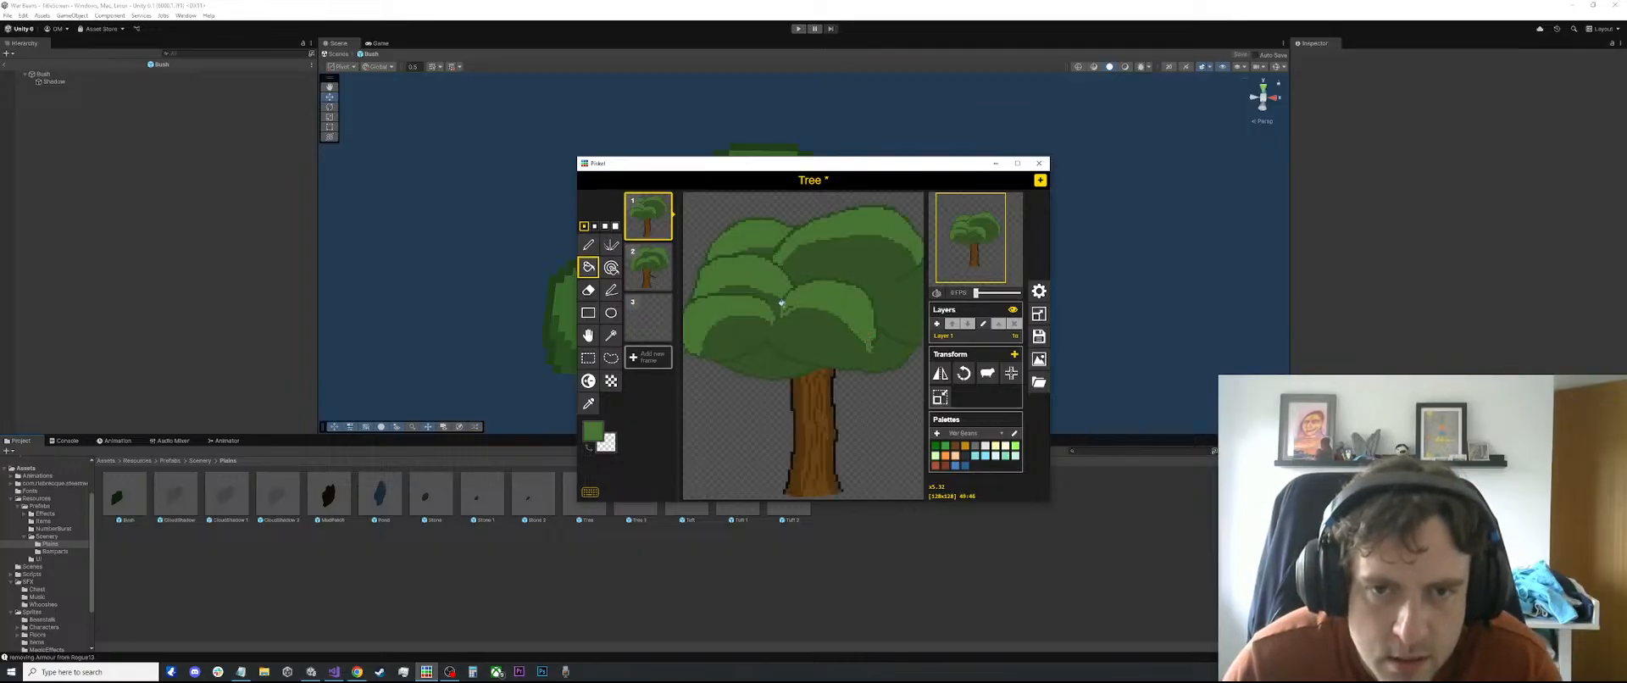
{"action": "scroll", "coordinate": [786, 301], "scroll_direction": "up", "scroll_amount": 3}
{"action": "key", "text": "p"}
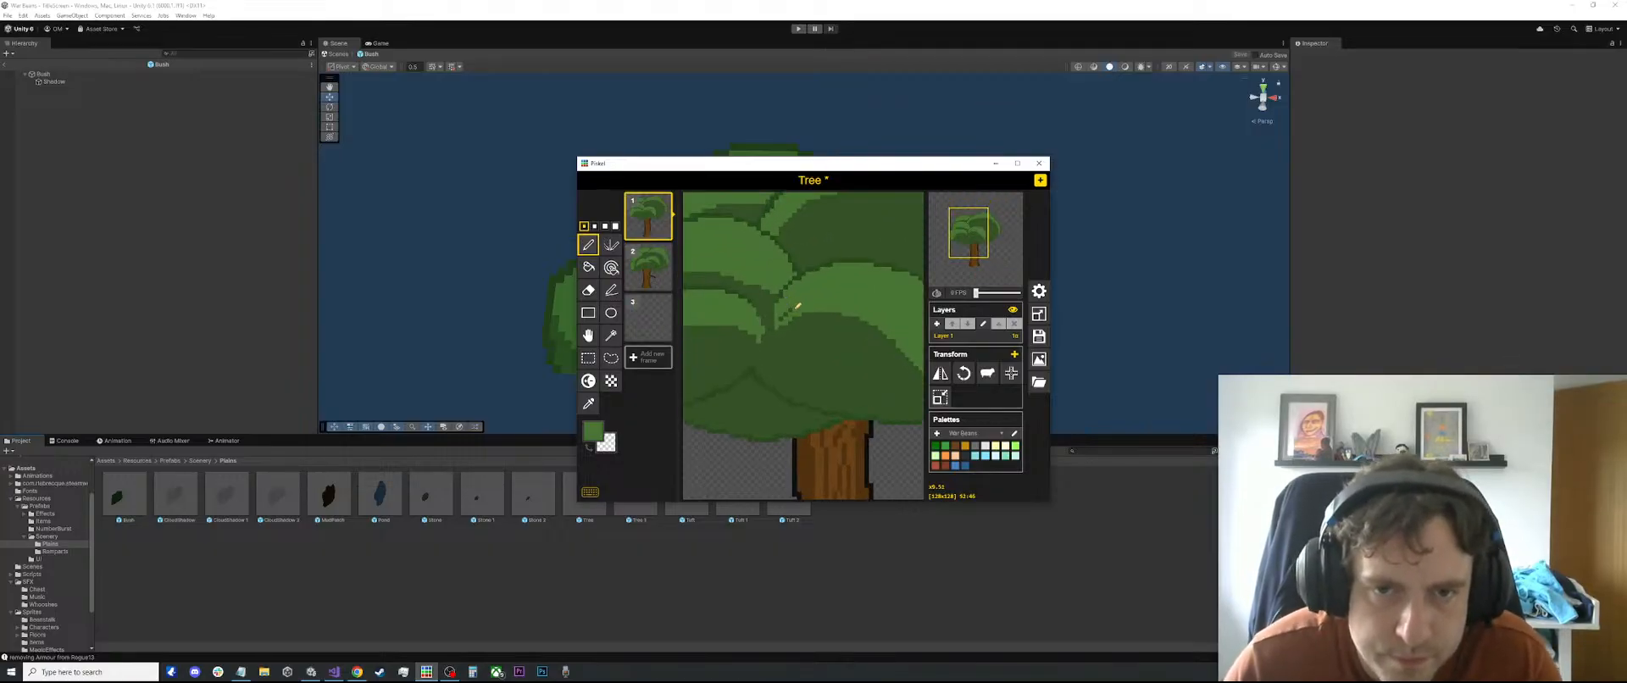
Outline and fill a wider light green highlight across the first frame's large upper-right foliage clump
{"action": "scroll", "coordinate": [784, 316], "scroll_direction": "down", "scroll_amount": 3}
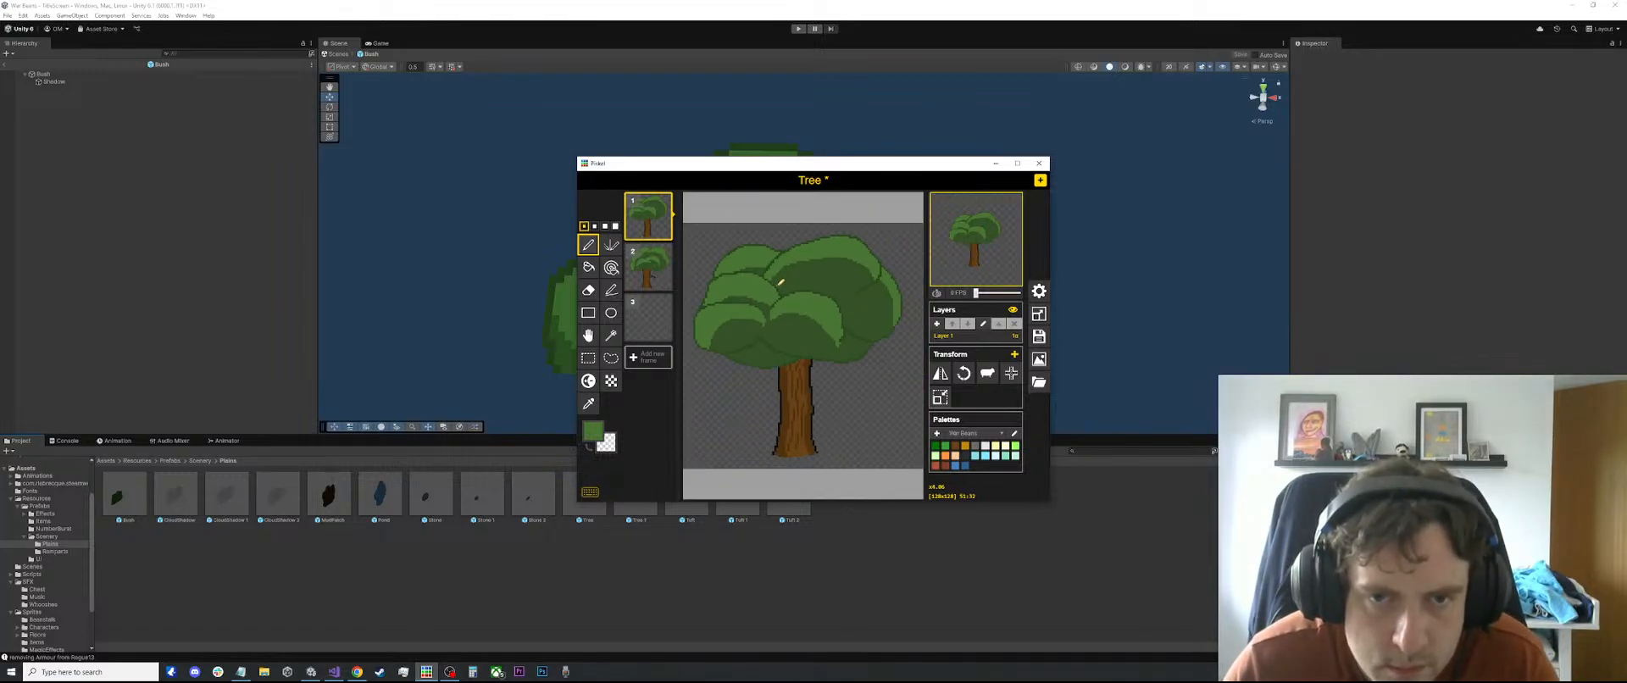
{"action": "left_click_drag", "start_coordinate": [792, 273], "coordinate": [865, 280]}
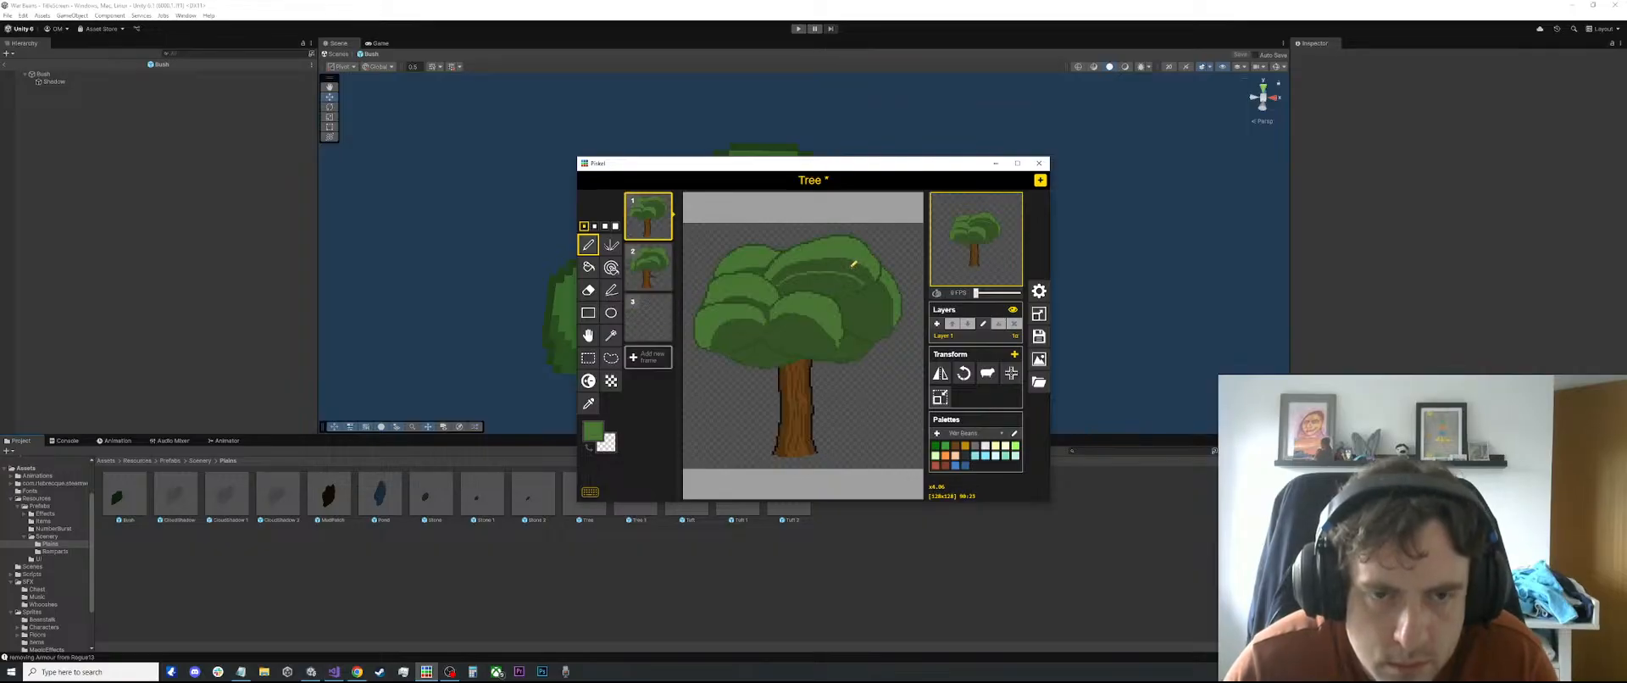
{"action": "key", "text": "b"}
{"action": "left_click", "coordinate": [840, 258]}
Add a light green highlight along the right edge of the first frame's foliage
{"action": "key", "text": "p"}
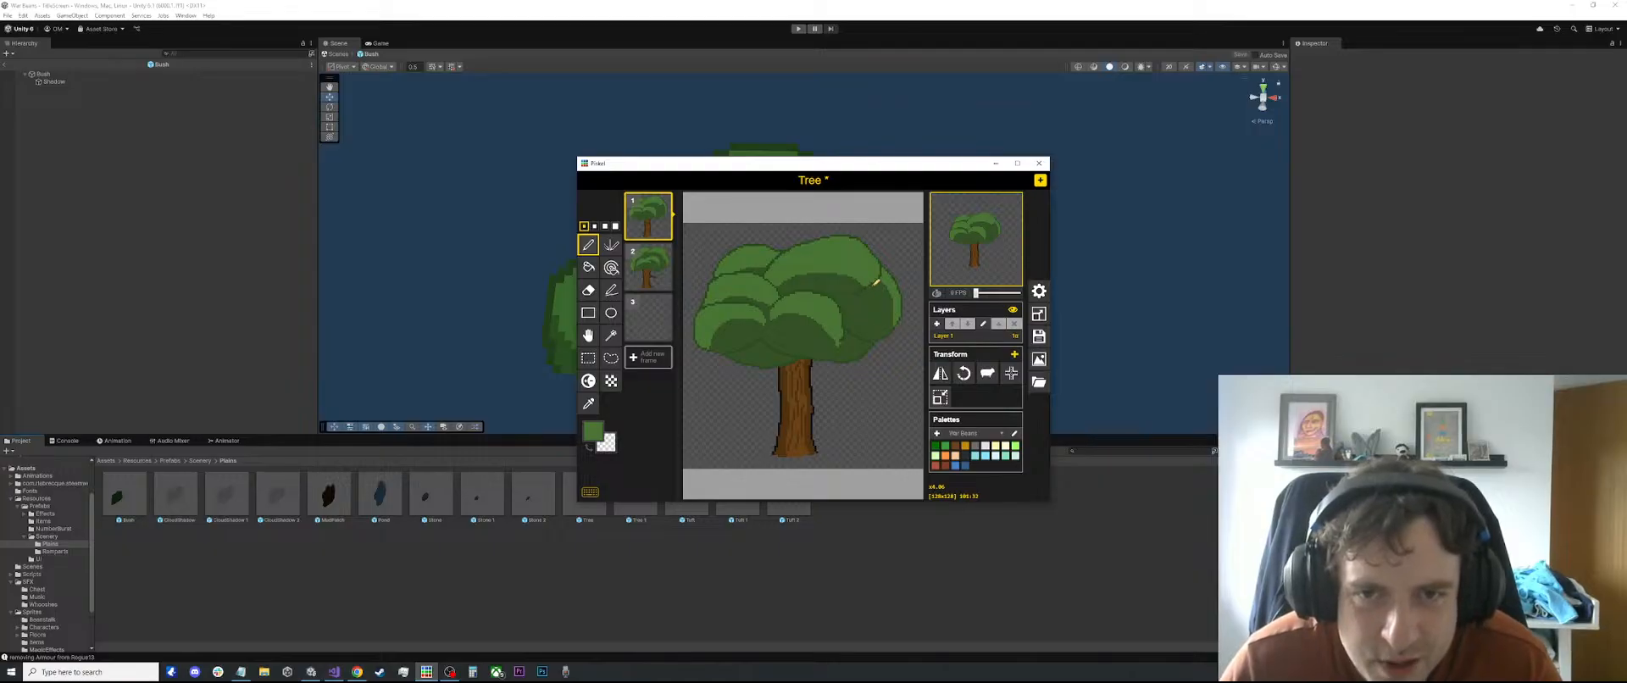
{"action": "left_click_drag", "start_coordinate": [886, 299], "coordinate": [887, 322]}
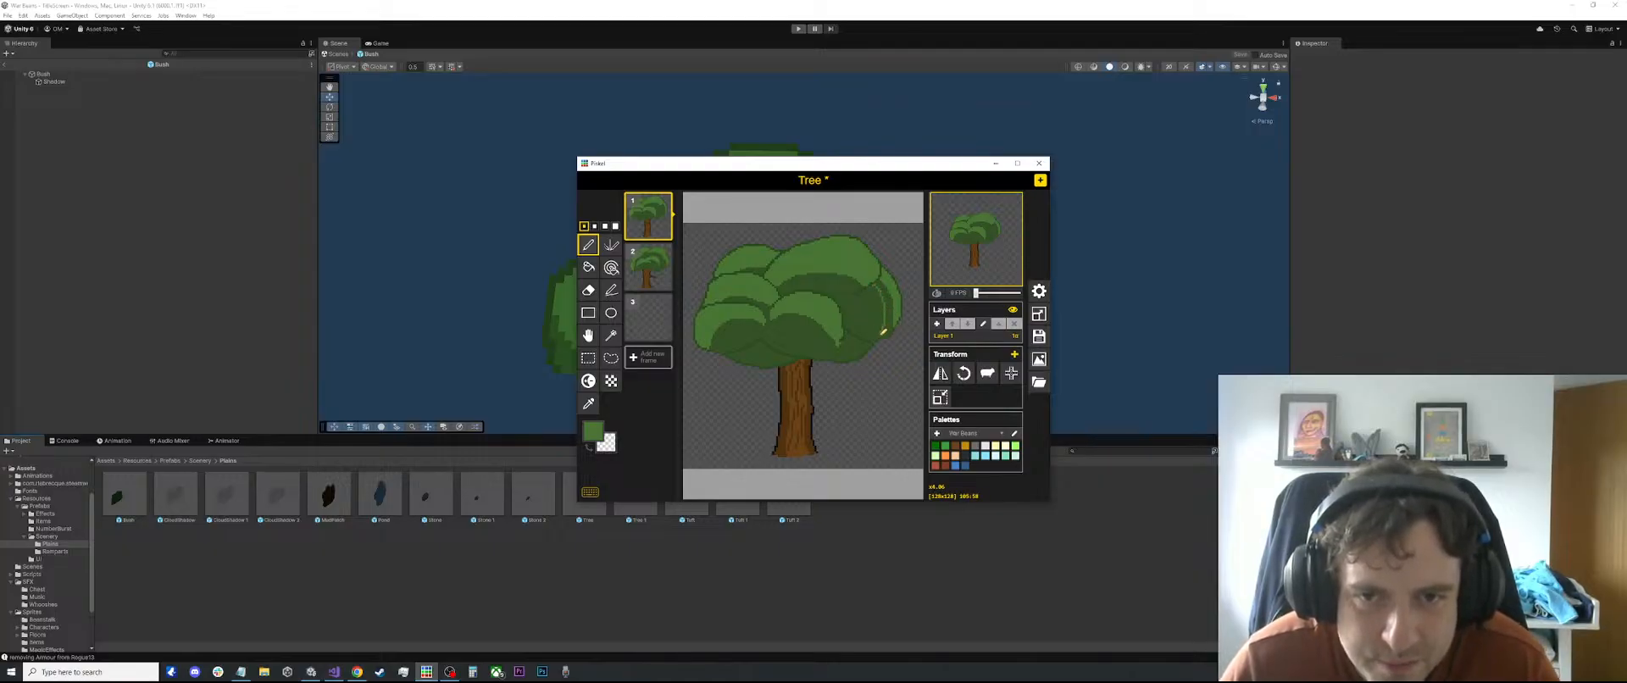
{"action": "key", "text": "n"}
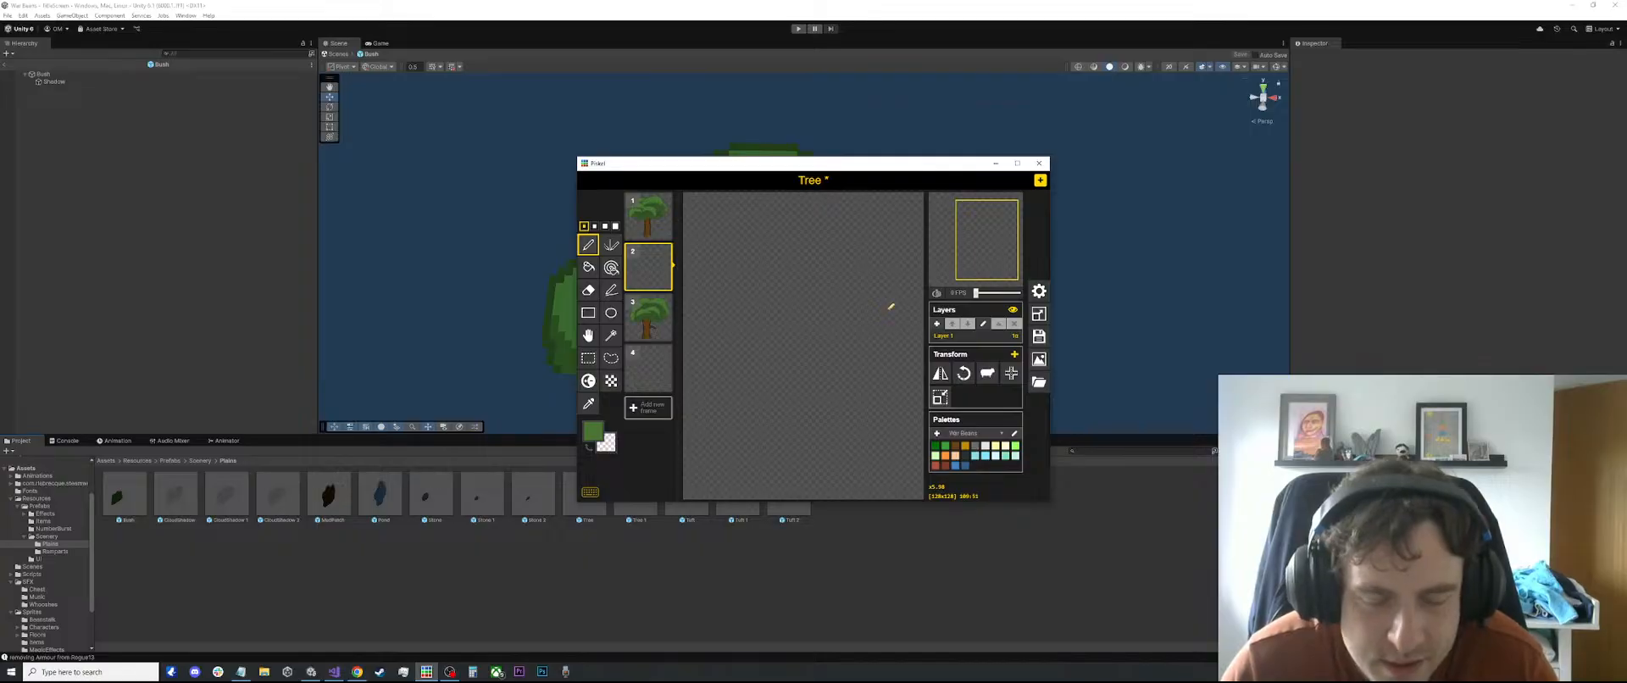
{"action": "key", "text": "ctrl+z"}
{"action": "key", "text": "b"}
{"action": "scroll", "coordinate": [839, 310], "scroll_direction": "down", "scroll_amount": 5}
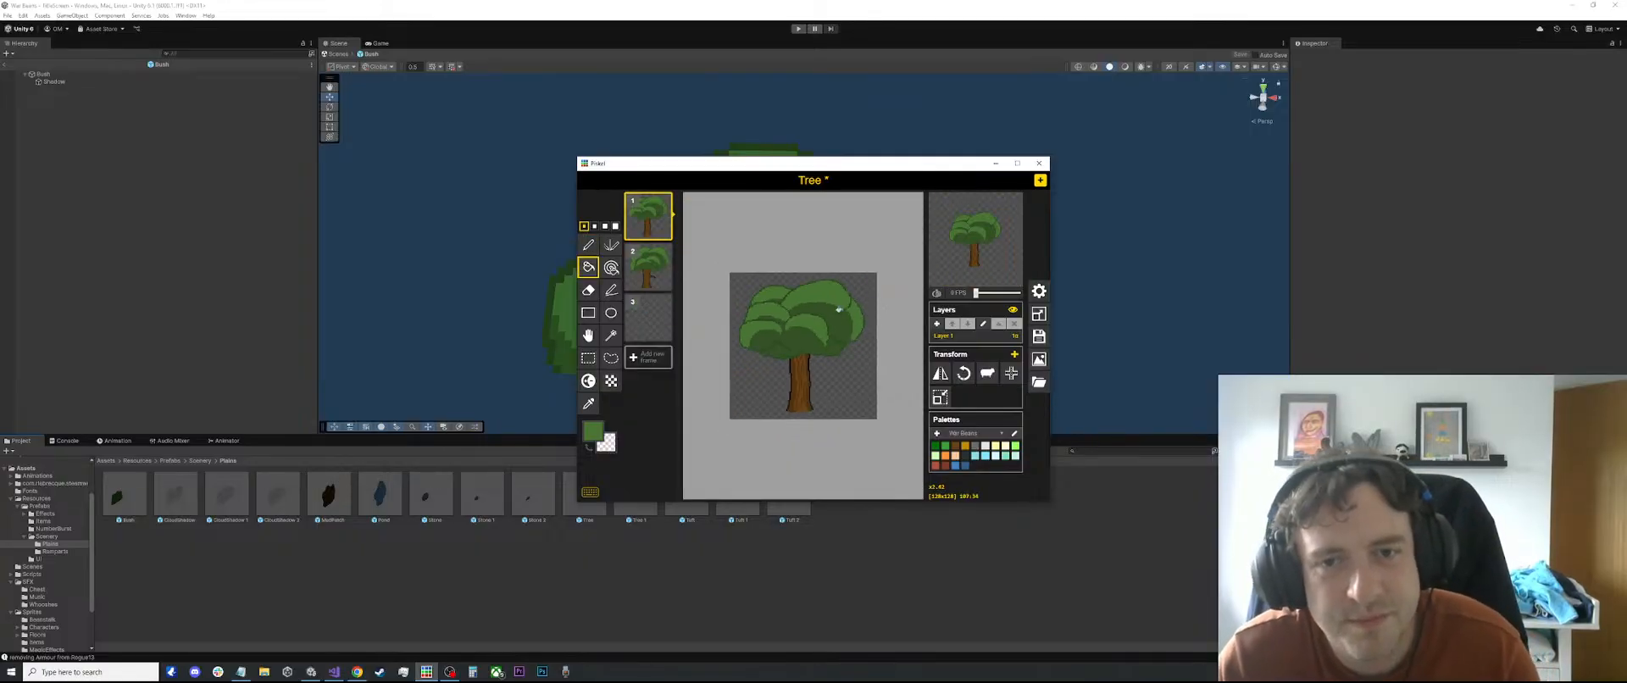
Sample the dark green outline colour on the second frame and touch up the line between its central foliage highlights
{"action": "left_click", "coordinate": [648, 258]}
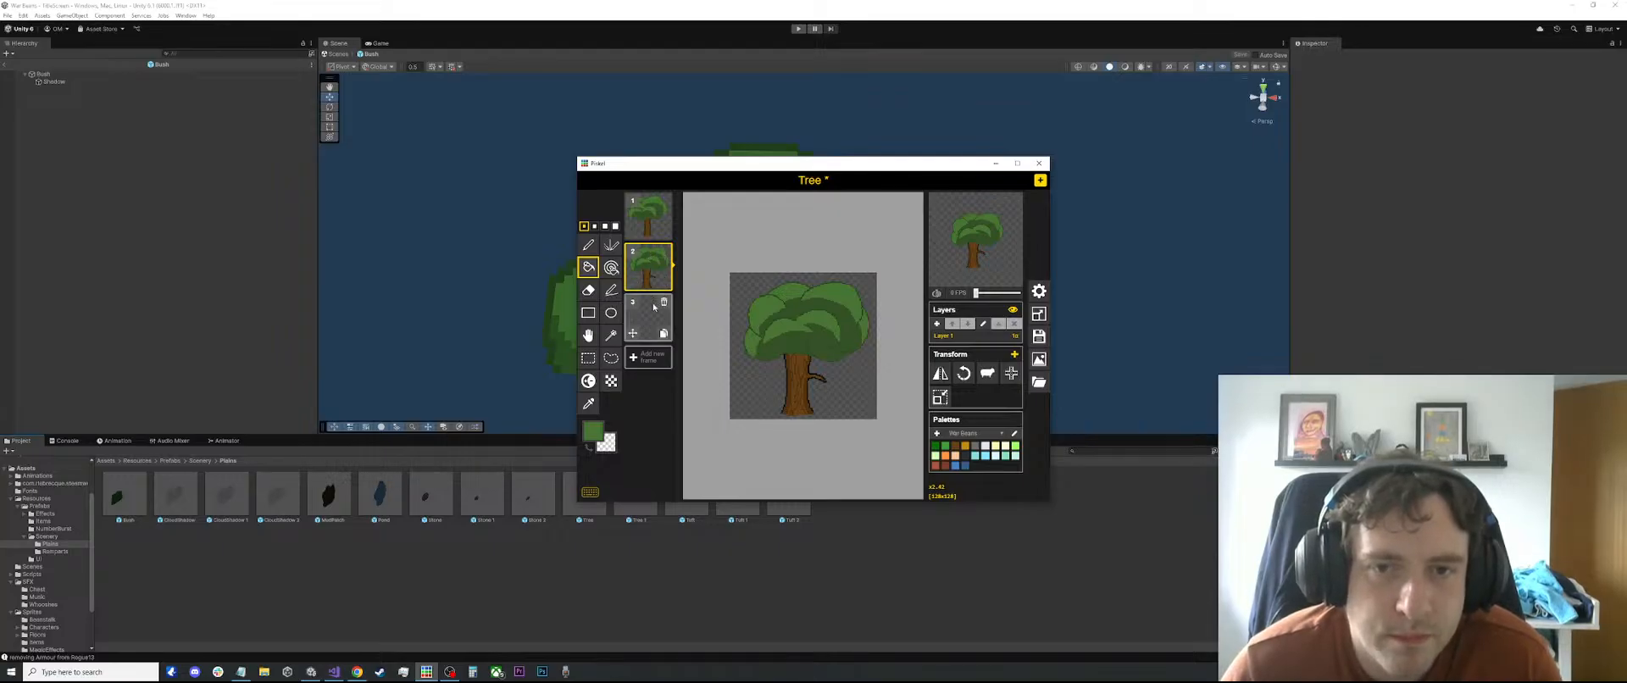
{"action": "scroll", "coordinate": [814, 286], "scroll_direction": "up", "scroll_amount": 7}
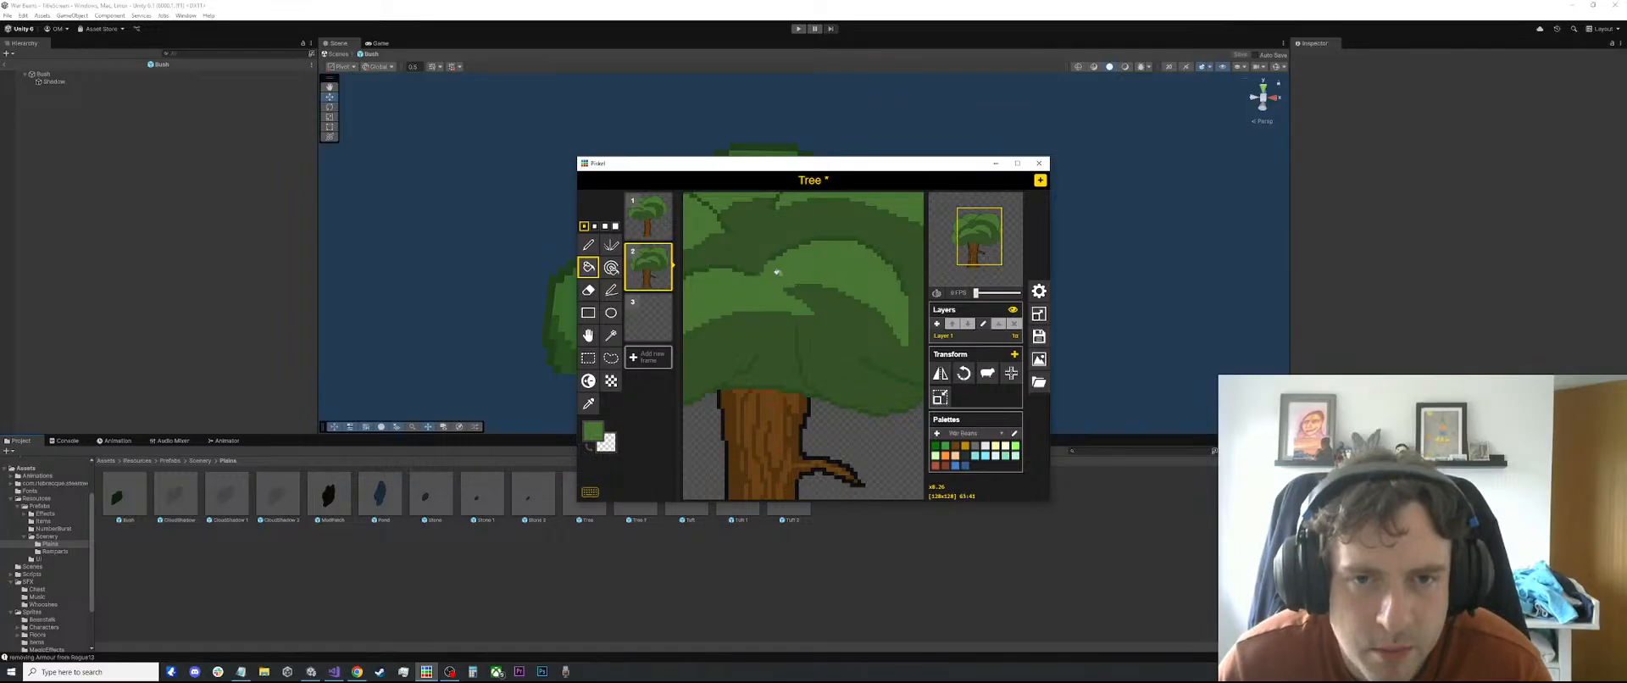
{"action": "key", "text": "p"}
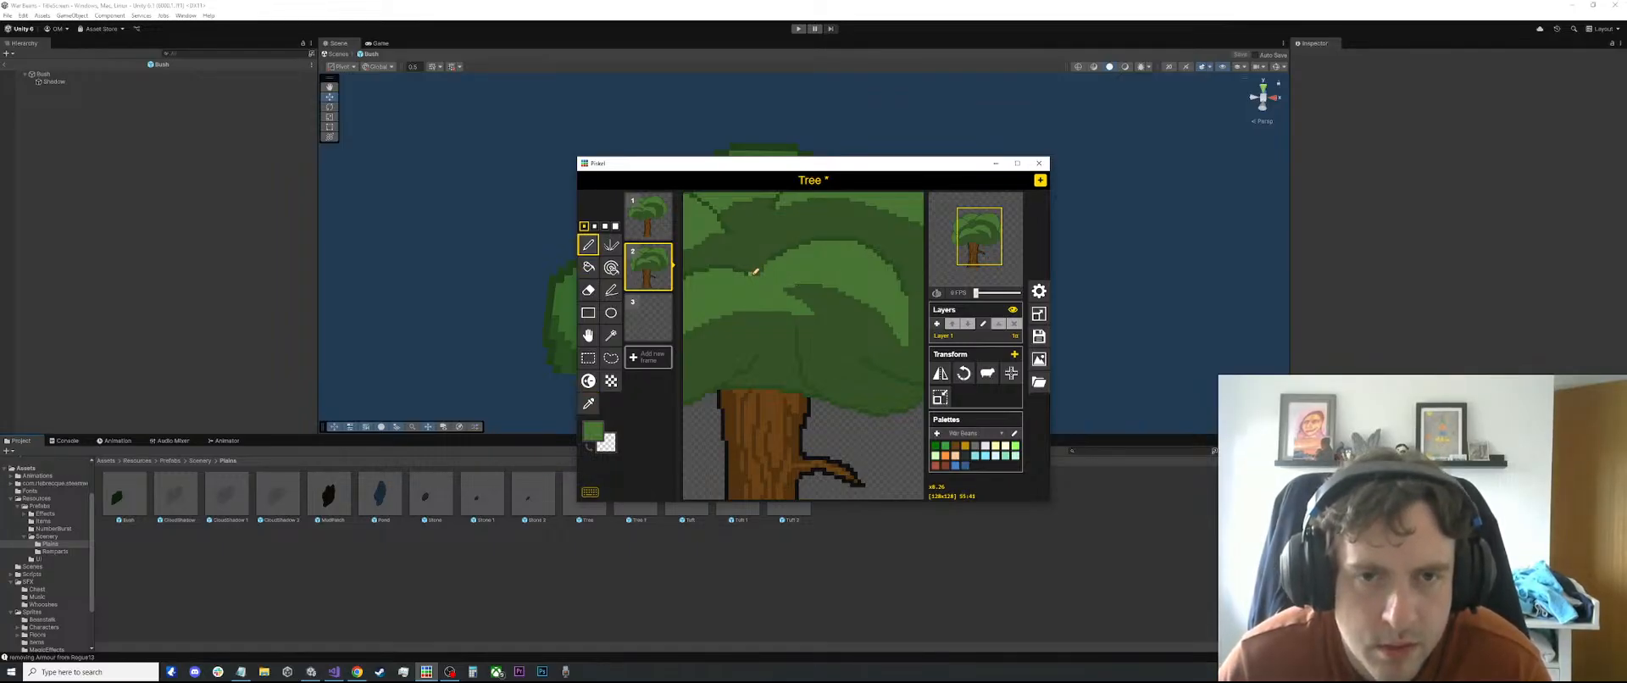
{"action": "key", "text": "o"}
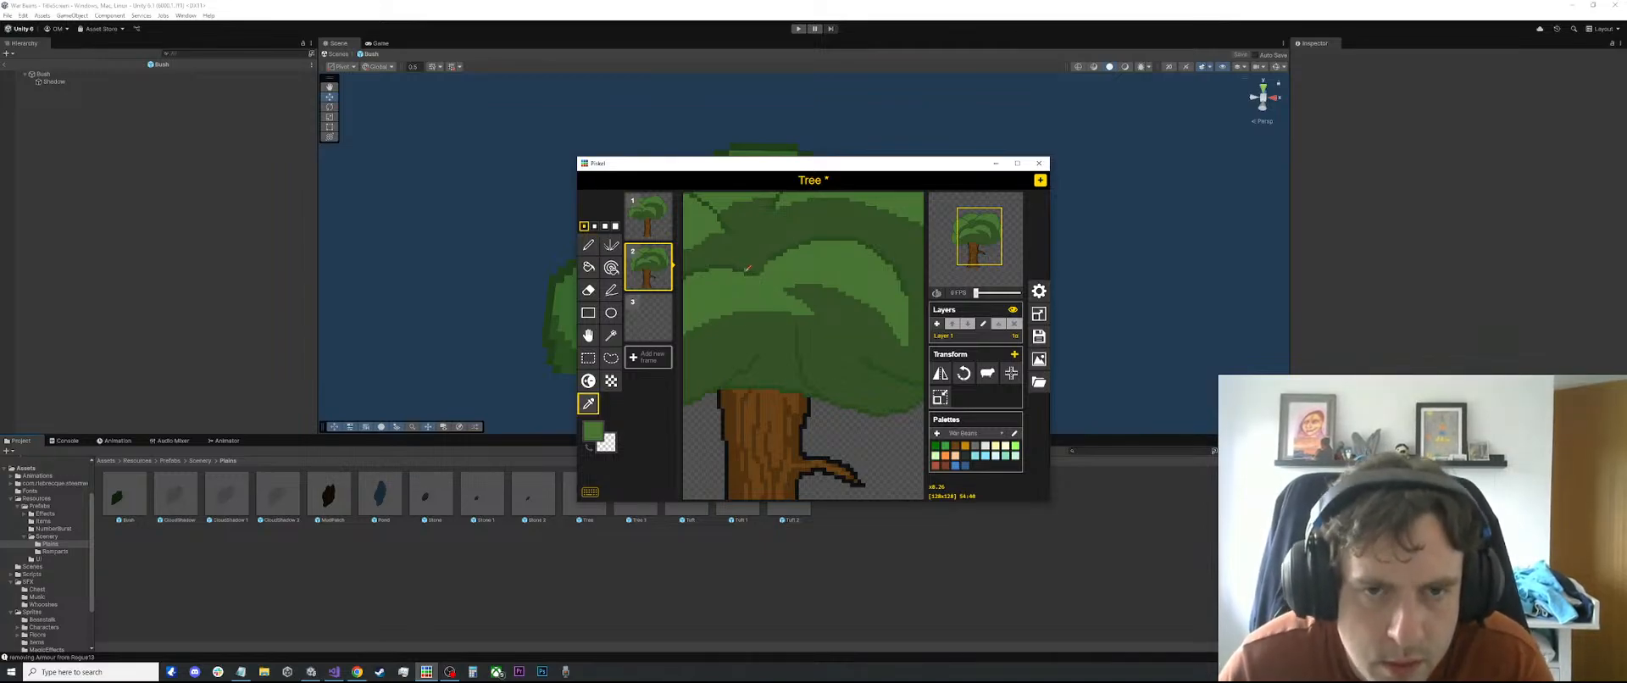
{"action": "left_click", "coordinate": [753, 269]}
{"action": "key", "text": "p"}
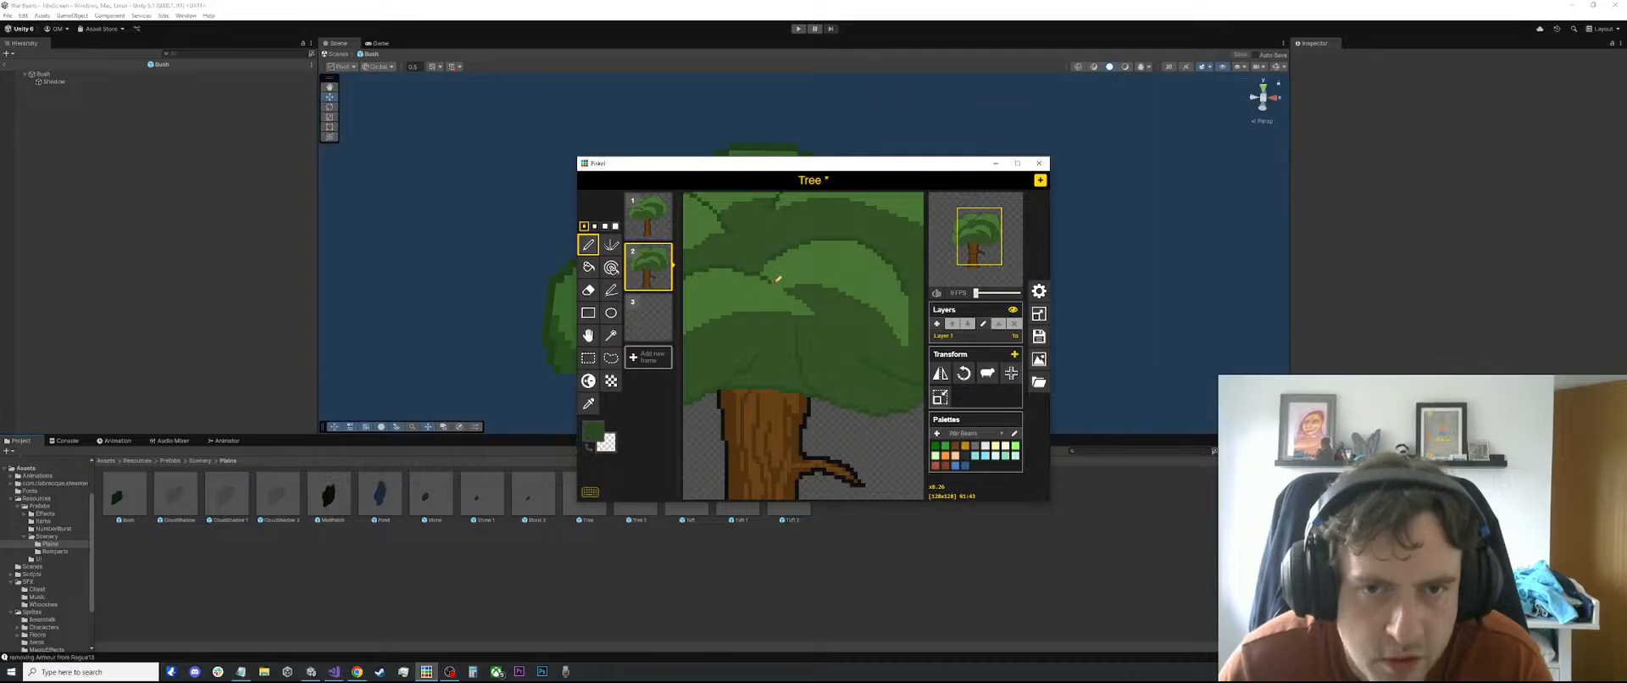
{"action": "scroll", "coordinate": [768, 275], "scroll_direction": "down", "scroll_amount": 3}
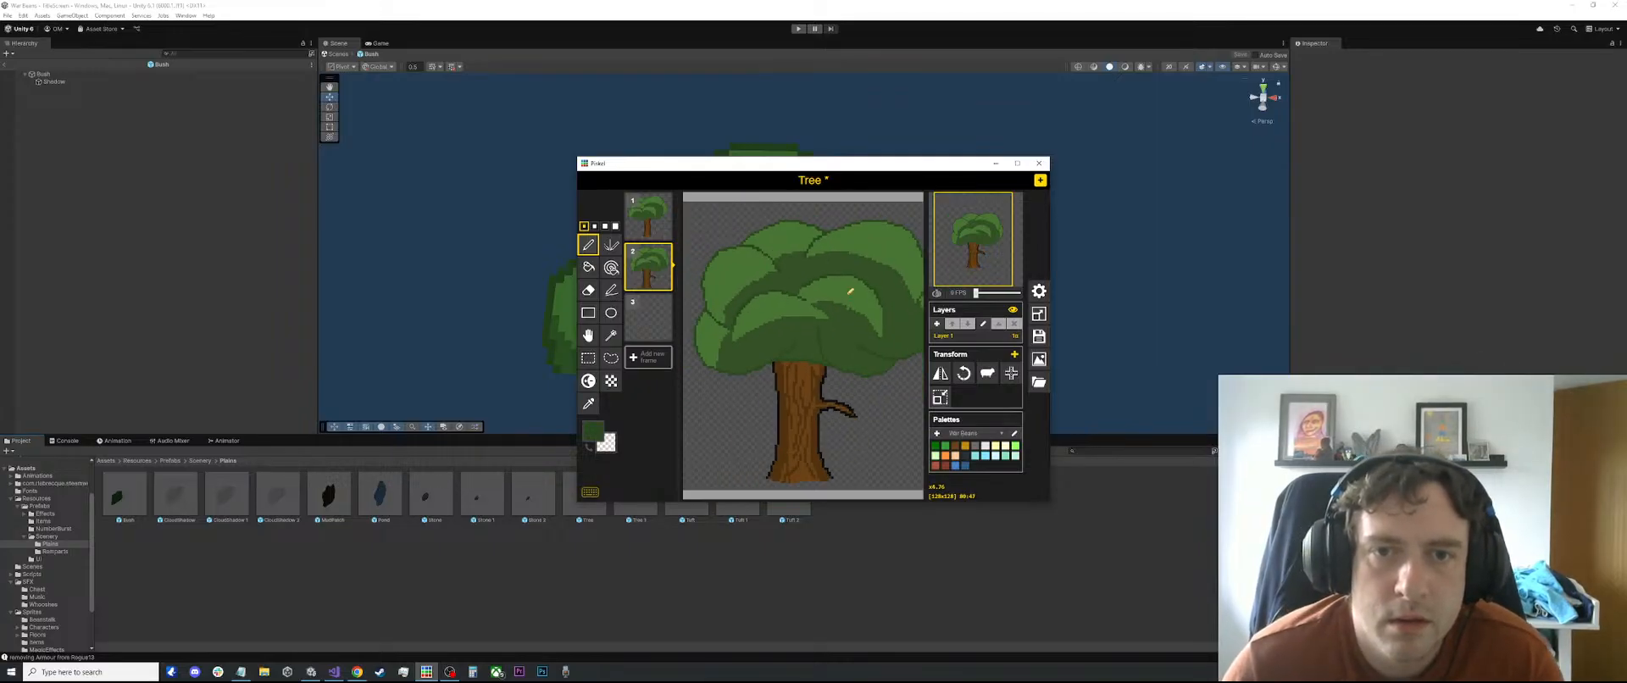
{"action": "scroll", "coordinate": [849, 291], "scroll_direction": "up", "scroll_amount": 1}
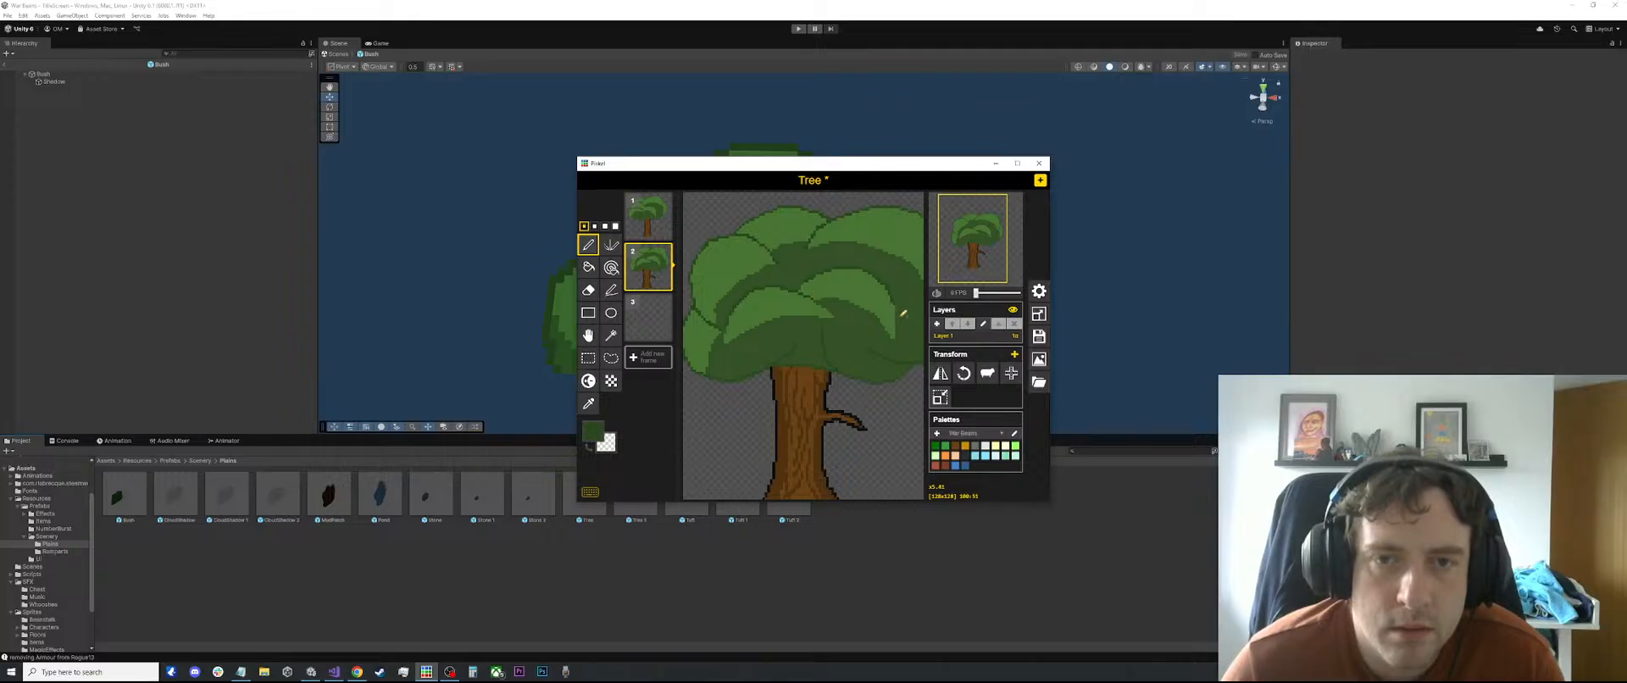
{"action": "scroll", "coordinate": [903, 314], "scroll_direction": "down", "scroll_amount": 3}
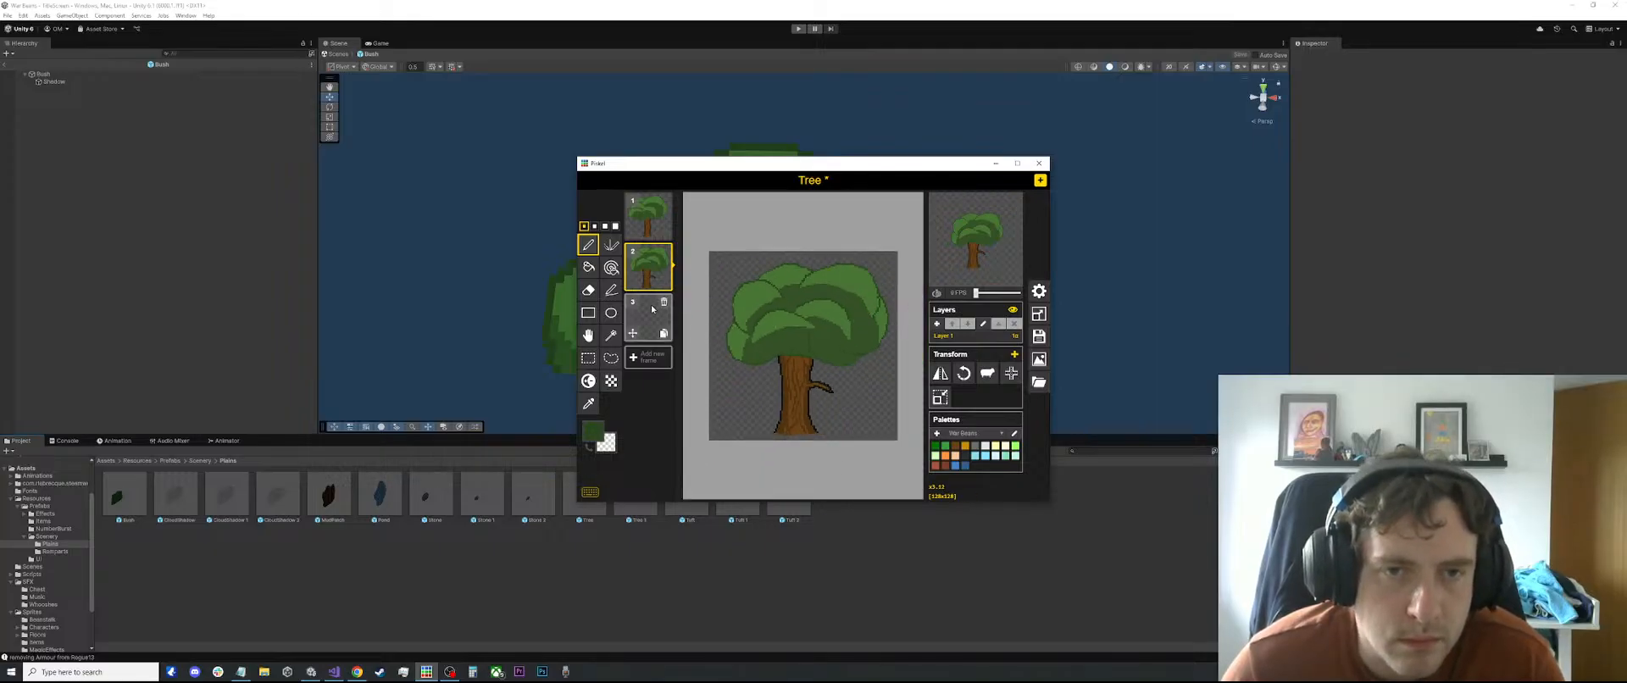
Sample the black trunk outline colour from the second frame and select the empty third frame for drawing with the Pen tool
{"action": "left_click", "coordinate": [647, 319]}
{"action": "left_click", "coordinate": [588, 403]}
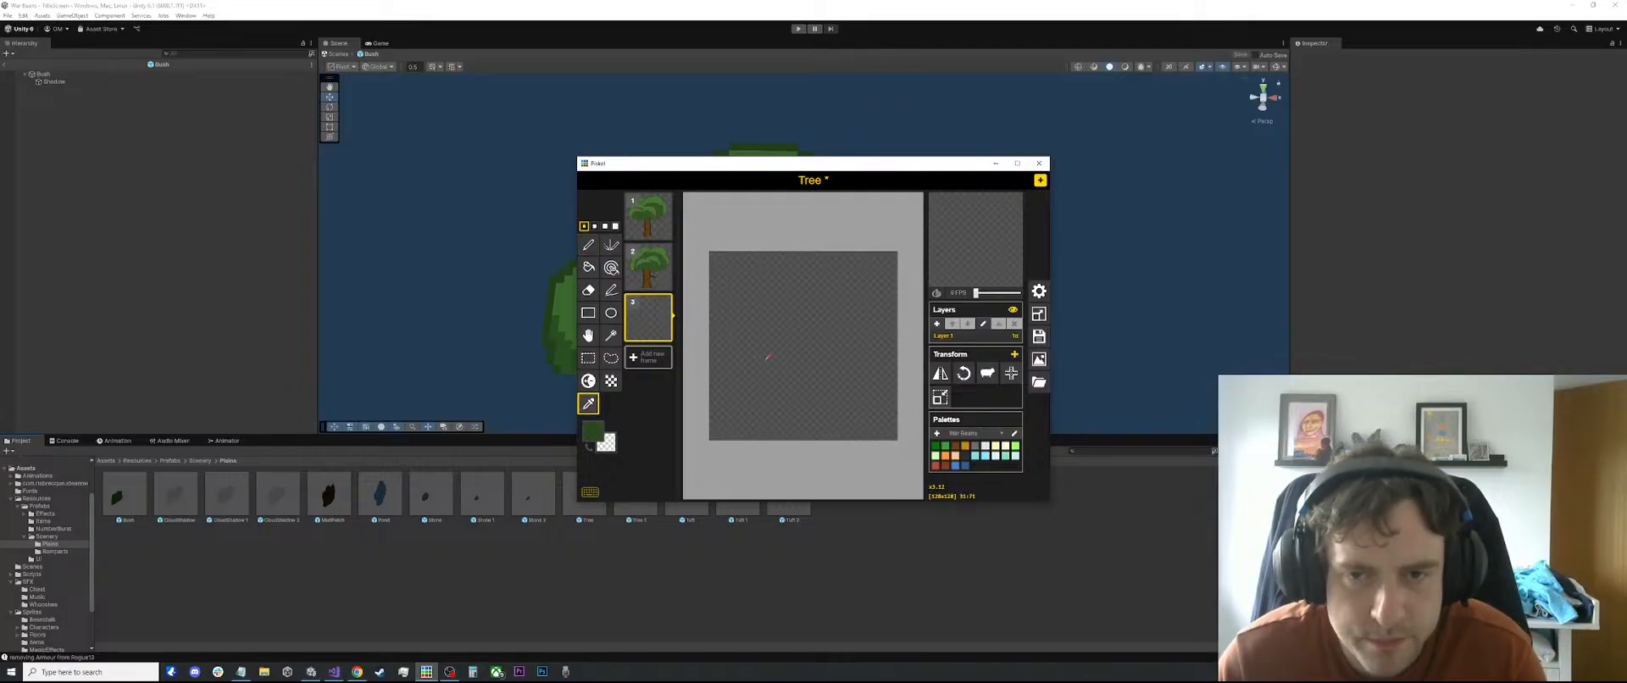
{"action": "left_click", "coordinate": [666, 261]}
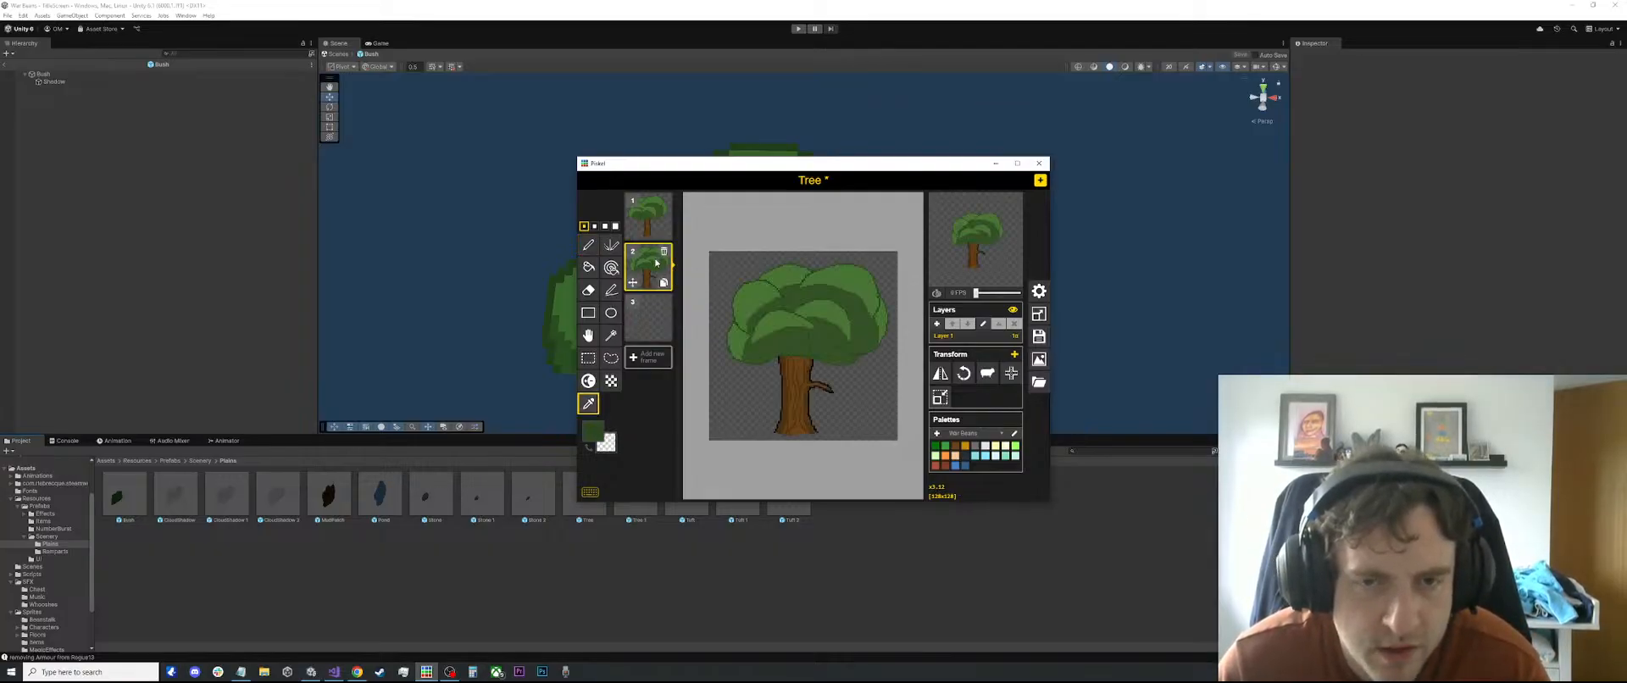
{"action": "scroll", "coordinate": [838, 373], "scroll_direction": "up", "scroll_amount": 5}
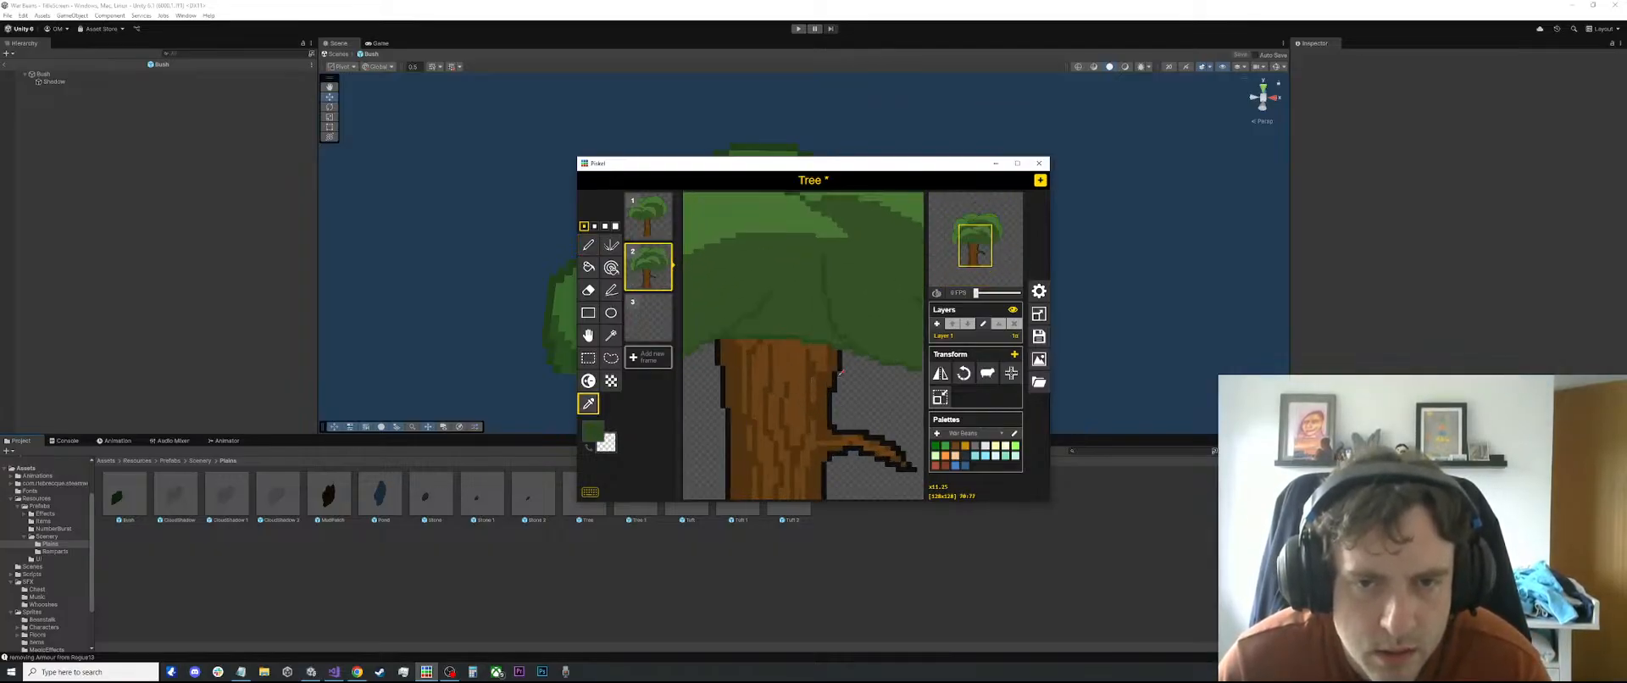
{"action": "left_click", "coordinate": [838, 373]}
{"action": "left_click", "coordinate": [652, 327]}
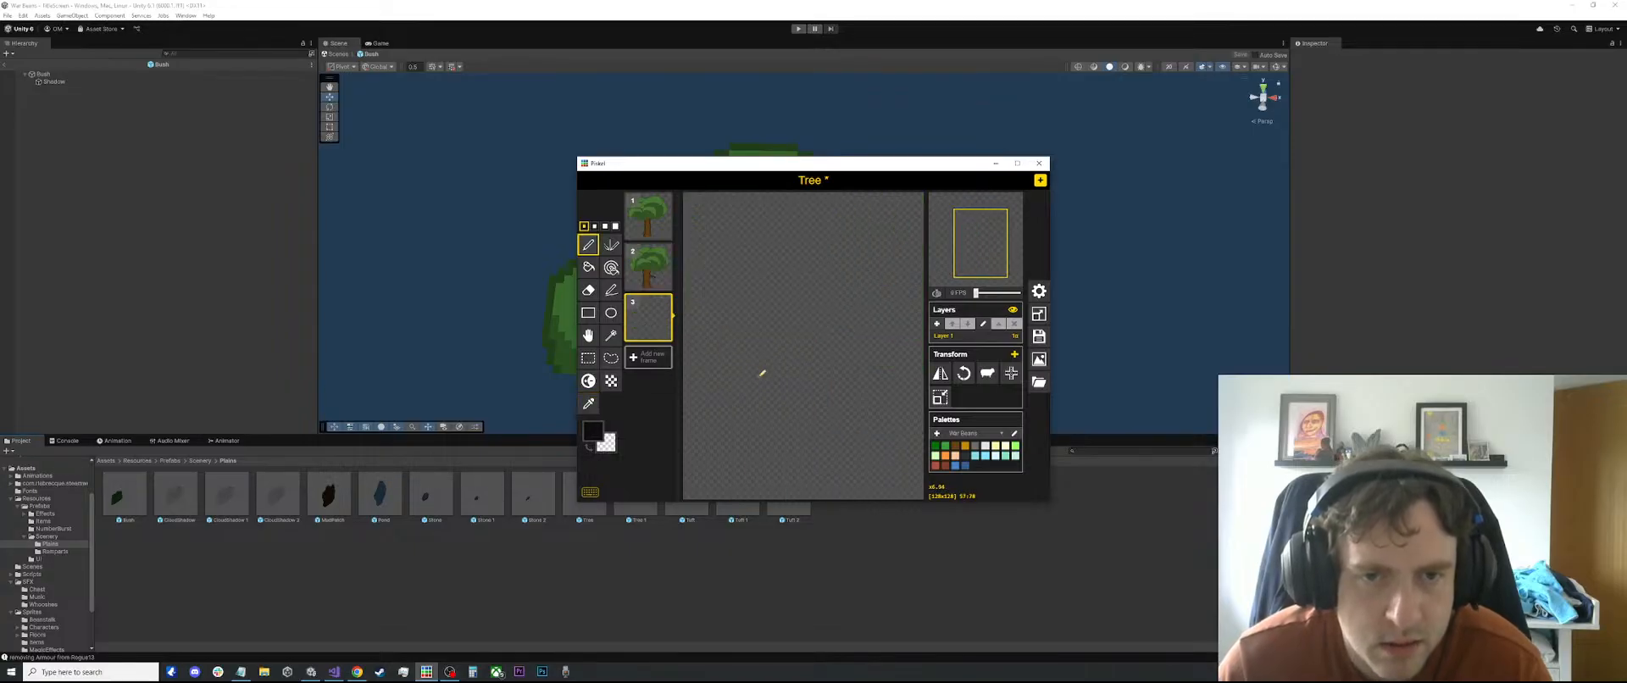
Draw the black outlines of both sides of the trunk in the third frame, each with a pointed branch
{"action": "scroll", "coordinate": [763, 371], "scroll_direction": "down", "scroll_amount": 5}
{"action": "key", "text": "p"}
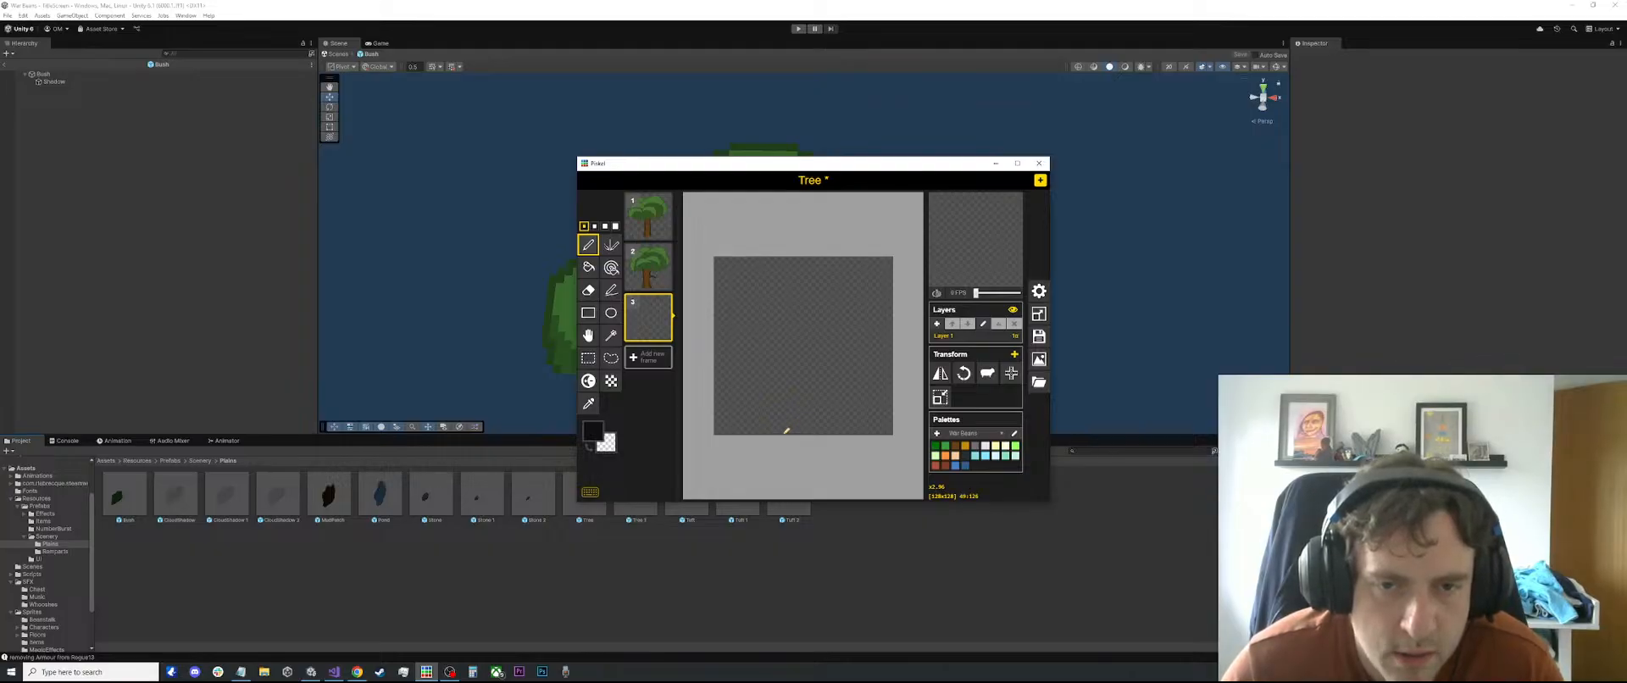
{"action": "mouse_move", "coordinate": [786, 431]}
{"action": "left_mouse_down"}
{"action": "mouse_move", "coordinate": [783, 375]}
{"action": "mouse_move", "coordinate": [756, 383]}
{"action": "mouse_move", "coordinate": [791, 363]}
{"action": "left_mouse_up"}
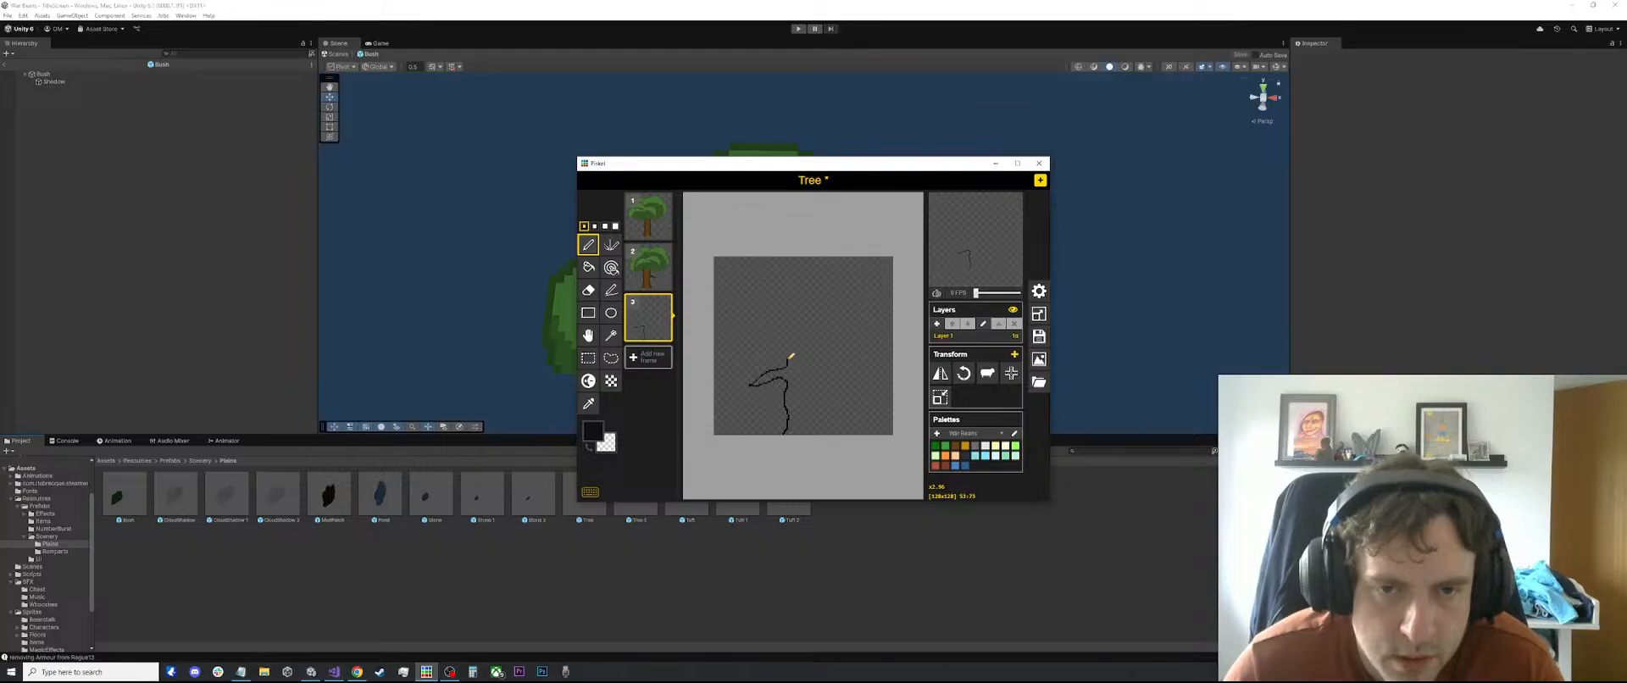
{"action": "mouse_move", "coordinate": [820, 431]}
{"action": "left_mouse_down"}
{"action": "mouse_move", "coordinate": [839, 386]}
{"action": "mouse_move", "coordinate": [817, 357]}
{"action": "mouse_move", "coordinate": [826, 373]}
{"action": "mouse_move", "coordinate": [799, 388]}
{"action": "left_mouse_up"}
{"action": "key", "text": "s"}
{"action": "key", "text": "Delete"}
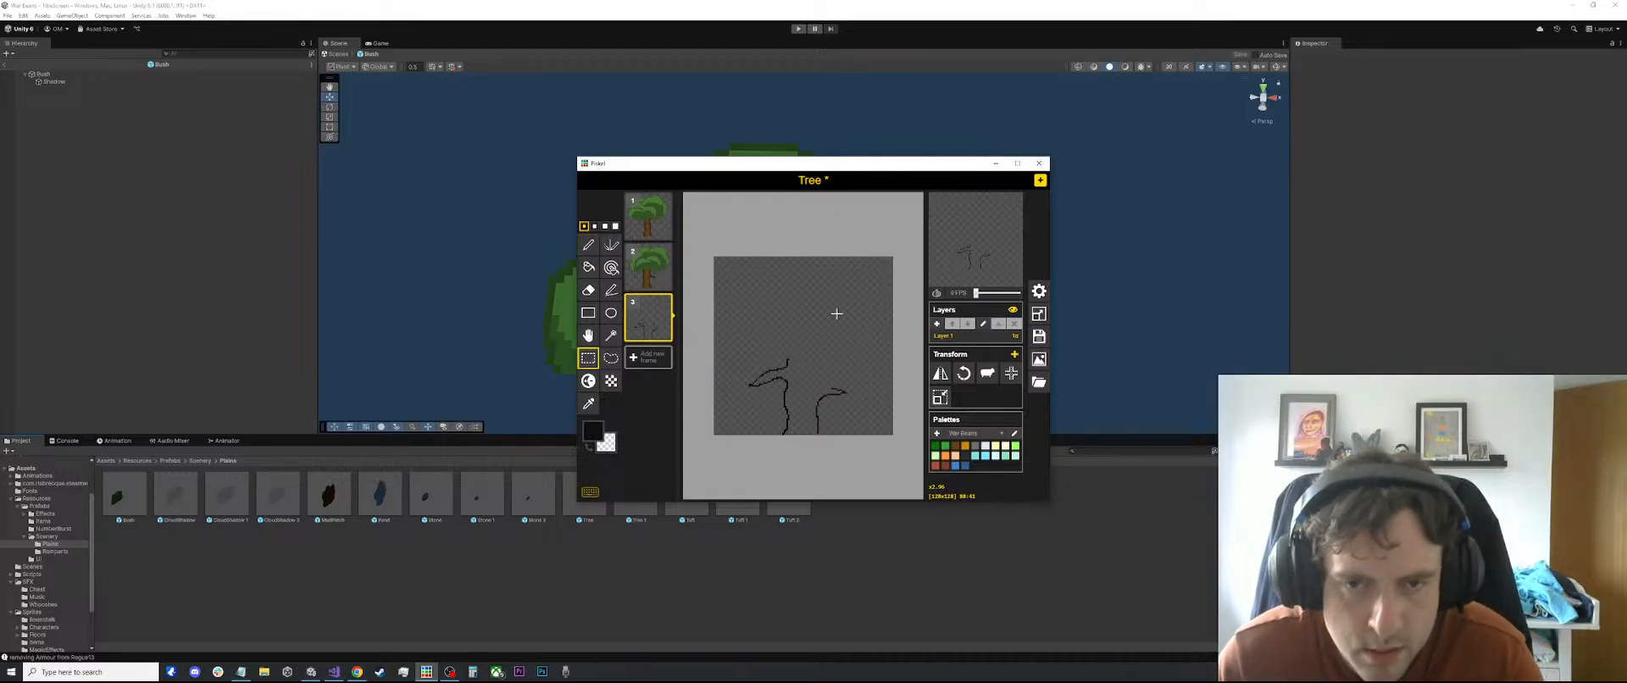
Extend the black trunk outlines upward above both branches, flaring the left line outward at the top
{"action": "key", "text": "p"}
{"action": "scroll", "coordinate": [831, 314], "scroll_direction": "up", "scroll_amount": 2}
{"action": "scroll", "coordinate": [841, 396], "scroll_direction": "up", "scroll_amount": 1}
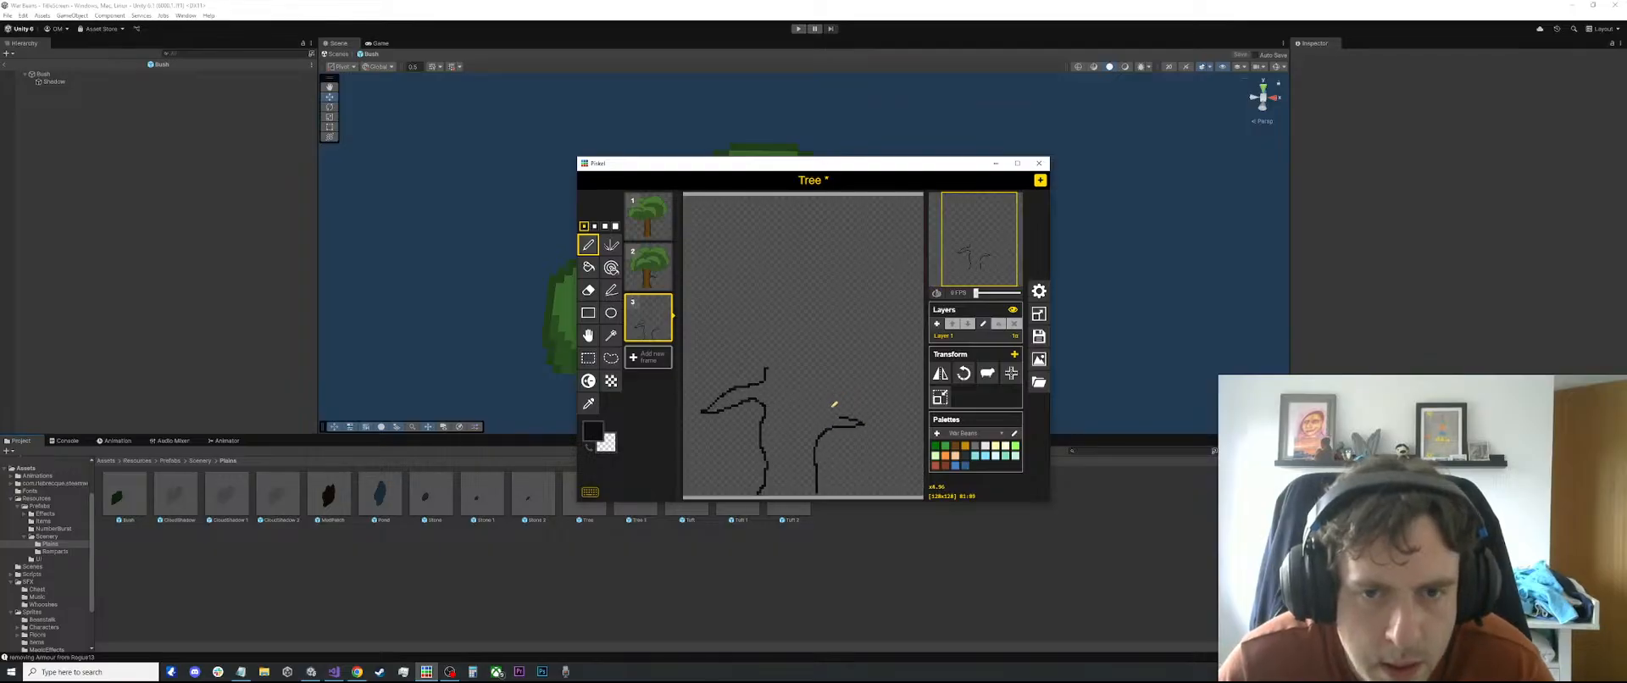
{"action": "mouse_move", "coordinate": [841, 414]}
{"action": "left_mouse_down"}
{"action": "mouse_move", "coordinate": [816, 360]}
{"action": "mouse_move", "coordinate": [817, 394]}
{"action": "left_mouse_up"}
{"action": "key", "text": "e"}
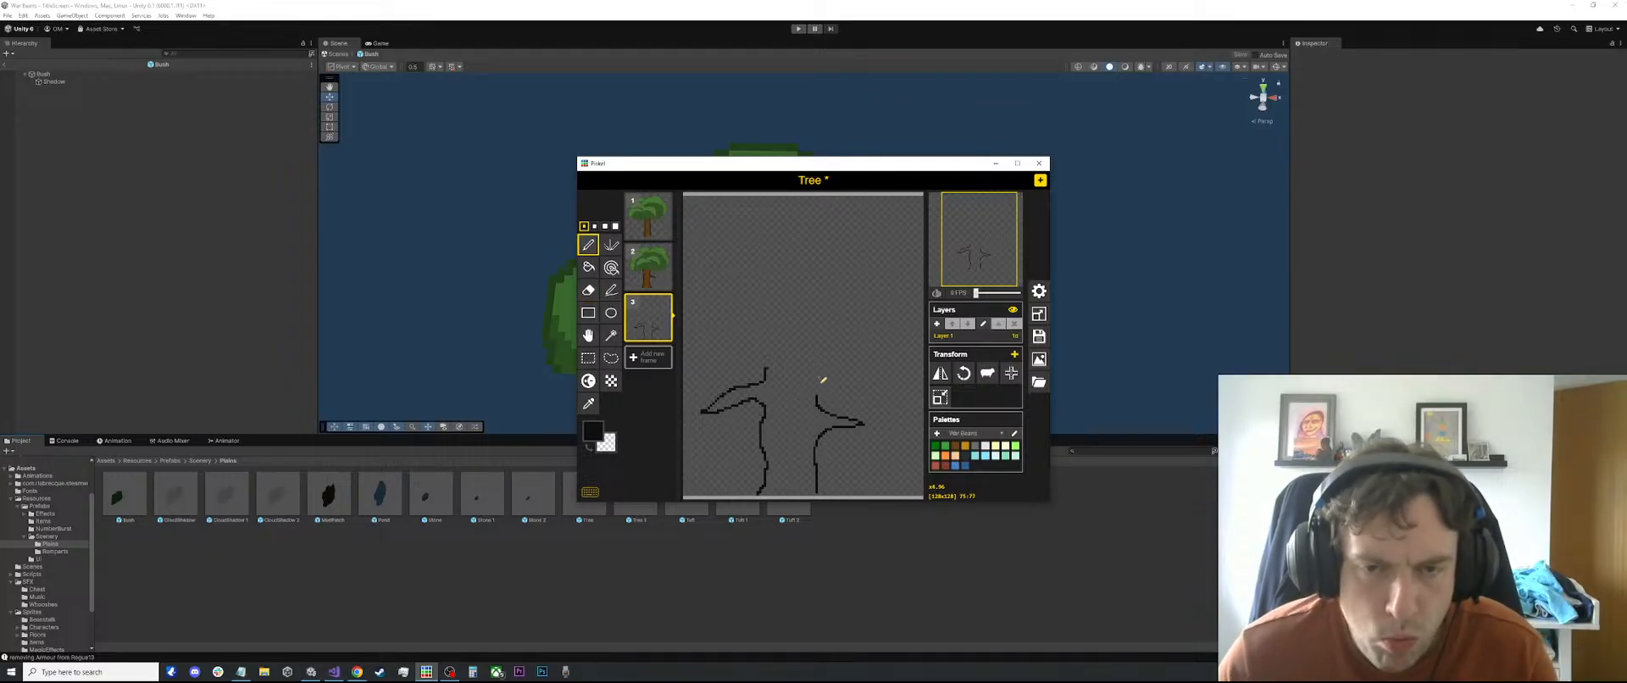
{"action": "key", "text": "p"}
{"action": "mouse_move", "coordinate": [818, 391]}
{"action": "left_mouse_down"}
{"action": "mouse_move", "coordinate": [820, 356]}
{"action": "mouse_move", "coordinate": [766, 360]}
{"action": "left_mouse_up"}
Erase the lower ends of the third frame's trunk outline and compare its base height with the finished tree frames
{"action": "key", "text": "e"}
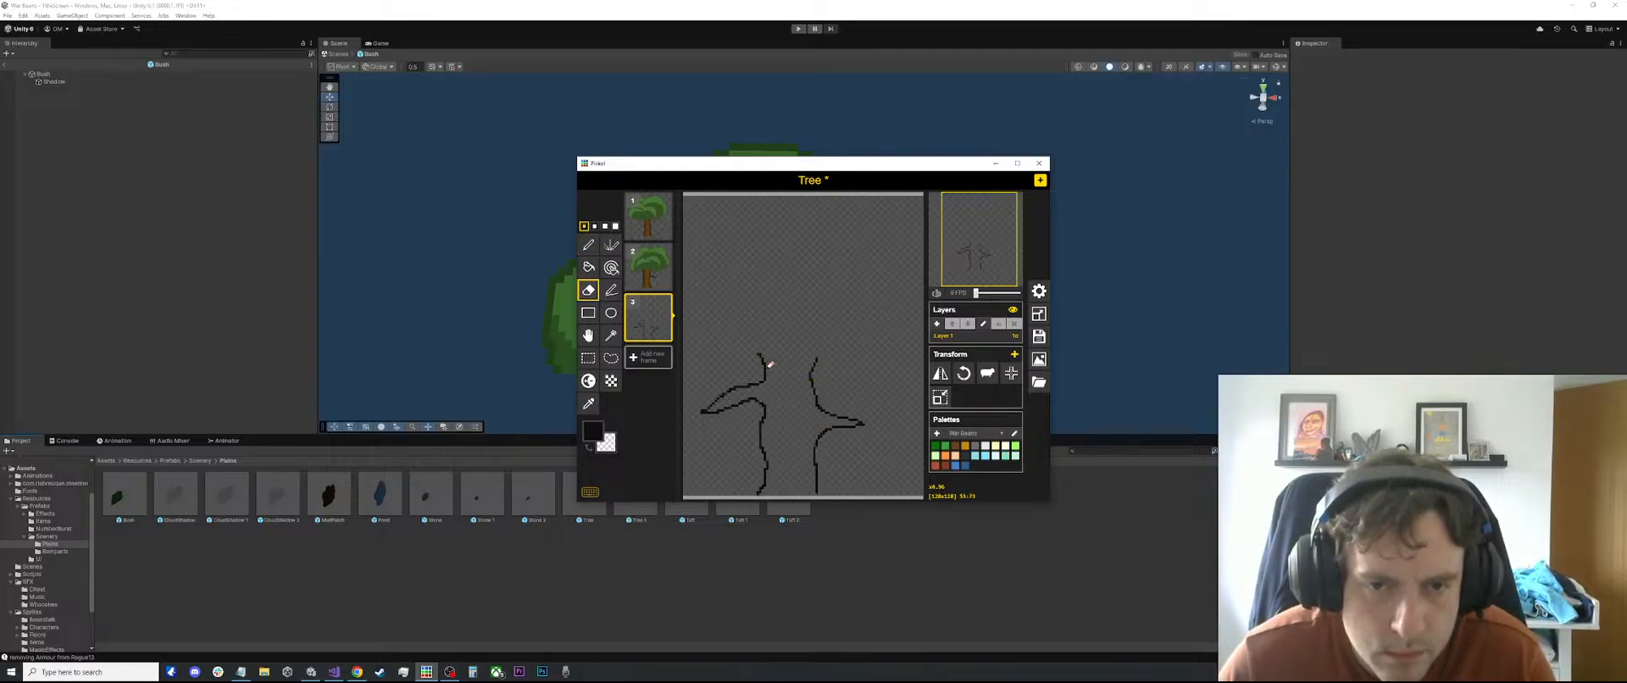
{"action": "scroll", "coordinate": [770, 364], "scroll_direction": "down", "scroll_amount": 2}
{"action": "scroll", "coordinate": [770, 411], "scroll_direction": "down", "scroll_amount": 1}
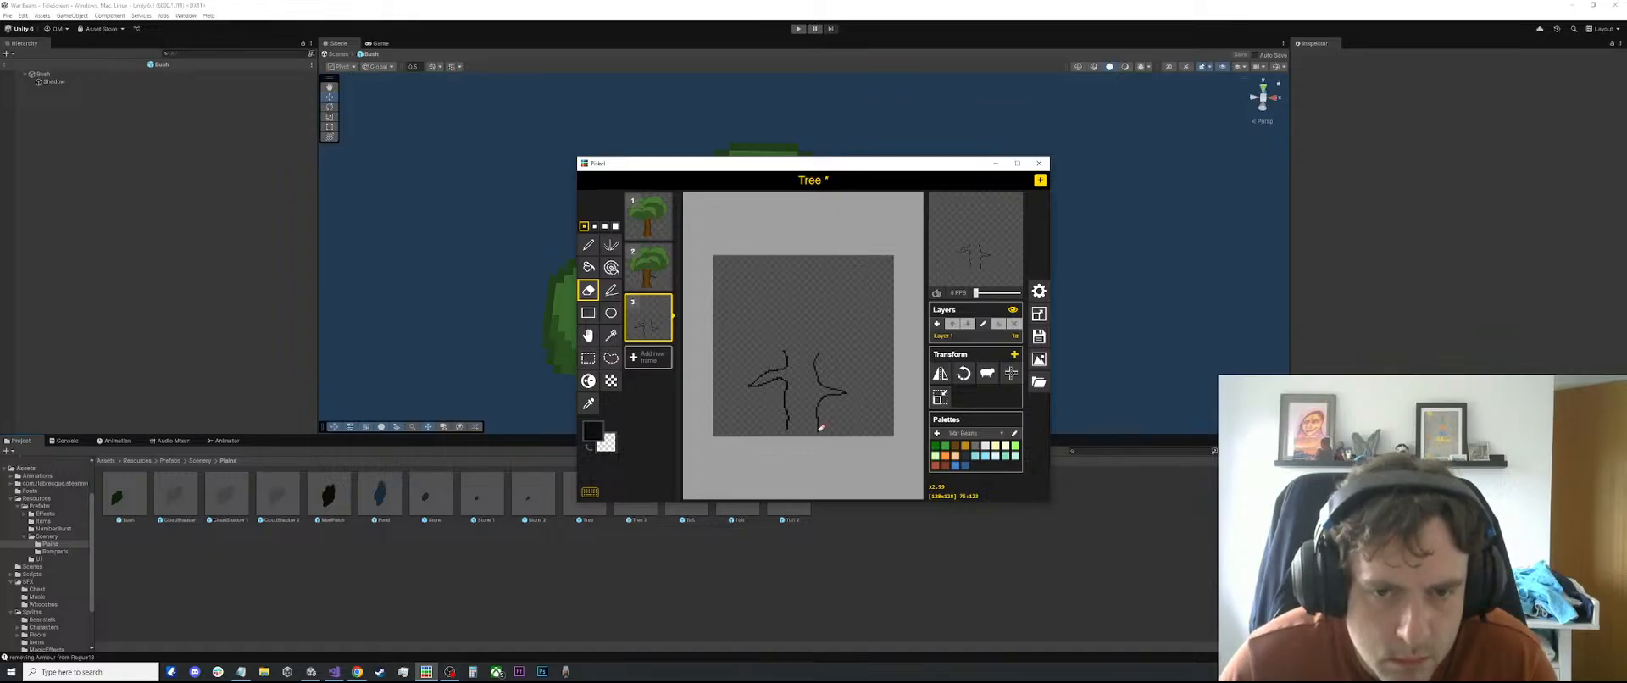
{"action": "scroll", "coordinate": [822, 428], "scroll_direction": "up", "scroll_amount": 2}
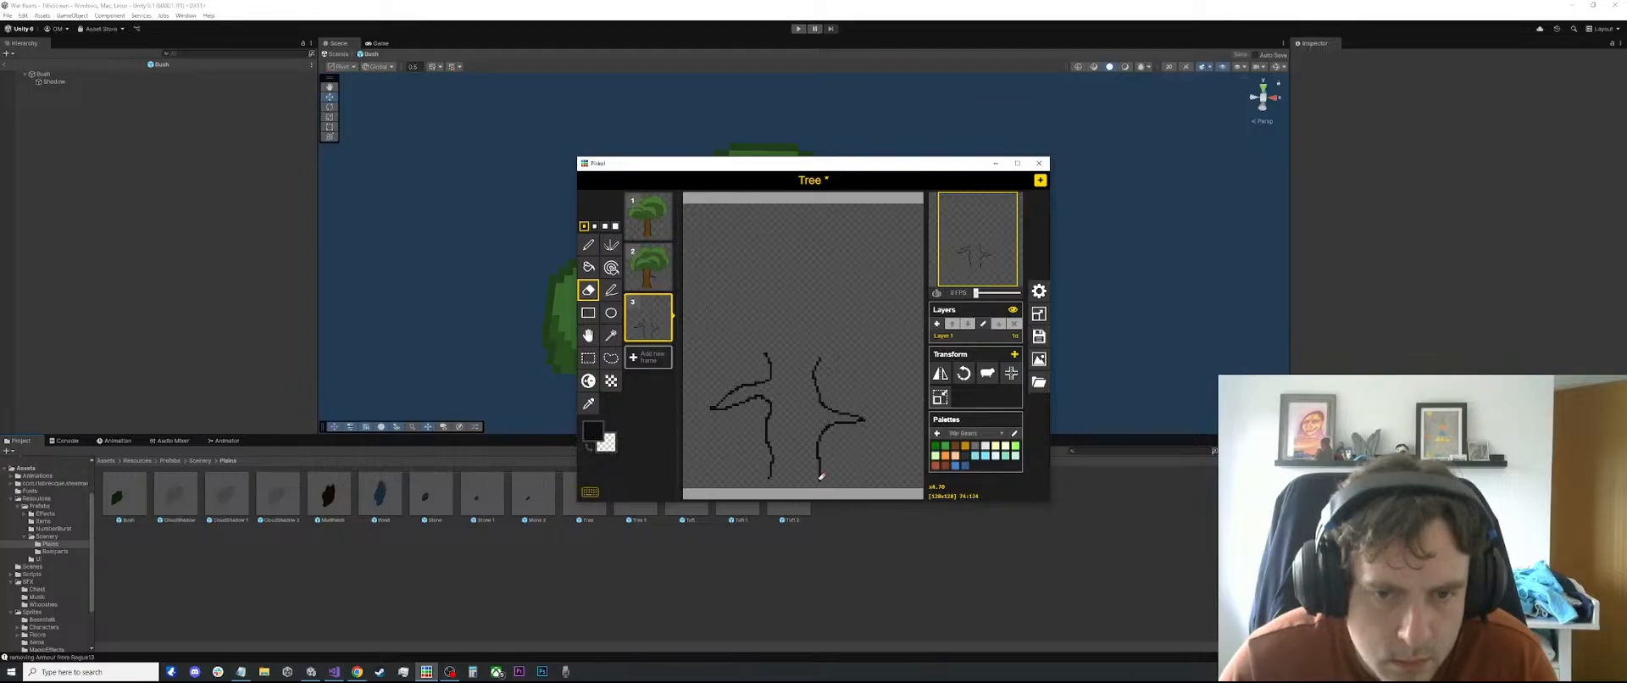
{"action": "scroll", "coordinate": [833, 473], "scroll_direction": "down", "scroll_amount": 1}
{"action": "left_click", "coordinate": [636, 222]}
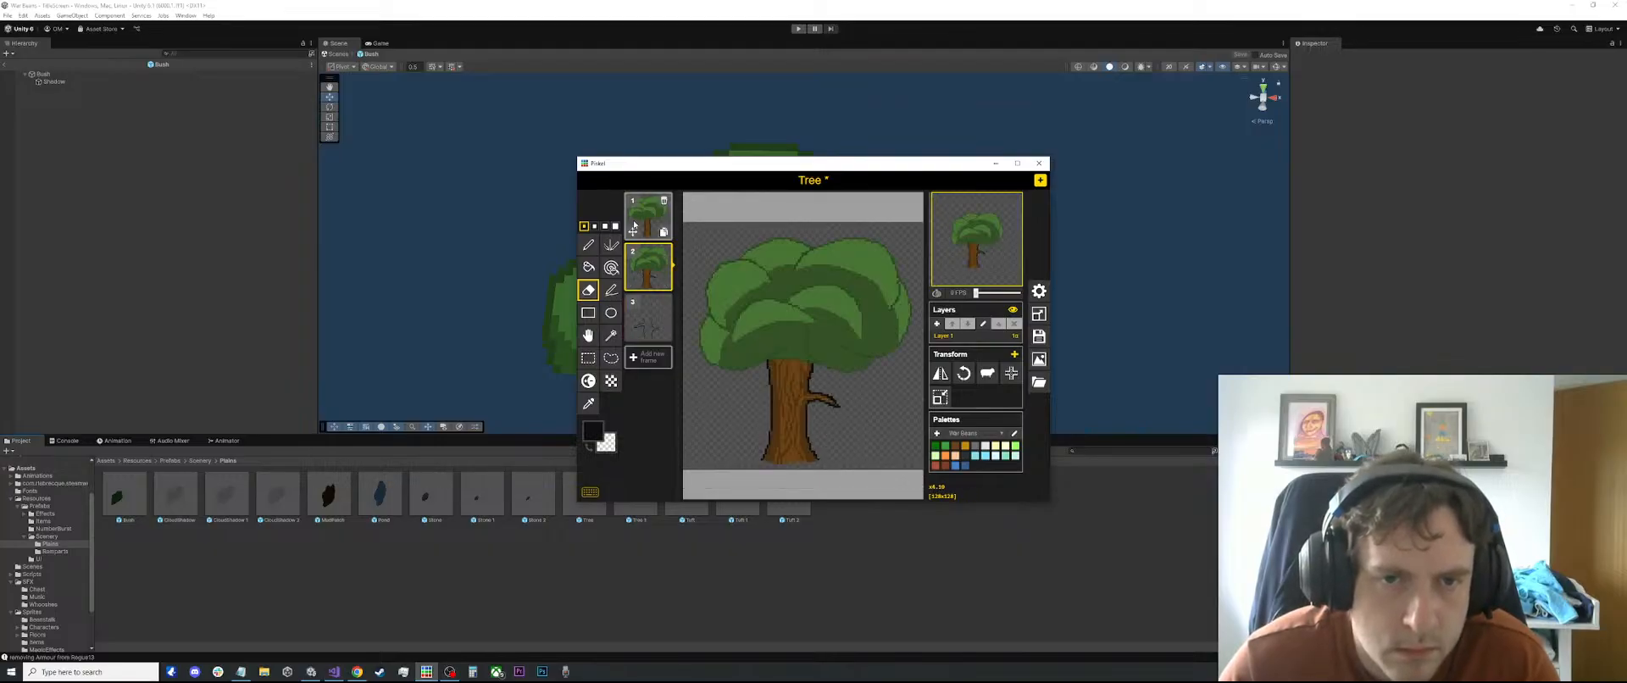
{"action": "left_click", "coordinate": [648, 267]}
{"action": "left_click", "coordinate": [648, 320]}
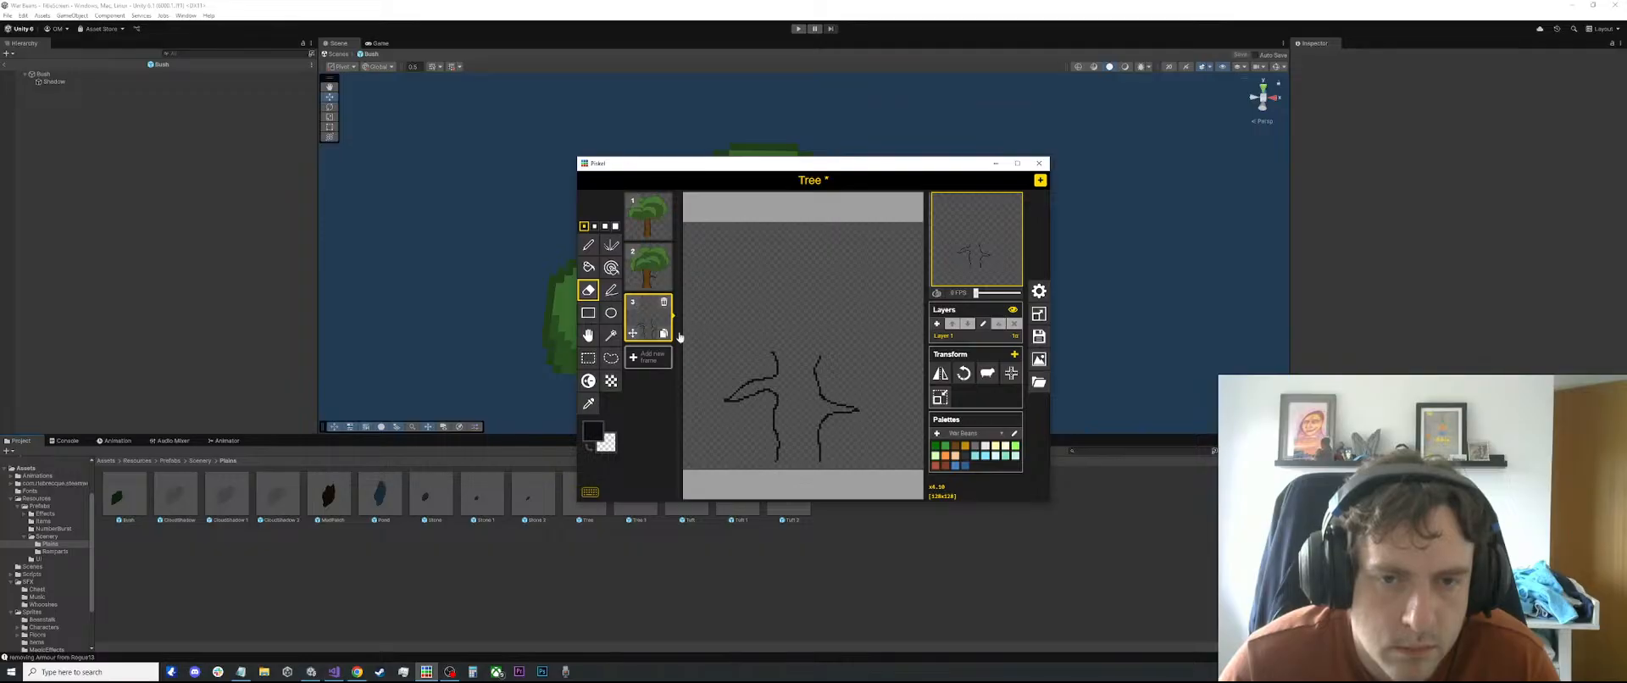
Sample the dark green outline colour from the second frame's foliage and outline a wide, lumpy crown above the third frame's trunk
{"action": "key", "text": "o"}
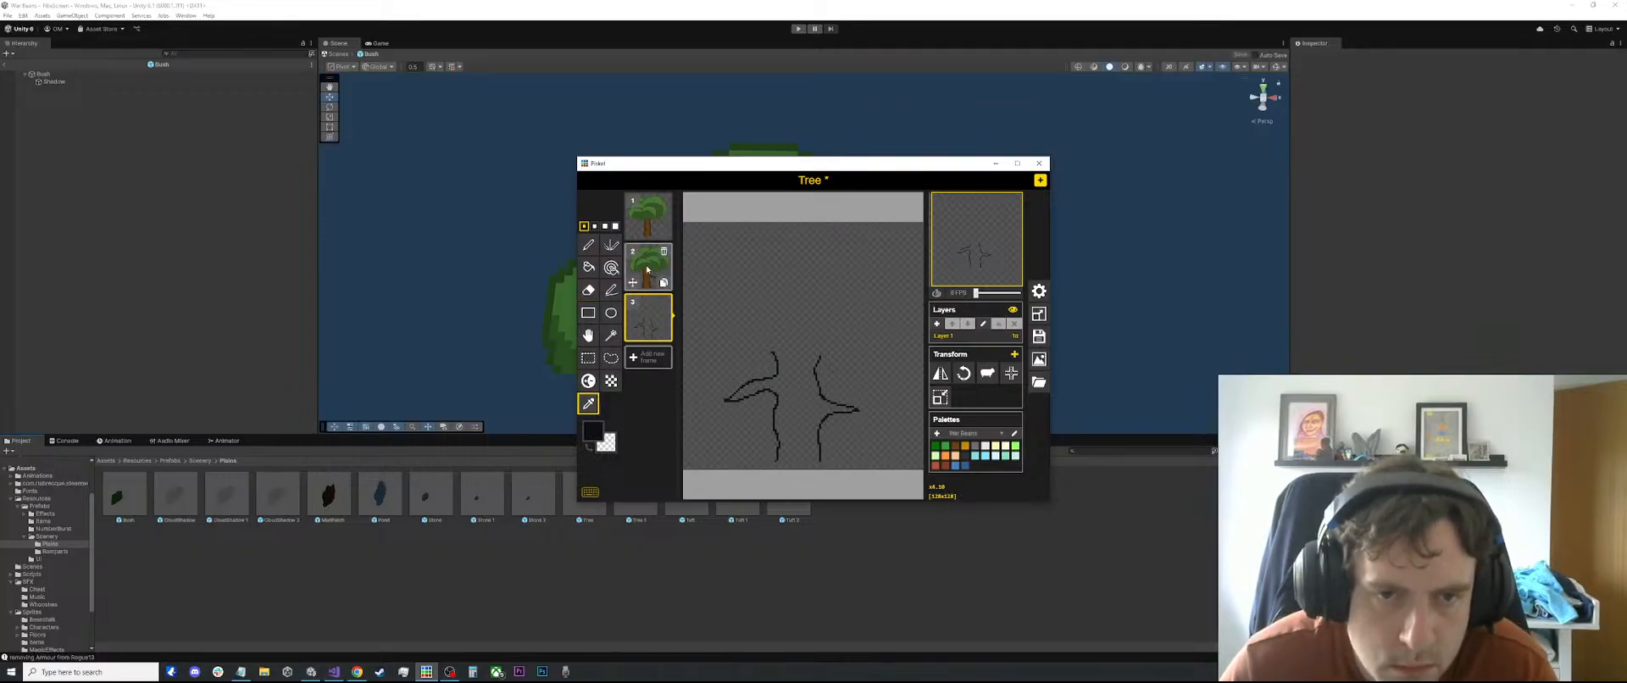
{"action": "key", "text": "p"}
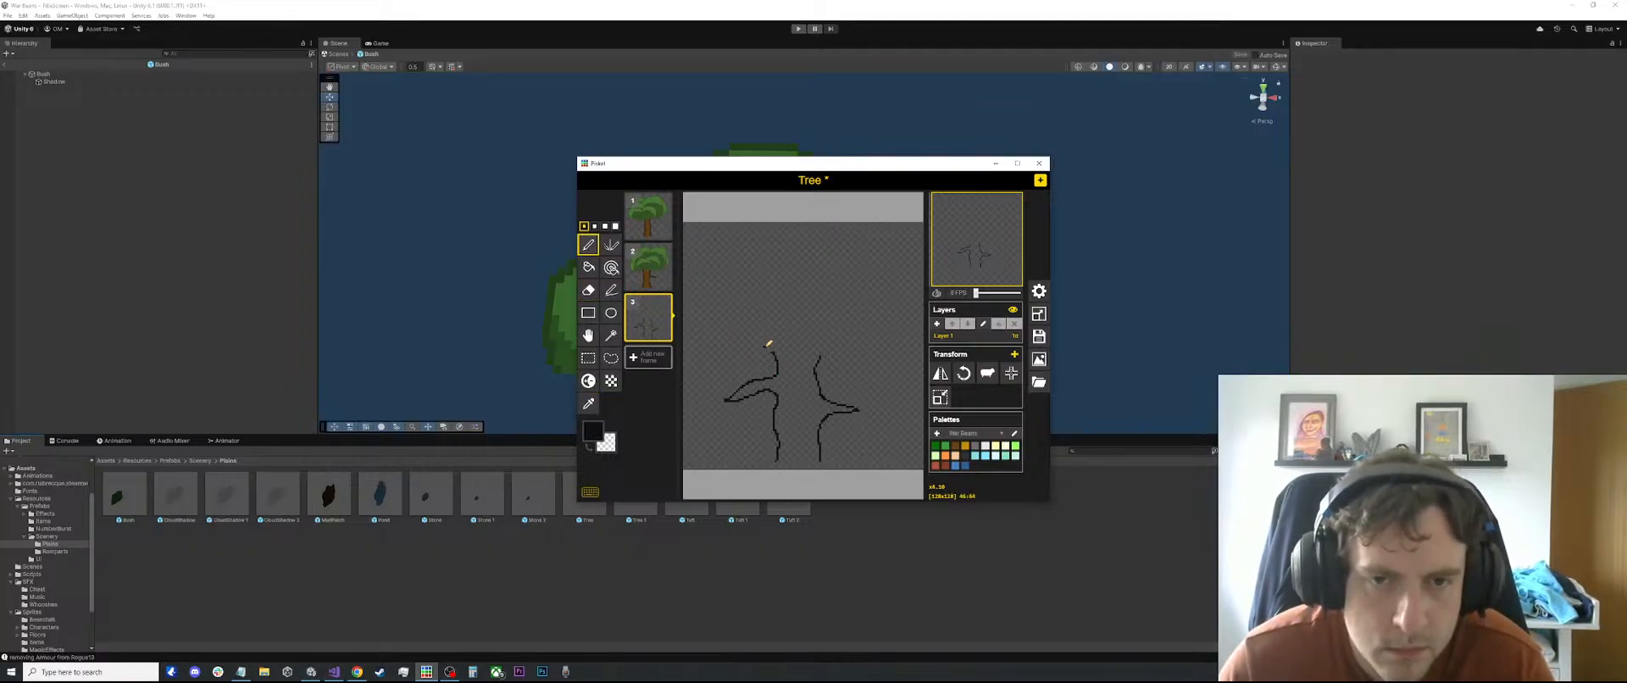
{"action": "left_click_drag", "start_coordinate": [764, 347], "coordinate": [781, 363]}
{"action": "left_click", "coordinate": [648, 267]}
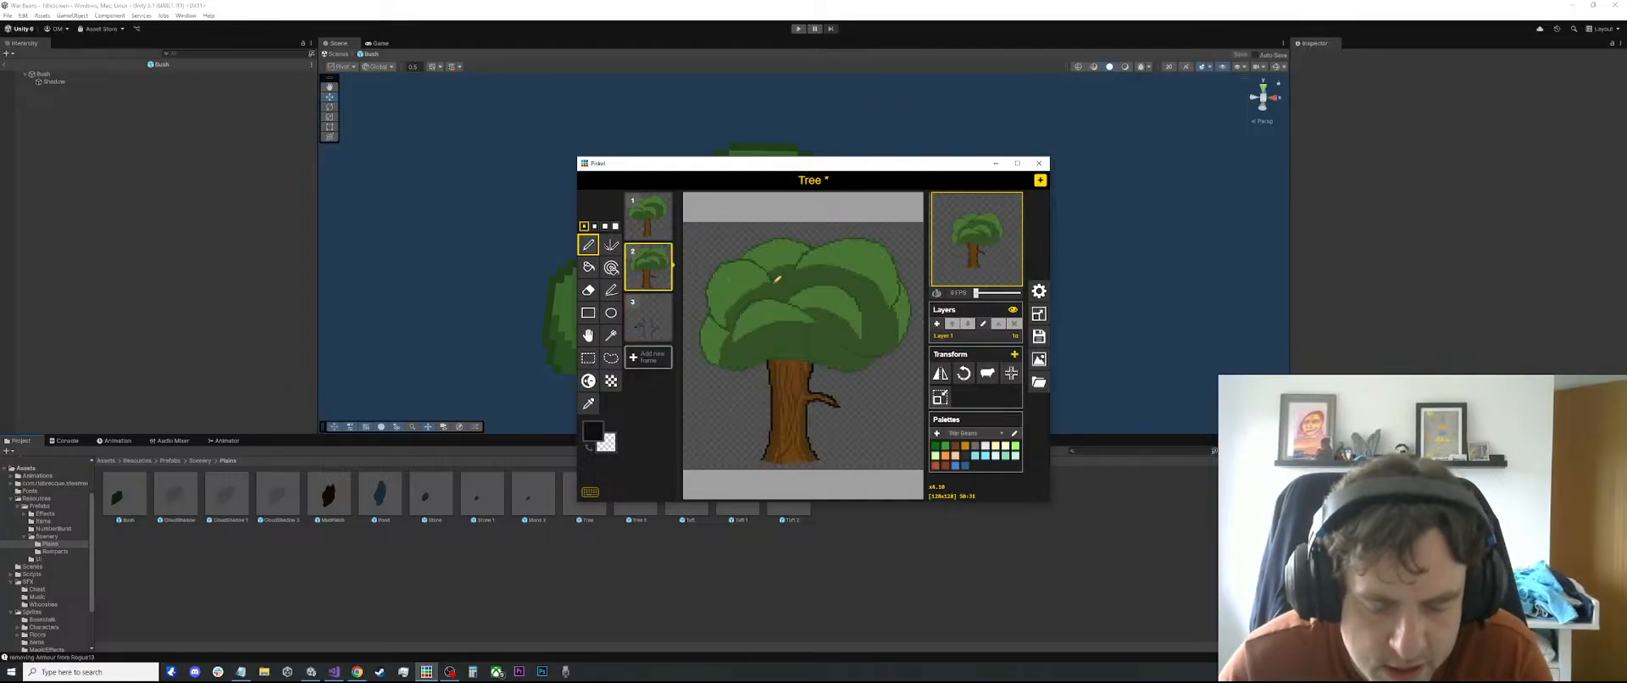
{"action": "key", "text": "o"}
{"action": "left_click", "coordinate": [803, 240]}
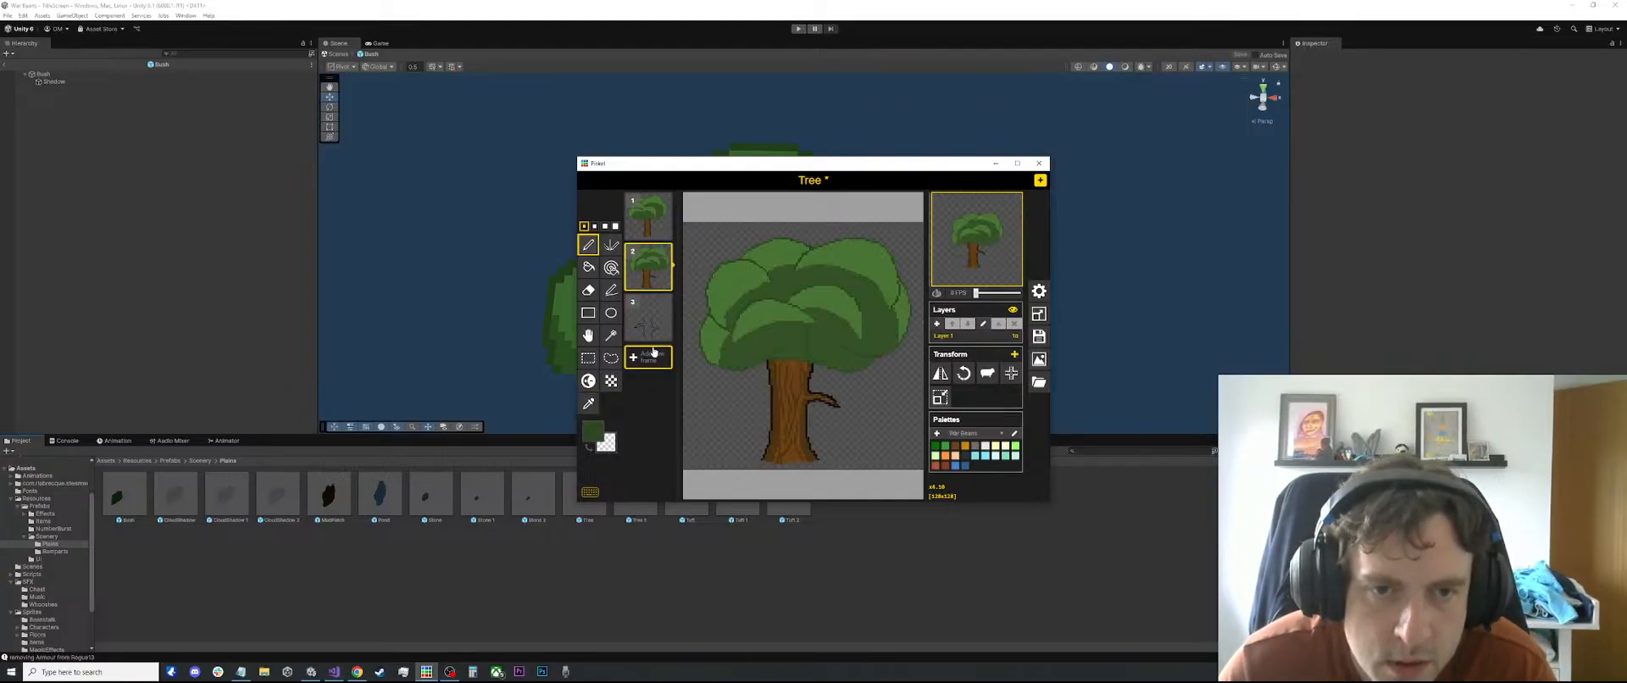
{"action": "left_click", "coordinate": [648, 318]}
{"action": "scroll", "coordinate": [770, 349], "scroll_direction": "down", "scroll_amount": 1}
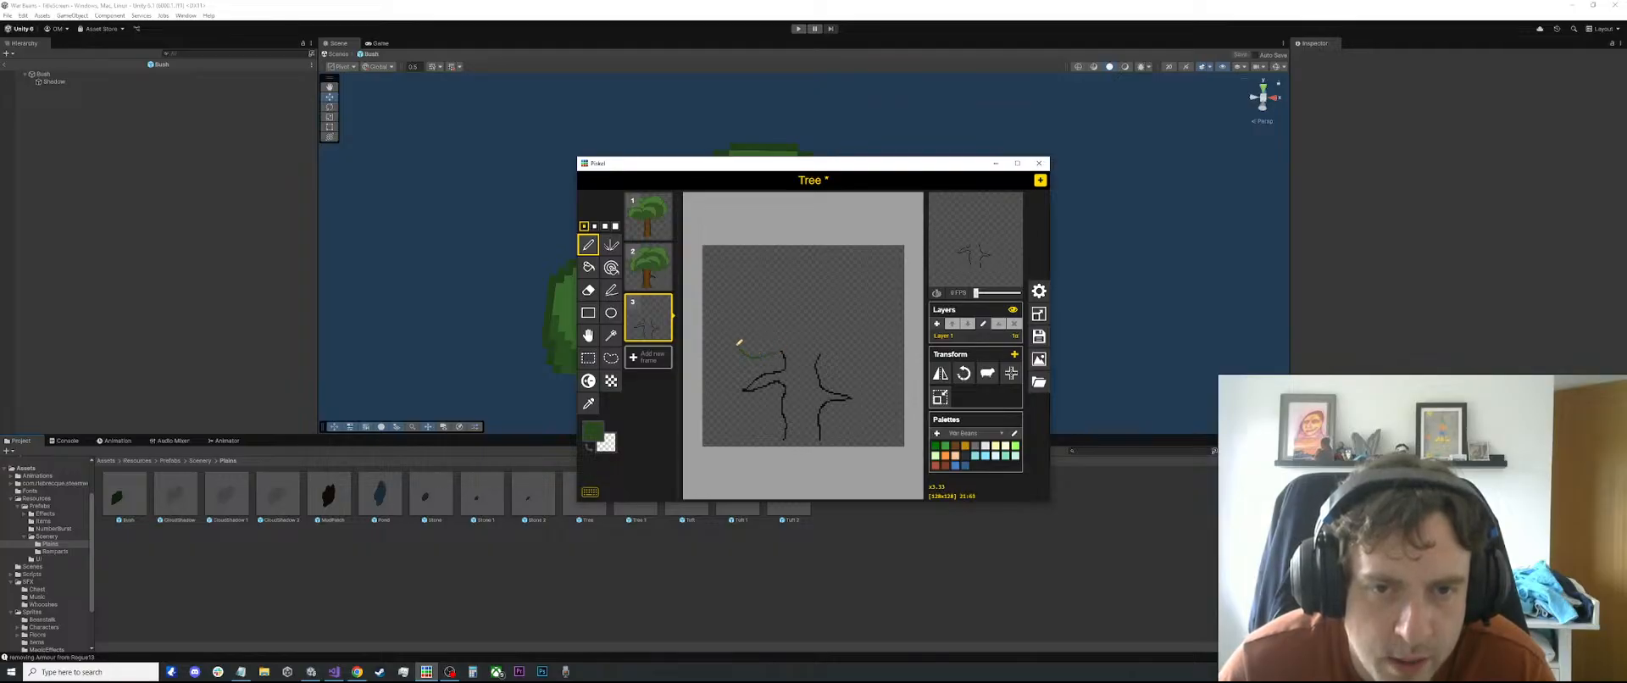
{"action": "mouse_move", "coordinate": [739, 342]}
{"action": "left_mouse_down"}
{"action": "mouse_move", "coordinate": [720, 303]}
{"action": "mouse_move", "coordinate": [766, 267]}
{"action": "mouse_move", "coordinate": [887, 277]}
{"action": "mouse_move", "coordinate": [895, 320]}
{"action": "mouse_move", "coordinate": [843, 368]}
{"action": "mouse_move", "coordinate": [785, 359]}
{"action": "left_mouse_up"}
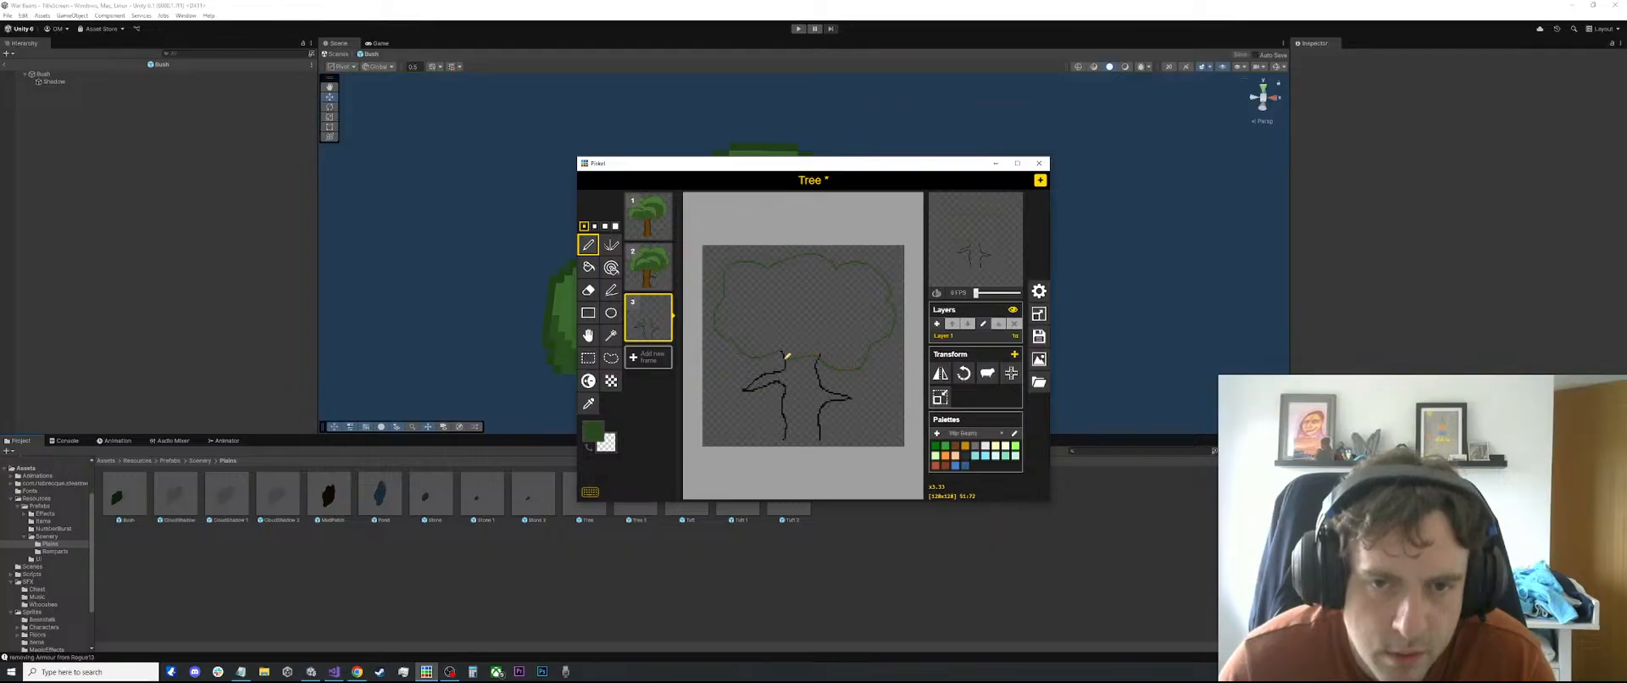
Erase the black trunk outline ends that stick up into the third frame's crown
{"action": "scroll", "coordinate": [780, 348], "scroll_direction": "up", "scroll_amount": 3}
{"action": "key", "text": "e"}
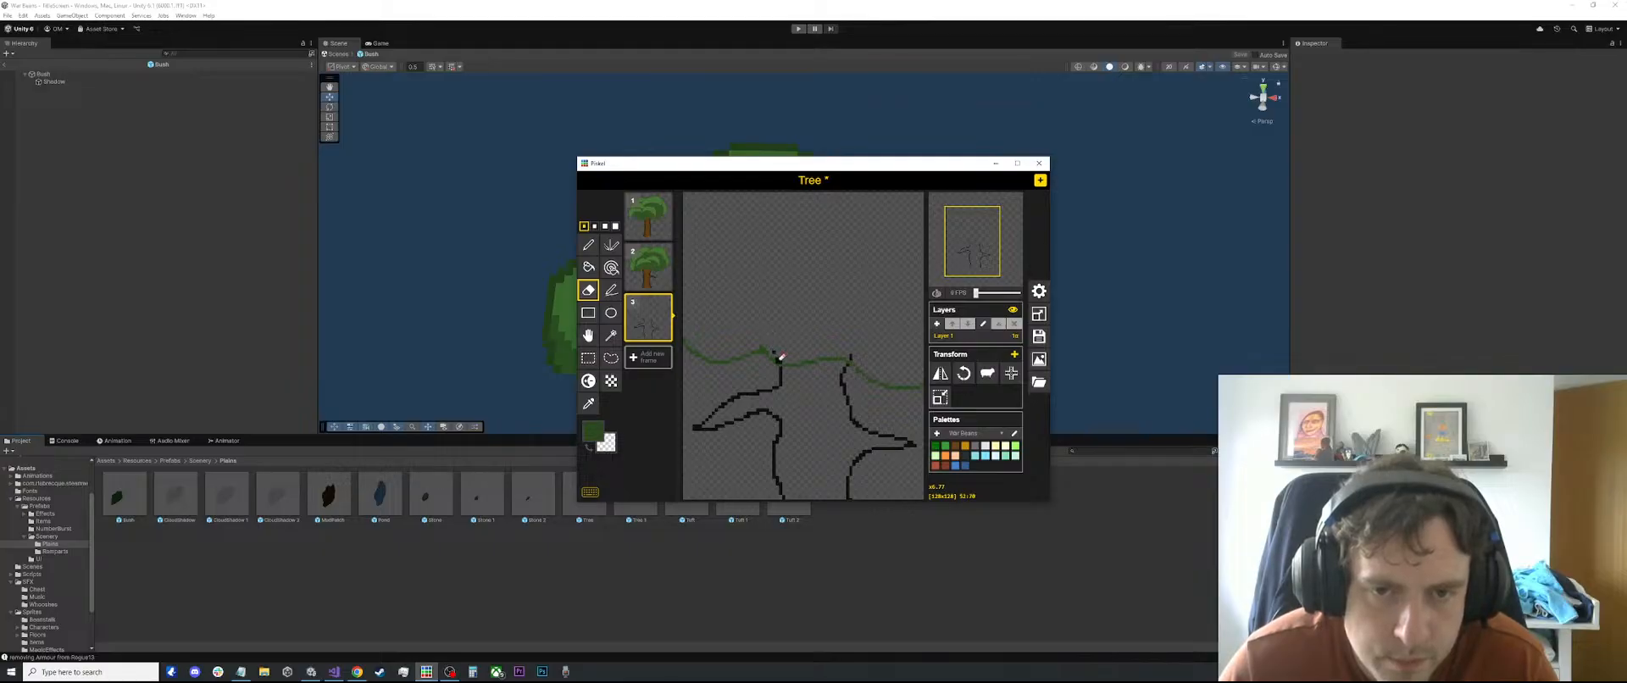
{"action": "left_click", "coordinate": [774, 353]}
{"action": "left_click_drag", "start_coordinate": [850, 355], "coordinate": [851, 361]}
Sample the dark foliage green from the second frame and fill the third frame's crown with it
{"action": "left_click", "coordinate": [628, 274]}
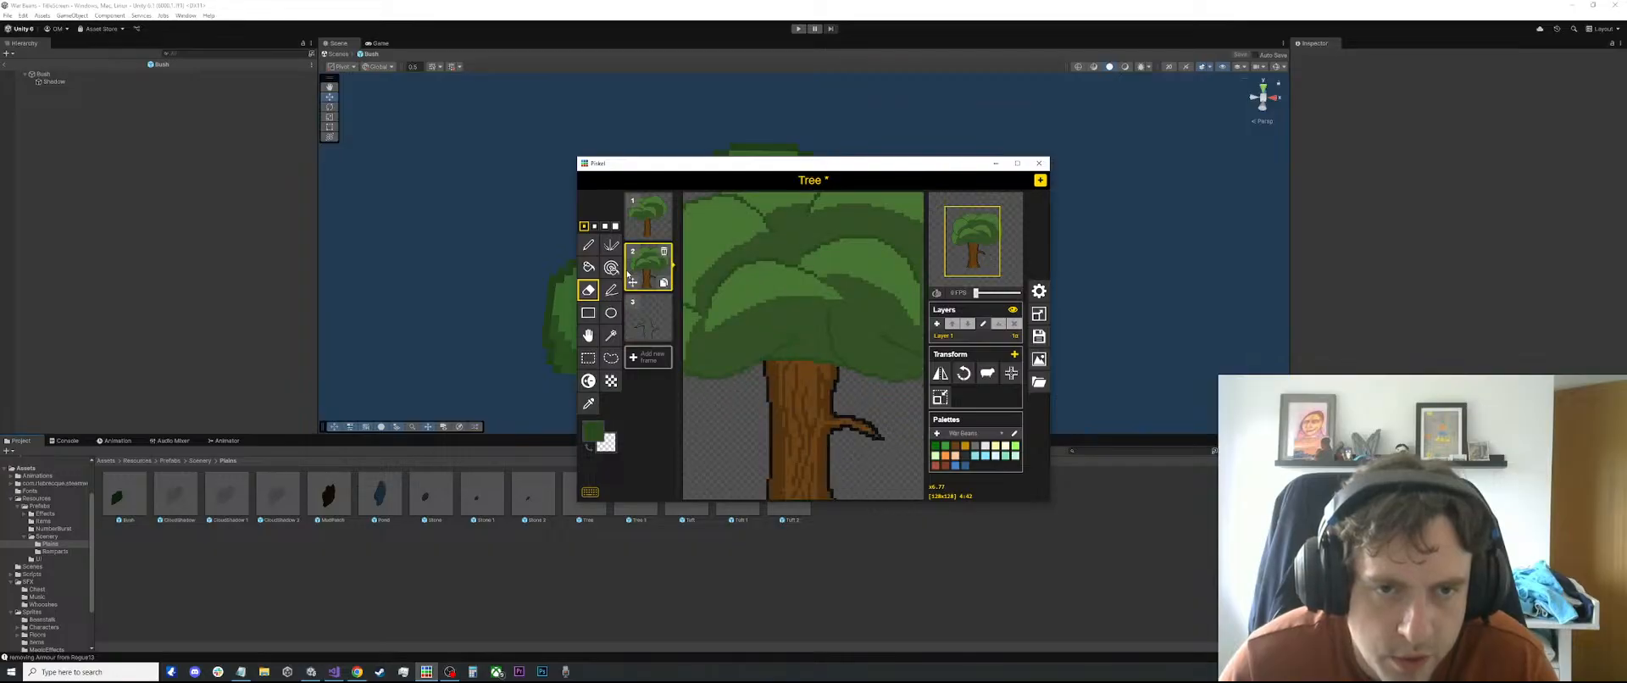
{"action": "key", "text": "o"}
{"action": "key", "text": "p"}
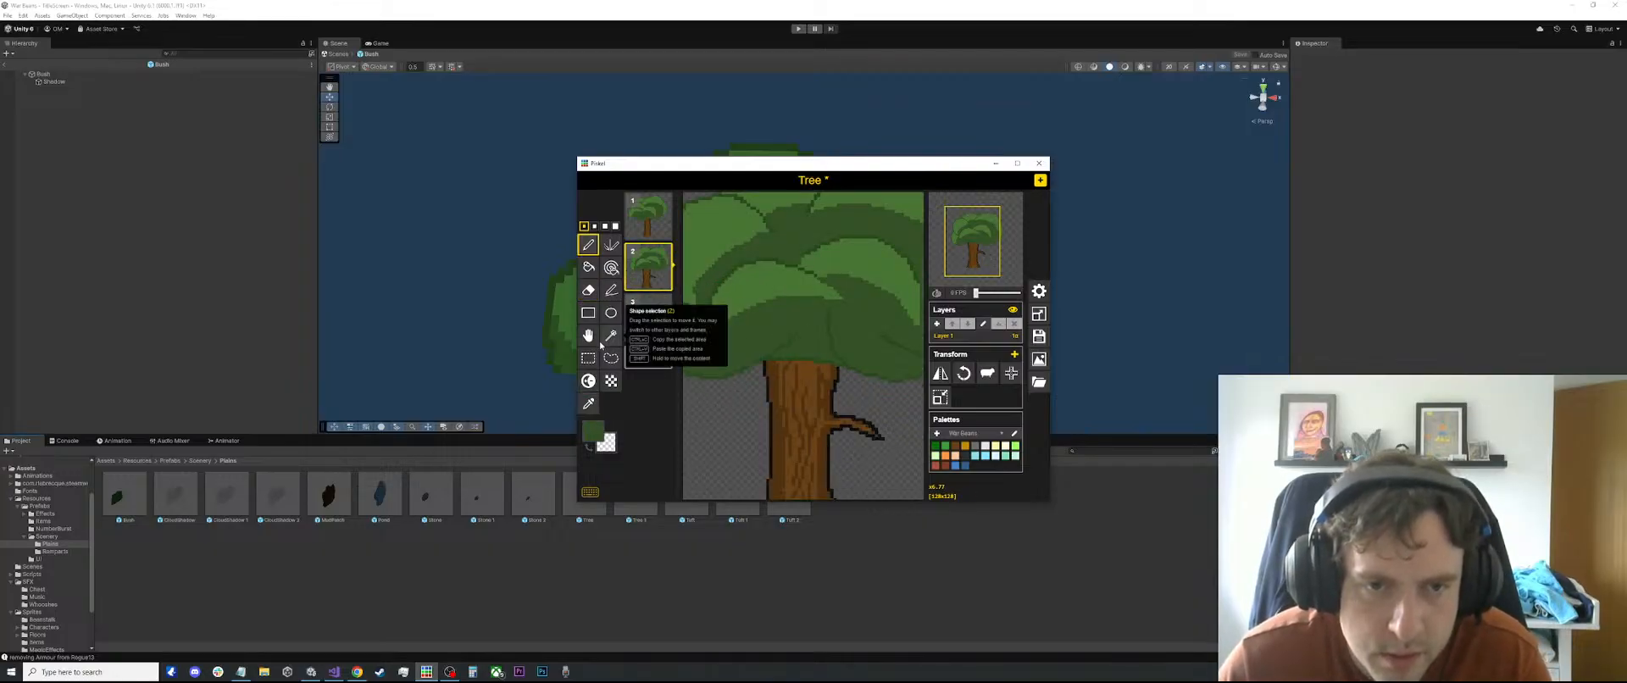
{"action": "left_click", "coordinate": [655, 322]}
{"action": "key", "text": "b"}
{"action": "scroll", "coordinate": [831, 324], "scroll_direction": "down", "scroll_amount": 3}
{"action": "left_click", "coordinate": [831, 324]}
{"action": "scroll", "coordinate": [831, 324], "scroll_direction": "down", "scroll_amount": 2}
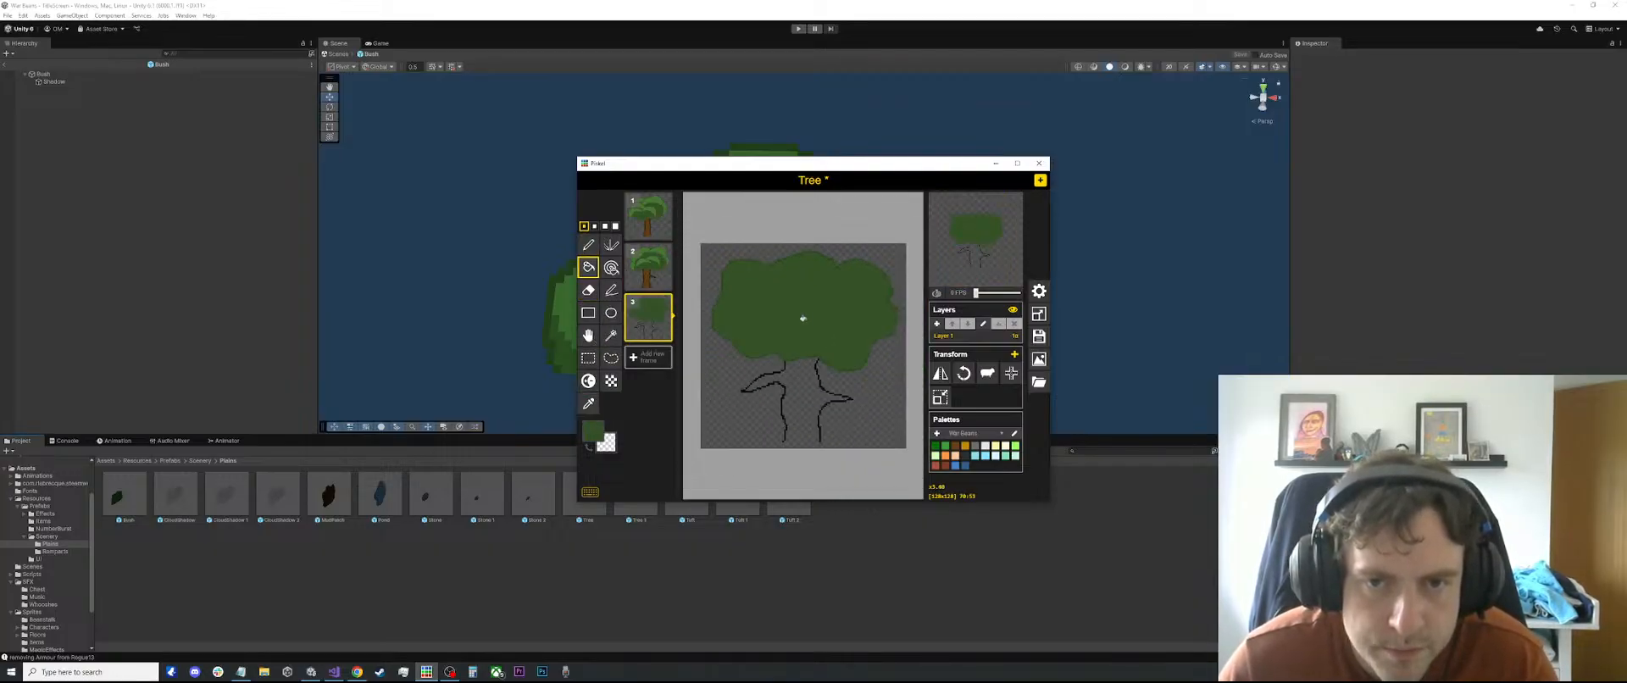
Sample the trunk brown from the second frame, close the base of the third frame's trunk and fill the trunk and branches
{"action": "left_click", "coordinate": [643, 273]}
{"action": "key", "text": "o"}
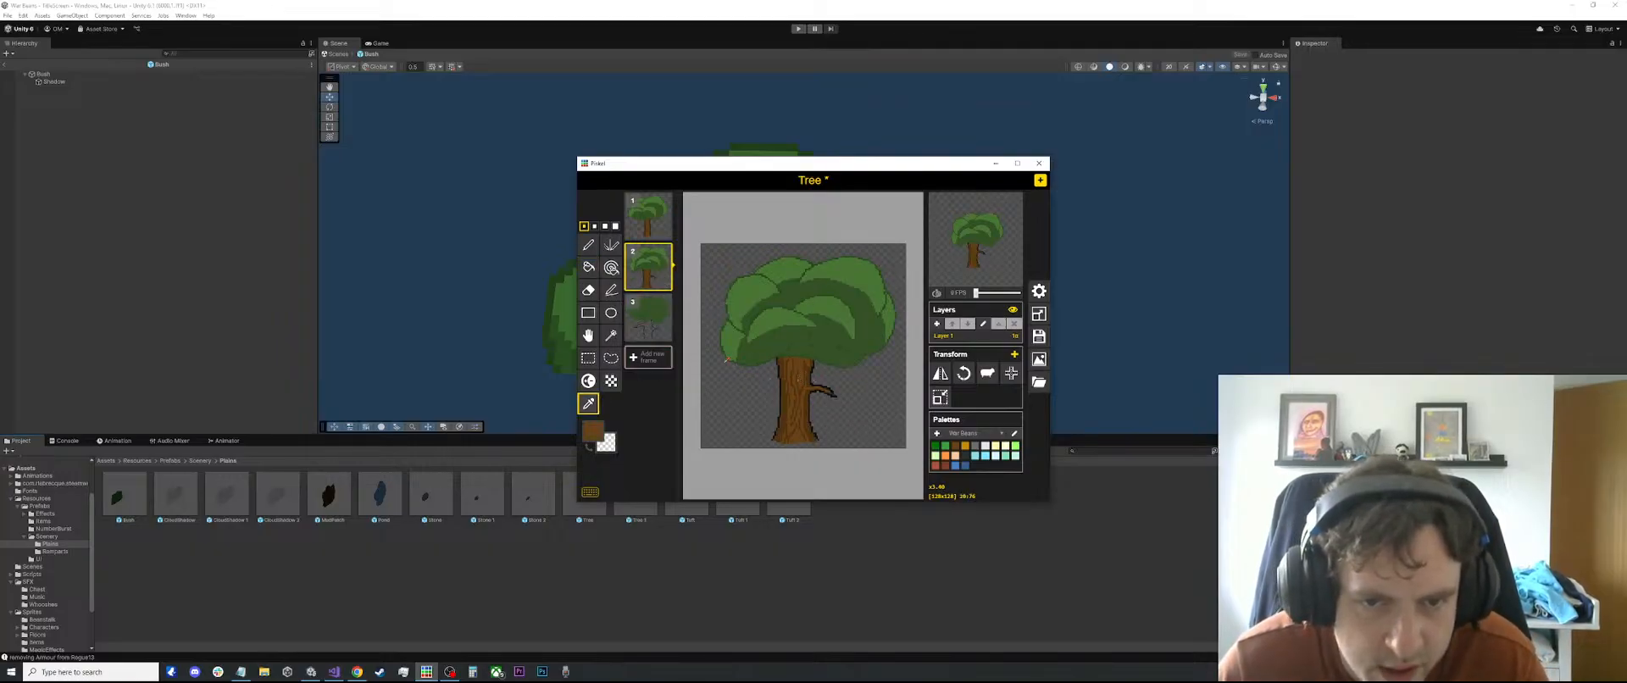
{"action": "left_click", "coordinate": [648, 318]}
{"action": "key", "text": "p"}
{"action": "scroll", "coordinate": [820, 480], "scroll_direction": "up", "scroll_amount": 2}
{"action": "scroll", "coordinate": [821, 480], "scroll_direction": "up", "scroll_amount": 1}
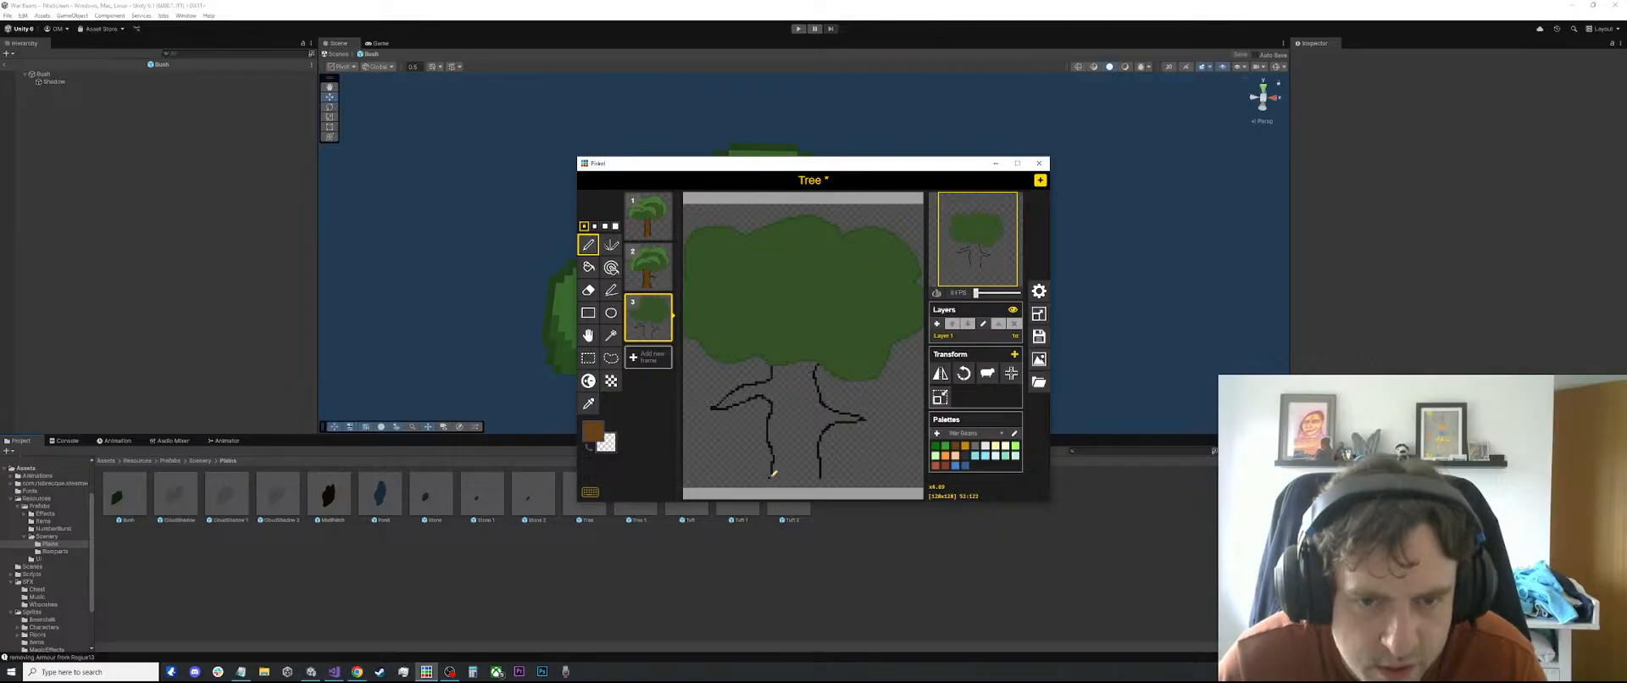
{"action": "left_click_drag", "start_coordinate": [783, 478], "coordinate": [816, 478]}
{"action": "key", "text": "b"}
{"action": "left_click", "coordinate": [799, 437]}
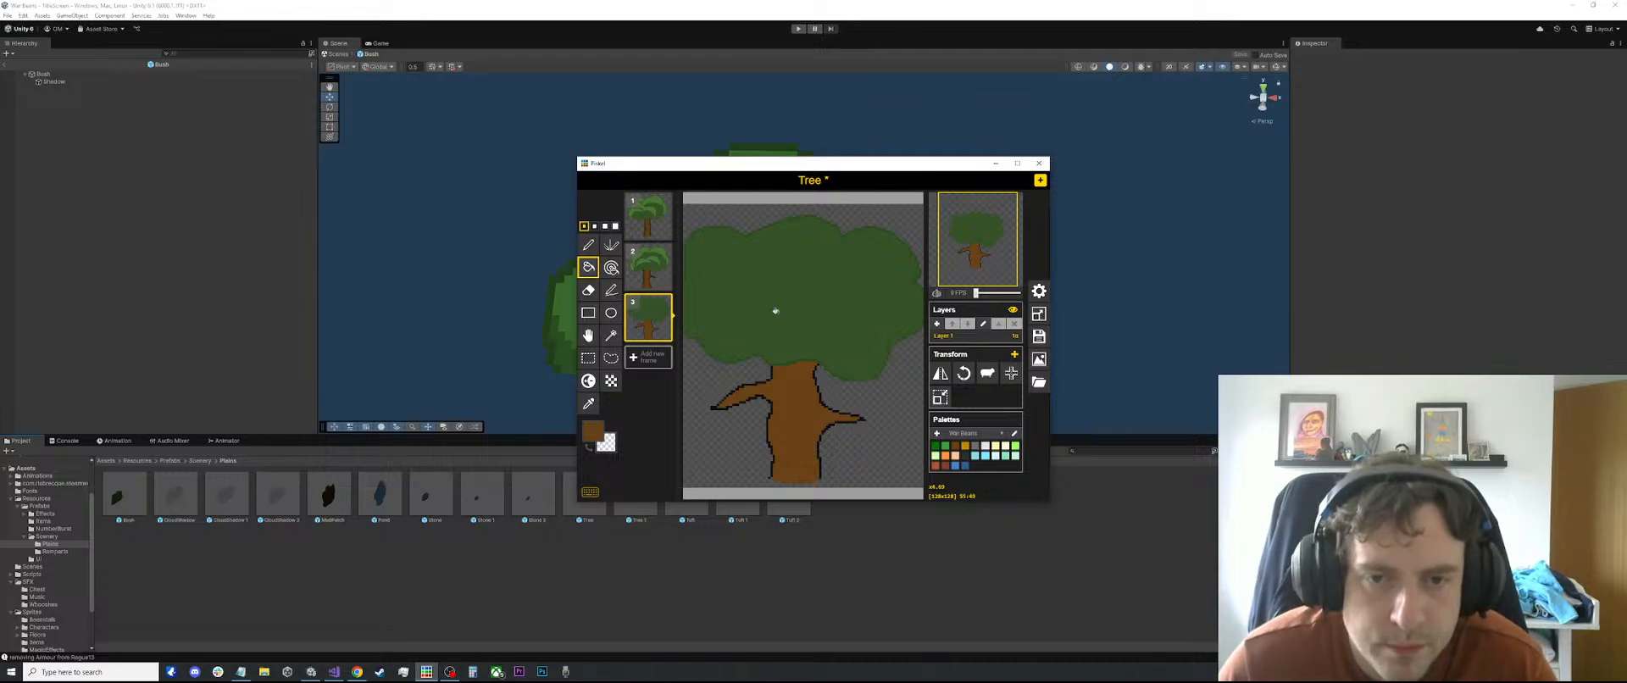
Sample the dark green outline colour from the second frame and draw lines dividing the third frame's crown into rounded clumps
{"action": "scroll", "coordinate": [775, 314], "scroll_direction": "down", "scroll_amount": 1}
{"action": "scroll", "coordinate": [775, 315], "scroll_direction": "down", "scroll_amount": 2}
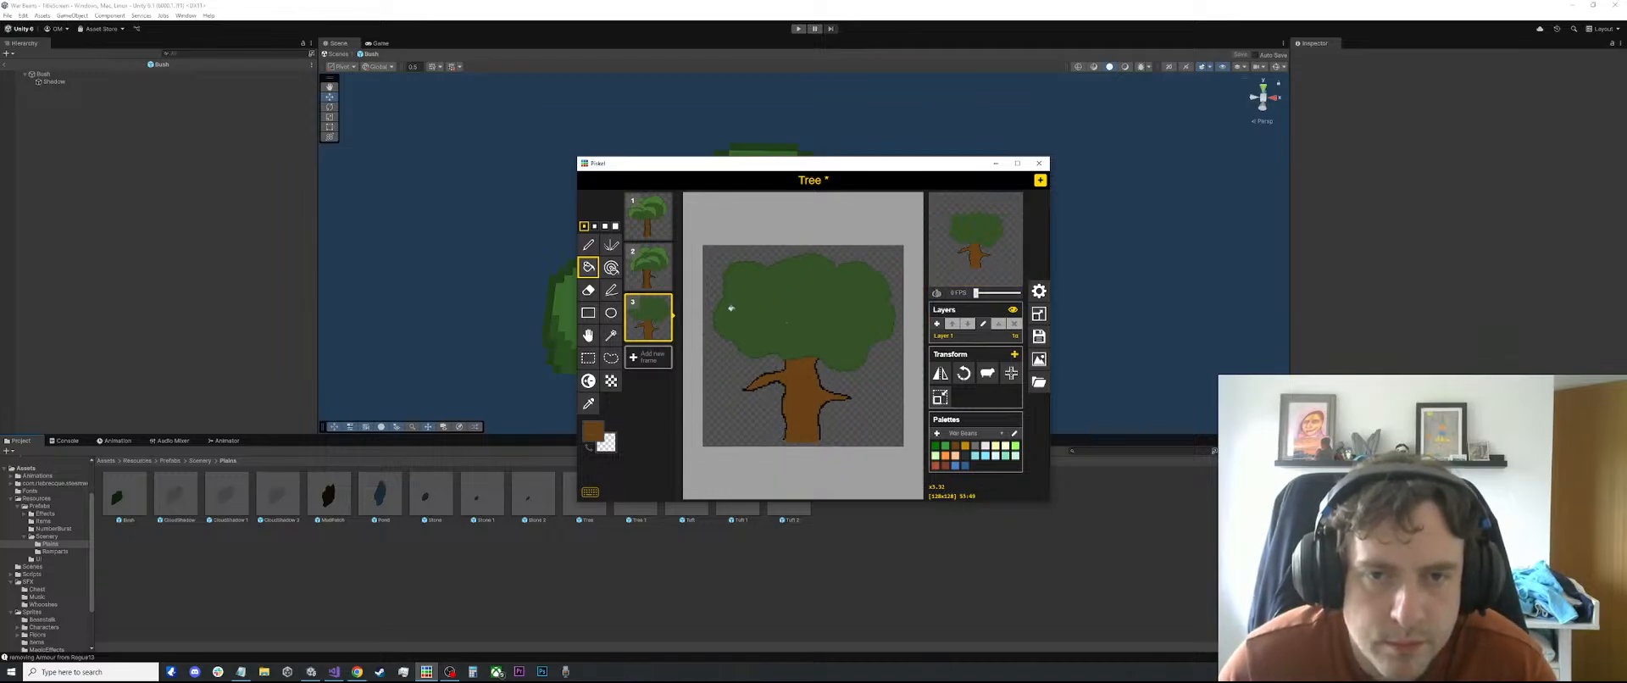
{"action": "left_click", "coordinate": [649, 267]}
{"action": "key", "text": "o"}
{"action": "scroll", "coordinate": [763, 279], "scroll_direction": "up", "scroll_amount": 4}
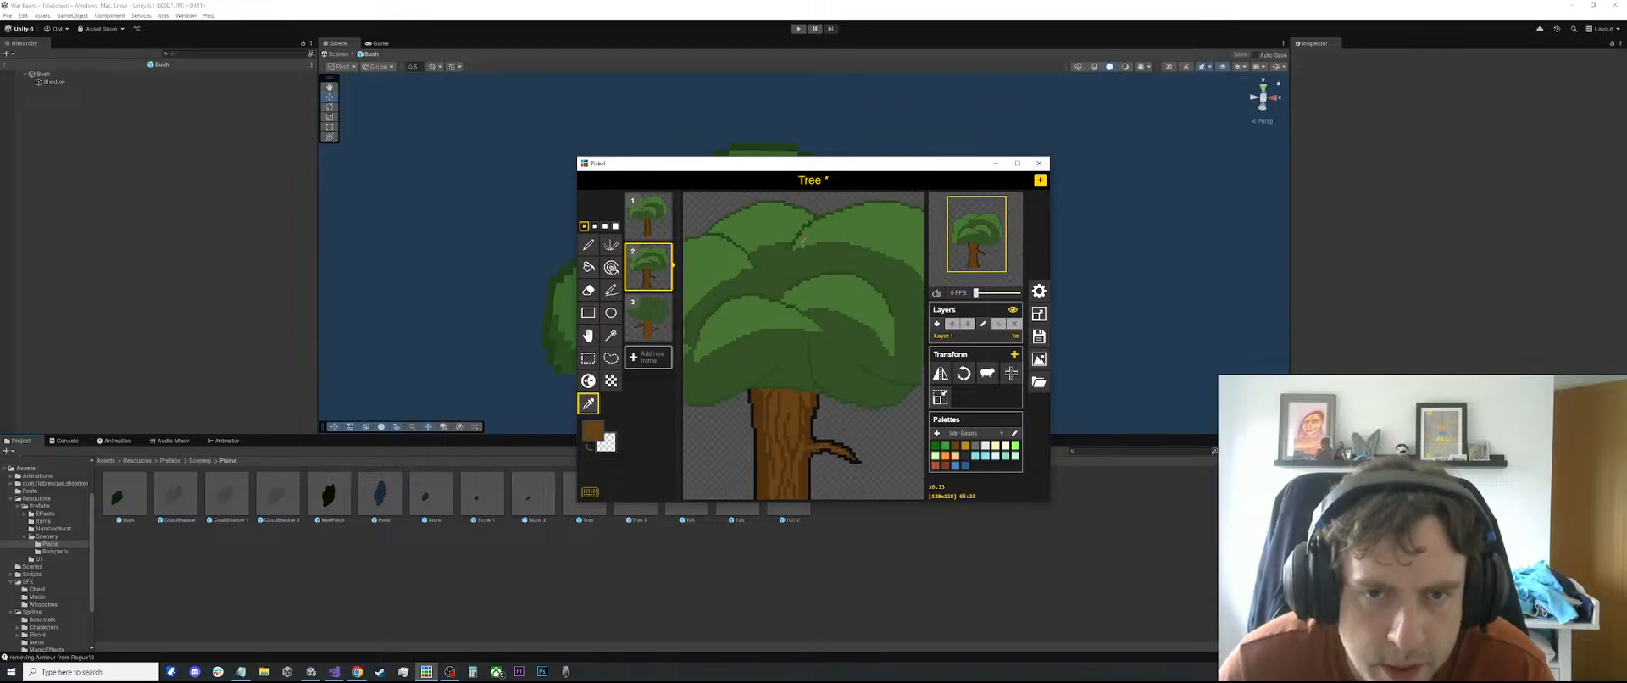
{"action": "left_click", "coordinate": [648, 318]}
{"action": "scroll", "coordinate": [727, 286], "scroll_direction": "down", "scroll_amount": 3}
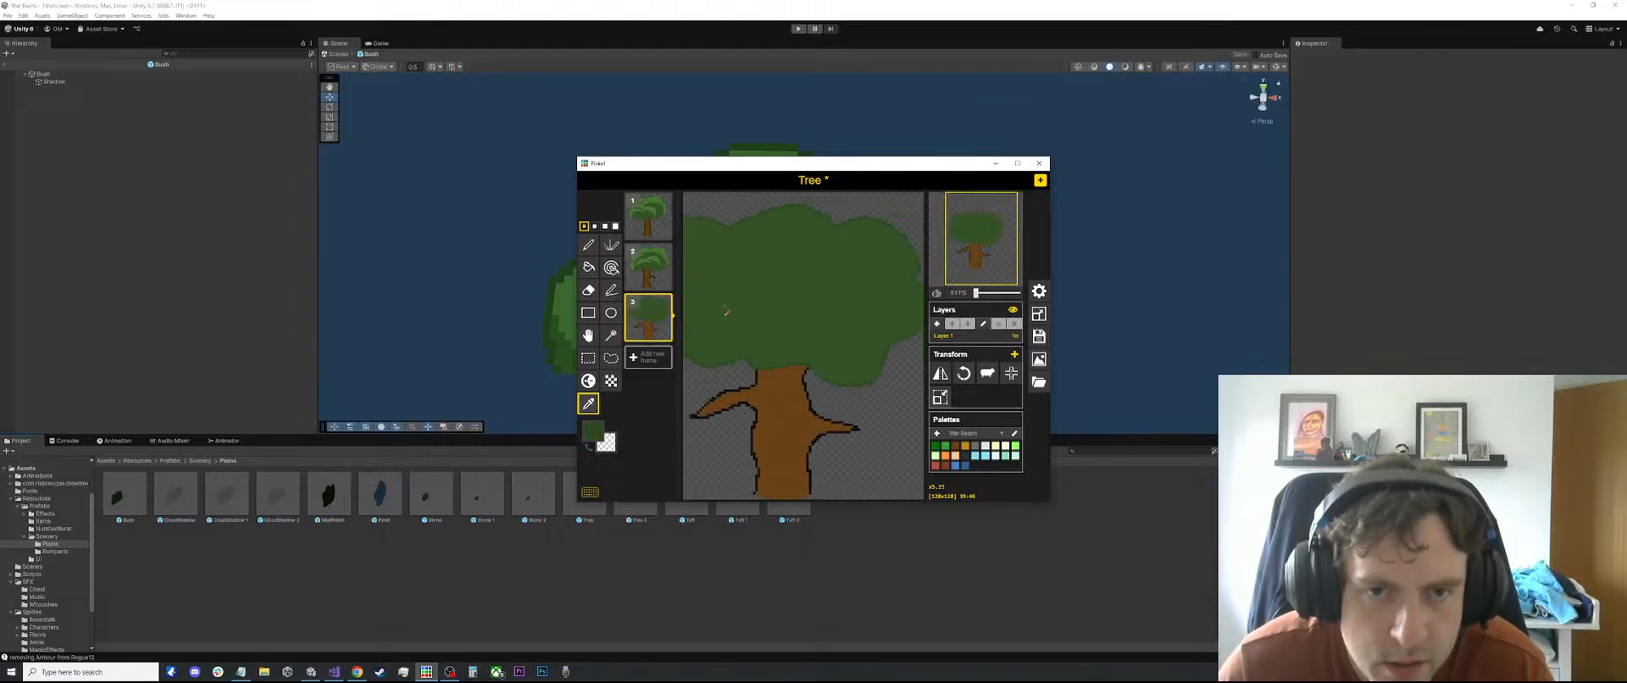
{"action": "key", "text": "p"}
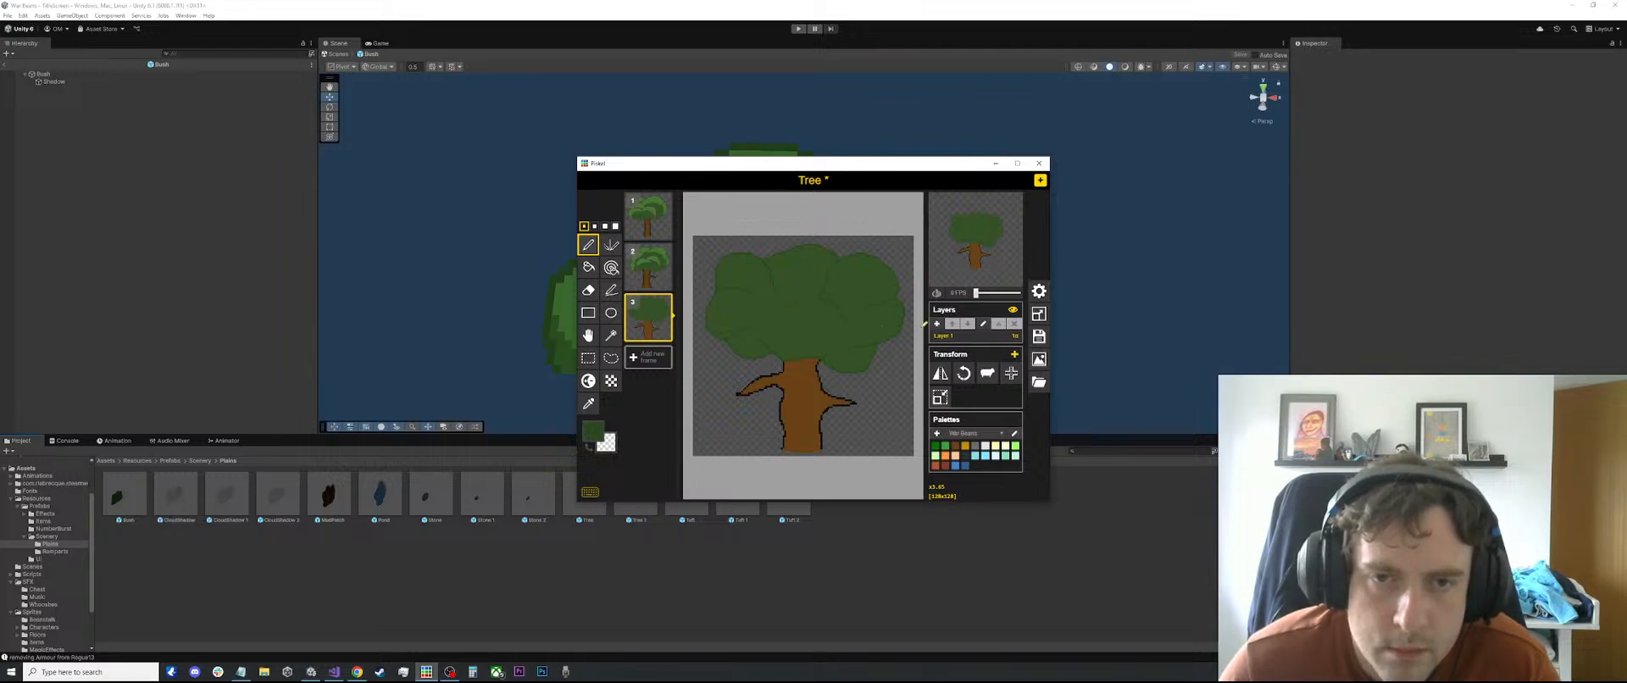
Sample the light green from the second frame, then outline and fill a highlight on the third frame's upper-left foliage clump
{"action": "left_click", "coordinate": [637, 274]}
{"action": "key", "text": "o"}
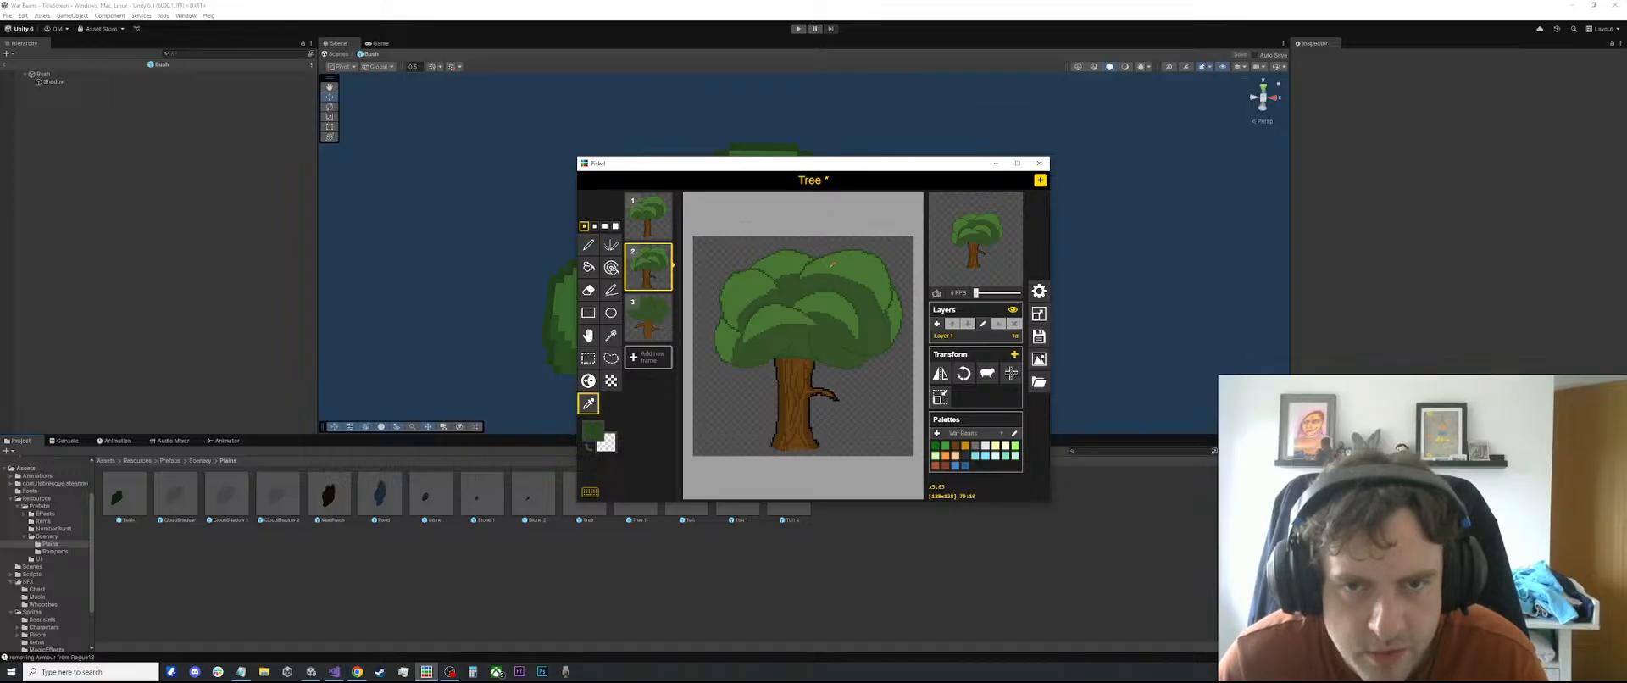
{"action": "left_click", "coordinate": [822, 259]}
{"action": "key", "text": "p"}
{"action": "left_click", "coordinate": [652, 307]}
{"action": "scroll", "coordinate": [713, 272], "scroll_direction": "up", "scroll_amount": 1}
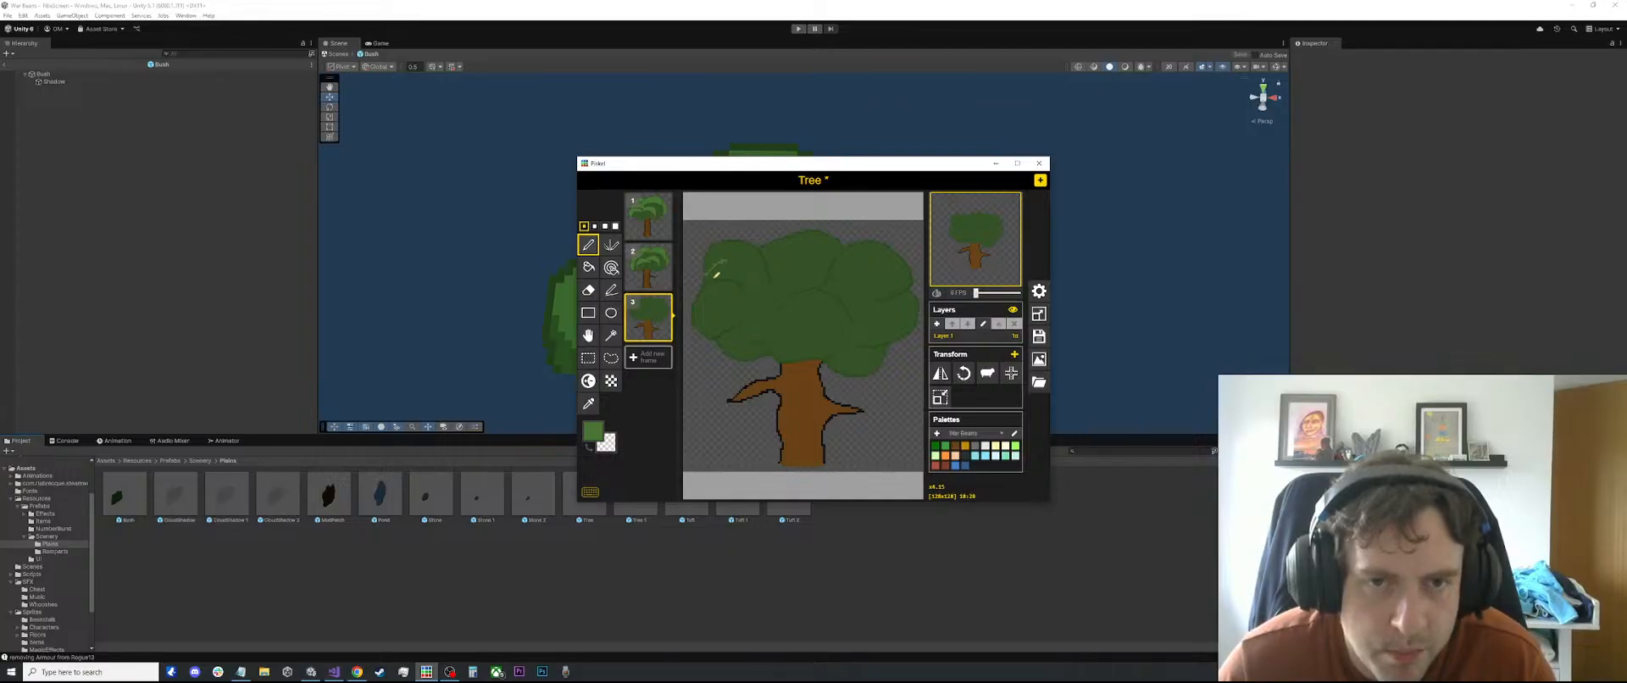
{"action": "left_click_drag", "start_coordinate": [708, 277], "coordinate": [767, 272]}
{"action": "key", "text": "b"}
{"action": "left_click", "coordinate": [739, 254]}
Outline and fill a light green highlight along the outer edge of the third frame's left foliage clump
{"action": "key", "text": "p"}
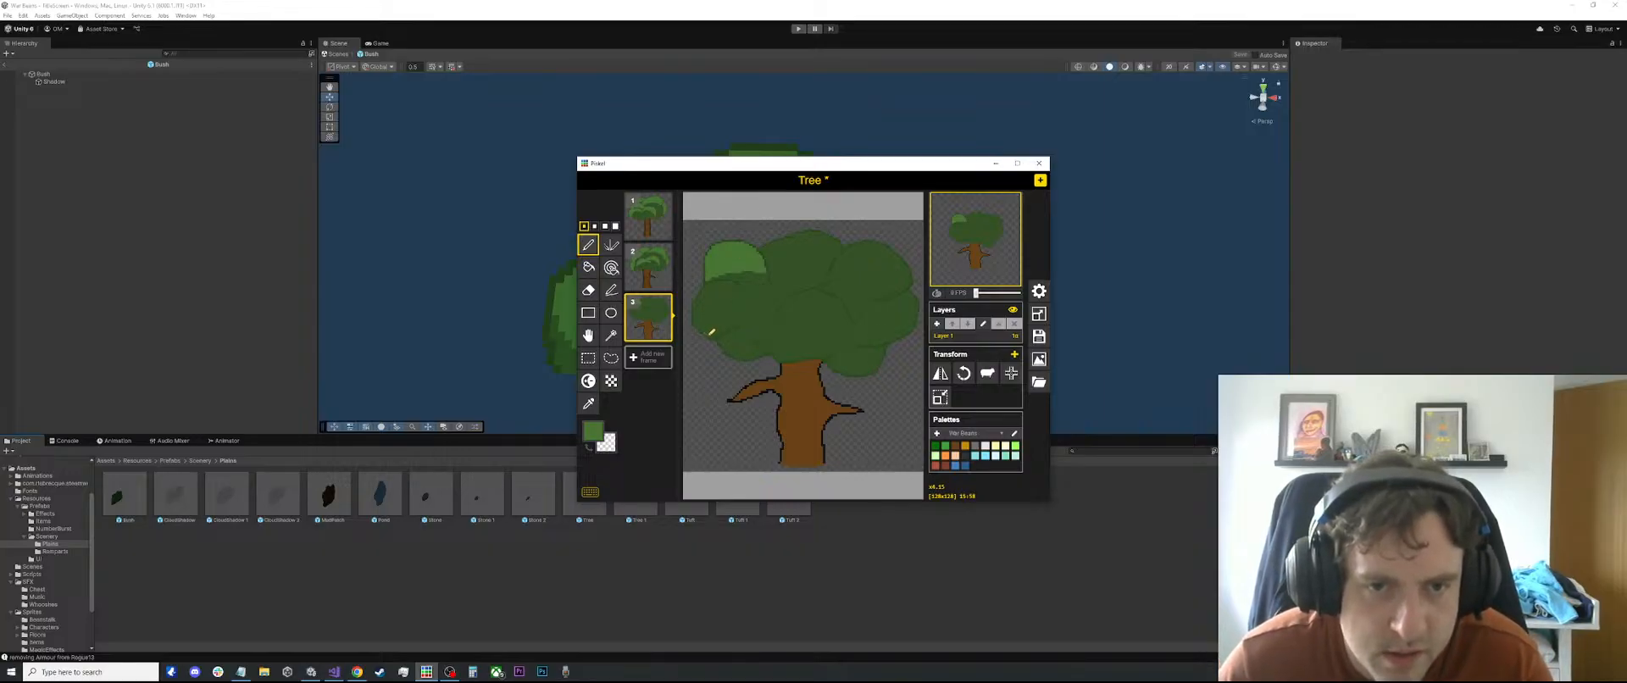
{"action": "left_click_drag", "start_coordinate": [710, 335], "coordinate": [735, 289]}
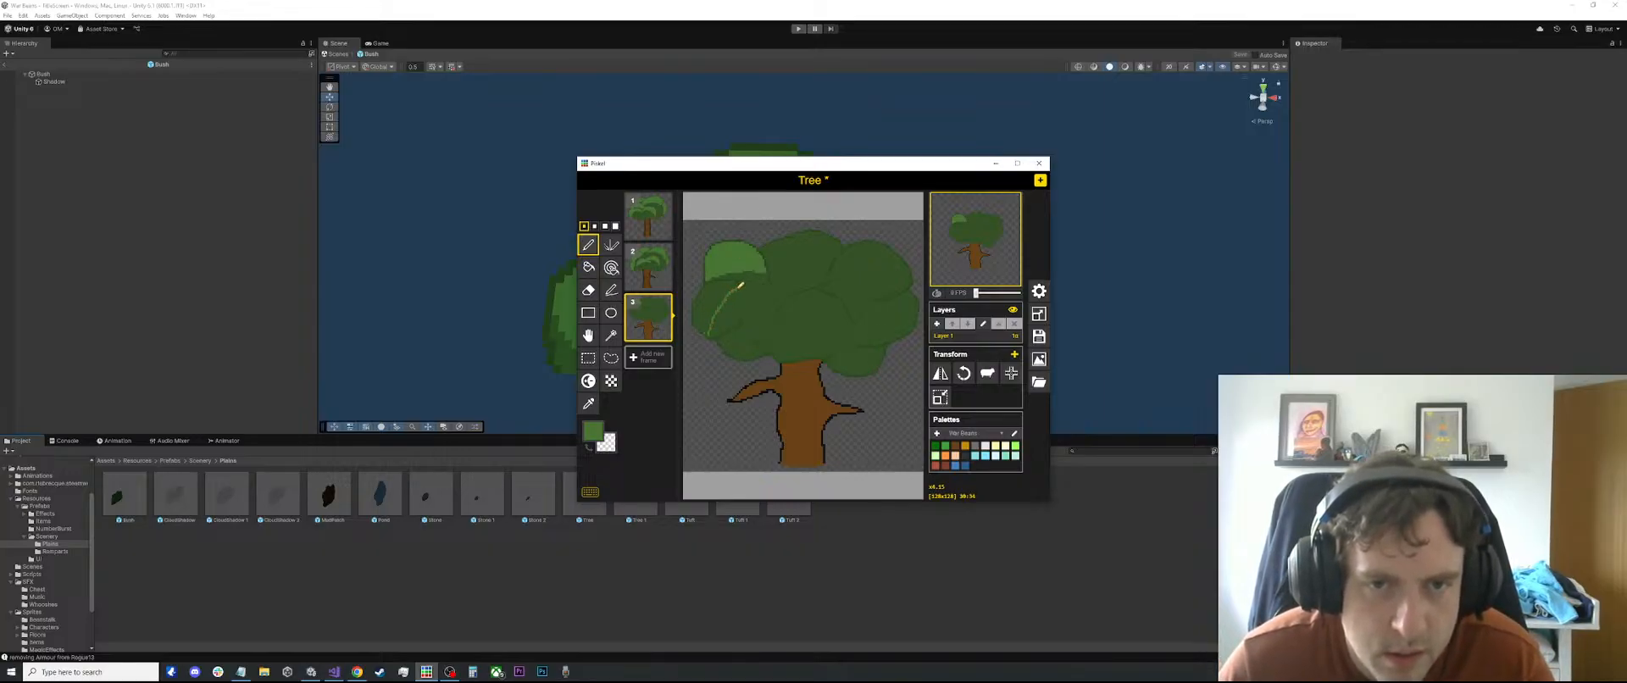
{"action": "key", "text": "n"}
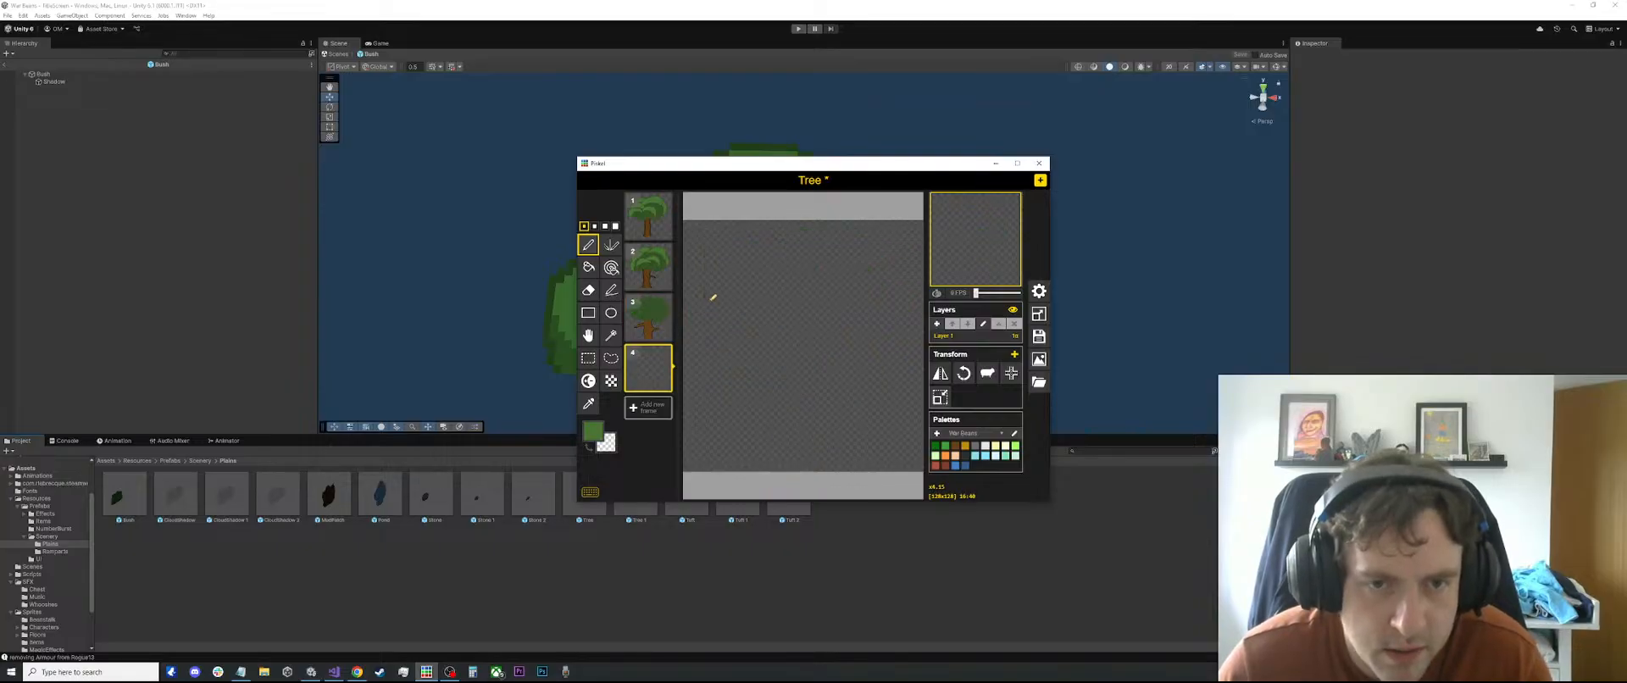
{"action": "key", "text": "ctrl+z"}
{"action": "key", "text": "b"}
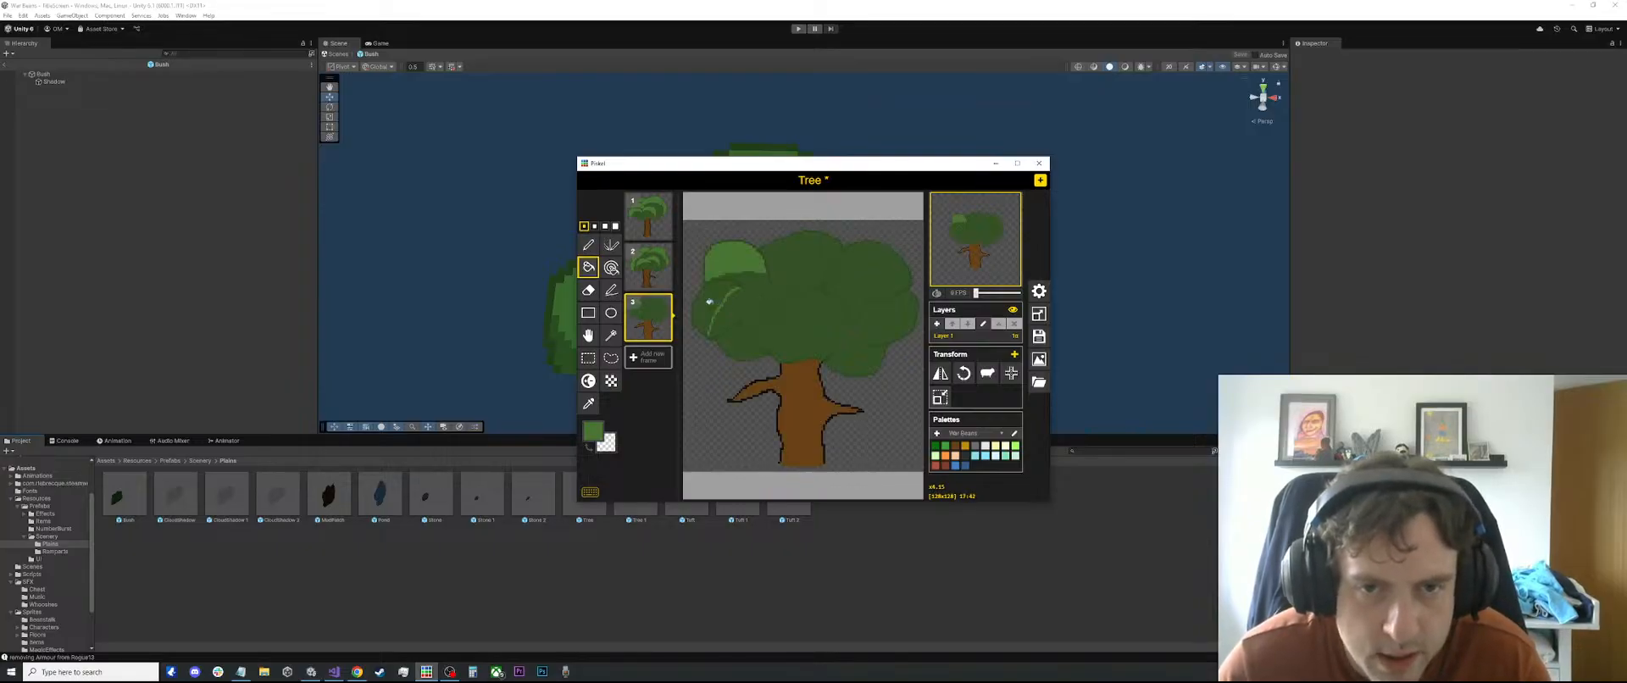
{"action": "left_click", "coordinate": [714, 300]}
Outline and fill a light green highlight along the top of the third frame's upper-middle foliage clump
{"action": "key", "text": "p"}
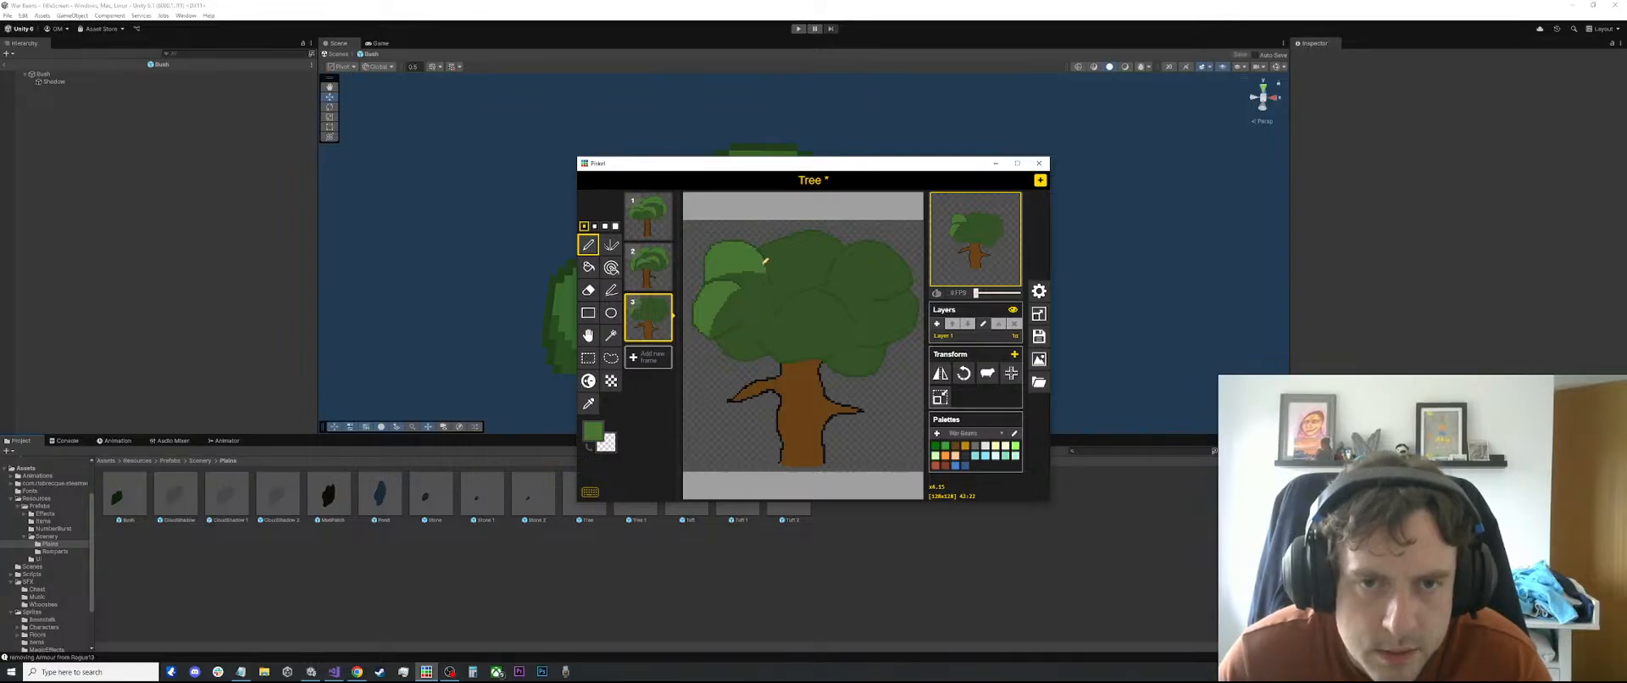
{"action": "left_click_drag", "start_coordinate": [769, 265], "coordinate": [812, 258]}
{"action": "key", "text": "ctrl+z"}
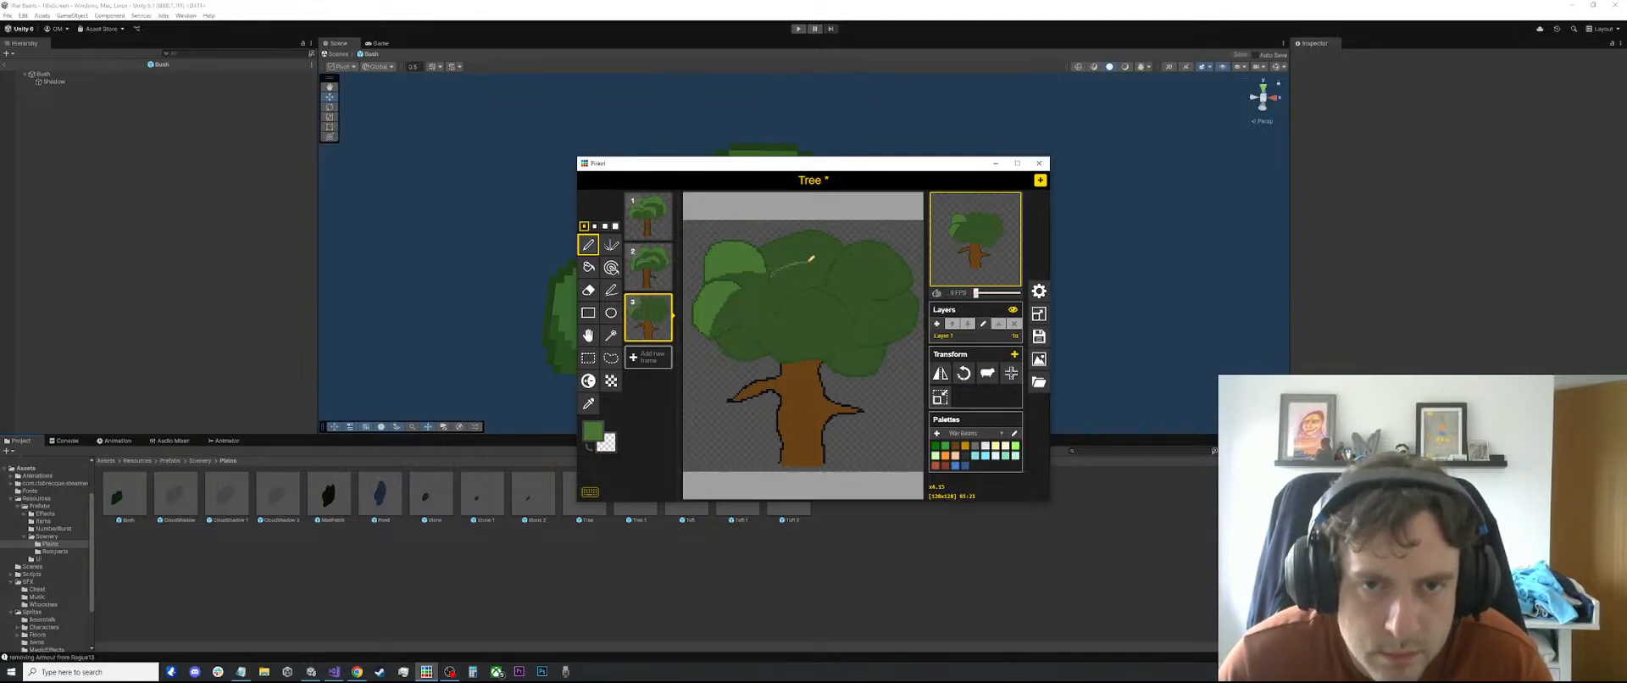
{"action": "left_click_drag", "start_coordinate": [771, 263], "coordinate": [828, 256]}
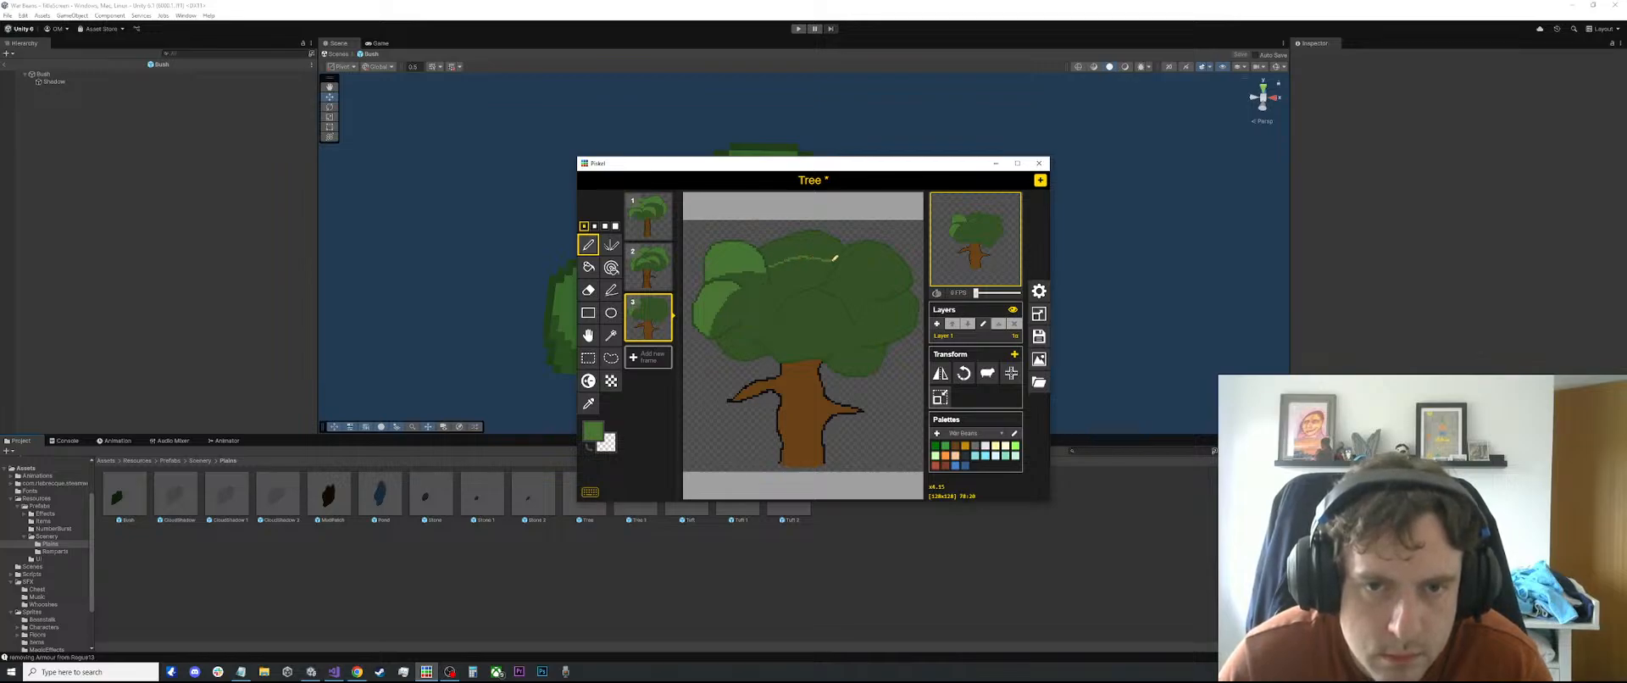
{"action": "key", "text": "b"}
{"action": "left_click", "coordinate": [805, 249]}
Outline a light green highlight on the third frame's upper-right clump, tidy its end with the sampled dark green, and fill it with light green
{"action": "key", "text": "p"}
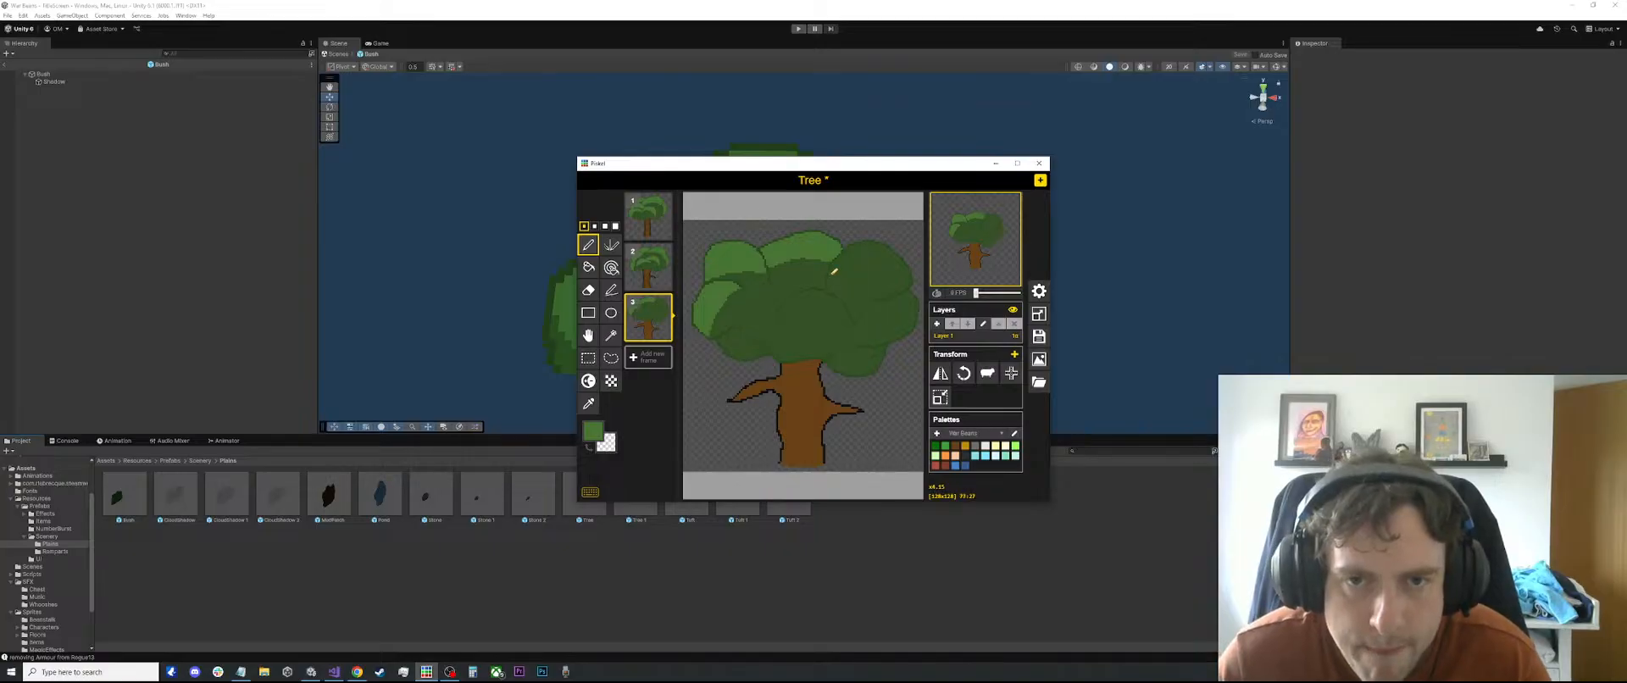
{"action": "mouse_move", "coordinate": [831, 271]}
{"action": "left_mouse_down"}
{"action": "mouse_move", "coordinate": [873, 259]}
{"action": "mouse_move", "coordinate": [896, 293]}
{"action": "left_mouse_up"}
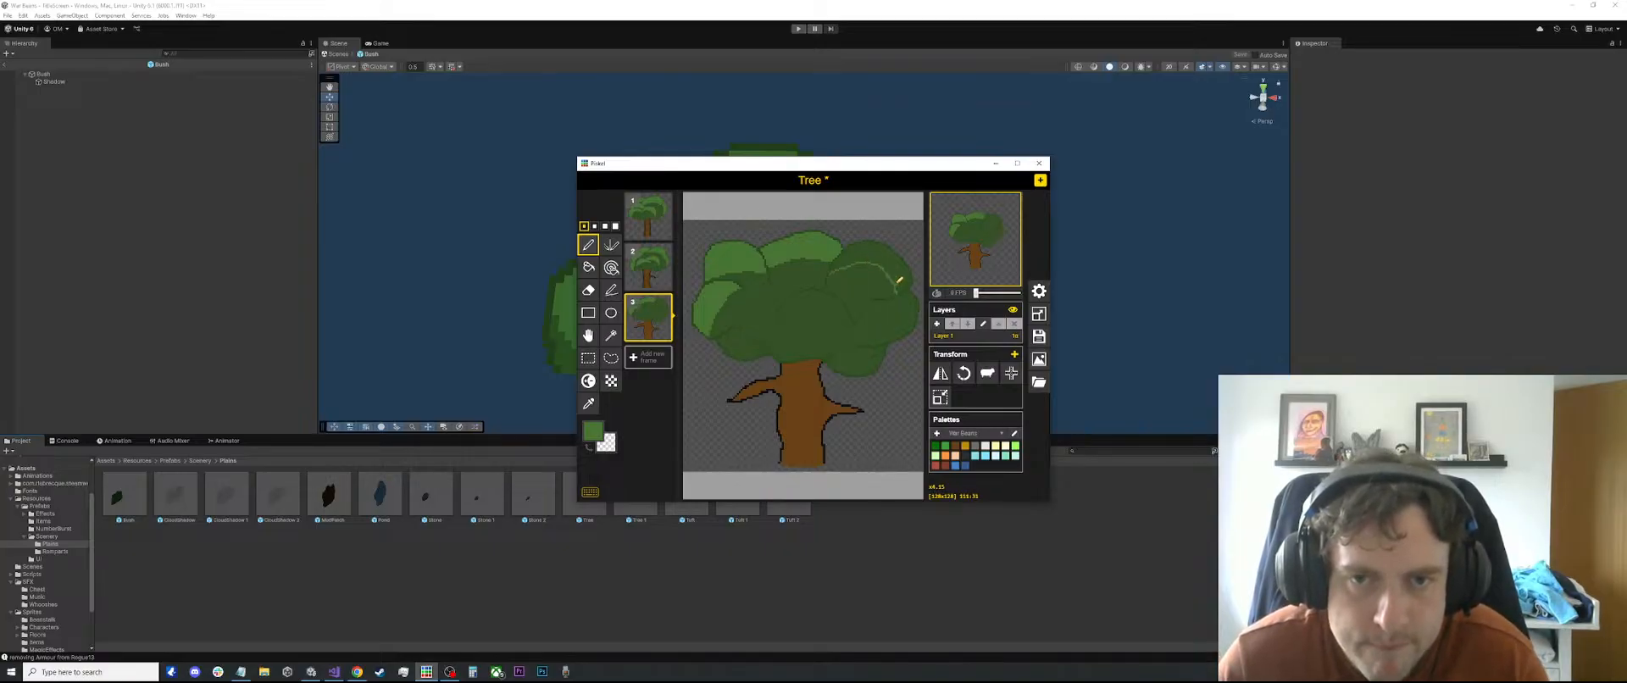
{"action": "scroll", "coordinate": [902, 293], "scroll_direction": "up", "scroll_amount": 5}
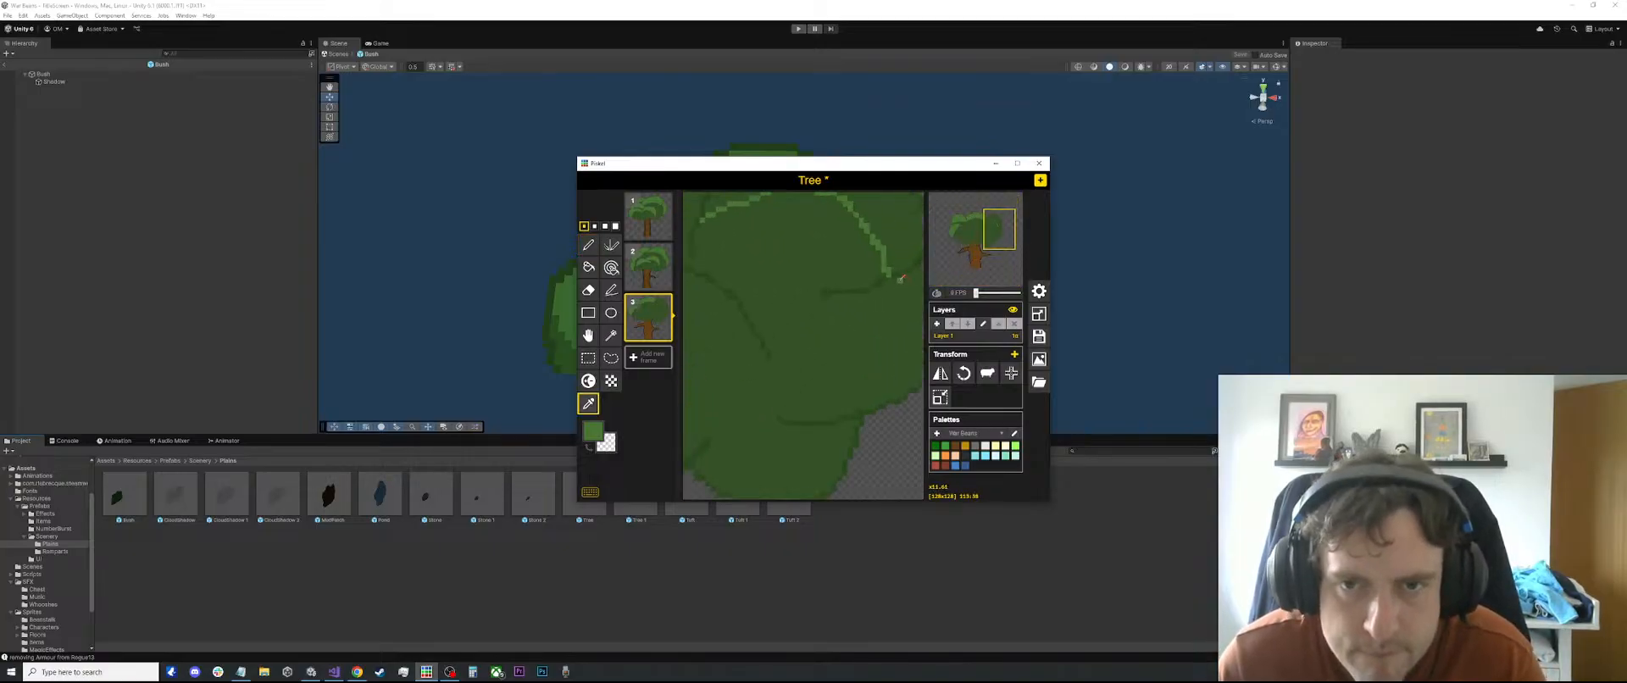
{"action": "left_click", "coordinate": [893, 272], "text": "alt"}
{"action": "key", "text": "o"}
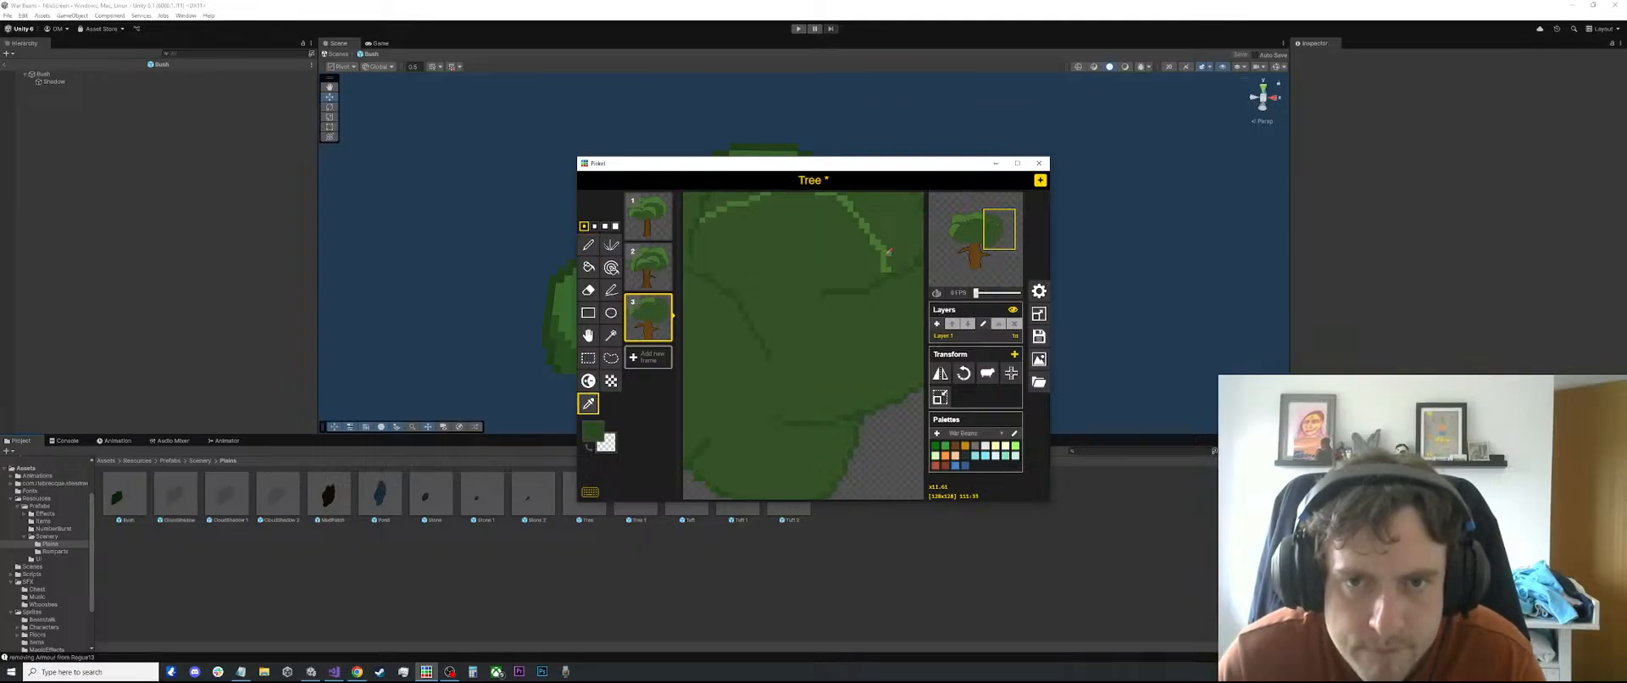
{"action": "left_click", "coordinate": [889, 250]}
{"action": "key", "text": "b"}
{"action": "scroll", "coordinate": [872, 271], "scroll_direction": "down", "scroll_amount": 5}
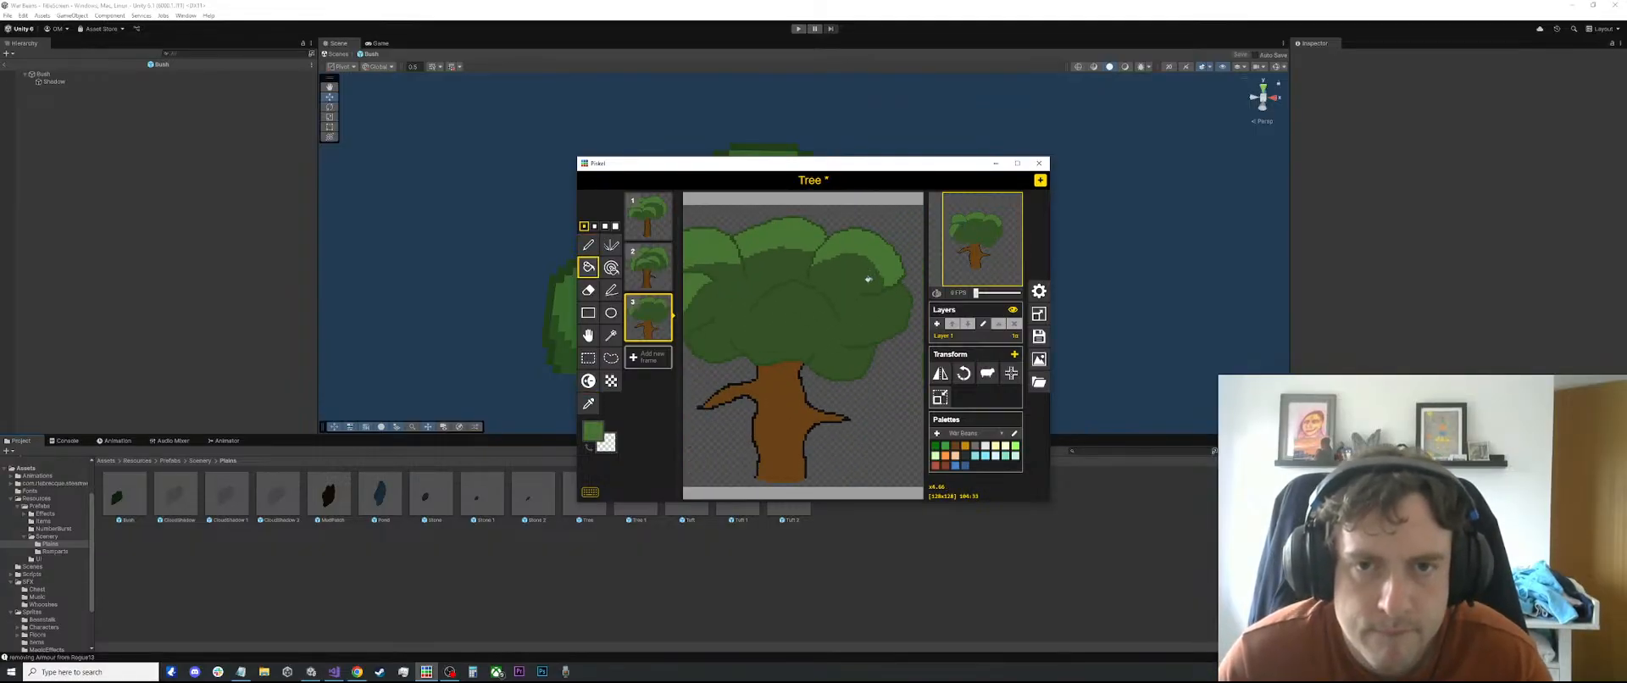
Outline and fill a light green highlight along the outer edge of the third frame's right foliage clump
{"action": "key", "text": "p"}
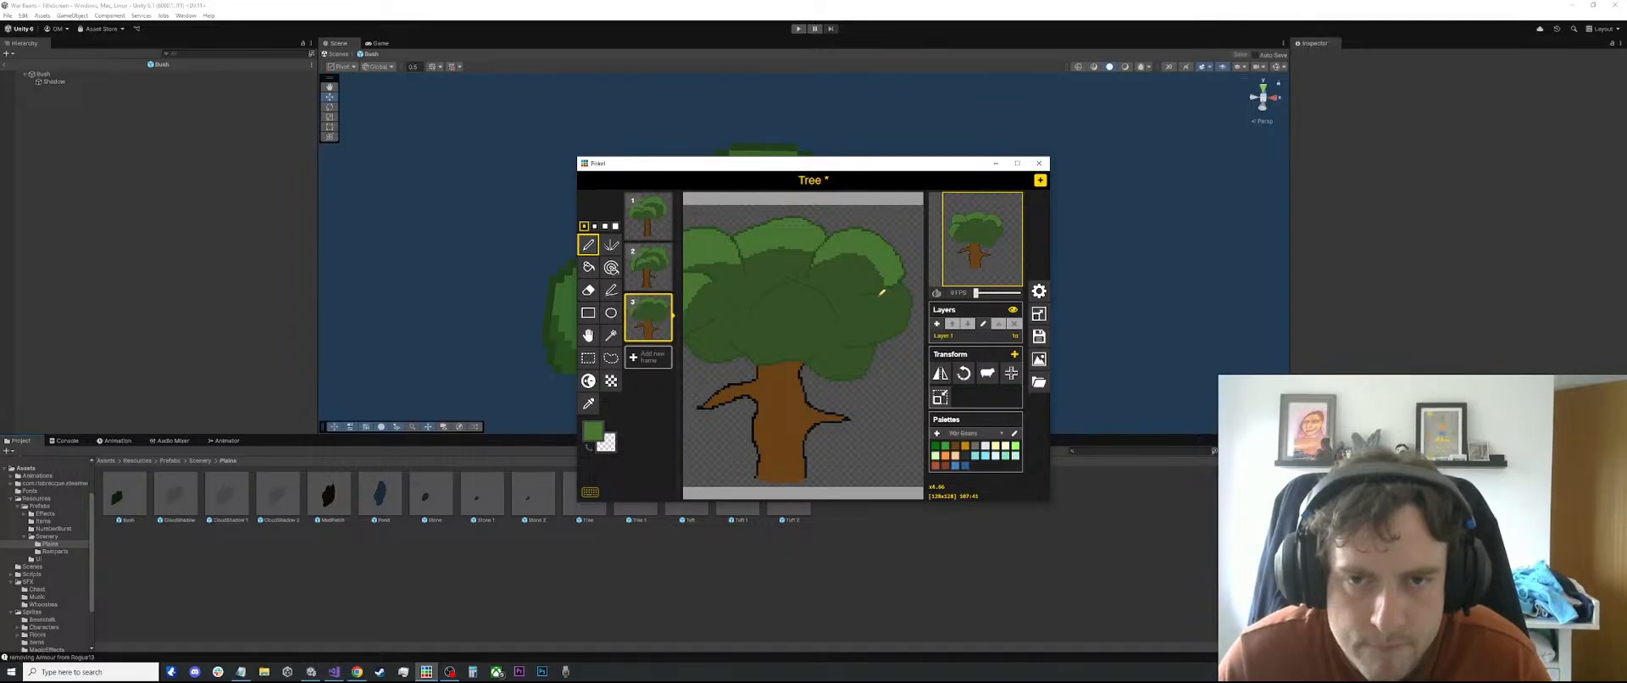
{"action": "mouse_move", "coordinate": [885, 292]}
{"action": "left_mouse_down"}
{"action": "mouse_move", "coordinate": [889, 331]}
{"action": "mouse_move", "coordinate": [892, 312]}
{"action": "left_mouse_up"}
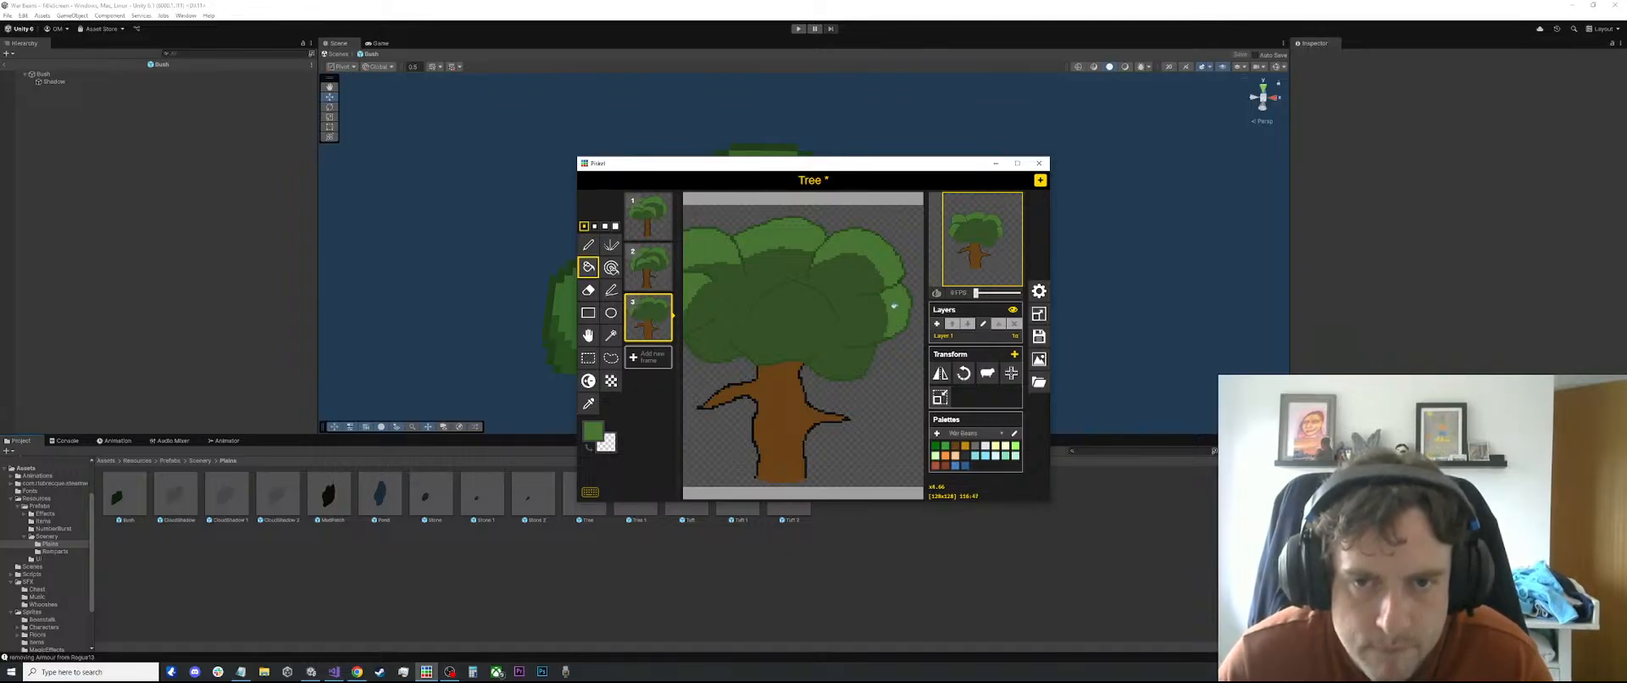
{"action": "scroll", "coordinate": [890, 330], "scroll_direction": "up", "scroll_amount": 1}
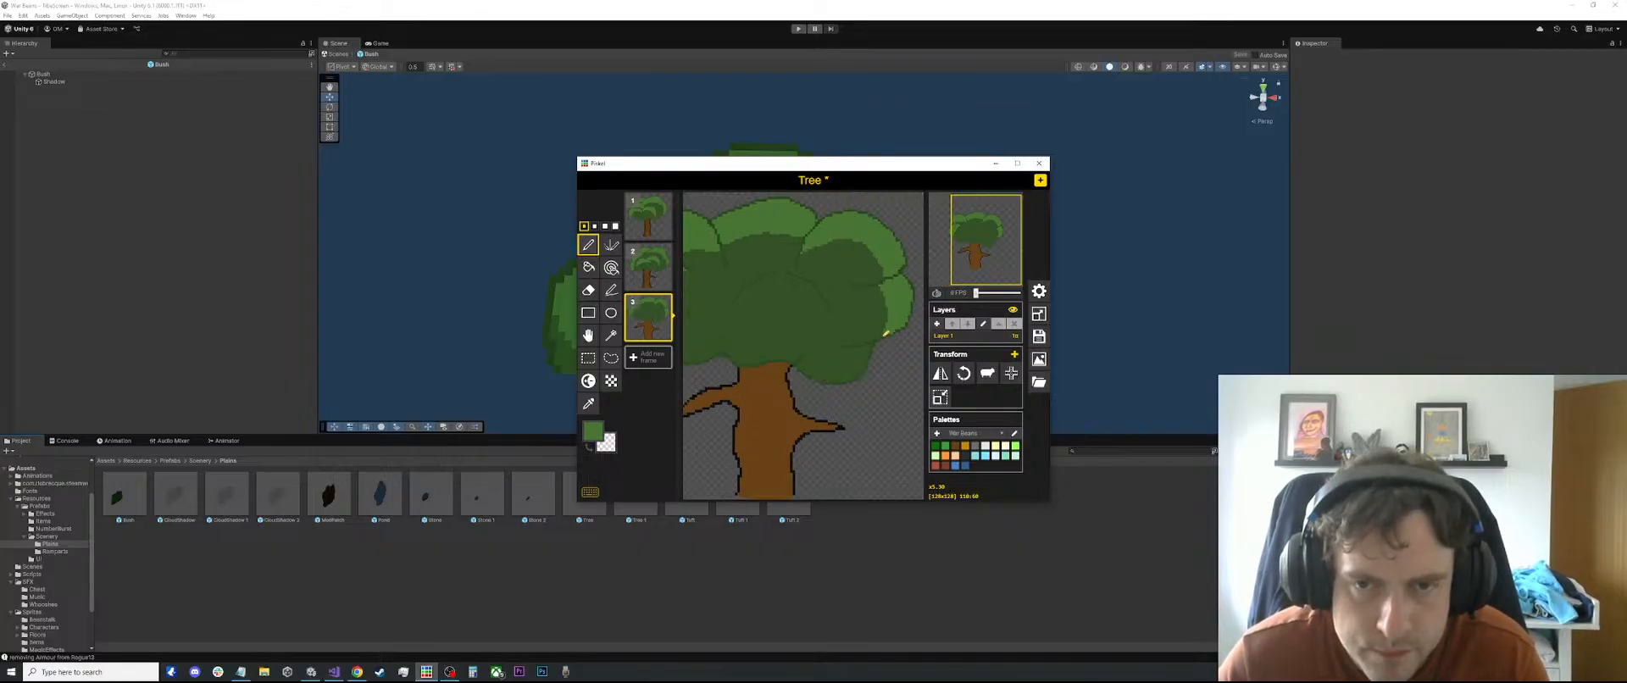
{"action": "scroll", "coordinate": [815, 337], "scroll_direction": "down", "scroll_amount": 2}
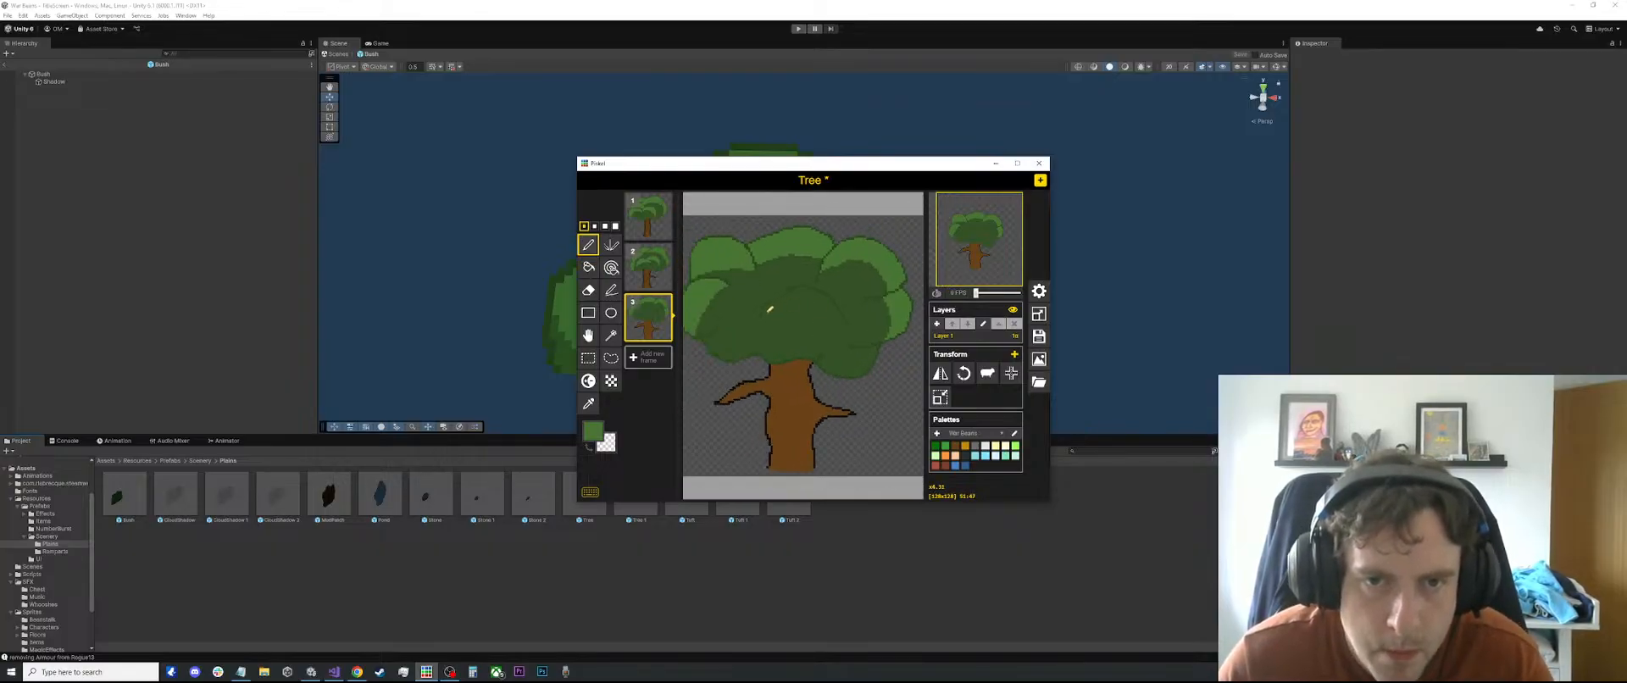
Draw a curved light green line across the third frame's central foliage clump and fill the highlight above it
{"action": "left_click_drag", "start_coordinate": [771, 308], "coordinate": [840, 313]}
{"action": "key", "text": "n"}
{"action": "key", "text": "ctrl+z"}
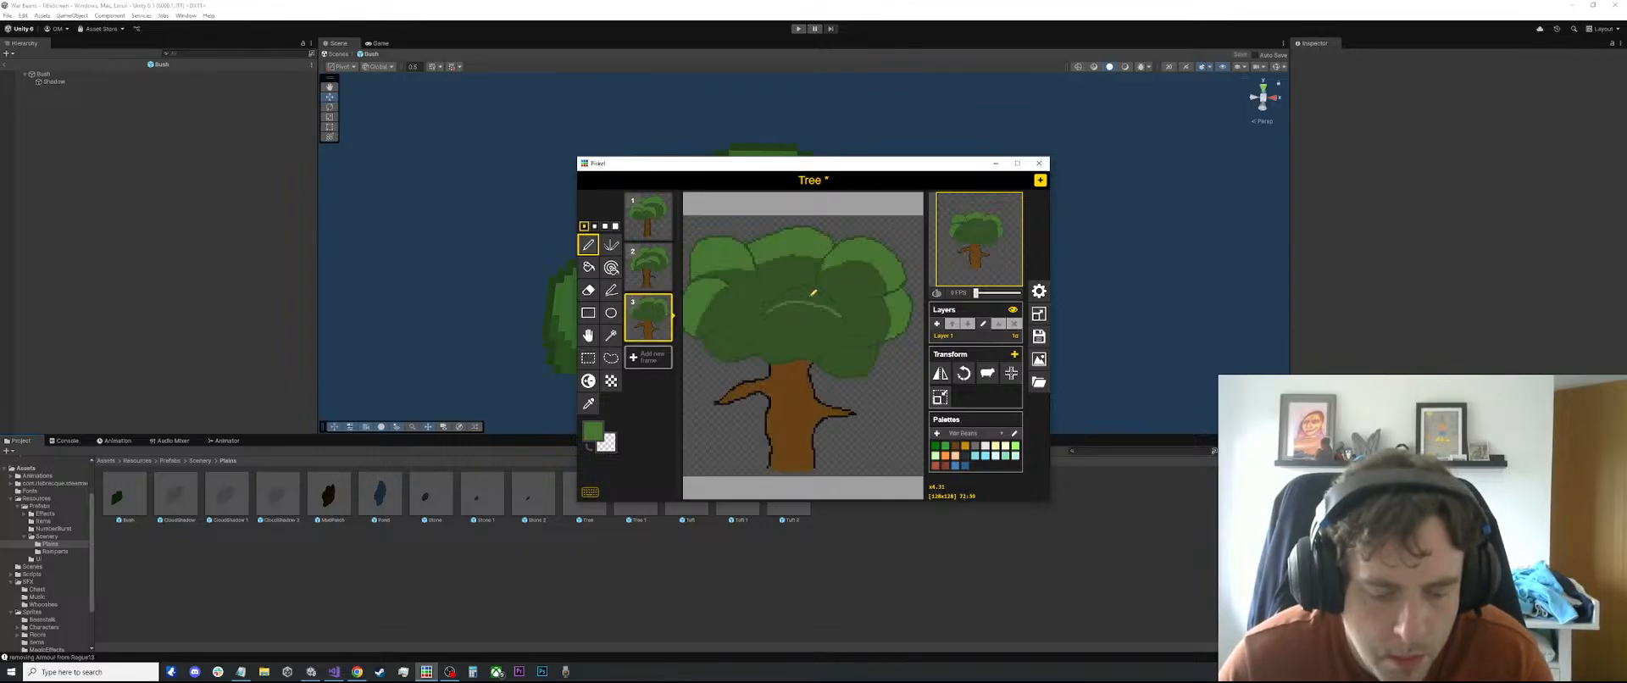
{"action": "key", "text": "b"}
{"action": "left_click", "coordinate": [806, 294]}
Compare the third frame's foliage highlights with those of the second frame
{"action": "scroll", "coordinate": [798, 312], "scroll_direction": "down", "scroll_amount": 7}
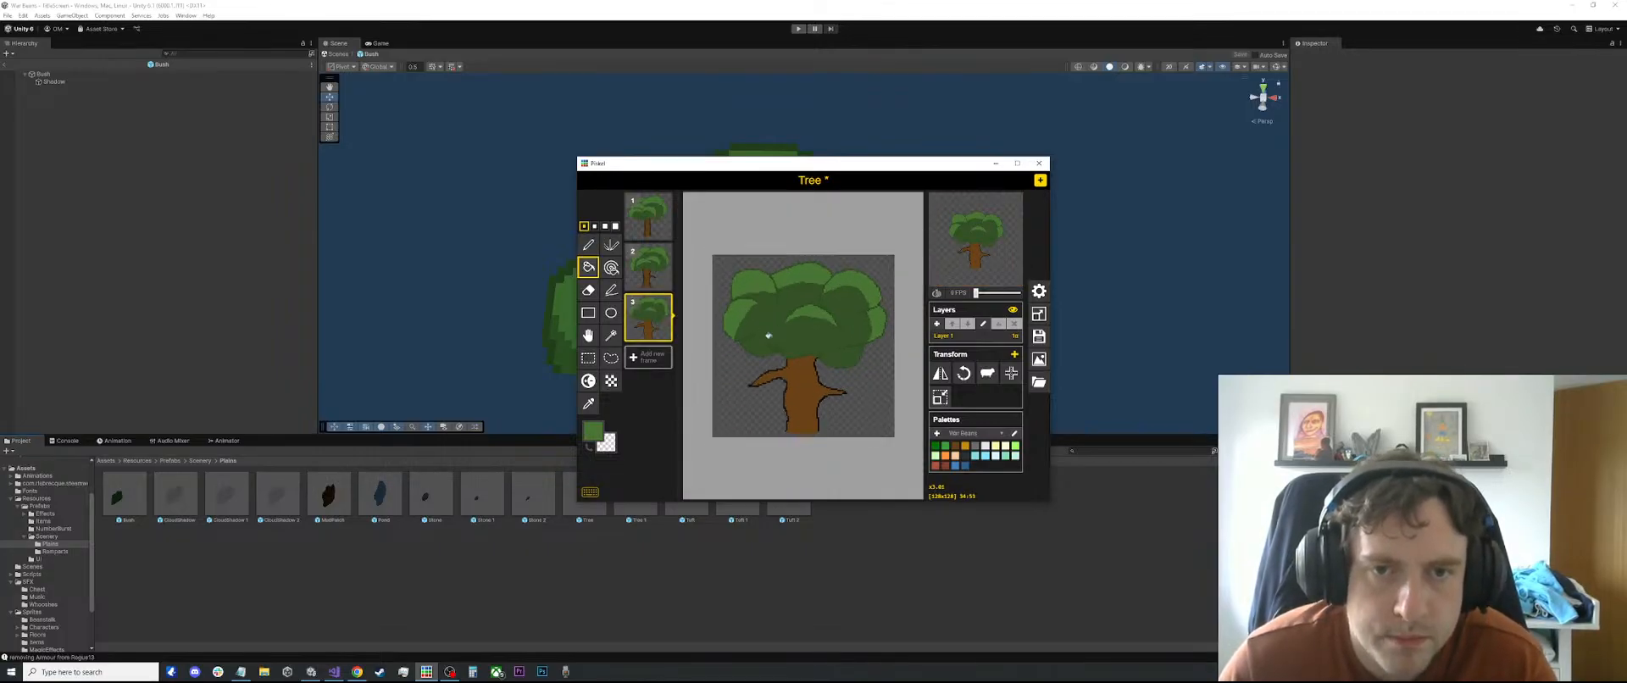
{"action": "scroll", "coordinate": [789, 317], "scroll_direction": "up", "scroll_amount": 2}
{"action": "left_click", "coordinate": [648, 267]}
{"action": "left_click", "coordinate": [645, 310]}
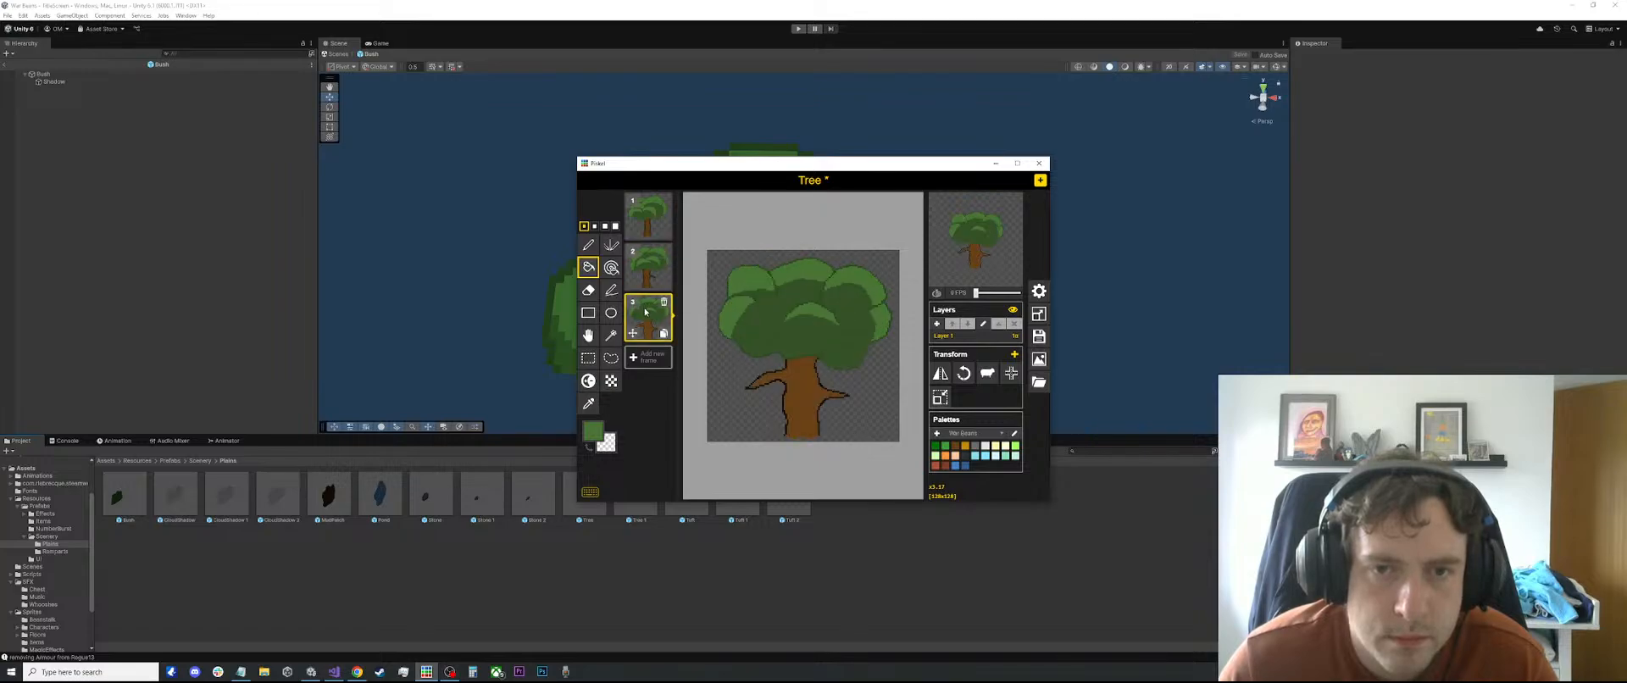
{"action": "scroll", "coordinate": [757, 319], "scroll_direction": "up", "scroll_amount": 2}
{"action": "scroll", "coordinate": [757, 319], "scroll_direction": "up", "scroll_amount": 3}
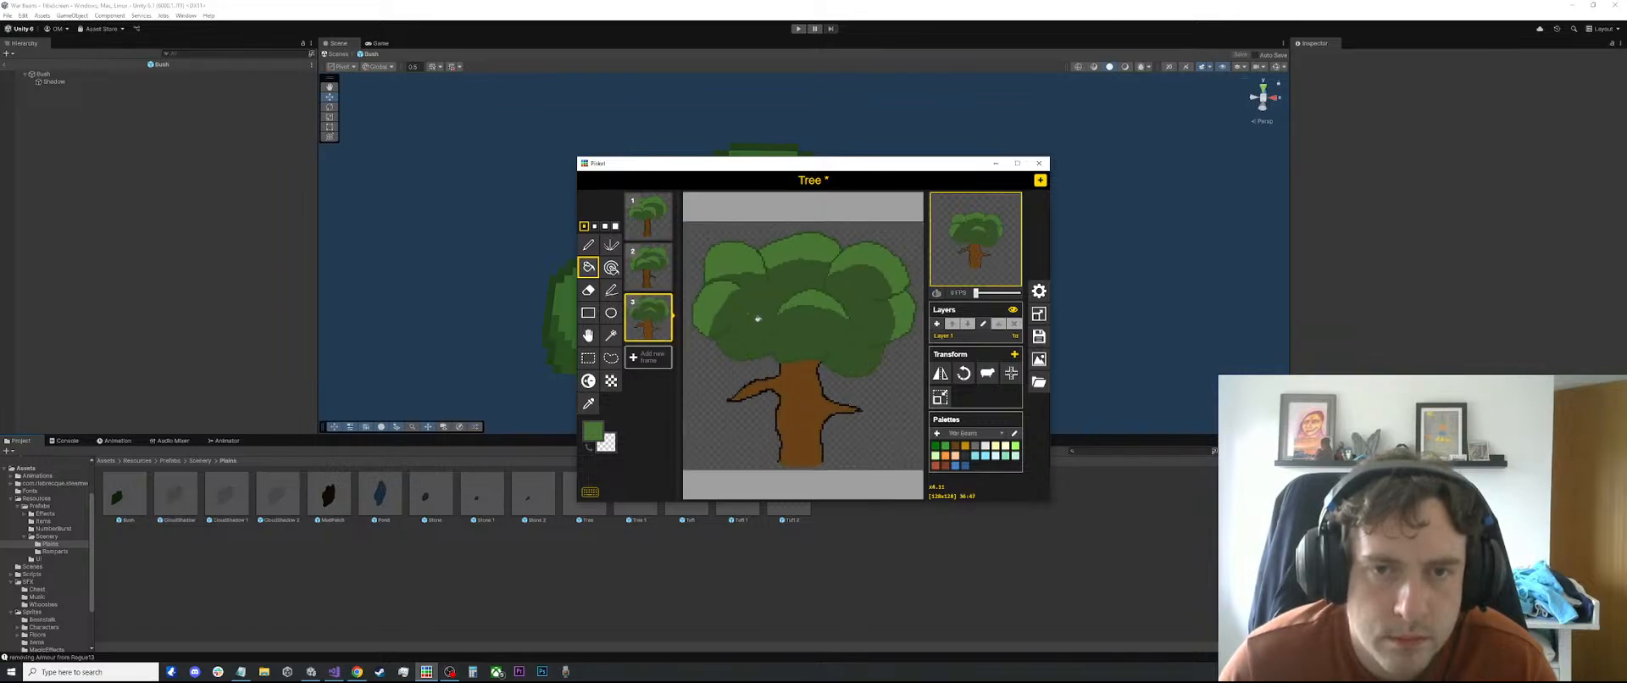
{"action": "key", "text": "p"}
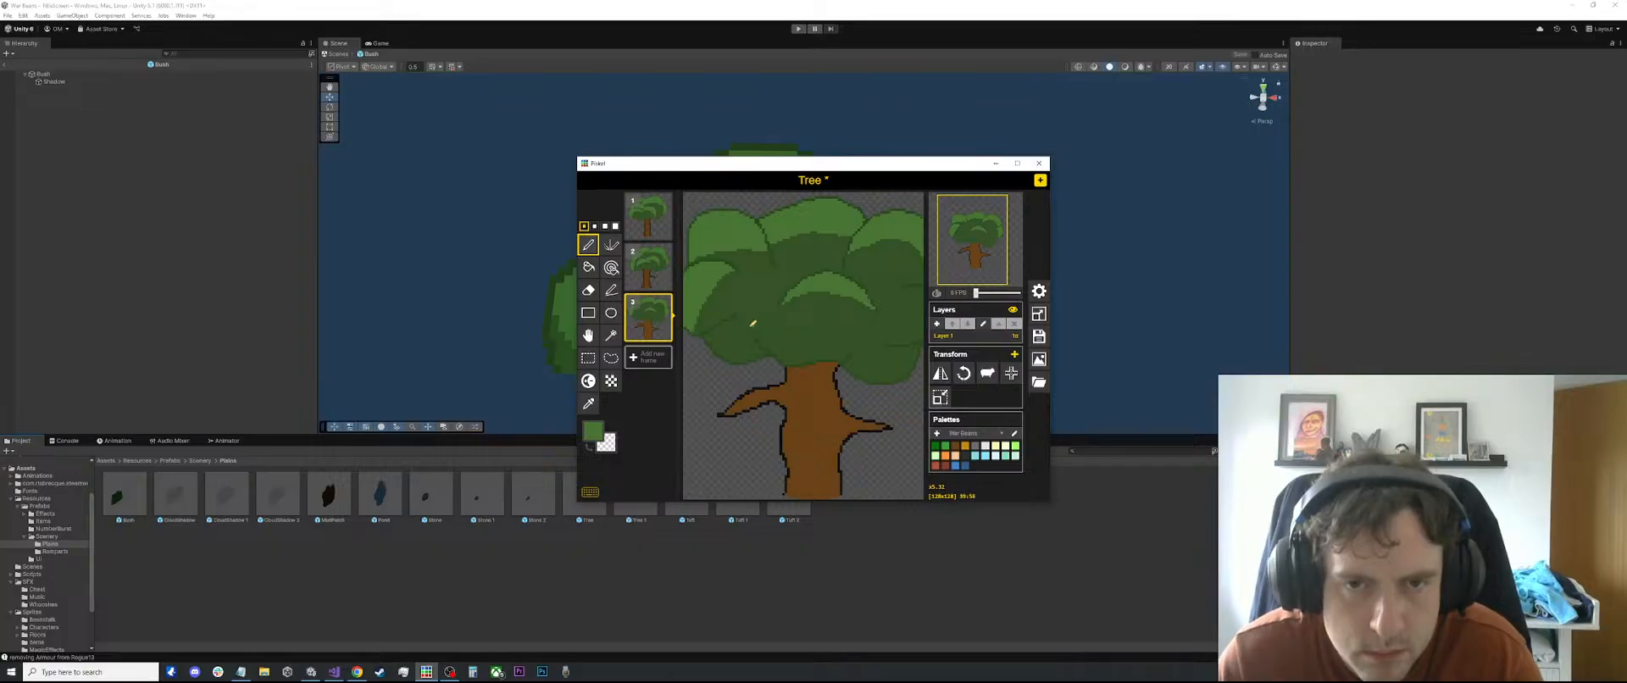
{"action": "scroll", "coordinate": [753, 323], "scroll_direction": "down", "scroll_amount": 8}
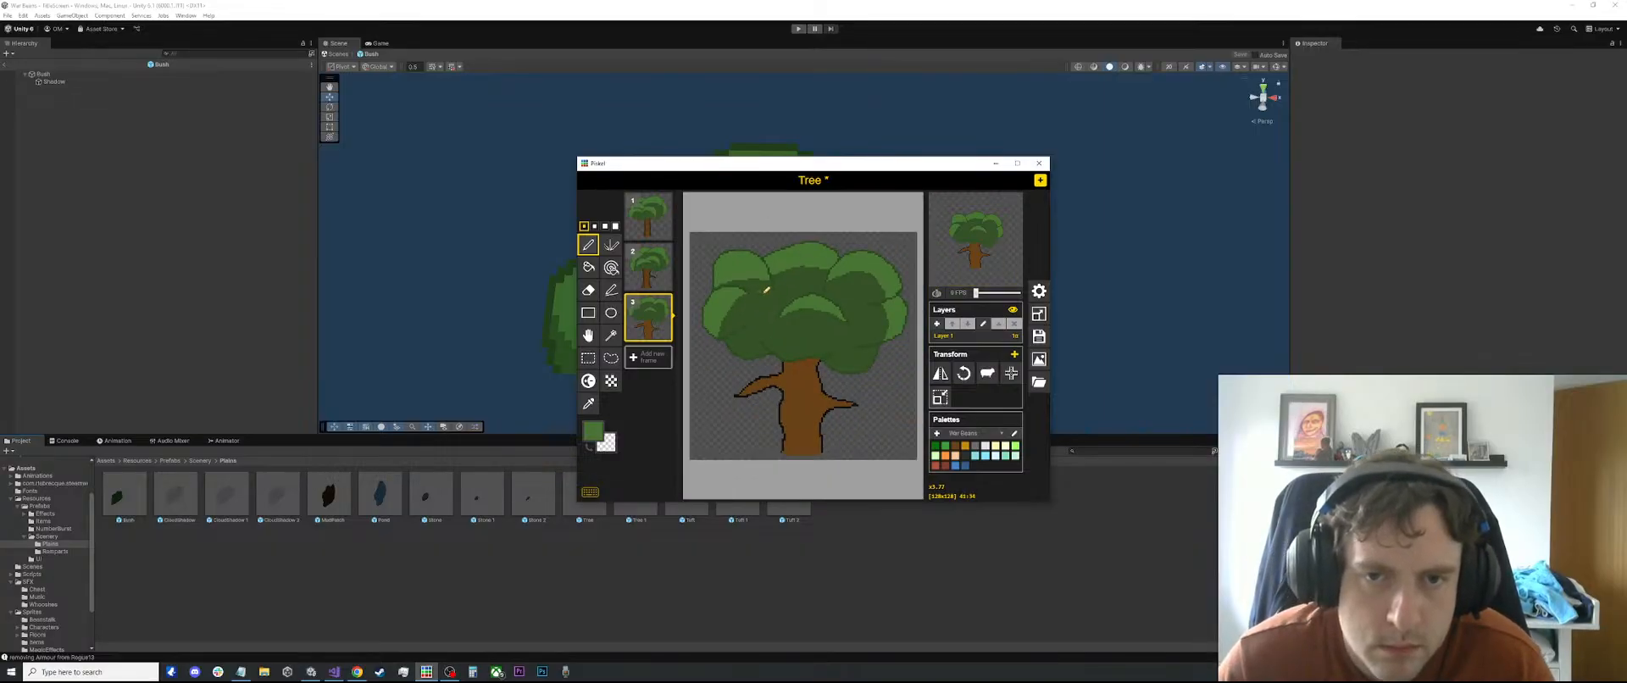
{"action": "left_click", "coordinate": [637, 255]}
{"action": "left_click", "coordinate": [645, 320]}
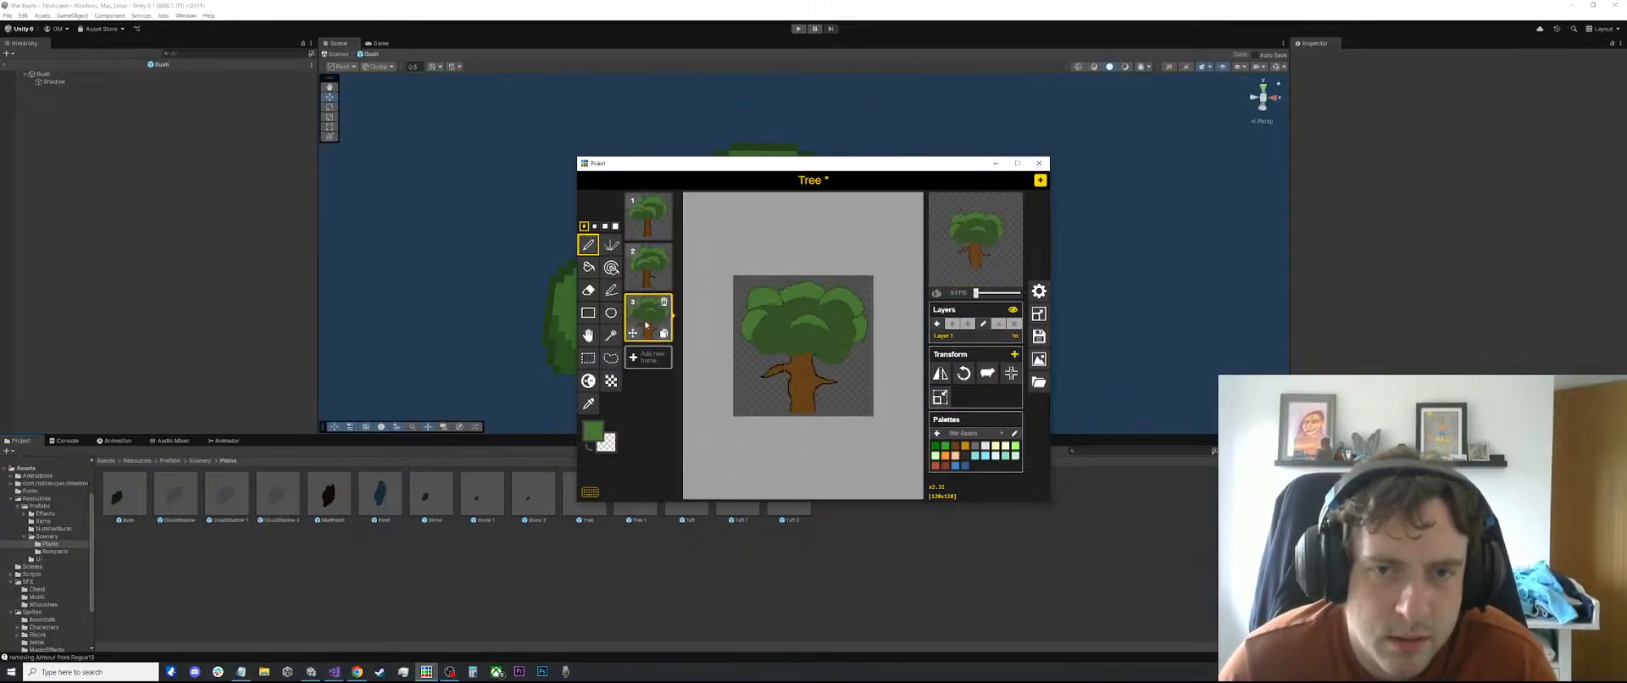
Sample a dark green from the third frame's crown and rework the foliage lines around the clump left of centre
{"action": "scroll", "coordinate": [751, 321], "scroll_direction": "up", "scroll_amount": 3}
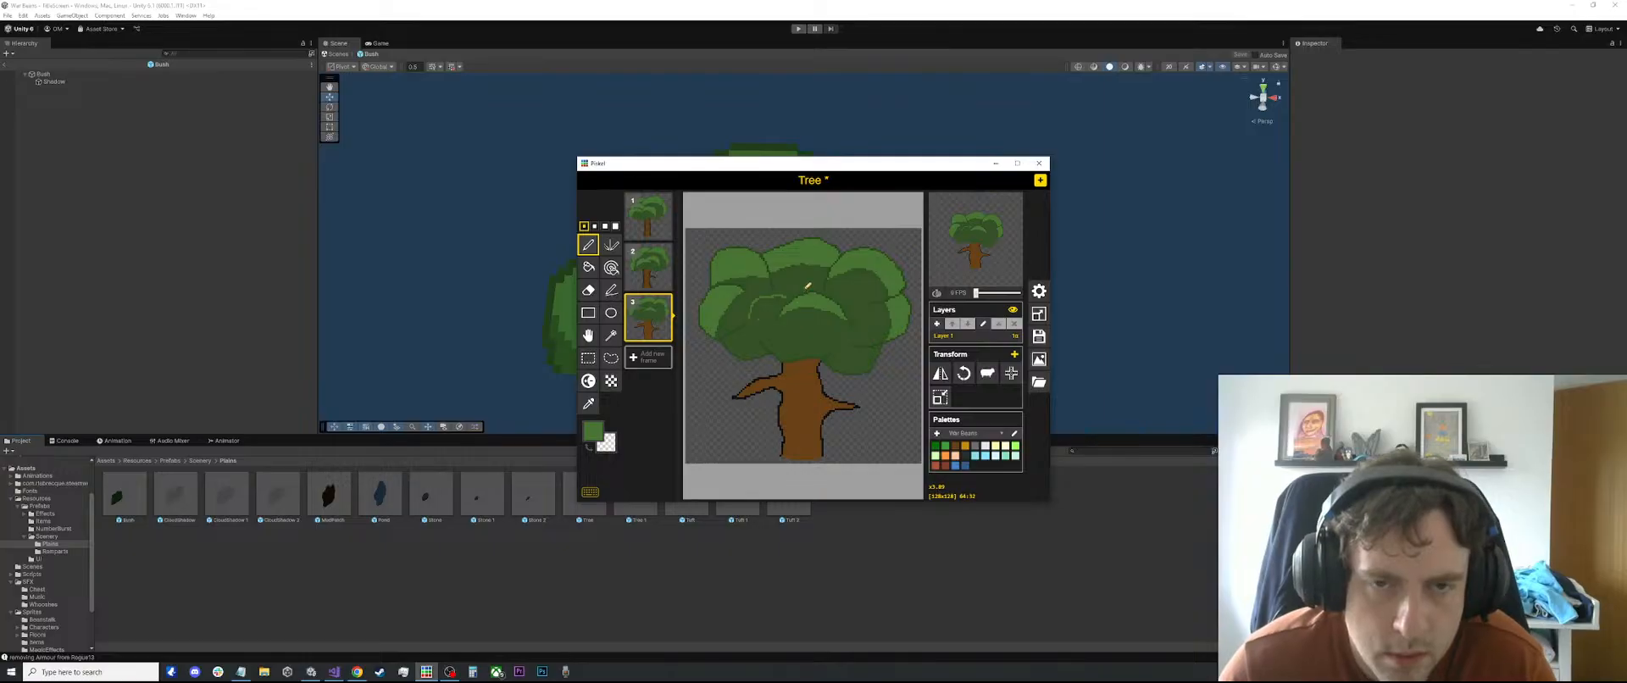
{"action": "scroll", "coordinate": [803, 288], "scroll_direction": "up", "scroll_amount": 2}
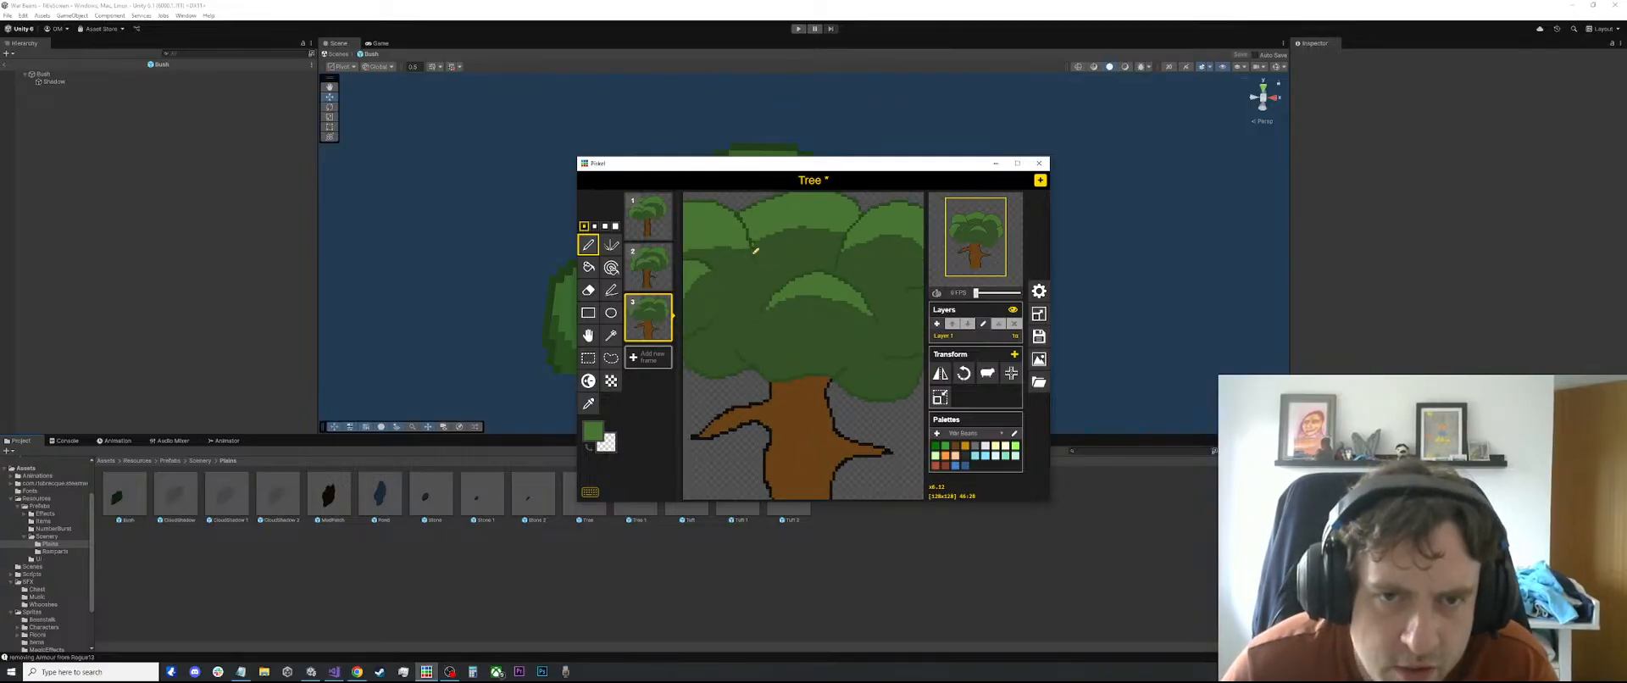
{"action": "key", "text": "o"}
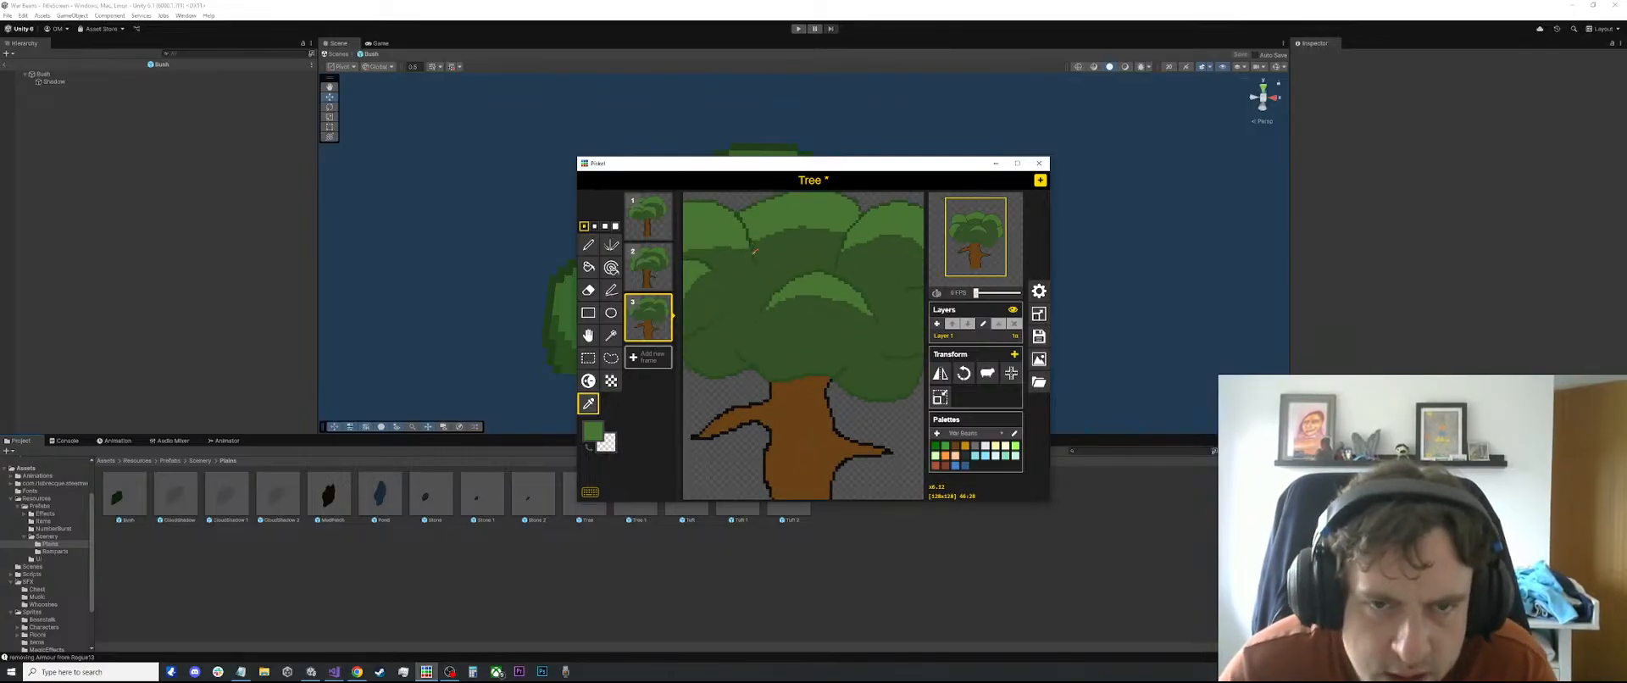
{"action": "left_click", "coordinate": [769, 254]}
{"action": "key", "text": "p"}
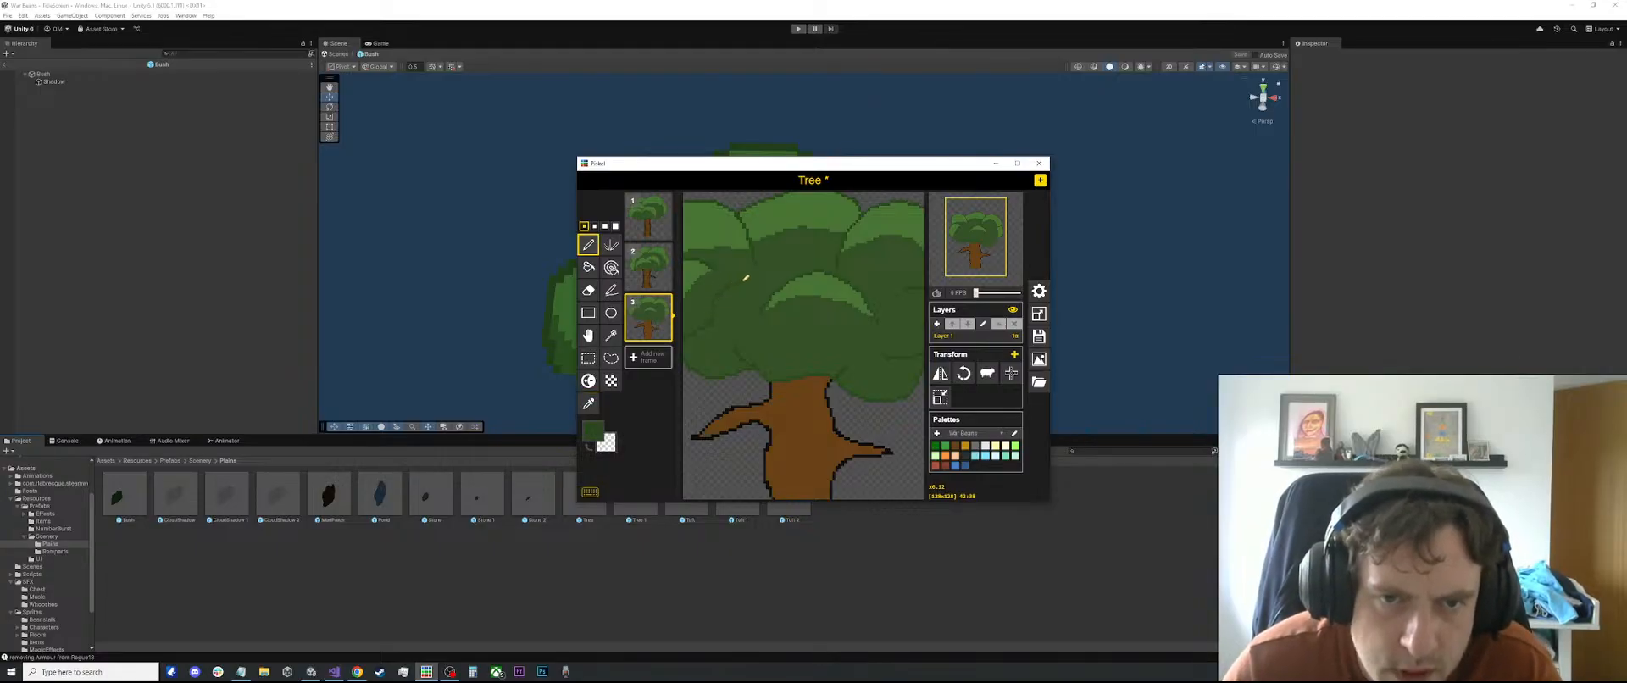
{"action": "scroll", "coordinate": [873, 284], "scroll_direction": "down", "scroll_amount": 1}
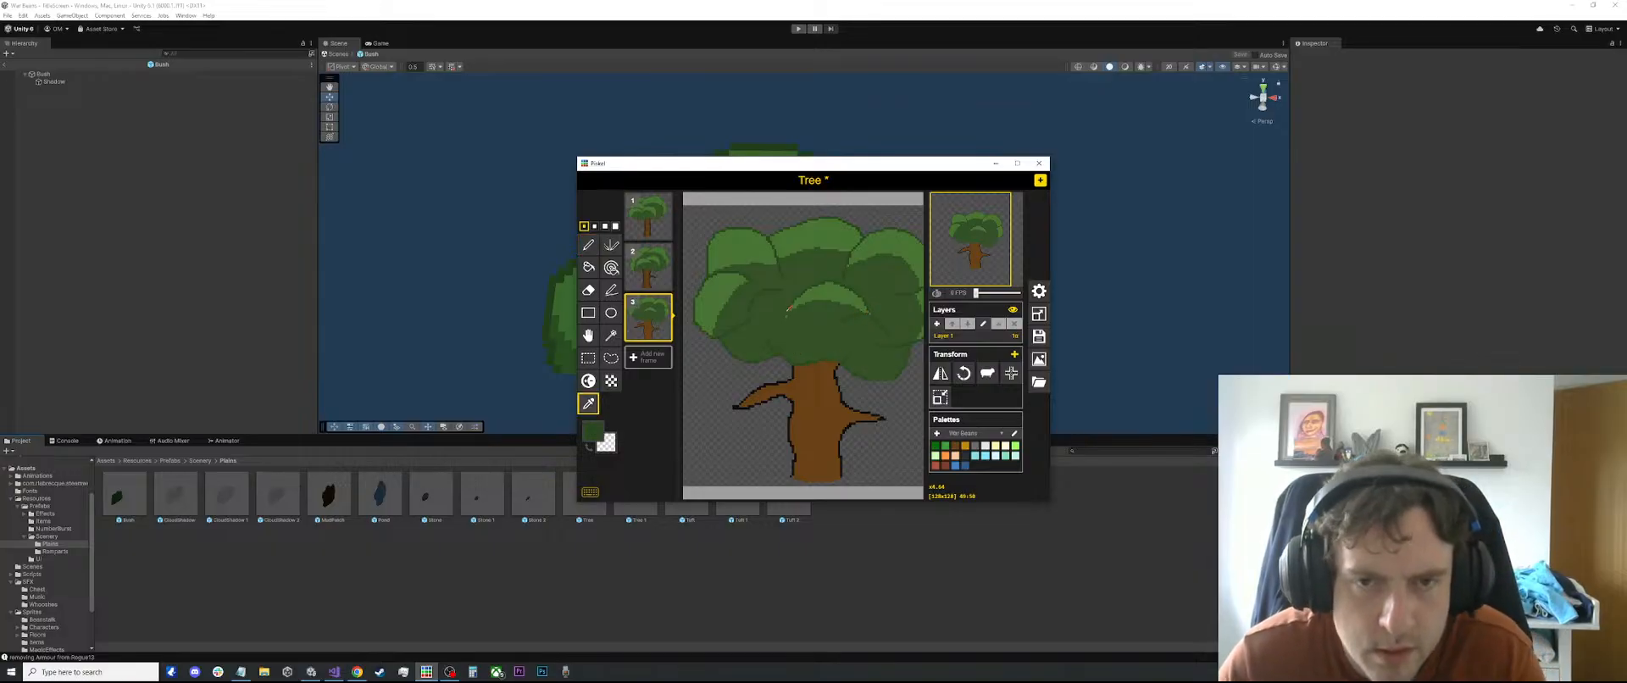
Sample the light green again, then outline and fill a highlight on the third frame's clump left of centre
{"action": "left_click", "coordinate": [745, 306], "text": "alt"}
{"action": "scroll", "coordinate": [745, 305], "scroll_direction": "up", "scroll_amount": 1}
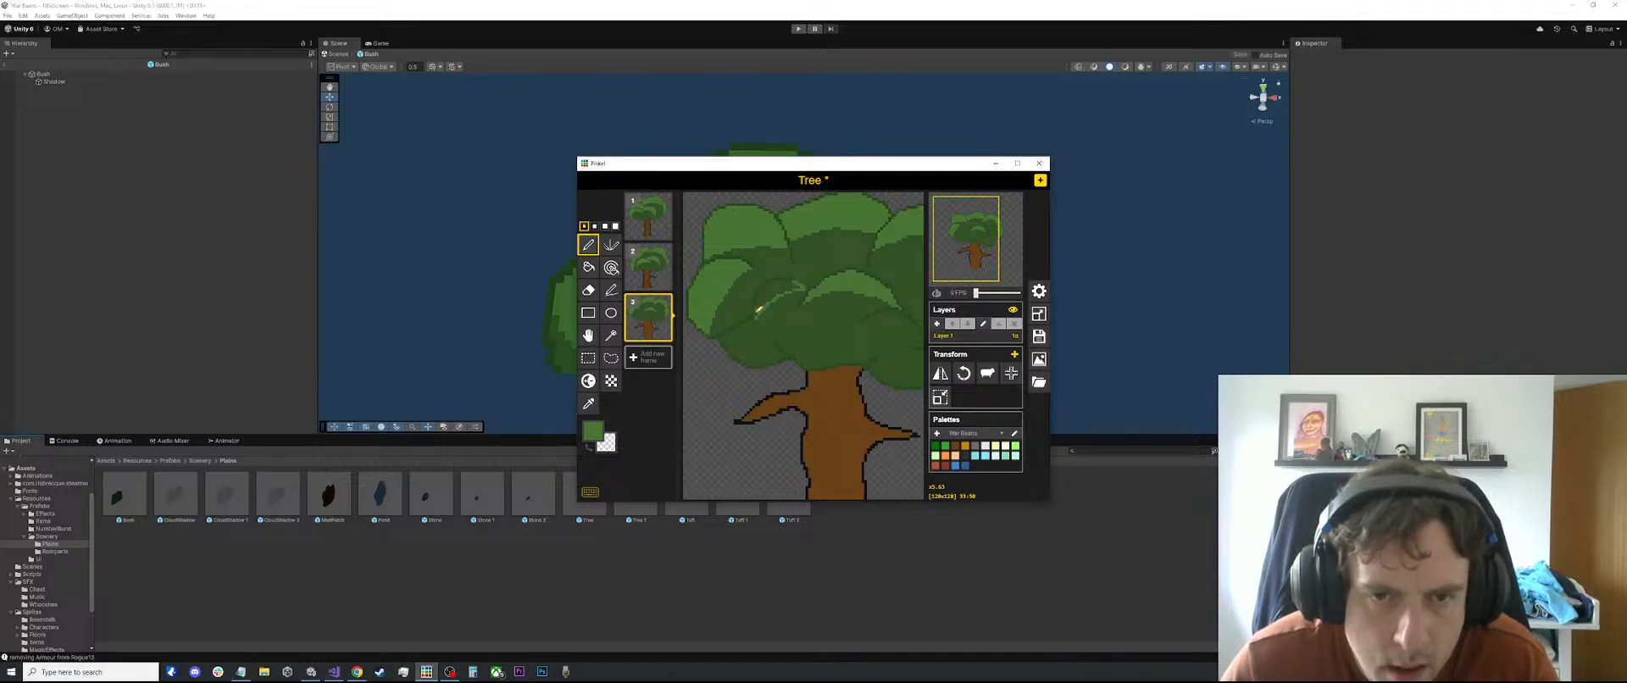
{"action": "key", "text": "b"}
{"action": "left_click", "coordinate": [757, 306]}
{"action": "scroll", "coordinate": [751, 307], "scroll_direction": "up", "scroll_amount": 2}
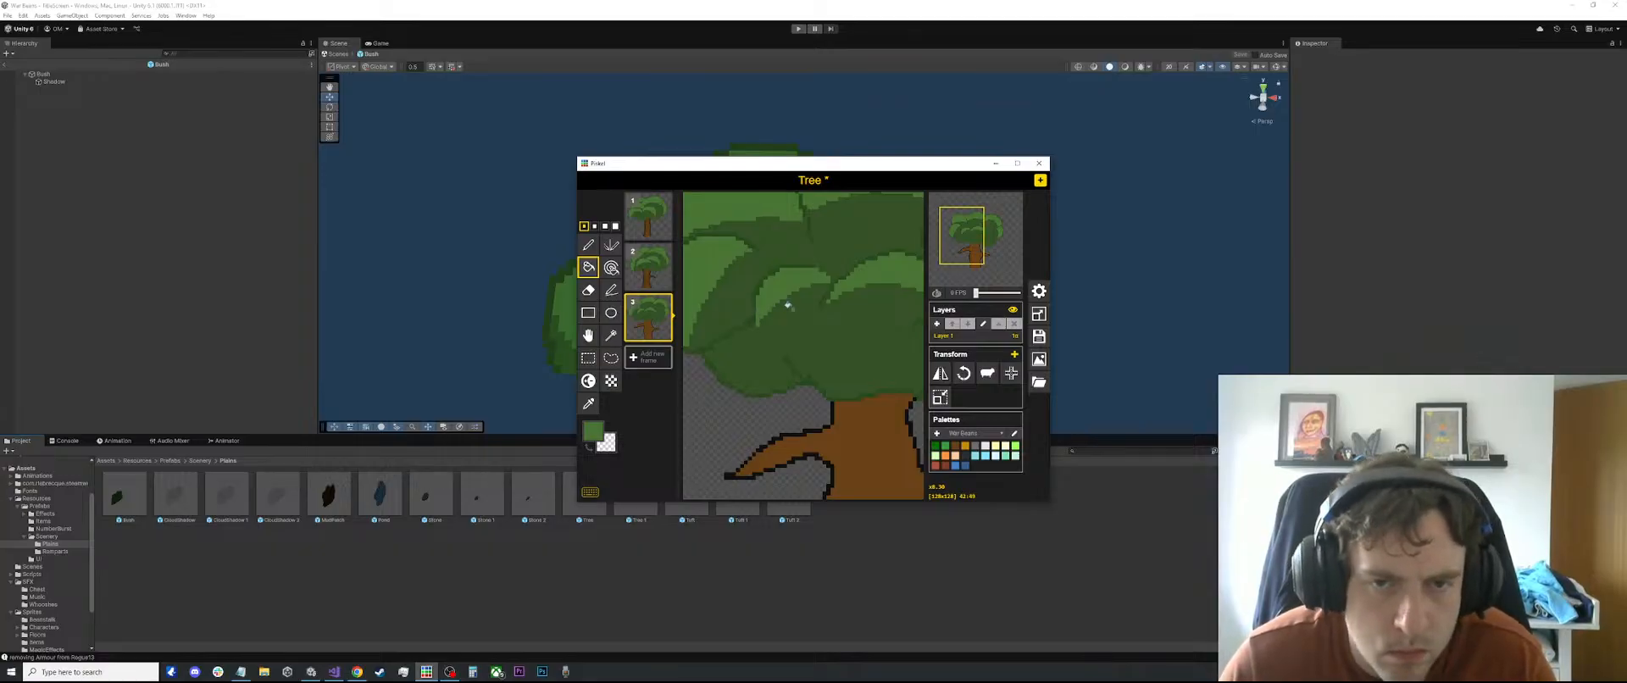
{"action": "scroll", "coordinate": [787, 305], "scroll_direction": "down", "scroll_amount": 4}
{"action": "scroll", "coordinate": [804, 313], "scroll_direction": "up", "scroll_amount": 2}
Outline and fill a curved light green highlight on the third frame's lower-right foliage clump
{"action": "key", "text": "p"}
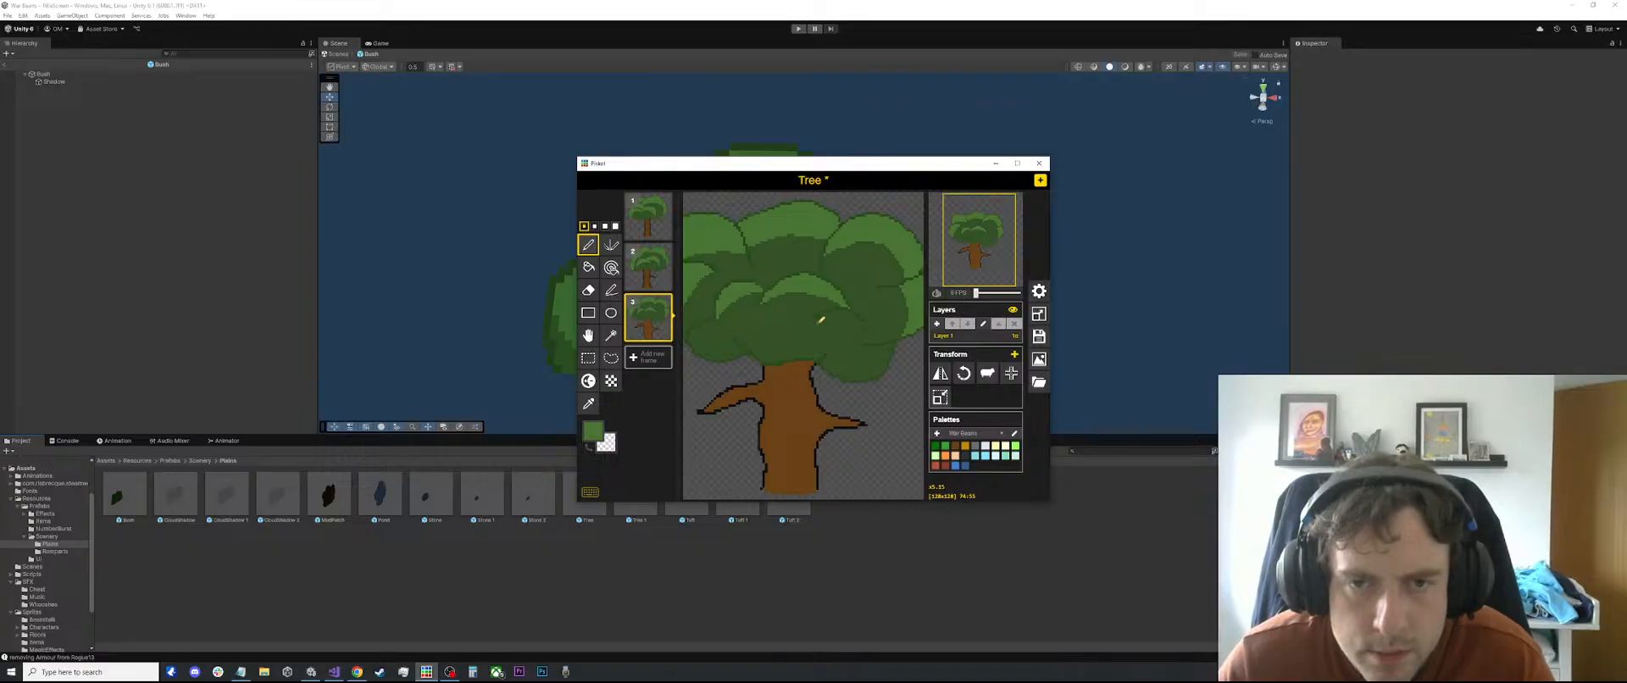
{"action": "scroll", "coordinate": [820, 320], "scroll_direction": "up", "scroll_amount": 1}
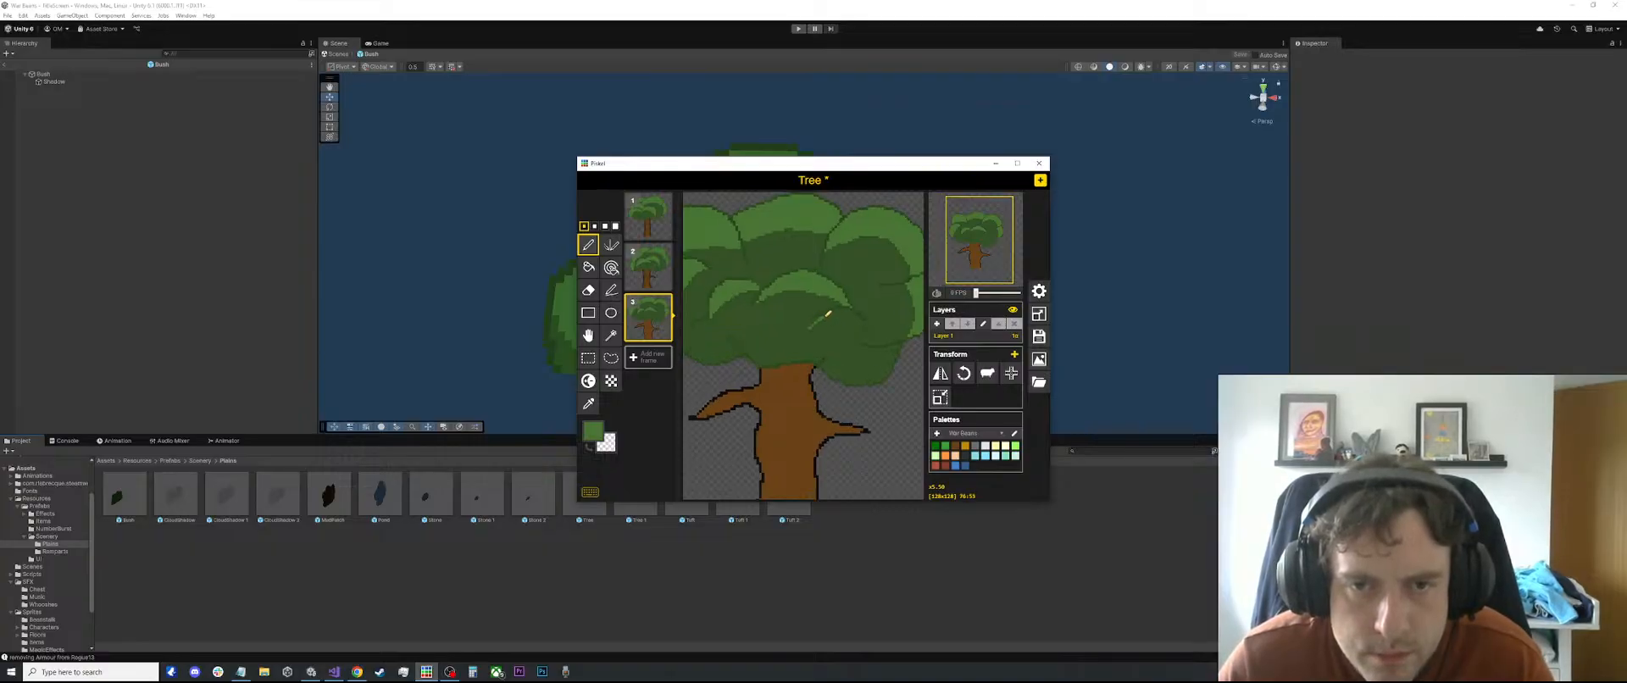
{"action": "left_click_drag", "start_coordinate": [826, 315], "coordinate": [870, 333]}
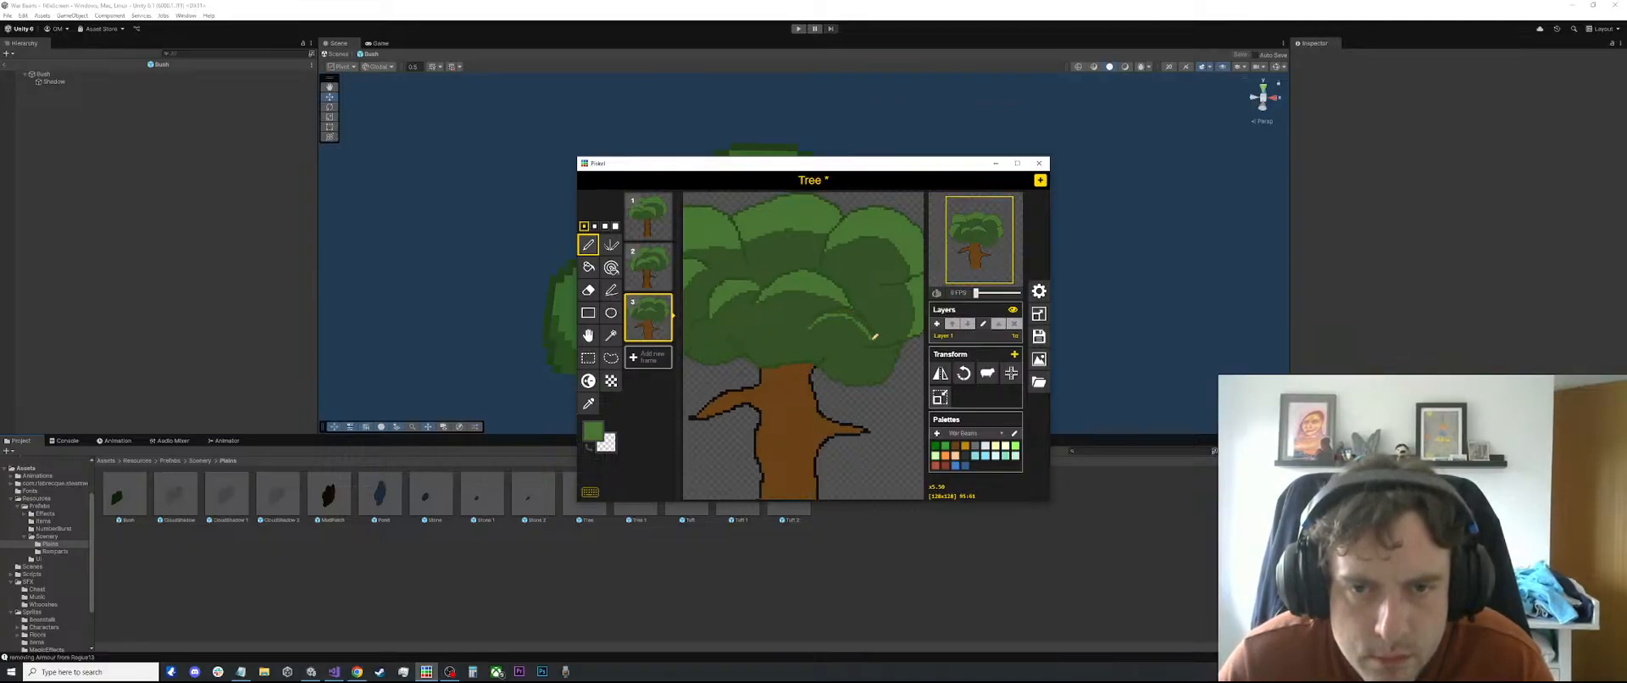
{"action": "scroll", "coordinate": [874, 331], "scroll_direction": "up", "scroll_amount": 3}
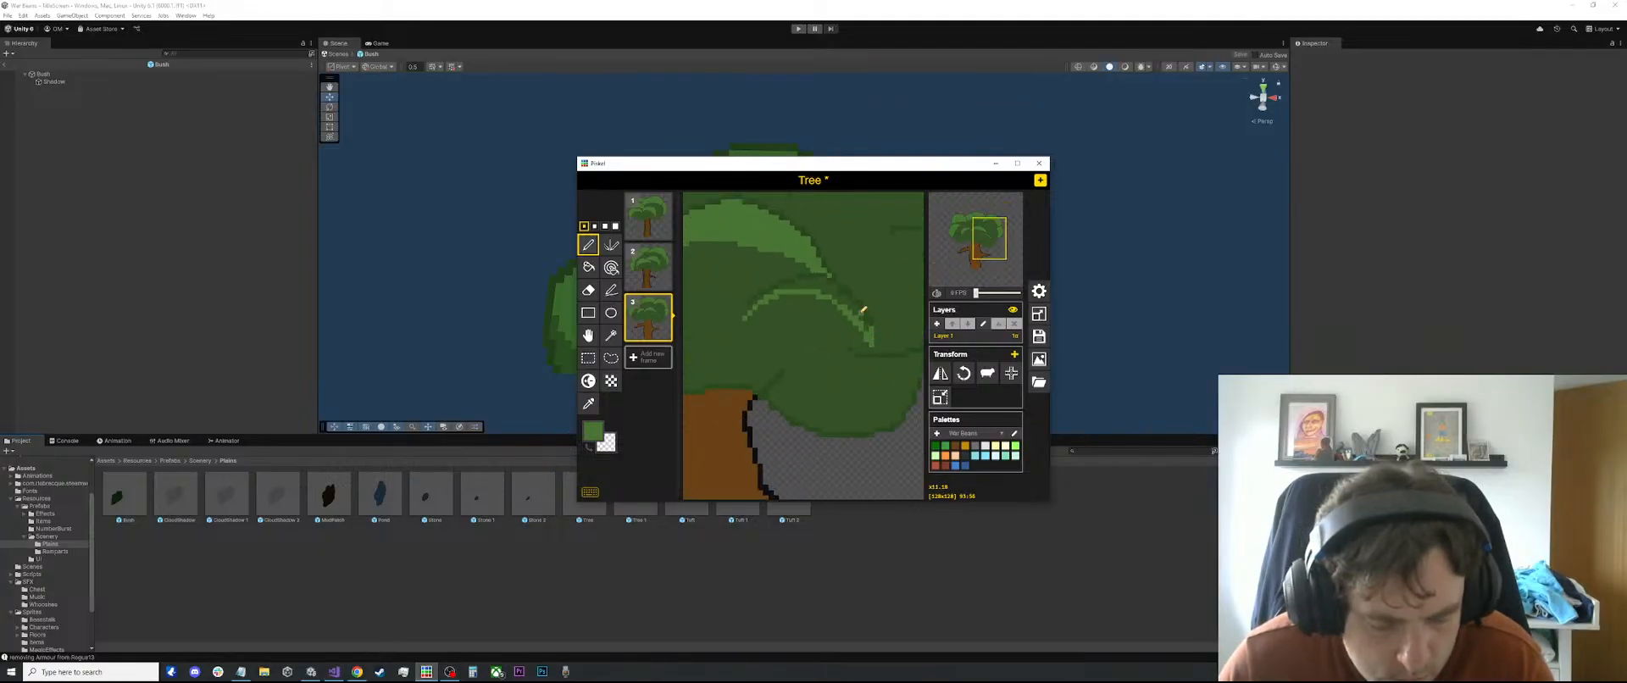
{"action": "key", "text": "b"}
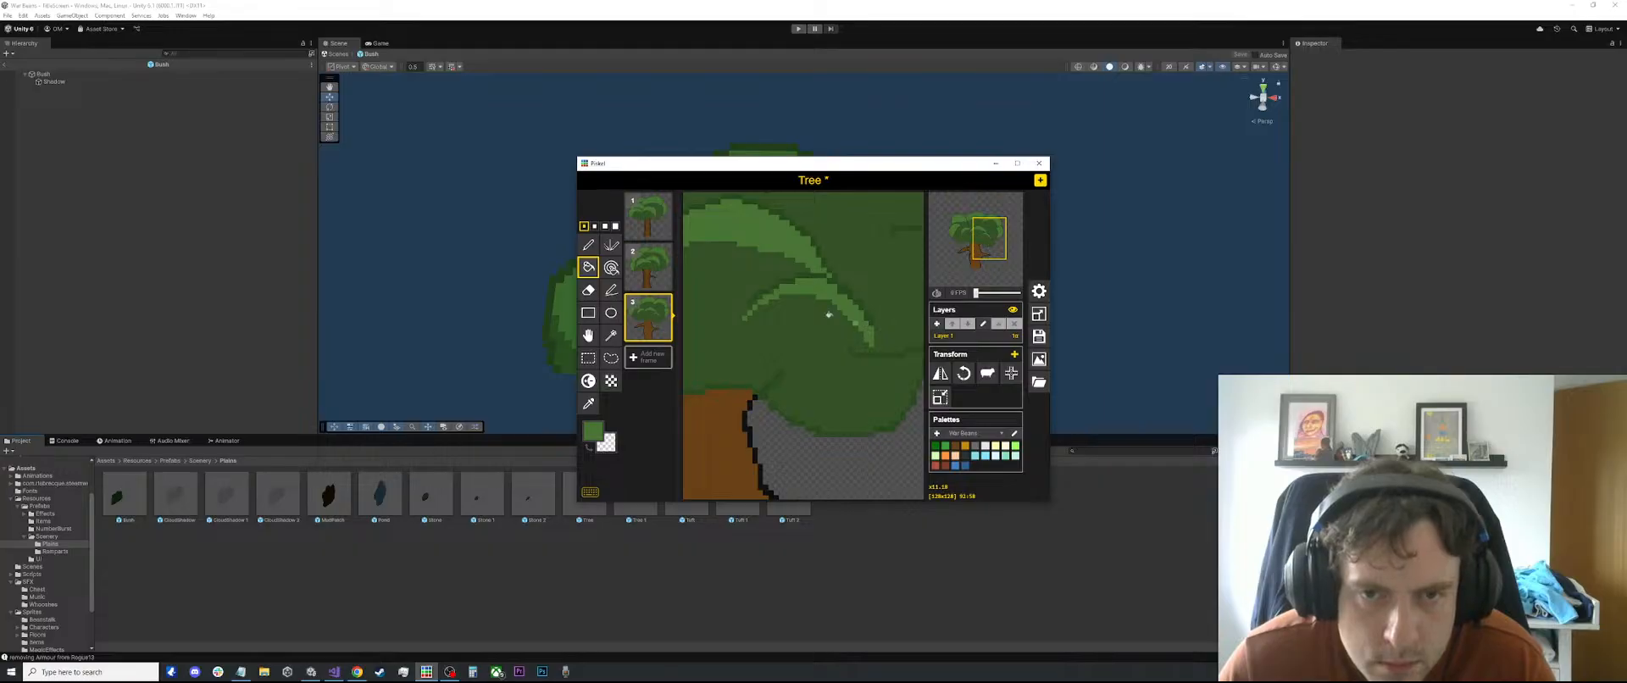
{"action": "scroll", "coordinate": [751, 295], "scroll_direction": "down", "scroll_amount": 3}
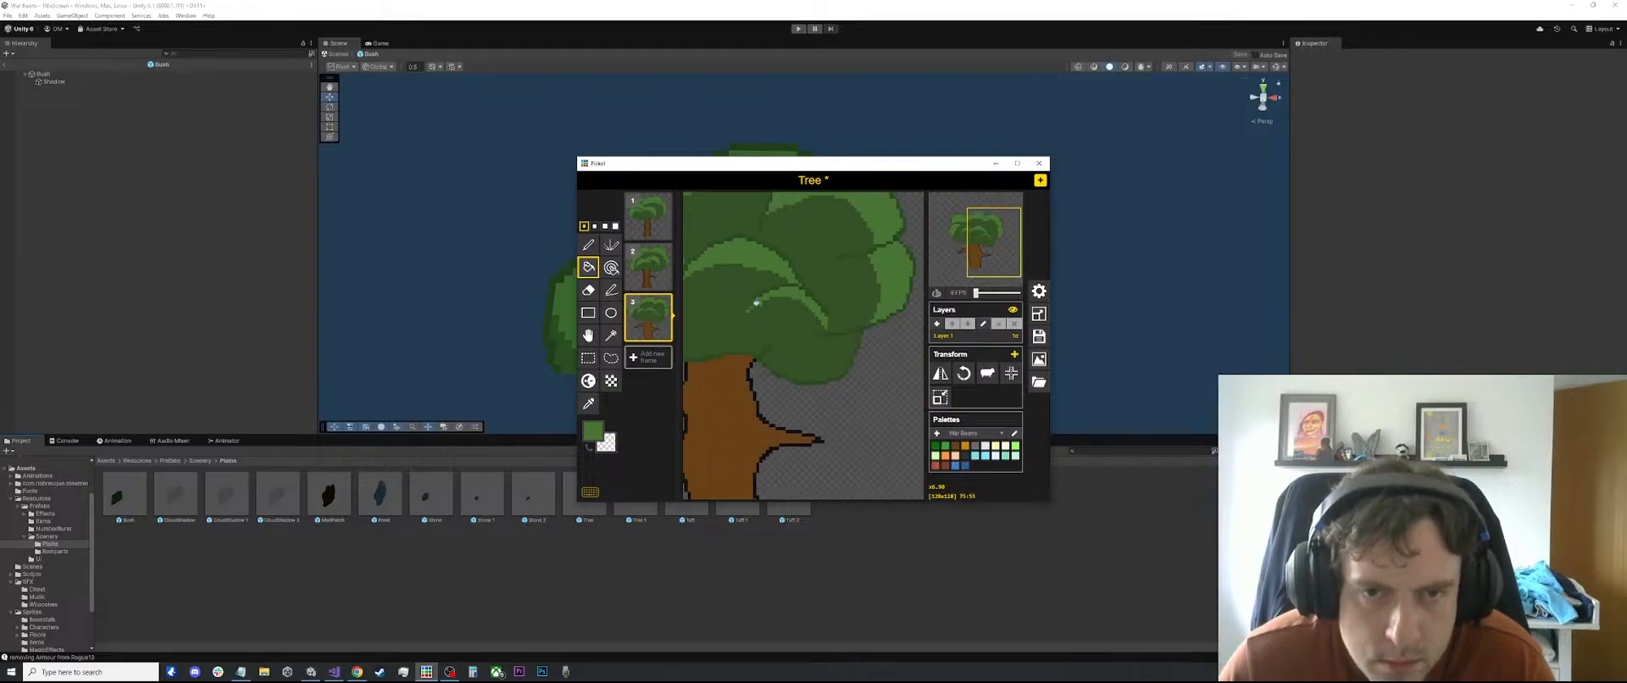
{"action": "scroll", "coordinate": [751, 332], "scroll_direction": "down", "scroll_amount": 2}
Compare the second and third frames, and sample the dark brown from the second frame's trunk
{"action": "left_click", "coordinate": [648, 267]}
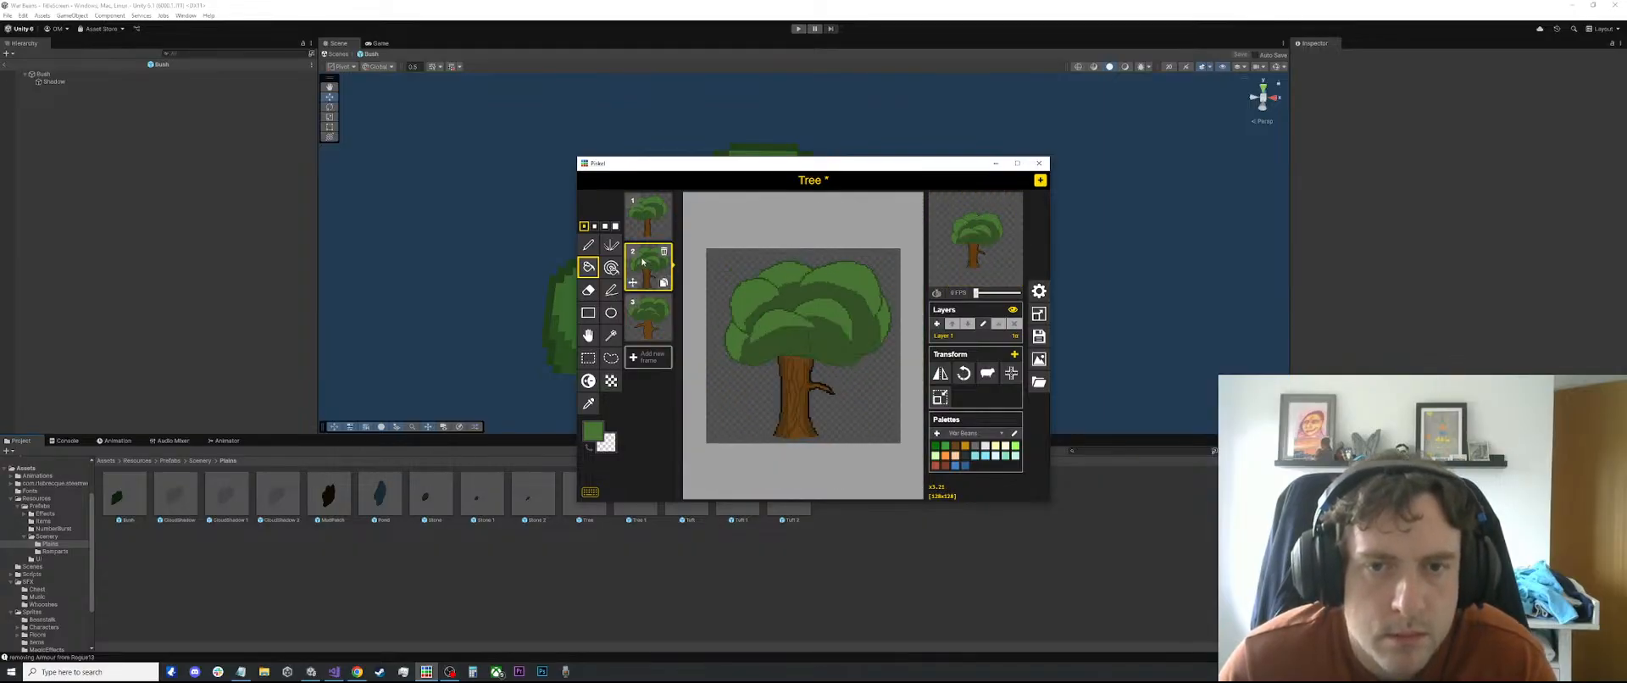
{"action": "left_click", "coordinate": [649, 321]}
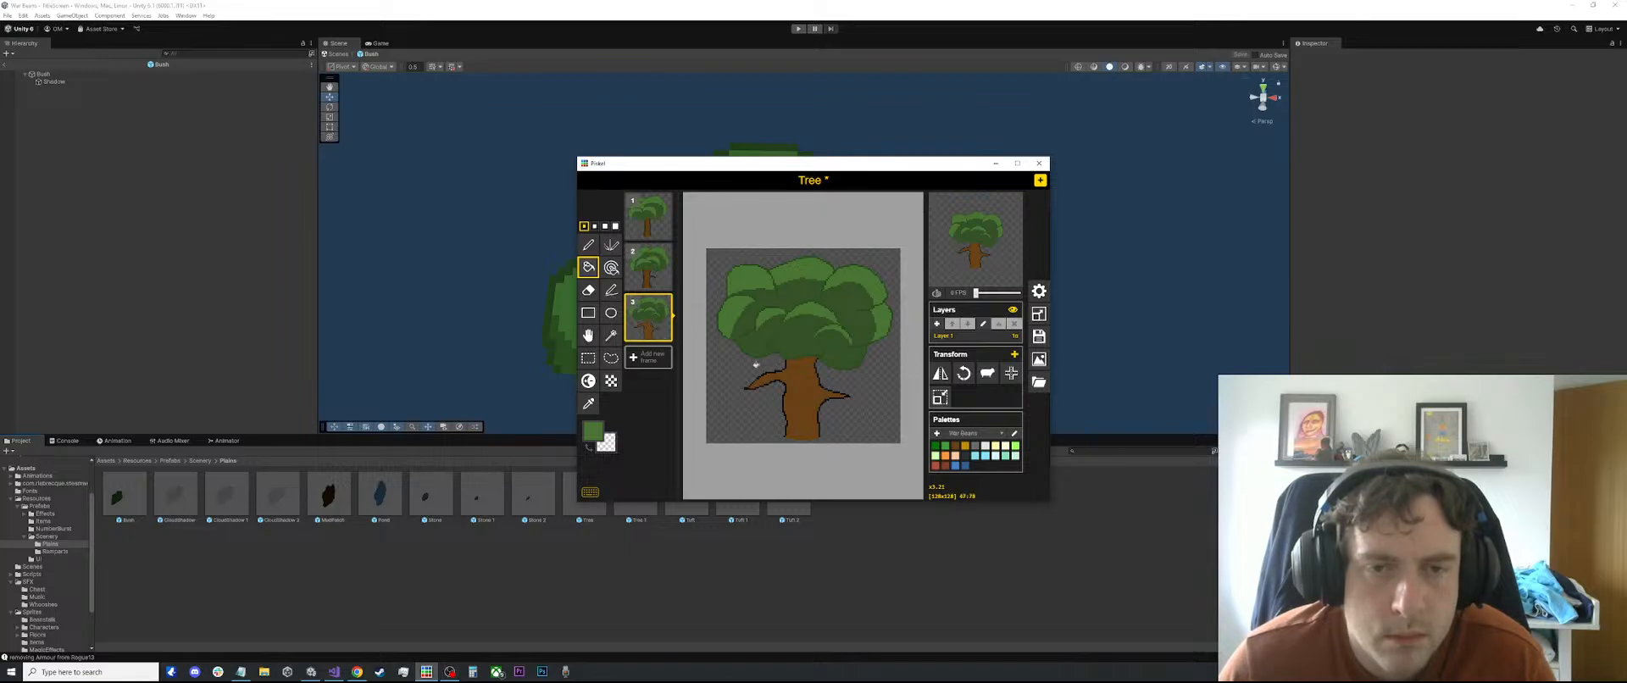
{"action": "left_click", "coordinate": [648, 267]}
{"action": "scroll", "coordinate": [778, 373], "scroll_direction": "up", "scroll_amount": 3}
{"action": "scroll", "coordinate": [778, 373], "scroll_direction": "up", "scroll_amount": 1}
{"action": "key", "text": "o"}
{"action": "left_click", "coordinate": [796, 391]}
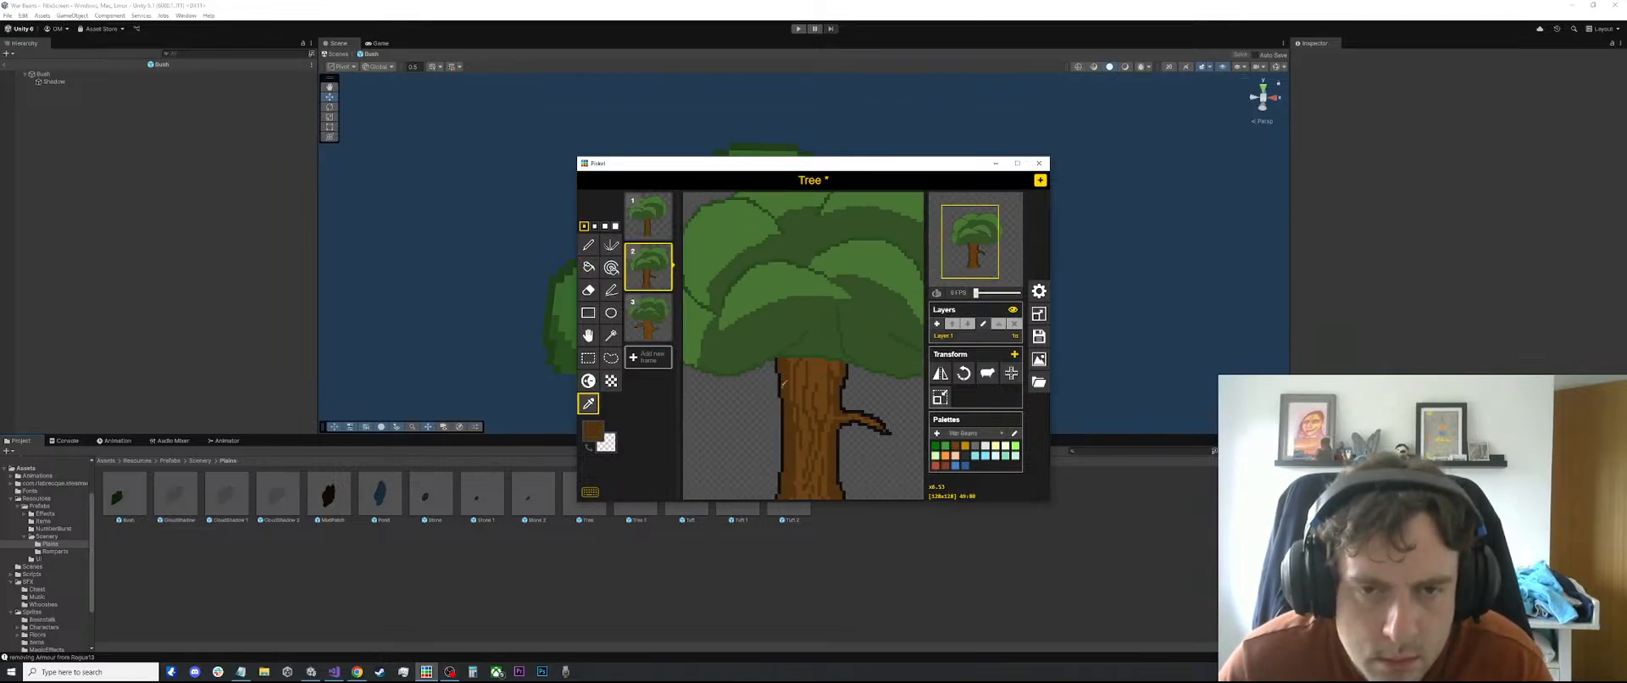
Draw a dark brown shading line up the left side of the third frame's trunk
{"action": "left_click", "coordinate": [652, 332]}
{"action": "key", "text": "p"}
{"action": "scroll", "coordinate": [725, 373], "scroll_direction": "down", "scroll_amount": 2}
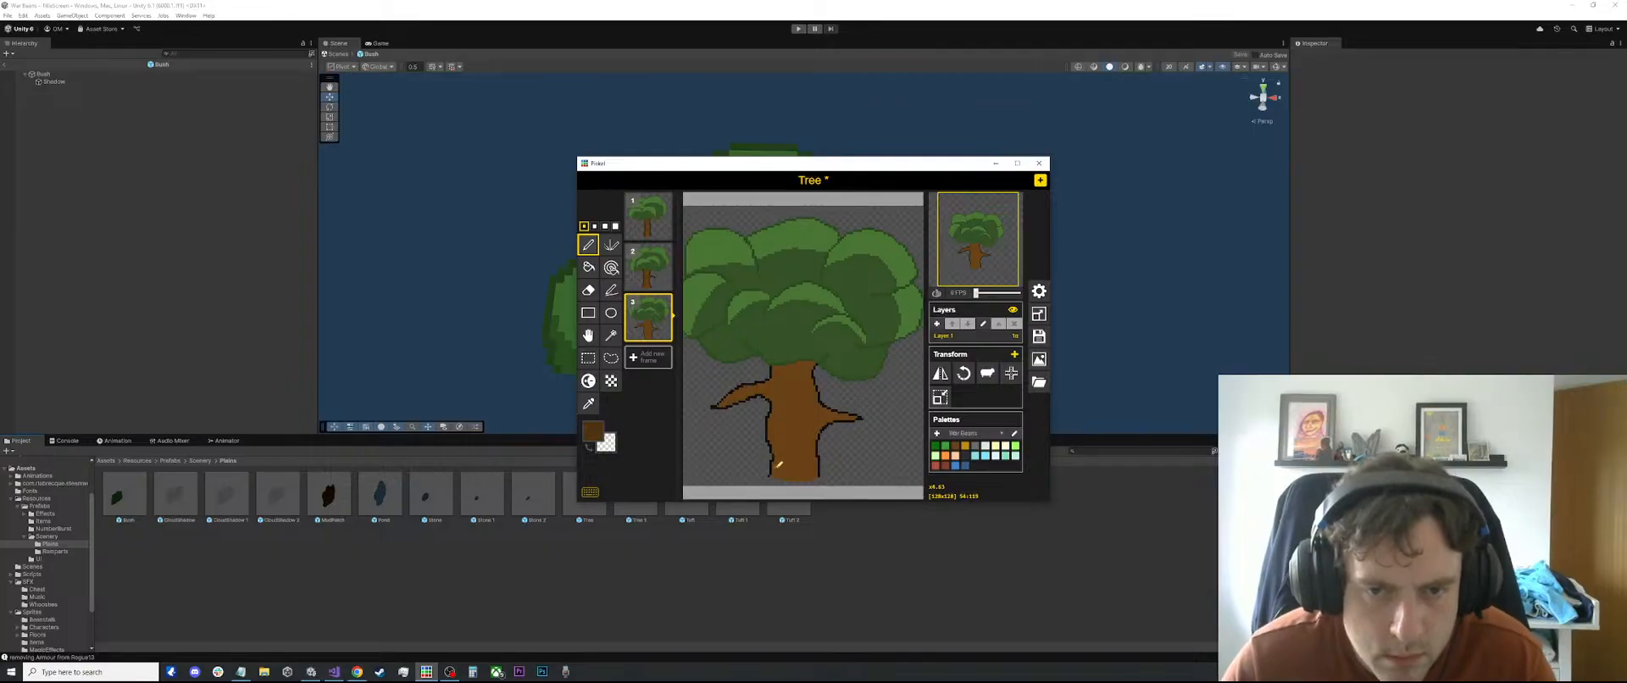
{"action": "left_click_drag", "start_coordinate": [783, 464], "coordinate": [779, 417]}
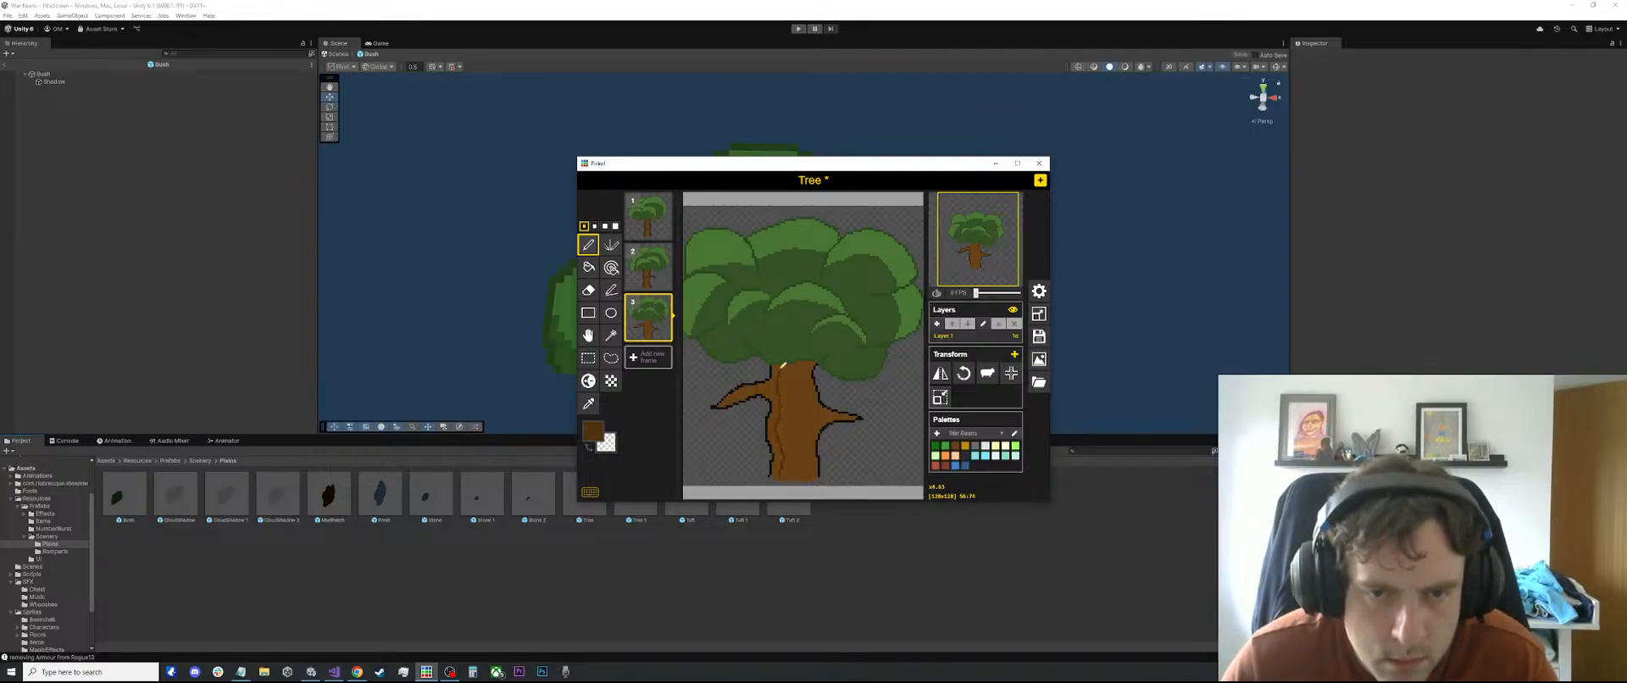
Outline and fill a dark brown shadow across the top of the second frame's trunk, just beneath the foliage
{"action": "key", "text": "Up"}
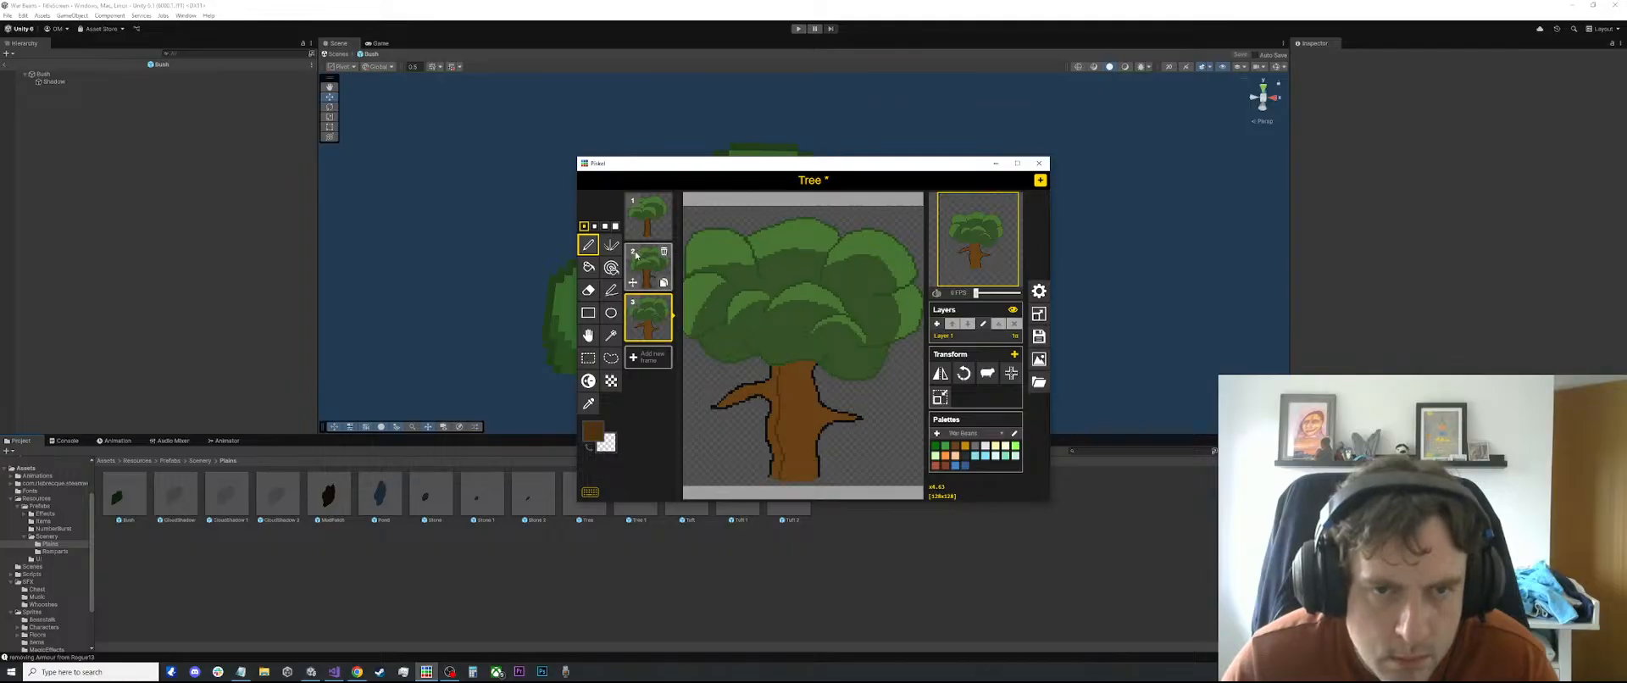
{"action": "scroll", "coordinate": [746, 360], "scroll_direction": "up", "scroll_amount": 2}
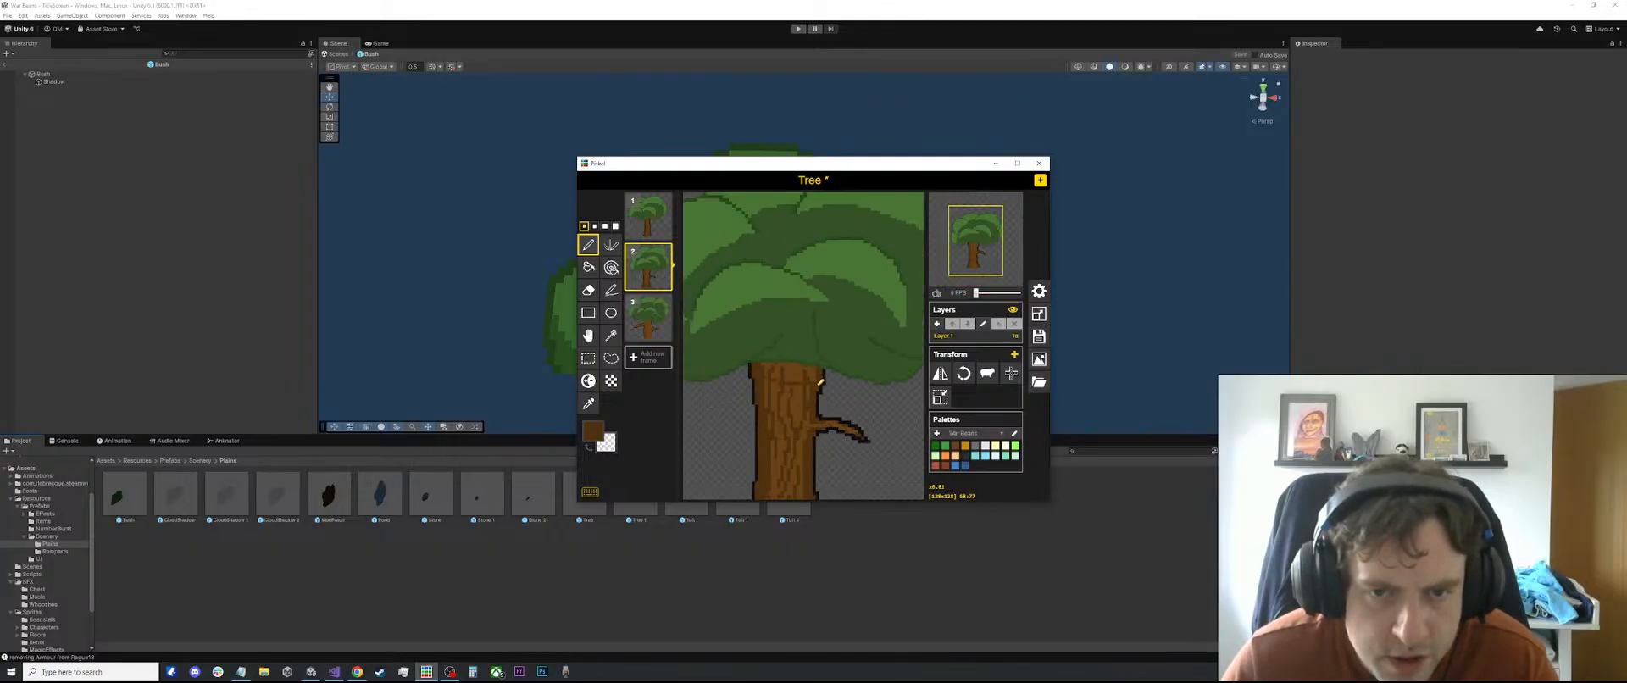
{"action": "key", "text": "b"}
{"action": "scroll", "coordinate": [756, 365], "scroll_direction": "down", "scroll_amount": 1}
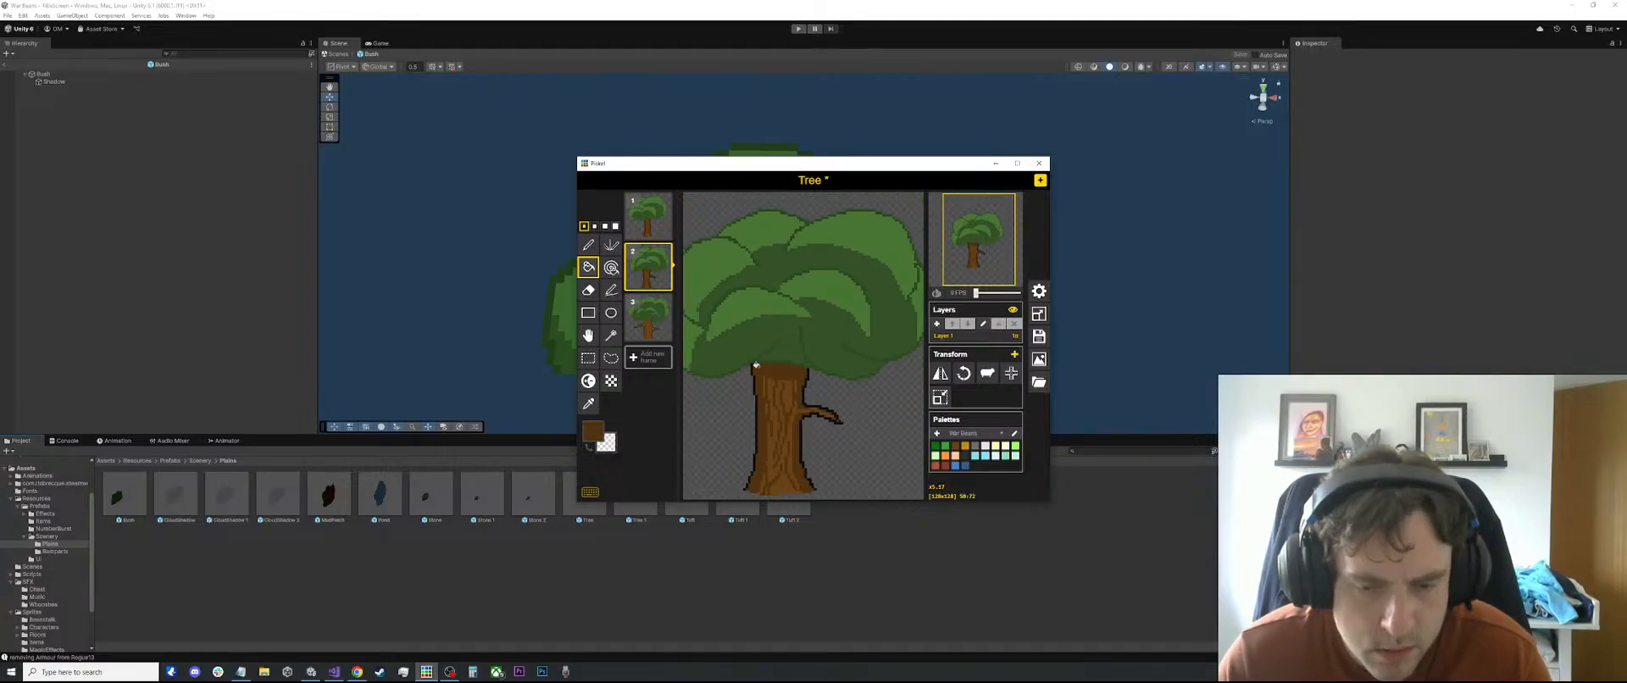
{"action": "scroll", "coordinate": [756, 365], "scroll_direction": "down", "scroll_amount": 1}
Add the same dark brown shadow at the top of the first frame's trunk and check it against the second frame
{"action": "key", "text": "p"}
{"action": "left_click", "coordinate": [657, 222]}
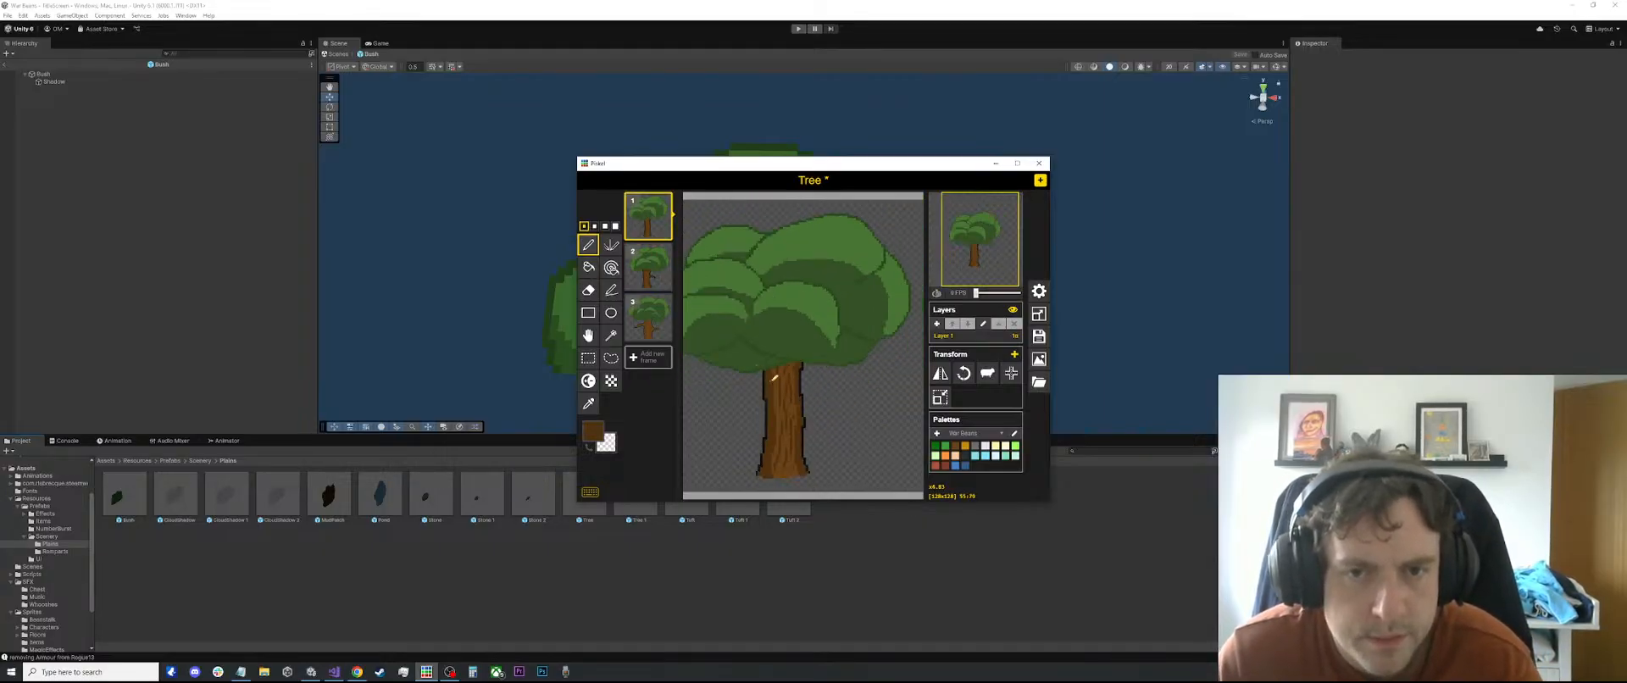
{"action": "scroll", "coordinate": [792, 366], "scroll_direction": "up", "scroll_amount": 2}
{"action": "key", "text": "b"}
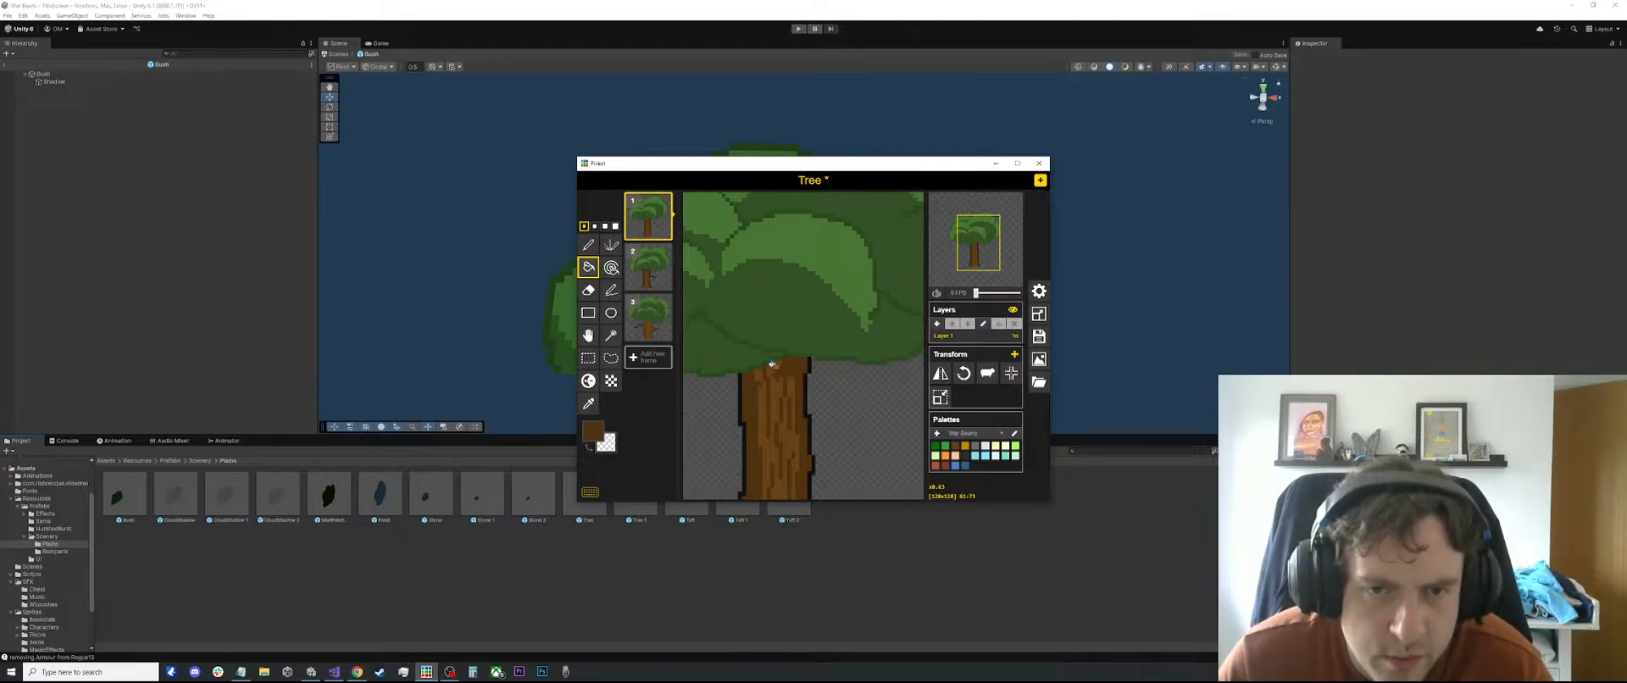
{"action": "left_click", "coordinate": [648, 265]}
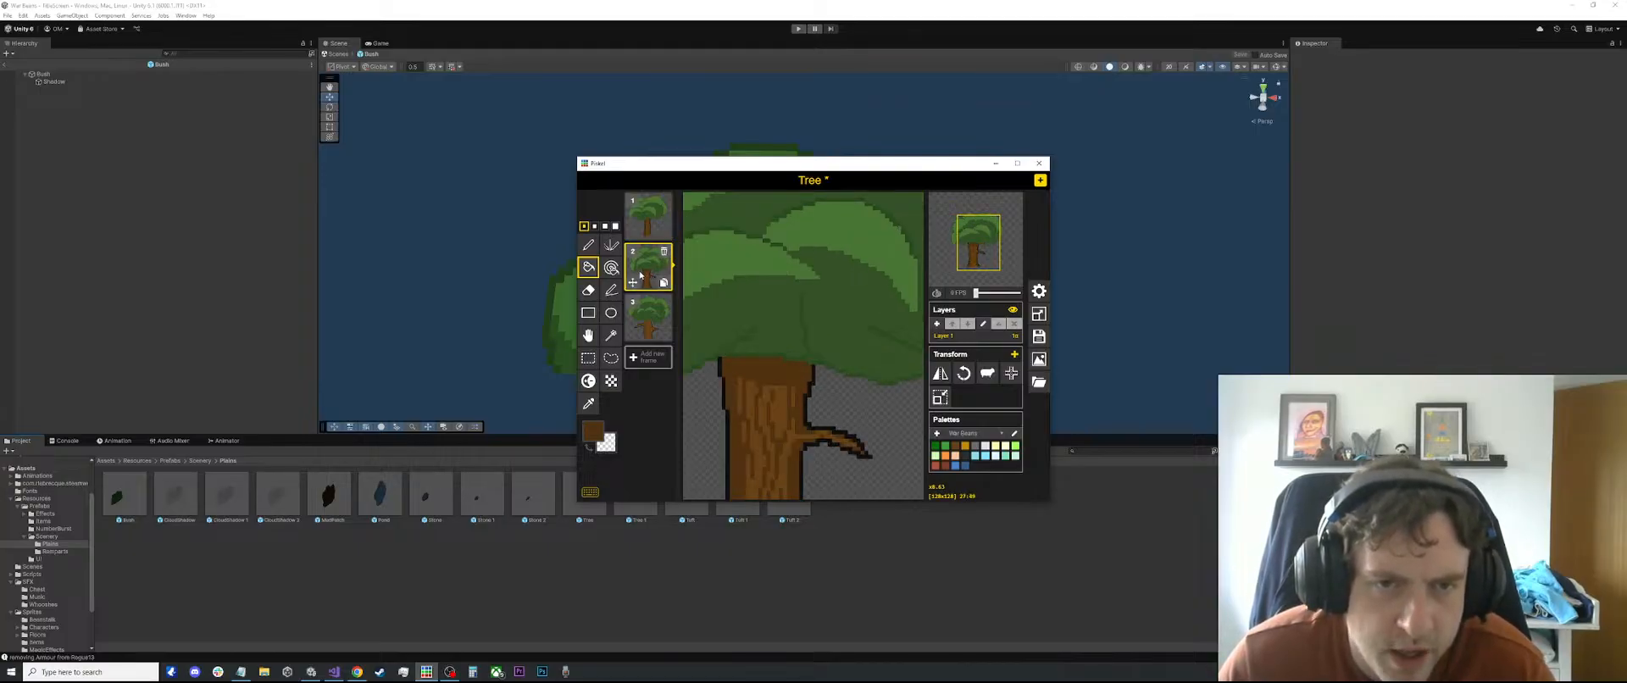
Outline dark brown shading along the right side and both branches of the third frame's trunk, and fill the shaded areas
{"action": "left_click", "coordinate": [637, 310]}
{"action": "key", "text": "p"}
{"action": "scroll", "coordinate": [800, 448], "scroll_direction": "down", "scroll_amount": 2}
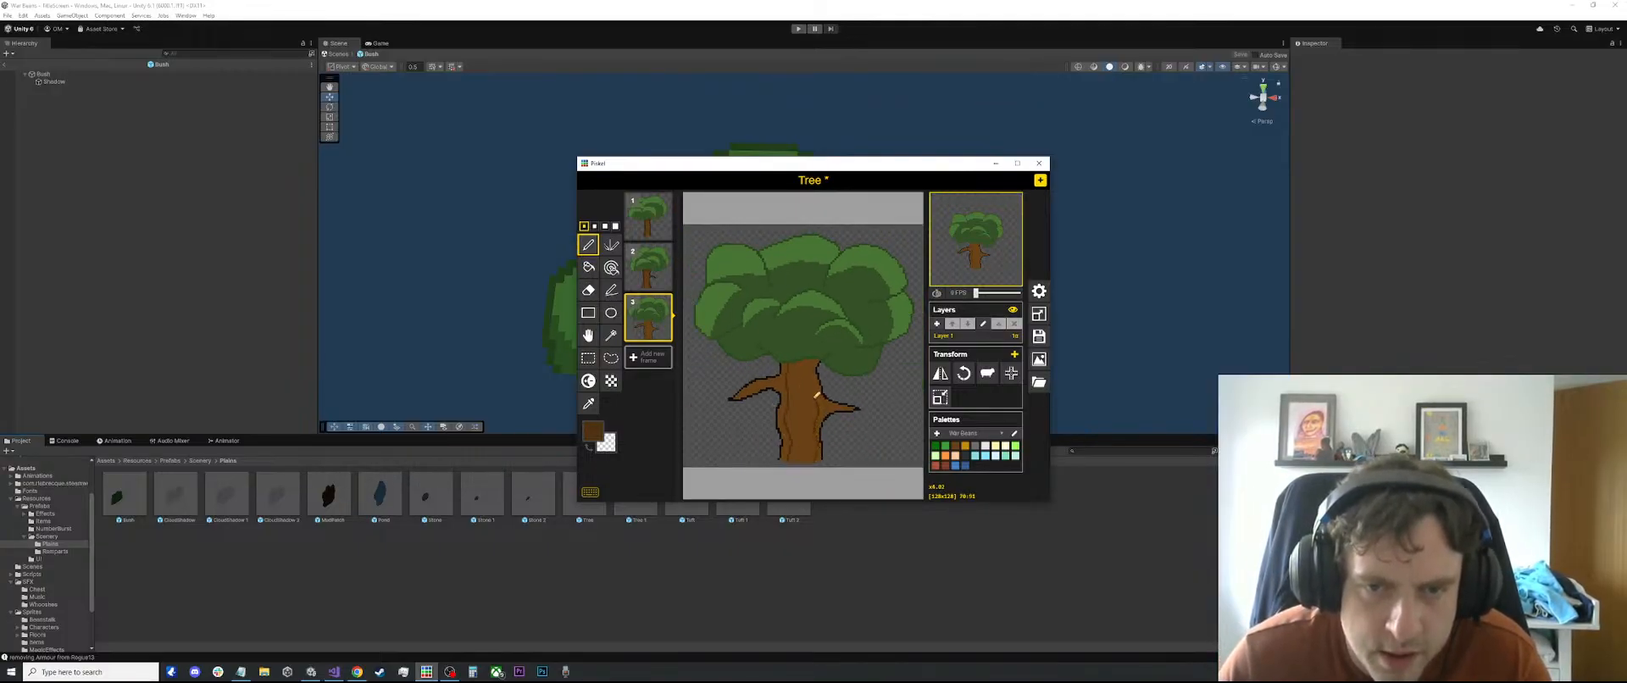
{"action": "scroll", "coordinate": [817, 358], "scroll_direction": "up", "scroll_amount": 1}
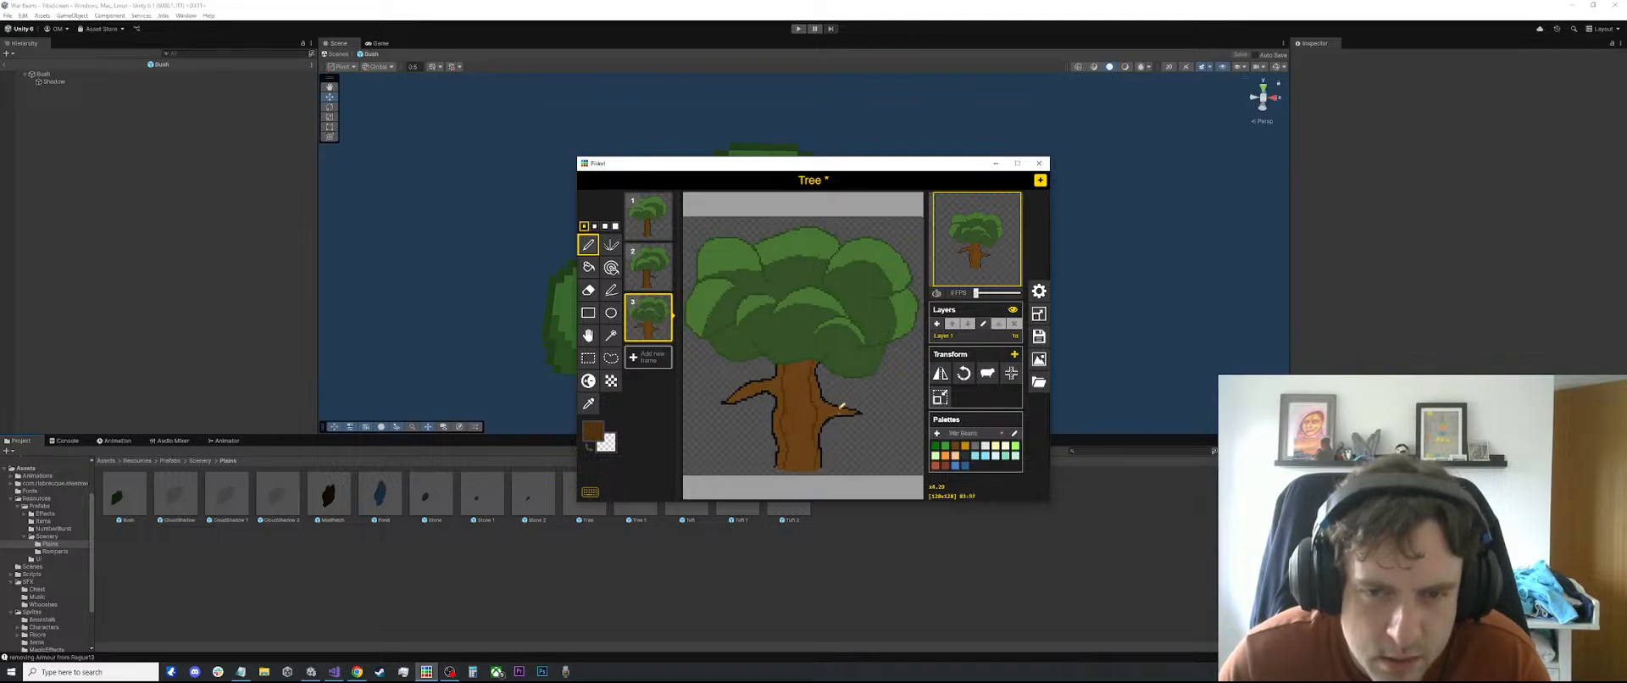
{"action": "key", "text": "n"}
{"action": "key", "text": "ctrl+z"}
{"action": "key", "text": "b"}
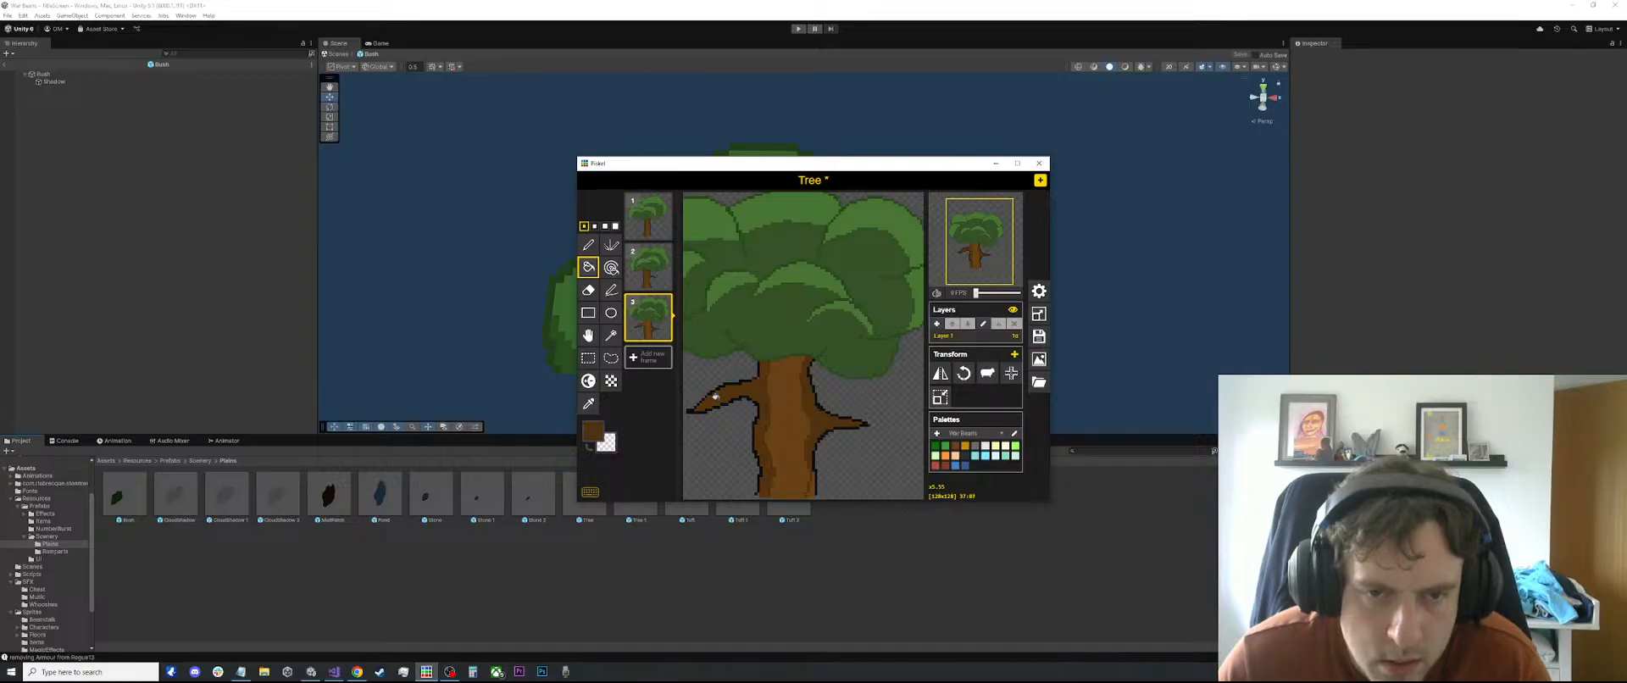
{"action": "scroll", "coordinate": [763, 416], "scroll_direction": "down", "scroll_amount": 2}
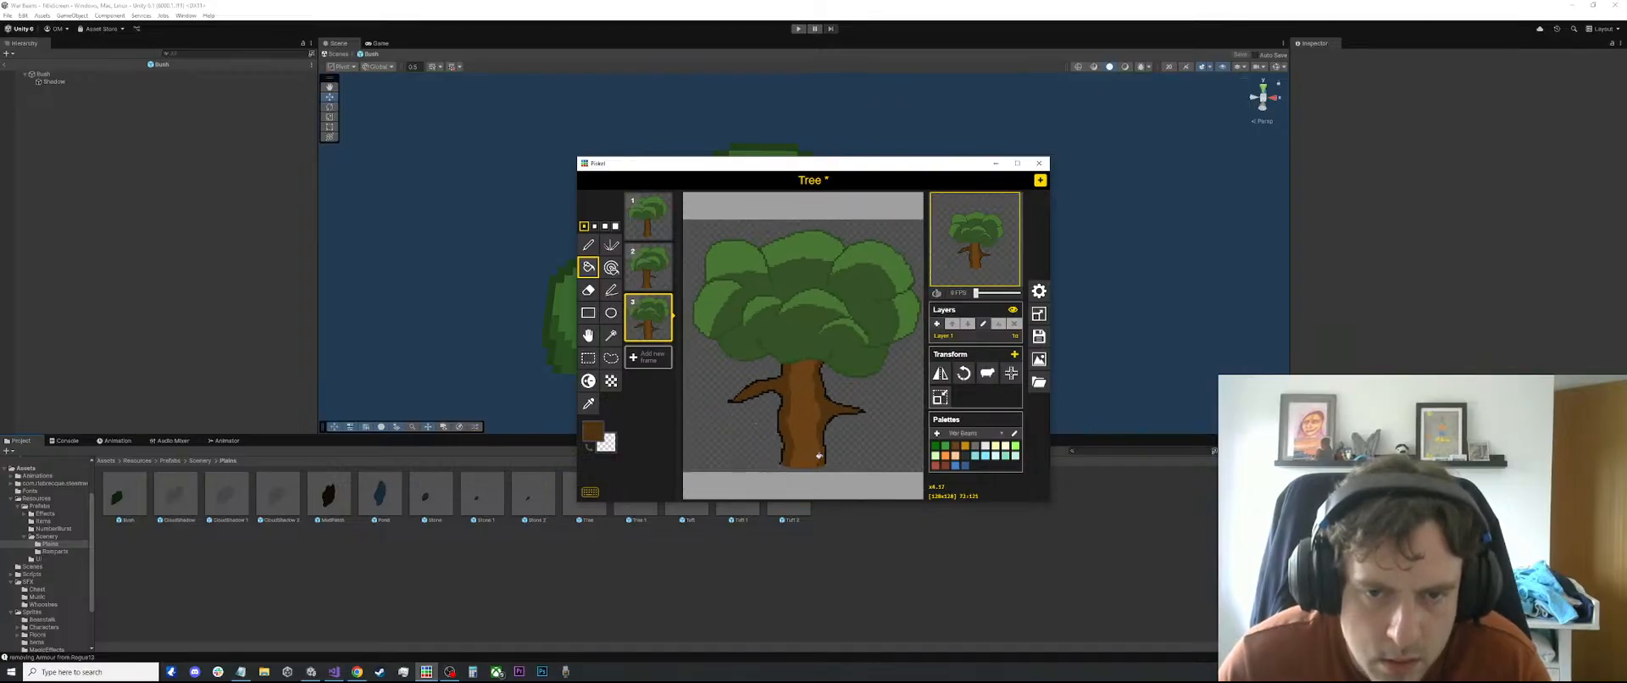
{"action": "scroll", "coordinate": [818, 456], "scroll_direction": "up", "scroll_amount": 2}
{"action": "scroll", "coordinate": [805, 424], "scroll_direction": "down", "scroll_amount": 2}
Sample the third frame's lighter trunk brown and paint it into the middle of the right branch
{"action": "key", "text": "o"}
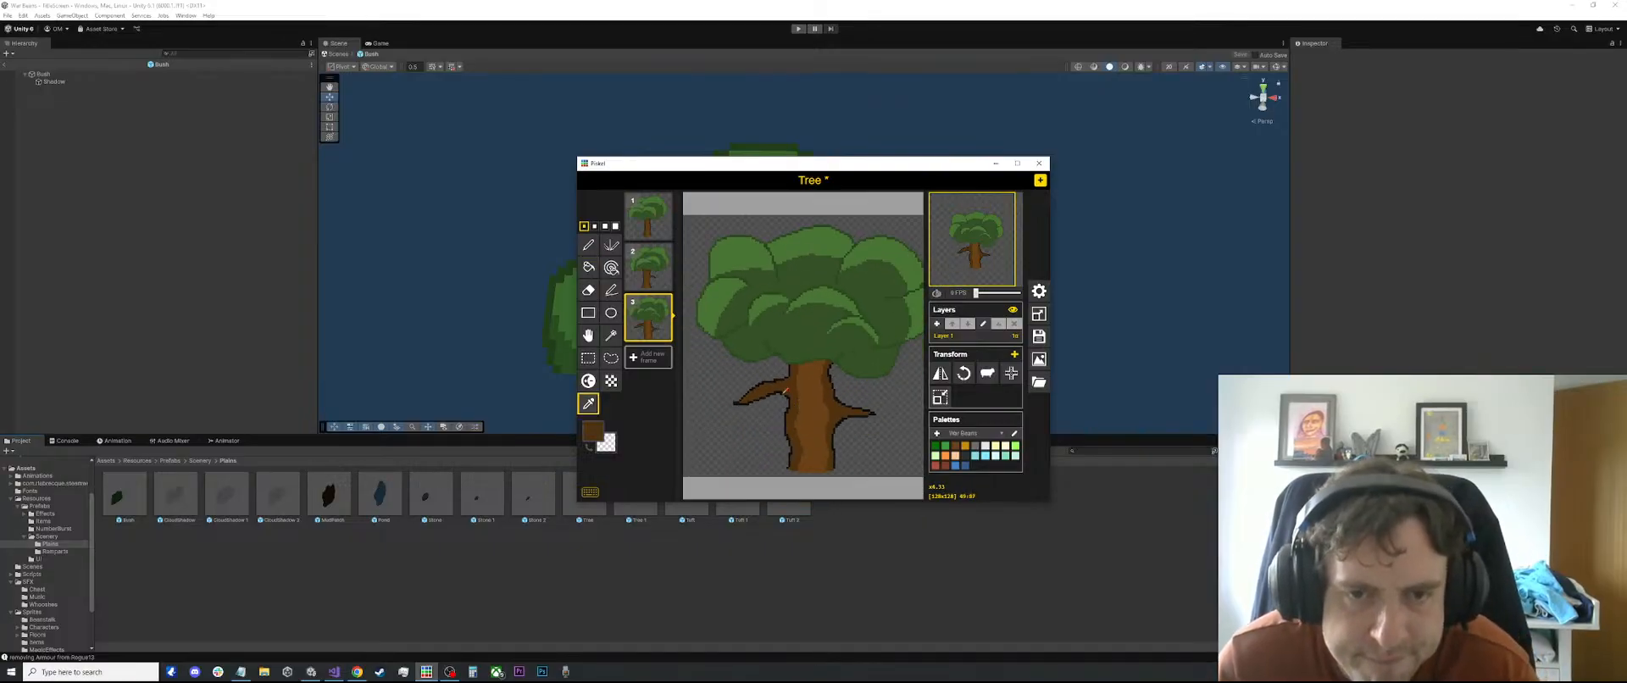
{"action": "scroll", "coordinate": [786, 390], "scroll_direction": "up", "scroll_amount": 2}
{"action": "left_click", "coordinate": [648, 269]}
{"action": "scroll", "coordinate": [729, 403], "scroll_direction": "down", "scroll_amount": 1}
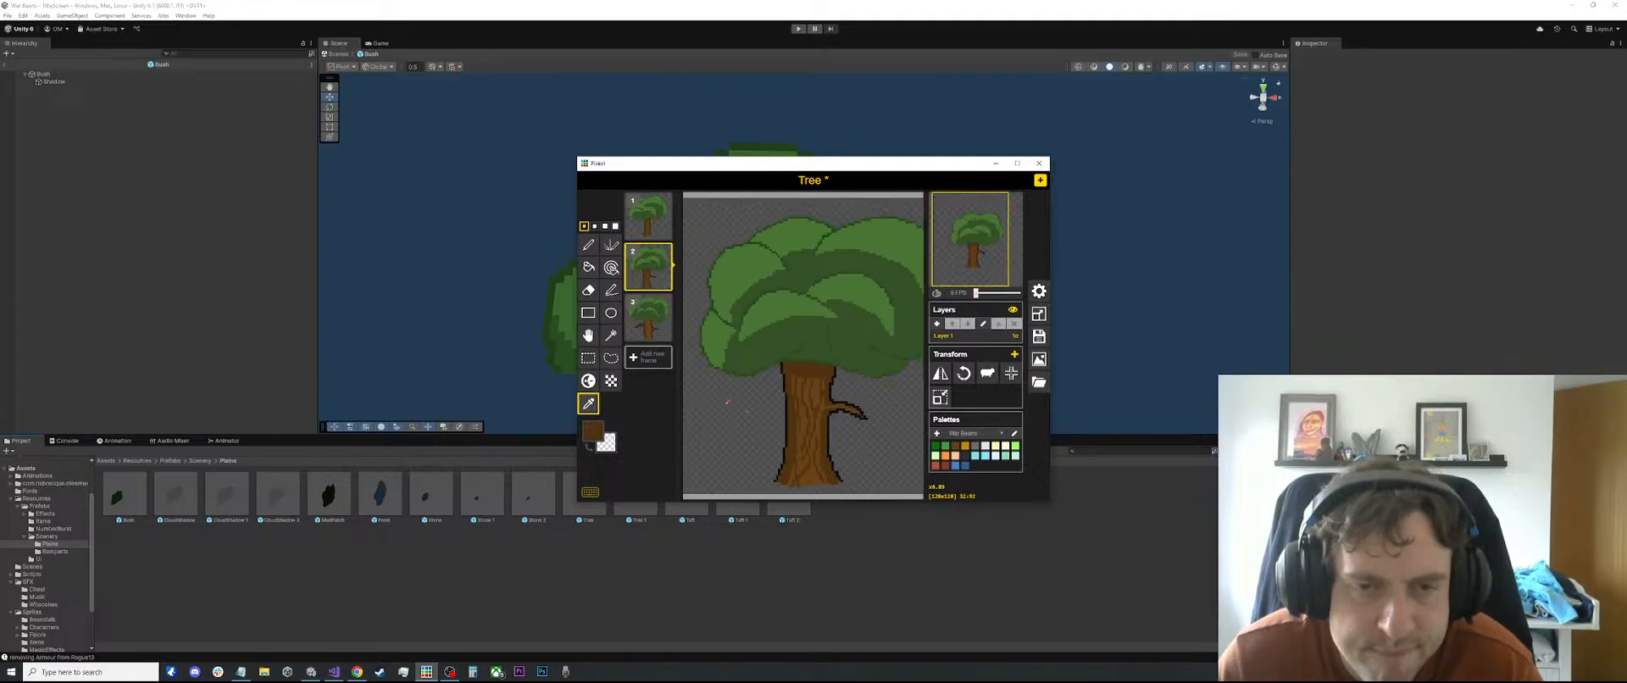
{"action": "left_click", "coordinate": [648, 318]}
{"action": "scroll", "coordinate": [849, 419], "scroll_direction": "up", "scroll_amount": 2}
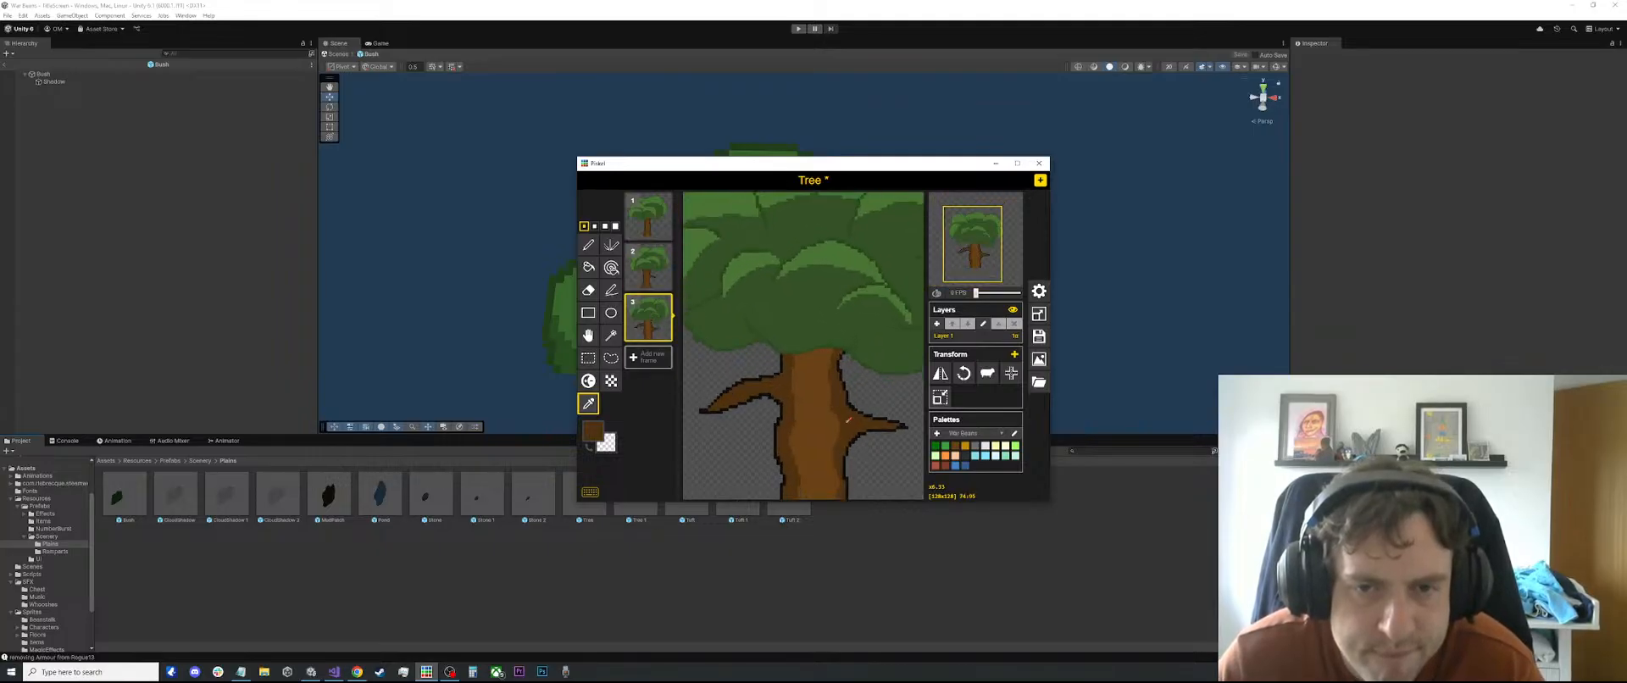
{"action": "left_click", "coordinate": [821, 427]}
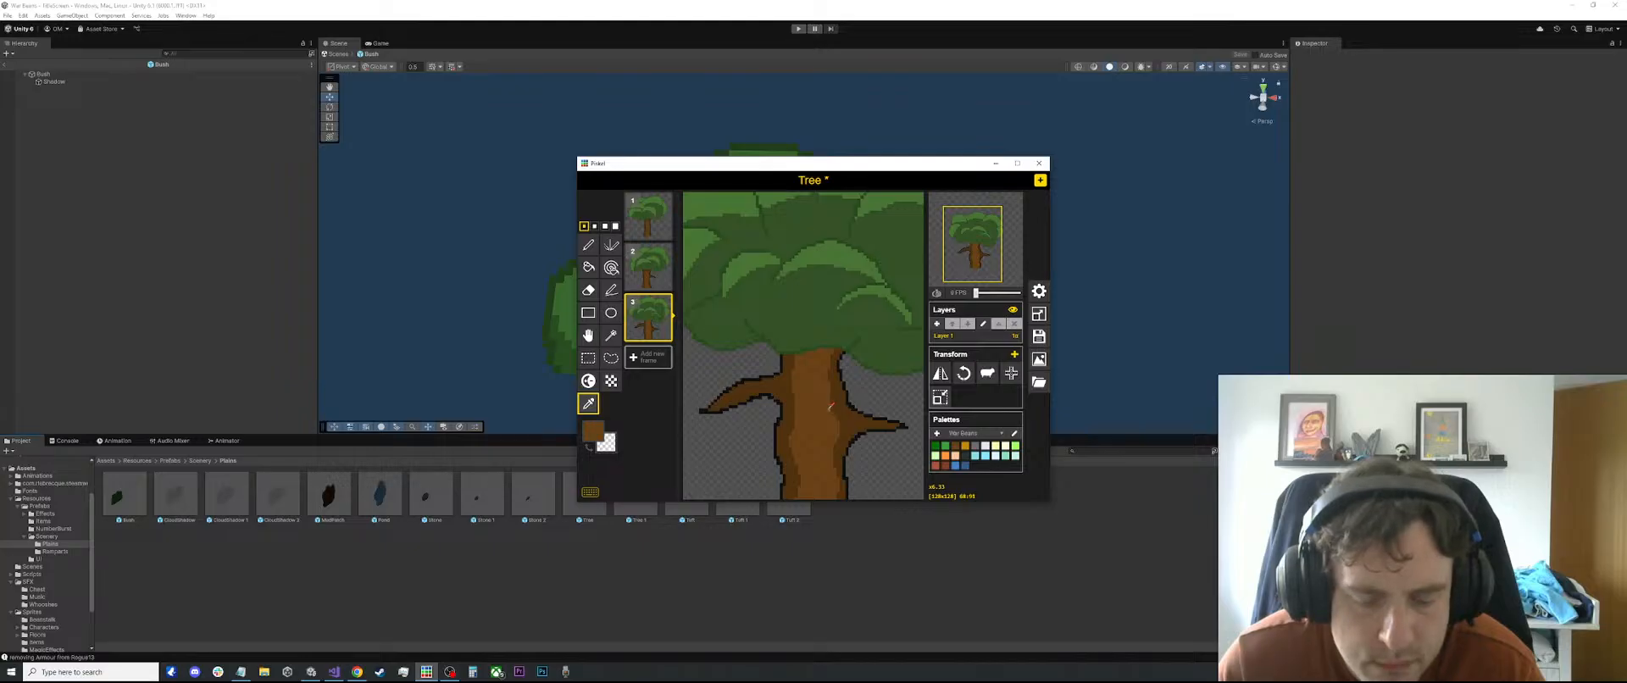
{"action": "key", "text": "p"}
{"action": "left_click_drag", "start_coordinate": [835, 415], "coordinate": [890, 425]}
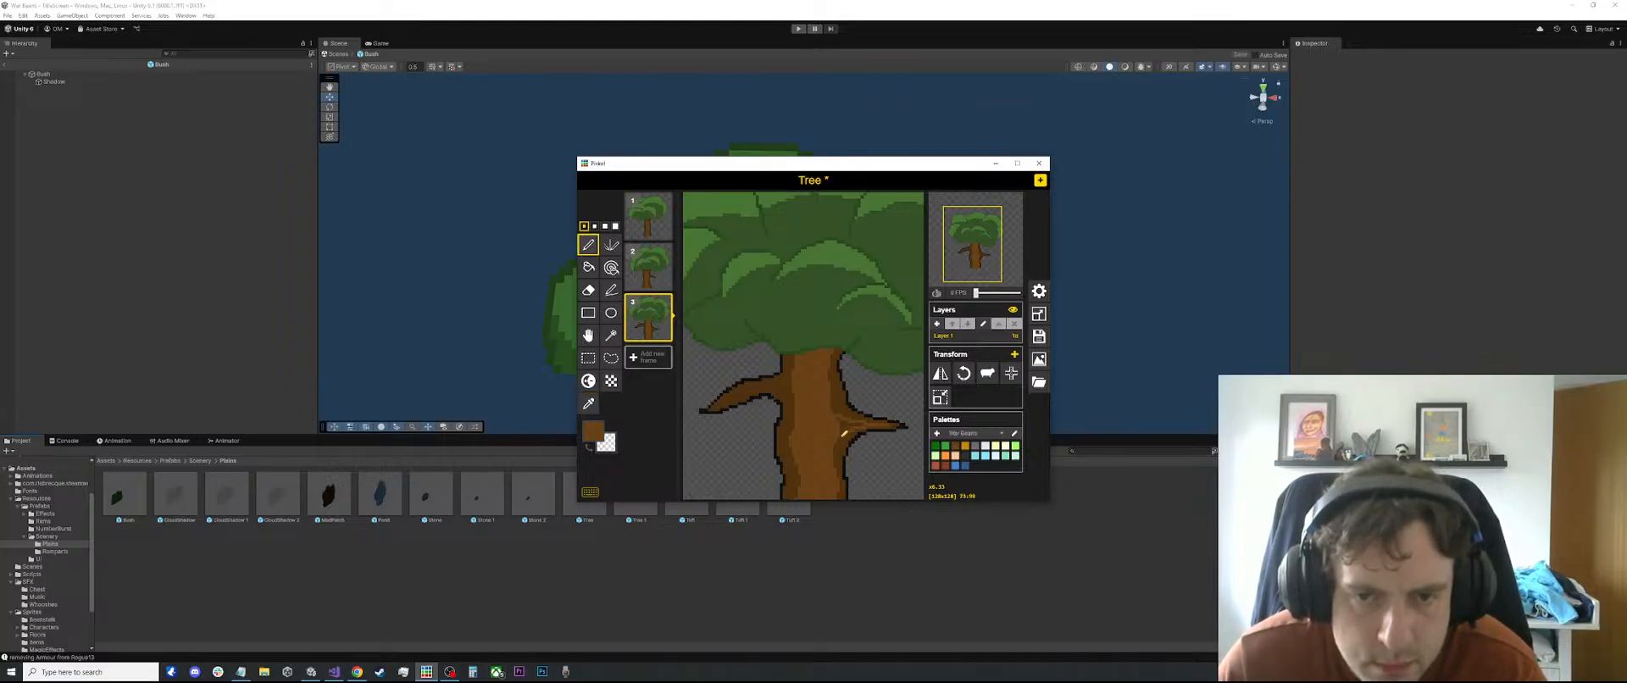
{"action": "key", "text": "b"}
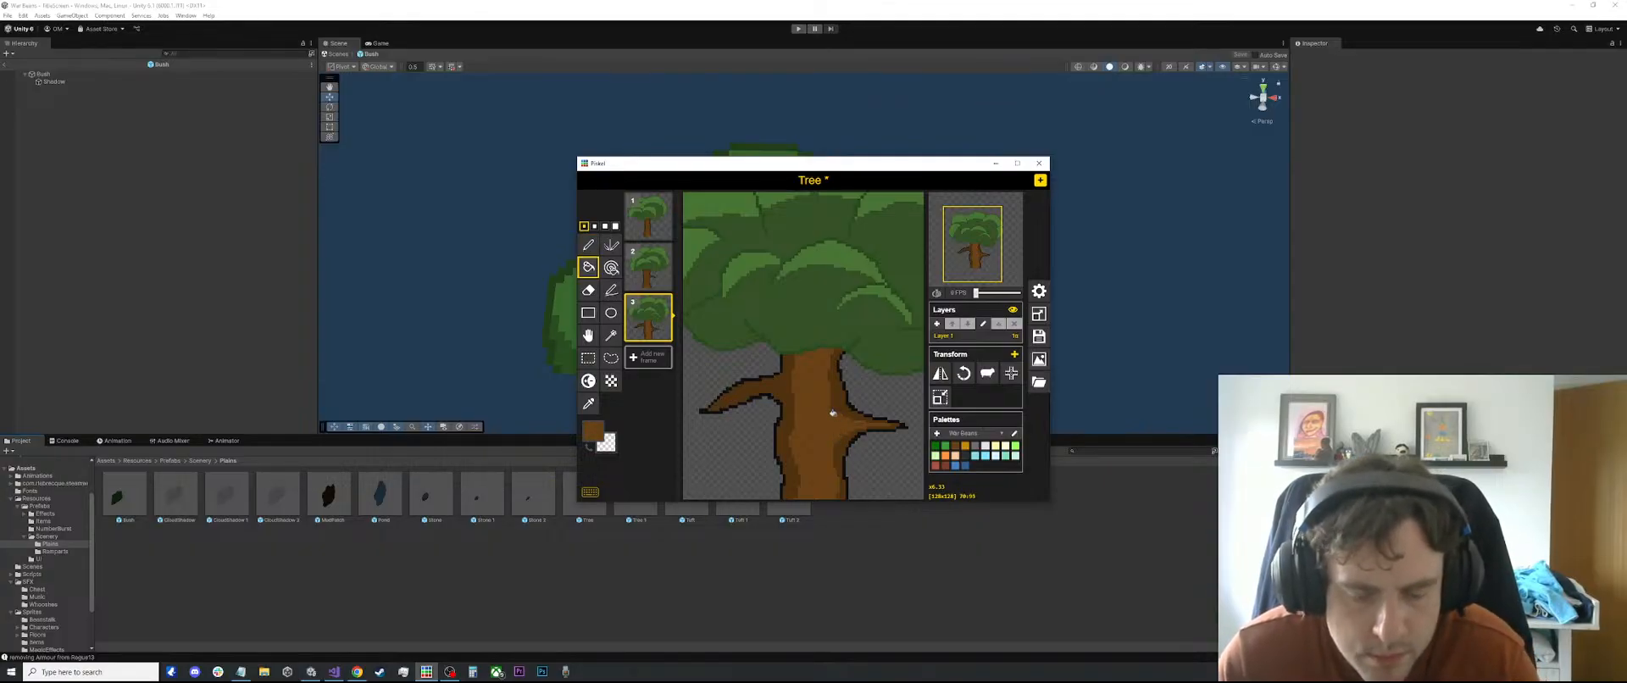
Paint and fill a lighter brown area along the third frame's left branch
{"action": "key", "text": "p"}
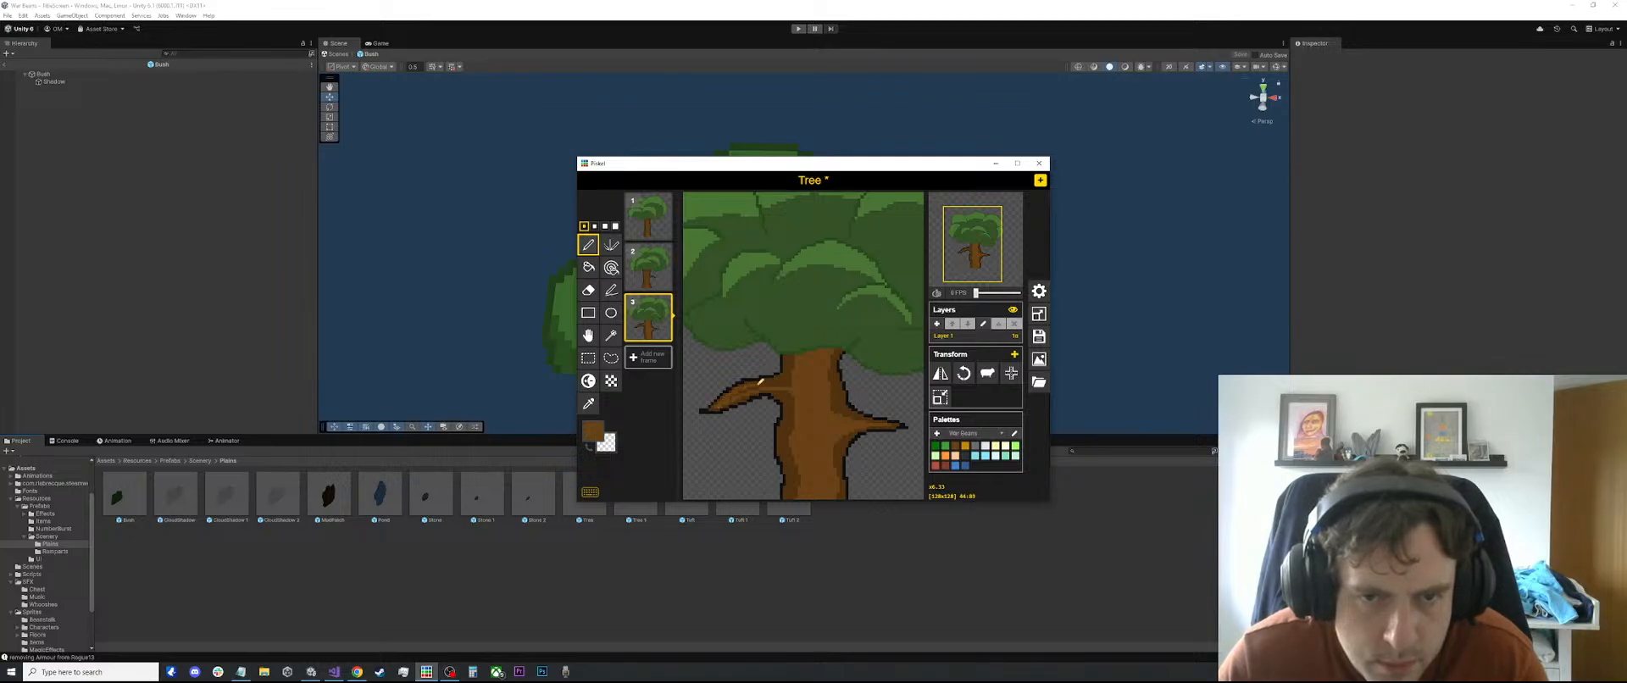
{"action": "key", "text": "b"}
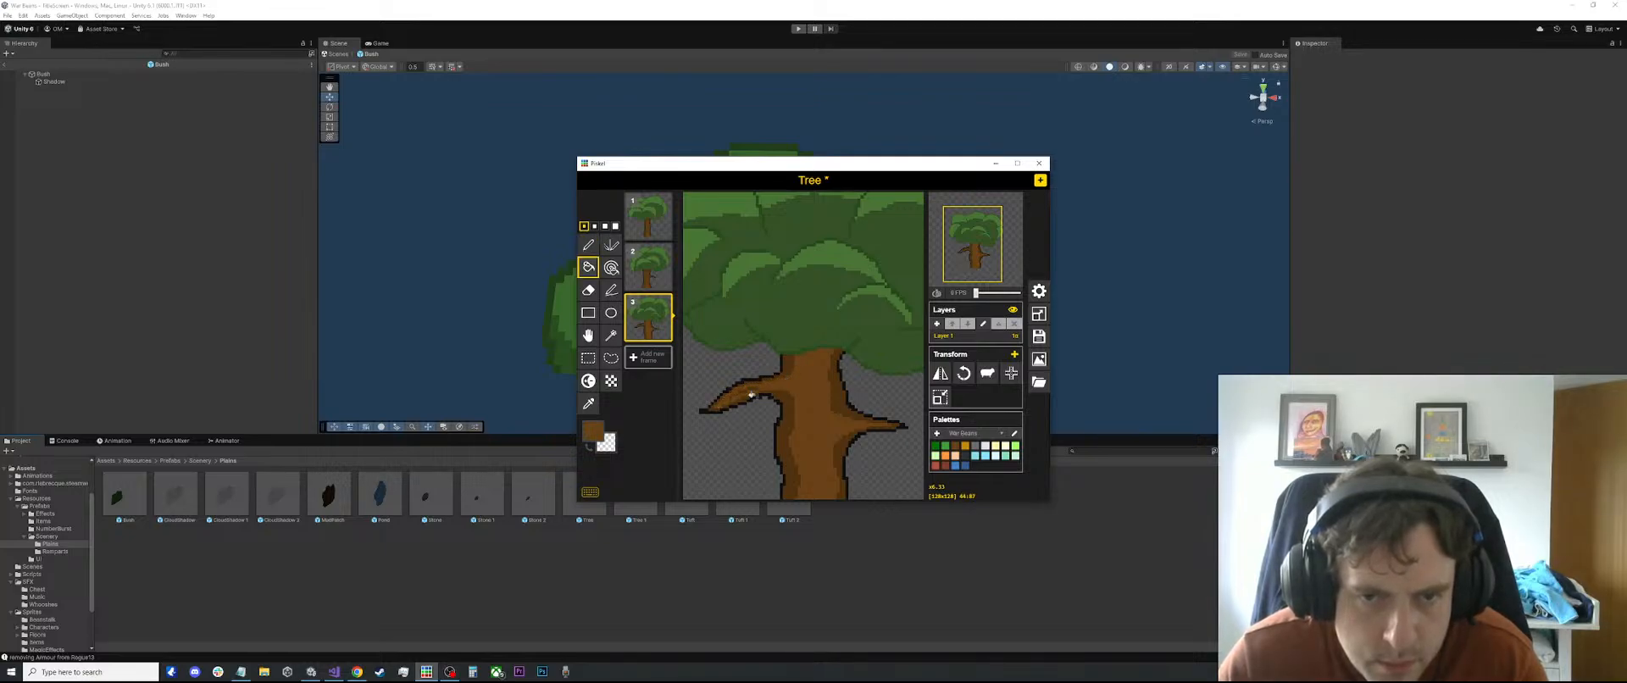
{"action": "scroll", "coordinate": [746, 378], "scroll_direction": "up", "scroll_amount": 3}
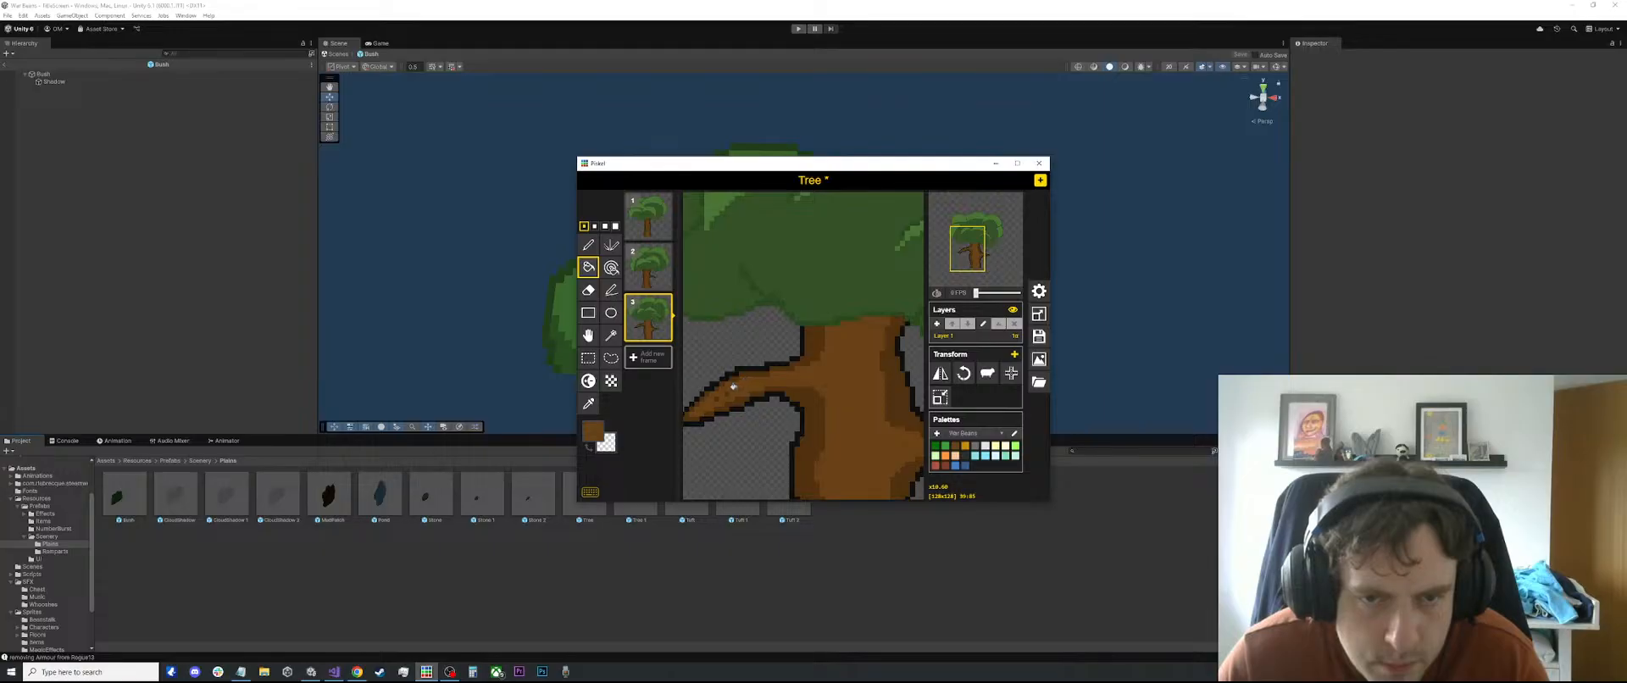
{"action": "scroll", "coordinate": [714, 396], "scroll_direction": "down", "scroll_amount": 6}
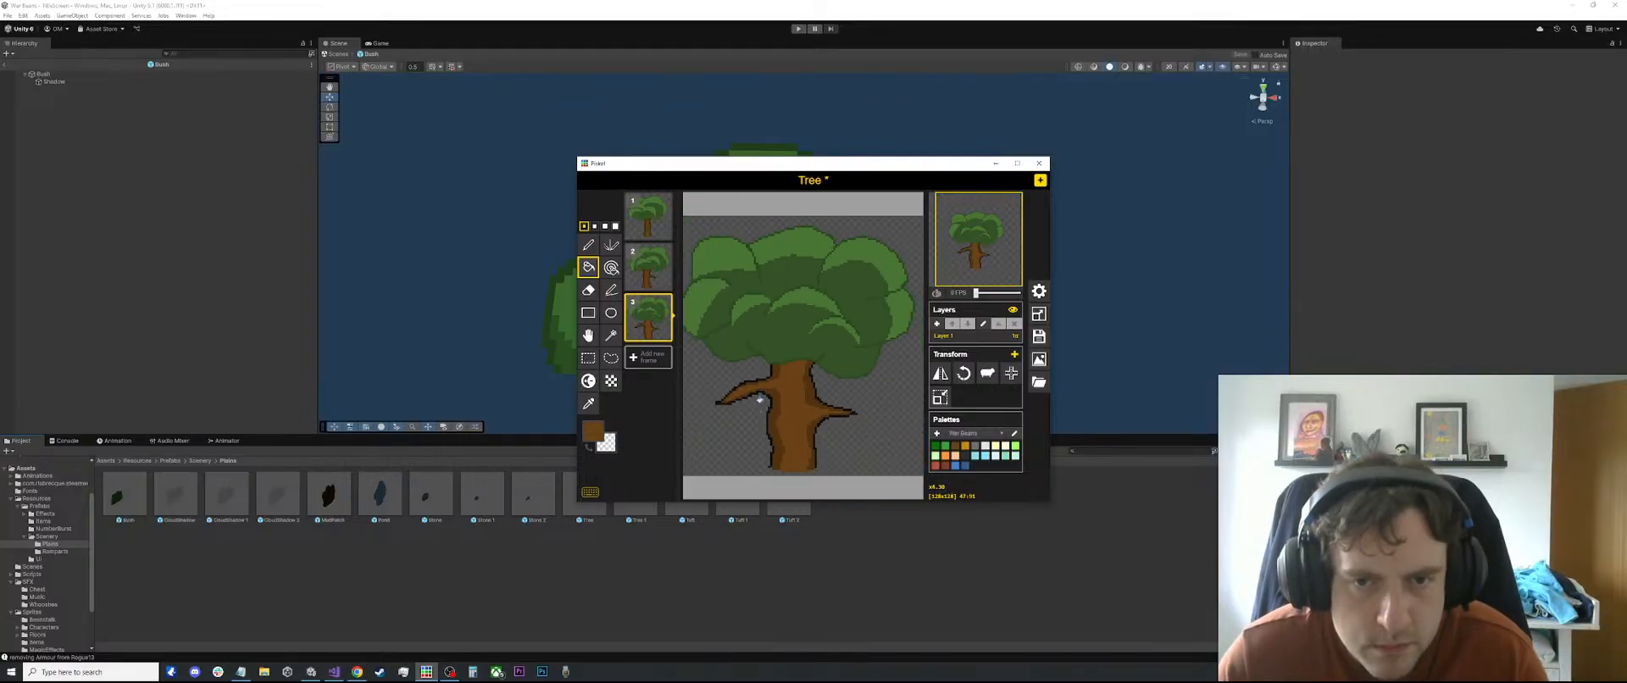
Sample the dark brown, then outline and fill a shadow beneath the foliage at the top of the third frame's trunk
{"action": "scroll", "coordinate": [806, 403], "scroll_direction": "up", "scroll_amount": 3}
{"action": "key", "text": "p"}
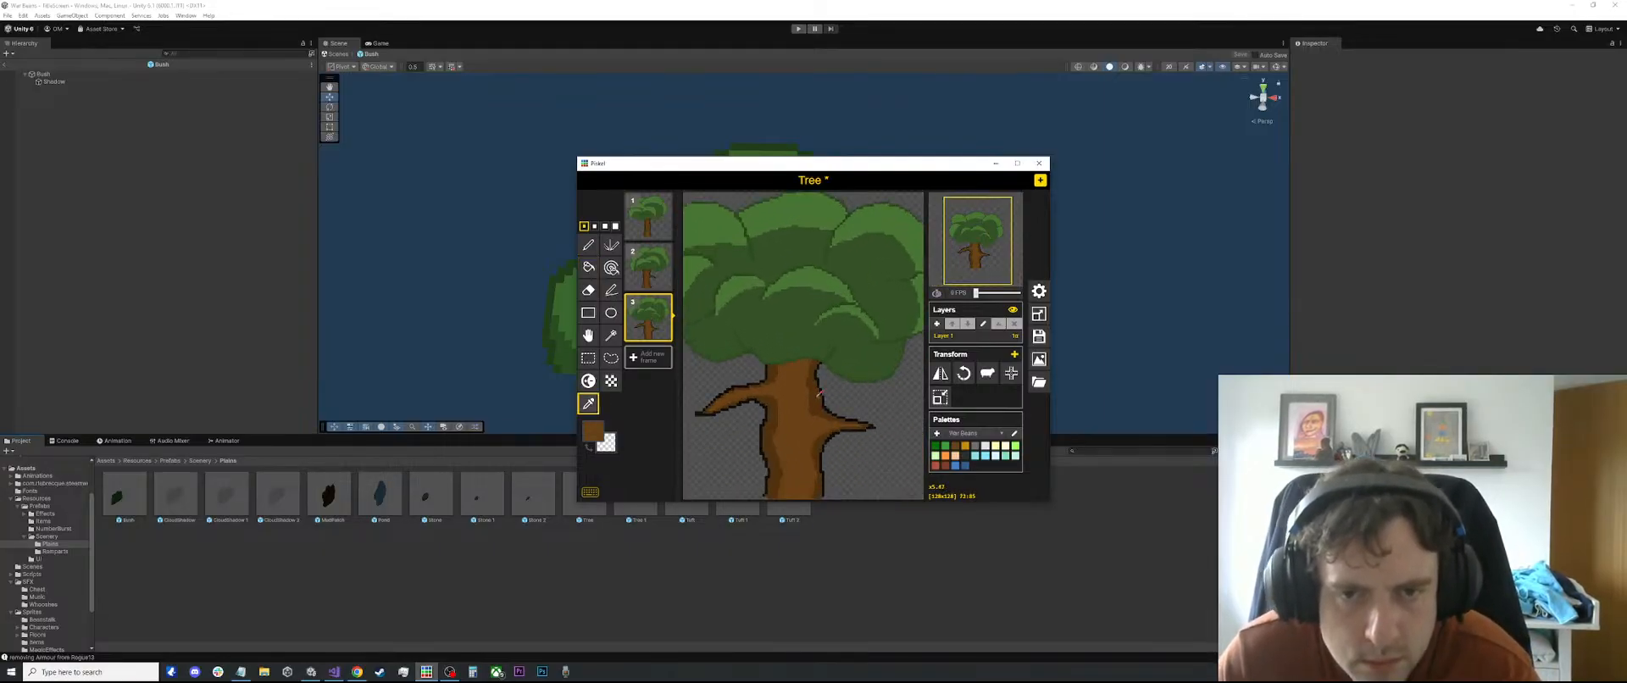
{"action": "scroll", "coordinate": [777, 443], "scroll_direction": "down", "scroll_amount": 1}
{"action": "scroll", "coordinate": [780, 457], "scroll_direction": "up", "scroll_amount": 4}
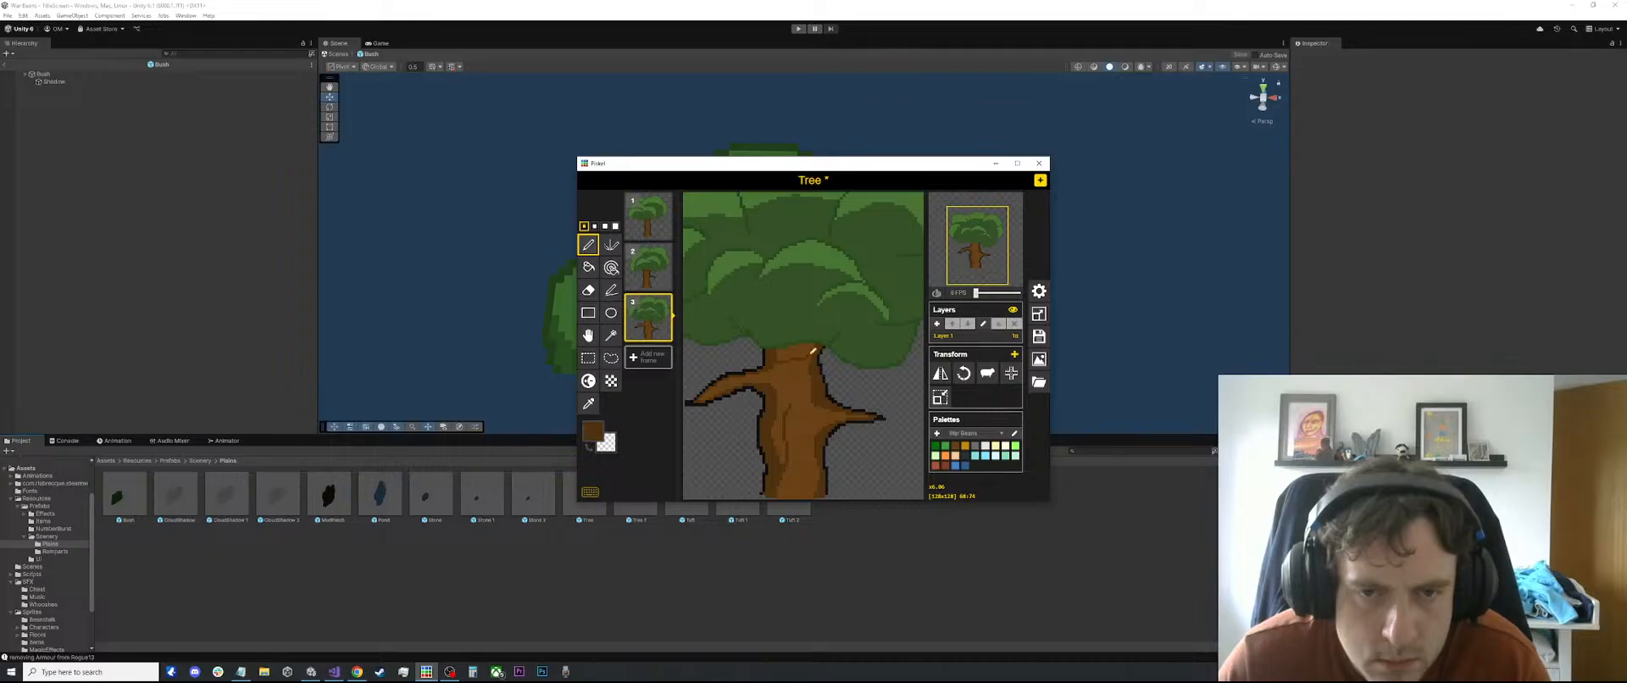
{"action": "key", "text": "b"}
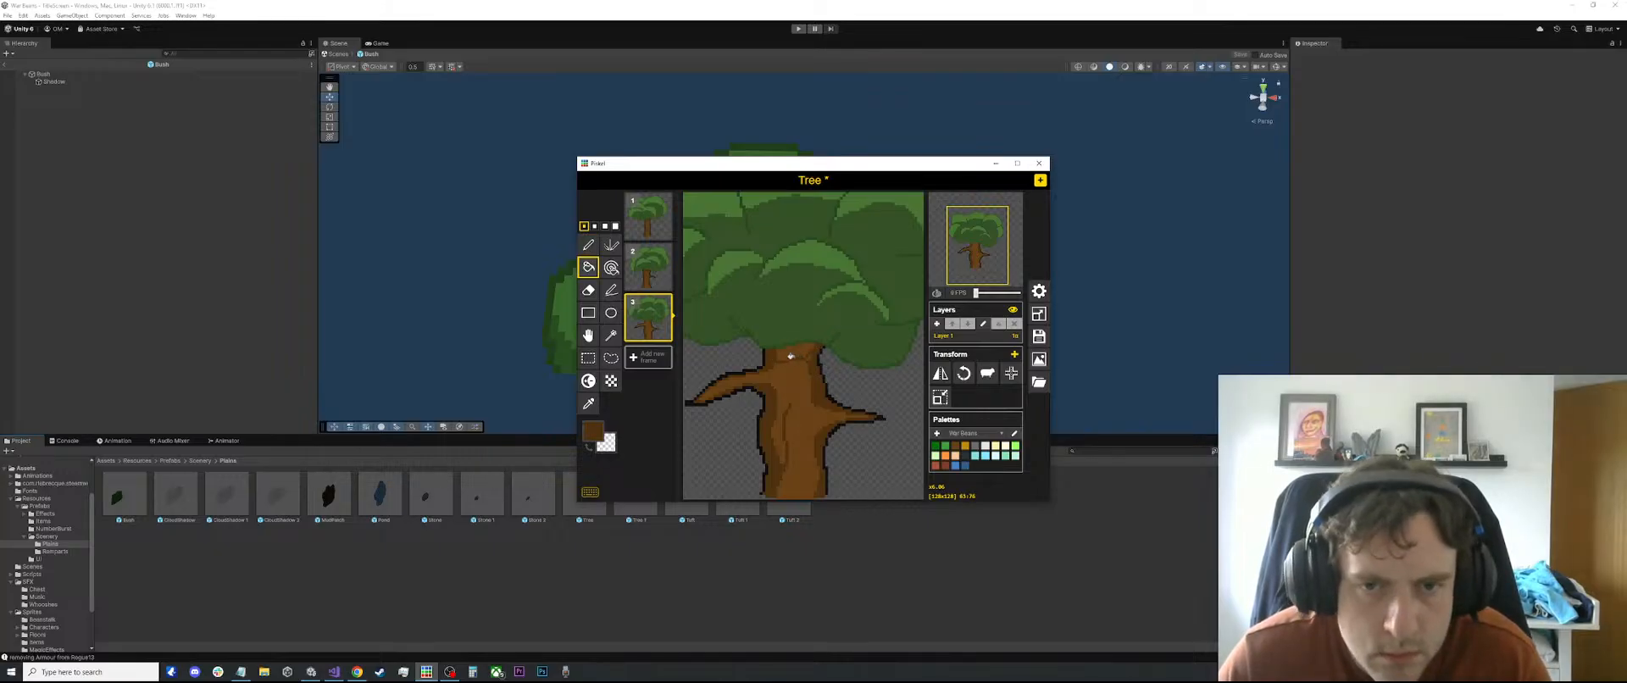
Draw wavy dark brown bark lines down the third frame's trunk, and save the Tree sprite
{"action": "key", "text": "p"}
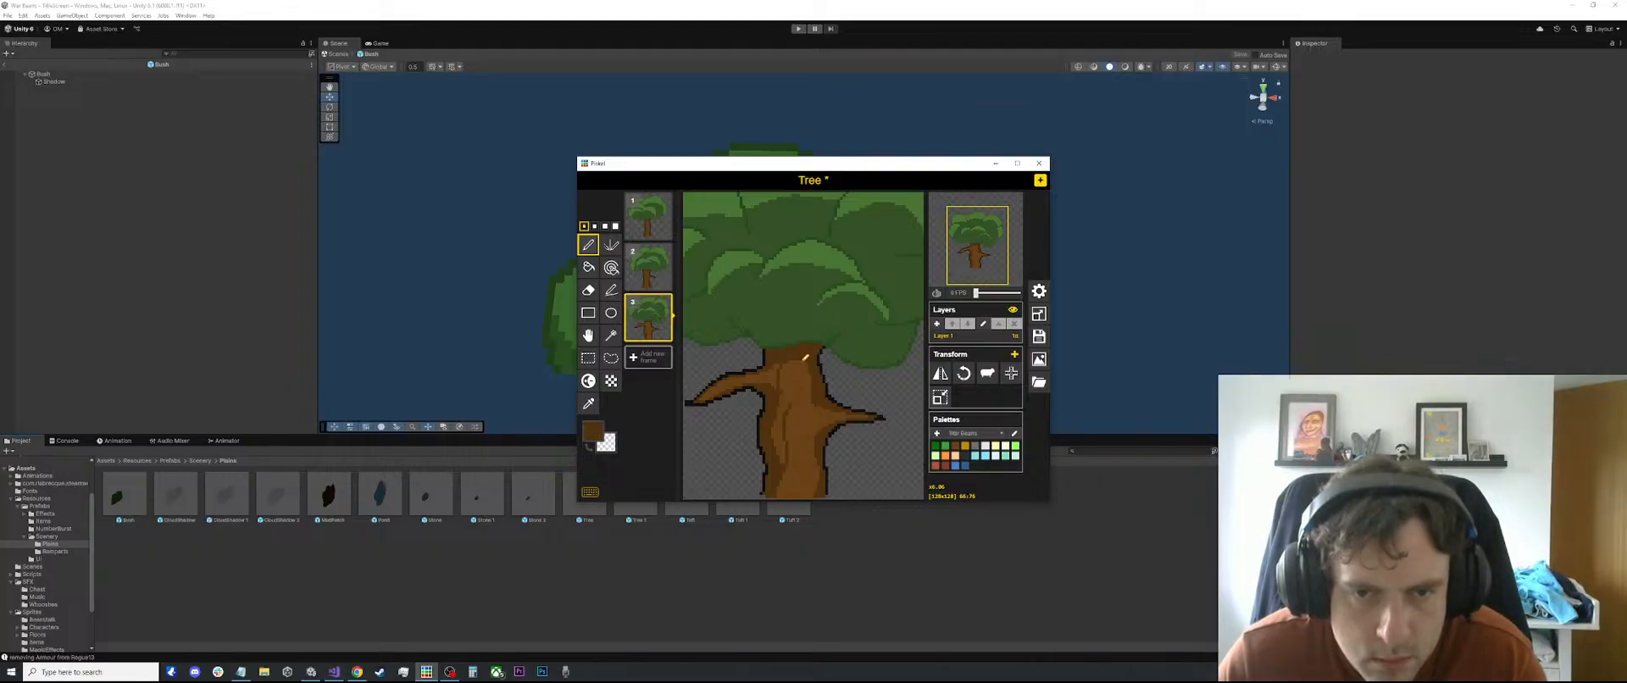
{"action": "left_click_drag", "start_coordinate": [802, 361], "coordinate": [806, 420]}
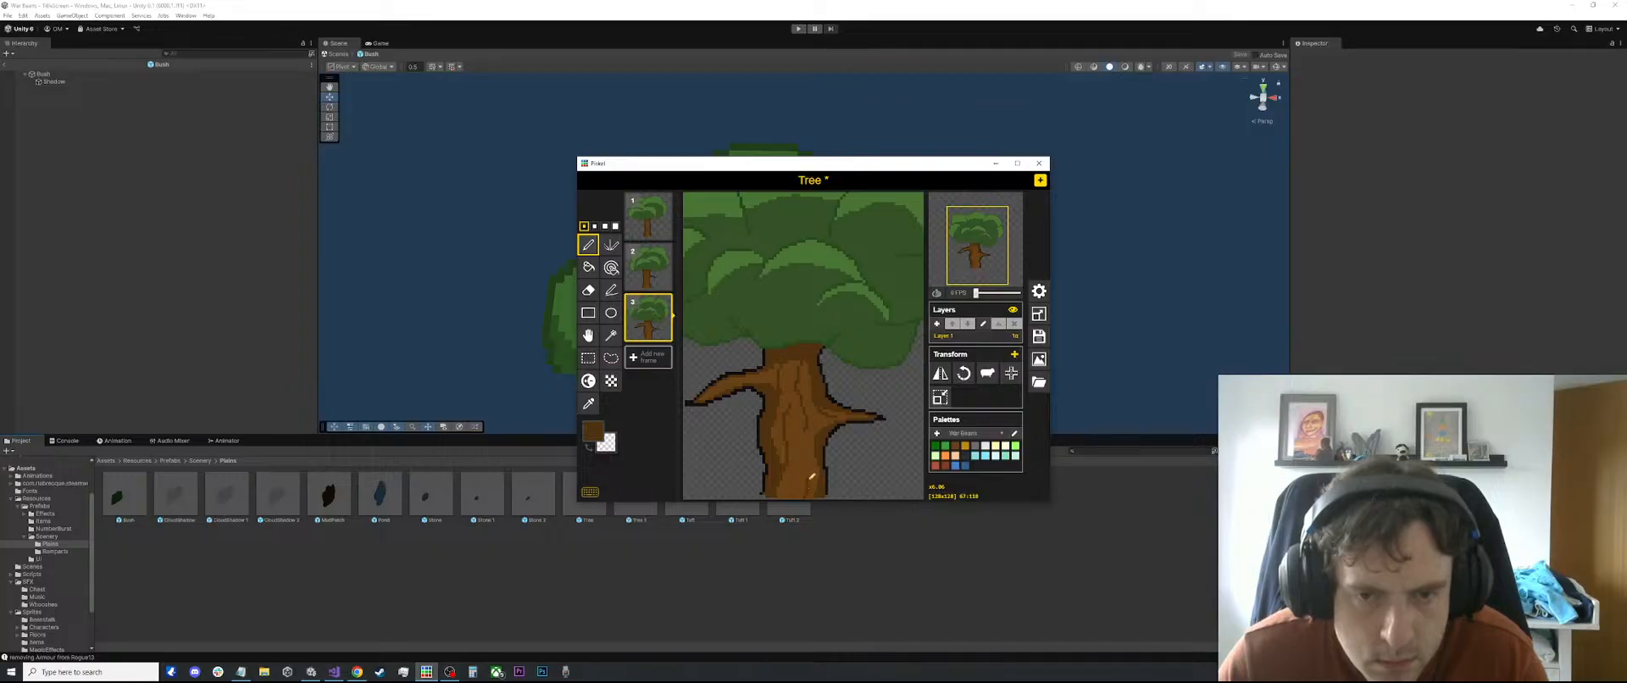
{"action": "left_click_drag", "start_coordinate": [795, 437], "coordinate": [788, 495]}
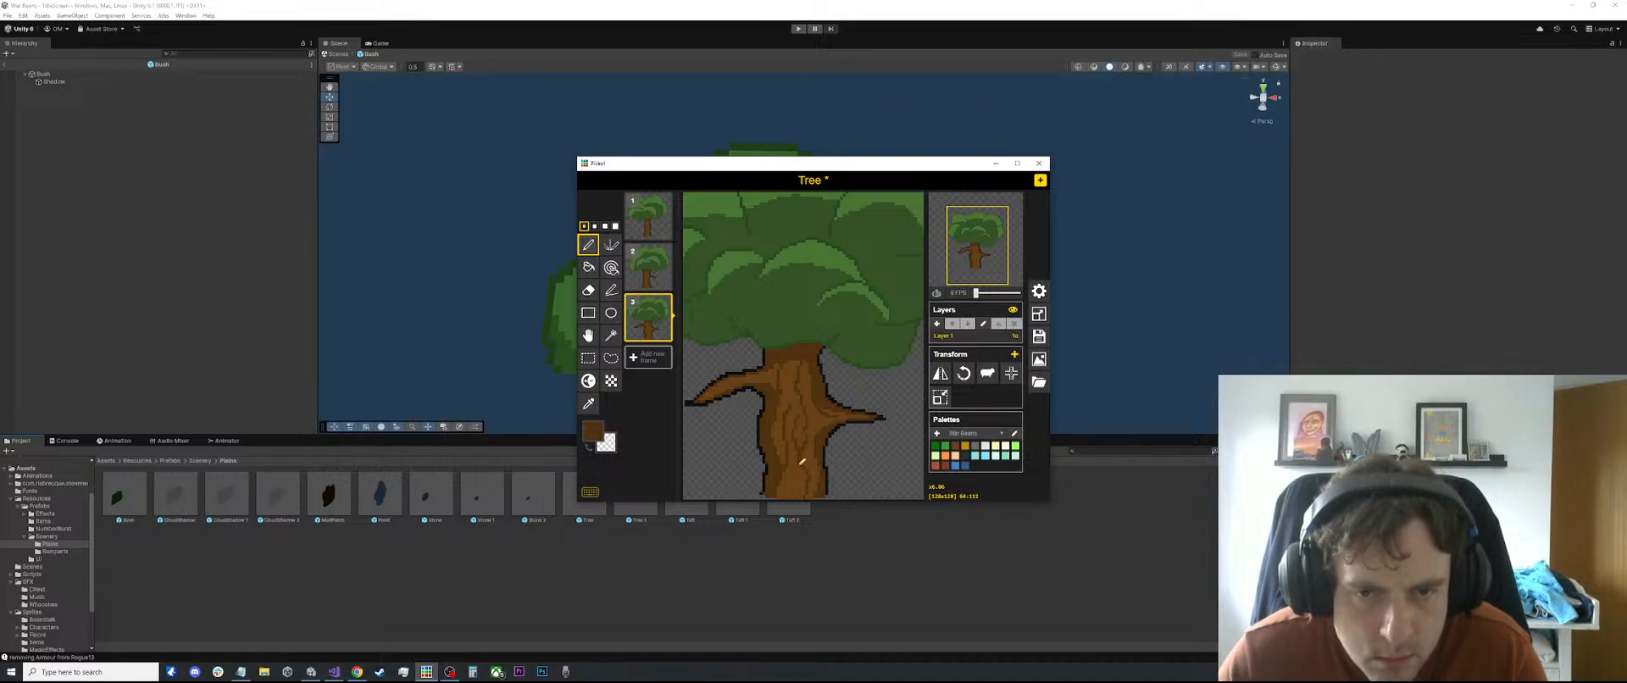
{"action": "left_click_drag", "start_coordinate": [791, 435], "coordinate": [788, 490]}
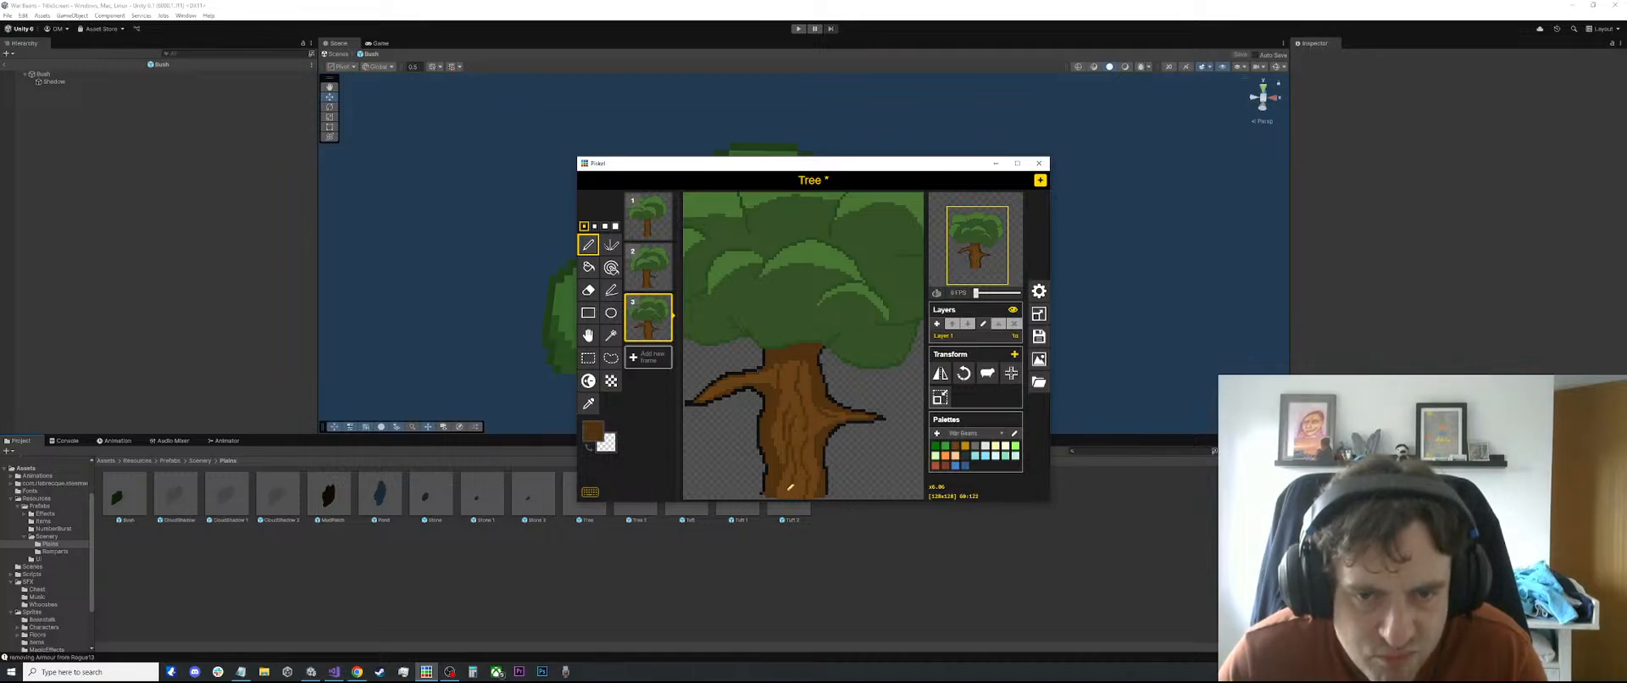
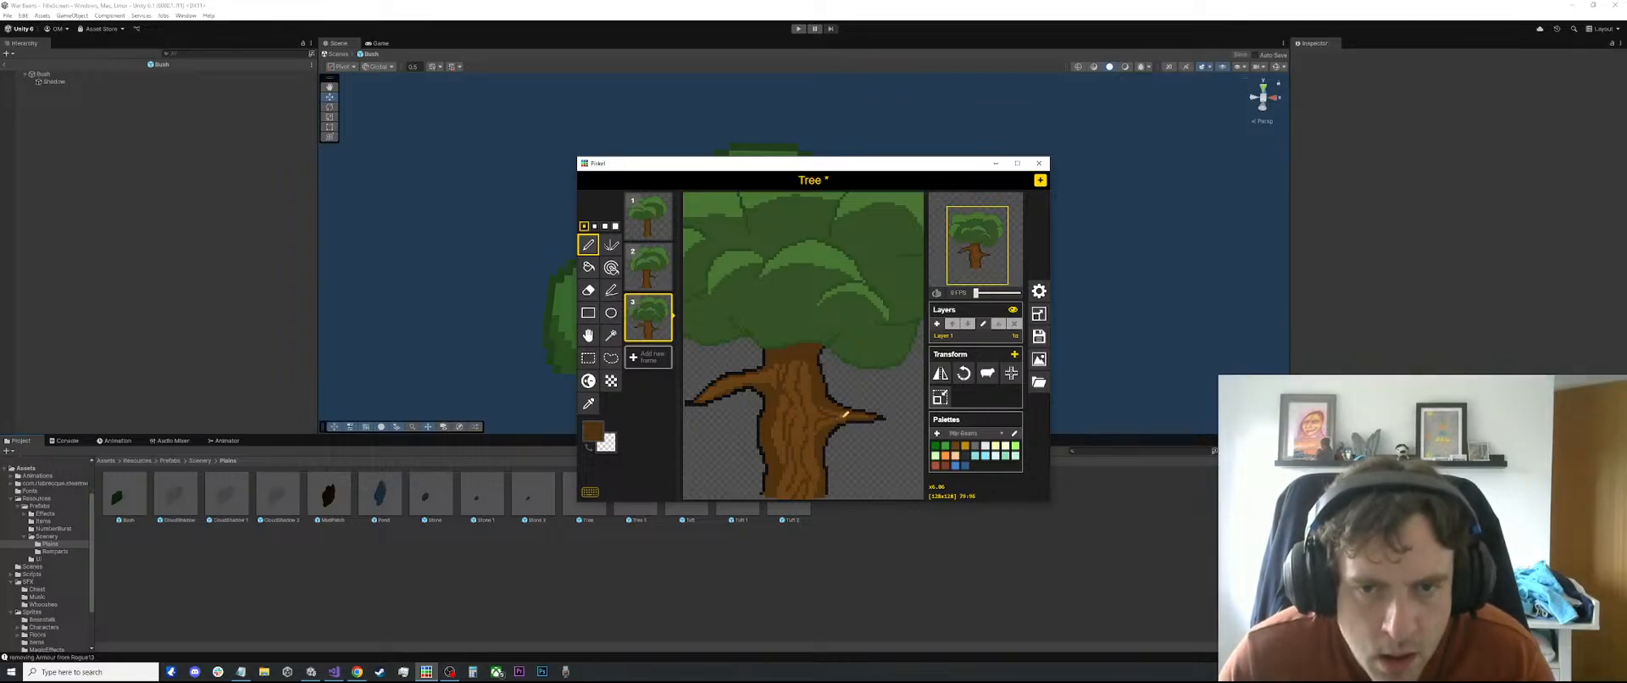
{"action": "scroll", "coordinate": [919, 496], "scroll_direction": "down", "scroll_amount": 8}
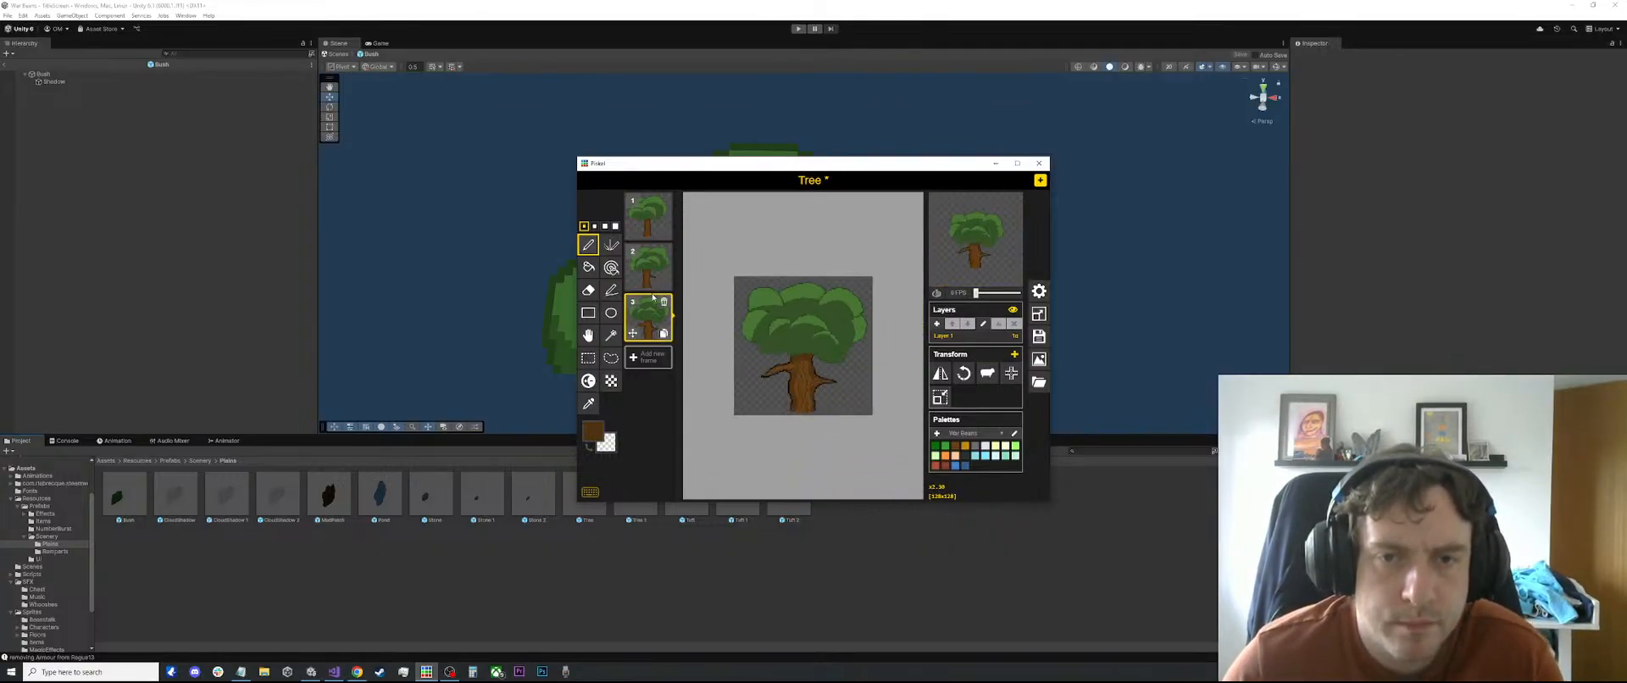
{"action": "key", "text": "ctrl+s"}
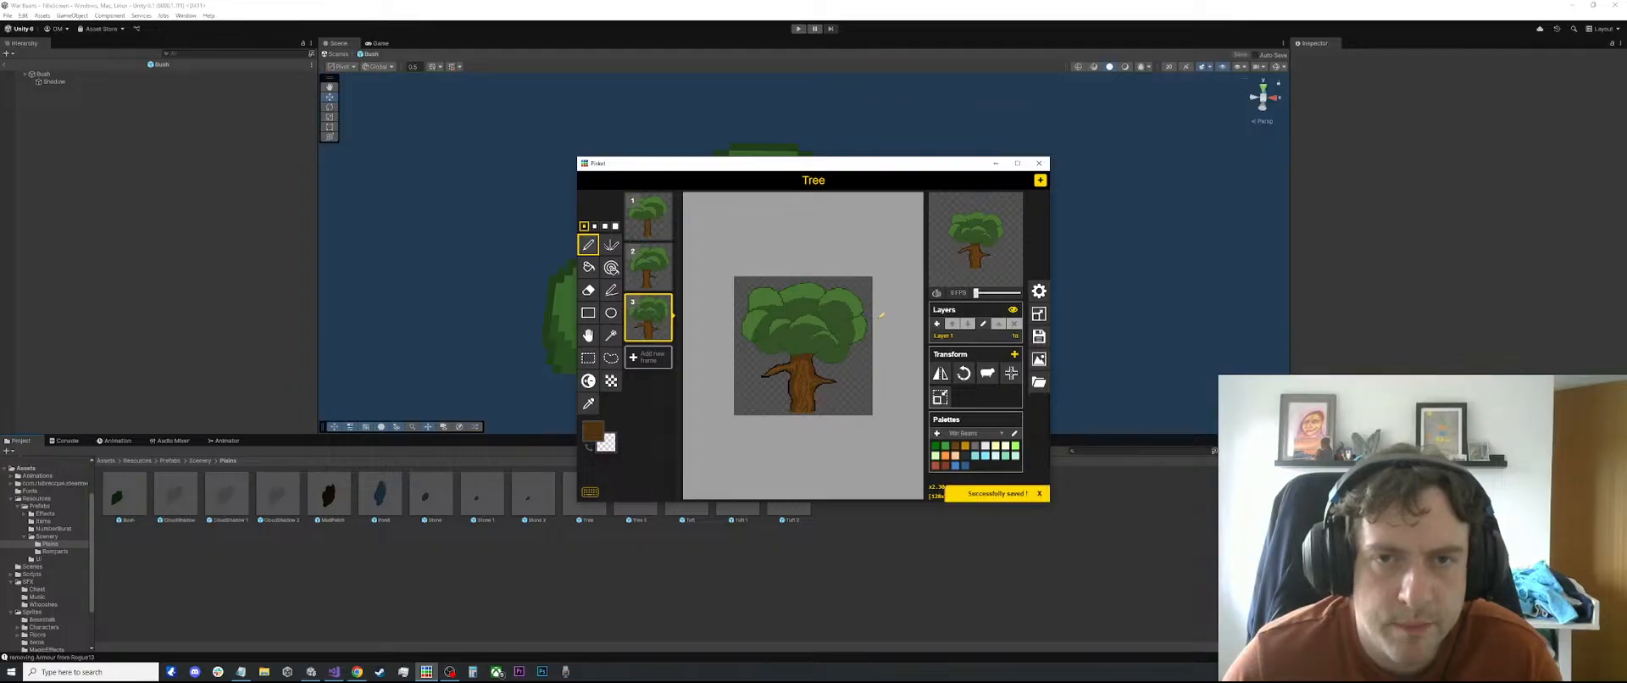
Export the tree frames as a PNG, overwriting the existing Tree image in the Plains sprites folder
{"action": "left_click", "coordinate": [1039, 359]}
{"action": "left_click", "coordinate": [949, 342]}
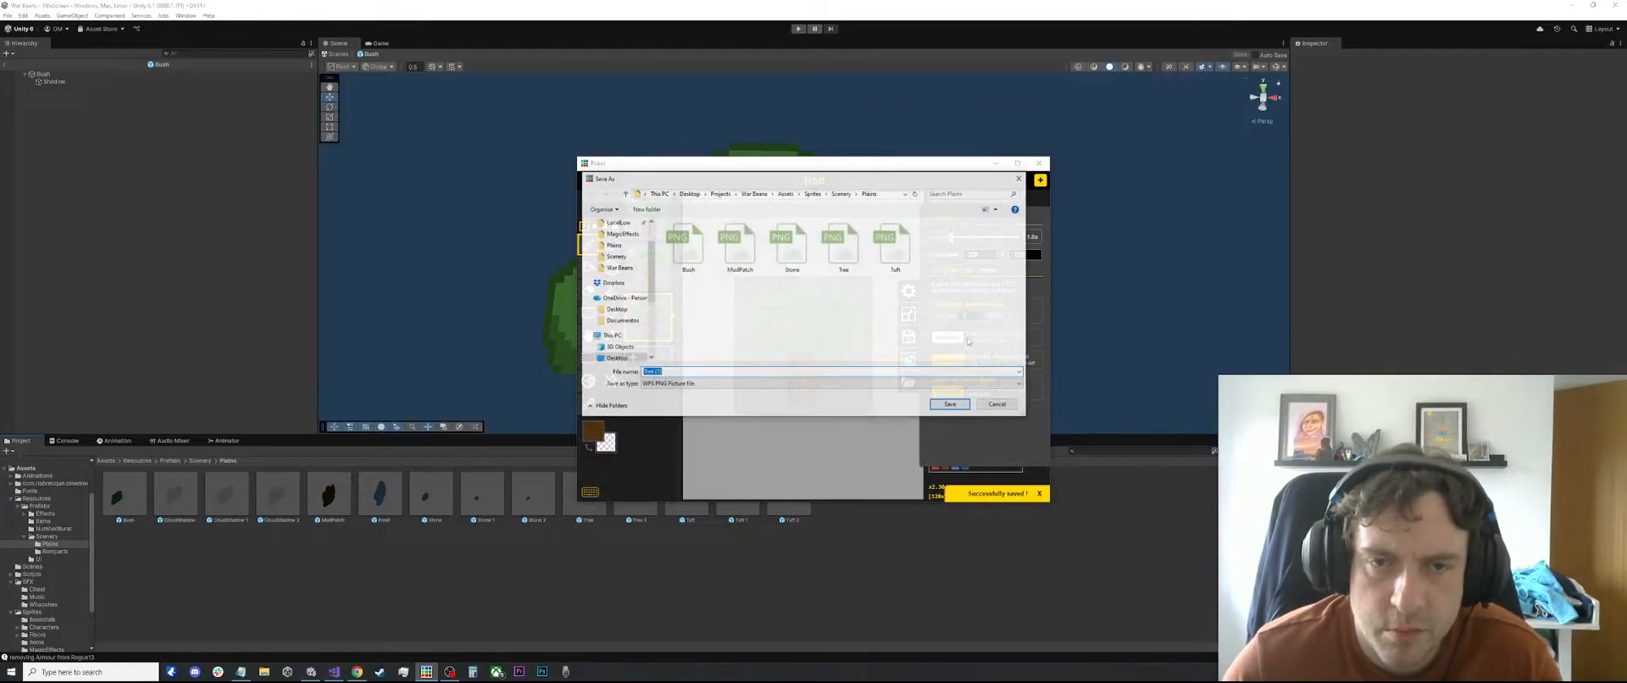
{"action": "left_click", "coordinate": [843, 246]}
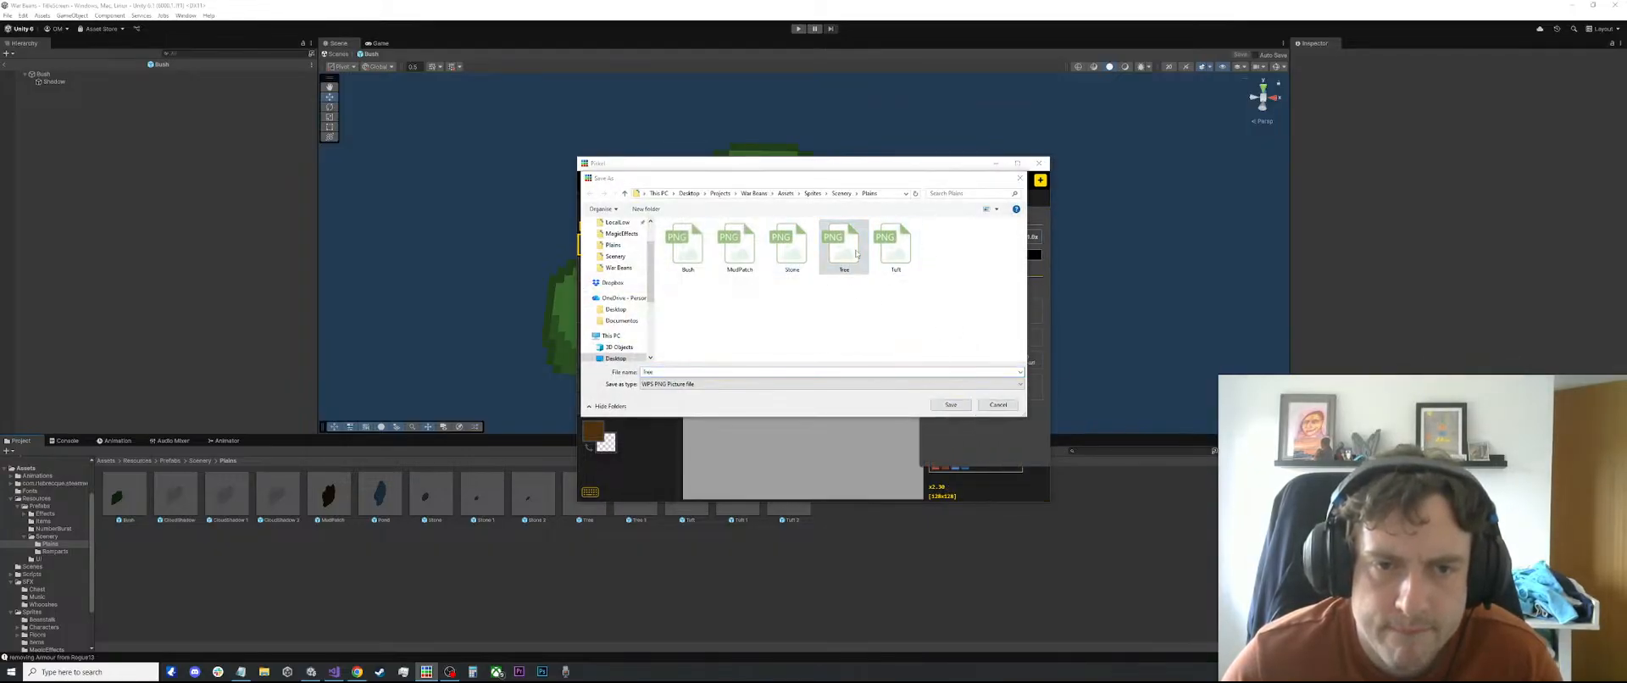
{"action": "key", "text": "Return"}
{"action": "left_click", "coordinate": [841, 338]}
Switch to Unity, duplicate the Tree 1 prefab as Tree 2, and assign the Tree_2 sprite to the copy
{"action": "left_click", "coordinate": [489, 423]}
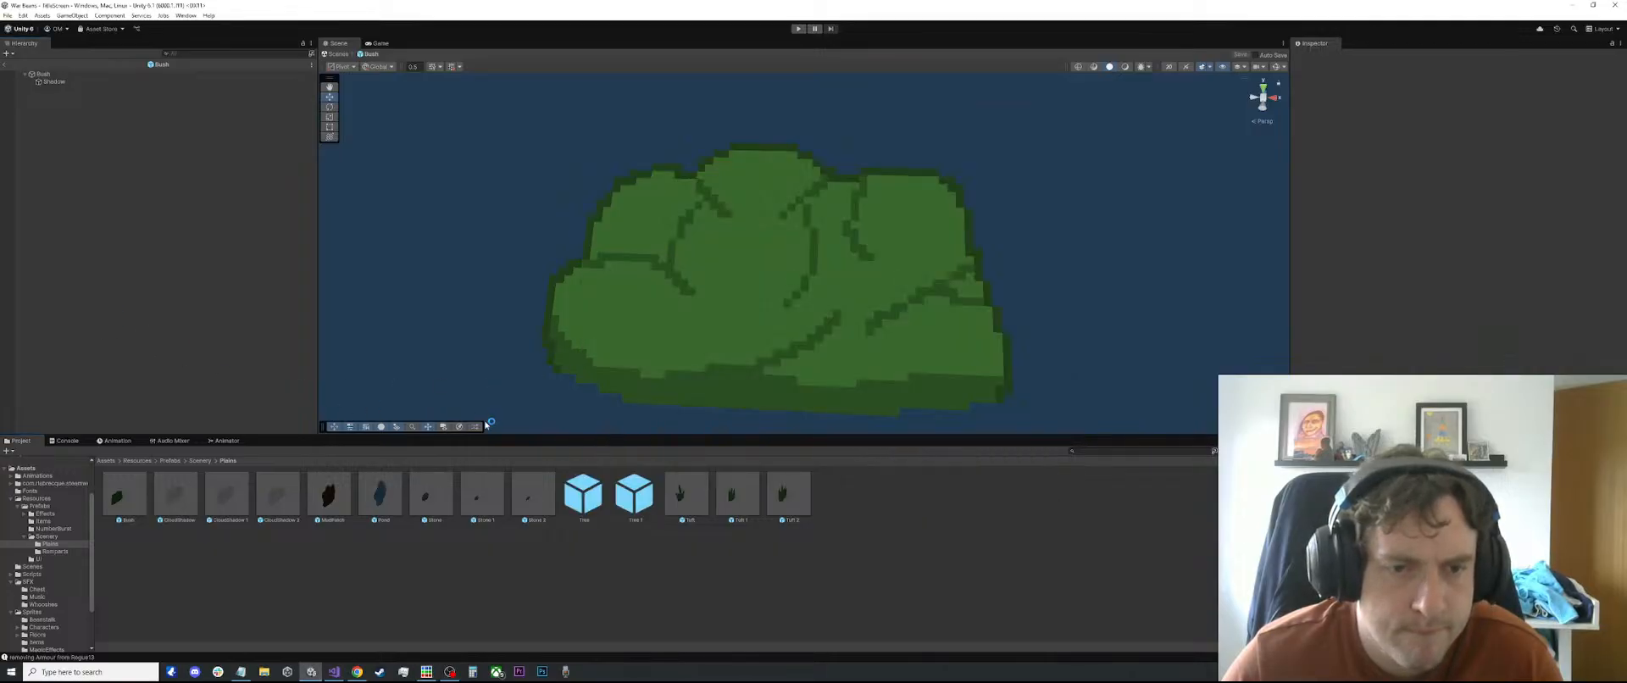
{"action": "left_click", "coordinate": [631, 499]}
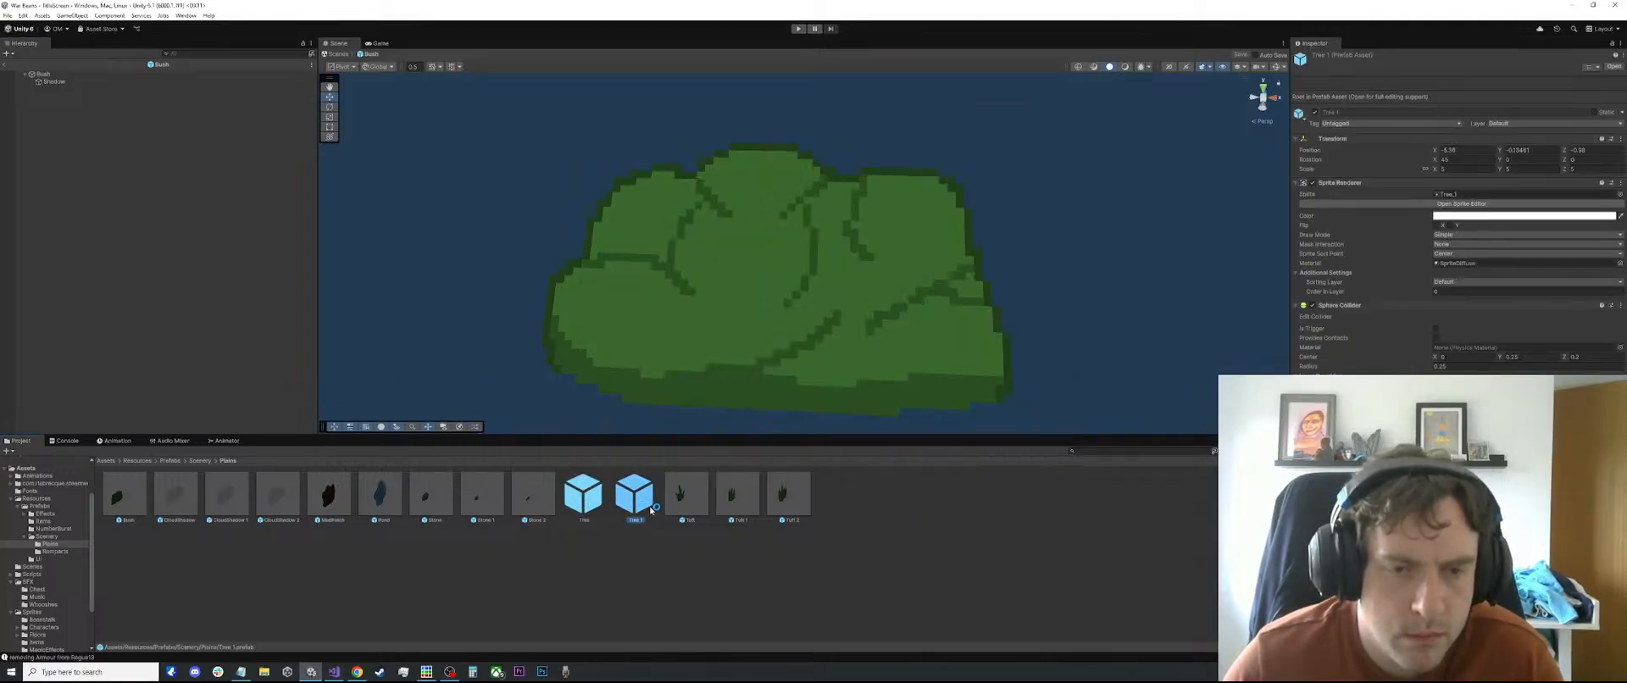
{"action": "key", "text": "ctrl+d"}
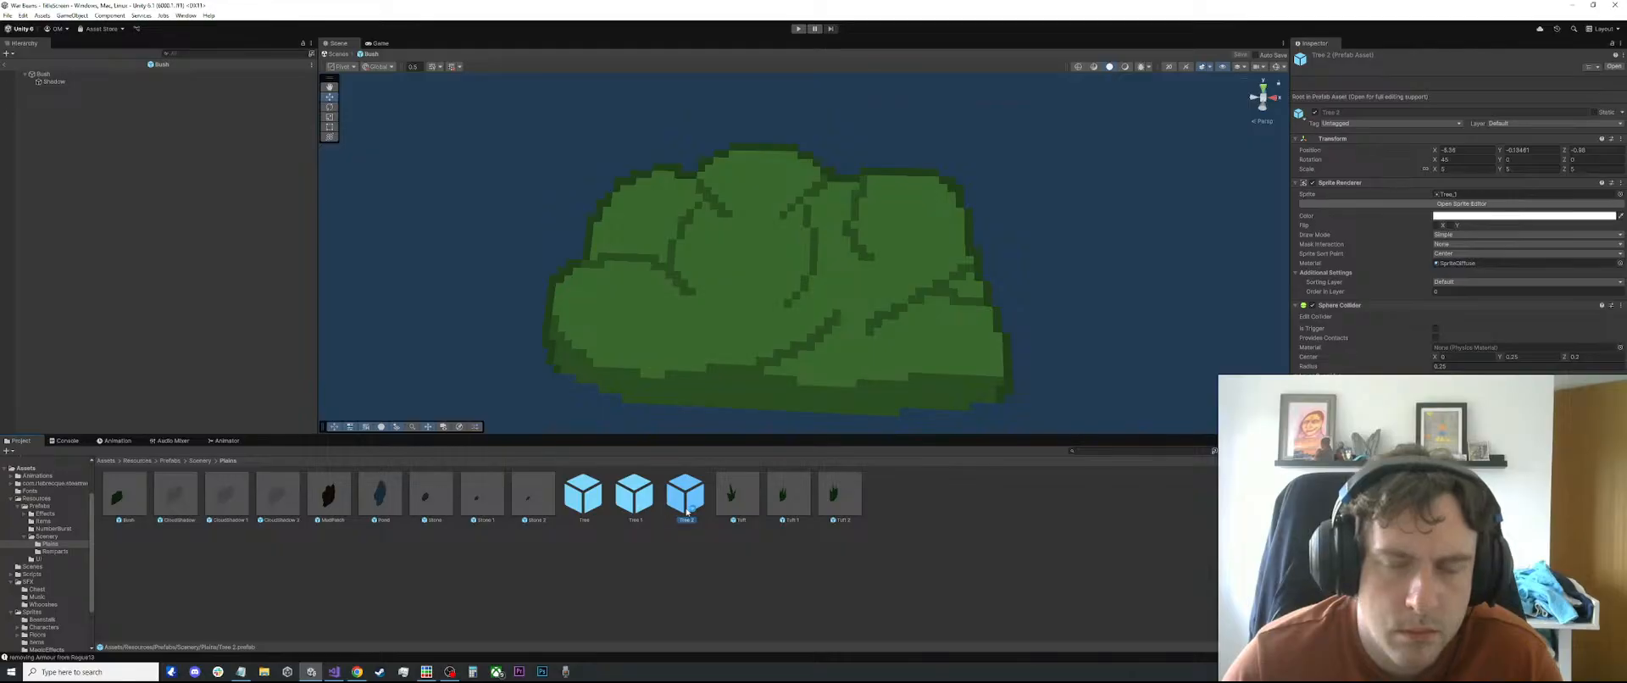
{"action": "left_click", "coordinate": [1615, 195]}
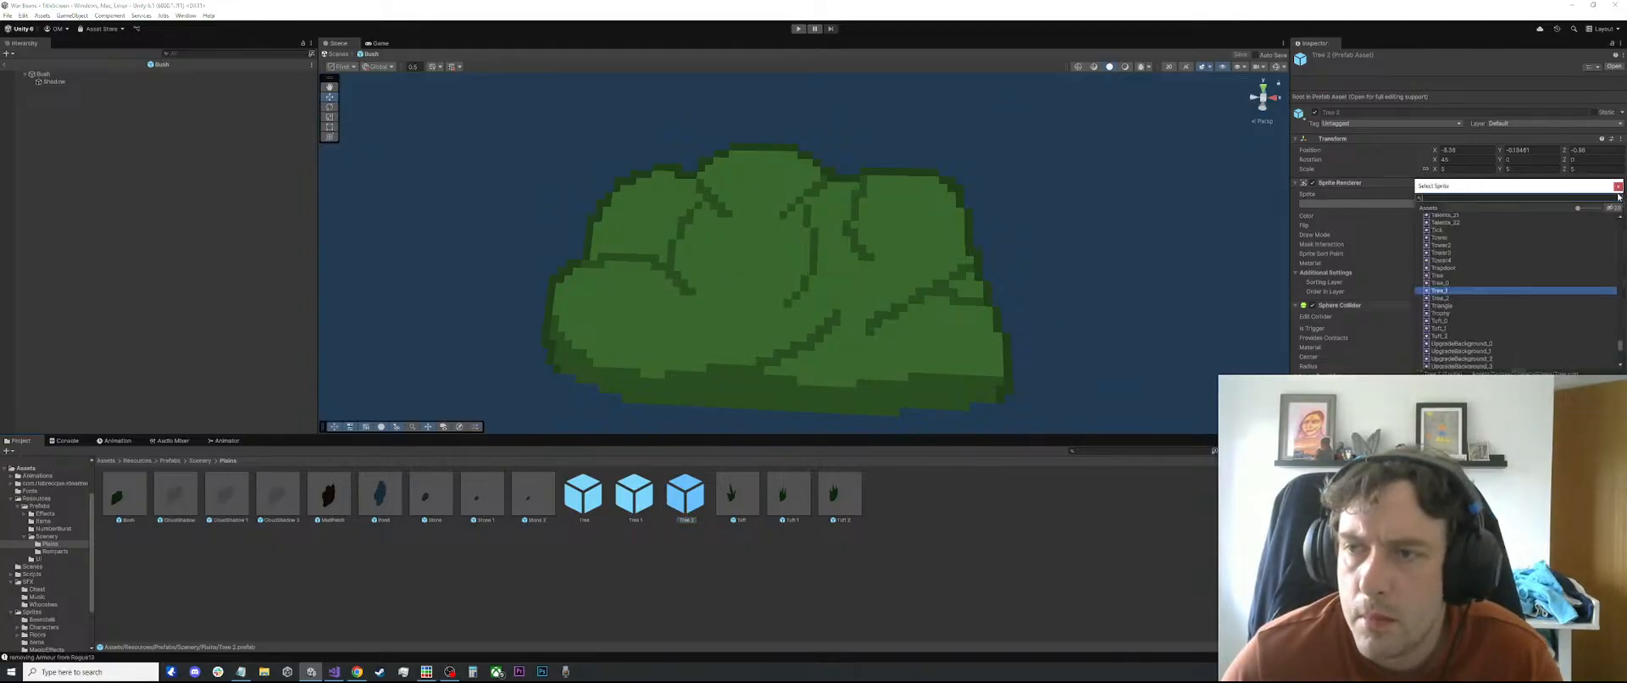
{"action": "double_click", "coordinate": [1440, 298]}
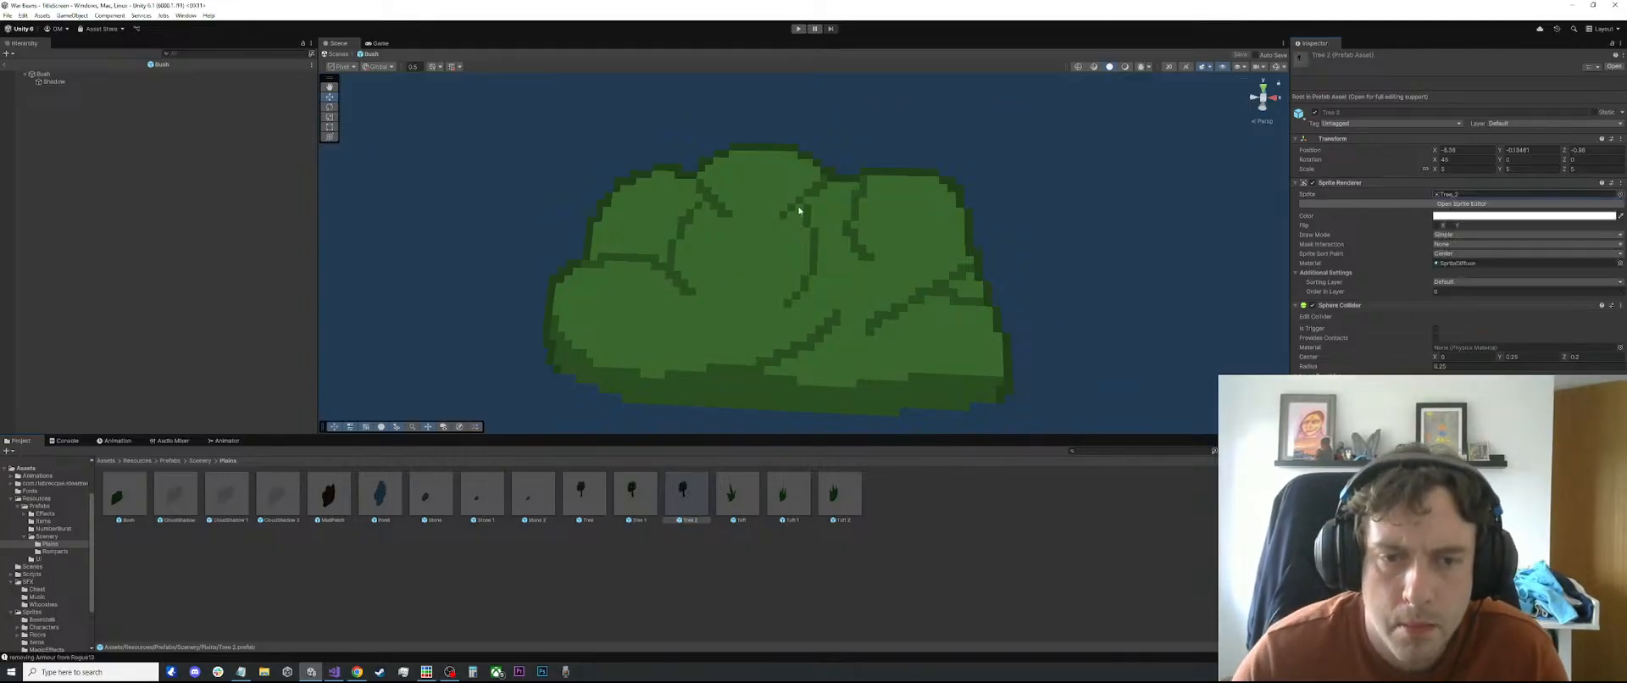
Open the Tree 2 prefab and set the sprite of both its shadow objects to Tree_2
{"action": "double_click", "coordinate": [678, 506]}
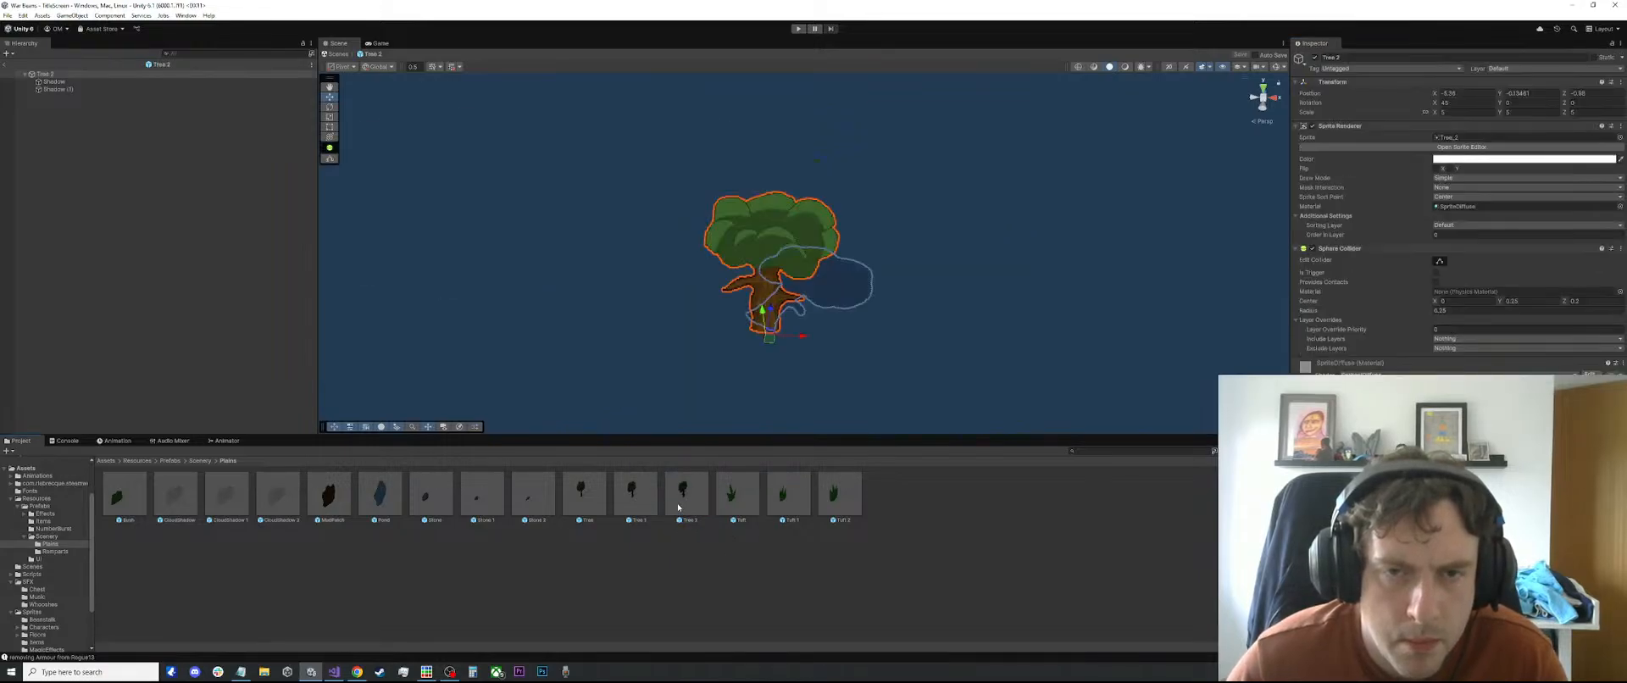
{"action": "left_click", "coordinate": [57, 89]}
{"action": "left_click", "coordinate": [53, 81], "text": "shift"}
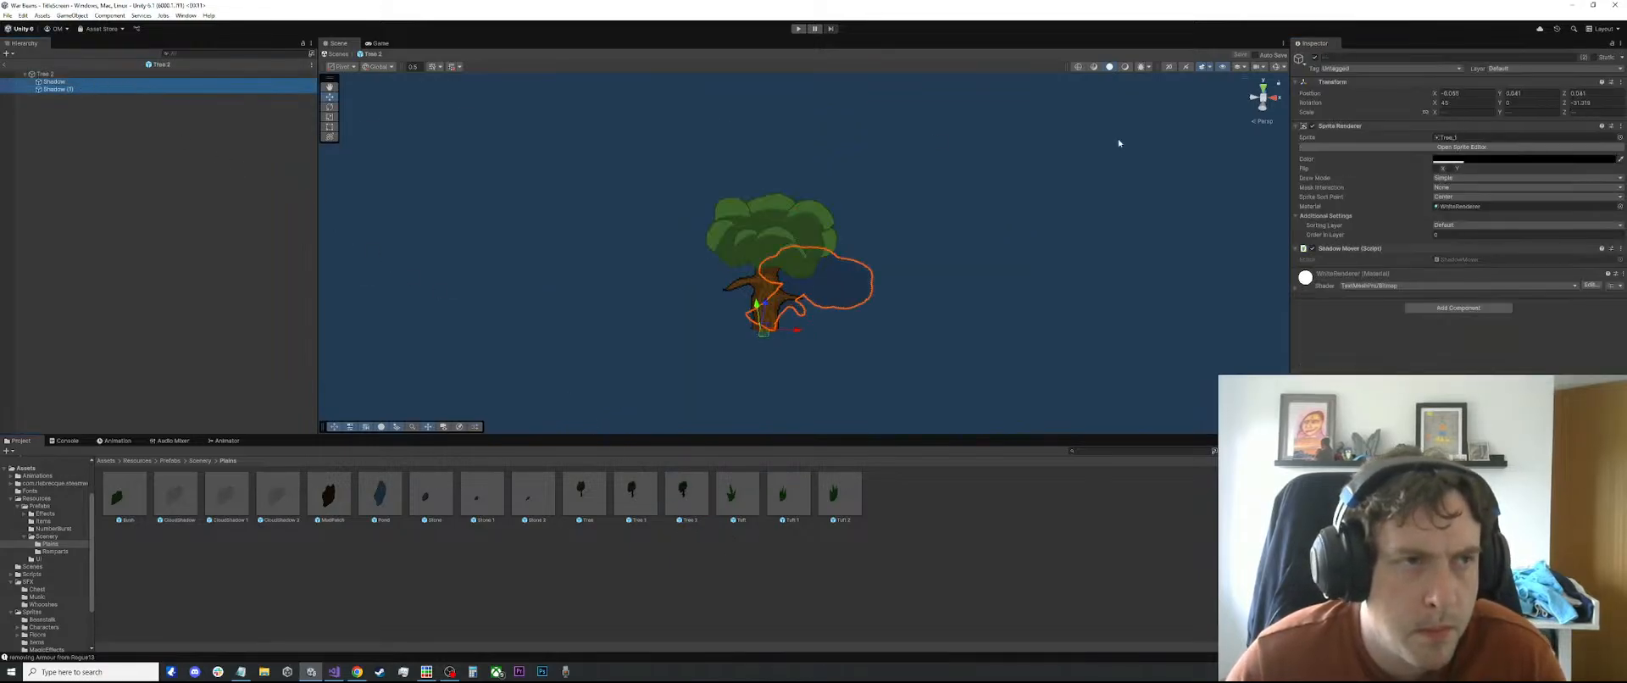
{"action": "left_click", "coordinate": [1619, 137]}
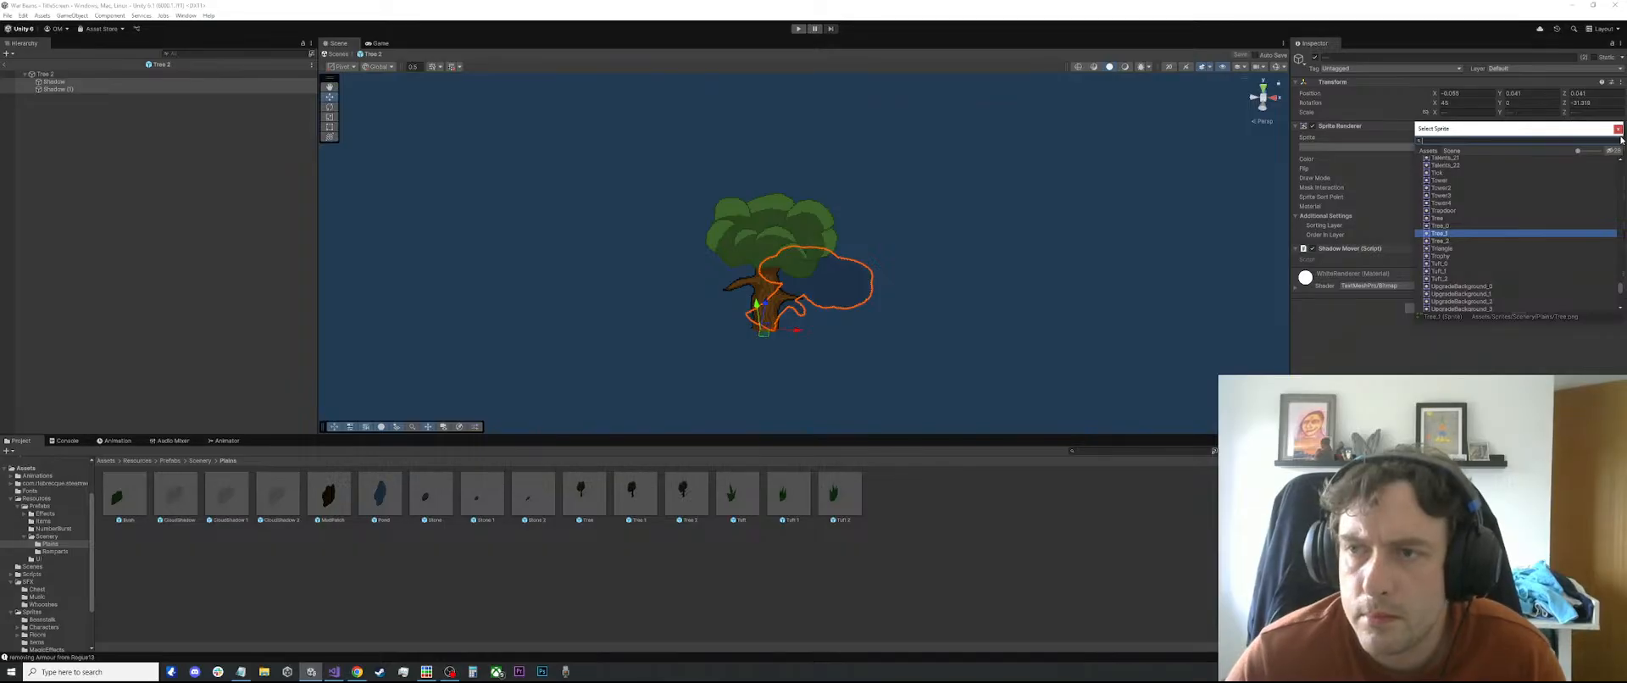
{"action": "key", "text": "Down"}
{"action": "key", "text": "Return"}
{"action": "left_click", "coordinate": [158, 269]}
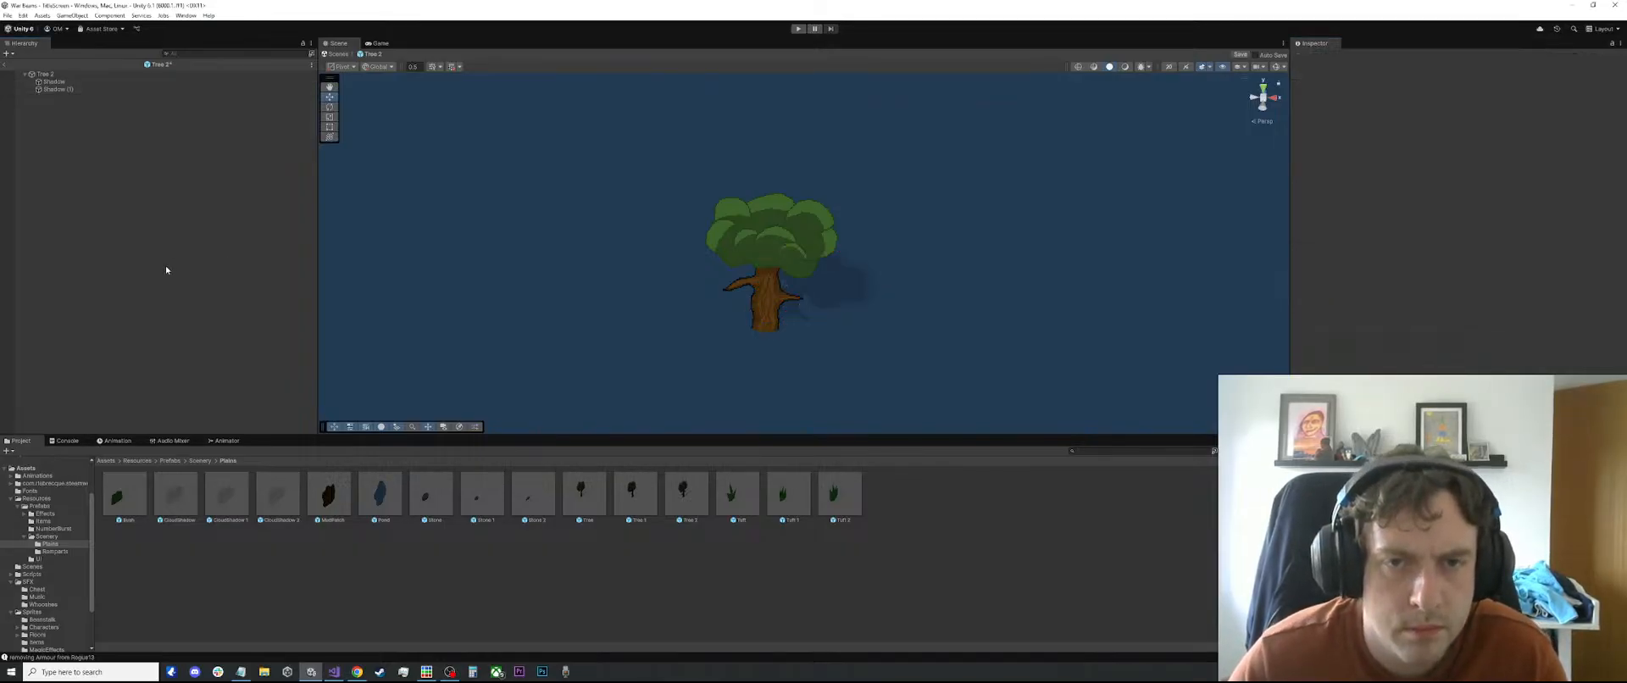
{"action": "left_click_drag", "start_coordinate": [669, 314], "coordinate": [826, 314], "text": "alt"}
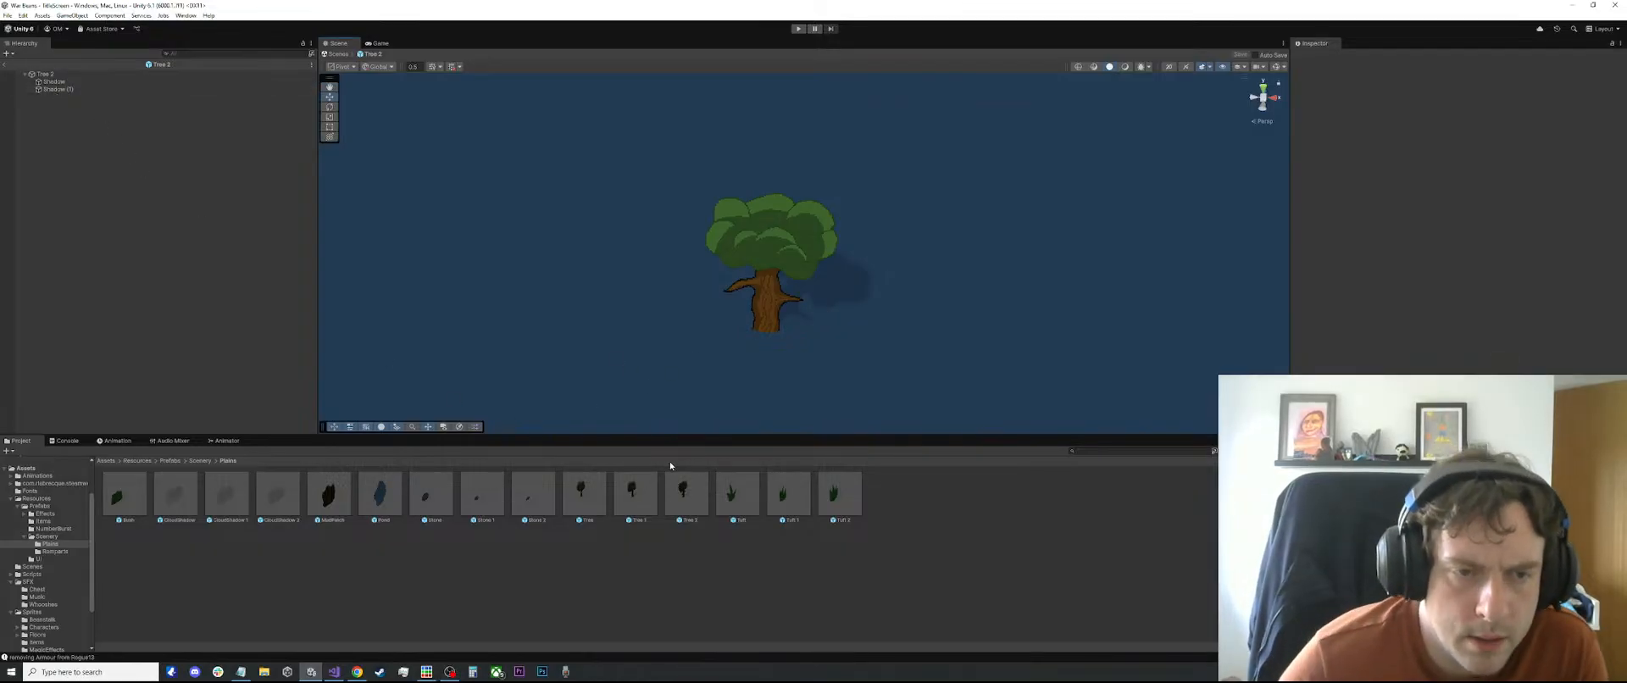
Switch to Piskel and open the Bush sprite from the Plains sprites folder
{"action": "left_click", "coordinate": [427, 671]}
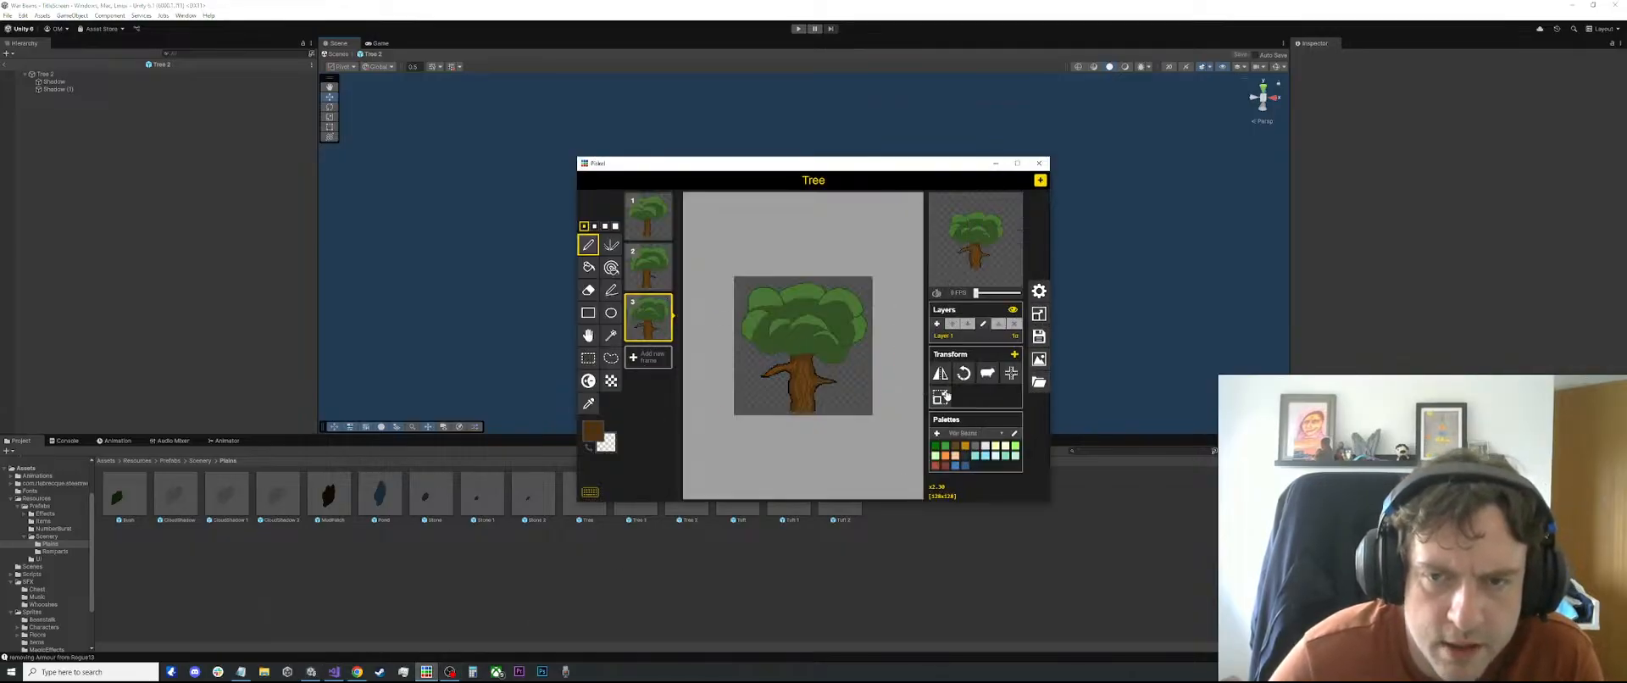
{"action": "left_click", "coordinate": [427, 671]}
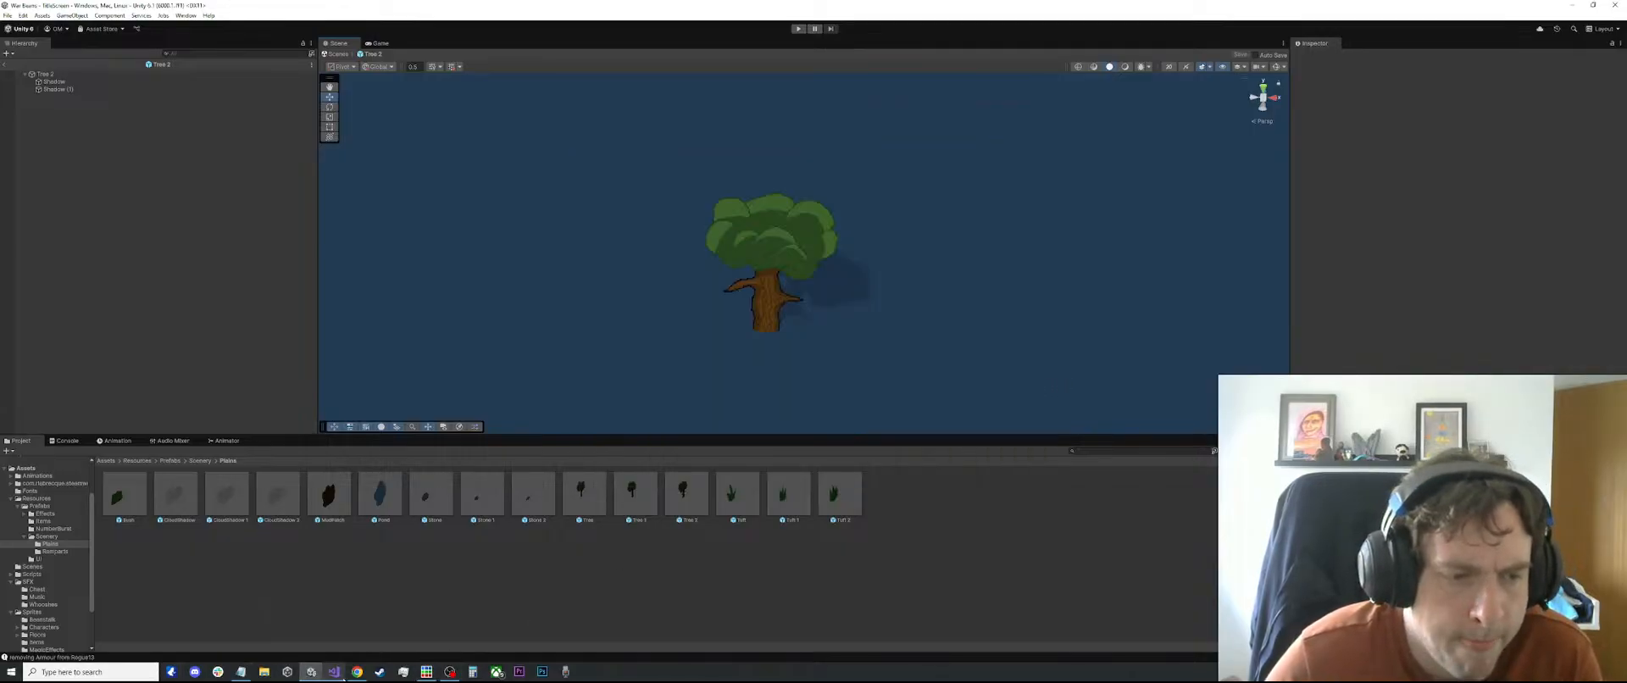
{"action": "left_click", "coordinate": [427, 671]}
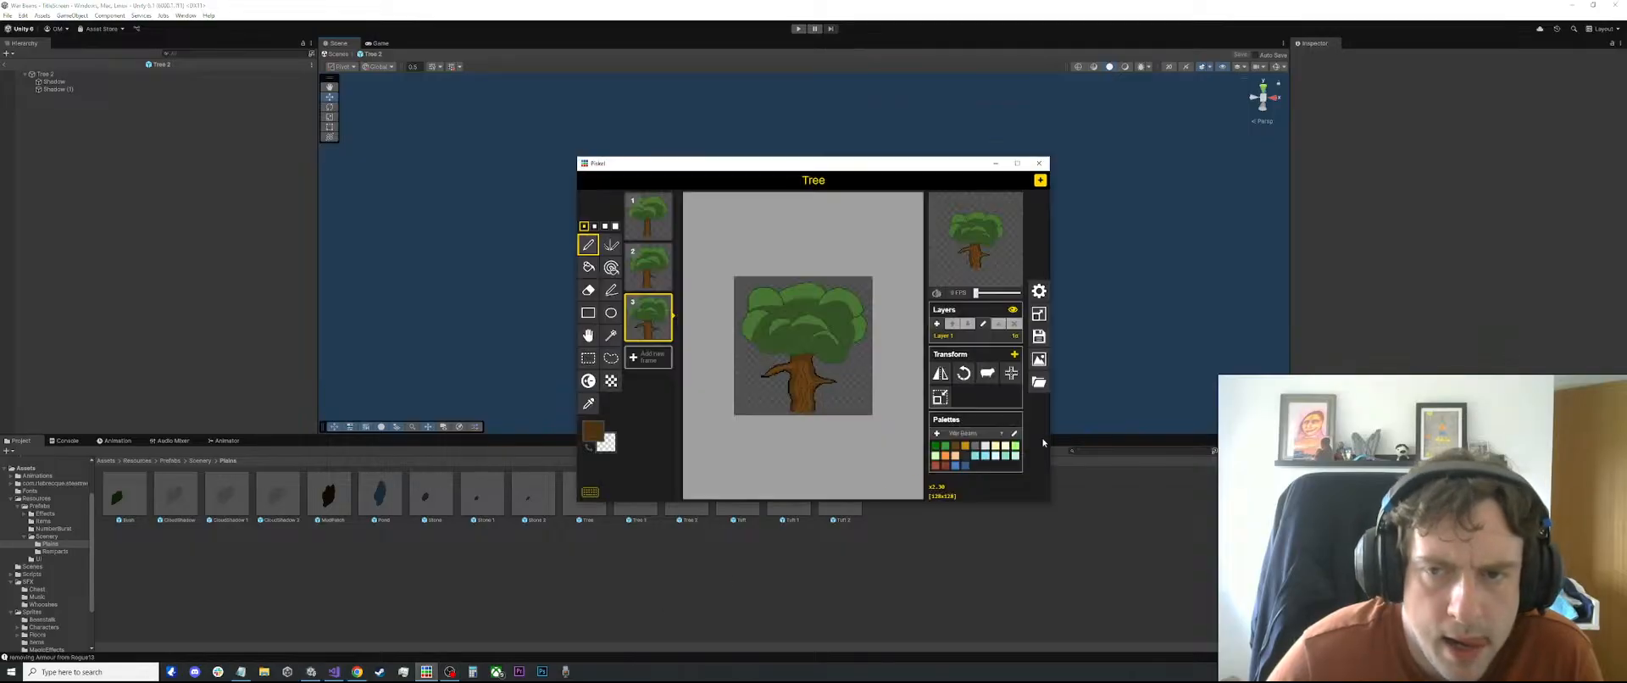
{"action": "left_click", "coordinate": [1039, 382]}
{"action": "left_click", "coordinate": [956, 291]}
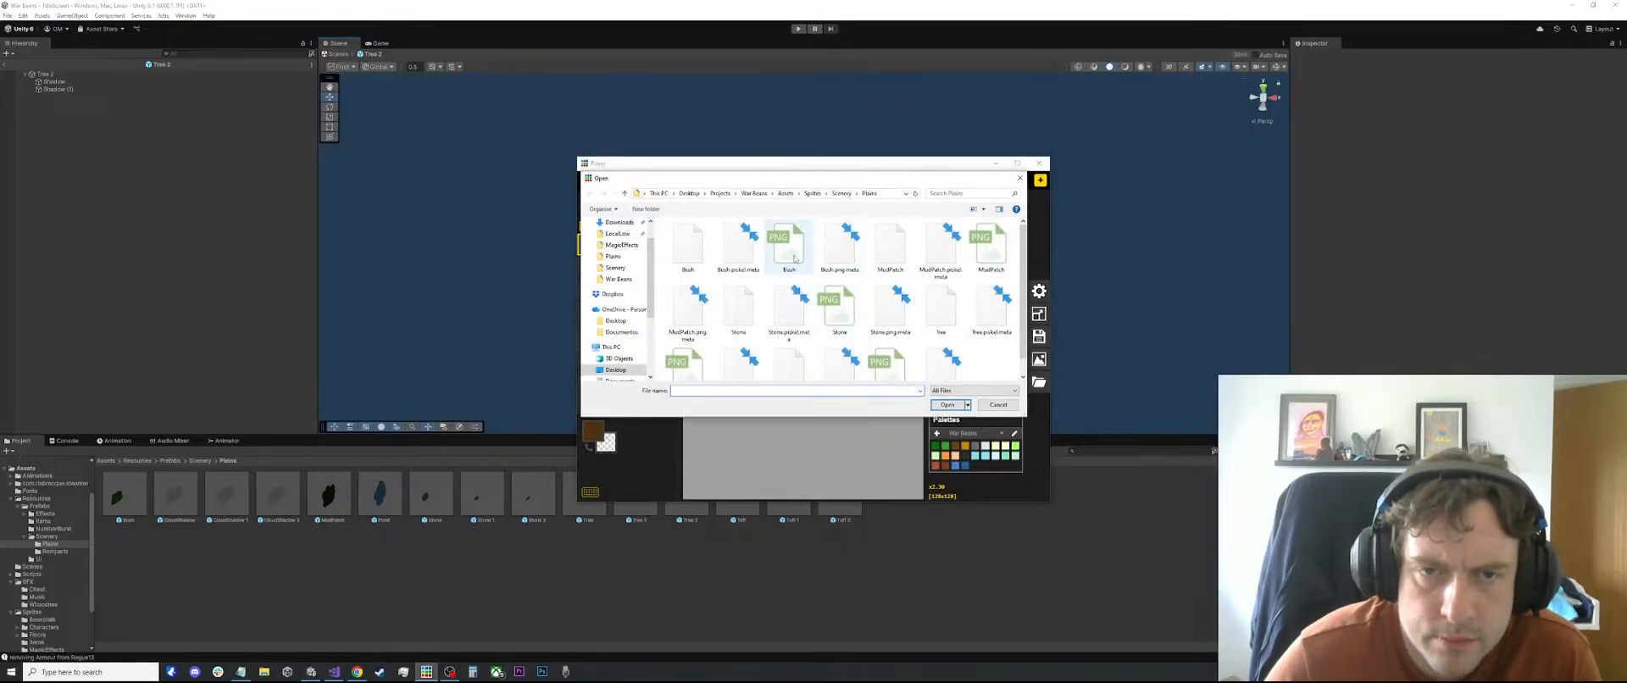
{"action": "double_click", "coordinate": [795, 258]}
Cut the bush artwork out of the second and third frames, leaving both empty
{"action": "left_click", "coordinate": [645, 274]}
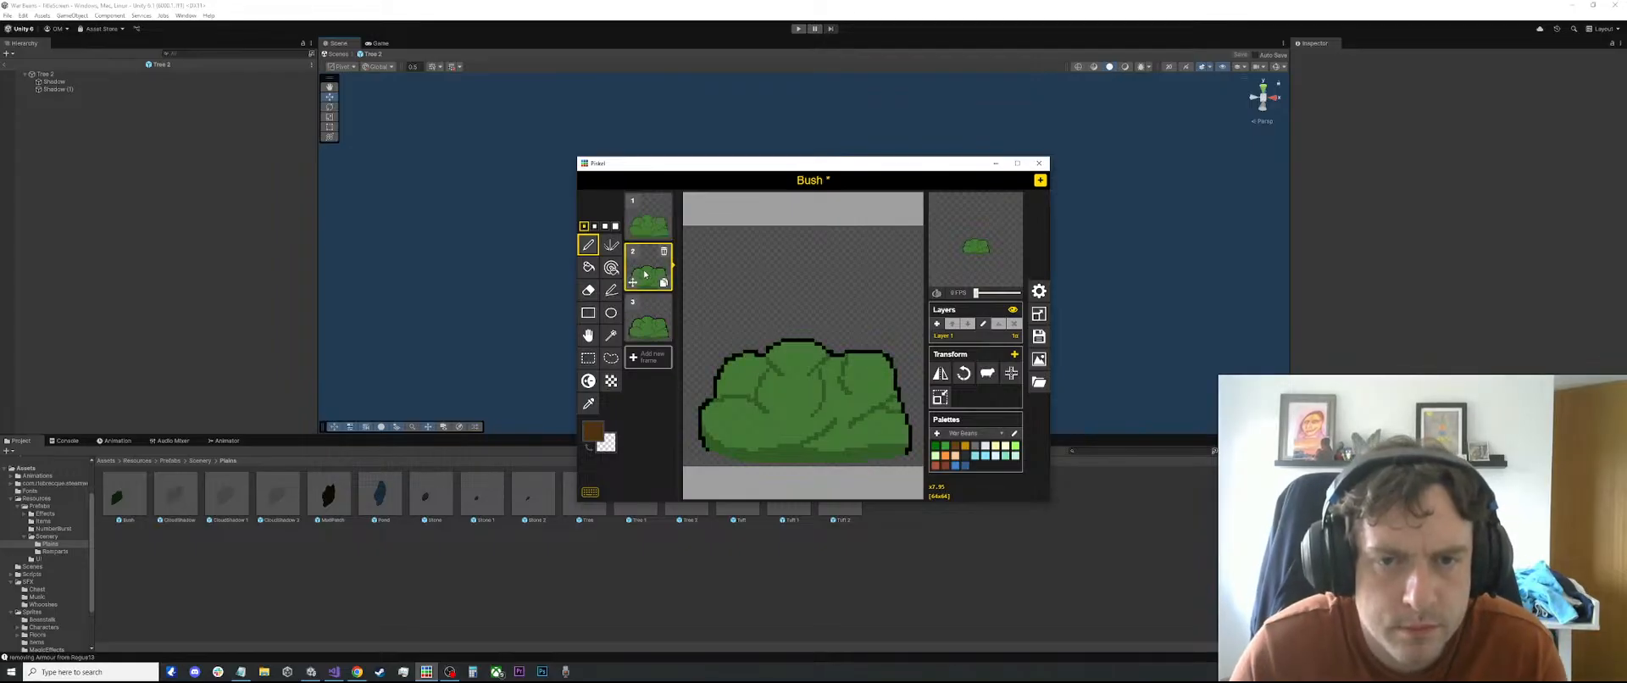
{"action": "left_click", "coordinate": [646, 224]}
{"action": "left_click", "coordinate": [646, 269]}
{"action": "key", "text": "s"}
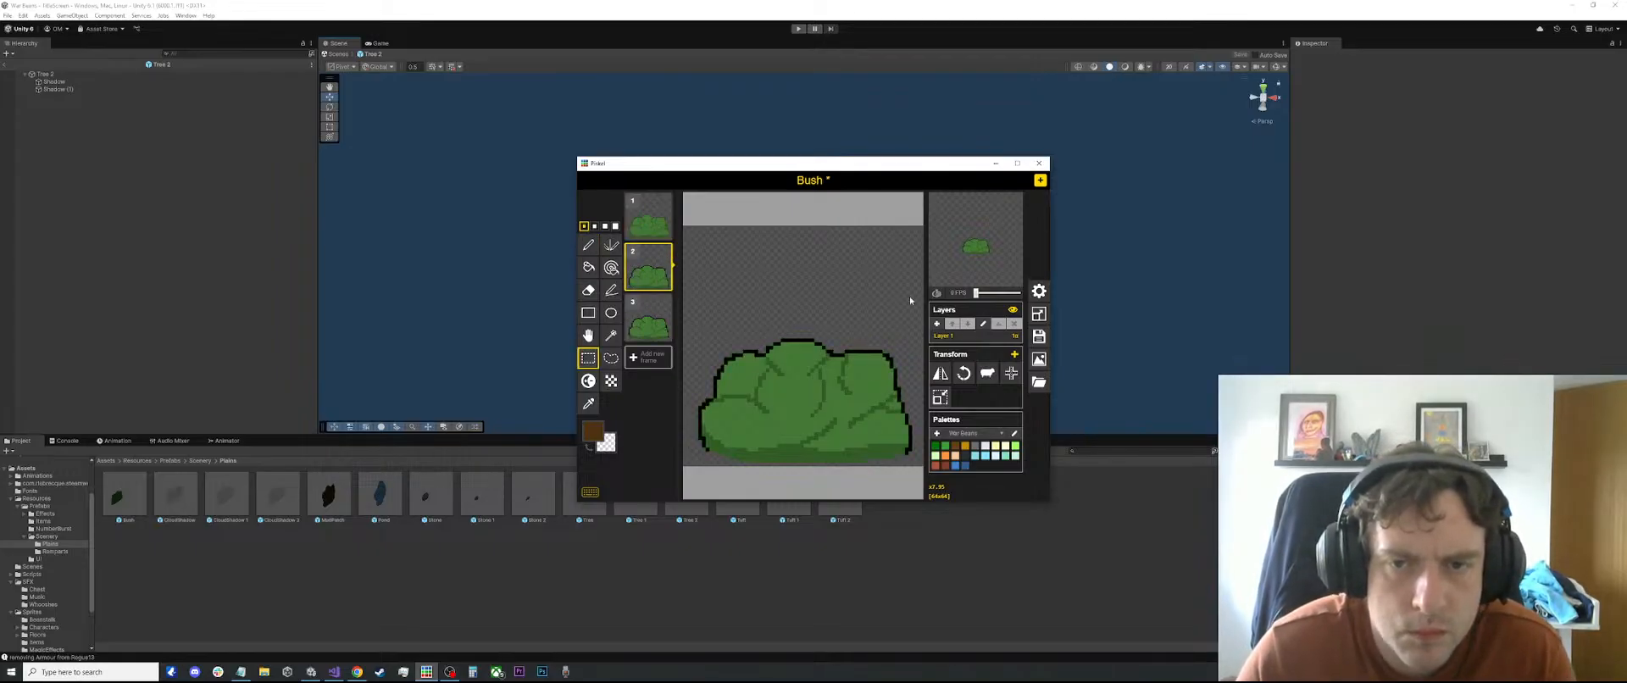
{"action": "left_click_drag", "start_coordinate": [911, 296], "coordinate": [683, 466]}
{"action": "key", "text": "ctrl+x"}
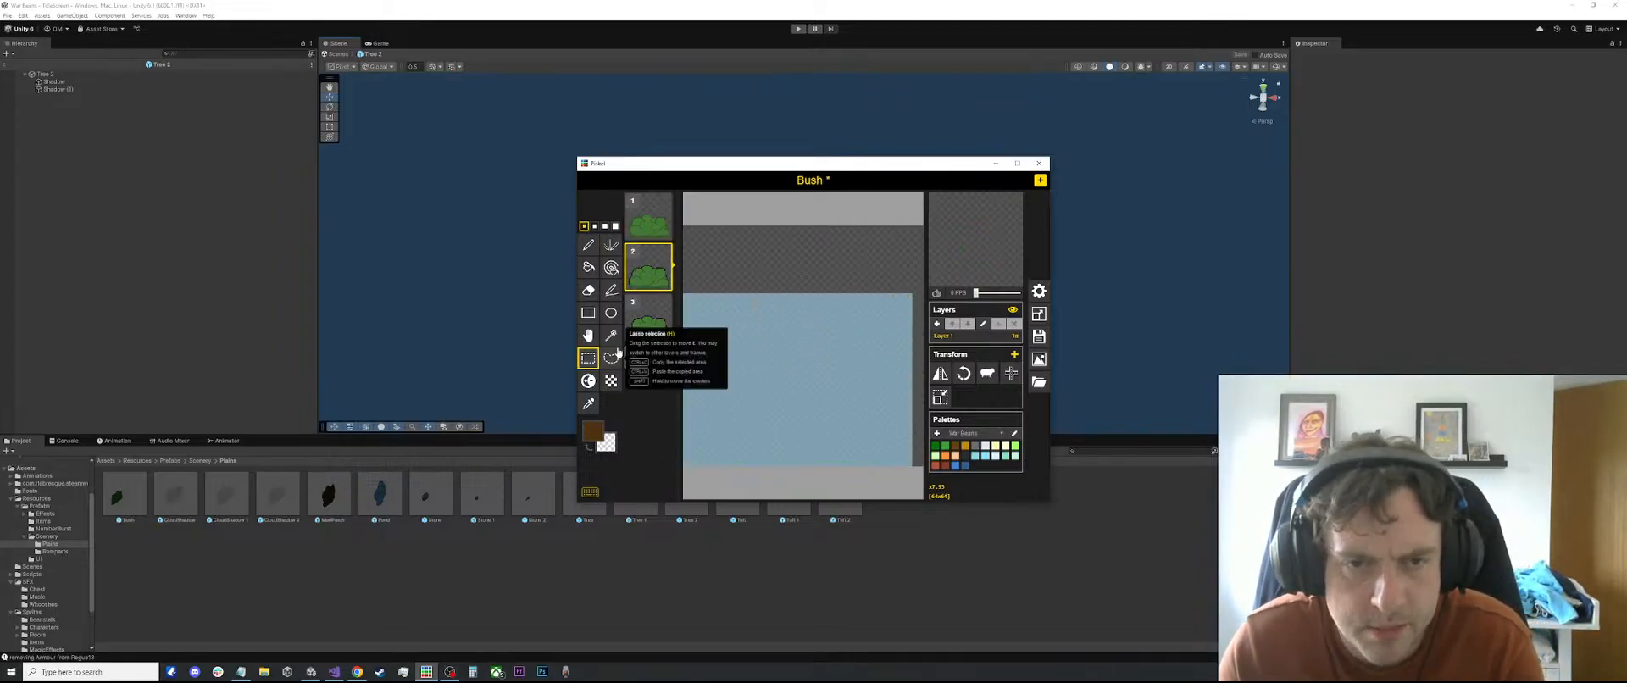
{"action": "left_click", "coordinate": [652, 321]}
{"action": "key", "text": "ctrl+x"}
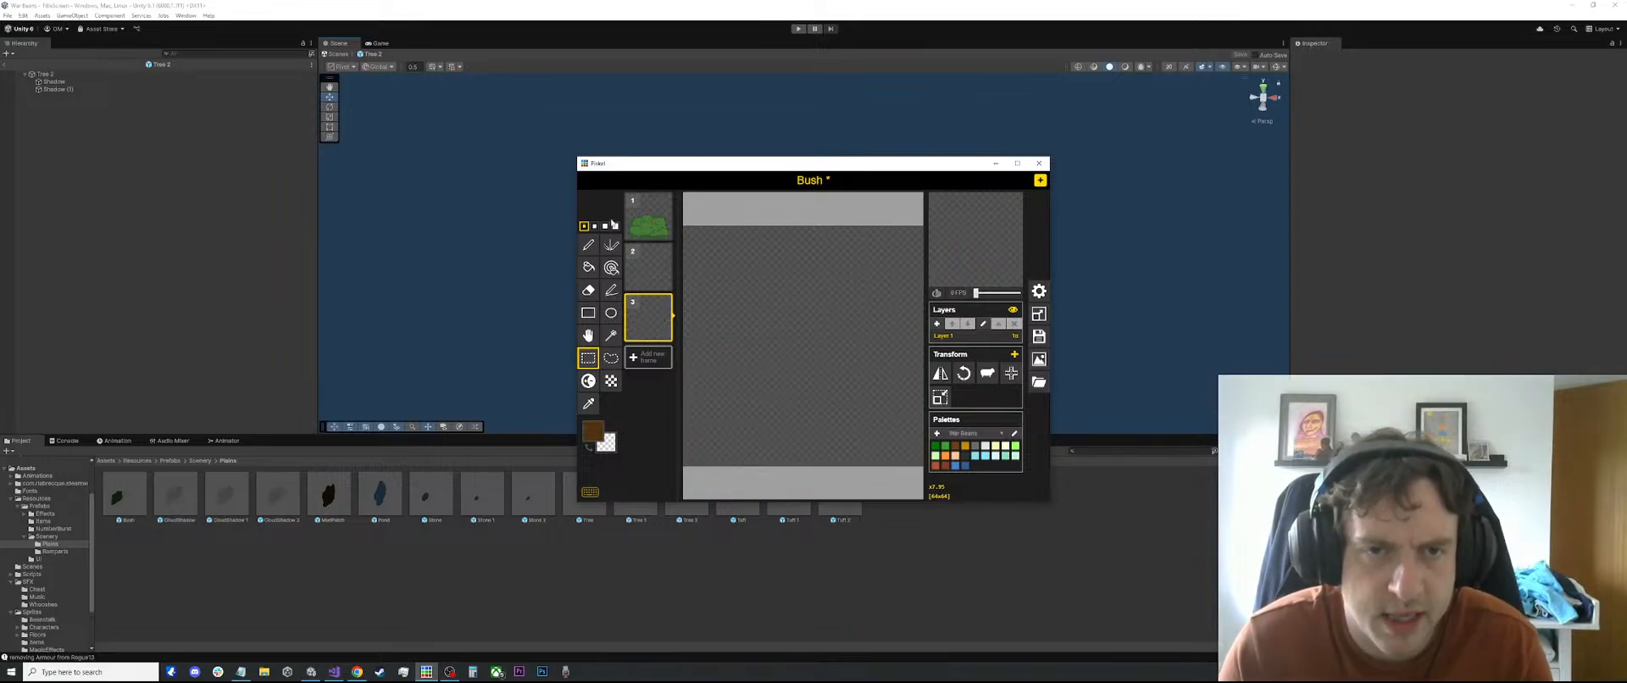
Sample the first frame's dark green outline colour and draw a new lumpy bush outline, open at the base, in the second frame
{"action": "left_click", "coordinate": [645, 224]}
{"action": "key", "text": "o"}
{"action": "scroll", "coordinate": [792, 337], "scroll_direction": "up", "scroll_amount": 2}
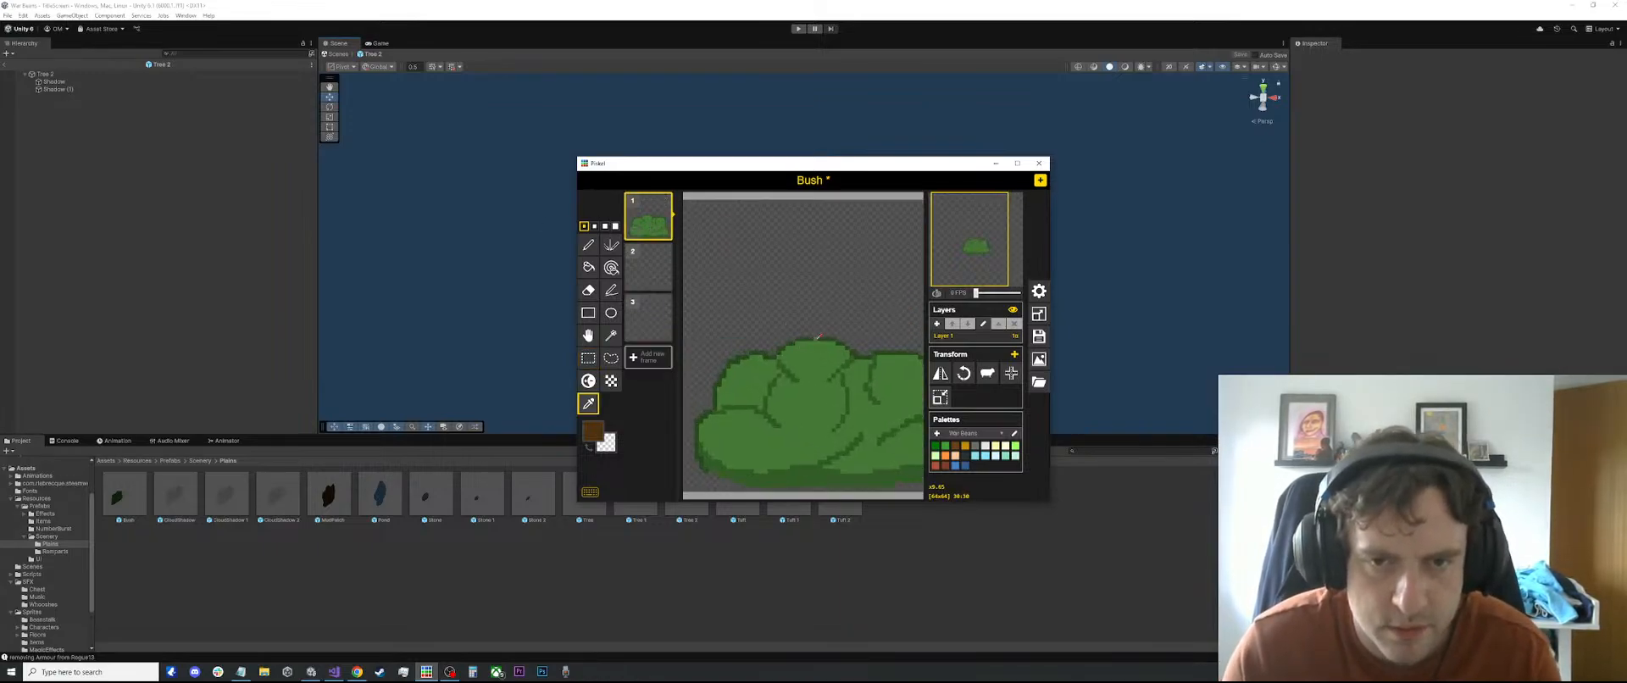
{"action": "left_click", "coordinate": [818, 337]}
{"action": "key", "text": "p"}
{"action": "scroll", "coordinate": [718, 395], "scroll_direction": "down", "scroll_amount": 2}
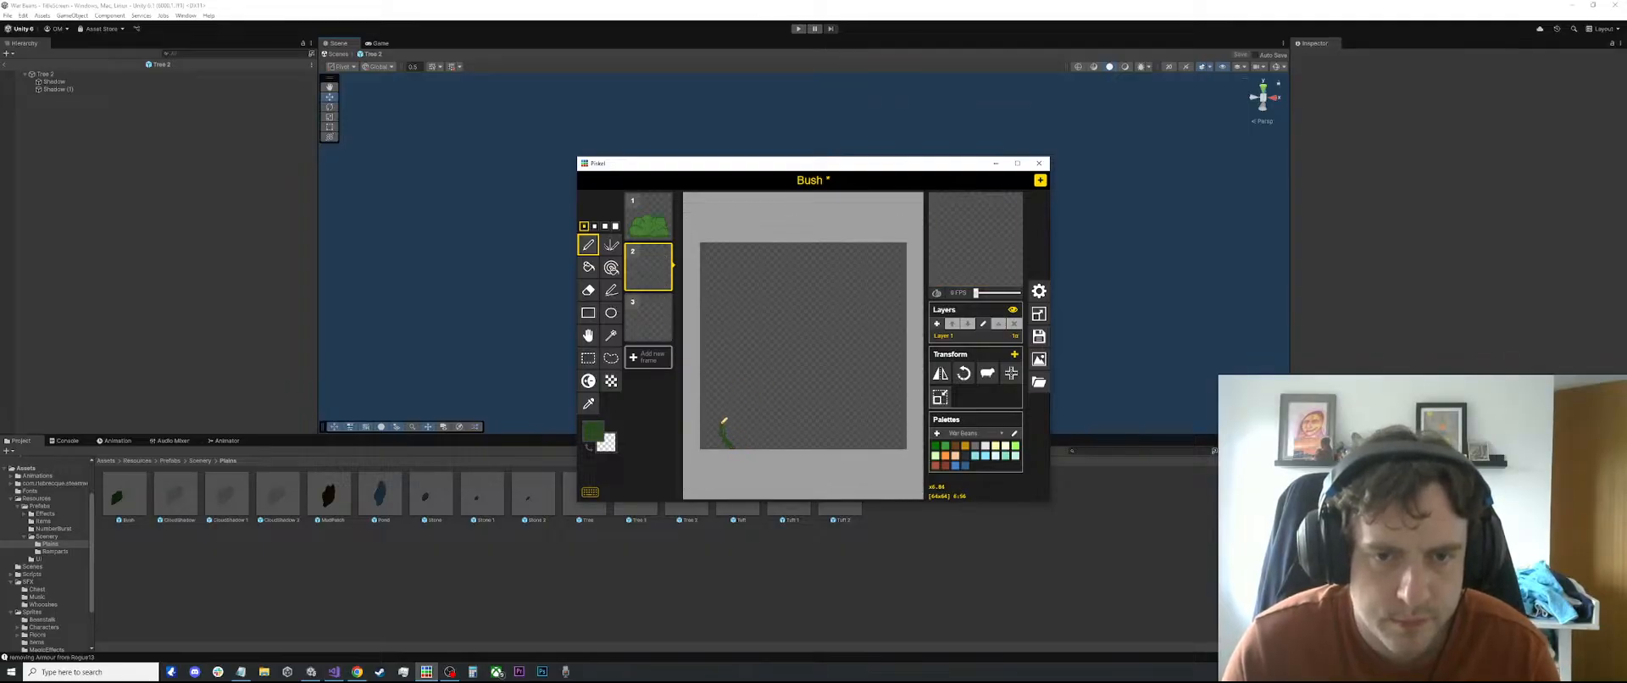
{"action": "scroll", "coordinate": [747, 400], "scroll_direction": "down", "scroll_amount": 1}
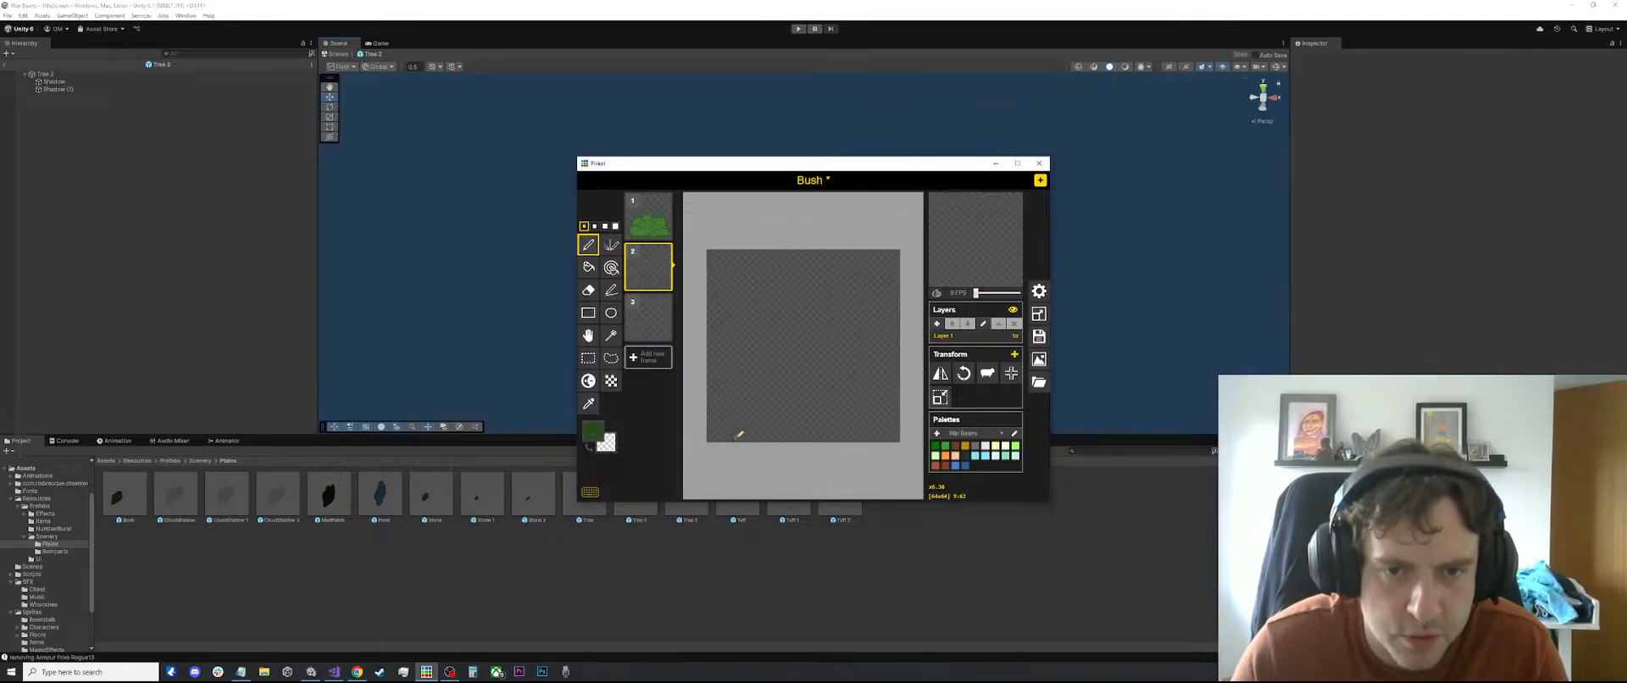
{"action": "left_click", "coordinate": [648, 218]}
{"action": "left_click", "coordinate": [637, 265]}
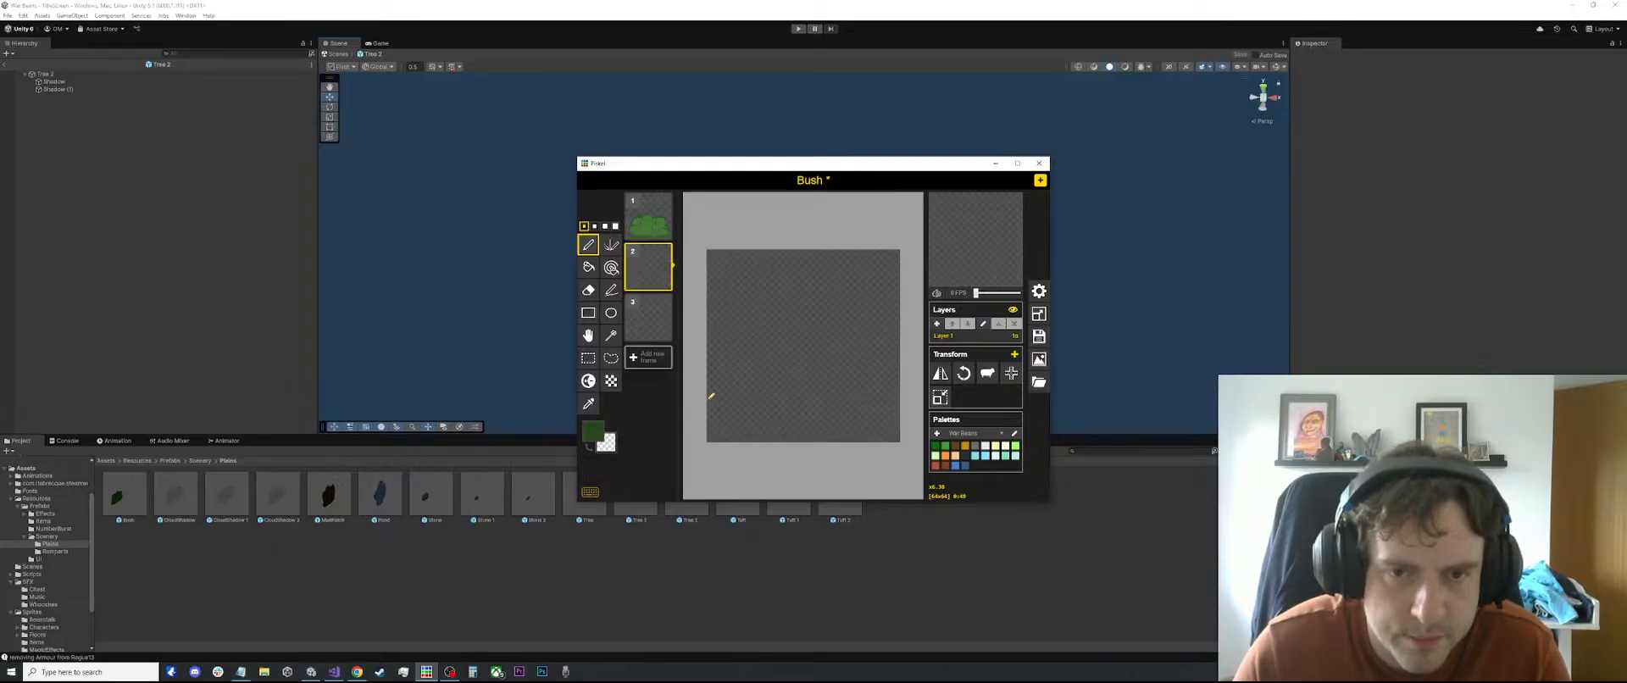
{"action": "mouse_move", "coordinate": [737, 426]}
{"action": "left_mouse_down"}
{"action": "mouse_move", "coordinate": [739, 366]}
{"action": "mouse_move", "coordinate": [826, 342]}
{"action": "mouse_move", "coordinate": [871, 355]}
{"action": "mouse_move", "coordinate": [889, 395]}
{"action": "left_mouse_up"}
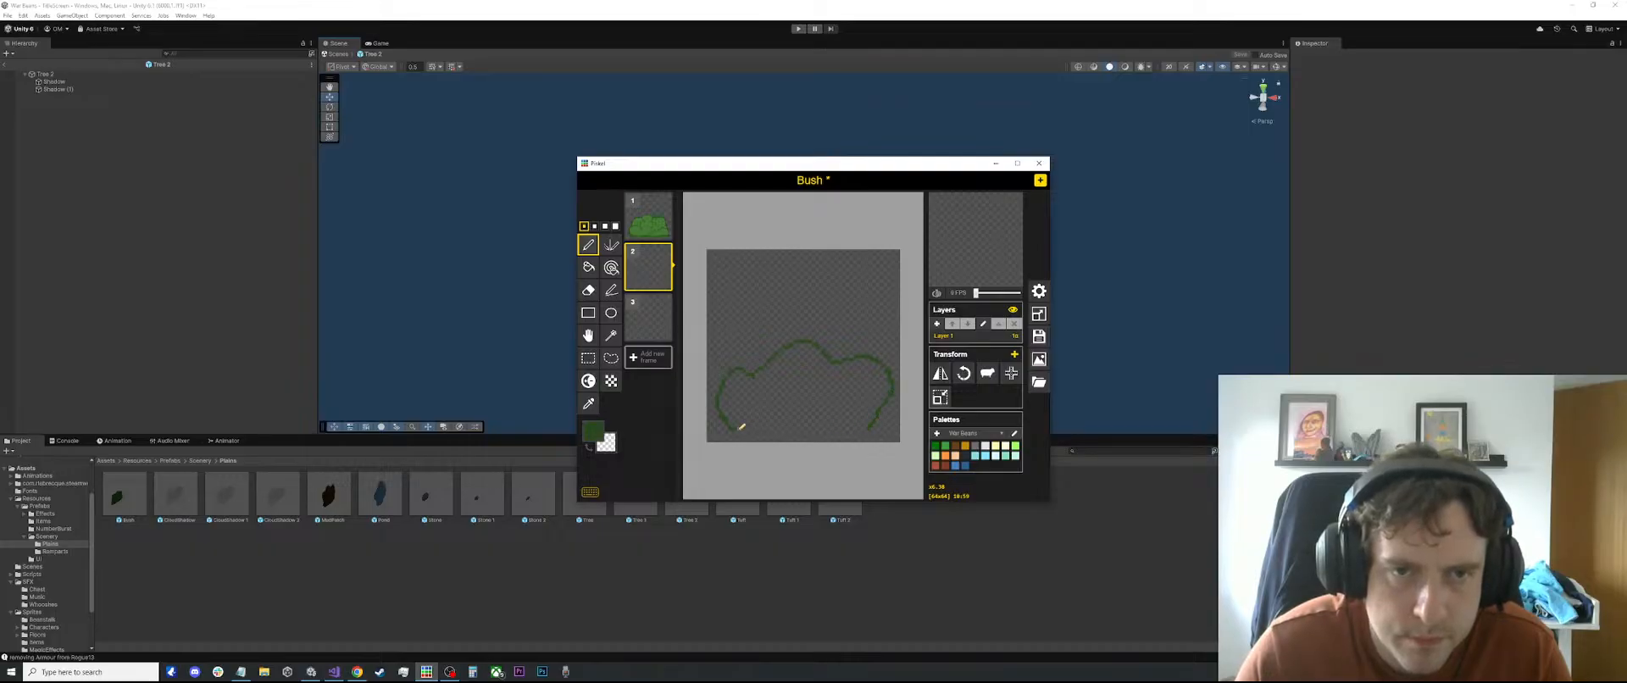
Draw curved dark green crease lines inside the second frame's bush to separate its leaf clumps
{"action": "scroll", "coordinate": [741, 426], "scroll_direction": "up", "scroll_amount": 2}
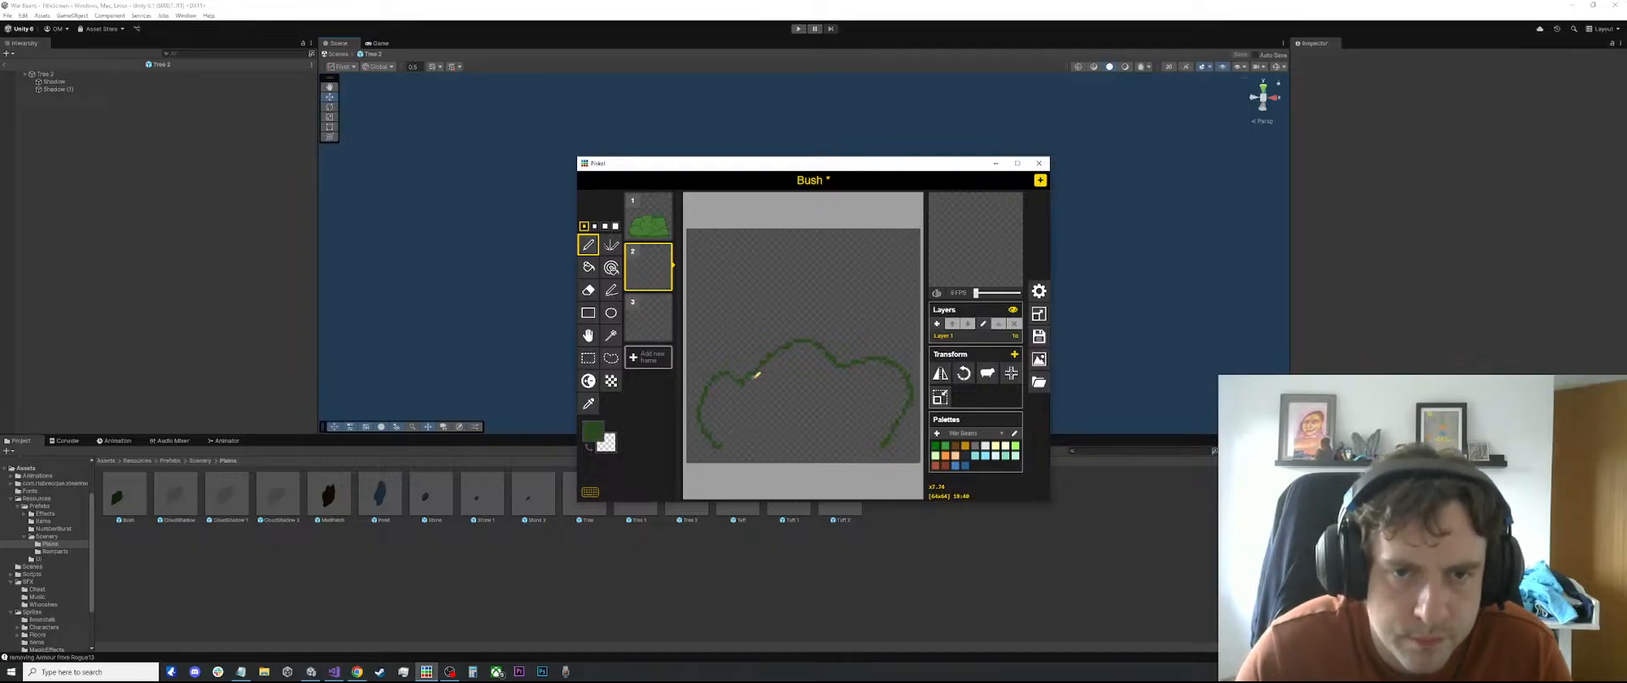
{"action": "left_click_drag", "start_coordinate": [744, 383], "coordinate": [752, 407]}
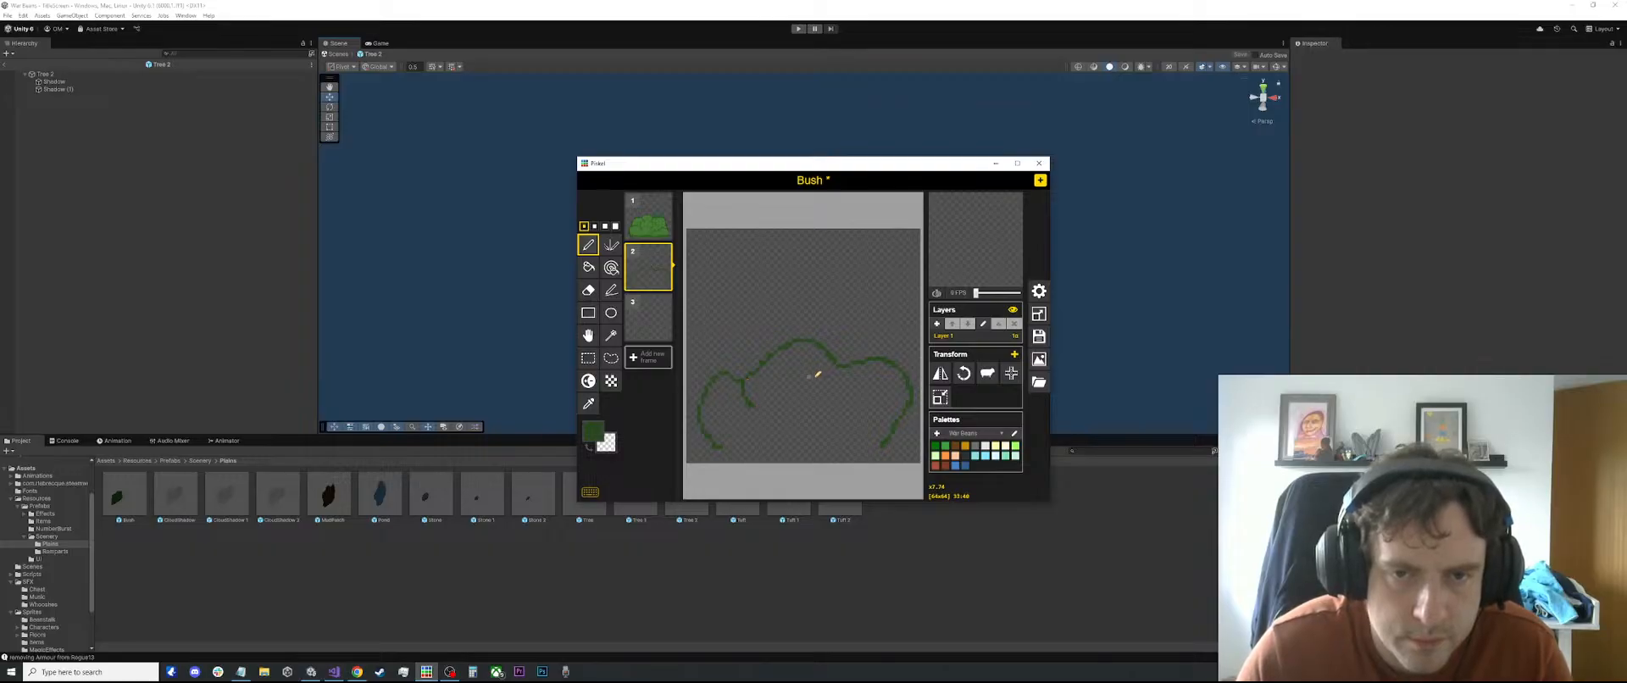
{"action": "mouse_move", "coordinate": [841, 362]}
{"action": "left_mouse_down"}
{"action": "mouse_move", "coordinate": [829, 377]}
{"action": "mouse_move", "coordinate": [863, 414]}
{"action": "mouse_move", "coordinate": [831, 421]}
{"action": "left_mouse_up"}
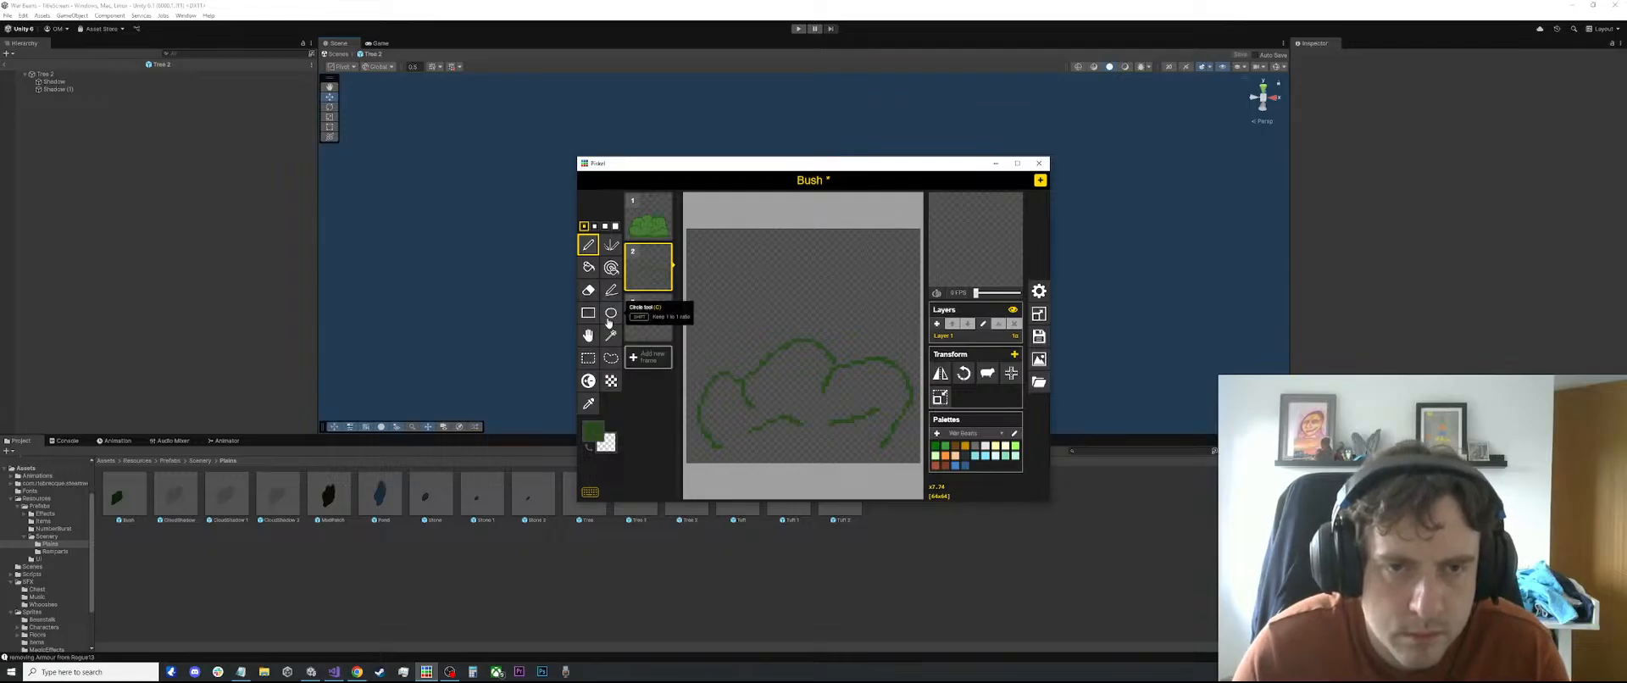
Sample the first frame's lighter green, close the base of the second frame's bush with it, and fill the interior
{"action": "left_click", "coordinate": [634, 227]}
{"action": "key", "text": "o"}
{"action": "left_click", "coordinate": [729, 394]}
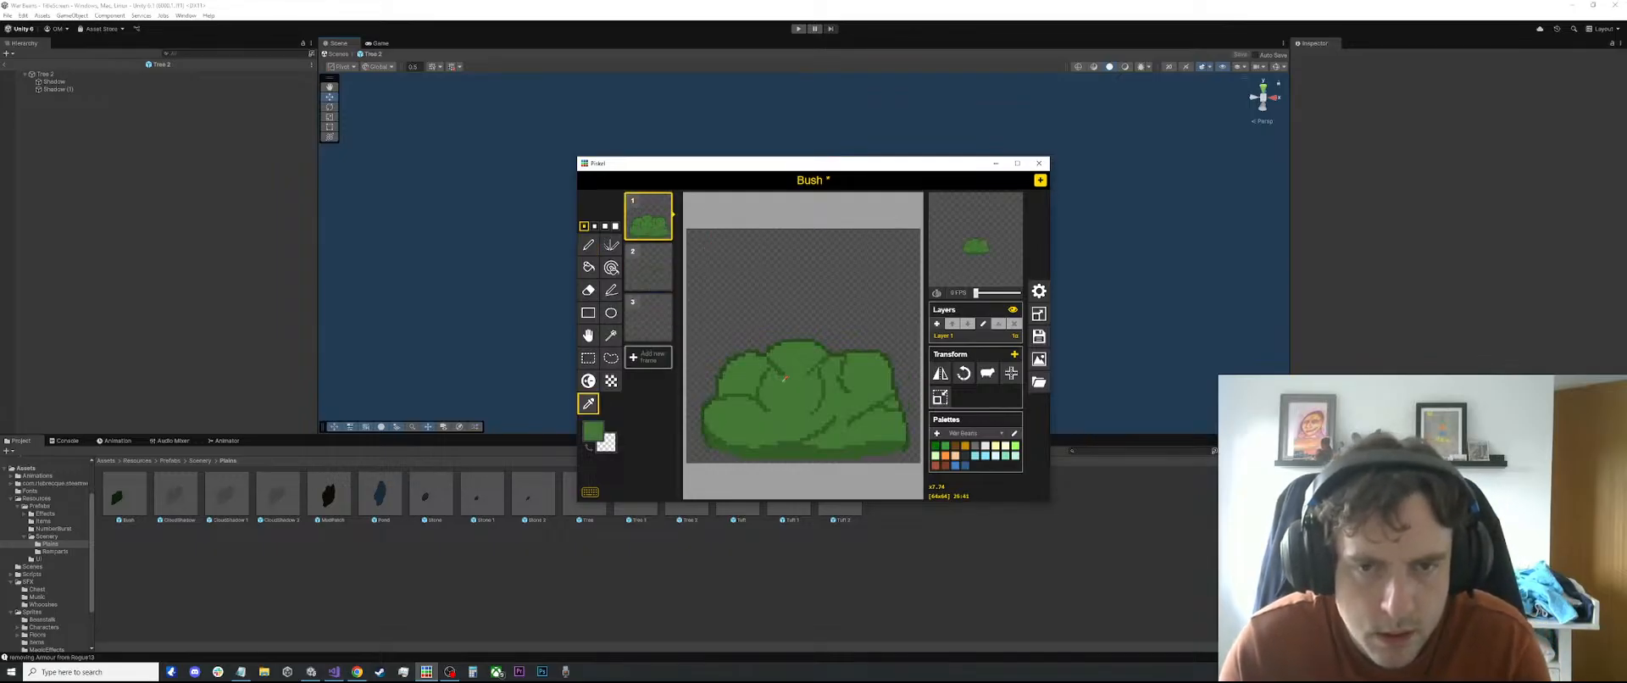
{"action": "left_click", "coordinate": [643, 266]}
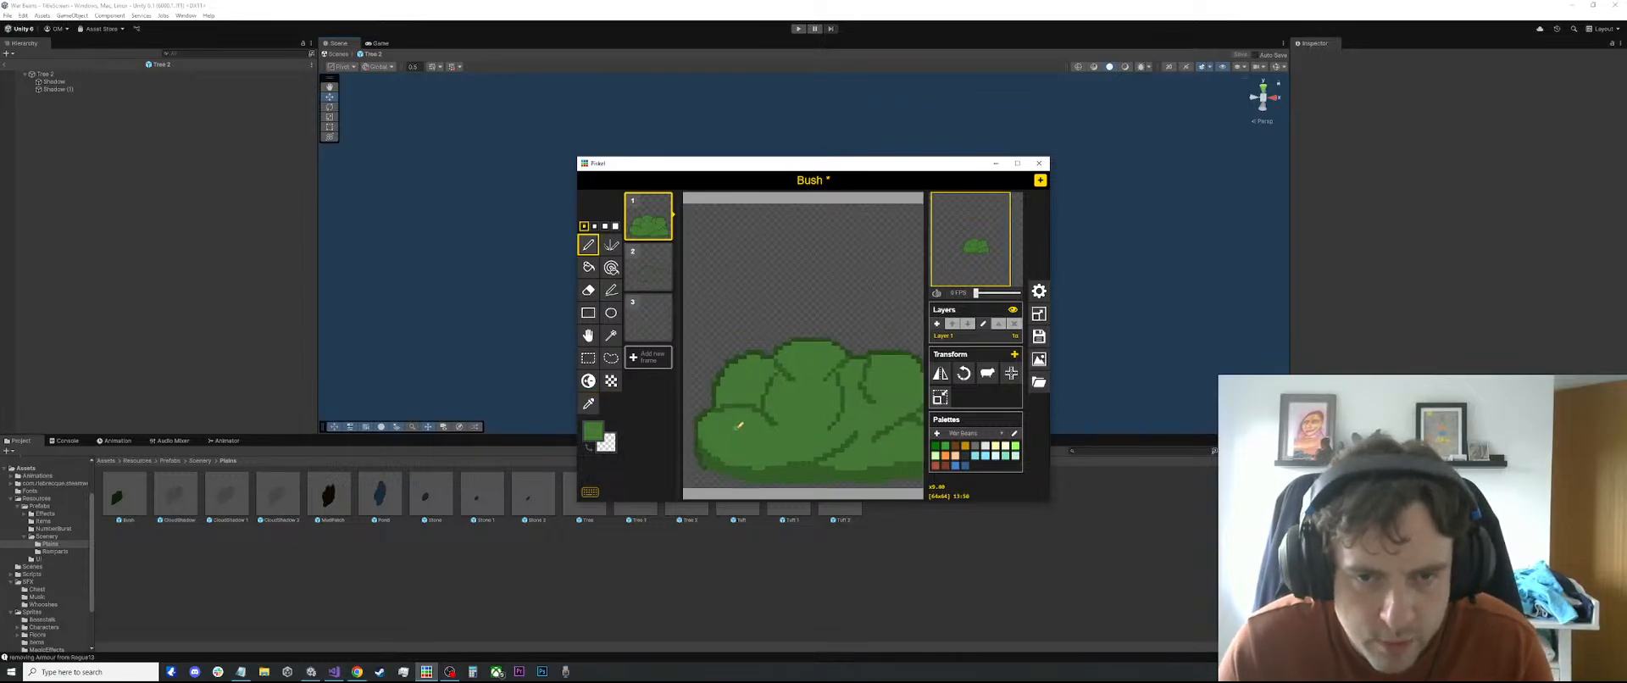
{"action": "key", "text": "p"}
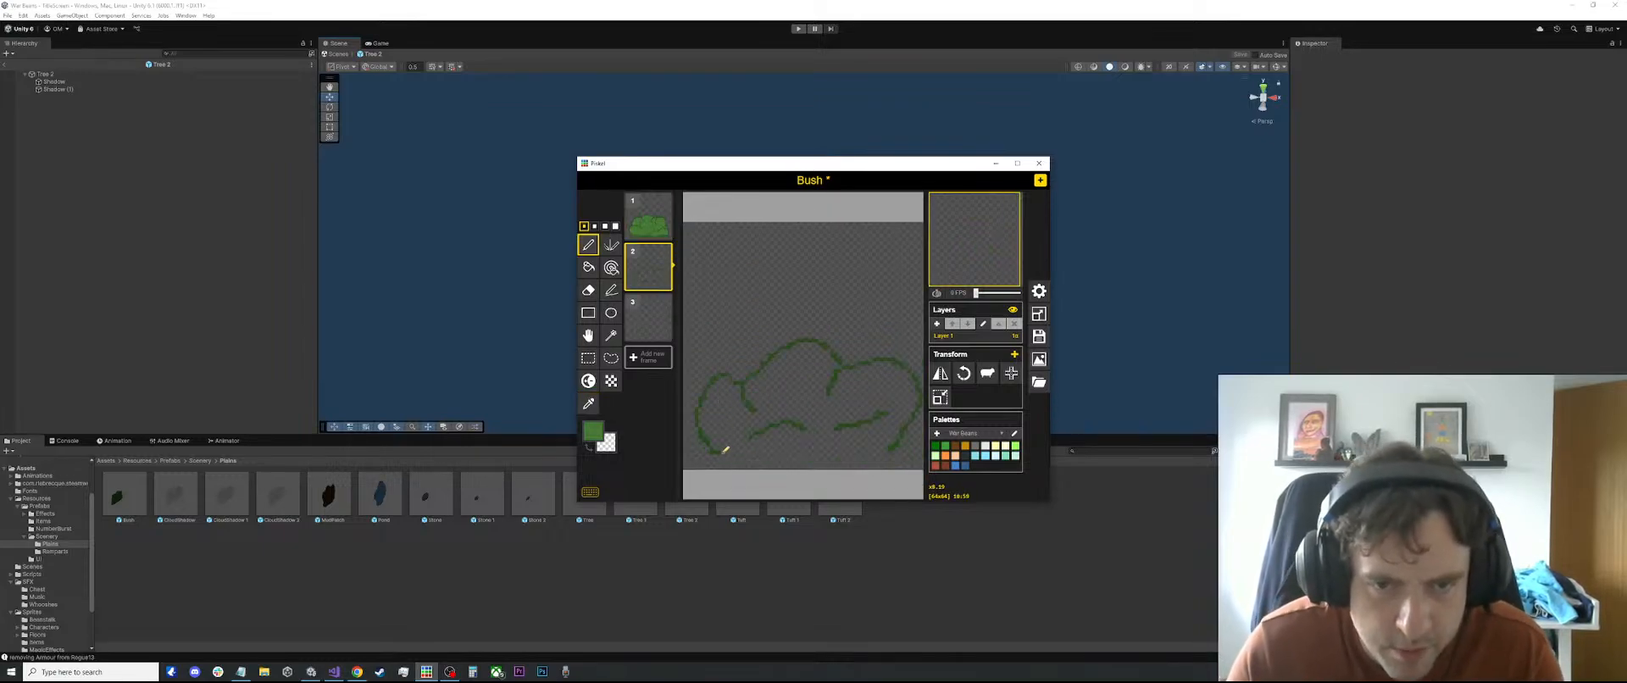
{"action": "left_click_drag", "start_coordinate": [724, 456], "coordinate": [889, 452]}
{"action": "key", "text": "b"}
{"action": "left_click", "coordinate": [831, 435]}
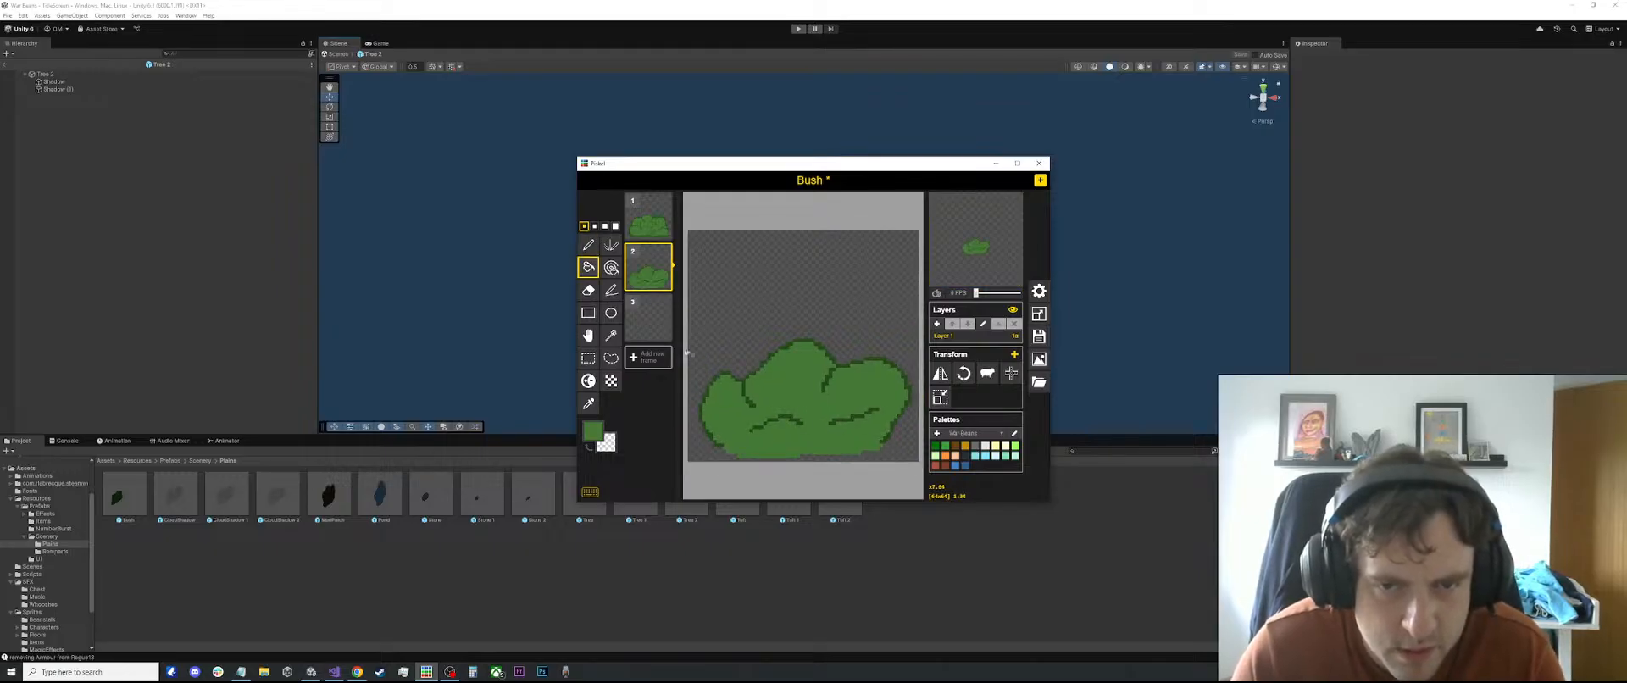
Sample the darker base green from the first frame's bush and return to the second frame with it
{"action": "scroll", "coordinate": [835, 377], "scroll_direction": "down", "scroll_amount": 1}
{"action": "left_click", "coordinate": [641, 206]}
{"action": "key", "text": "o"}
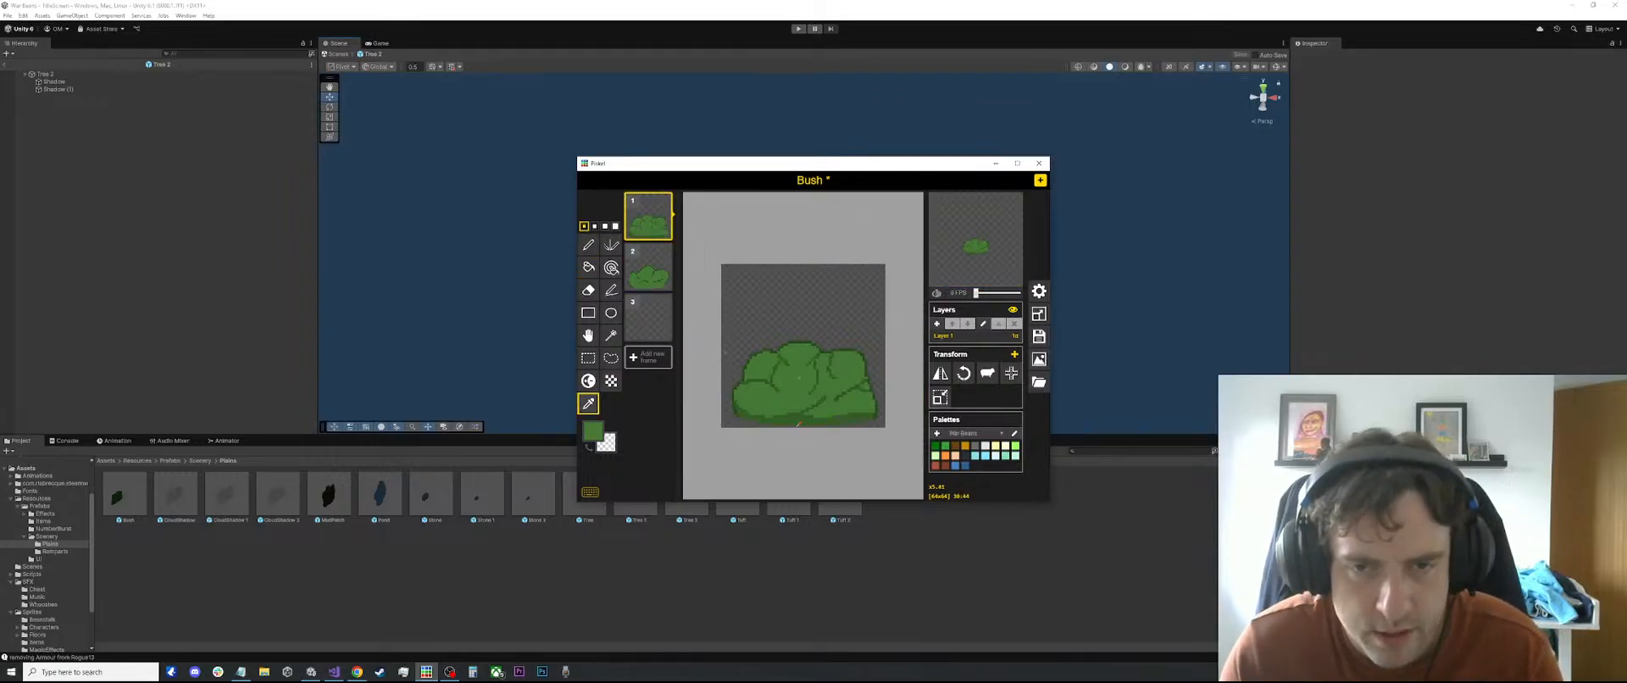
{"action": "left_click", "coordinate": [795, 421]}
{"action": "left_click", "coordinate": [648, 268]}
{"action": "key", "text": "p"}
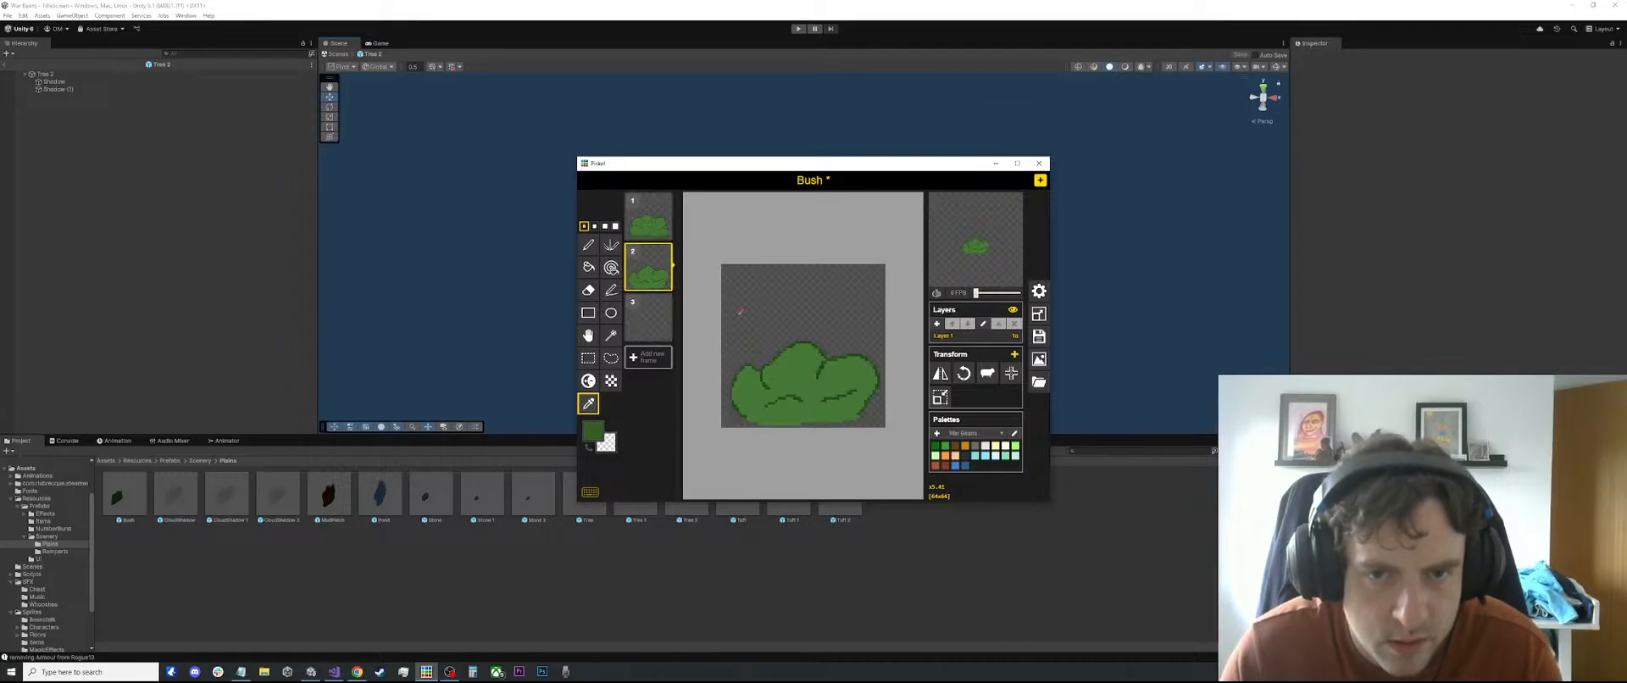
{"action": "scroll", "coordinate": [732, 372], "scroll_direction": "up", "scroll_amount": 1}
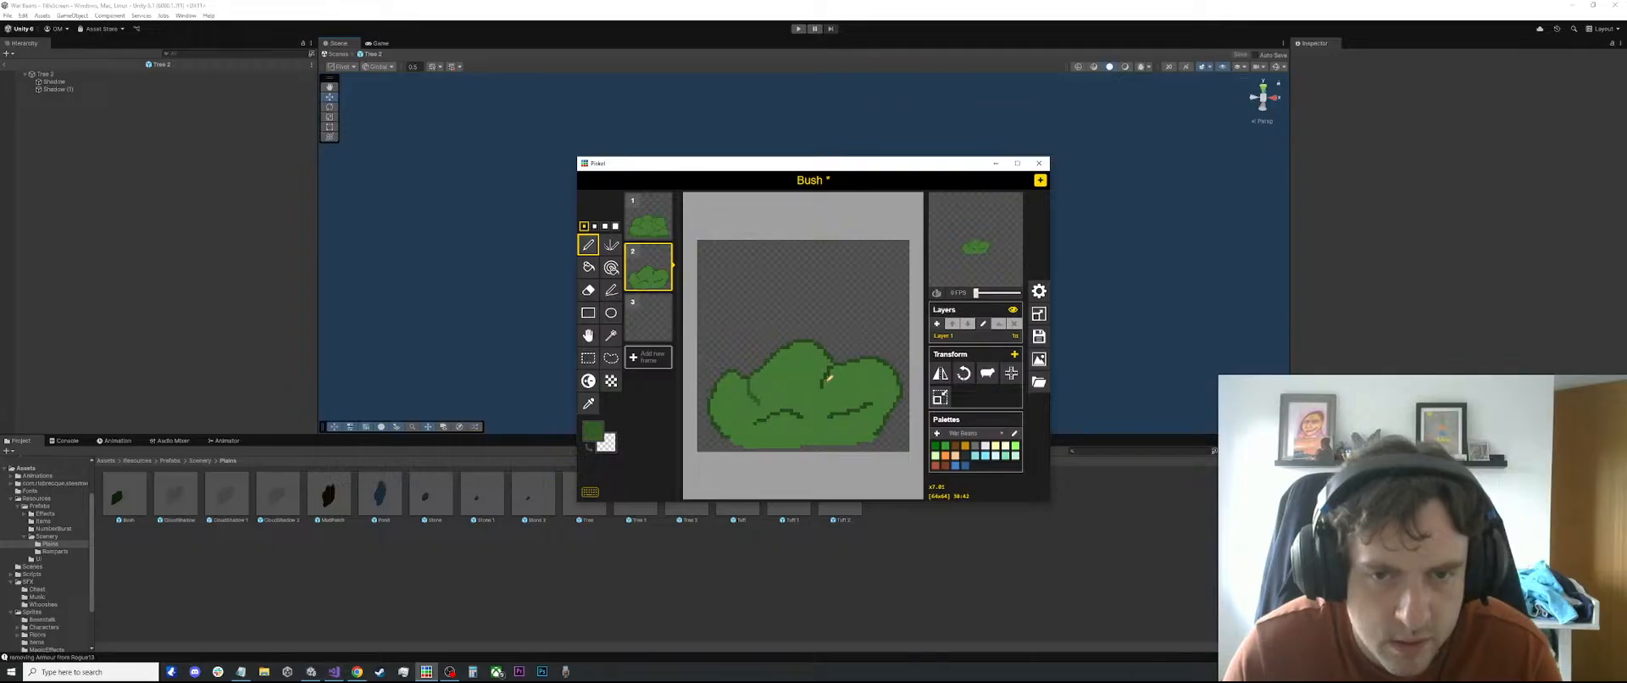
{"action": "key", "text": "b"}
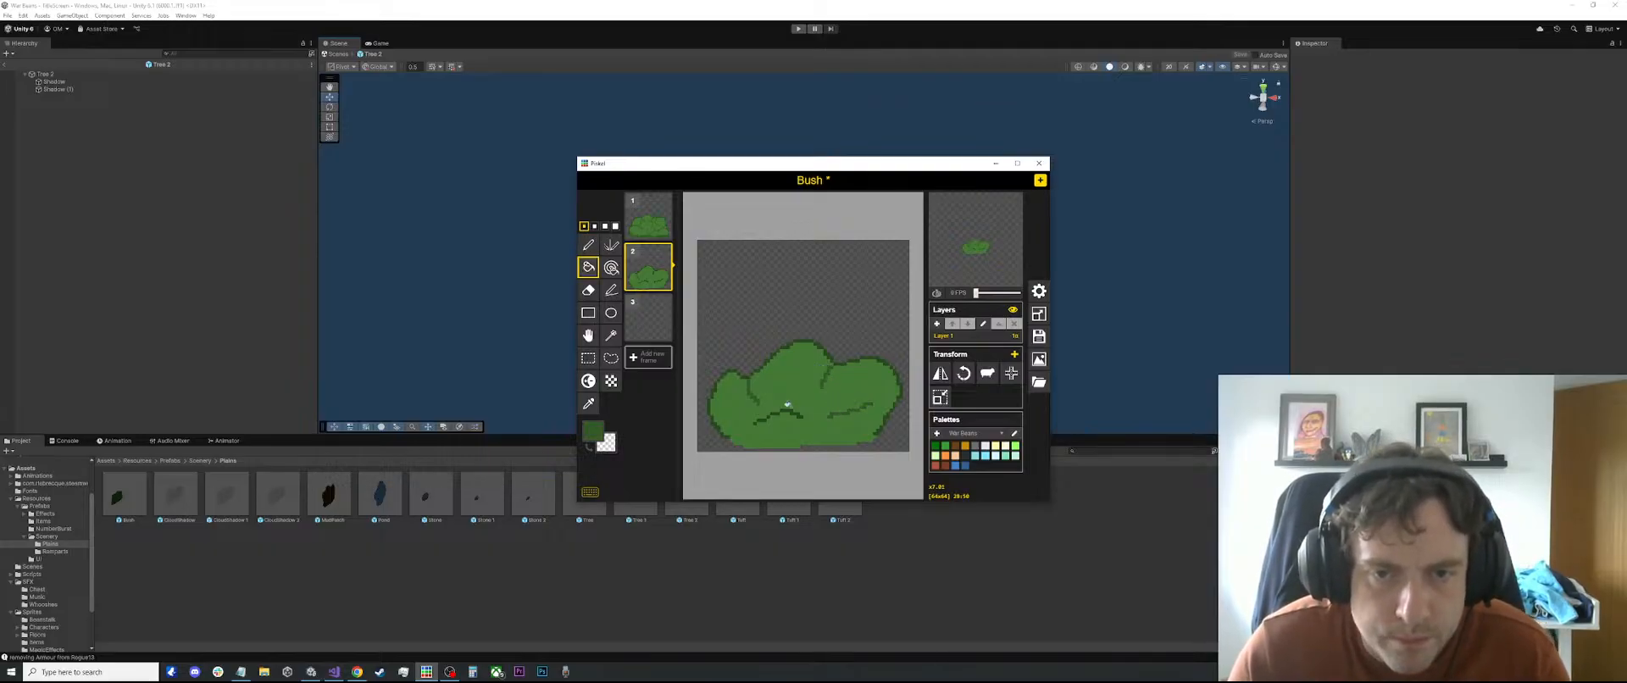
{"action": "left_click", "coordinate": [766, 413]}
{"action": "key", "text": "ctrl+z"}
{"action": "scroll", "coordinate": [771, 420], "scroll_direction": "up", "scroll_amount": 3}
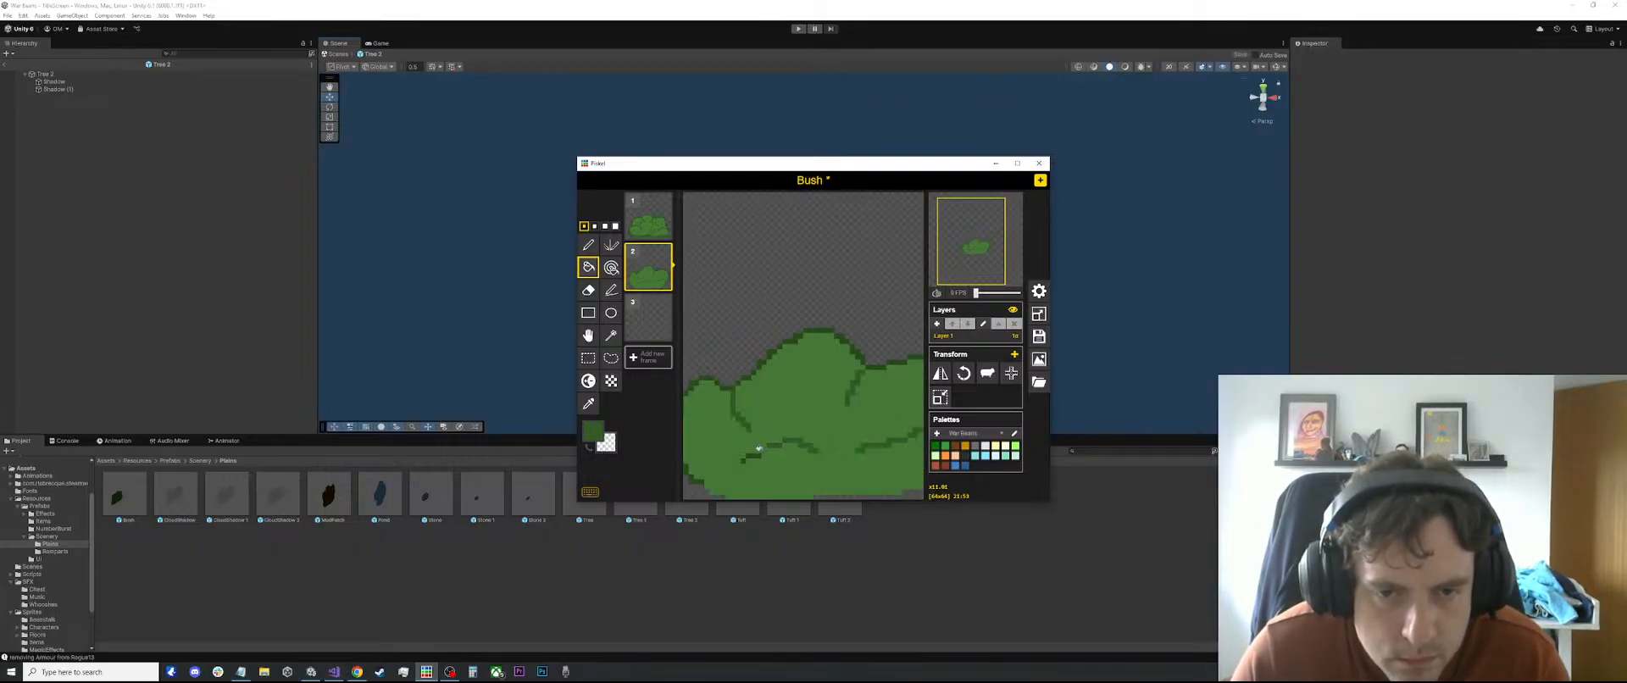
{"action": "left_click", "coordinate": [737, 456]}
{"action": "key", "text": "ctrl+z"}
{"action": "scroll", "coordinate": [737, 457], "scroll_direction": "down", "scroll_amount": 3}
Draw a darker green line across the lower part of the second frame's bush and fill the base beneath it as shading
{"action": "left_click", "coordinate": [648, 219]}
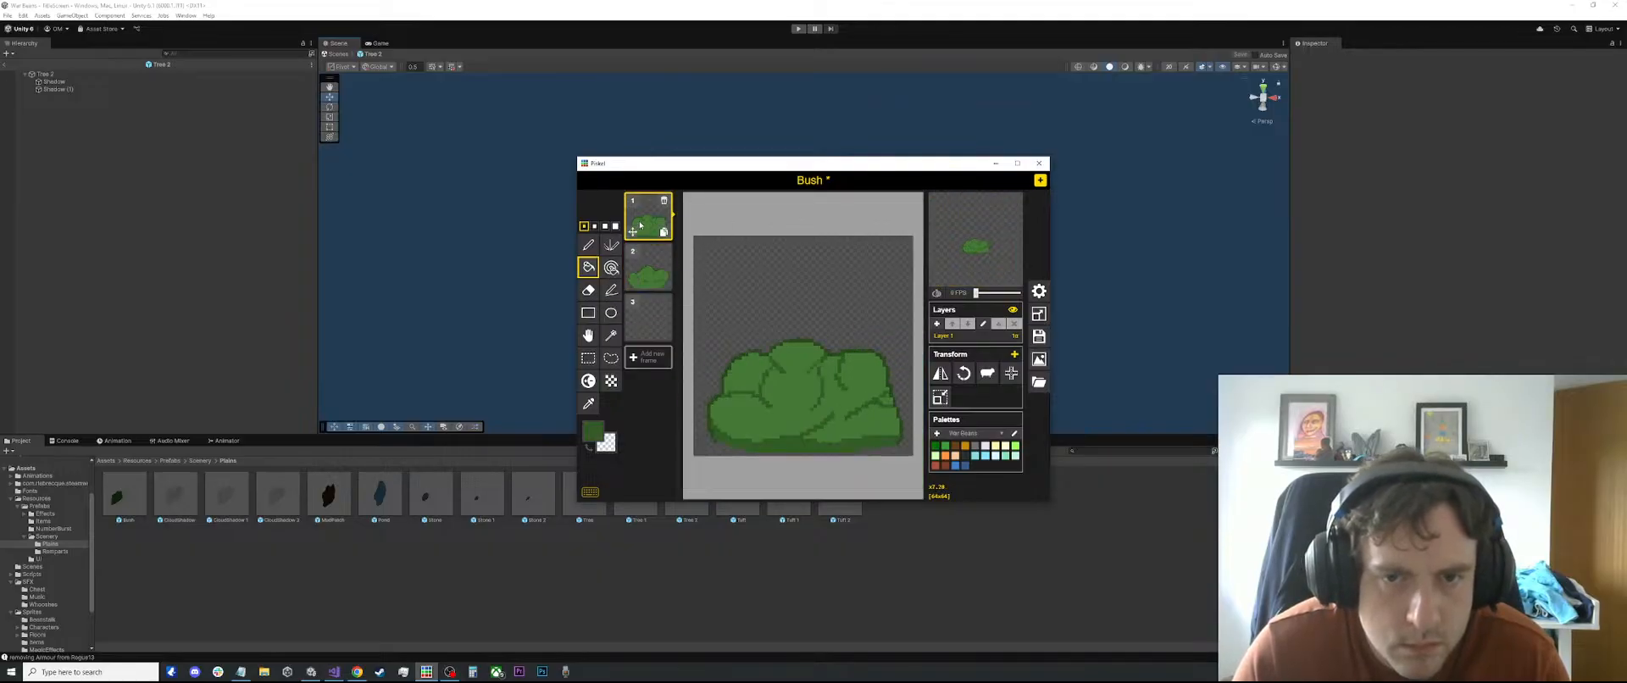
{"action": "left_click", "coordinate": [641, 273]}
{"action": "key", "text": "p"}
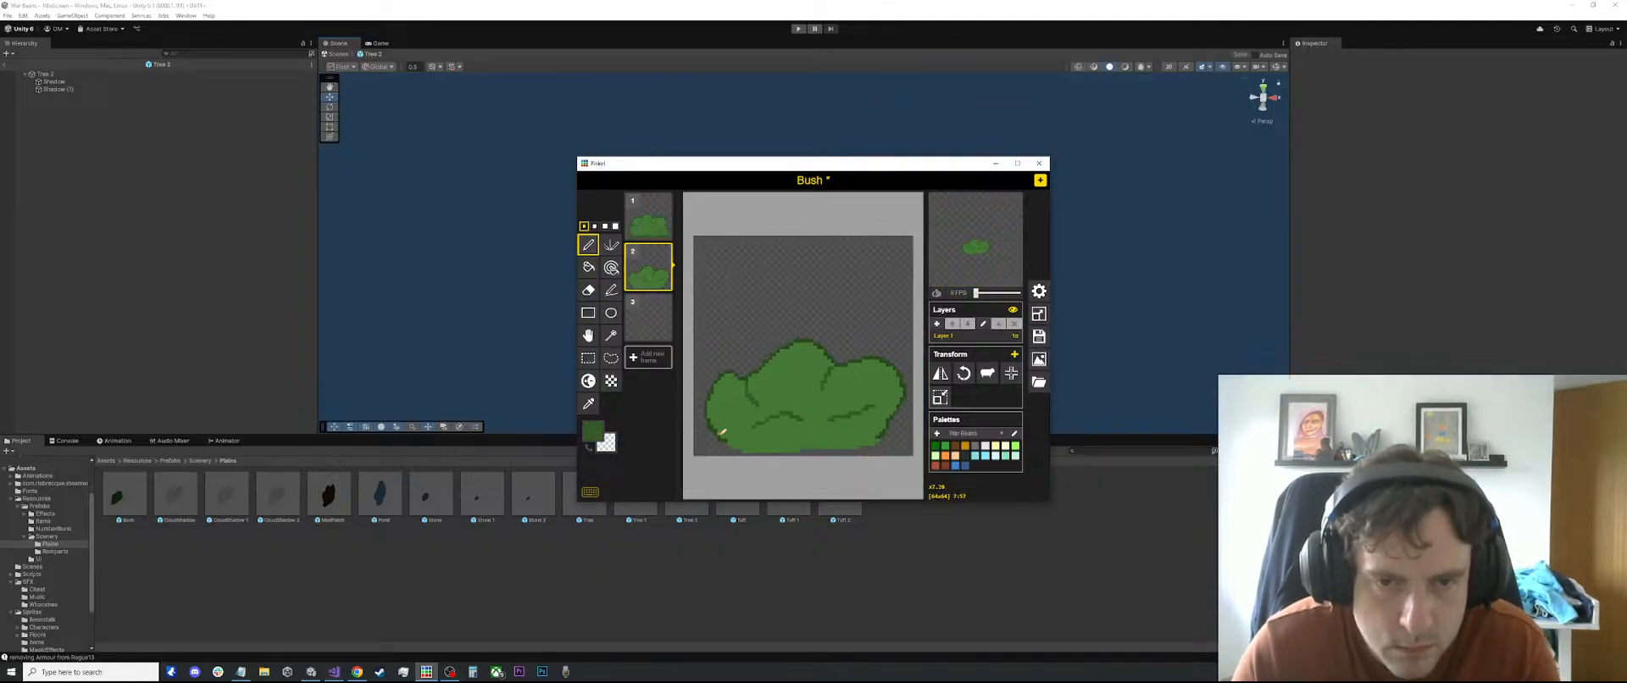
{"action": "left_click_drag", "start_coordinate": [787, 439], "coordinate": [872, 433]}
{"action": "key", "text": "b"}
{"action": "left_click", "coordinate": [816, 442]}
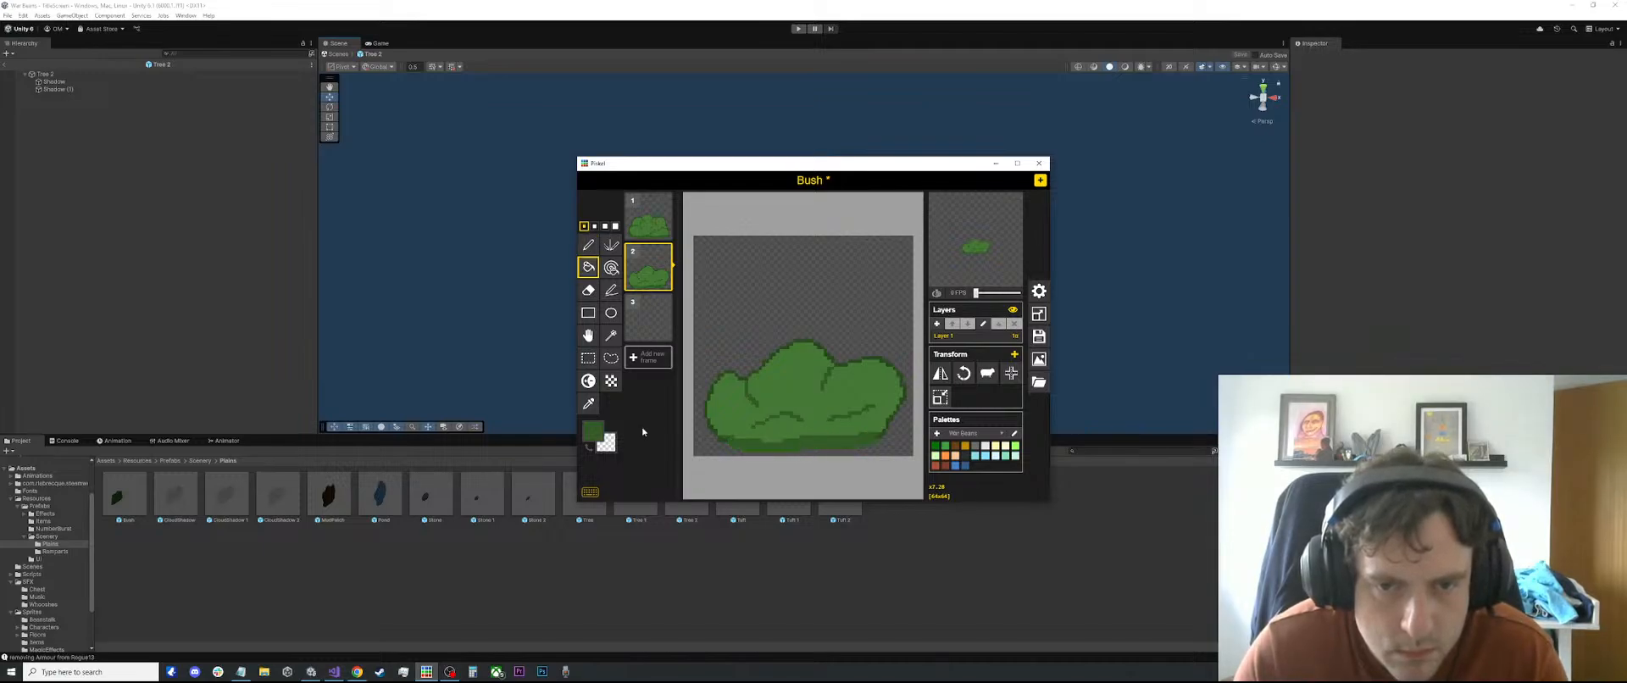
{"action": "scroll", "coordinate": [643, 415], "scroll_direction": "down", "scroll_amount": 5}
{"action": "left_click", "coordinate": [640, 219]}
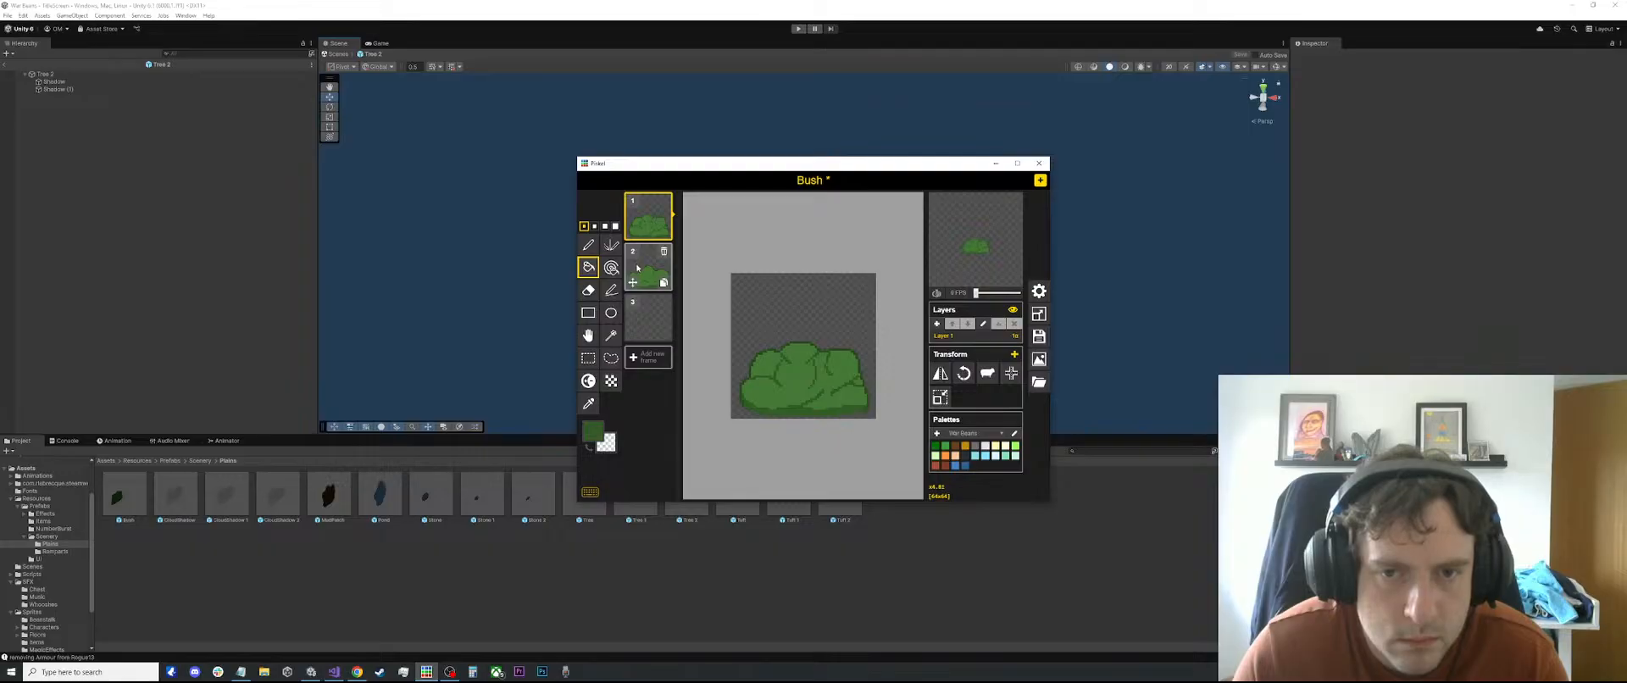
{"action": "left_click", "coordinate": [634, 273]}
{"action": "scroll", "coordinate": [813, 365], "scroll_direction": "up", "scroll_amount": 2}
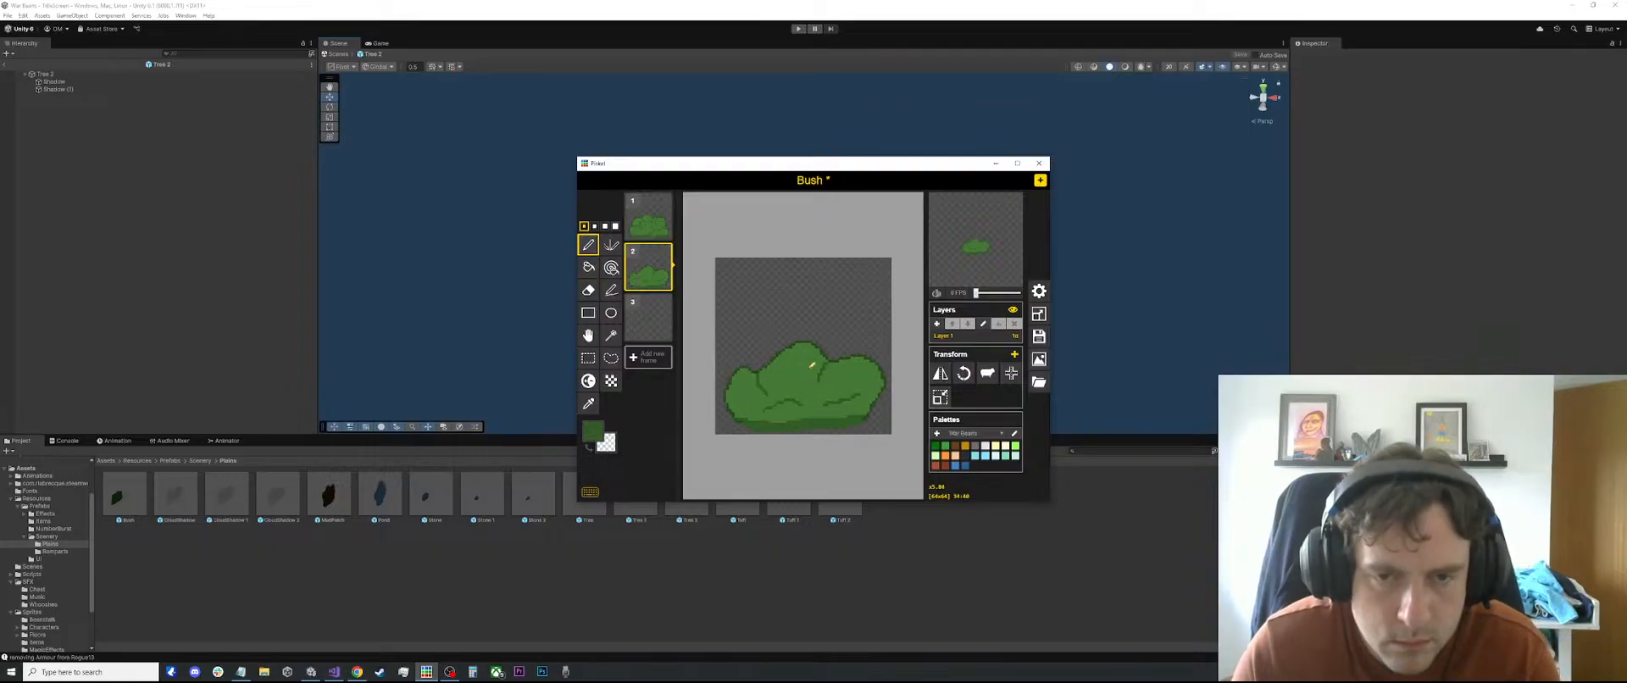
{"action": "key", "text": "p"}
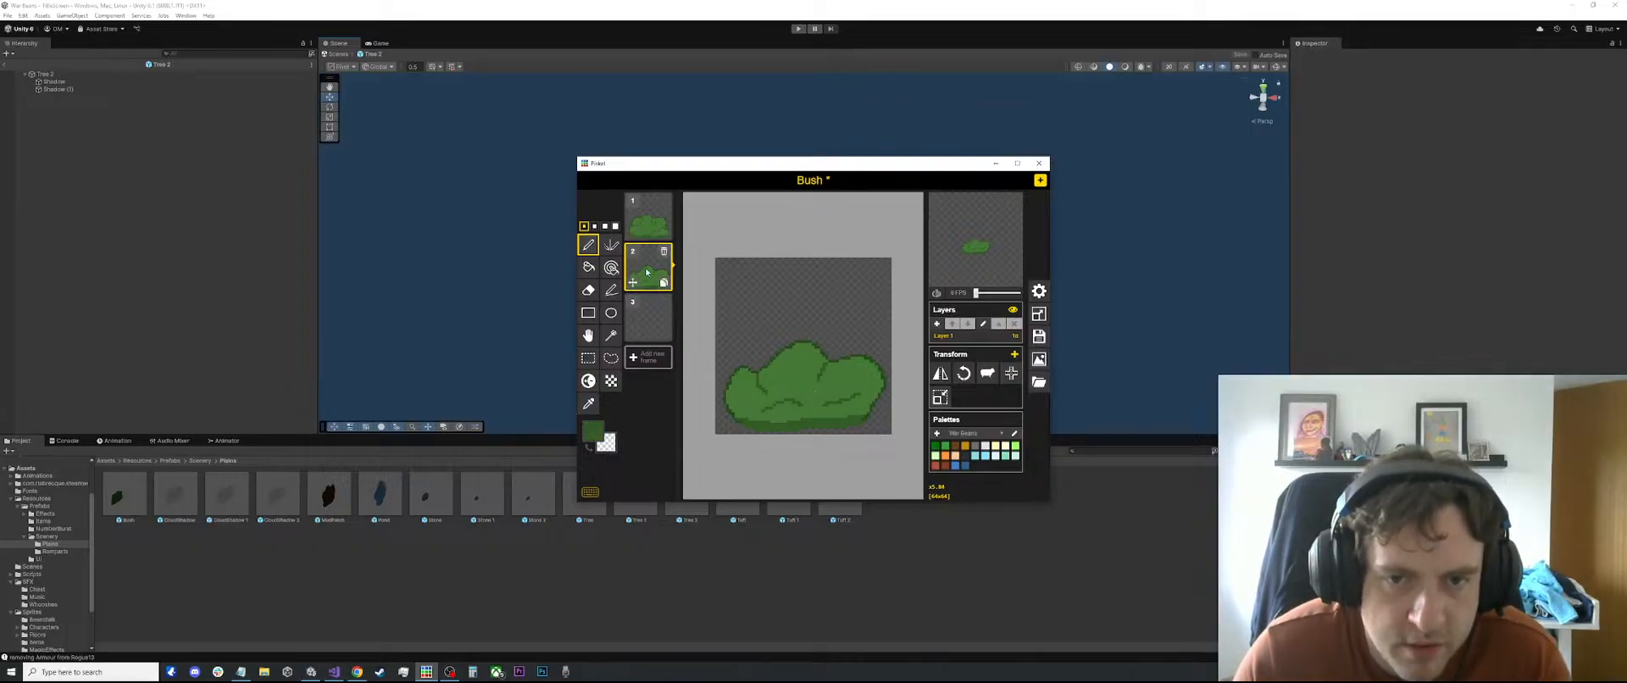
Sample the first frame's dark green outline colour and draw a smaller lumpy bush outline, open at the base, in the third frame
{"action": "left_click", "coordinate": [649, 310]}
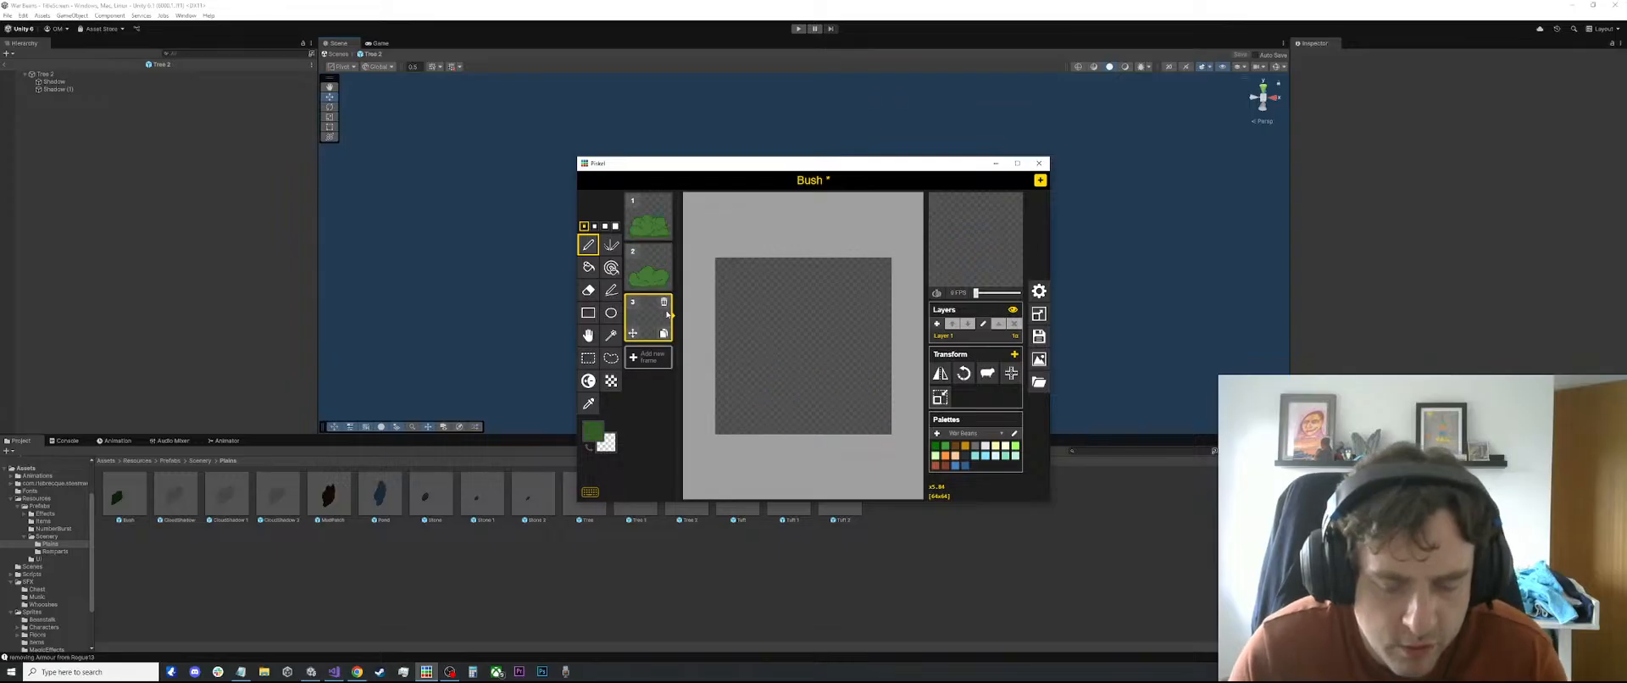
{"action": "left_click", "coordinate": [651, 221]}
{"action": "key", "text": "o"}
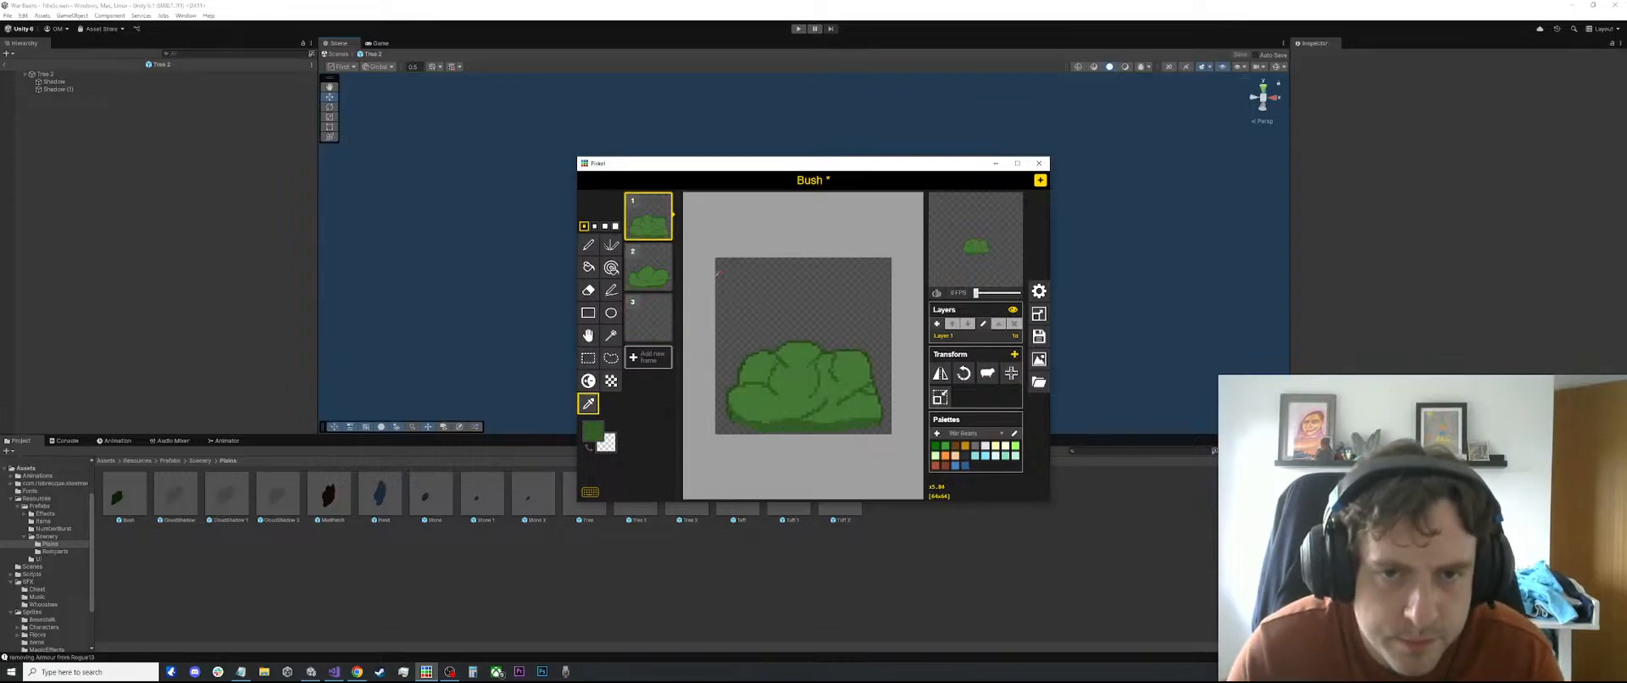
{"action": "left_click", "coordinate": [796, 341]}
{"action": "key", "text": "p"}
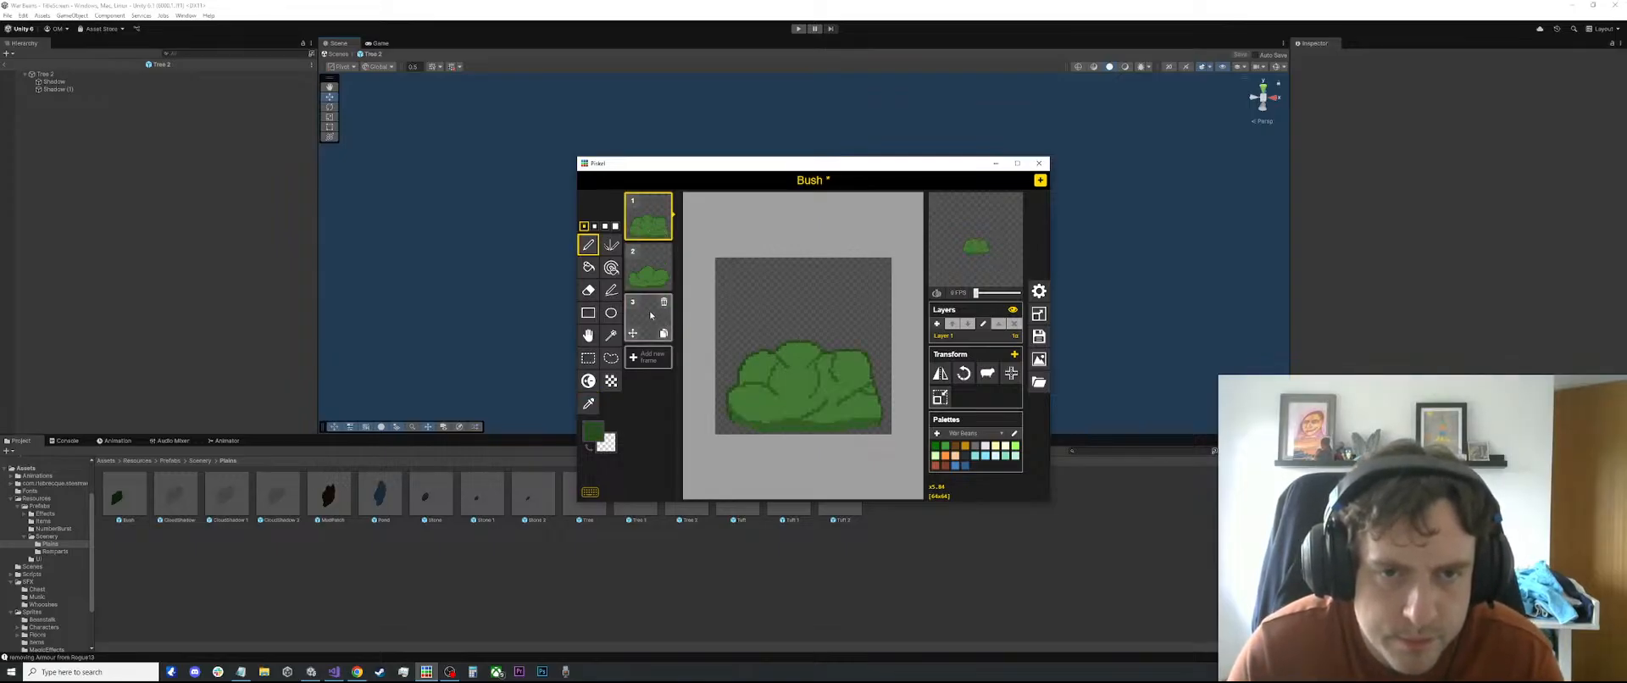
{"action": "left_click", "coordinate": [651, 317]}
{"action": "mouse_move", "coordinate": [767, 418]}
{"action": "left_mouse_down"}
{"action": "mouse_move", "coordinate": [762, 380]}
{"action": "mouse_move", "coordinate": [810, 349]}
{"action": "mouse_move", "coordinate": [868, 378]}
{"action": "mouse_move", "coordinate": [841, 415]}
{"action": "left_mouse_up"}
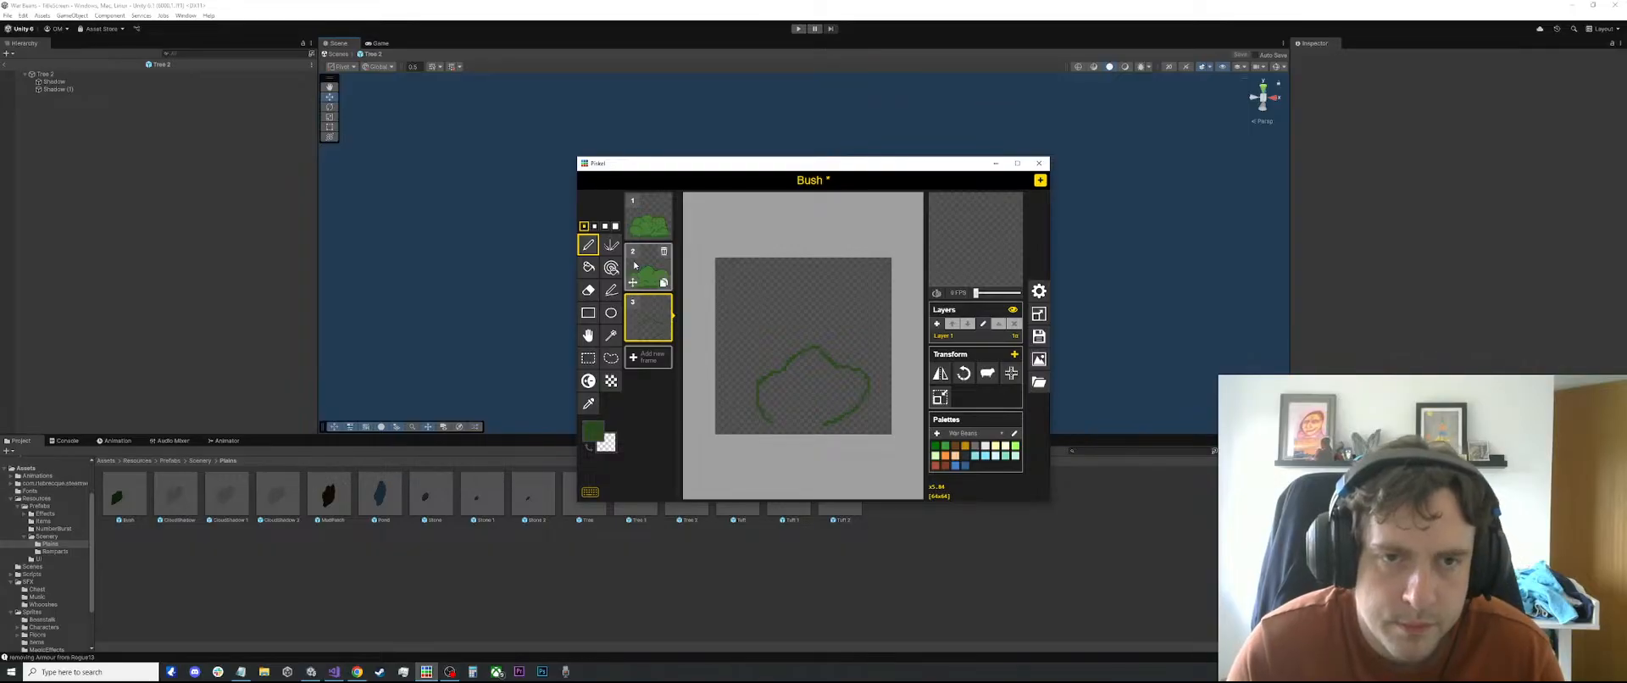
Sample the first frame's lighter green, close the base of the third frame's bush with it, and fill the interior
{"action": "left_click", "coordinate": [648, 219]}
{"action": "left_click", "coordinate": [588, 404]}
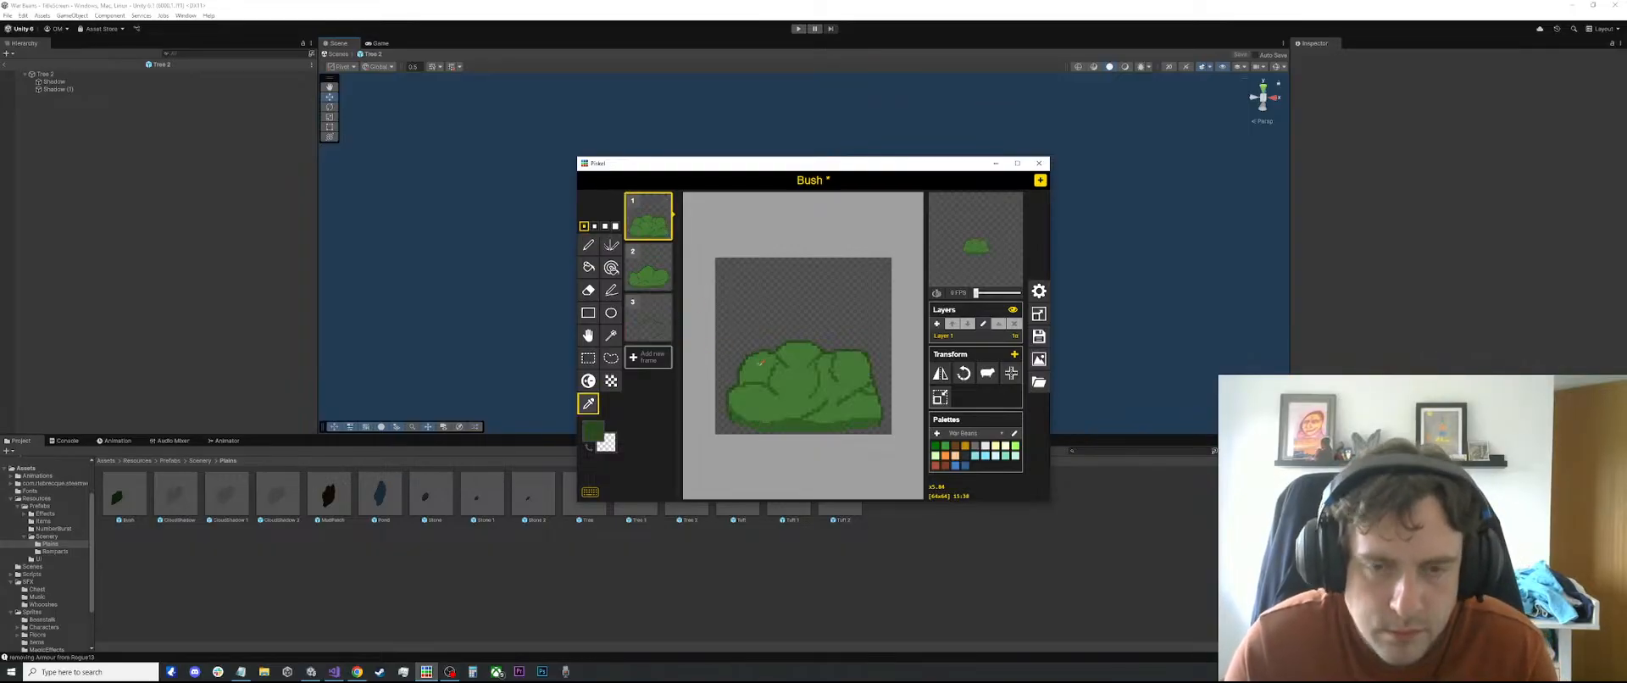
{"action": "left_click", "coordinate": [767, 357]}
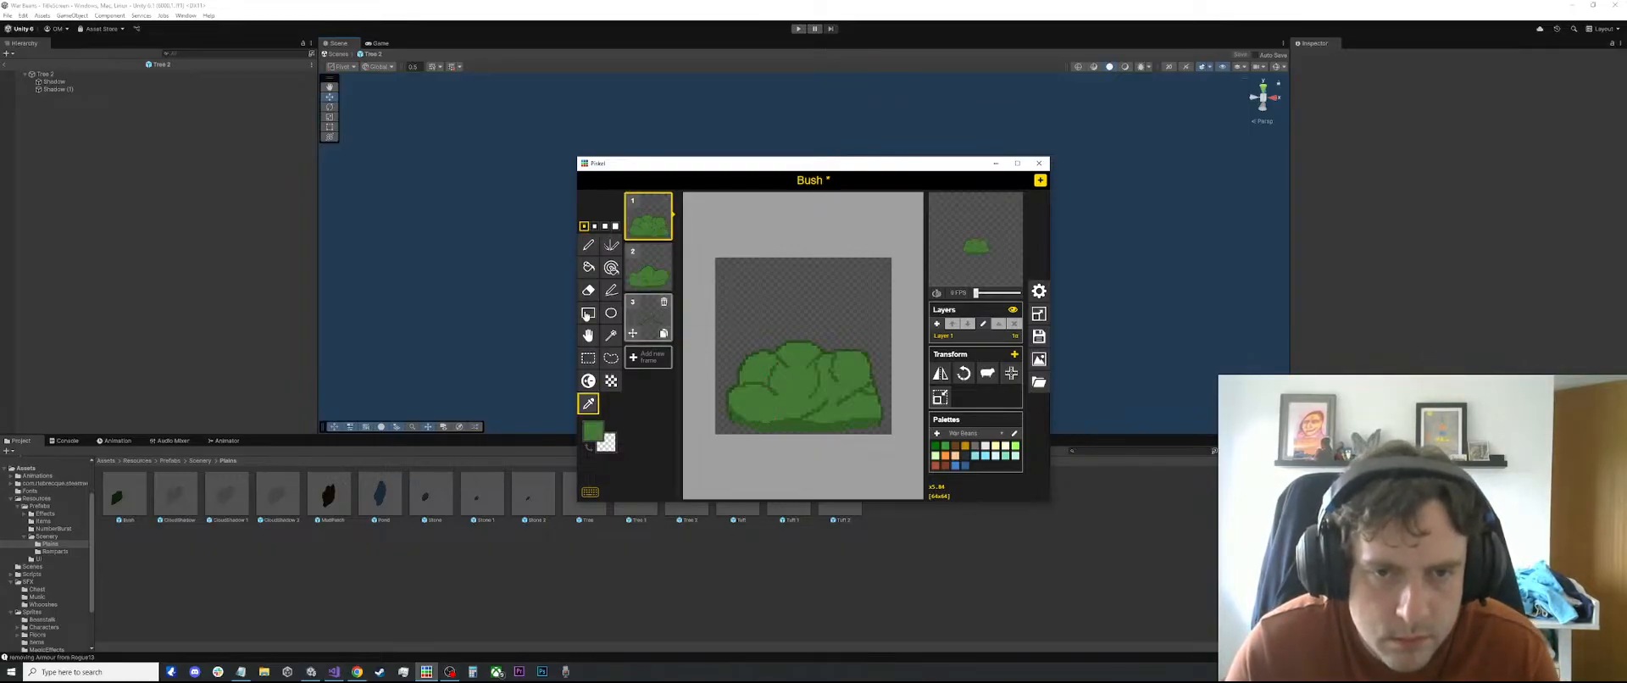
{"action": "left_click", "coordinate": [649, 317]}
{"action": "key", "text": "p"}
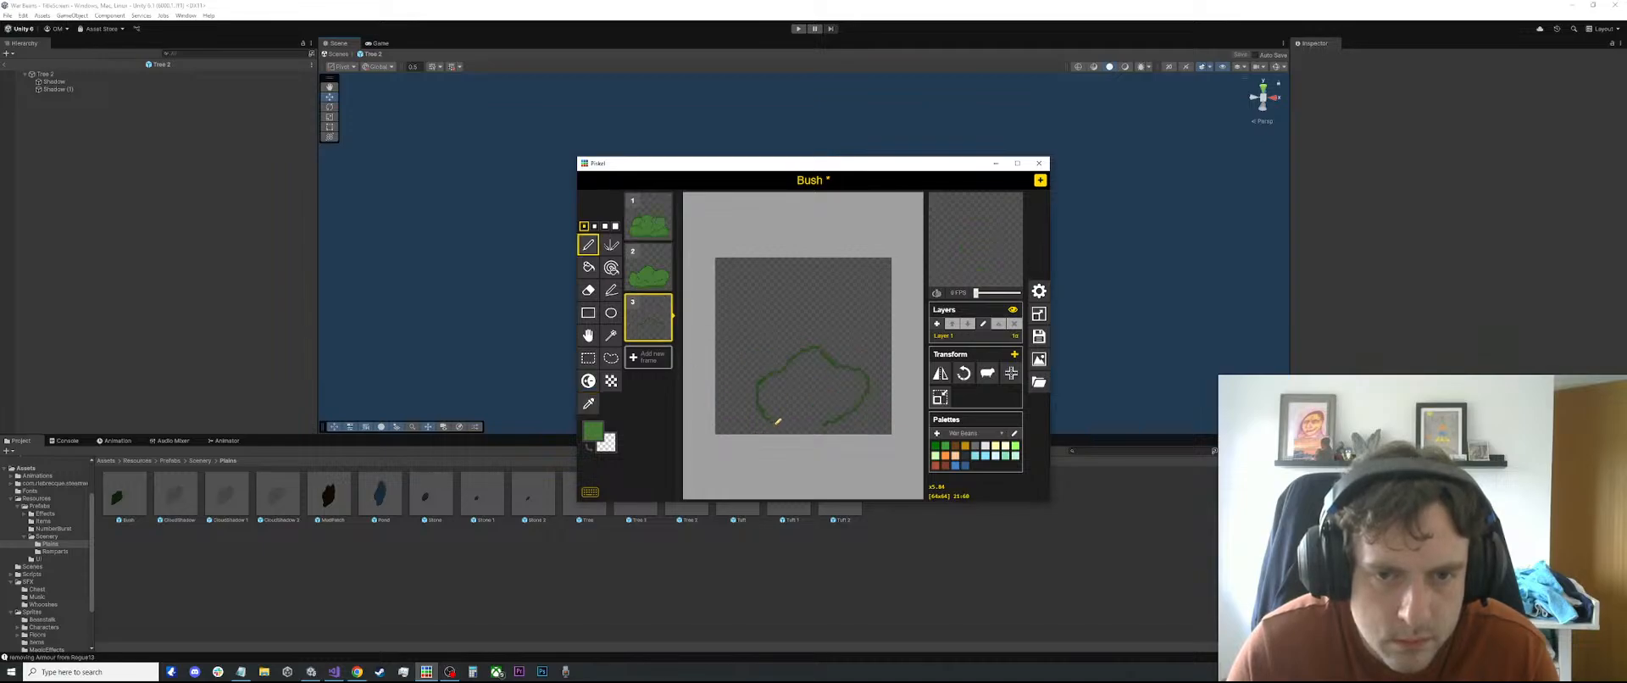
{"action": "left_click_drag", "start_coordinate": [777, 421], "coordinate": [800, 426]}
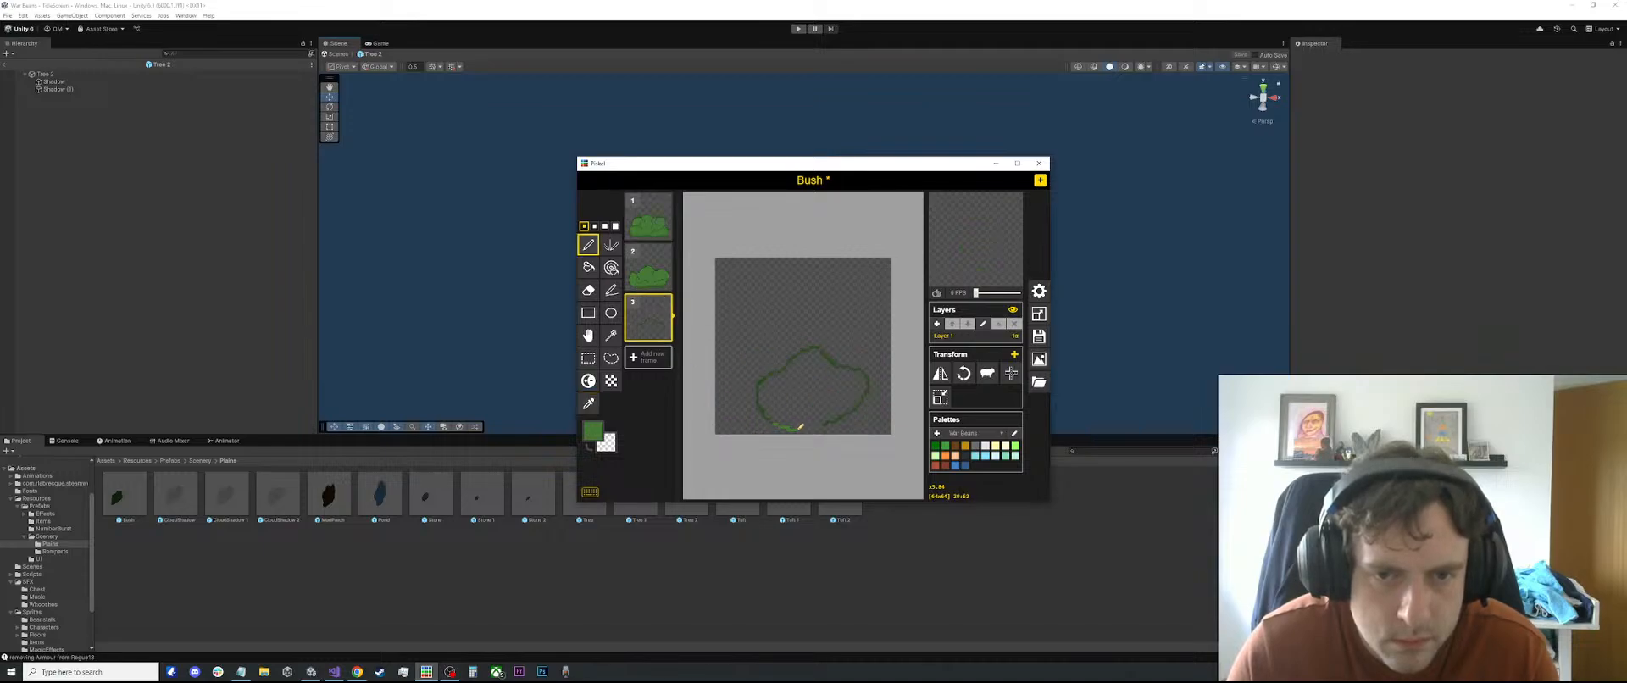
{"action": "key", "text": "b"}
{"action": "left_click", "coordinate": [817, 383]}
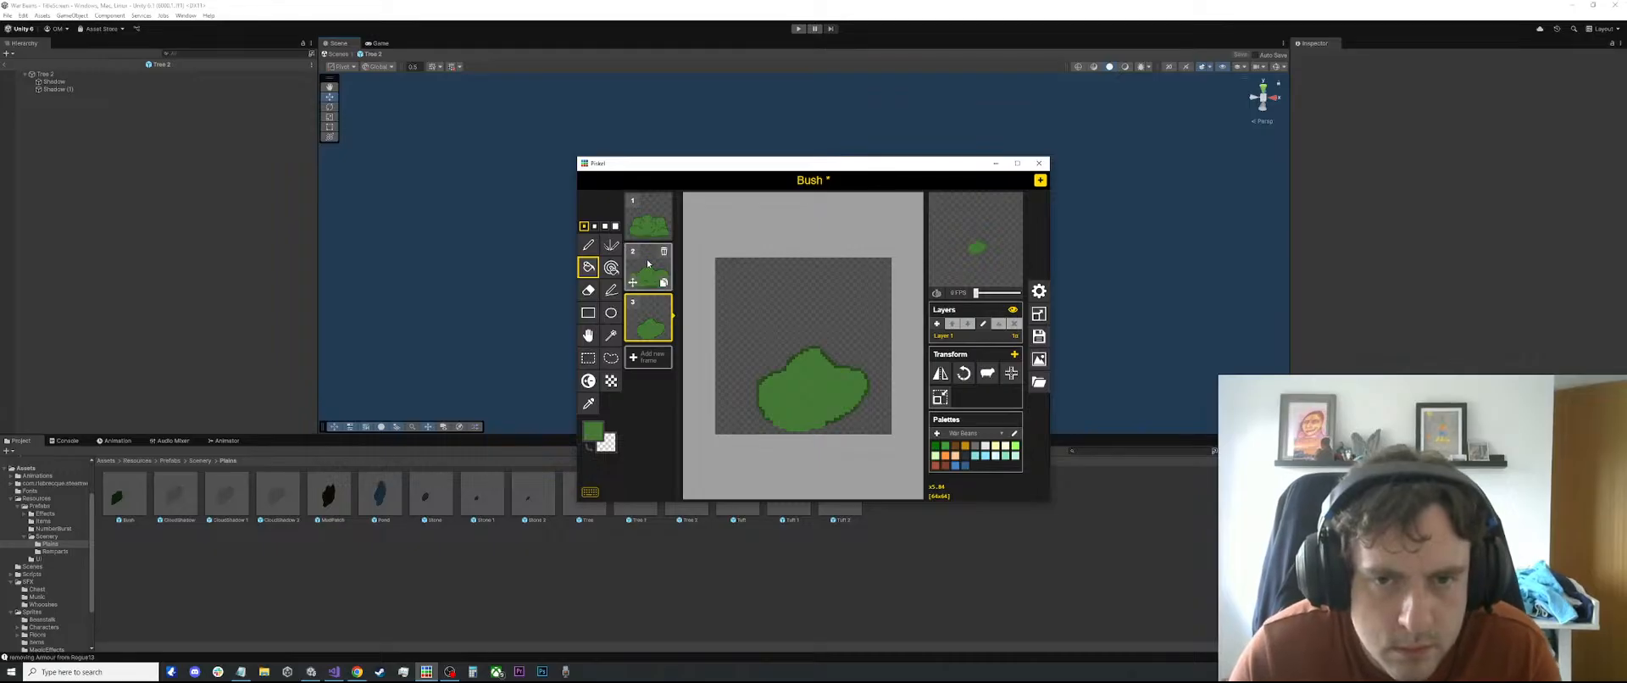
Shade the base of the third frame's bush with the second frame's sampled dark green, drawing a boundary line and filling below it
{"action": "left_click", "coordinate": [648, 264]}
{"action": "key", "text": "o"}
{"action": "left_click", "coordinate": [762, 382]}
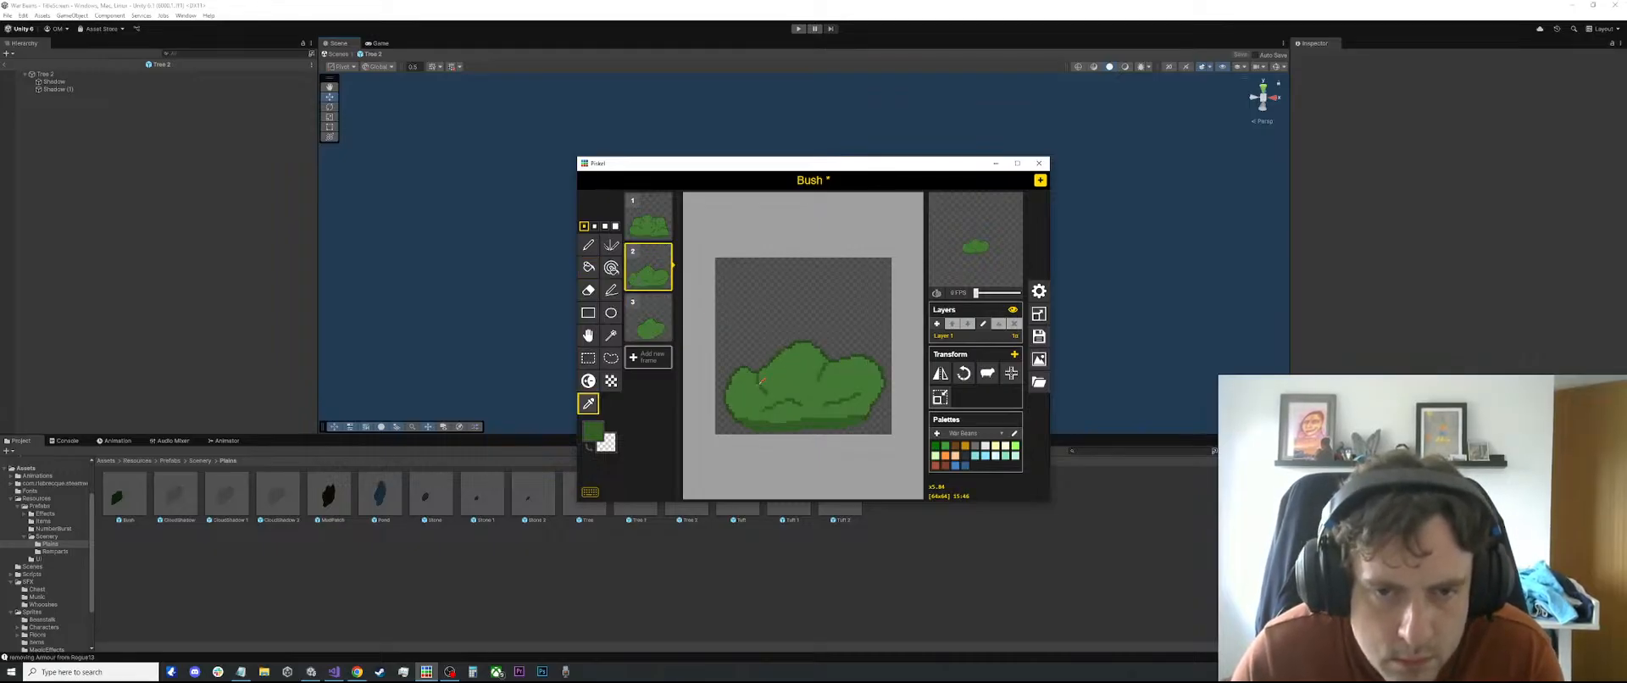
{"action": "key", "text": "p"}
{"action": "key", "text": "Down"}
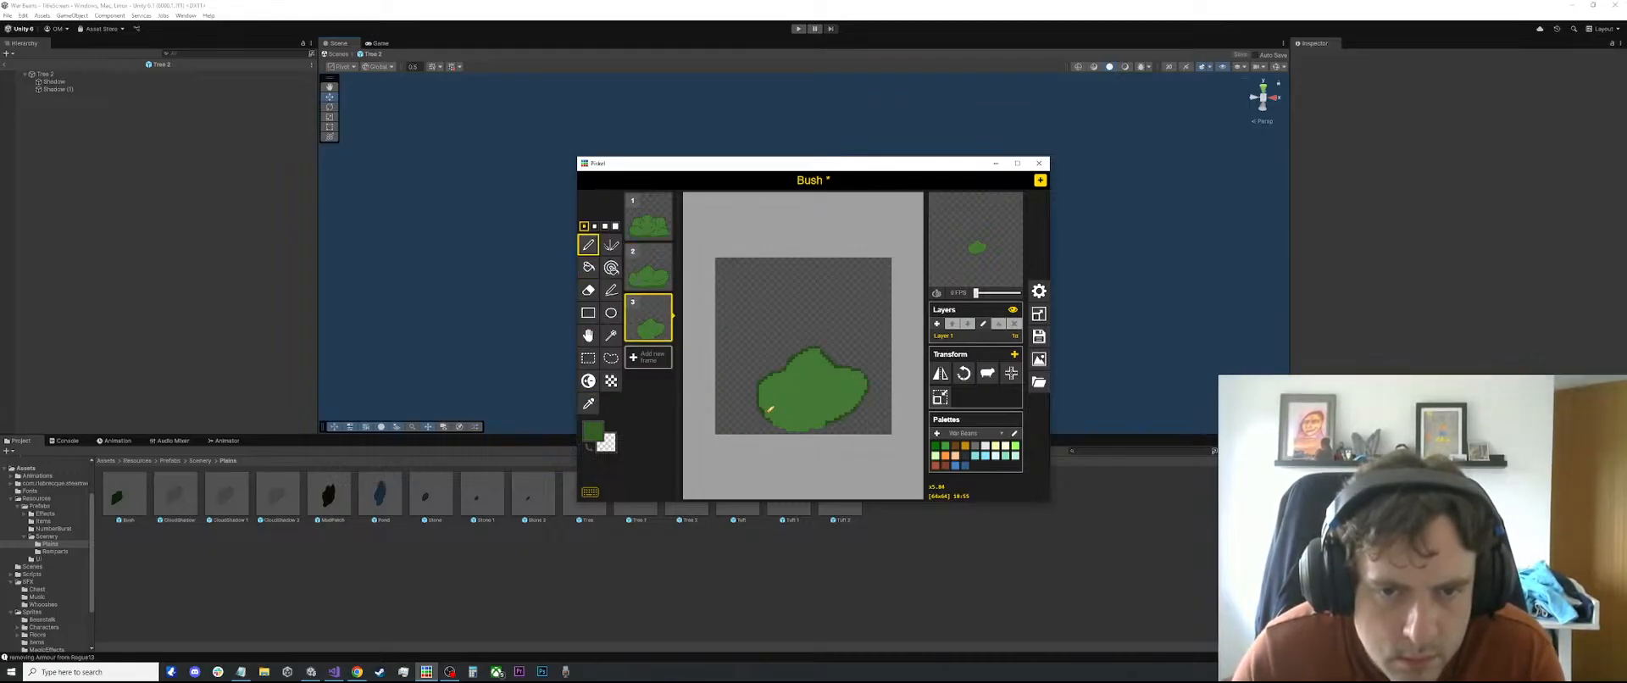
{"action": "left_click_drag", "start_coordinate": [771, 409], "coordinate": [788, 416]}
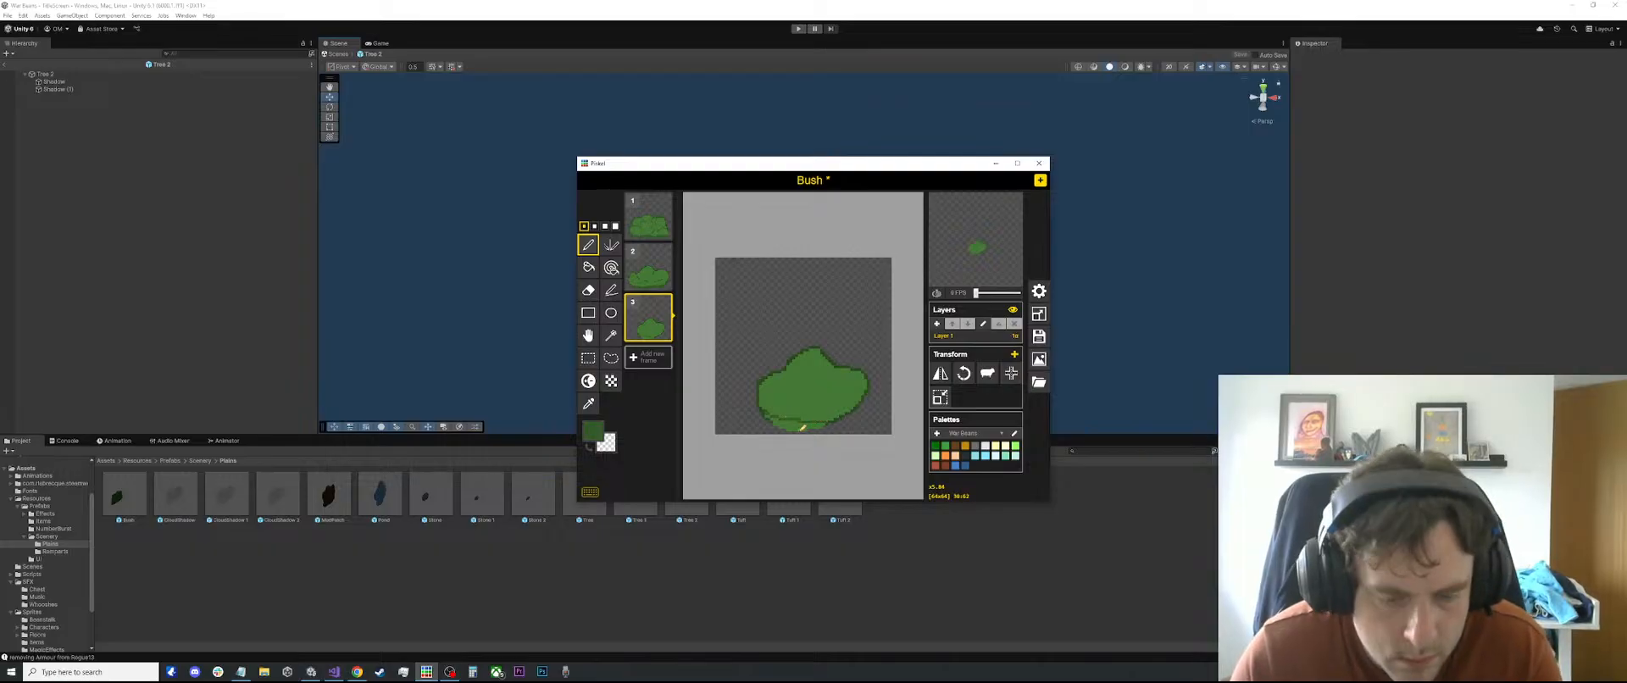
{"action": "scroll", "coordinate": [801, 428], "scroll_direction": "up", "scroll_amount": 2}
{"action": "key", "text": "b"}
{"action": "left_click", "coordinate": [798, 448]}
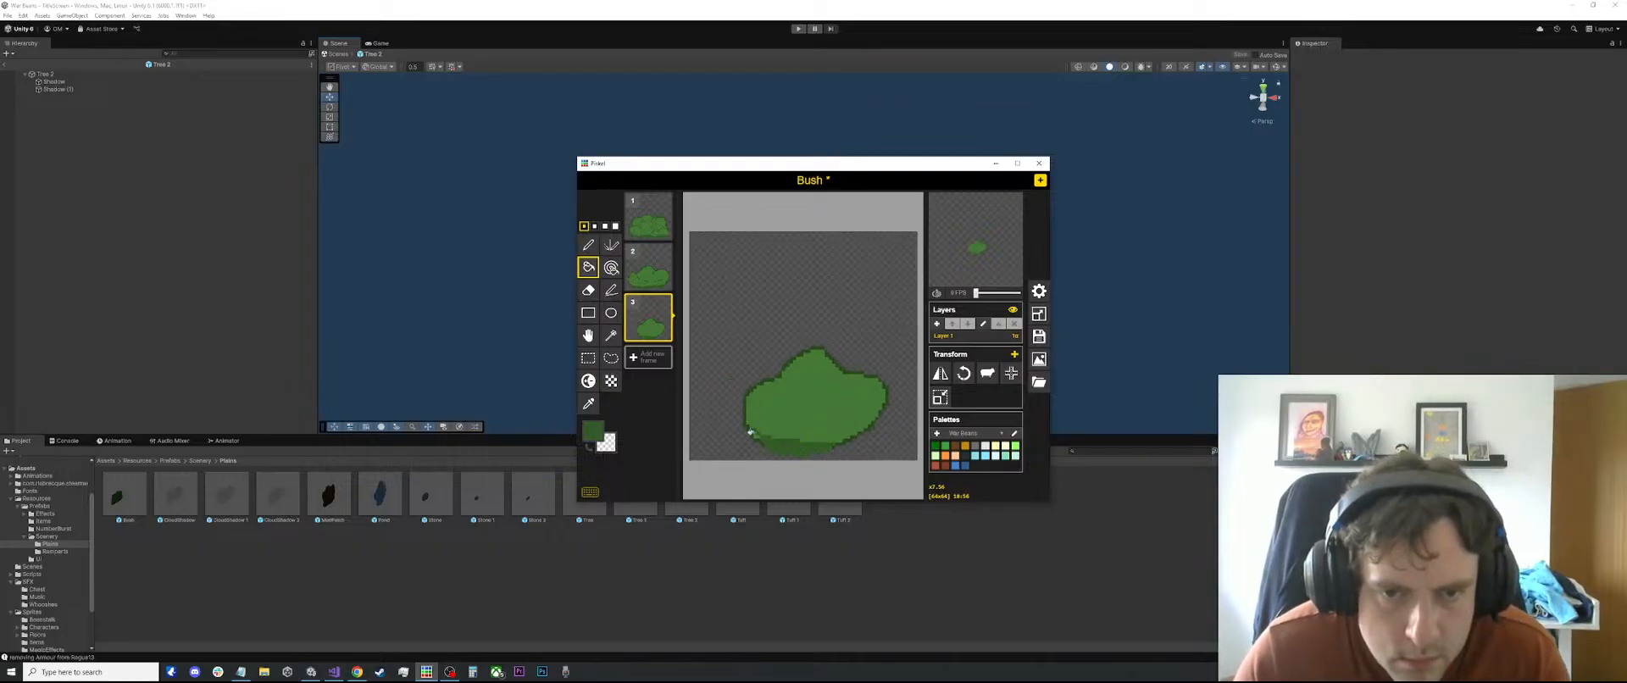
Draw curved dark green crease lines inside the third frame's bush to separate its leaf clumps
{"action": "key", "text": "p"}
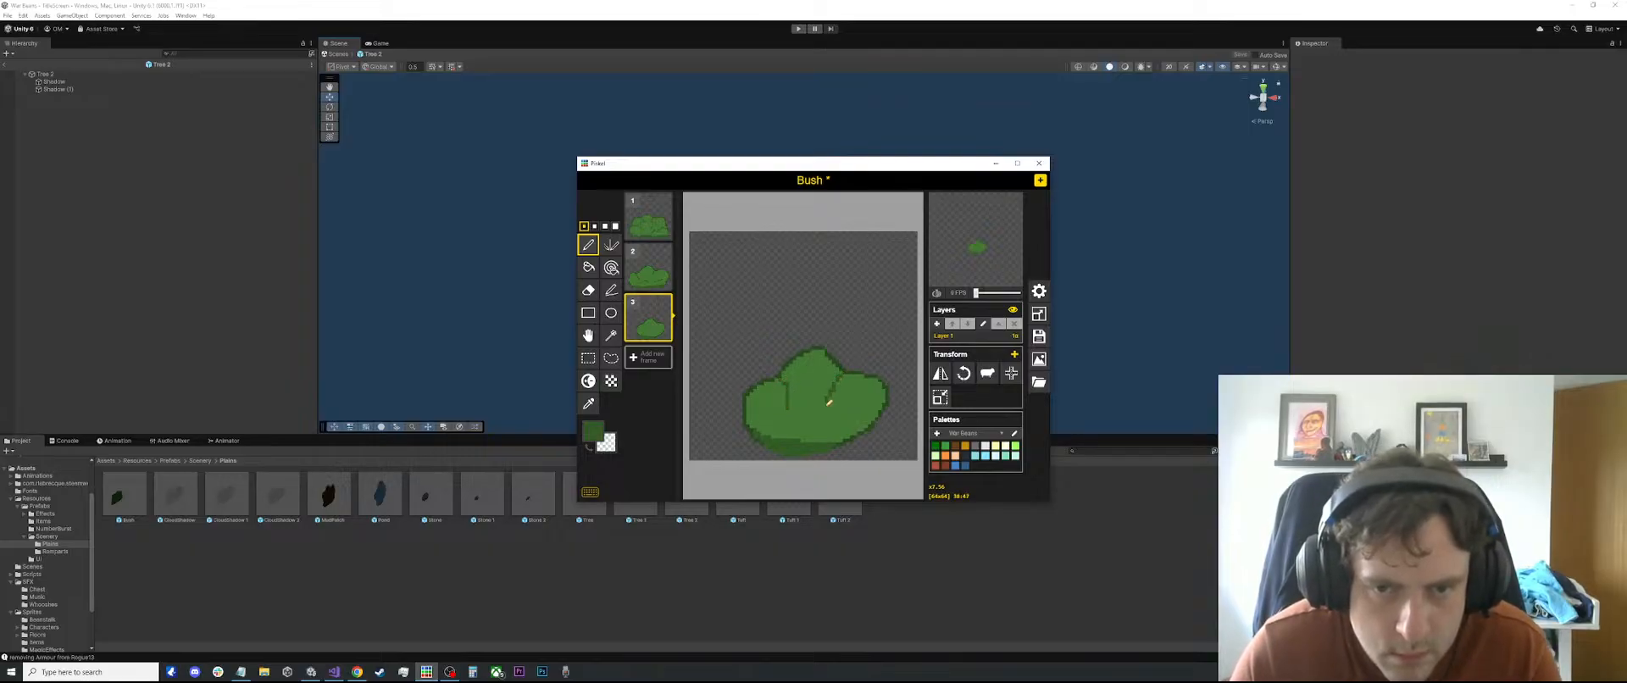
{"action": "scroll", "coordinate": [795, 387], "scroll_direction": "down", "scroll_amount": 2}
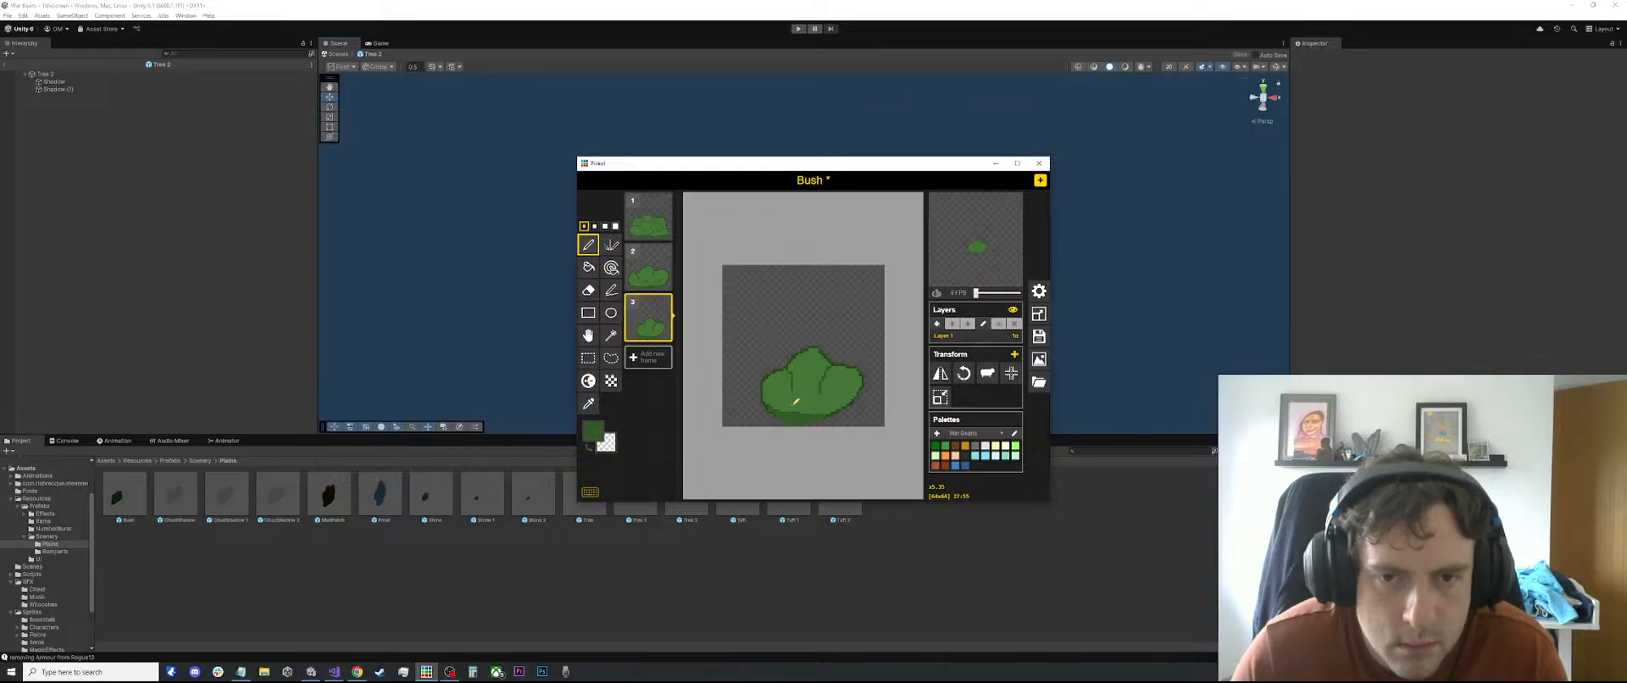
{"action": "left_click_drag", "start_coordinate": [795, 402], "coordinate": [824, 398]}
{"action": "key", "text": "ctrl+z"}
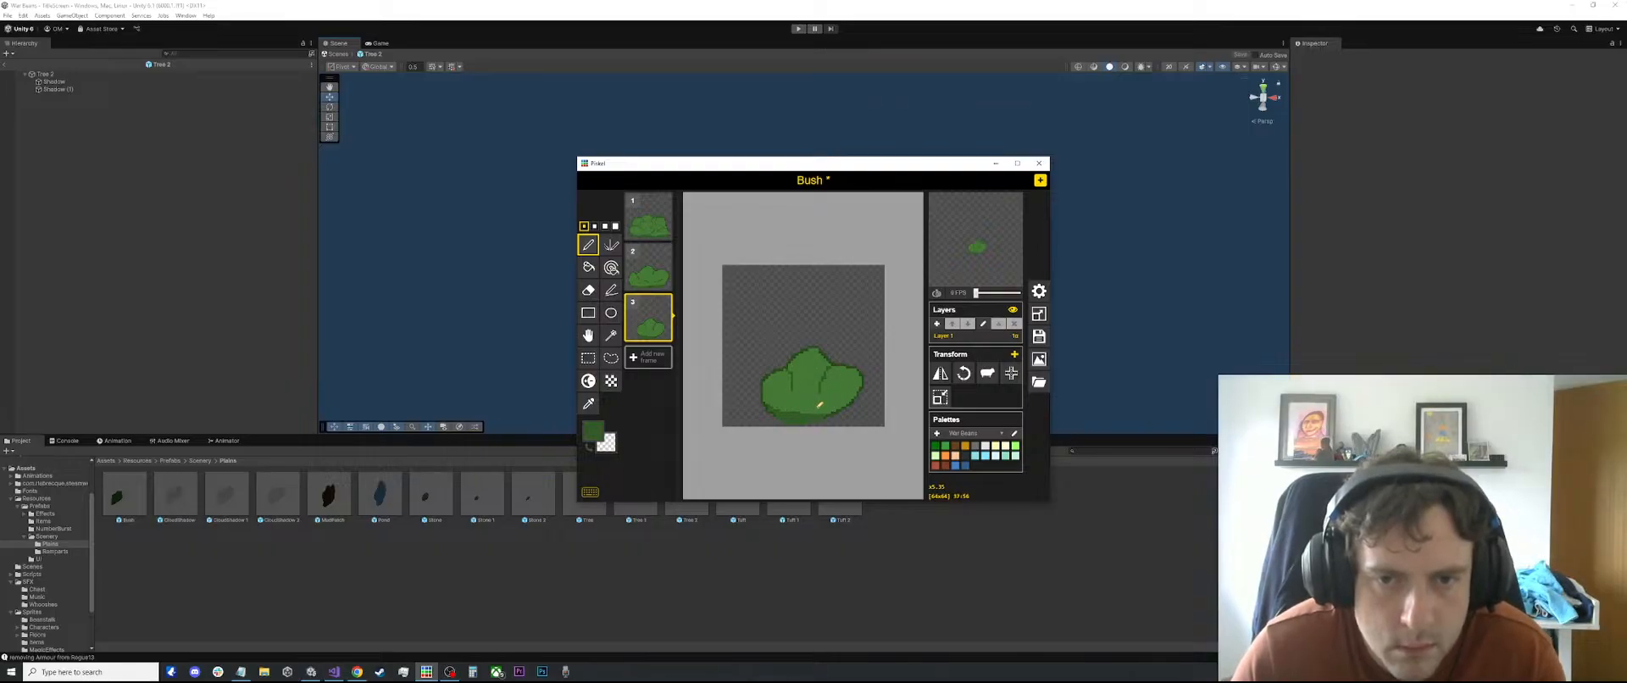
{"action": "scroll", "coordinate": [793, 344], "scroll_direction": "down", "scroll_amount": 2}
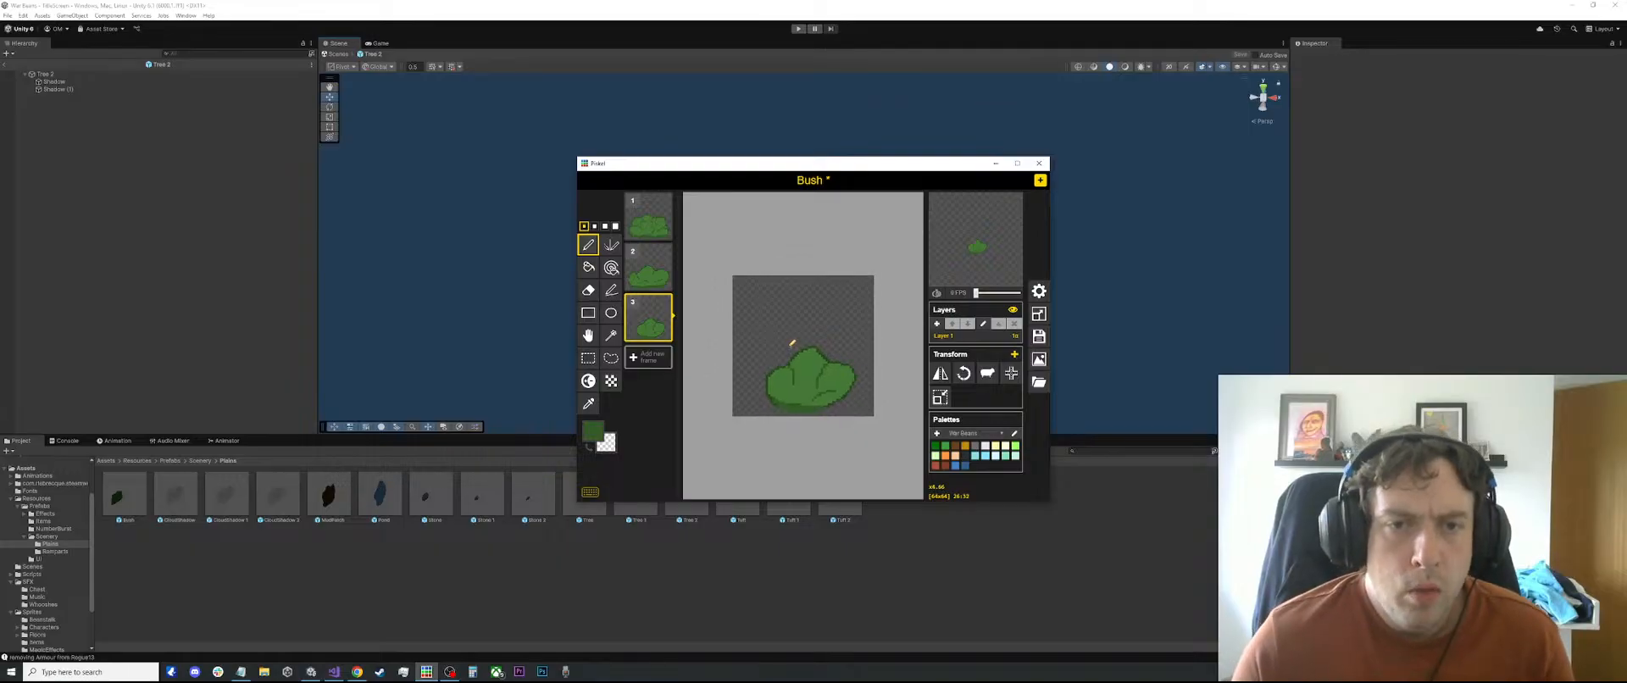
Compare the three bush frames with one another and save the Bush sprite
{"action": "left_click", "coordinate": [649, 219]}
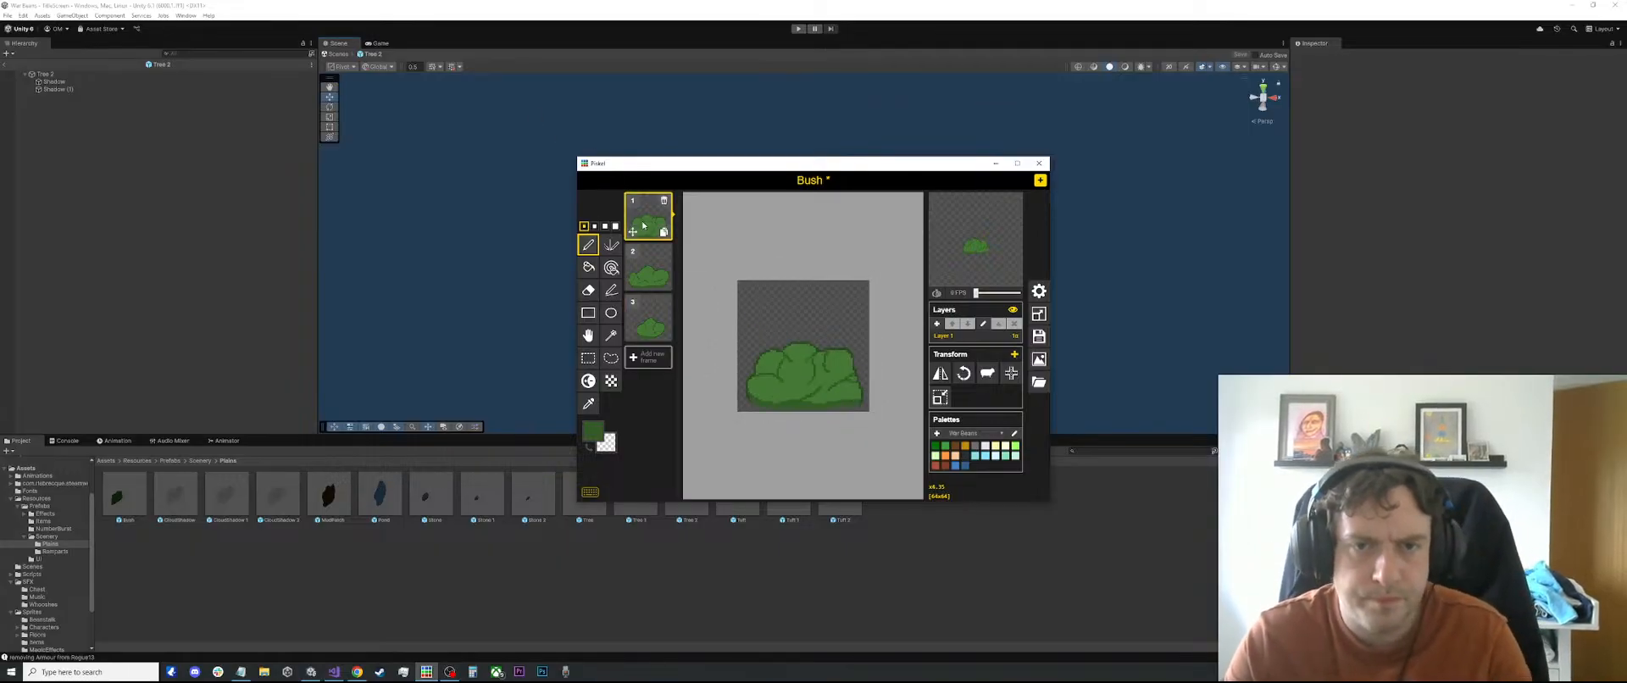
{"action": "left_click", "coordinate": [640, 255]}
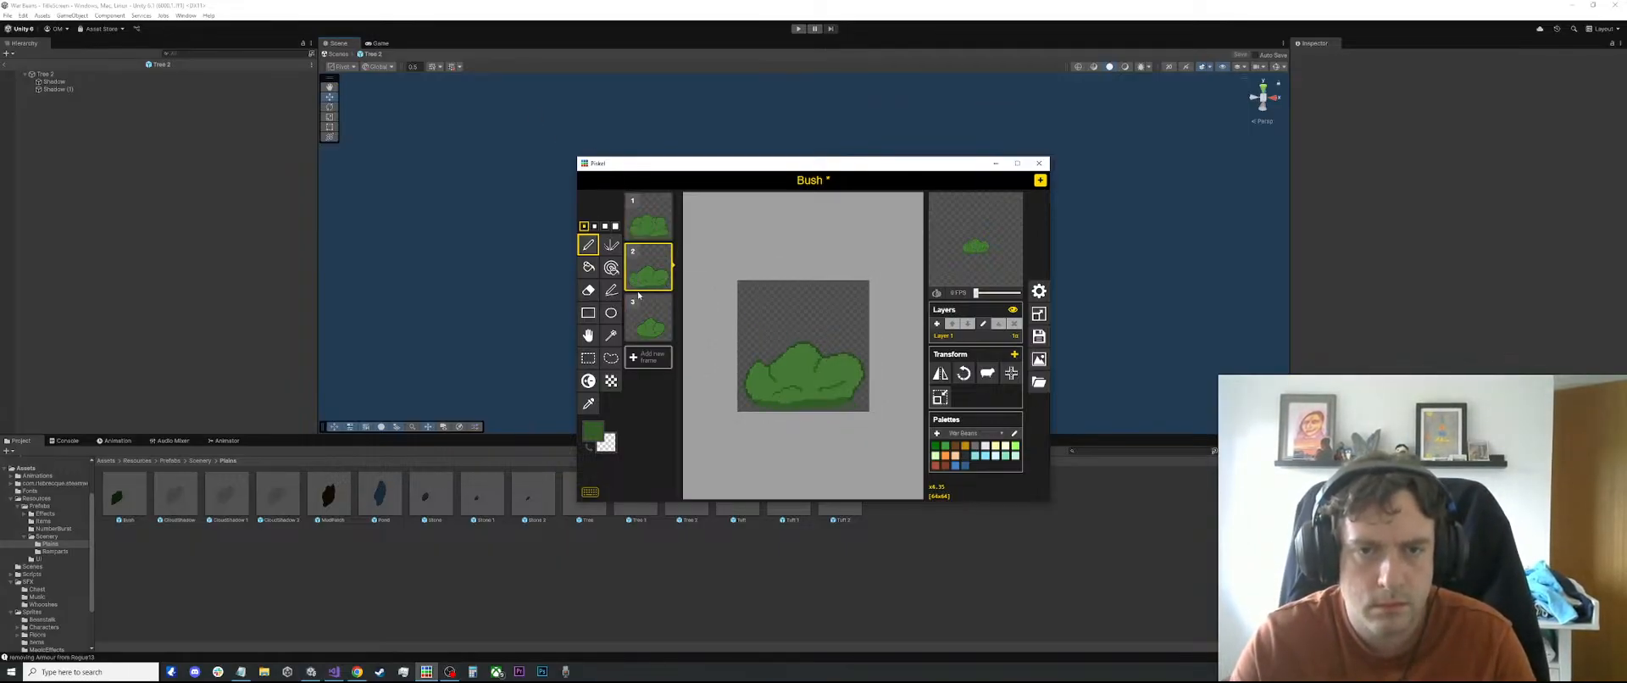
{"action": "scroll", "coordinate": [789, 399], "scroll_direction": "up", "scroll_amount": 3}
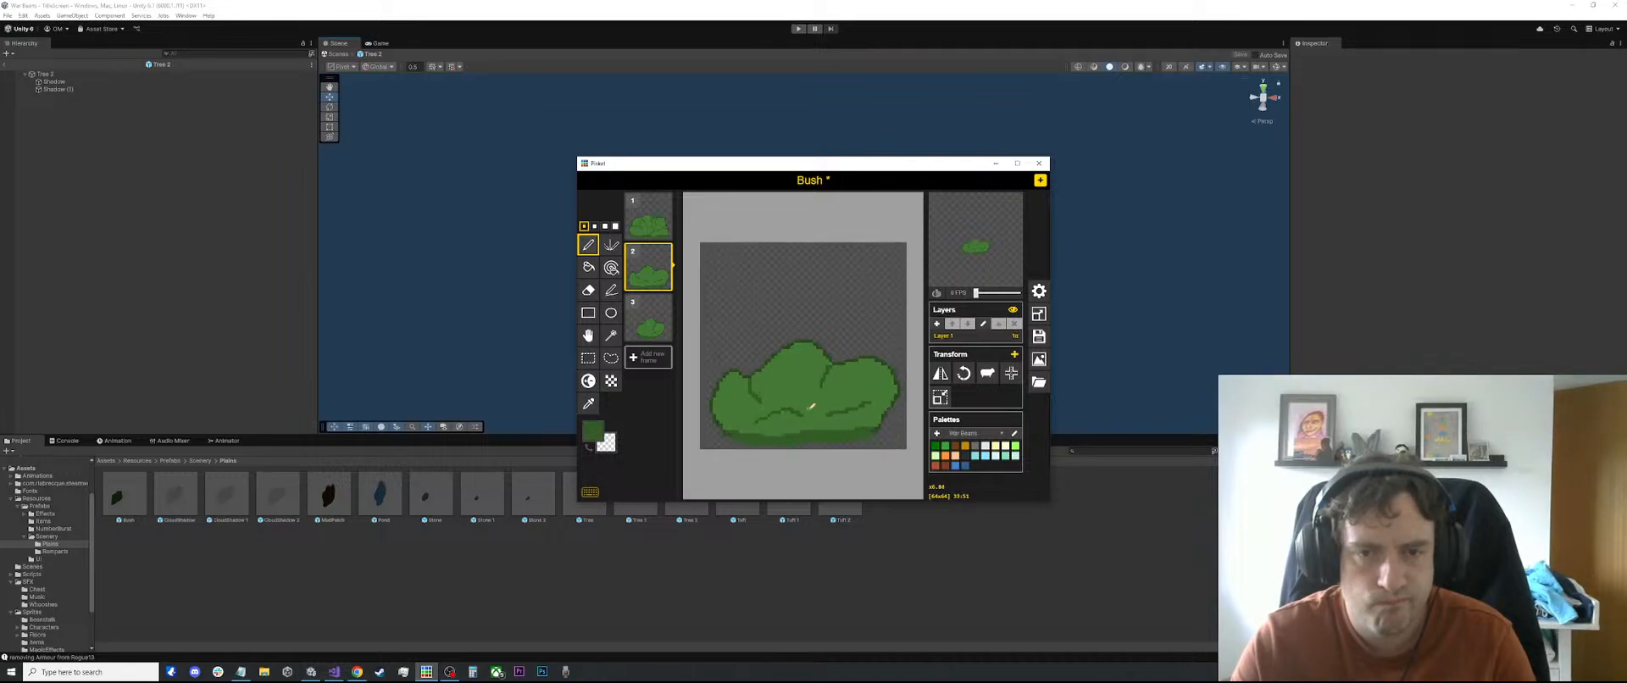
{"action": "left_click", "coordinate": [650, 228]}
{"action": "left_click", "coordinate": [650, 266]}
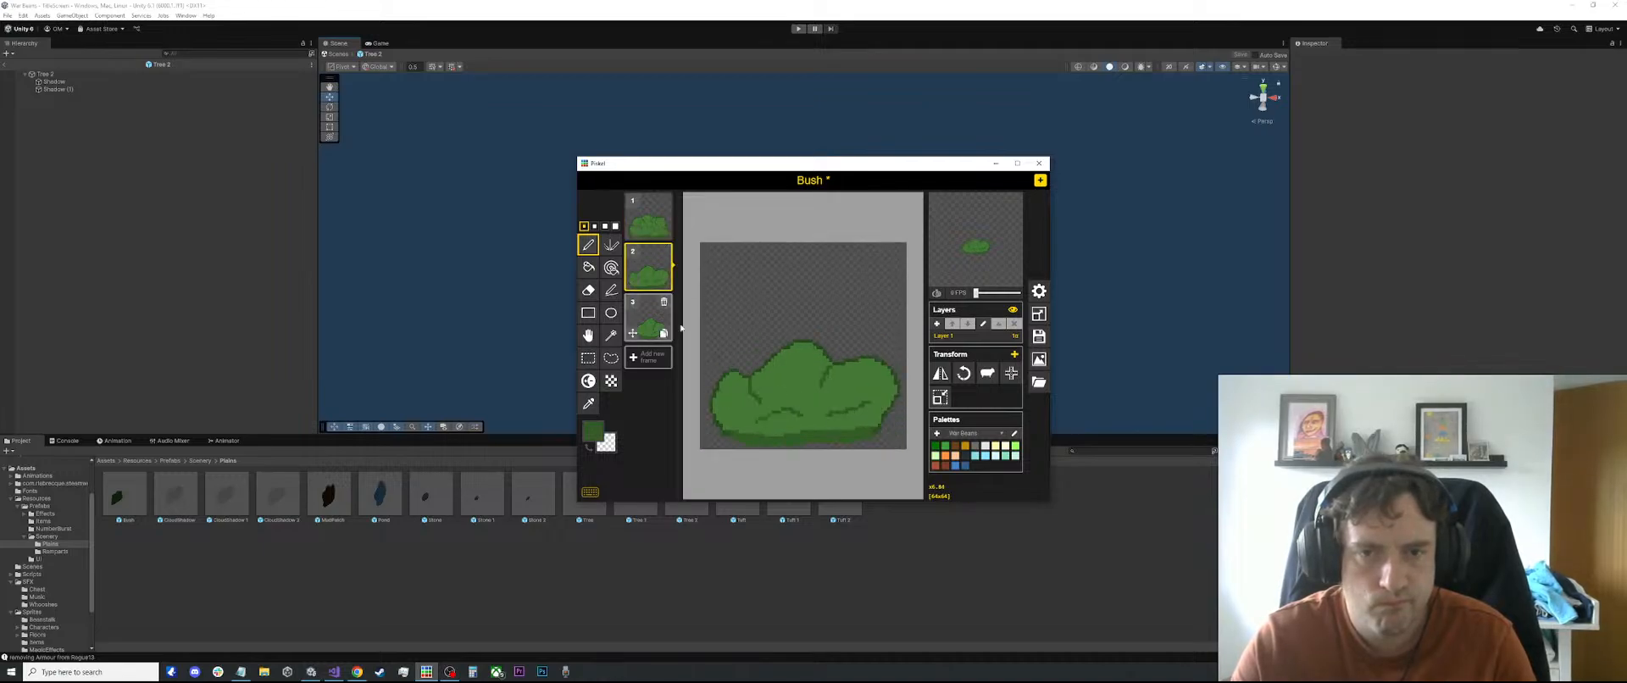
{"action": "left_click", "coordinate": [649, 324]}
{"action": "left_click", "coordinate": [644, 216]}
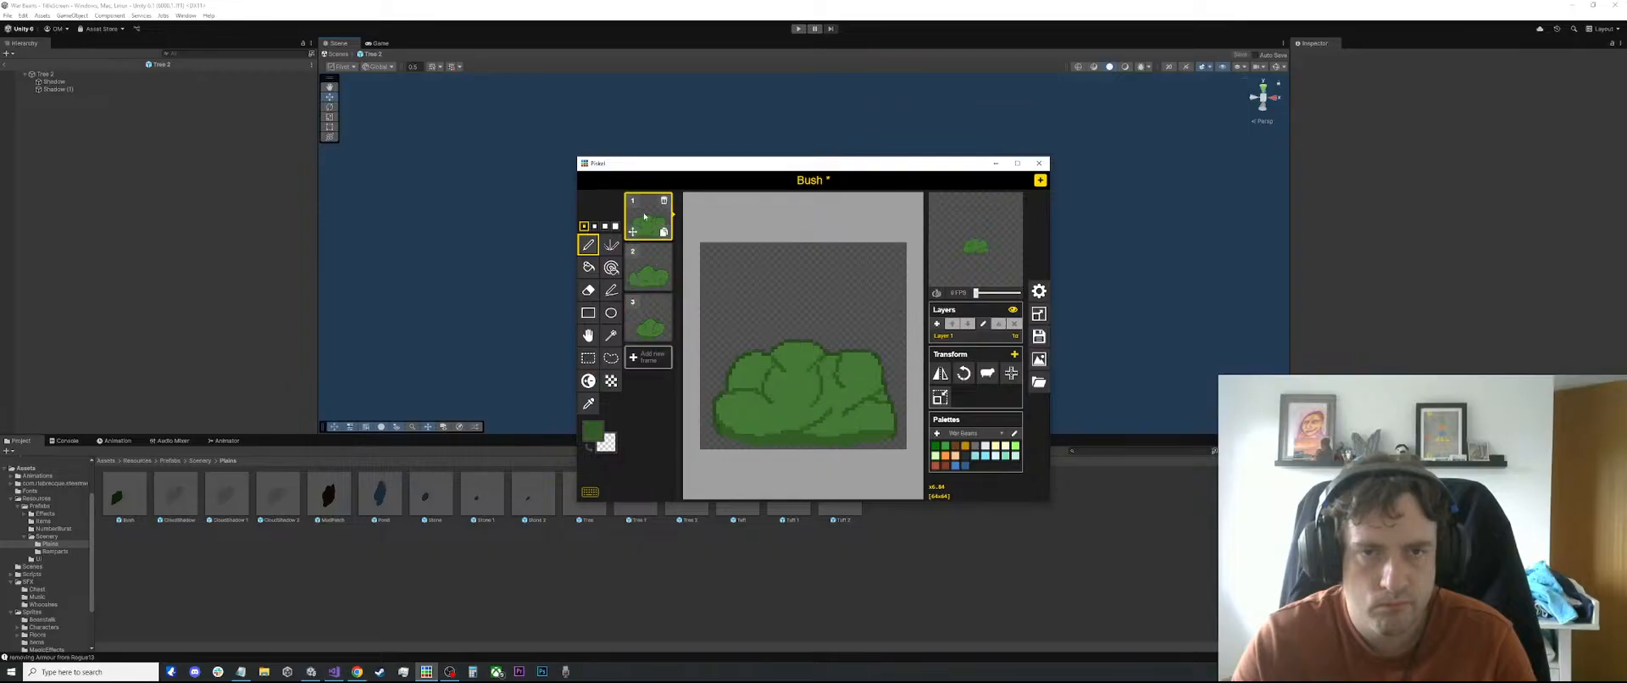
{"action": "left_click", "coordinate": [649, 322]}
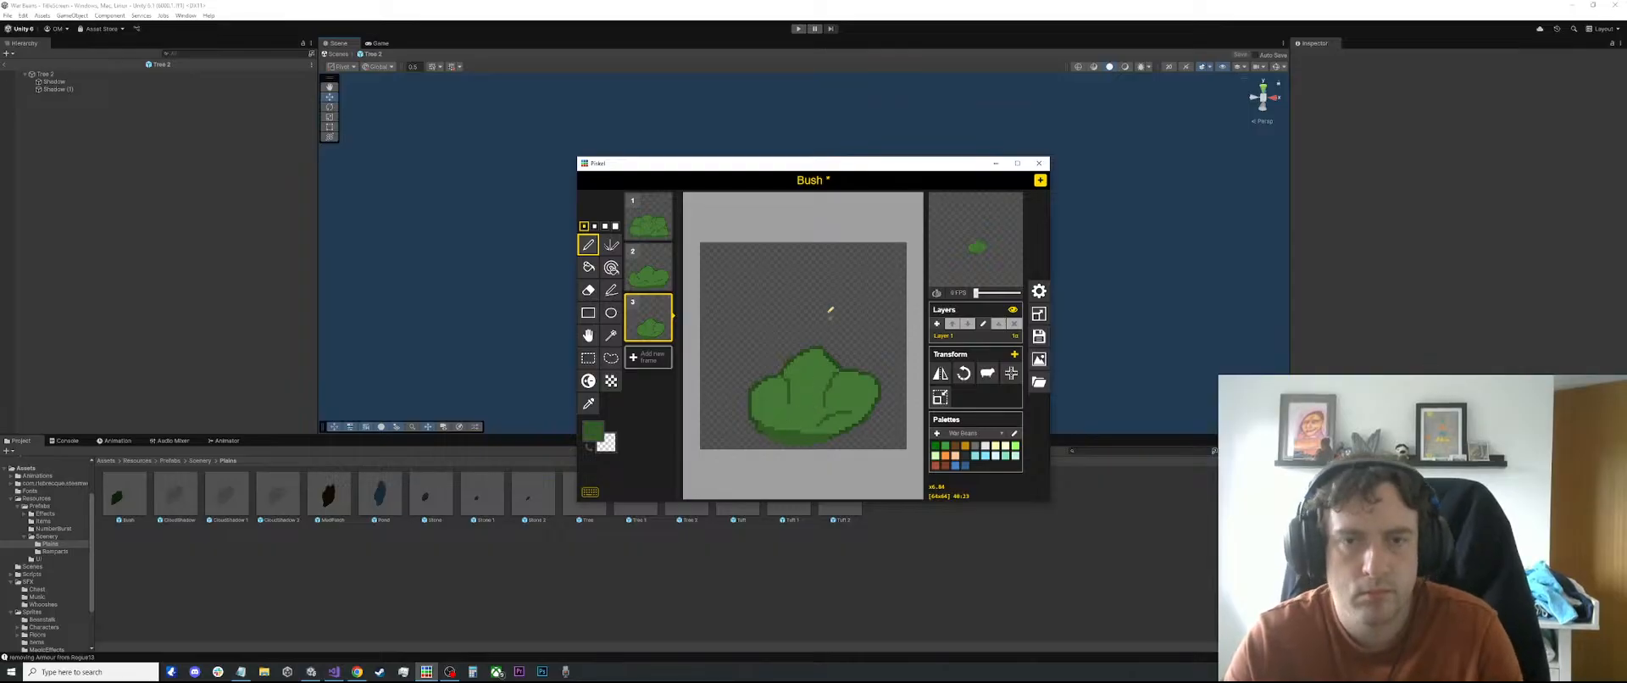
{"action": "key", "text": "ctrl+s"}
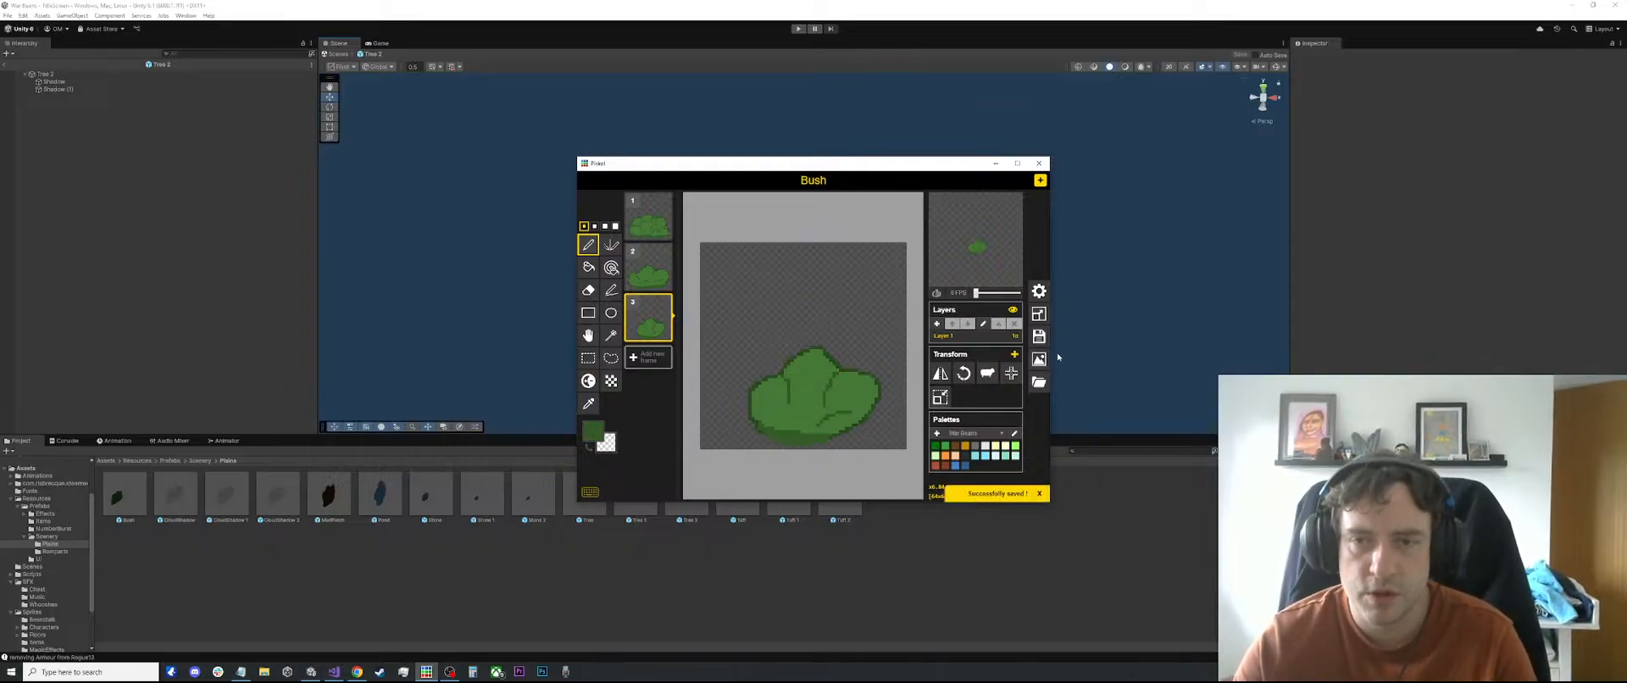
Export the three bush frames as a PNG spritesheet, replacing the existing Bush.png in the Plains sprites folder
{"action": "left_click", "coordinate": [1039, 358]}
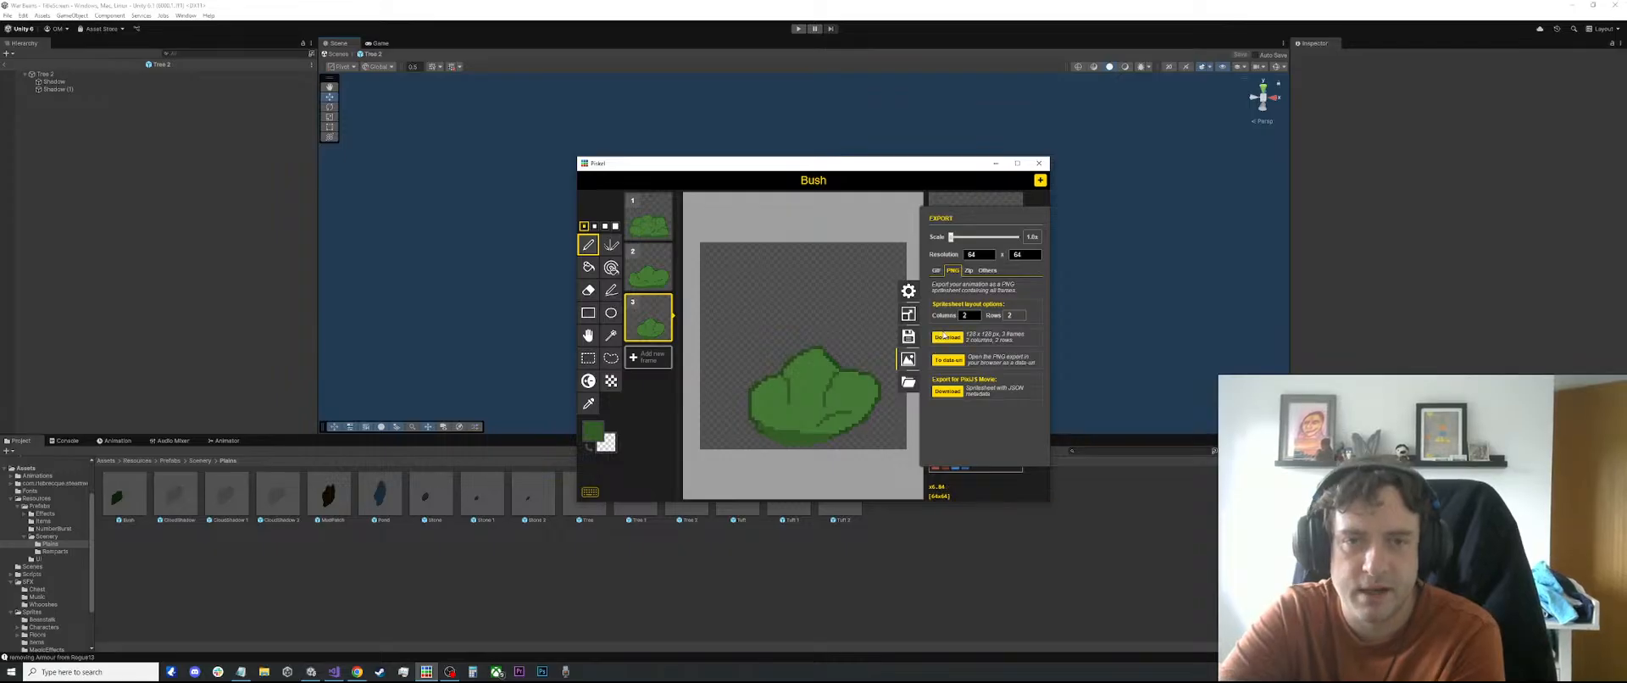
{"action": "left_click", "coordinate": [946, 338]}
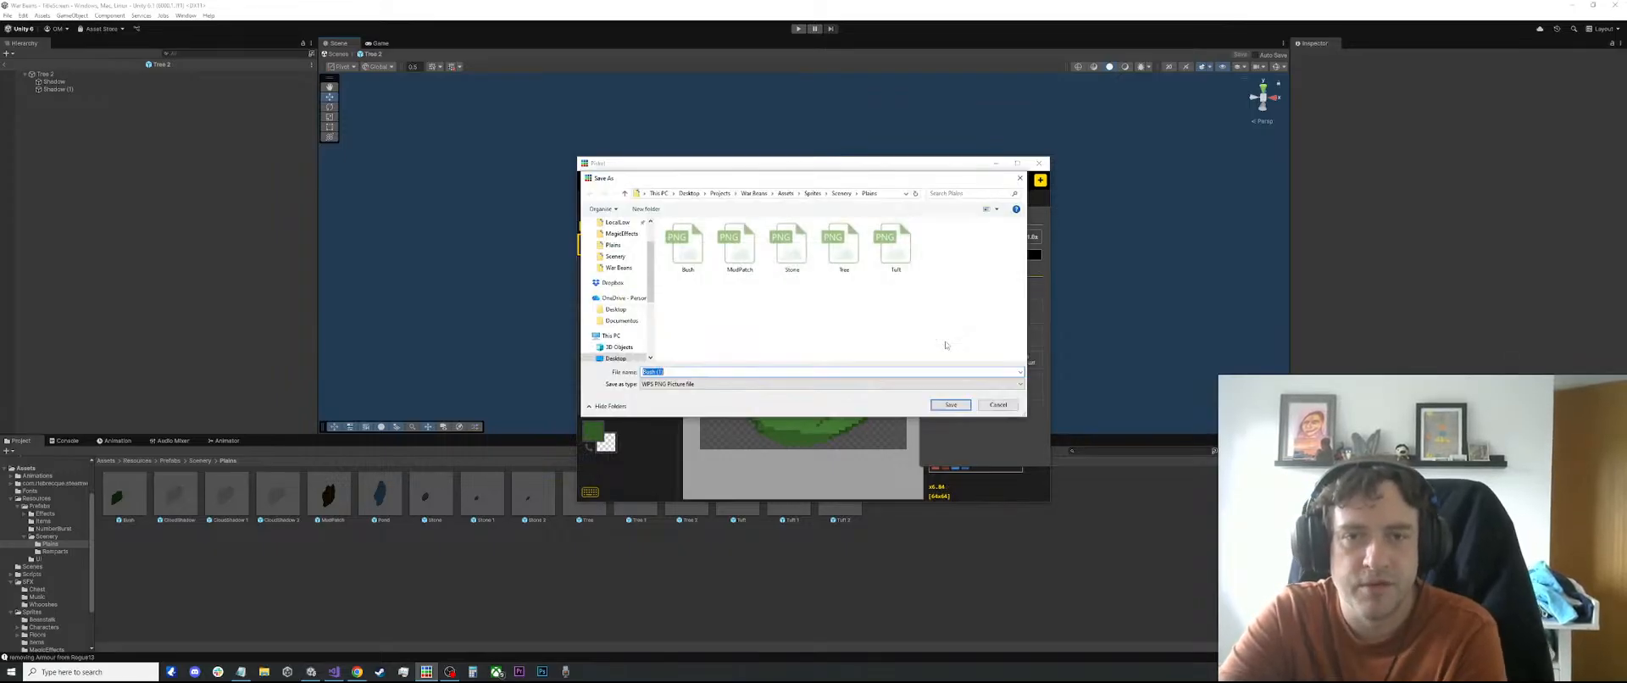
{"action": "double_click", "coordinate": [685, 256]}
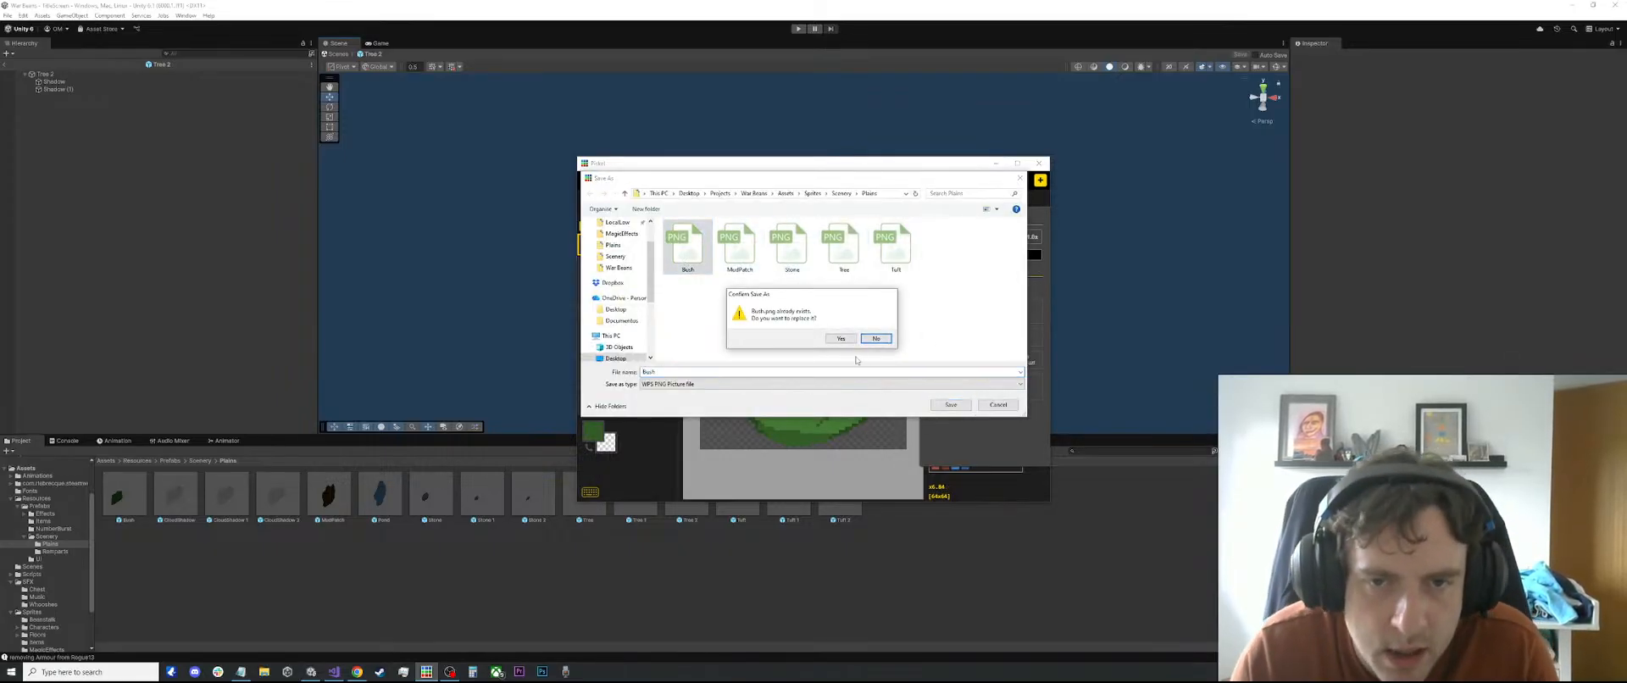
{"action": "left_click", "coordinate": [840, 337]}
Switch to Unity and make two duplicates of the Bush prefab in the Plains prefab folder
{"action": "left_click", "coordinate": [390, 554]}
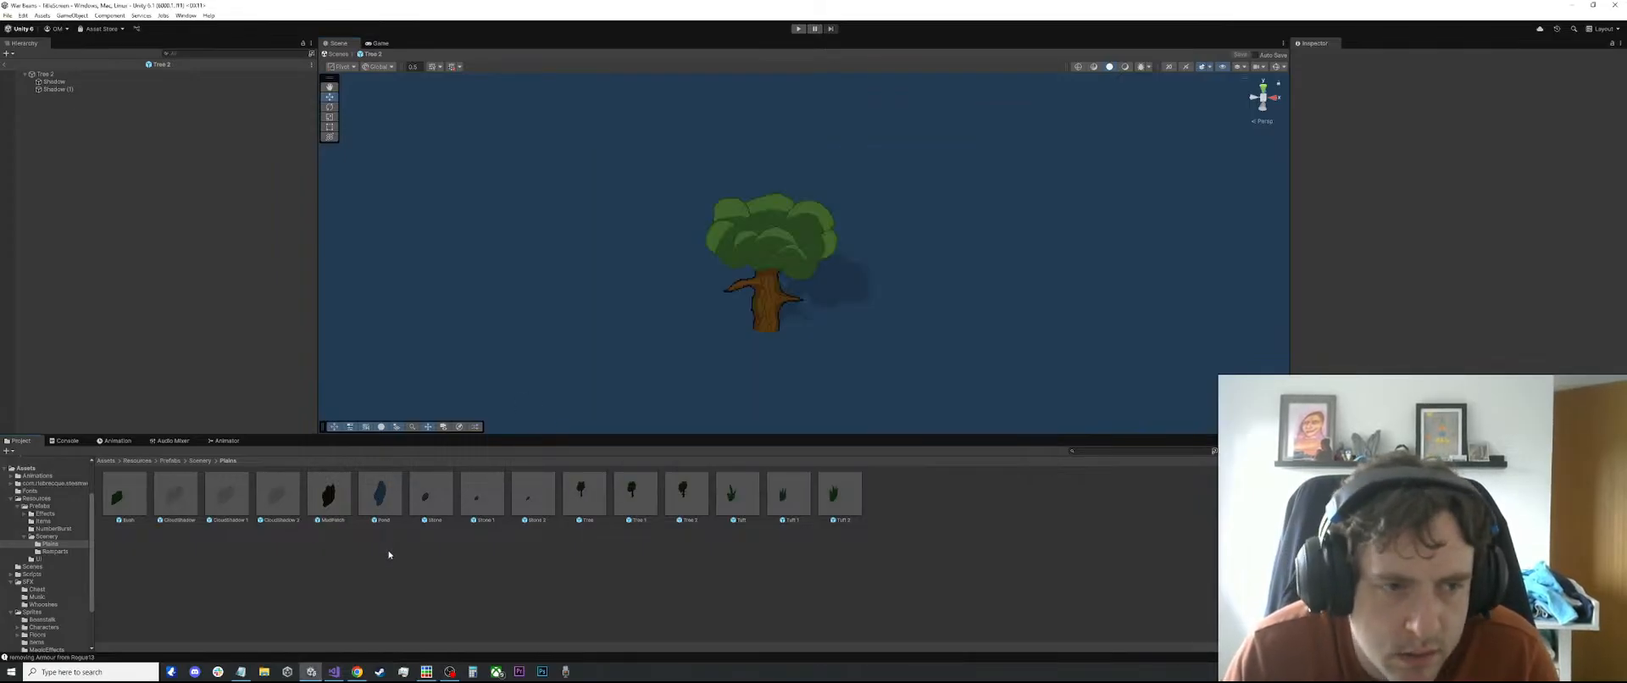
{"action": "left_click", "coordinate": [125, 496]}
{"action": "key", "text": "ctrl+d"}
{"action": "key", "text": "ctrl+d"}
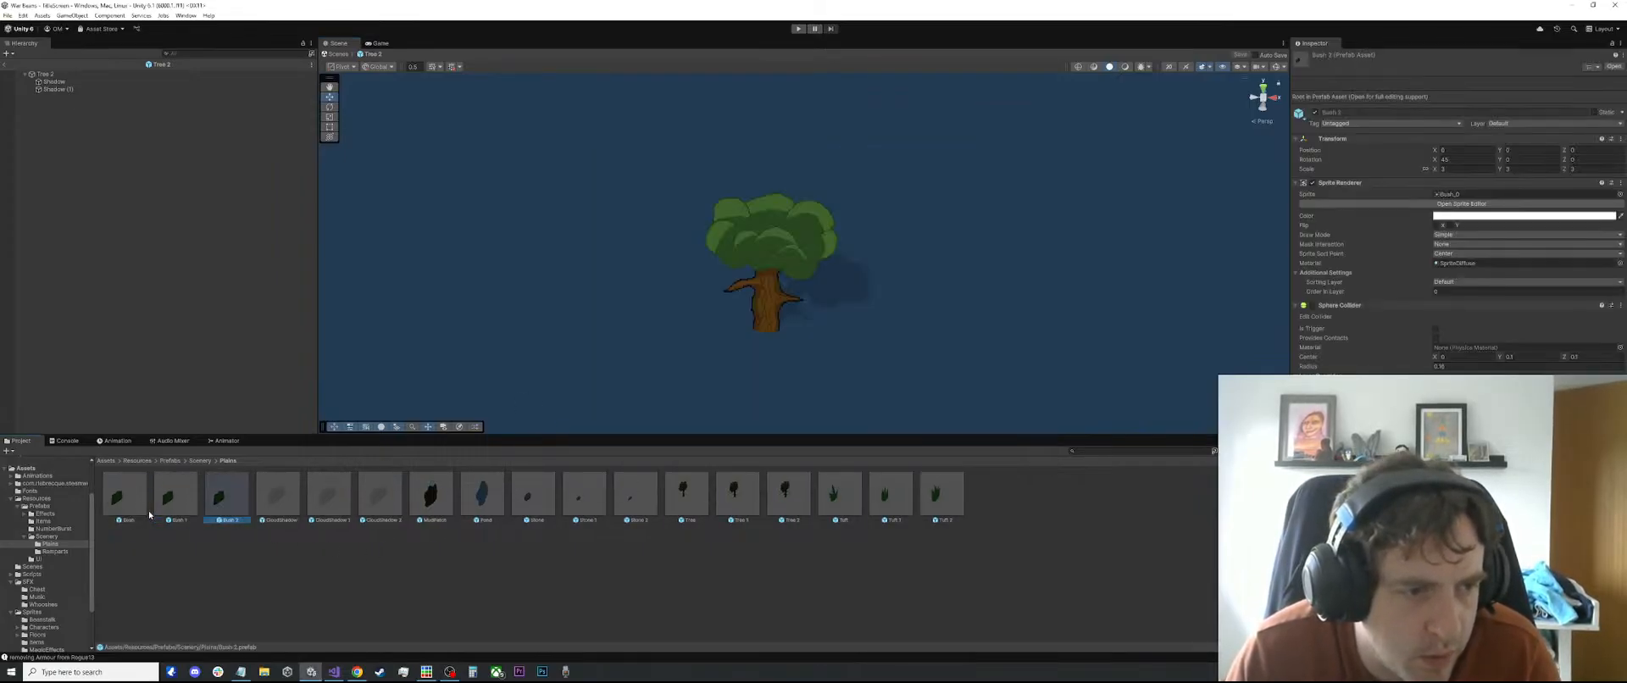
Open the Bush 1 prefab and set the sprite of both its root and Shadow objects to Bush_1
{"action": "left_click", "coordinate": [176, 514]}
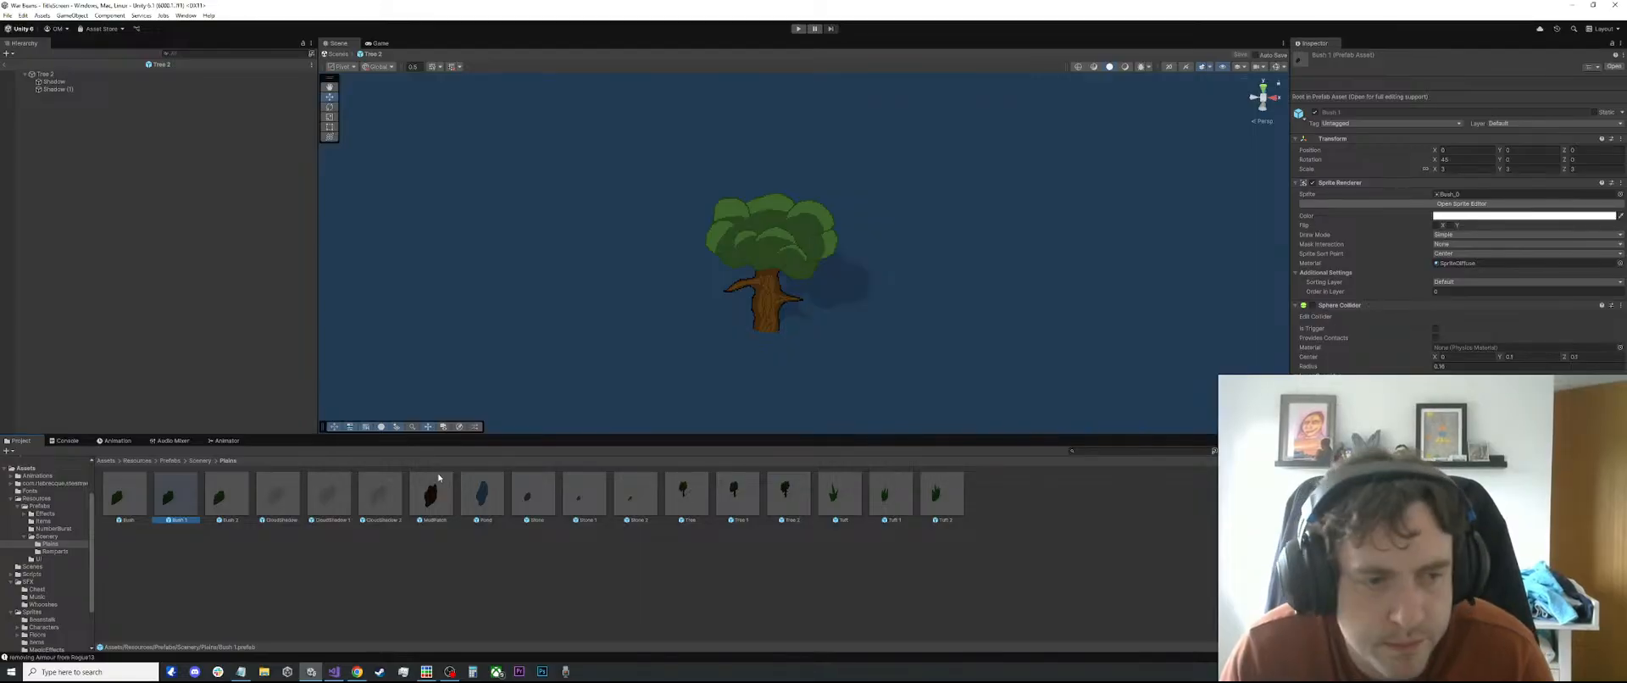
{"action": "double_click", "coordinate": [176, 500]}
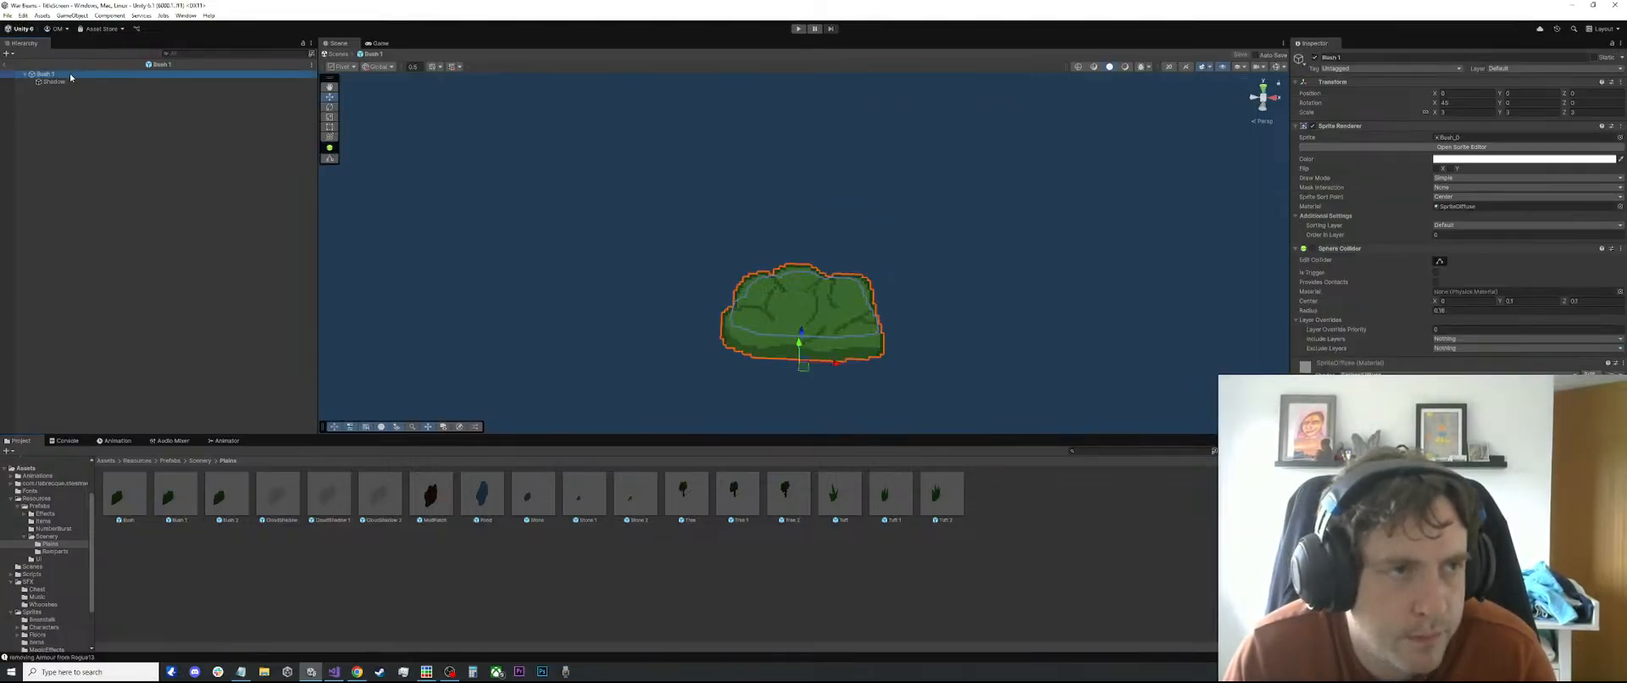
{"action": "left_click", "coordinate": [63, 76]}
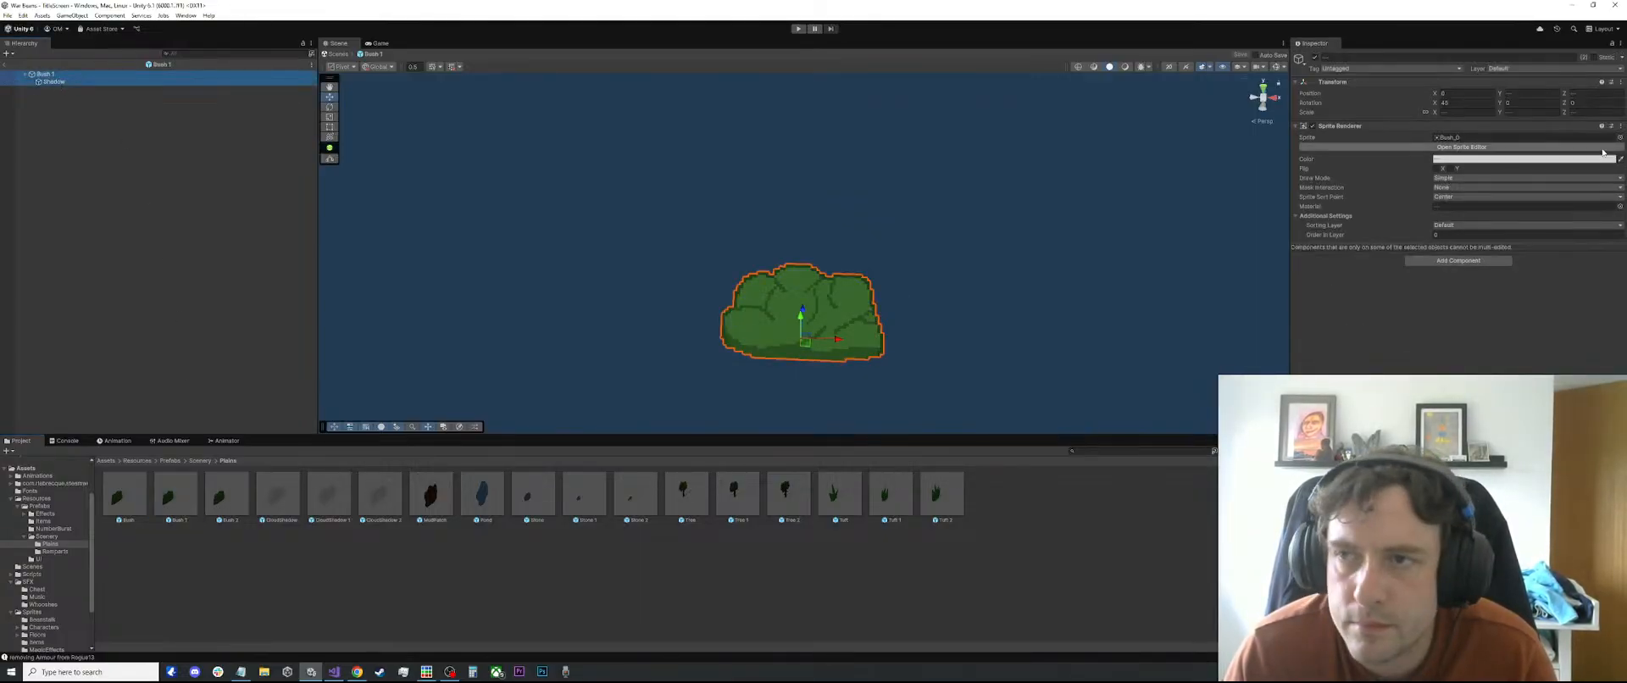
{"action": "left_click", "coordinate": [1620, 137]}
{"action": "double_click", "coordinate": [1441, 239]}
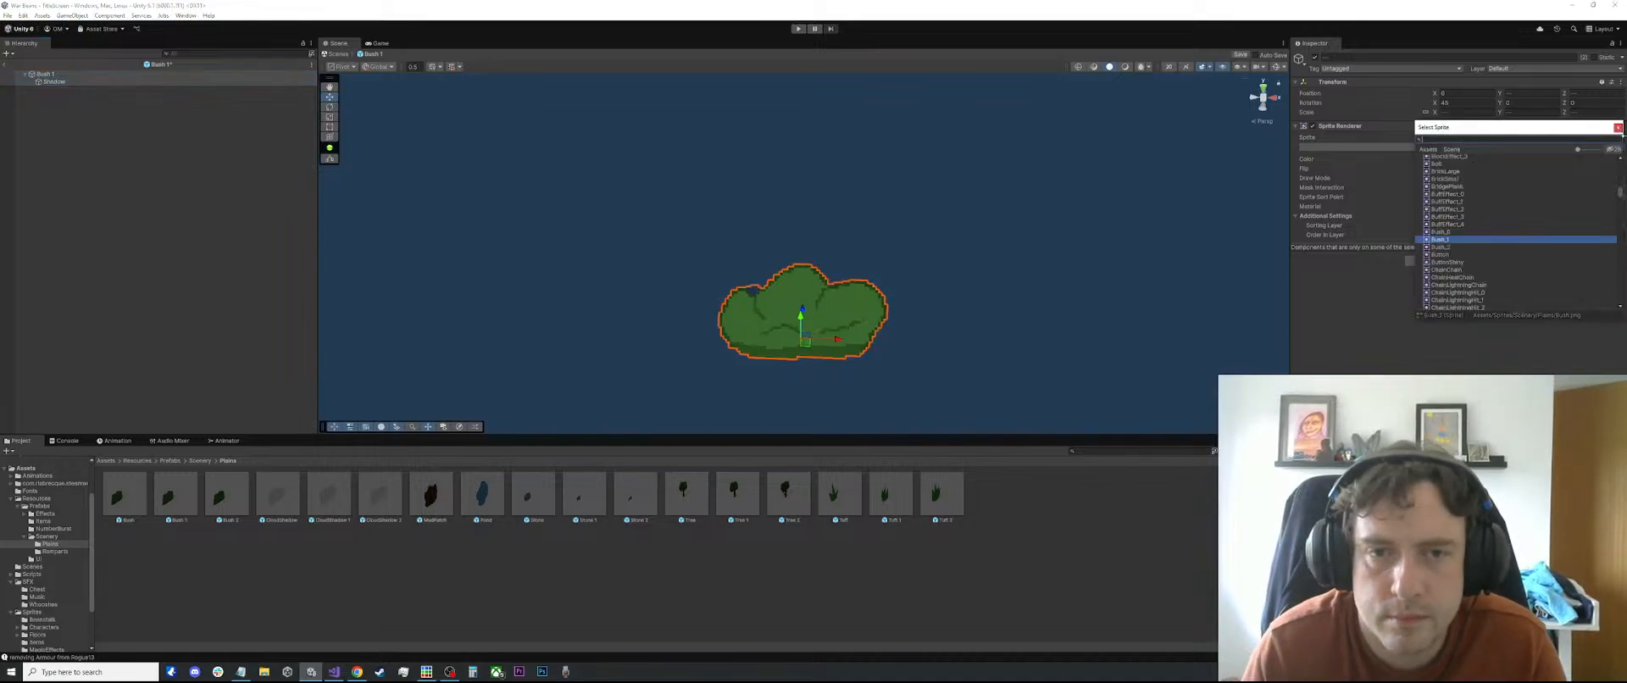
{"action": "scroll", "coordinate": [688, 359], "scroll_direction": "up", "scroll_amount": 5}
{"action": "scroll", "coordinate": [688, 359], "scroll_direction": "up", "scroll_amount": 3}
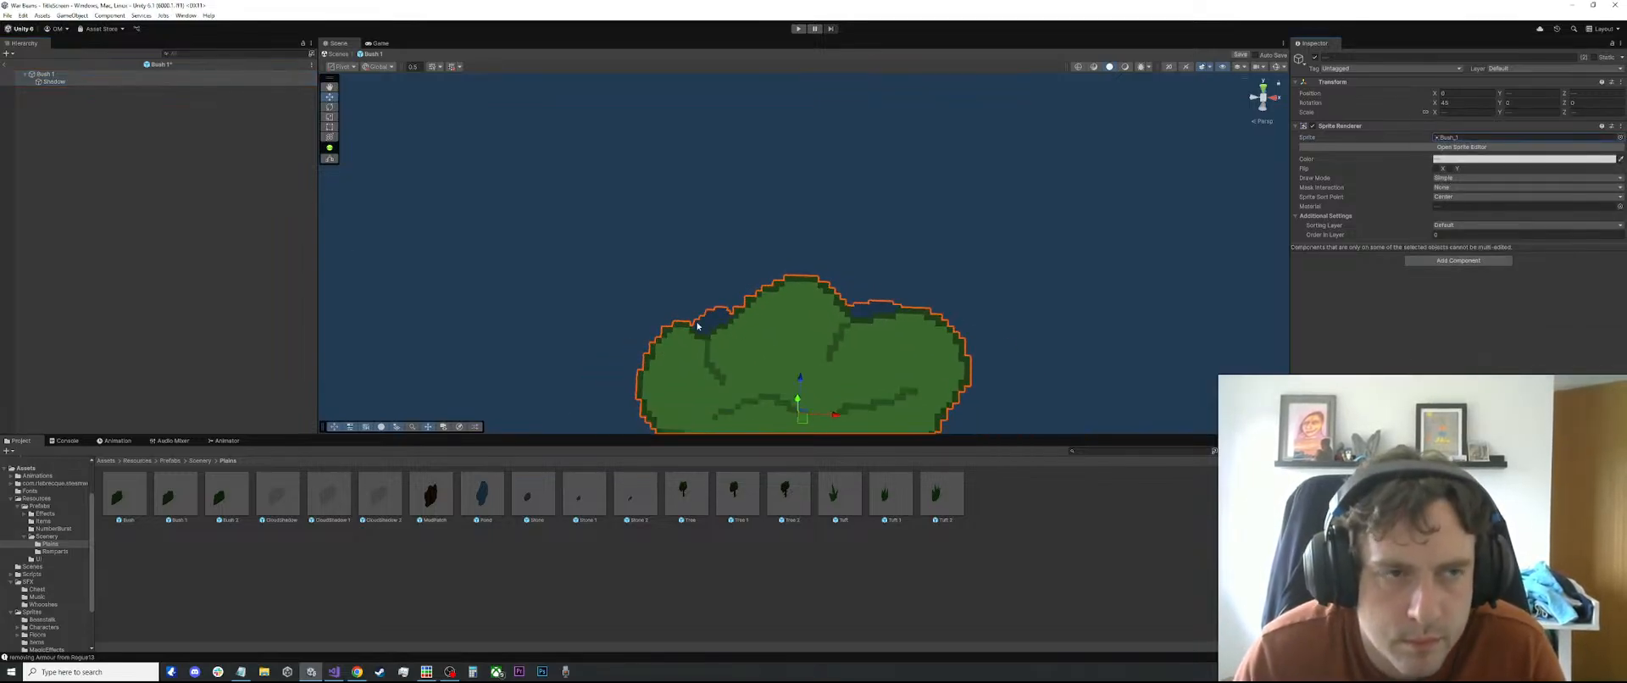
Open the Bush 2 prefab and set the sprite of both its root and Shadow objects to Bush_2
{"action": "double_click", "coordinate": [226, 494]}
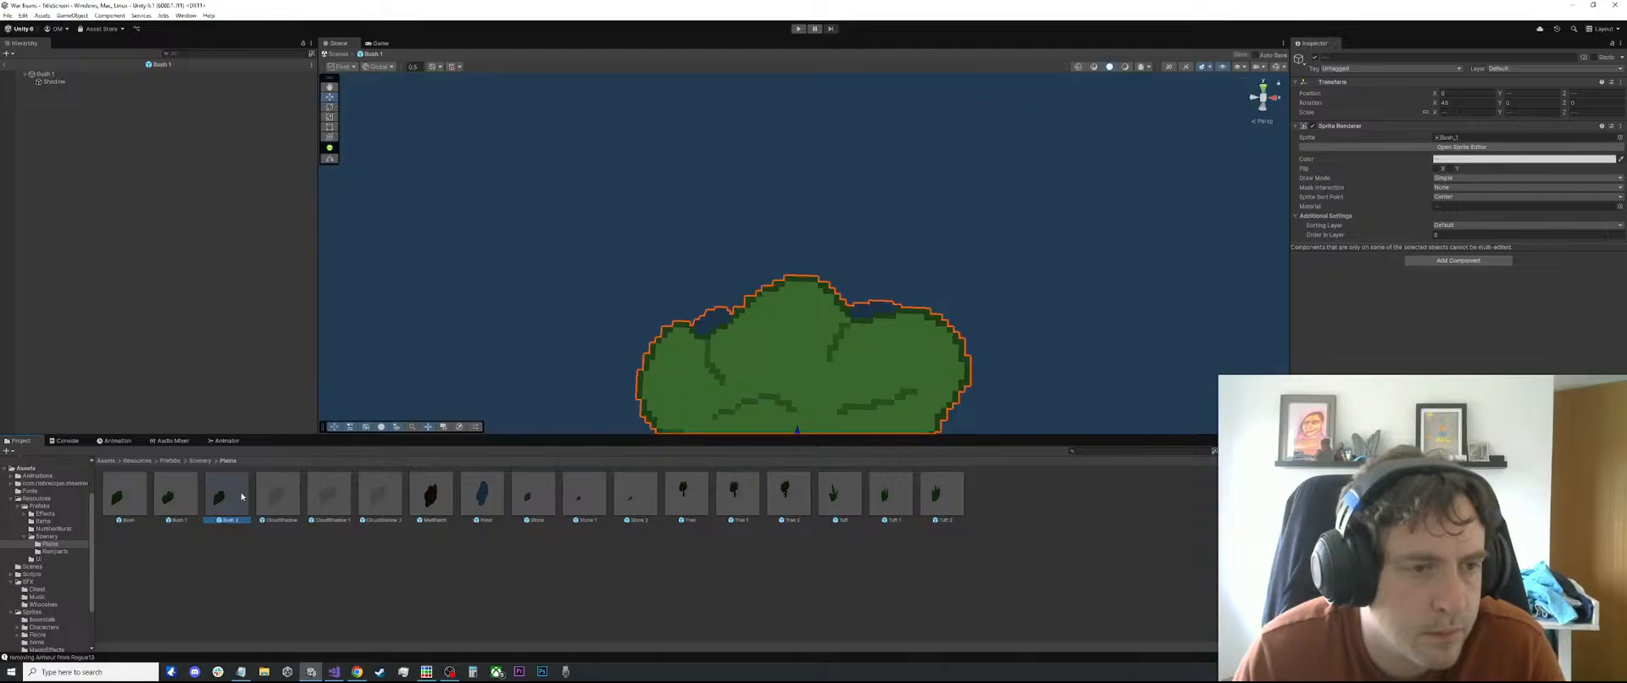
{"action": "left_click", "coordinate": [75, 76]}
{"action": "left_click", "coordinate": [54, 82], "text": "shift"}
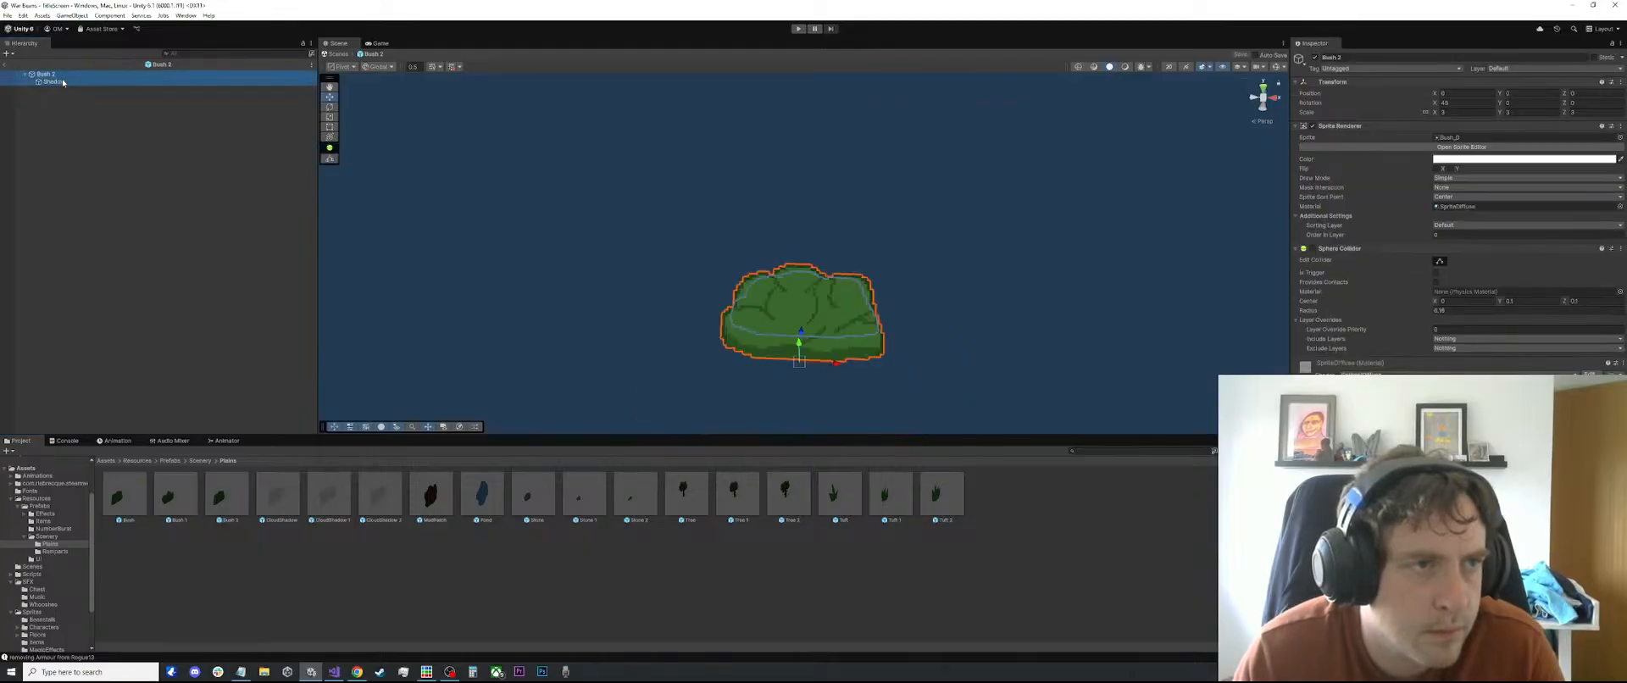
{"action": "left_click", "coordinate": [1619, 137]}
{"action": "key", "text": "Down"}
{"action": "key", "text": "Down"}
{"action": "key", "text": "Return"}
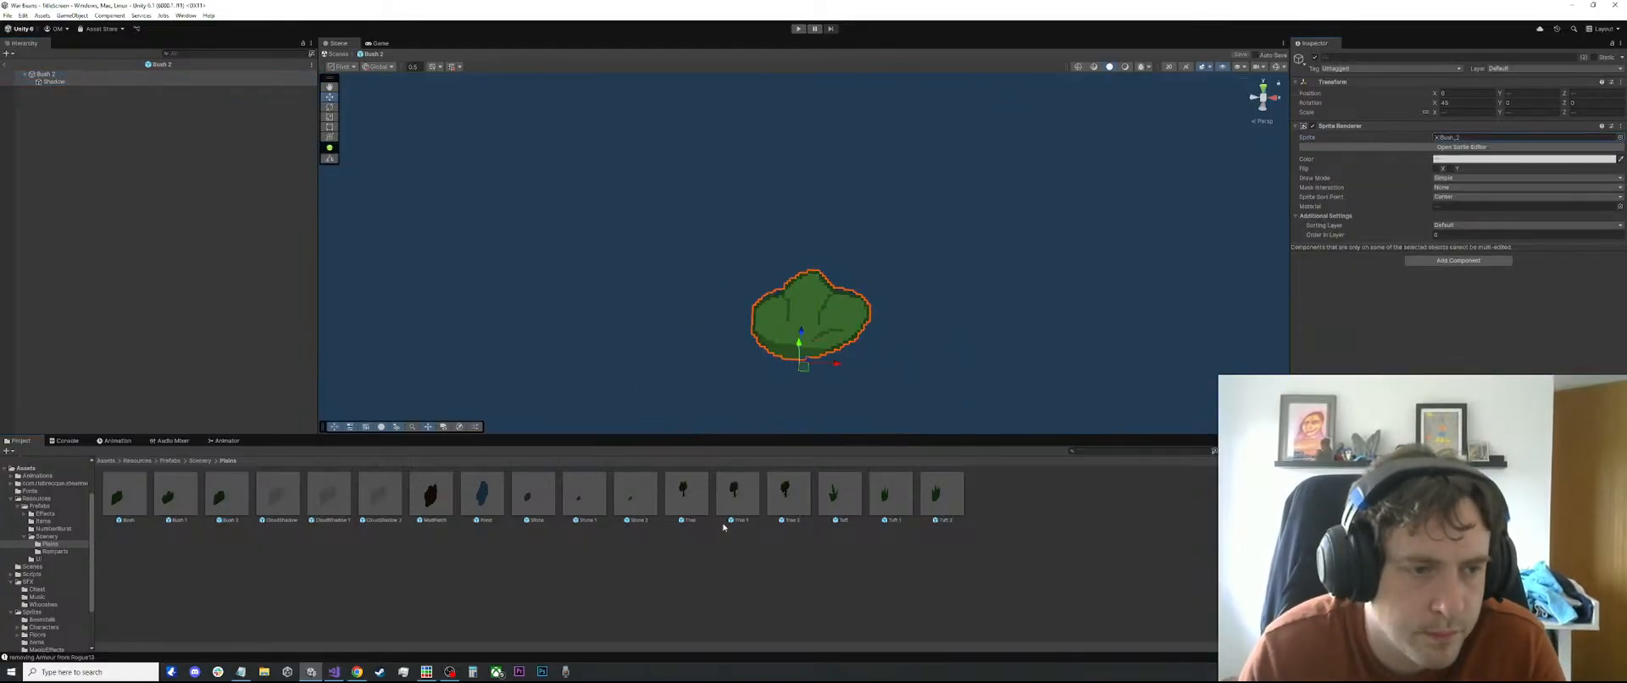
{"action": "left_click", "coordinate": [273, 625]}
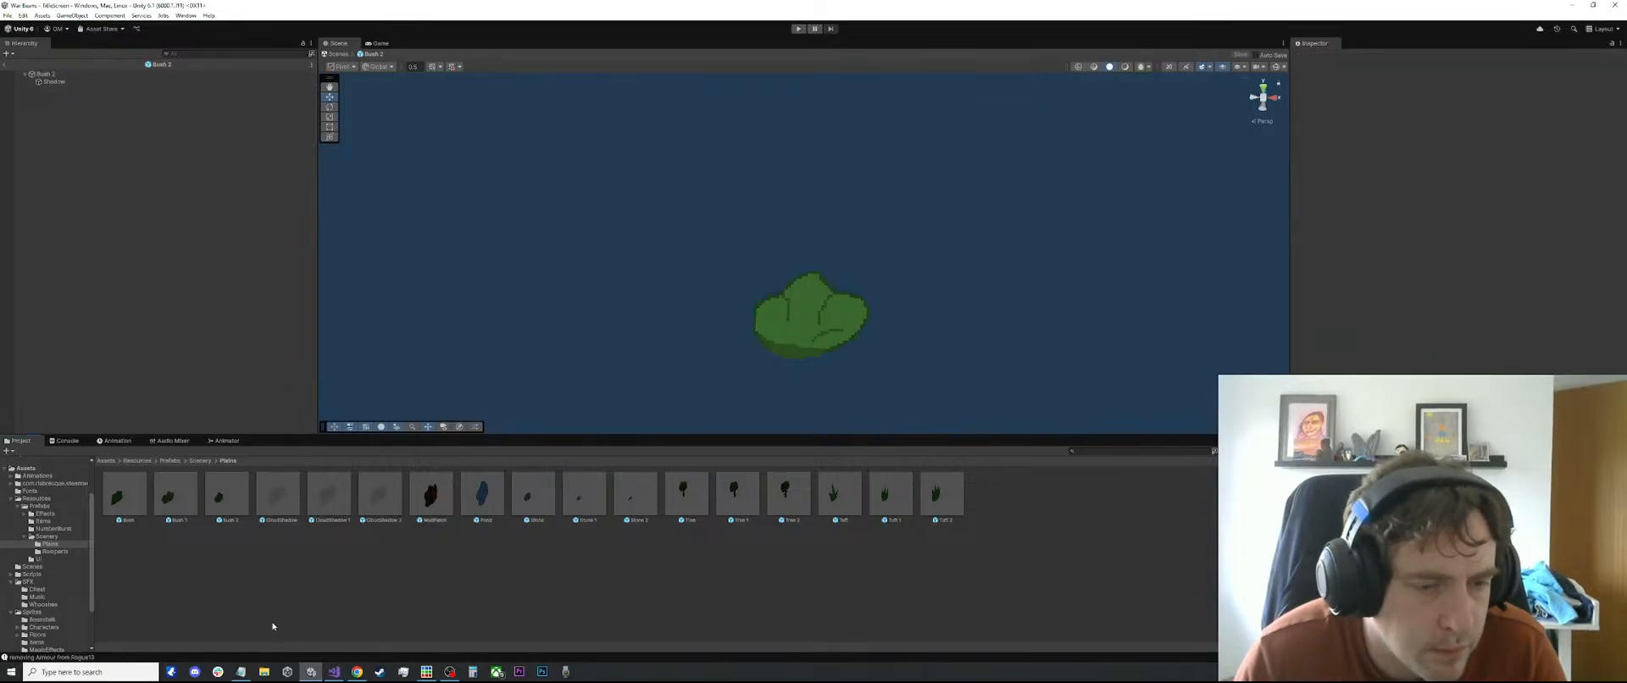
Leave prefab editing, open the MainGame scene, and add a second element to the Bushes list in GM's Scenery script
{"action": "left_click", "coordinate": [5, 64]}
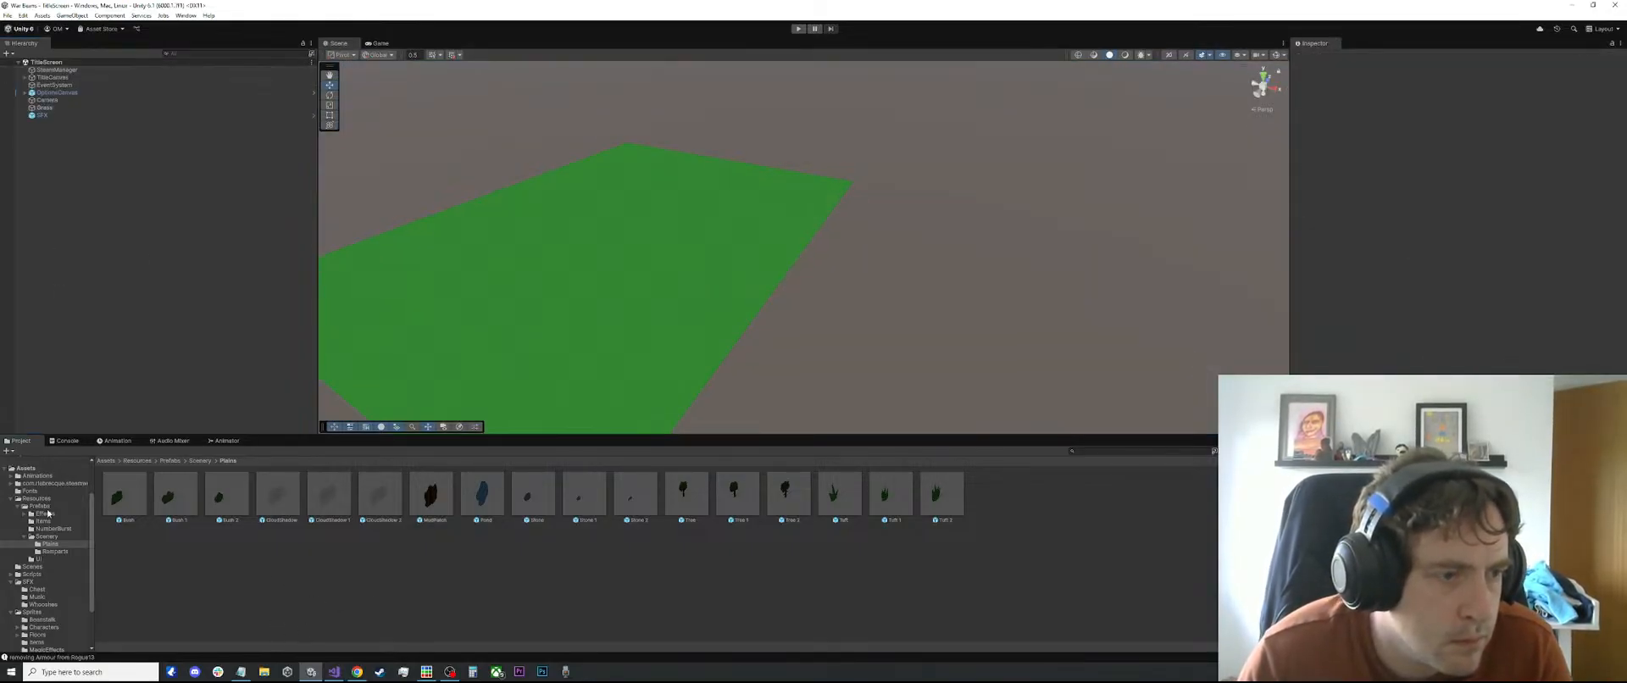
{"action": "scroll", "coordinate": [47, 551], "scroll_direction": "down", "scroll_amount": 3}
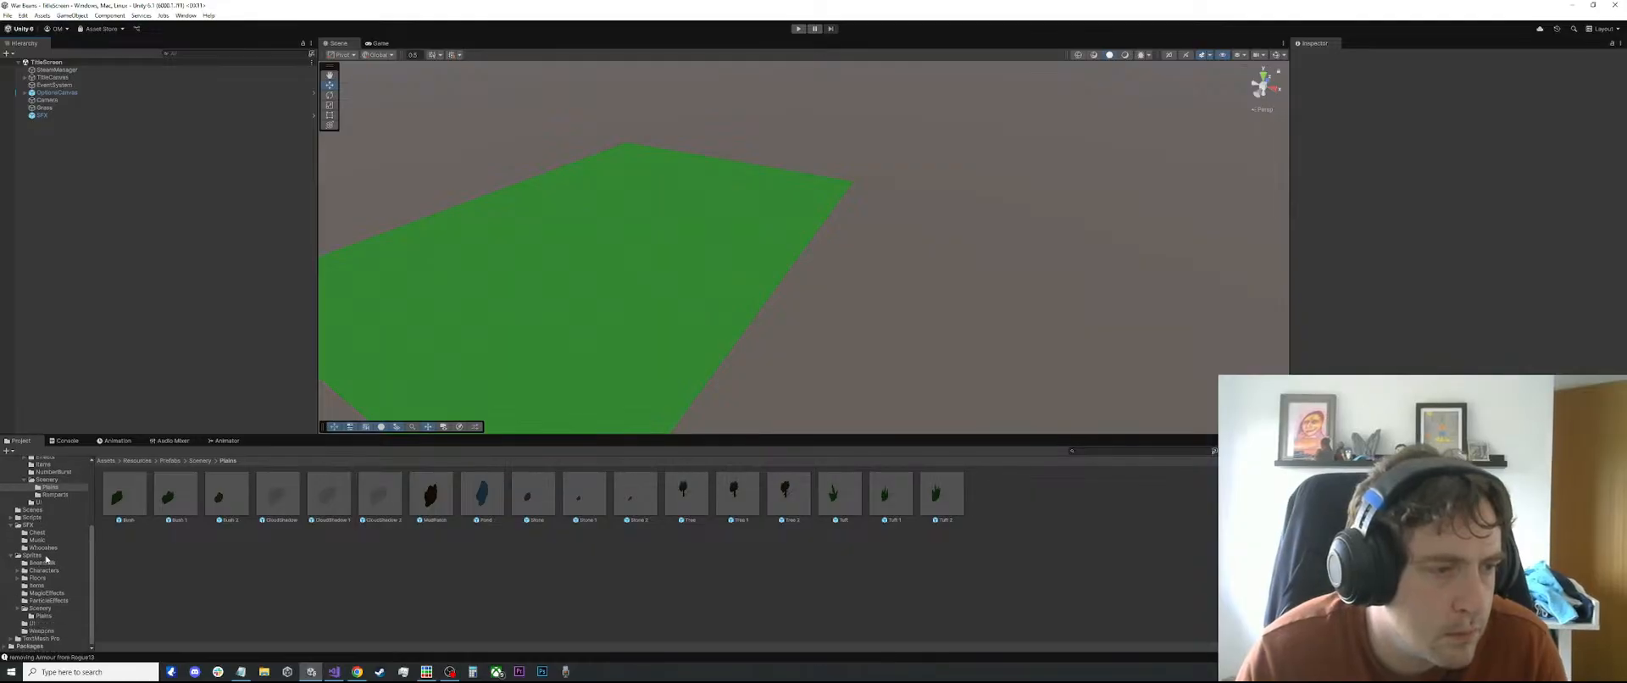
{"action": "left_click", "coordinate": [33, 510]}
{"action": "double_click", "coordinate": [278, 492]}
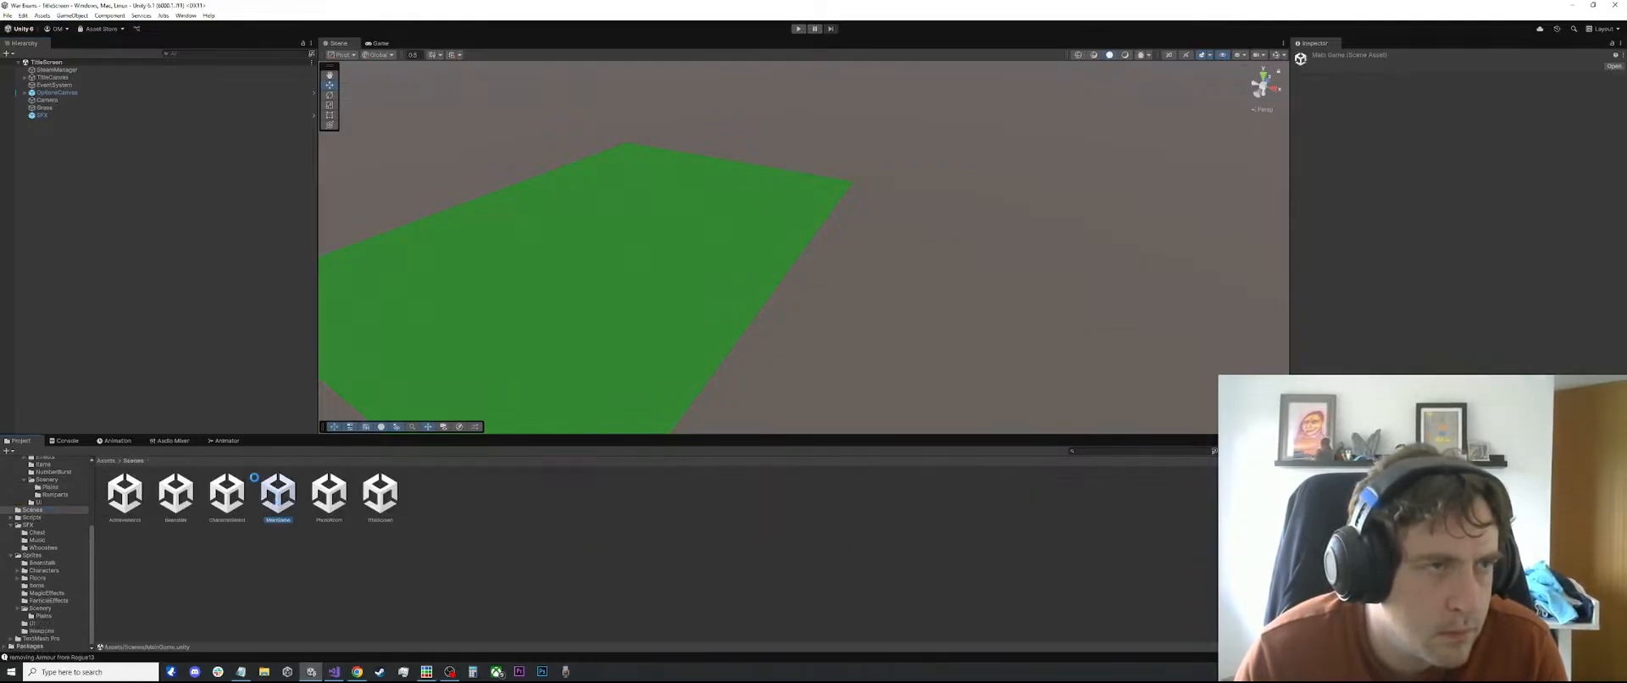
{"action": "left_click", "coordinate": [62, 72]}
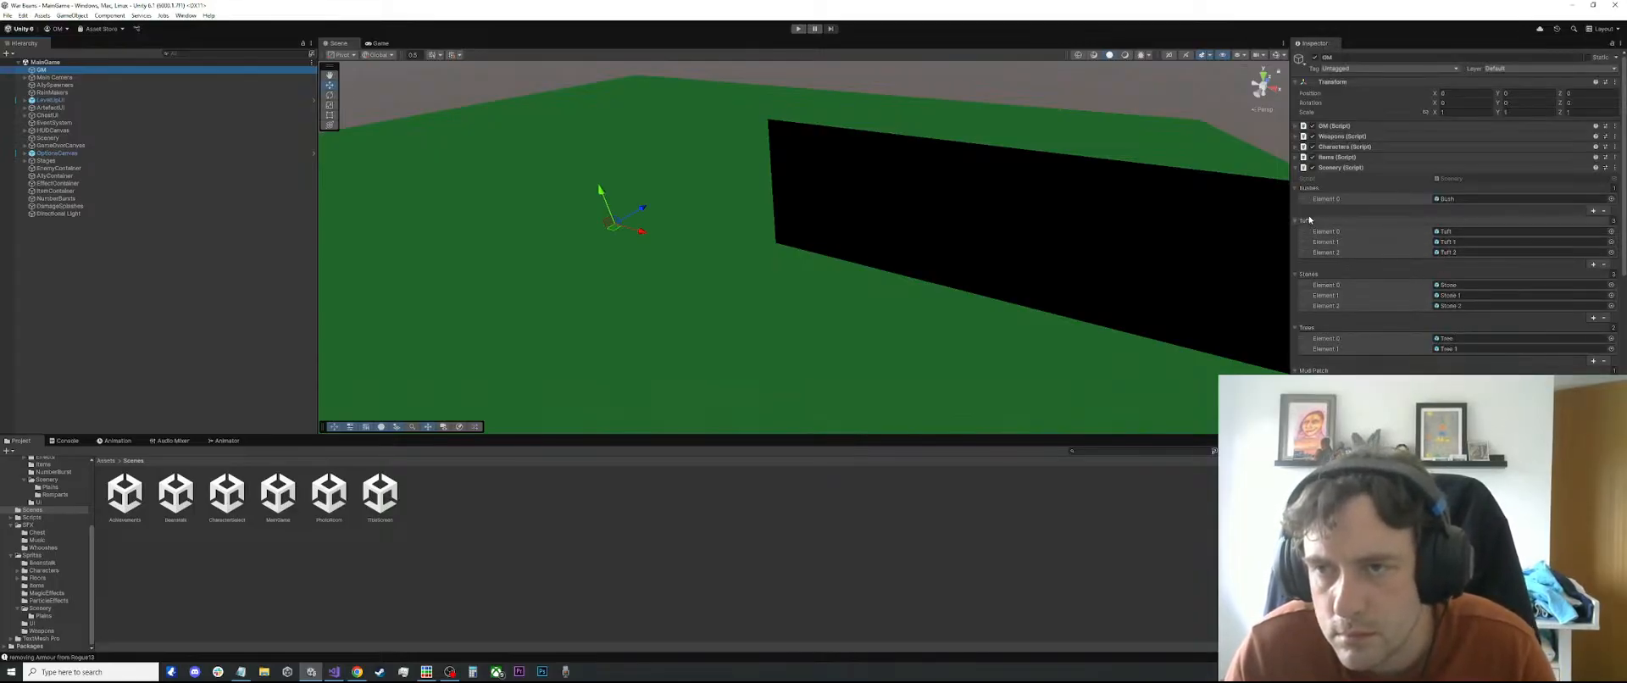
{"action": "left_click", "coordinate": [1593, 211]}
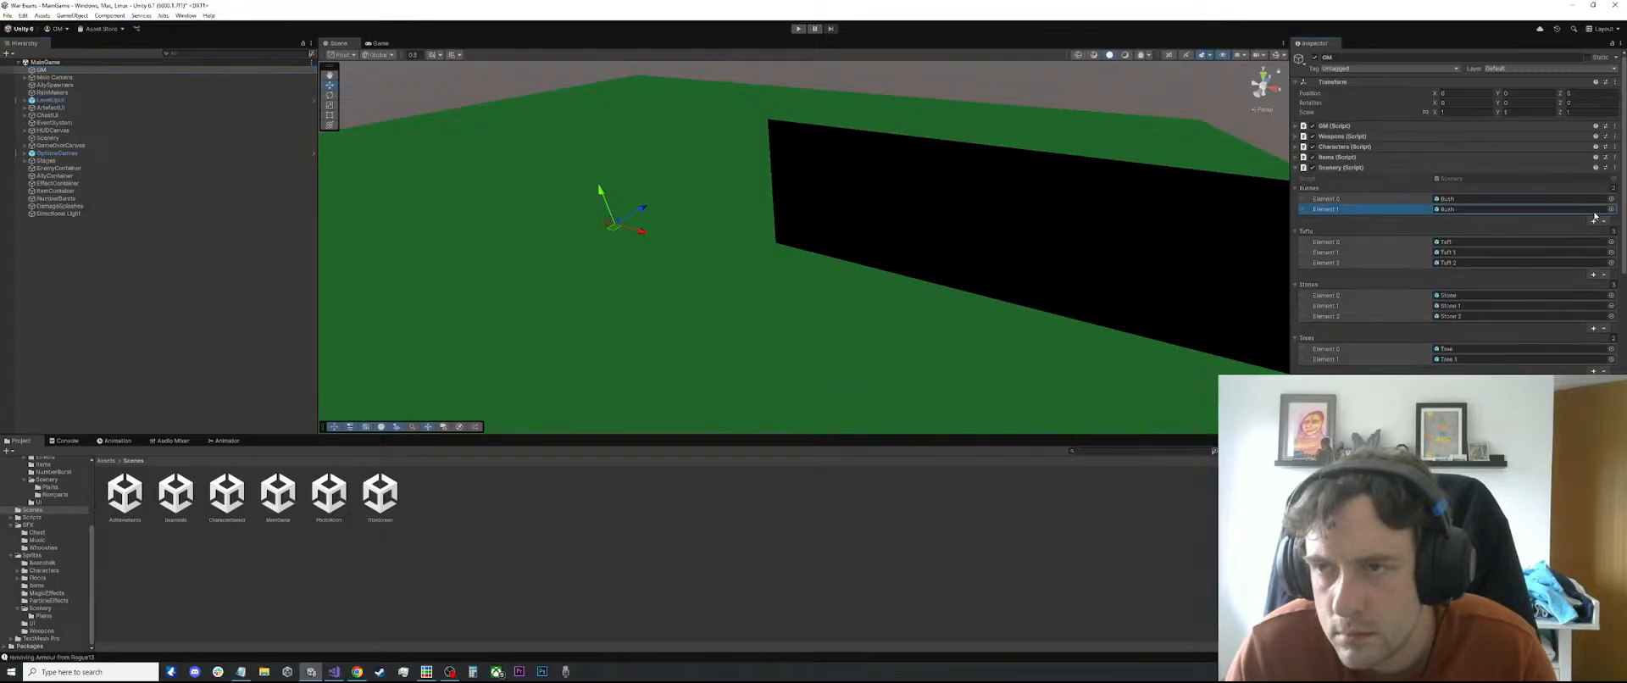
{"action": "double_click", "coordinate": [1554, 213]}
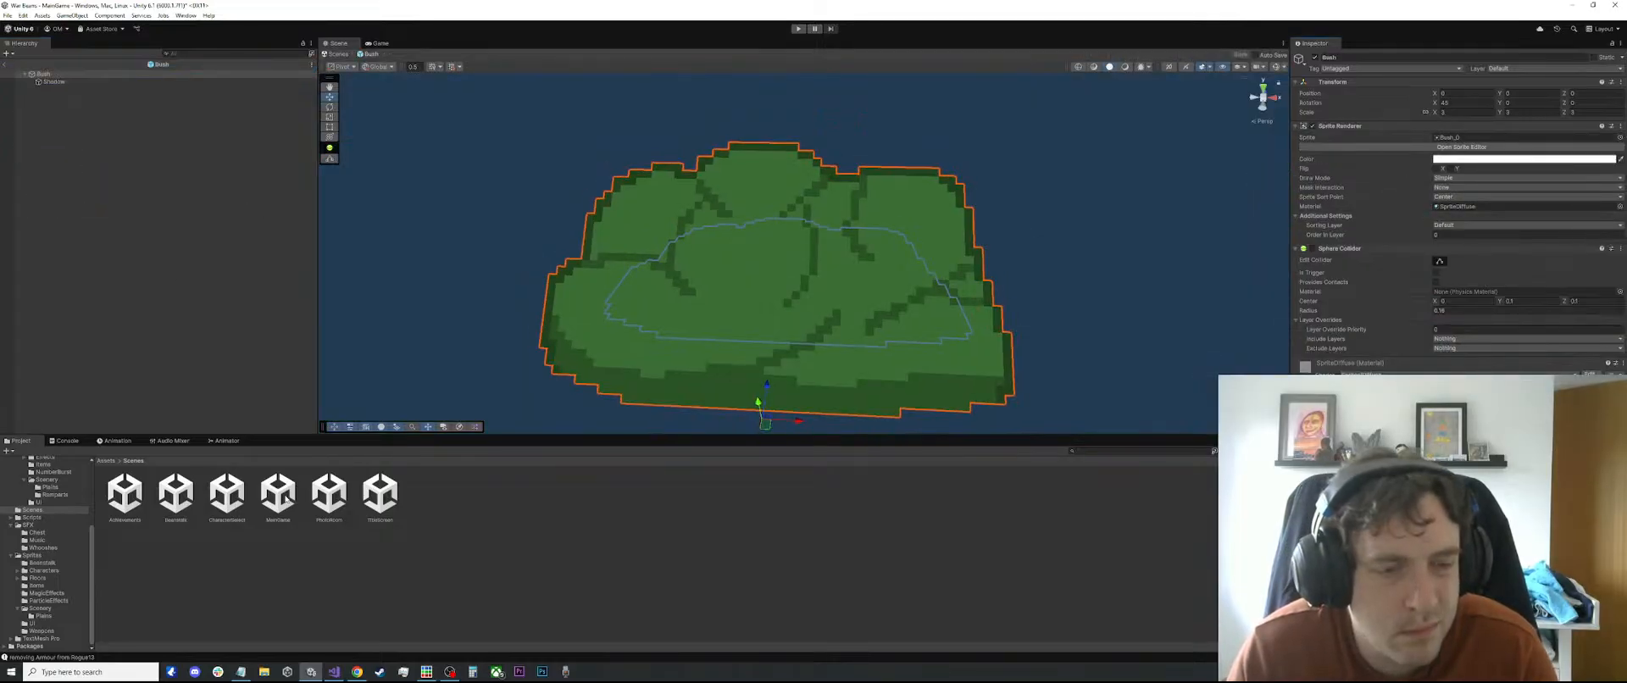
{"action": "left_click", "coordinate": [3, 65]}
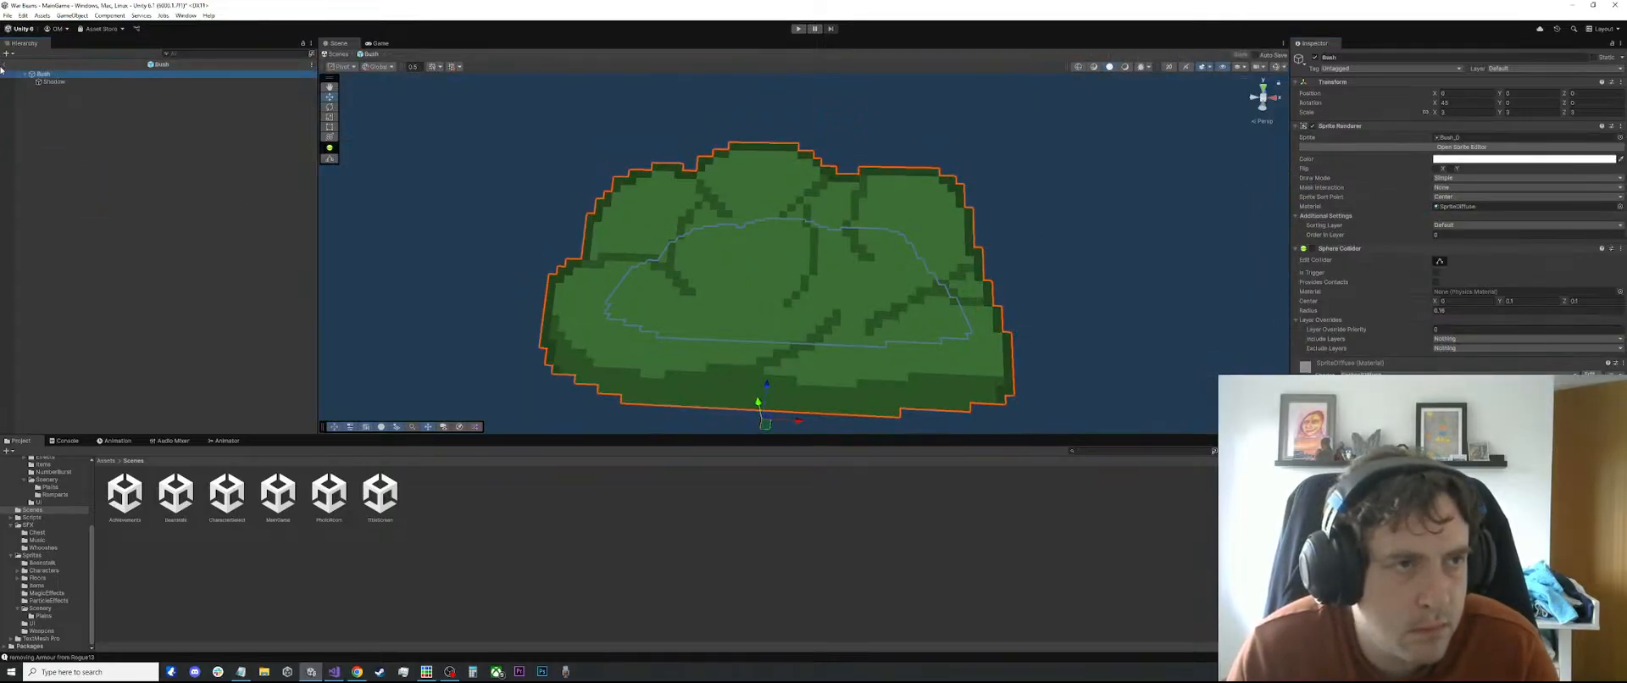
{"action": "left_click", "coordinate": [3, 66]}
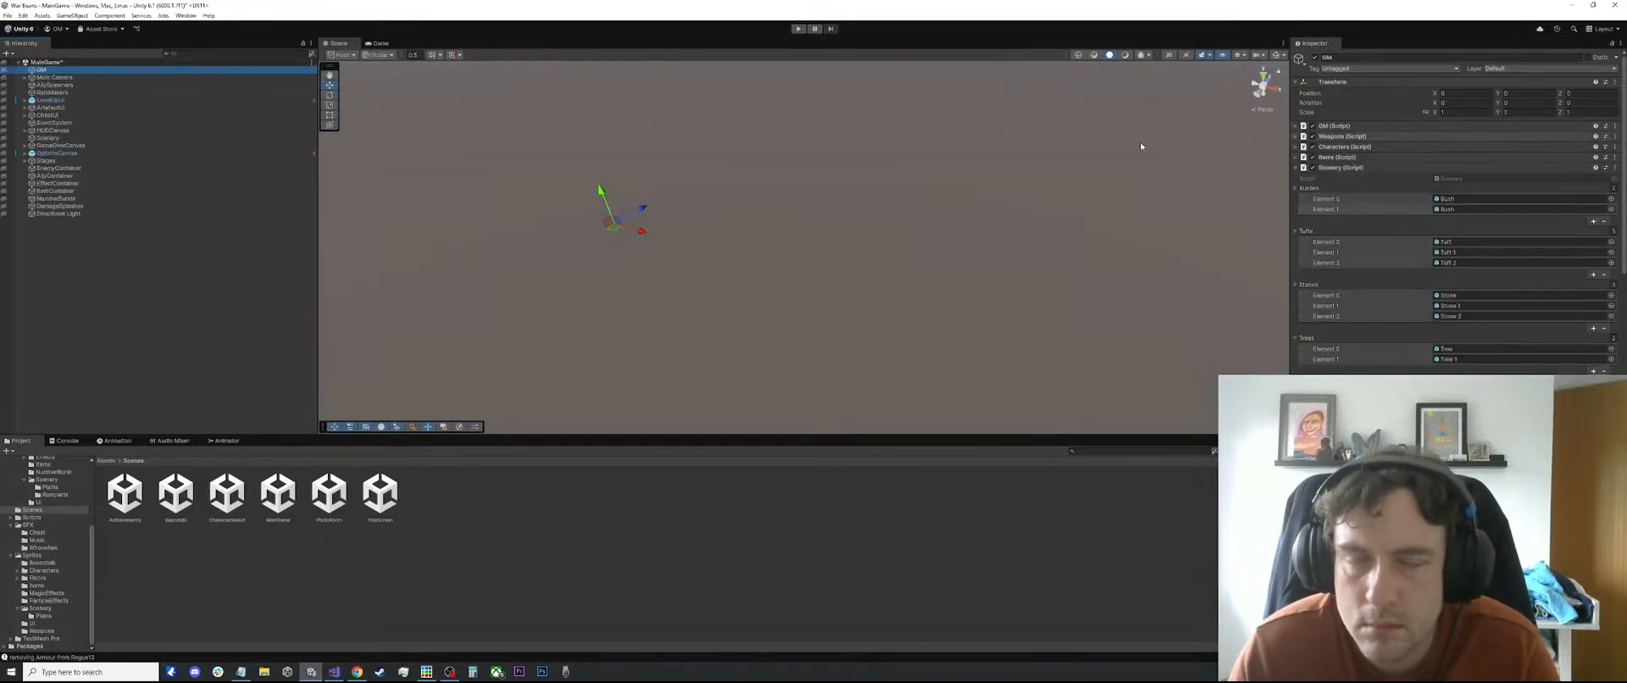
Add a third element to the Bushes list and assign the Bush 1 prefab to Element 1 and Bush 2 to Element 2
{"action": "left_click", "coordinate": [1594, 221]}
{"action": "left_click", "coordinate": [1610, 220]}
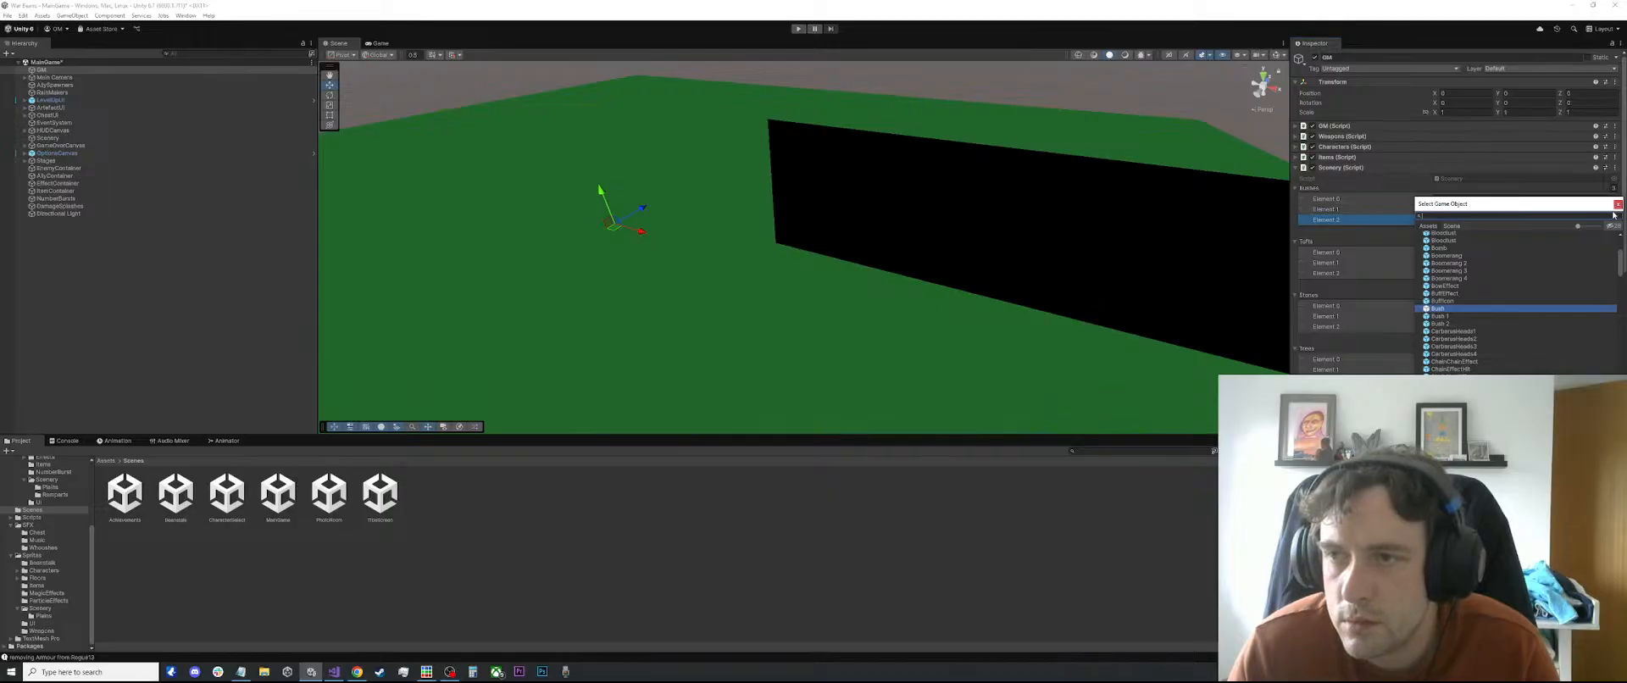
{"action": "key", "text": "Down"}
{"action": "key", "text": "Return"}
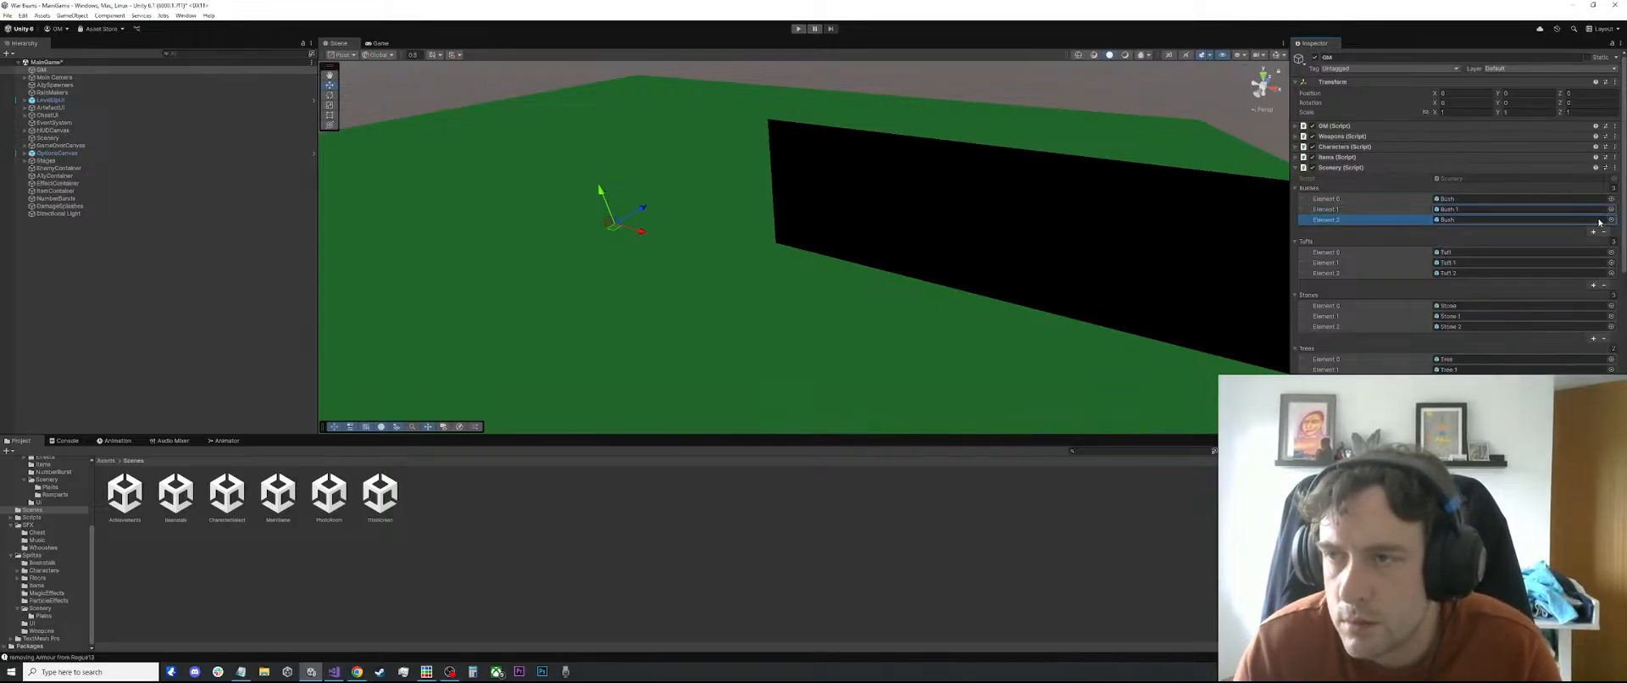
{"action": "left_click", "coordinate": [1612, 221]}
{"action": "key", "text": "Down"}
{"action": "key", "text": "Down"}
{"action": "key", "text": "Return"}
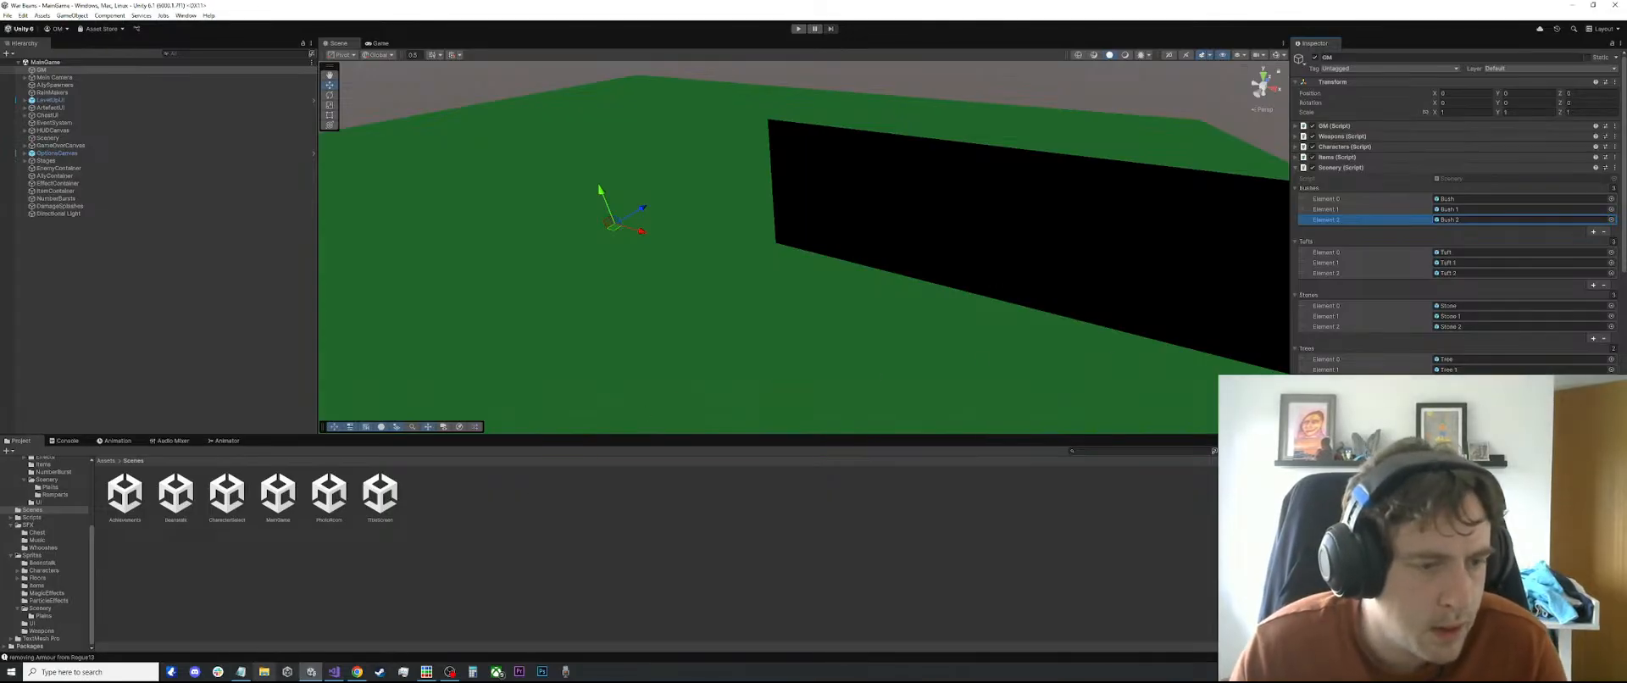
Switch to the War Beans TODO list in Notepad and remove the Trees, Ponds and Bushes entries from the Plains alt versions
{"action": "left_click", "coordinate": [241, 671]}
{"action": "key", "text": "Up"}
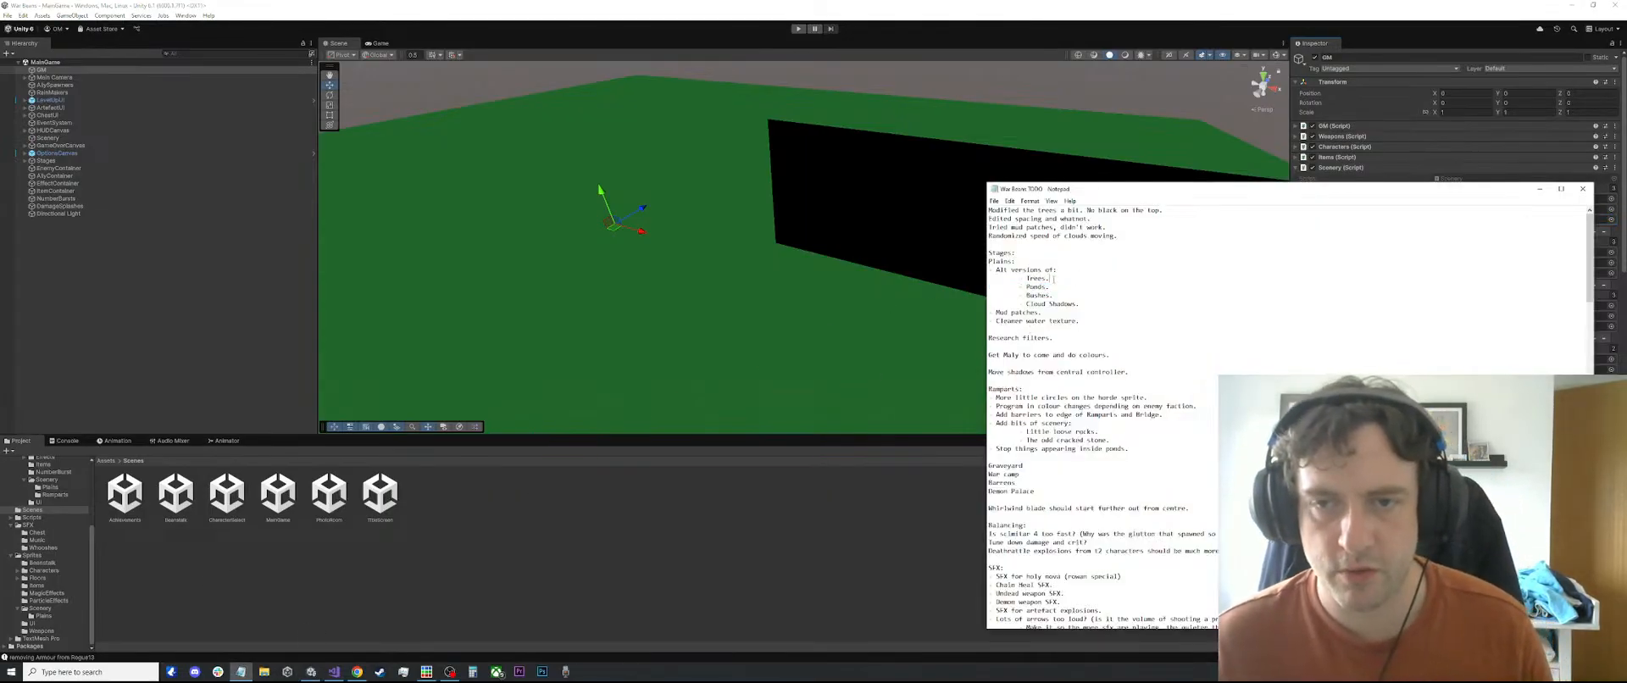
{"action": "key", "text": "shift+End"}
{"action": "key", "text": "Delete"}
{"action": "key", "text": "BackSpace"}
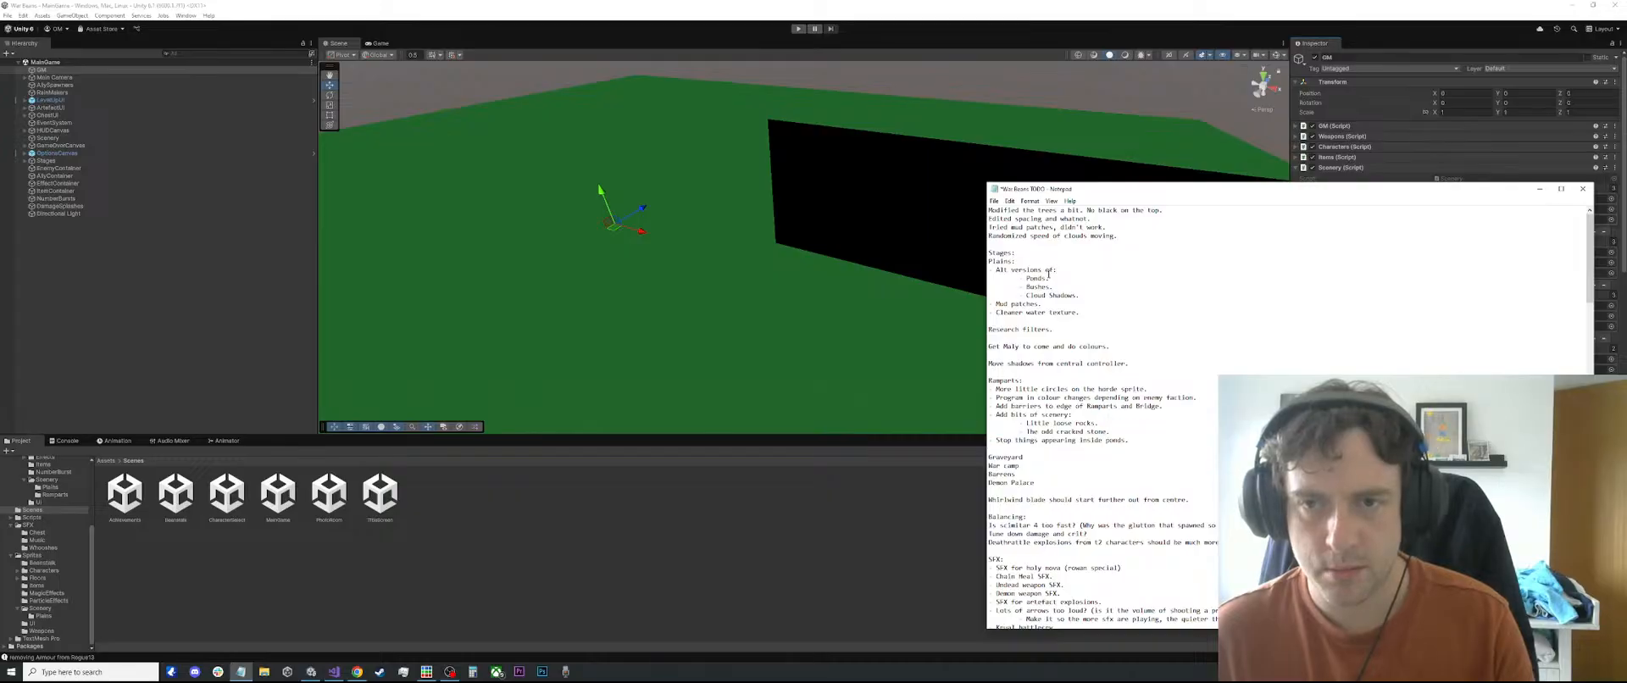
{"action": "left_click_drag", "start_coordinate": [1058, 279], "coordinate": [917, 282]}
{"action": "key", "text": "BackSpace"}
{"action": "key", "text": "BackSpace"}
{"action": "left_click_drag", "start_coordinate": [1056, 277], "coordinate": [925, 276]}
{"action": "key", "text": "BackSpace"}
{"action": "key", "text": "BackSpace"}
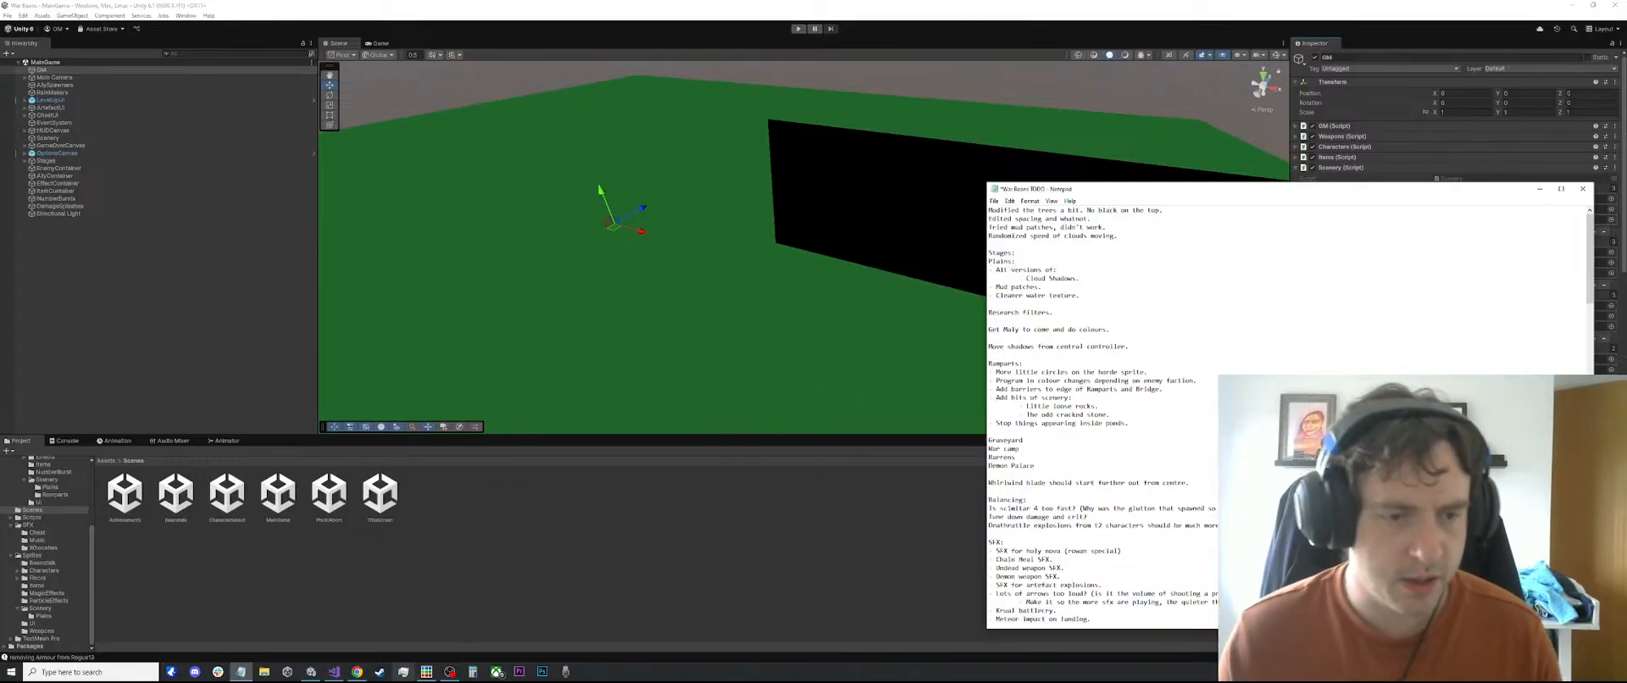
Switch to Piskel, close the export options, and create a new sprite
{"action": "left_click", "coordinate": [423, 674]}
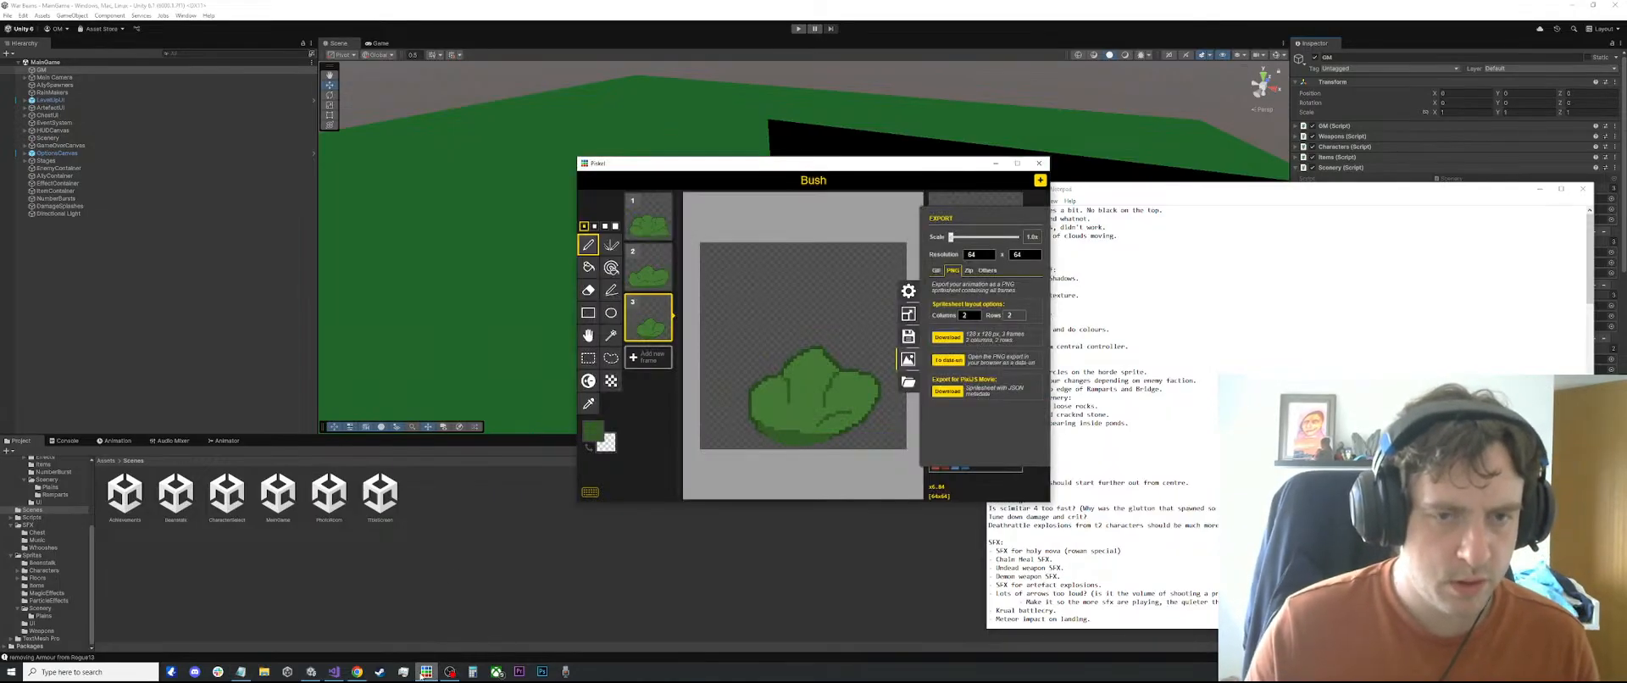
{"action": "left_click", "coordinate": [938, 176]}
{"action": "left_click", "coordinate": [1040, 181]}
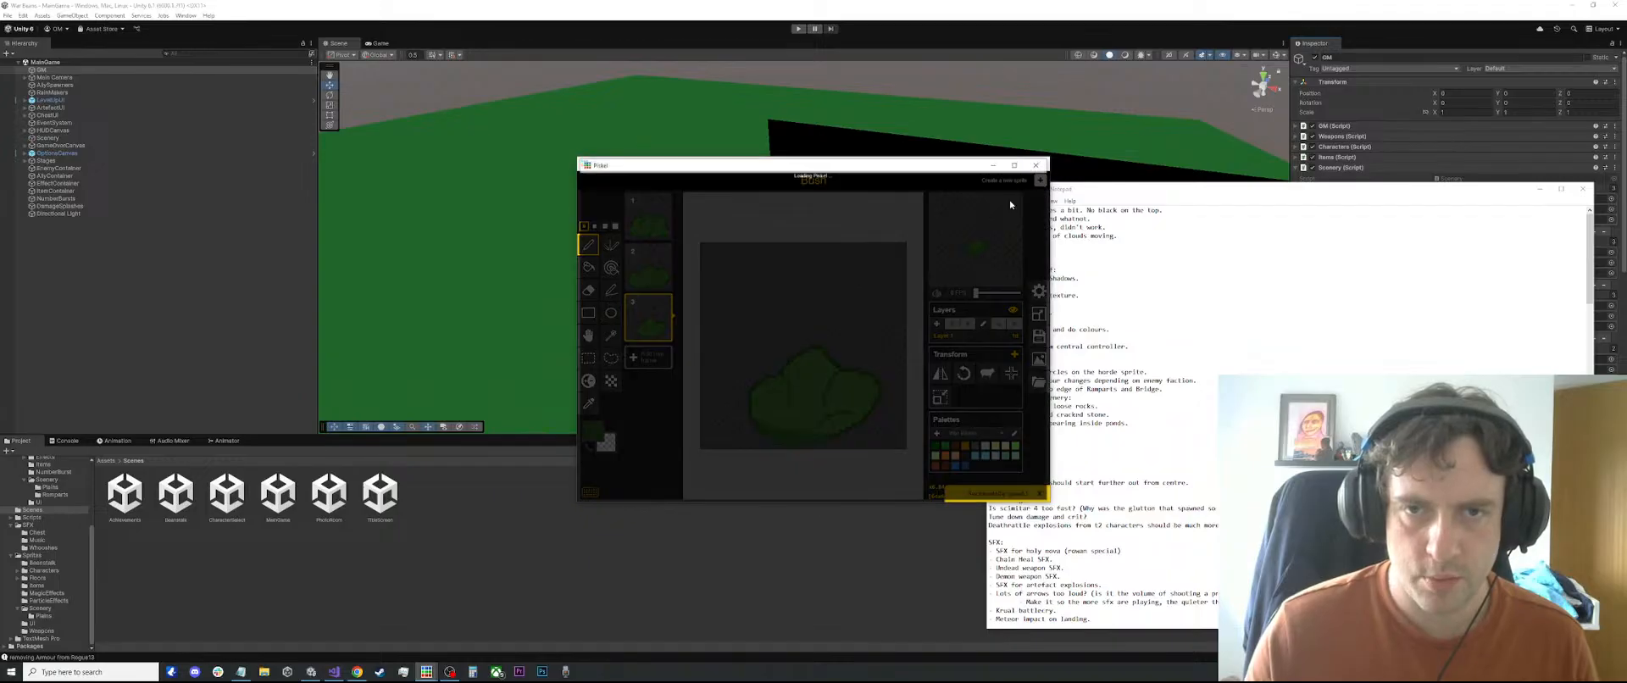
Open the StormCloud sprite from the Sprites/MagicEffects folder in Piskel and move its window clear of the new sprite's window
{"action": "left_click", "coordinate": [1039, 382]}
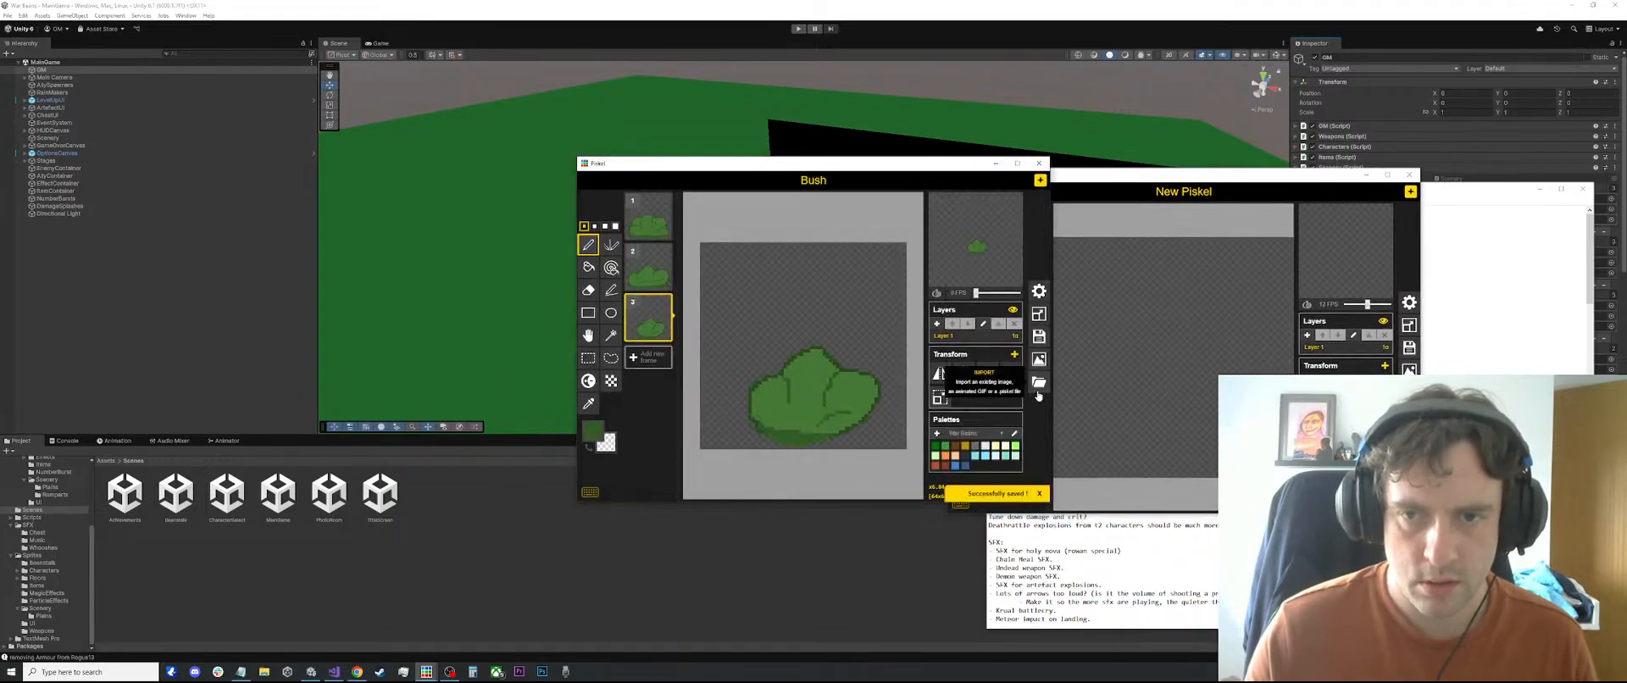
{"action": "left_click", "coordinate": [957, 290]}
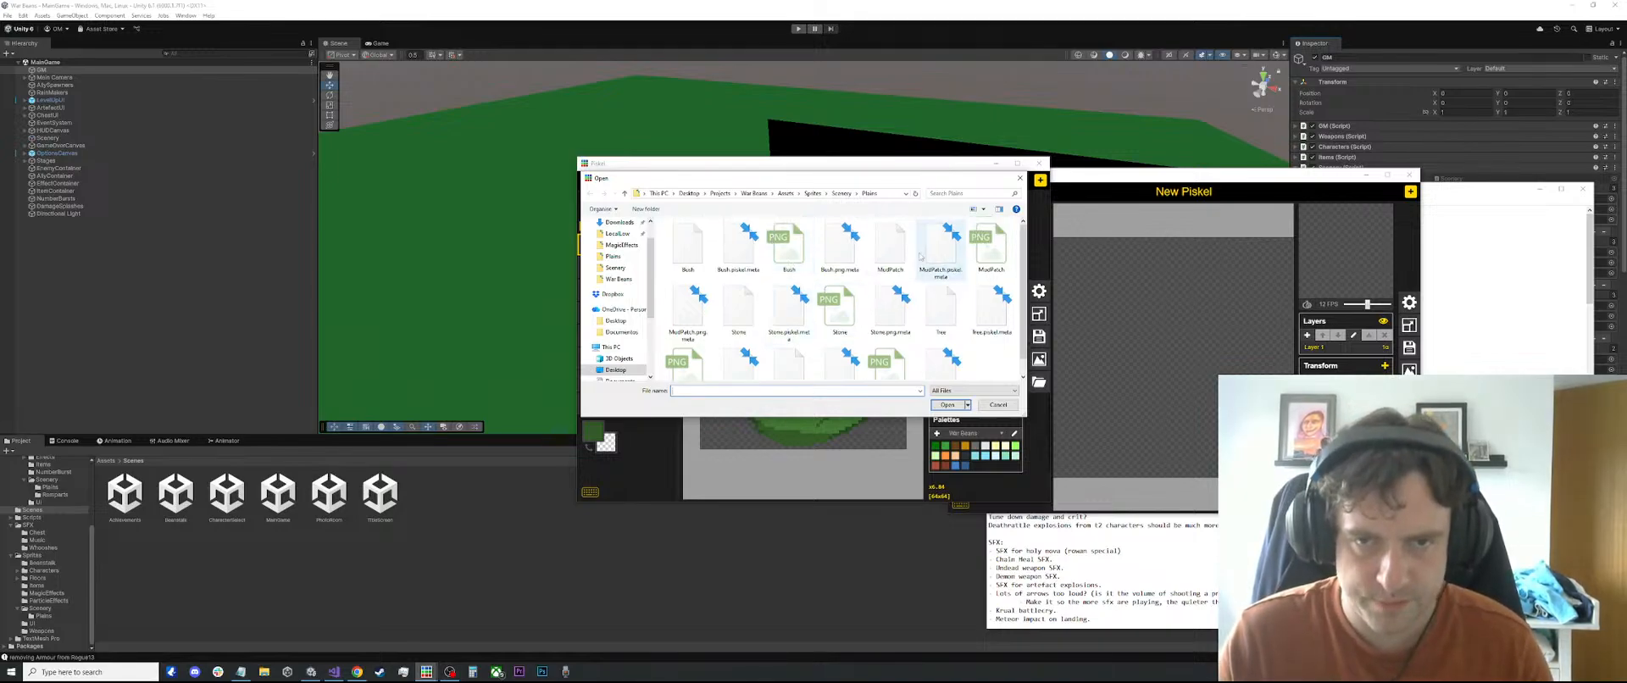
{"action": "left_click", "coordinate": [812, 193]}
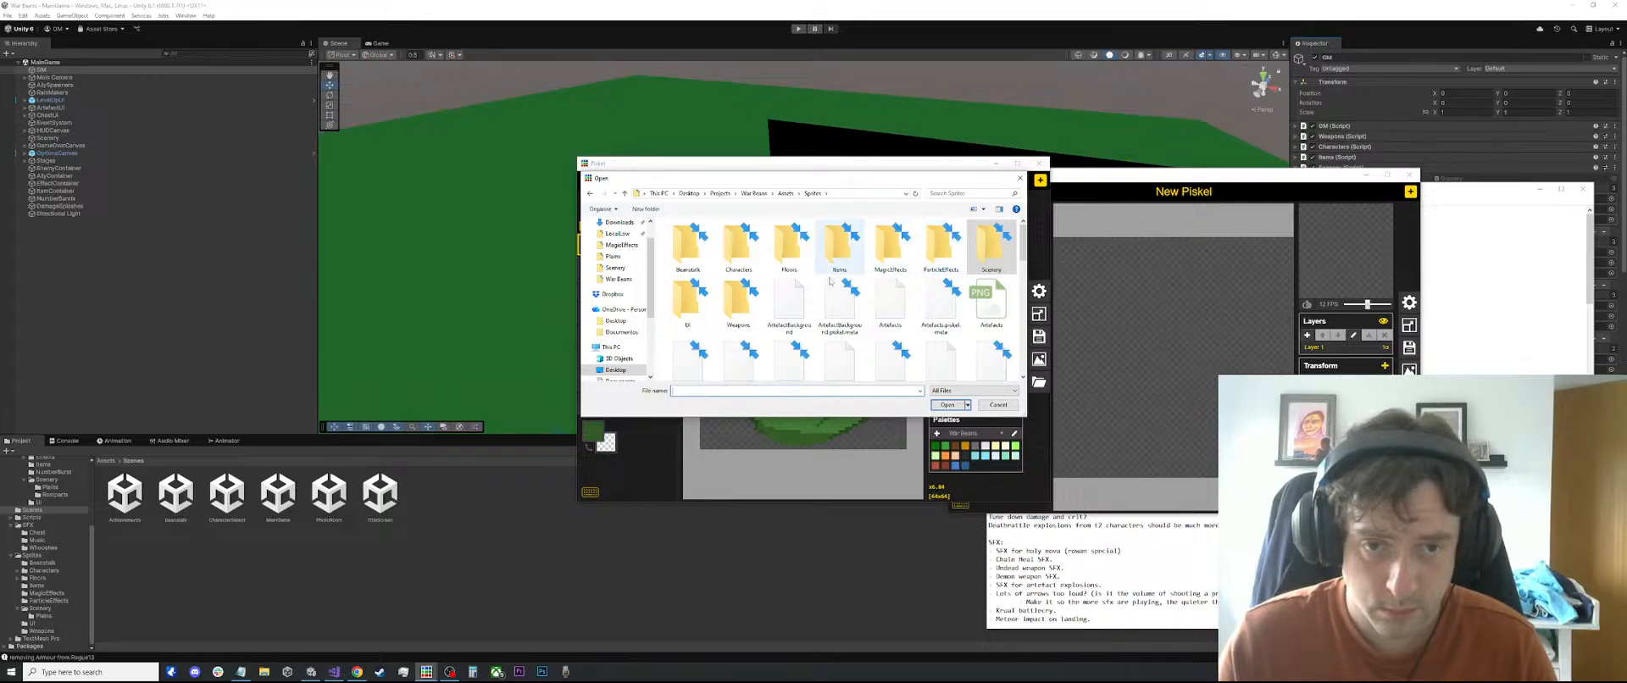
{"action": "double_click", "coordinate": [891, 241]}
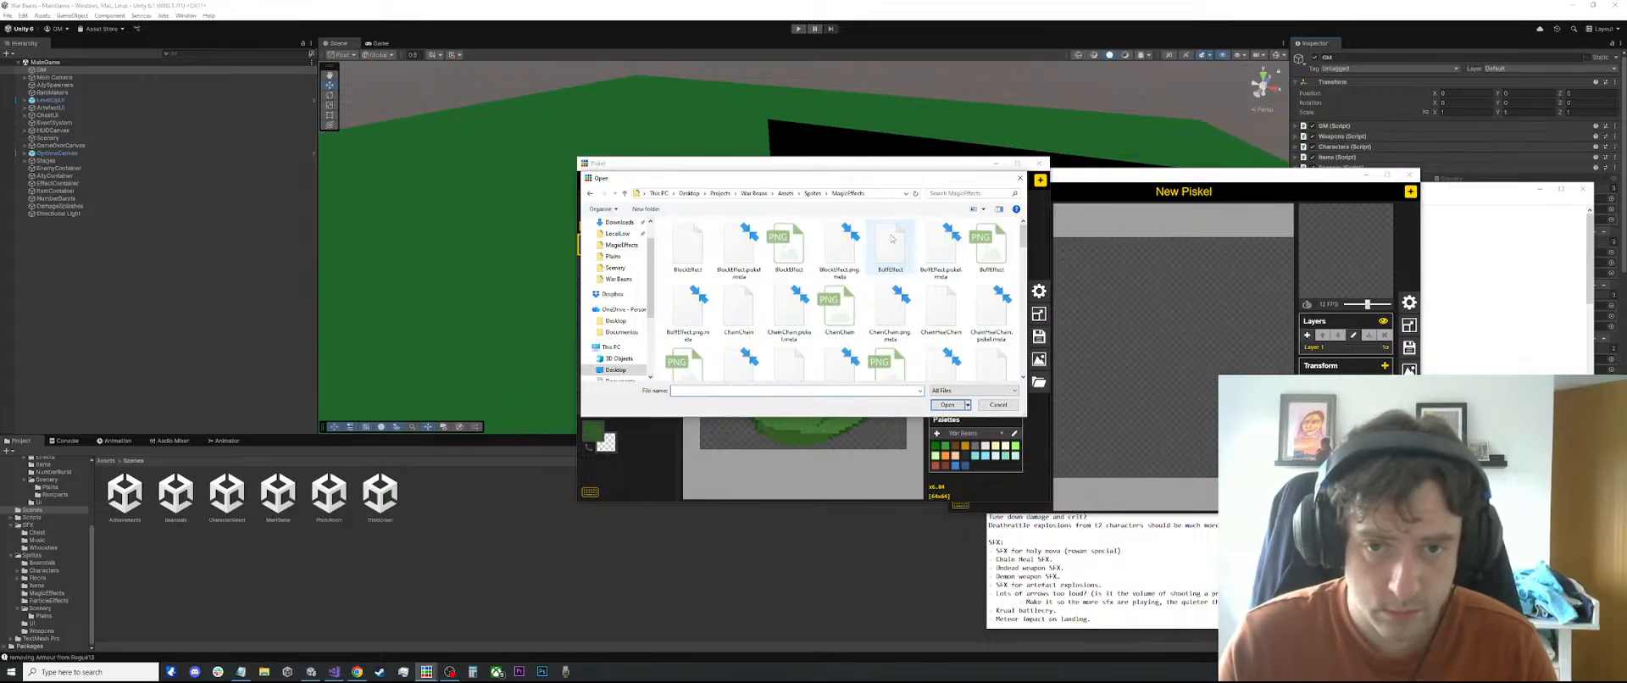
{"action": "scroll", "coordinate": [855, 276], "scroll_direction": "down", "scroll_amount": 5}
{"action": "scroll", "coordinate": [855, 277], "scroll_direction": "down", "scroll_amount": 3}
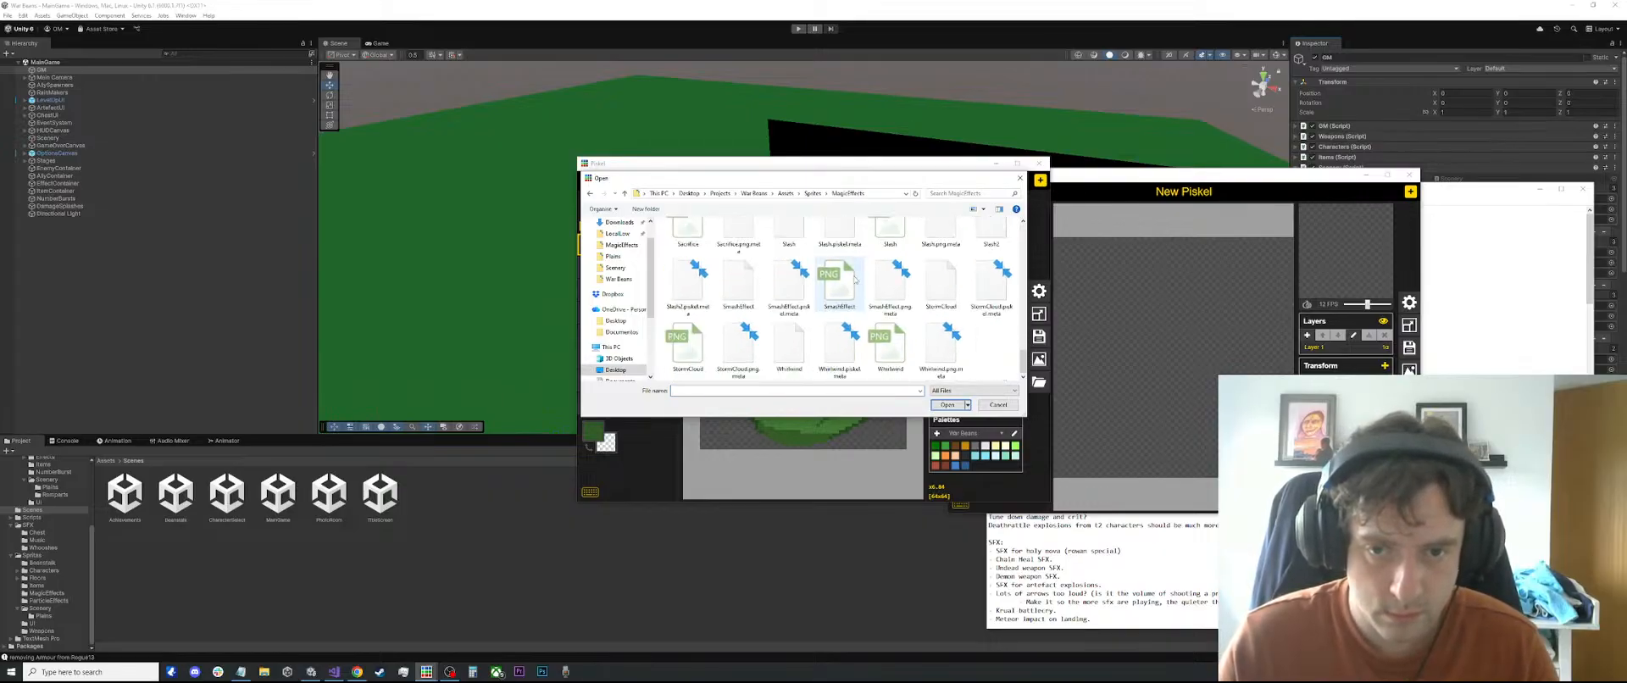
{"action": "scroll", "coordinate": [855, 280], "scroll_direction": "up", "scroll_amount": 3}
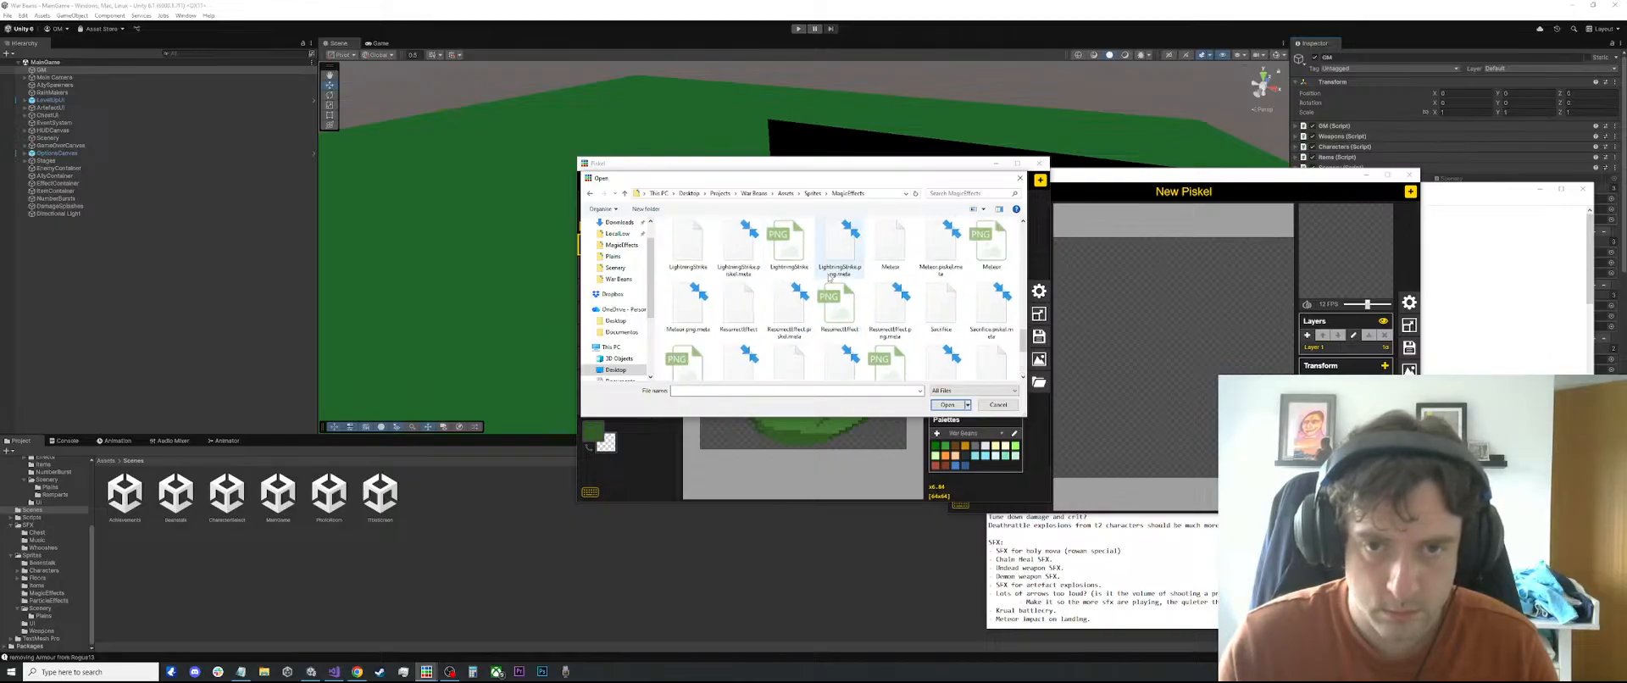
{"action": "scroll", "coordinate": [933, 268], "scroll_direction": "down", "scroll_amount": 3}
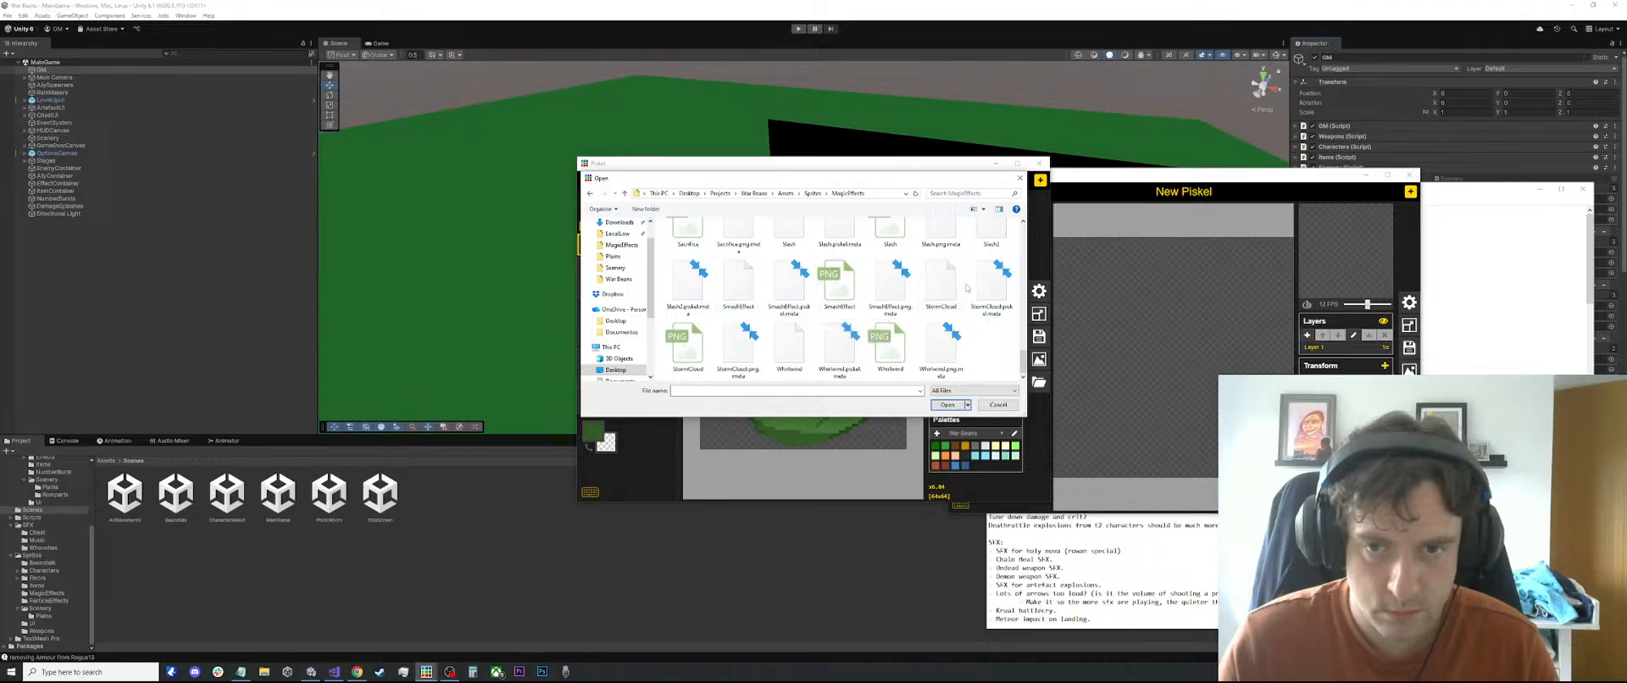
{"action": "double_click", "coordinate": [941, 279]}
{"action": "left_click_drag", "start_coordinate": [788, 170], "coordinate": [589, 162]}
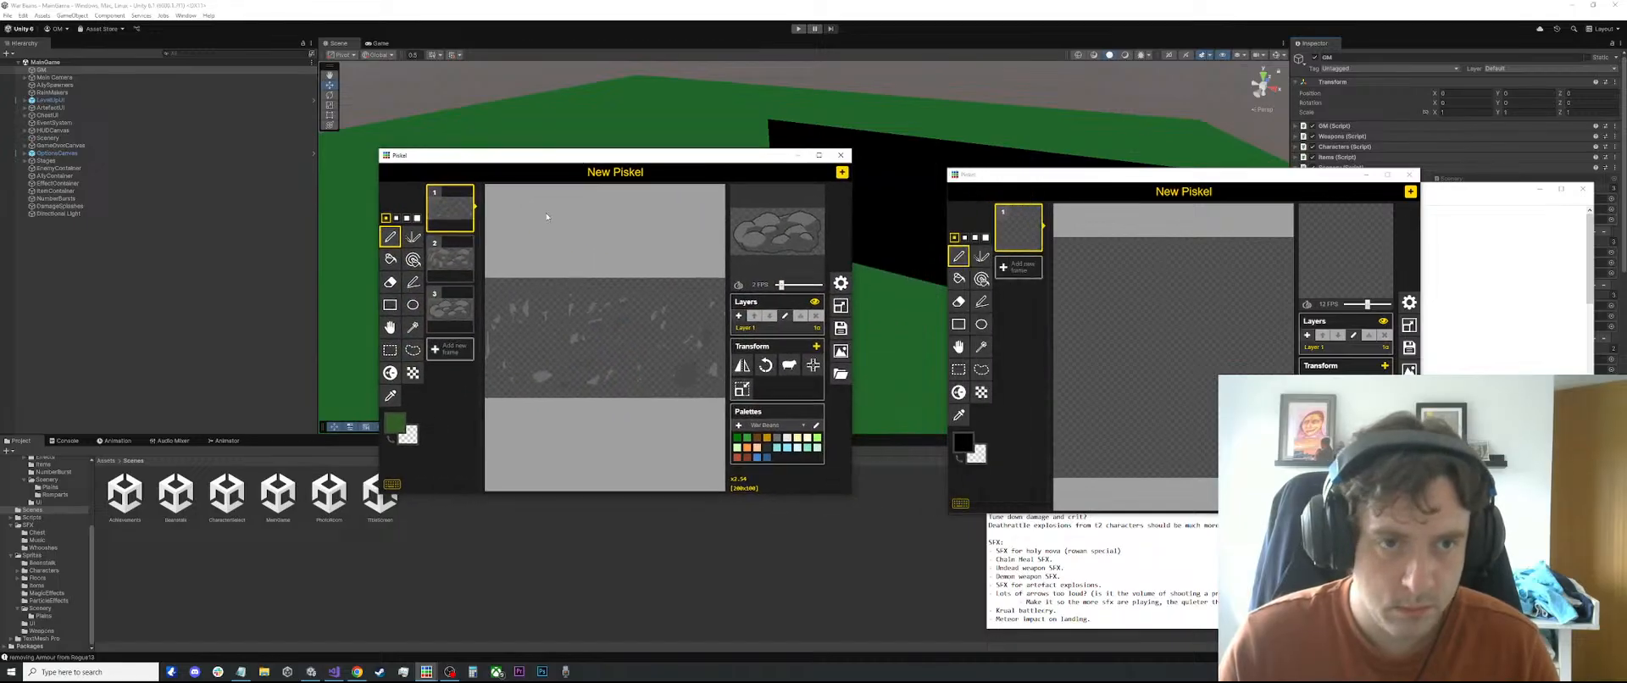
Select the third frame and save the sprite as CloudShadow in the Sprites/Scenery/Plains folder
{"action": "mouse_move", "coordinate": [437, 309]}
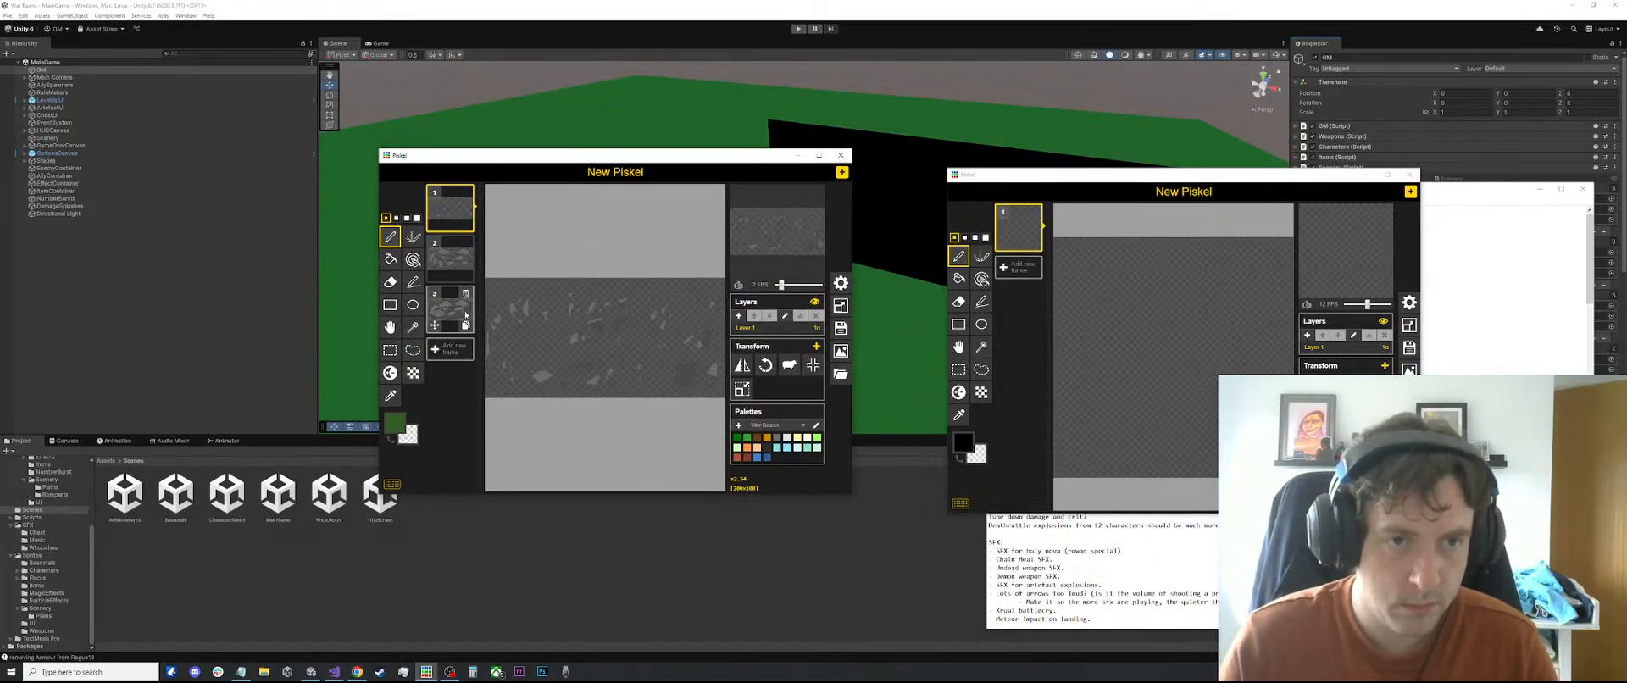
{"action": "left_click", "coordinate": [449, 310]}
{"action": "key", "text": "ctrl+s"}
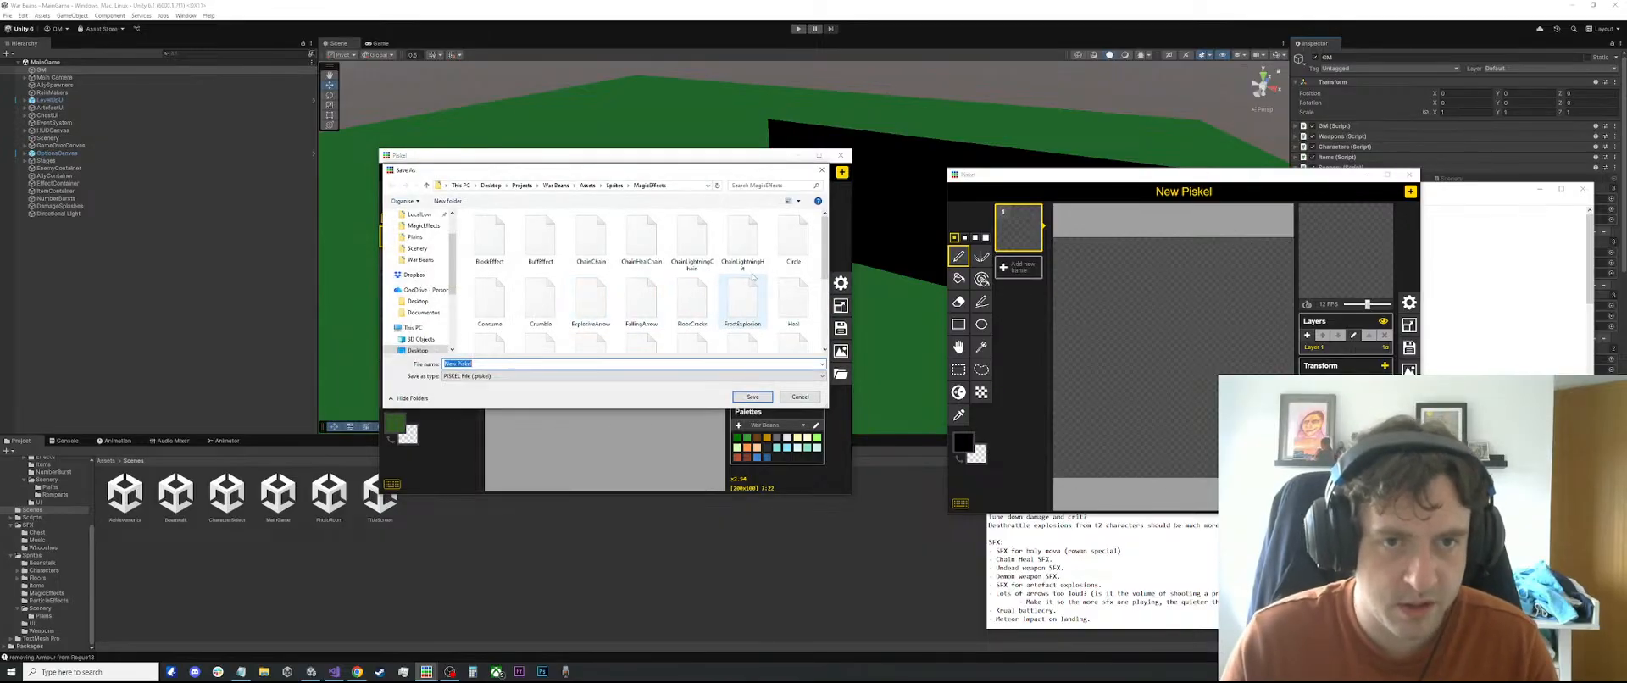
{"action": "left_click", "coordinate": [615, 184]}
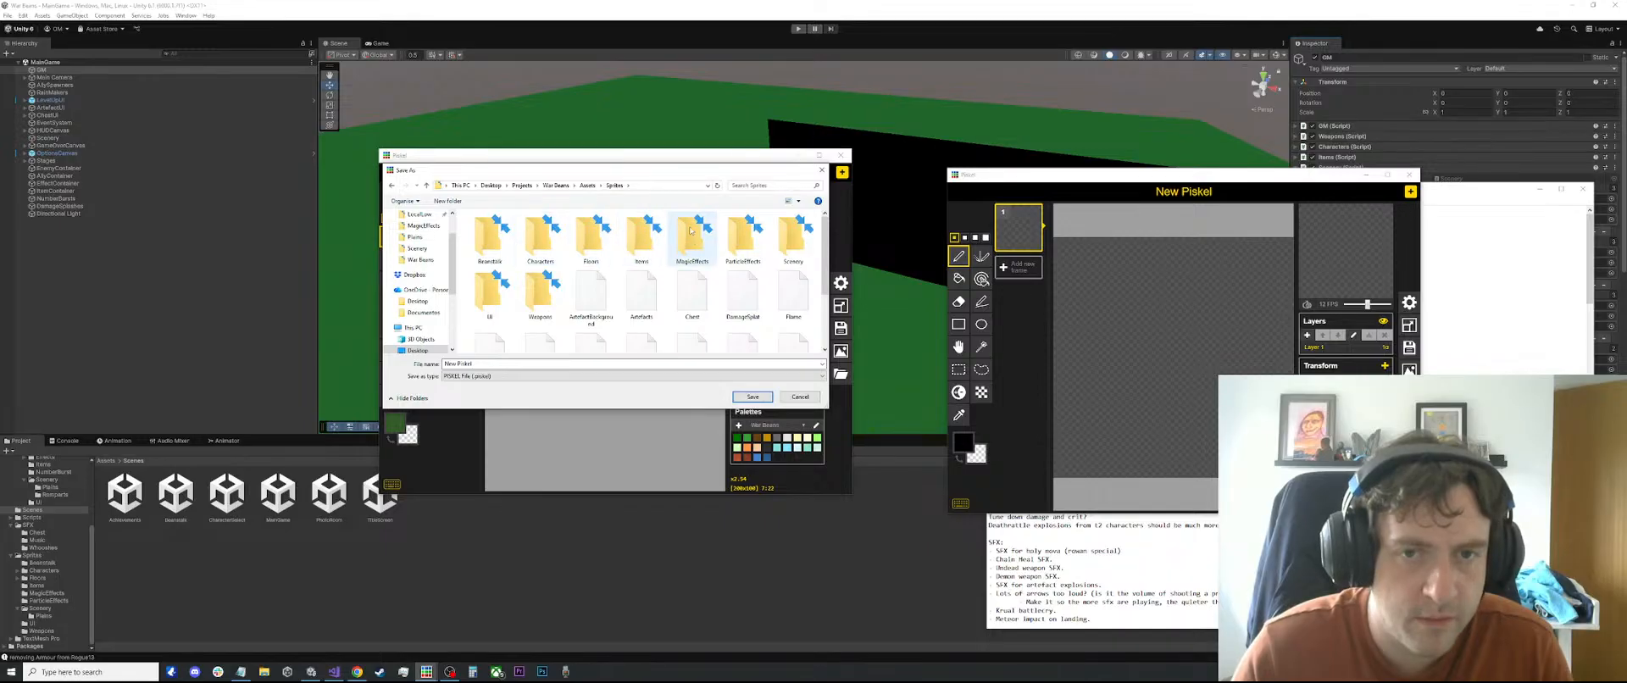
{"action": "double_click", "coordinate": [793, 236]}
{"action": "double_click", "coordinate": [490, 237]}
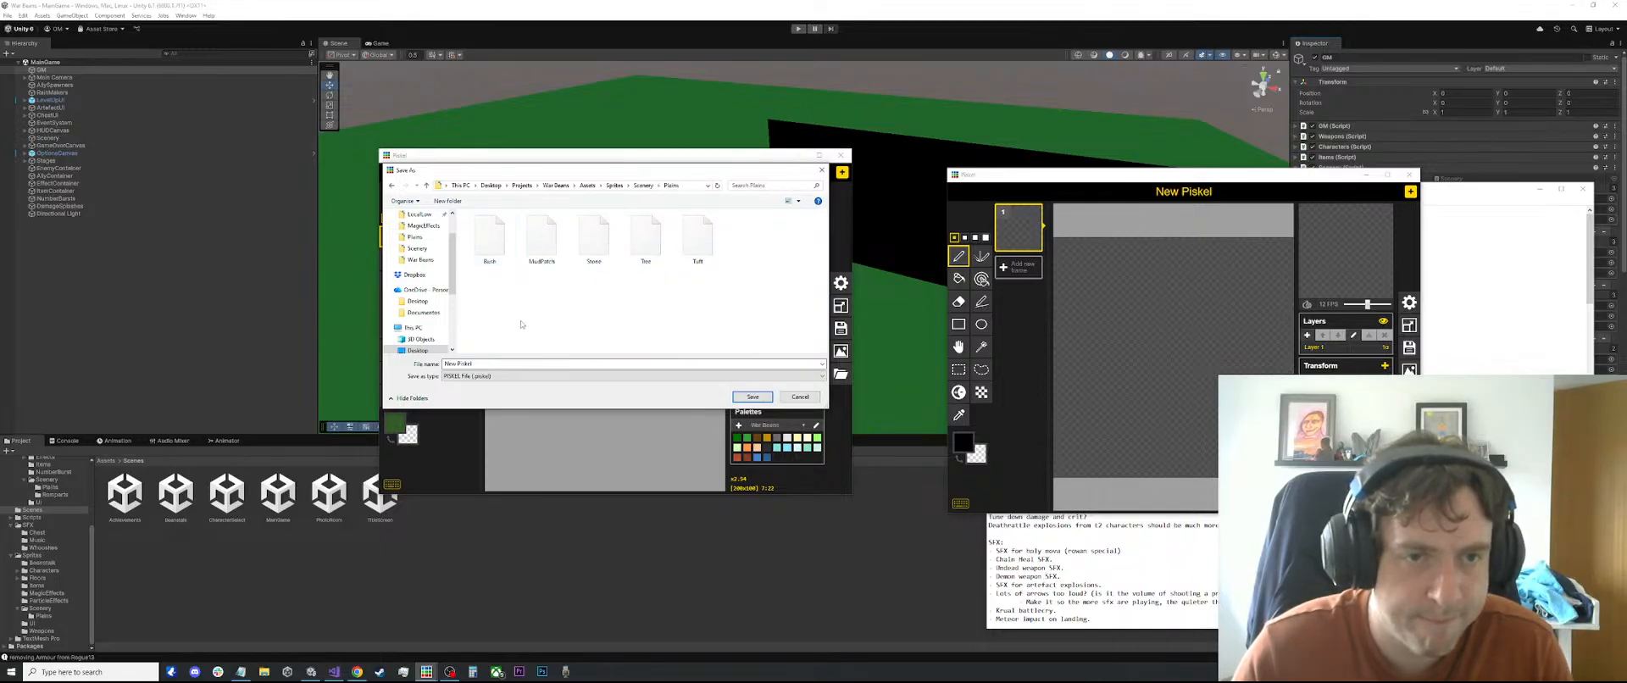
{"action": "left_click", "coordinate": [497, 364]}
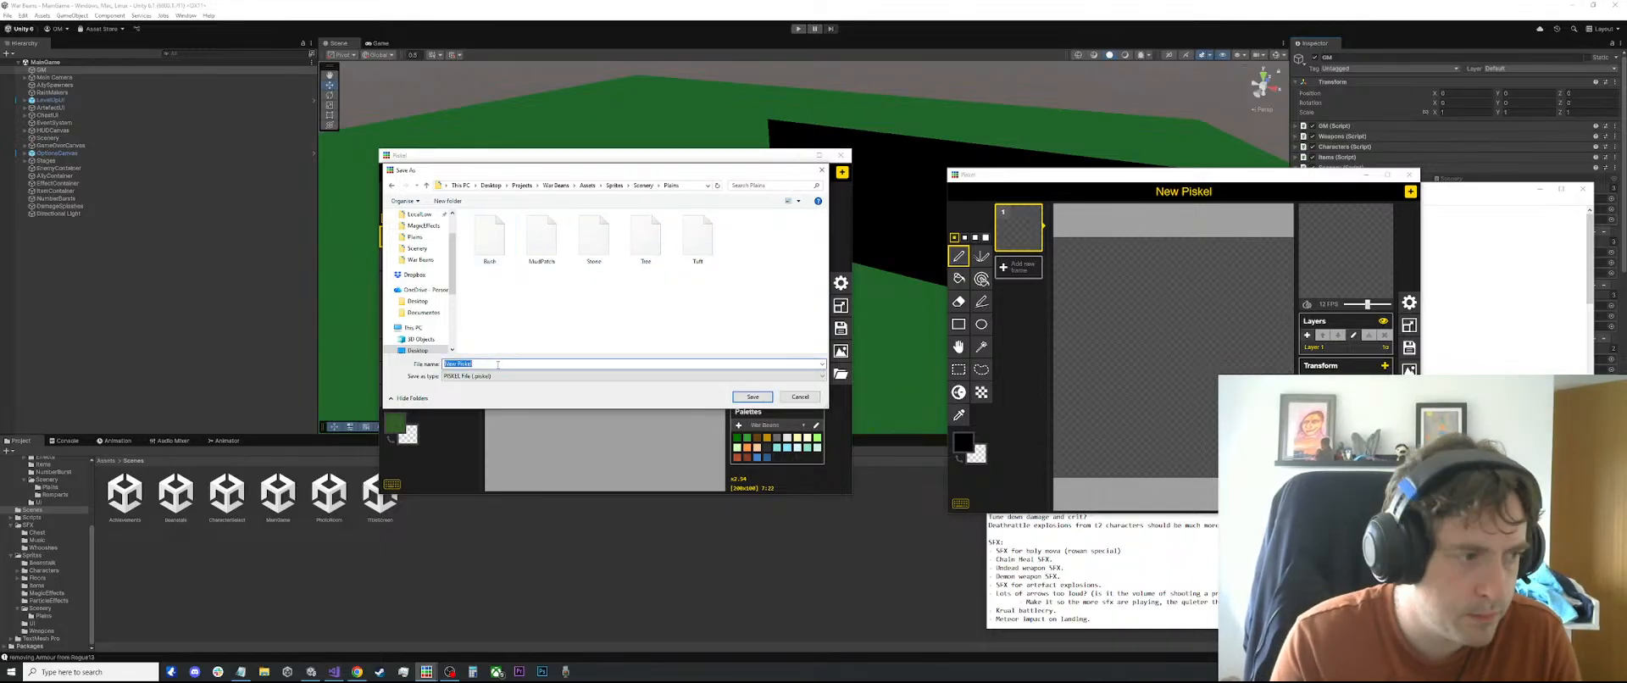
{"action": "type", "text": "CloudShadow"}
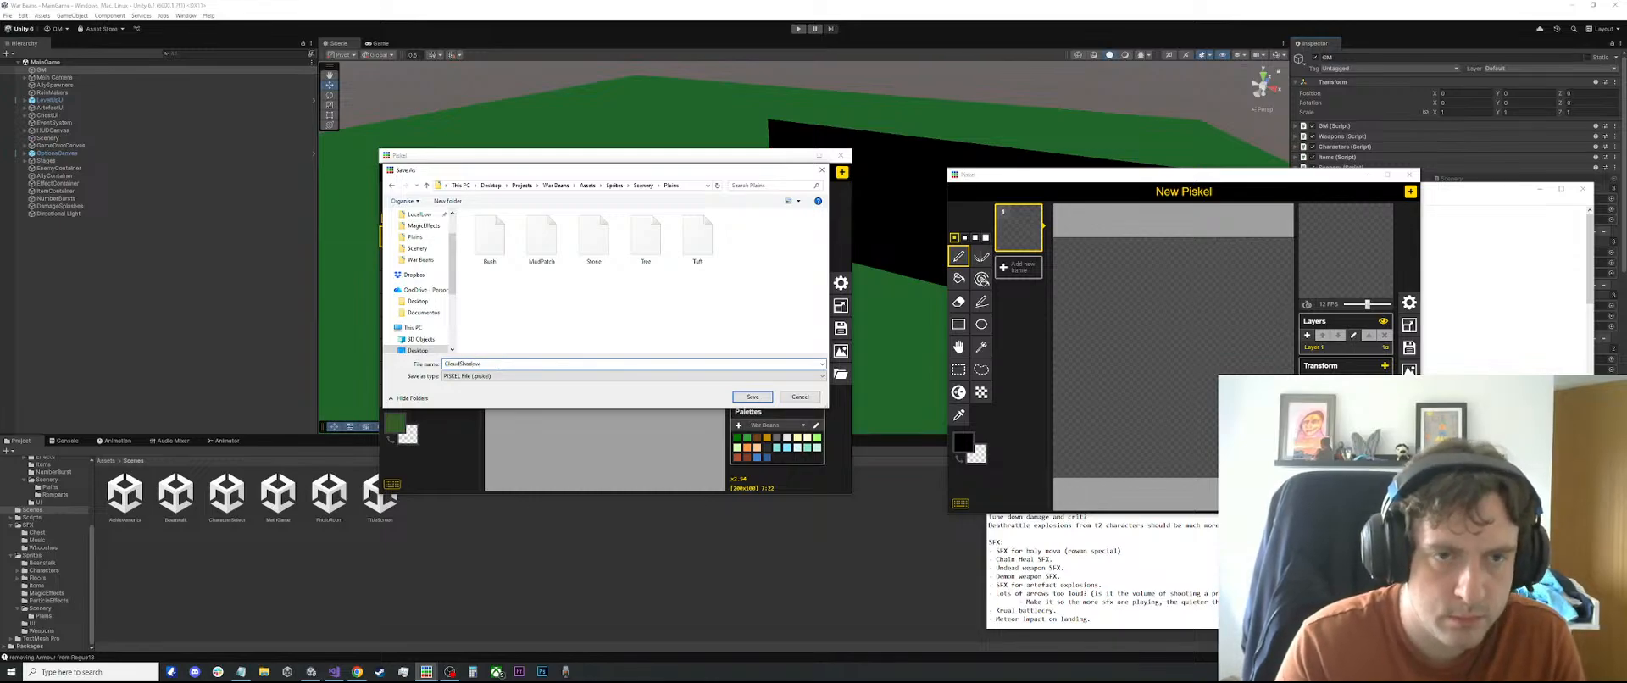
{"action": "key", "text": "Return"}
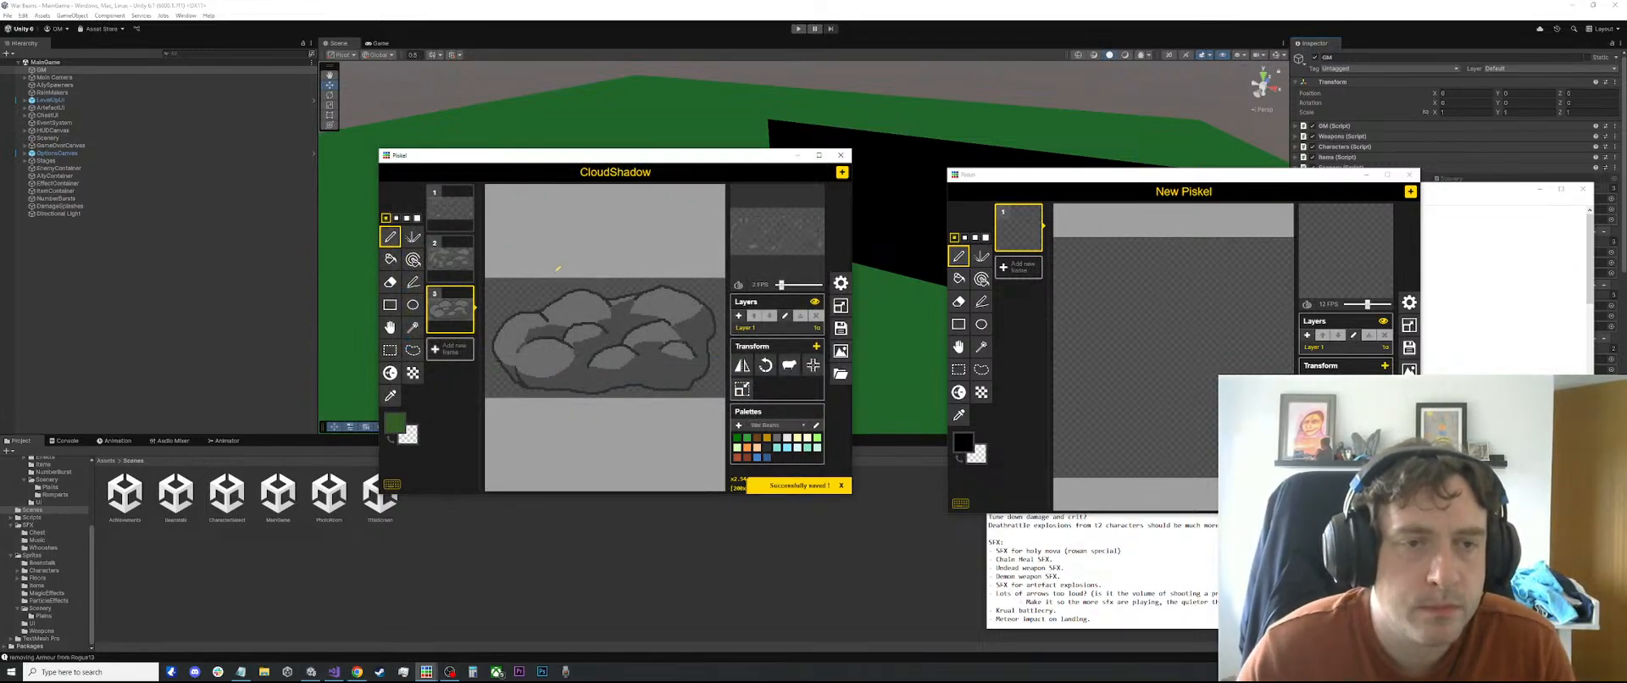
Delete the first two frames and recolour the whole storm cloud into a flat silhouette using its dark outline colour
{"action": "left_click", "coordinate": [469, 259]}
{"action": "left_click", "coordinate": [469, 211]}
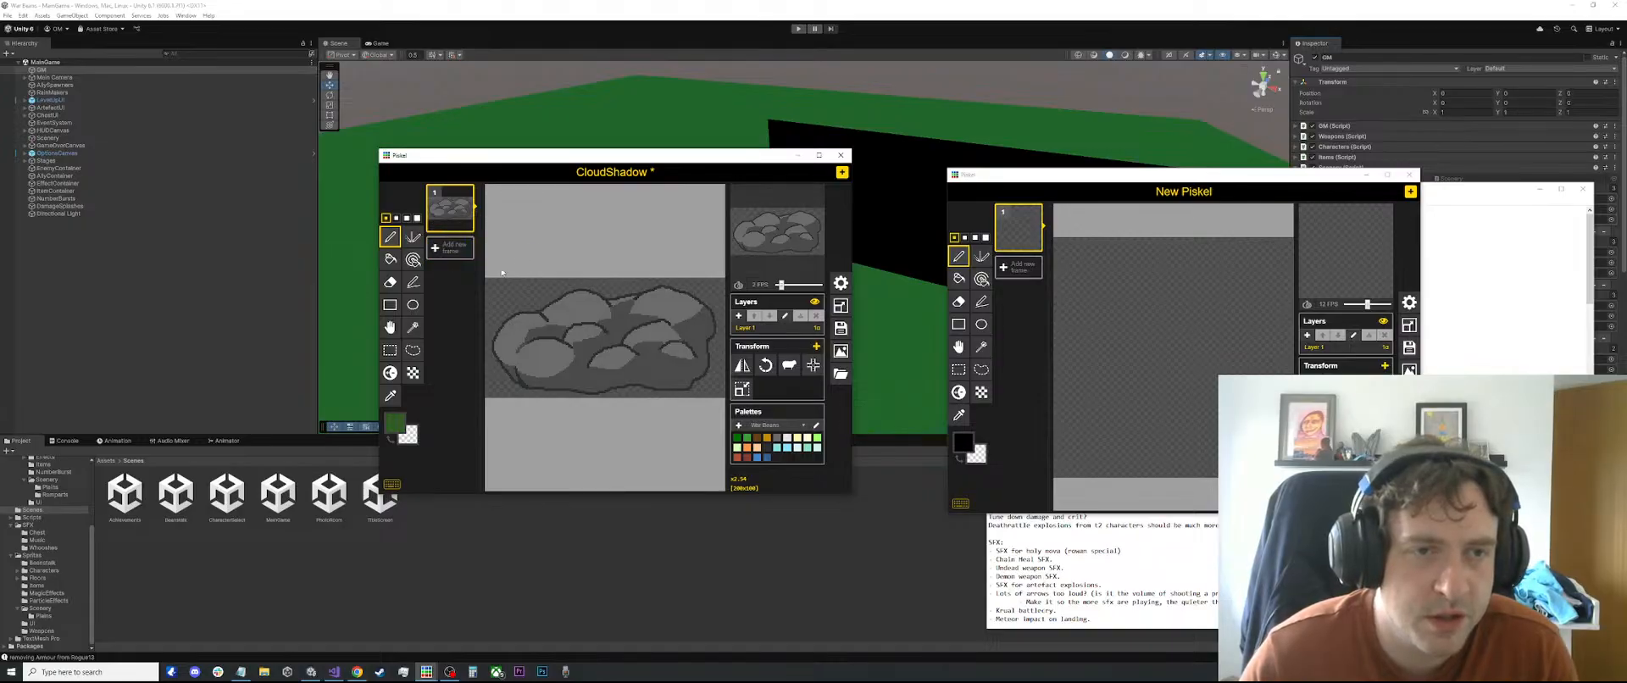
{"action": "scroll", "coordinate": [645, 351], "scroll_direction": "up", "scroll_amount": 1}
{"action": "key", "text": "o"}
{"action": "scroll", "coordinate": [644, 351], "scroll_direction": "down", "scroll_amount": 2}
{"action": "scroll", "coordinate": [644, 351], "scroll_direction": "up", "scroll_amount": 3}
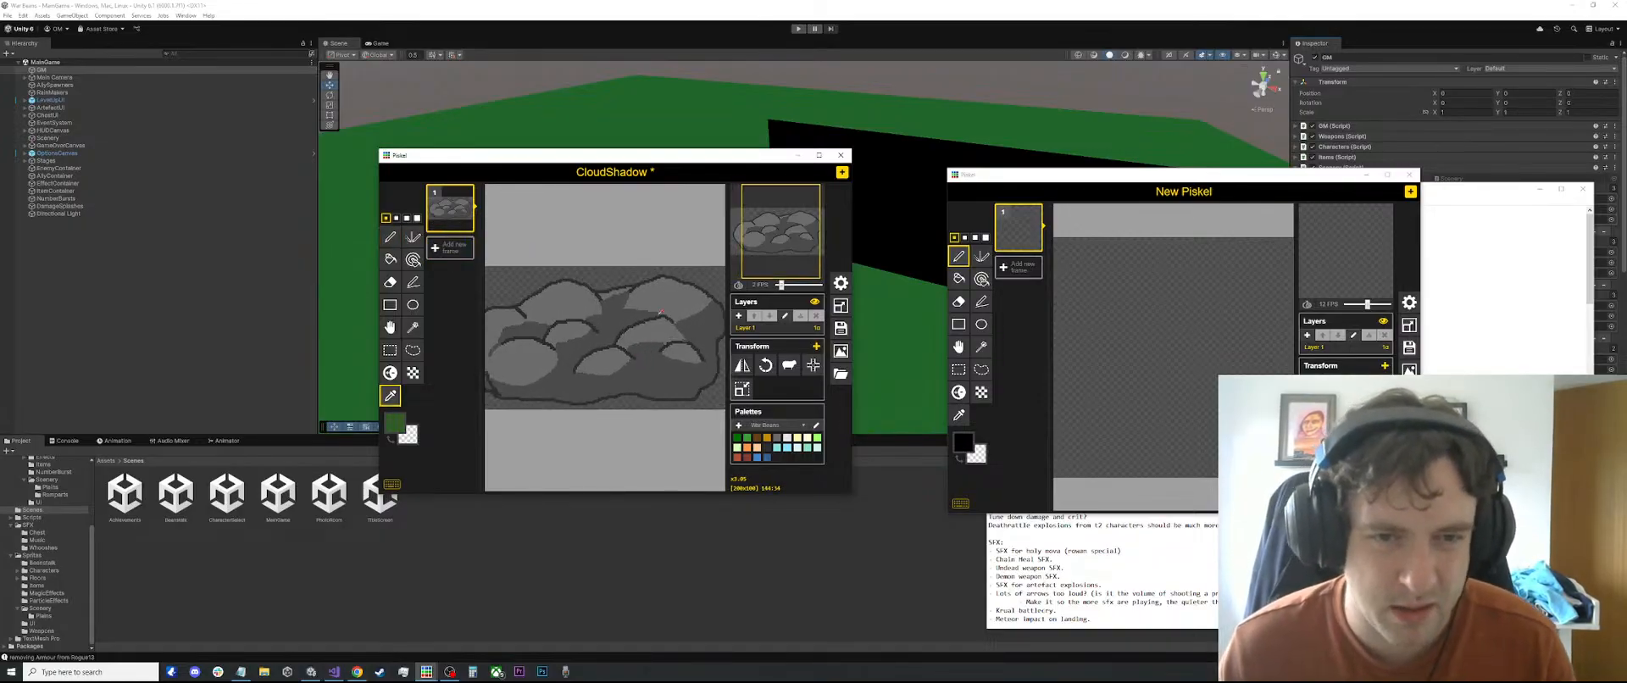
{"action": "scroll", "coordinate": [644, 351], "scroll_direction": "down", "scroll_amount": 2}
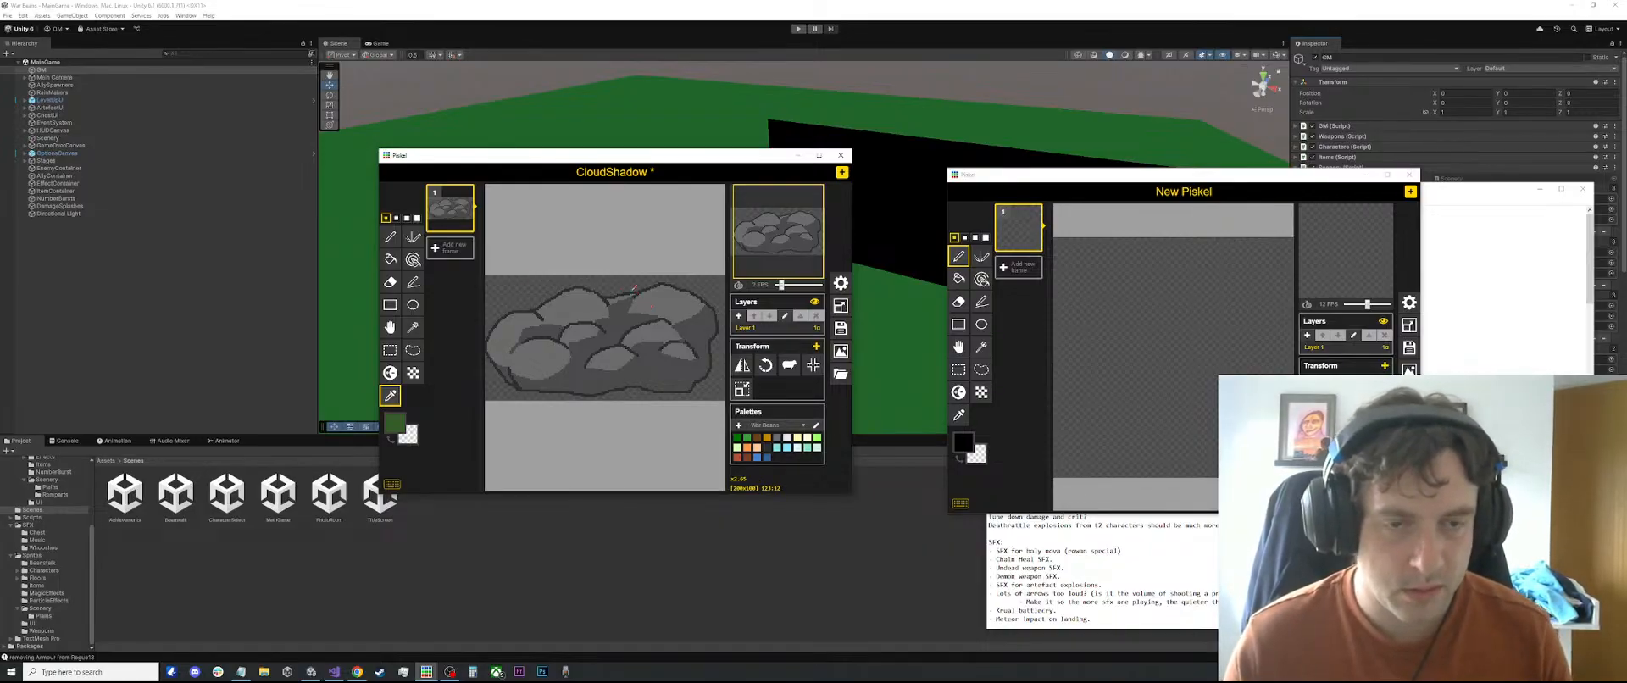
{"action": "scroll", "coordinate": [591, 301], "scroll_direction": "up", "scroll_amount": 2}
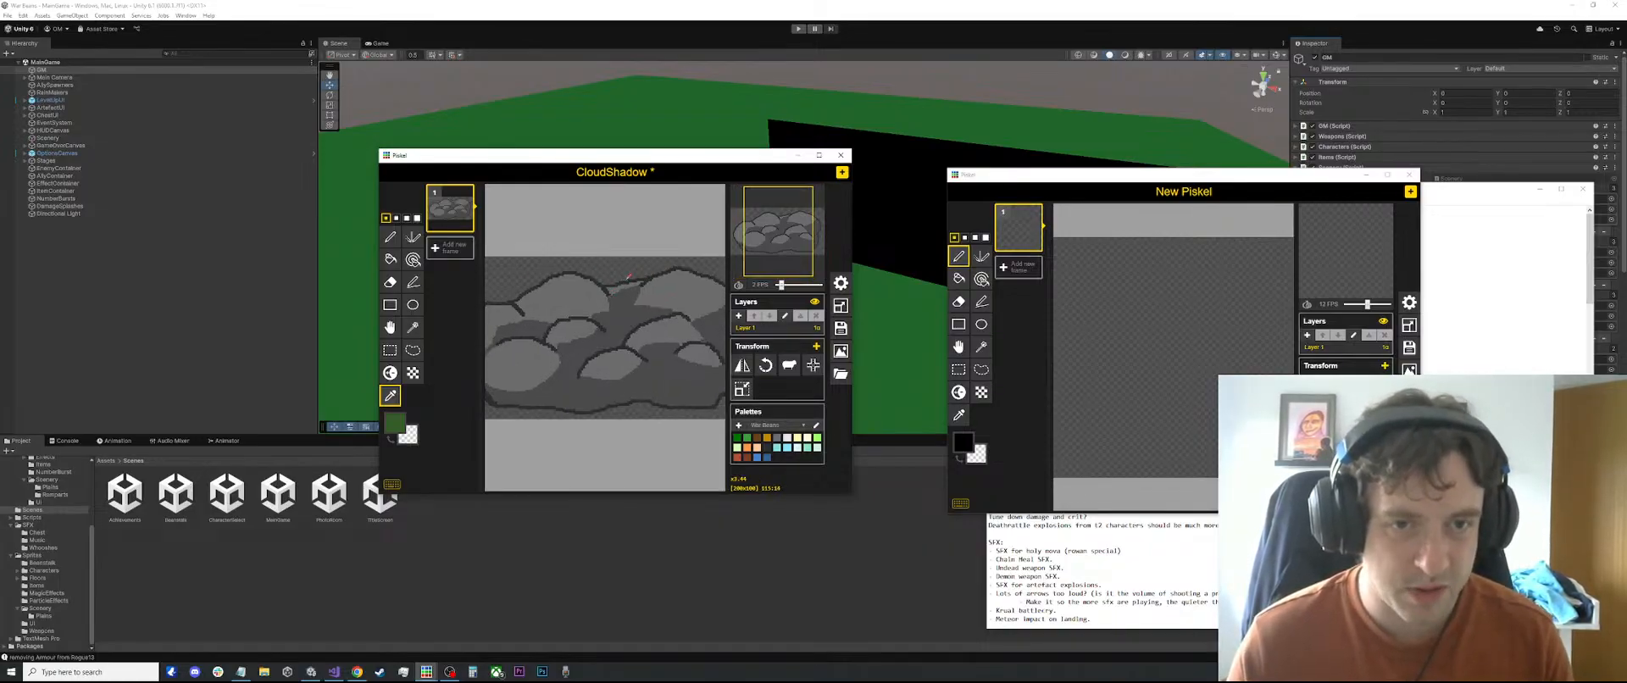
{"action": "left_click", "coordinate": [630, 280]}
{"action": "key", "text": "a"}
{"action": "left_click", "coordinate": [623, 299]}
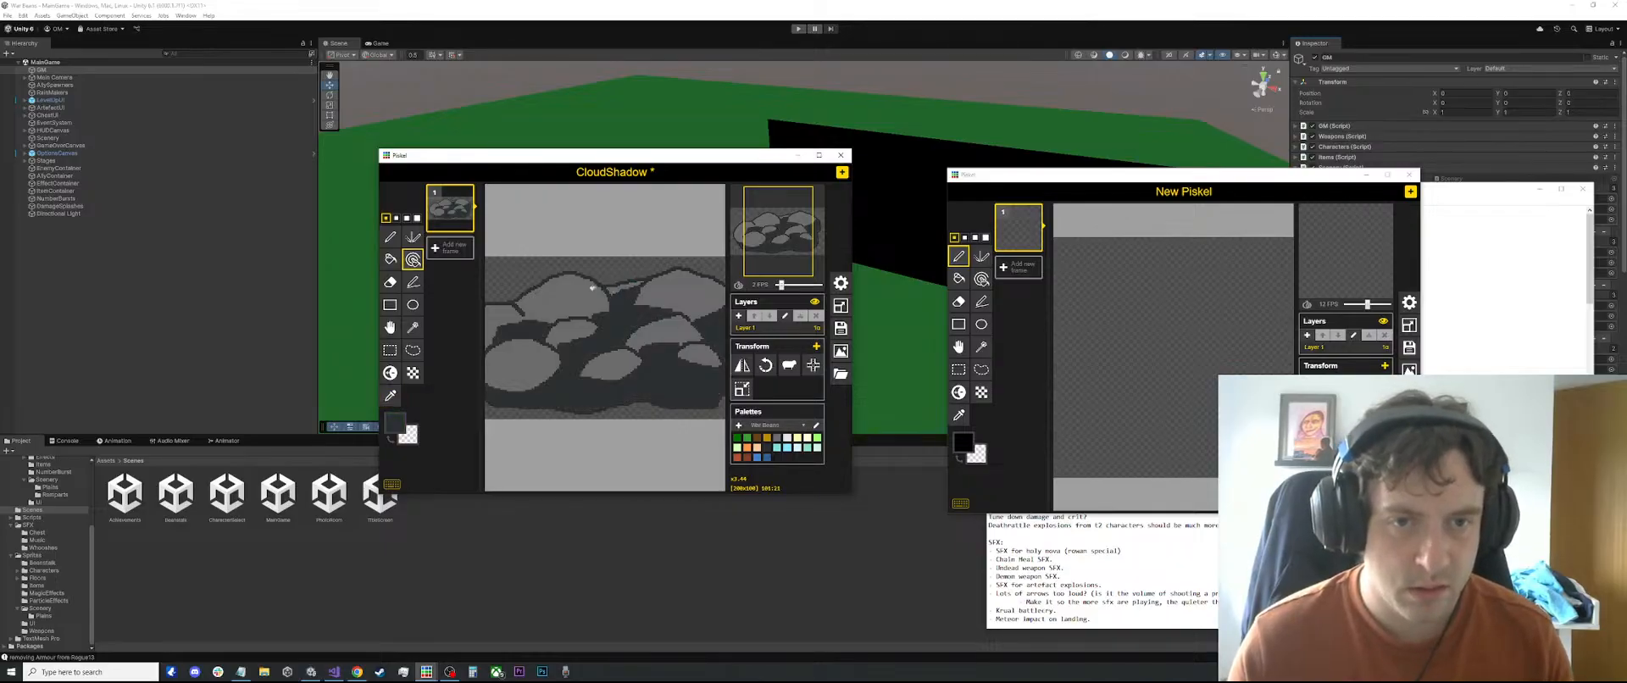
{"action": "left_click", "coordinate": [584, 289]}
{"action": "scroll", "coordinate": [571, 342], "scroll_direction": "down", "scroll_amount": 6}
Duplicate the cloud frame, clear the copy's artwork, and duplicate the empty frame so two blank frames follow the cloud
{"action": "left_click", "coordinate": [467, 224]}
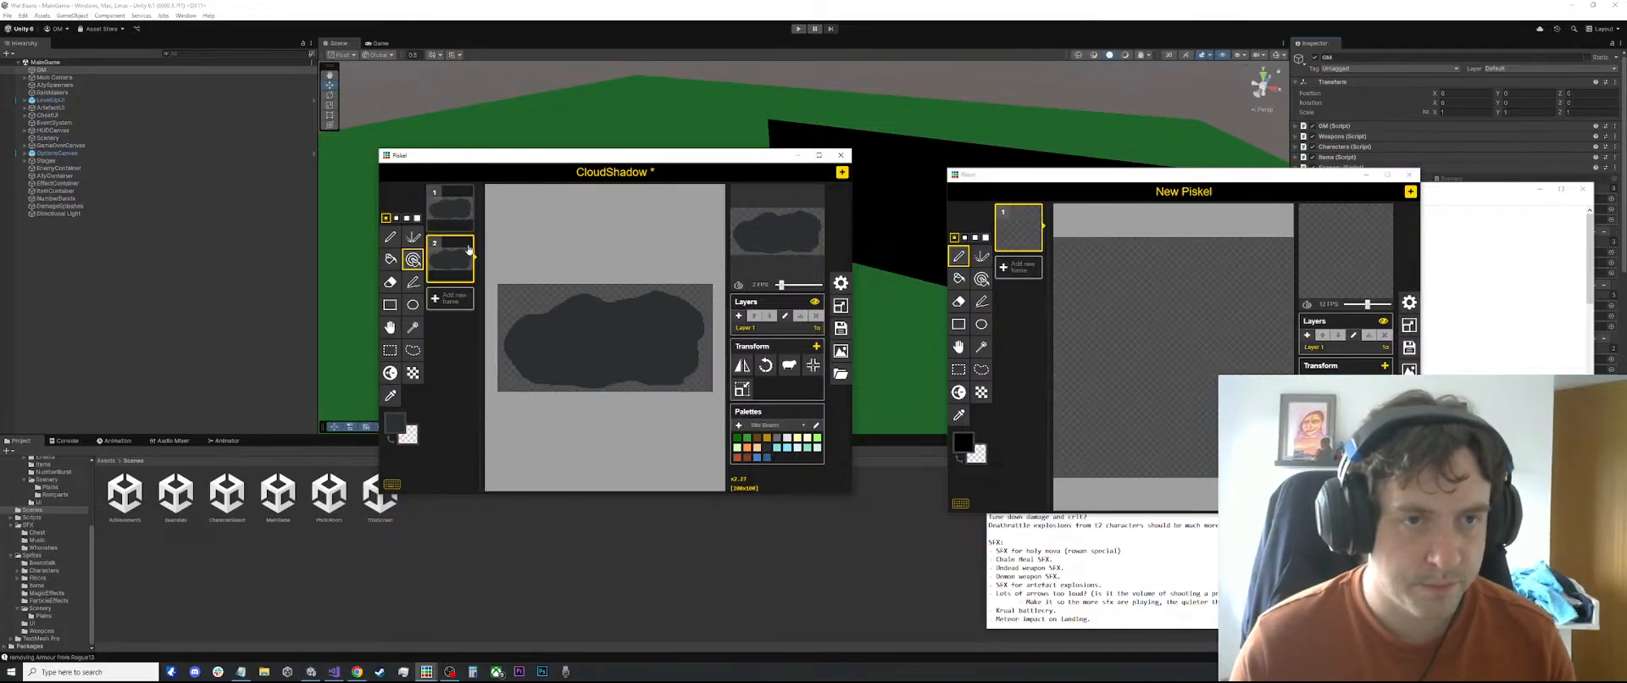
{"action": "key", "text": "s"}
{"action": "left_click_drag", "start_coordinate": [707, 281], "coordinate": [435, 414]}
{"action": "key", "text": "Delete"}
{"action": "left_click", "coordinate": [500, 281]}
{"action": "left_click", "coordinate": [453, 299]}
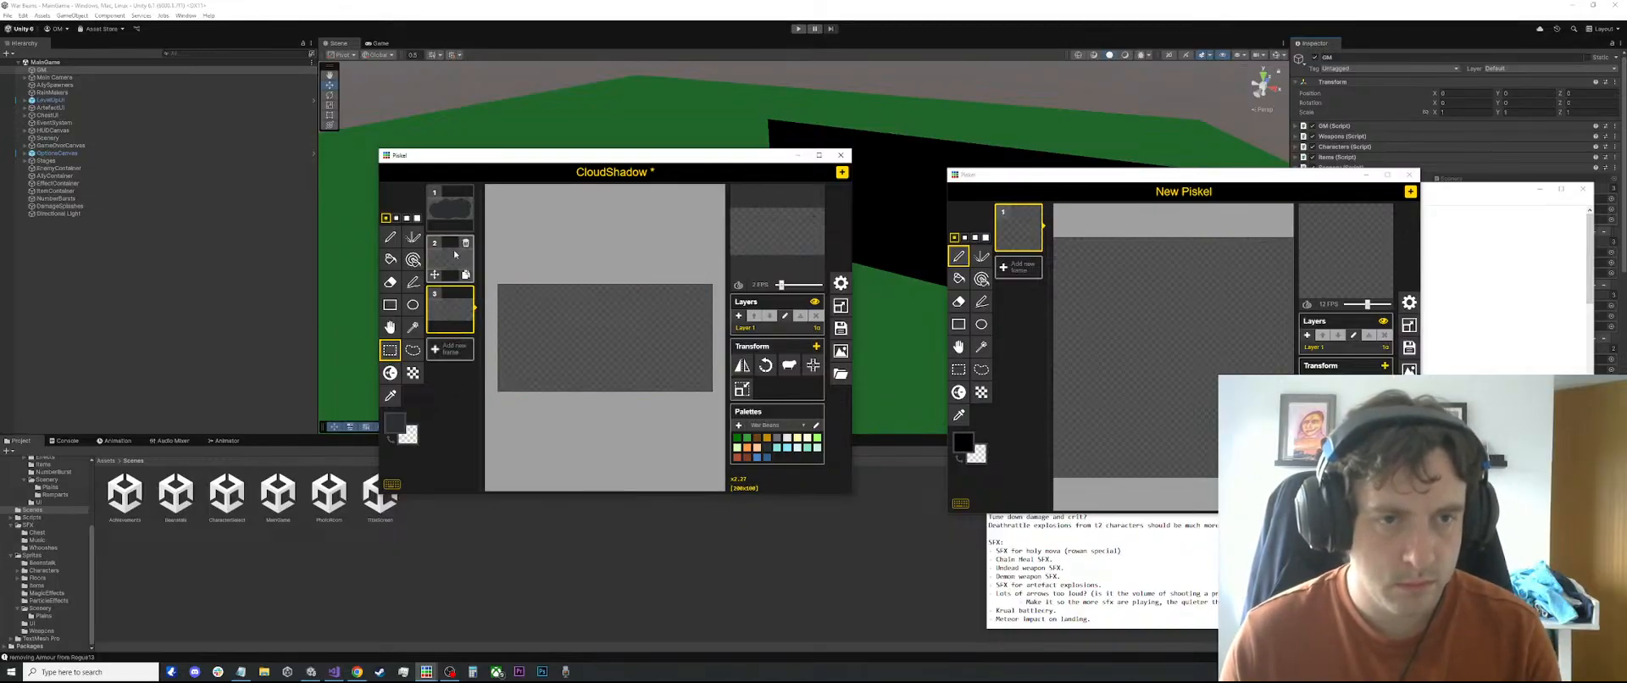
Draw a closed, wavy cloud outline across the second frame in the first cloud's dark grey and fill it with that colour
{"action": "left_click", "coordinate": [453, 259]}
{"action": "key", "text": "o"}
{"action": "left_click", "coordinate": [449, 208]}
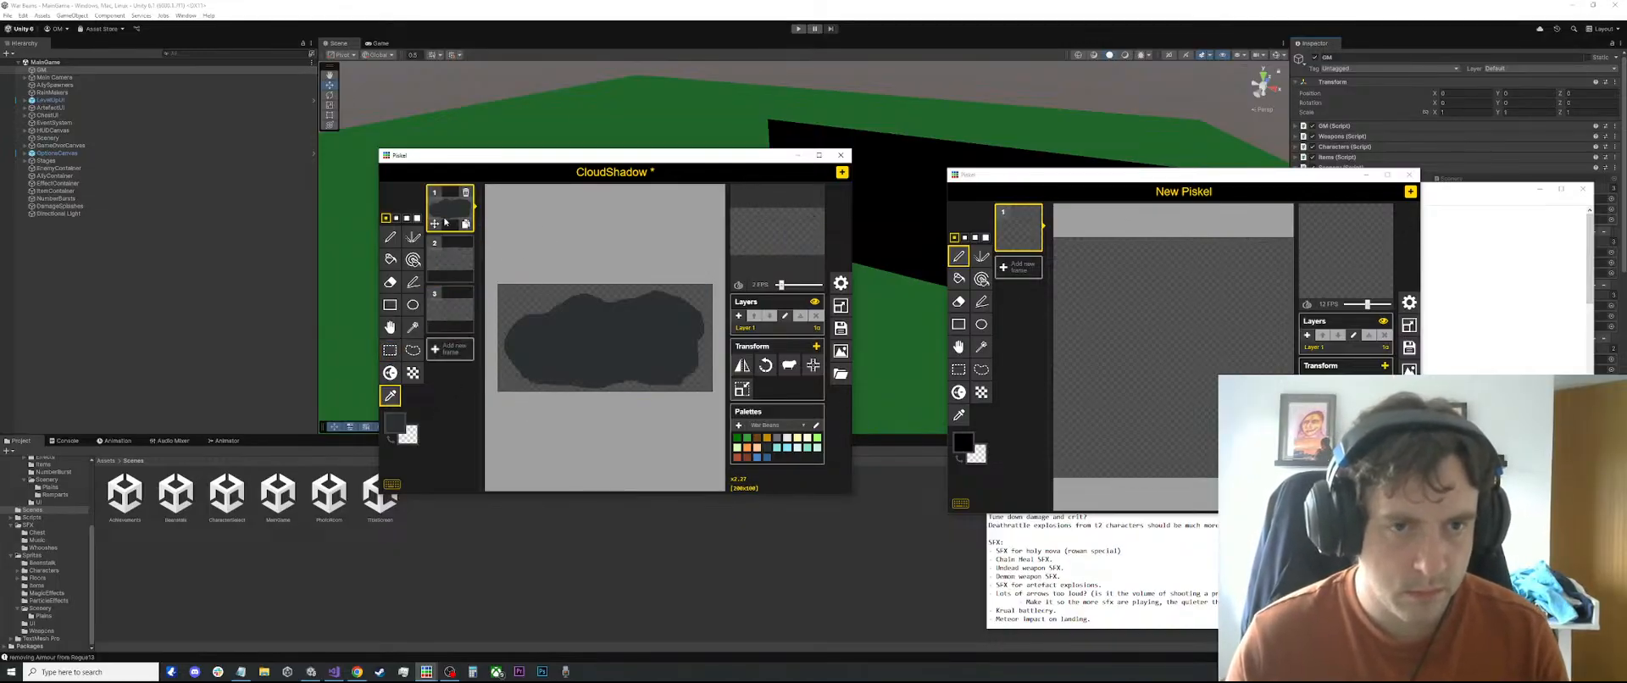
{"action": "key", "text": "Down"}
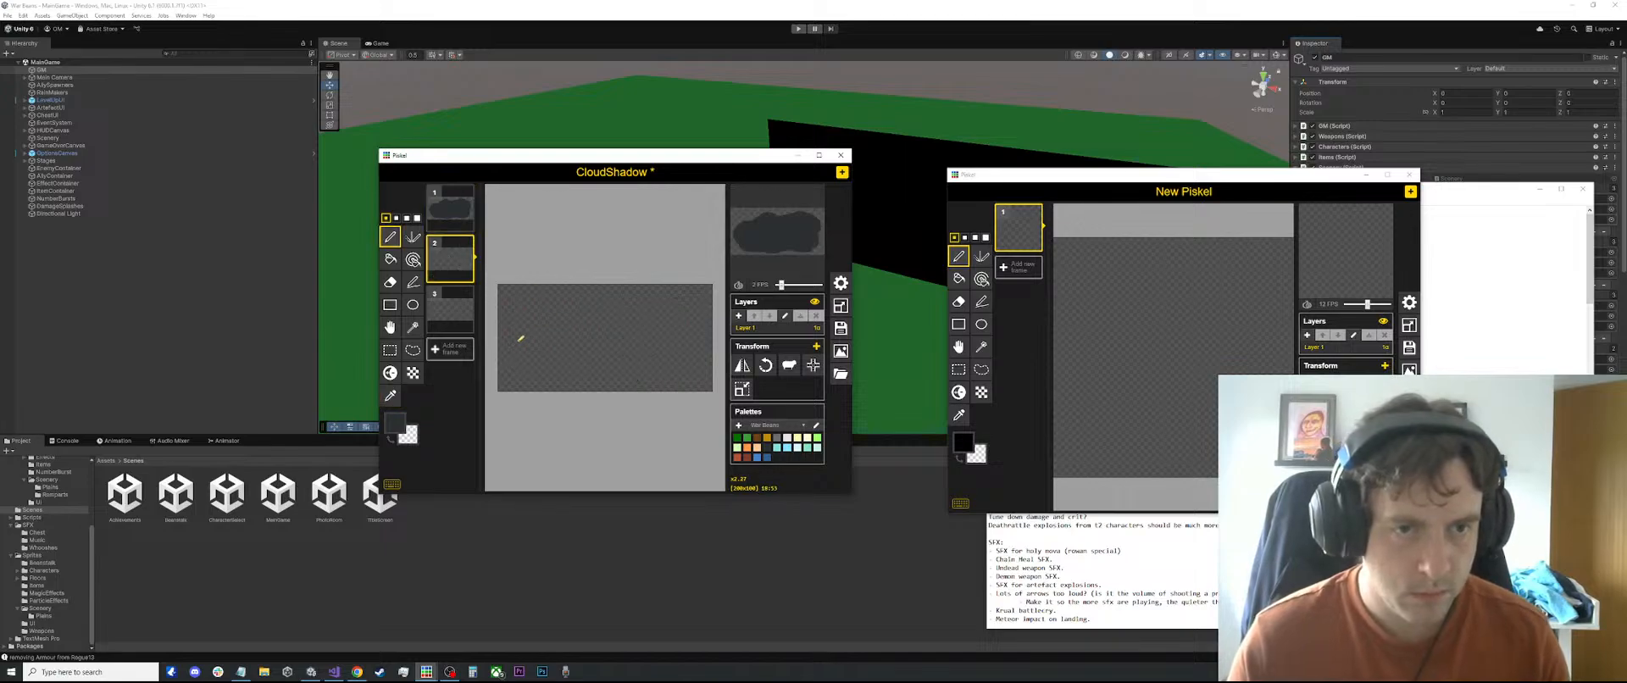
{"action": "key", "text": "p"}
{"action": "mouse_move", "coordinate": [512, 337]}
{"action": "left_mouse_down"}
{"action": "mouse_move", "coordinate": [658, 307]}
{"action": "mouse_move", "coordinate": [699, 327]}
{"action": "mouse_move", "coordinate": [668, 364]}
{"action": "mouse_move", "coordinate": [521, 356]}
{"action": "left_mouse_up"}
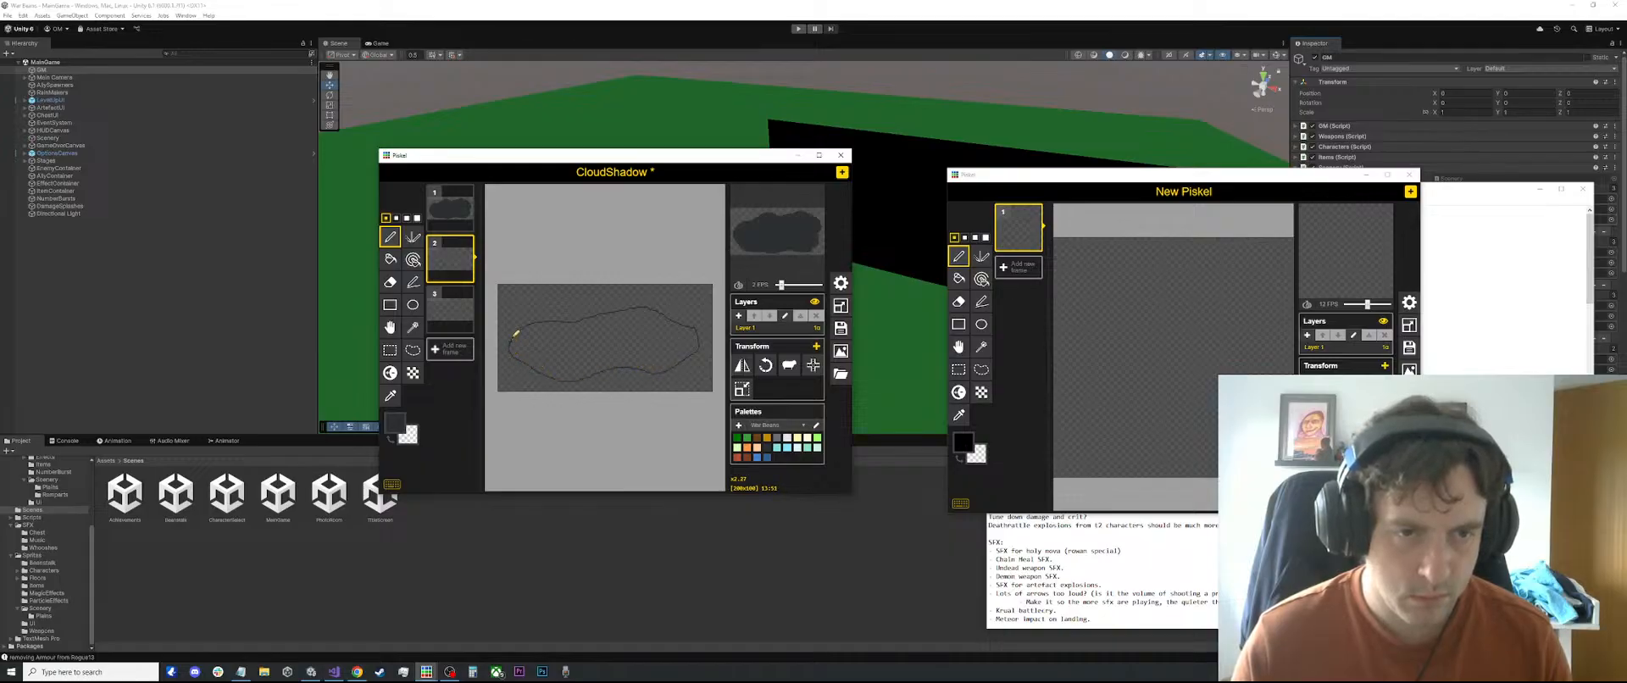
{"action": "key", "text": "b"}
{"action": "left_click", "coordinate": [622, 332]}
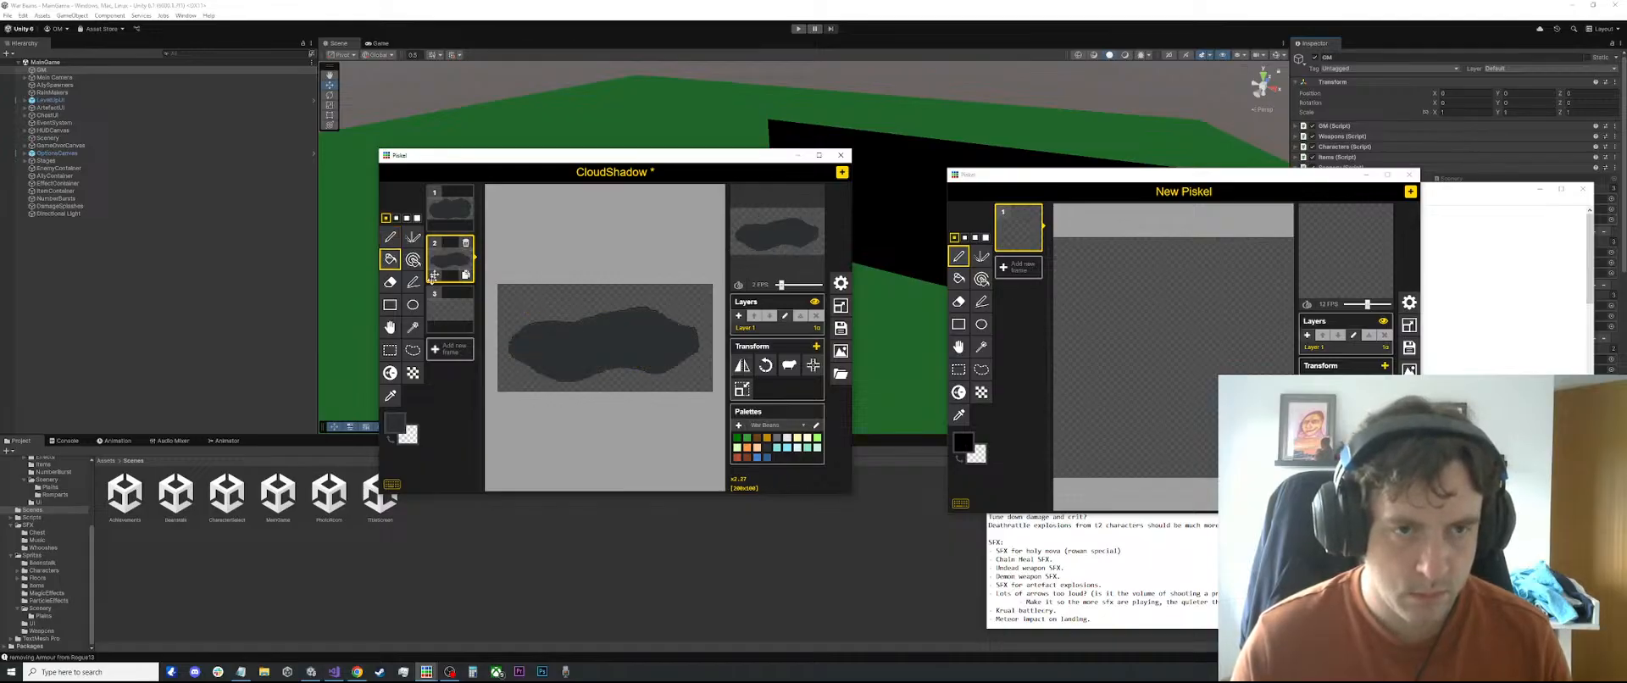
Try a filled dark grey cloud shape with a raised hump in the third frame, and undo the fill and outline
{"action": "left_click", "coordinate": [448, 315]}
{"action": "key", "text": "p"}
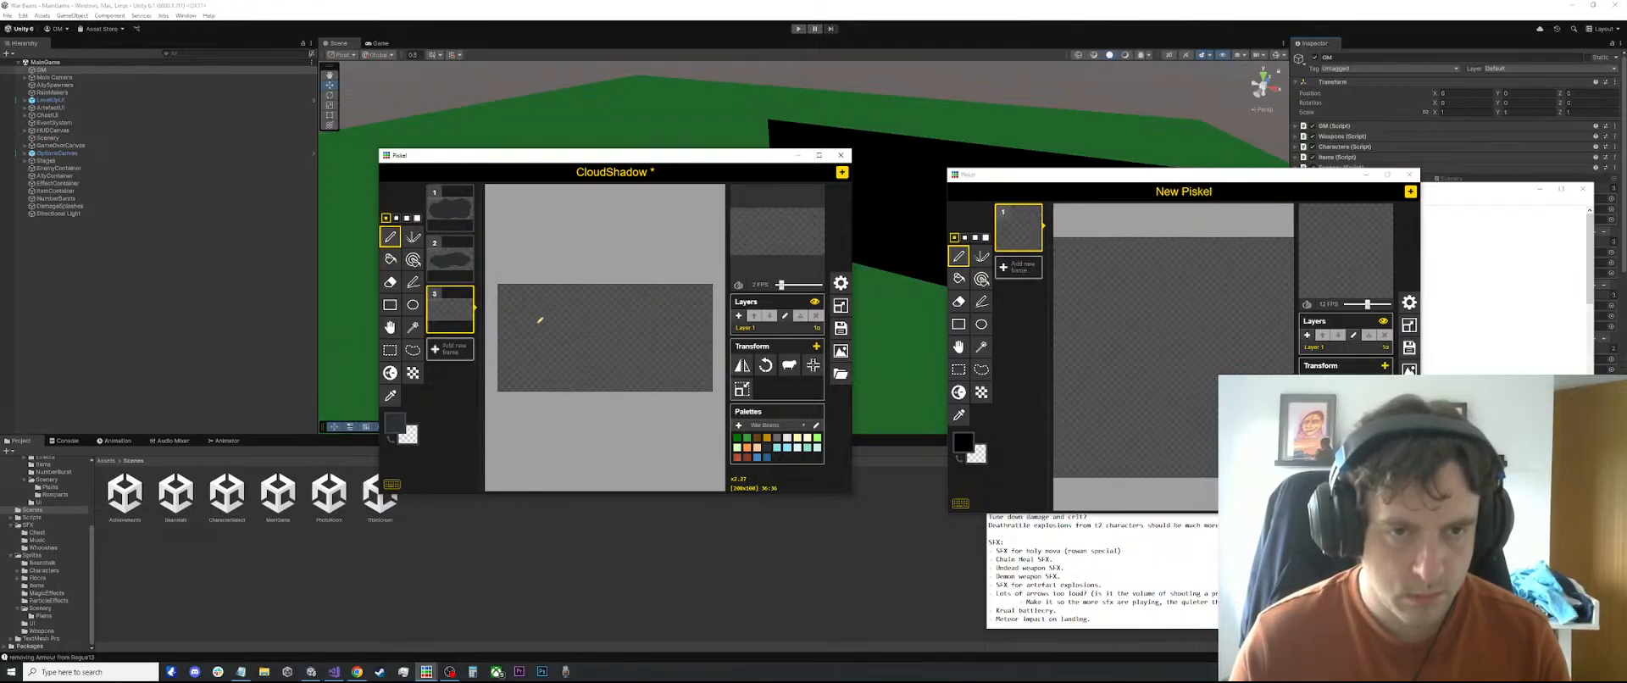
{"action": "mouse_move", "coordinate": [526, 338]}
{"action": "left_mouse_down"}
{"action": "mouse_move", "coordinate": [595, 299]}
{"action": "mouse_move", "coordinate": [690, 317]}
{"action": "mouse_move", "coordinate": [673, 352]}
{"action": "mouse_move", "coordinate": [515, 359]}
{"action": "left_mouse_up"}
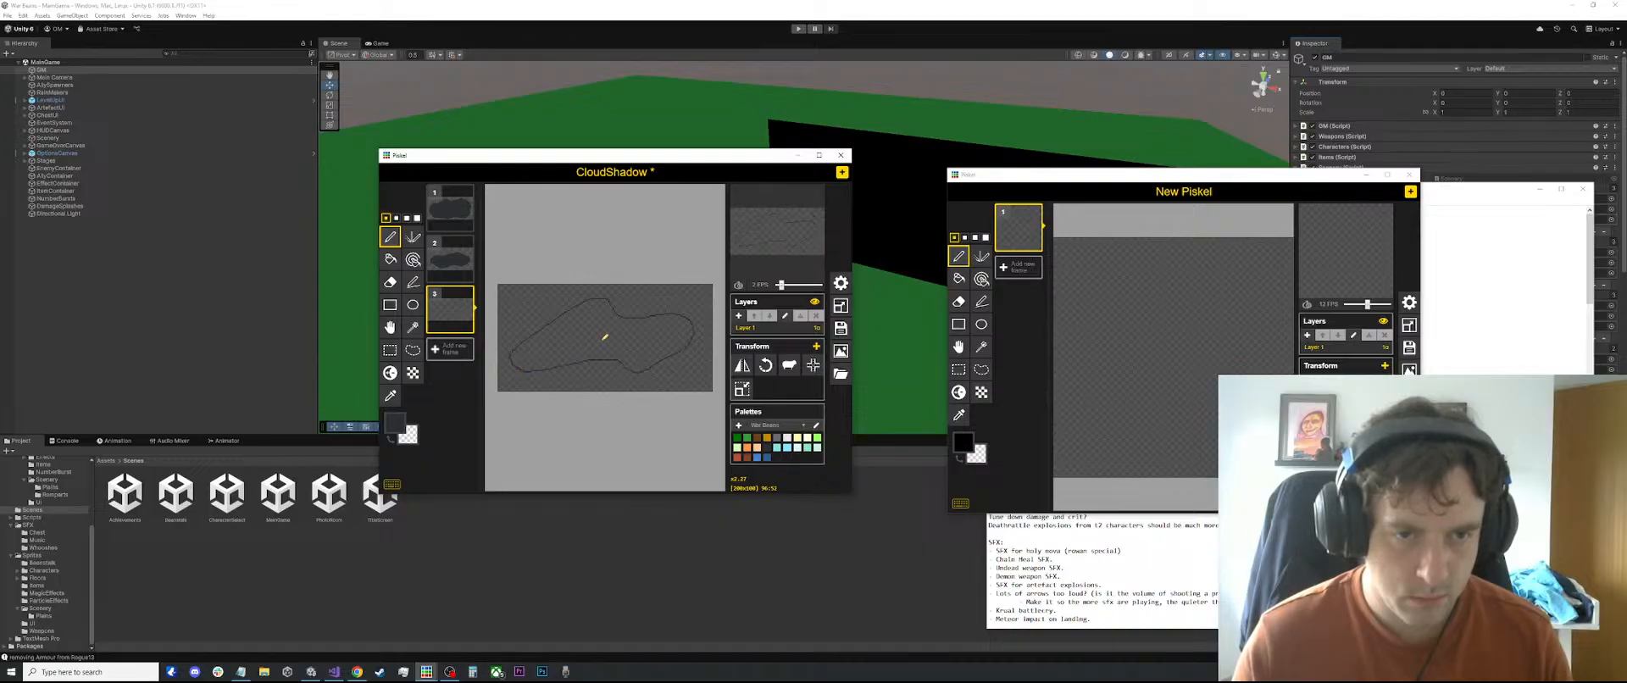
{"action": "key", "text": "b"}
{"action": "left_click", "coordinate": [603, 337]}
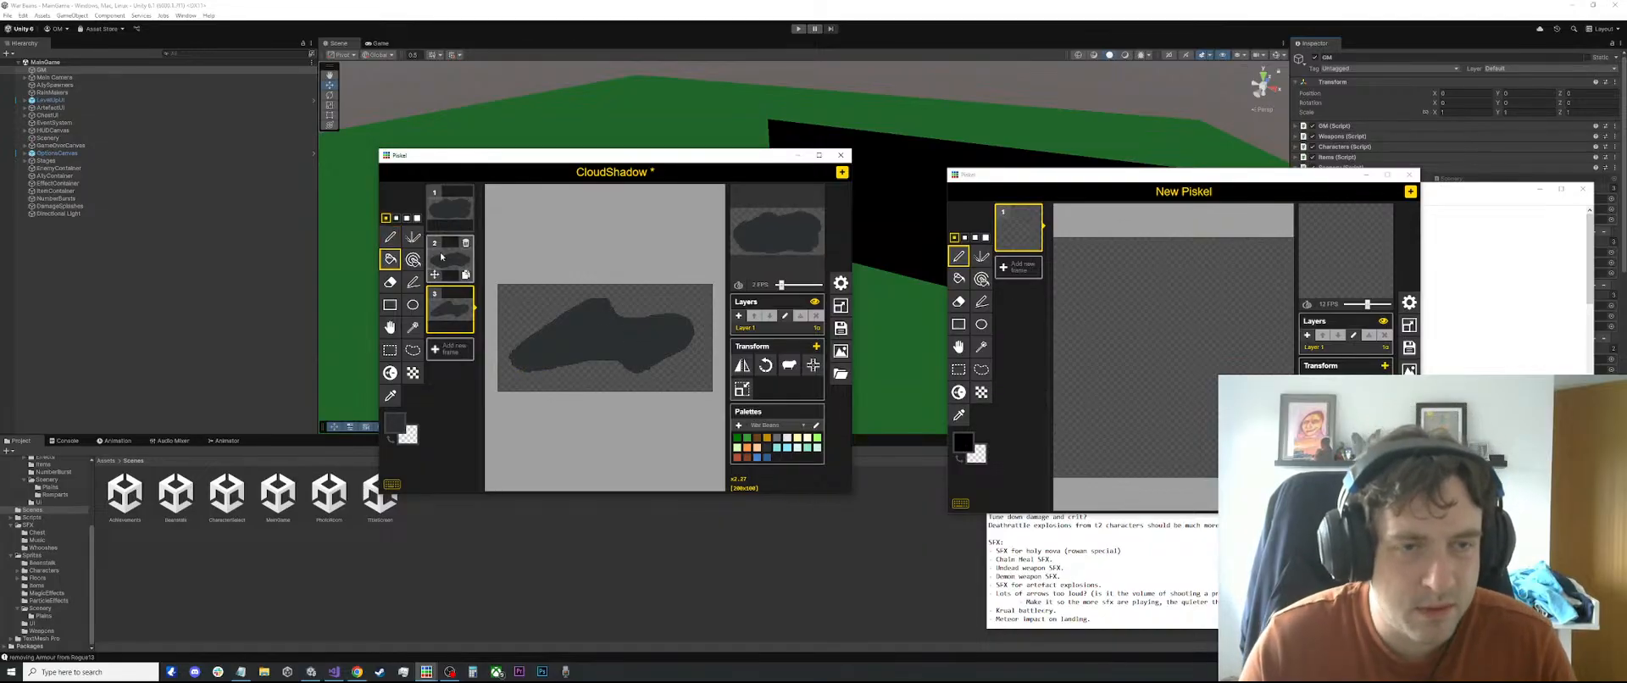
{"action": "key", "text": "ctrl+z"}
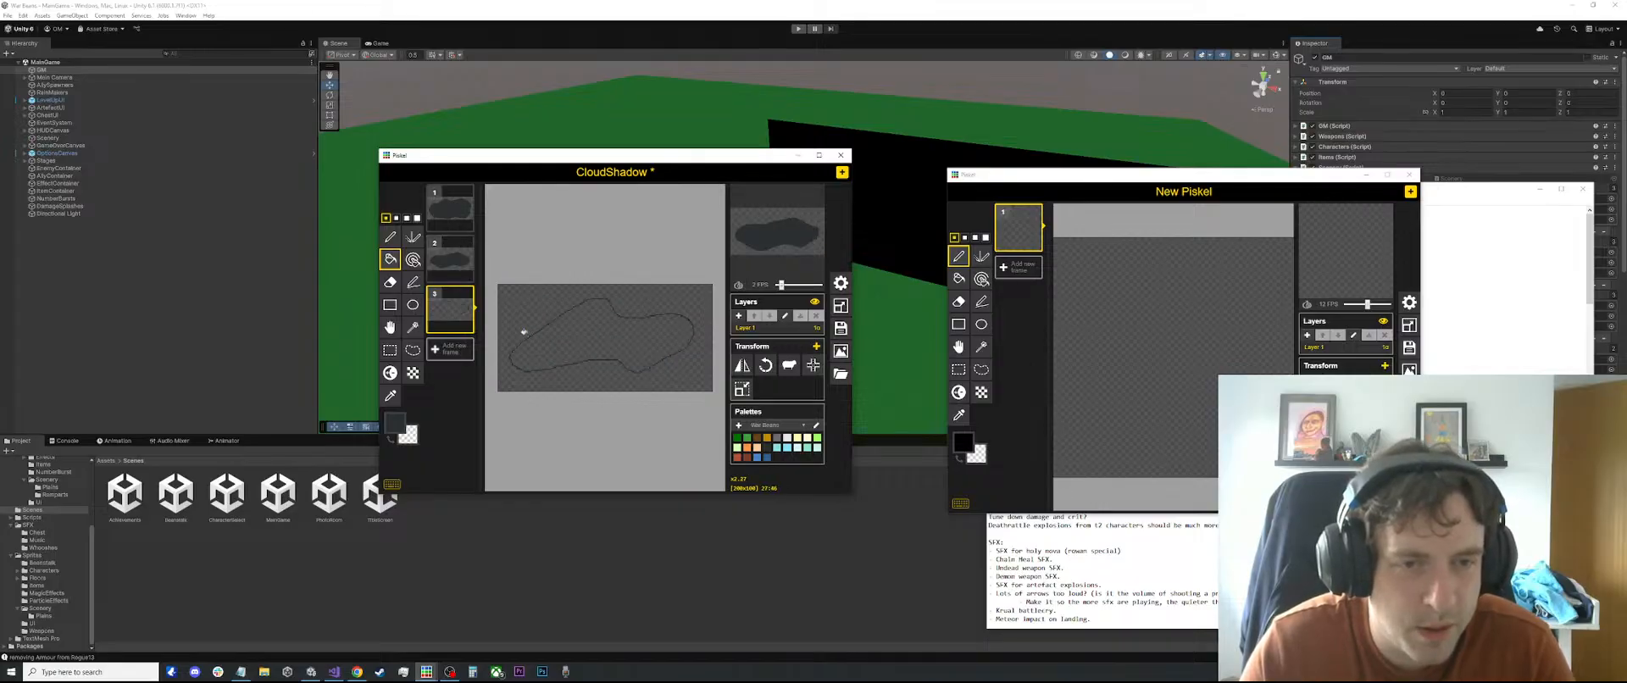
{"action": "key", "text": "ctrl+z"}
Draw a long, uneven cloud outline spanning nearly the full width of the third frame and fill it with the dark grey
{"action": "key", "text": "p"}
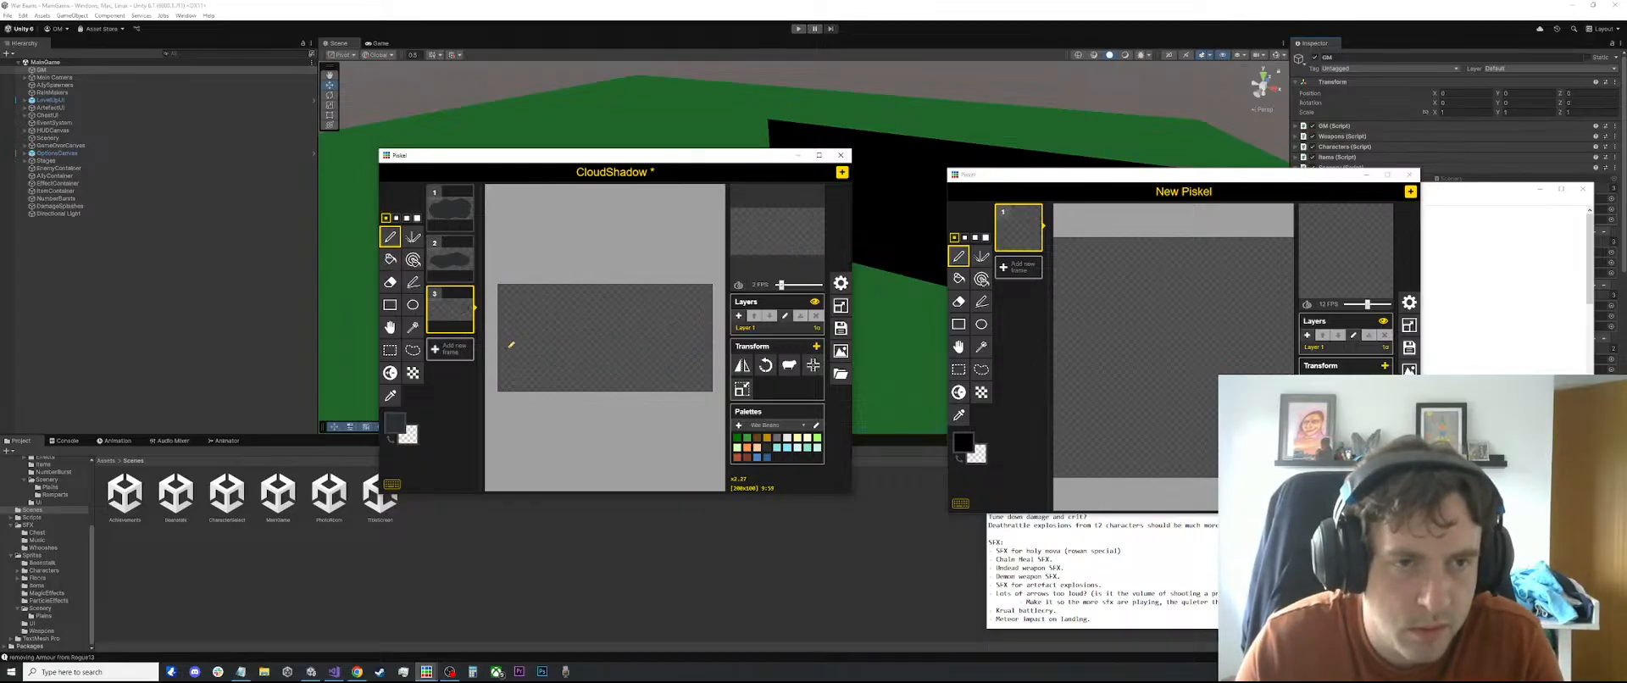
{"action": "mouse_move", "coordinate": [507, 345]}
{"action": "left_mouse_down"}
{"action": "mouse_move", "coordinate": [520, 322]}
{"action": "mouse_move", "coordinate": [642, 303]}
{"action": "mouse_move", "coordinate": [688, 305]}
{"action": "mouse_move", "coordinate": [710, 333]}
{"action": "mouse_move", "coordinate": [657, 365]}
{"action": "mouse_move", "coordinate": [552, 370]}
{"action": "mouse_move", "coordinate": [507, 345]}
{"action": "left_mouse_up"}
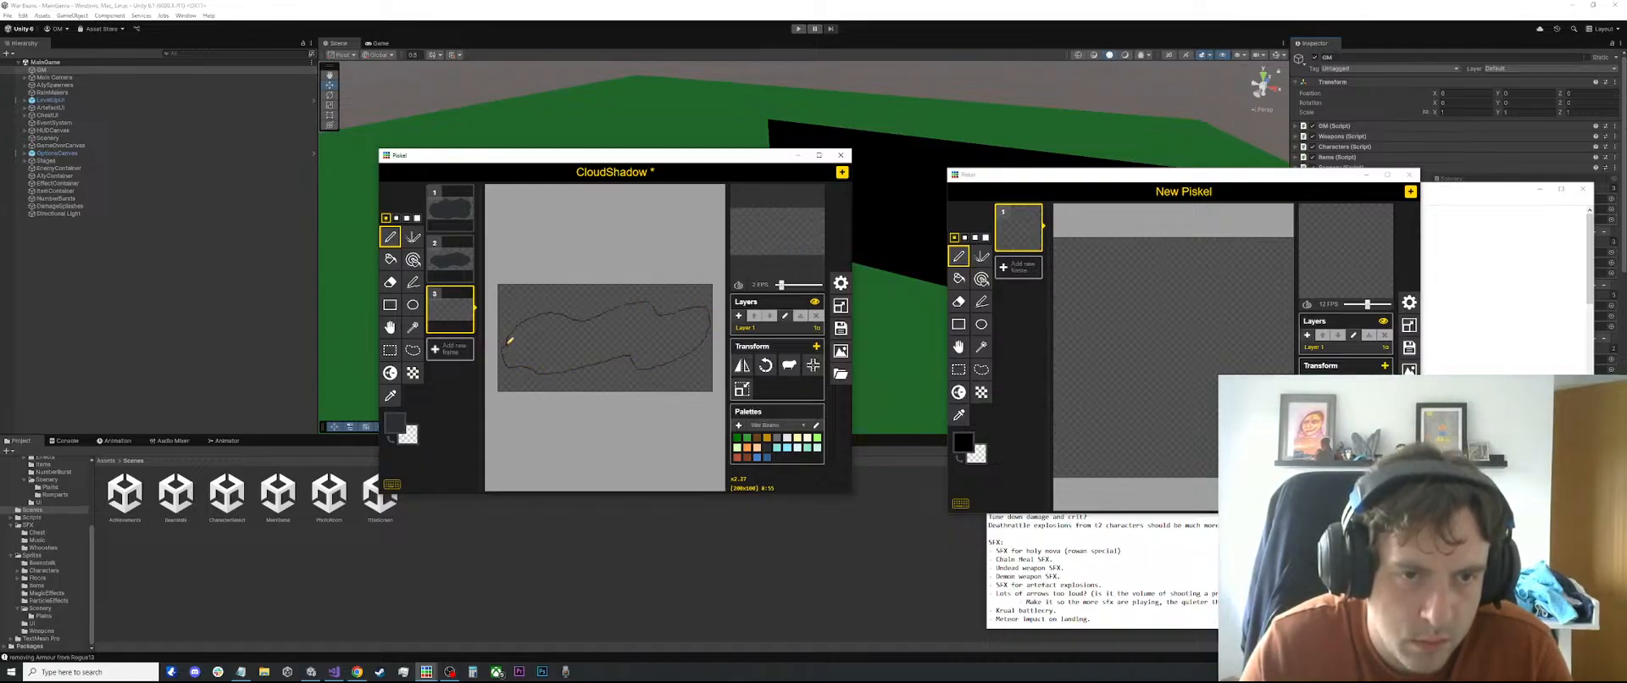
{"action": "key", "text": "b"}
{"action": "left_click", "coordinate": [623, 346]}
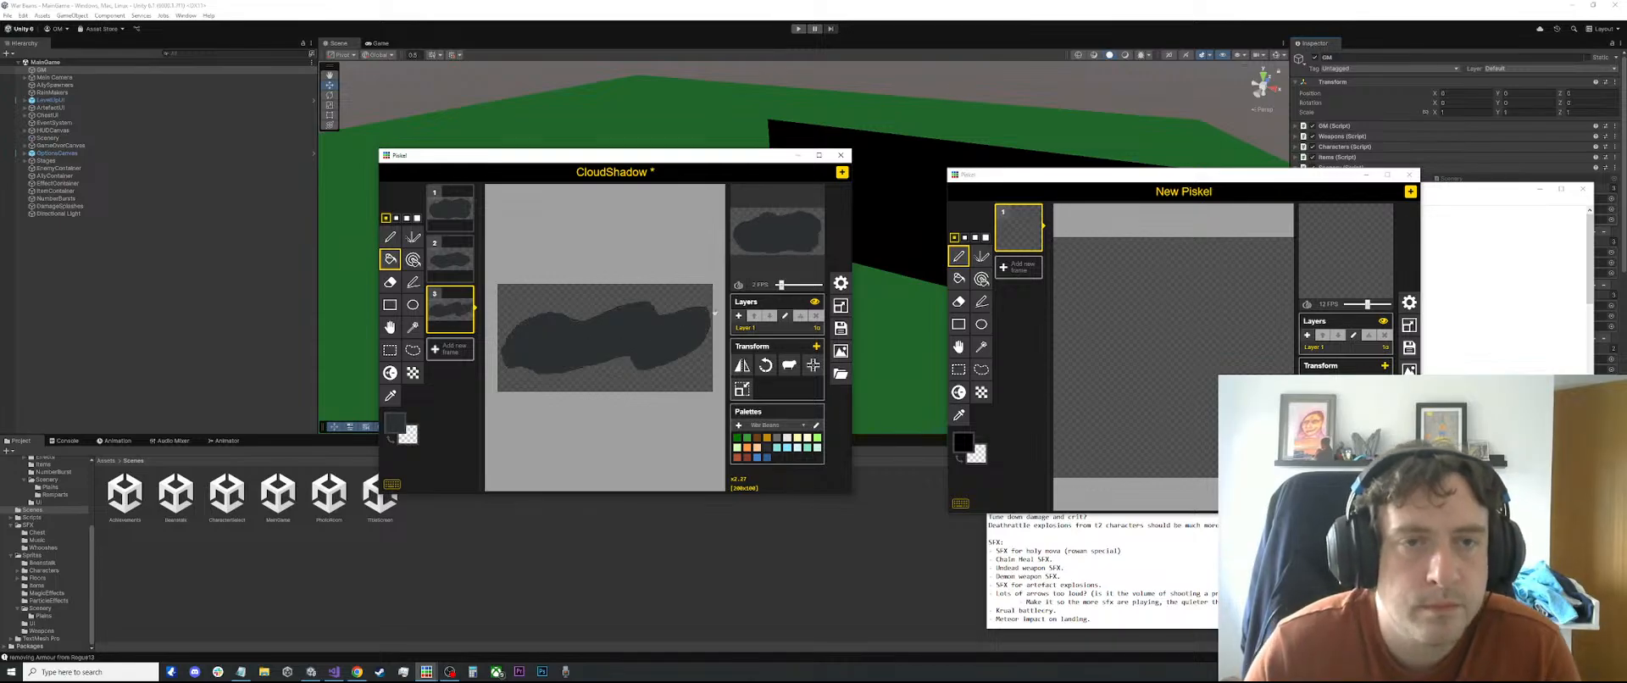
Save the CloudShadow sprite and export its three frames as a CloudShadow PNG spritesheet into the Sprites/Scenery/Plains folder
{"action": "key", "text": "ctrl+s"}
{"action": "left_click", "coordinate": [836, 362]}
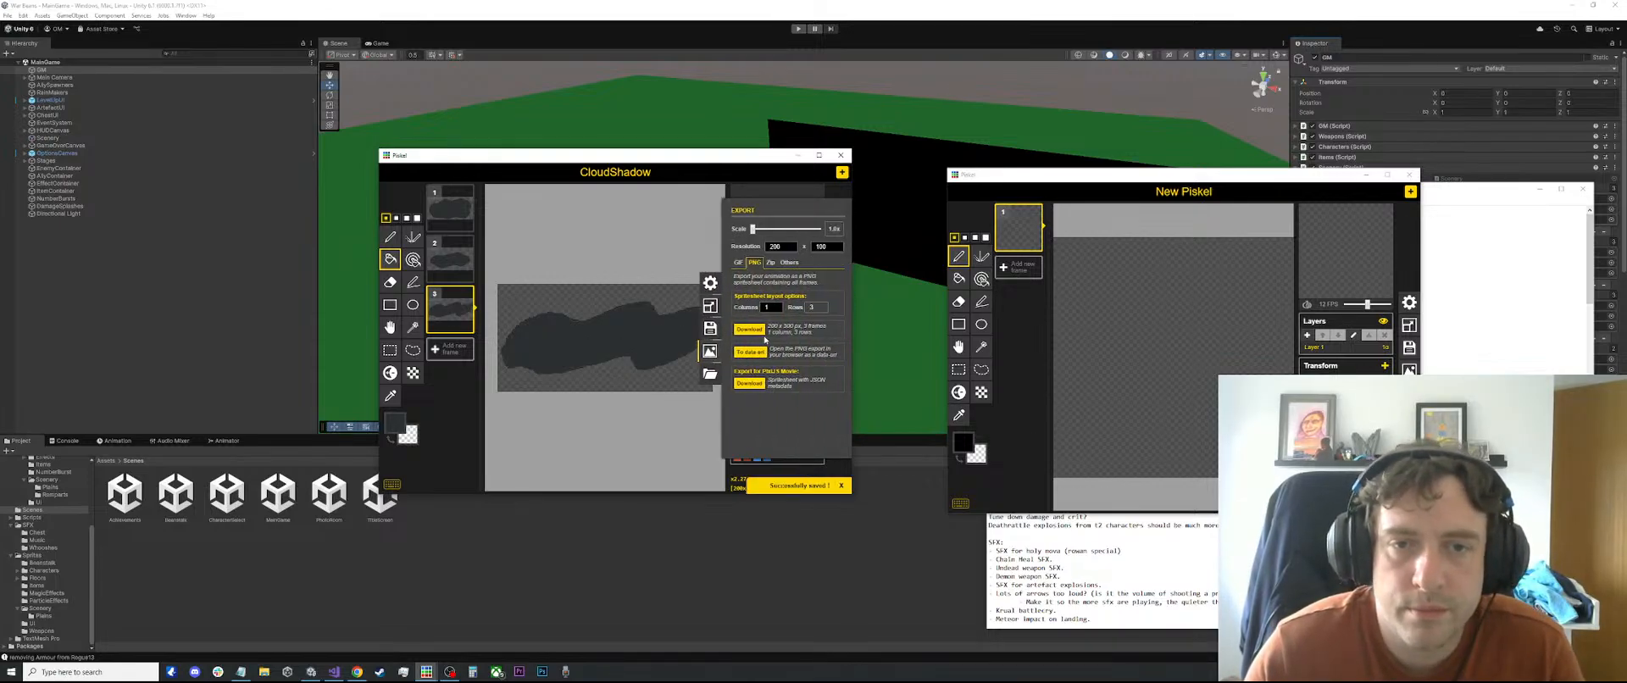
{"action": "left_click", "coordinate": [751, 334]}
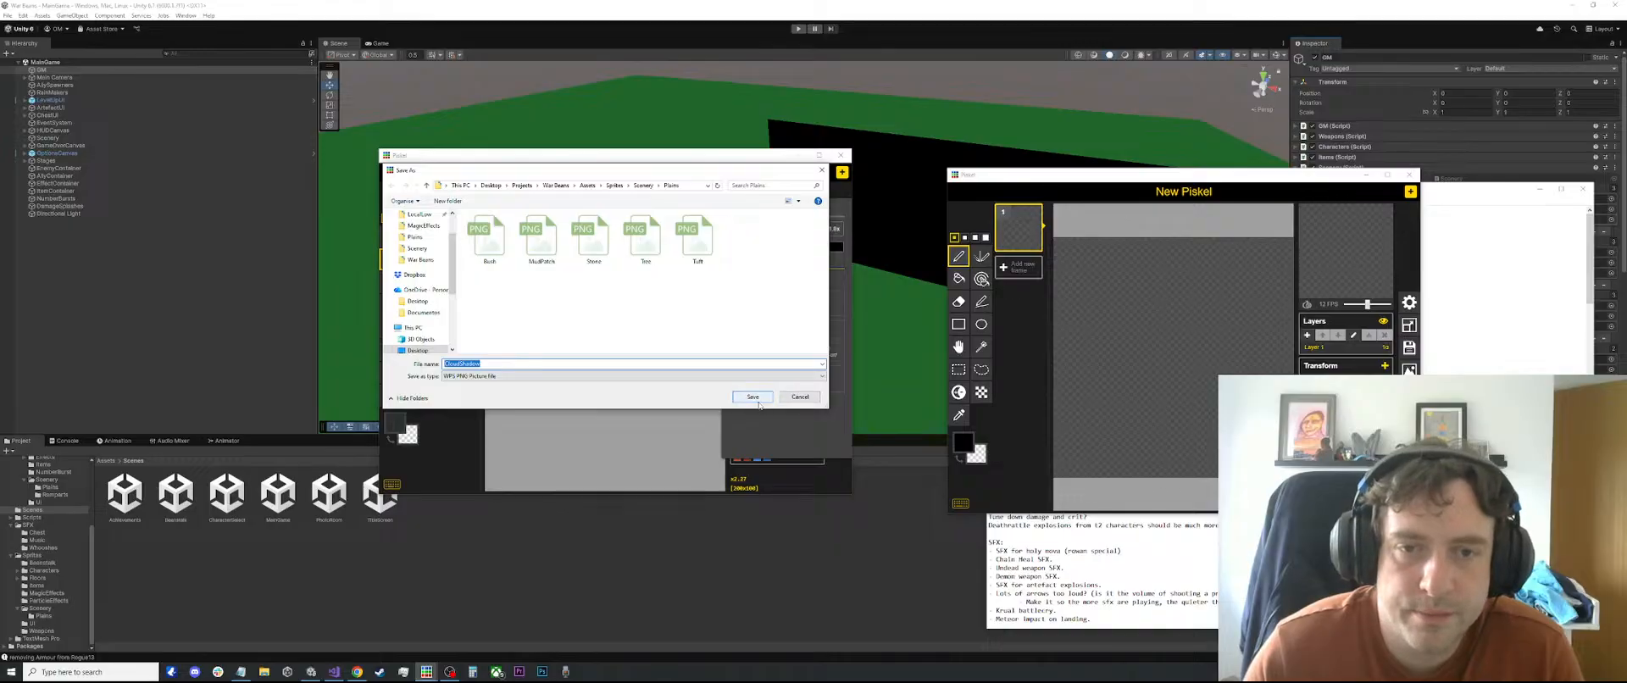
{"action": "left_click", "coordinate": [753, 397]}
Switch to Unity and open the CloudShadow 1 prefab from the Resources/Prefabs/Scenery/Plains folder for editing
{"action": "left_click", "coordinate": [144, 344]}
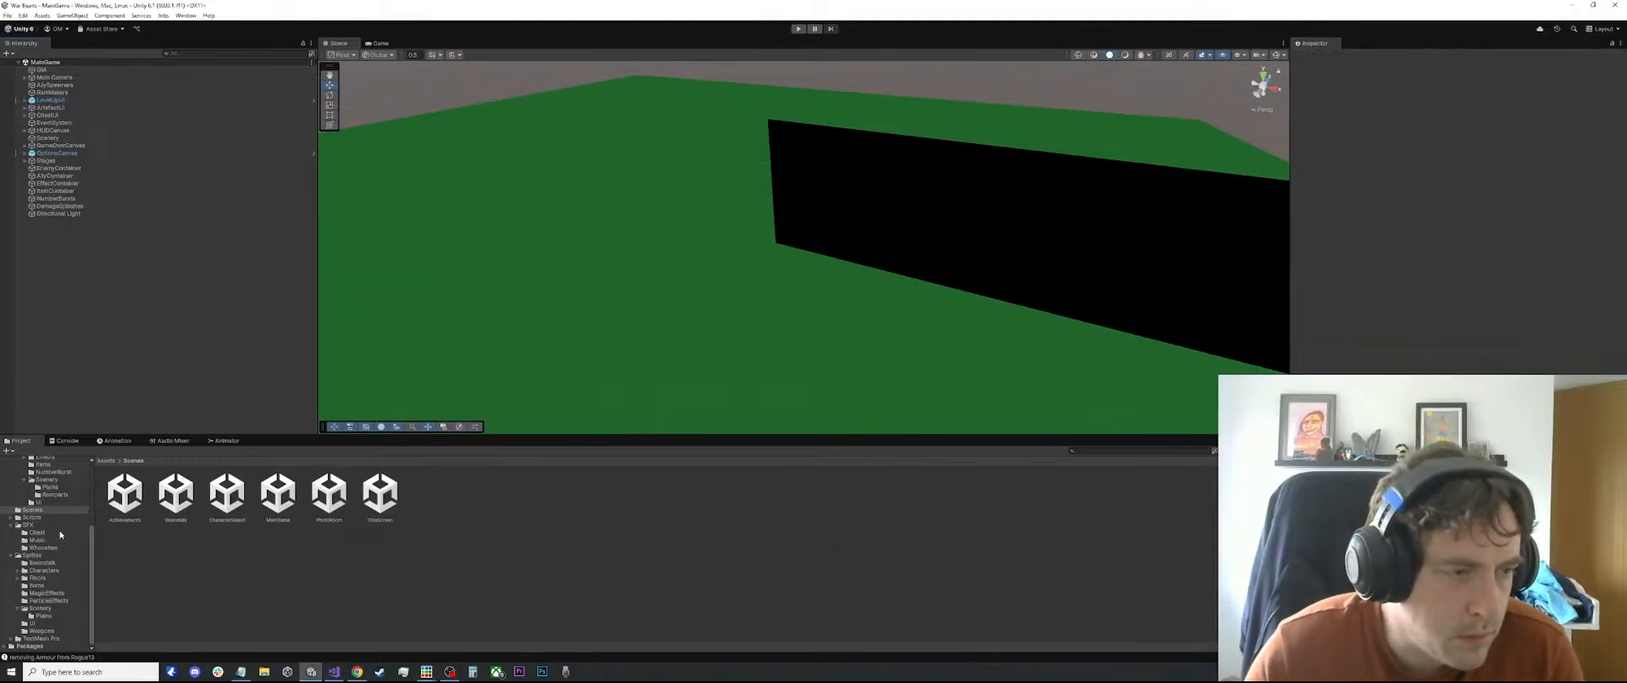
{"action": "scroll", "coordinate": [61, 534], "scroll_direction": "up", "scroll_amount": 3}
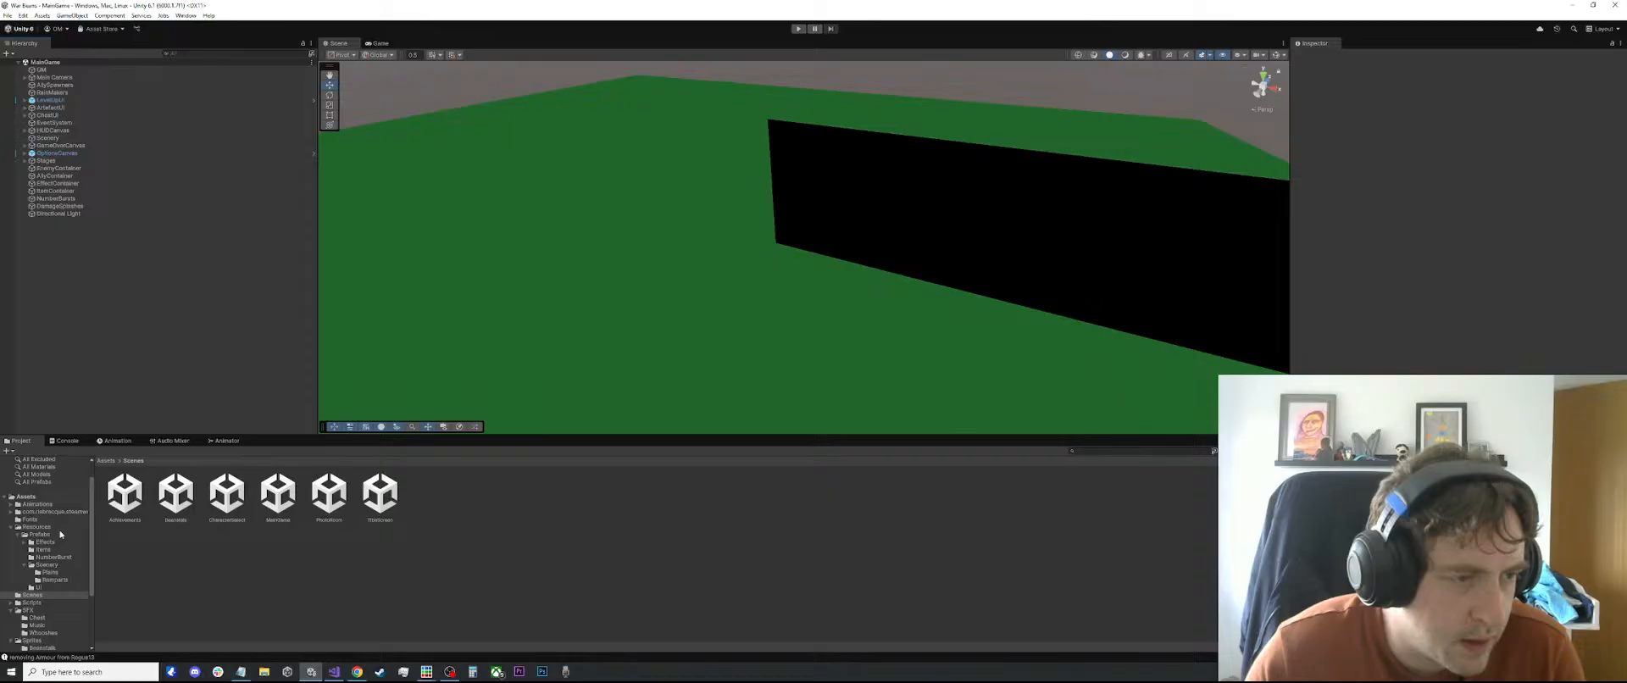
{"action": "left_click", "coordinate": [47, 572]}
{"action": "left_click", "coordinate": [227, 494]}
{"action": "left_click", "coordinate": [278, 494]}
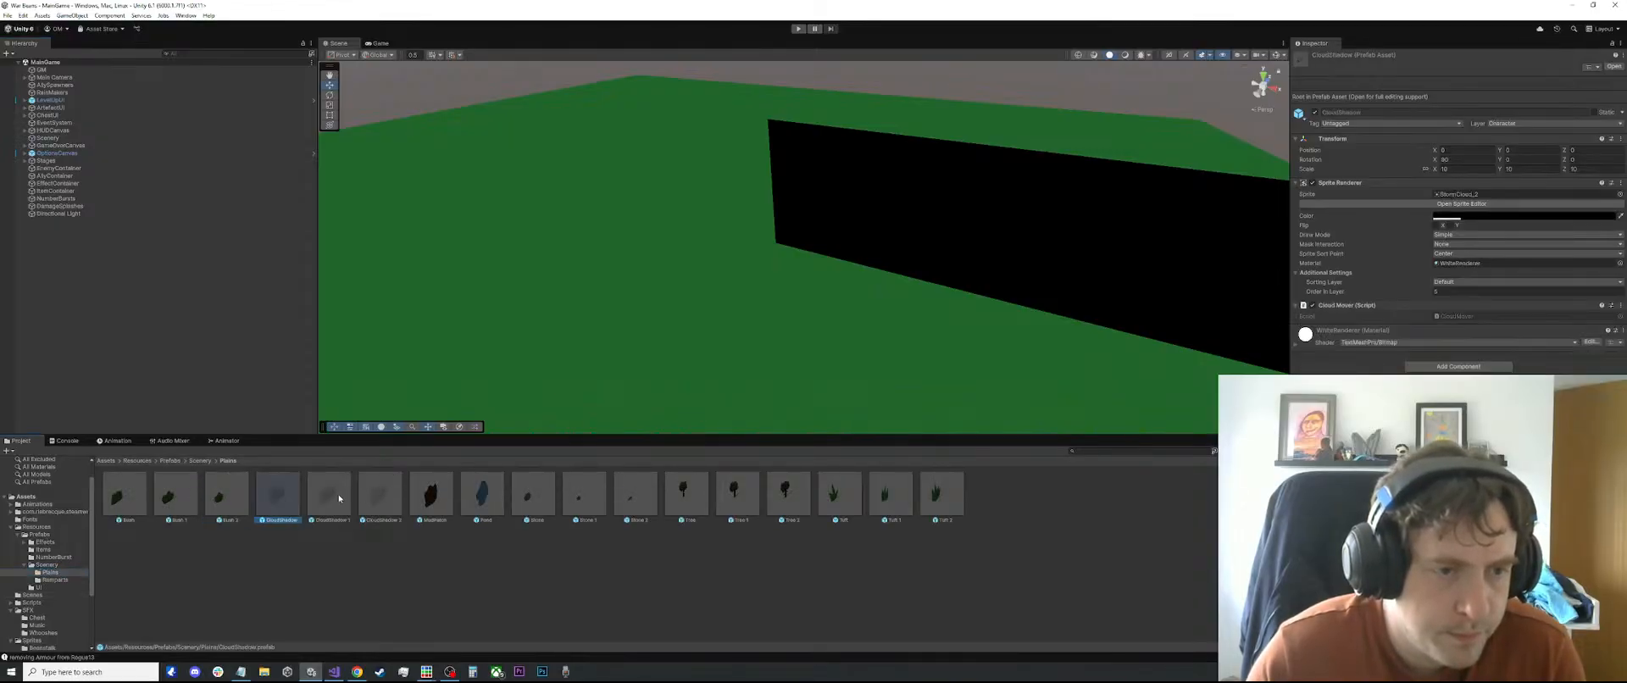
{"action": "double_click", "coordinate": [330, 494]}
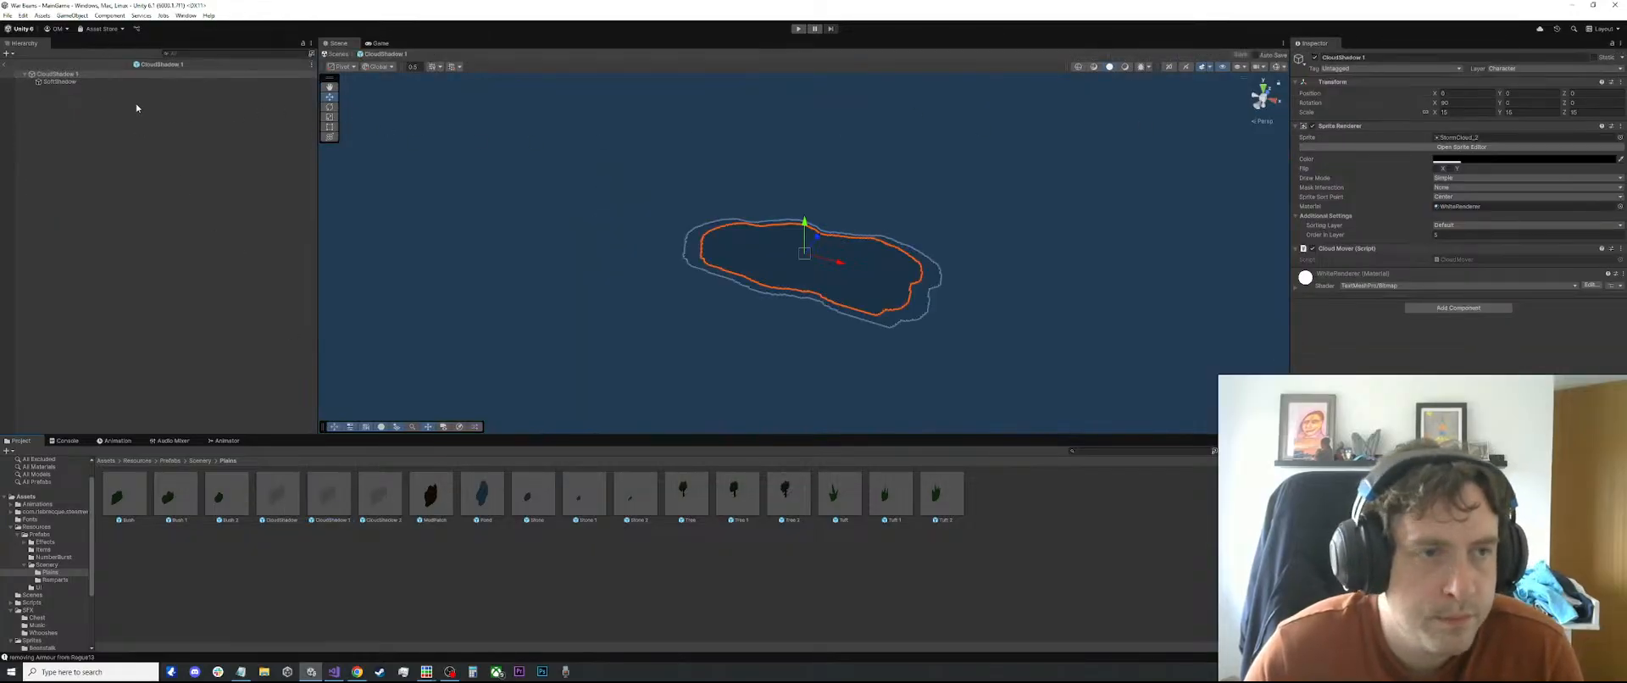
Locate the sprite asset assigned to the prefab's Sprite Renderer, then reselect CloudShadow 1 in the Plains prefab folder
{"action": "left_click", "coordinate": [1459, 136]}
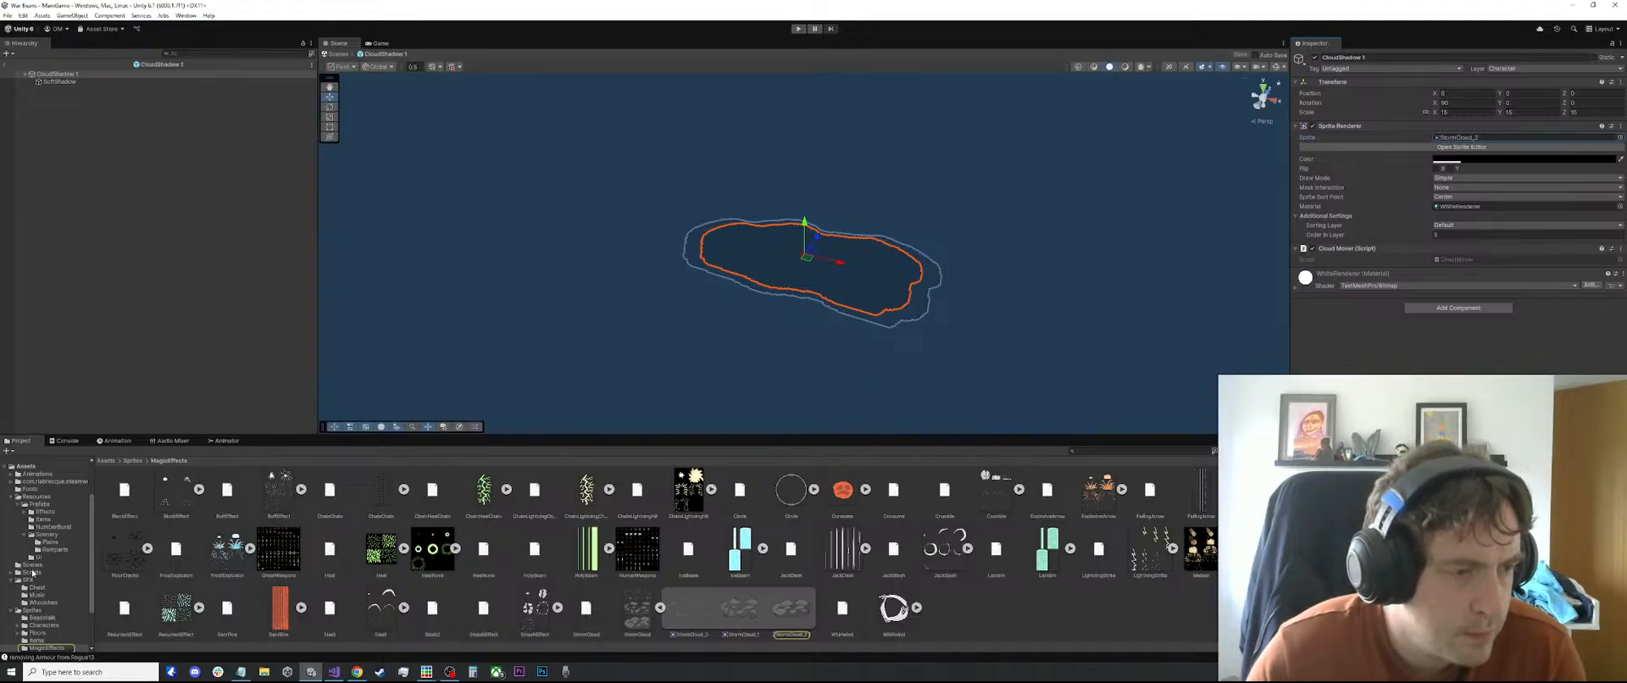
{"action": "left_click", "coordinate": [12, 581]}
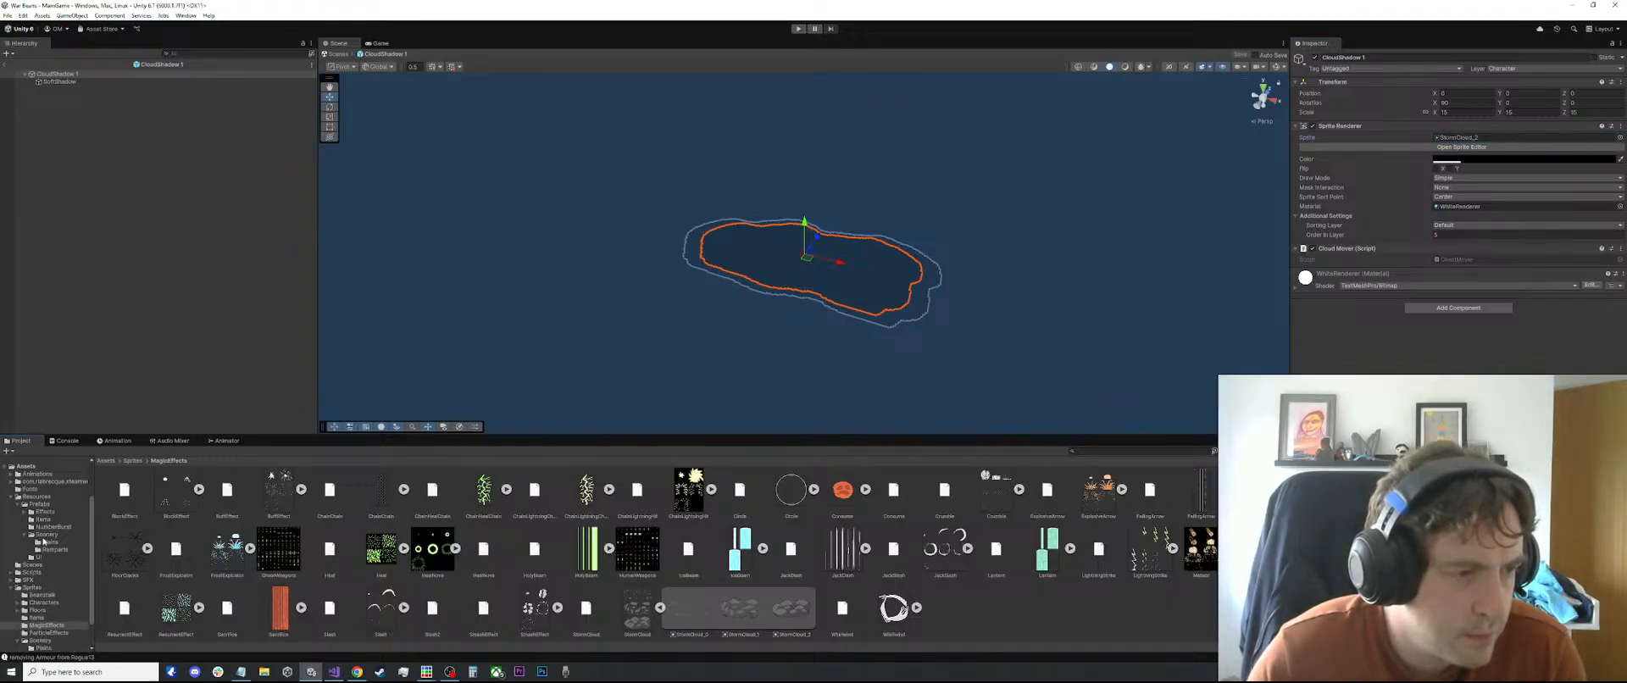
{"action": "left_click", "coordinate": [40, 542]}
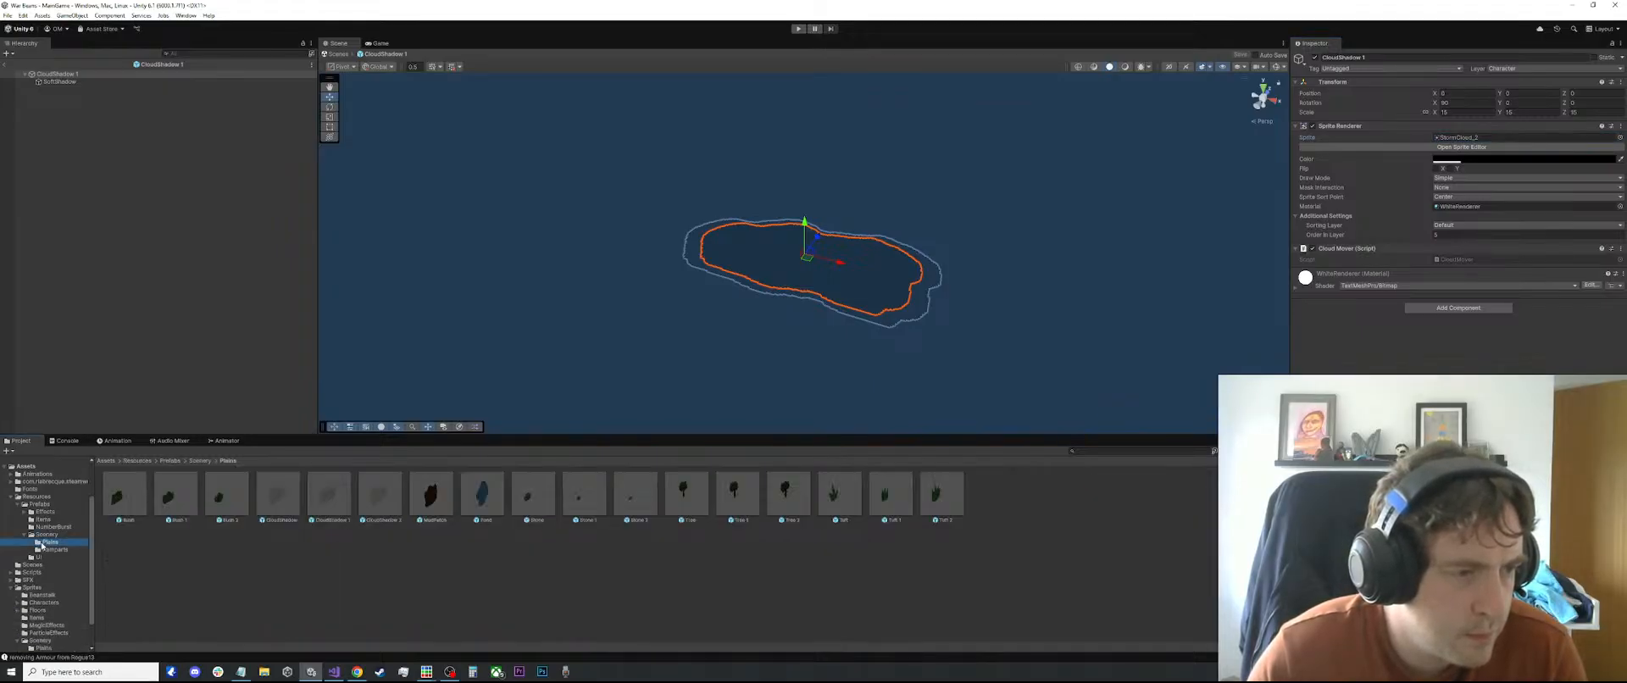
{"action": "left_click", "coordinate": [343, 508]}
Load a saved import preset onto the CloudShadow texture in Sprites/Scenery/Plains, making it Sprite (2D and UI) with Point (no filter) filtering
{"action": "scroll", "coordinate": [53, 559], "scroll_direction": "down", "scroll_amount": 2}
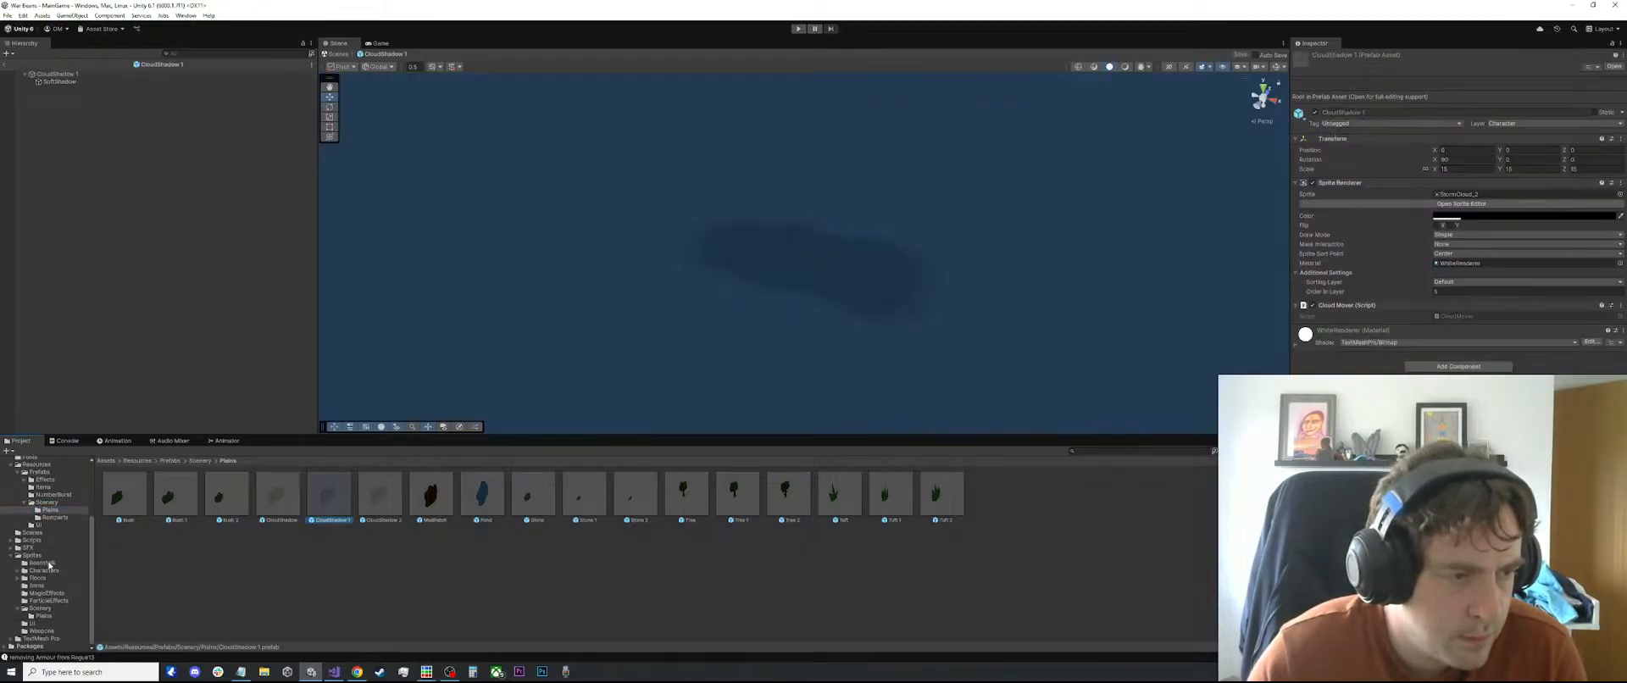
{"action": "left_click", "coordinate": [39, 616]}
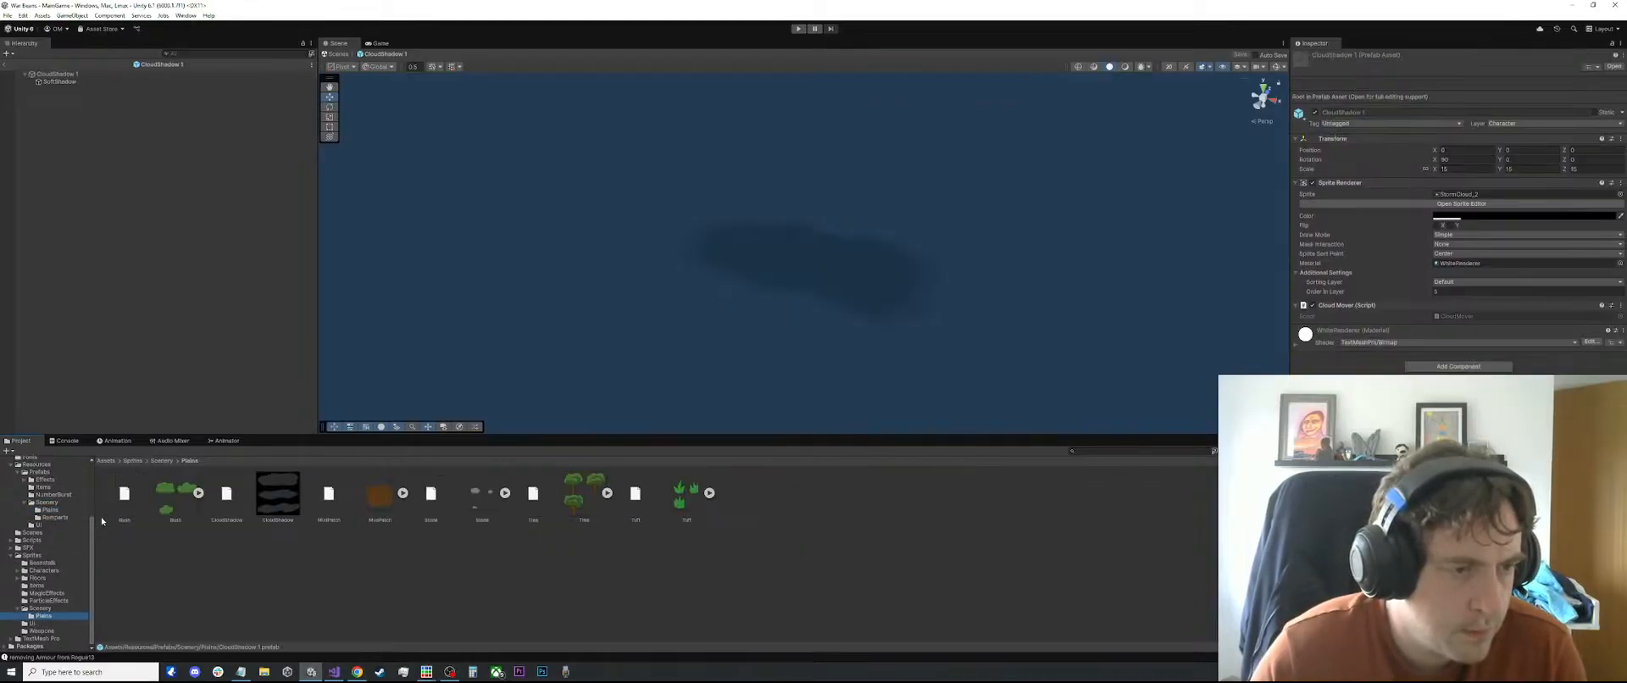
{"action": "left_click", "coordinate": [278, 494]}
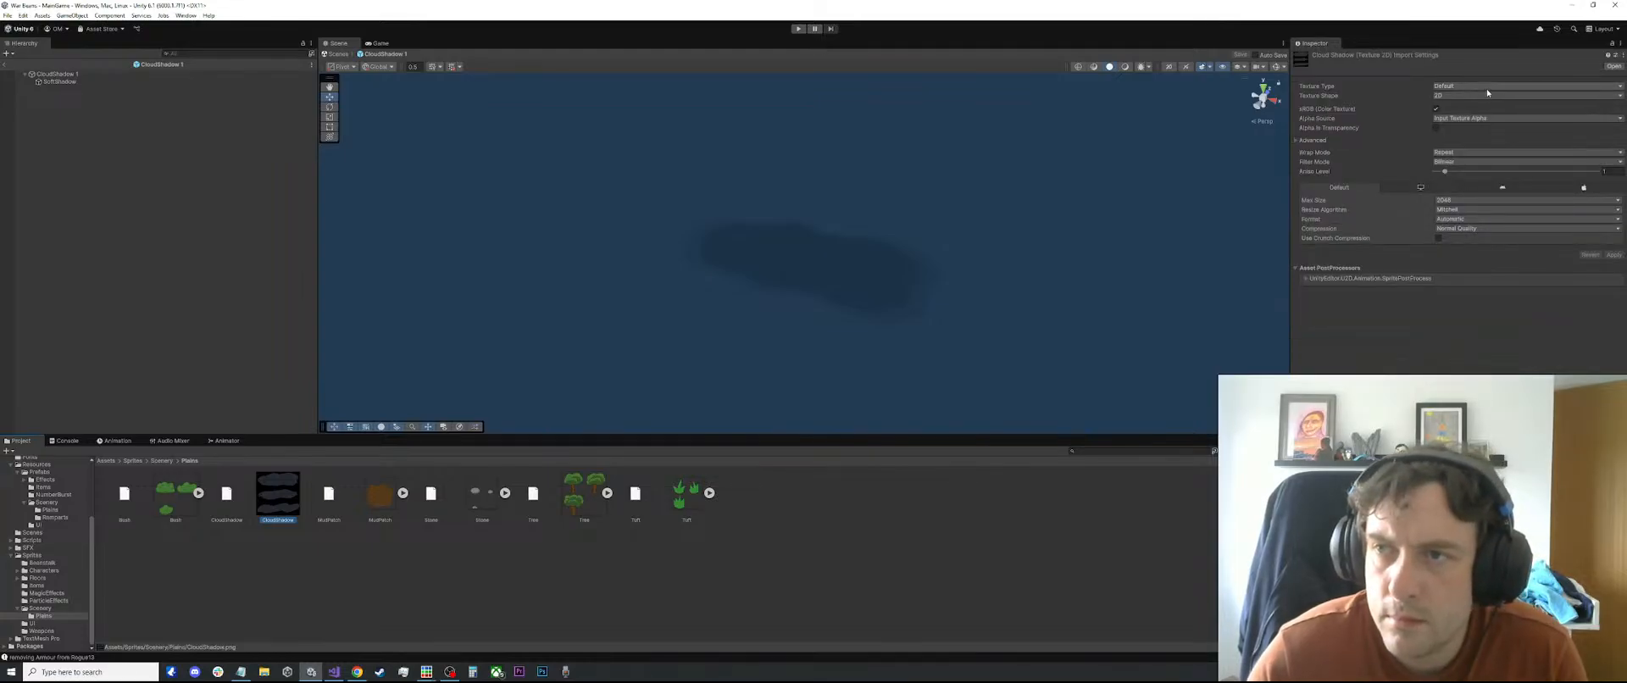
{"action": "left_click", "coordinate": [1613, 57]}
{"action": "double_click", "coordinate": [1600, 134]}
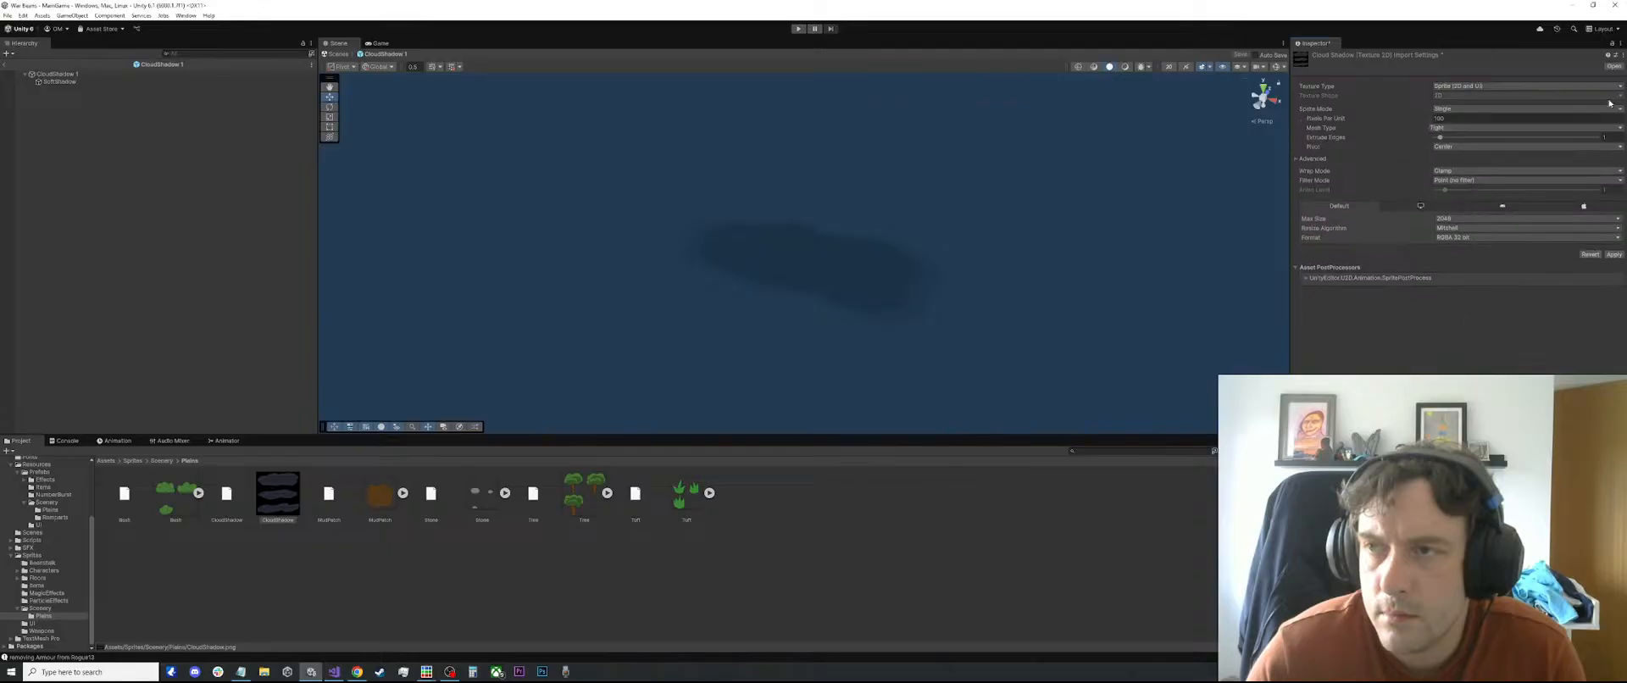
Change the CloudShadow texture's sprite mode to Multiple, apply the import settings and open it in the Sprite Editor
{"action": "left_click", "coordinate": [1459, 109]}
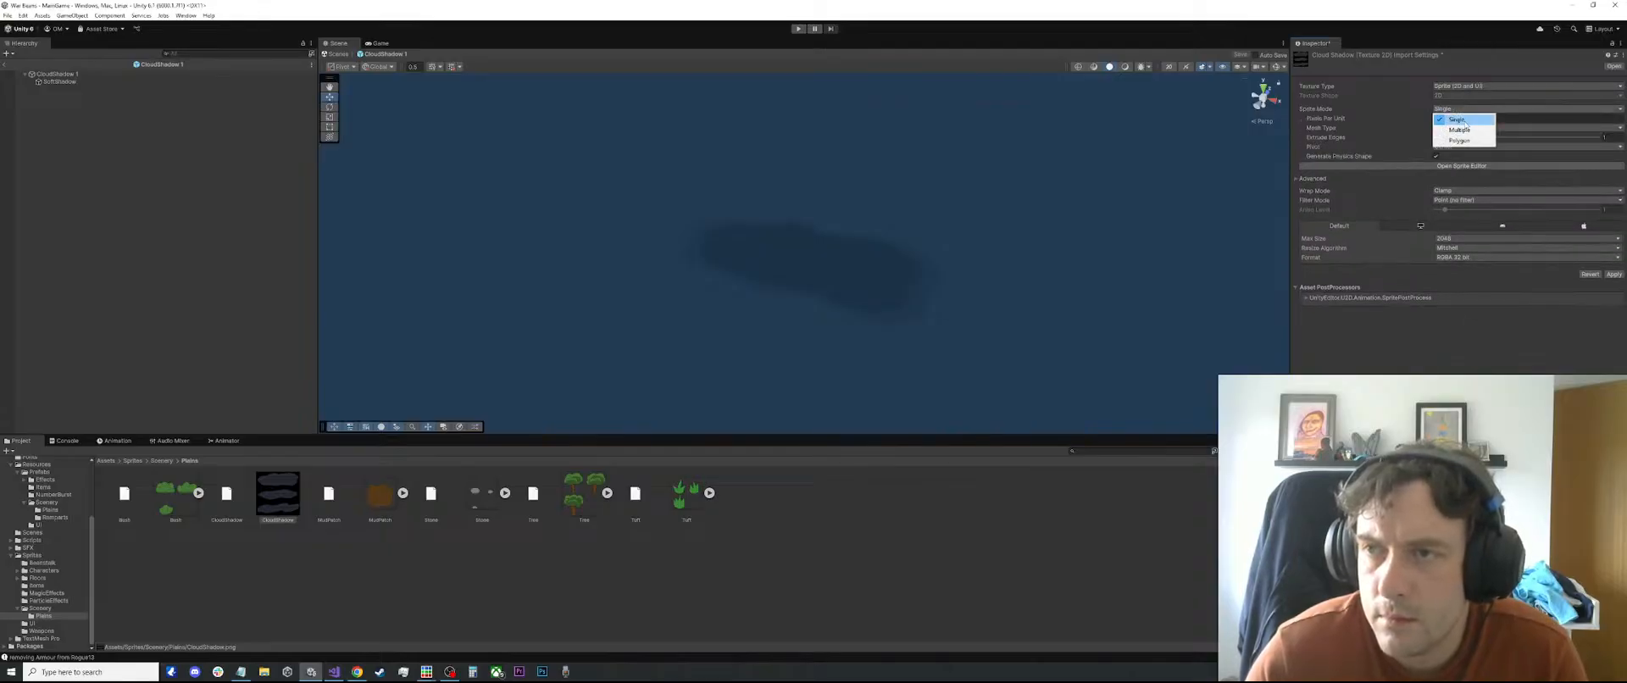
{"action": "left_click", "coordinate": [1457, 130]}
{"action": "left_click", "coordinate": [1610, 265]}
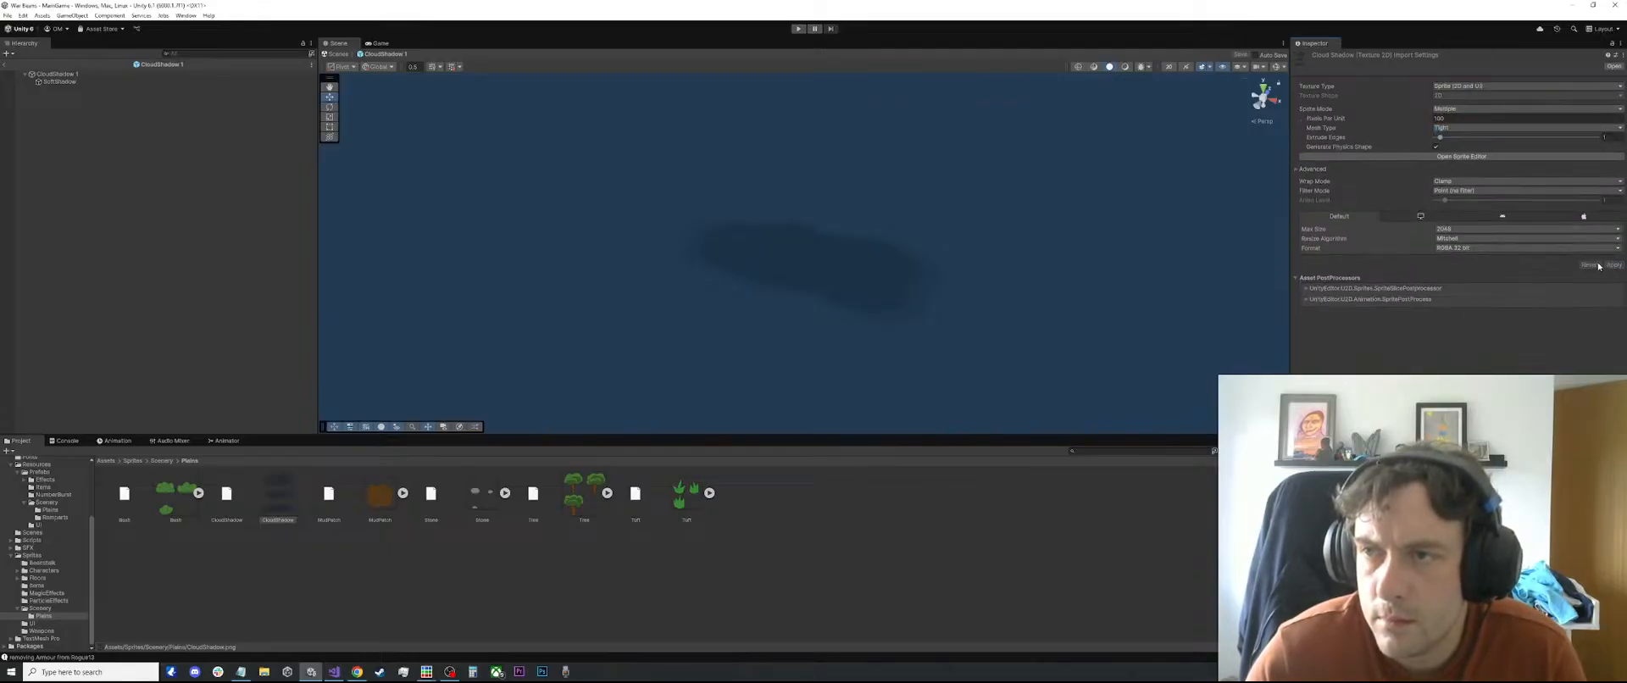
{"action": "left_click", "coordinate": [1507, 158]}
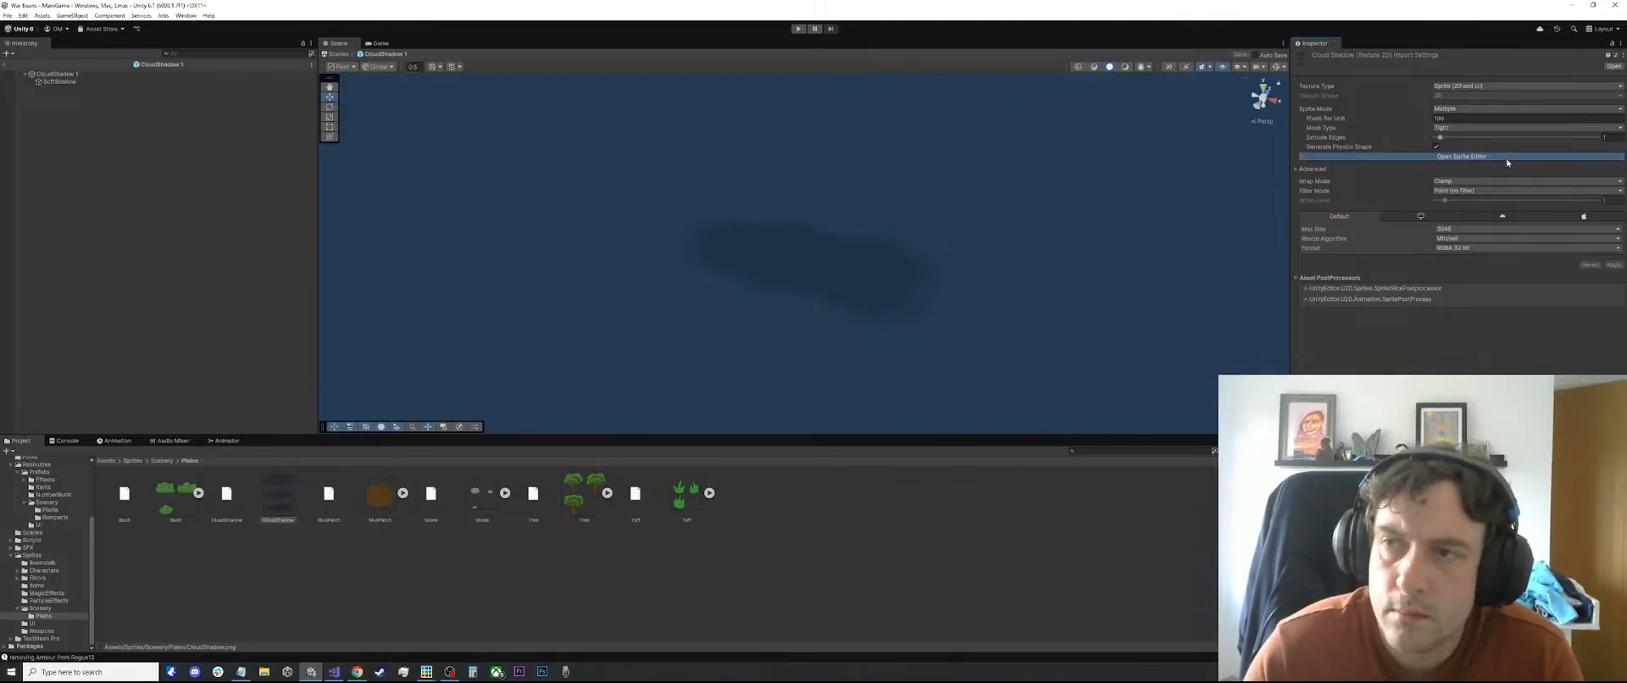
Slice the CloudShadow texture by cell size with 200 x 100 pixel cells, apply the slices and close the Sprite Editor
{"action": "left_click", "coordinate": [114, 106]}
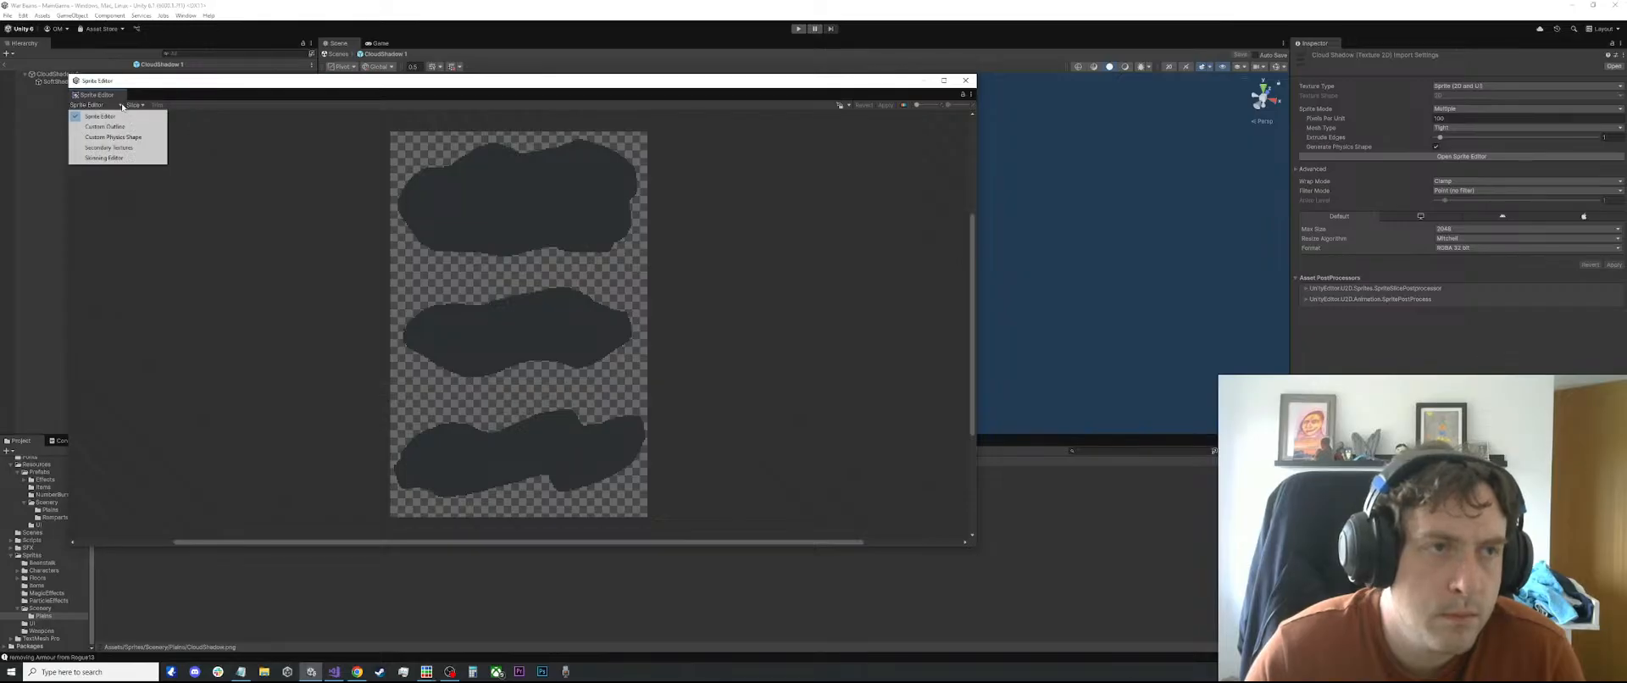
{"action": "left_click", "coordinate": [135, 106]}
{"action": "left_click", "coordinate": [223, 126]}
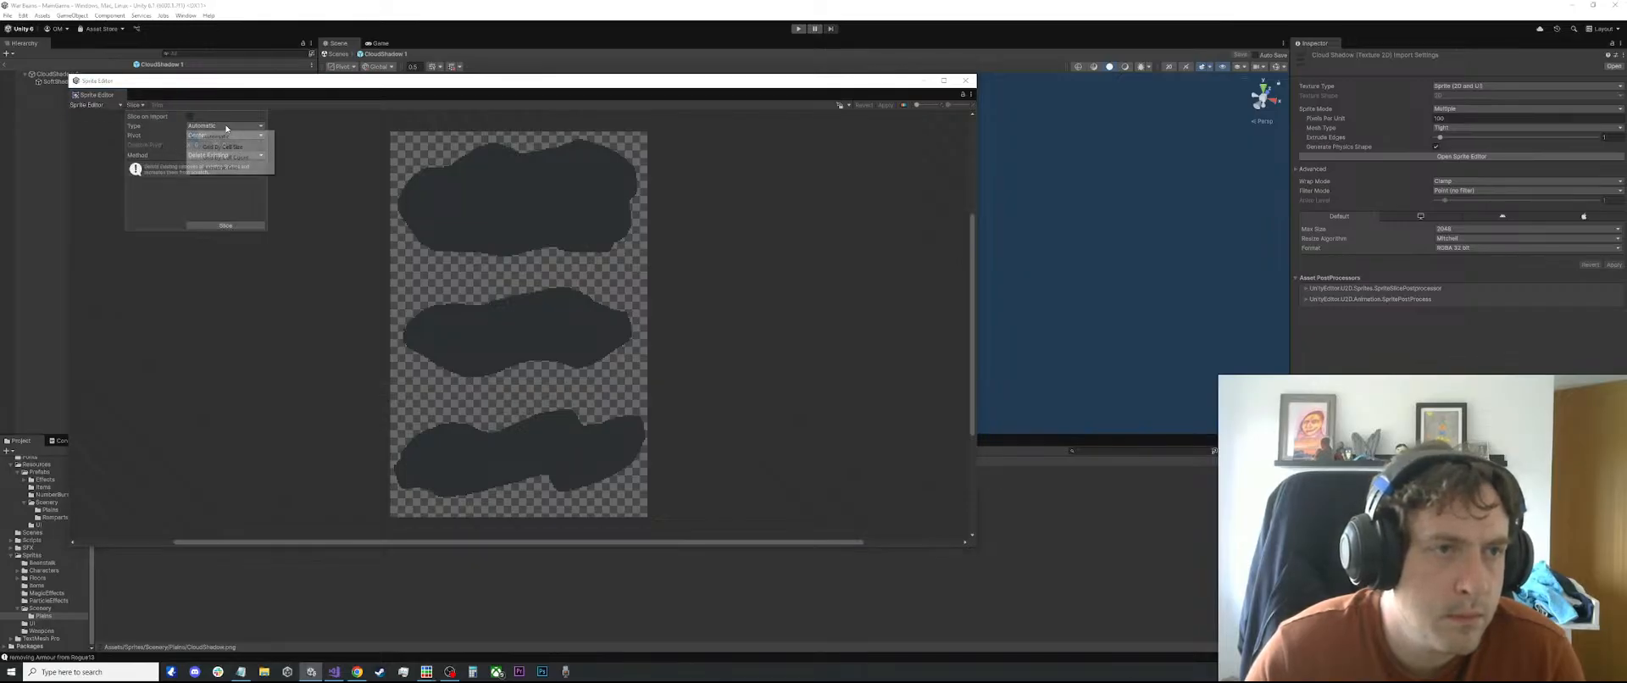
{"action": "left_click", "coordinate": [208, 145]}
{"action": "left_click", "coordinate": [205, 134]}
{"action": "type", "text": "200"}
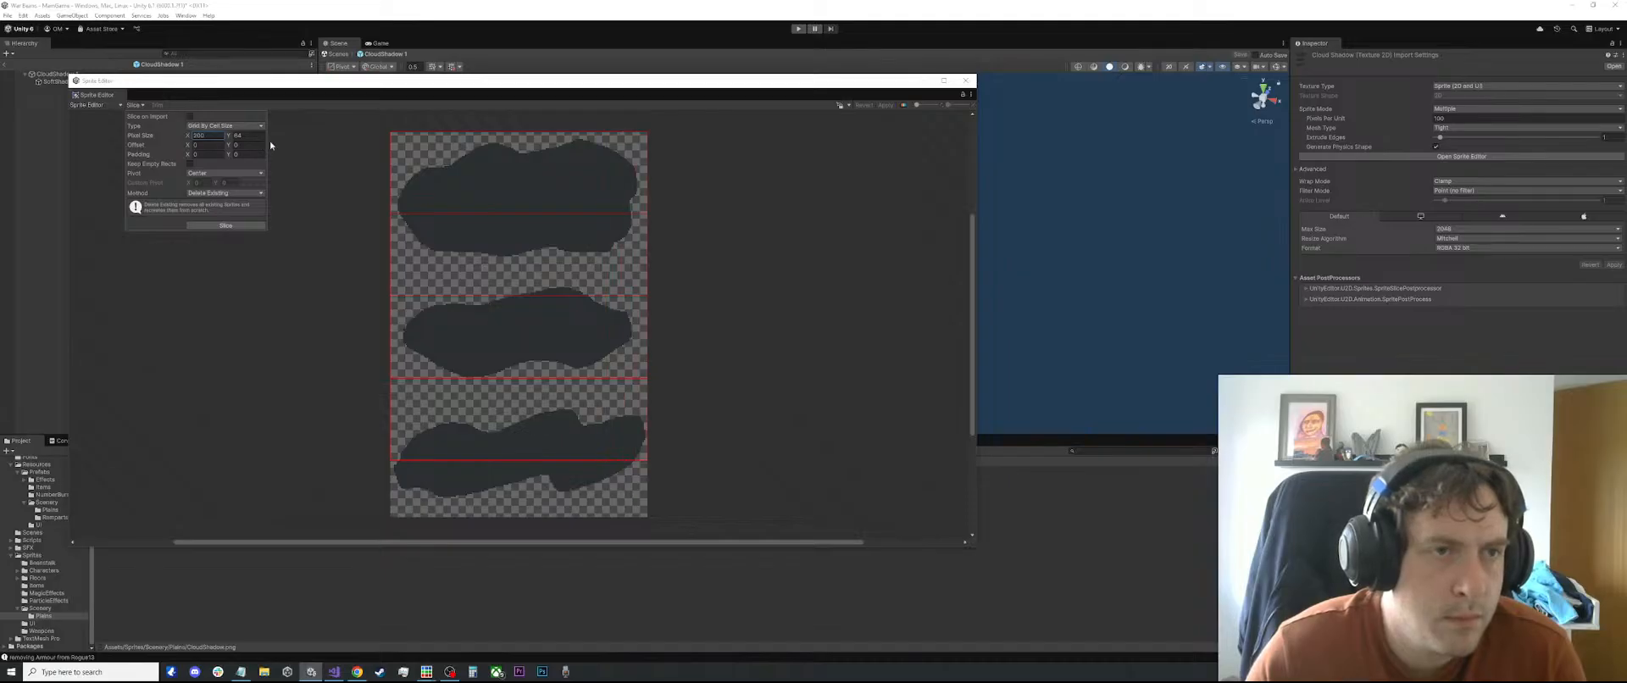
{"action": "left_click_drag", "start_coordinate": [228, 135], "coordinate": [235, 136]}
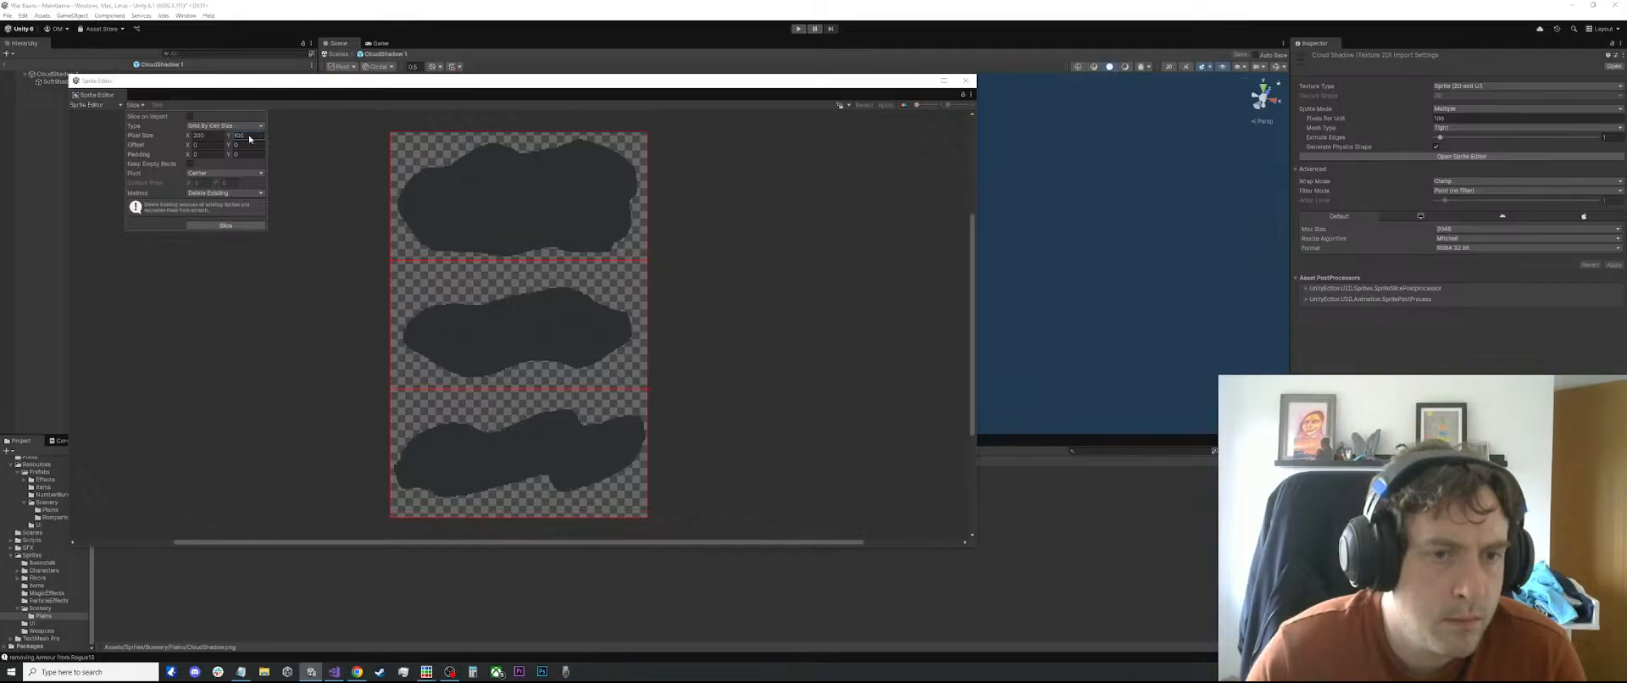
{"action": "left_click", "coordinate": [226, 225]}
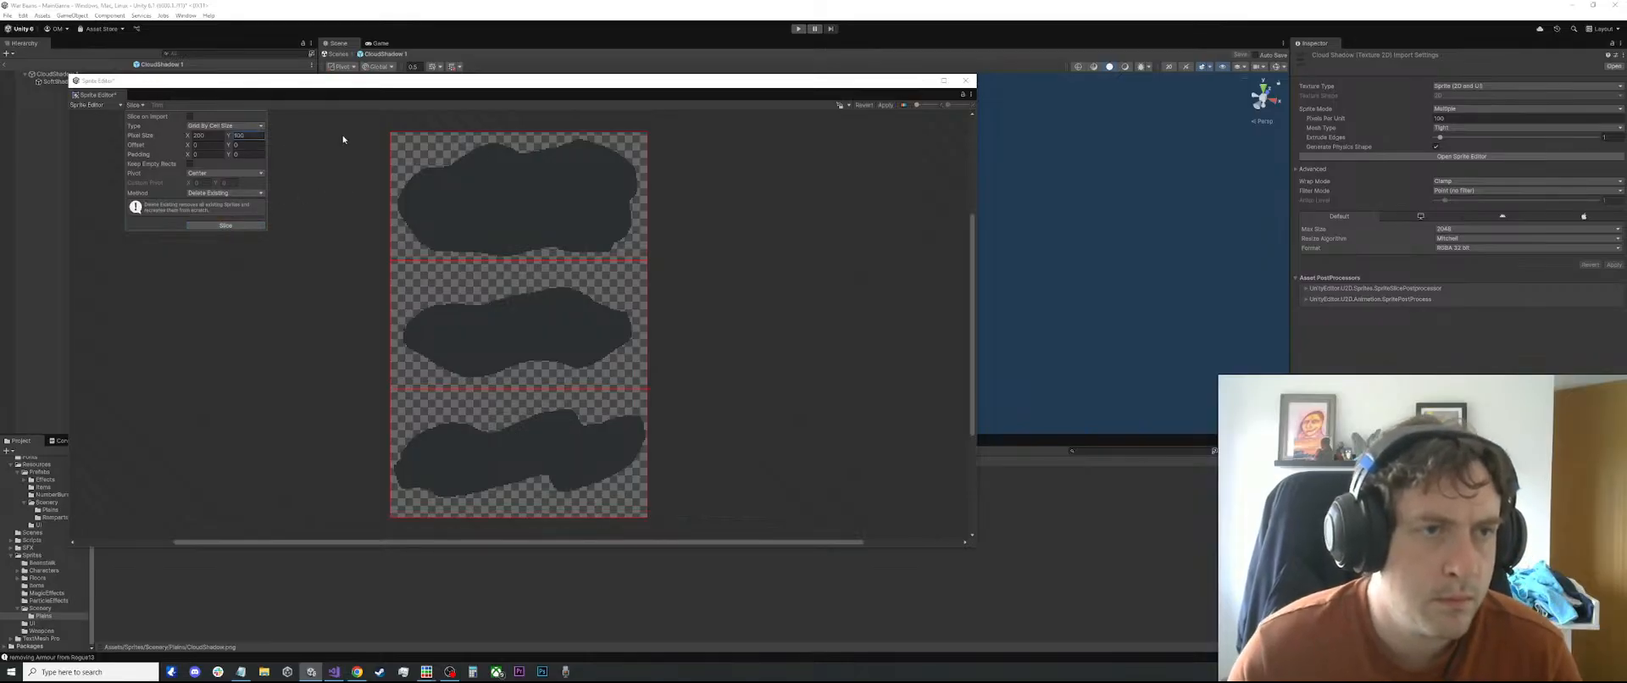
{"action": "left_click", "coordinate": [885, 108]}
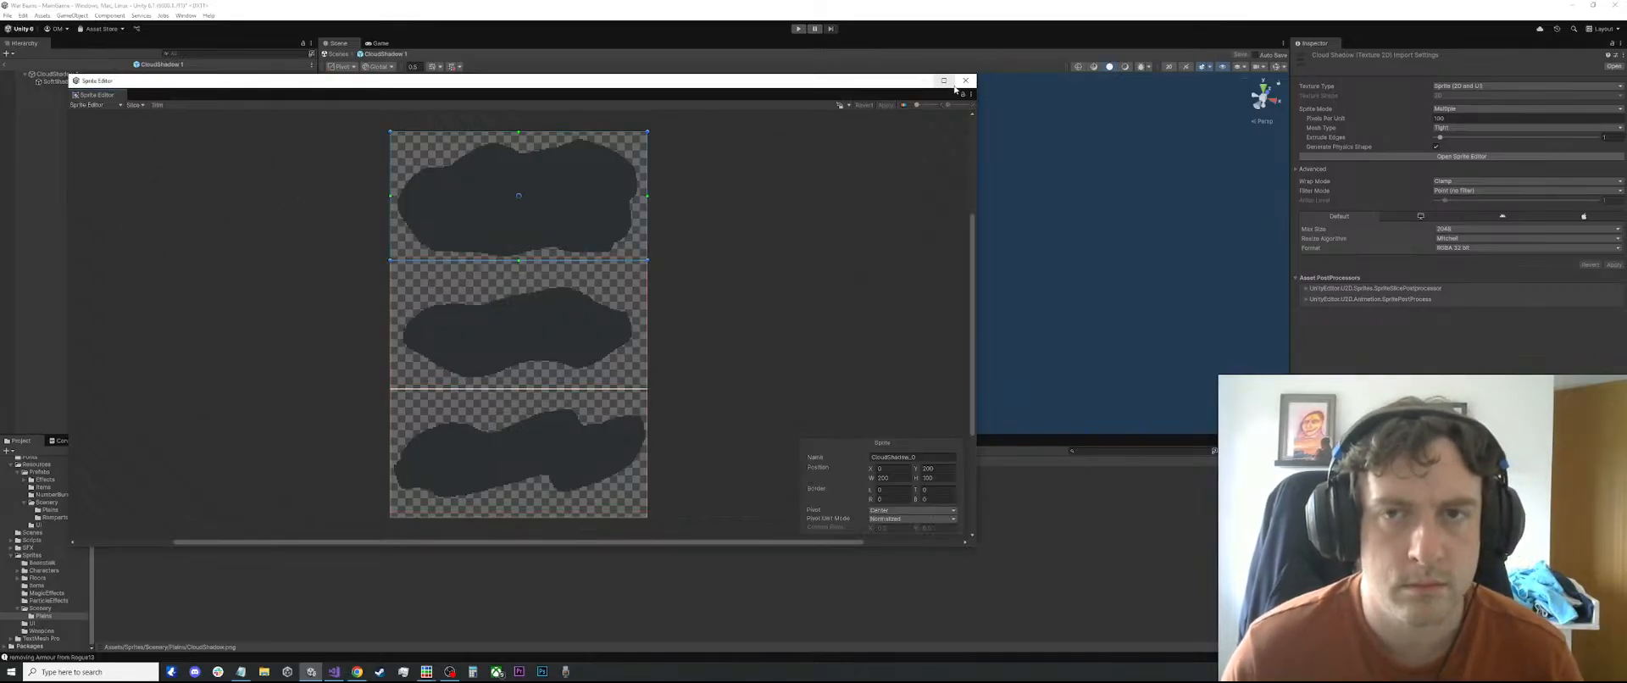
{"action": "left_click", "coordinate": [965, 81]}
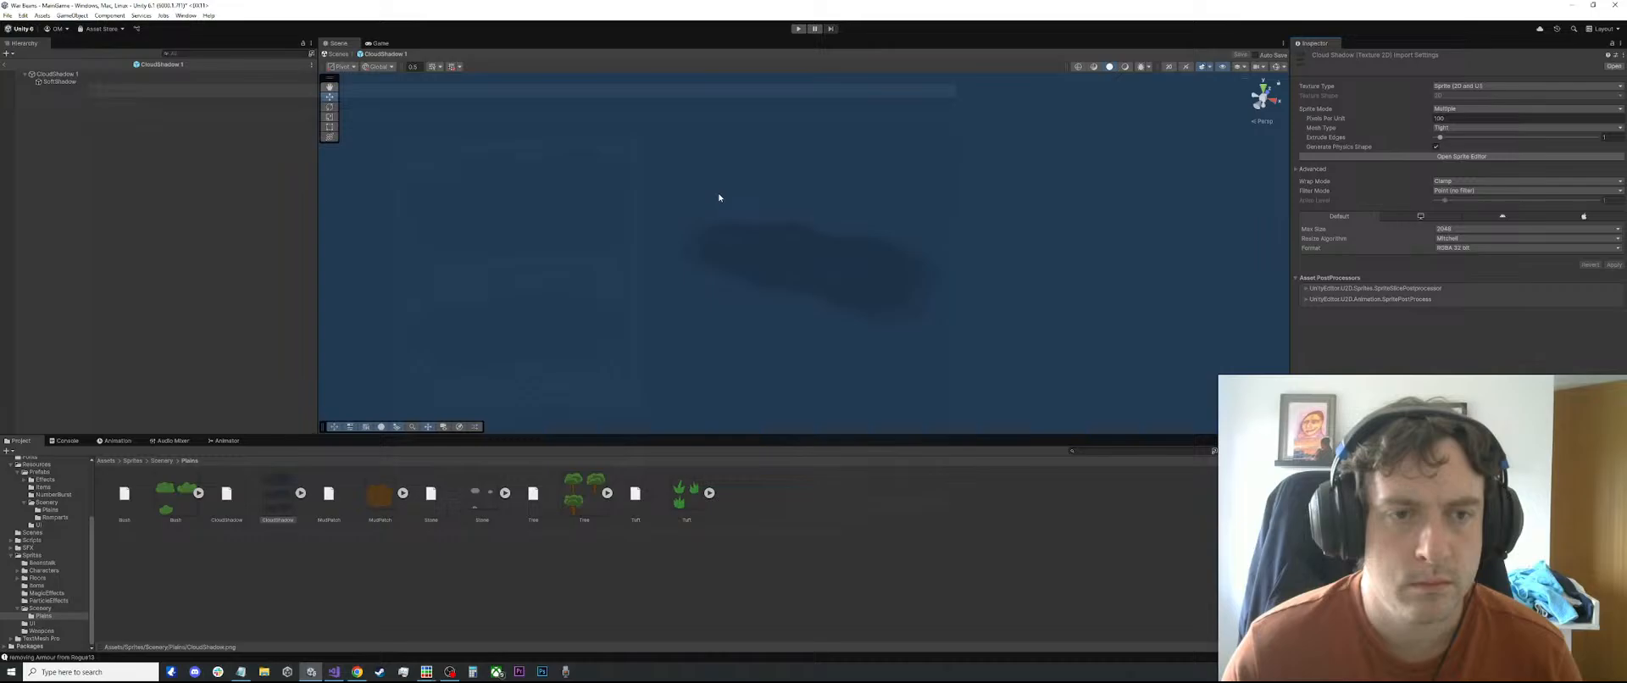
In the Plains scenery prefab CloudShadow 1, assign the CloudShadow_1 sprite to both the root object and its SoftShadow child
{"action": "left_click", "coordinate": [47, 503]}
{"action": "left_click", "coordinate": [50, 509]}
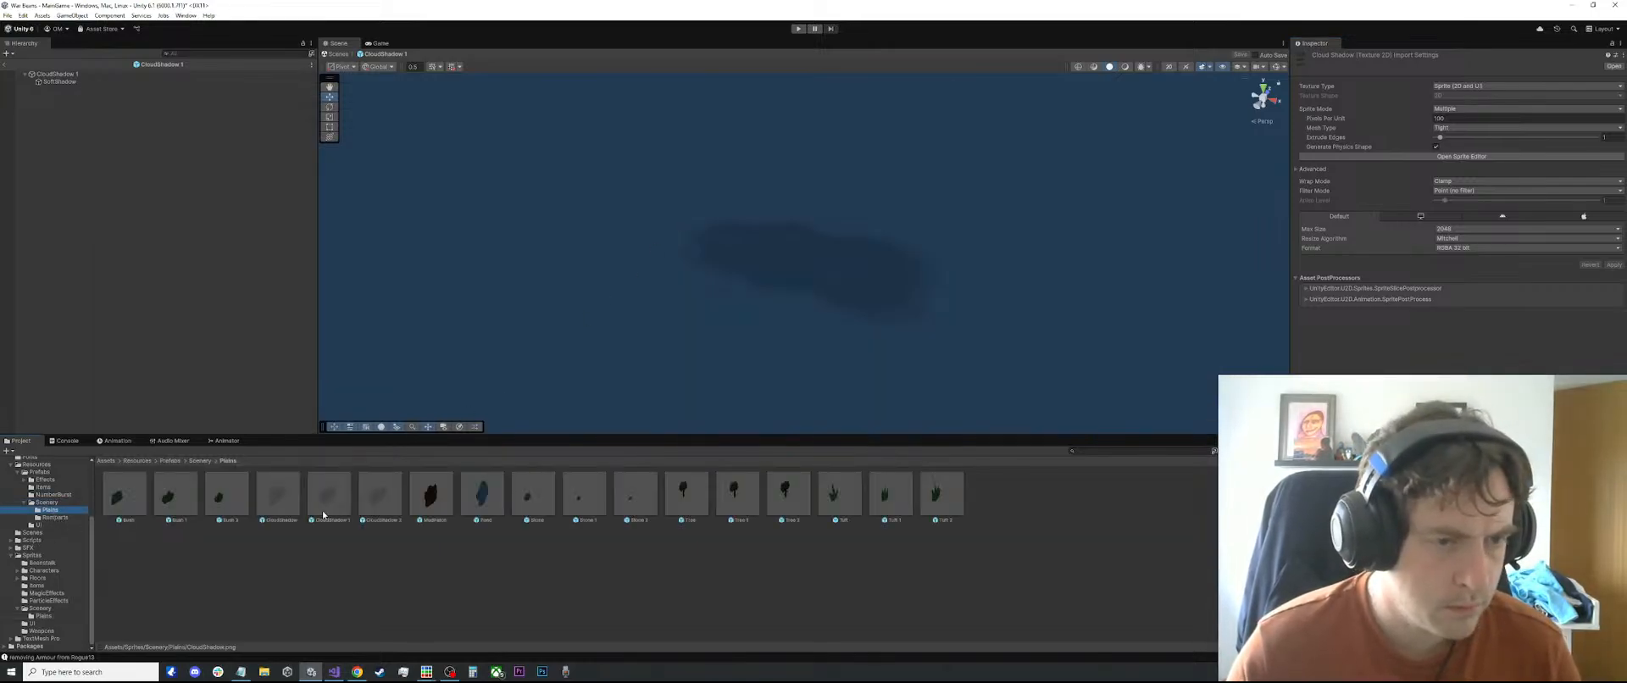
{"action": "left_click", "coordinate": [340, 502]}
{"action": "left_click", "coordinate": [87, 82], "text": "shift"}
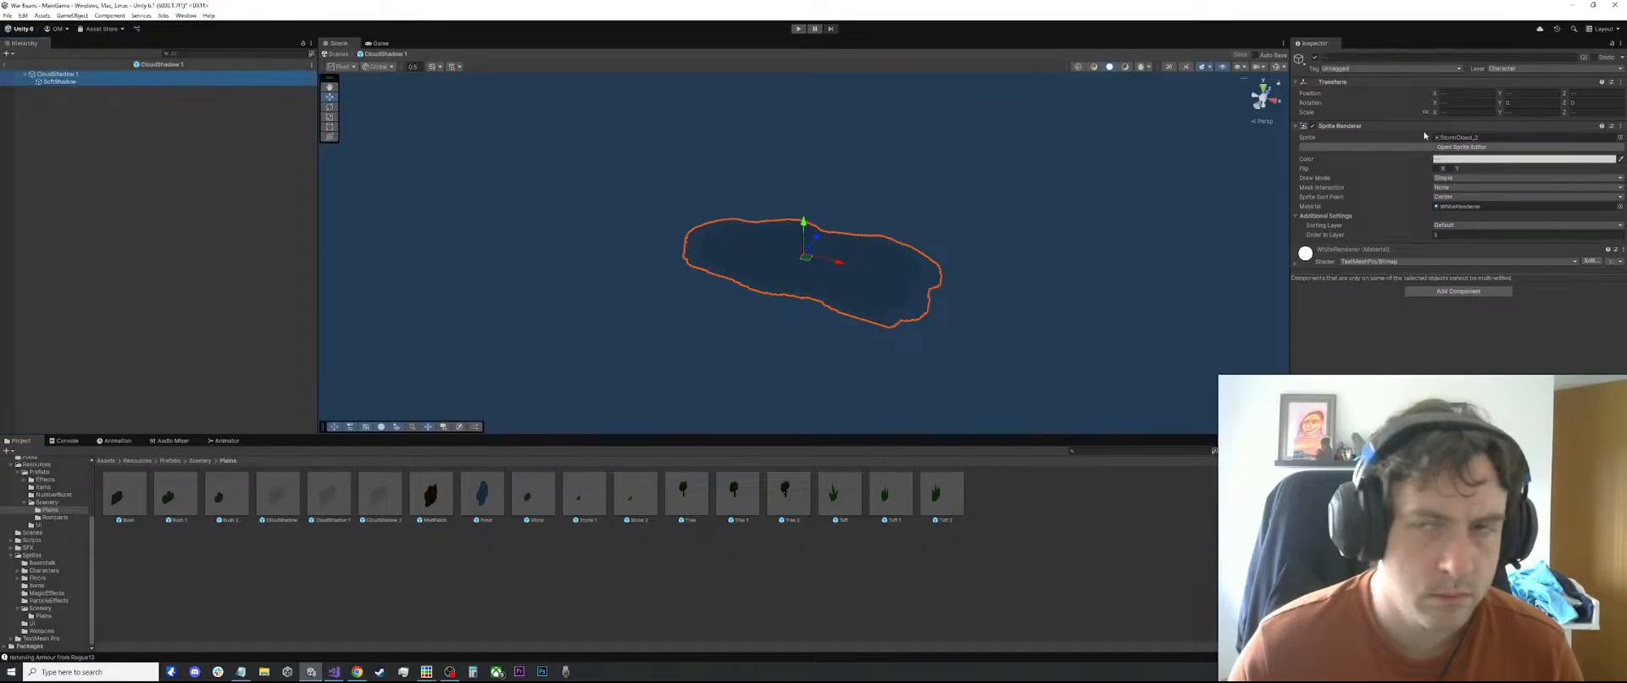
{"action": "left_click", "coordinate": [1621, 141]}
{"action": "type", "text": "cloud"}
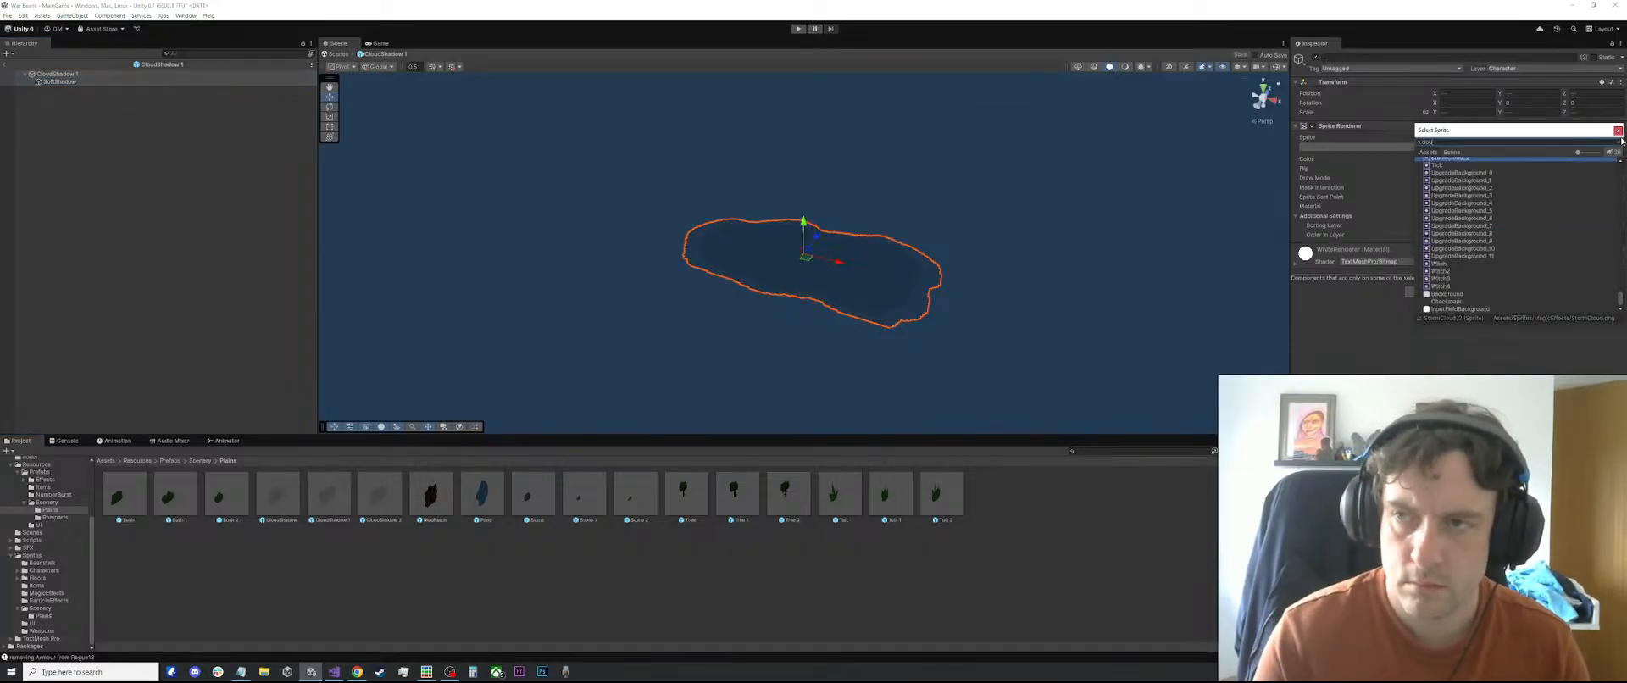
{"action": "key", "text": "Up"}
{"action": "key", "text": "Up"}
{"action": "key", "text": "Up"}
{"action": "key", "text": "Up"}
{"action": "key", "text": "Up"}
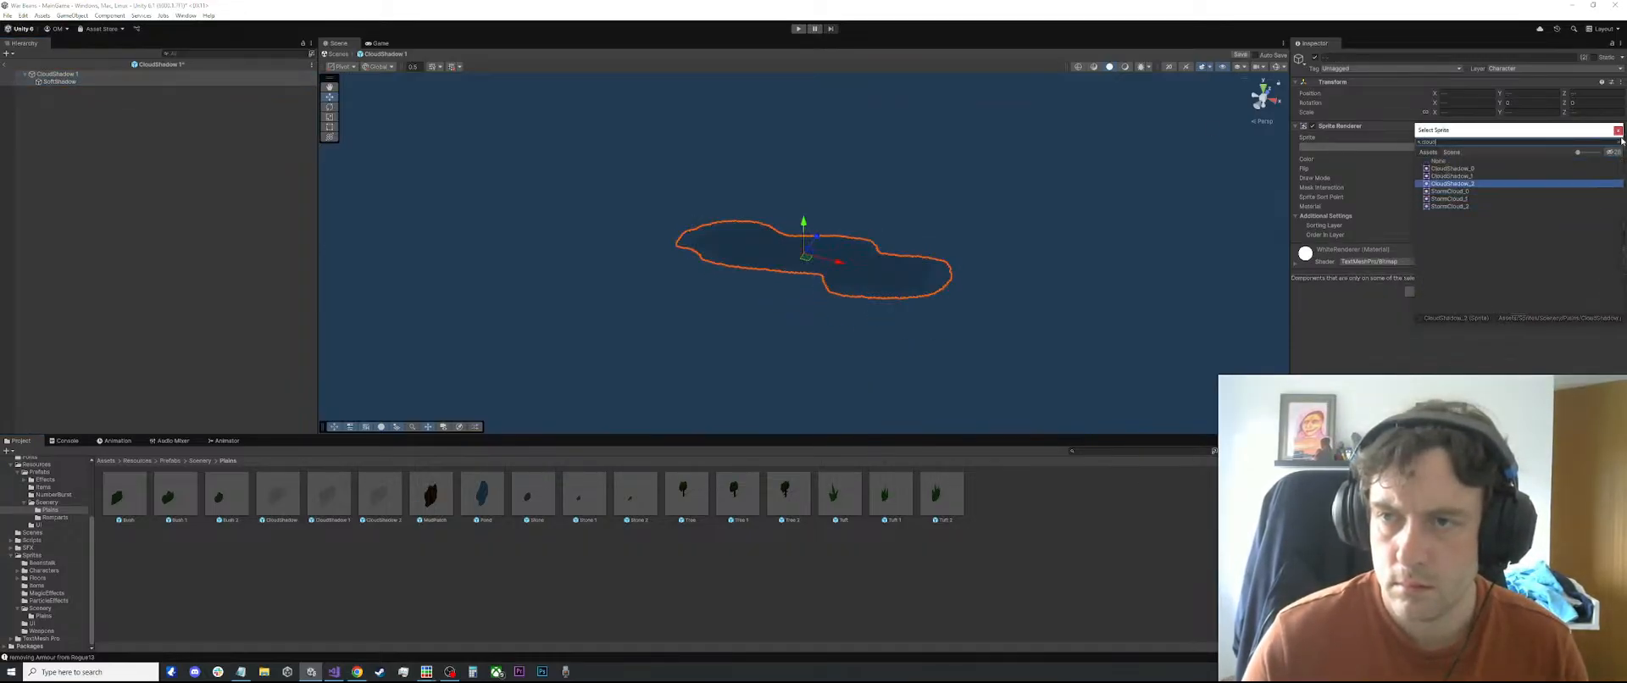
{"action": "left_click", "coordinate": [1617, 131]}
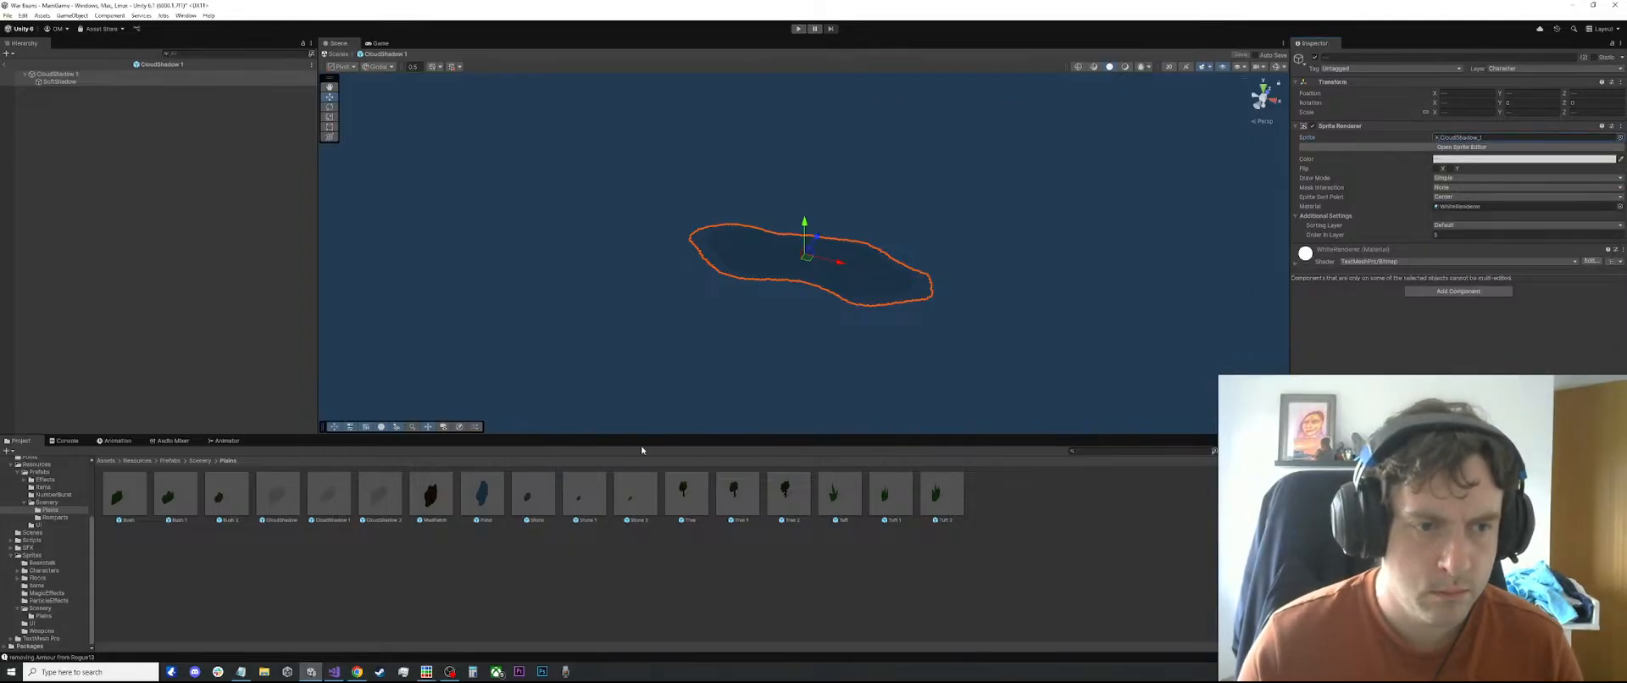
Open the CloudShadow 2 prefab and assign the CloudShadow_2 sprite to both its root object and SoftShadow child
{"action": "double_click", "coordinate": [382, 505]}
{"action": "left_click", "coordinate": [148, 84], "text": "shift"}
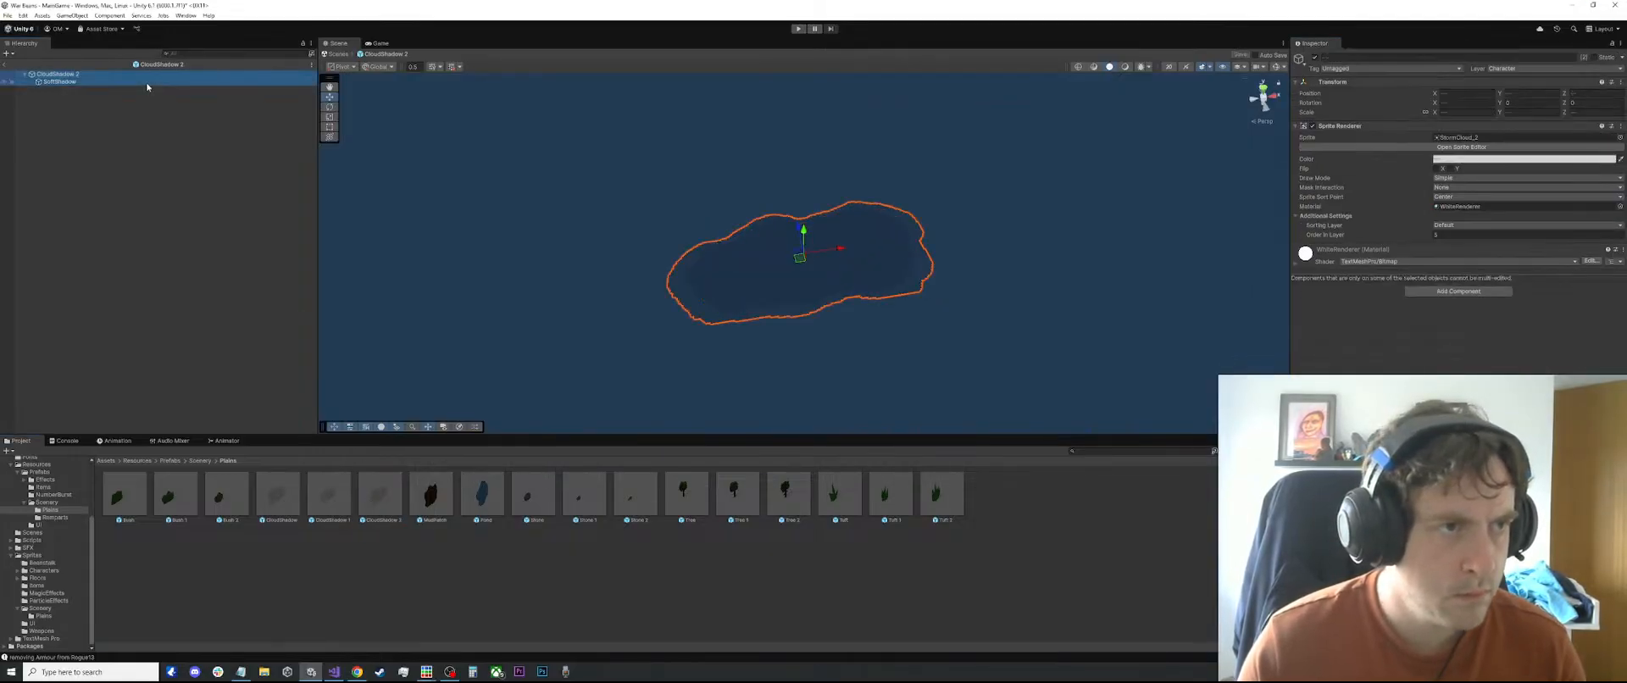
{"action": "left_click", "coordinate": [1619, 136]}
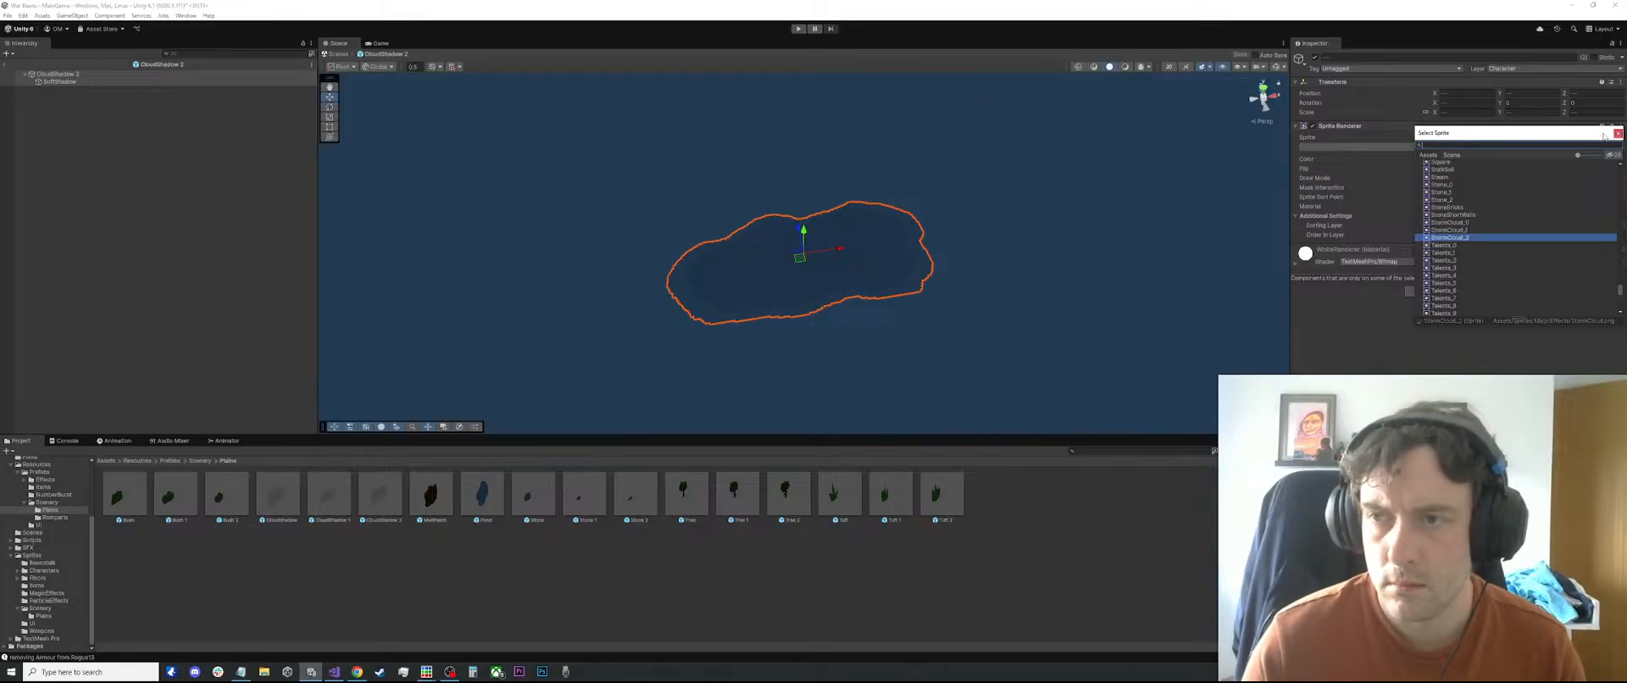
{"action": "type", "text": "c"}
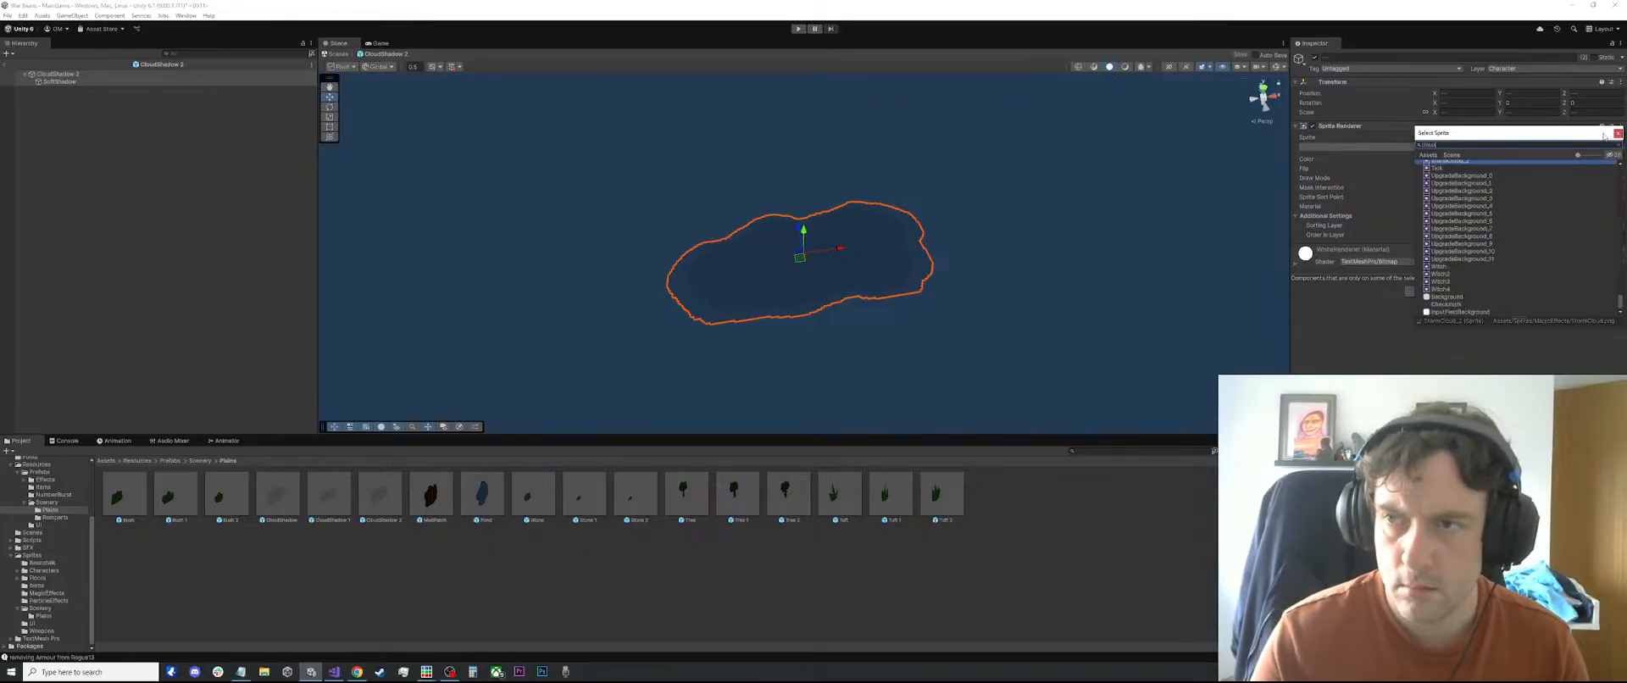
{"action": "type", "text": "loud"}
{"action": "key", "text": "Up"}
{"action": "key", "text": "Up"}
{"action": "key", "text": "Up"}
{"action": "key", "text": "Return"}
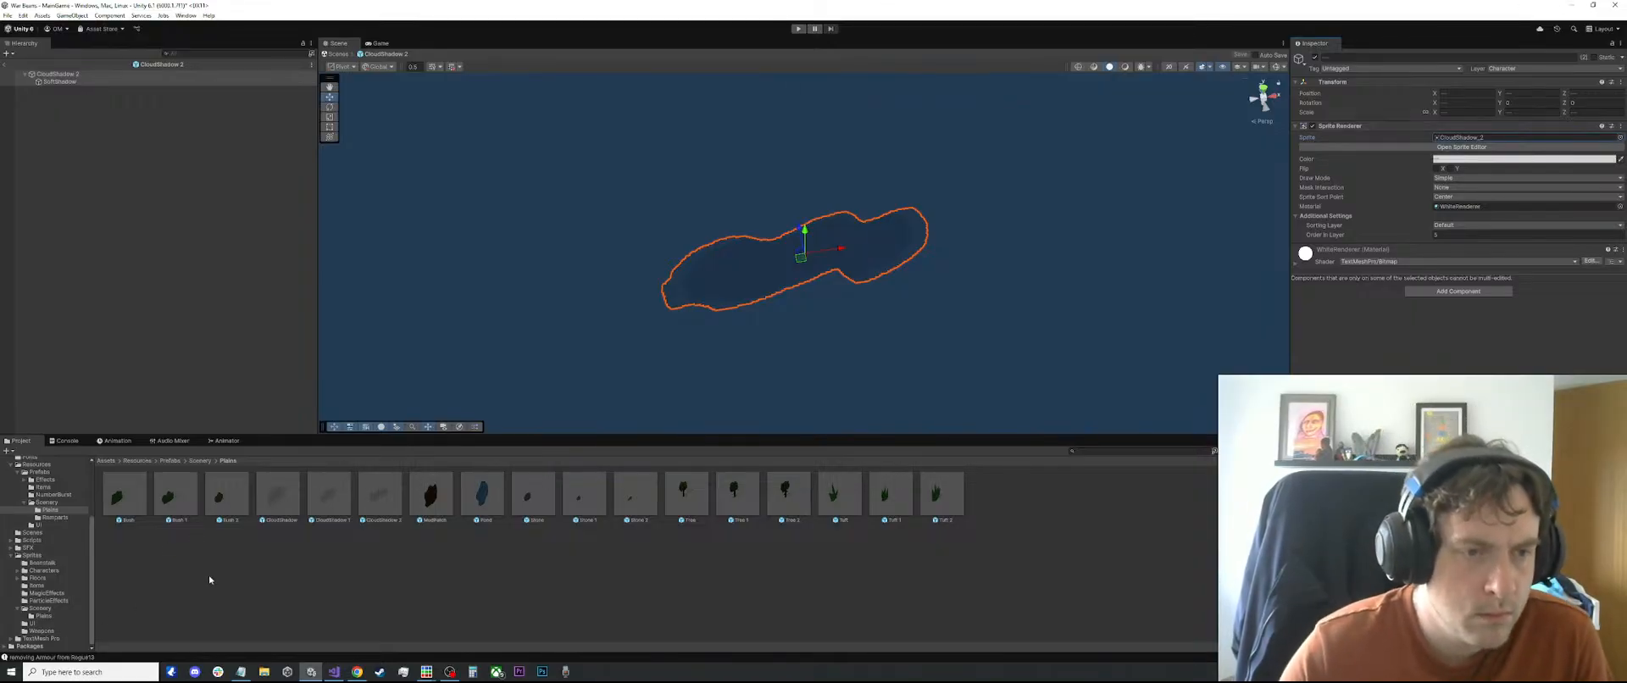
Switch to the Notepad to-do list and delete the cloud shadow entry about alternative versions under Plains
{"action": "key", "text": "alt+Tab"}
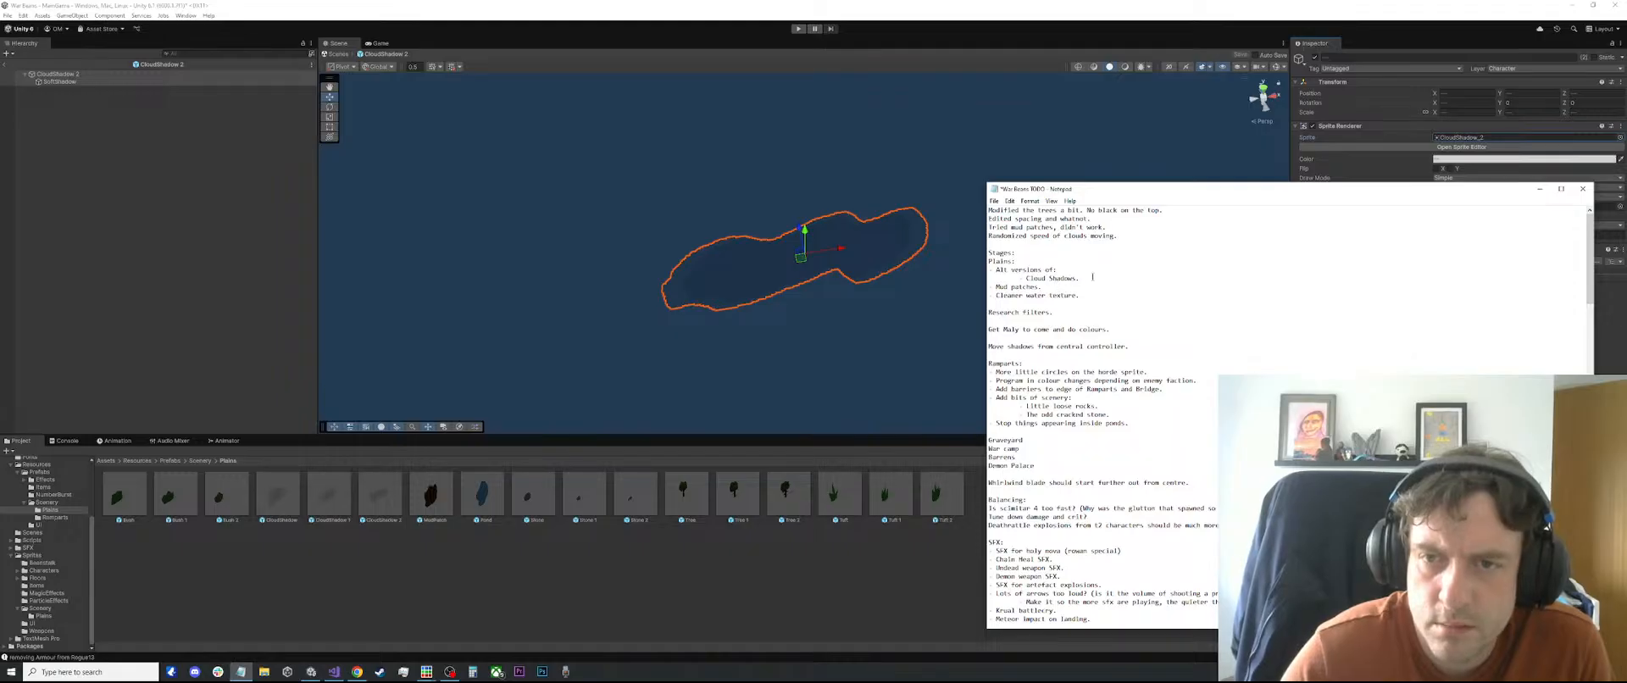
{"action": "left_click_drag", "start_coordinate": [1092, 276], "coordinate": [947, 271]}
{"action": "key", "text": "BackSpace"}
{"action": "key", "text": "BackSpace"}
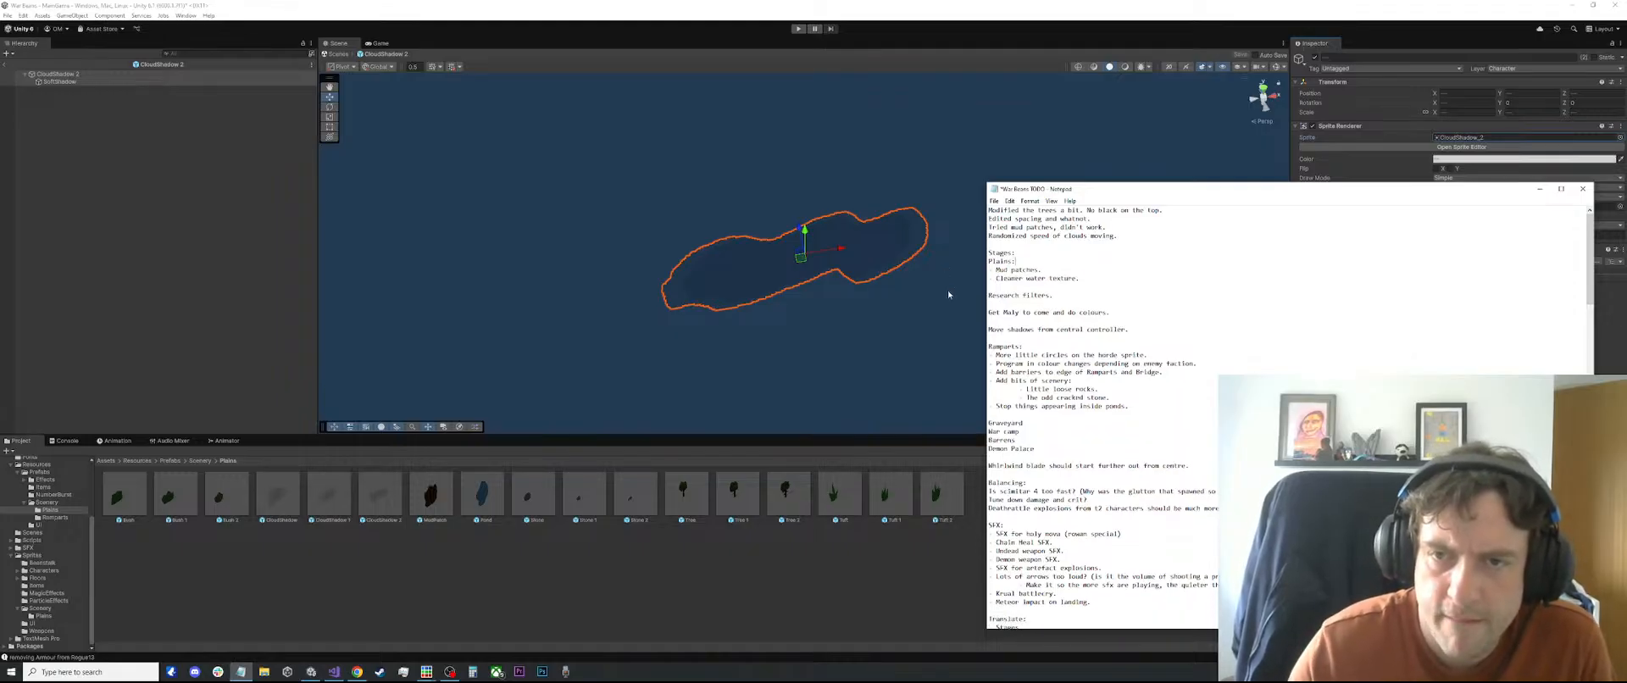
Delete the Stages and Plains headings with the mud patches and cleaner water texture entries from the to-do list
{"action": "left_click_drag", "start_coordinate": [1085, 277], "coordinate": [913, 254]}
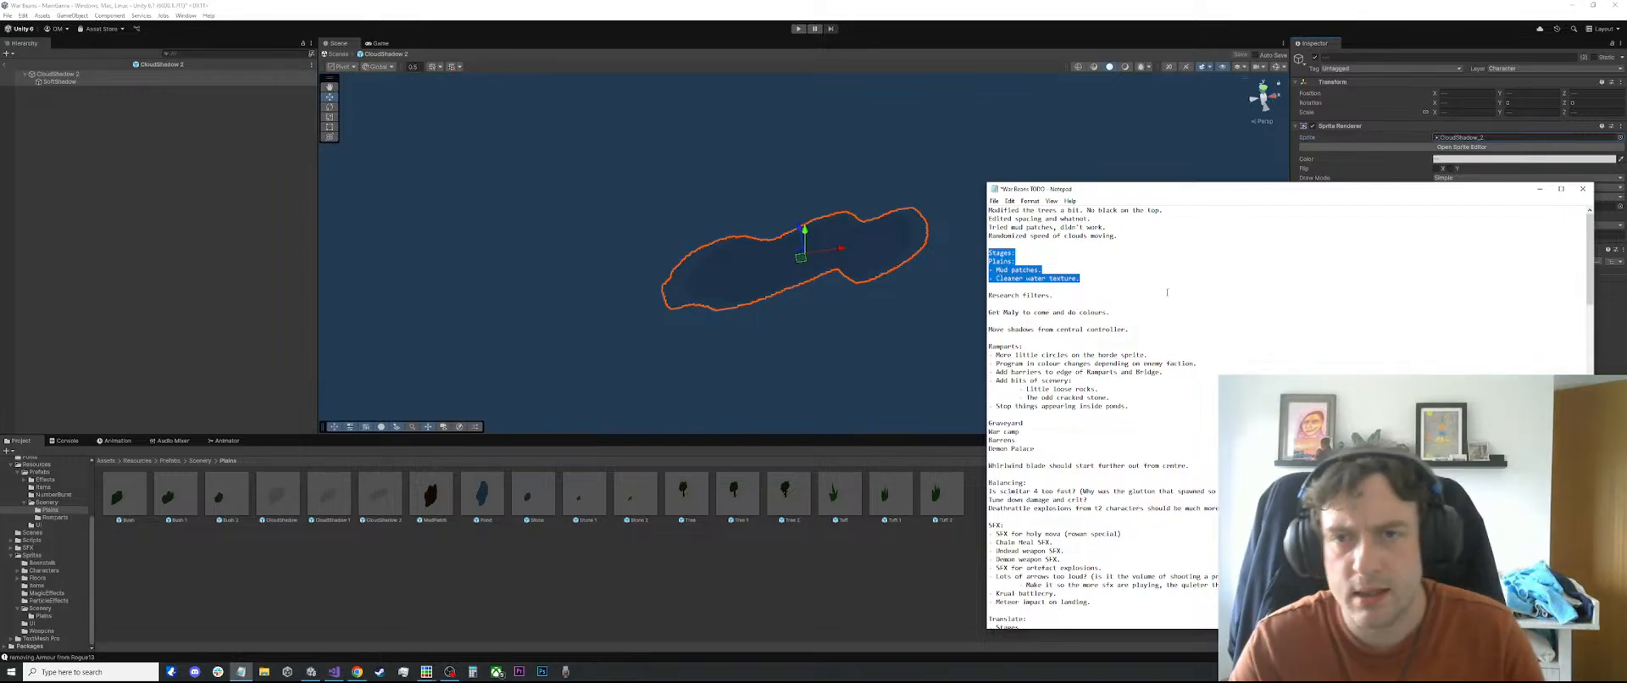
{"action": "key", "text": "BackSpace"}
{"action": "key", "text": "BackSpace"}
{"action": "key", "text": "BackSpace"}
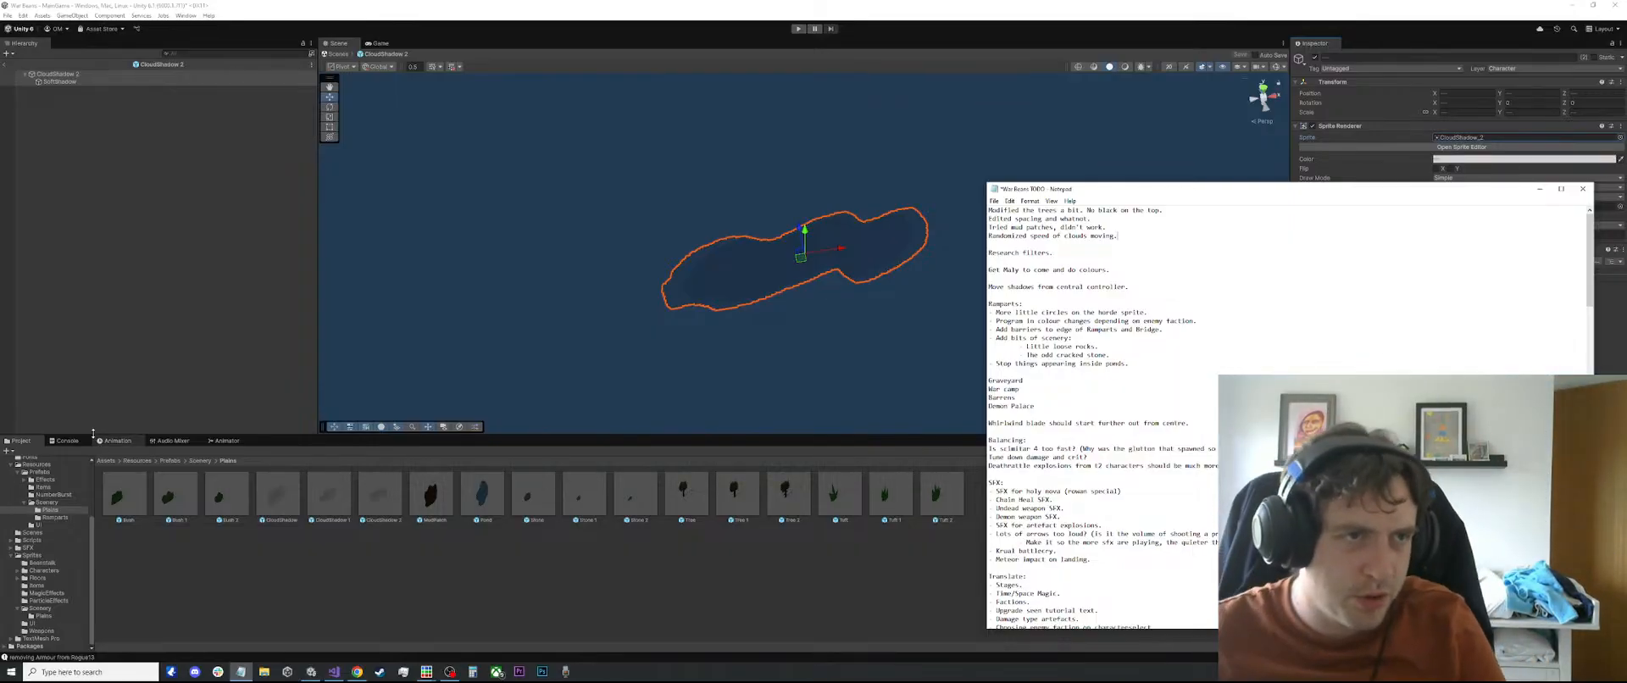
Return to Unity, leave the CloudShadow 2 prefab for the main scene and show the Game view
{"action": "left_click", "coordinate": [246, 222]}
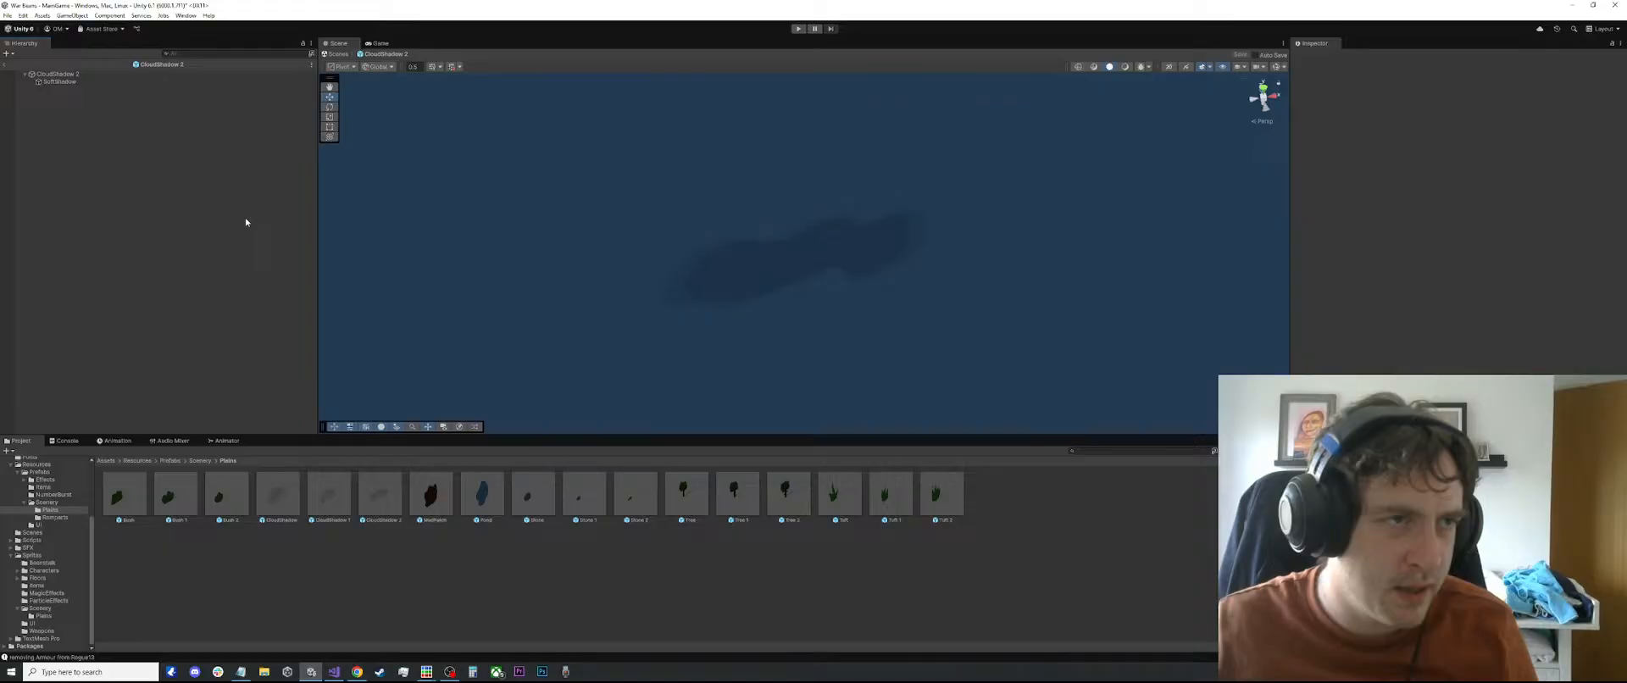
{"action": "left_click", "coordinate": [4, 65]}
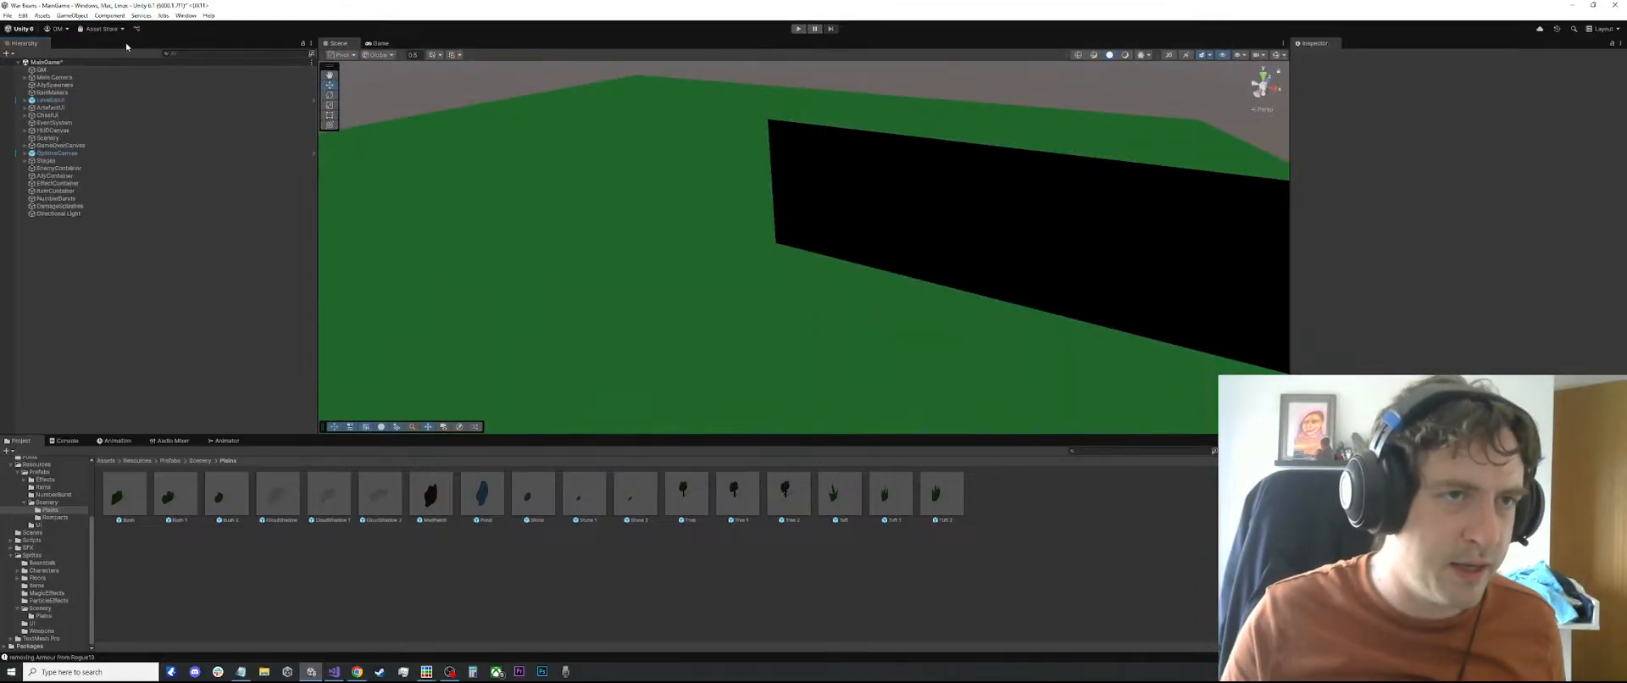
{"action": "left_click", "coordinate": [377, 43]}
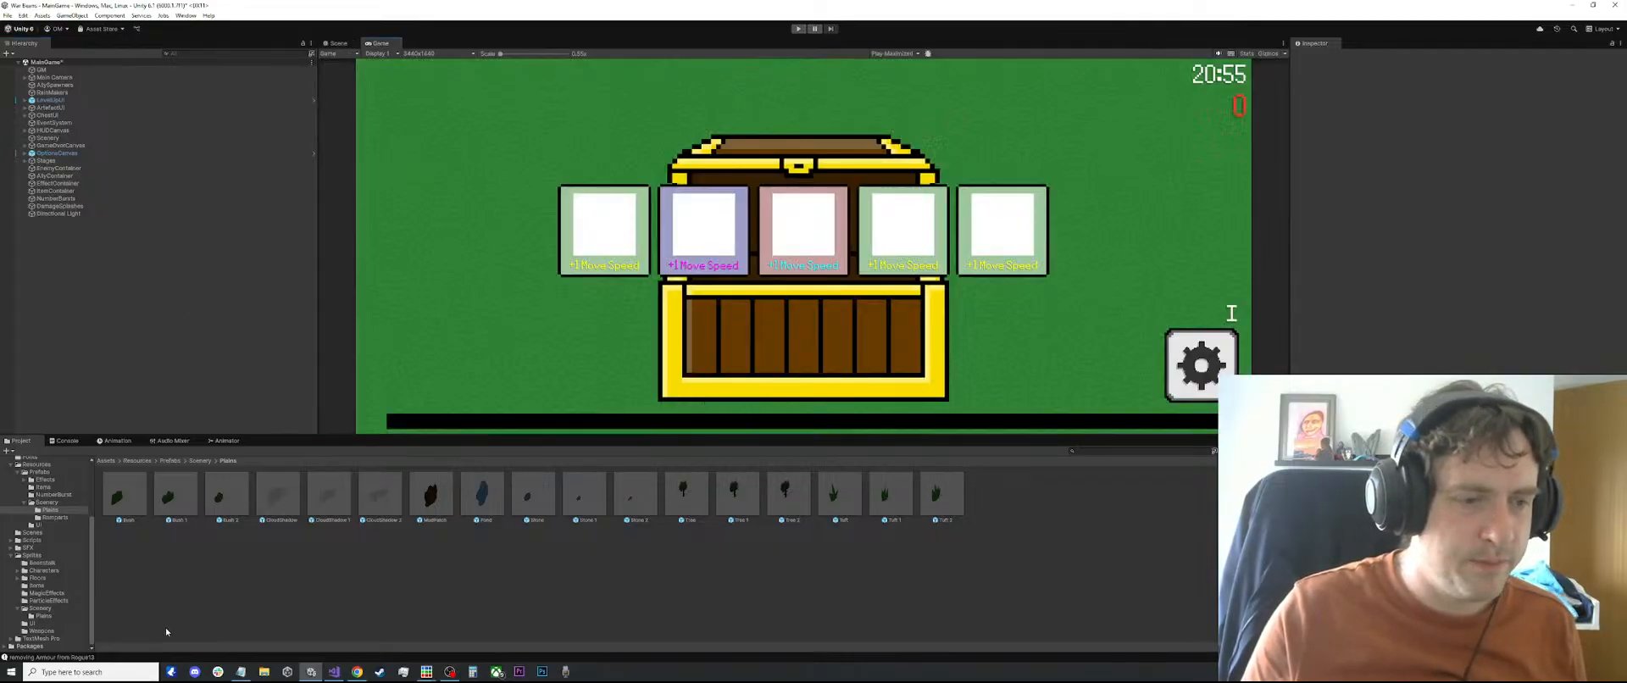
In the Notepad to-do list, delete the finished notes at the start, through the "Research filters." line, and the leftover blank lines
{"action": "left_click", "coordinate": [235, 671]}
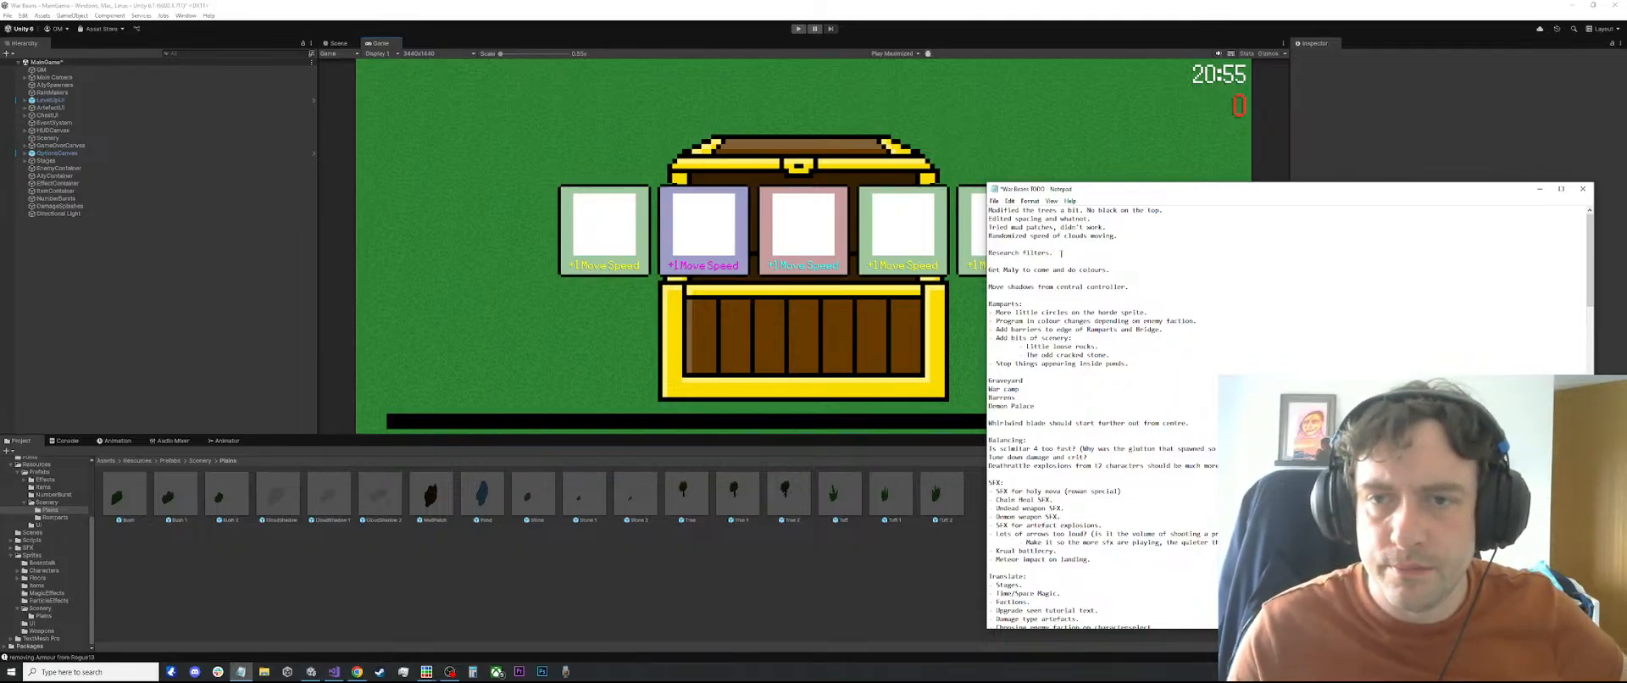
{"action": "left_click_drag", "start_coordinate": [1061, 253], "coordinate": [988, 209]}
{"action": "key", "text": "Delete"}
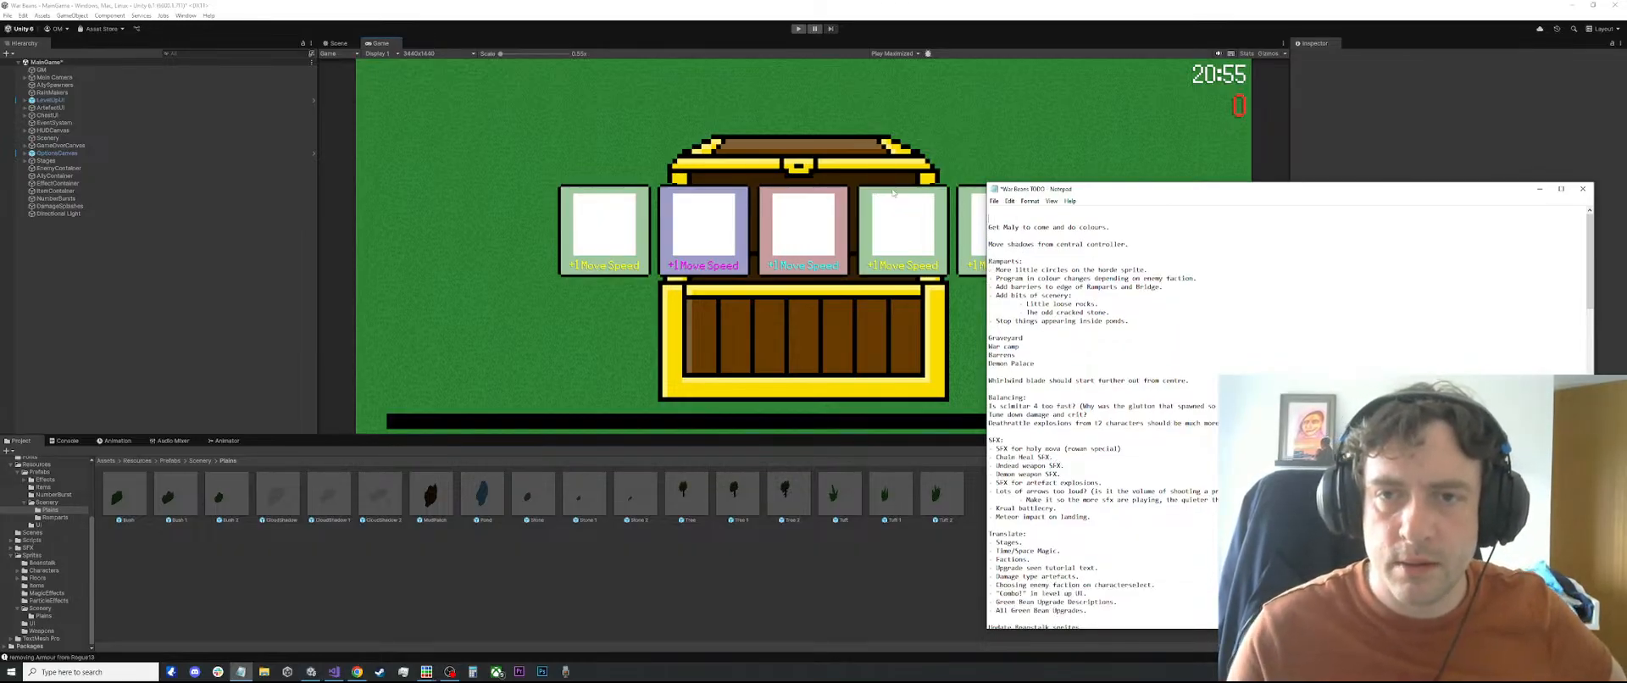
{"action": "key", "text": "Delete"}
{"action": "key", "text": "Delete"}
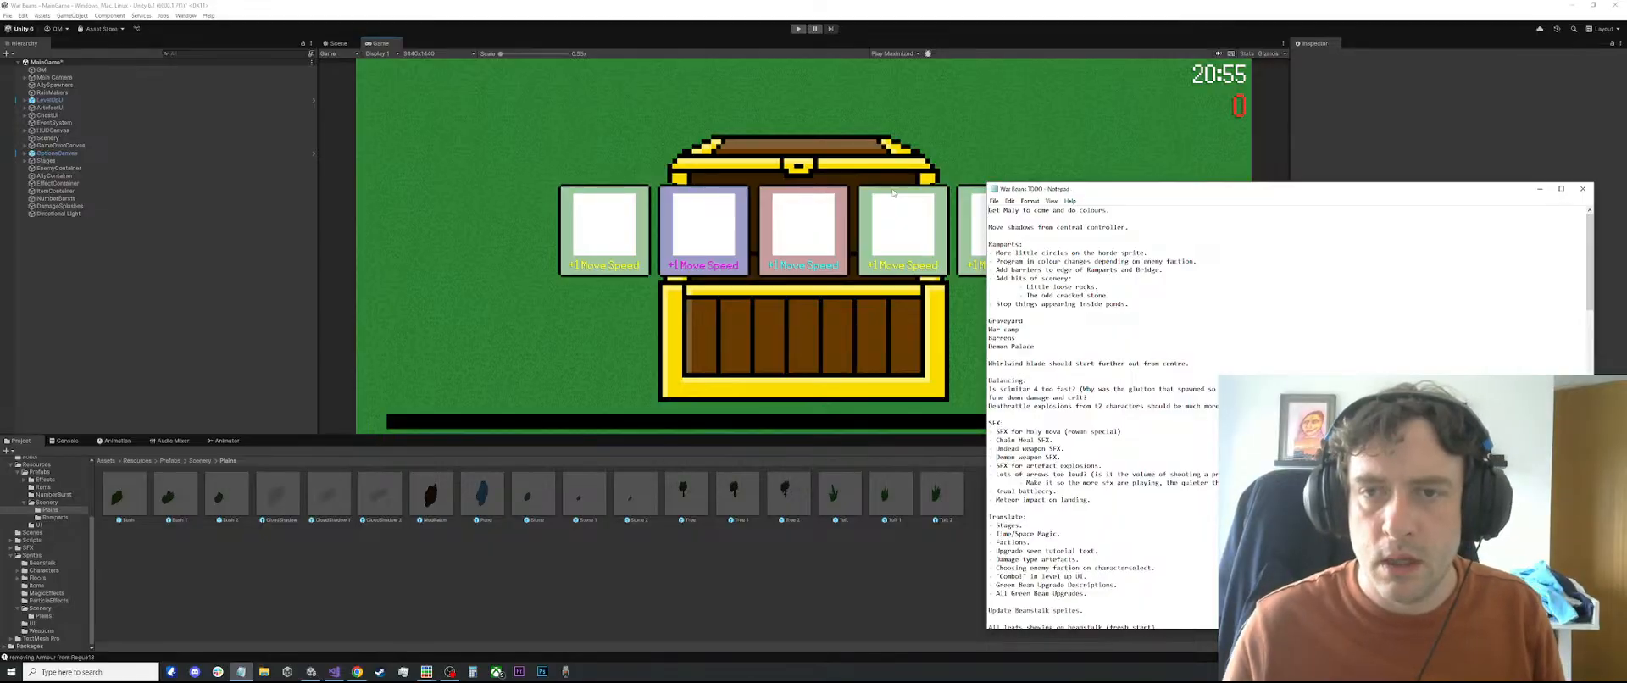
Switch to Visual Studio, review the timer and rotation code in the ShadowMover script, and return to Unity
{"action": "left_click", "coordinate": [99, 287]}
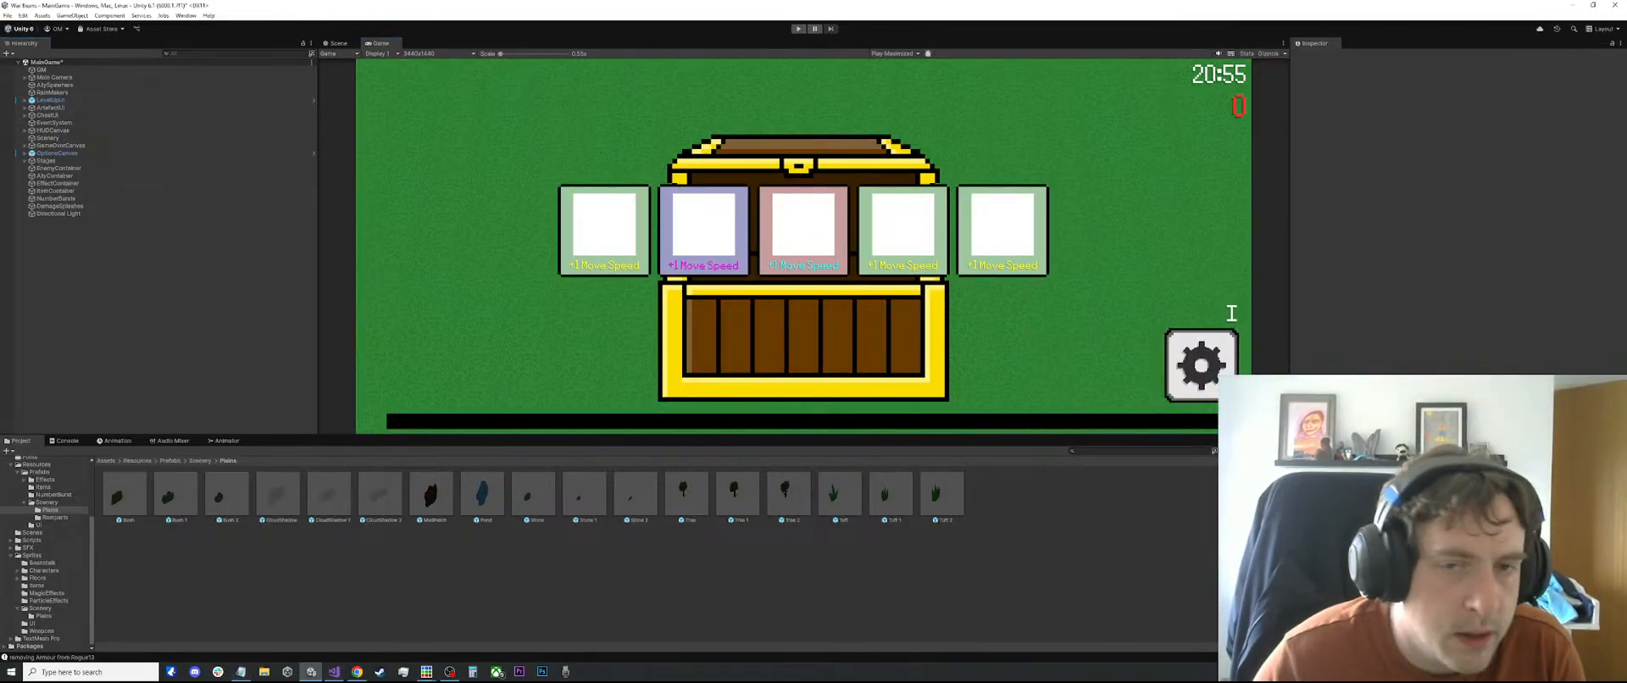
{"action": "left_click", "coordinate": [334, 672]}
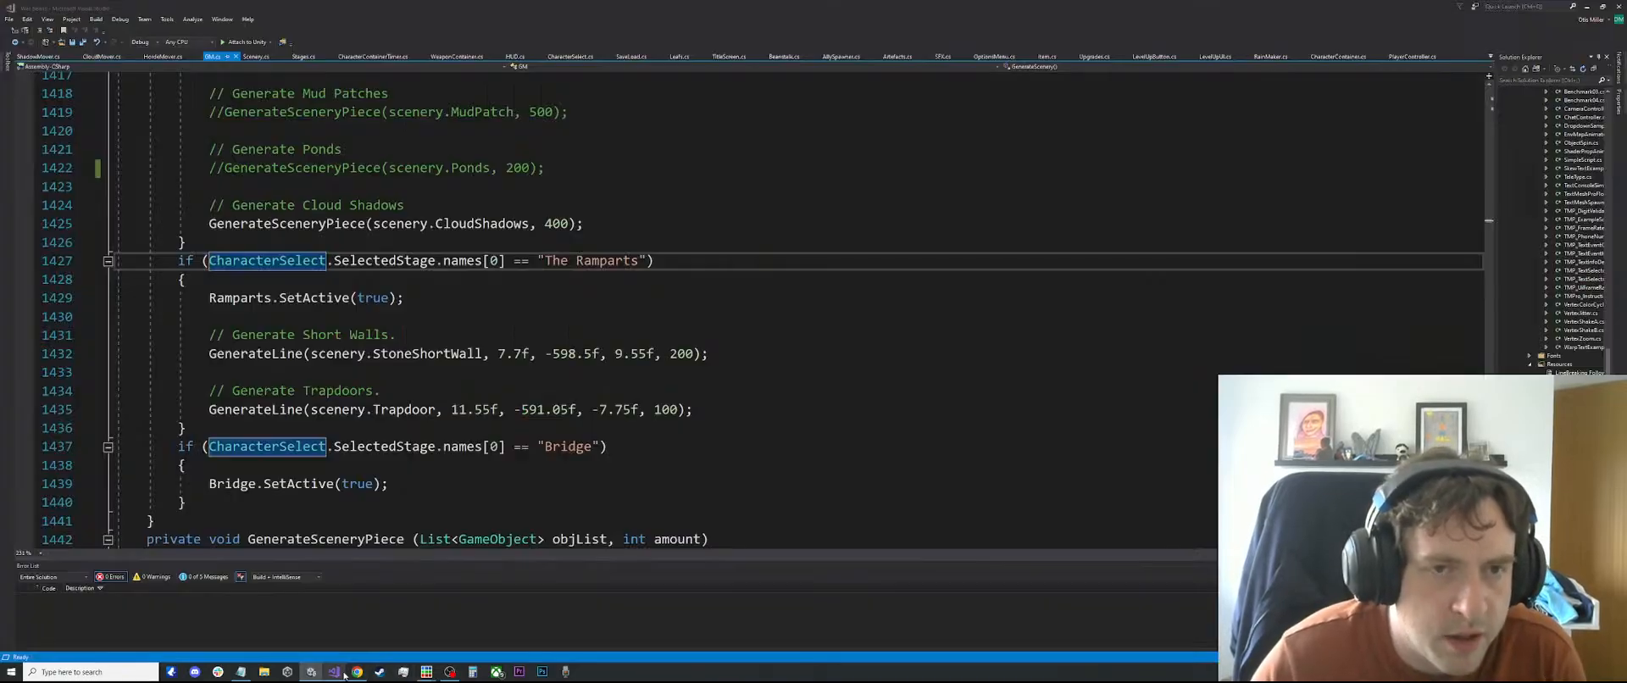
{"action": "left_click", "coordinate": [32, 56]}
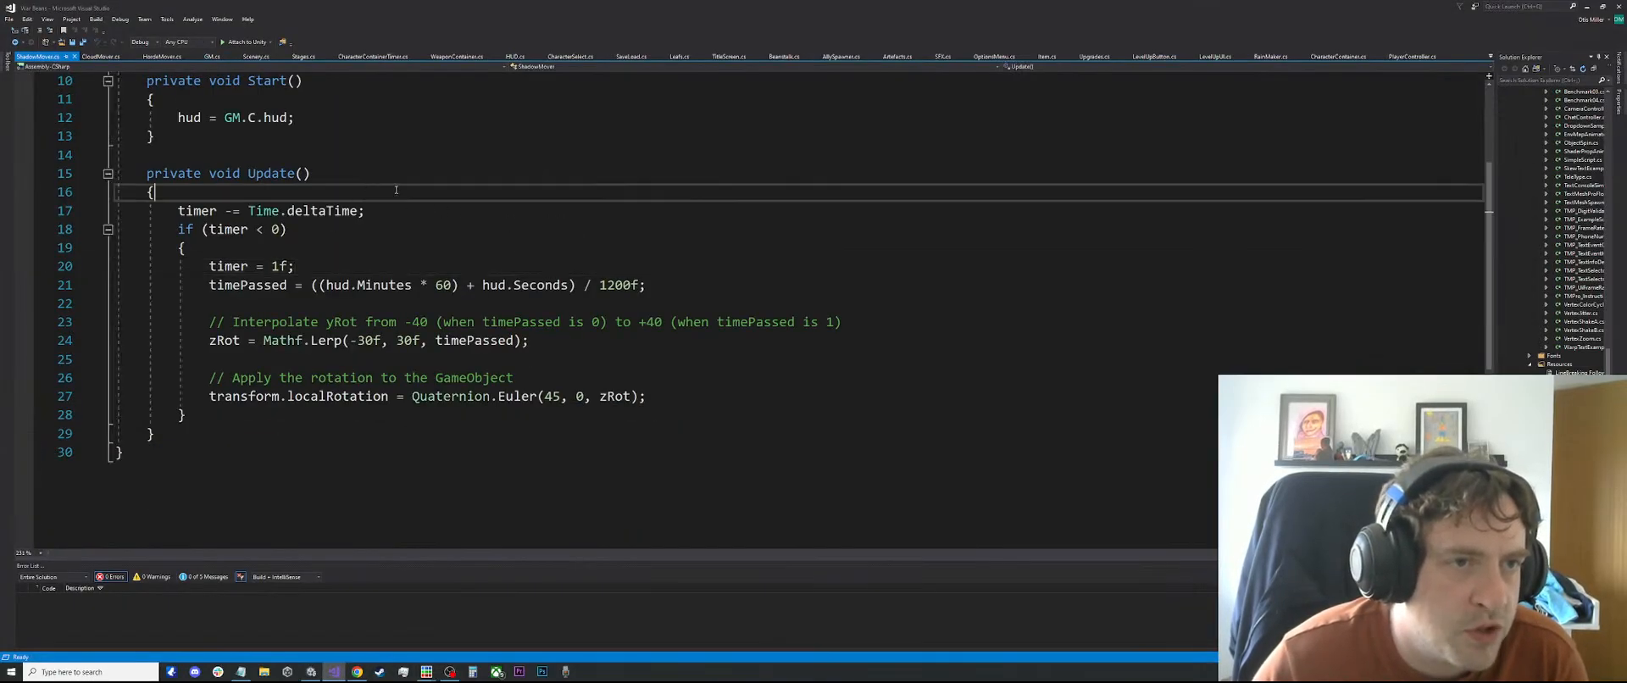
{"action": "scroll", "coordinate": [451, 366], "scroll_direction": "down", "scroll_amount": 4}
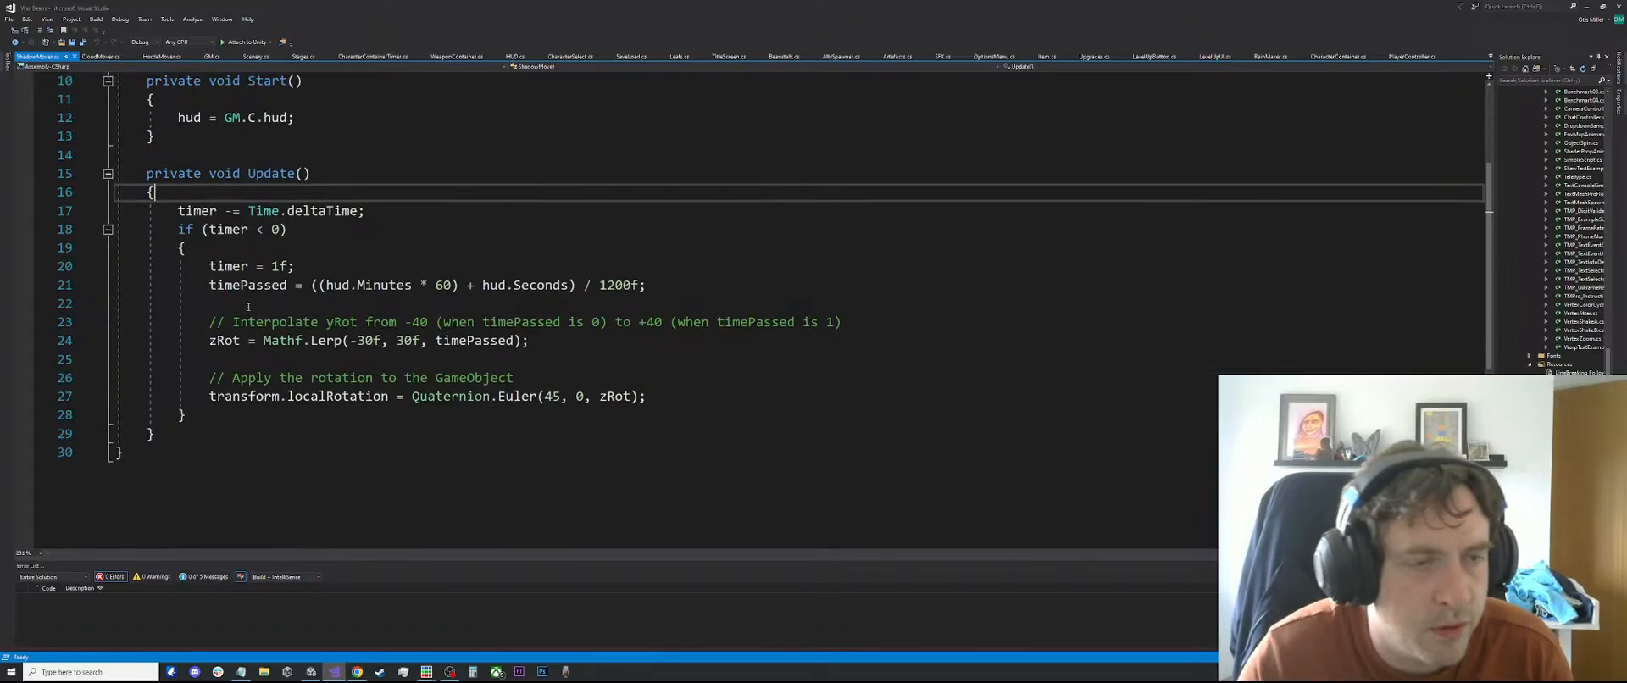
{"action": "scroll", "coordinate": [326, 199], "scroll_direction": "up", "scroll_amount": 4}
{"action": "scroll", "coordinate": [327, 244], "scroll_direction": "down", "scroll_amount": 2}
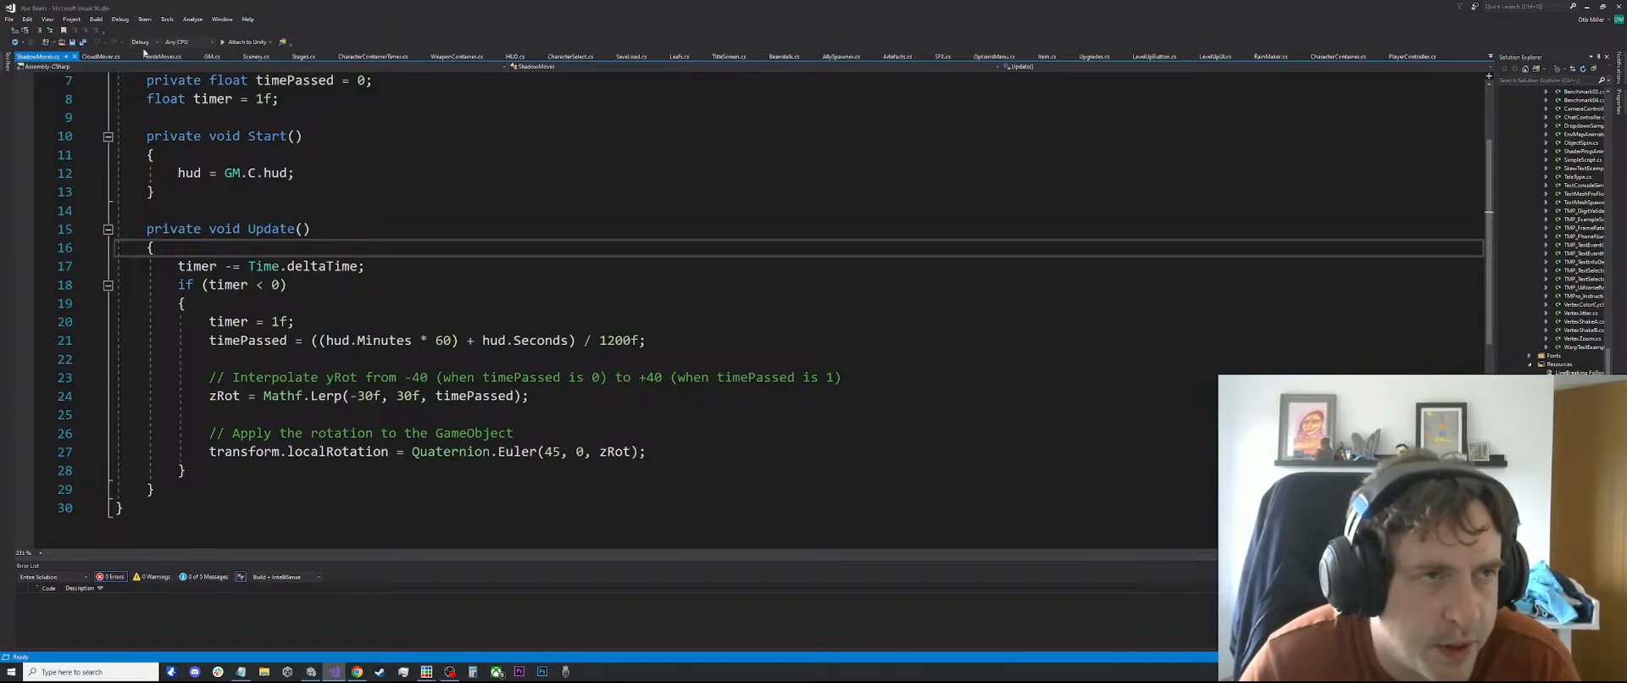
{"action": "left_click", "coordinate": [310, 673]}
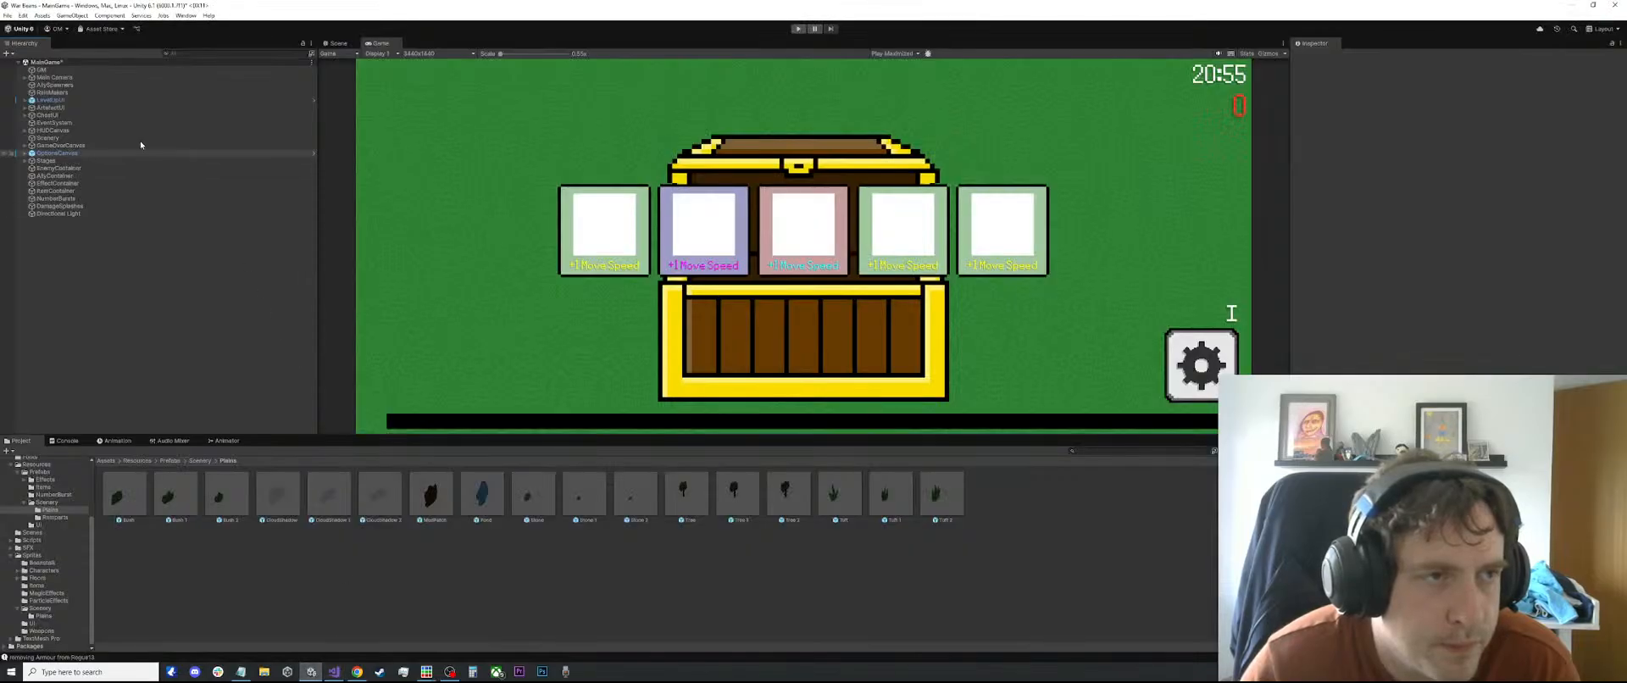
Select the GM object and examine its script components, including the Scenery script's prefab lists
{"action": "left_click", "coordinate": [66, 69]}
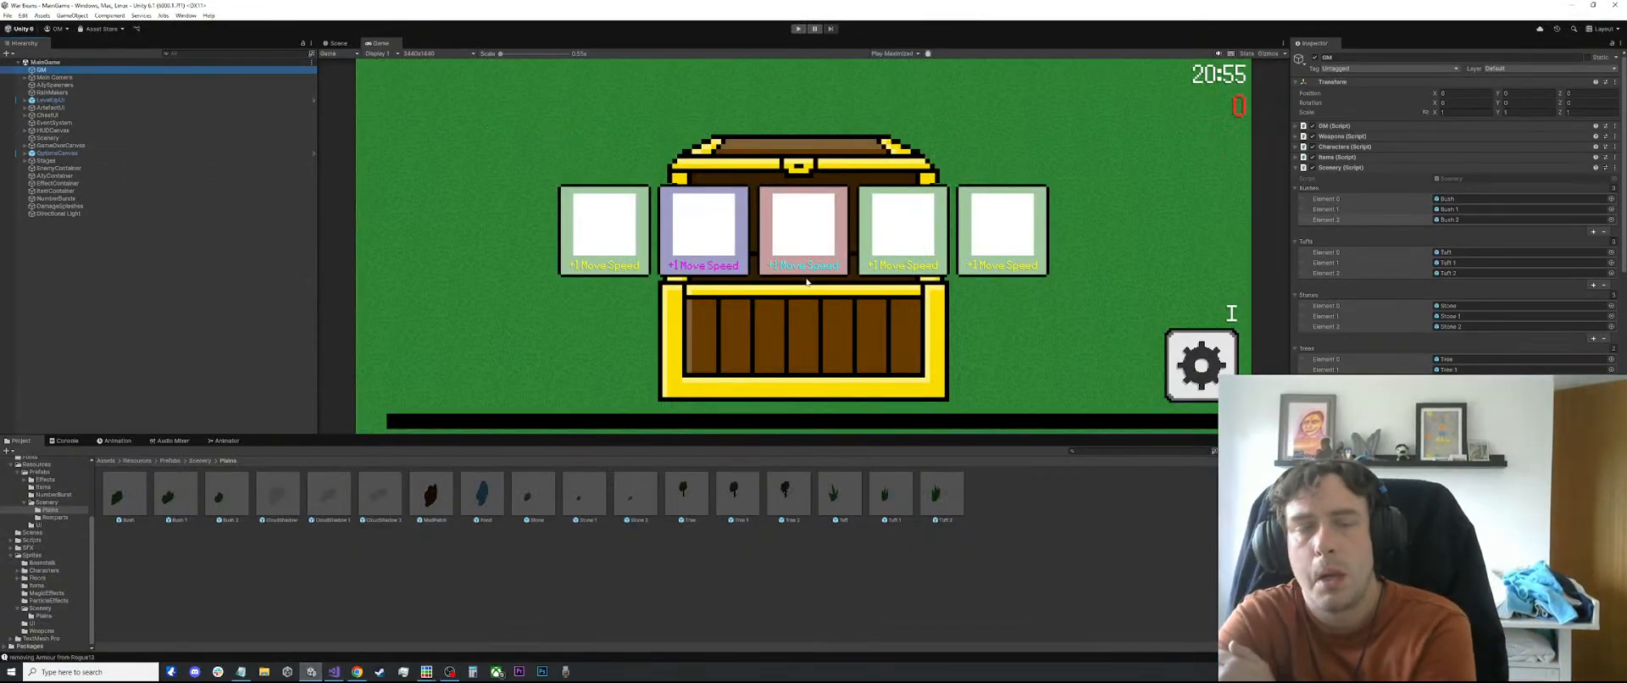
{"action": "scroll", "coordinate": [1490, 371], "scroll_direction": "down", "scroll_amount": 15}
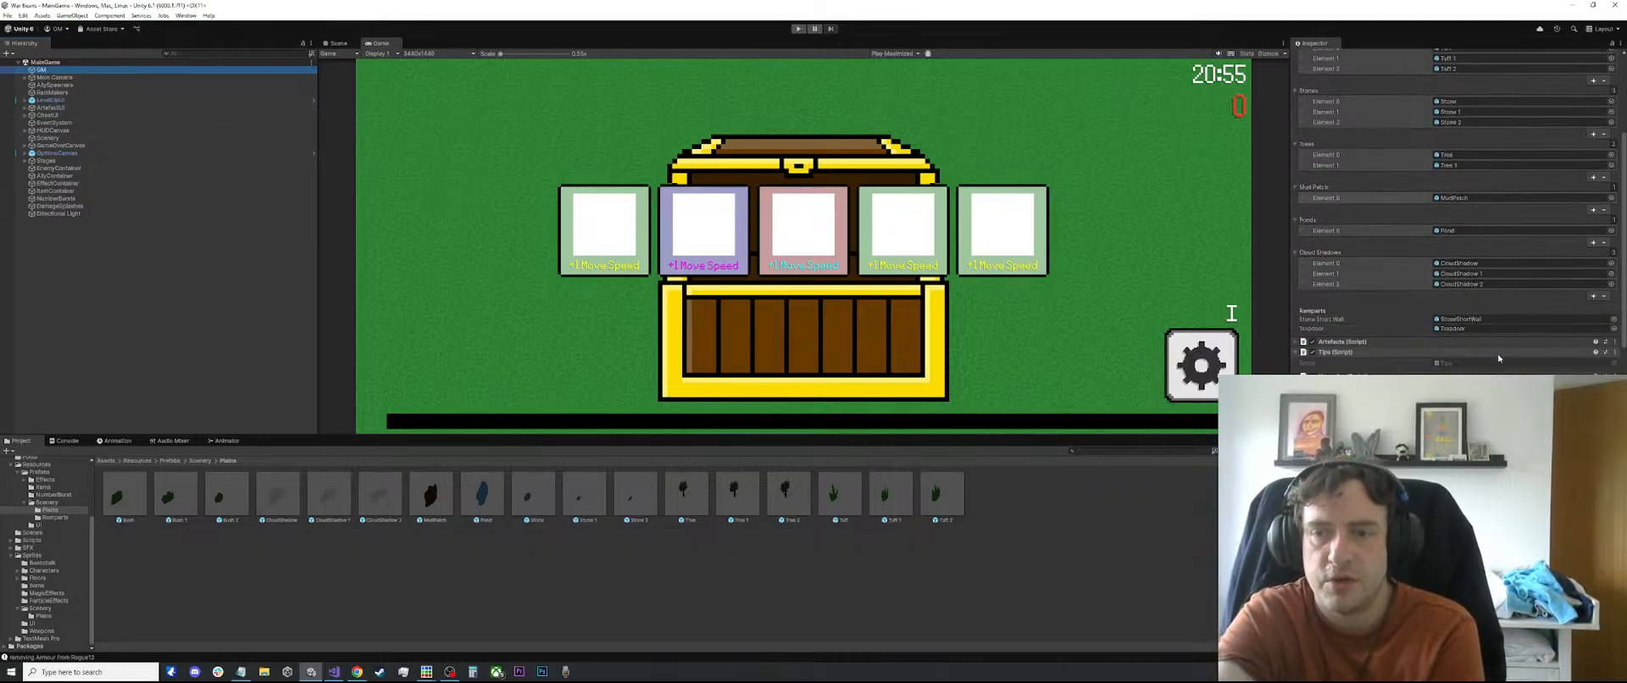
{"action": "scroll", "coordinate": [1489, 371], "scroll_direction": "down", "scroll_amount": 6}
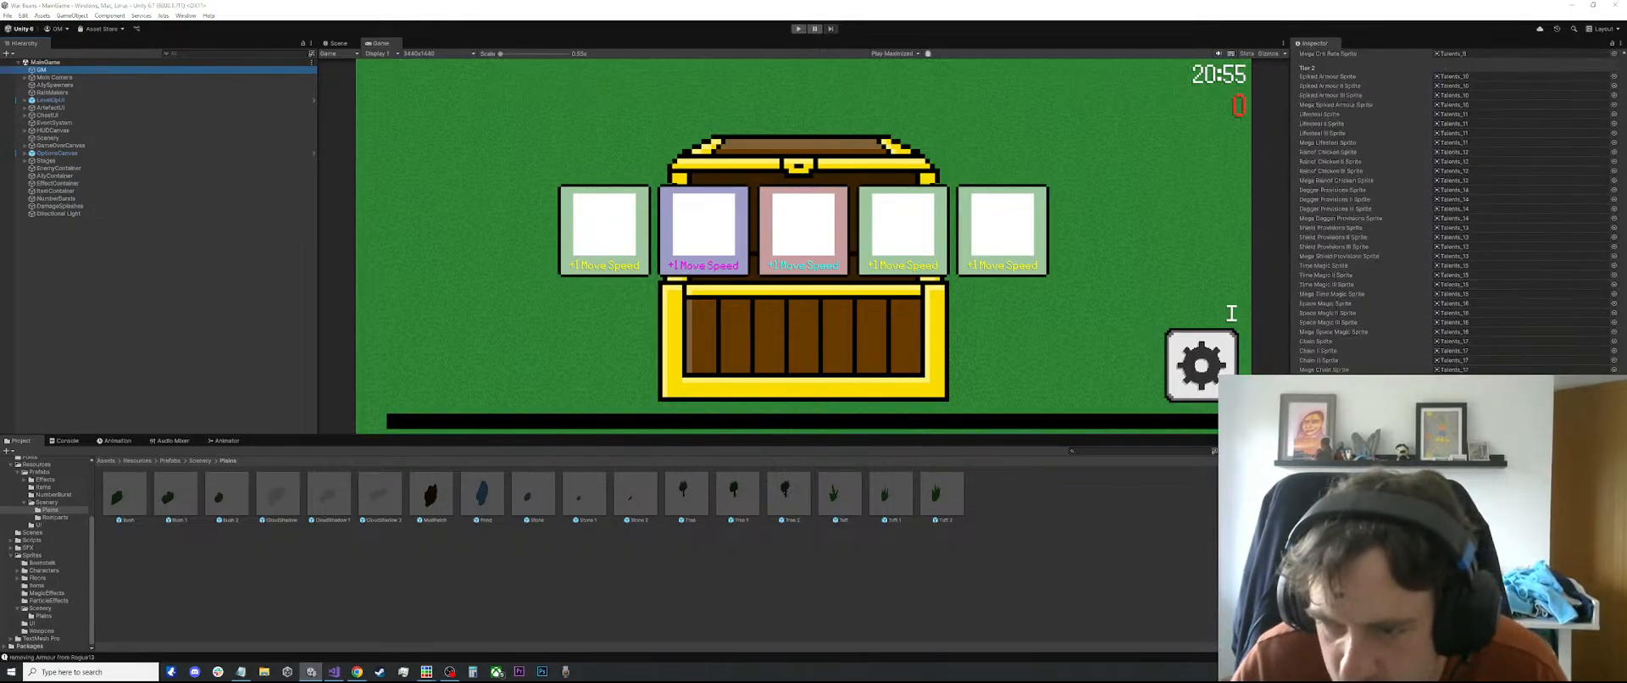
{"action": "scroll", "coordinate": [1313, 335], "scroll_direction": "up", "scroll_amount": 10}
{"action": "scroll", "coordinate": [1314, 334], "scroll_direction": "up", "scroll_amount": 10}
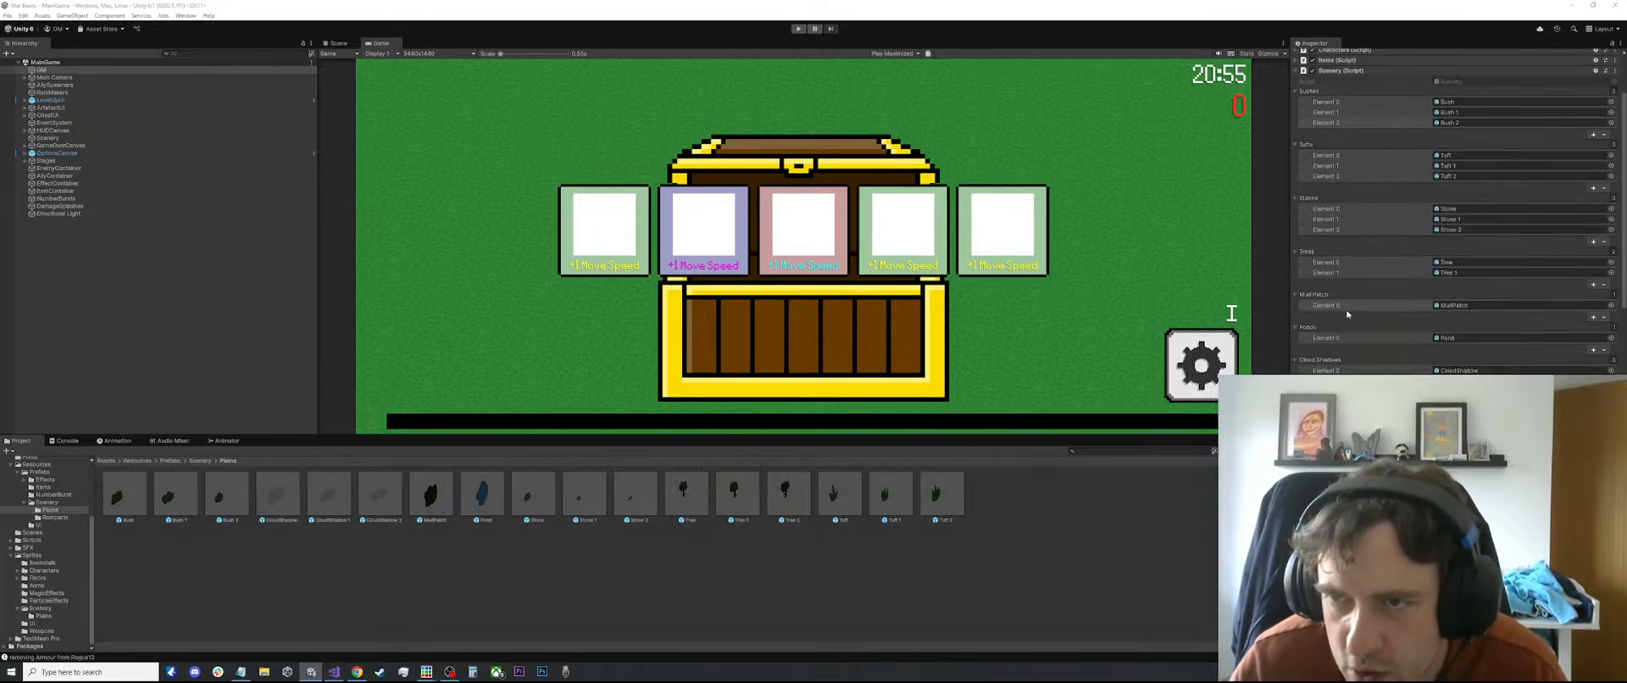
{"action": "left_click", "coordinate": [1319, 125]}
{"action": "left_click", "coordinate": [1303, 125]}
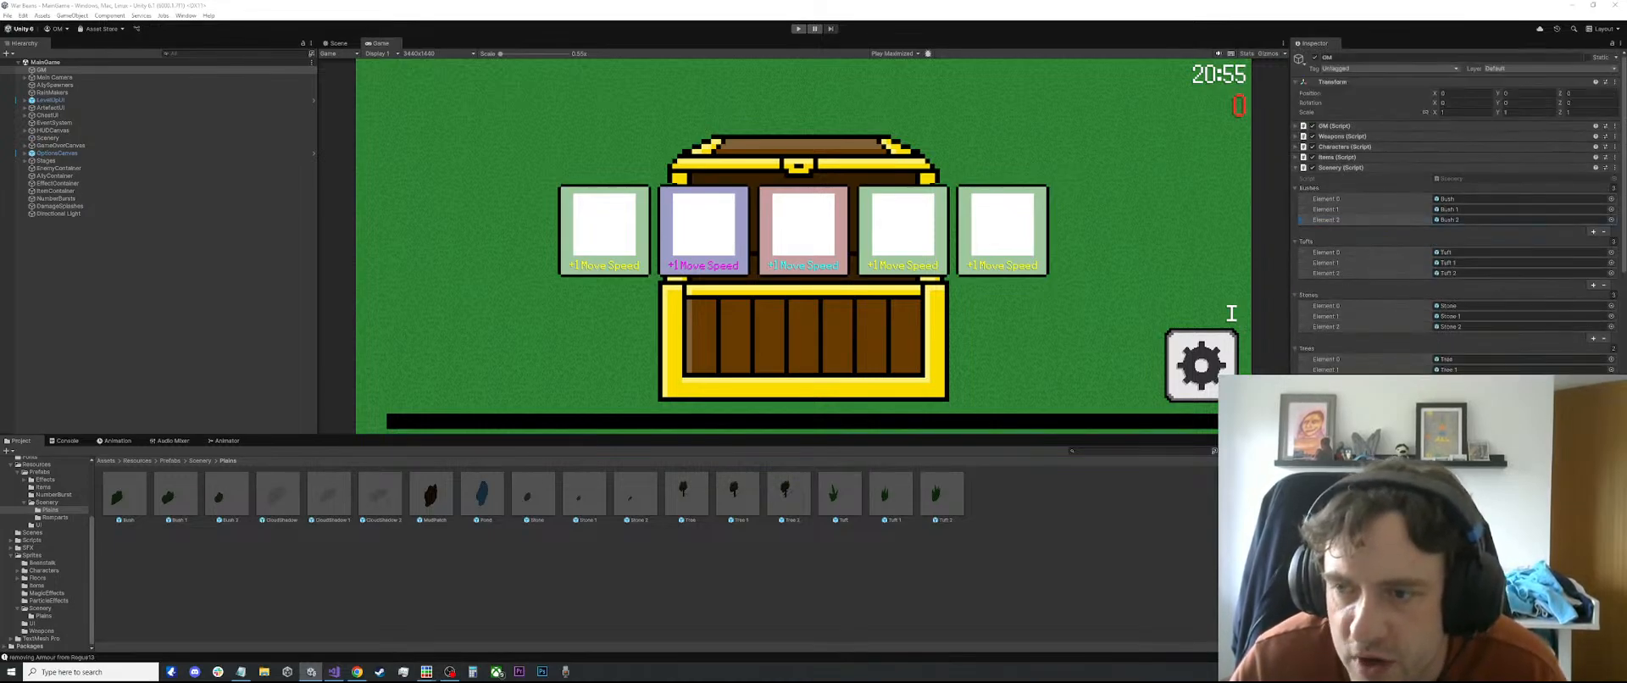
{"action": "scroll", "coordinate": [1356, 255], "scroll_direction": "down", "scroll_amount": 15}
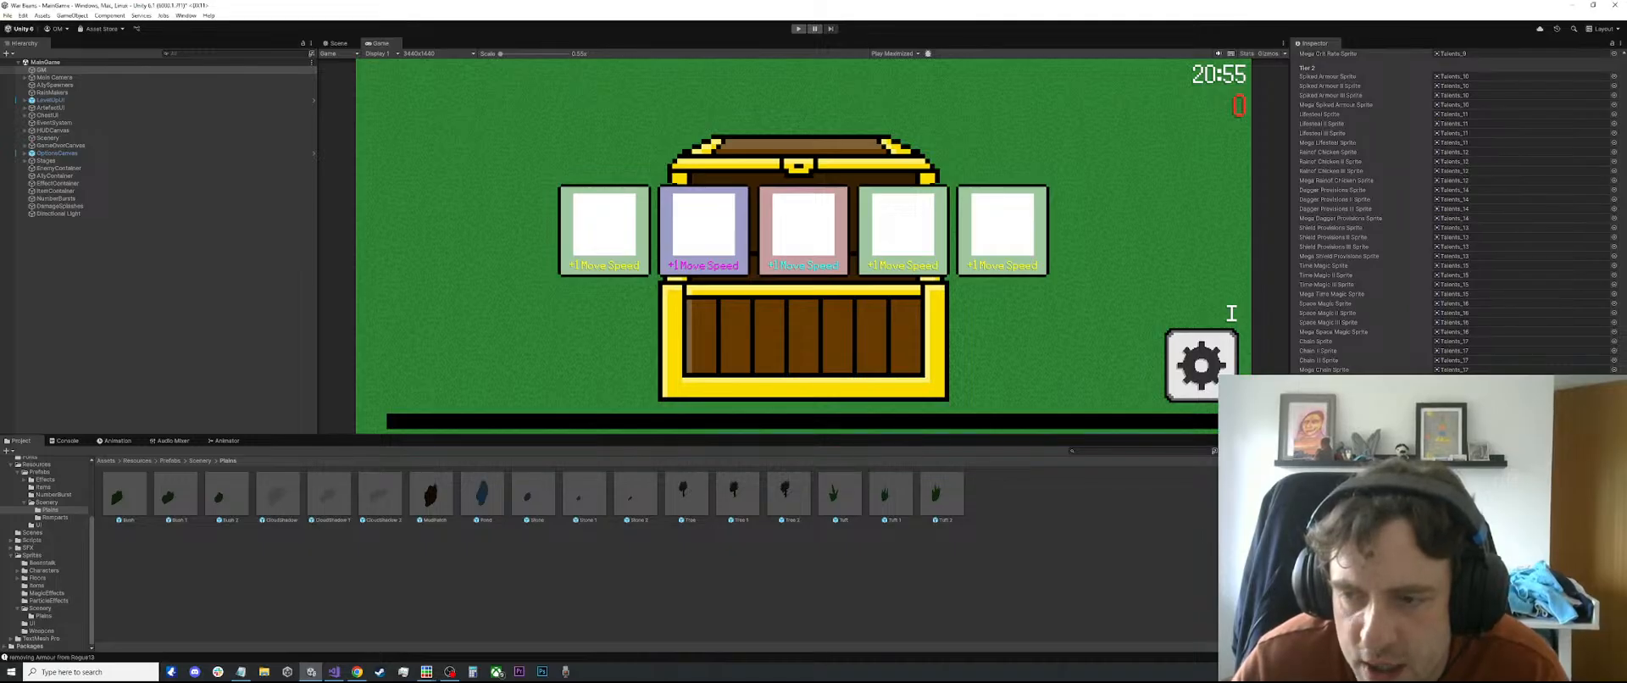
{"action": "scroll", "coordinate": [1440, 216], "scroll_direction": "down", "scroll_amount": 1}
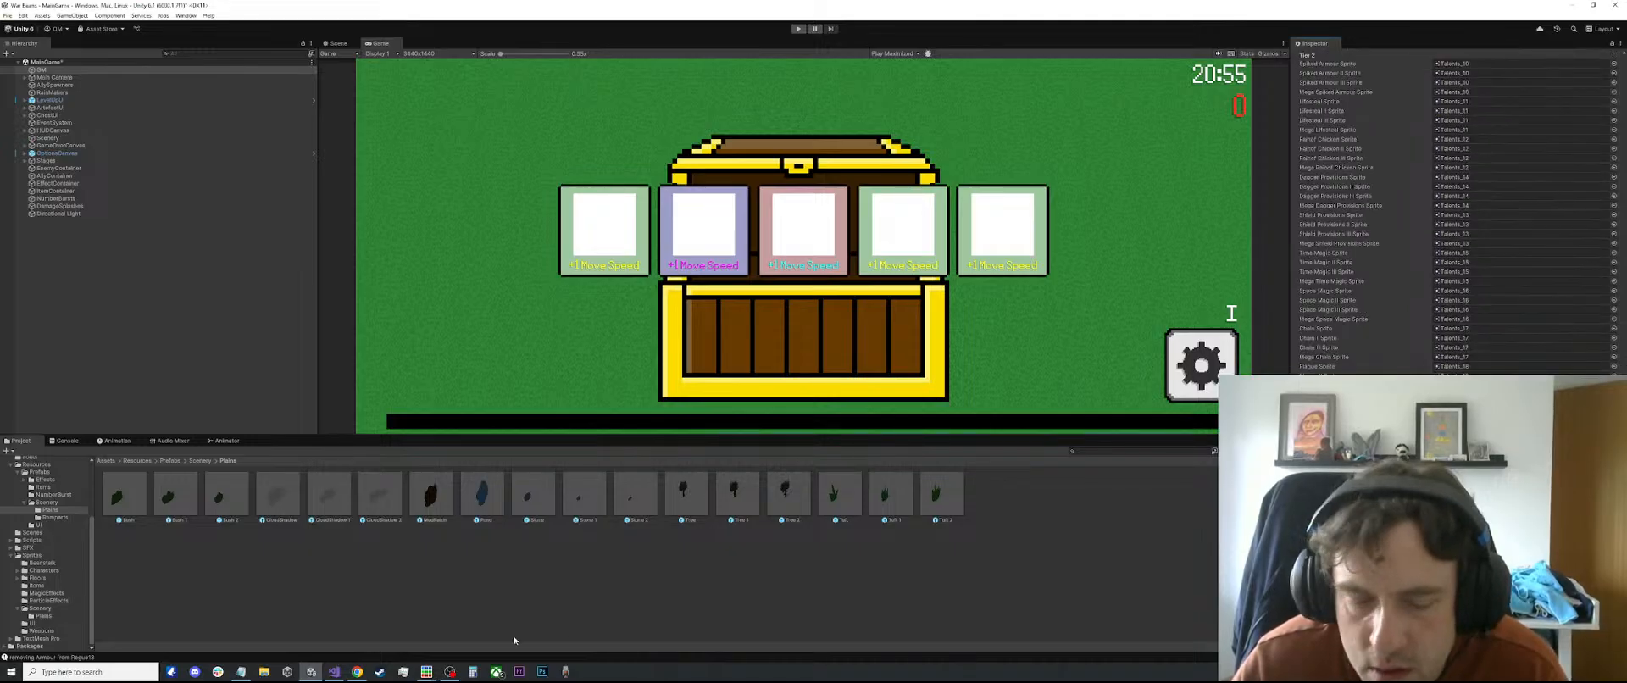
Switch to Visual Studio, review the ShadowMover script's fields and search the current document for "hud"
{"action": "left_click", "coordinate": [336, 671]}
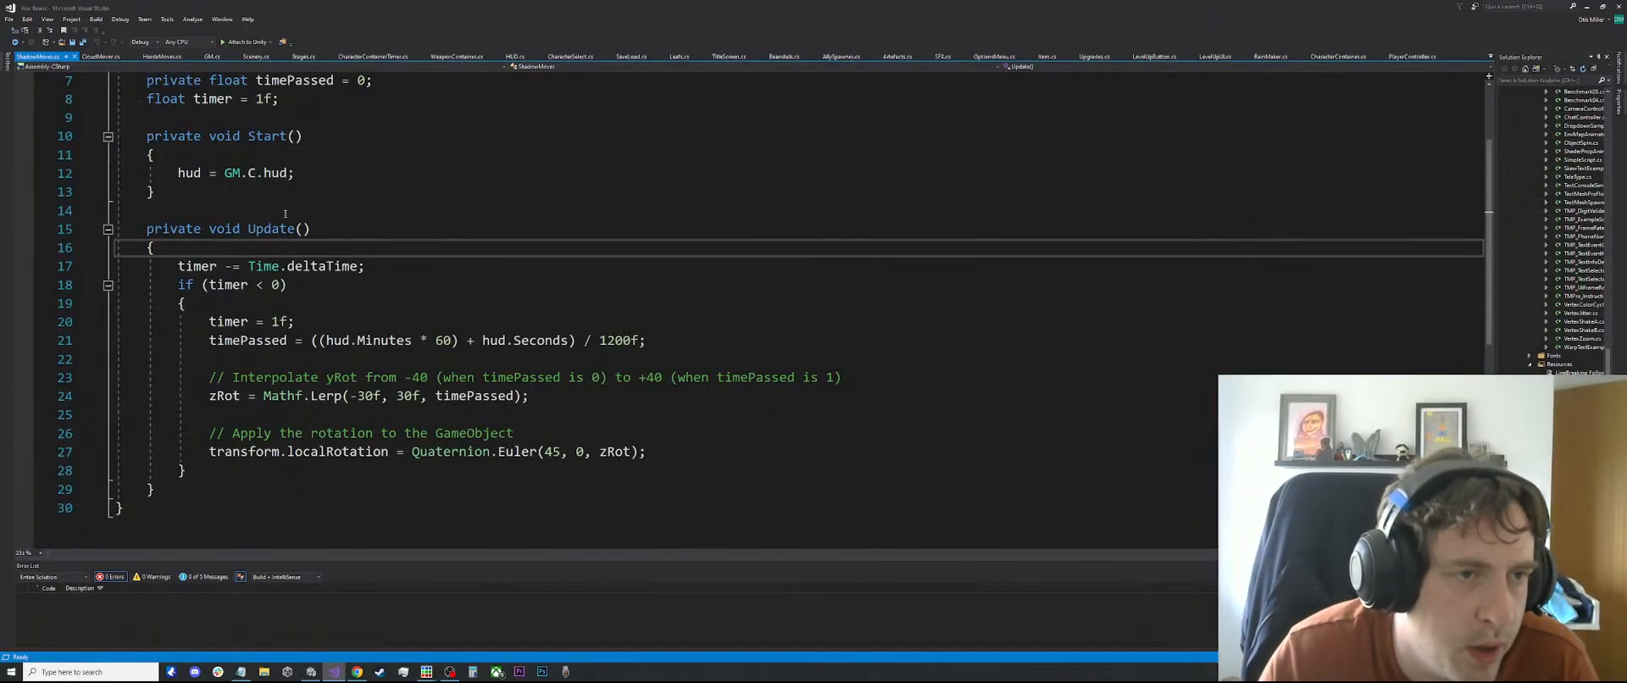
{"action": "scroll", "coordinate": [285, 213], "scroll_direction": "up", "scroll_amount": 2}
{"action": "left_click", "coordinate": [257, 144]}
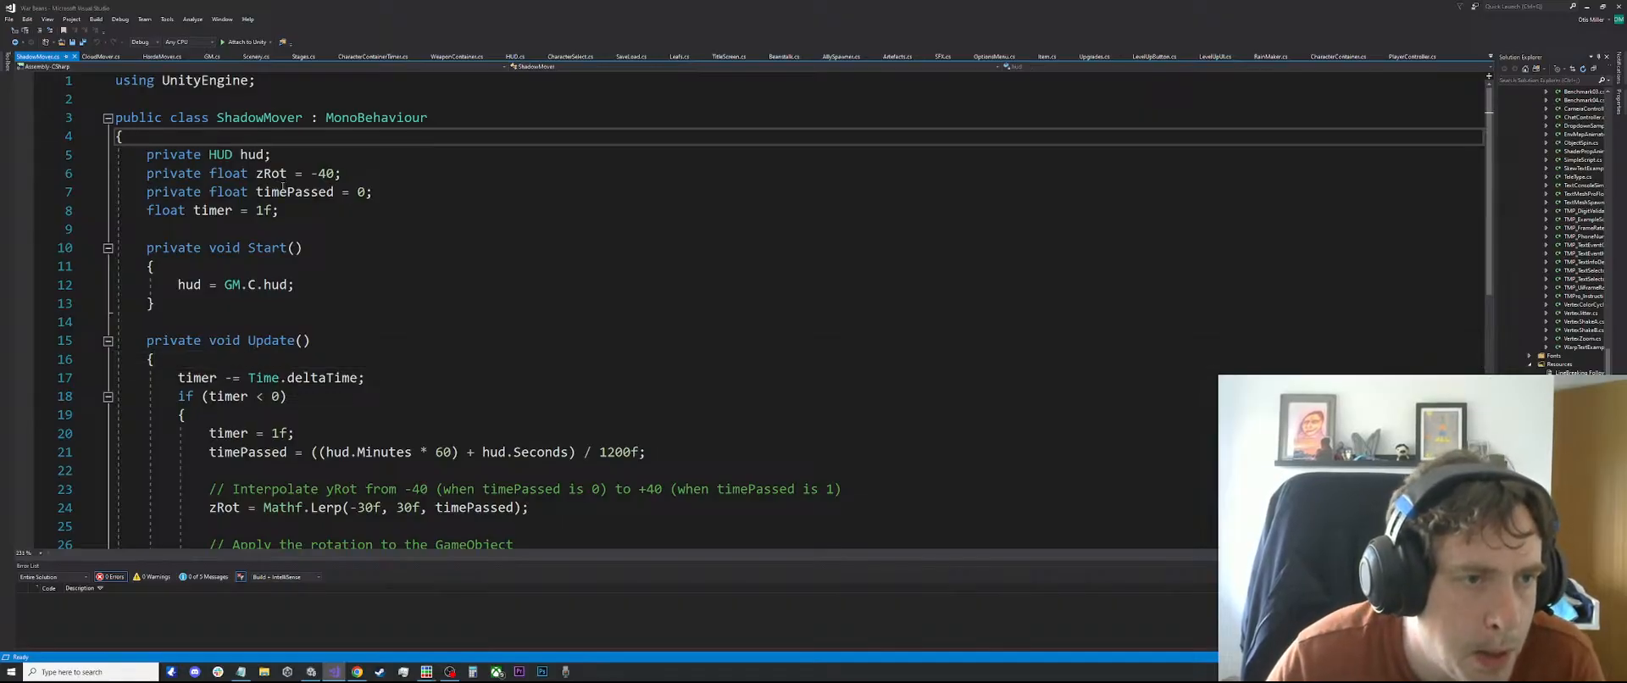
{"action": "double_click", "coordinate": [188, 285]}
{"action": "key", "text": "ctrl+f"}
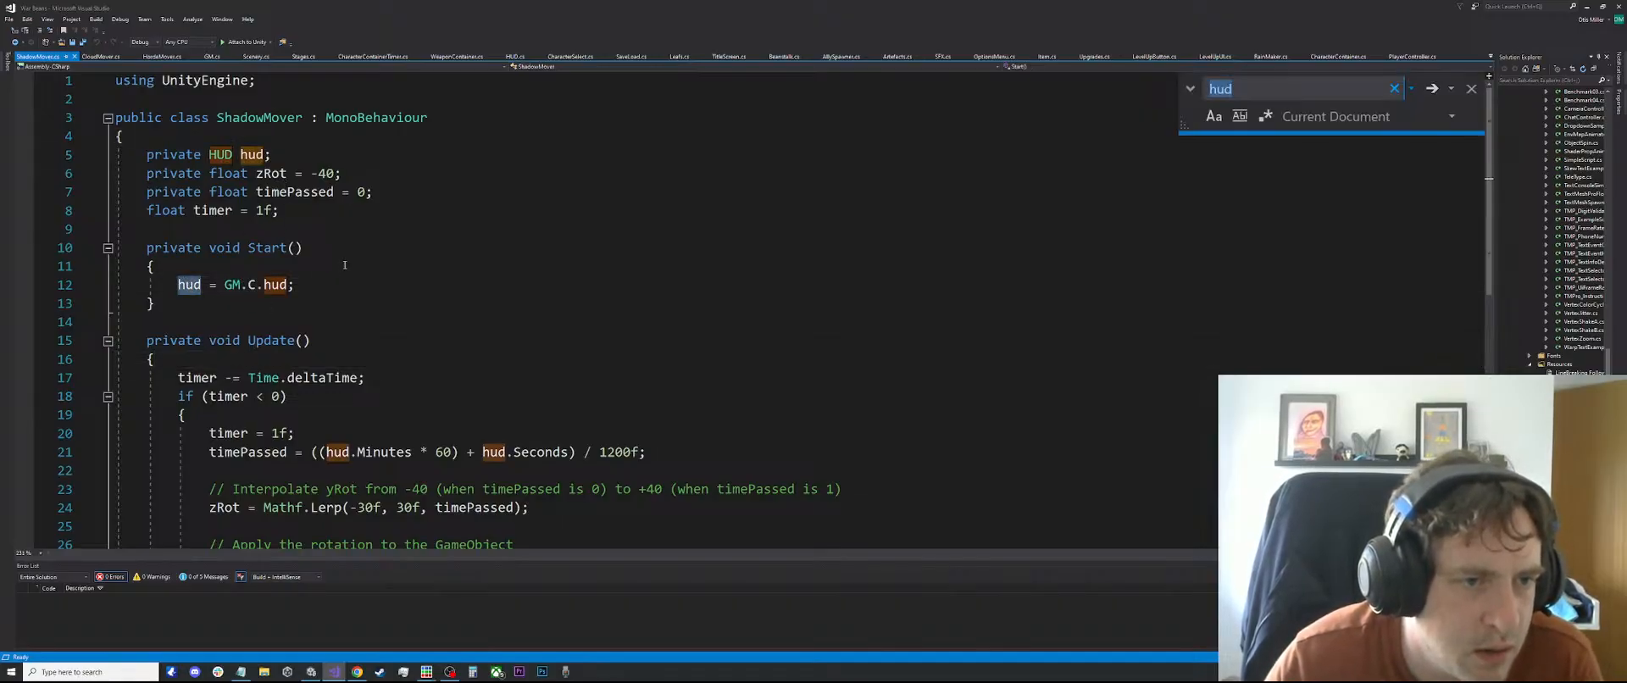
{"action": "scroll", "coordinate": [371, 240], "scroll_direction": "down", "scroll_amount": 1}
{"action": "scroll", "coordinate": [371, 240], "scroll_direction": "up", "scroll_amount": 1}
{"action": "left_click", "coordinate": [241, 193]}
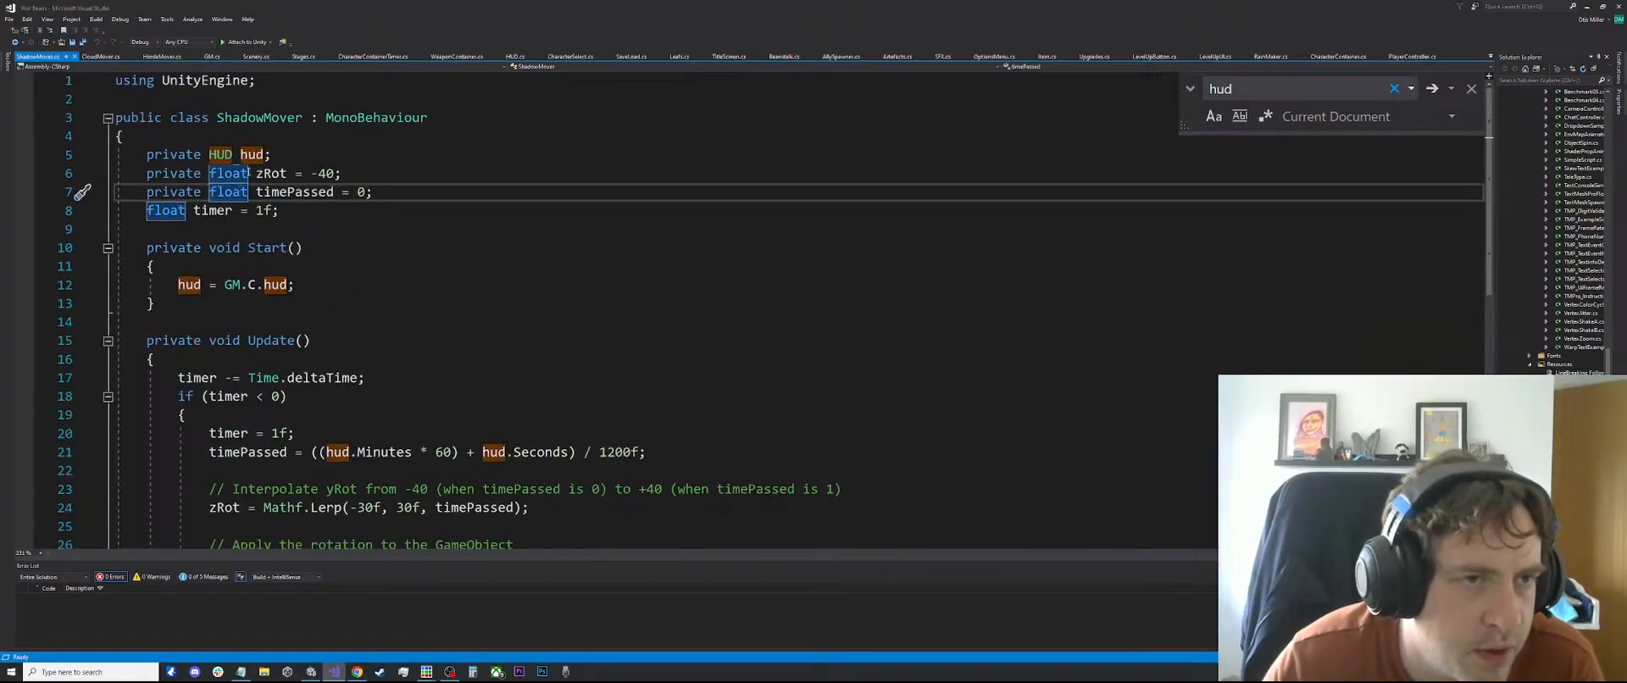
Begin a public field declaration on a new line at the start of the ShadowMover class, followed by a blank line
{"action": "left_click", "coordinate": [249, 141]}
{"action": "key", "text": "Return"}
{"action": "key", "text": "Return"}
{"action": "key", "text": "Up"}
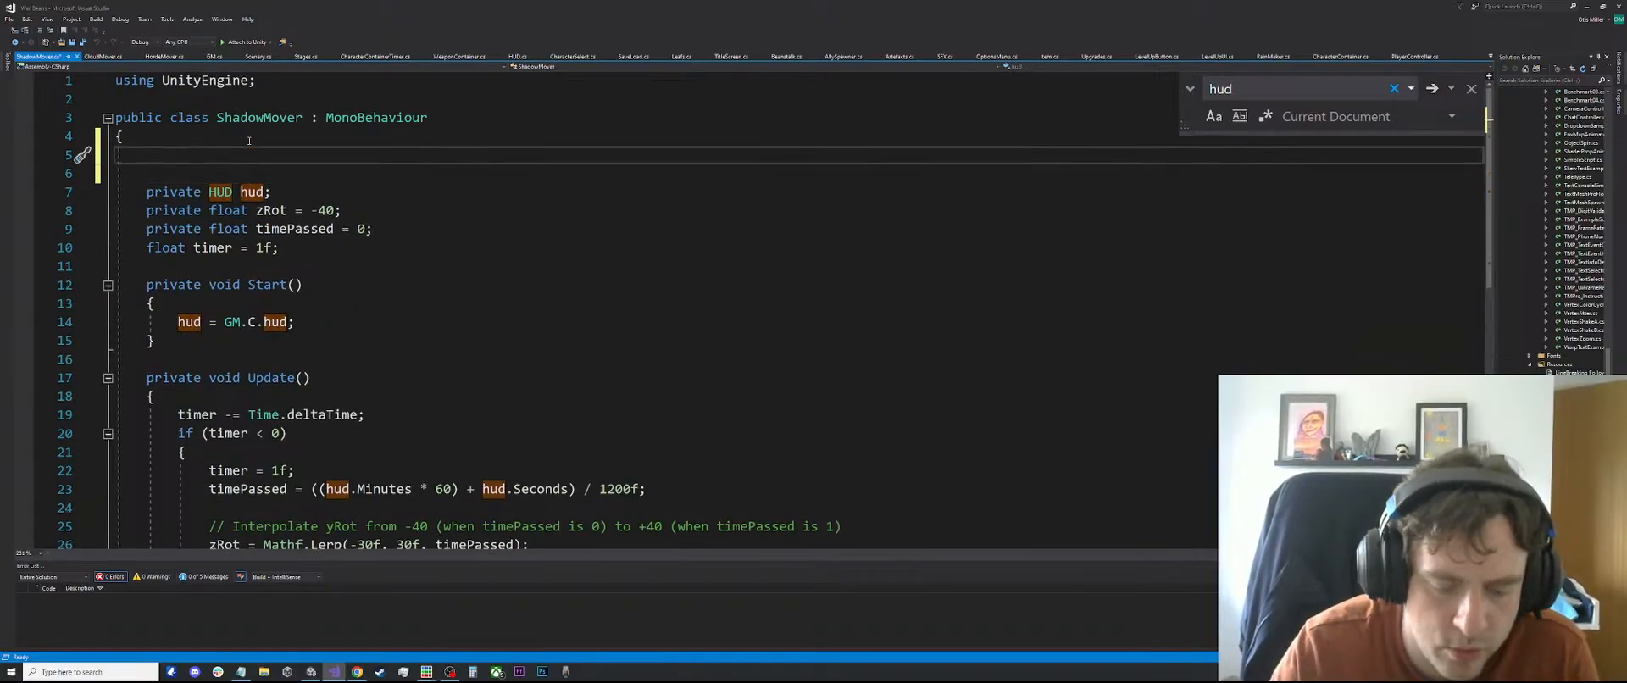
{"action": "type", "text": "pu"}
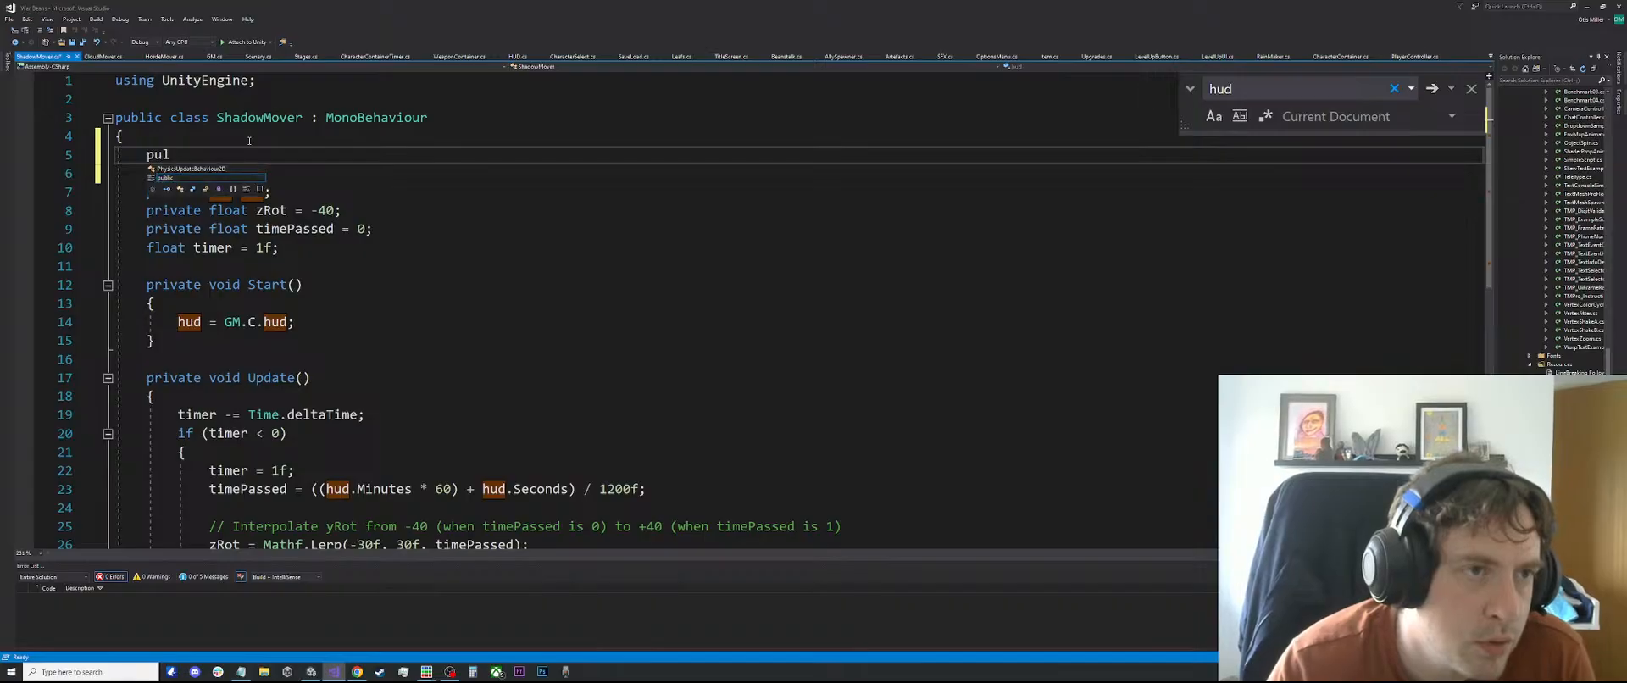
{"action": "type", "text": "blic AudioListener<"}
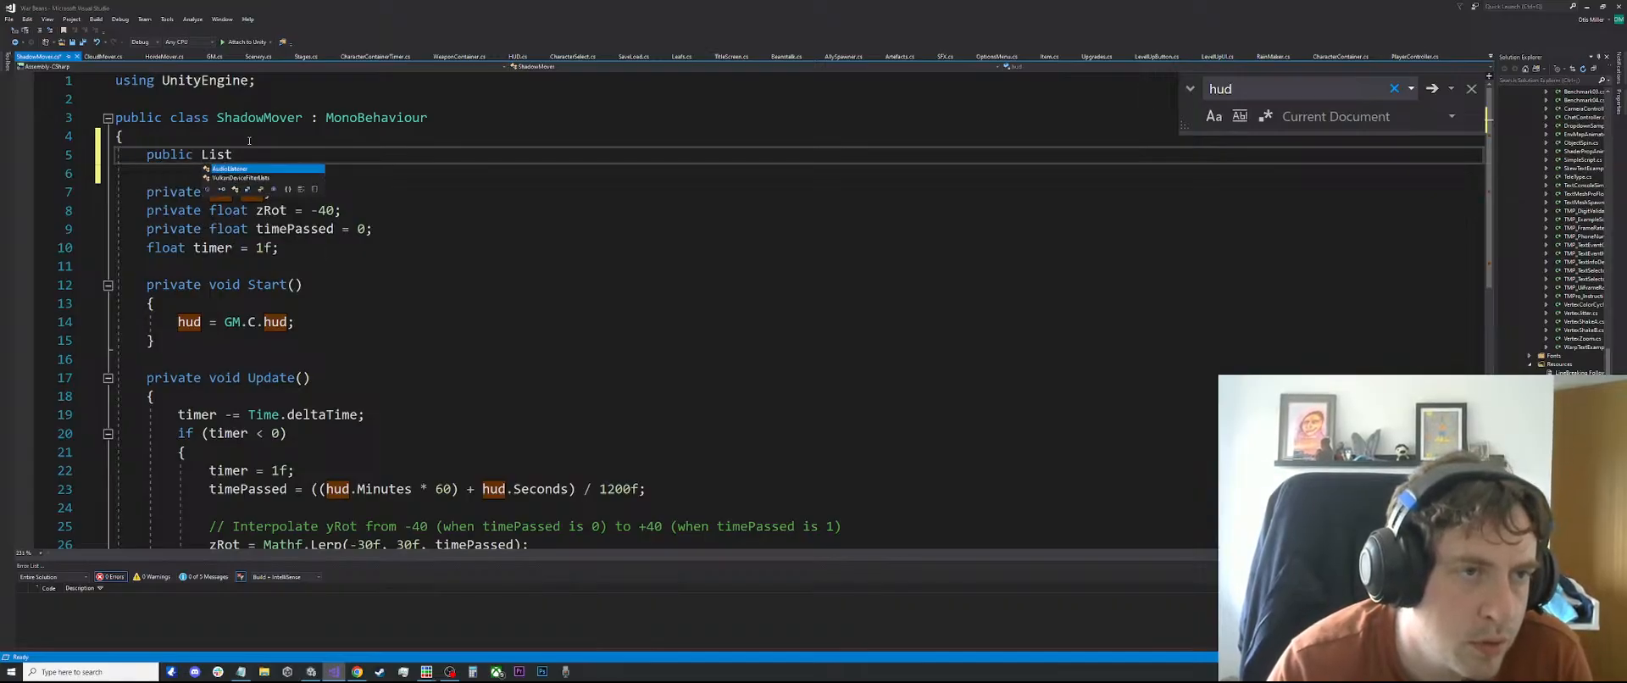
{"action": "key", "text": "BackSpace"}
{"action": "key", "text": "BackSpace"}
{"action": "key", "text": "BackSpace"}
{"action": "key", "text": "BackSpace"}
{"action": "key", "text": "BackSpace"}
{"action": "key", "text": "BackSpace"}
{"action": "key", "text": "BackSpace"}
{"action": "key", "text": "BackSpace"}
{"action": "key", "text": "BackSpace"}
{"action": "key", "text": "BackSpace"}
{"action": "key", "text": "BackSpace"}
{"action": "key", "text": "BackSpace"}
{"action": "key", "text": "BackSpace"}
{"action": "key", "text": "BackSpace"}
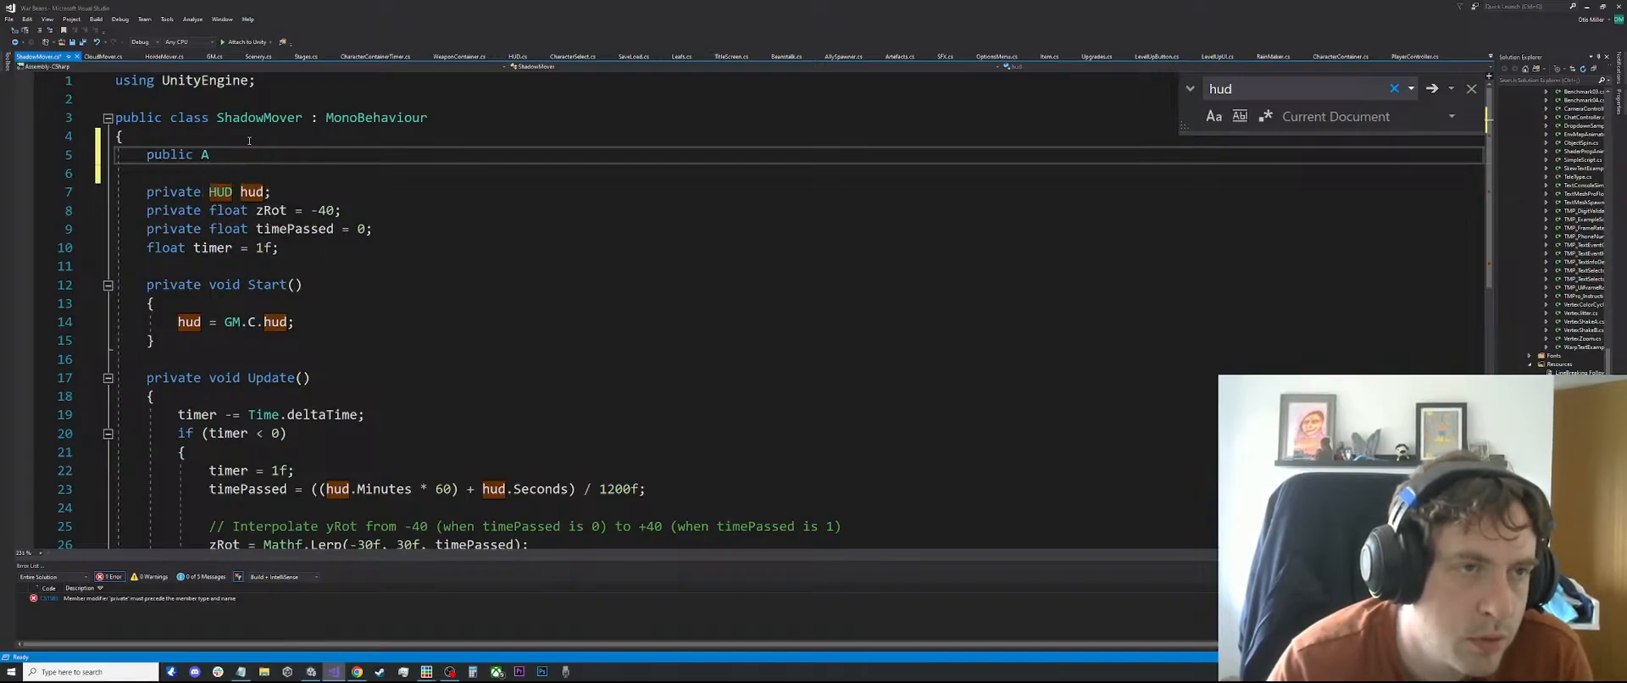
Add a using directive for System.Collections.Generic below UnityEngine and enter List as the public field's type
{"action": "left_click", "coordinate": [278, 85]}
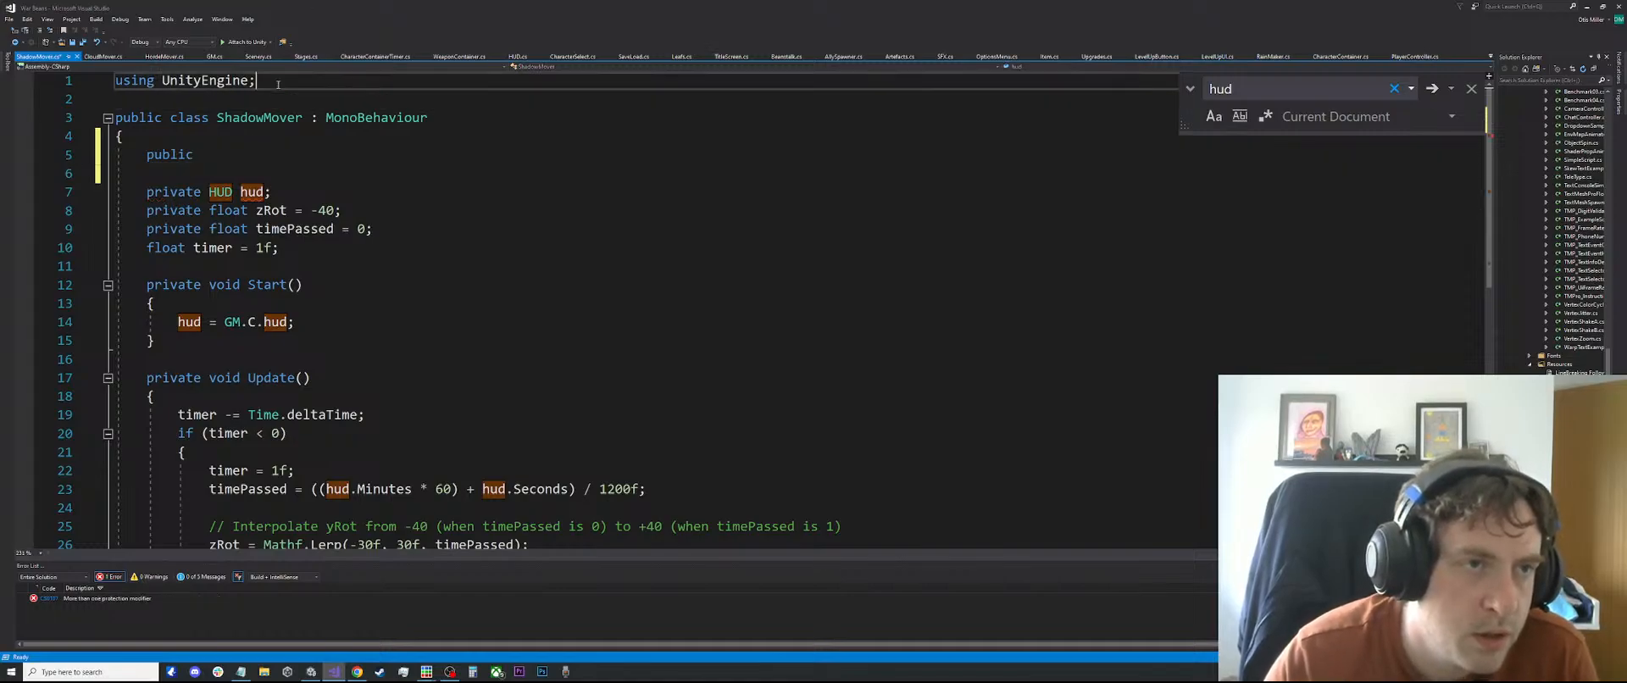
{"action": "key", "text": "Return"}
{"action": "type", "text": "using Syste"}
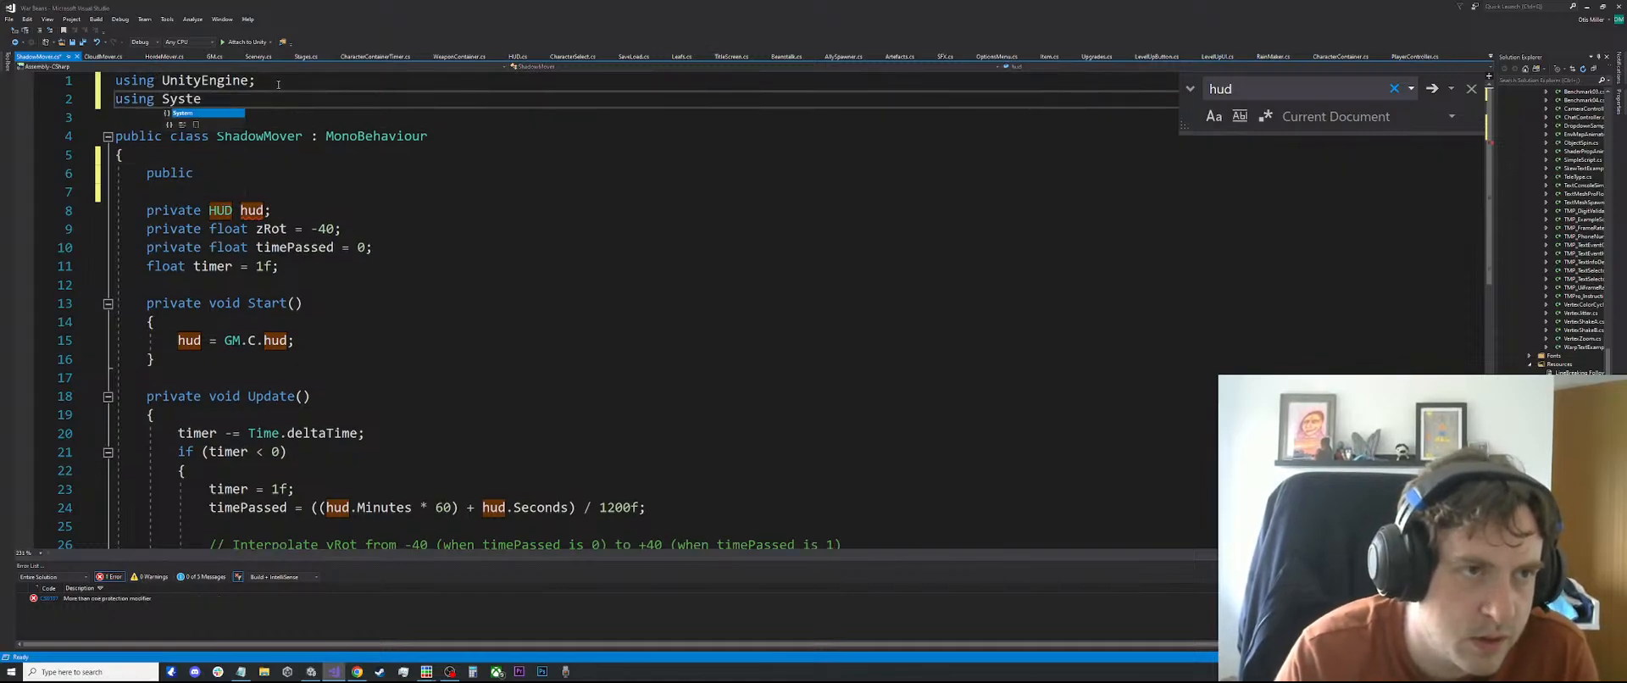
{"action": "type", "text": "m.col"}
{"action": "key", "text": "Tab"}
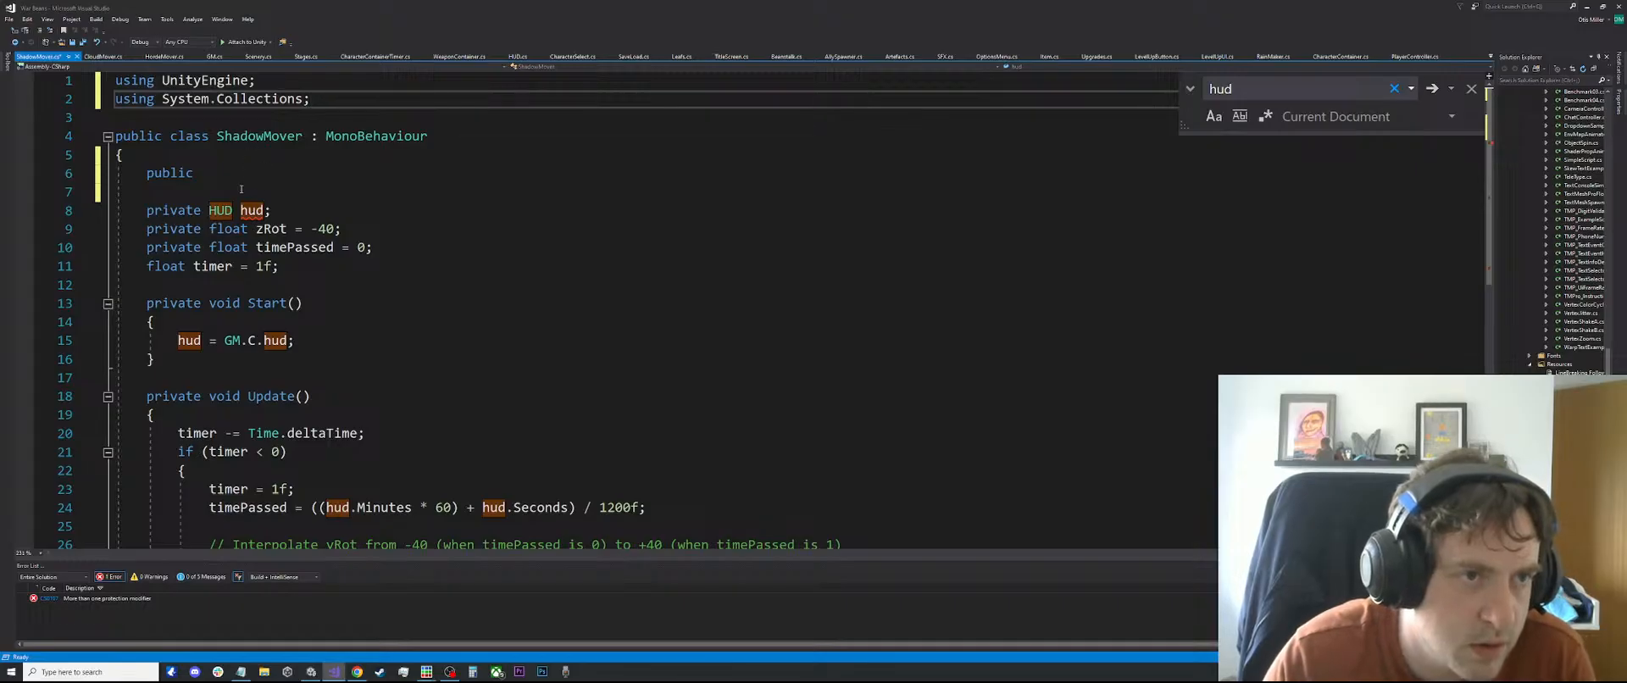
{"action": "type", "text": "List"}
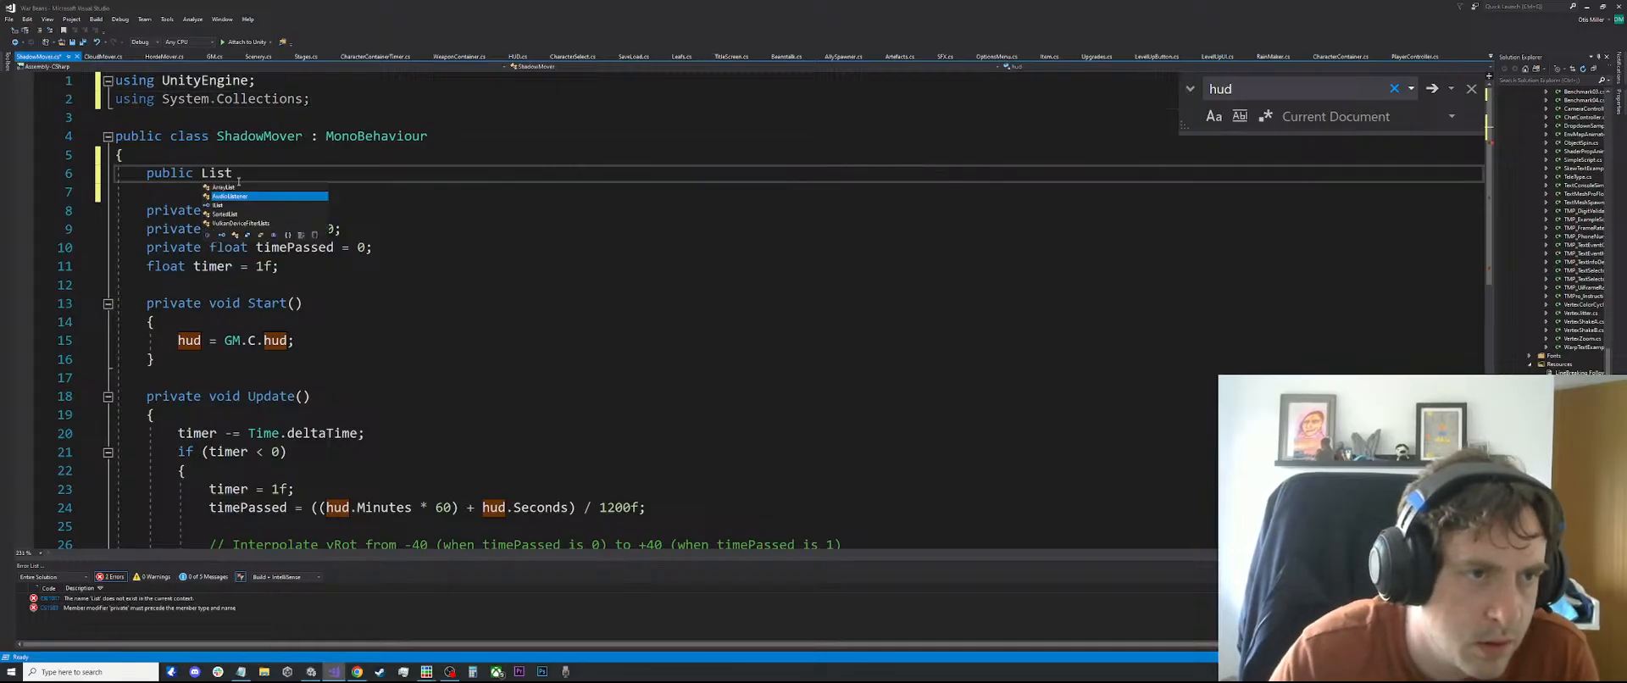
{"action": "left_click", "coordinate": [302, 99]}
{"action": "type", "text": ".Ge"}
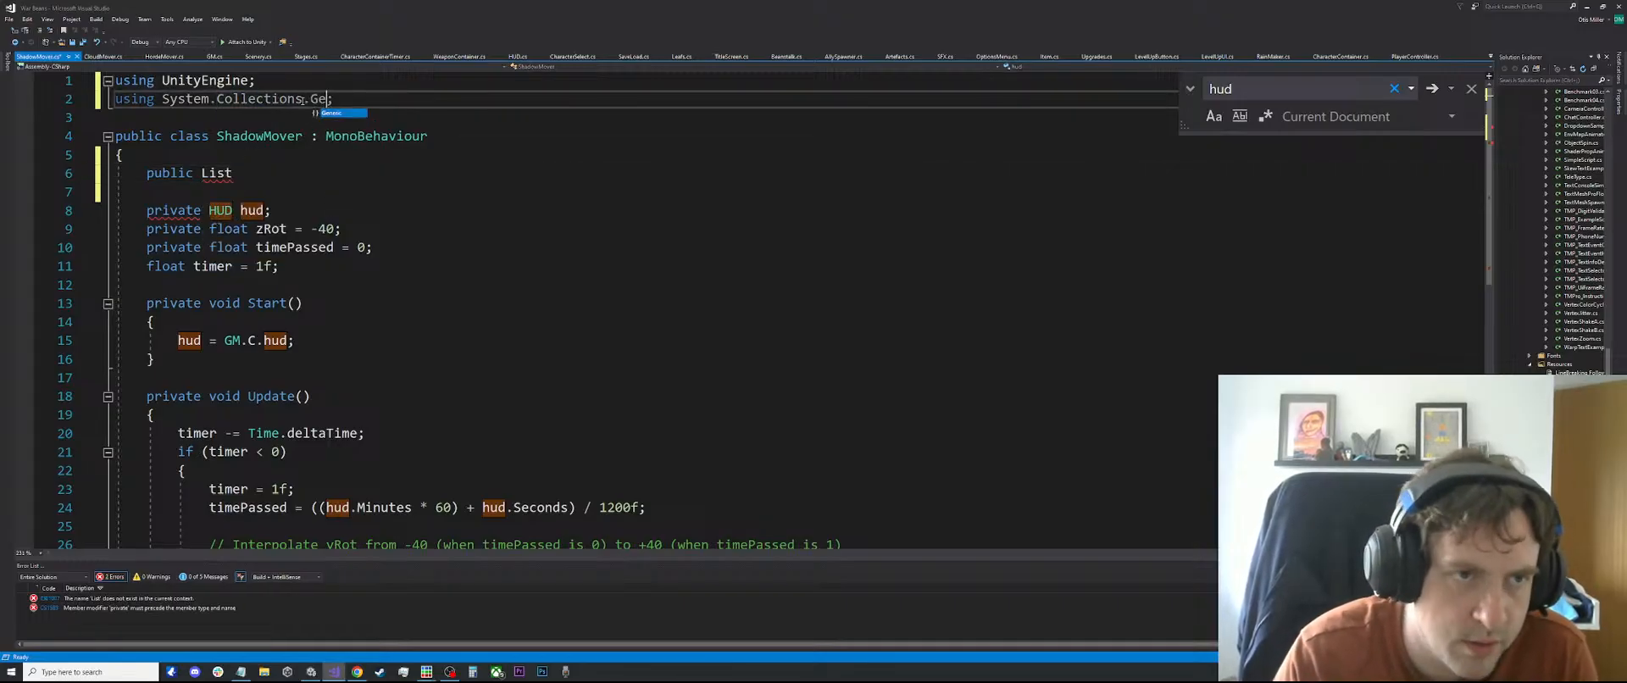
{"action": "key", "text": "Tab"}
Complete the public field declaration as List<GameObject> Shadows = new List<GameObject>();
{"action": "double_click", "coordinate": [248, 180]}
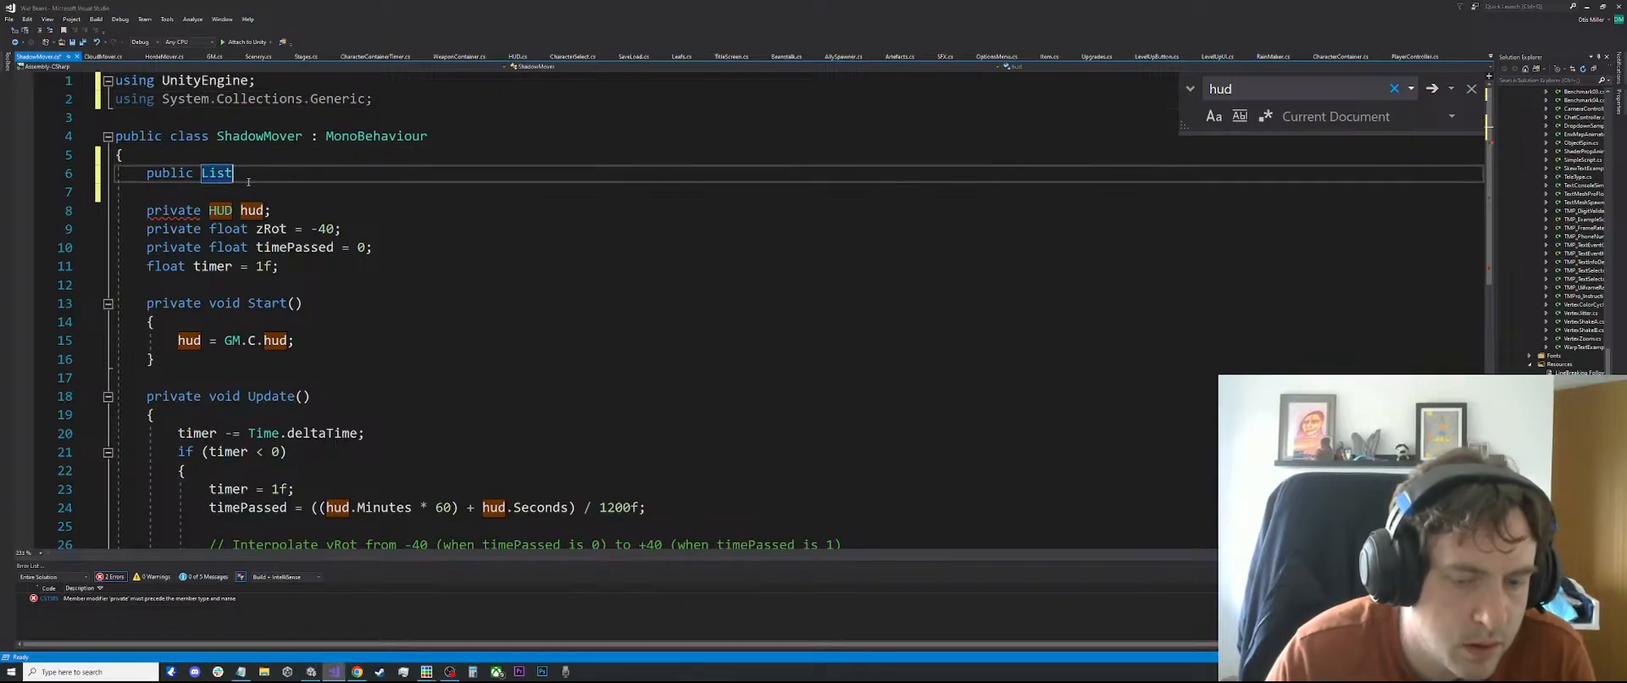
{"action": "type", "text": "<"}
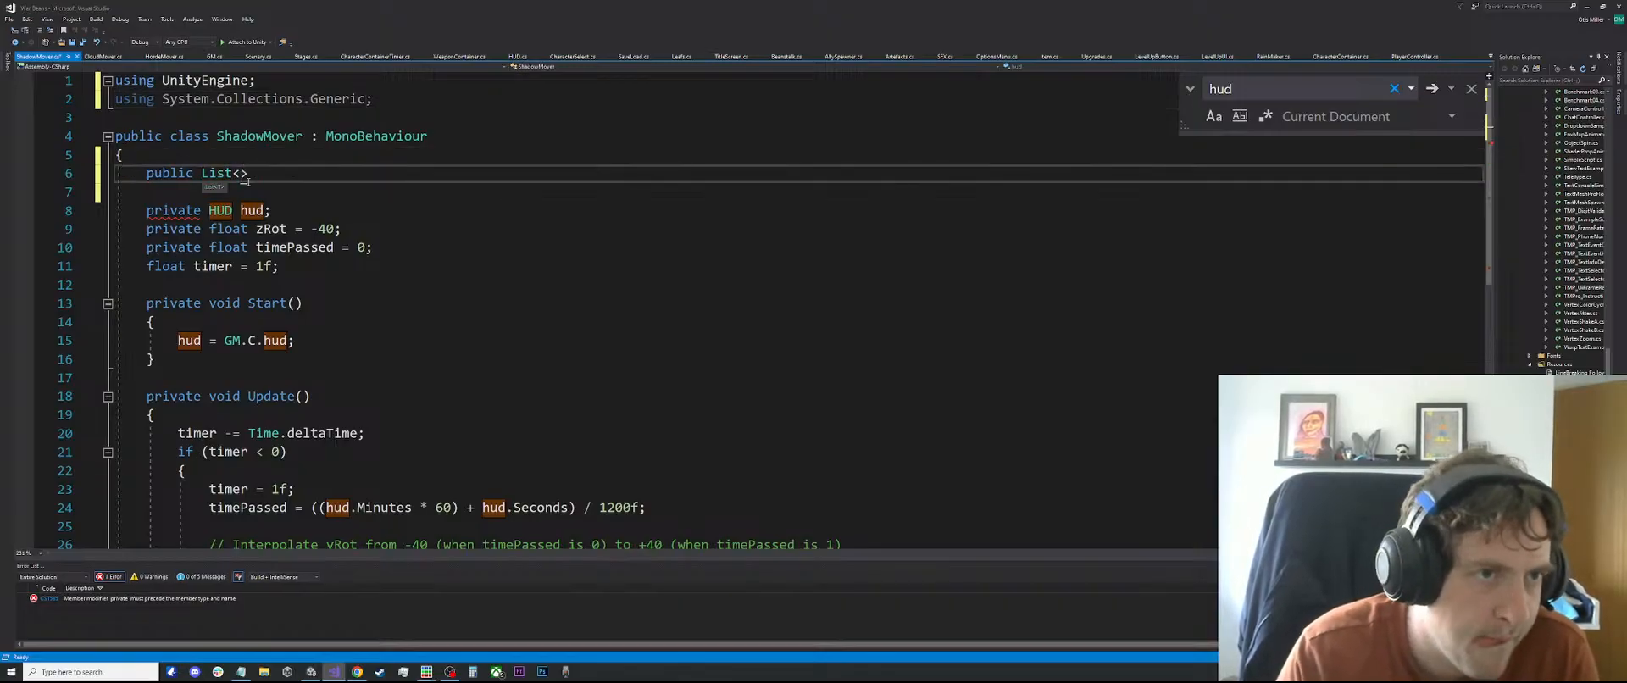
{"action": "type", "text": "GameObject> S"}
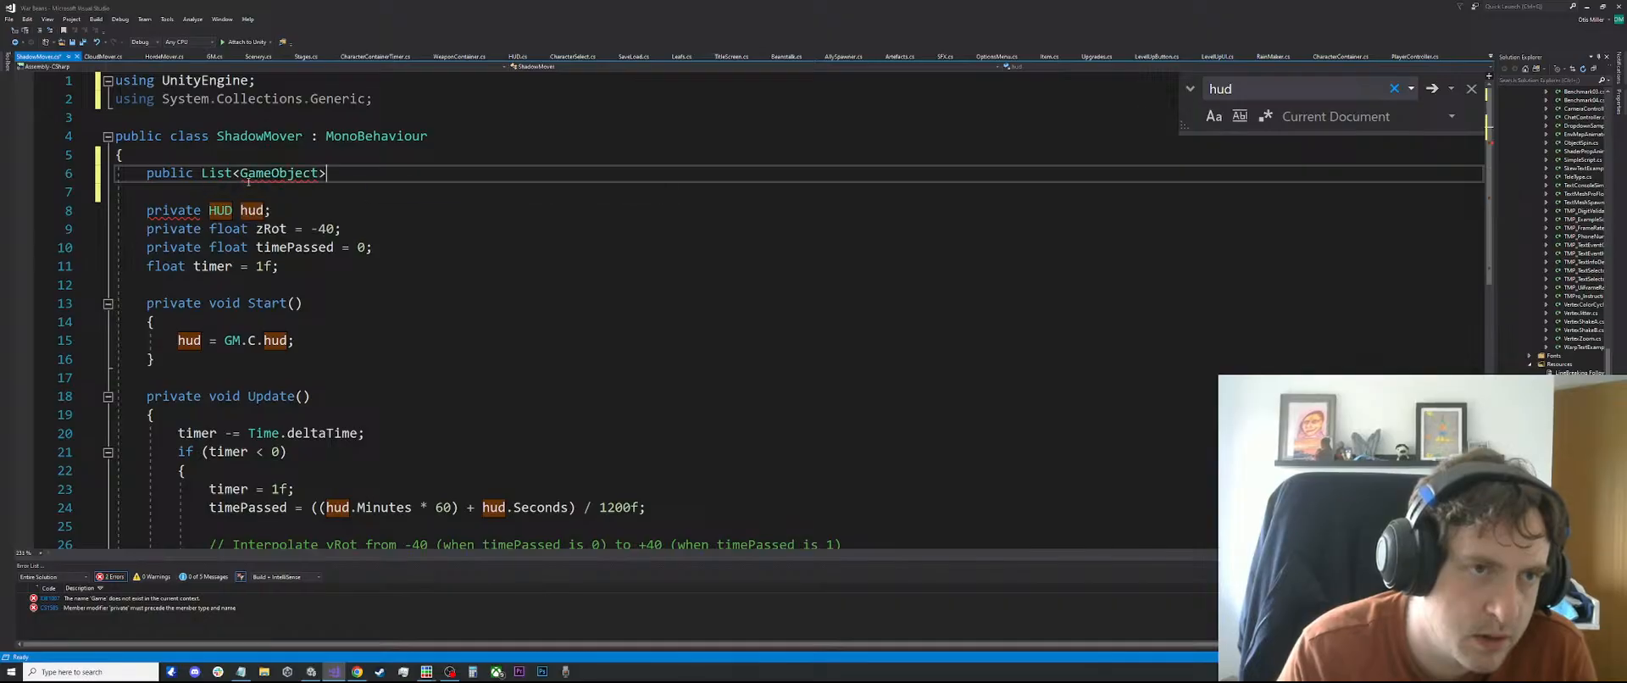
{"action": "type", "text": "hadows = new"}
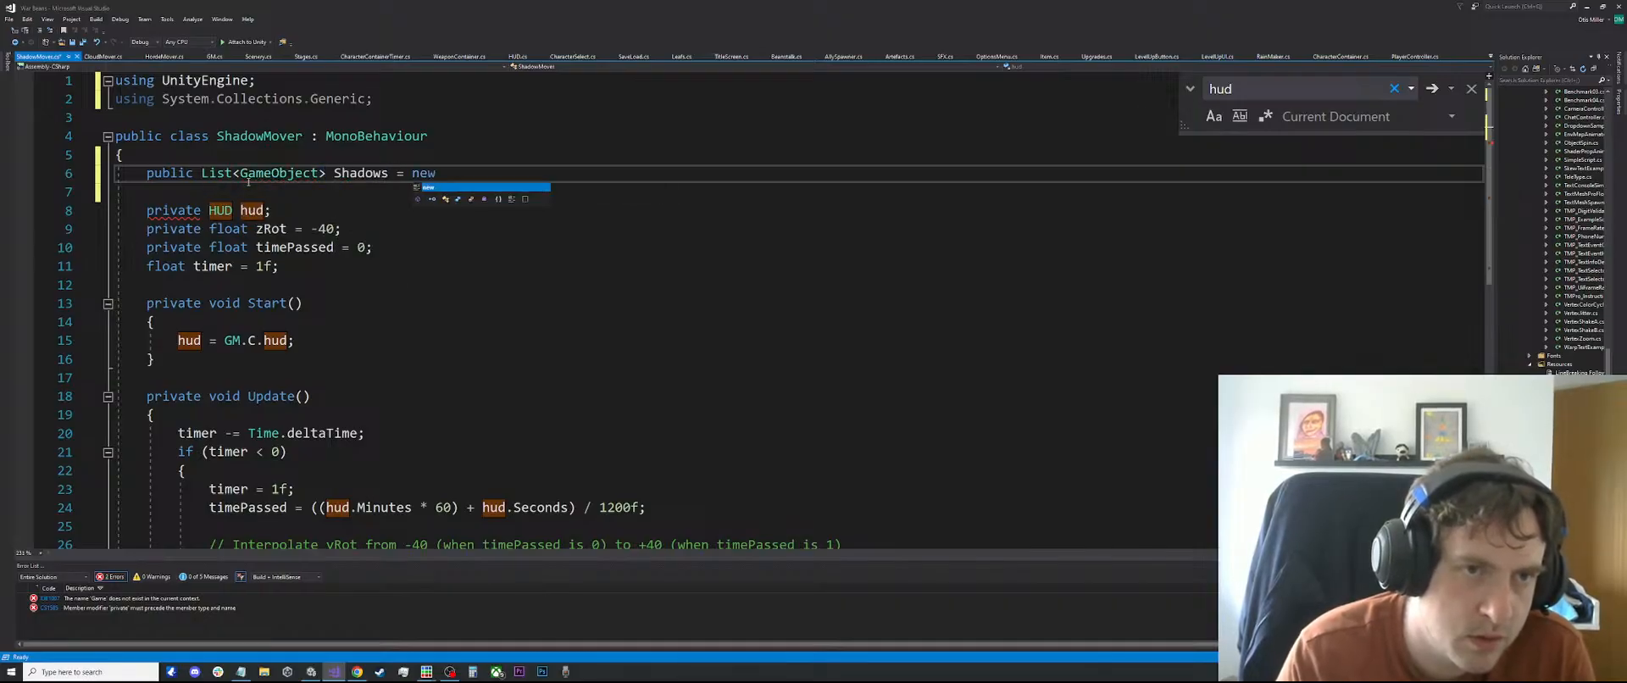
{"action": "type", "text": " List<Ch"}
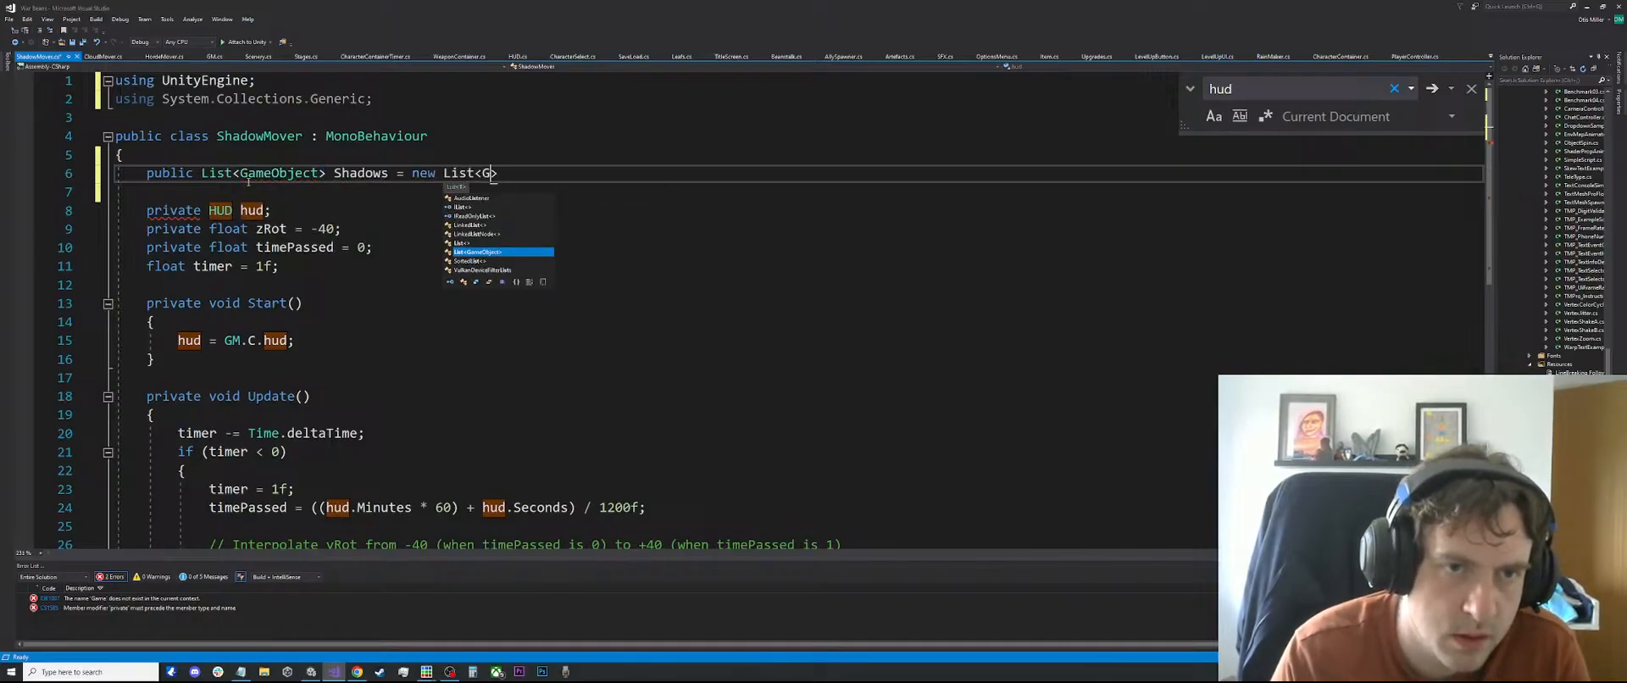
{"action": "type", "text": "eObject>();"}
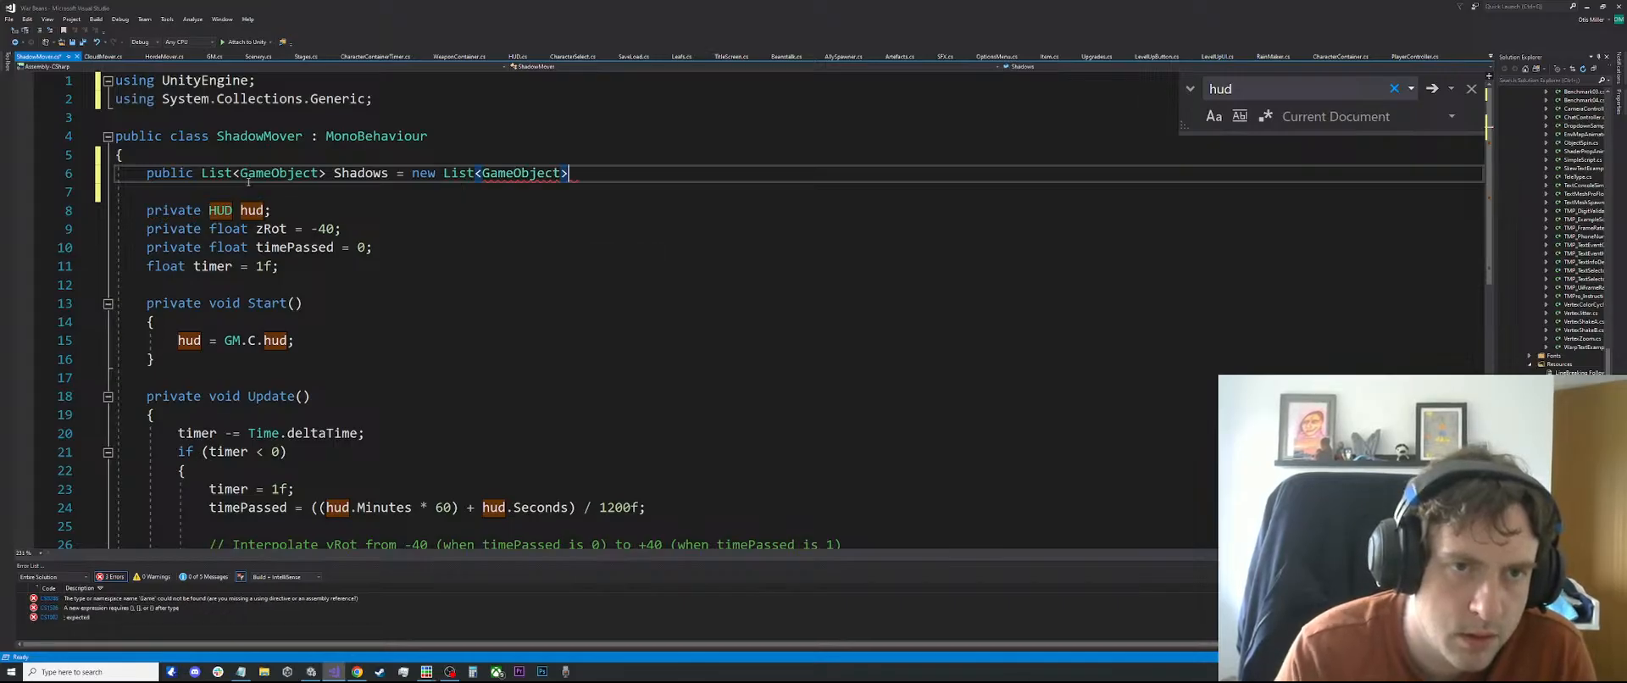
{"action": "left_click", "coordinate": [252, 339]}
{"action": "scroll", "coordinate": [301, 322], "scroll_direction": "down", "scroll_amount": 2}
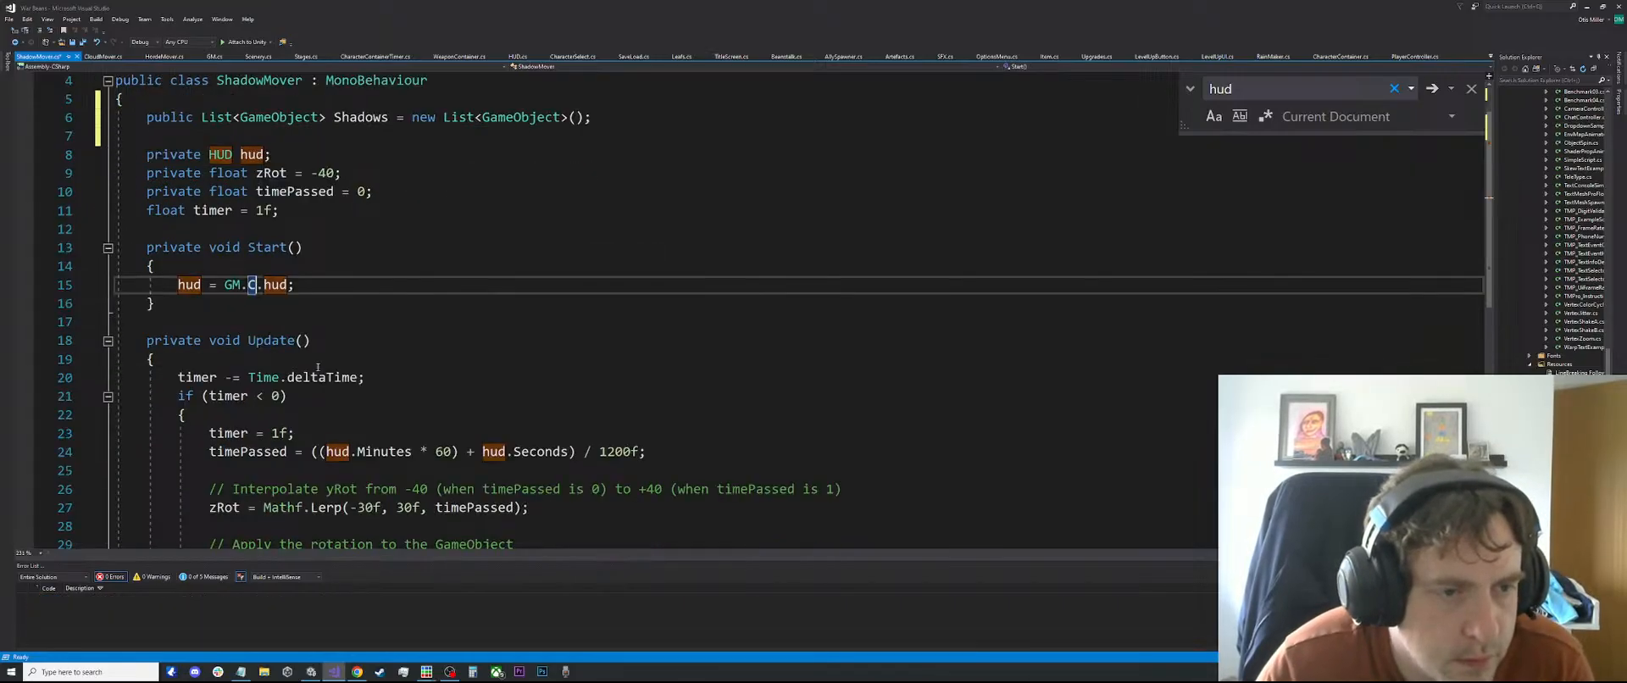
{"action": "left_click_drag", "start_coordinate": [301, 316], "coordinate": [303, 307]}
{"action": "left_click", "coordinate": [348, 307]}
{"action": "left_click", "coordinate": [403, 325]}
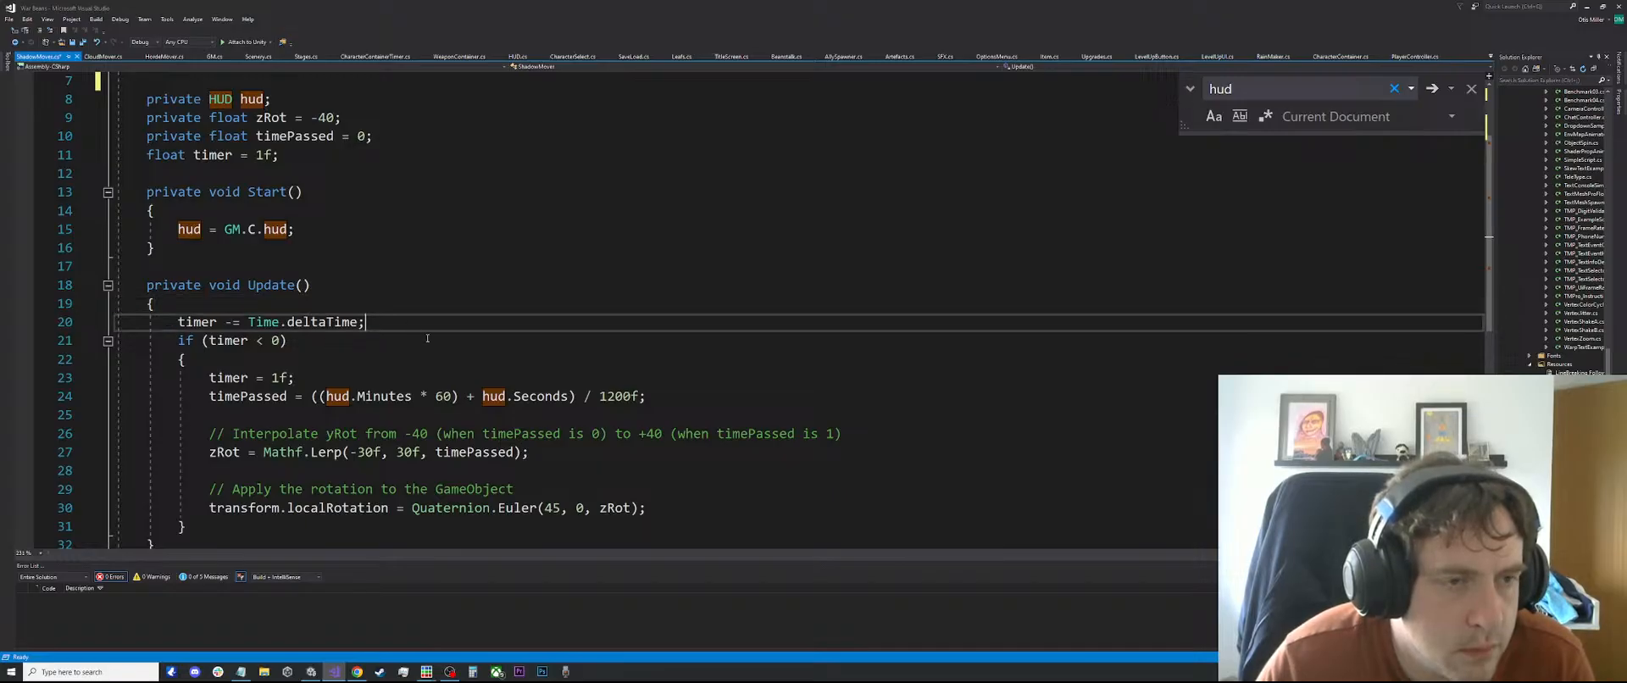
{"action": "left_click", "coordinate": [367, 359]}
{"action": "key", "text": "Return"}
{"action": "type", "text": "f"}
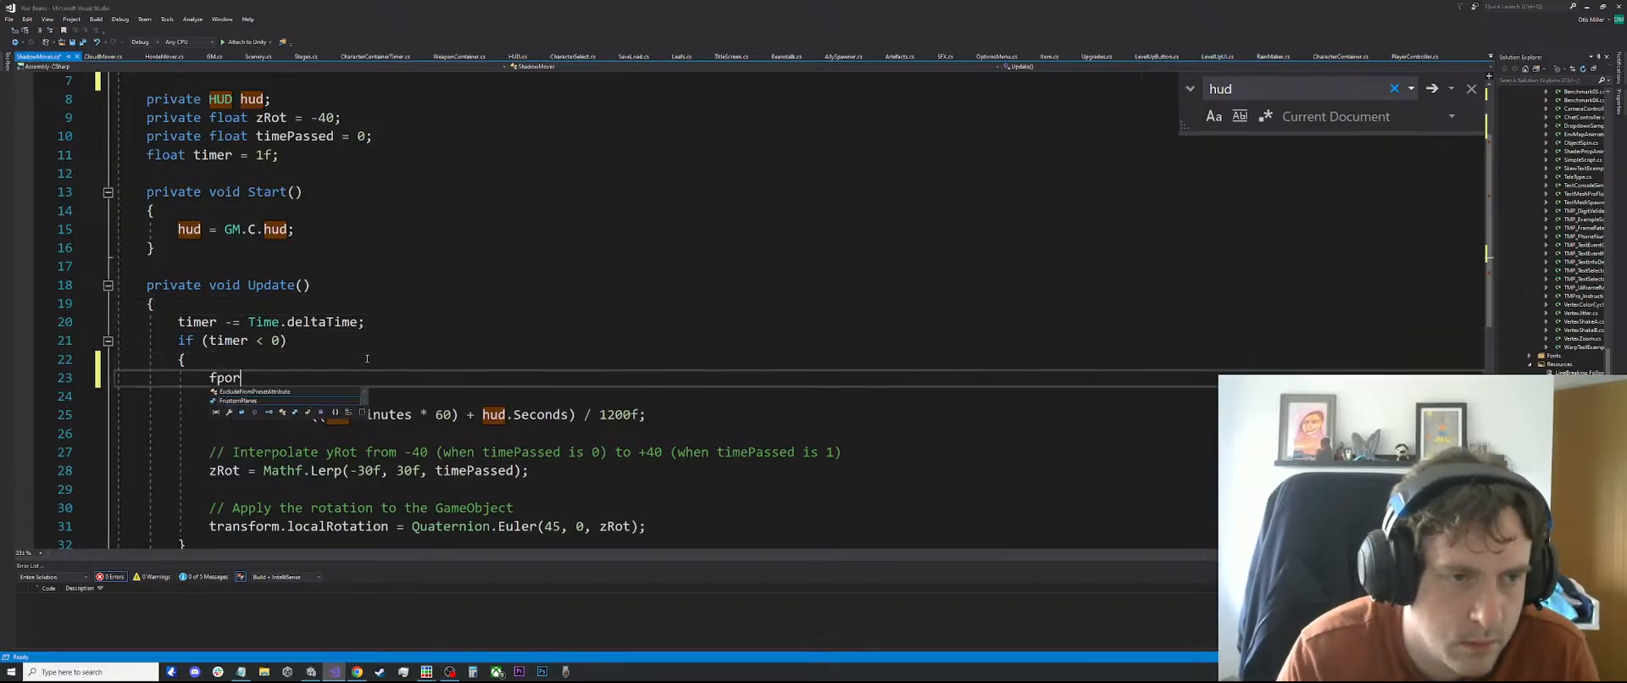
{"action": "type", "text": "p"}
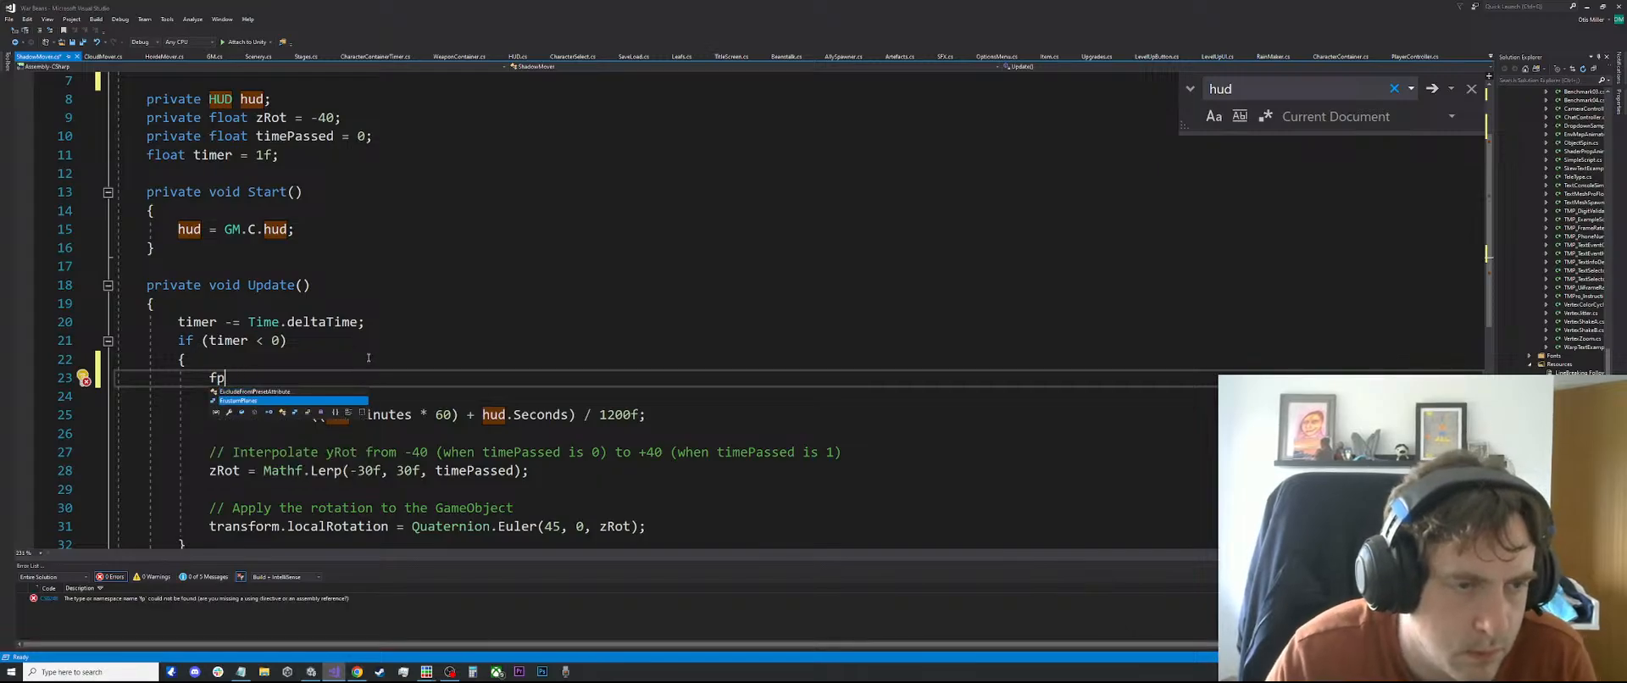
{"action": "key", "text": "BackSpace"}
{"action": "key", "text": "BackSpace"}
{"action": "key", "text": "BackSpace"}
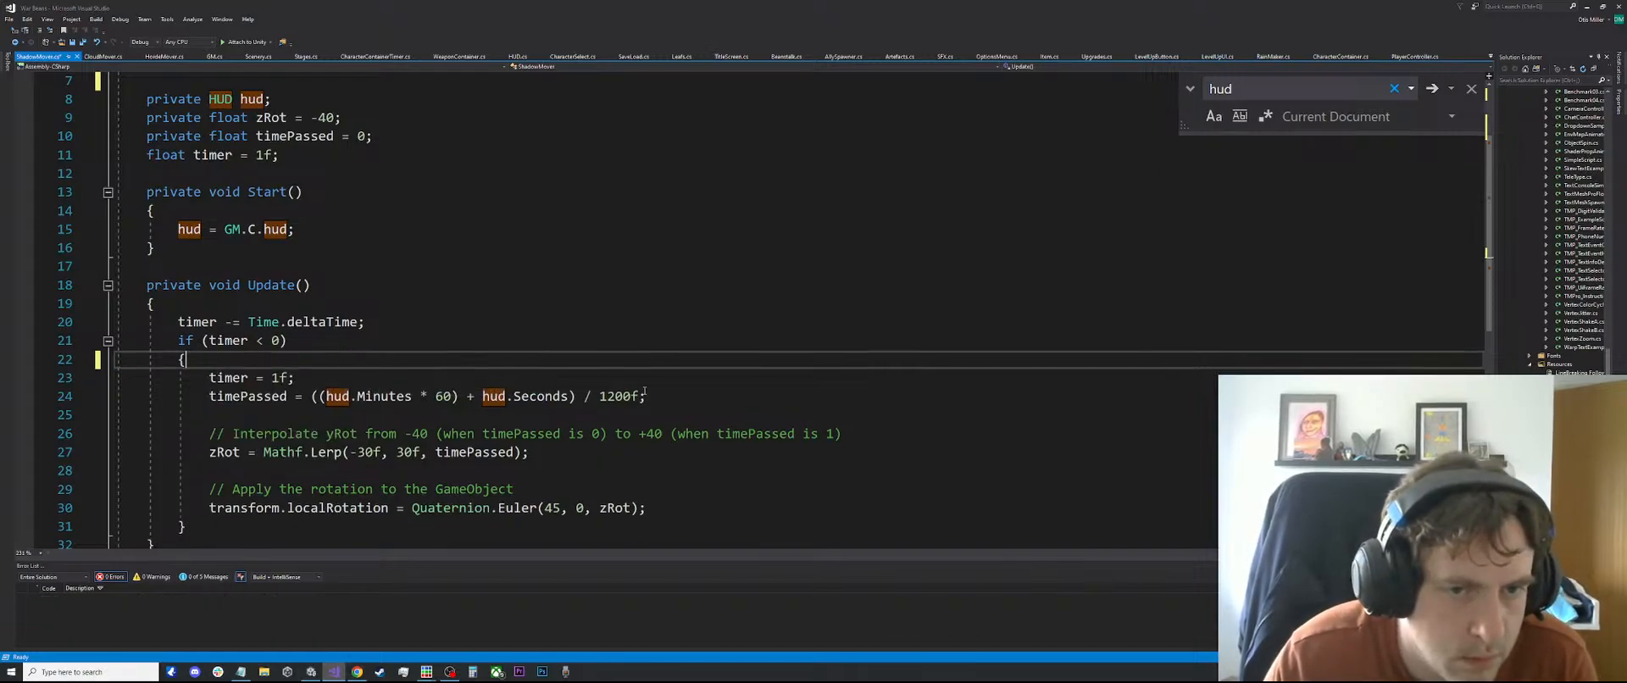
Begin a foreach statement on a new line below the timePassed calculation in the Update method
{"action": "left_click", "coordinate": [496, 412]}
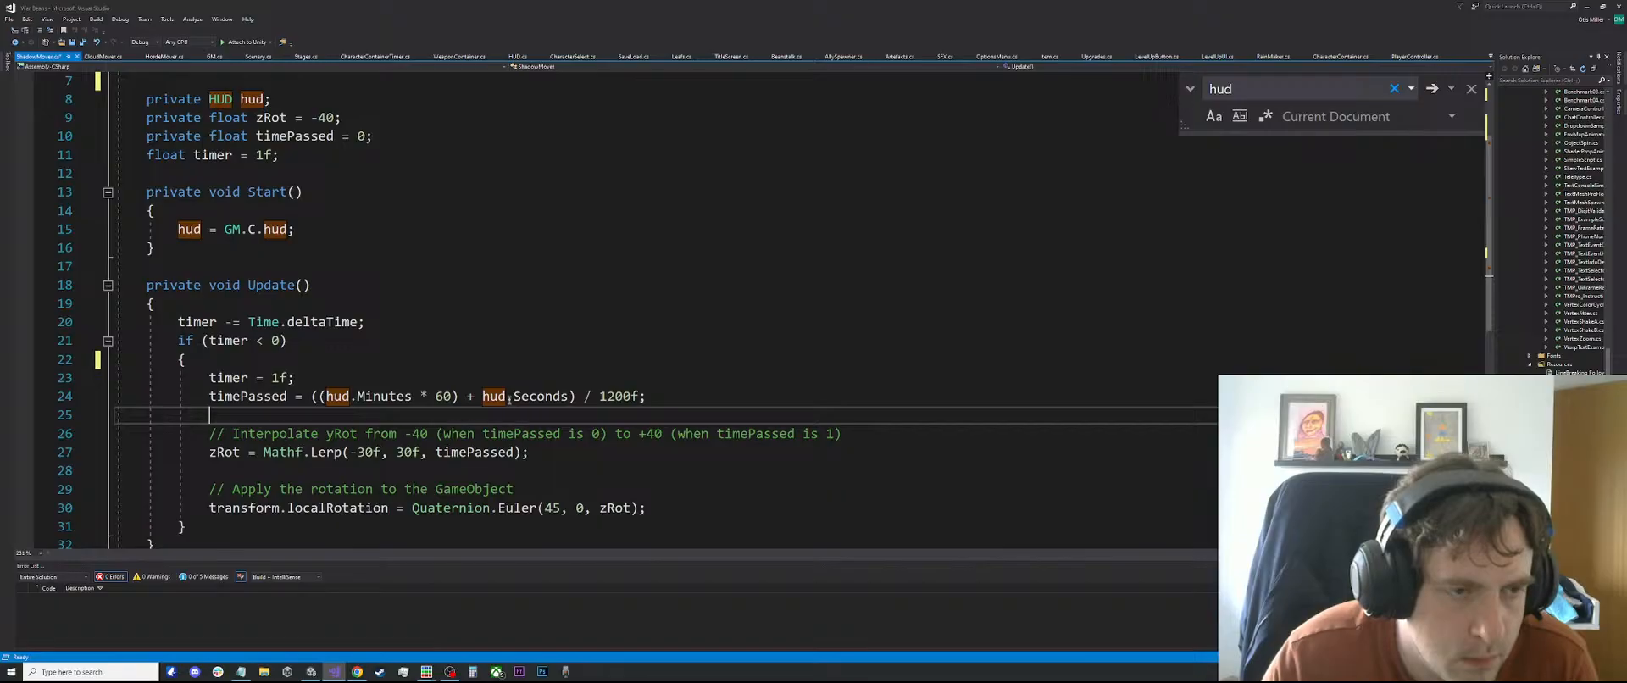
{"action": "scroll", "coordinate": [500, 411], "scroll_direction": "down", "scroll_amount": 1}
{"action": "key", "text": "Delete"}
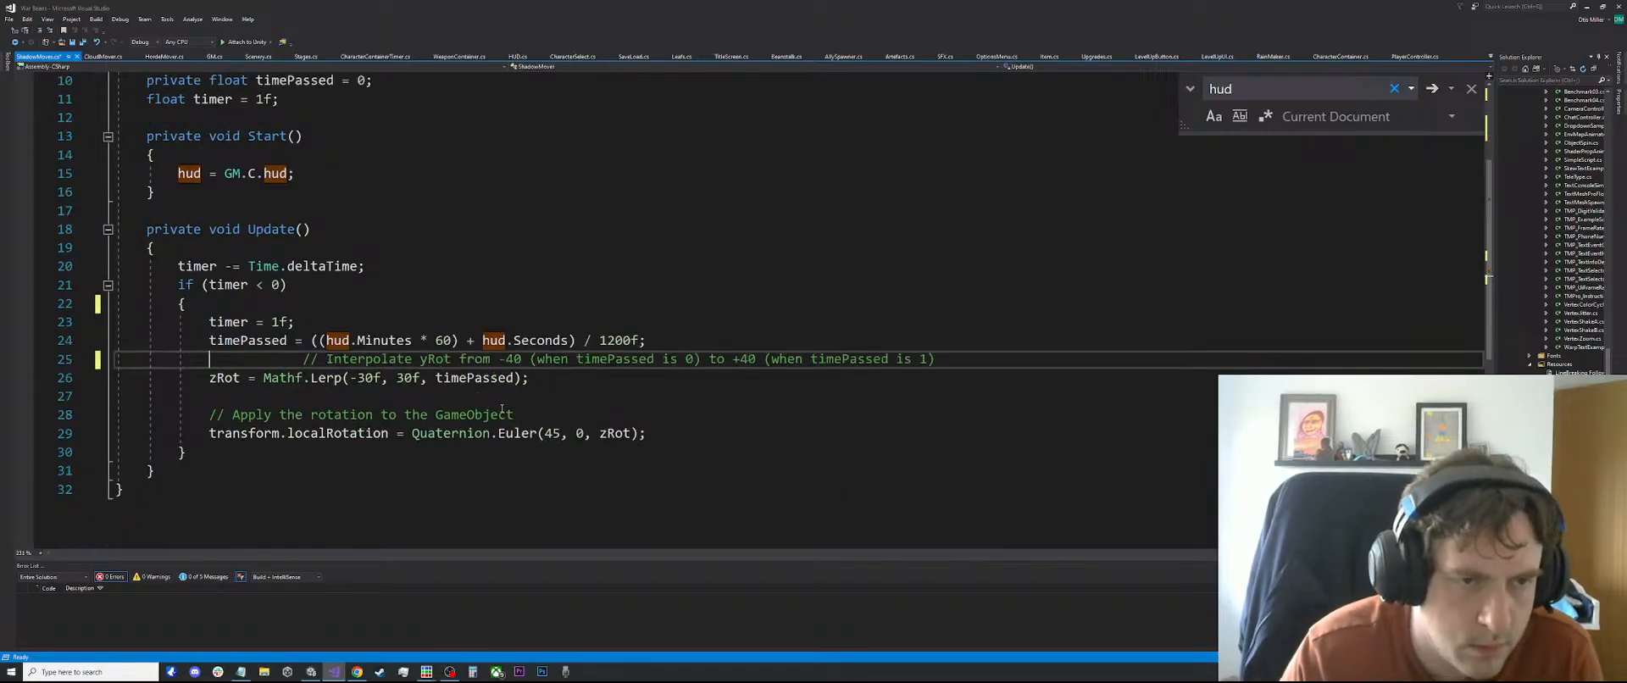
{"action": "key", "text": "Return"}
{"action": "key", "text": "Return"}
{"action": "key", "text": "Up"}
{"action": "type", "text": "foreach (s"}
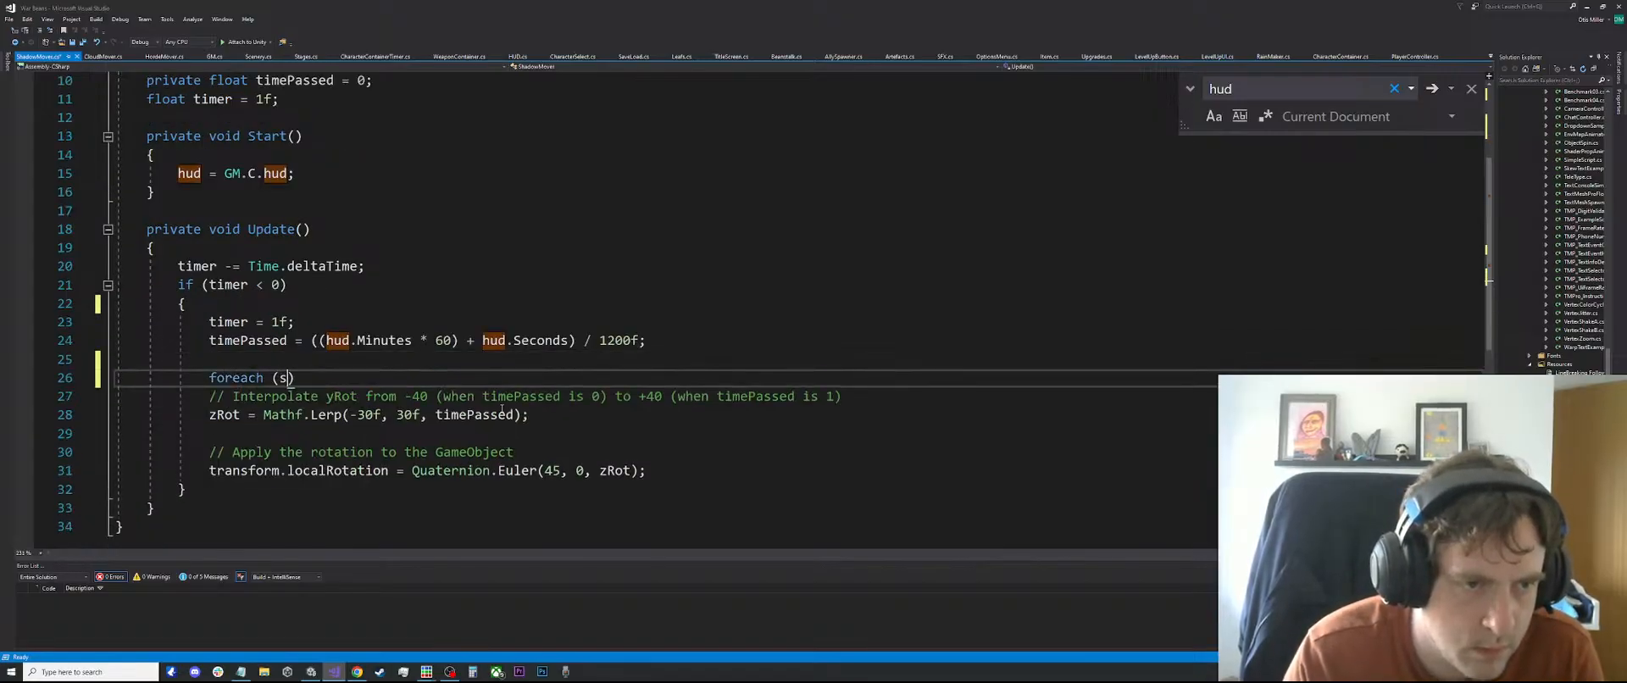
{"action": "type", "text": "hadowmaskMode"}
{"action": "scroll", "coordinate": [491, 326], "scroll_direction": "up", "scroll_amount": 2}
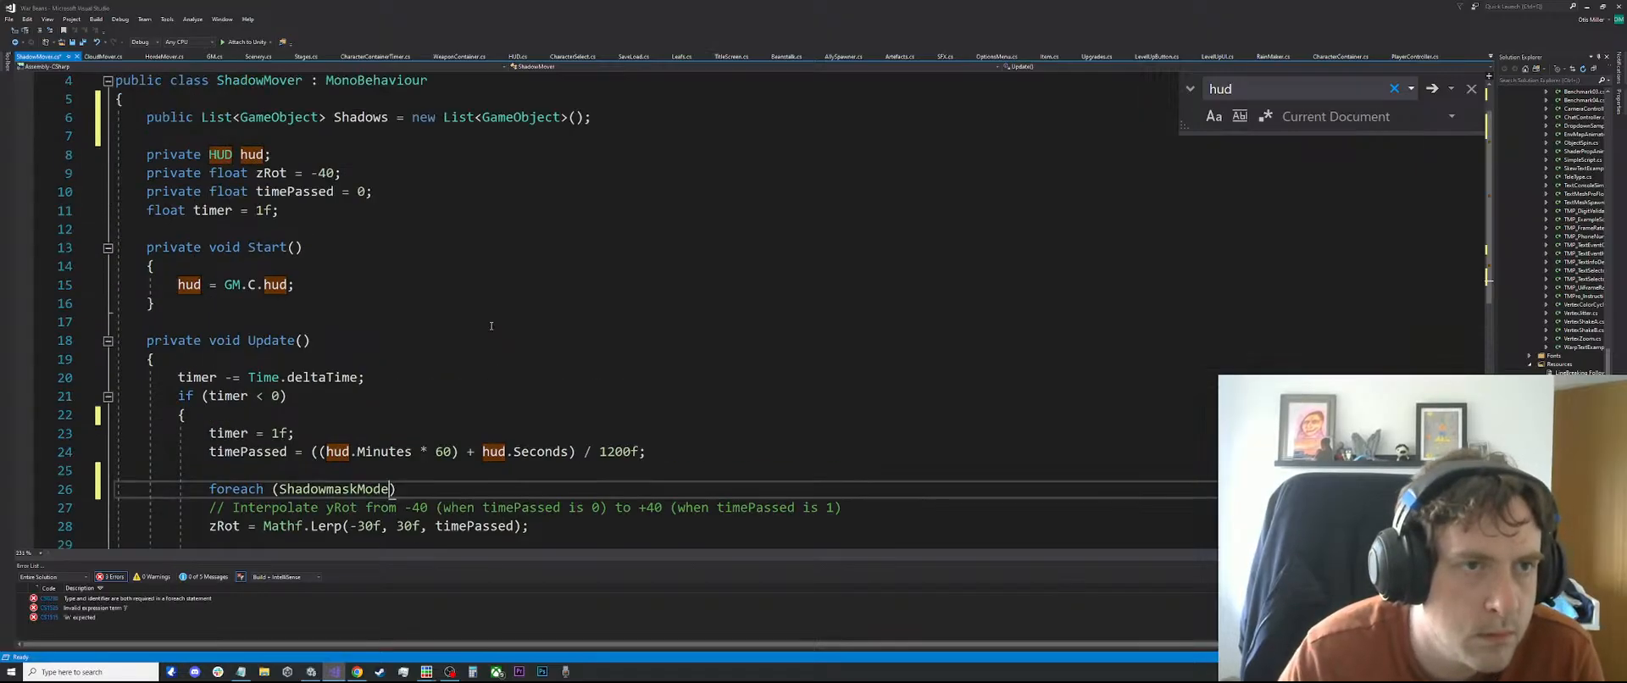
{"action": "scroll", "coordinate": [508, 318], "scroll_direction": "down", "scroll_amount": 3}
{"action": "key", "text": "BackSpace"}
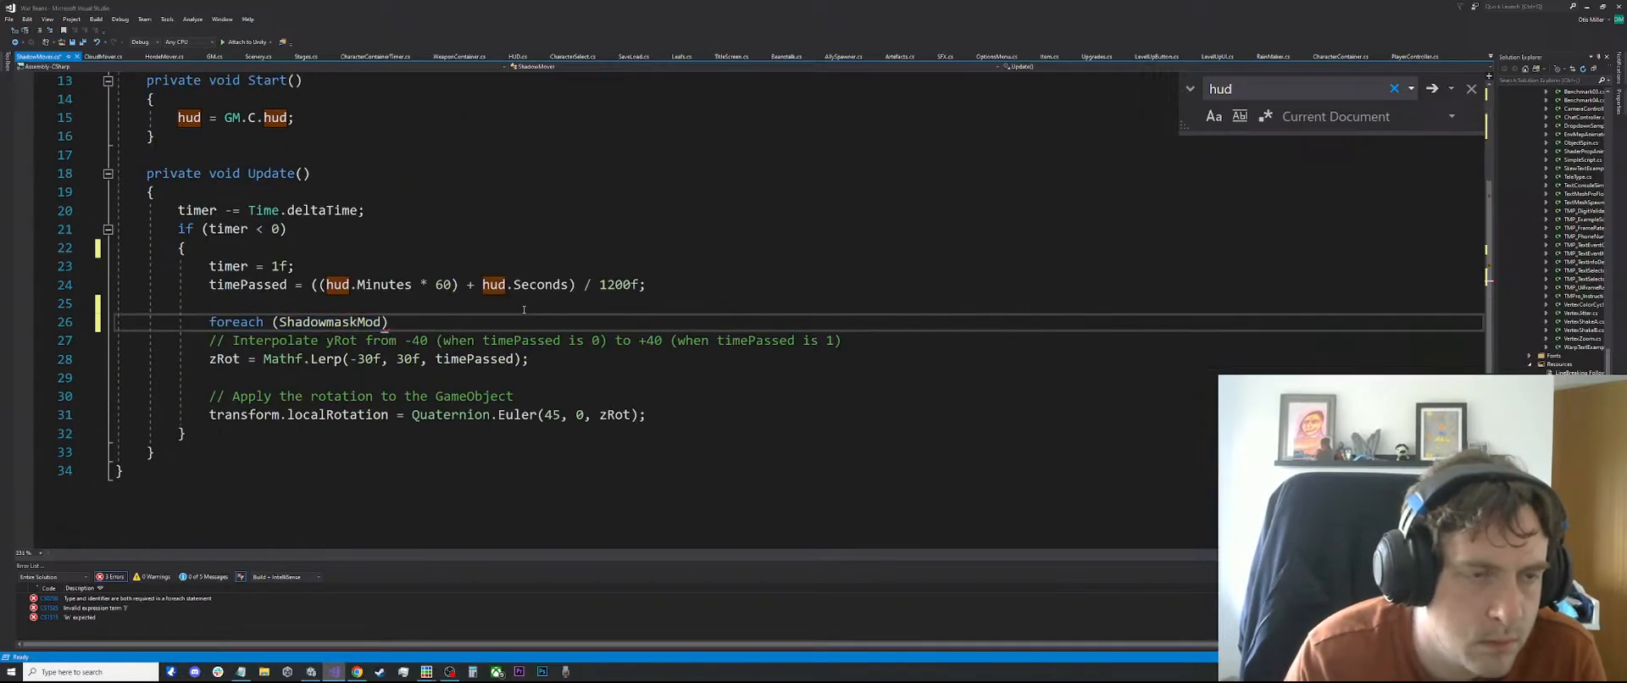
{"action": "key", "text": "BackSpace"}
{"action": "key", "text": "BackSpace"}
{"action": "key", "text": "BackSpace"}
{"action": "key", "text": "BackSpace"}
{"action": "key", "text": "BackSpace"}
{"action": "key", "text": "BackSpace"}
{"action": "key", "text": "BackSpace"}
{"action": "key", "text": "BackSpace"}
{"action": "key", "text": "BackSpace"}
{"action": "key", "text": "BackSpace"}
{"action": "key", "text": "BackSpace"}
{"action": "key", "text": "BackSpace"}
{"action": "key", "text": "BackSpace"}
Complete the loop header as foreach (GameObject shadow in Shadows)
{"action": "type", "text": "GameObject "}
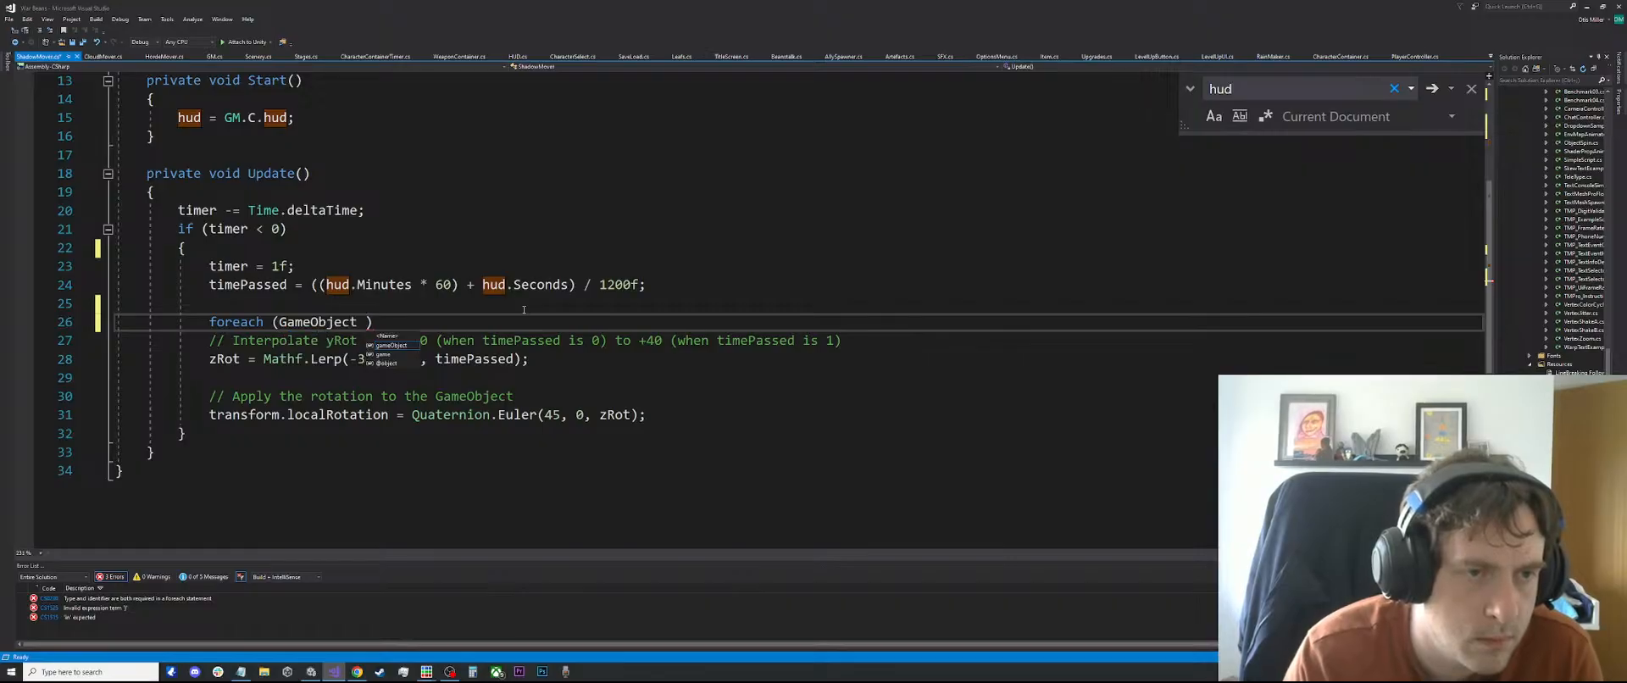
{"action": "type", "text": "shadow in Shao"}
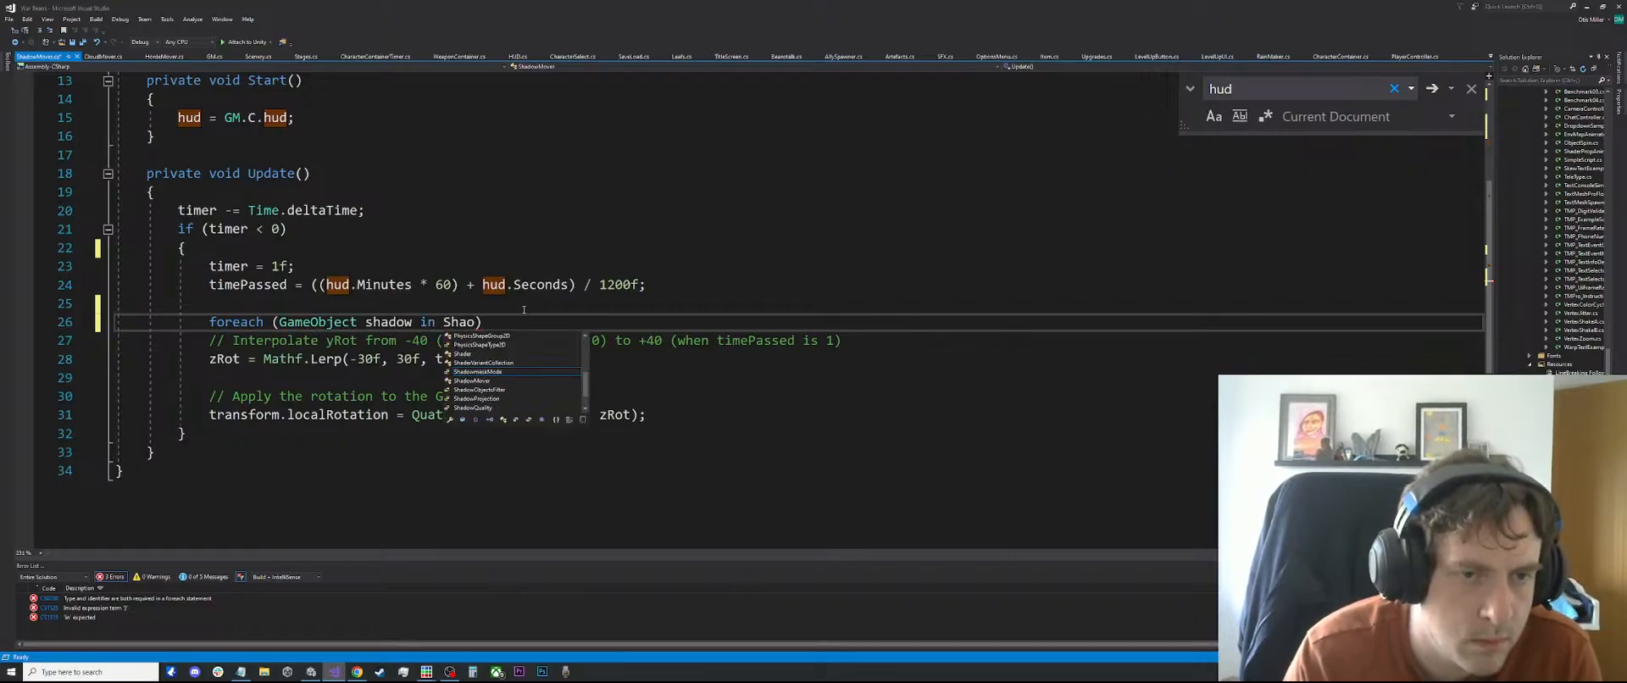
{"action": "key", "text": "BackSpace"}
{"action": "key", "text": "BackSpace"}
{"action": "key", "text": "BackSpace"}
{"action": "type", "text": "a"}
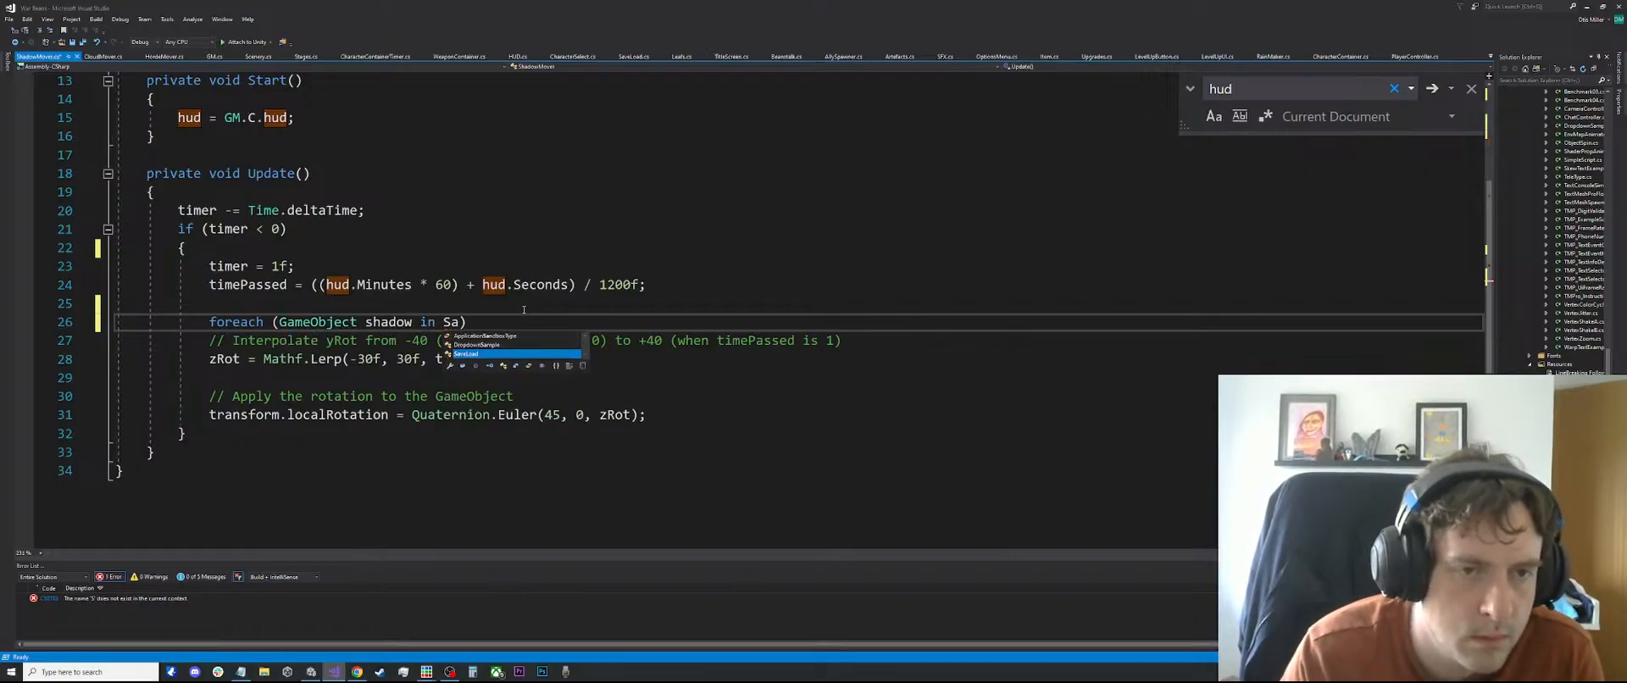
{"action": "key", "text": "BackSpace"}
{"action": "type", "text": "hadows"}
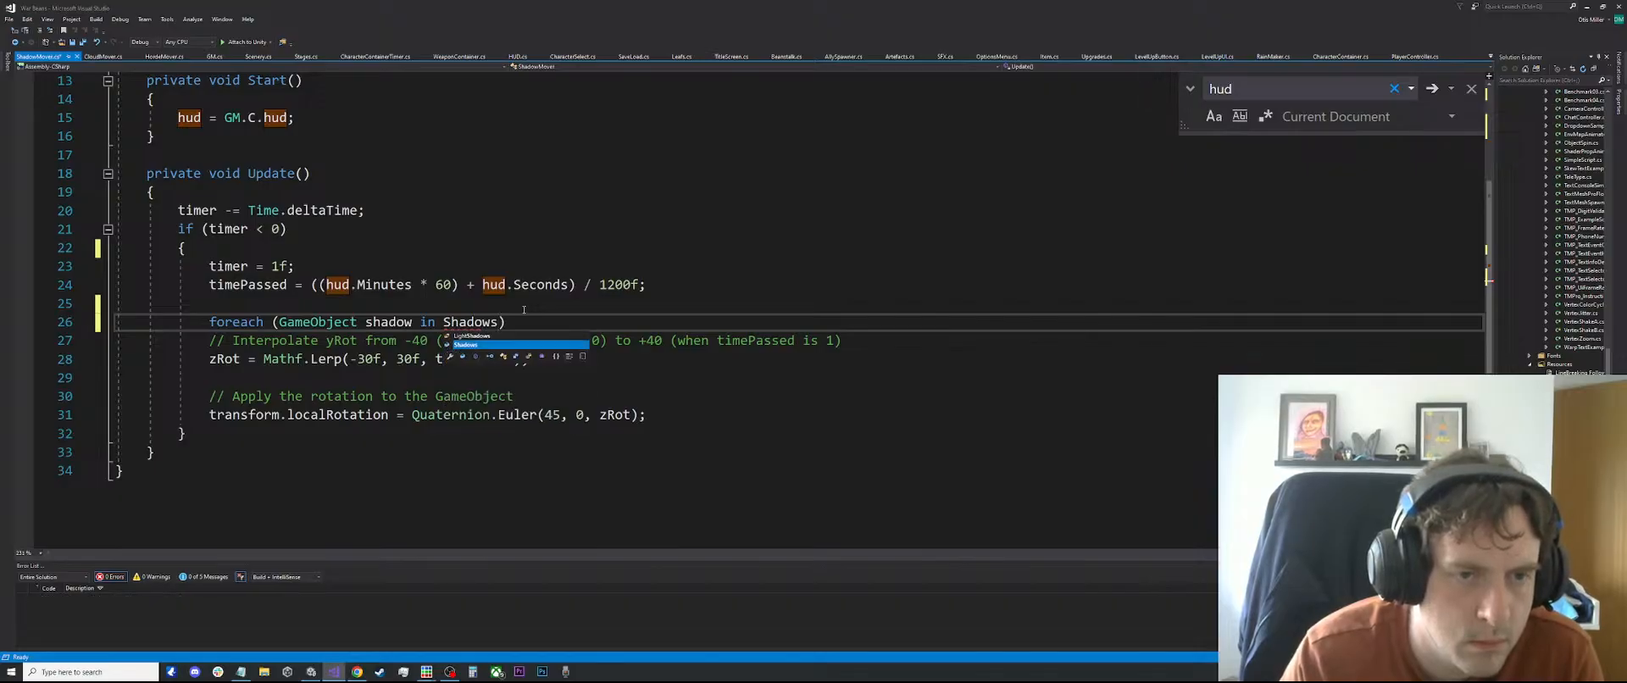
{"action": "type", "text": ")"}
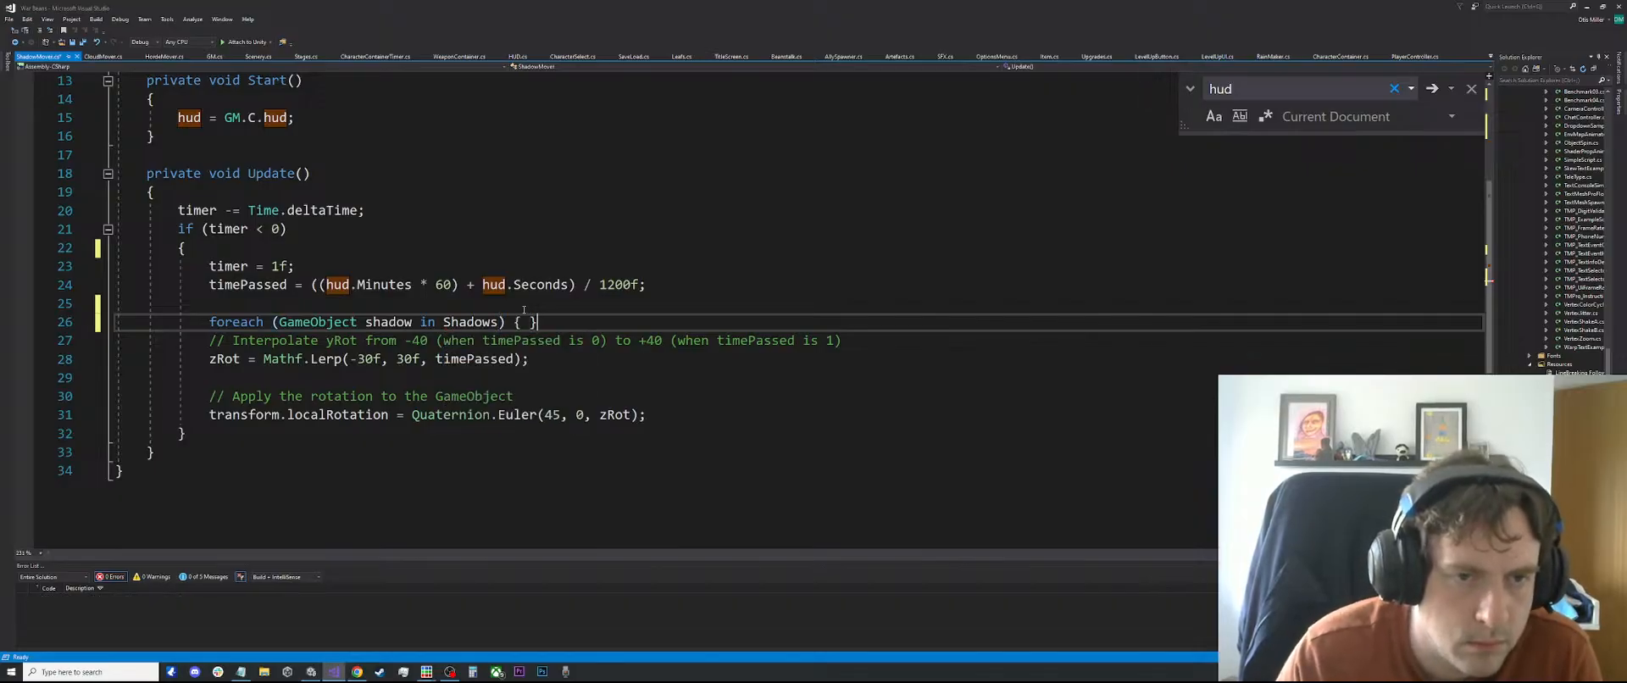
Enclose the zRot interpolation and the localRotation assignment in the foreach loop's braces
{"action": "key", "text": "Delete"}
{"action": "key", "text": "BackSpace"}
{"action": "left_click", "coordinate": [697, 405]}
{"action": "key", "text": "Down"}
{"action": "key", "text": "End"}
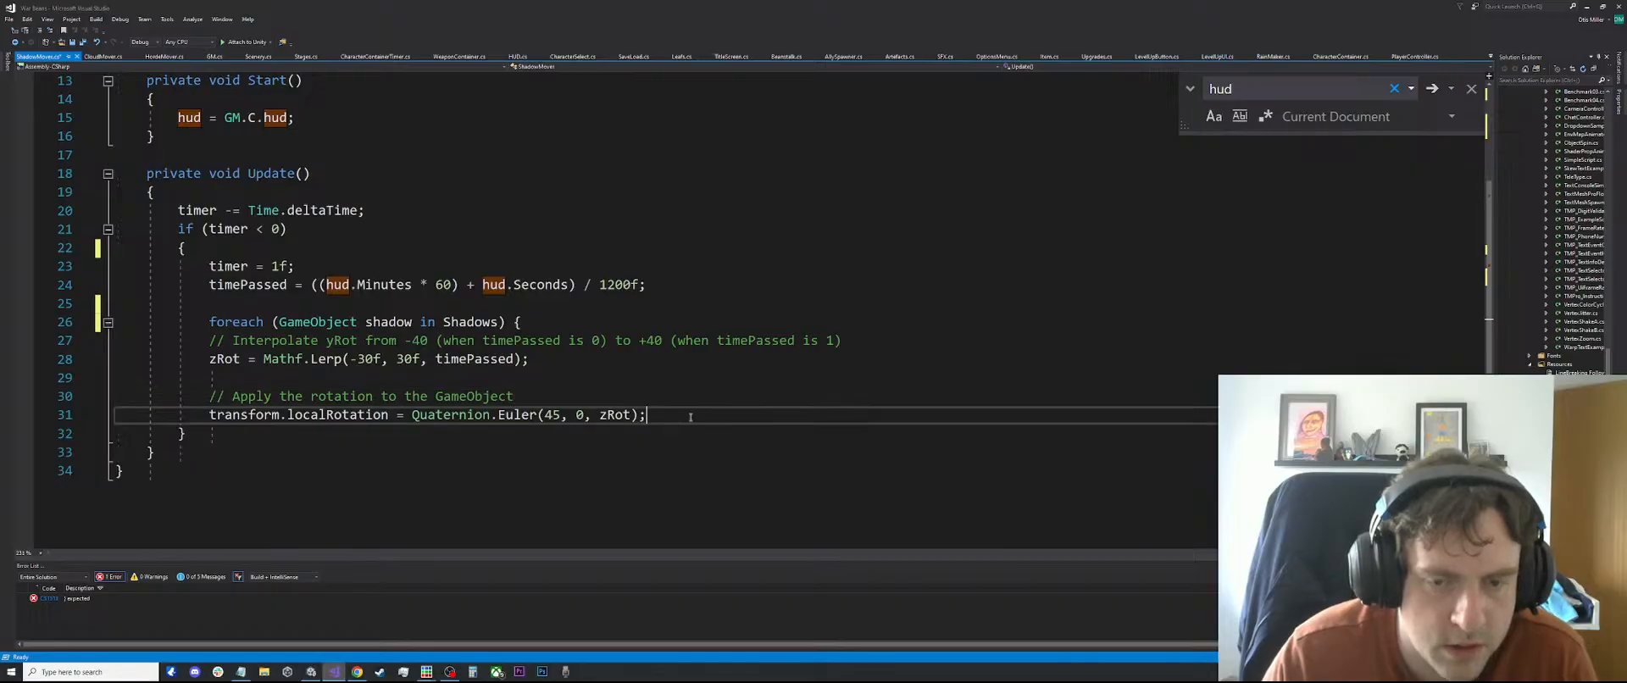
{"action": "key", "text": "Return"}
{"action": "type", "text": "}"}
{"action": "scroll", "coordinate": [629, 158], "scroll_direction": "up", "scroll_amount": 4}
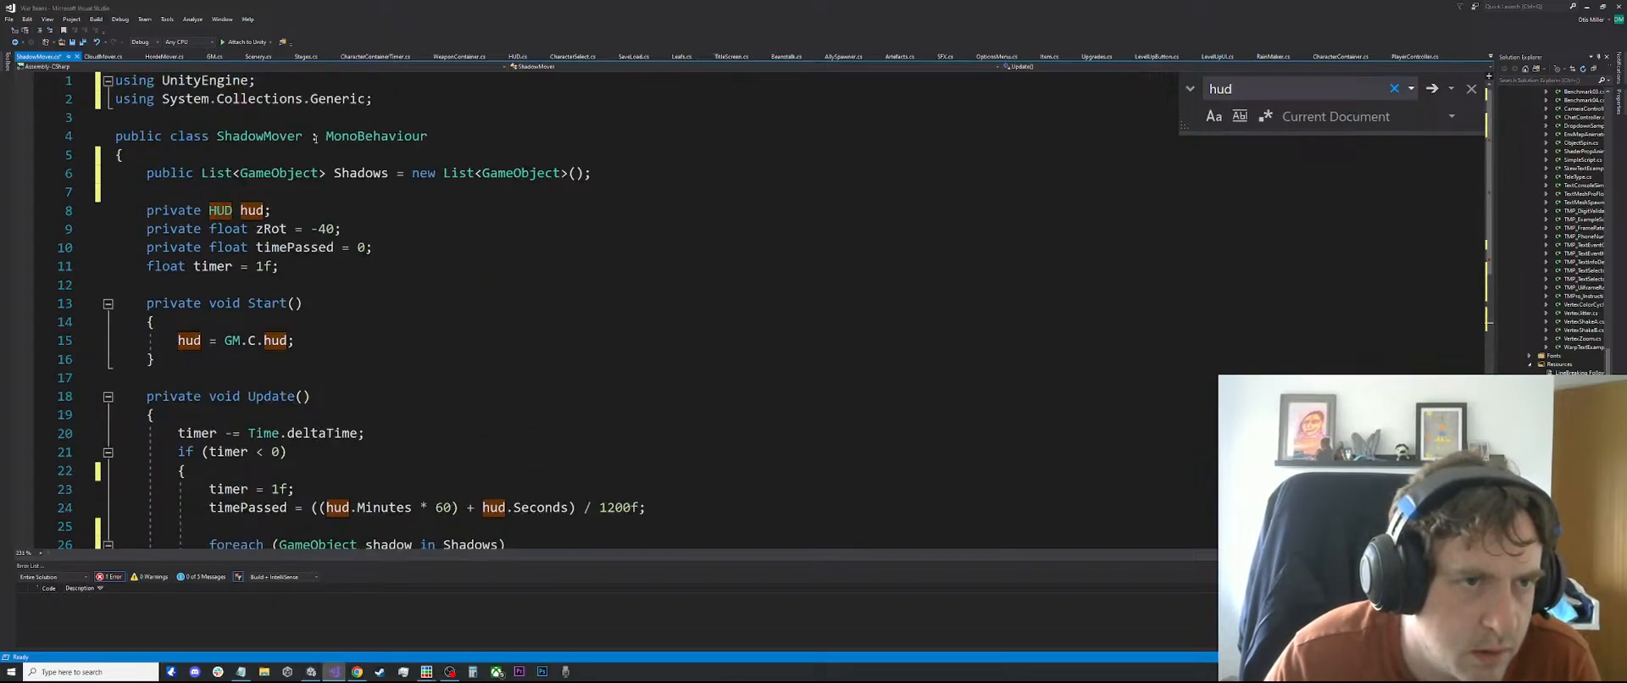
Change the Shadows field's declared and instantiated list types to List<Transform>
{"action": "double_click", "coordinate": [280, 173]}
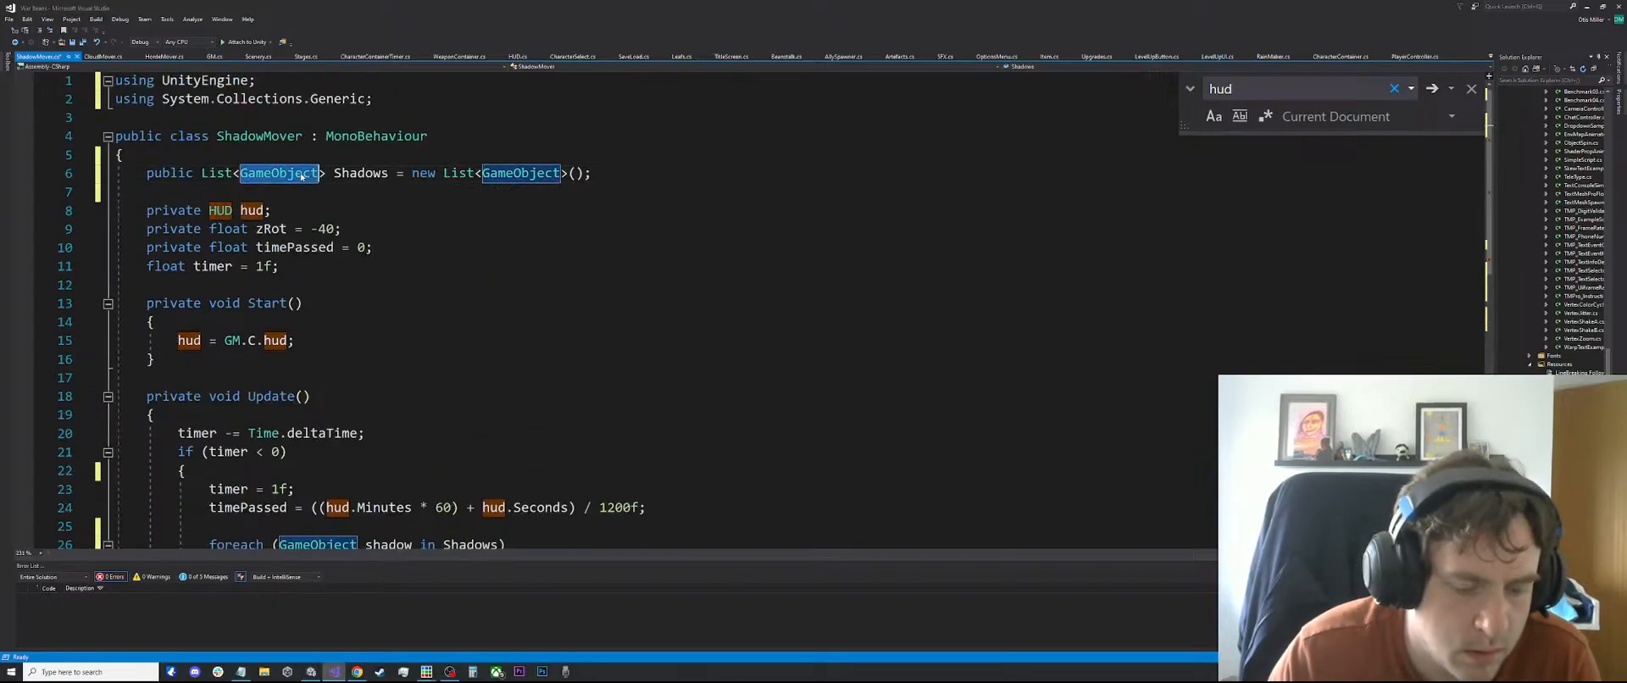
{"action": "type", "text": "Transform"}
{"action": "key", "text": "Escape"}
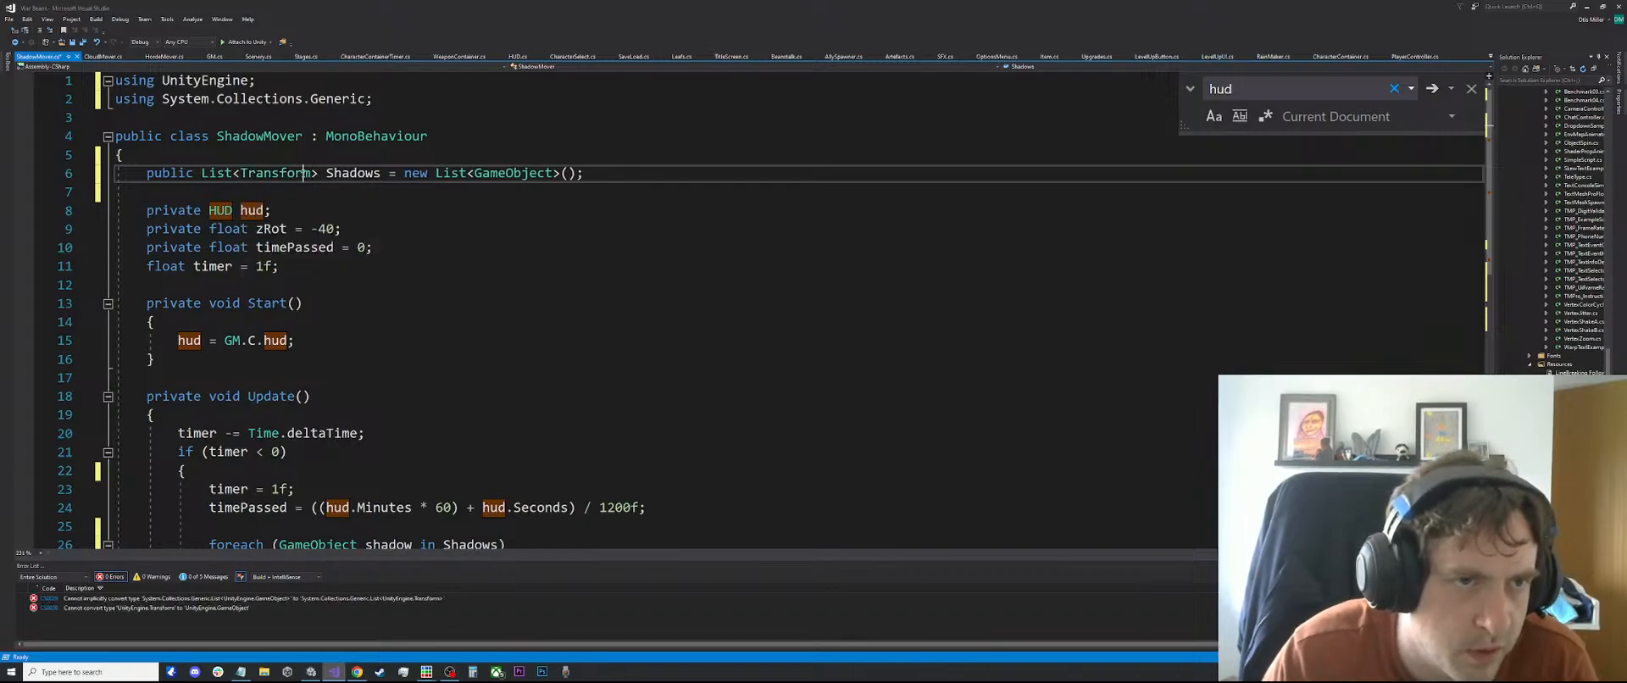
{"action": "double_click", "coordinate": [513, 173]}
{"action": "type", "text": "Transform"}
{"action": "scroll", "coordinate": [442, 301], "scroll_direction": "down", "scroll_amount": 7}
{"action": "scroll", "coordinate": [443, 301], "scroll_direction": "up", "scroll_amount": 2}
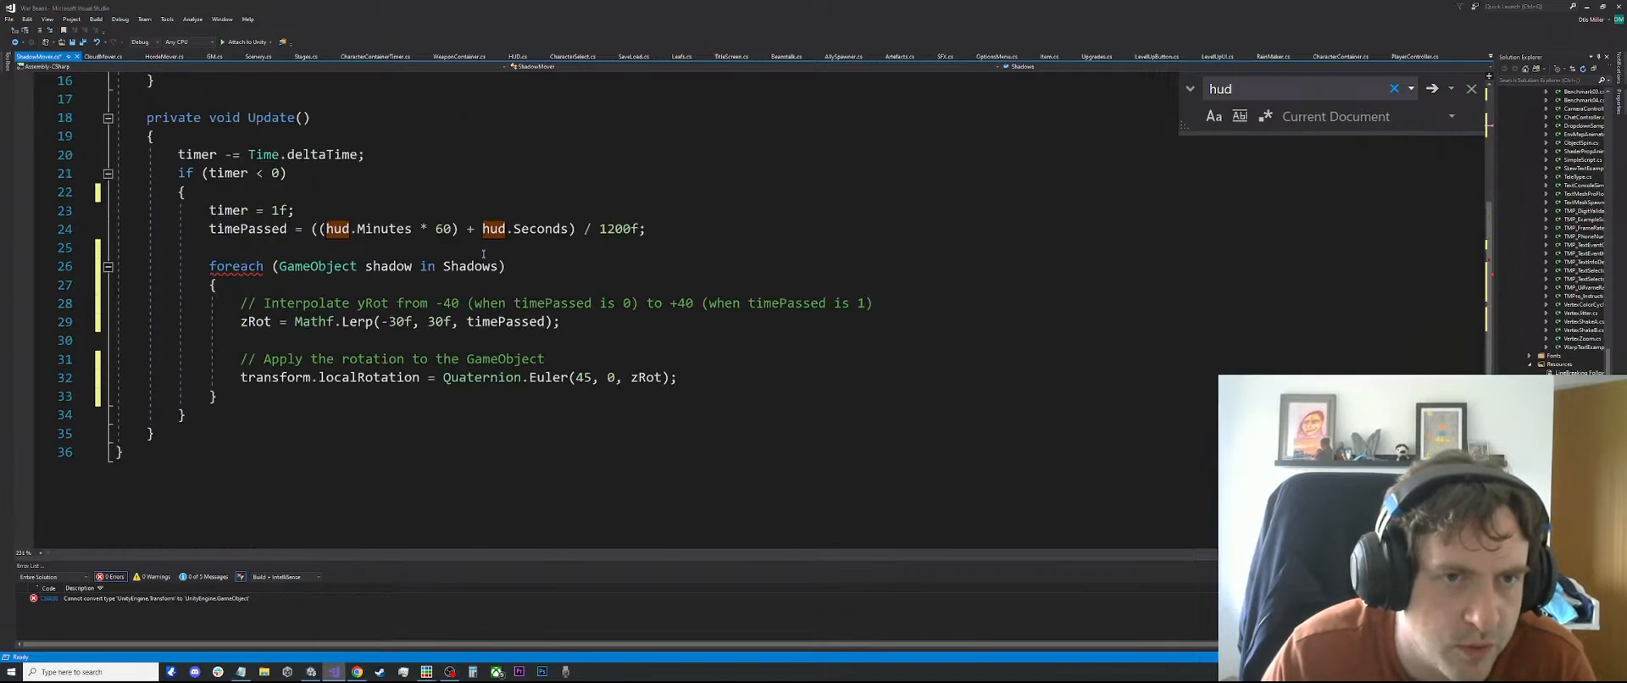
Change the foreach loop variable's type to Transform and save the ShadowMover script
{"action": "left_click", "coordinate": [375, 267]}
{"action": "double_click", "coordinate": [343, 266]}
{"action": "type", "text": "Transform"}
{"action": "double_click", "coordinate": [458, 267]}
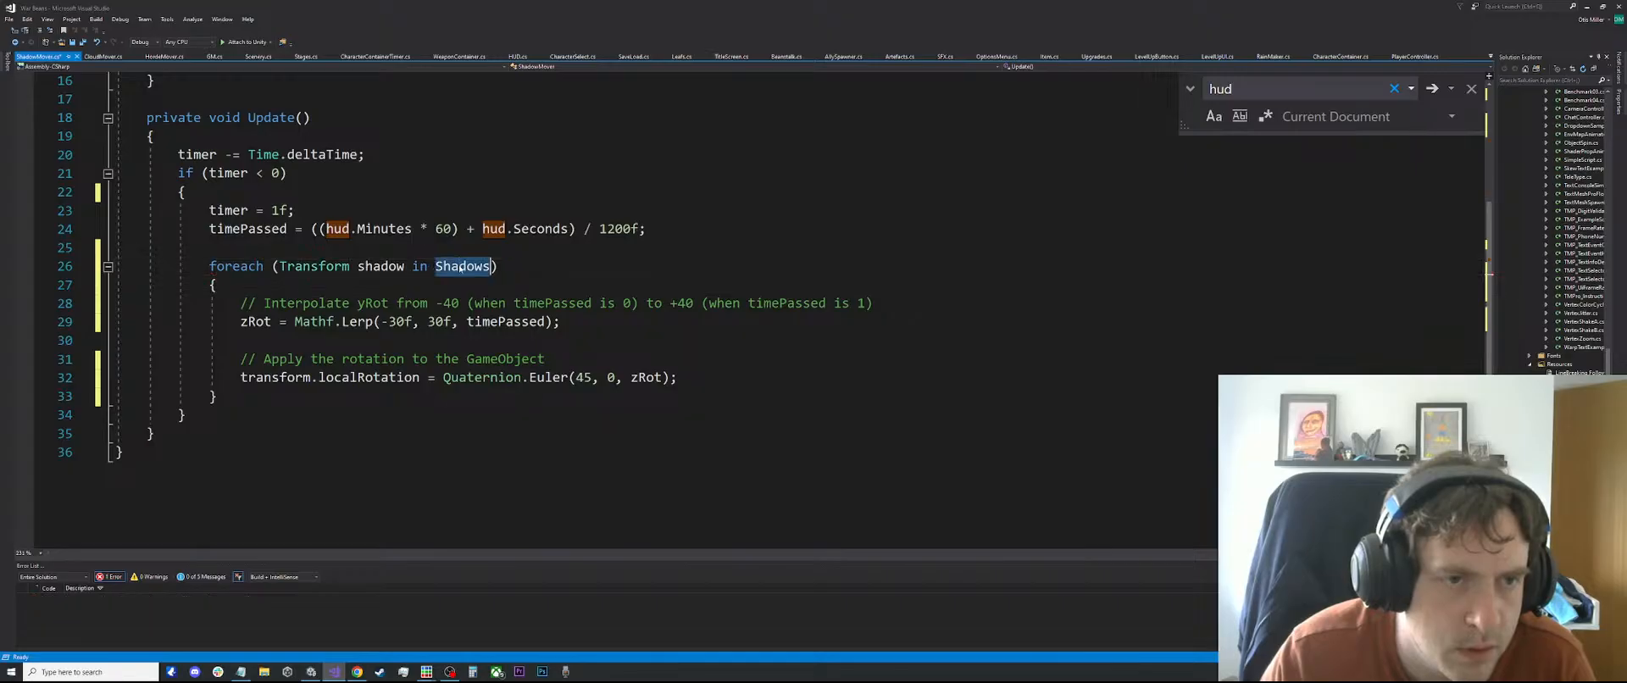
{"action": "left_click", "coordinate": [546, 322]}
{"action": "left_click", "coordinate": [405, 322]}
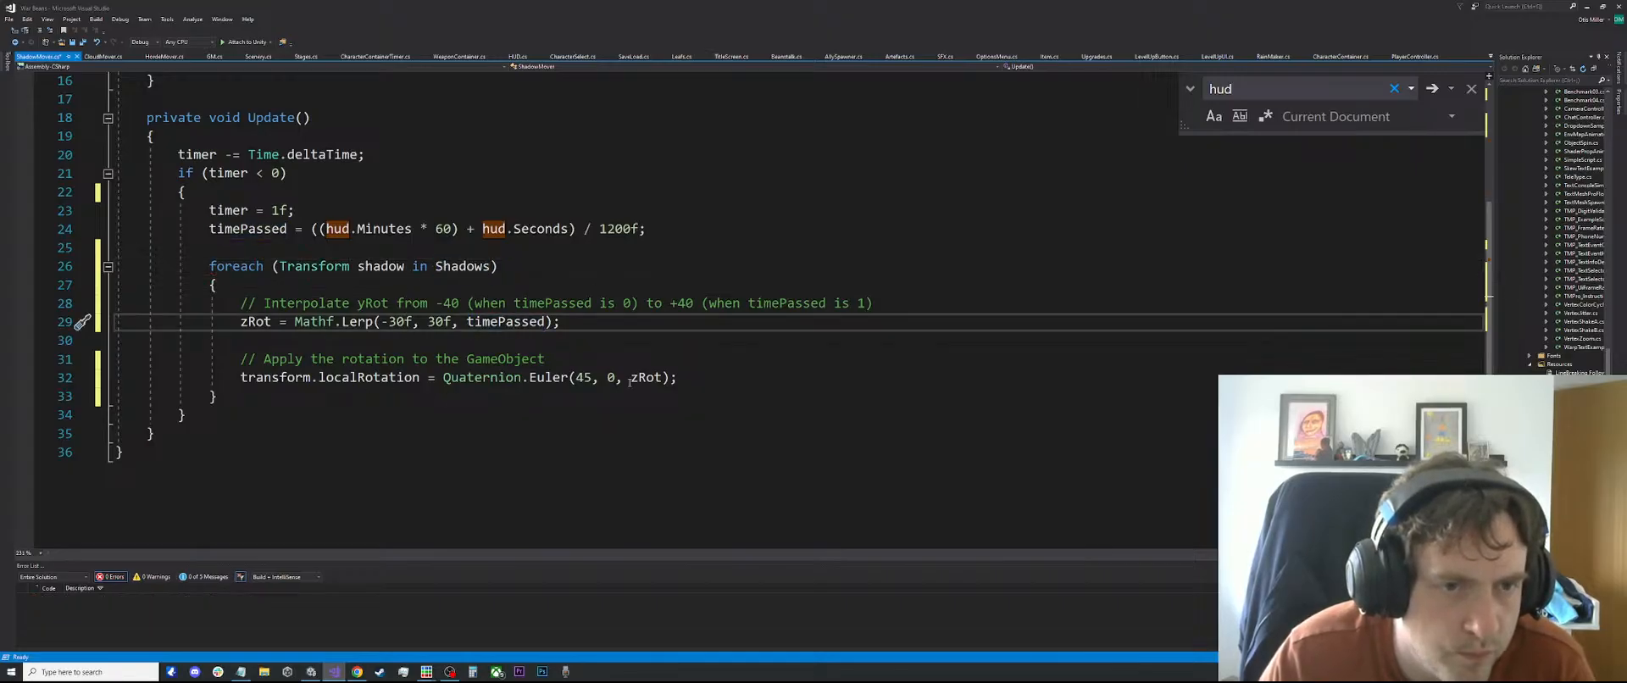
{"action": "left_click", "coordinate": [435, 359]}
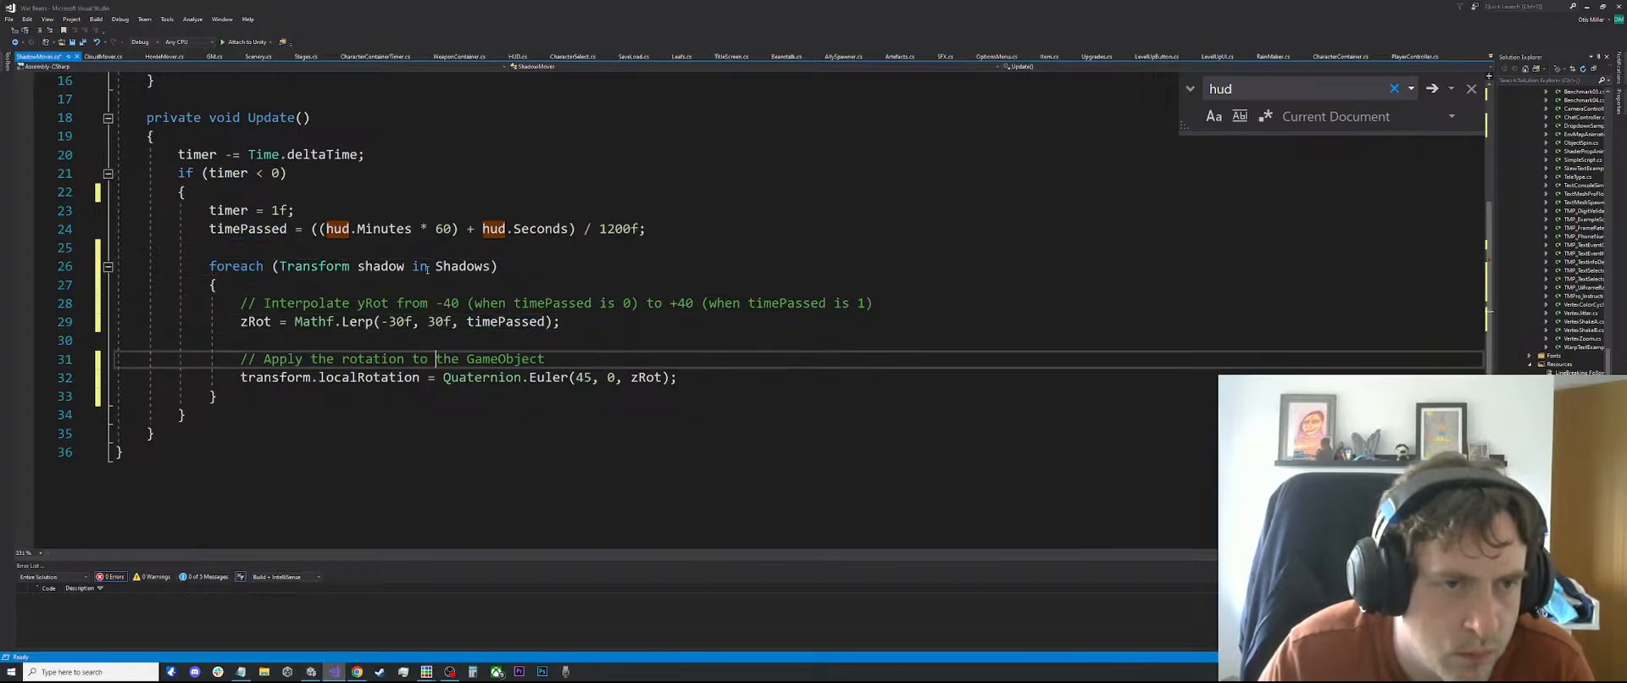
{"action": "left_click", "coordinate": [421, 280]}
{"action": "key", "text": "ctrl+s"}
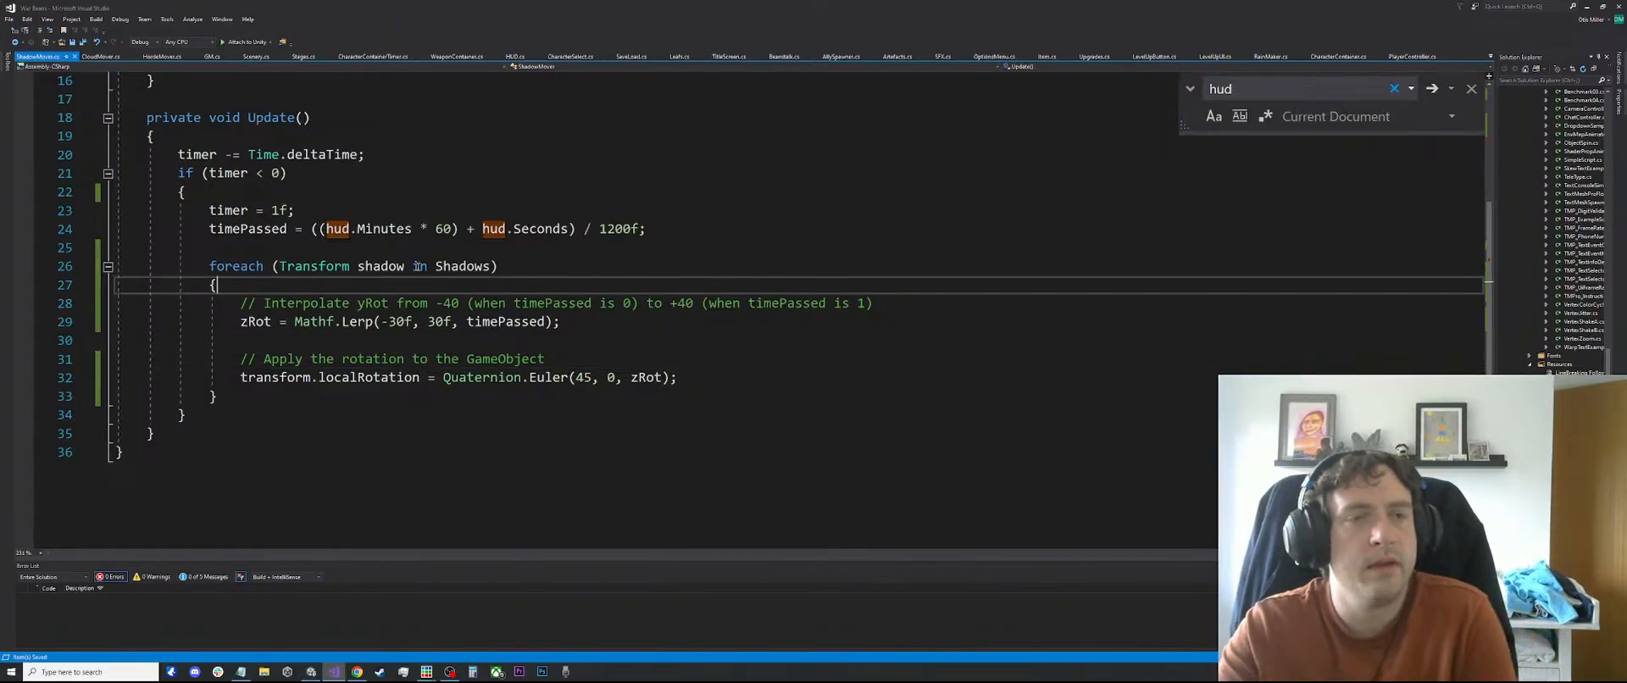
Compare the ShadowMover script with the GM script's GenerateScenery method and examine how each stage's scenery is generated
{"action": "scroll", "coordinate": [420, 271], "scroll_direction": "up", "scroll_amount": 4}
{"action": "scroll", "coordinate": [418, 267], "scroll_direction": "up", "scroll_amount": 1}
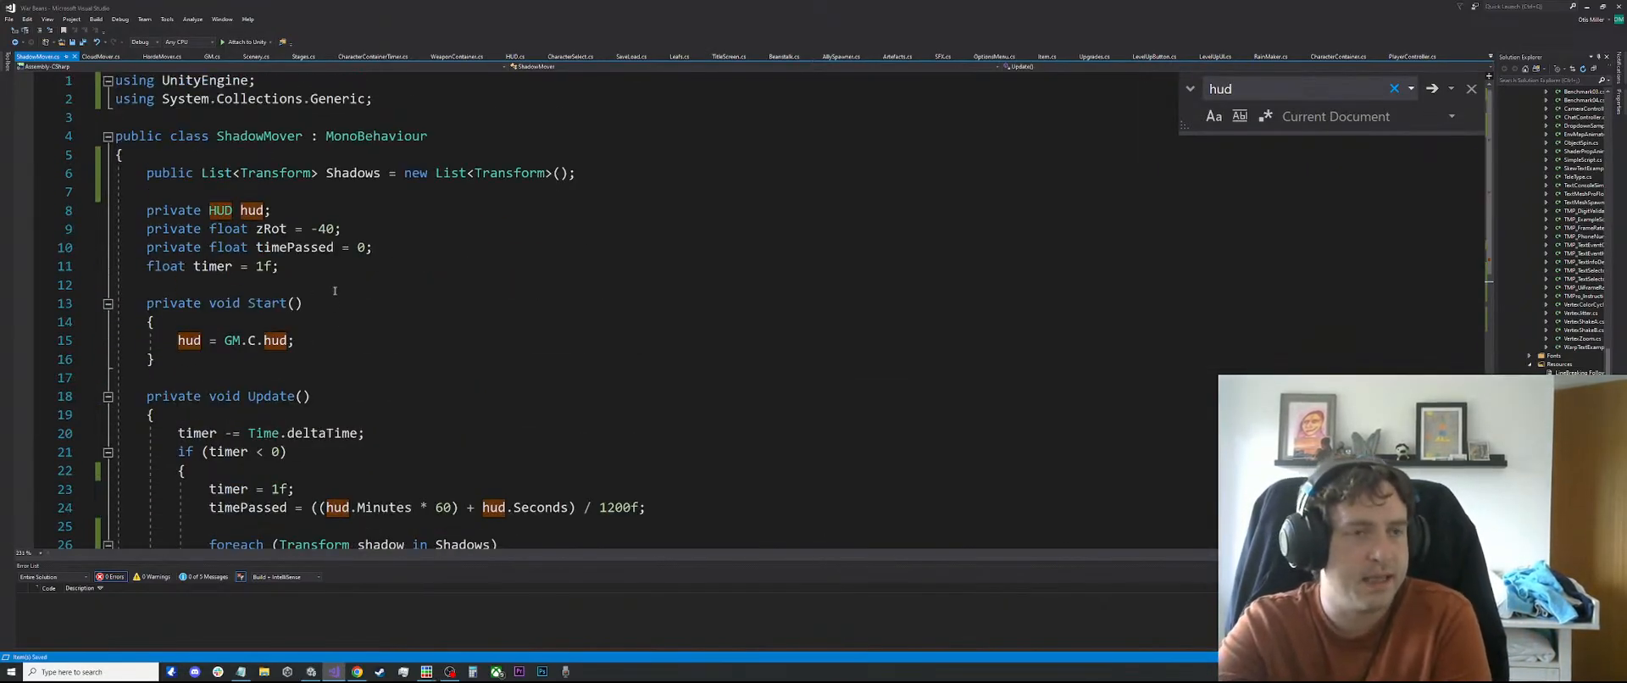
{"action": "left_click", "coordinate": [212, 56]}
{"action": "scroll", "coordinate": [305, 273], "scroll_direction": "down", "scroll_amount": 1}
{"action": "scroll", "coordinate": [314, 278], "scroll_direction": "up", "scroll_amount": 10}
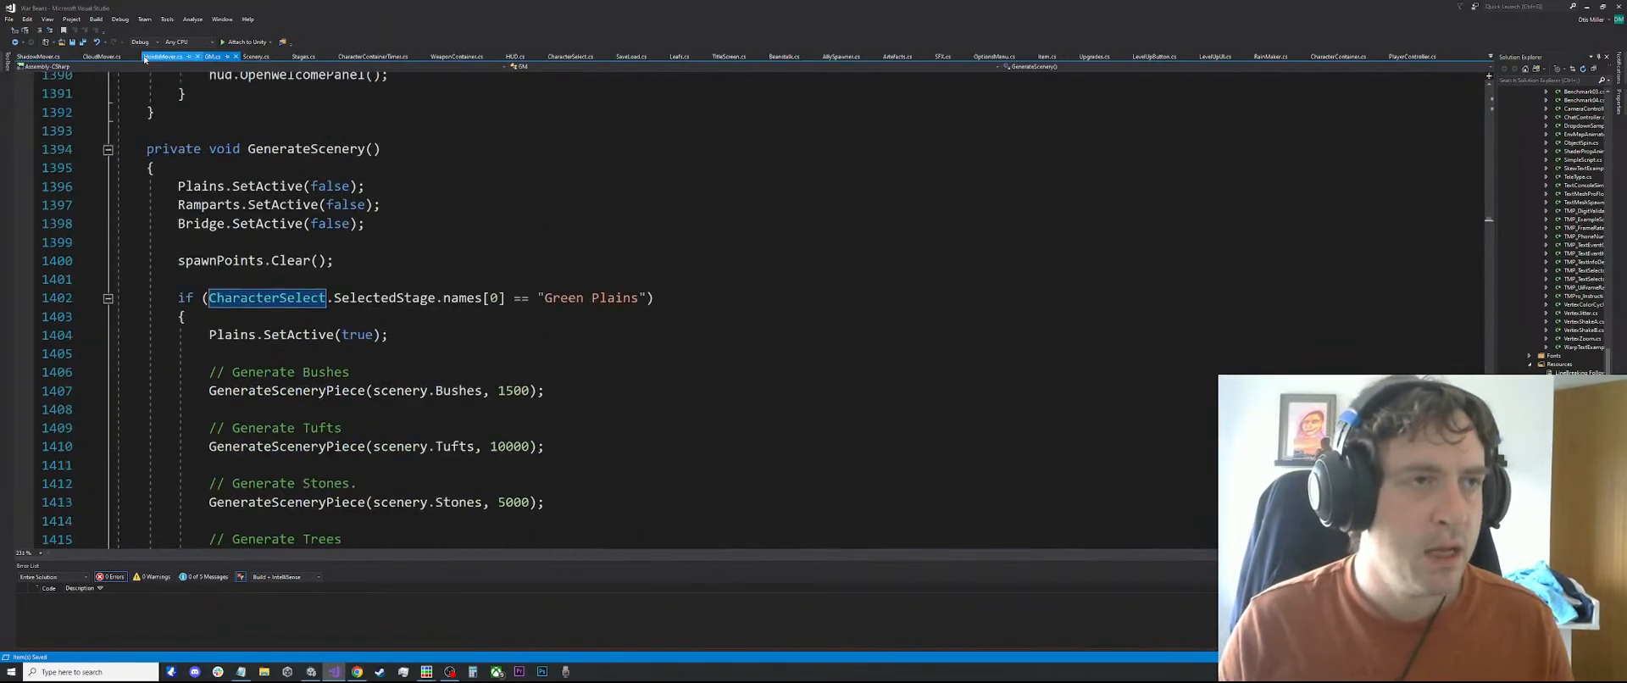
{"action": "left_click", "coordinate": [31, 57]}
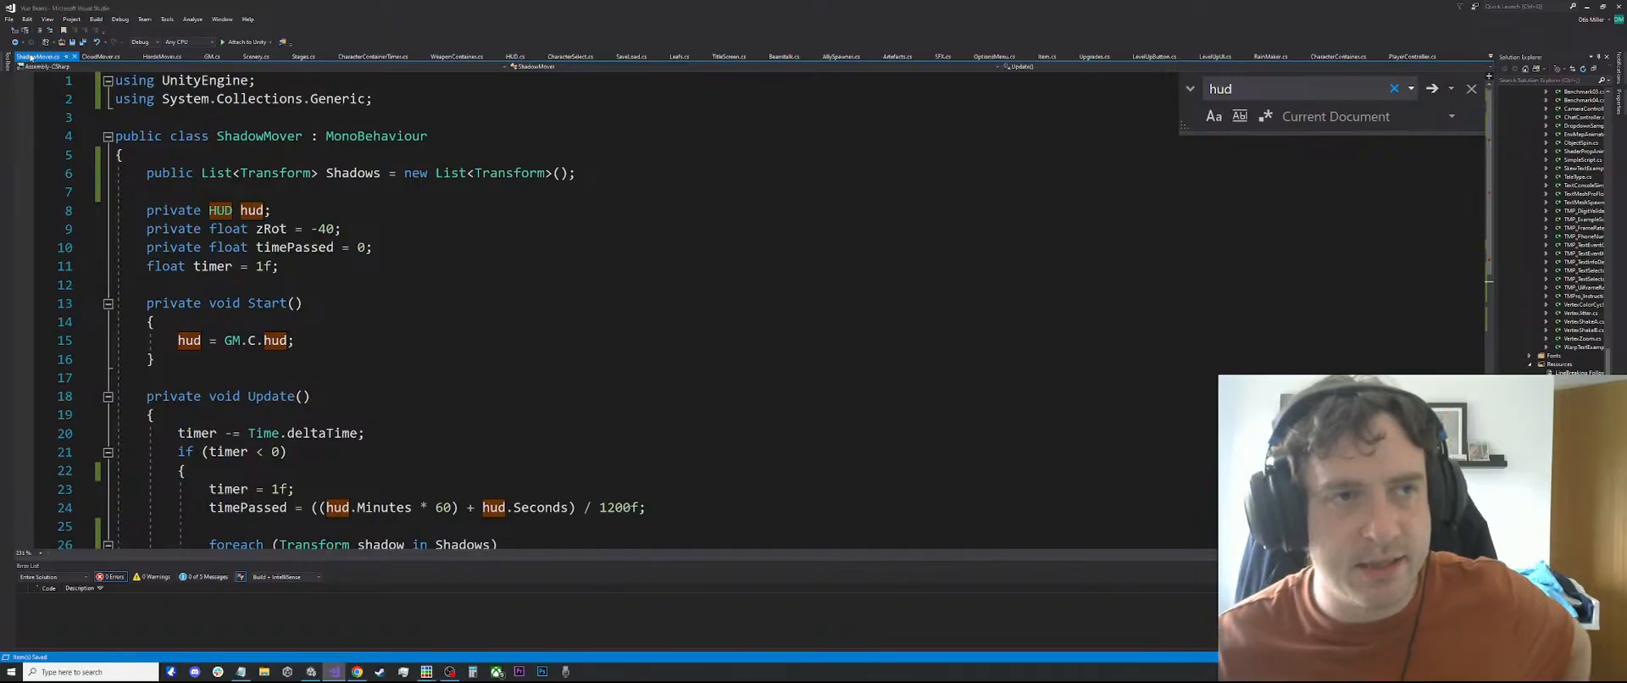
{"action": "left_click", "coordinate": [212, 56]}
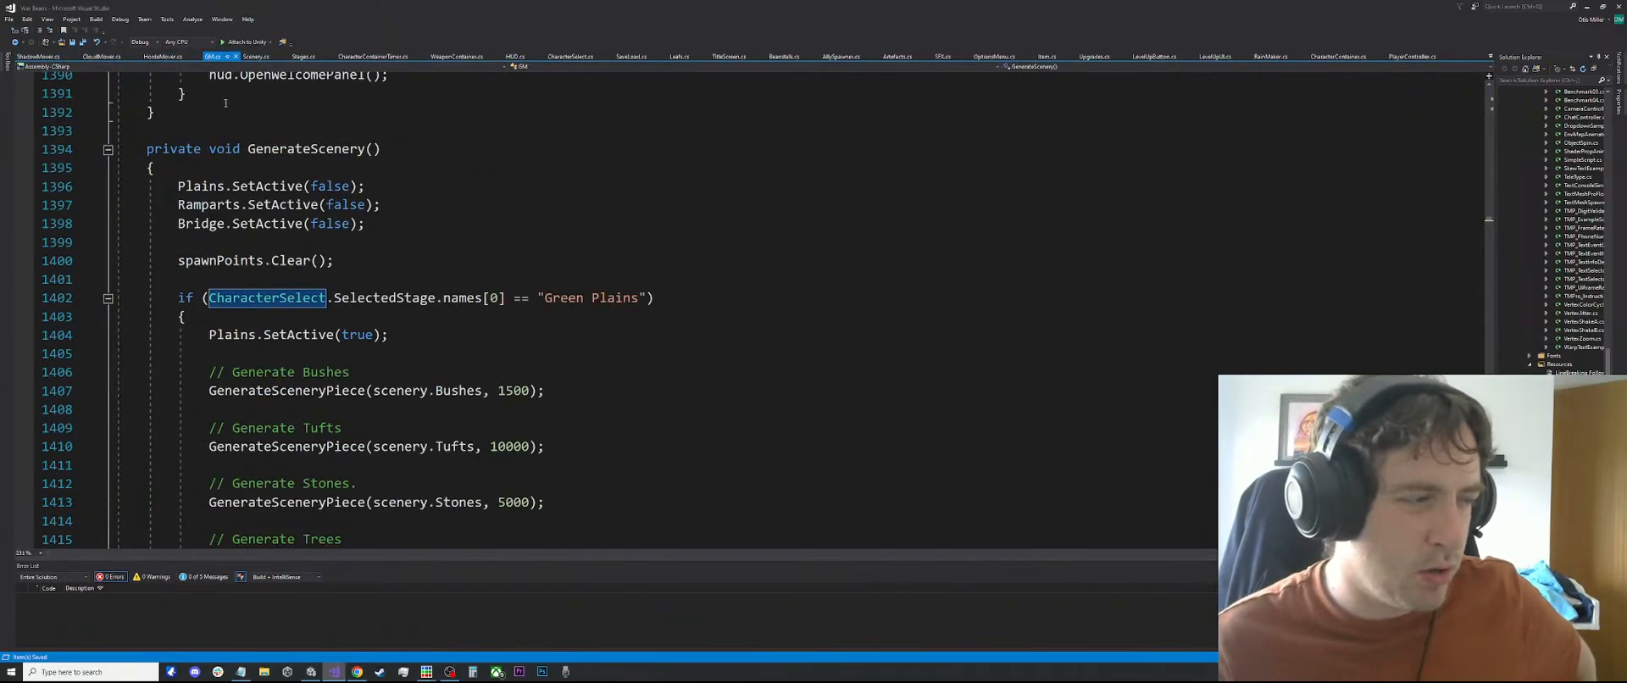
{"action": "left_click", "coordinate": [408, 281]}
{"action": "scroll", "coordinate": [424, 288], "scroll_direction": "up", "scroll_amount": 2}
{"action": "scroll", "coordinate": [382, 271], "scroll_direction": "down", "scroll_amount": 7}
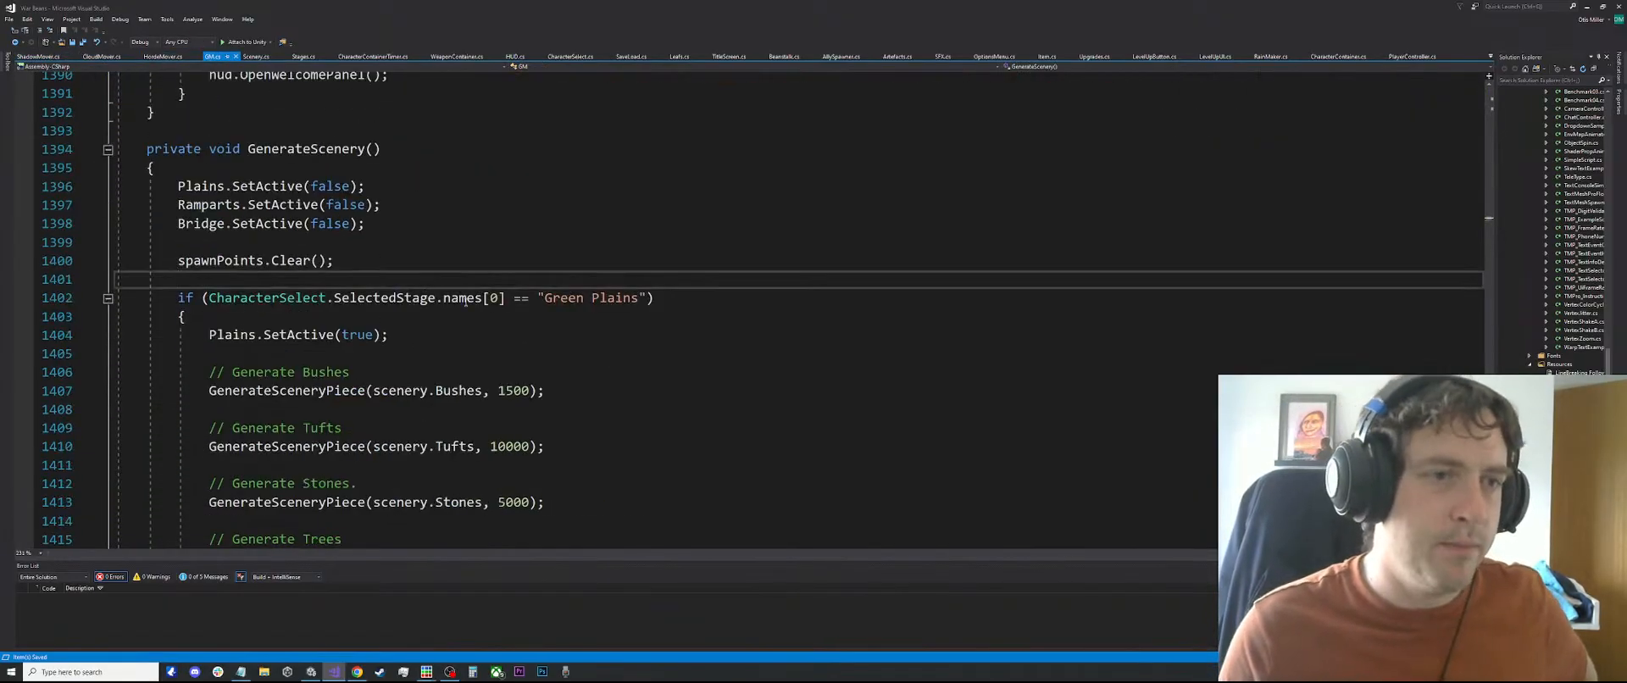
{"action": "left_click", "coordinate": [350, 252]}
{"action": "scroll", "coordinate": [350, 251], "scroll_direction": "down", "scroll_amount": 7}
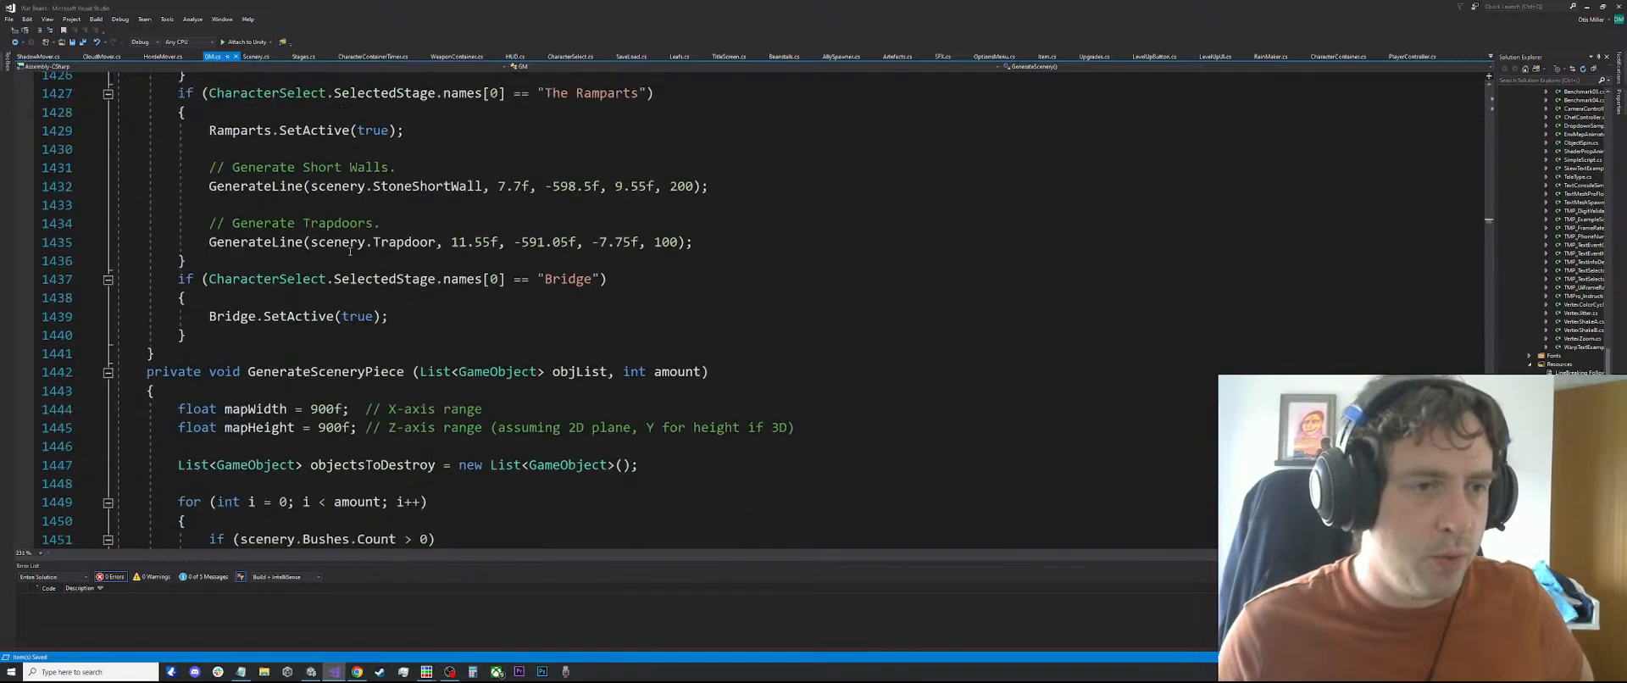
{"action": "scroll", "coordinate": [350, 252], "scroll_direction": "up", "scroll_amount": 9}
{"action": "scroll", "coordinate": [350, 252], "scroll_direction": "down", "scroll_amount": 8}
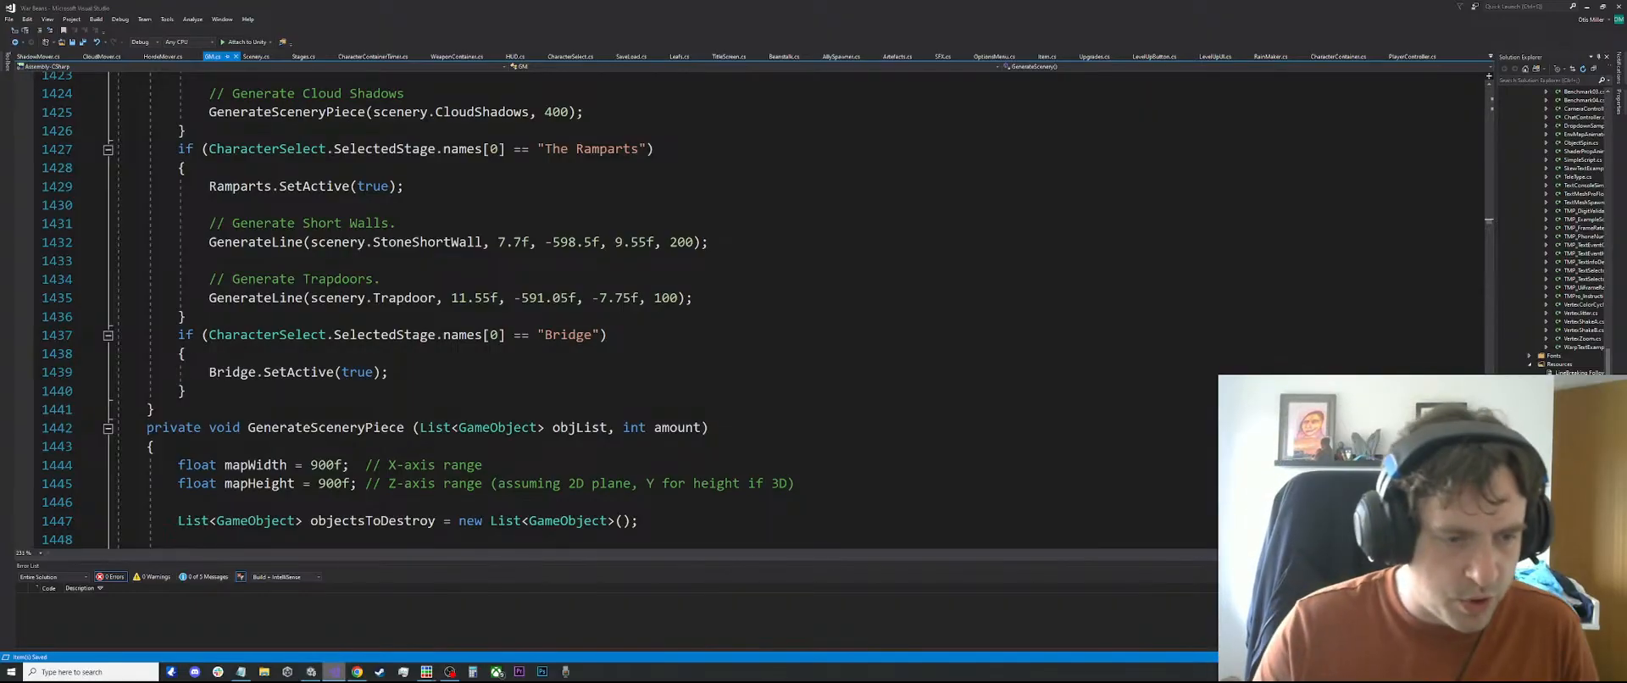
Switch to Unity to let the changed scripts compile and return to the GM script in Visual Studio
{"action": "key", "text": "alt+Tab"}
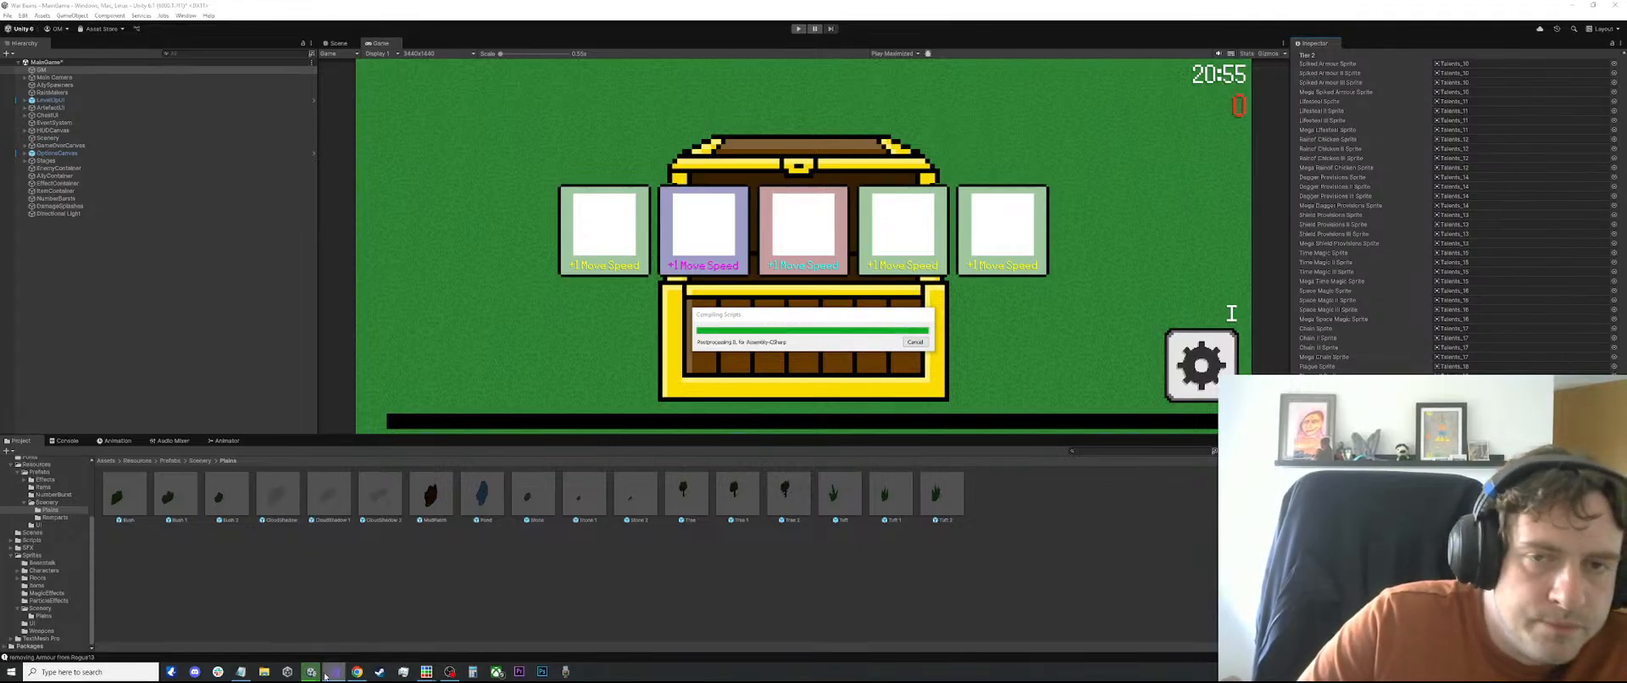
{"action": "mouse_move", "coordinate": [324, 676]}
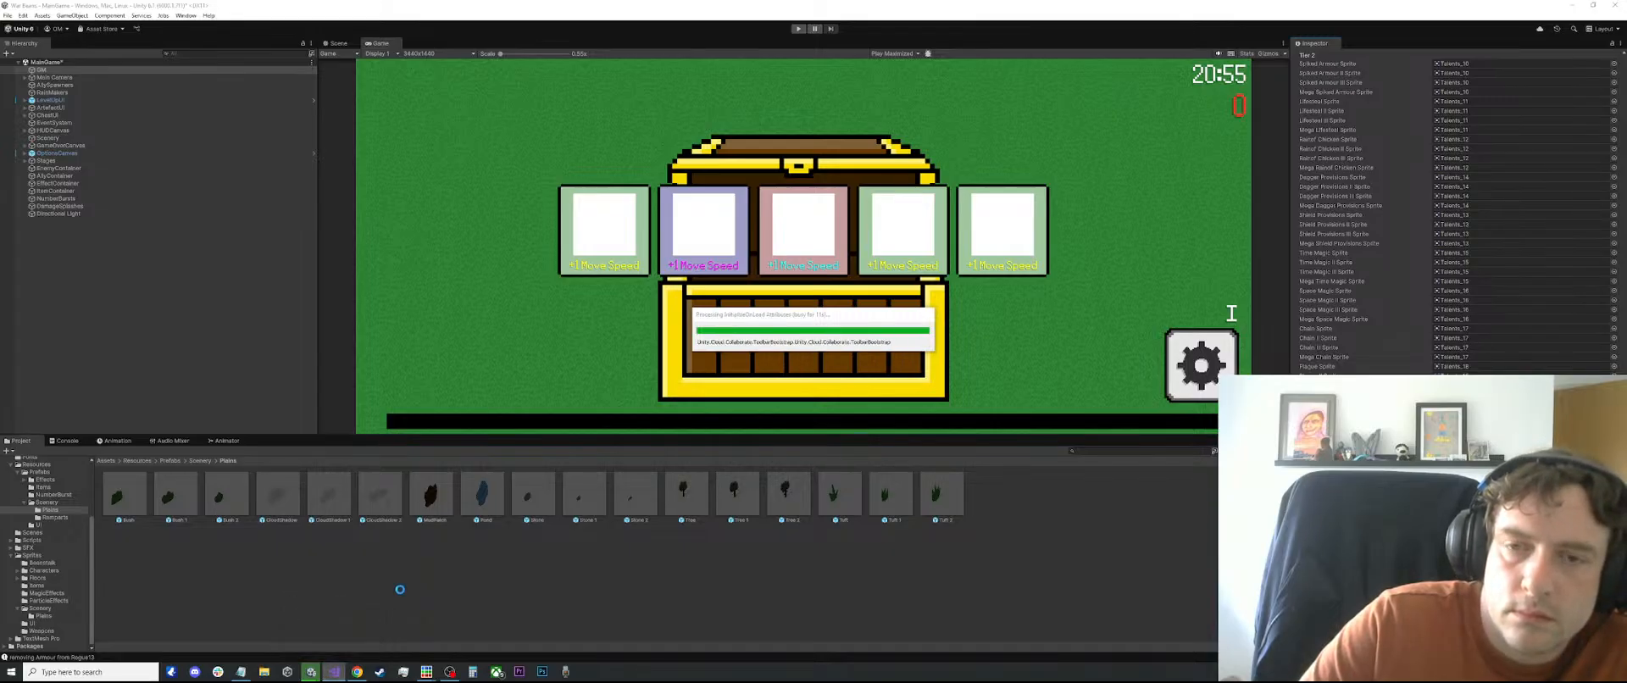
{"action": "left_click", "coordinate": [340, 674]}
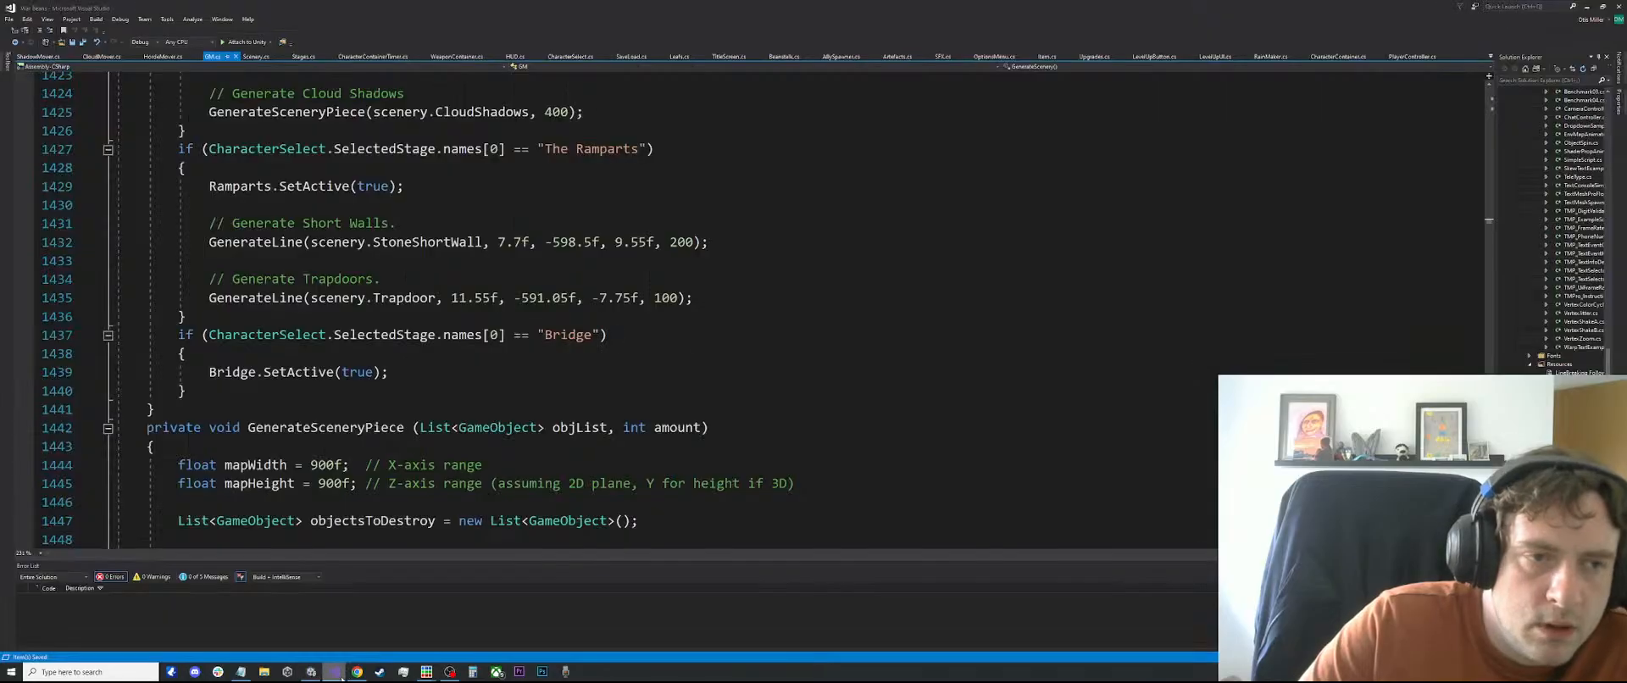
{"action": "left_click", "coordinate": [370, 391]}
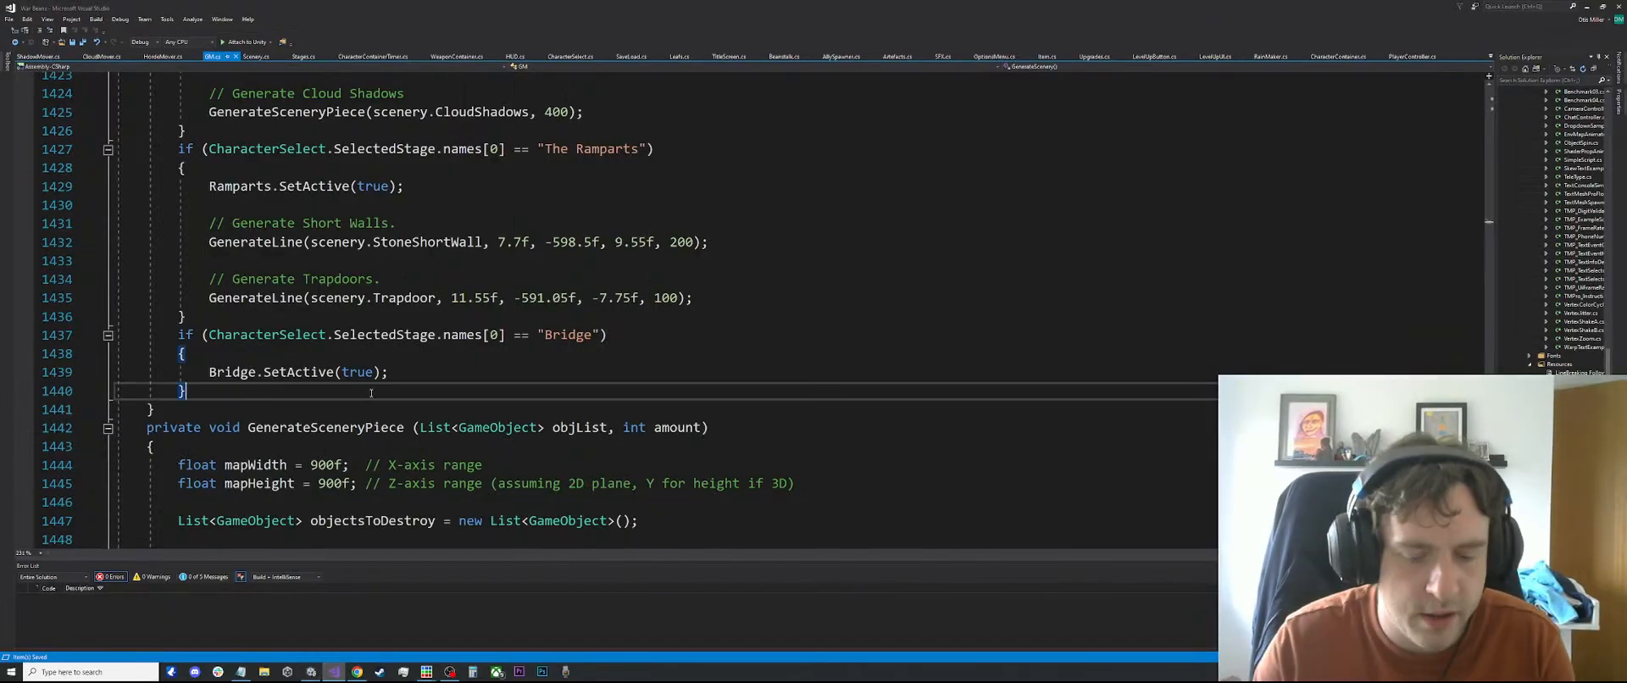
{"action": "key", "text": "Return"}
{"action": "key", "text": "Return"}
{"action": "type", "text": "foreach ("}
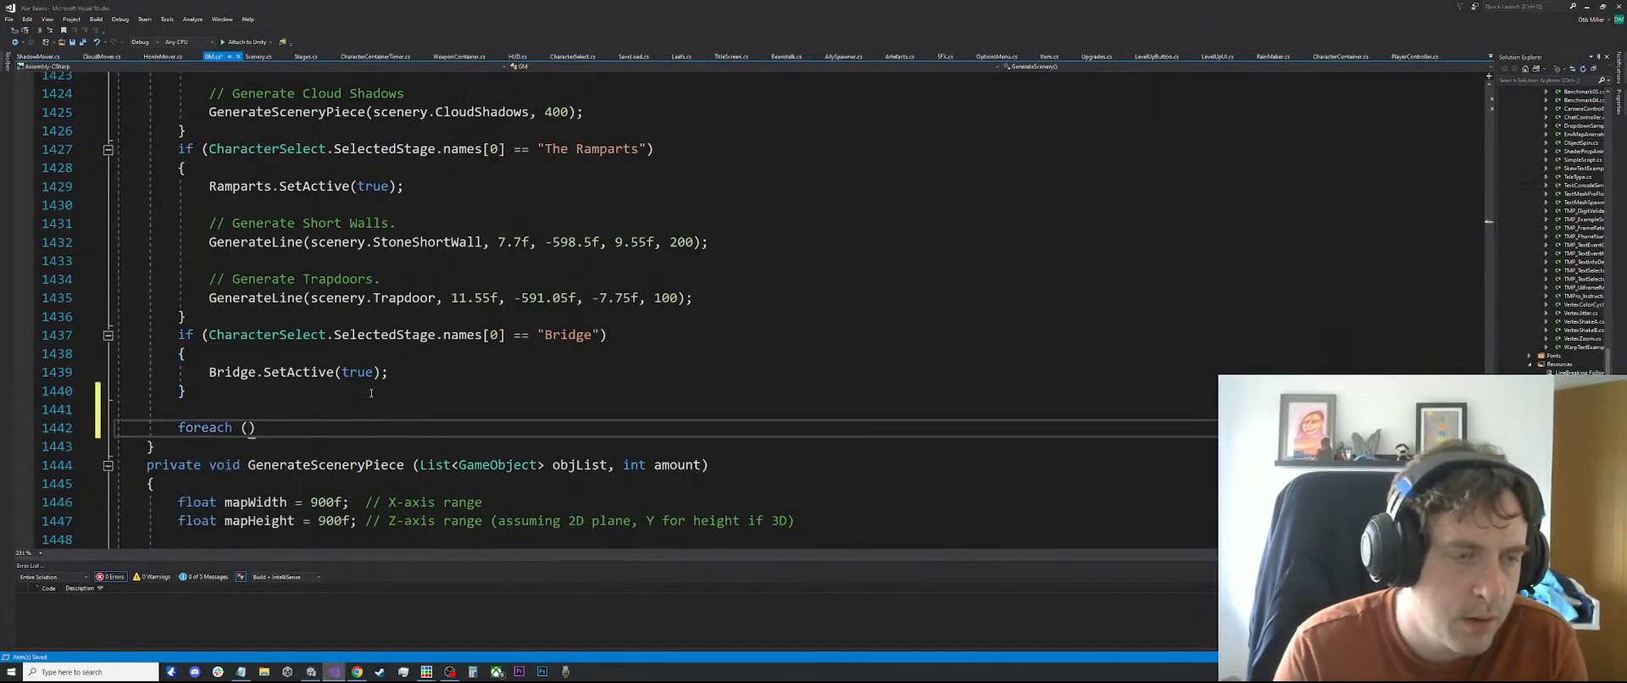
{"action": "key", "text": "BackSpace"}
{"action": "key", "text": "BackSpace"}
{"action": "key", "text": "BackSpace"}
{"action": "key", "text": "BackSpace"}
{"action": "key", "text": "BackSpace"}
{"action": "key", "text": "BackSpace"}
{"action": "key", "text": "BackSpace"}
{"action": "key", "text": "BackSpace"}
{"action": "key", "text": "BackSpace"}
{"action": "key", "text": "BackSpace"}
{"action": "key", "text": "BackSpace"}
{"action": "key", "text": "BackSpace"}
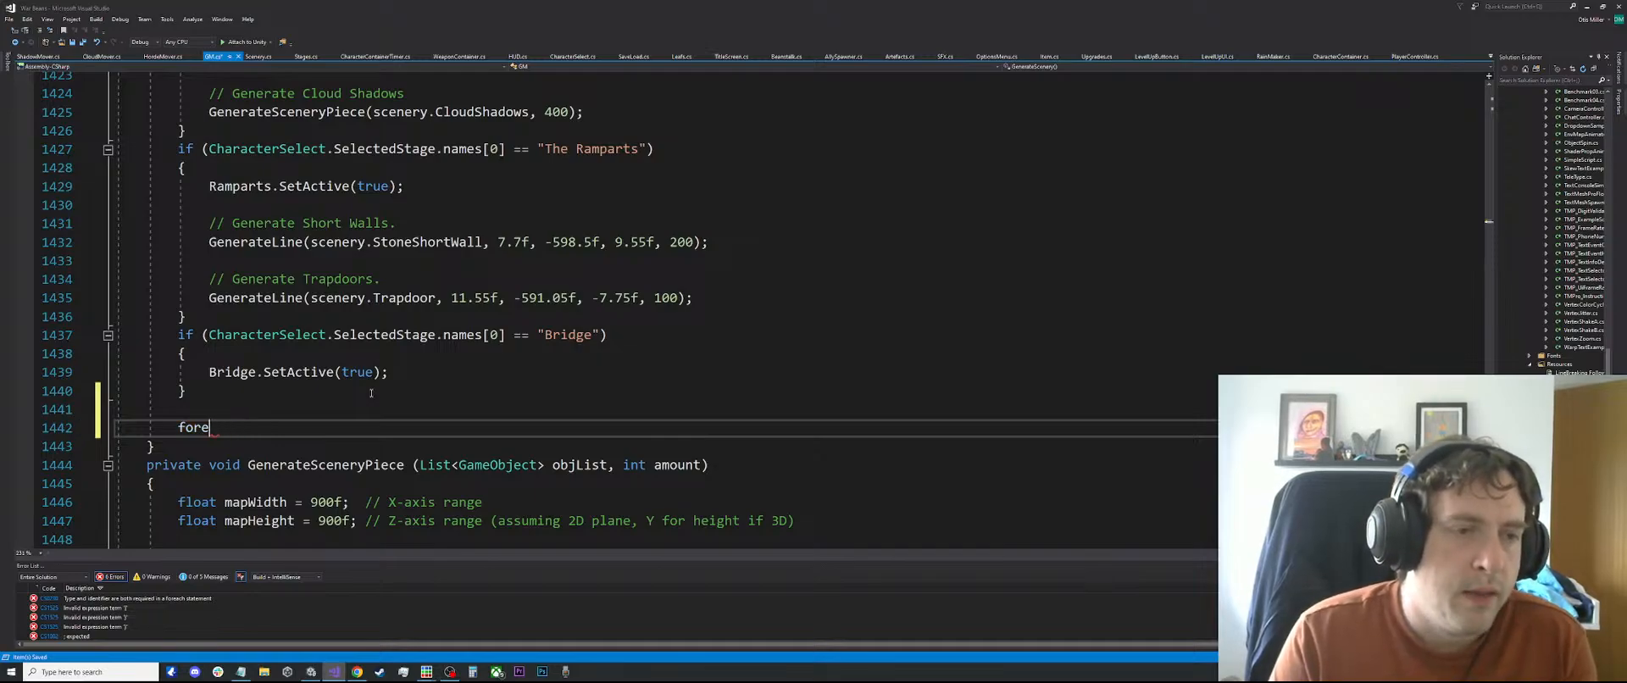
{"action": "key", "text": "BackSpace"}
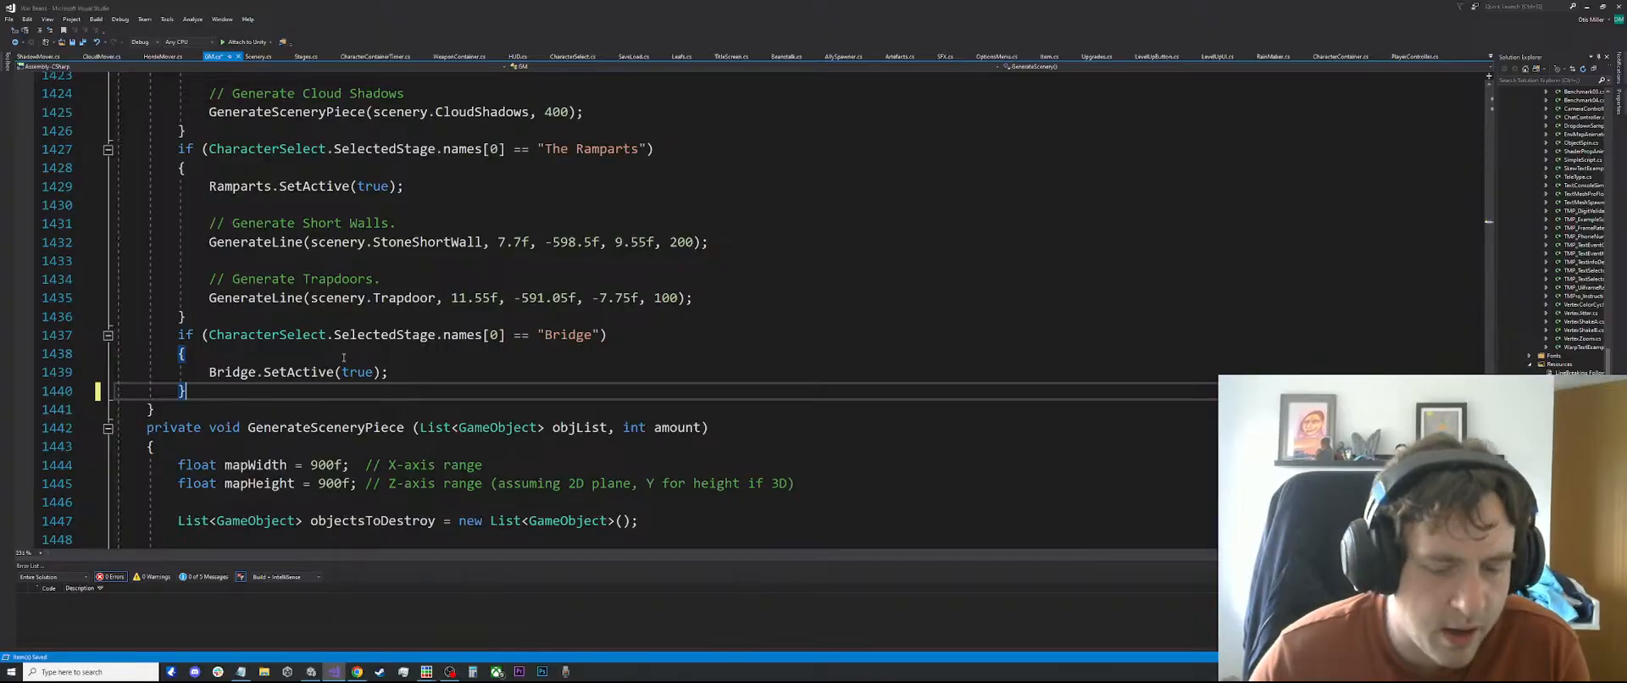
Add empty lines below the Bridge condition's block at the end of the GenerateScenery method
{"action": "key", "text": "Return"}
{"action": "key", "text": "Return"}
{"action": "type", "text": "f"}
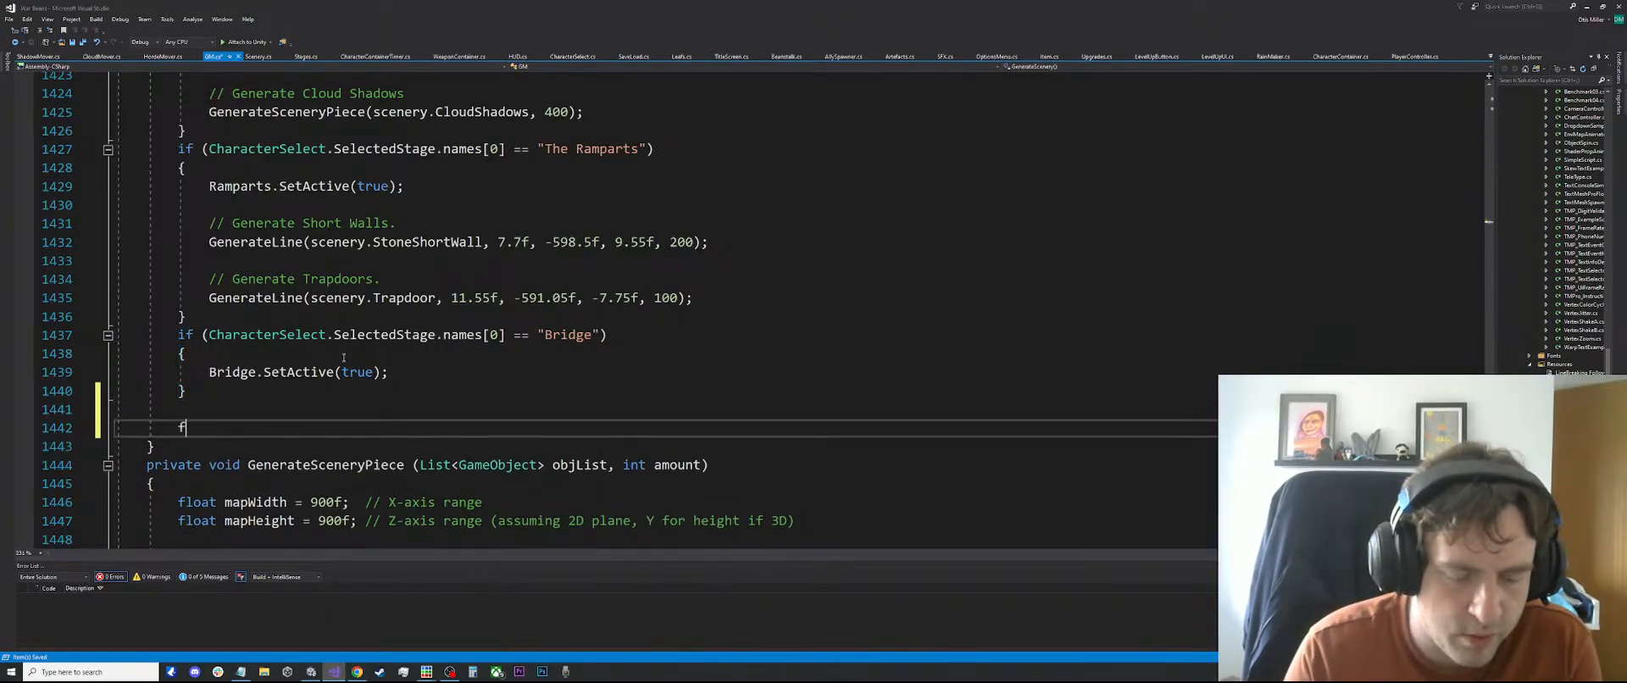
{"action": "type", "text": "orea"}
{"action": "key", "text": "BackSpace"}
{"action": "key", "text": "BackSpace"}
{"action": "key", "text": "BackSpace"}
{"action": "key", "text": "BackSpace"}
{"action": "key", "text": "BackSpace"}
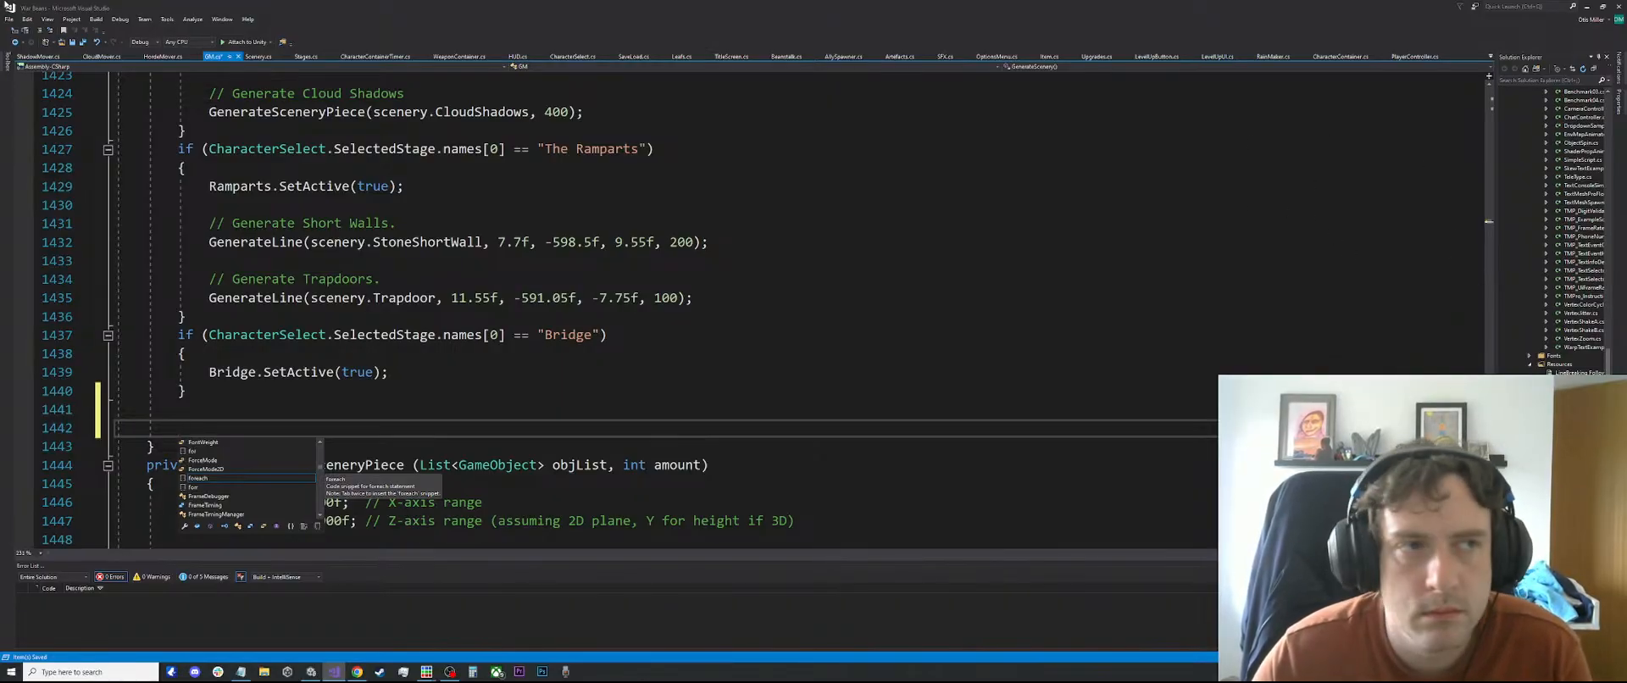
Declare a public ShadowMover field named ShadowMover below the ItemCollectorPrefab field in the GM script
{"action": "left_click", "coordinate": [39, 57]}
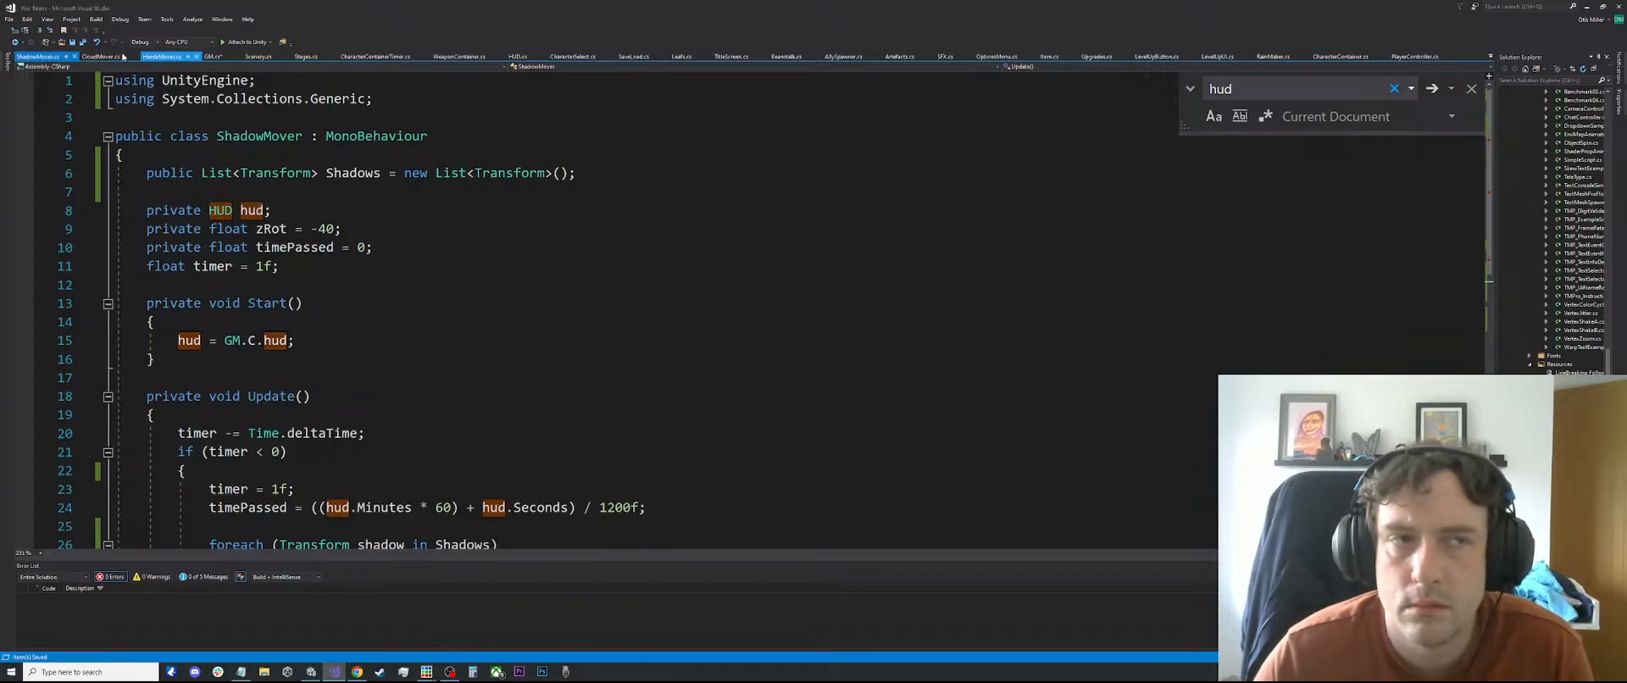
{"action": "left_click", "coordinate": [213, 57]}
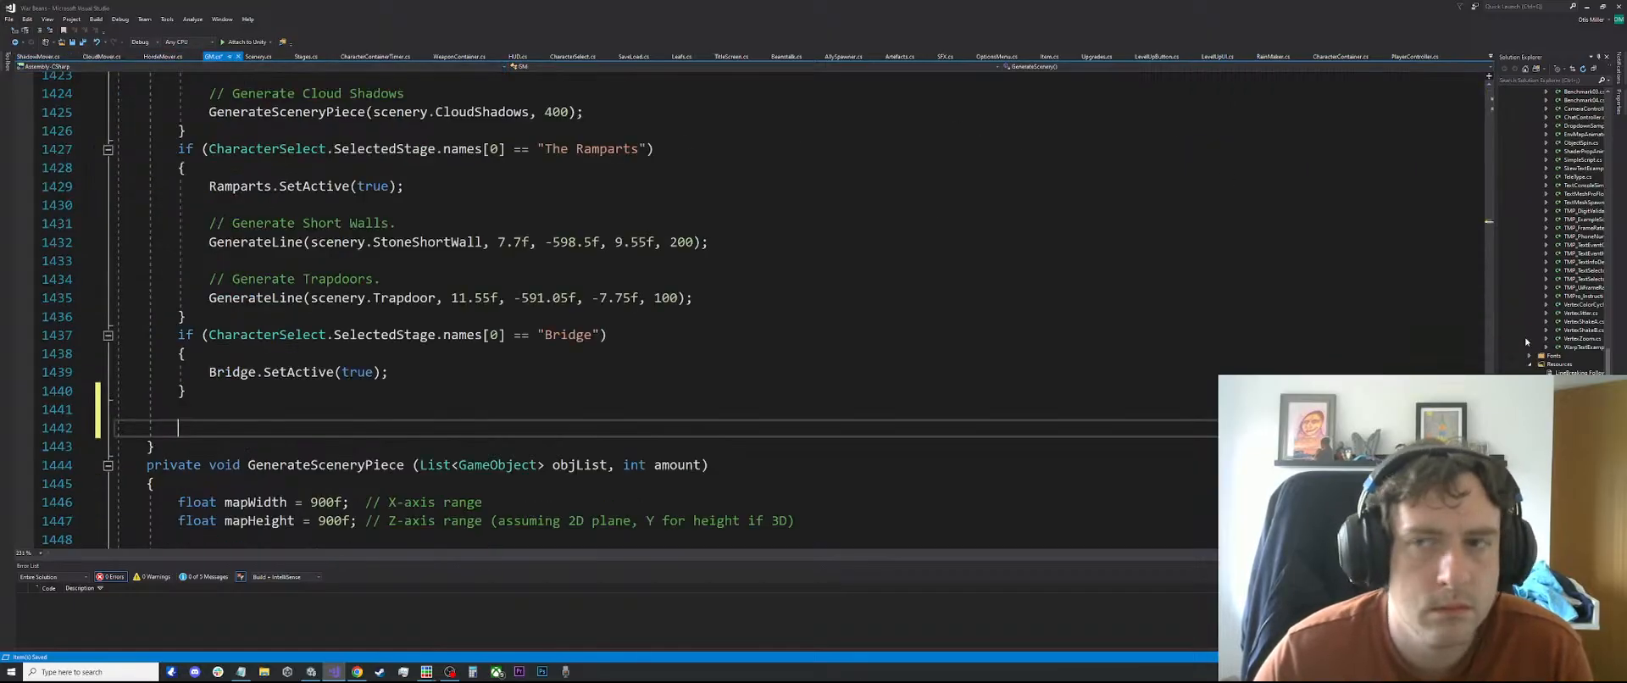
{"action": "left_click_drag", "start_coordinate": [1488, 212], "coordinate": [1488, 78]}
{"action": "scroll", "coordinate": [530, 257], "scroll_direction": "down", "scroll_amount": 20}
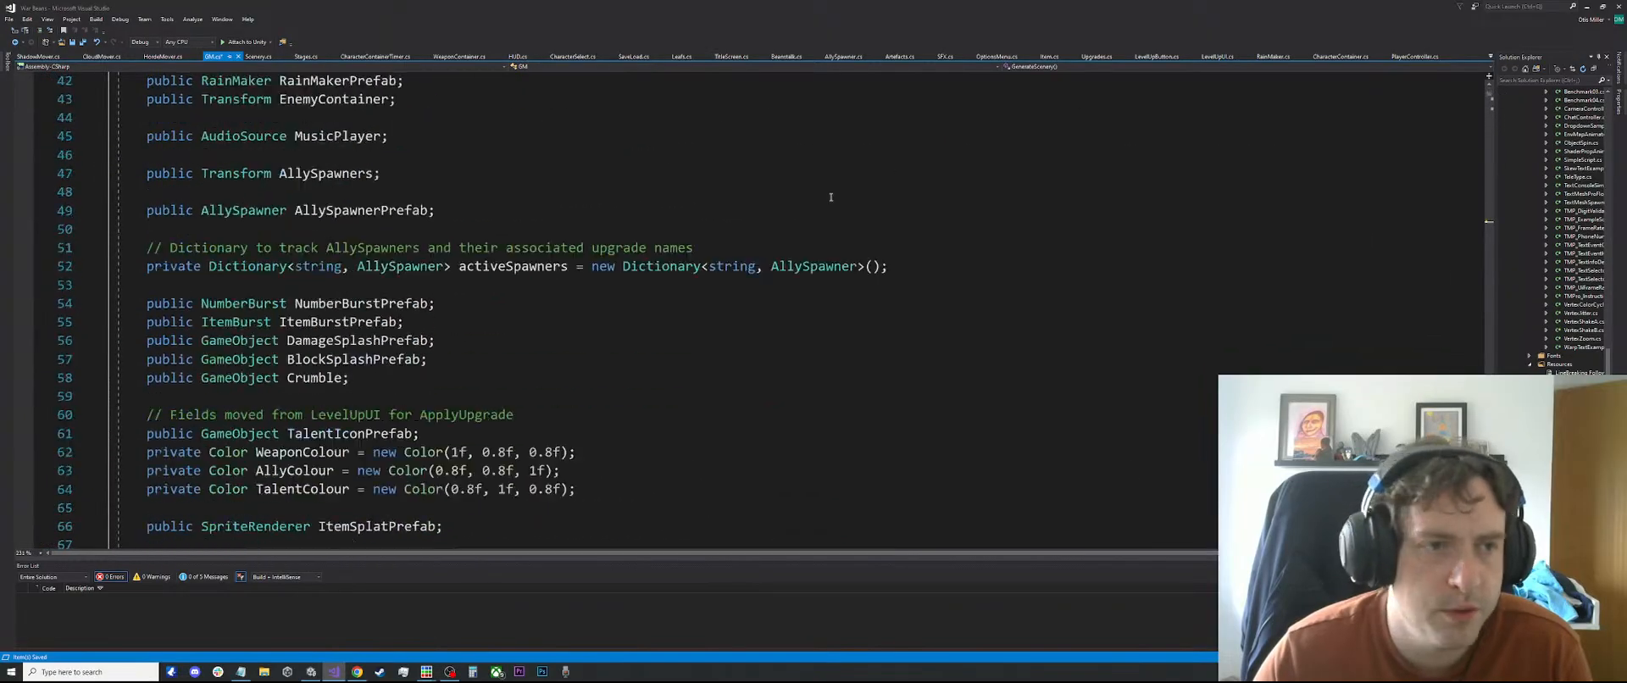
{"action": "scroll", "coordinate": [529, 258], "scroll_direction": "down", "scroll_amount": 10}
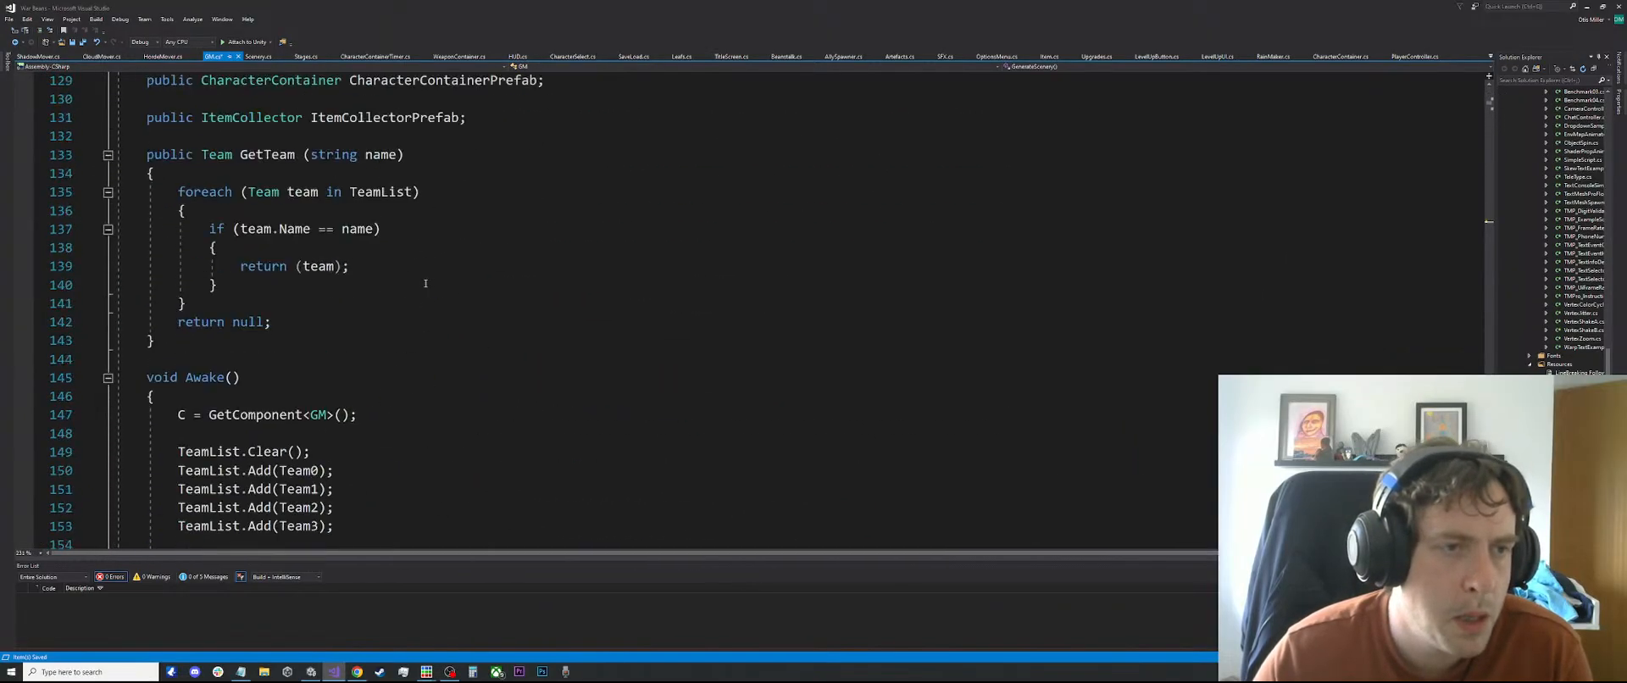
{"action": "scroll", "coordinate": [542, 267], "scroll_direction": "up", "scroll_amount": 3}
{"action": "left_click", "coordinate": [542, 285]}
{"action": "key", "text": "Return"}
{"action": "key", "text": "Return"}
{"action": "type", "text": "public G"}
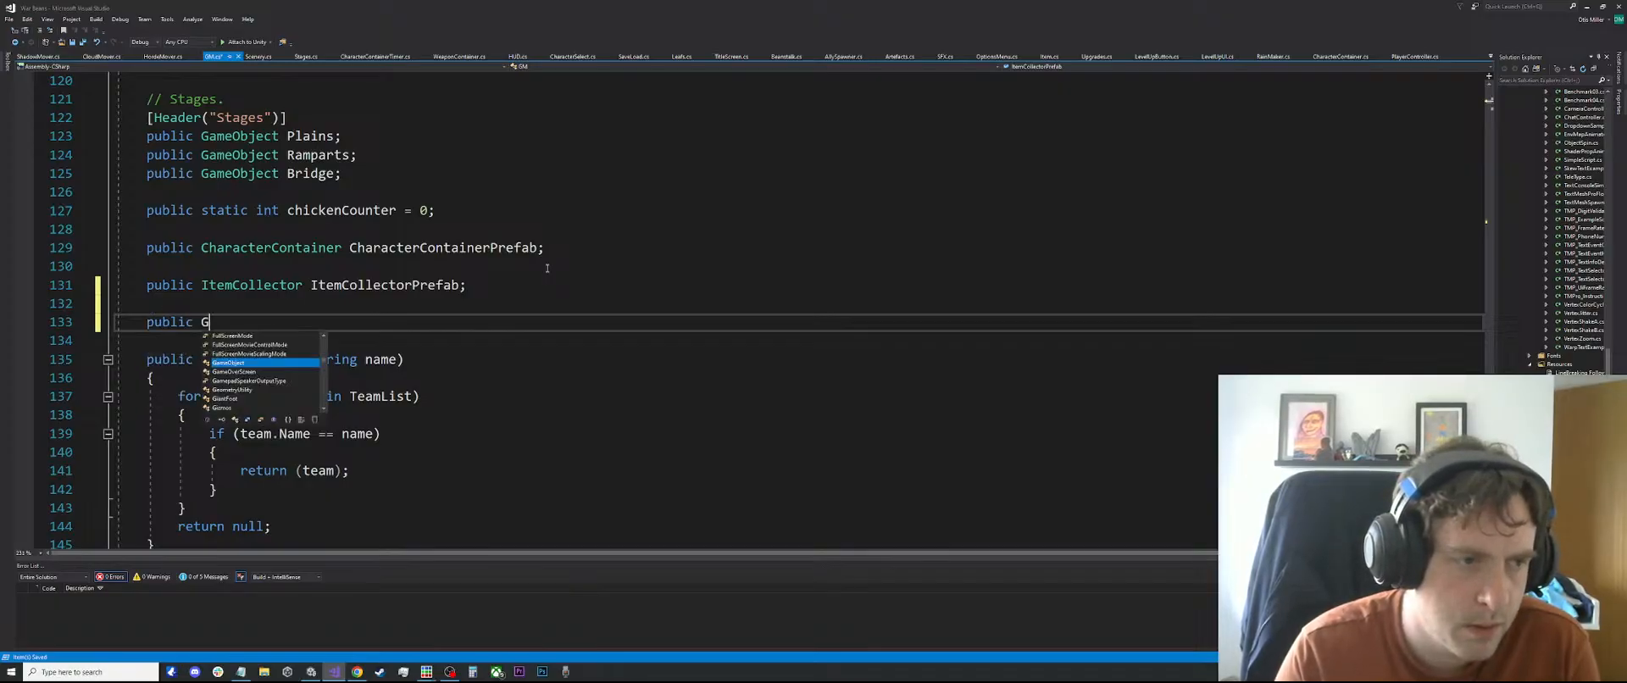
{"action": "key", "text": "BackSpace"}
{"action": "type", "text": "SHa"}
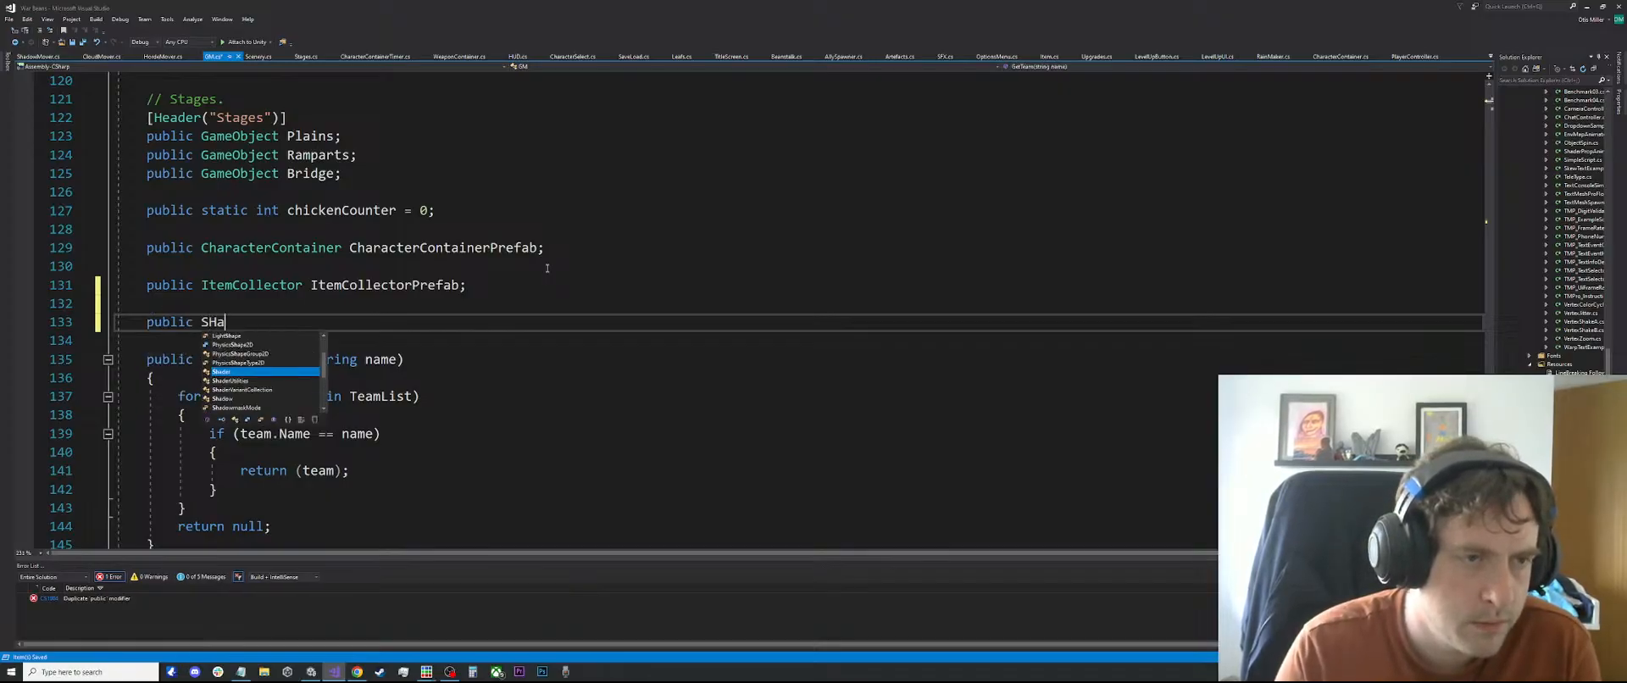
{"action": "type", "text": "dow"}
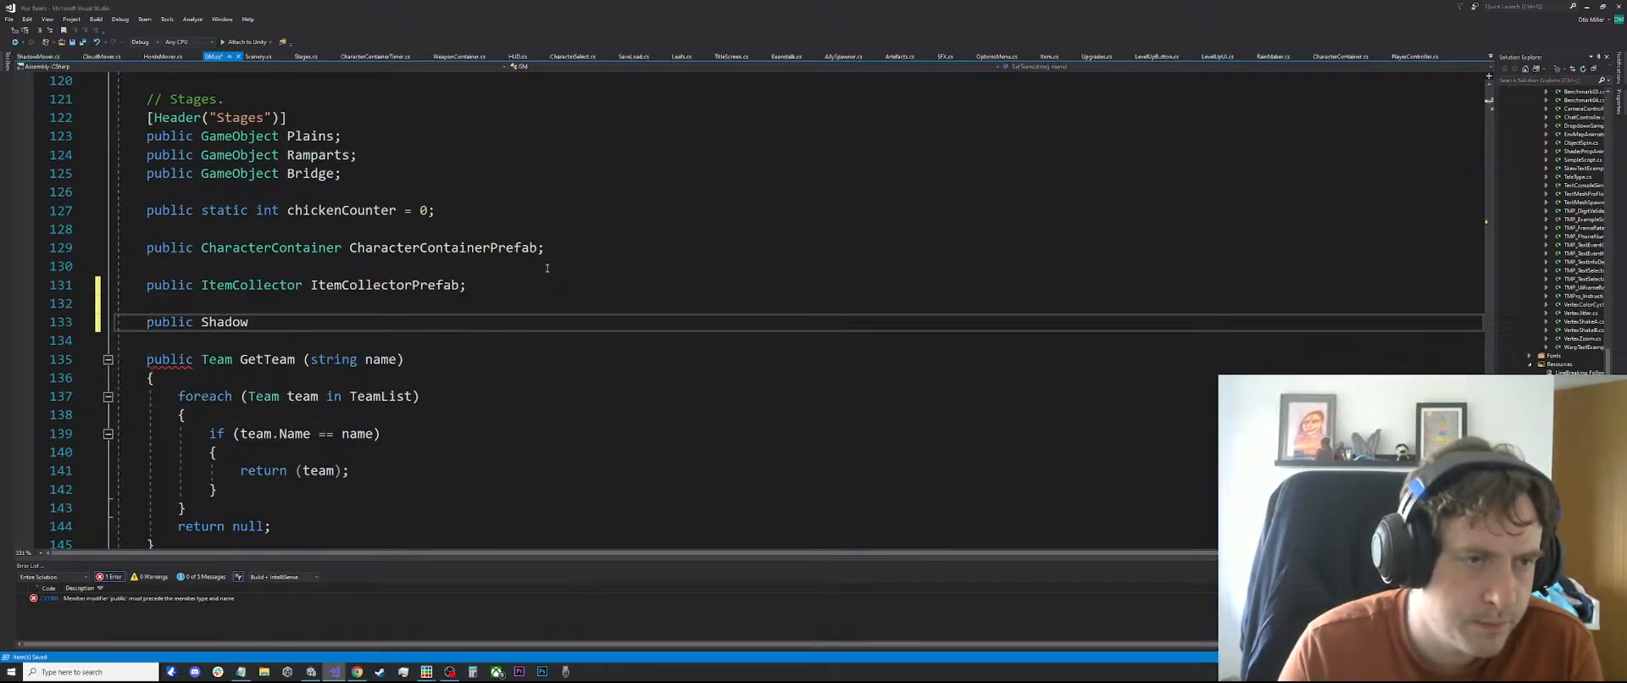
{"action": "type", "text": "<Mover Shadow"}
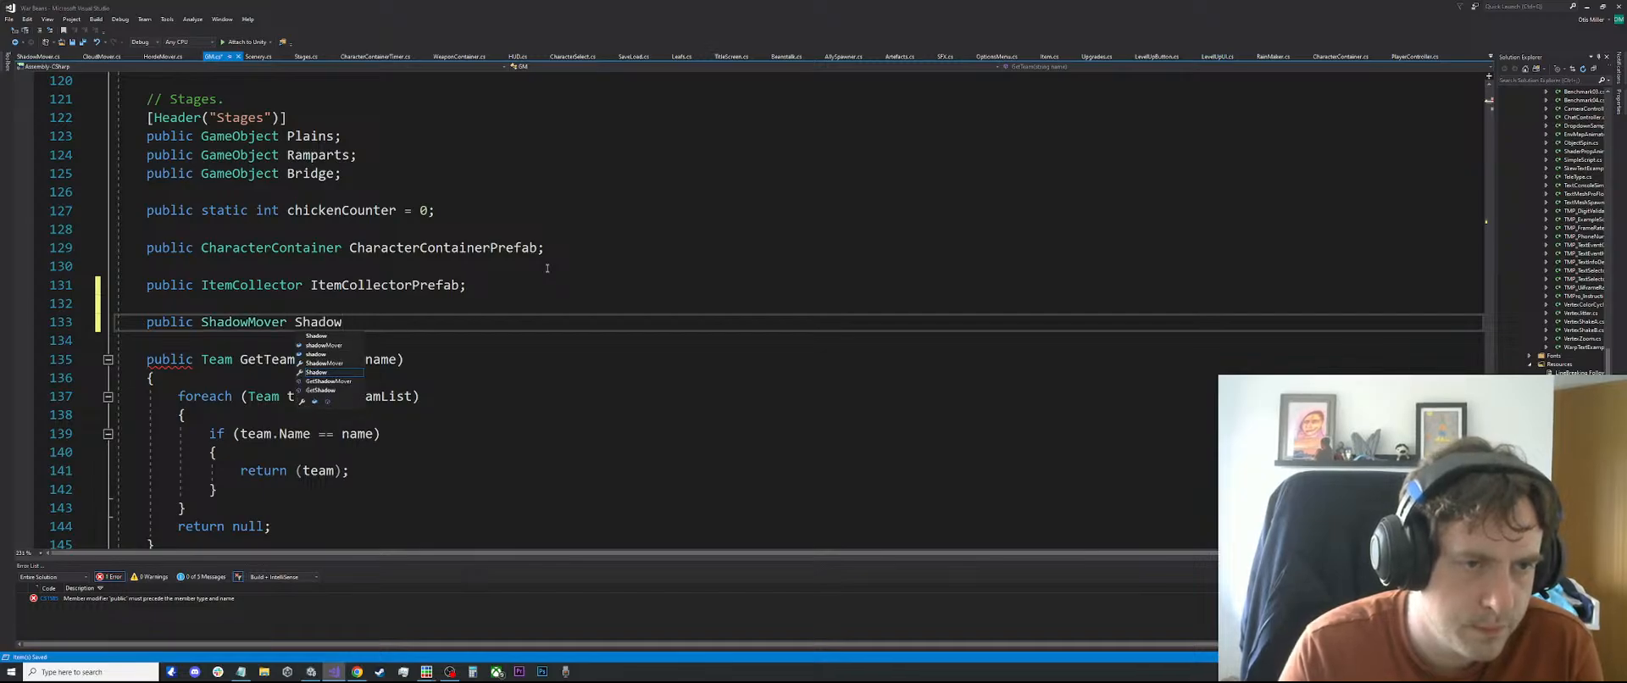
{"action": "type", "text": "Mover;"}
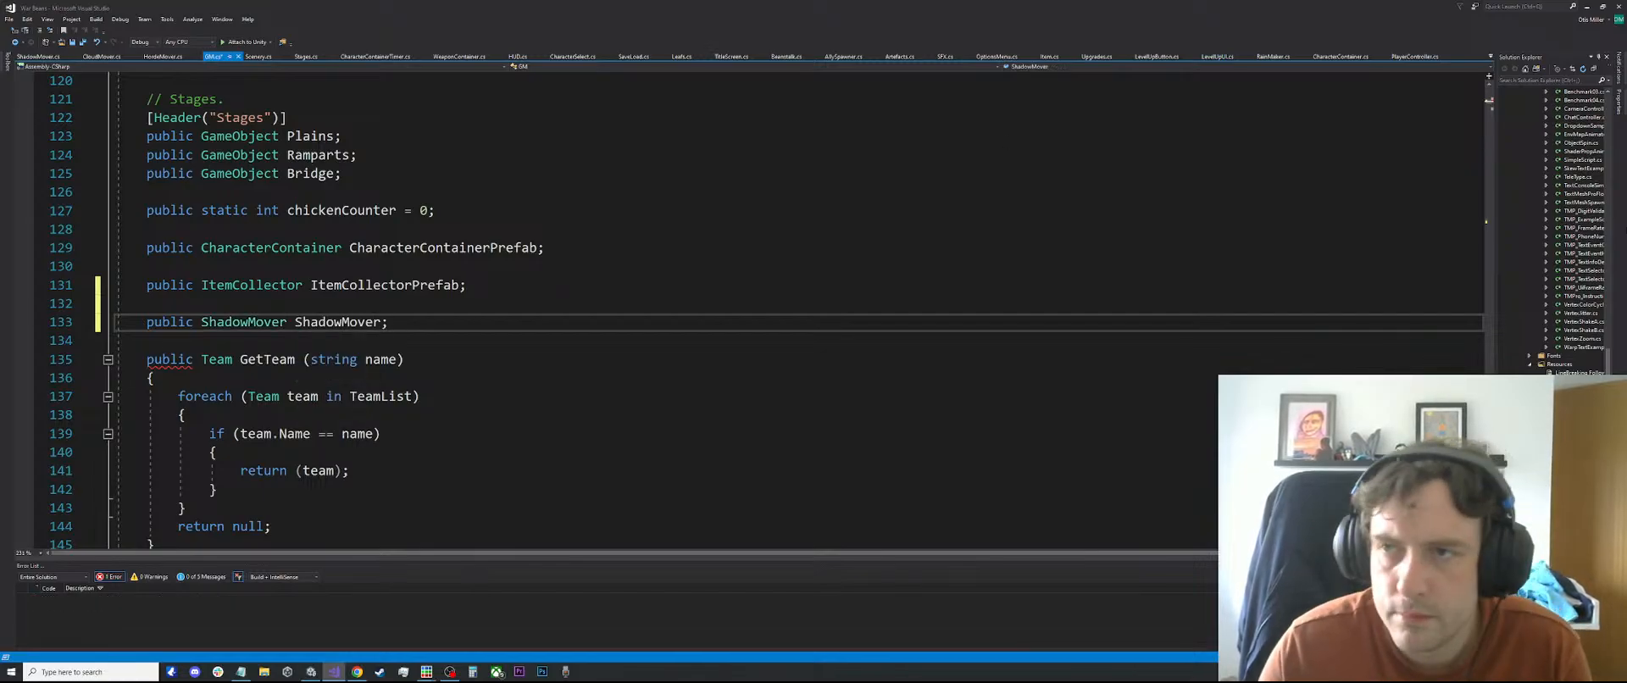
Add a ShadowMover.Shadows.Clear(); statement below the Bridge block at the end of the GenerateScenery method
{"action": "left_click_drag", "start_coordinate": [1488, 103], "coordinate": [1507, 225]}
{"action": "scroll", "coordinate": [526, 225], "scroll_direction": "up", "scroll_amount": 2}
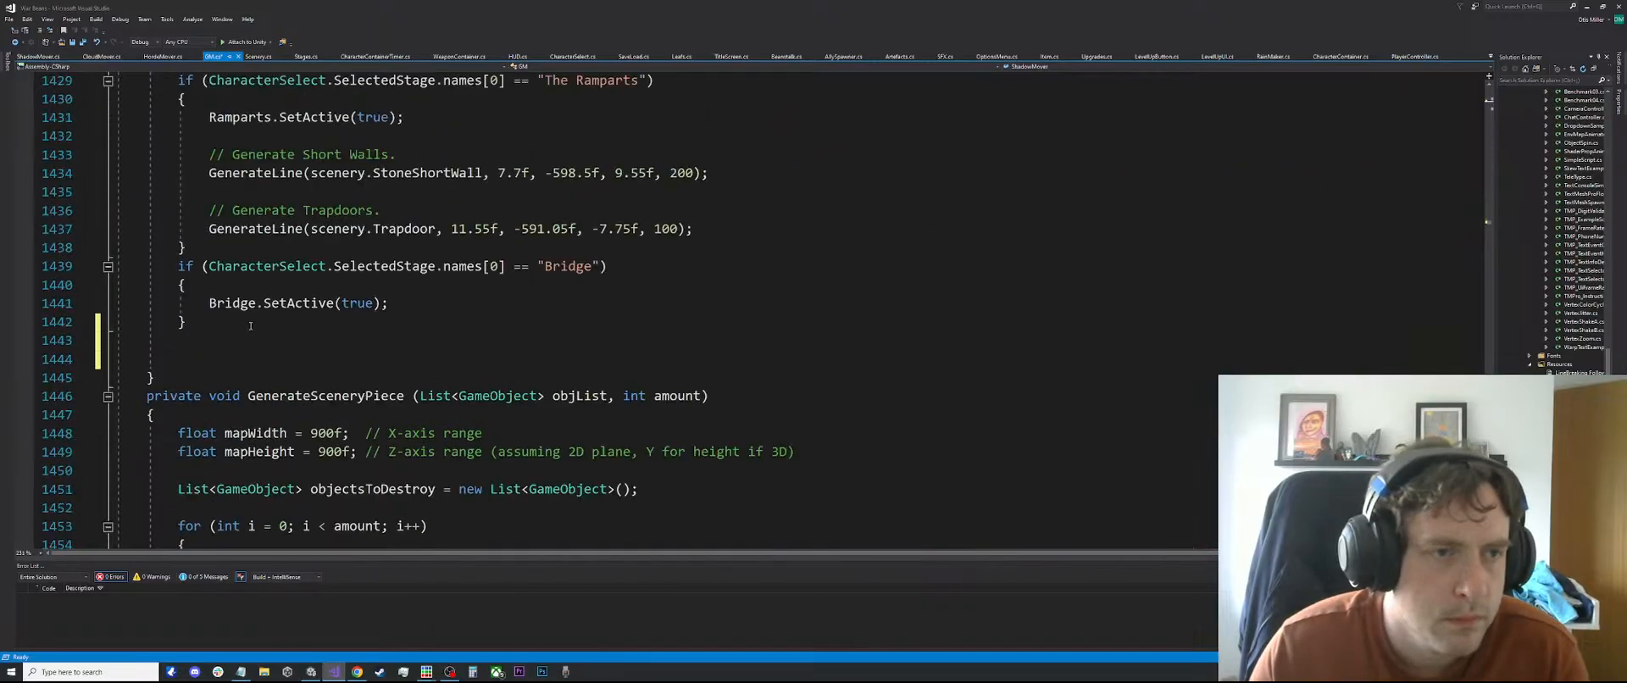
{"action": "left_click", "coordinate": [225, 354]}
{"action": "type", "text": "ShadowMover."}
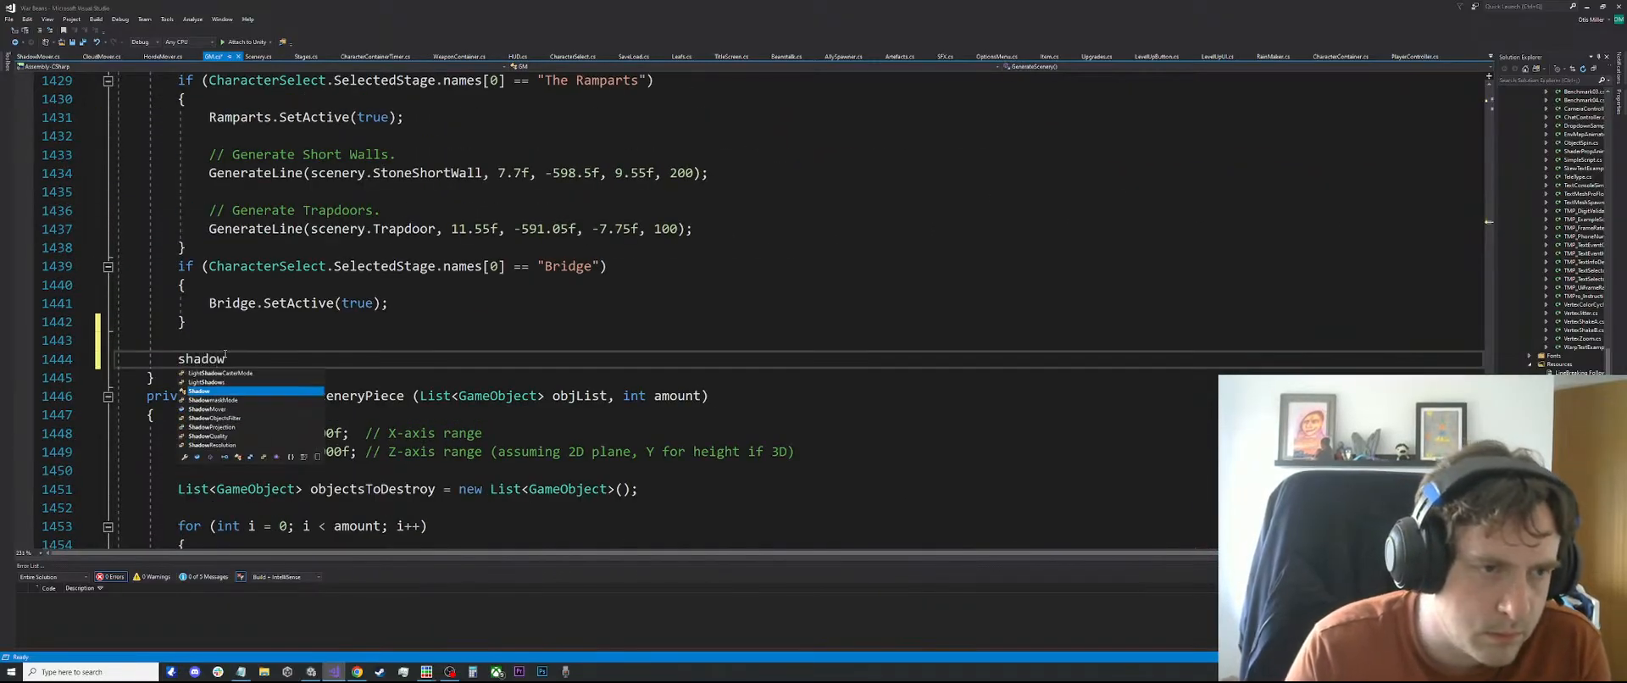
{"action": "type", "text": "Shadows.Clear "}
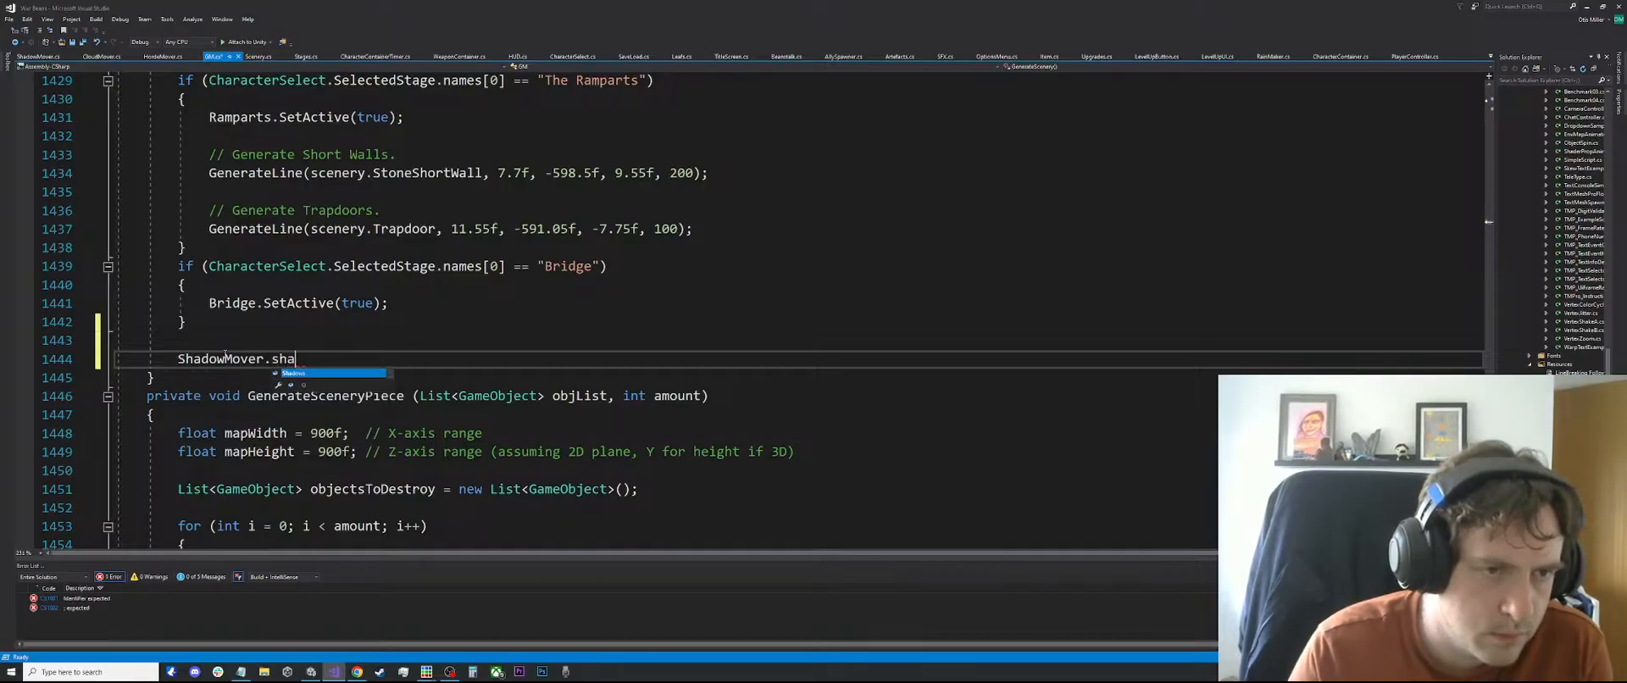
{"action": "type", "text": "();"}
{"action": "key", "text": "Return"}
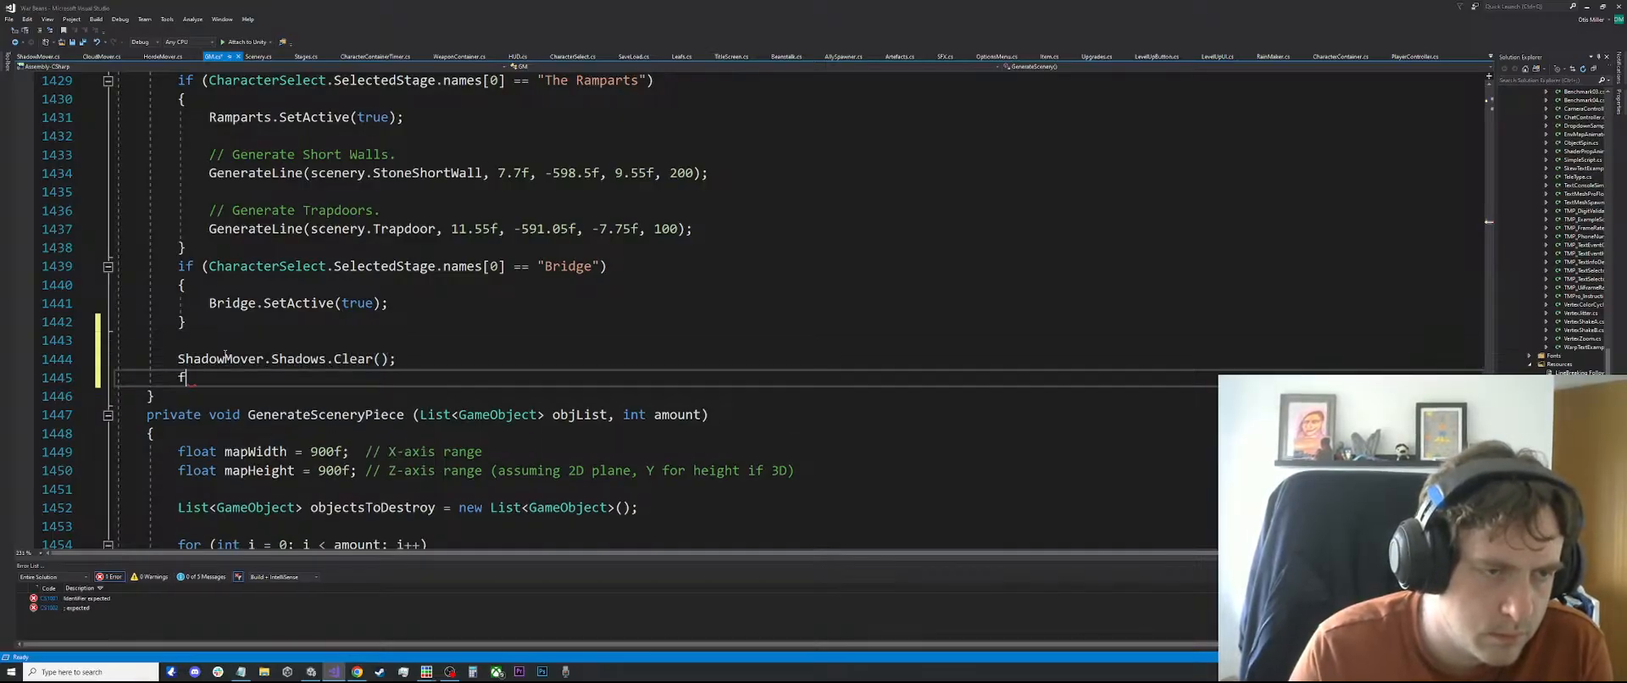
Start a foreach loop with a GameObject variable named obj below the Shadows.Clear() statement
{"action": "type", "text": "foreach ("}
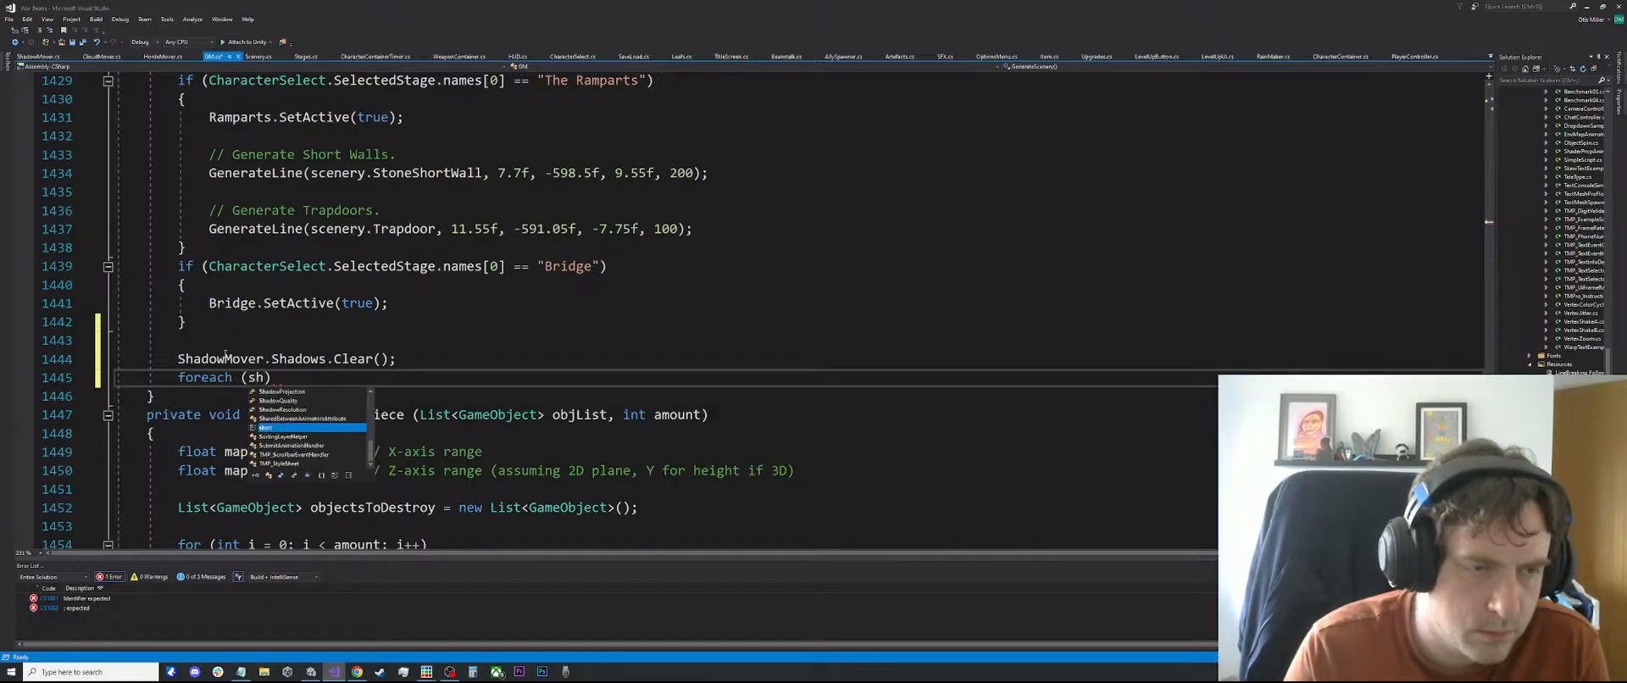
{"action": "type", "text": "game"}
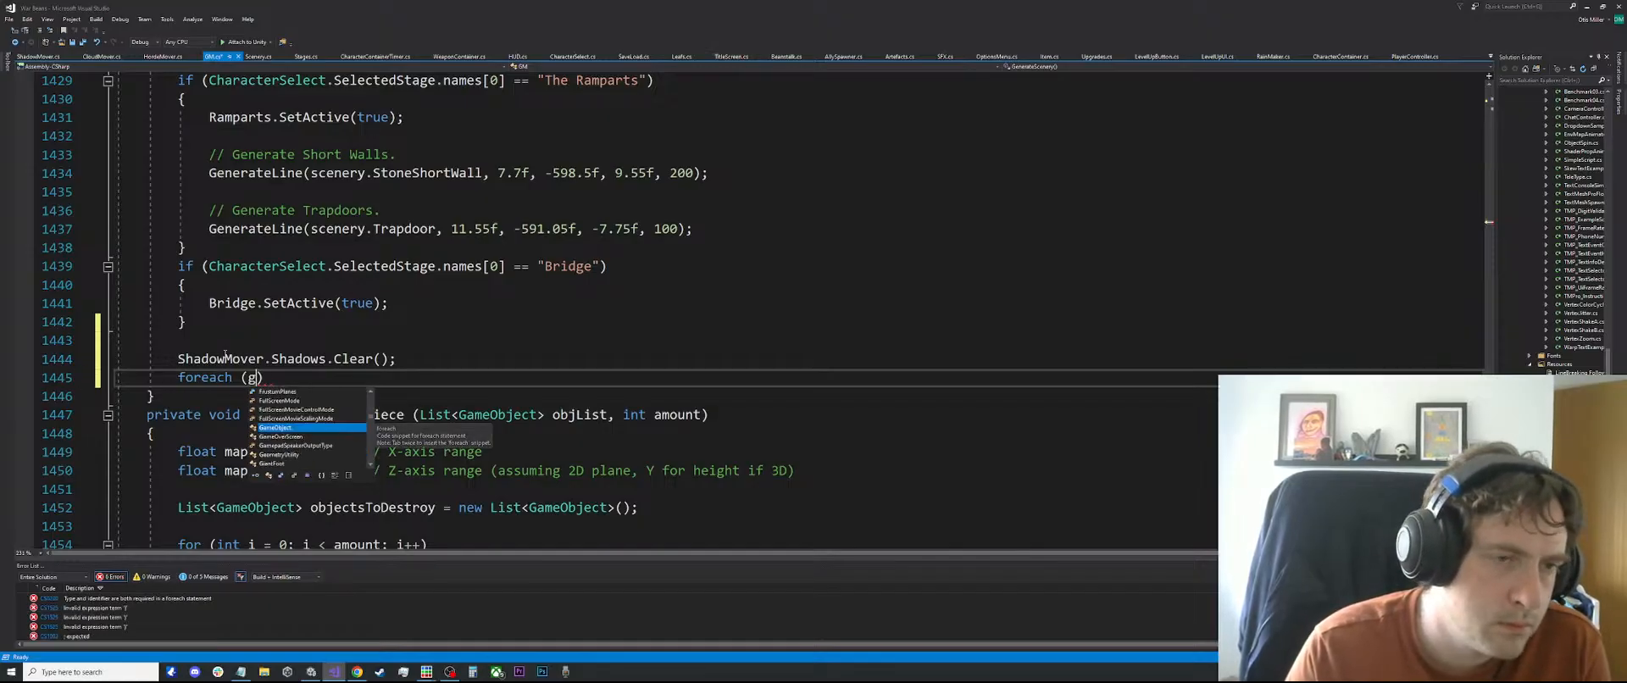
{"action": "type", "text": " obj i"}
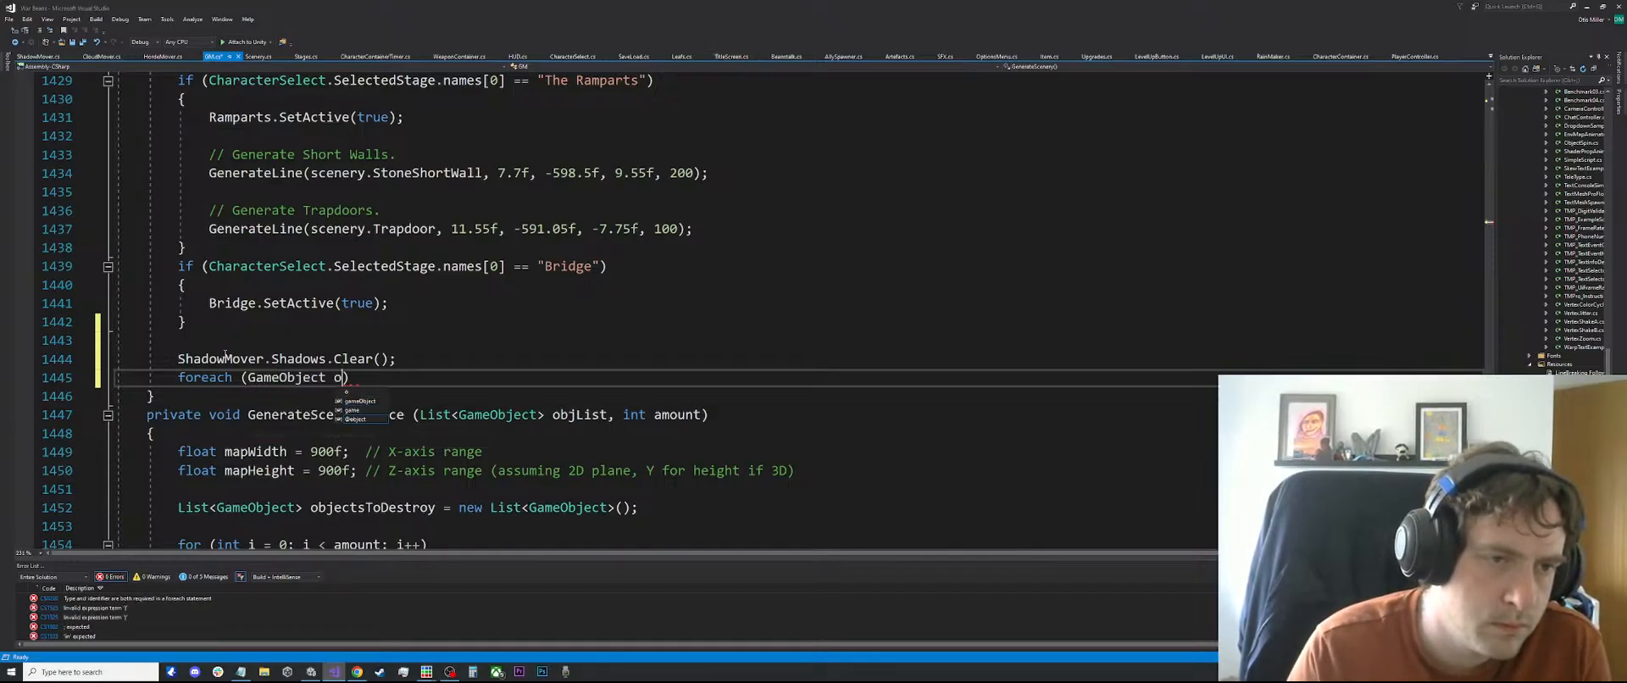
{"action": "type", "text": "n gameo"}
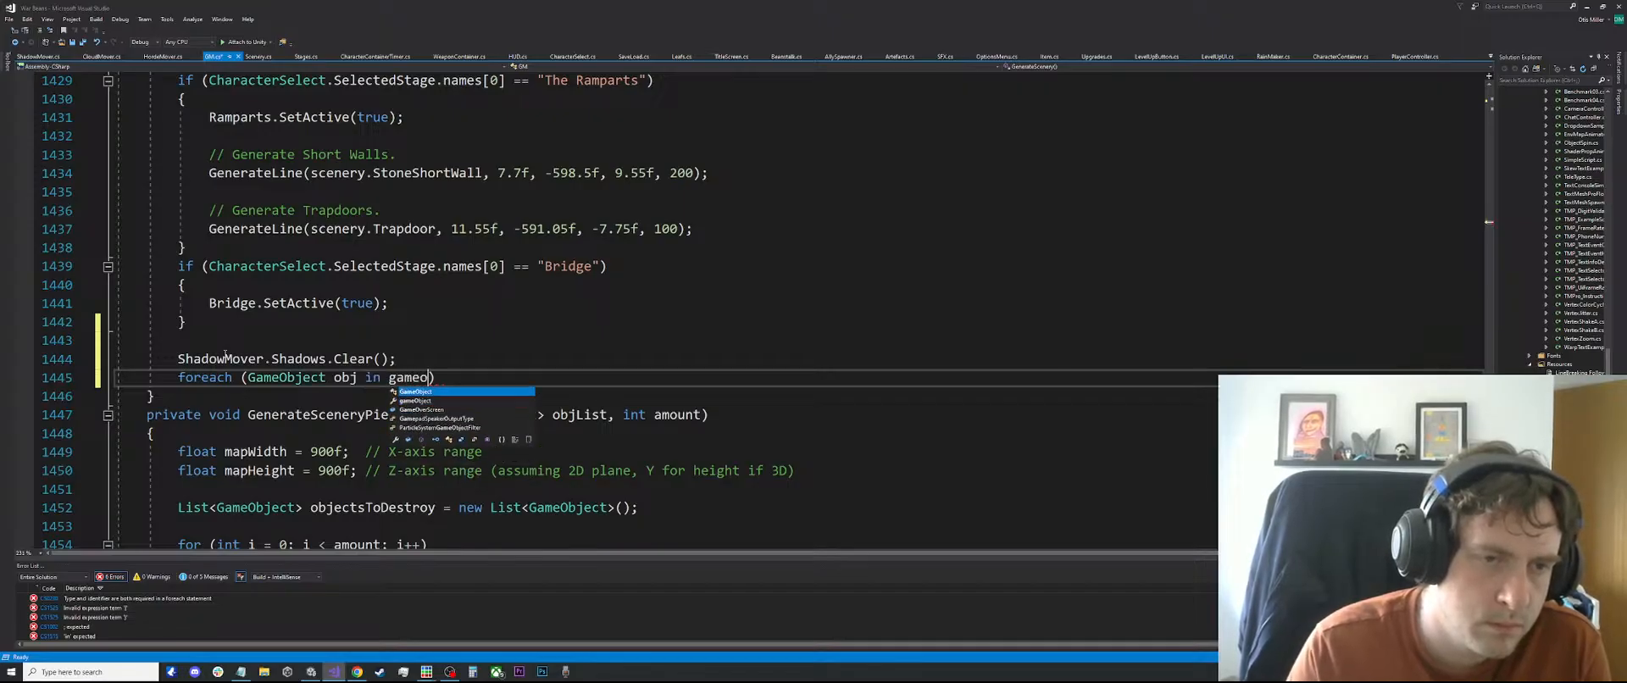
{"action": "key", "text": "Down"}
{"action": "type", "text": "."}
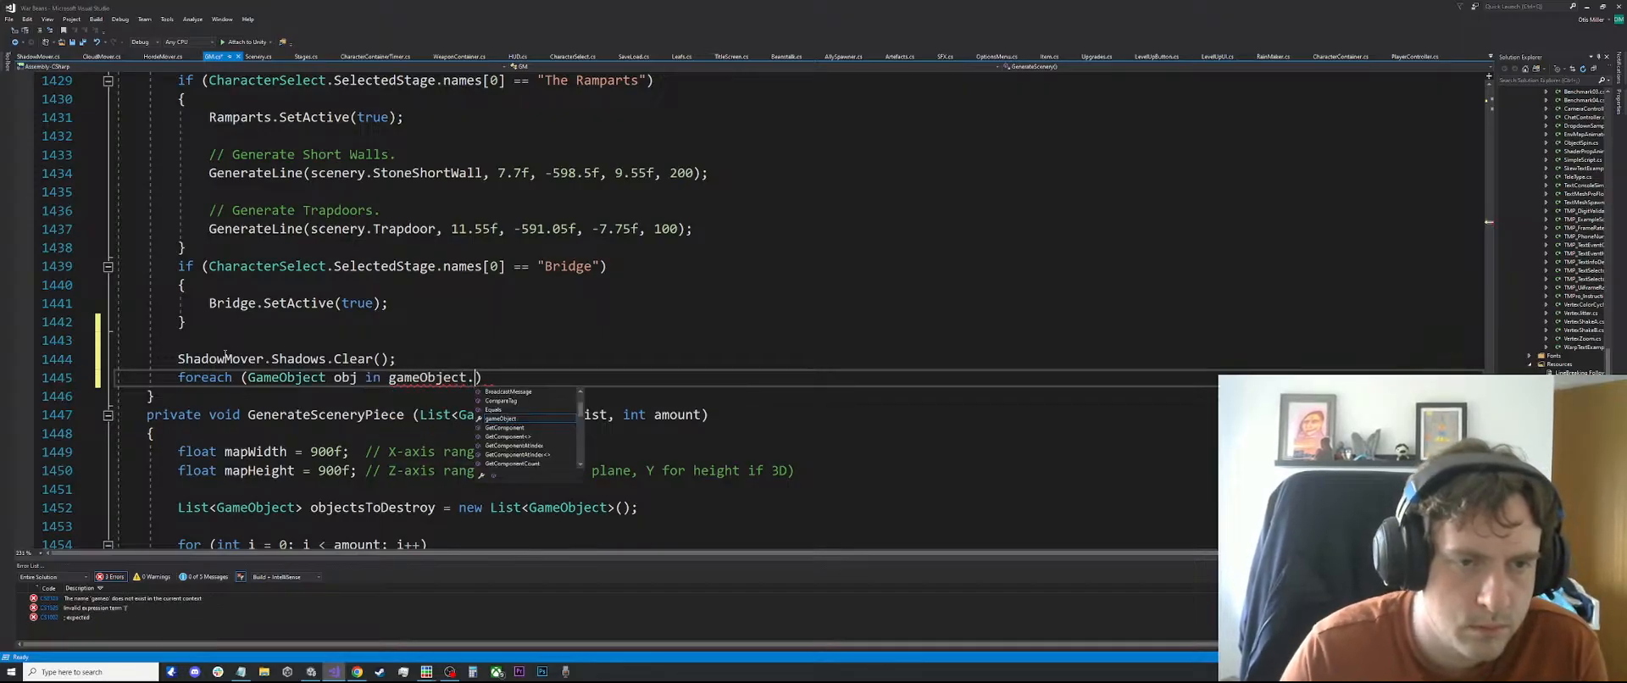
{"action": "key", "text": "BackSpace"}
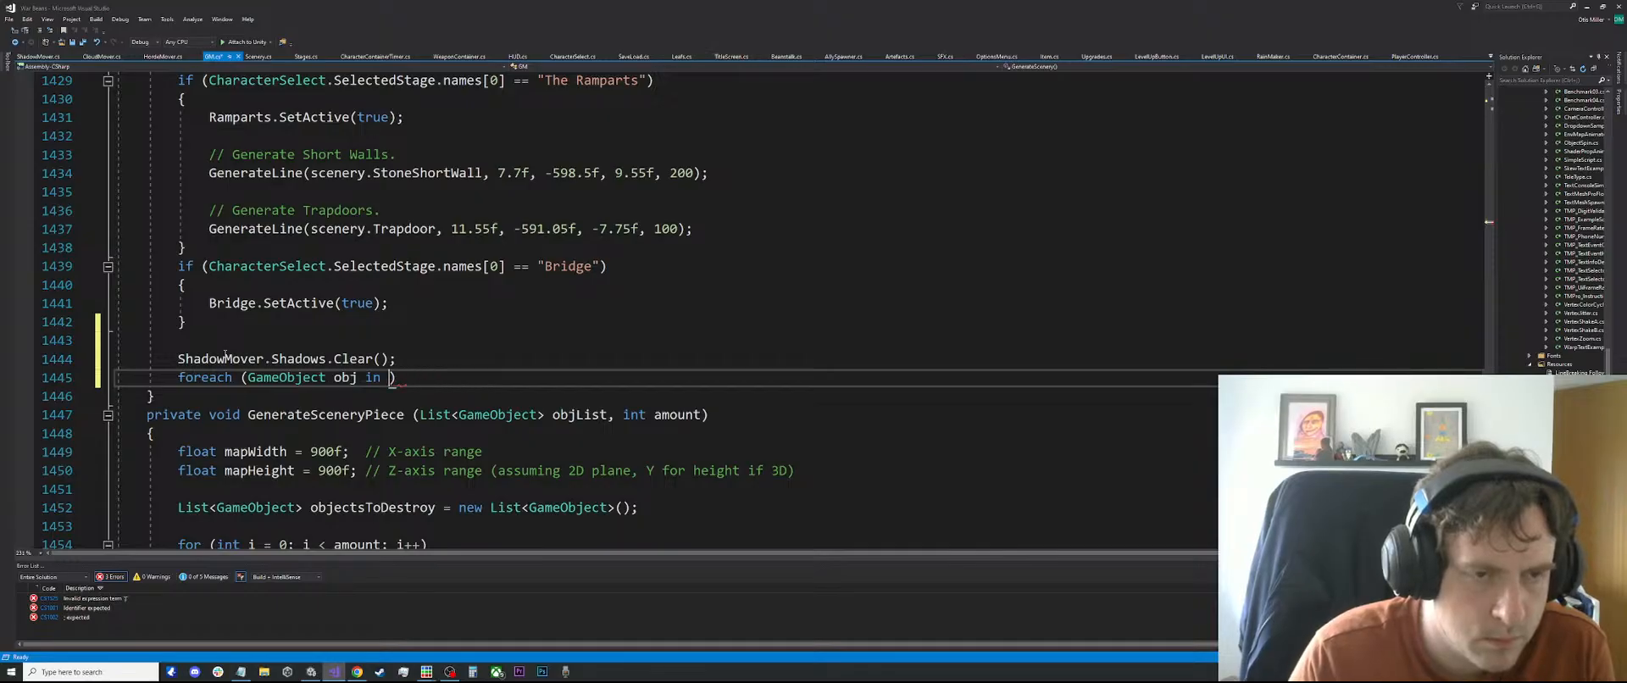
Make the foreach loop iterate over GameObject.FindGameObjectsWithTag("Shadow") and give it an empty body in braces
{"action": "type", "text": "GameObject.F"}
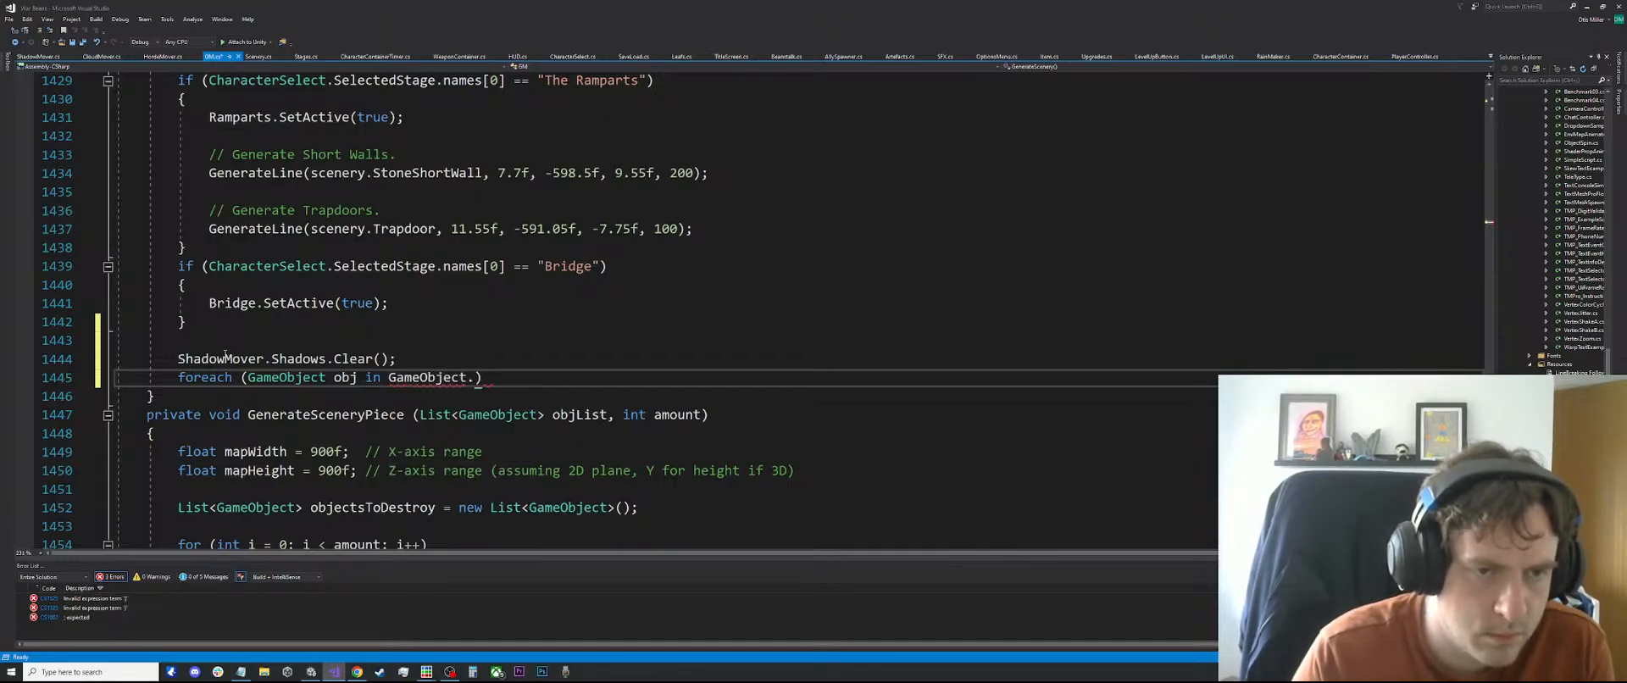
{"action": "type", "text": "ind"}
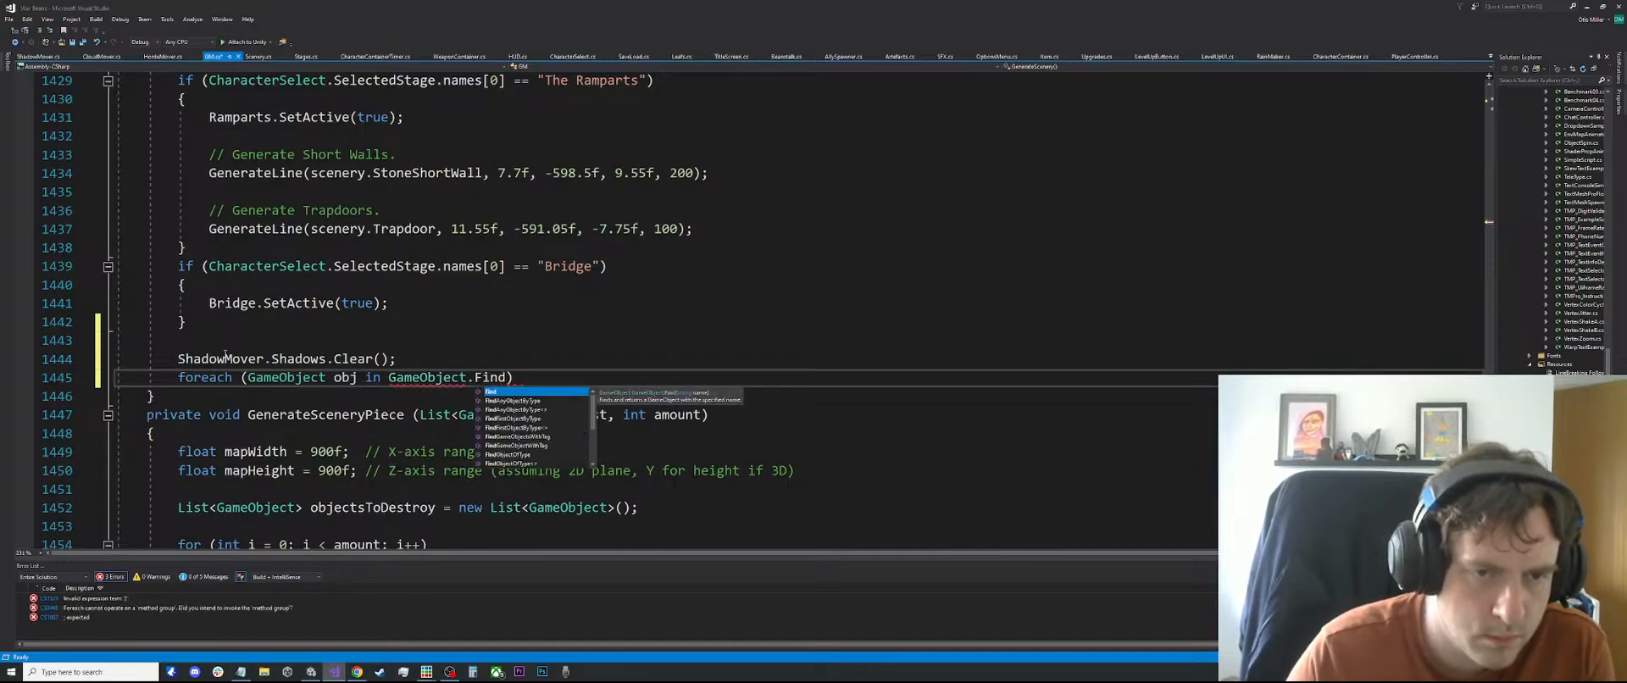
{"action": "key", "text": "Down"}
{"action": "key", "text": "Down"}
{"action": "key", "text": "Down"}
{"action": "key", "text": "Down"}
{"action": "key", "text": "Down"}
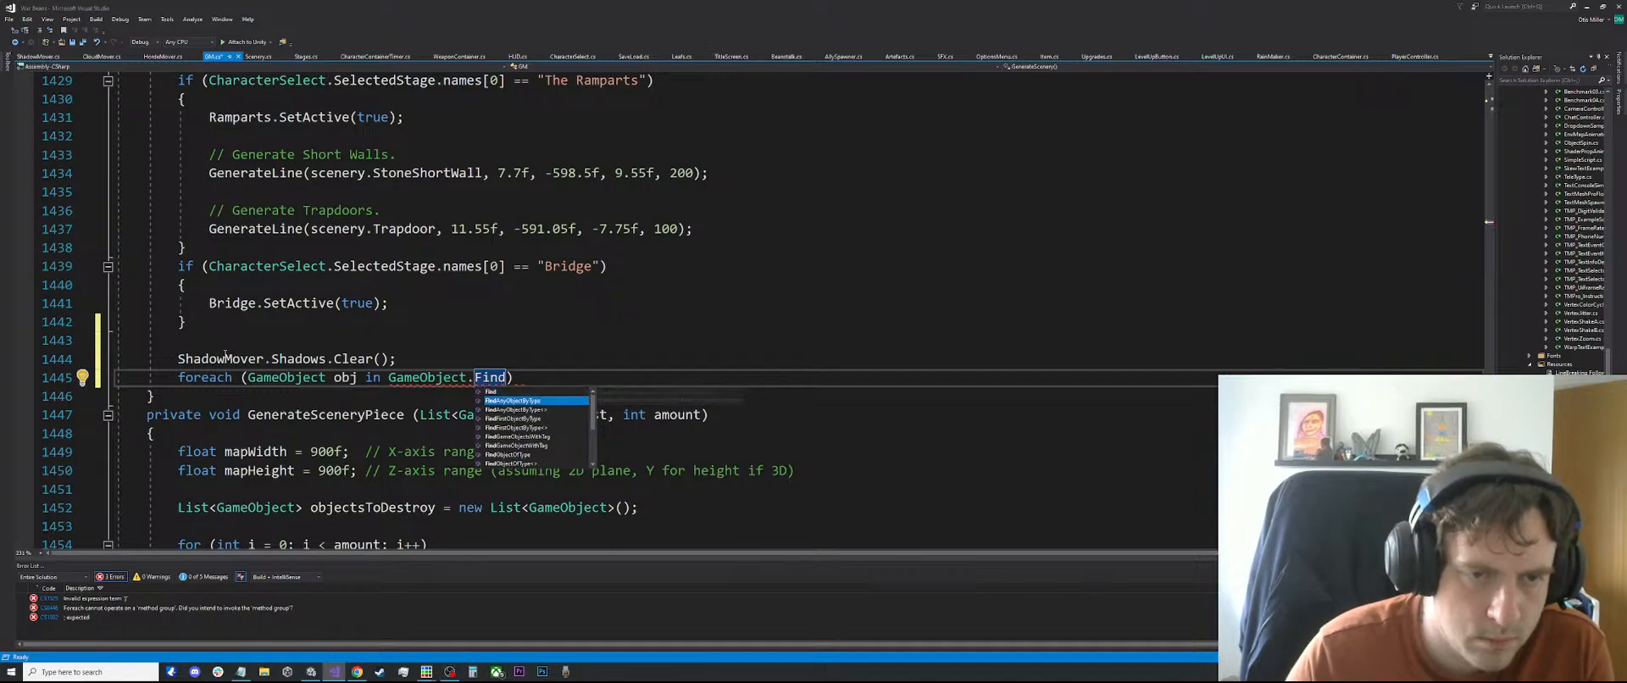
{"action": "key", "text": "Tab"}
{"action": "type", "text": "("}
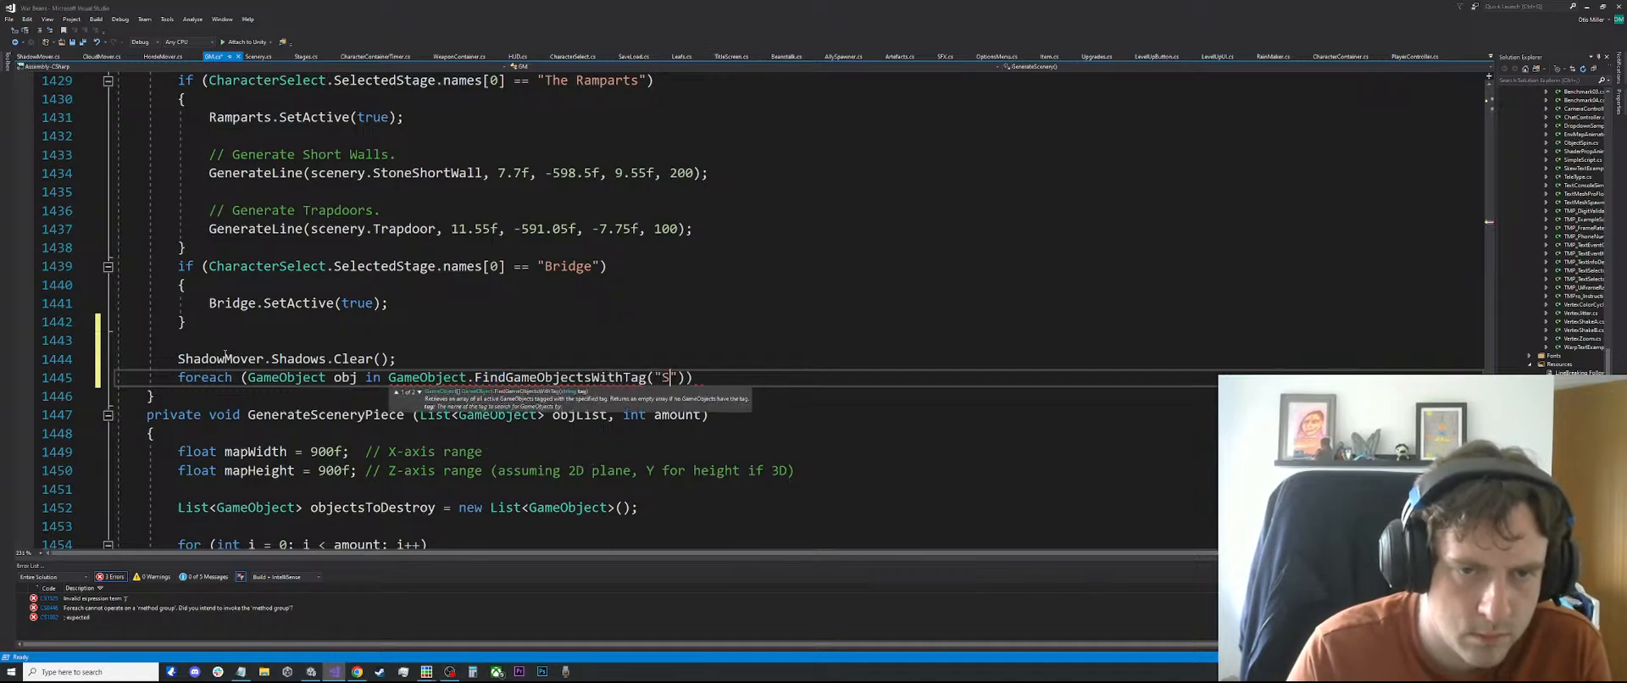
{"action": "type", "text": "\"Shadow\"))"}
{"action": "key", "text": "Return"}
{"action": "type", "text": "{"}
{"action": "key", "text": "Return"}
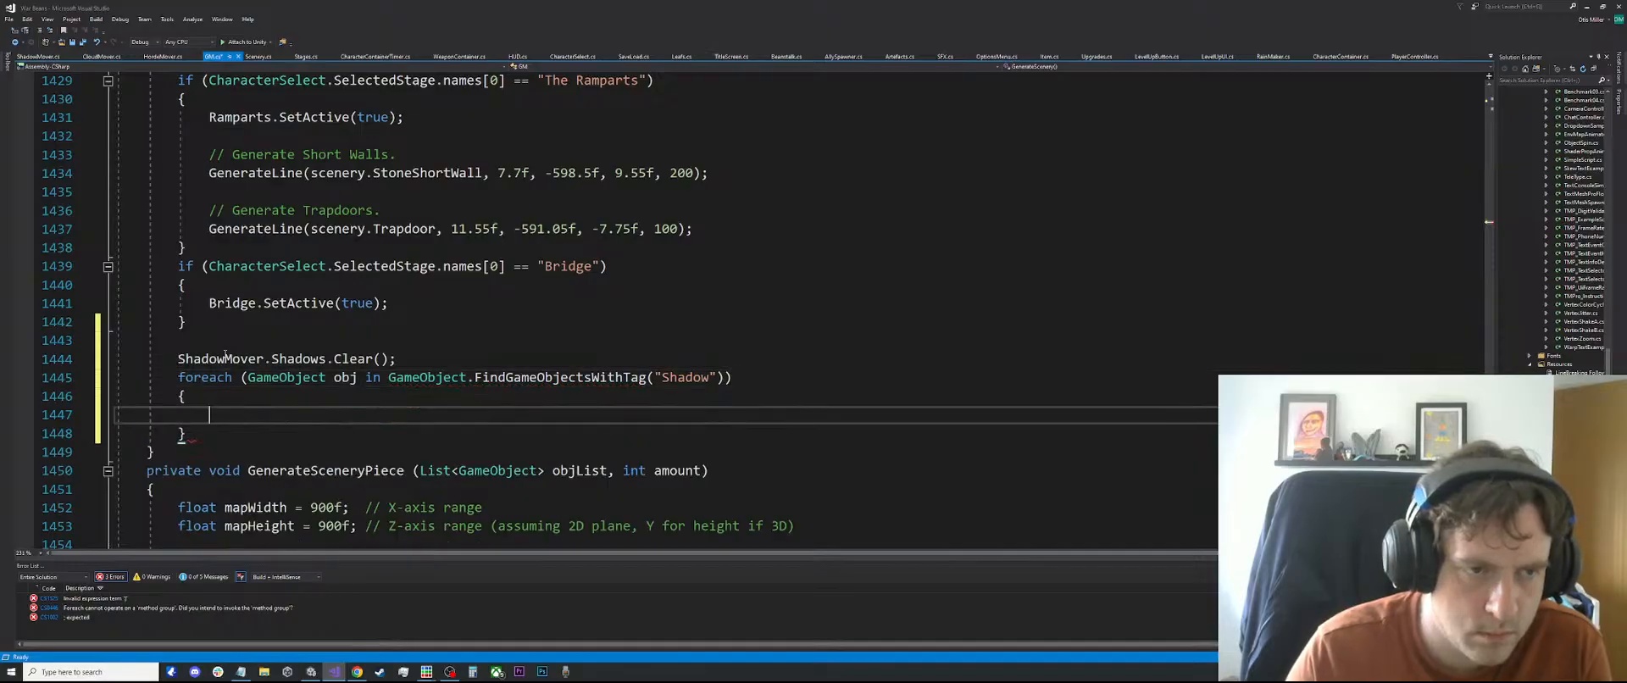
Add ShadowMover.Shadows.Add(obj.transform); inside the foreach loop and save the GM script
{"action": "type", "text": "shadowm"}
{"action": "key", "text": "Tab"}
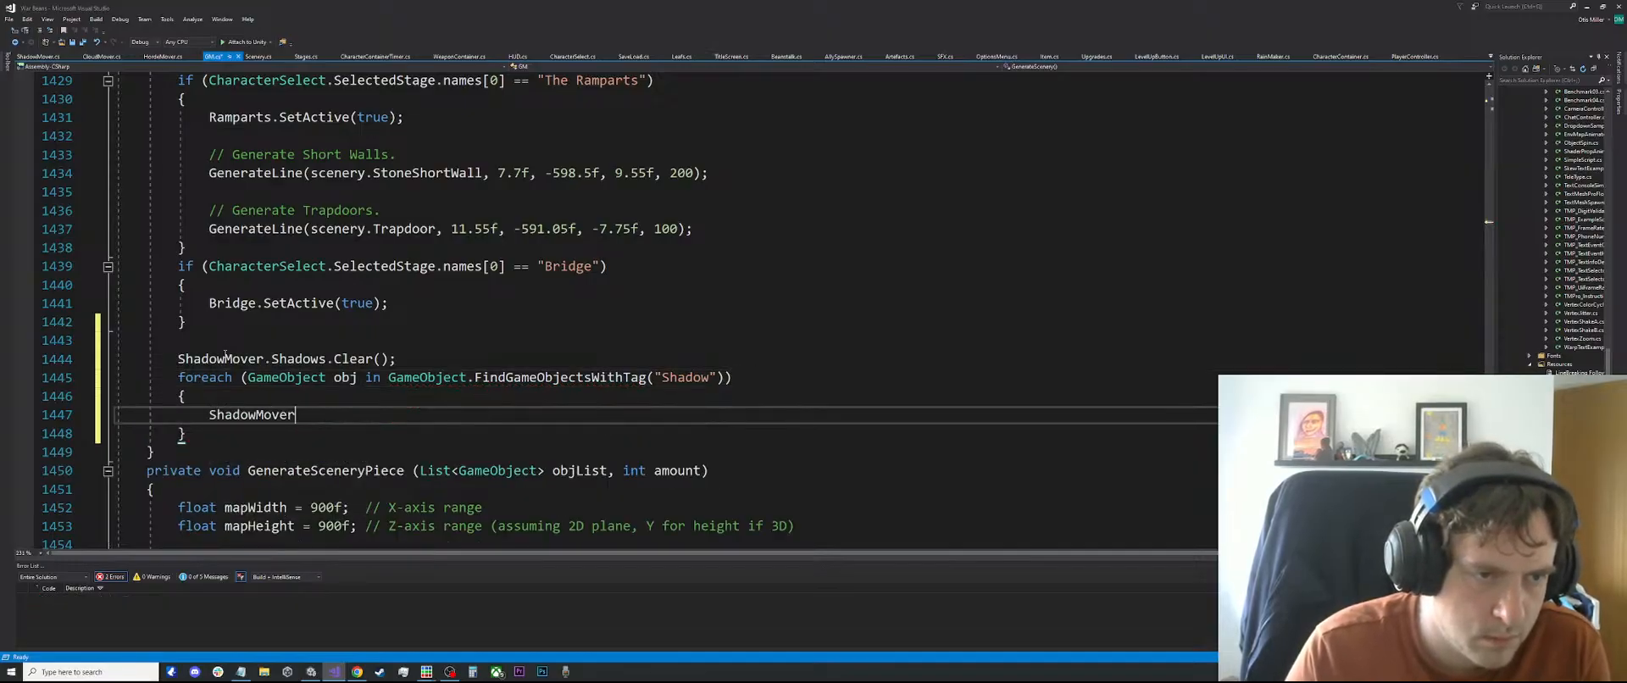
{"action": "type", "text": ".shadows."}
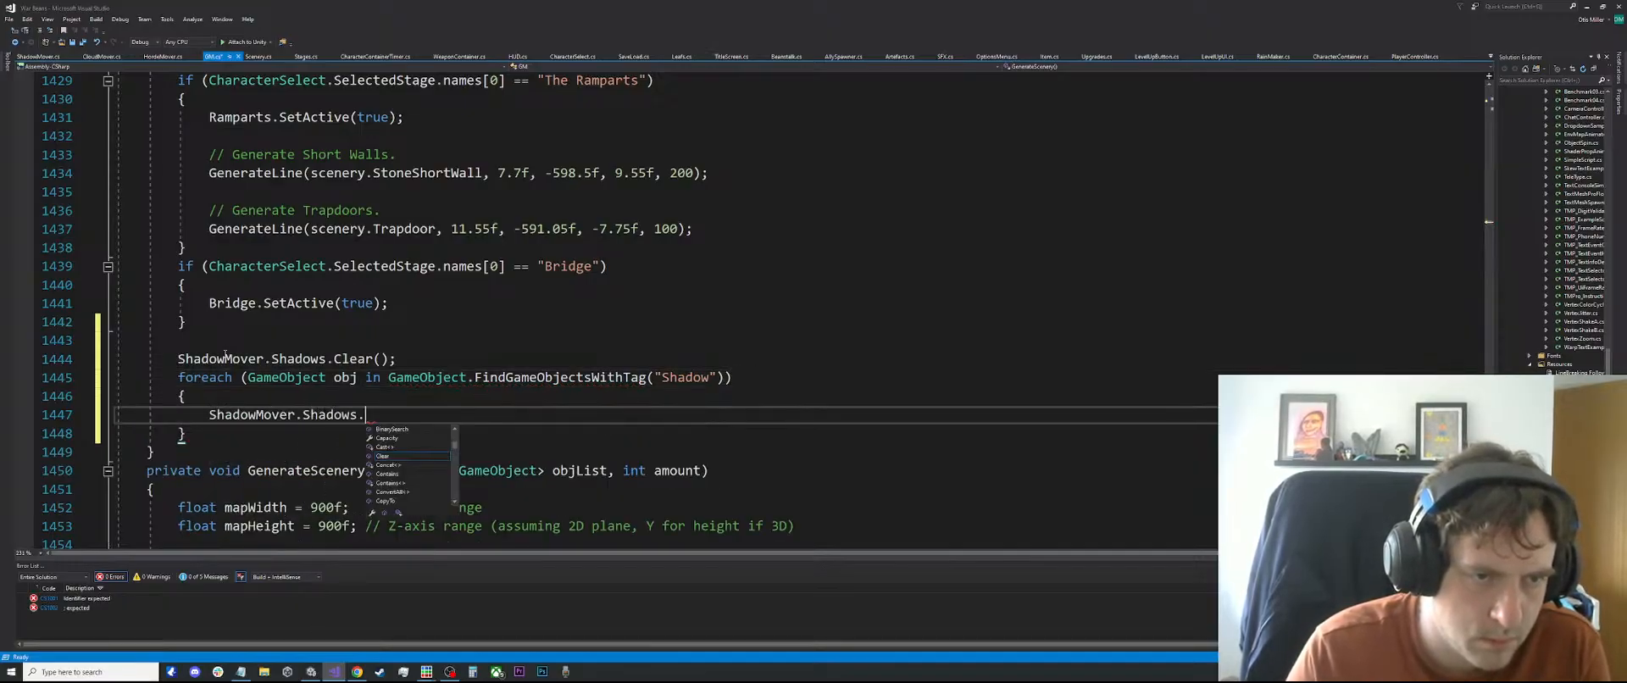
{"action": "type", "text": "Add (obj"}
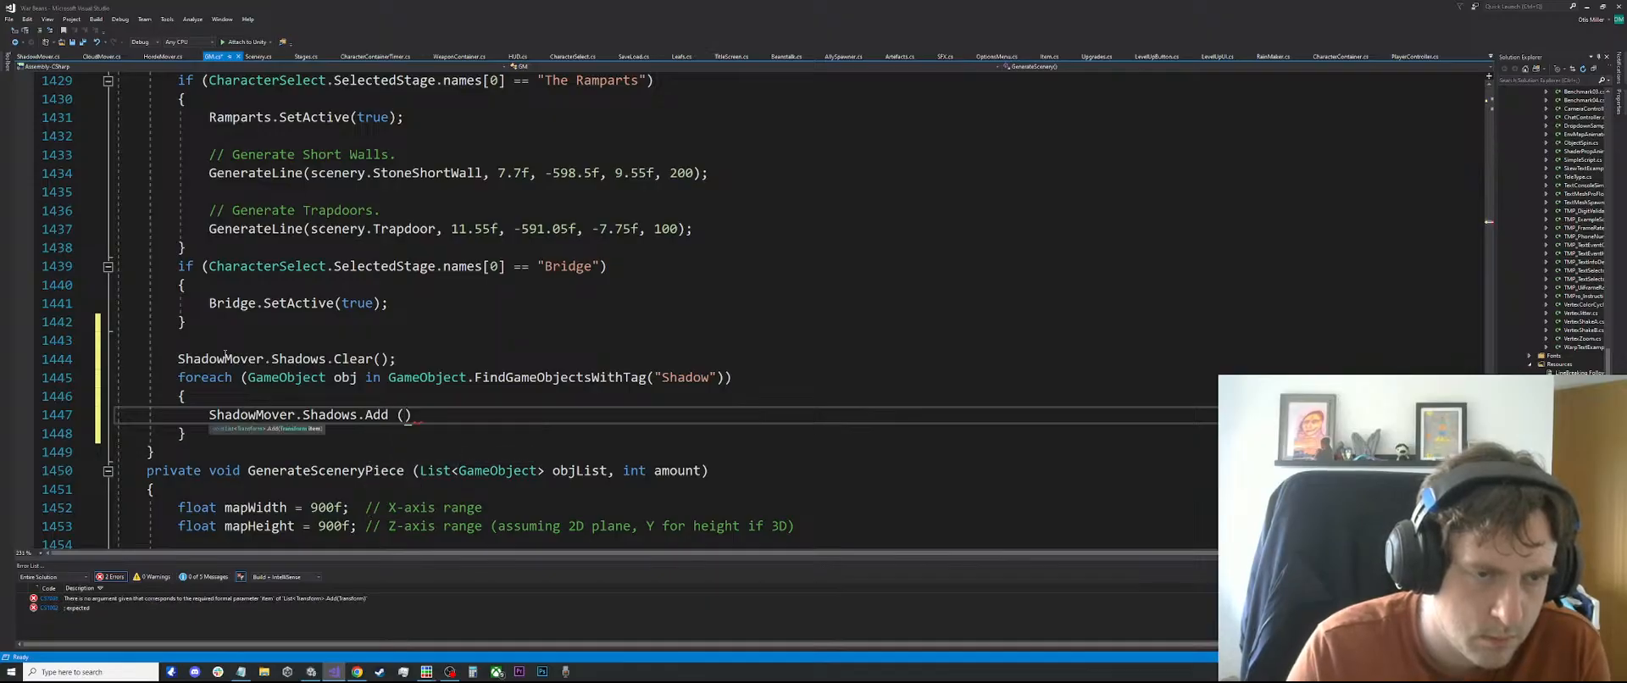
{"action": "type", "text": ".transform;"}
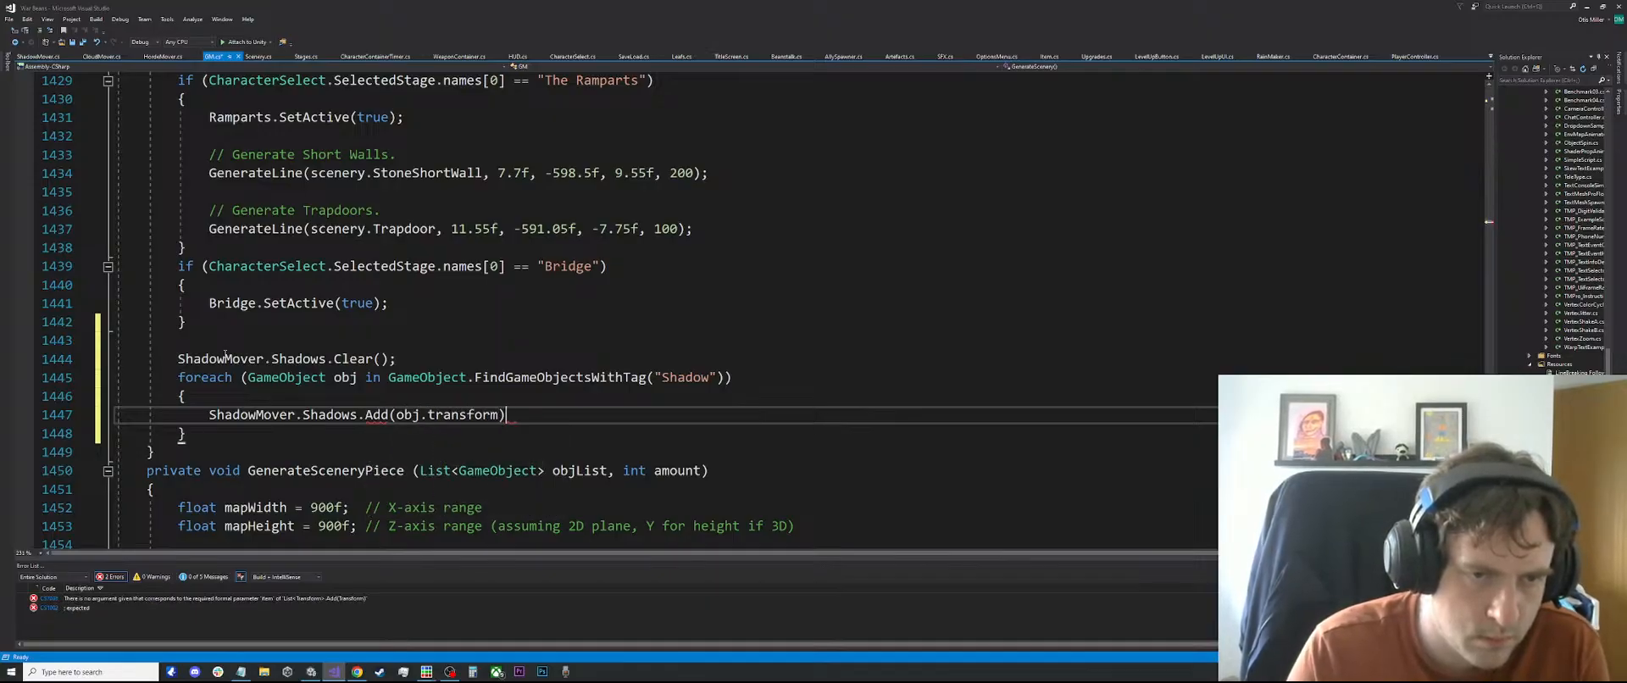
{"action": "left_click", "coordinate": [346, 304]}
{"action": "key", "text": "ctrl+s"}
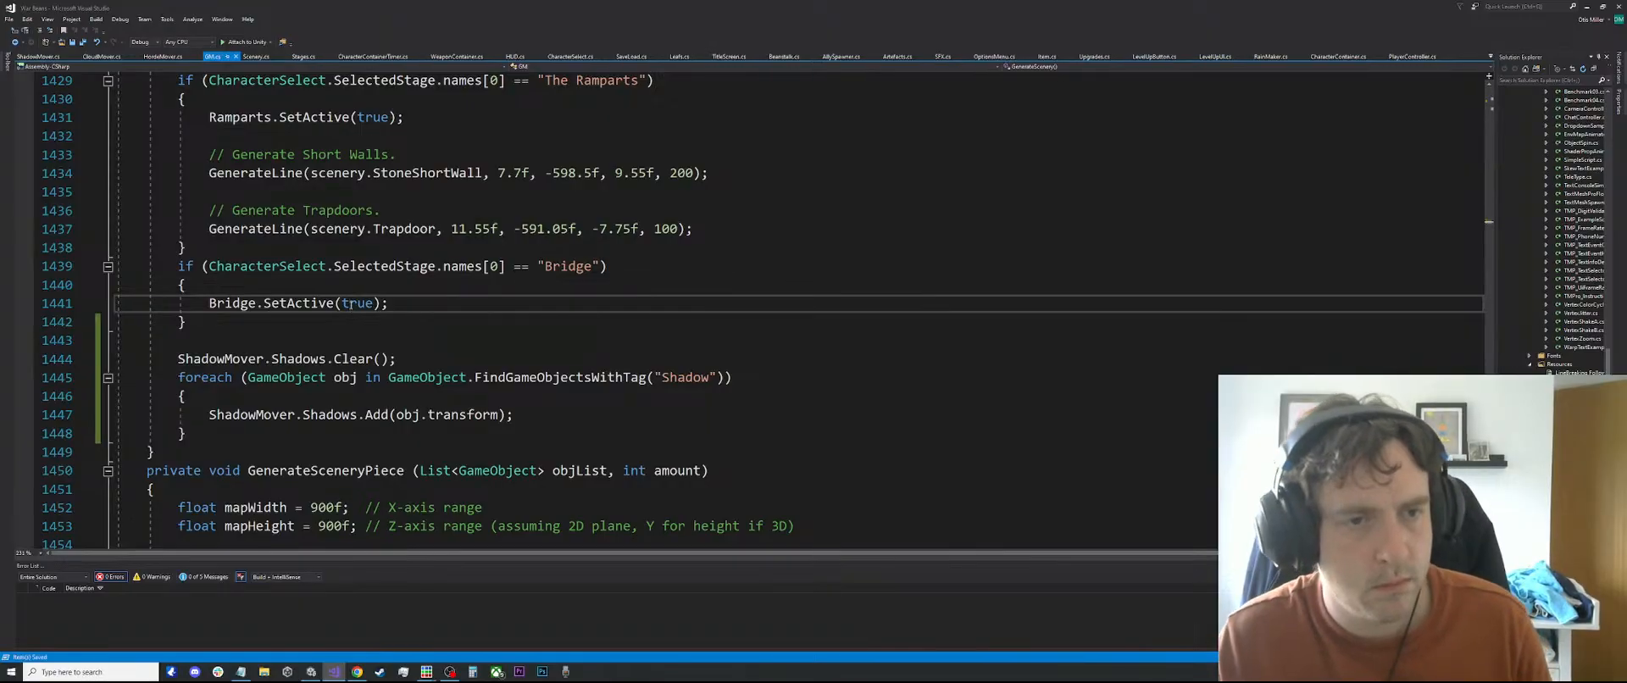
Insert the comment "// Set up Shadows." above the Shadows.Clear() statement and save the GM script
{"action": "left_click", "coordinate": [292, 341]}
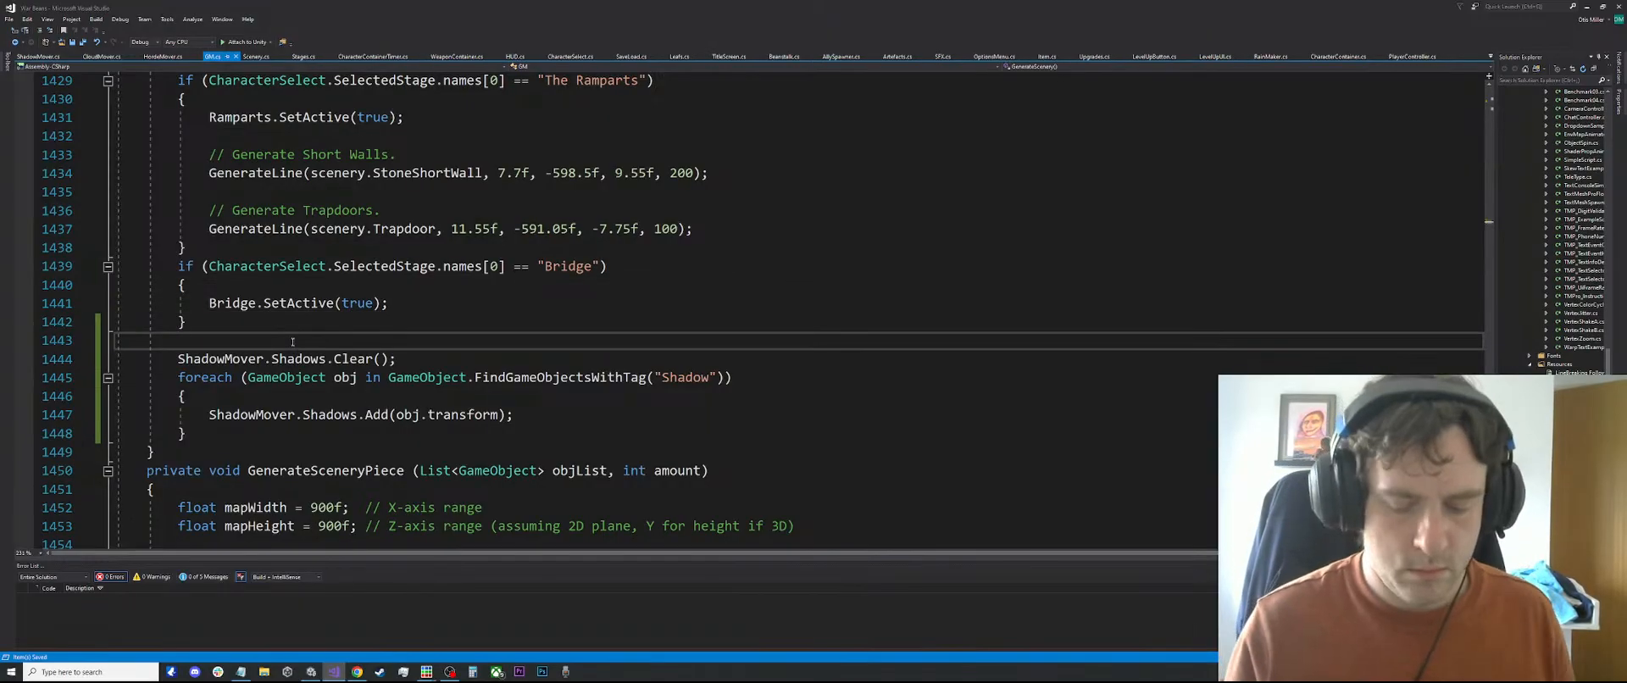
{"action": "key", "text": "Return"}
{"action": "type", "text": "// Set up Shadows."}
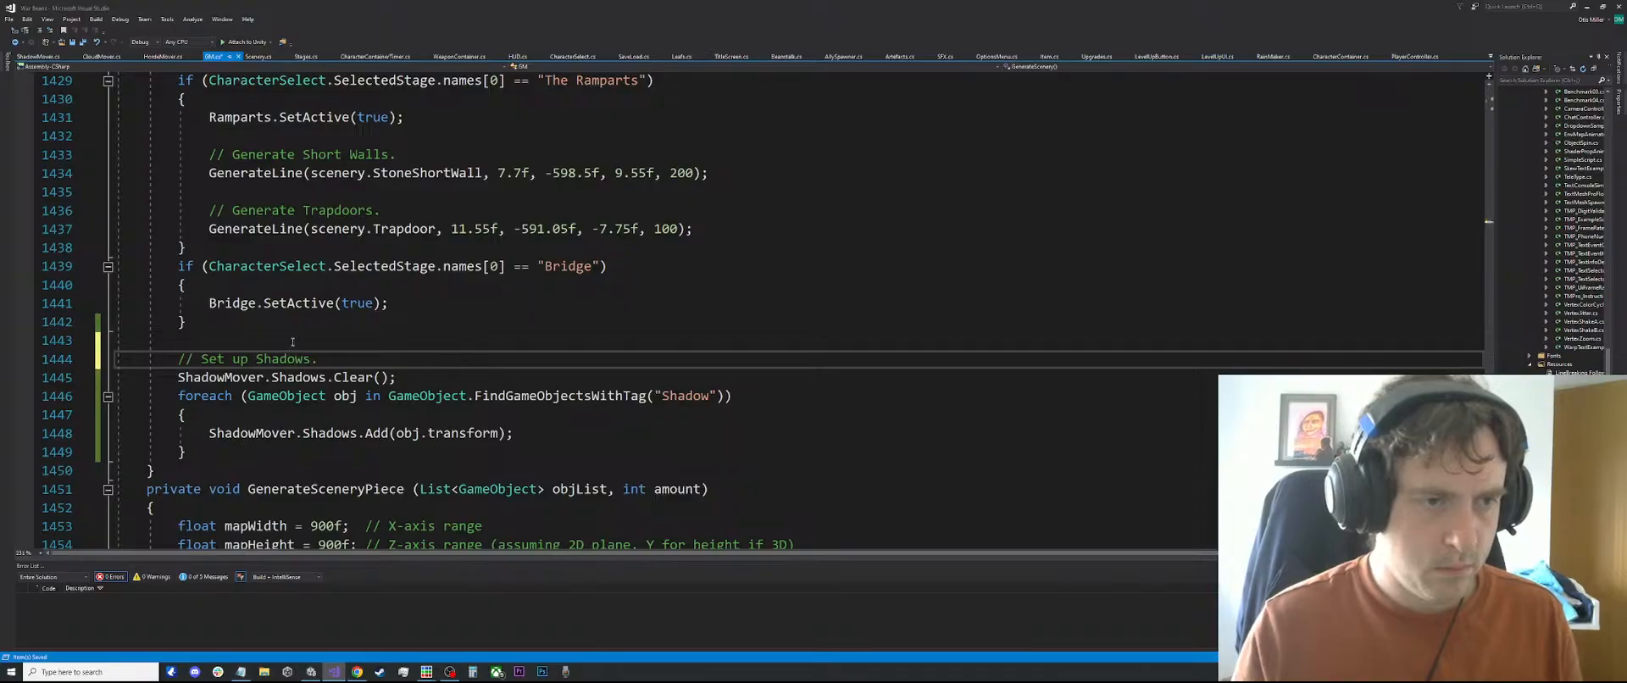
{"action": "key", "text": "ctrl+s"}
{"action": "left_click", "coordinate": [432, 378]}
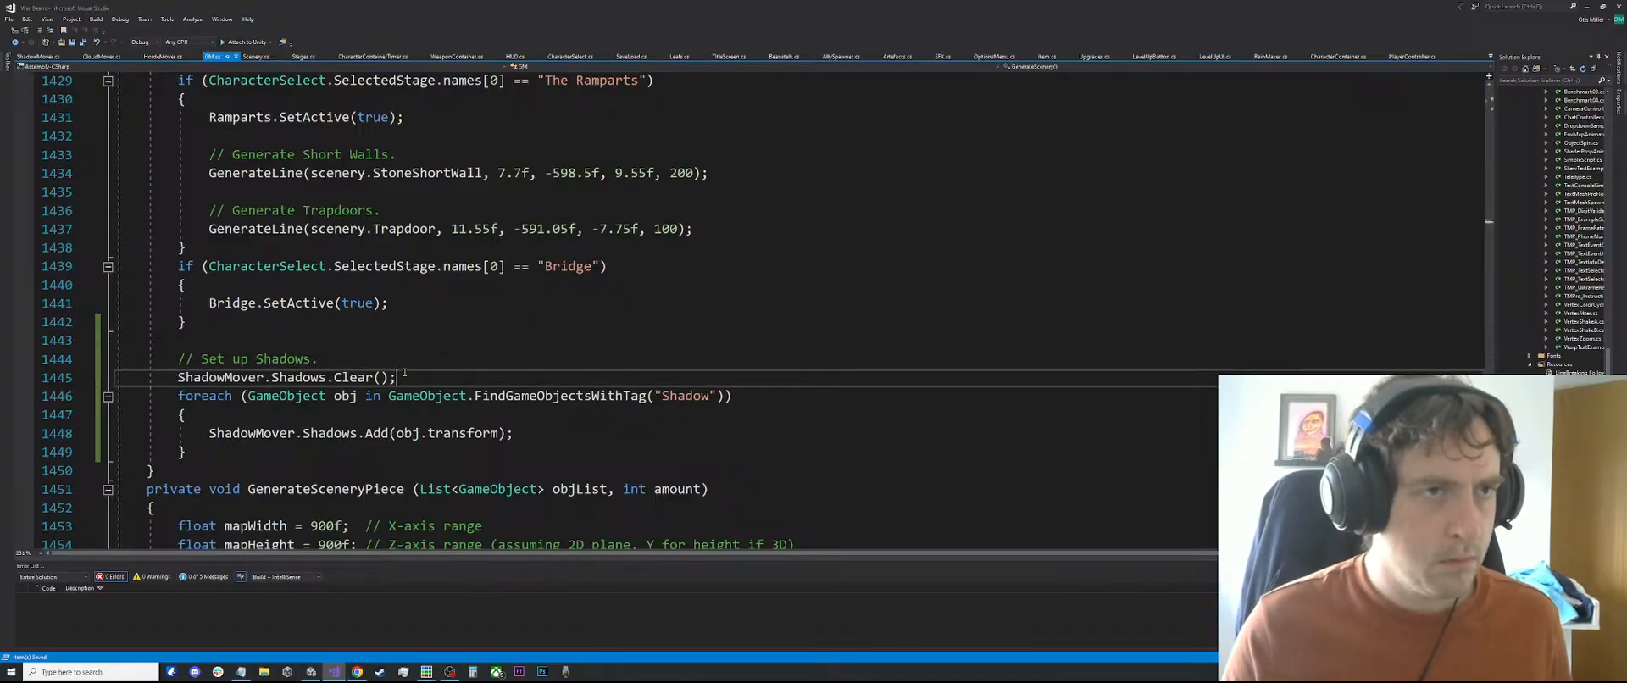
Switch to Unity and open the Bush prefab from the Plains scenery folder once the scripts have compiled
{"action": "left_click", "coordinate": [311, 672]}
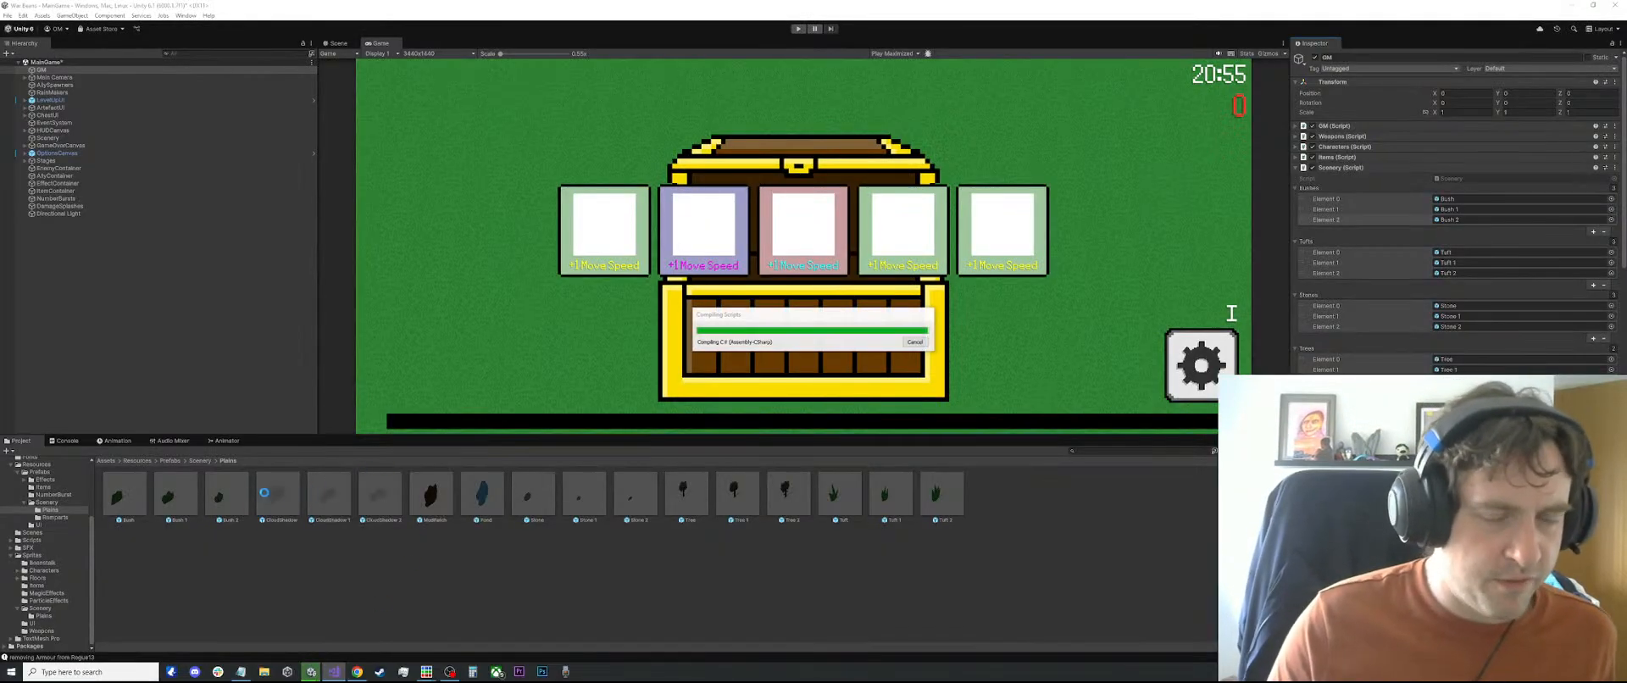
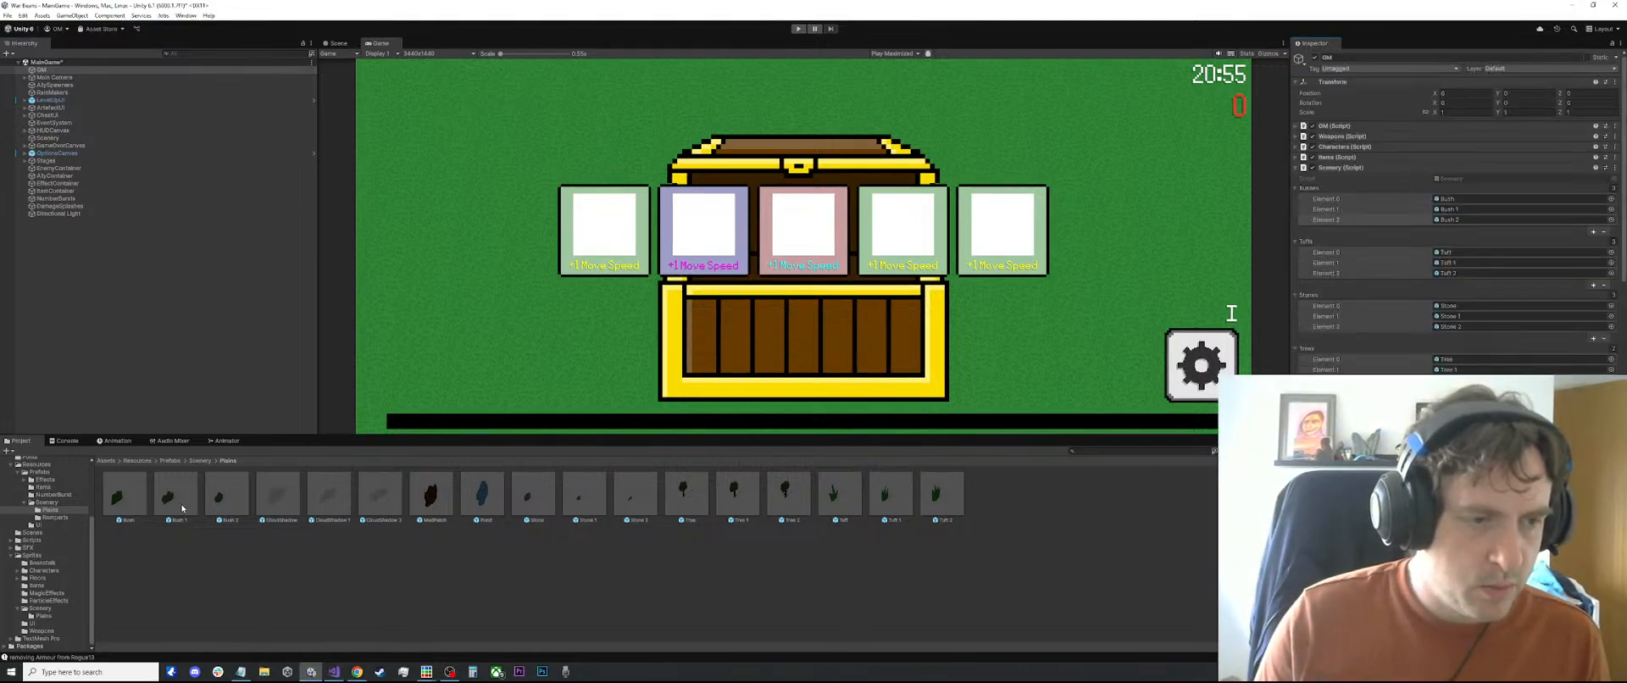
{"action": "left_click", "coordinate": [142, 499]}
{"action": "double_click", "coordinate": [142, 499]}
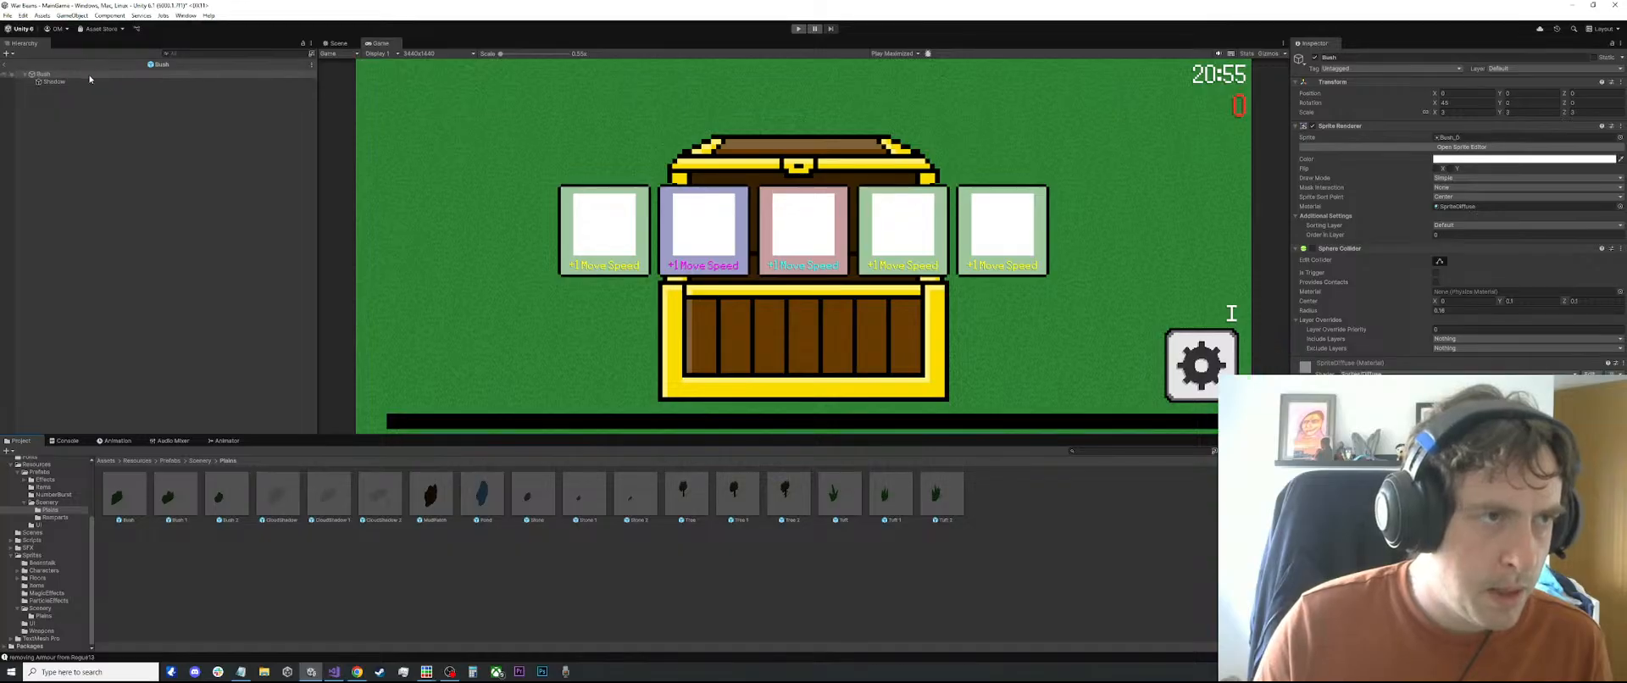
Remove the Shadow Mover script component from the Bush prefab's Shadow object
{"action": "left_click", "coordinate": [77, 82]}
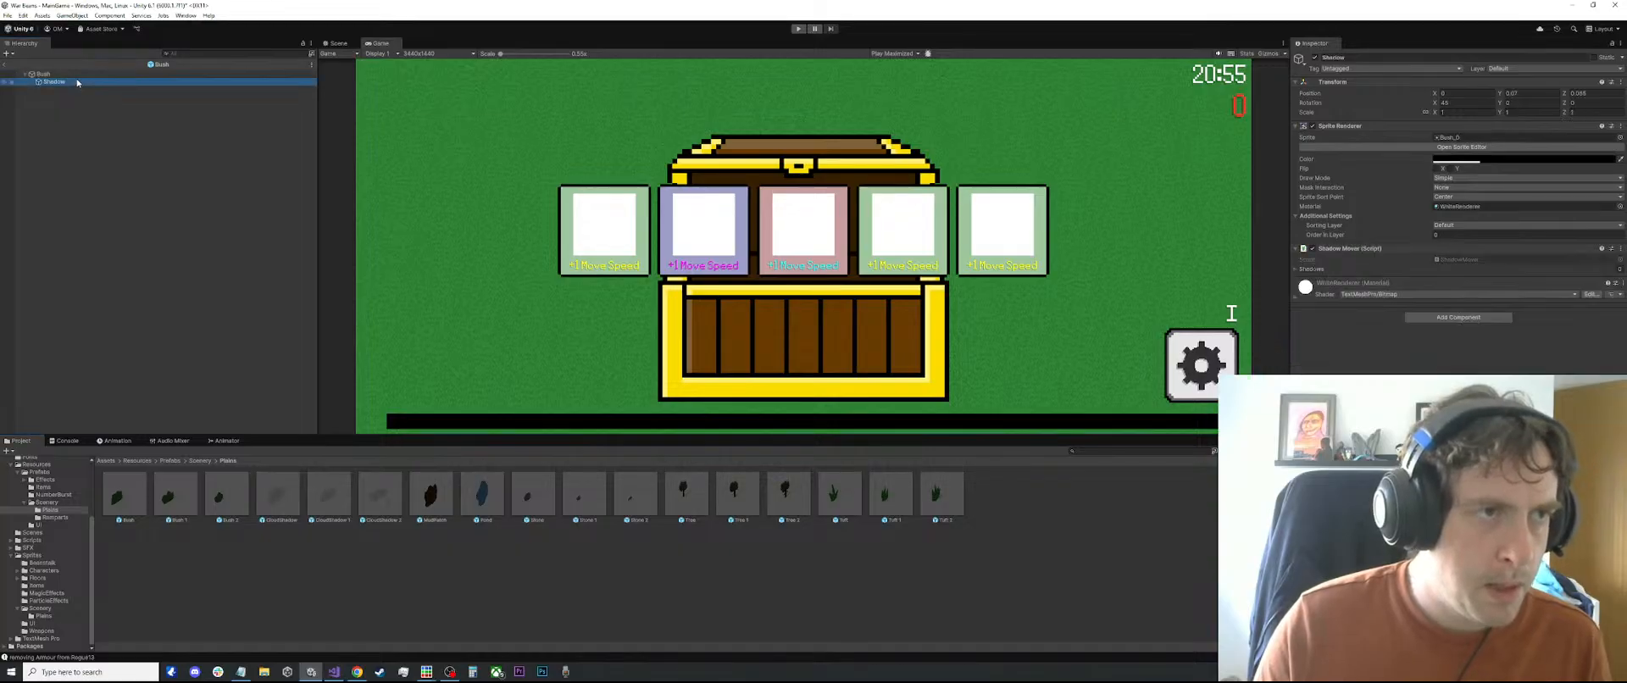
{"action": "left_click", "coordinate": [1622, 249]}
{"action": "left_click", "coordinate": [1623, 249]}
{"action": "left_click", "coordinate": [1563, 272]}
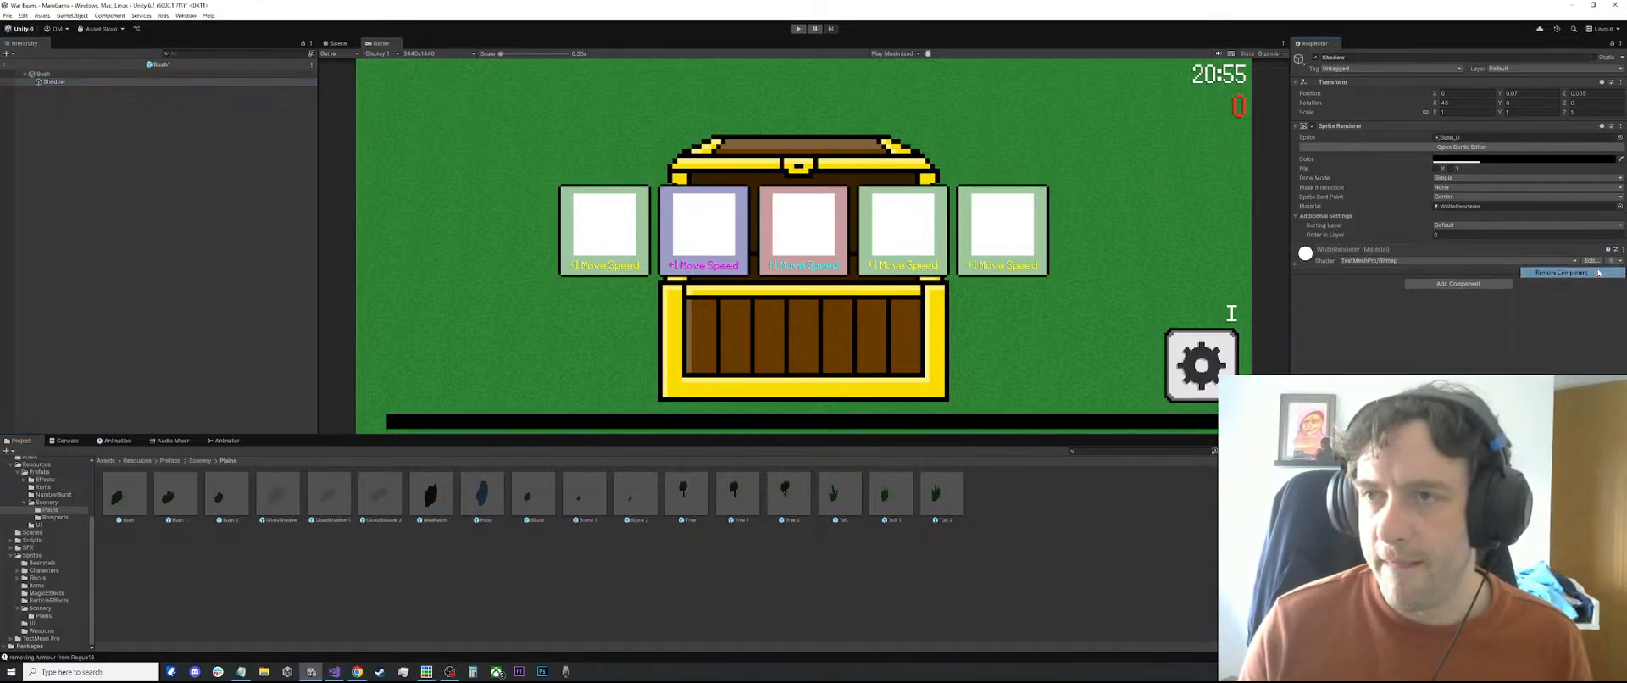
Create a new tag named Shadow in the project's tag list
{"action": "left_click", "coordinate": [1430, 71]}
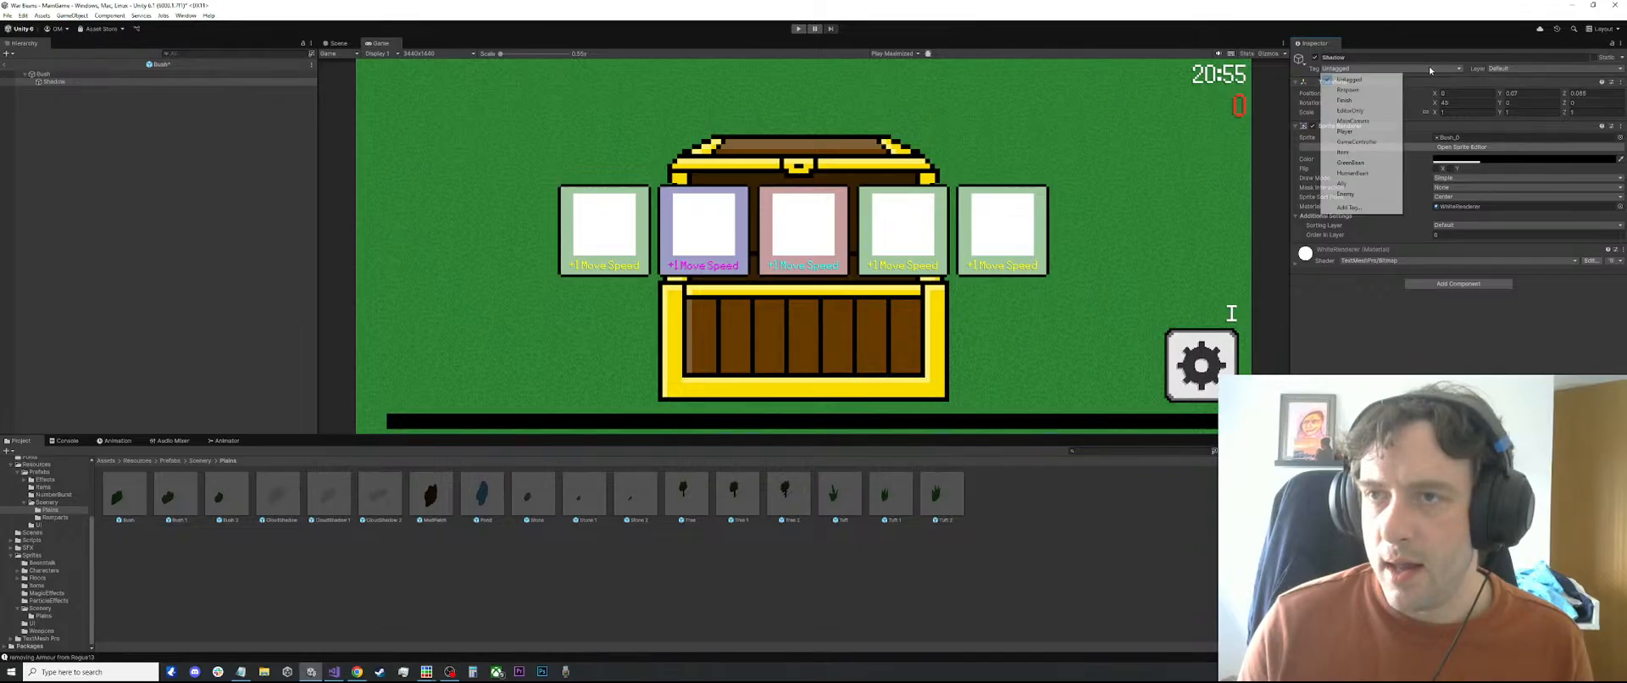
{"action": "left_click", "coordinate": [1349, 207]}
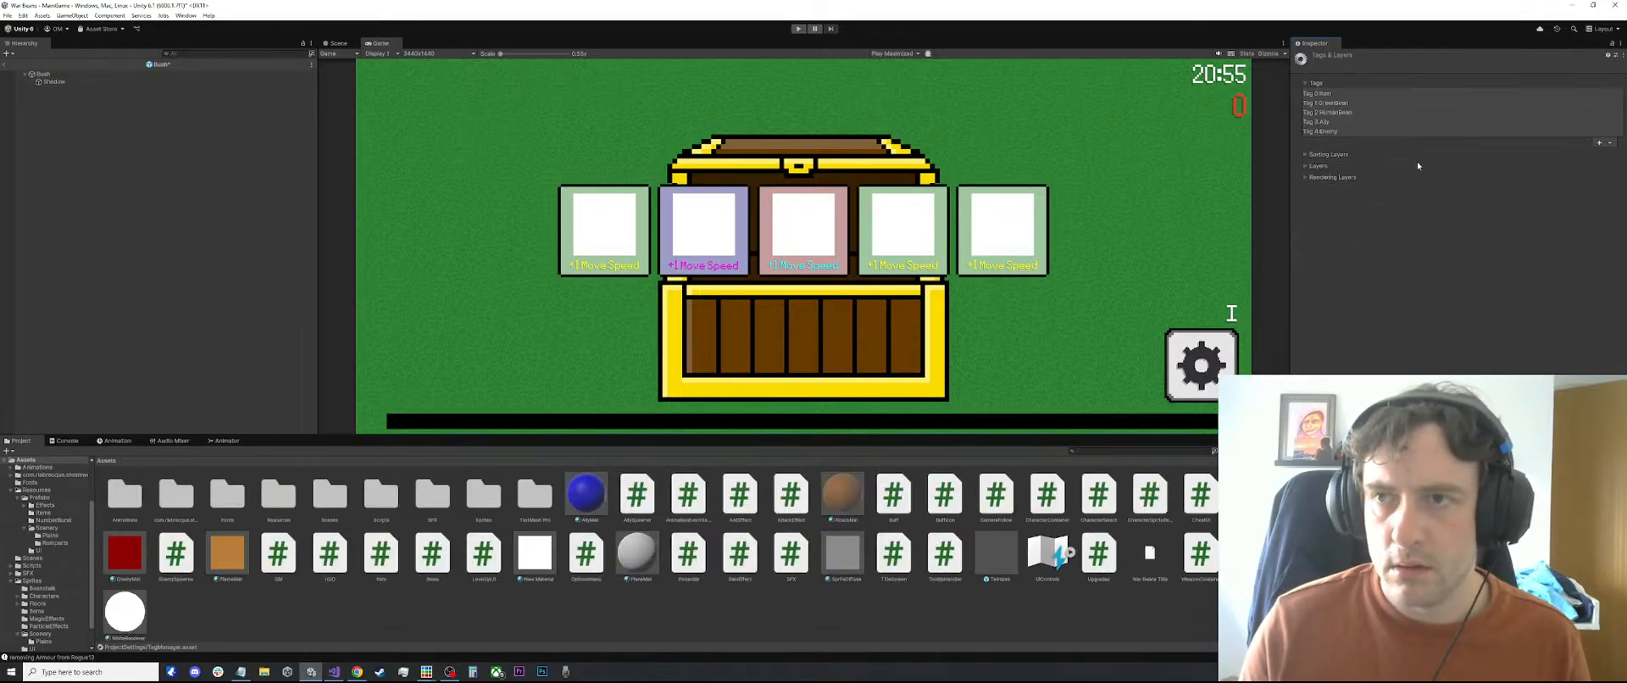
{"action": "left_click", "coordinate": [1599, 142]}
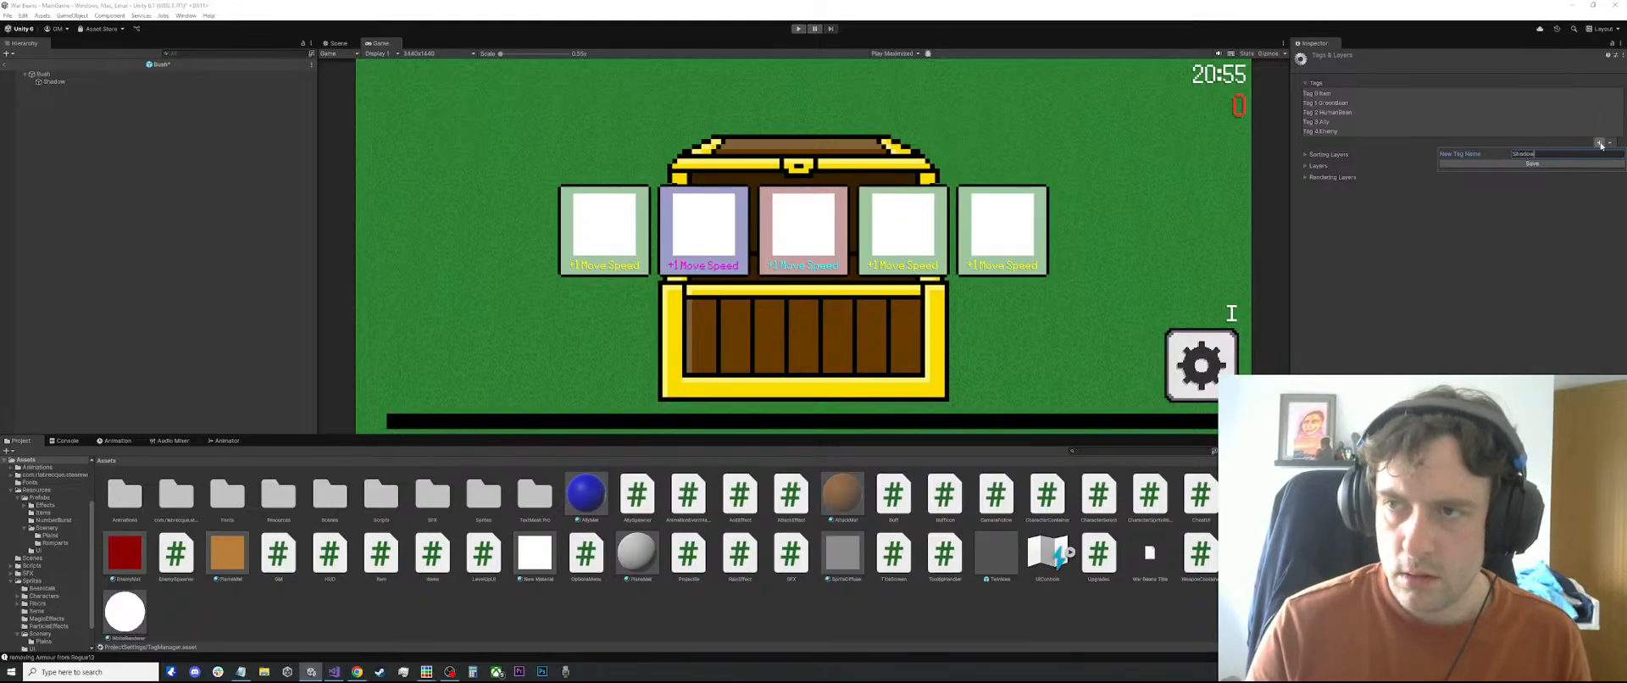
{"action": "type", "text": "Shadow"}
{"action": "key", "text": "Return"}
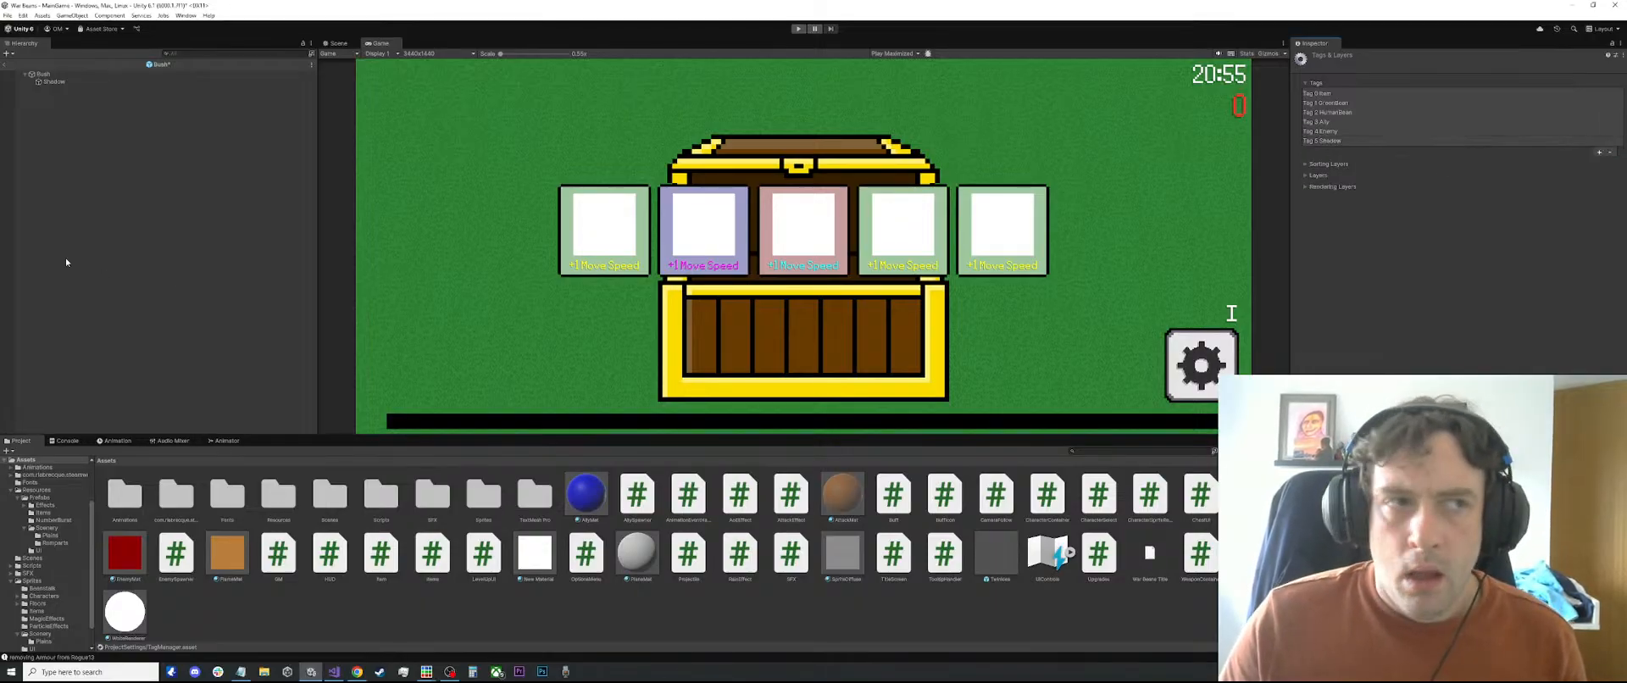
Assign the Shadow tag to the Shadow child object of the Bush prefab
{"action": "left_click", "coordinate": [69, 74]}
{"action": "left_click", "coordinate": [1385, 69]}
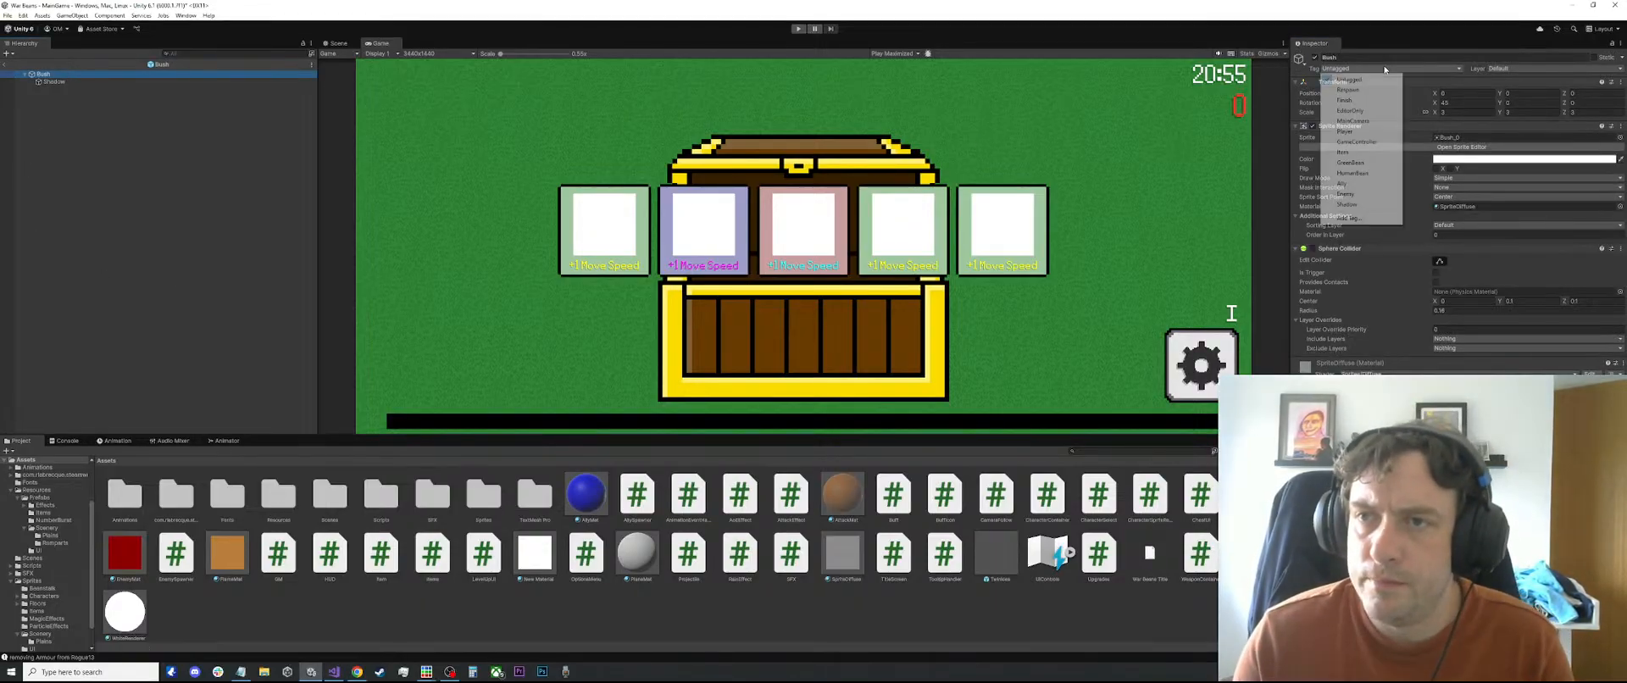
{"action": "left_click", "coordinate": [54, 82]}
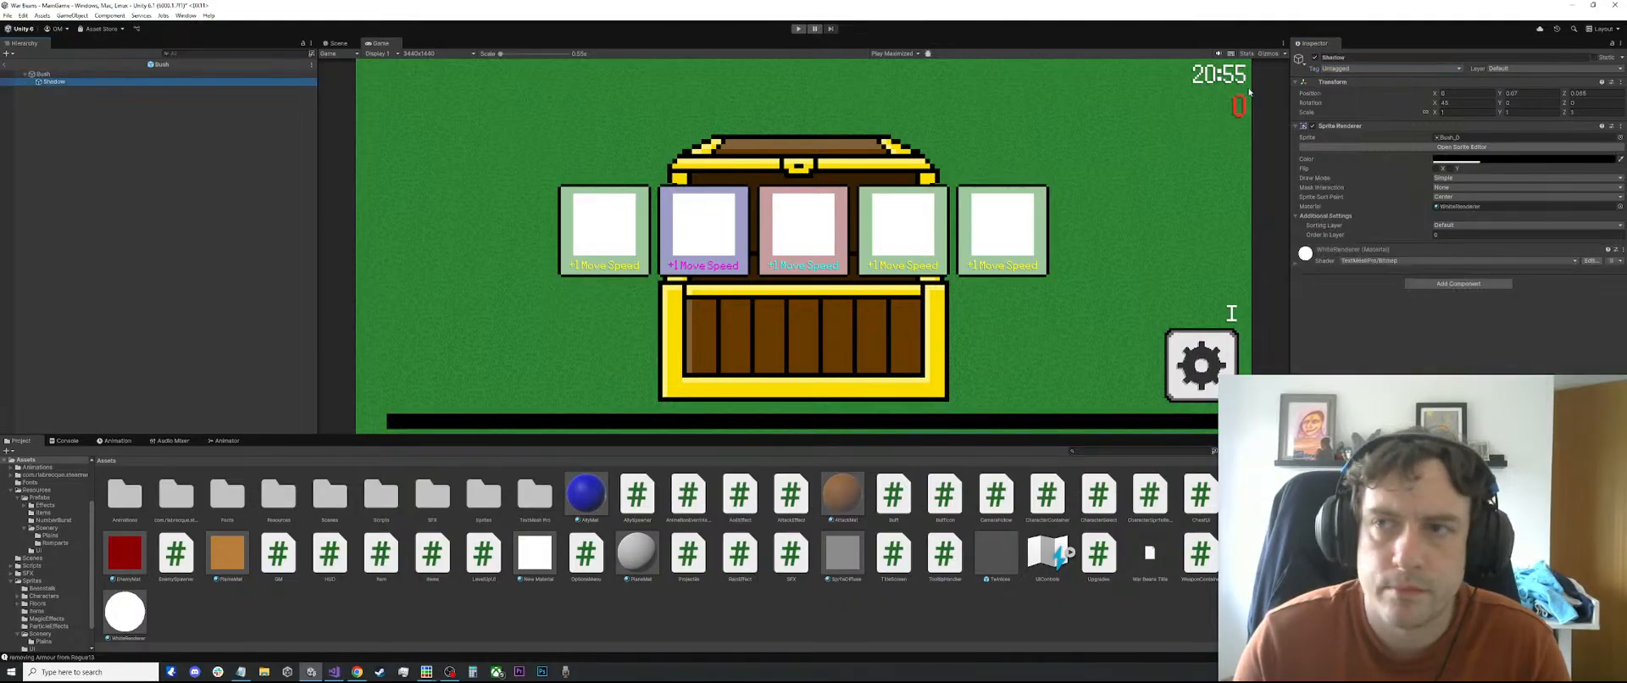
{"action": "left_click", "coordinate": [1385, 69]}
{"action": "left_click", "coordinate": [1368, 206]}
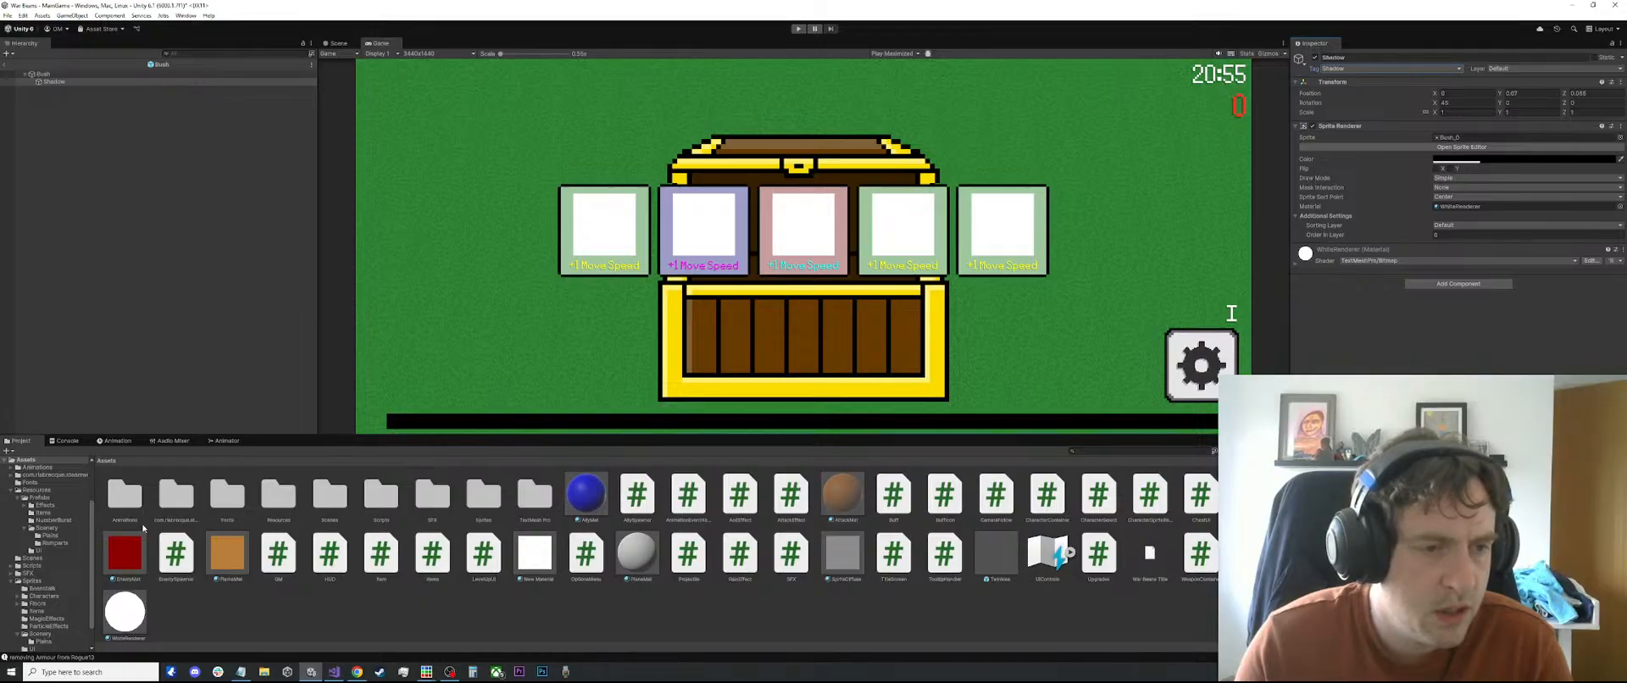
Return to the Plains folder under Resources/Prefabs/Scenery and open the Bush 1 prefab
{"action": "scroll", "coordinate": [65, 560], "scroll_direction": "down", "scroll_amount": 2}
{"action": "left_click", "coordinate": [42, 607]}
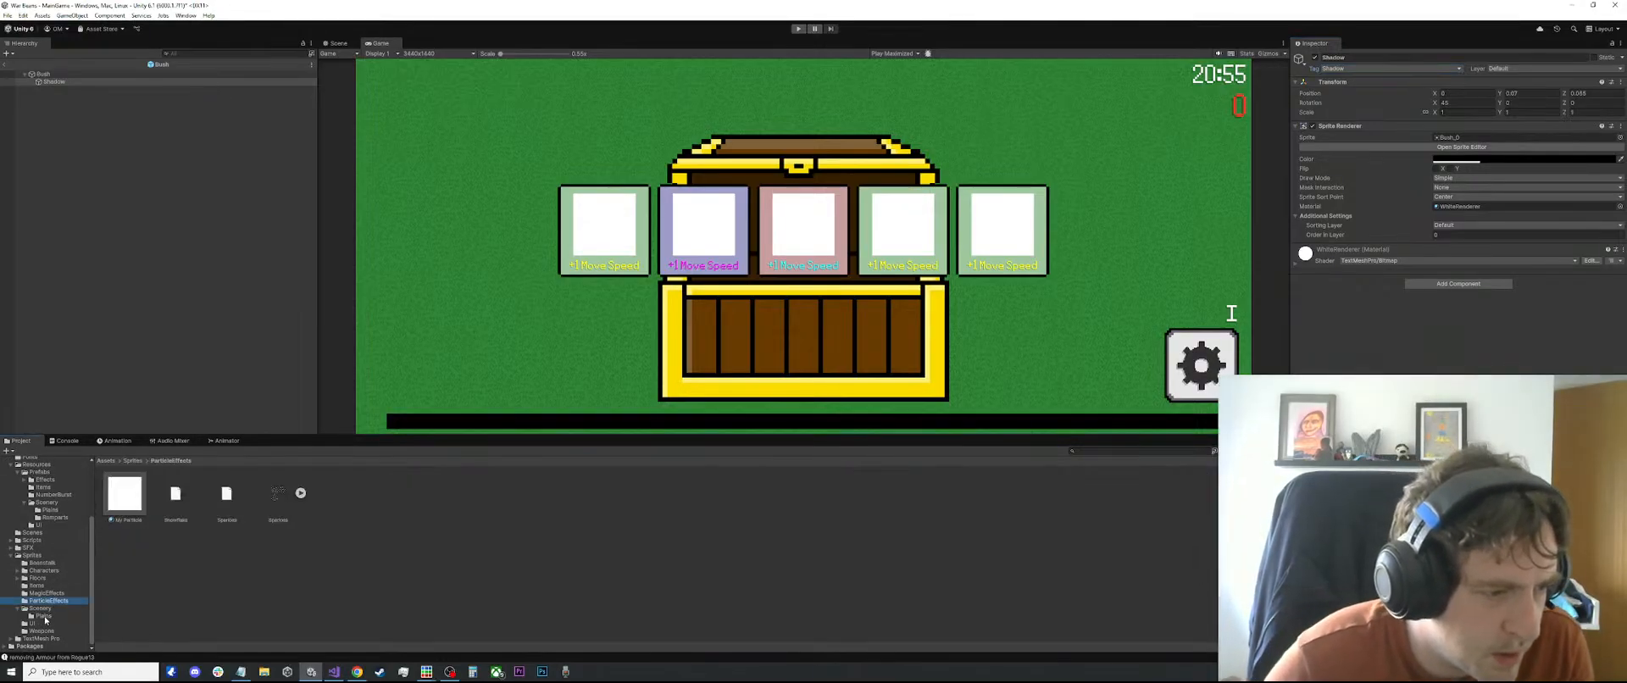
{"action": "left_click", "coordinate": [44, 616]}
{"action": "scroll", "coordinate": [56, 579], "scroll_direction": "up", "scroll_amount": 3}
{"action": "left_click", "coordinate": [58, 560]}
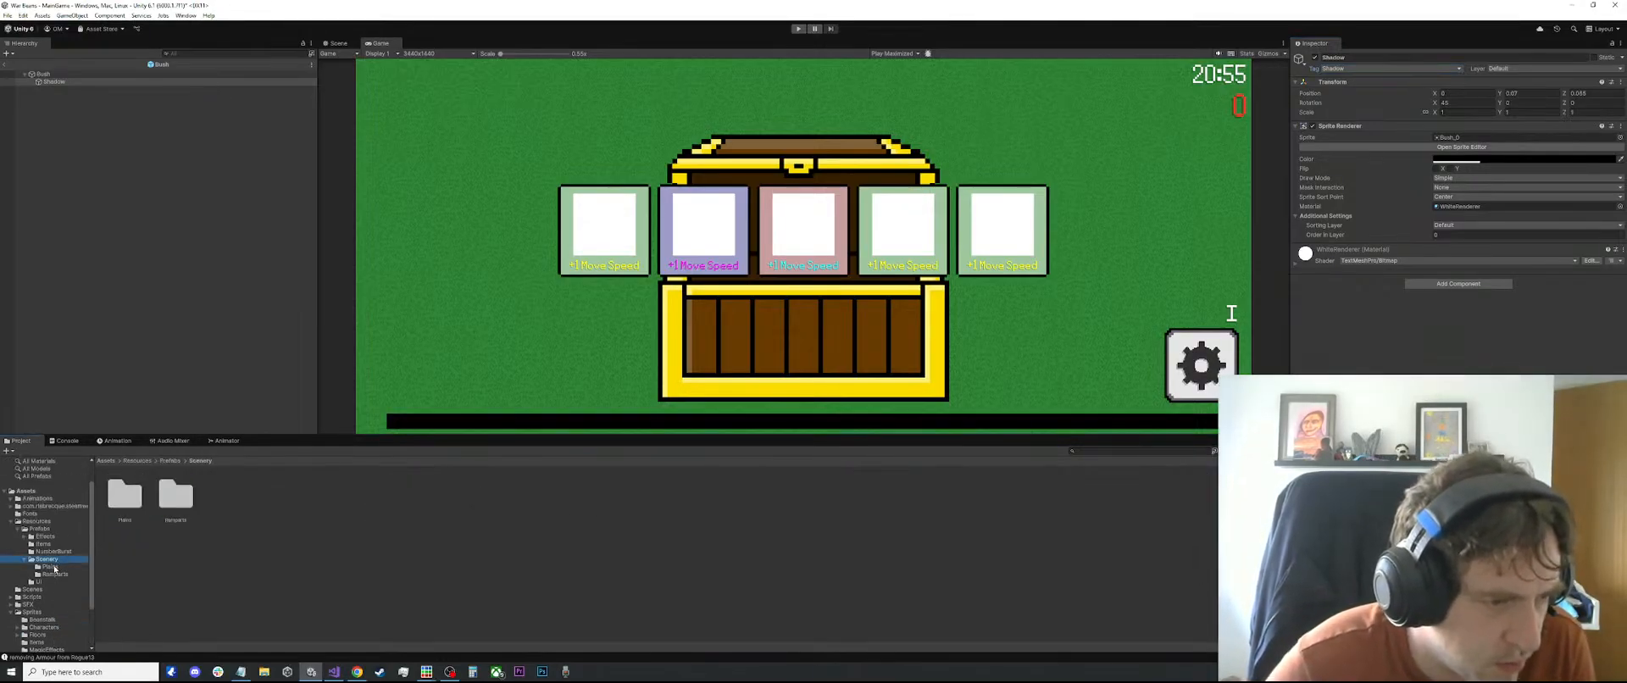
{"action": "left_click", "coordinate": [56, 567]}
{"action": "double_click", "coordinate": [177, 497]}
Remove the Shadow Mover component from Bush 1's Shadow object and set its tag to Shadow
{"action": "left_click", "coordinate": [100, 81]}
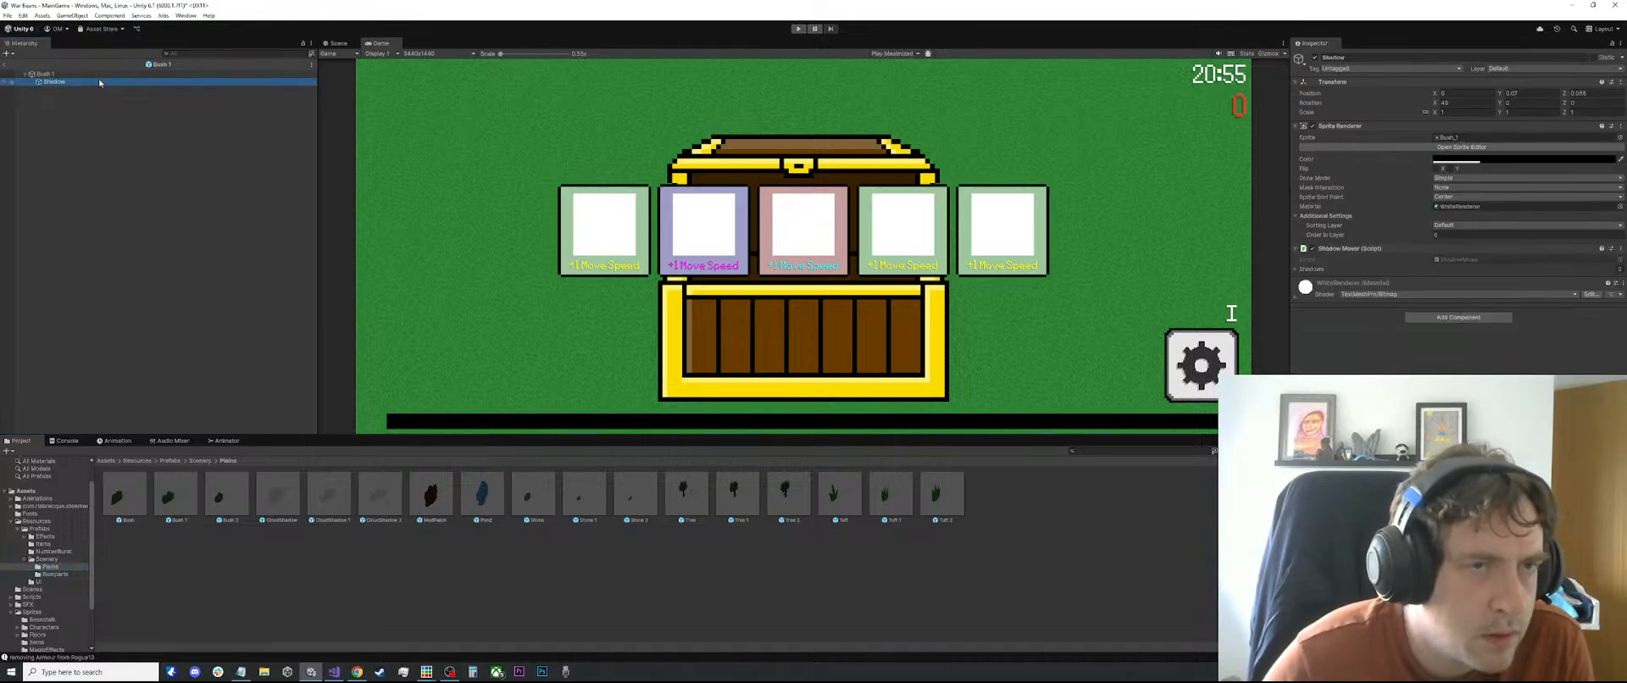
{"action": "left_click", "coordinate": [1620, 248]}
{"action": "left_click", "coordinate": [1551, 272]}
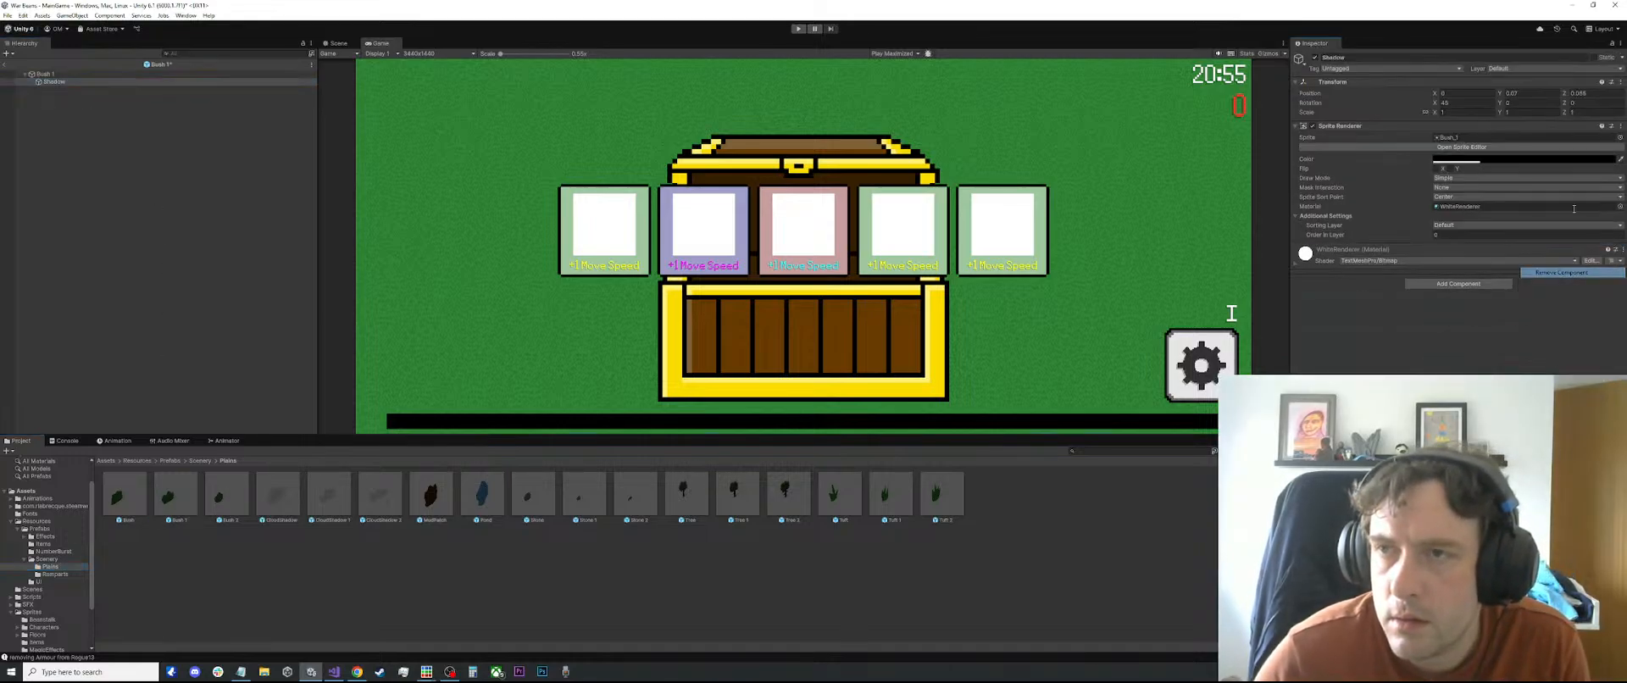
{"action": "left_click", "coordinate": [1341, 70]}
{"action": "left_click", "coordinate": [1356, 208]}
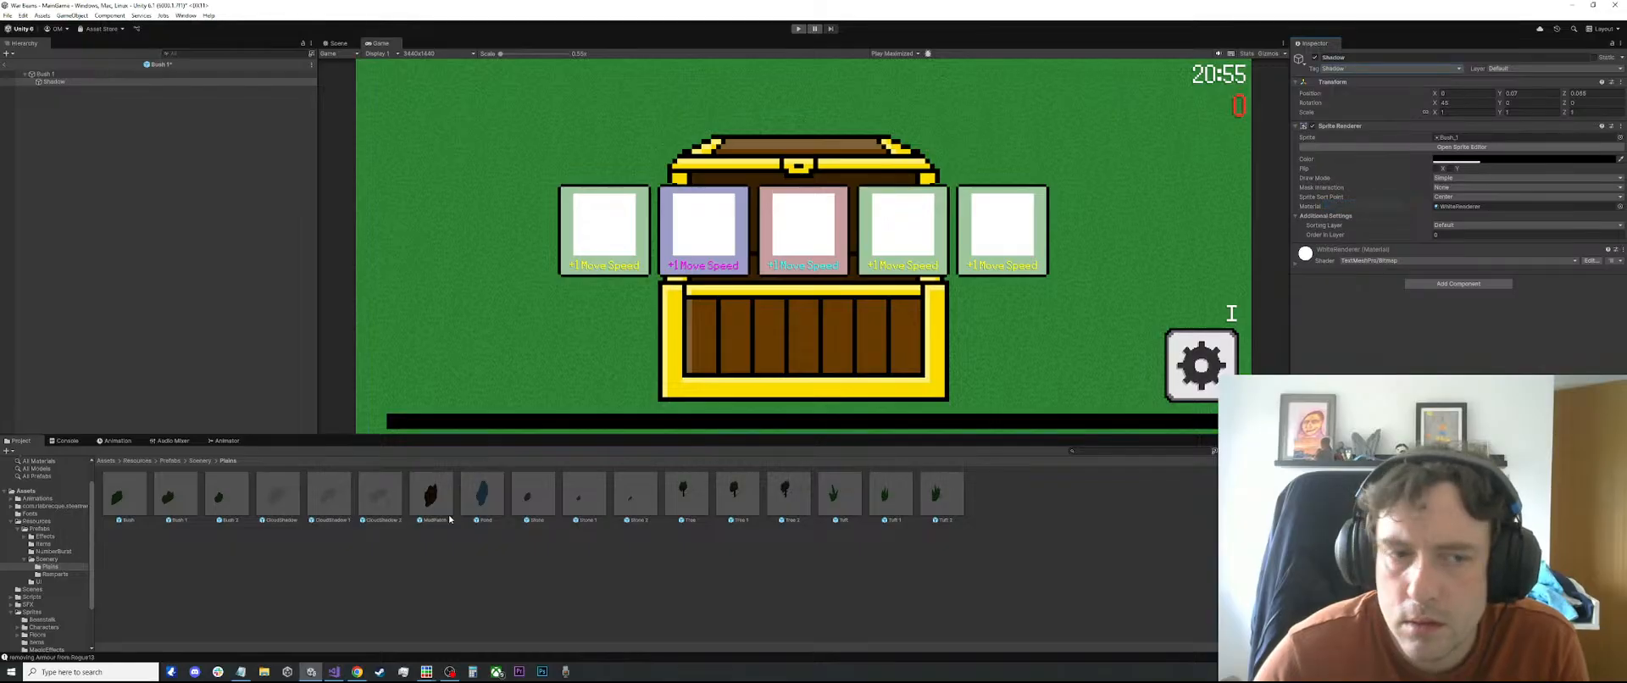
Open the Bush 2 prefab, tag its Shadow object as Shadow and remove its Shadow Mover component
{"action": "double_click", "coordinate": [233, 519]}
{"action": "left_click", "coordinate": [55, 82]}
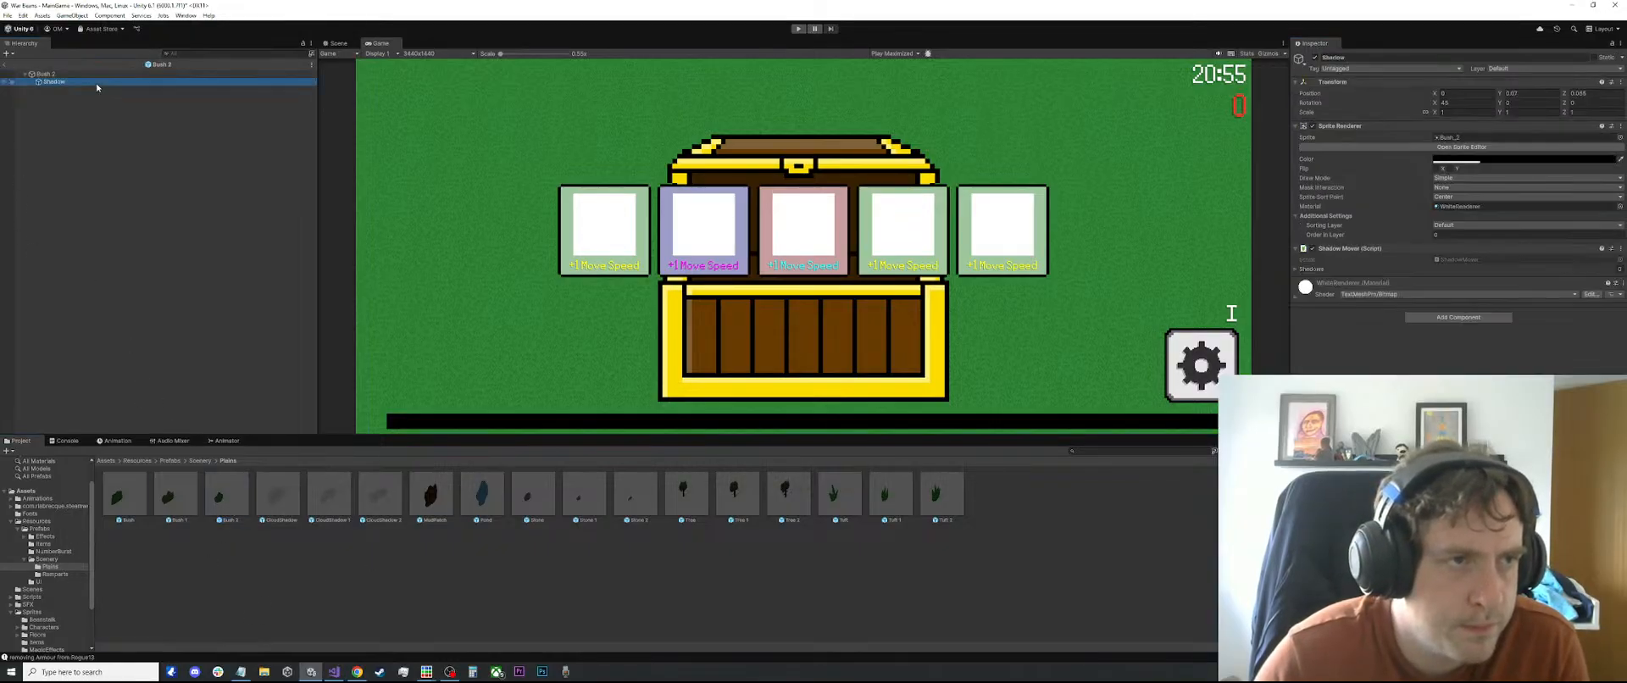
{"action": "left_click", "coordinate": [1356, 69]}
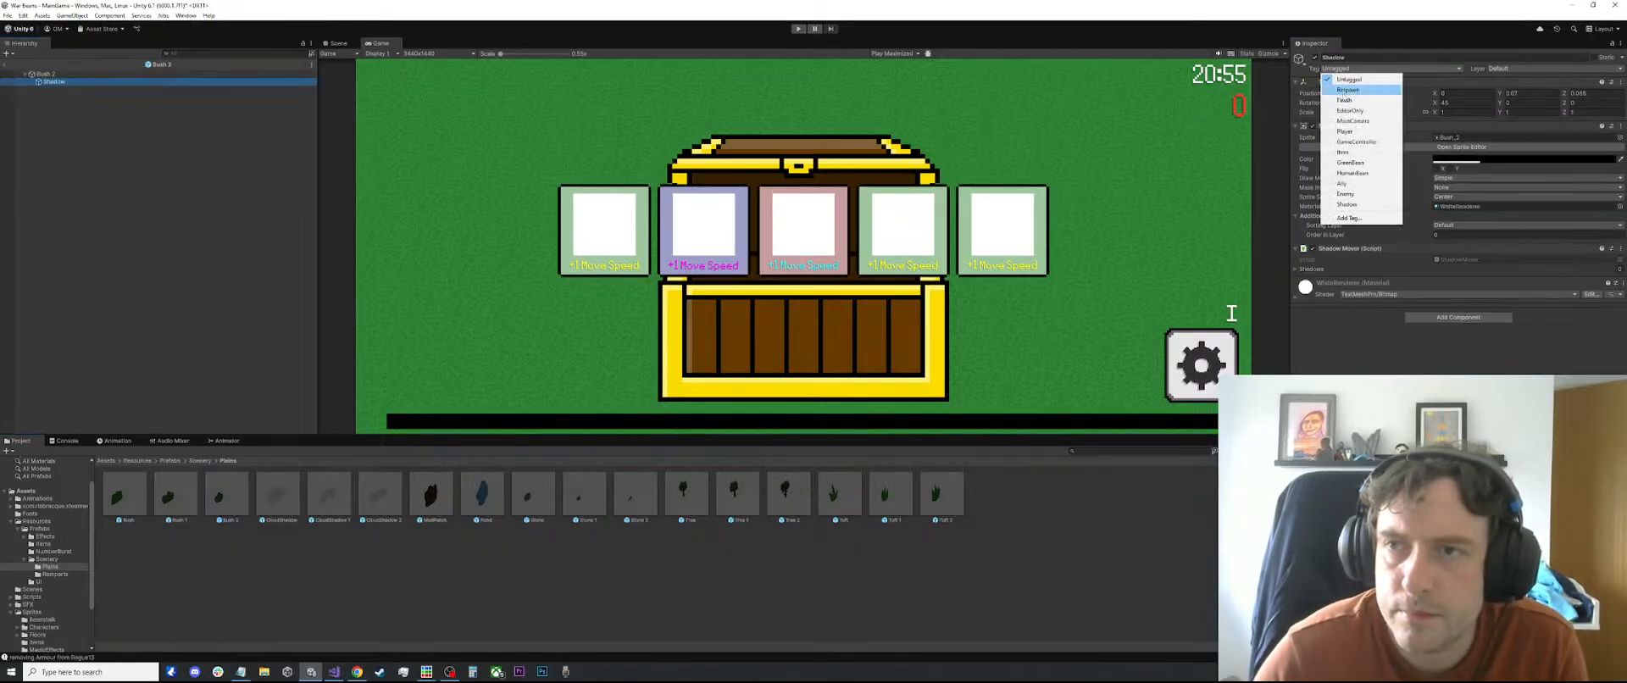
{"action": "left_click", "coordinate": [1348, 204]}
{"action": "left_click", "coordinate": [1620, 248]}
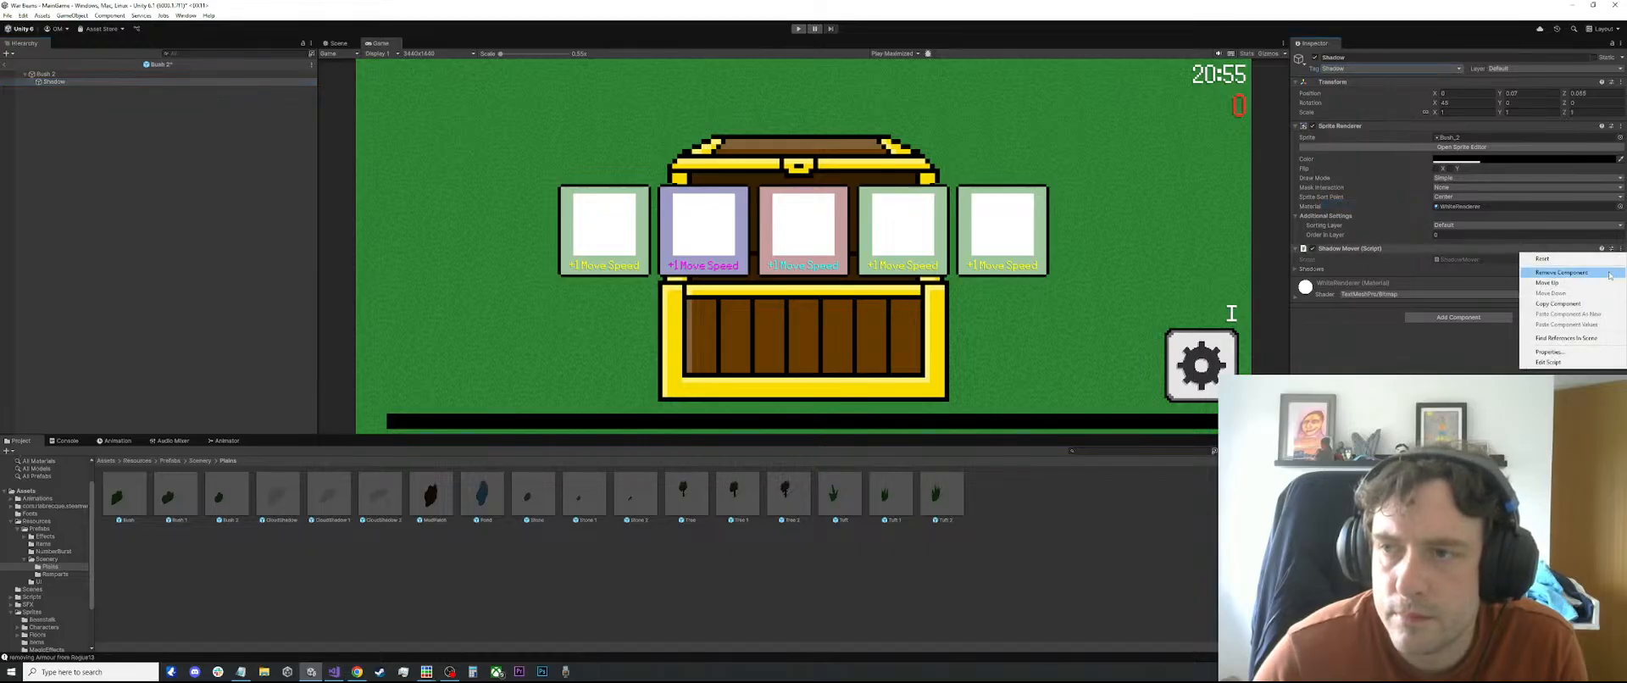
{"action": "left_click", "coordinate": [1561, 272]}
Open the CloudShadow, MudPatch and Pond prefabs and check them for a Shadow Mover component
{"action": "double_click", "coordinate": [283, 503]}
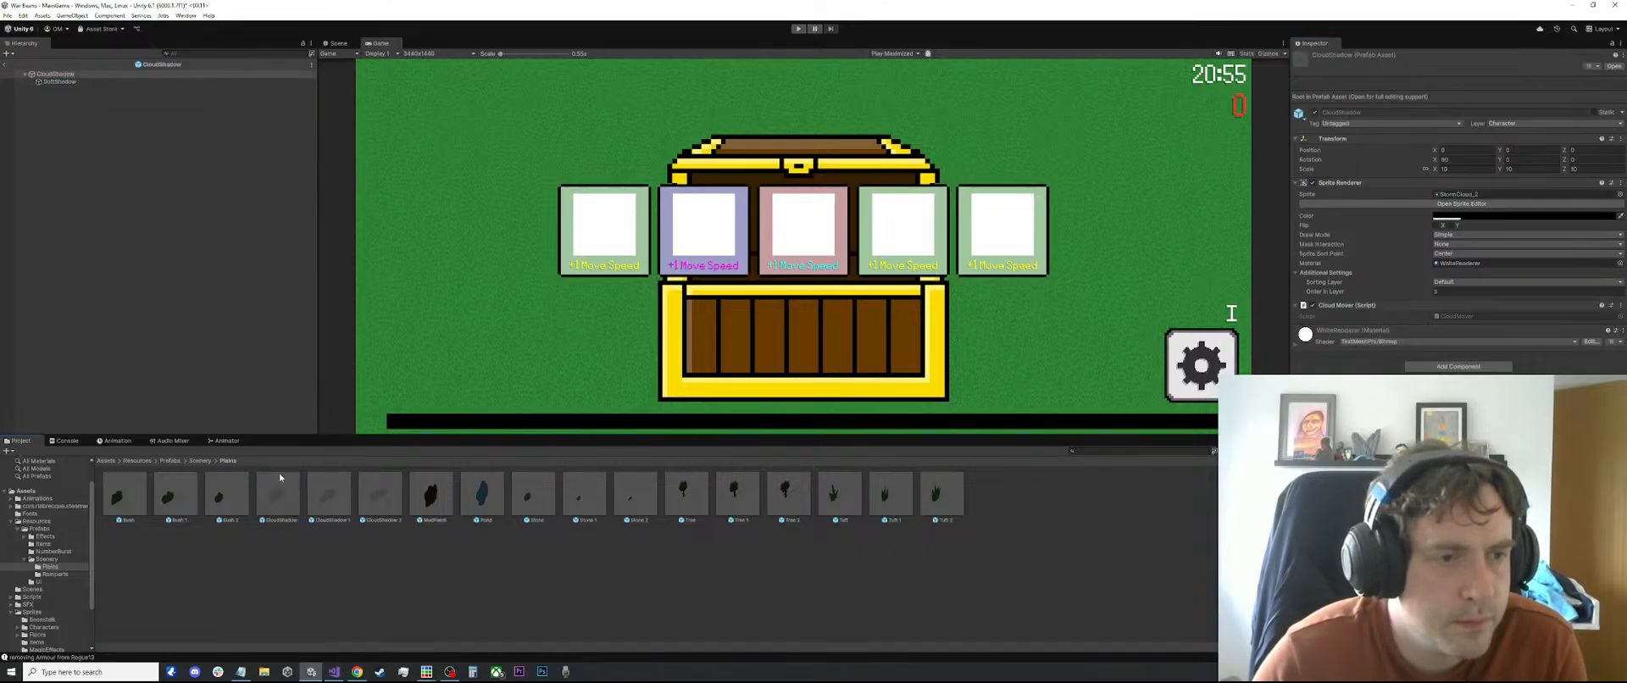
{"action": "left_click", "coordinate": [66, 82]}
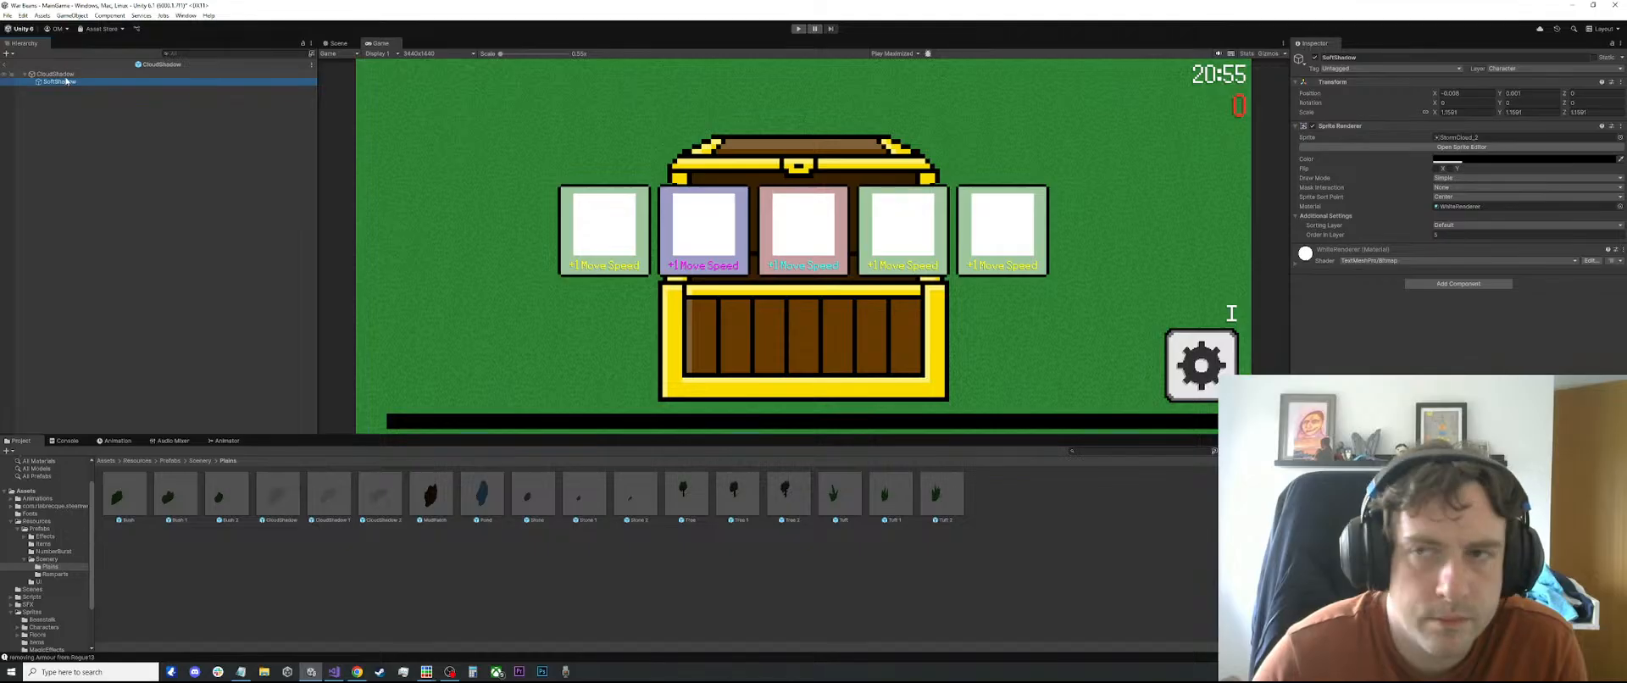
{"action": "double_click", "coordinate": [429, 496]}
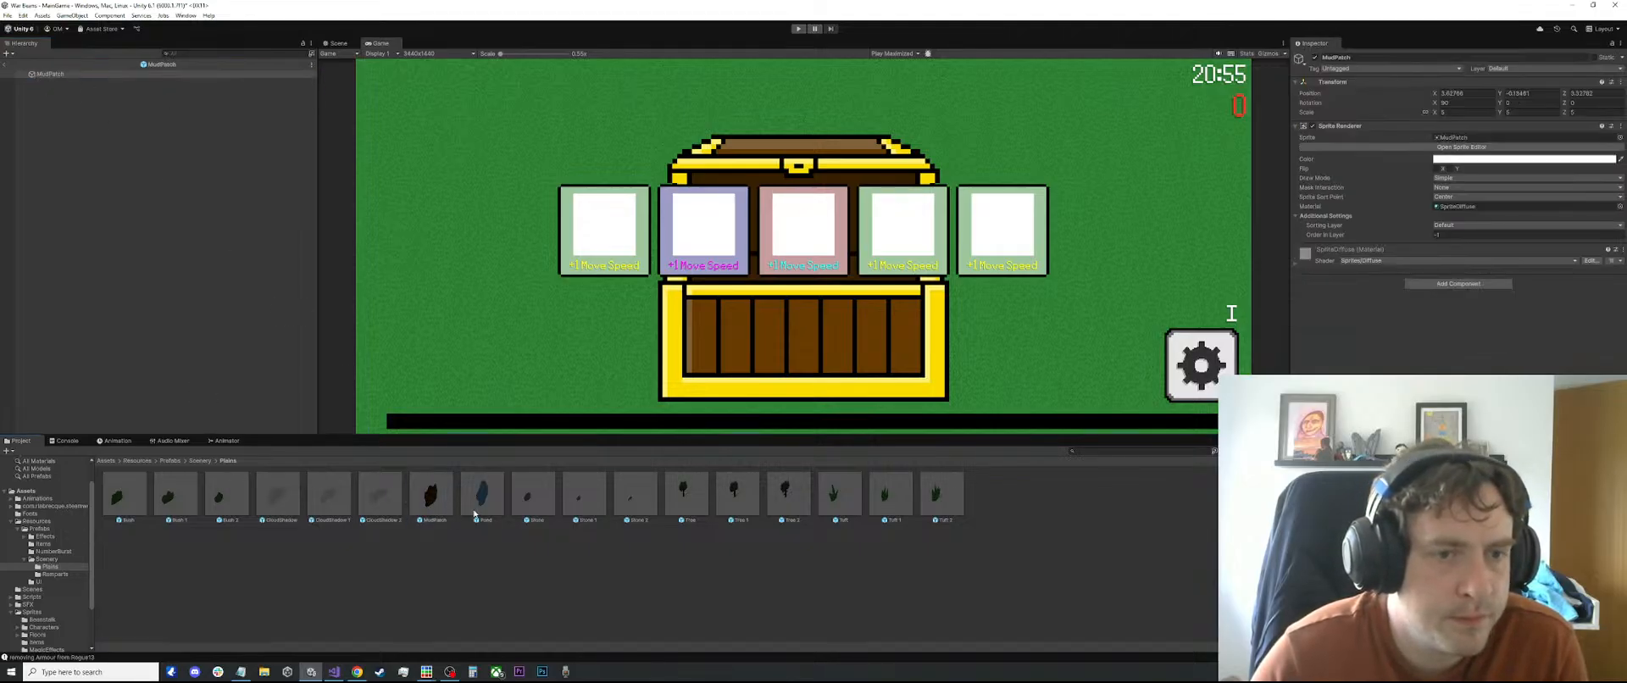
{"action": "double_click", "coordinate": [502, 507]}
Open the Stone prefab, tag its Shadow object as Shadow and remove its Shadow Mover component
{"action": "left_click", "coordinate": [517, 504]}
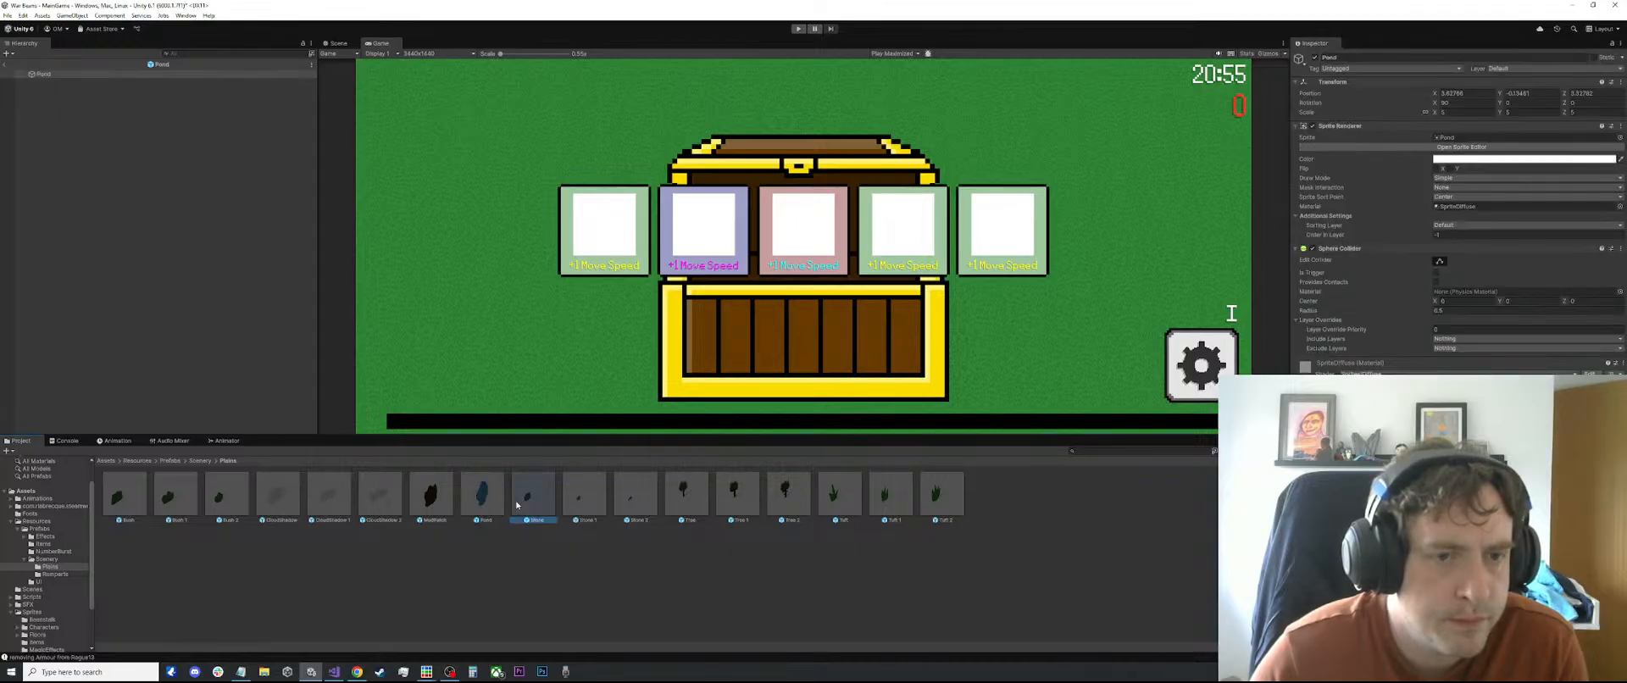
{"action": "double_click", "coordinate": [518, 504]}
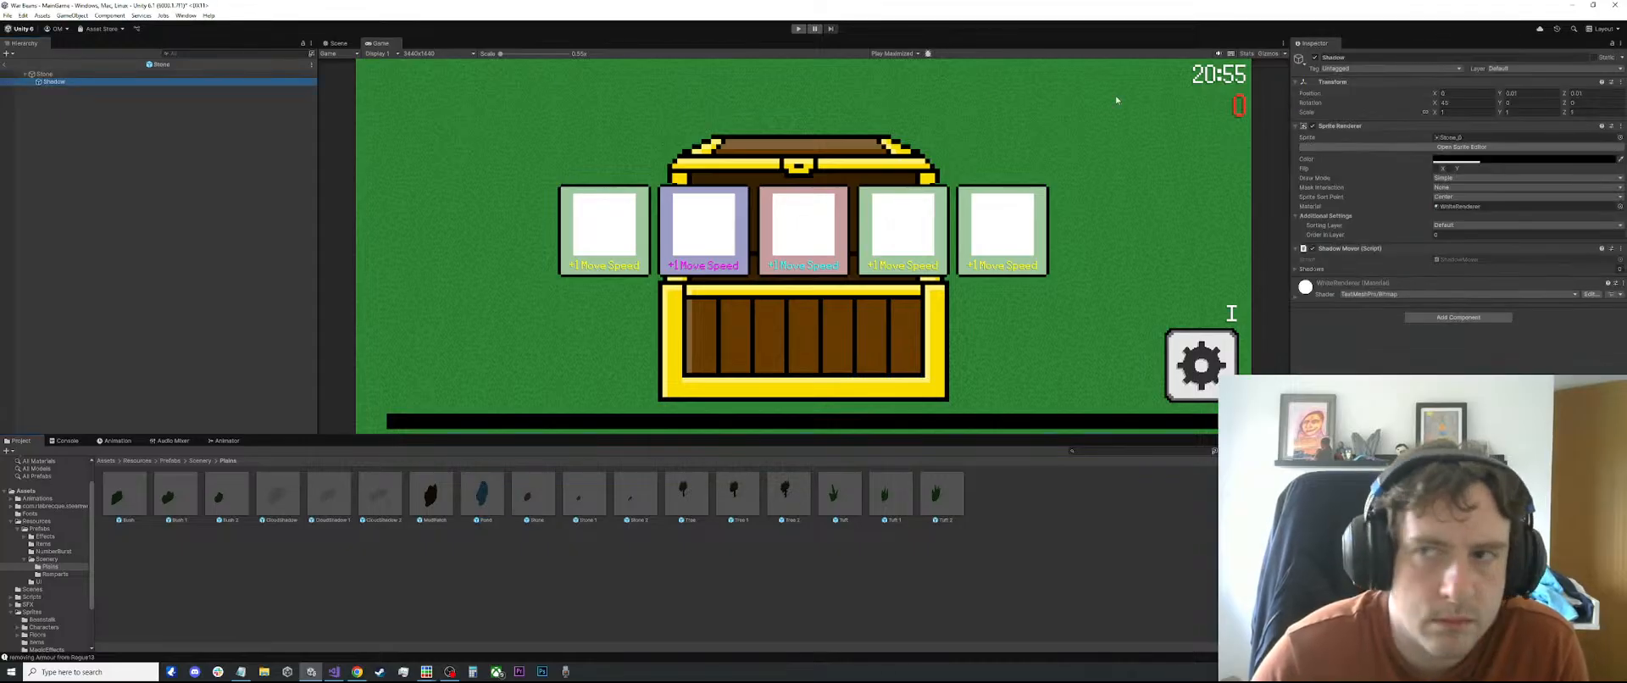
{"action": "left_click", "coordinate": [1383, 68]}
{"action": "left_click", "coordinate": [1360, 206]}
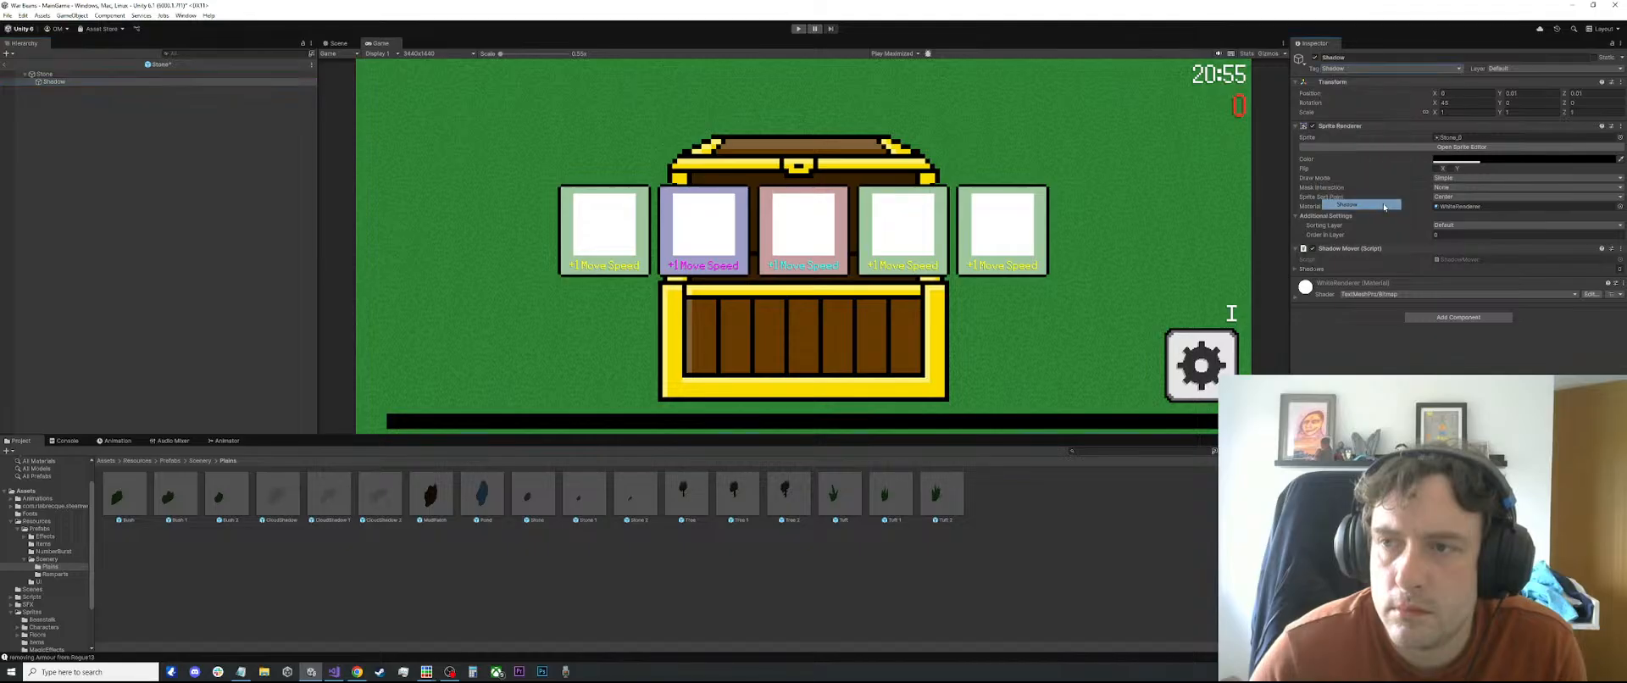
{"action": "left_click", "coordinate": [1620, 249]}
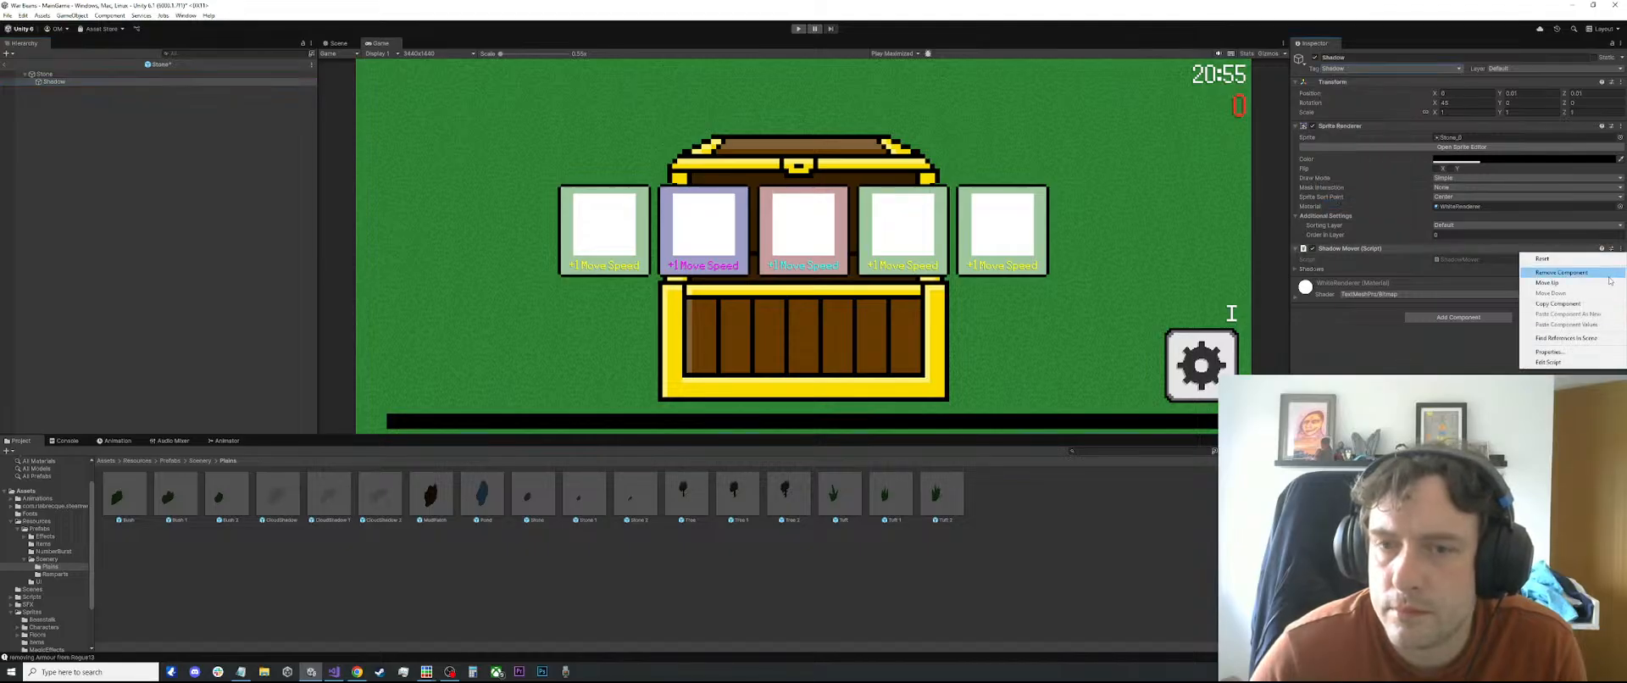
{"action": "left_click", "coordinate": [1559, 273]}
Open the Stone 1 prefab, tag its Shadow object as Shadow and remove its Shadow Mover component
{"action": "double_click", "coordinate": [585, 494]}
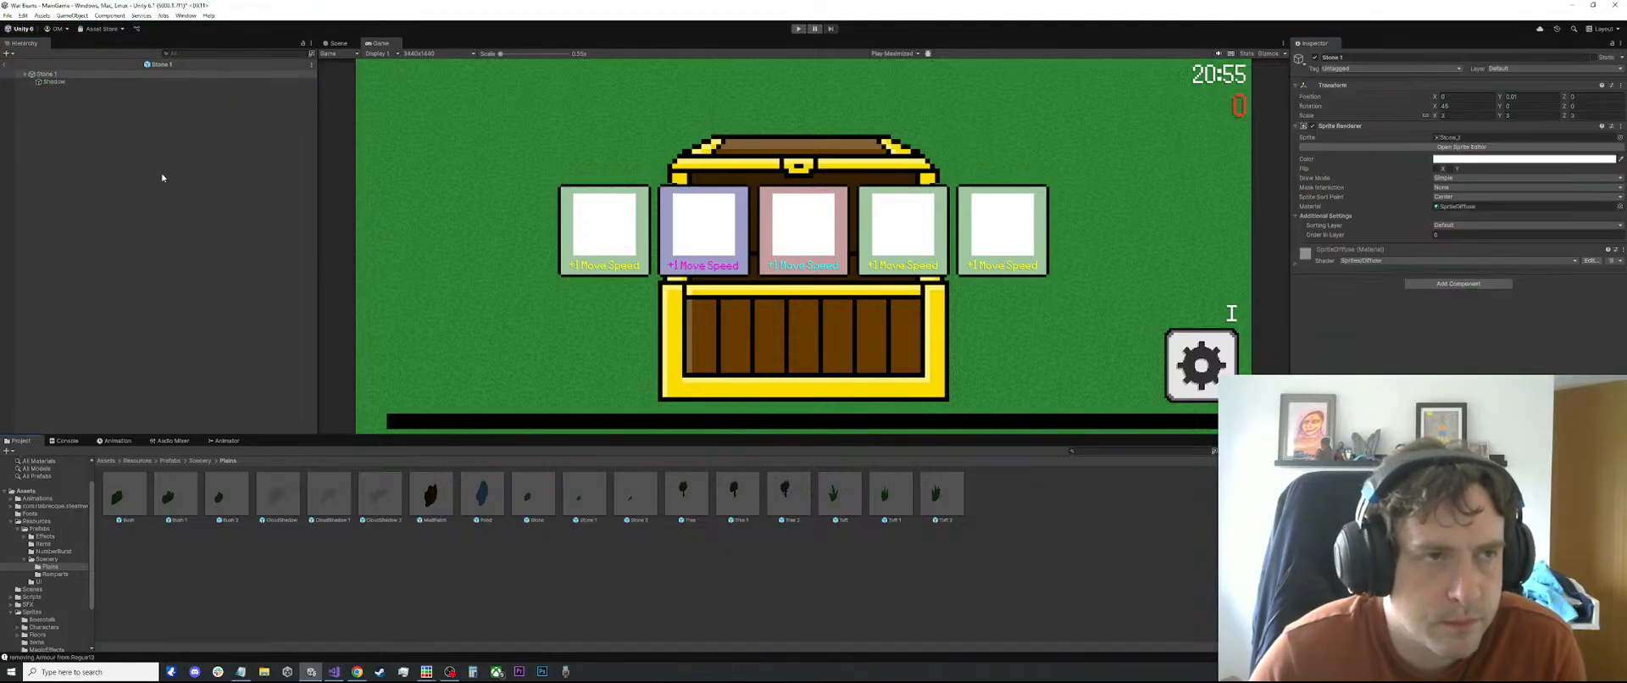
{"action": "left_click", "coordinate": [60, 82]}
{"action": "left_click", "coordinate": [1383, 68]}
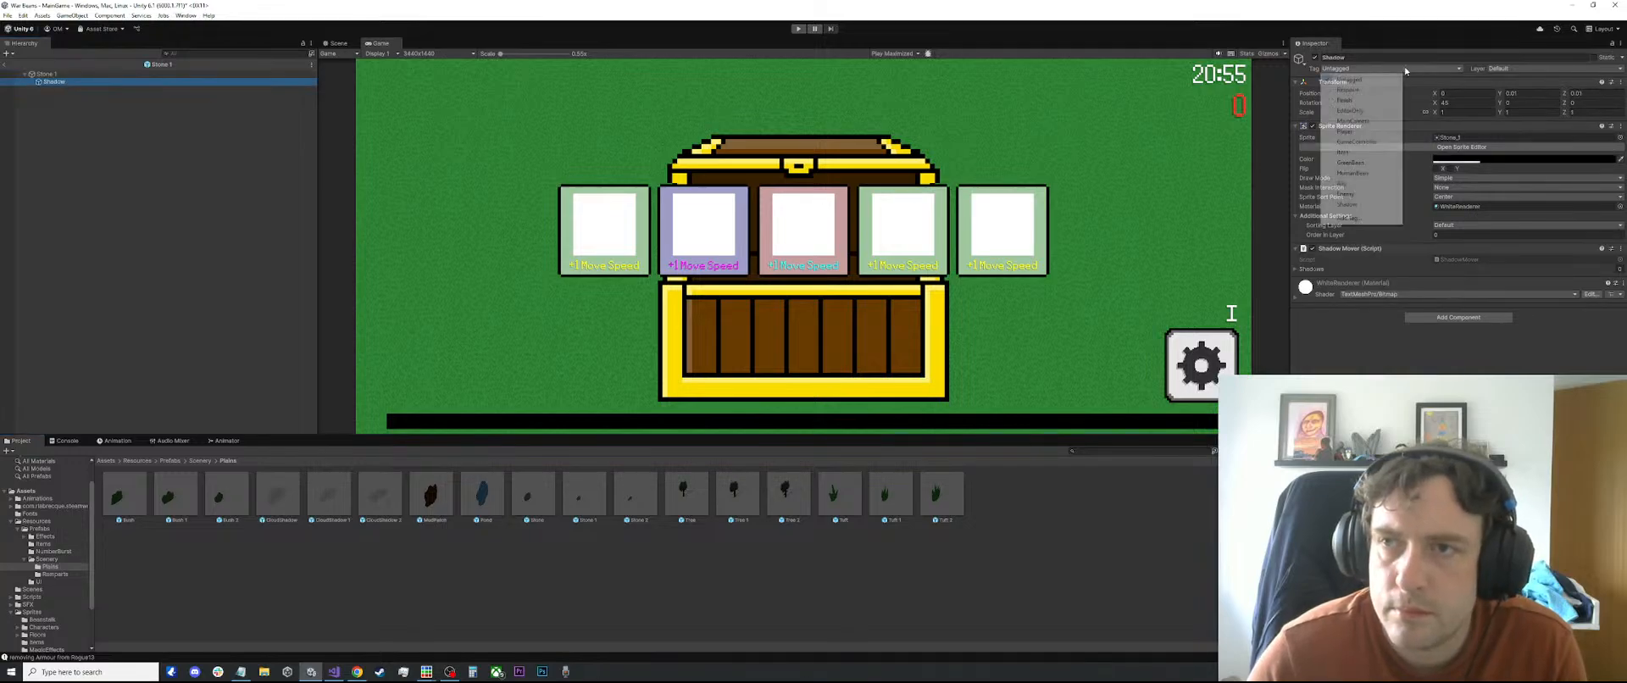
{"action": "left_click", "coordinate": [1360, 204]}
{"action": "left_click", "coordinate": [1620, 248]}
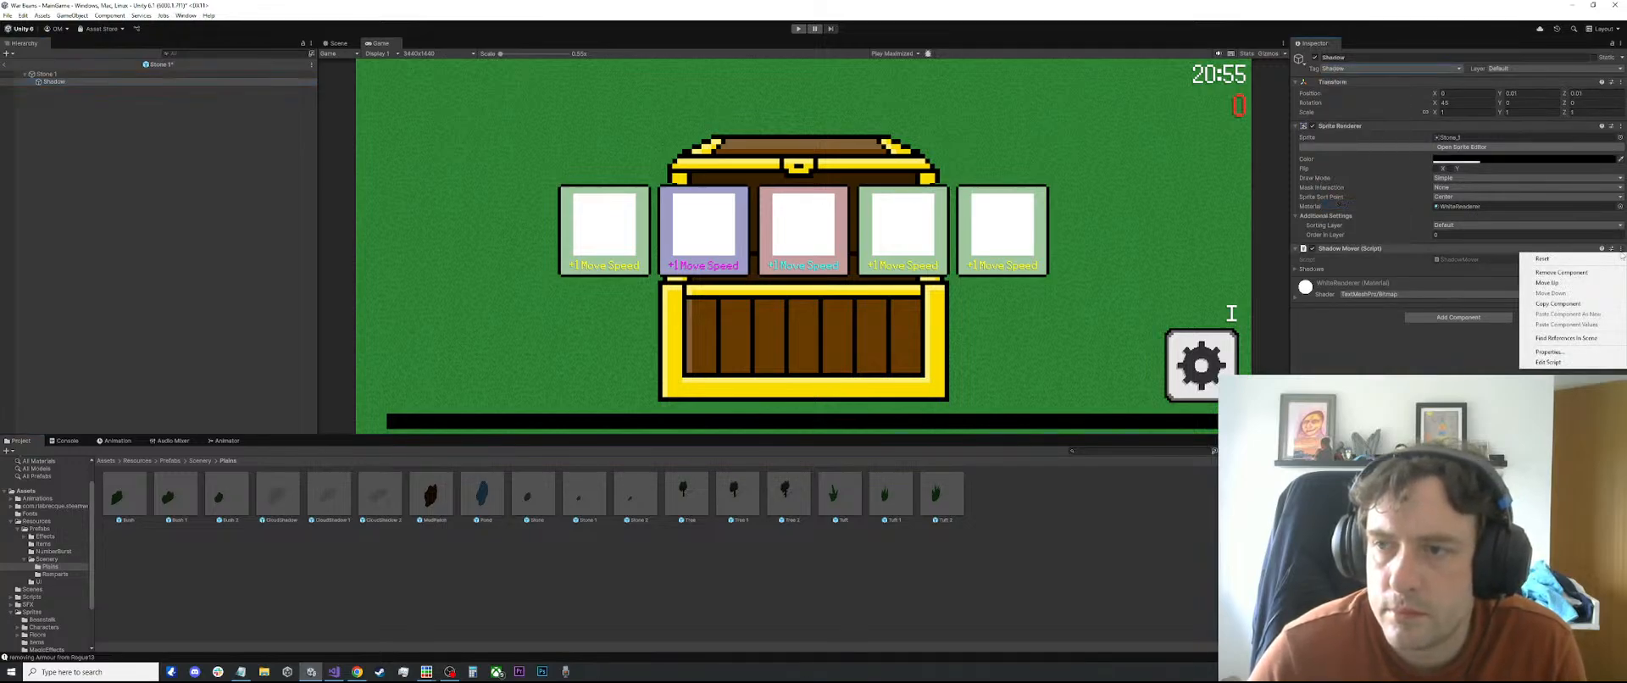
{"action": "left_click", "coordinate": [1561, 272]}
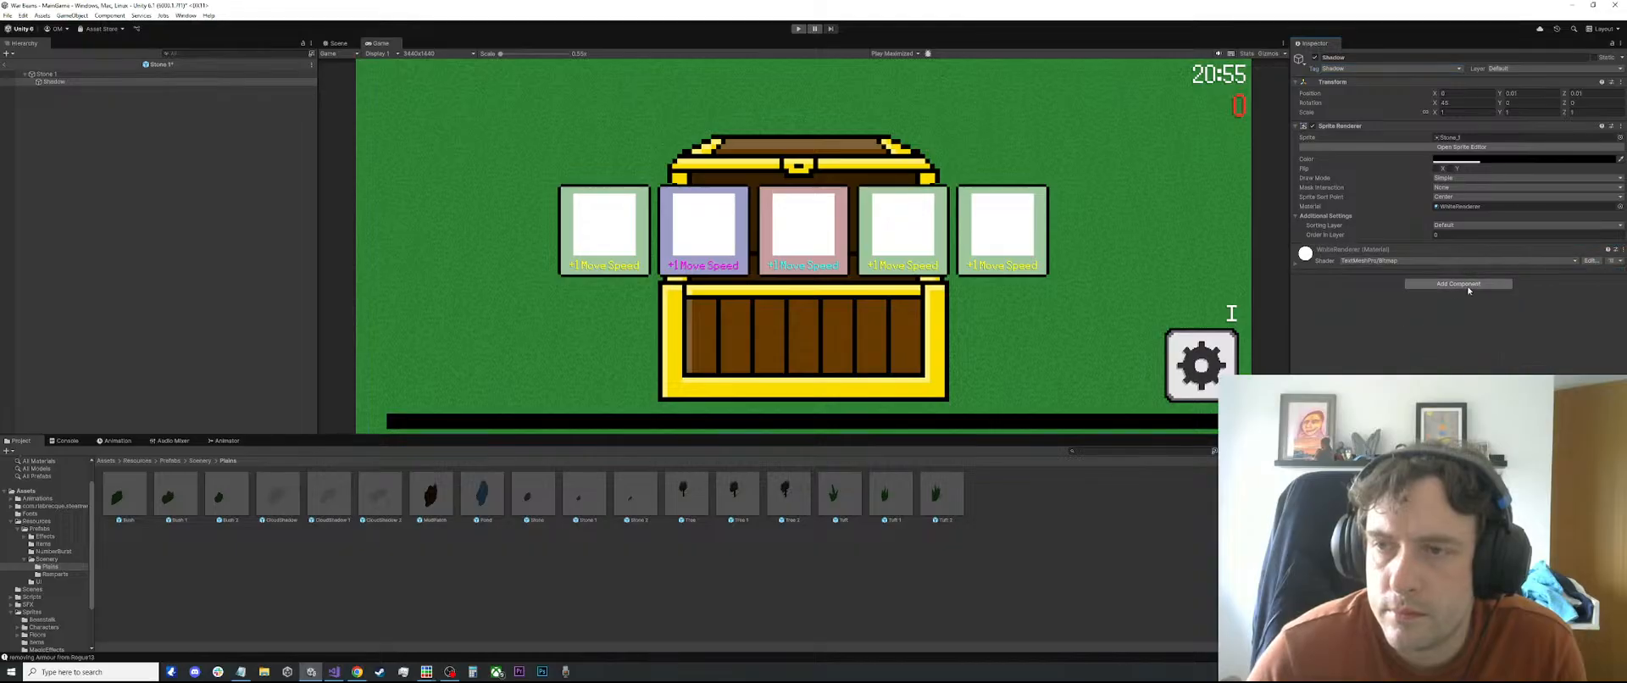
Open the Stone 2 prefab, tag its Shadow object as Shadow and remove its Shadow Mover component
{"action": "double_click", "coordinate": [635, 495]}
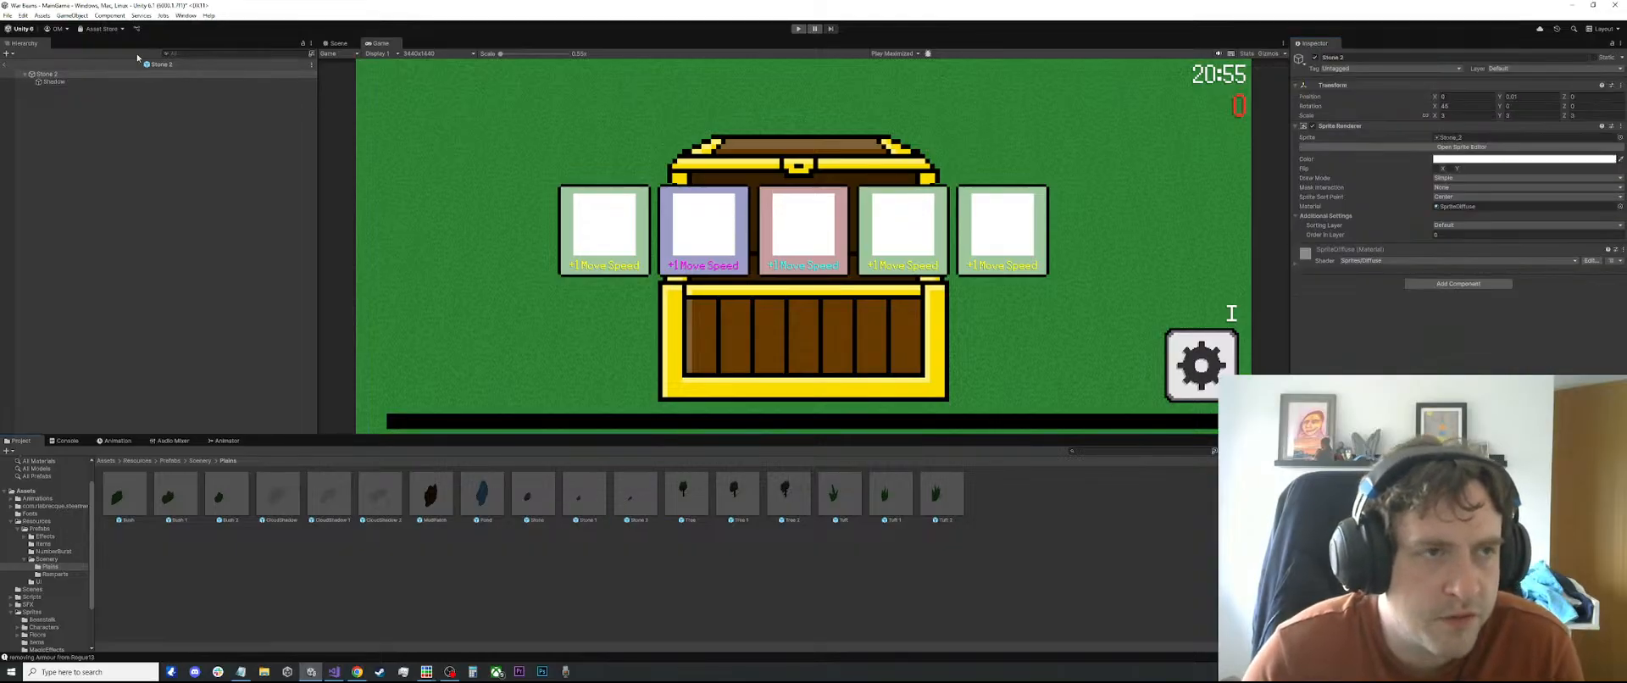
{"action": "left_click", "coordinate": [60, 81]}
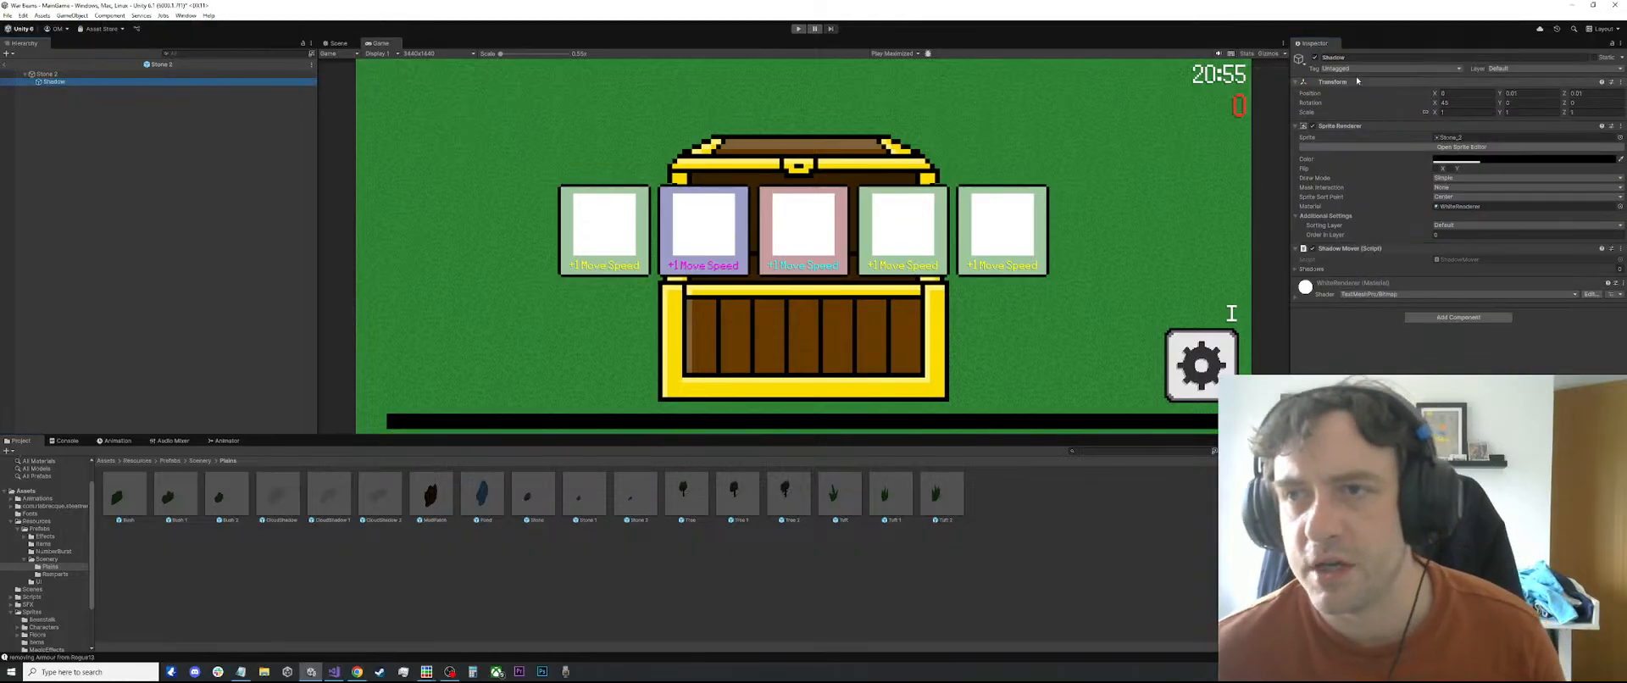
{"action": "left_click", "coordinate": [1356, 68]}
{"action": "left_click", "coordinate": [1347, 204]}
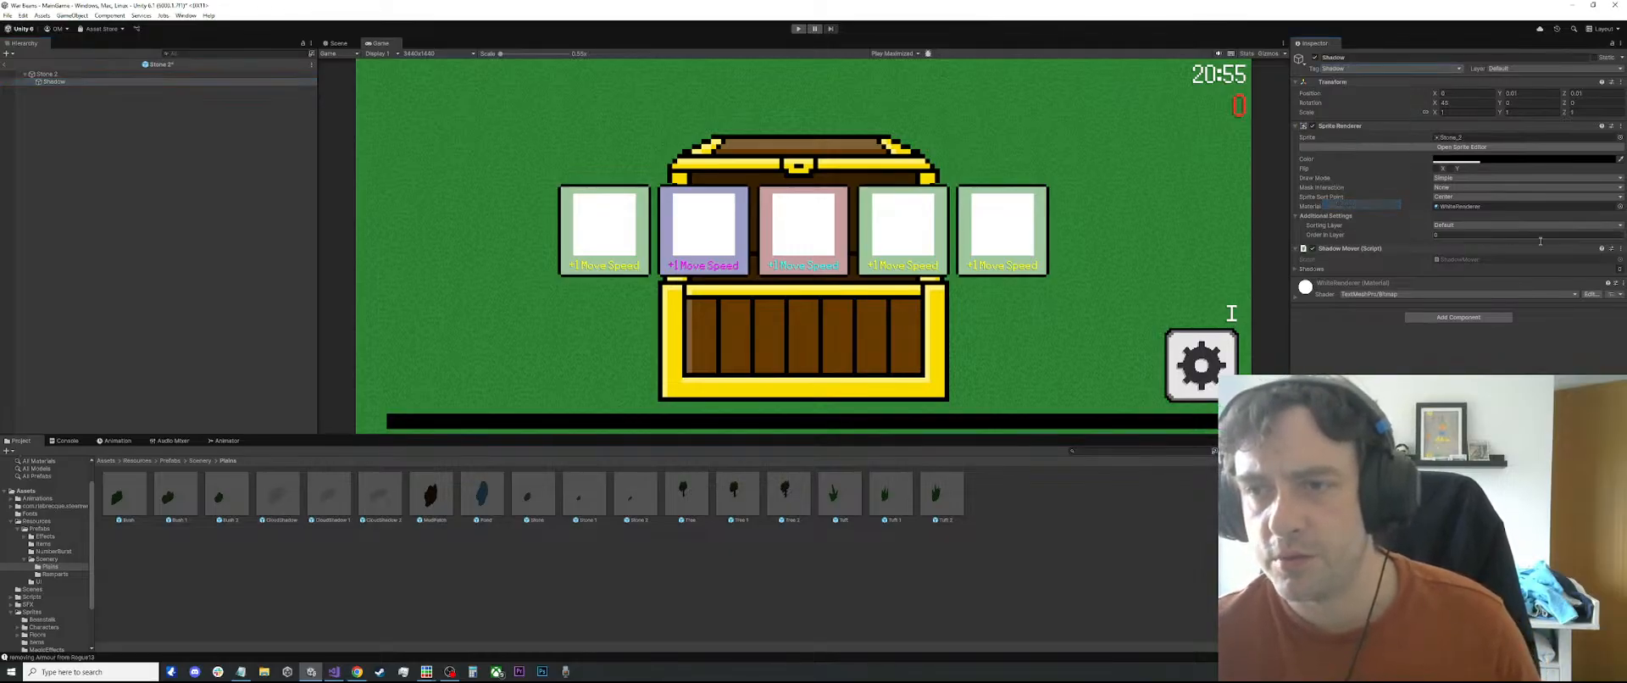
{"action": "left_click", "coordinate": [1619, 249]}
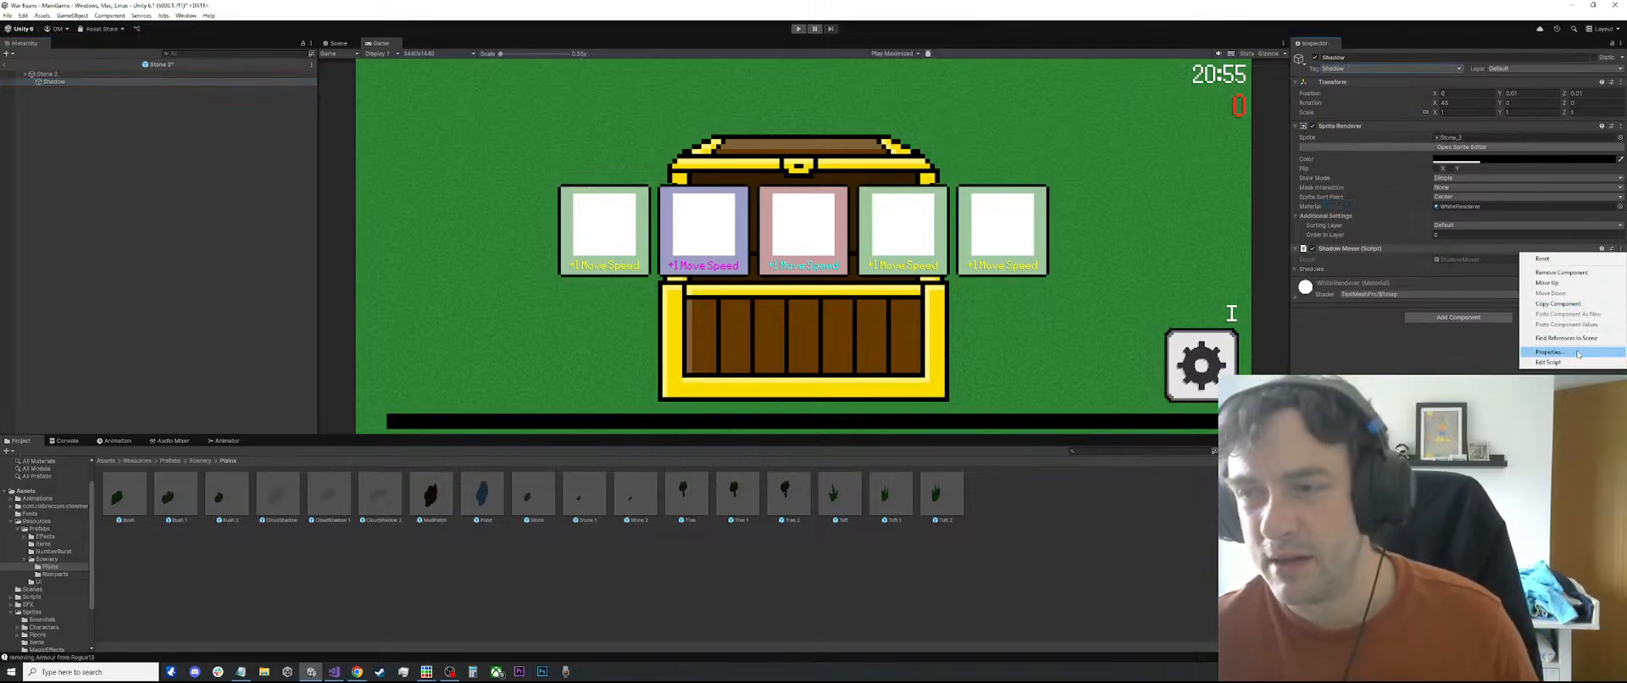
{"action": "left_click", "coordinate": [1562, 272]}
Open the Tree prefab, remove the Shadow Mover component from both Shadow objects and tag them as Shadow
{"action": "double_click", "coordinate": [683, 494]}
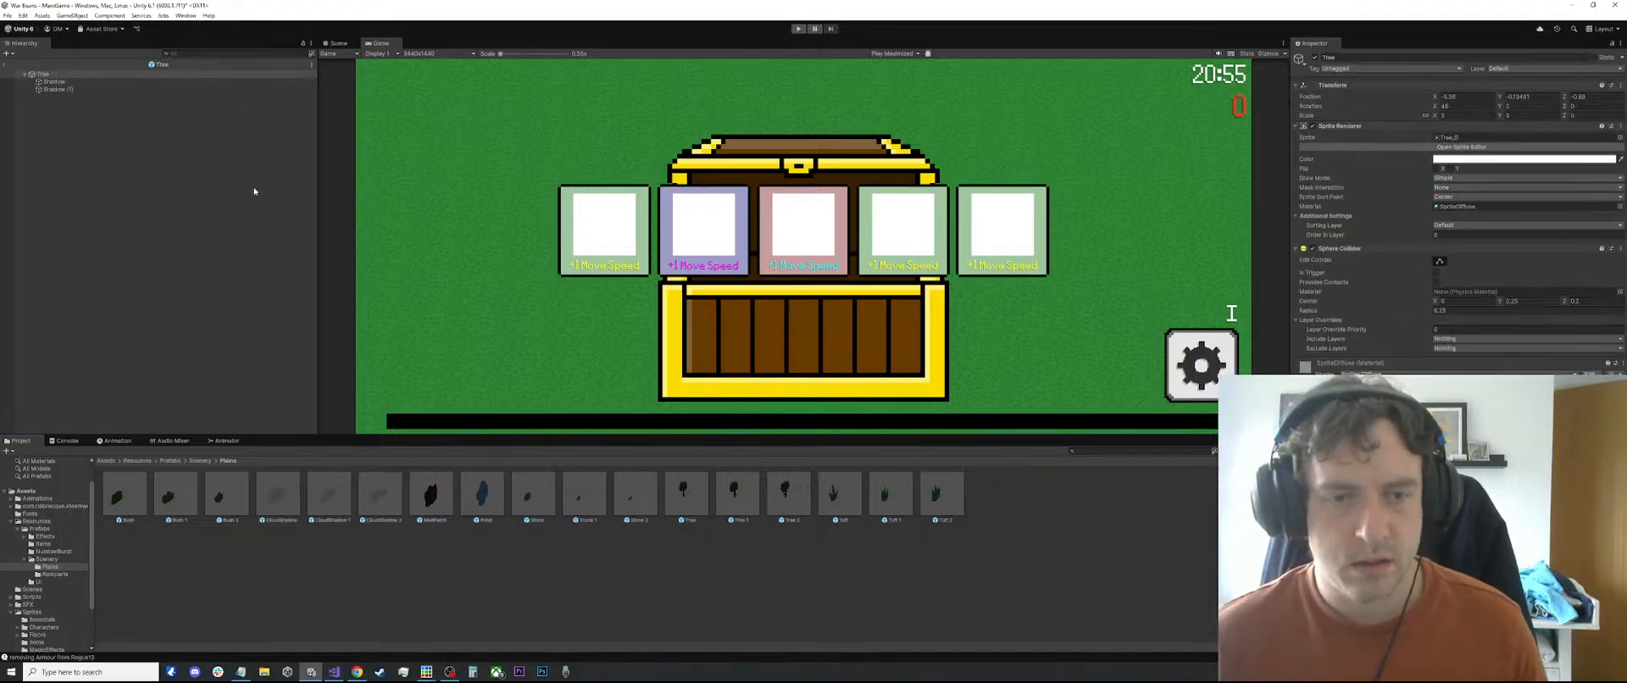
{"action": "left_click", "coordinate": [76, 82]}
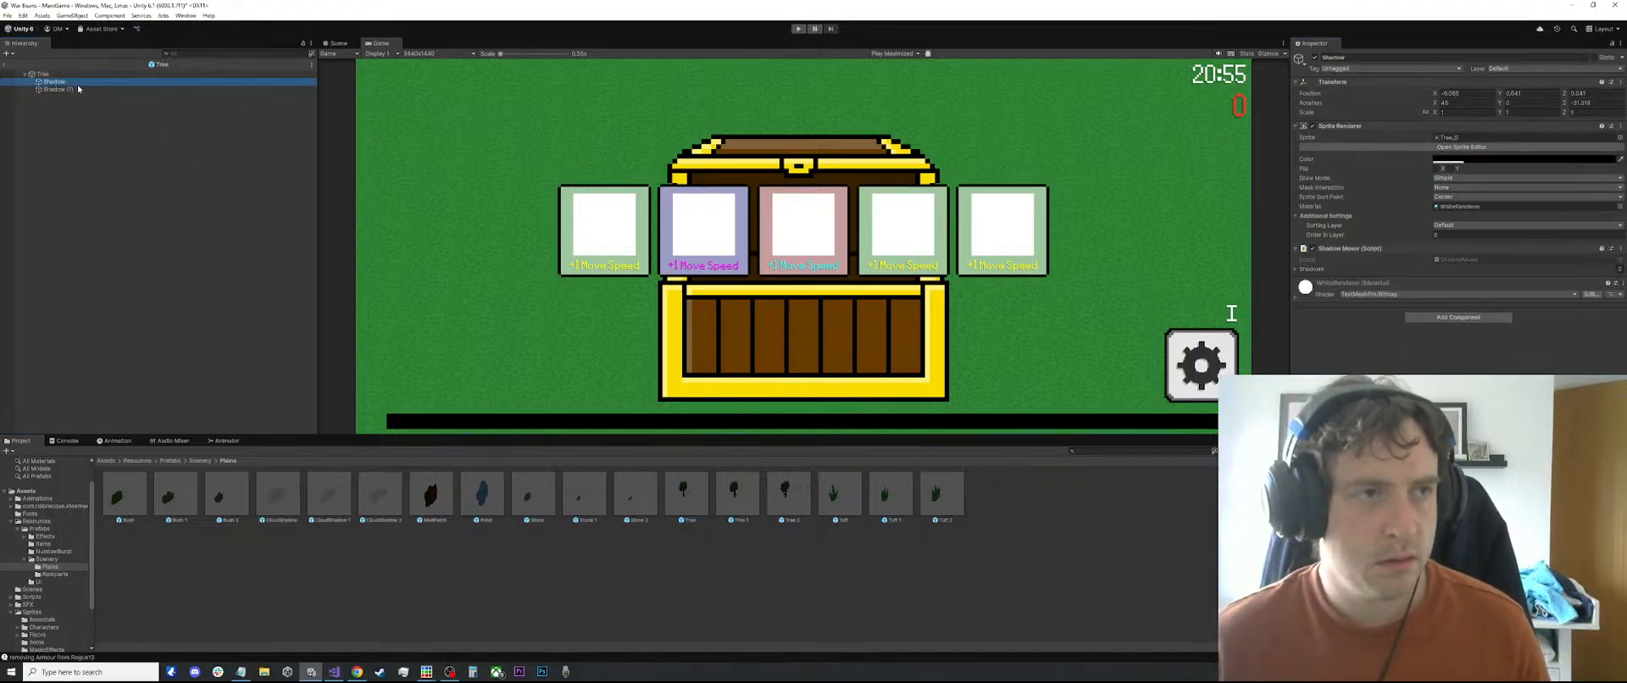
{"action": "left_click", "coordinate": [137, 96]}
{"action": "left_click", "coordinate": [174, 81]}
{"action": "left_click", "coordinate": [134, 90], "text": "shift"}
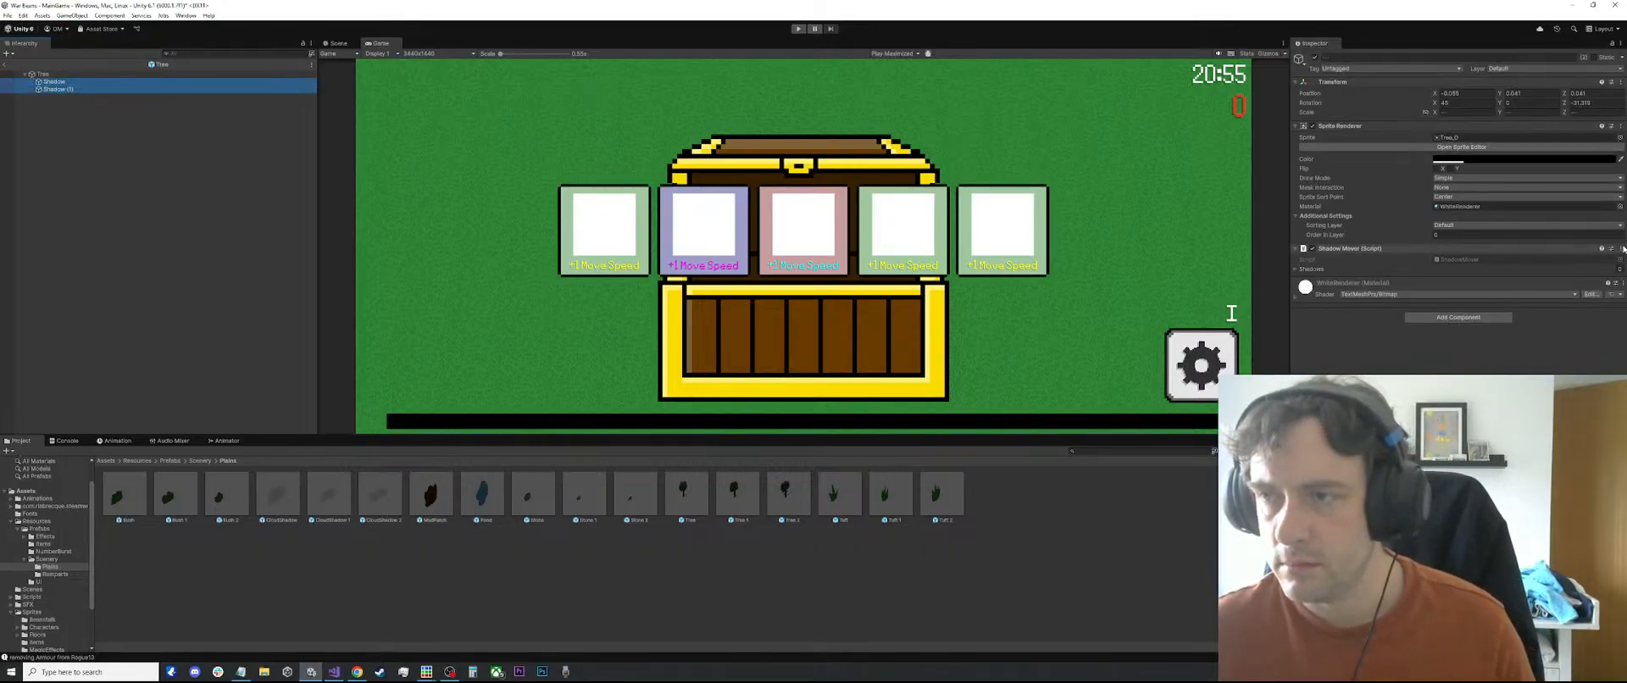
{"action": "right_click", "coordinate": [1591, 248]}
{"action": "left_click", "coordinate": [1591, 273]}
{"action": "left_click", "coordinate": [1373, 68]}
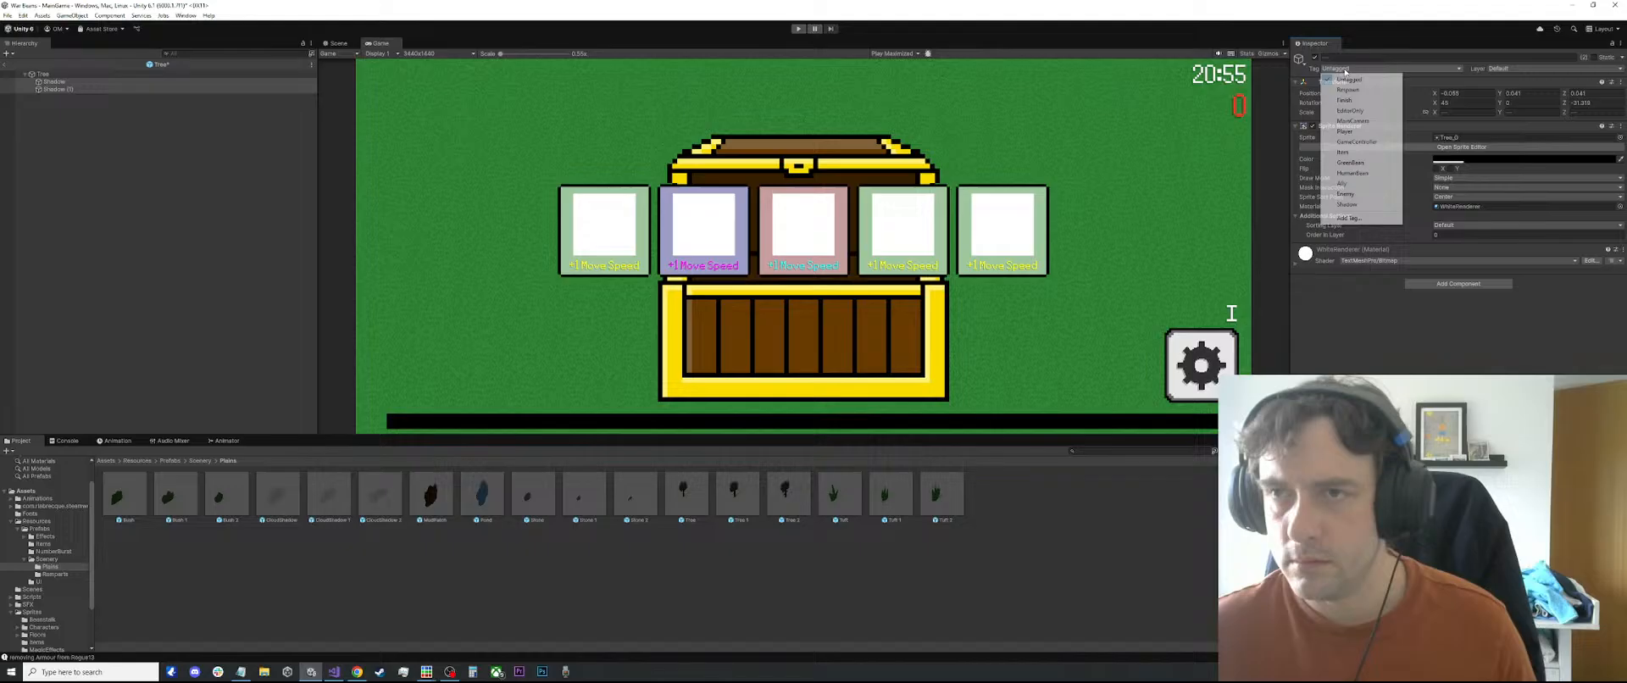
{"action": "left_click", "coordinate": [1355, 204]}
Open the Tree 1 prefab, tag both Shadow objects as Shadow and remove their Shadow Mover component
{"action": "double_click", "coordinate": [734, 494]}
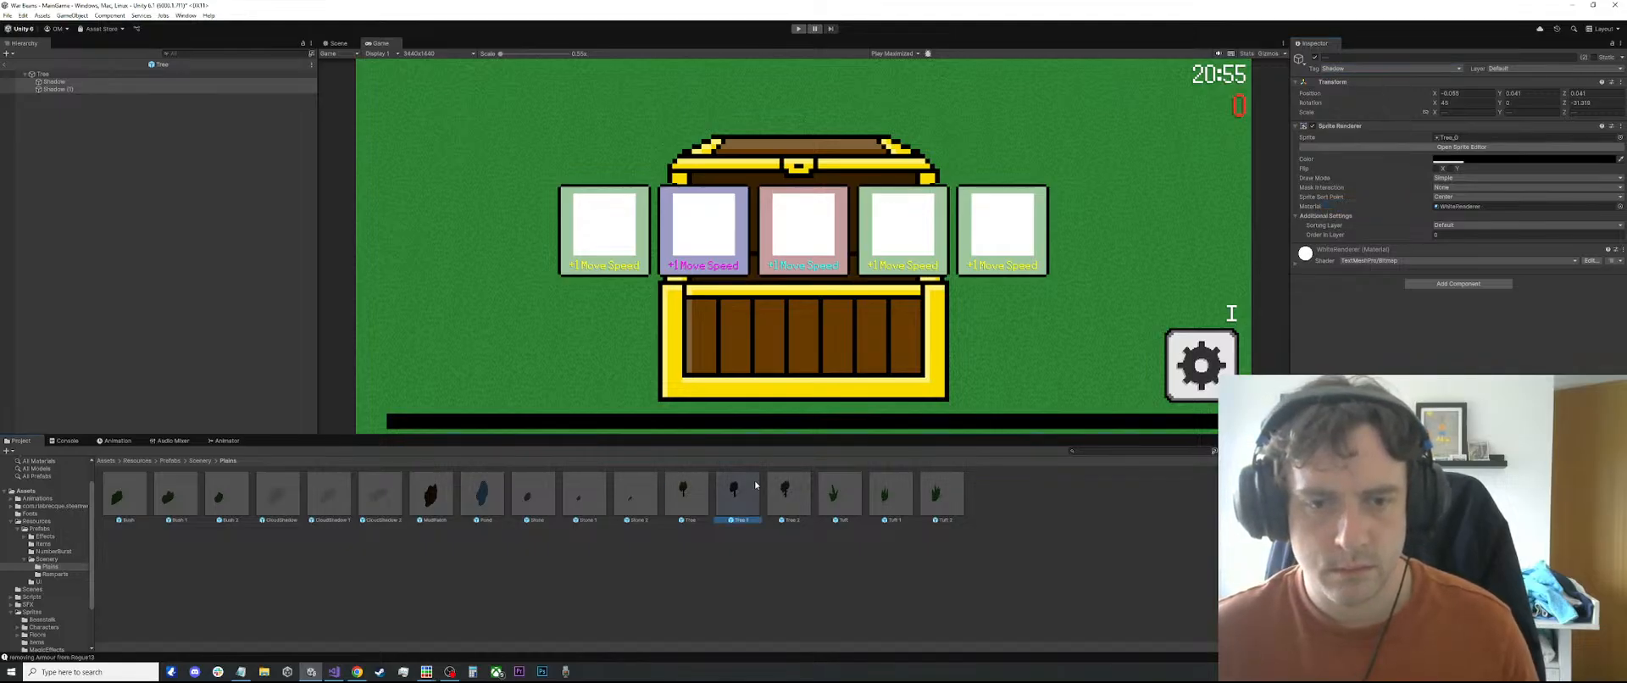
{"action": "left_click", "coordinate": [55, 81]}
{"action": "left_click", "coordinate": [76, 90], "text": "shift"}
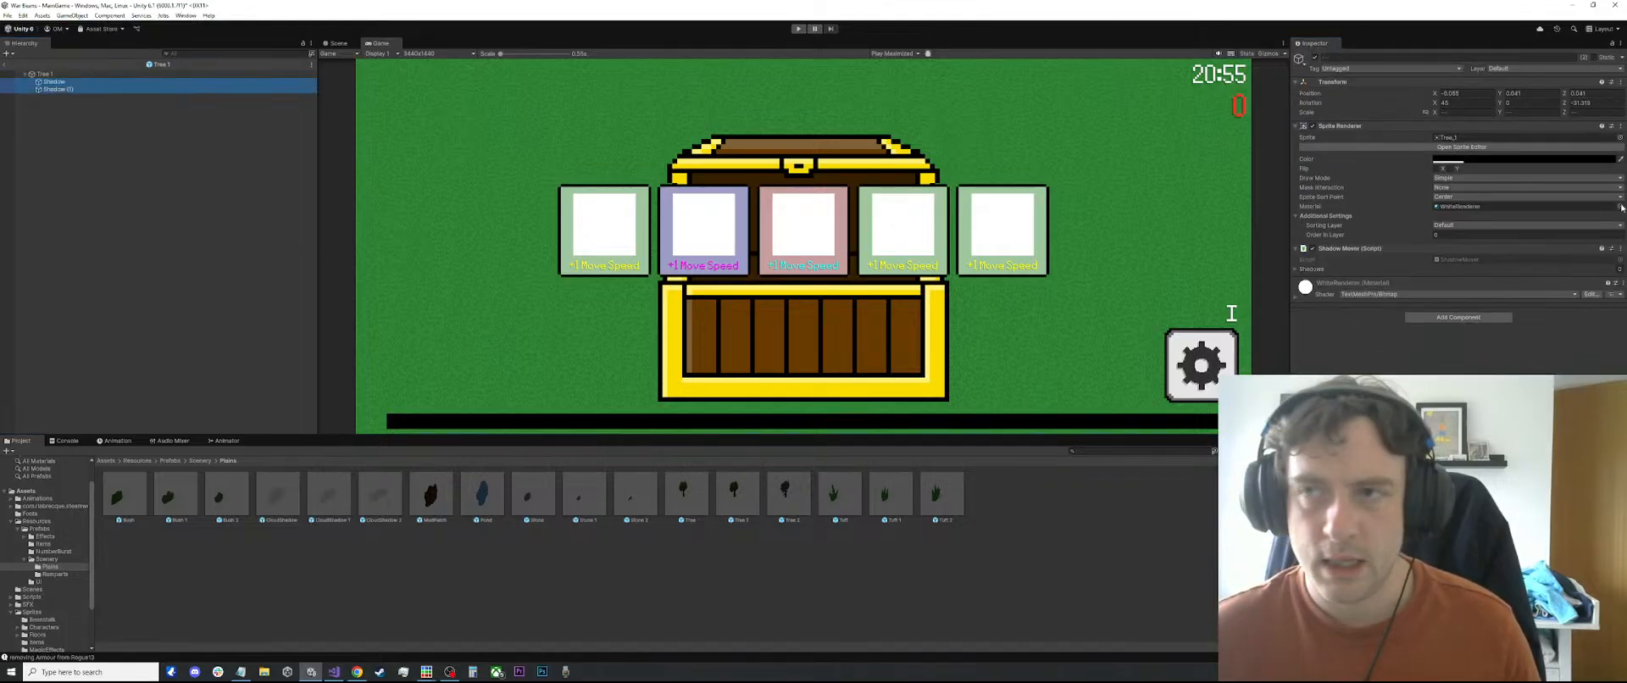
{"action": "left_click", "coordinate": [1373, 68]}
{"action": "left_click", "coordinate": [1356, 204]}
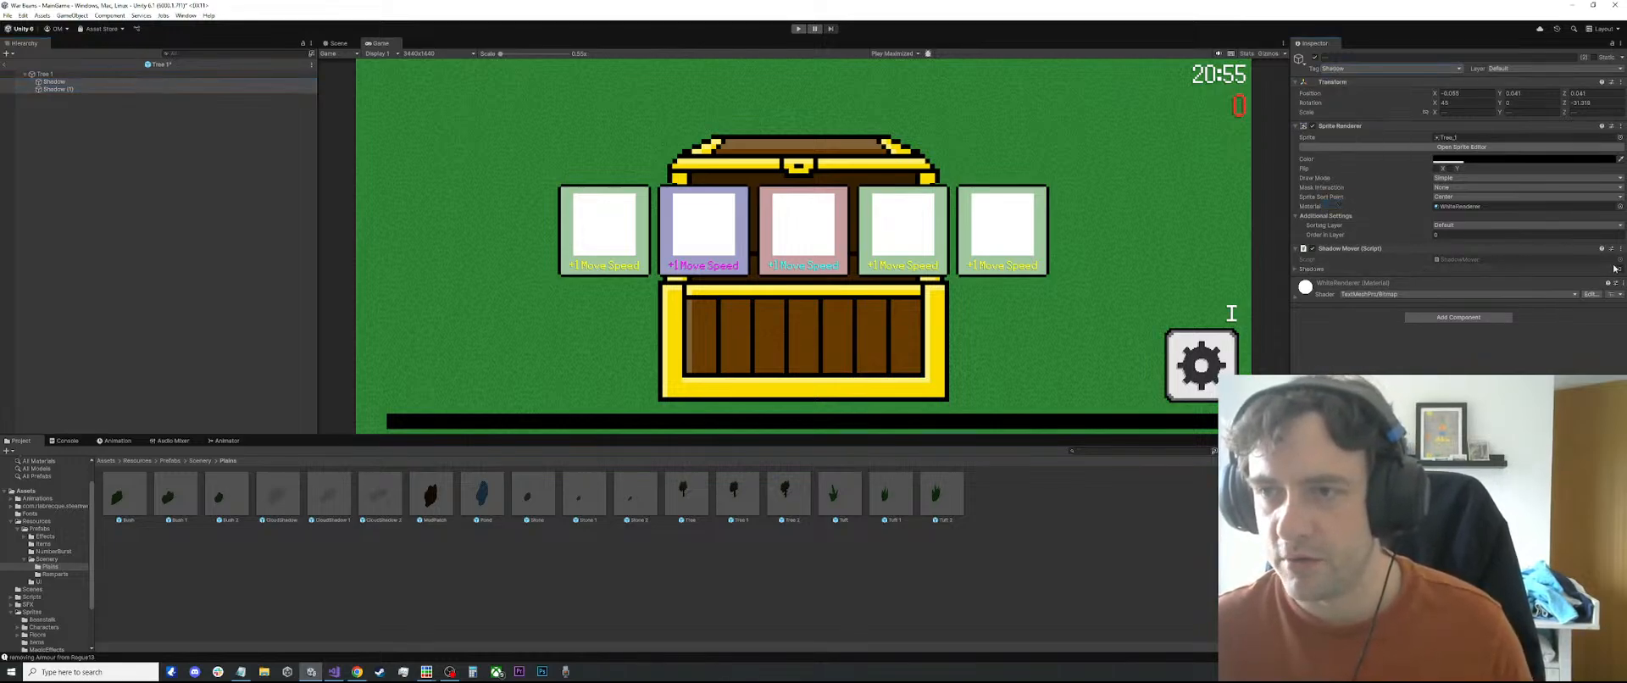
{"action": "left_click", "coordinate": [1620, 248]}
{"action": "left_click", "coordinate": [1564, 274]}
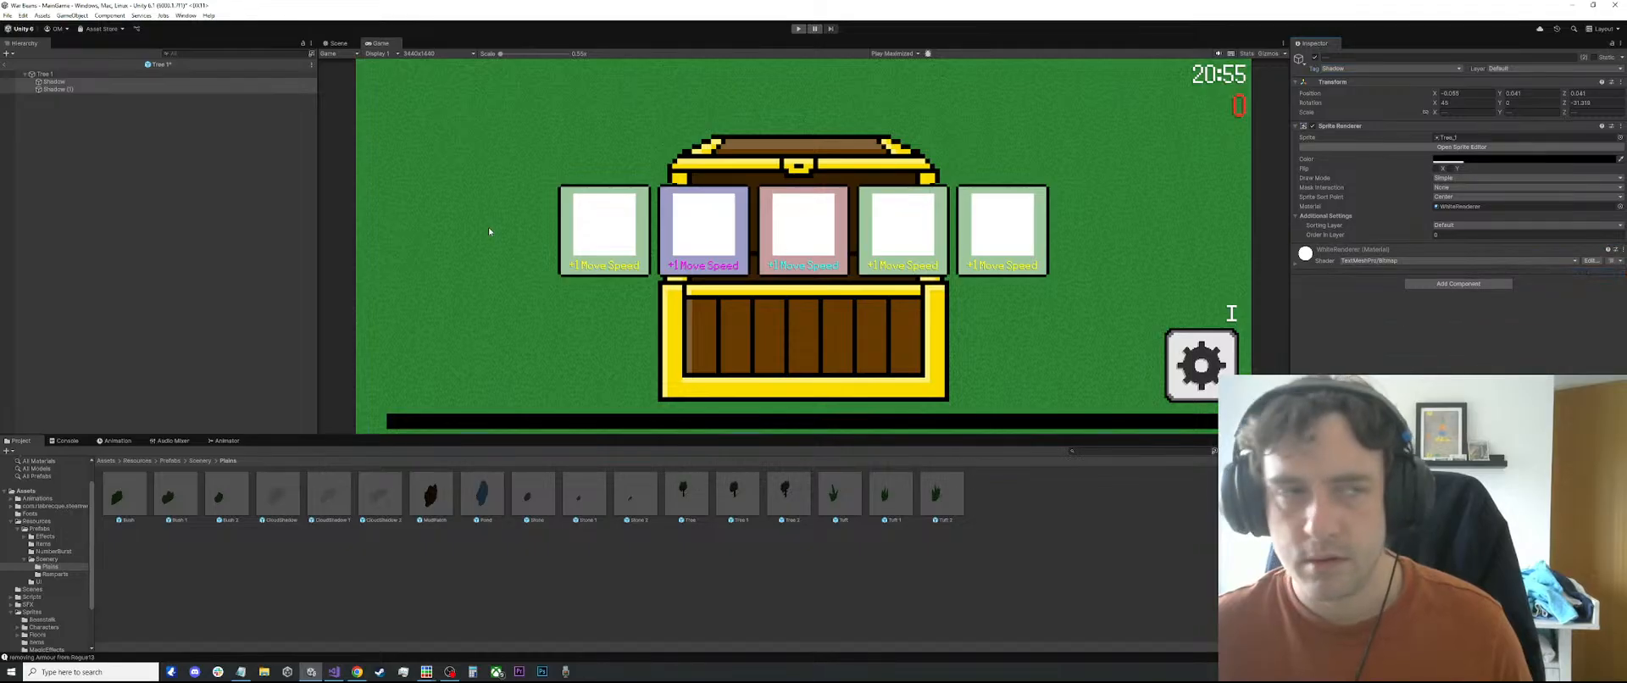
Open the Tree 2 prefab, tag both Shadow objects as Enemy and remove their Shadow Mover component
{"action": "double_click", "coordinate": [785, 493]}
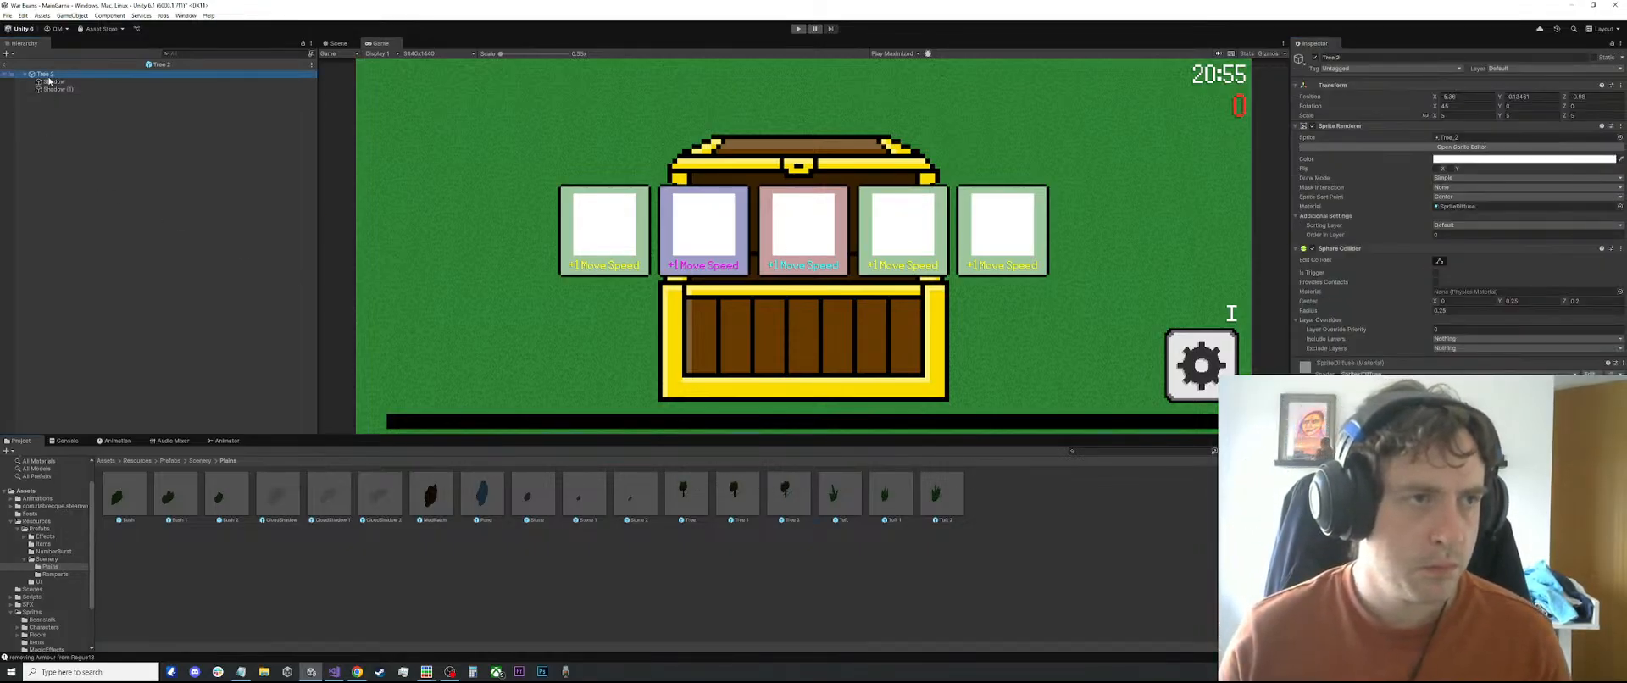
{"action": "left_click", "coordinate": [49, 81]}
{"action": "left_click", "coordinate": [53, 89], "text": "shift"}
{"action": "left_click", "coordinate": [1390, 68]}
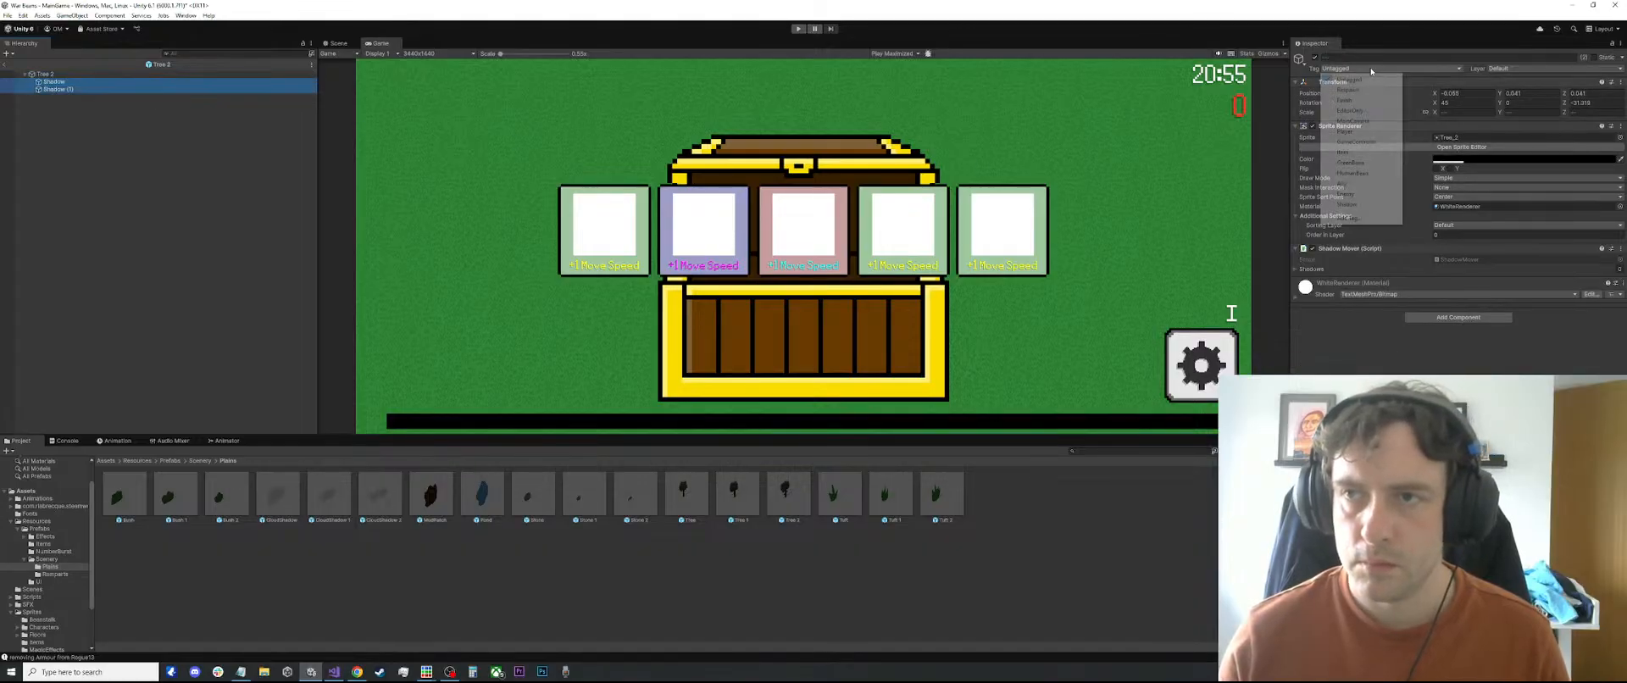
{"action": "left_click", "coordinate": [1355, 195]}
{"action": "right_click", "coordinate": [1595, 247]}
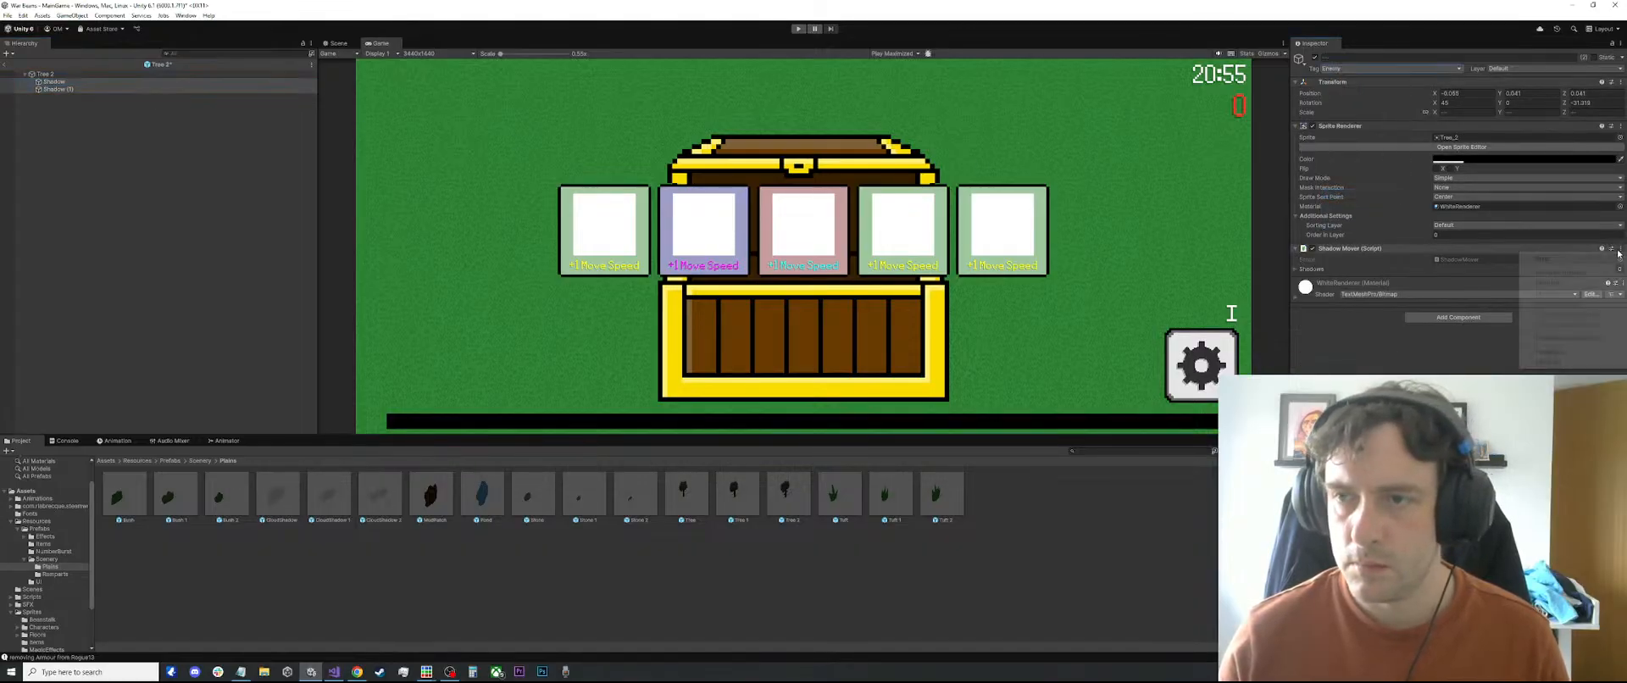
{"action": "left_click", "coordinate": [1559, 272]}
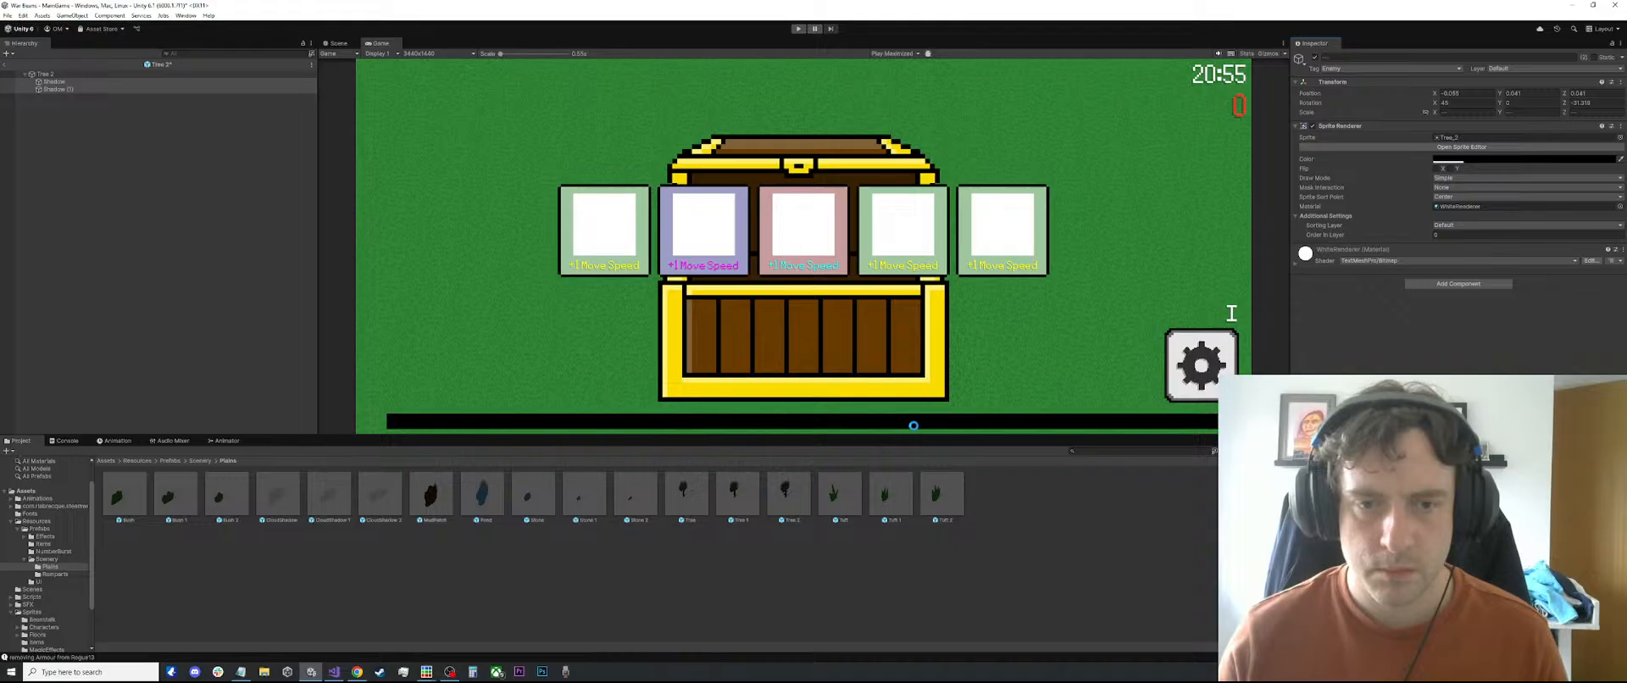
Open the Tuft prefab, tag its Shadow object as Shadow and remove its Shadow Mover component
{"action": "double_click", "coordinate": [830, 486]}
{"action": "left_click", "coordinate": [19, 82]}
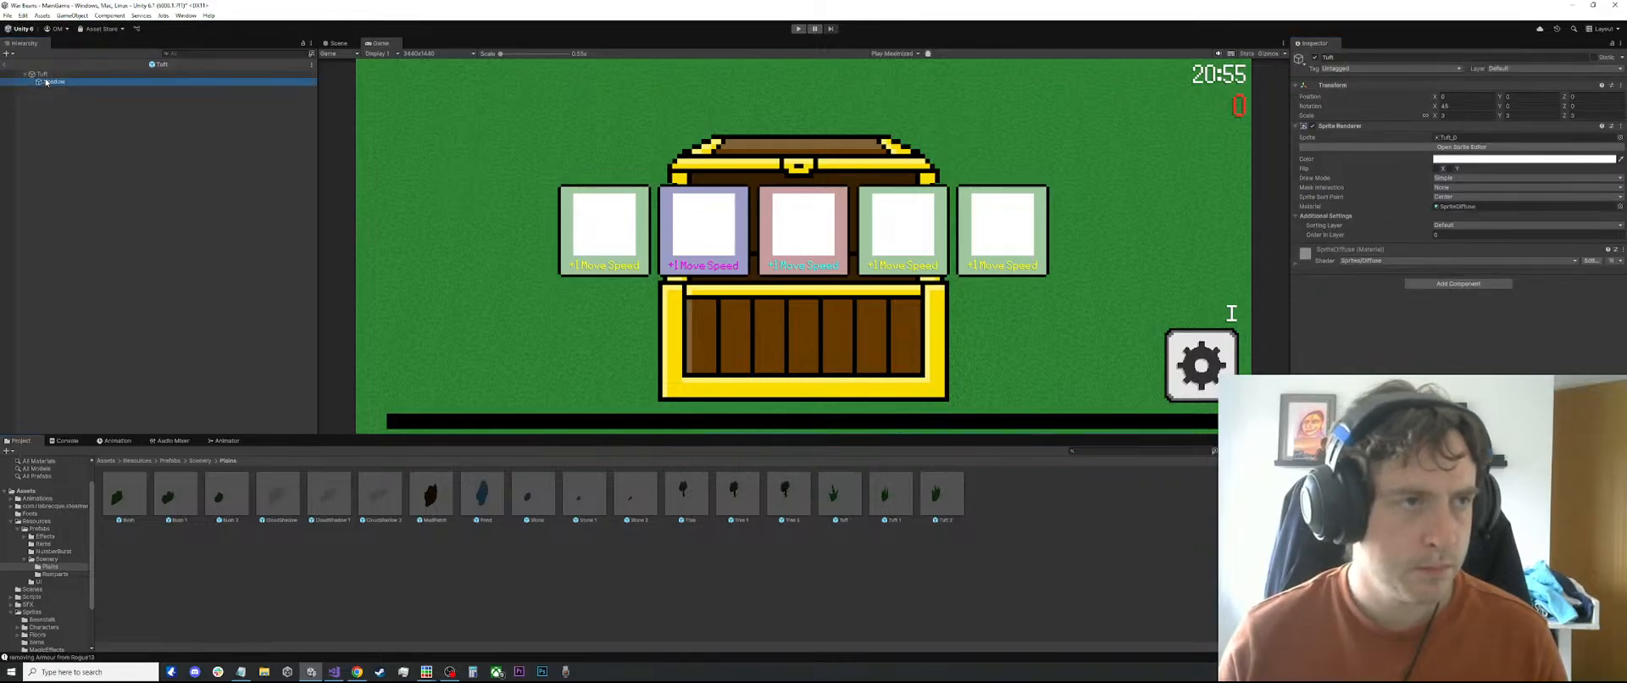
{"action": "left_click", "coordinate": [1389, 68]}
{"action": "left_click", "coordinate": [1346, 204]}
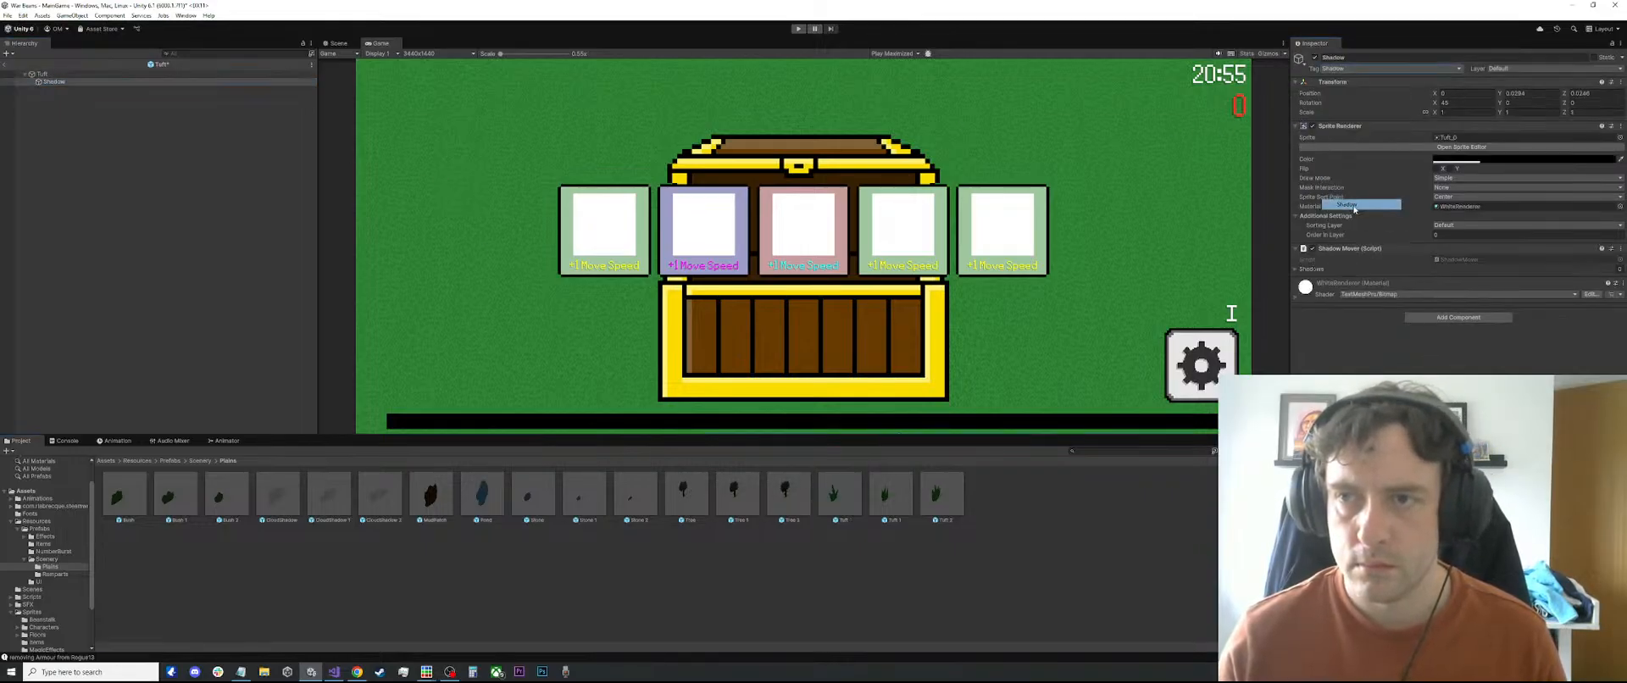
{"action": "right_click", "coordinate": [1595, 249]}
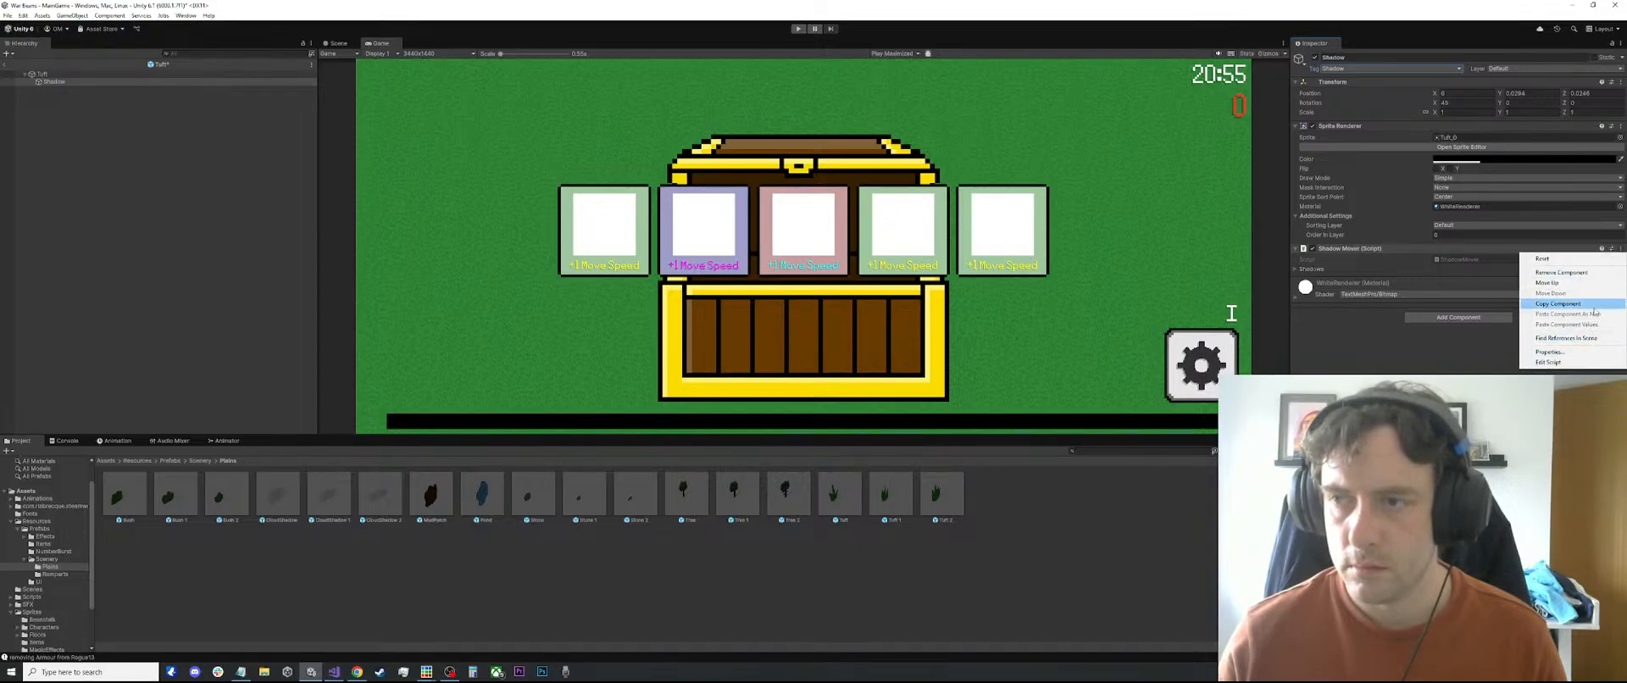
{"action": "left_click", "coordinate": [1551, 272]}
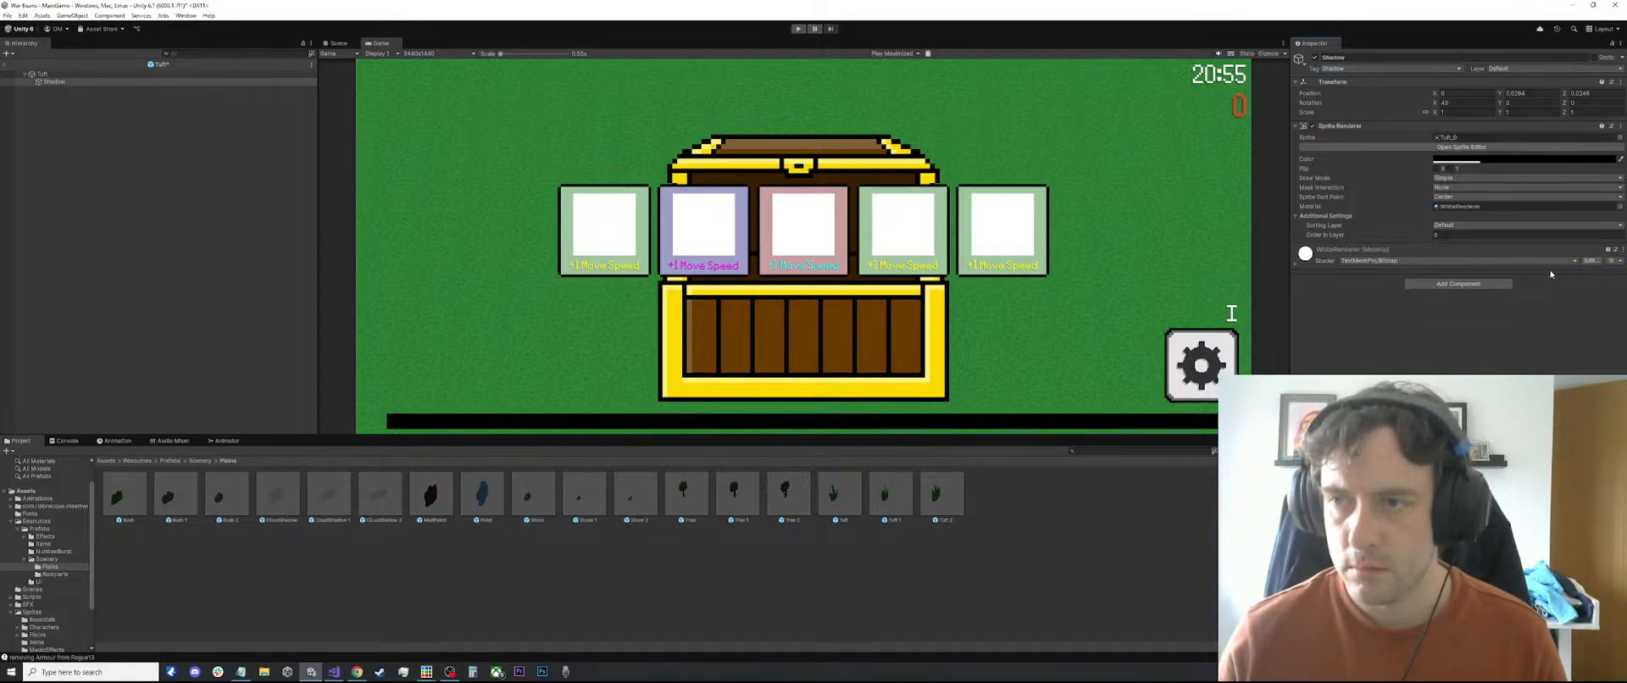
Open the Tuft 1 prefab, tag its Shadow object as Shadow and remove its Shadow Mover component
{"action": "double_click", "coordinate": [894, 496]}
{"action": "left_click", "coordinate": [50, 82]}
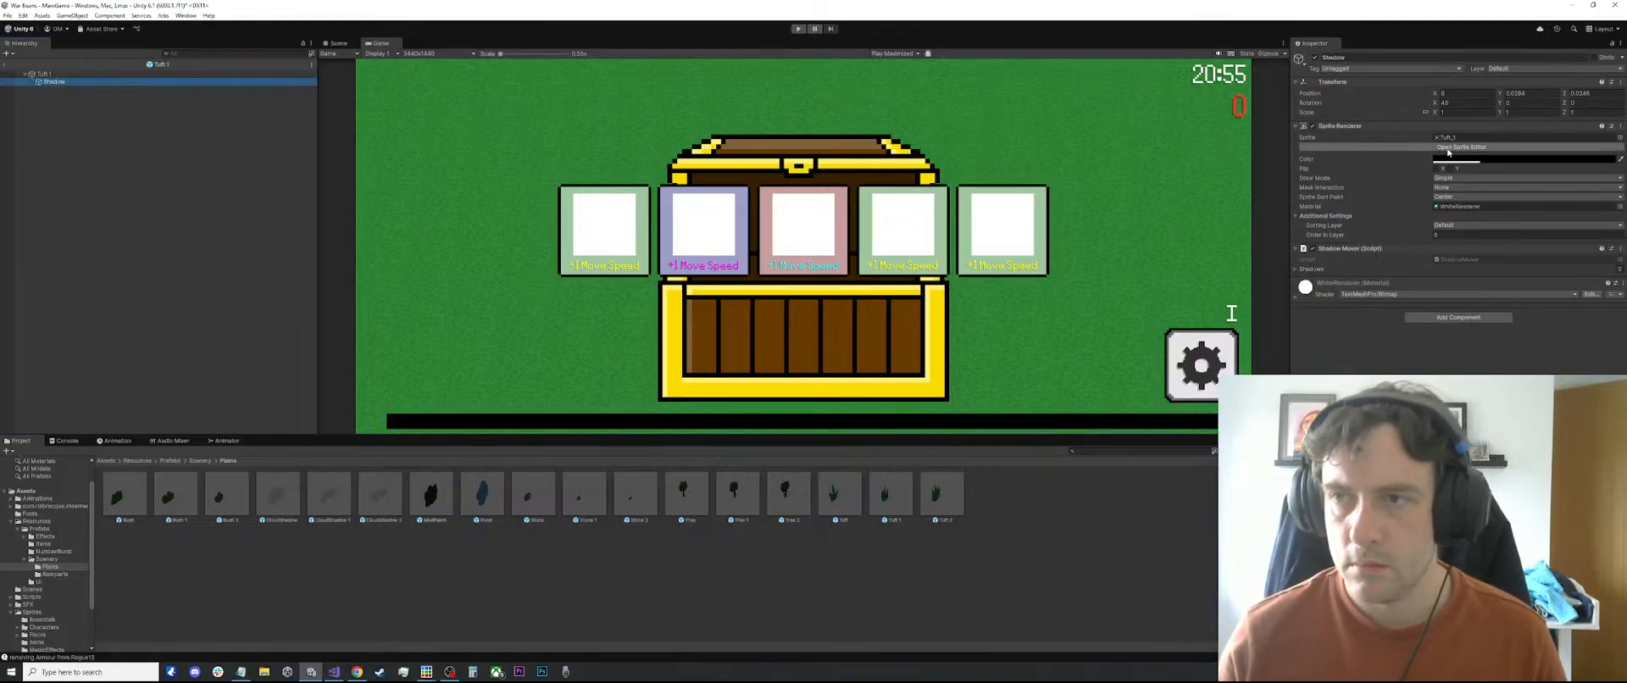
{"action": "left_click", "coordinate": [1355, 68]}
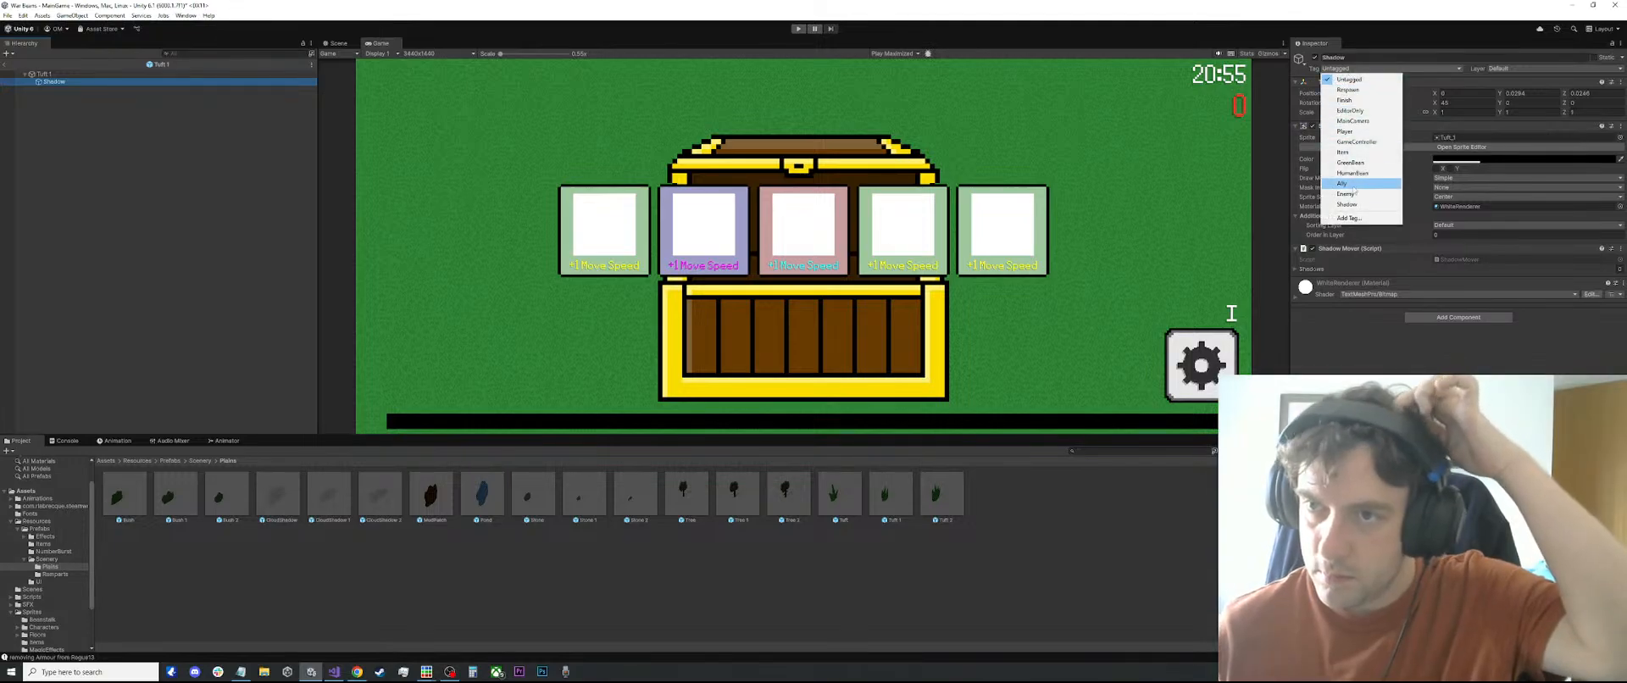
{"action": "left_click", "coordinate": [1356, 205]}
{"action": "left_click", "coordinate": [1620, 249]}
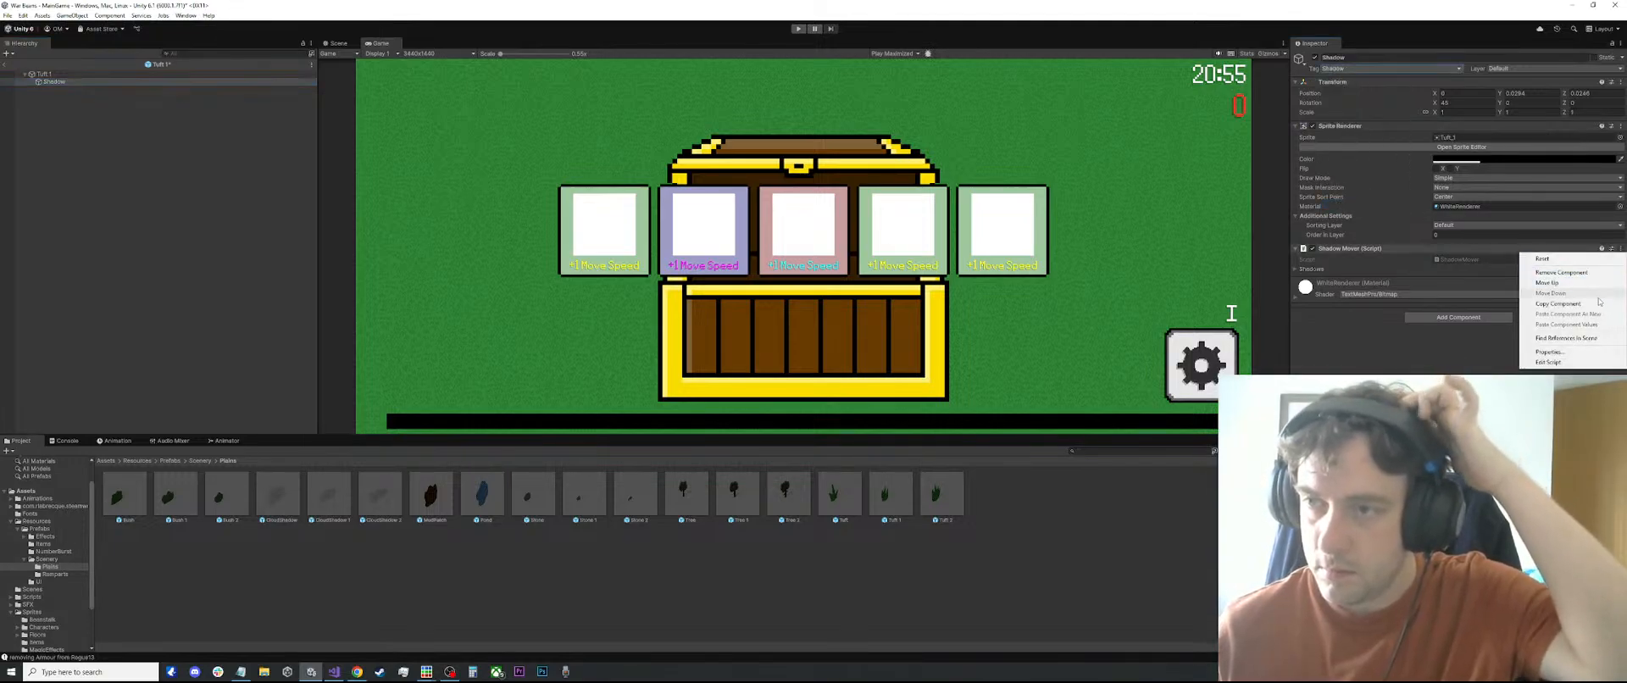
{"action": "left_click", "coordinate": [1561, 272]}
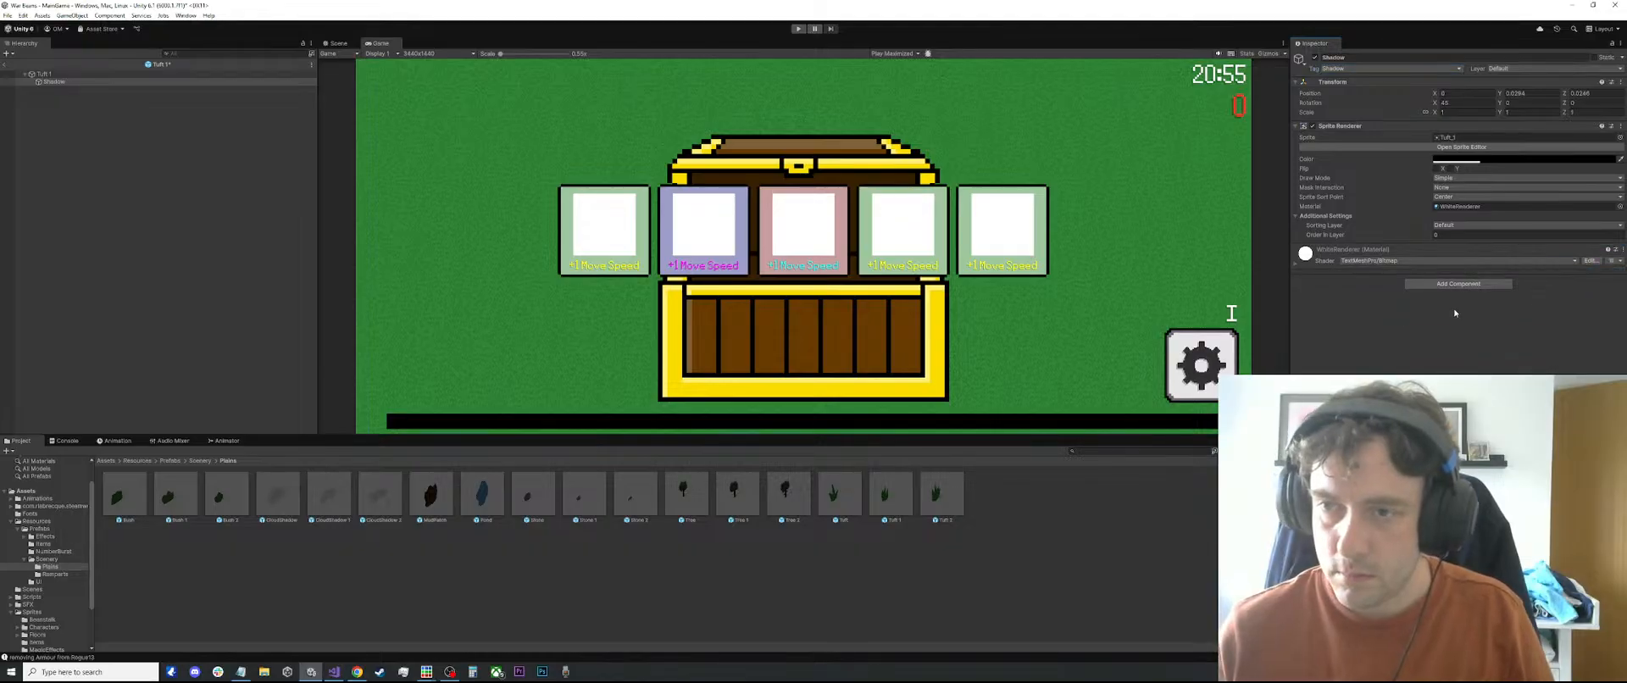
Open the Tuft 2 prefab, tag its Shadow object as Shadow and remove its Shadow Mover component
{"action": "left_click", "coordinate": [941, 493]}
{"action": "double_click", "coordinate": [941, 494]}
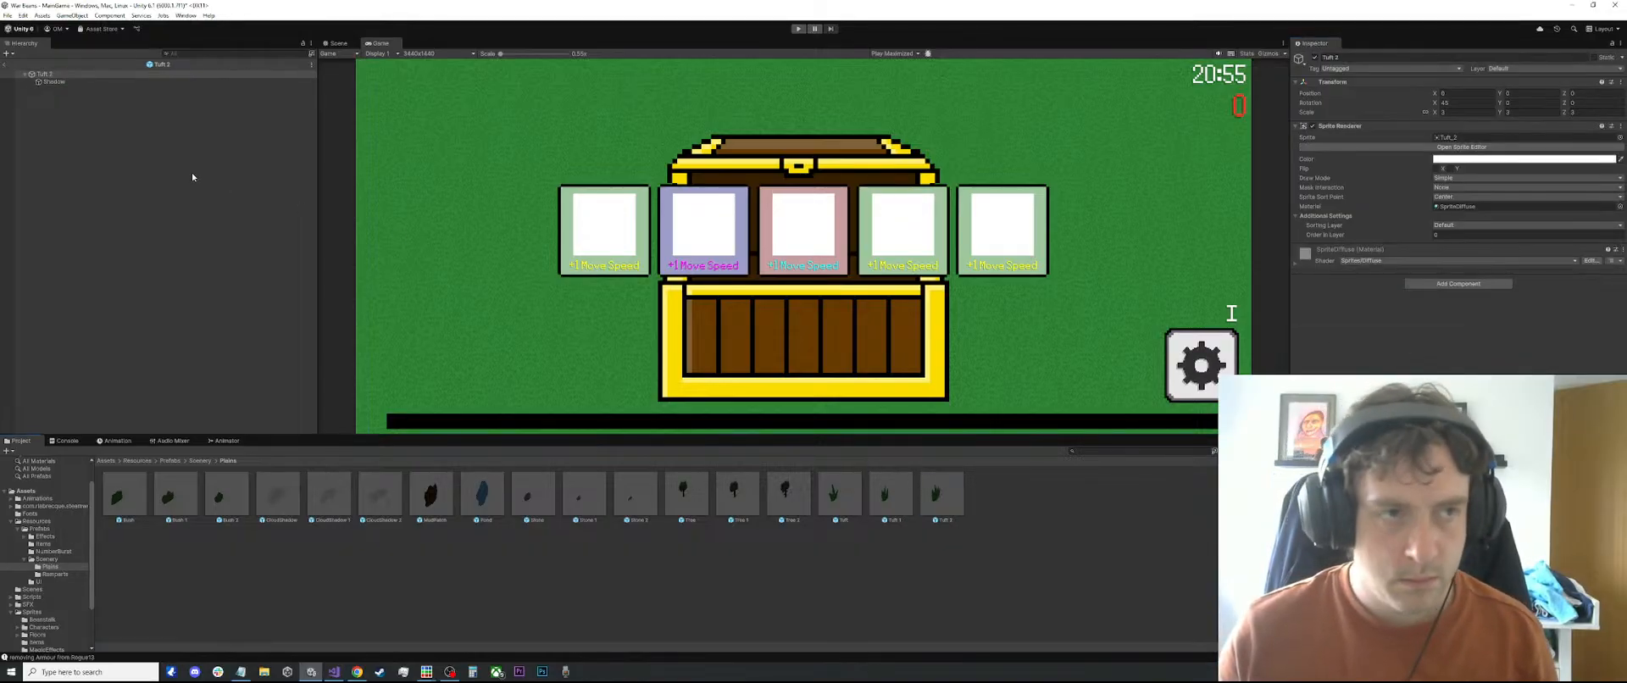
{"action": "left_click", "coordinate": [54, 81]}
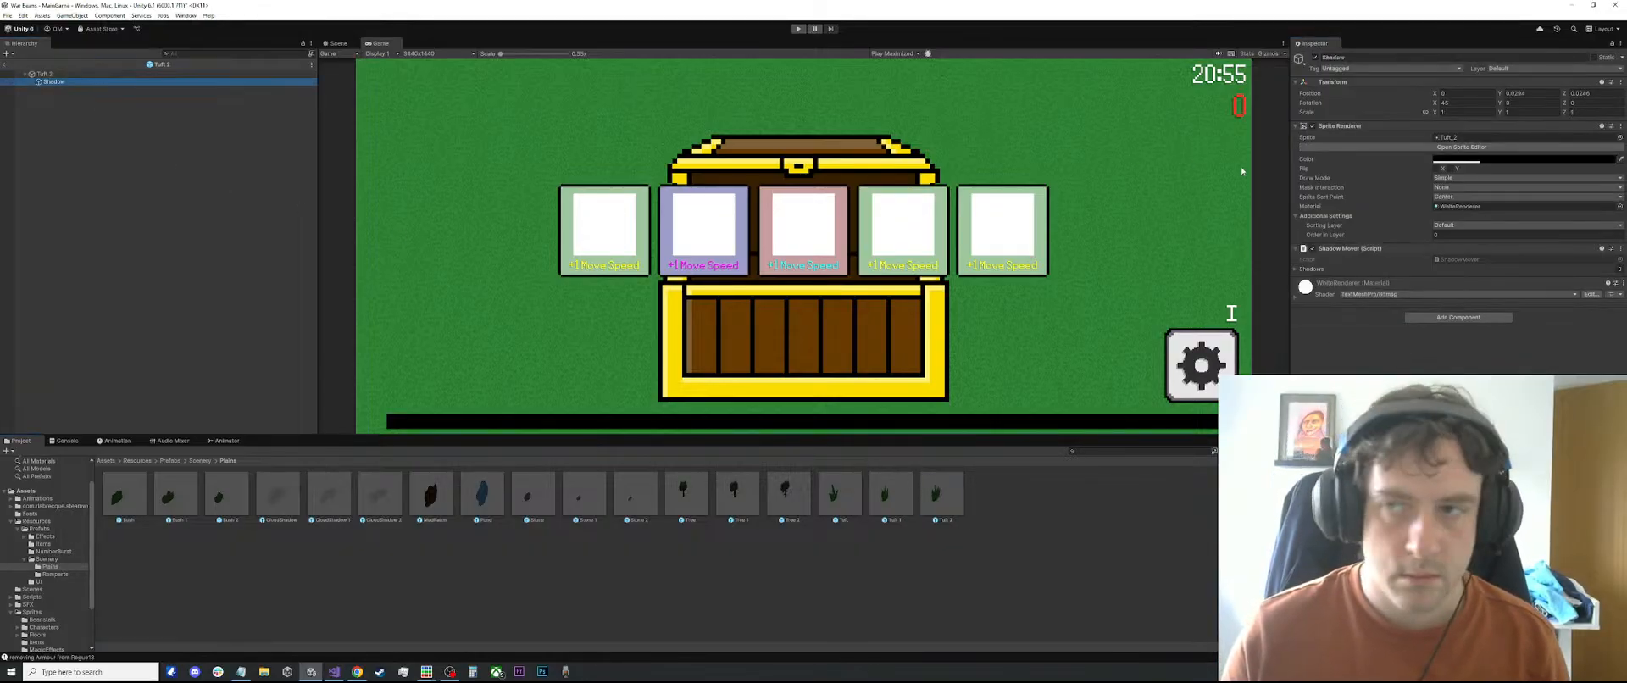
{"action": "left_click", "coordinate": [1389, 68]}
{"action": "left_click", "coordinate": [1360, 208]}
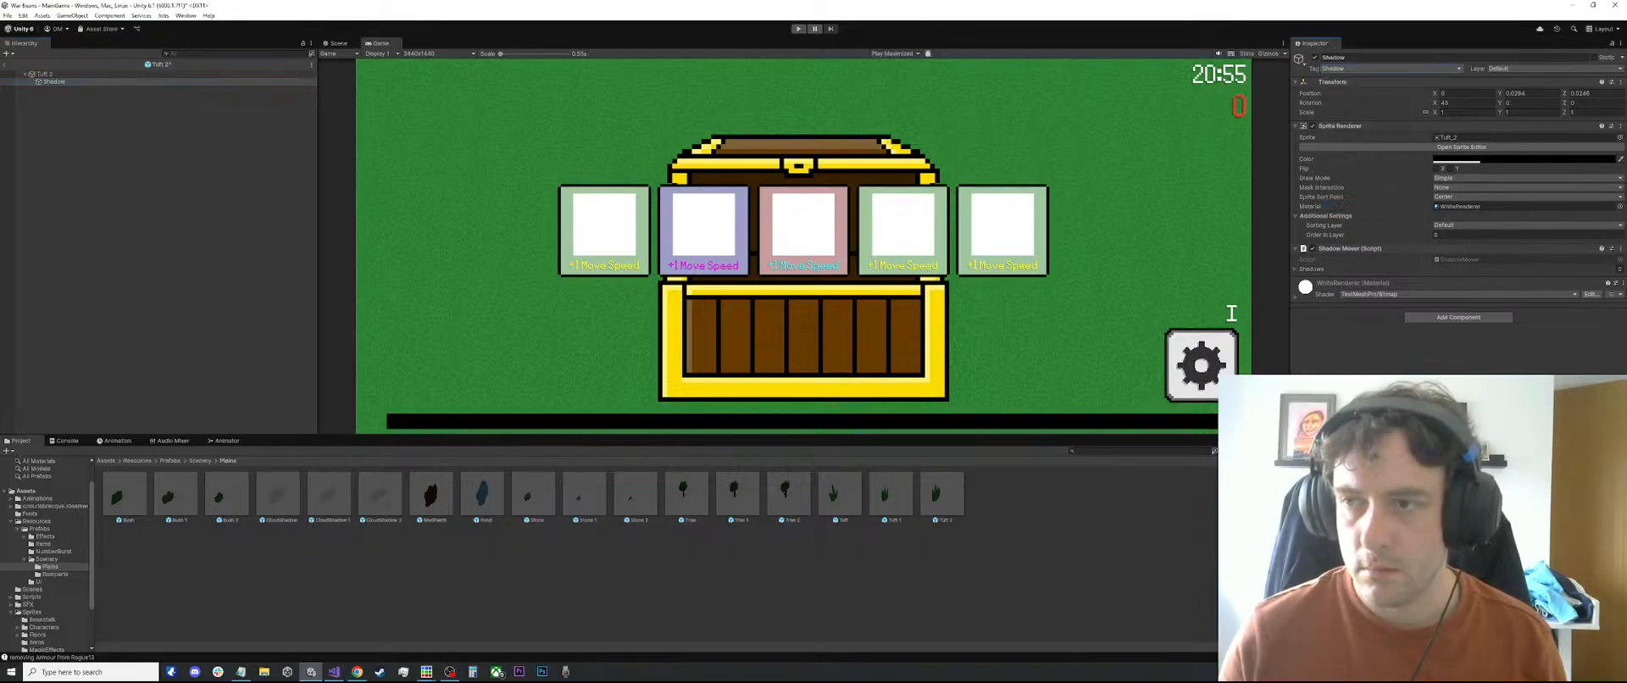
{"action": "left_click", "coordinate": [1619, 250]}
{"action": "left_click", "coordinate": [1559, 274]}
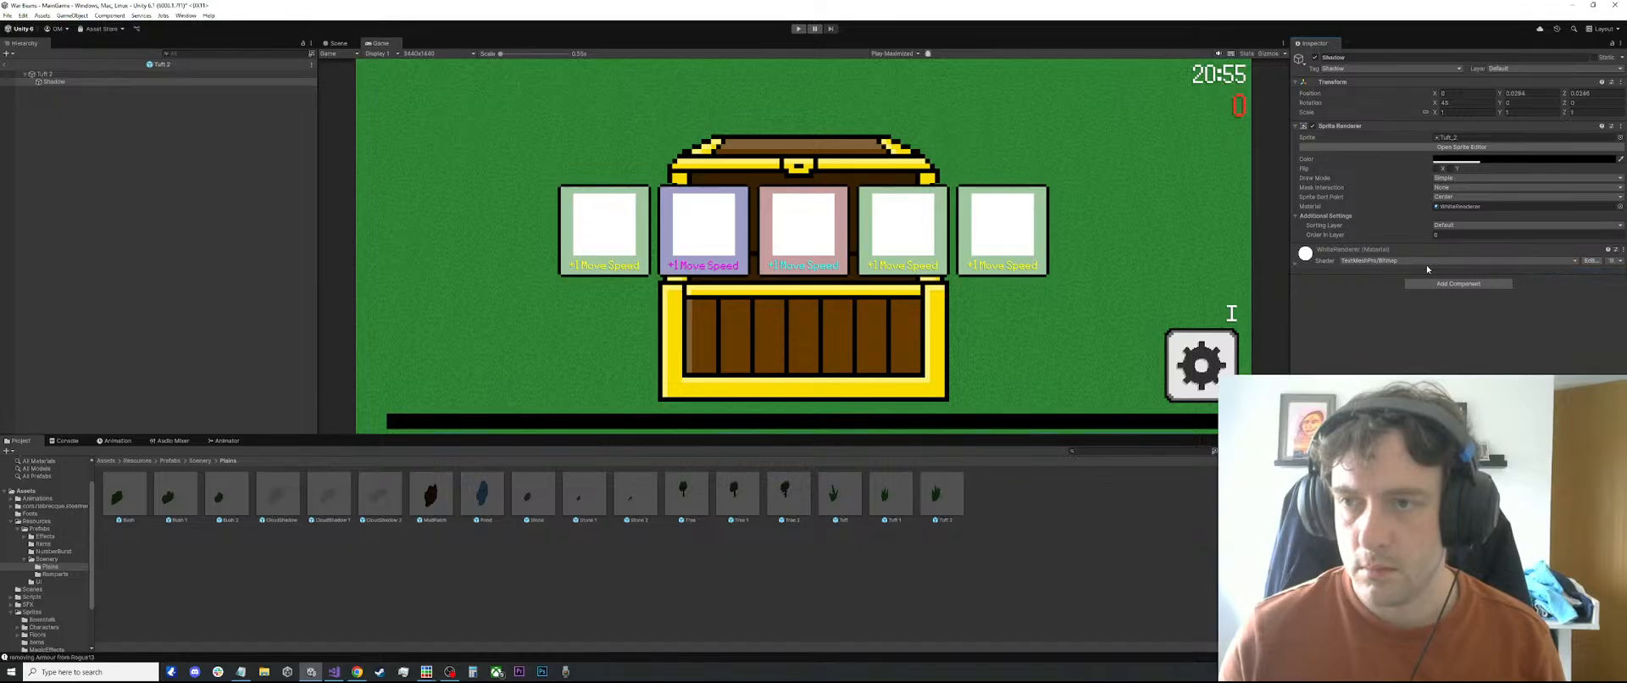
Check the War Beans TODO notes, switch to Visual Studio and find where GenerateScenery is called in the GM script
{"action": "left_click", "coordinate": [241, 672]}
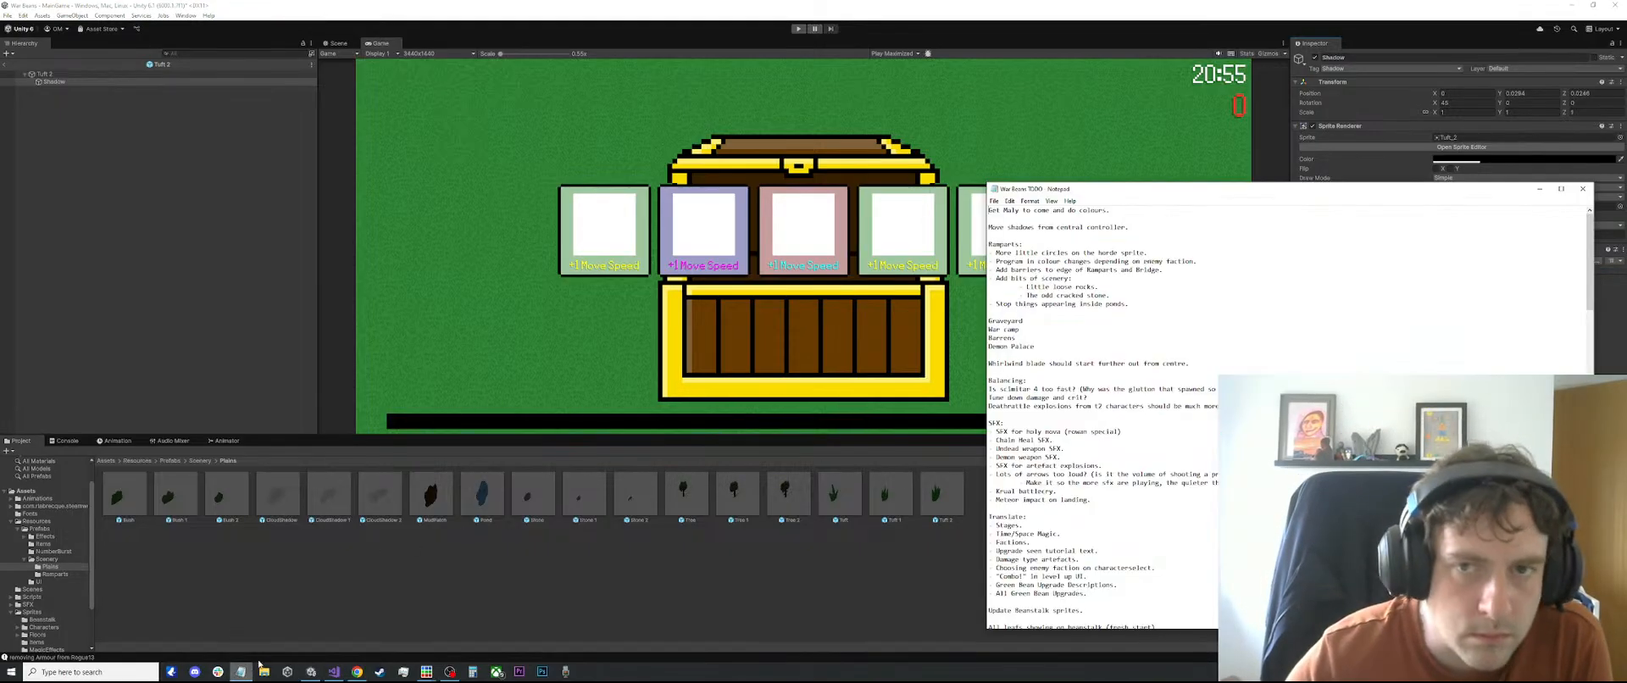
{"action": "left_click", "coordinate": [228, 291]}
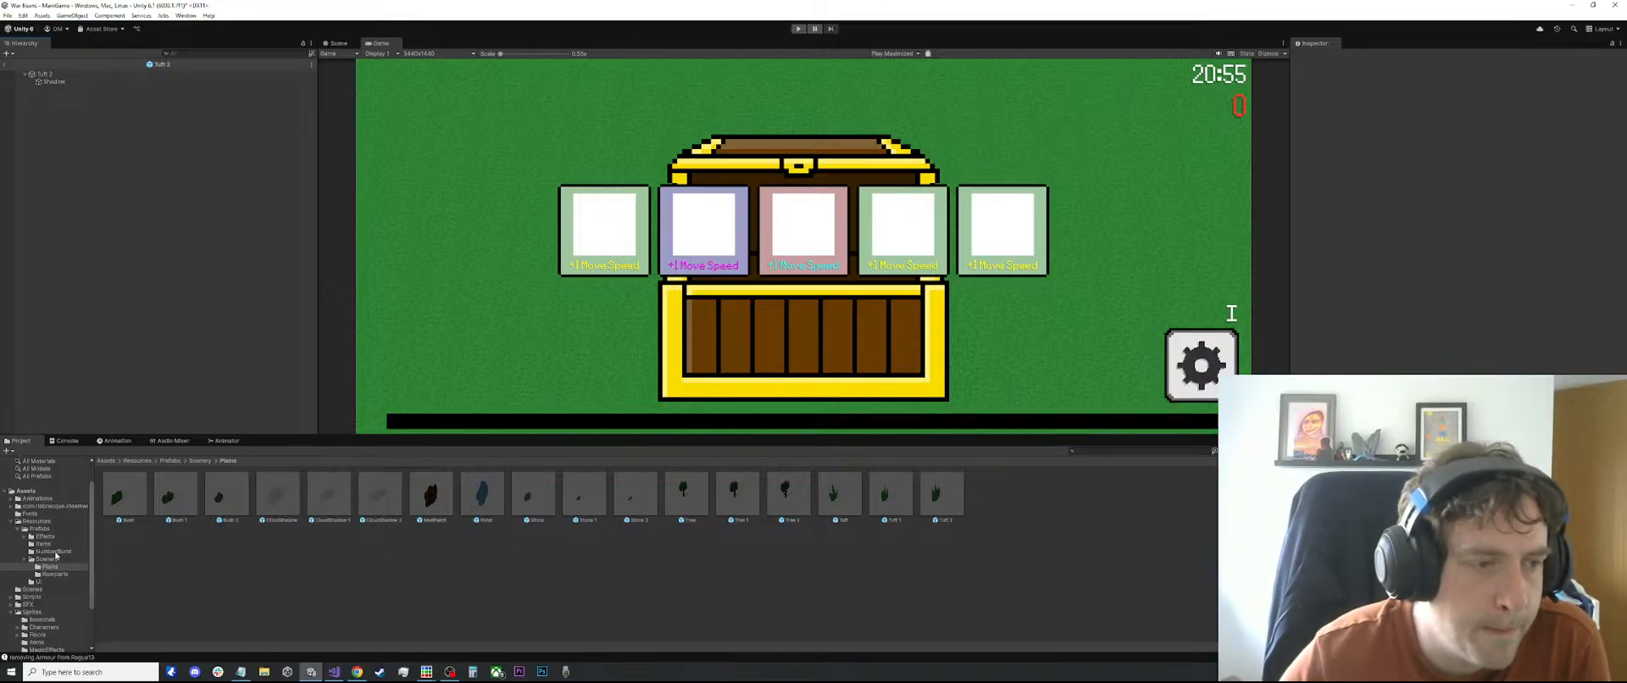
{"action": "left_click", "coordinate": [335, 672]}
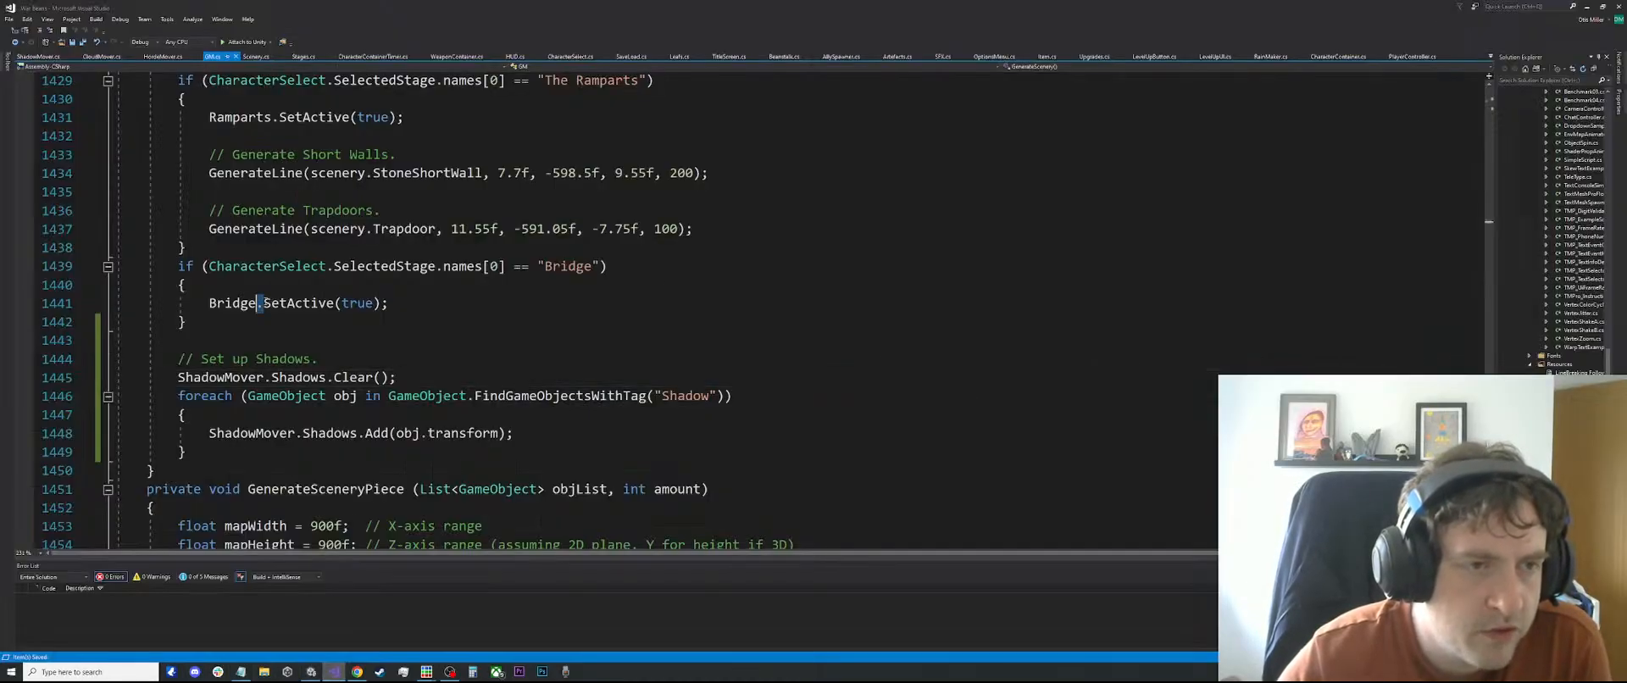
{"action": "scroll", "coordinate": [300, 366], "scroll_direction": "up", "scroll_amount": 10}
{"action": "double_click", "coordinate": [300, 366]}
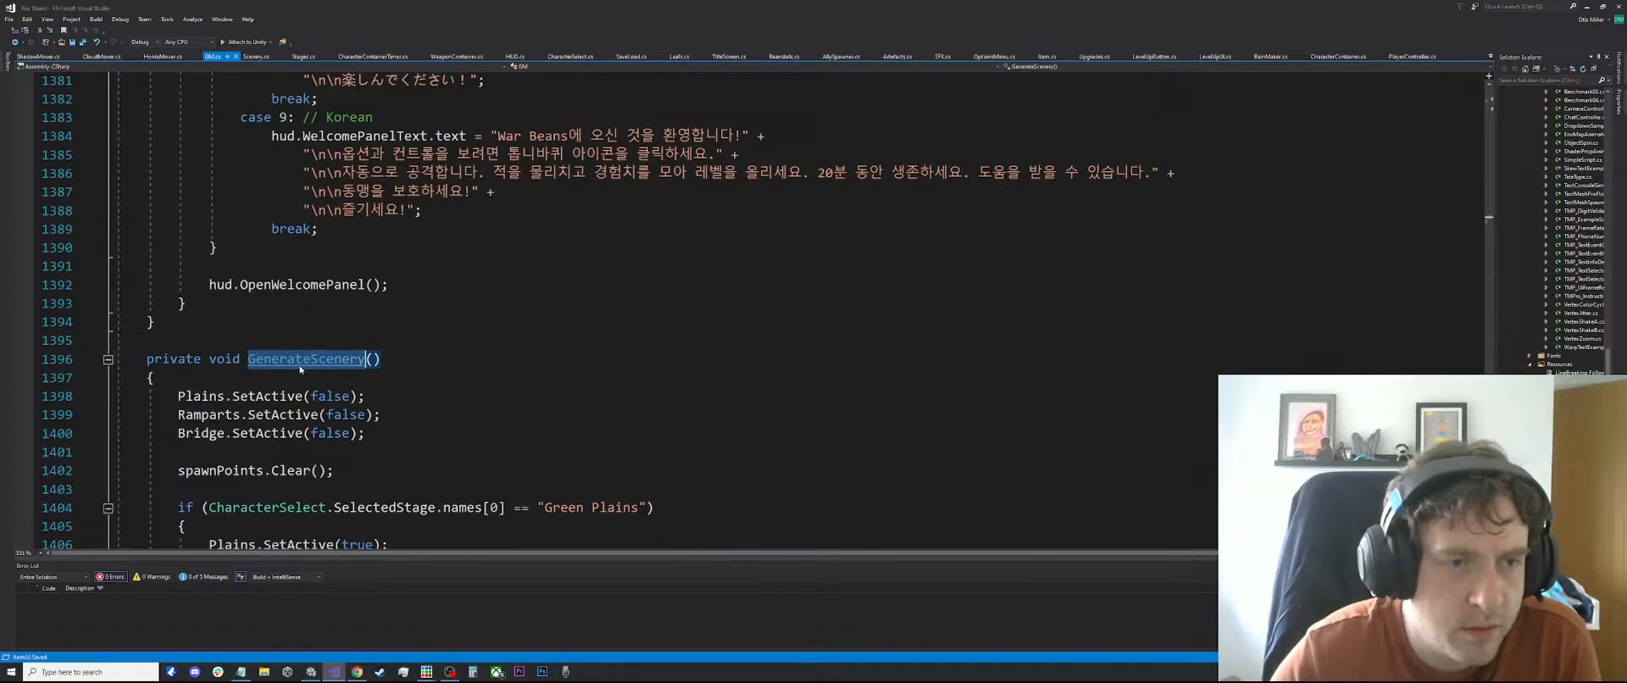
{"action": "key", "text": "ctrl+f"}
{"action": "left_click", "coordinate": [1488, 194]}
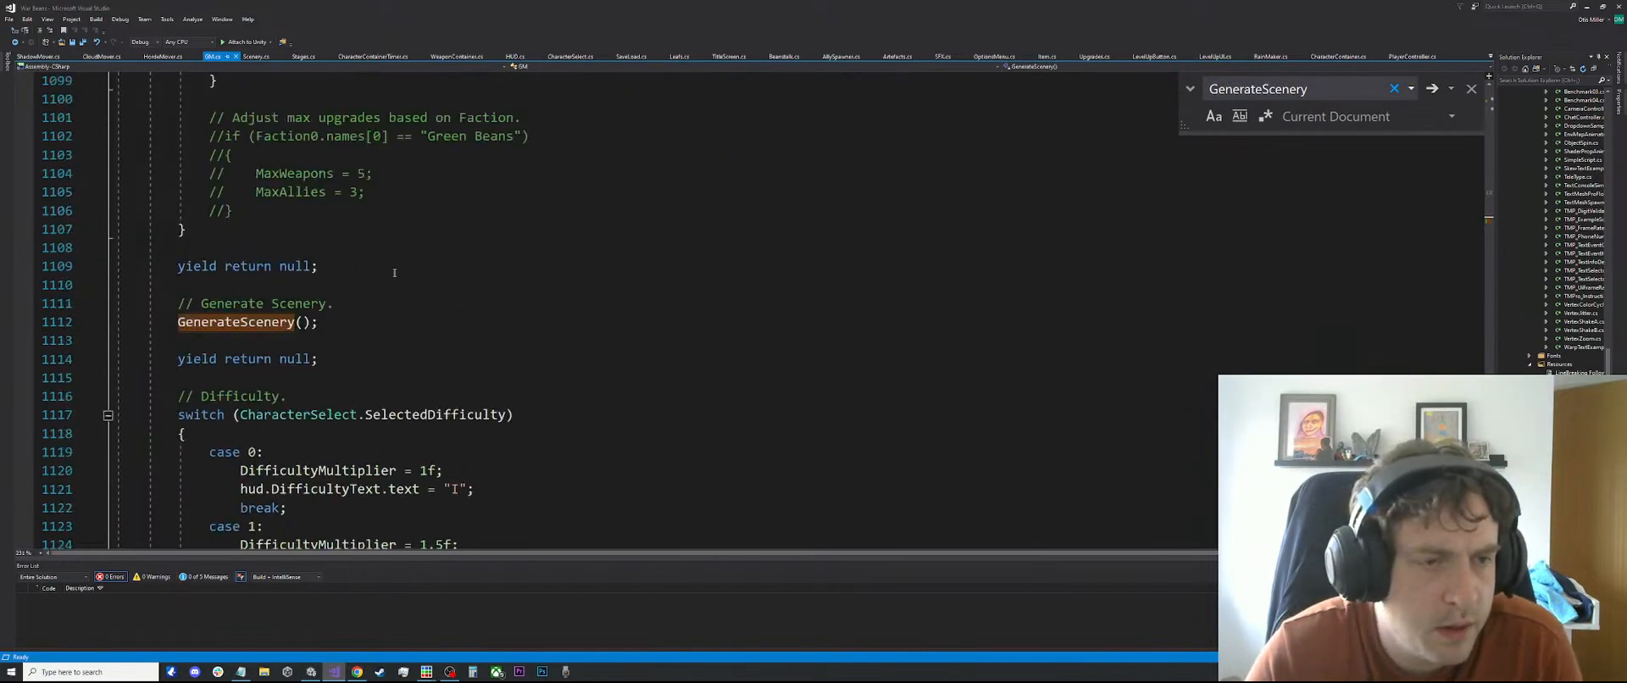
Examine the loading code before and after the GenerateScenery call, from the player setup to the difficulty and enemy spawner sections
{"action": "scroll", "coordinate": [394, 272], "scroll_direction": "down", "scroll_amount": 9}
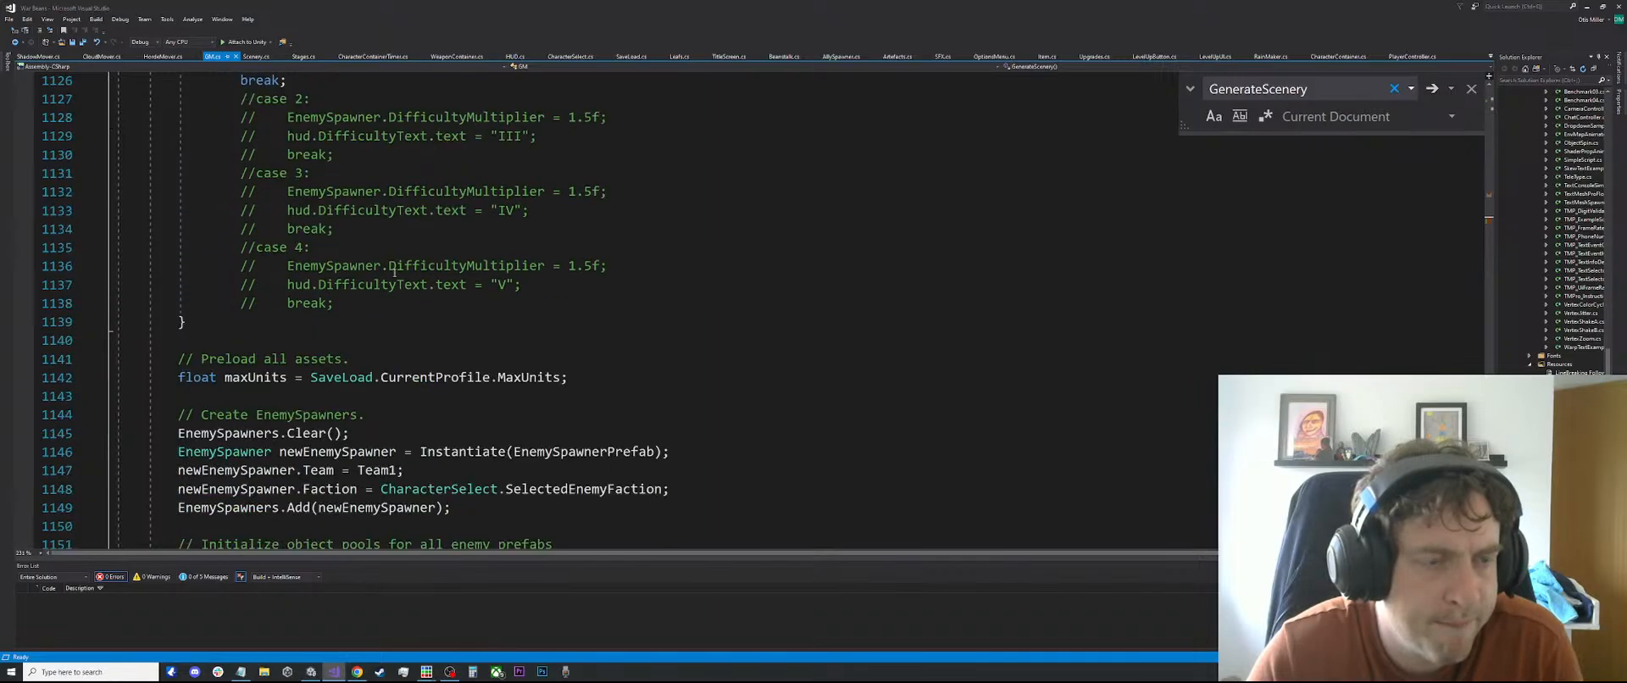
{"action": "scroll", "coordinate": [394, 272], "scroll_direction": "up", "scroll_amount": 9}
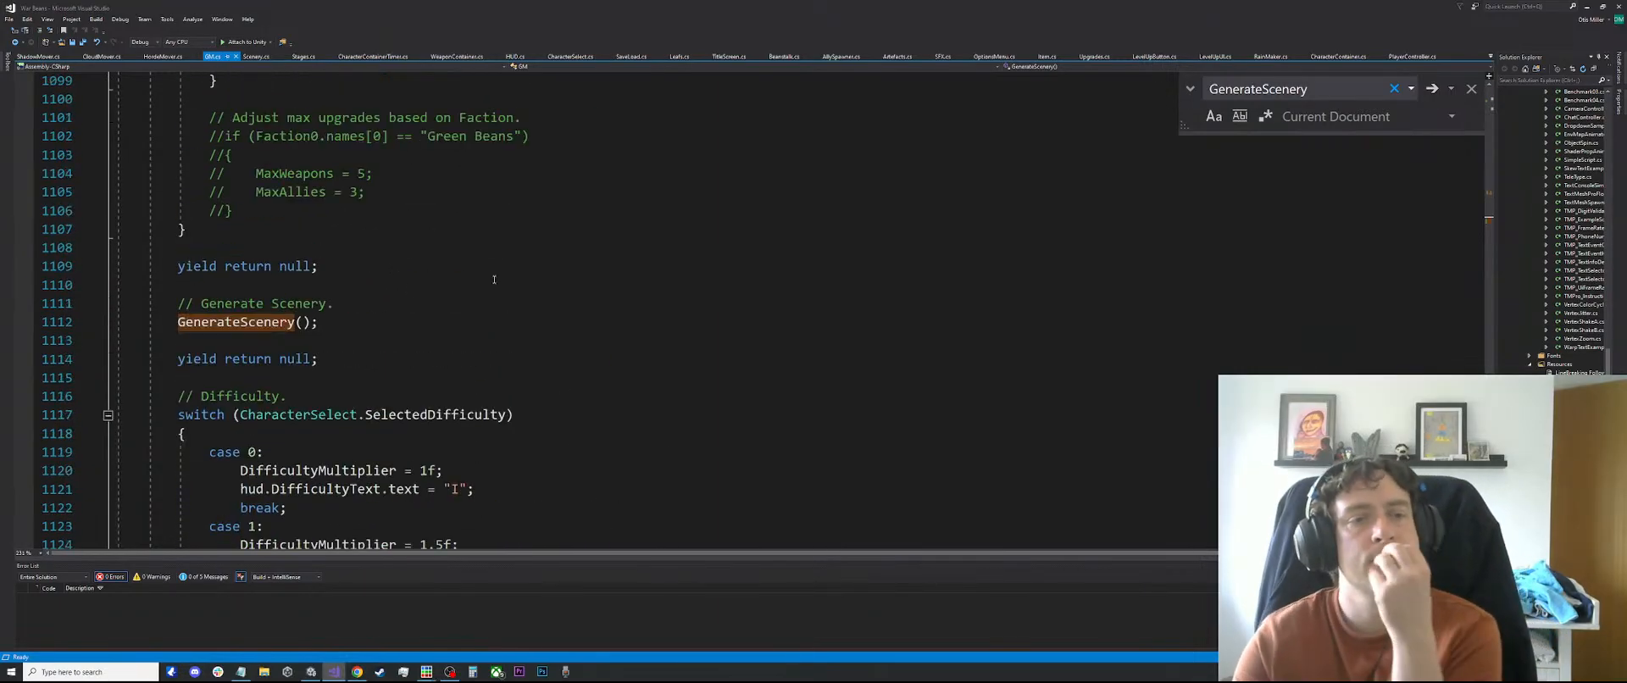
{"action": "scroll", "coordinate": [493, 280], "scroll_direction": "down", "scroll_amount": 6}
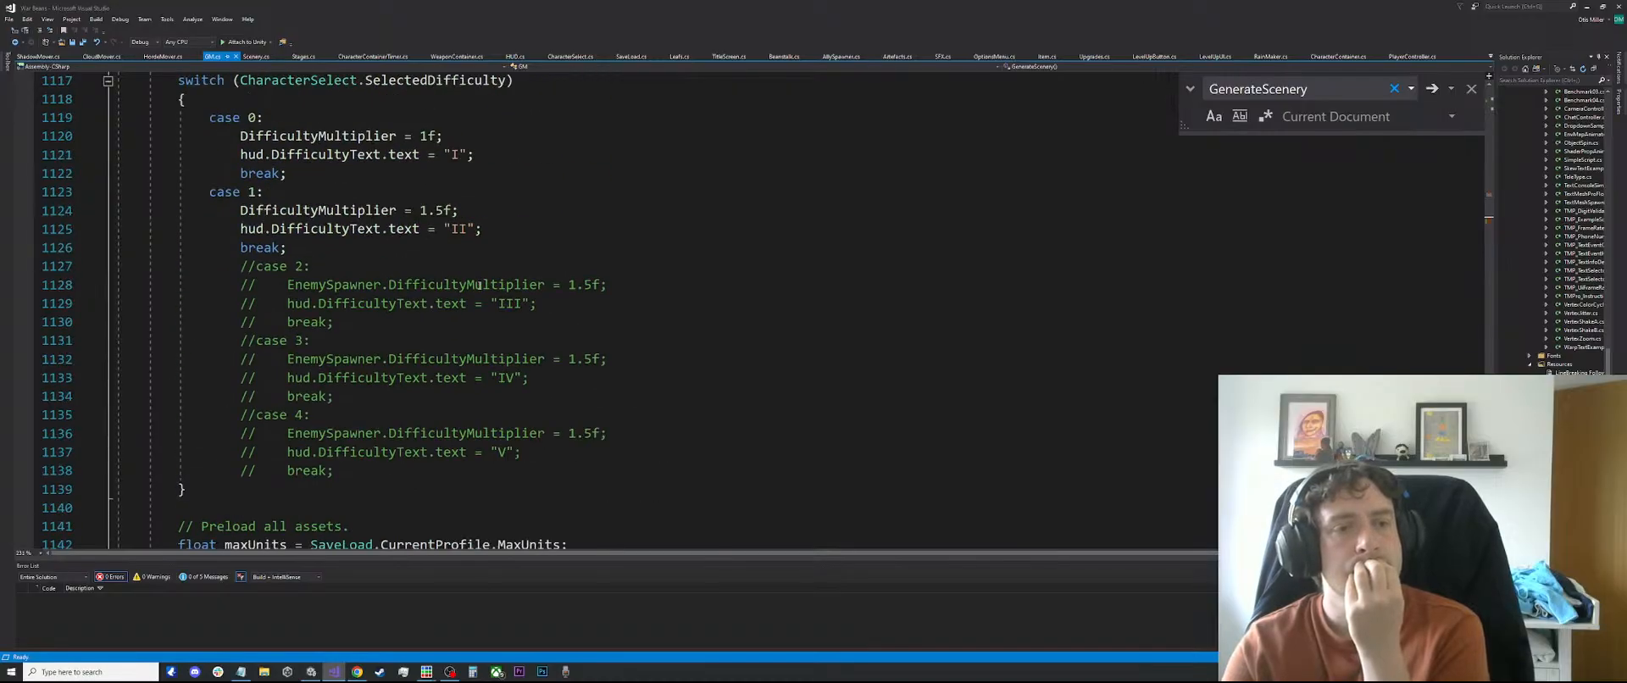
{"action": "scroll", "coordinate": [356, 305], "scroll_direction": "up", "scroll_amount": 14}
{"action": "scroll", "coordinate": [356, 306], "scroll_direction": "up", "scroll_amount": 20}
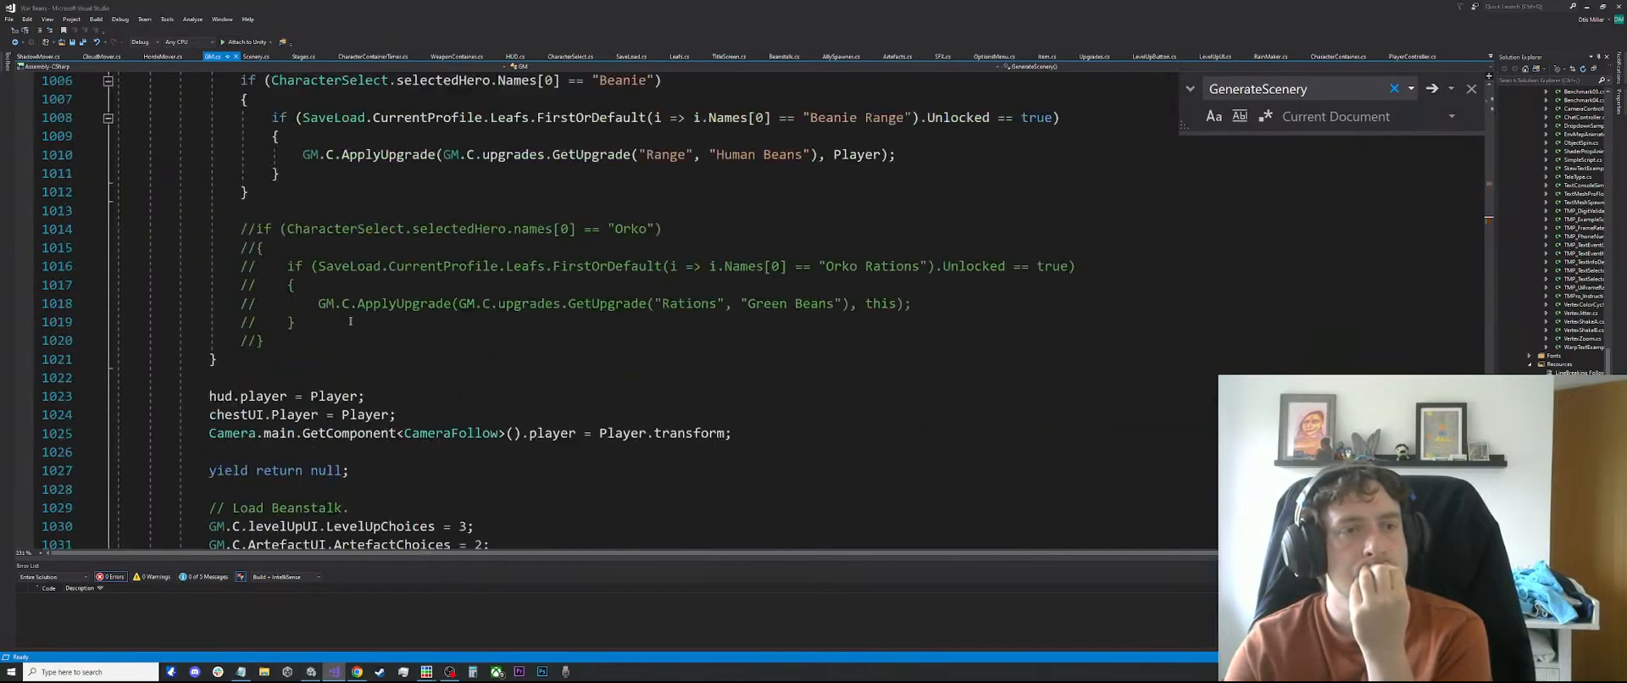
{"action": "scroll", "coordinate": [350, 321], "scroll_direction": "up", "scroll_amount": 3}
{"action": "scroll", "coordinate": [339, 339], "scroll_direction": "down", "scroll_amount": 20}
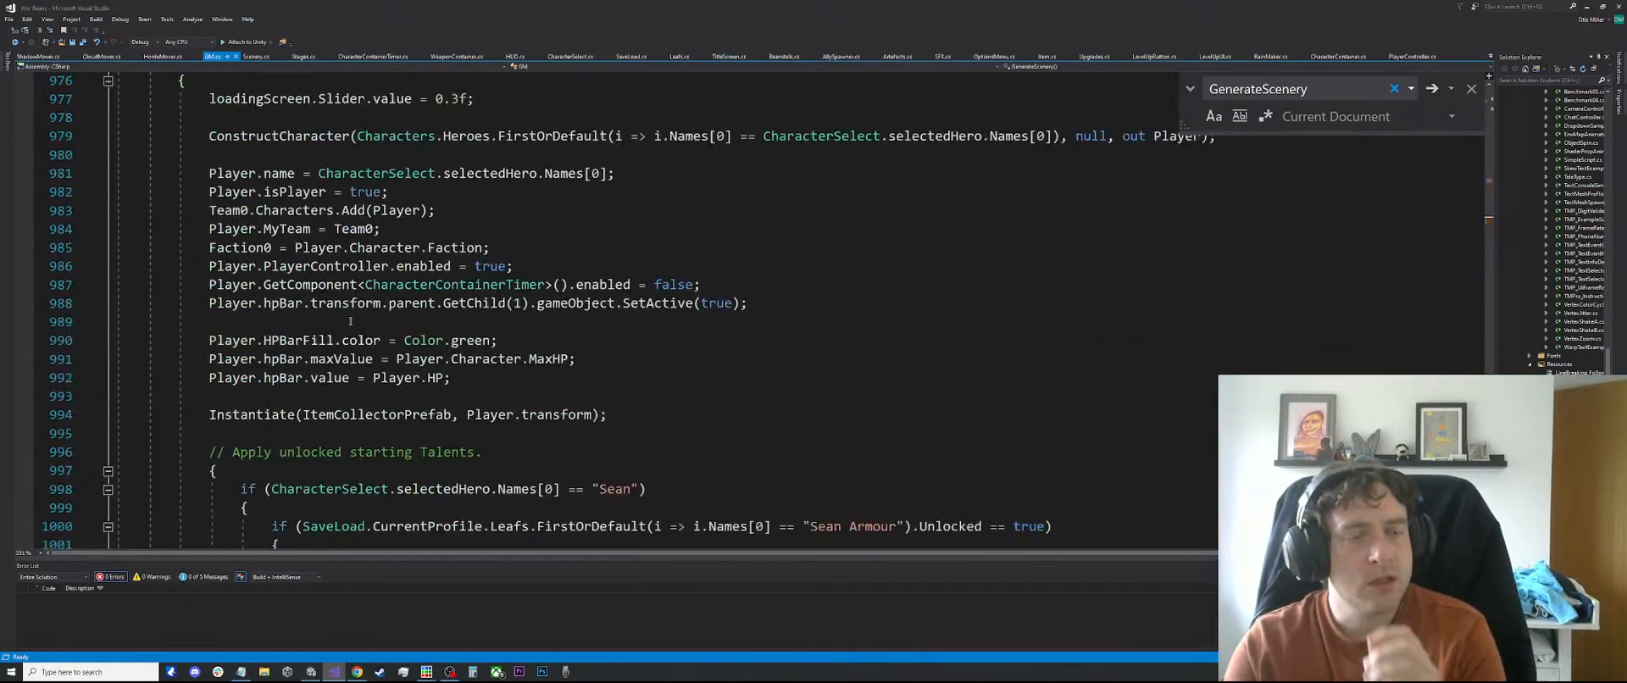
{"action": "scroll", "coordinate": [333, 356], "scroll_direction": "down", "scroll_amount": 8}
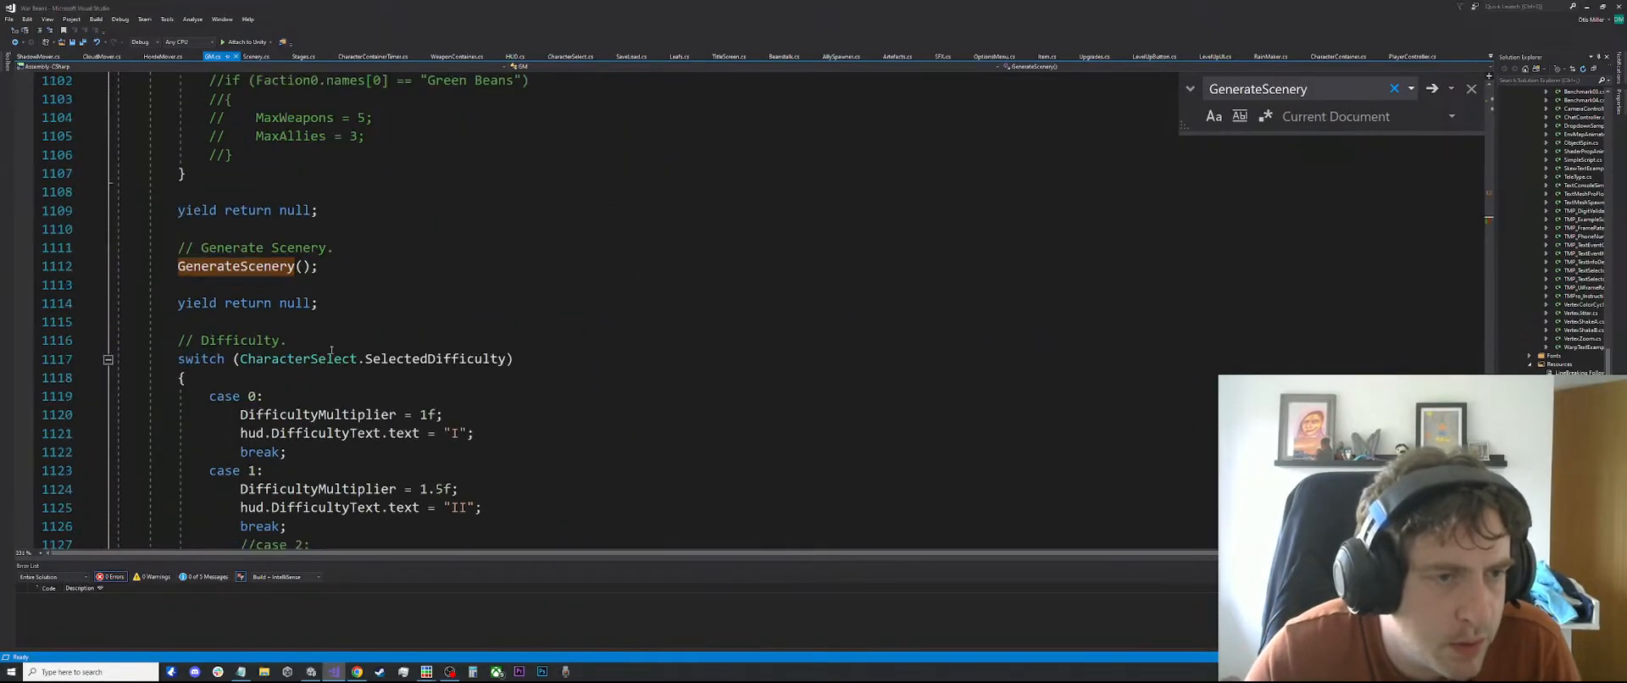
{"action": "left_click_drag", "start_coordinate": [317, 266], "coordinate": [194, 248]}
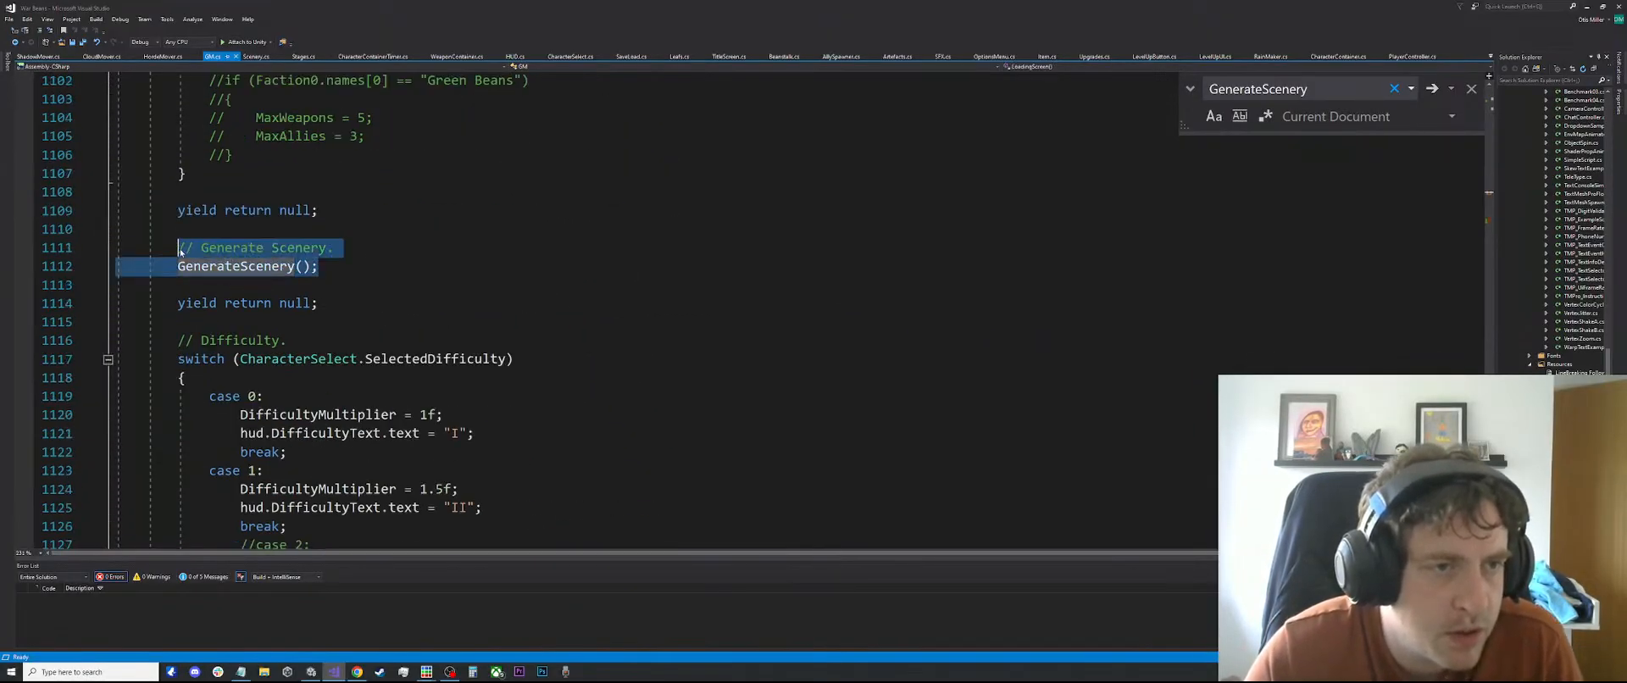
{"action": "key", "text": "ctrl+x"}
{"action": "key", "text": "BackSpace"}
{"action": "key", "text": "BackSpace"}
{"action": "key", "text": "BackSpace"}
{"action": "key", "text": "BackSpace"}
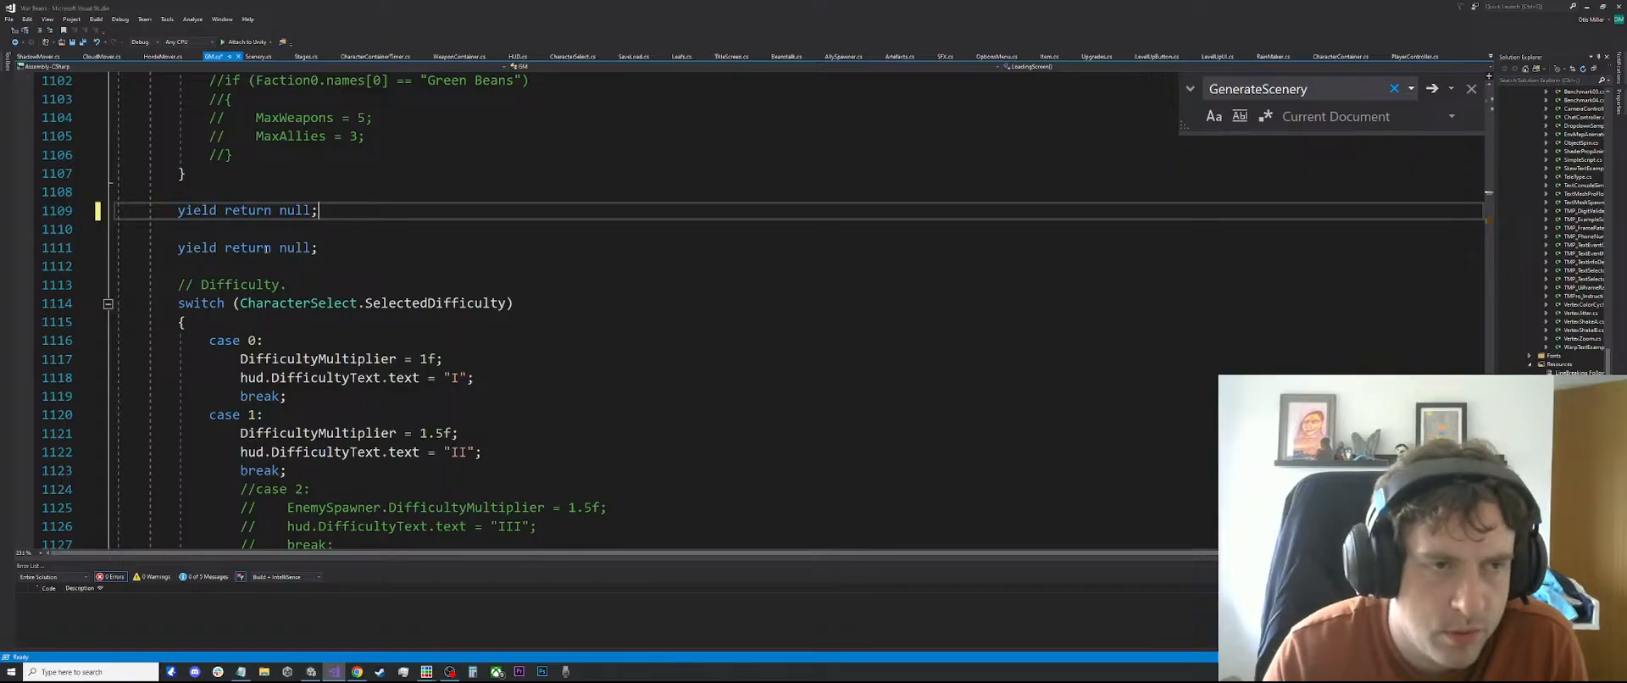
{"action": "key", "text": "ctrl+z"}
{"action": "key", "text": "ctrl+z"}
{"action": "key", "text": "ctrl+z"}
{"action": "key", "text": "ctrl+z"}
{"action": "key", "text": "ctrl+z"}
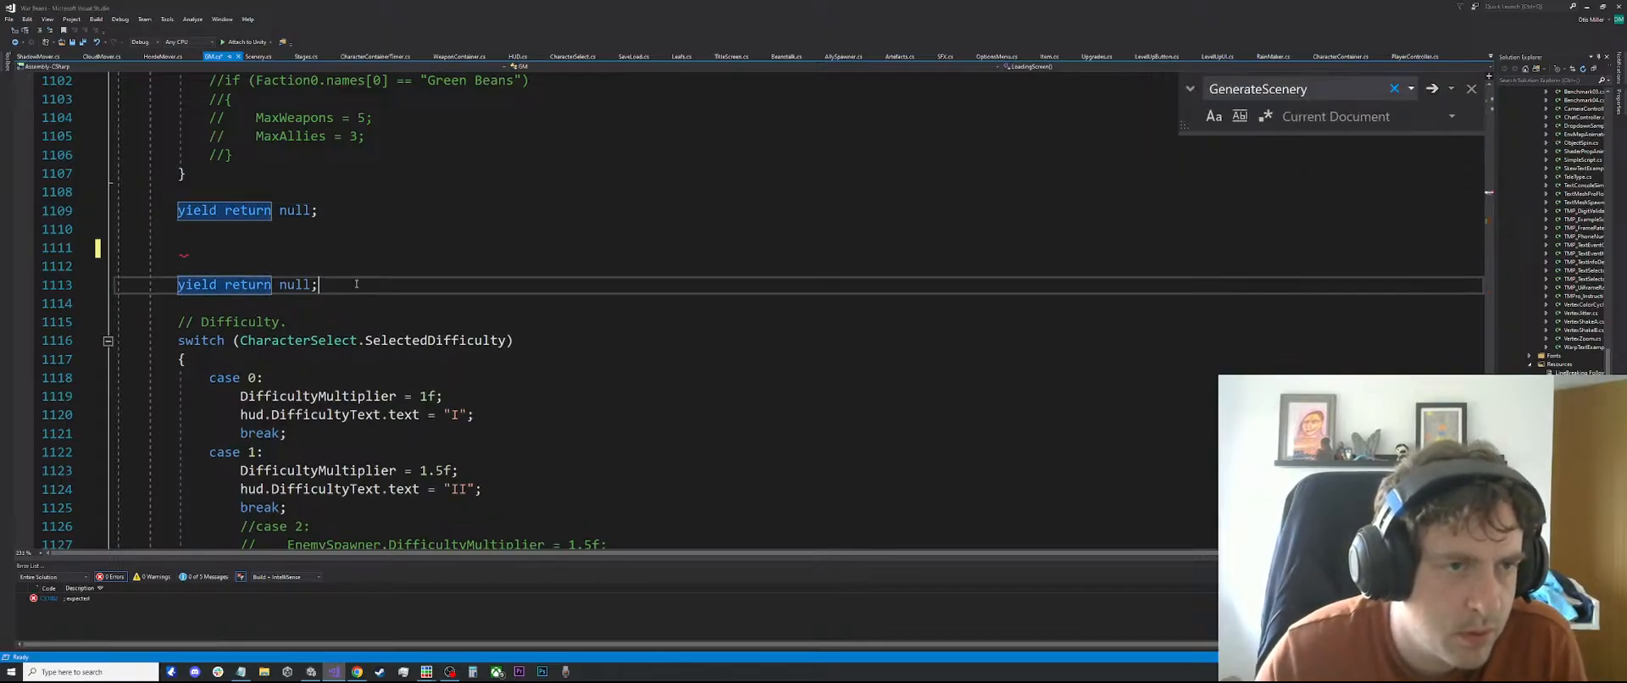
Try cutting the Generate Scenery block with its following yield return, look for a new place earlier in LoadingScreen, and undo the cut
{"action": "left_click", "coordinate": [337, 303]}
{"action": "left_click", "coordinate": [177, 248], "text": "shift"}
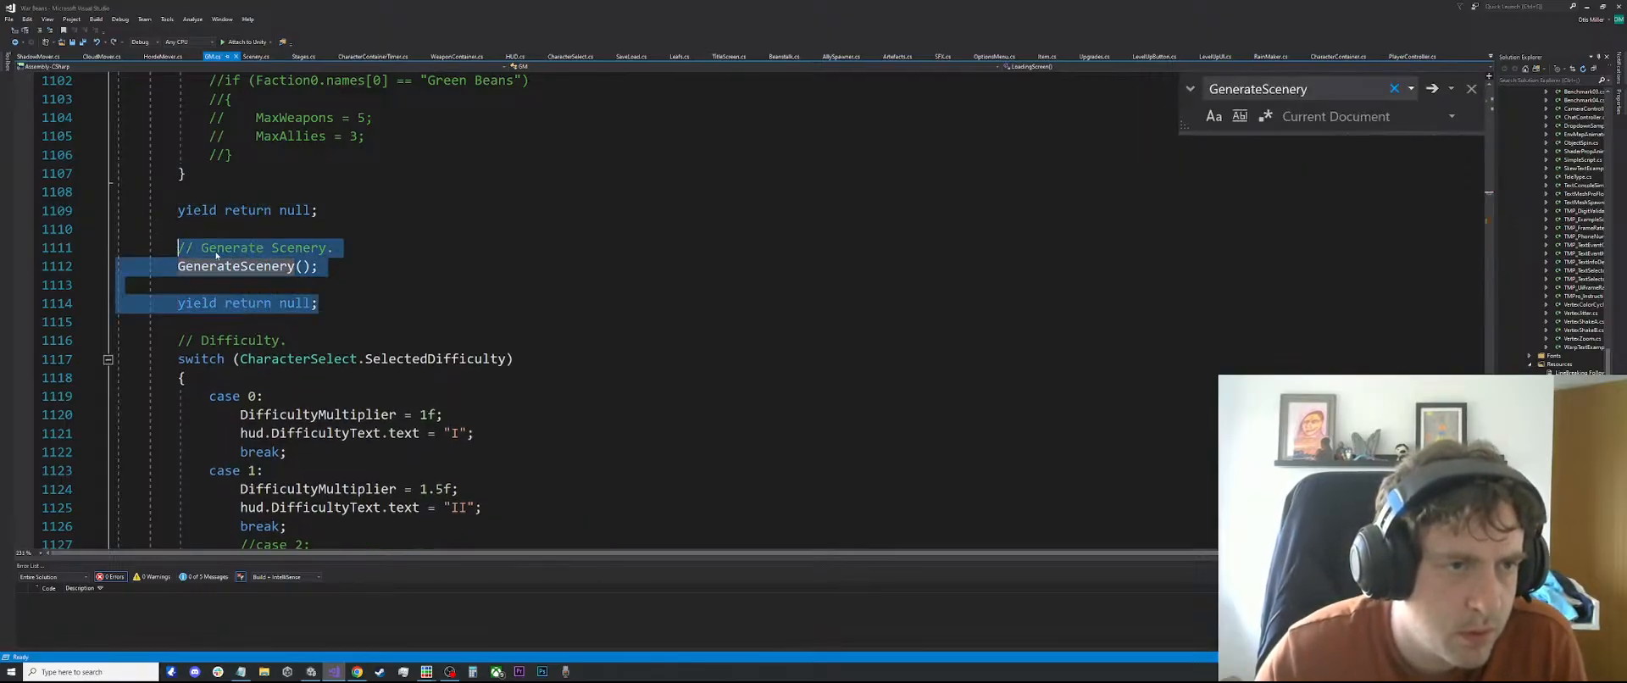
{"action": "key", "text": "ctrl+x"}
{"action": "scroll", "coordinate": [254, 246], "scroll_direction": "up", "scroll_amount": 20}
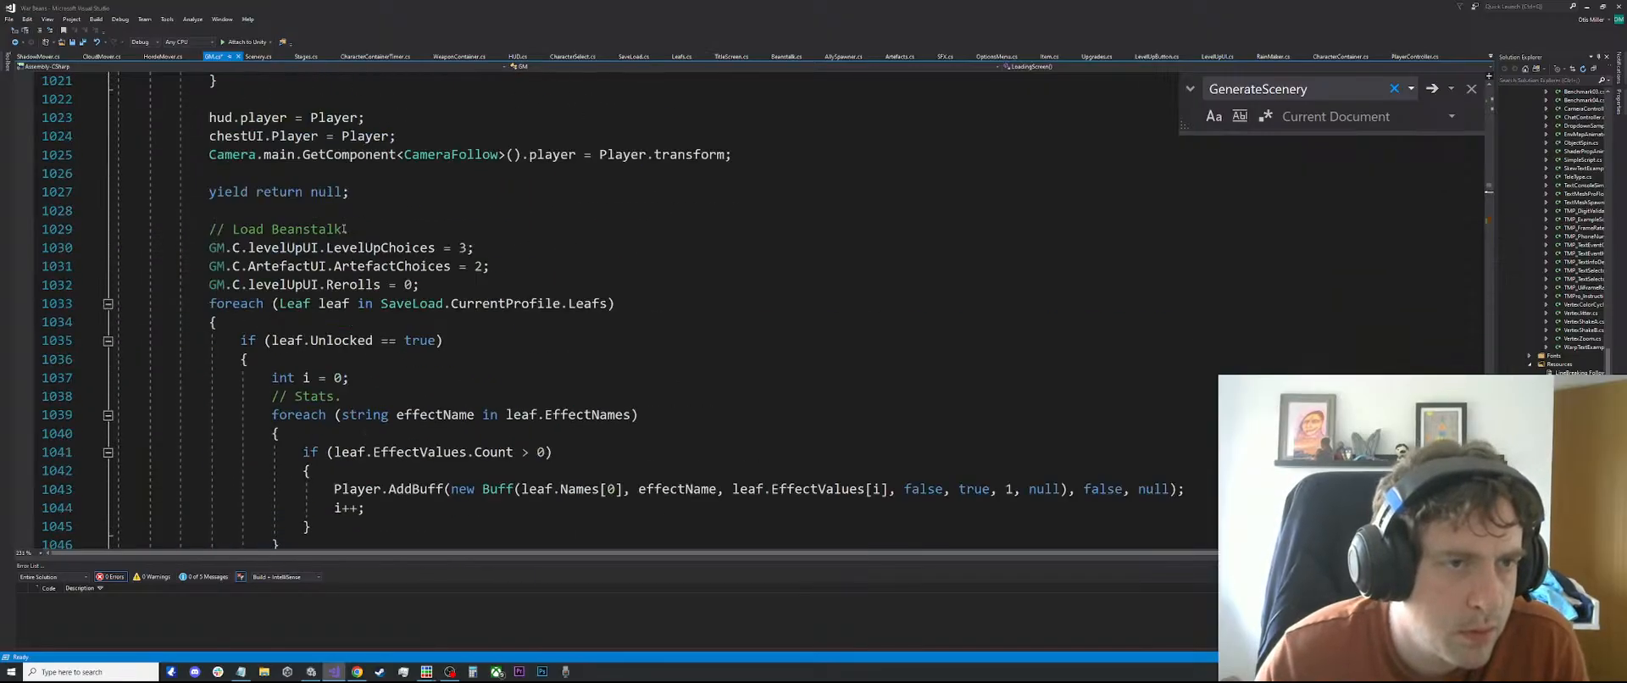
{"action": "scroll", "coordinate": [343, 229], "scroll_direction": "up", "scroll_amount": 11}
{"action": "scroll", "coordinate": [344, 229], "scroll_direction": "up", "scroll_amount": 20}
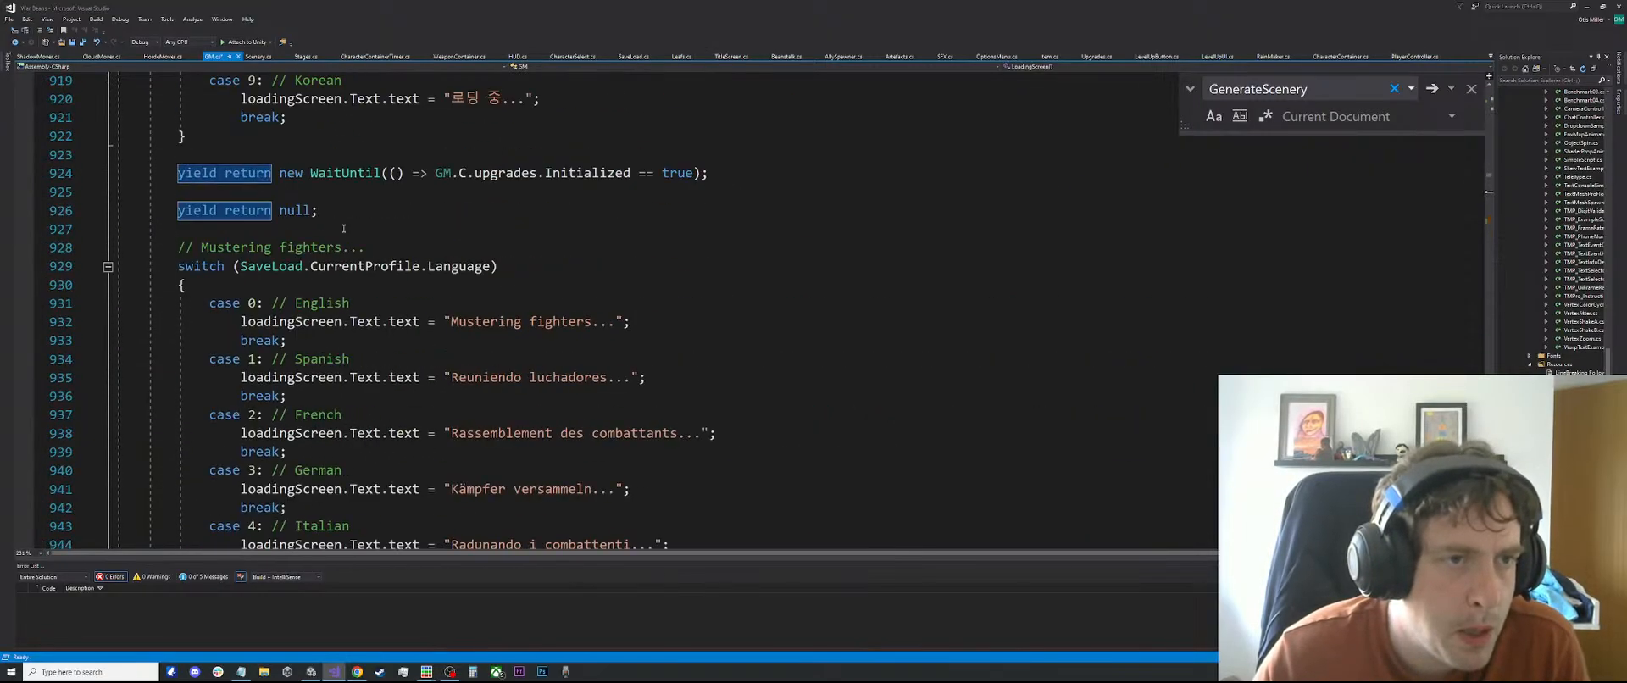
{"action": "scroll", "coordinate": [362, 279], "scroll_direction": "down", "scroll_amount": 20}
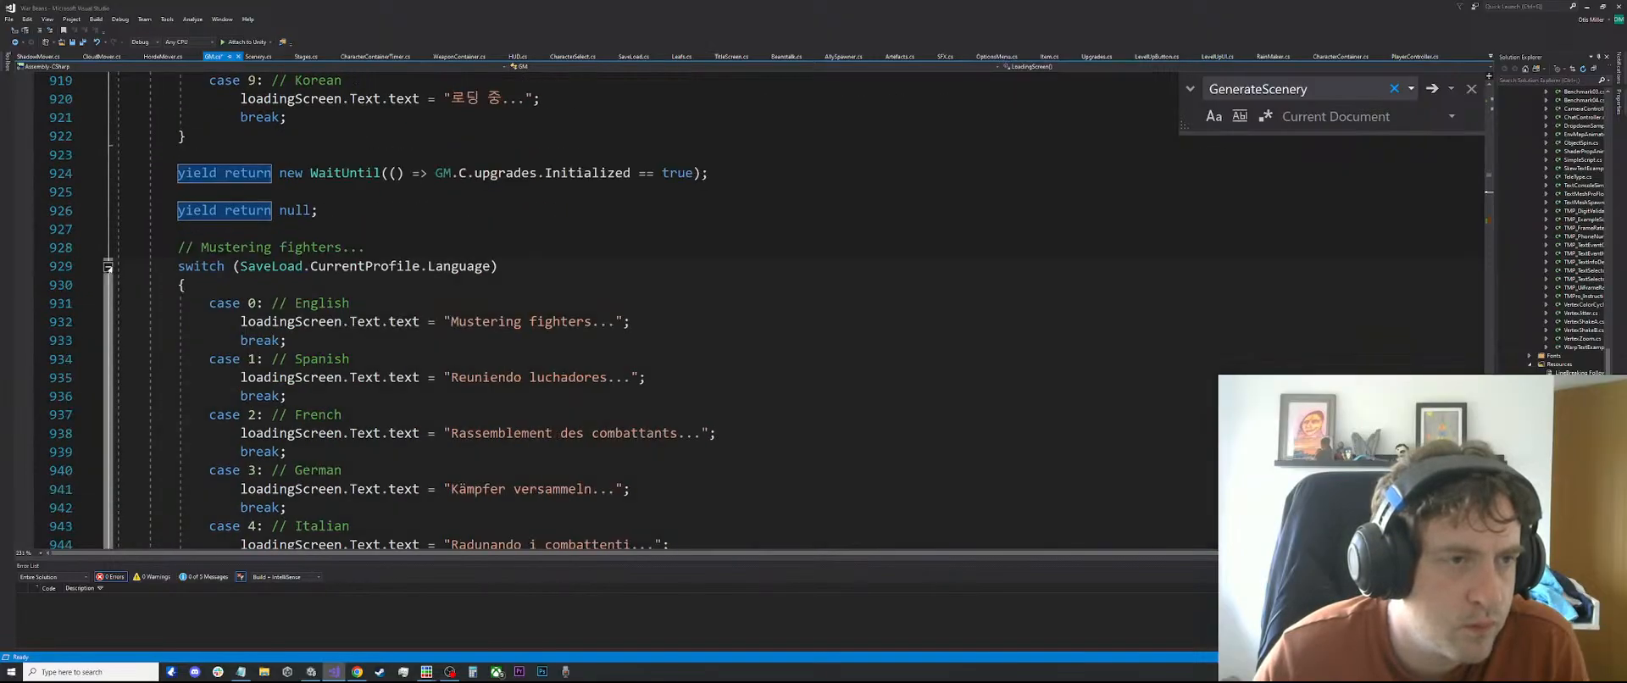
{"action": "scroll", "coordinate": [280, 296], "scroll_direction": "up", "scroll_amount": 2}
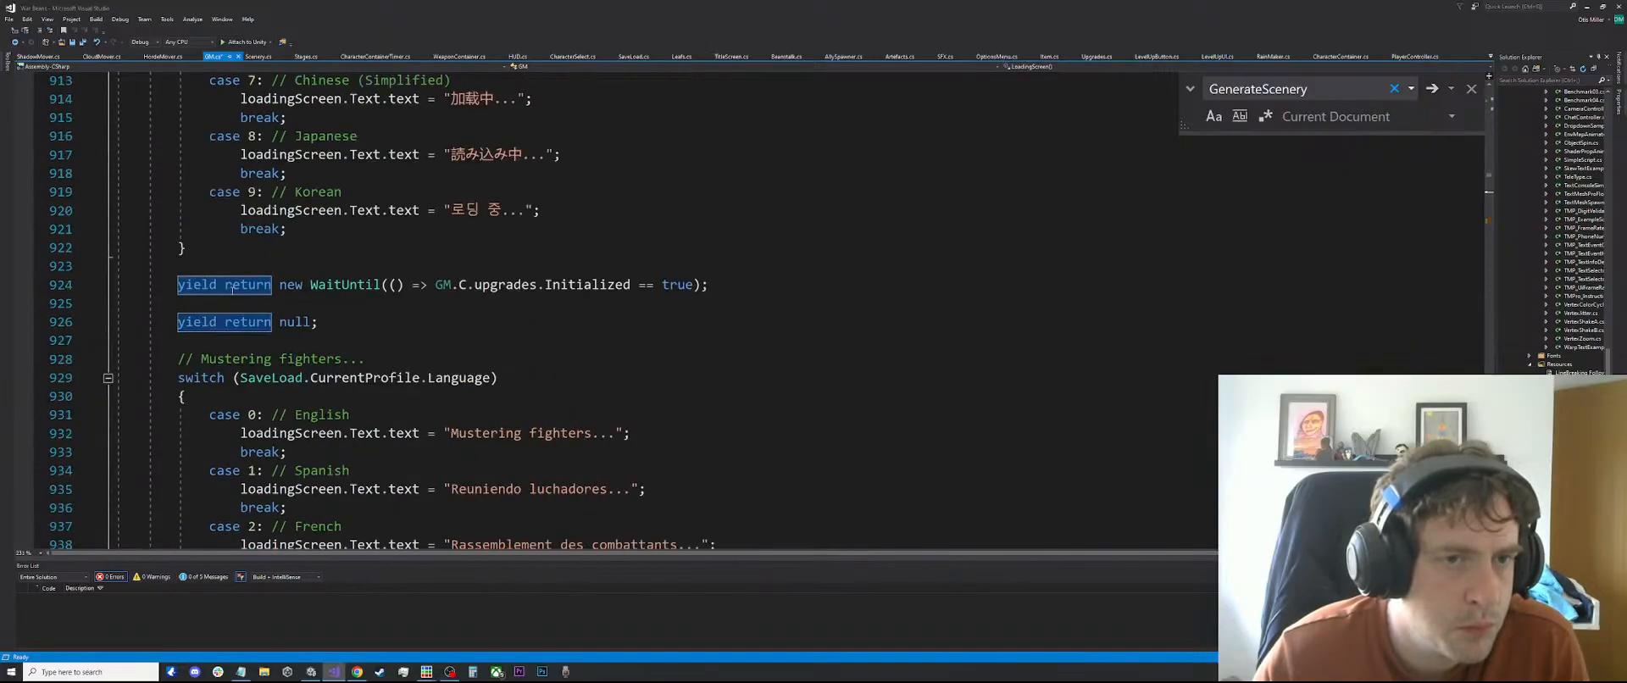
{"action": "scroll", "coordinate": [268, 272], "scroll_direction": "up", "scroll_amount": 4}
{"action": "scroll", "coordinate": [263, 279], "scroll_direction": "down", "scroll_amount": 10}
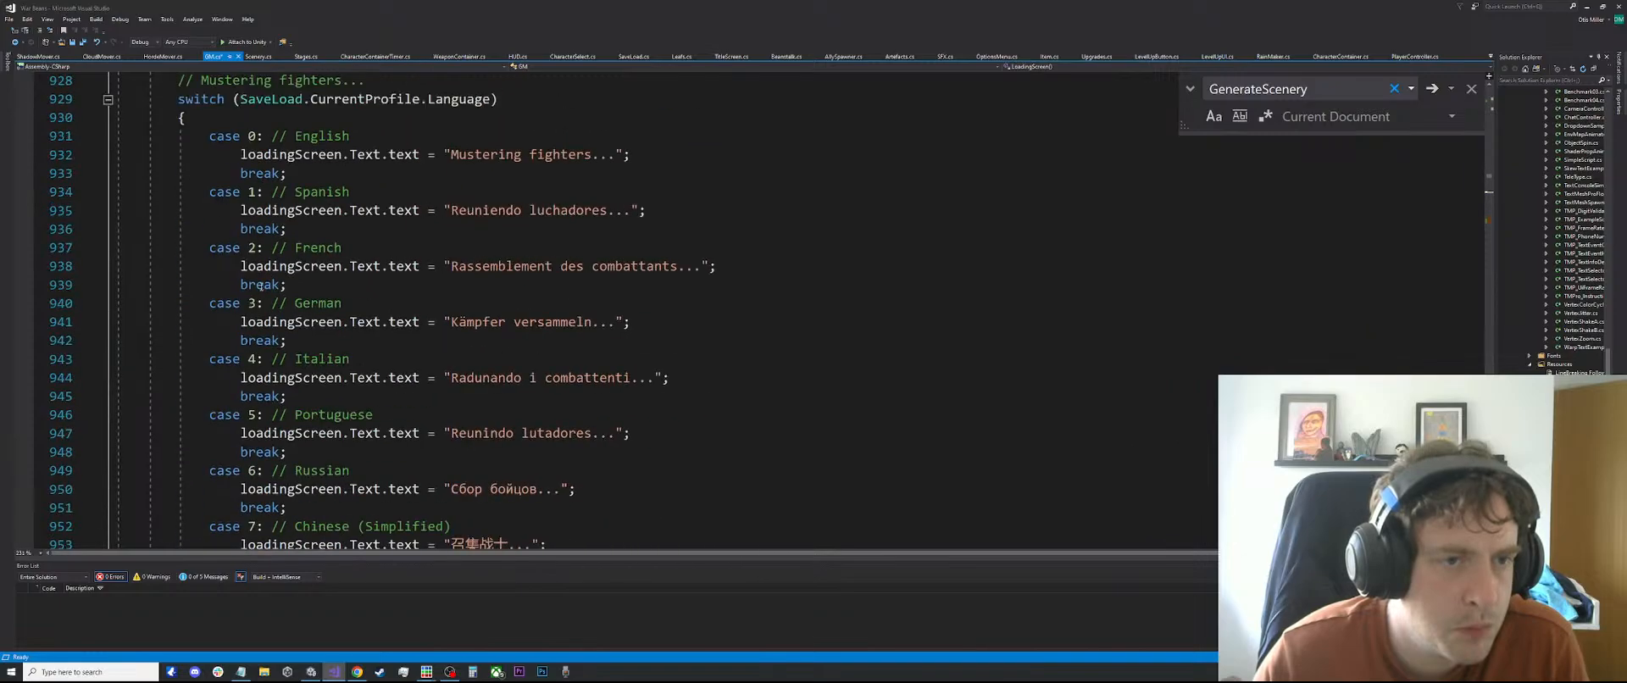
{"action": "scroll", "coordinate": [260, 286], "scroll_direction": "down", "scroll_amount": 7}
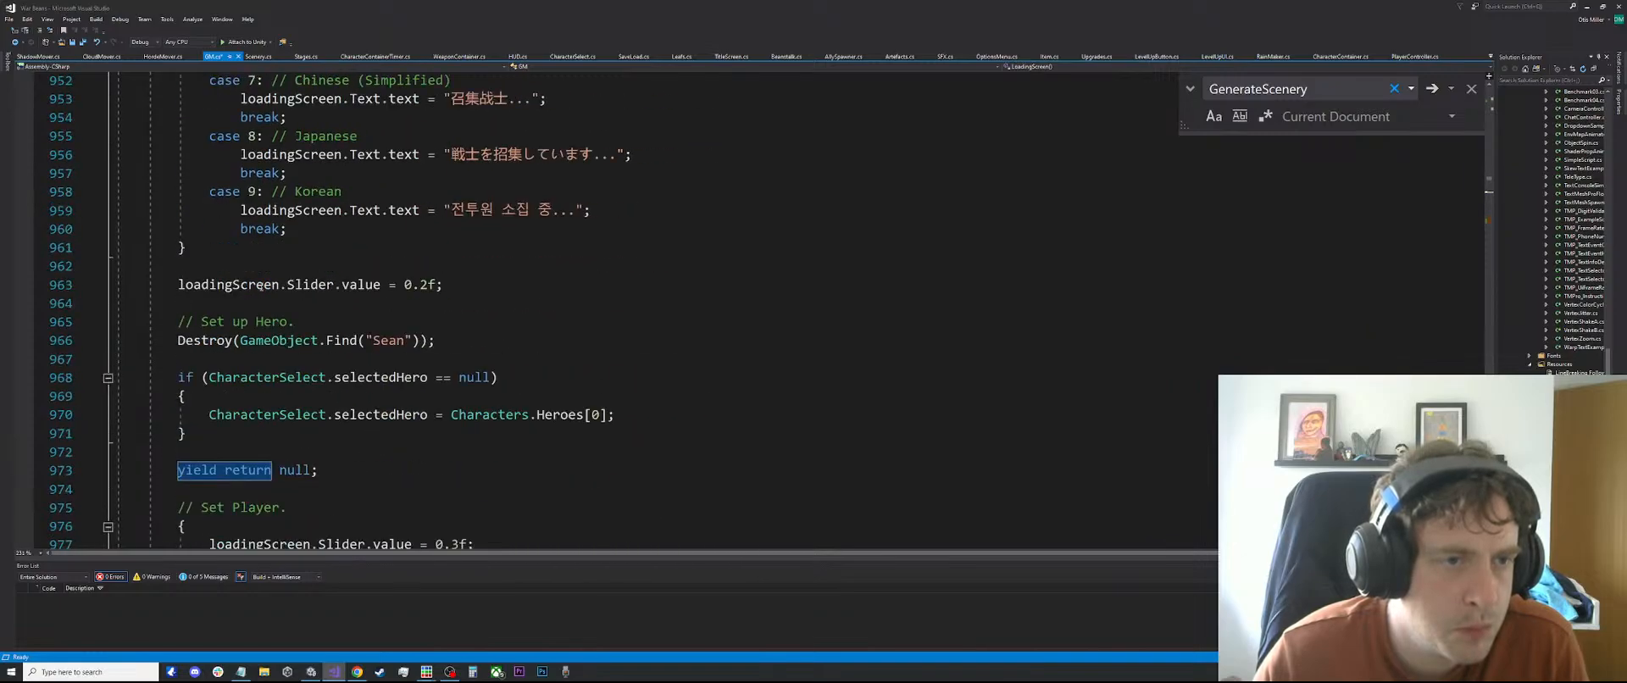
{"action": "scroll", "coordinate": [260, 286], "scroll_direction": "up", "scroll_amount": 20}
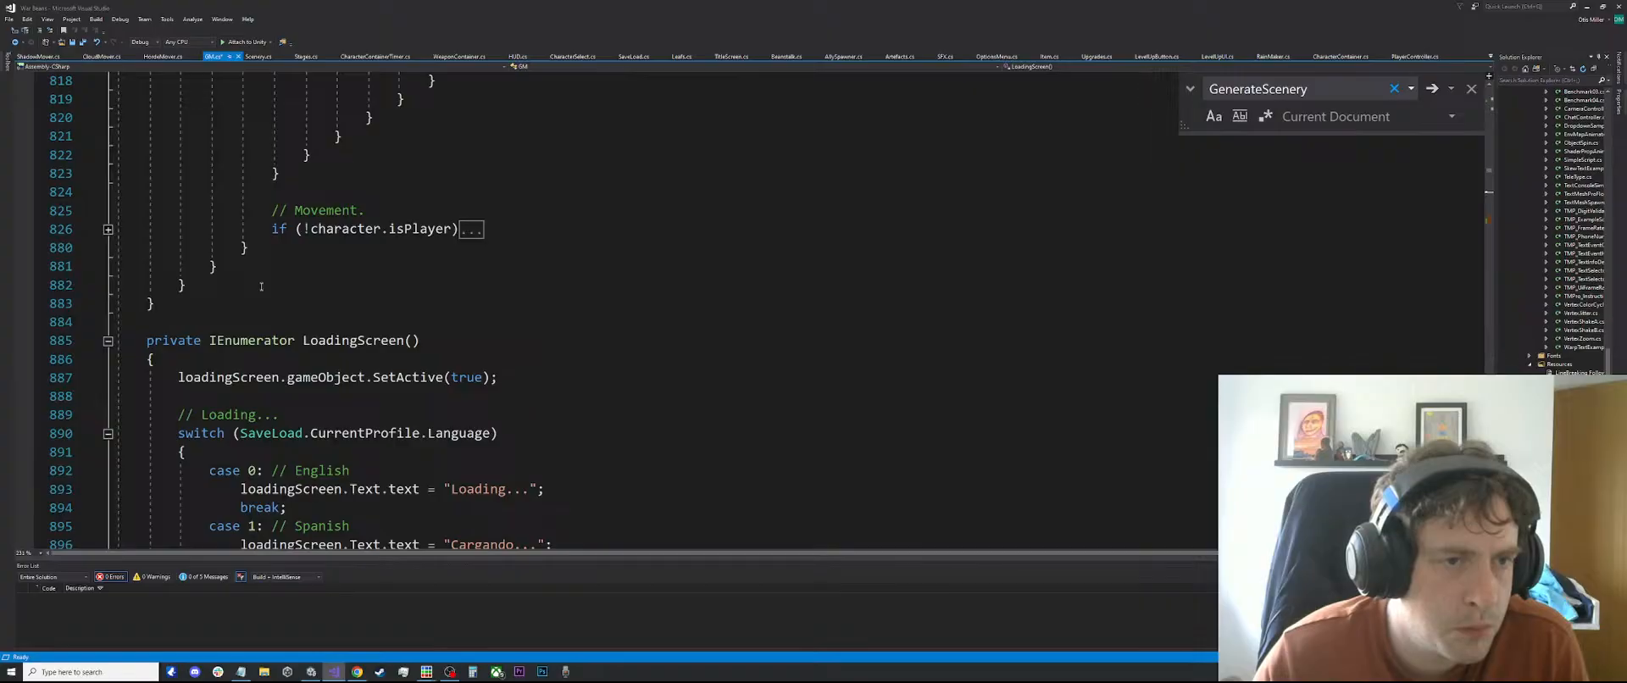
{"action": "scroll", "coordinate": [261, 287], "scroll_direction": "down", "scroll_amount": 20}
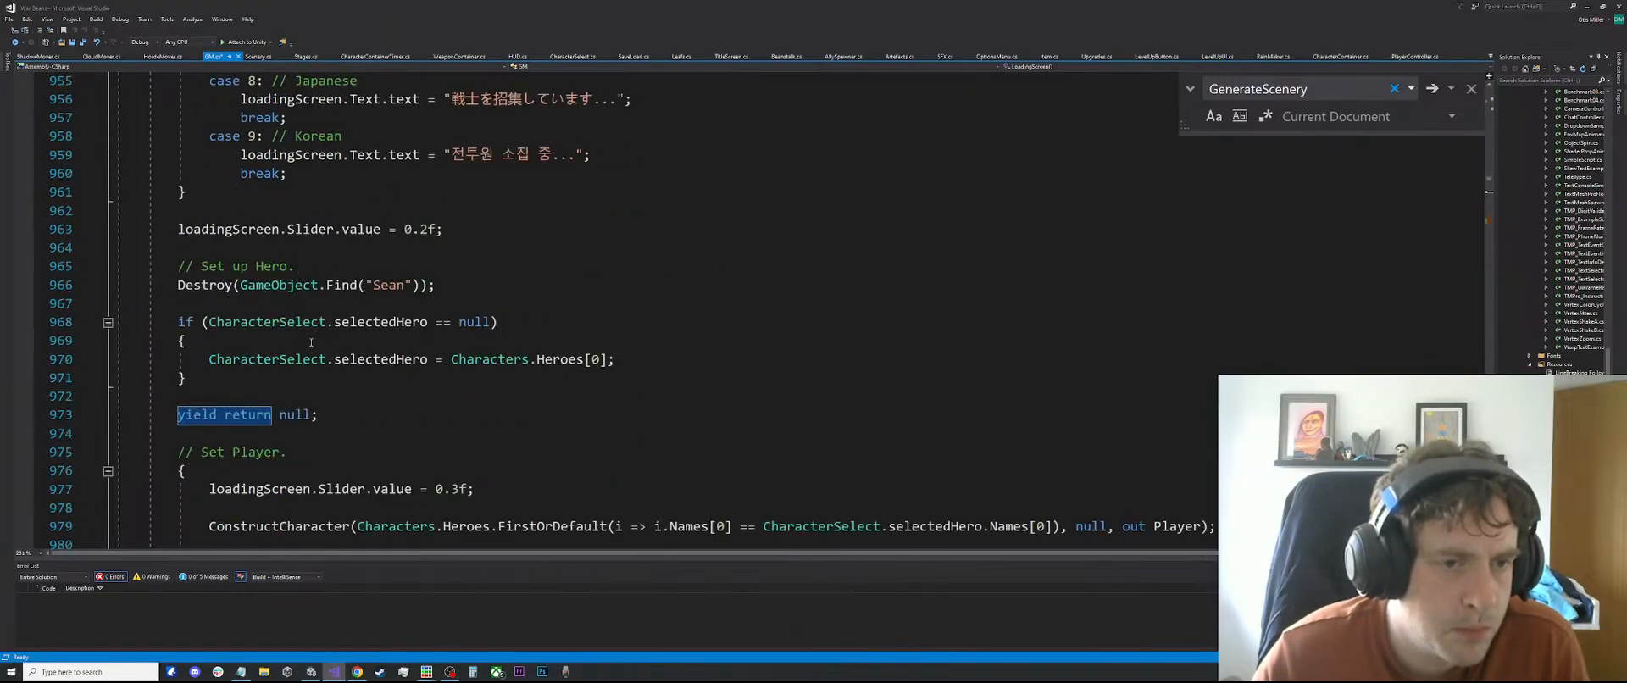
{"action": "scroll", "coordinate": [311, 341], "scroll_direction": "down", "scroll_amount": 20}
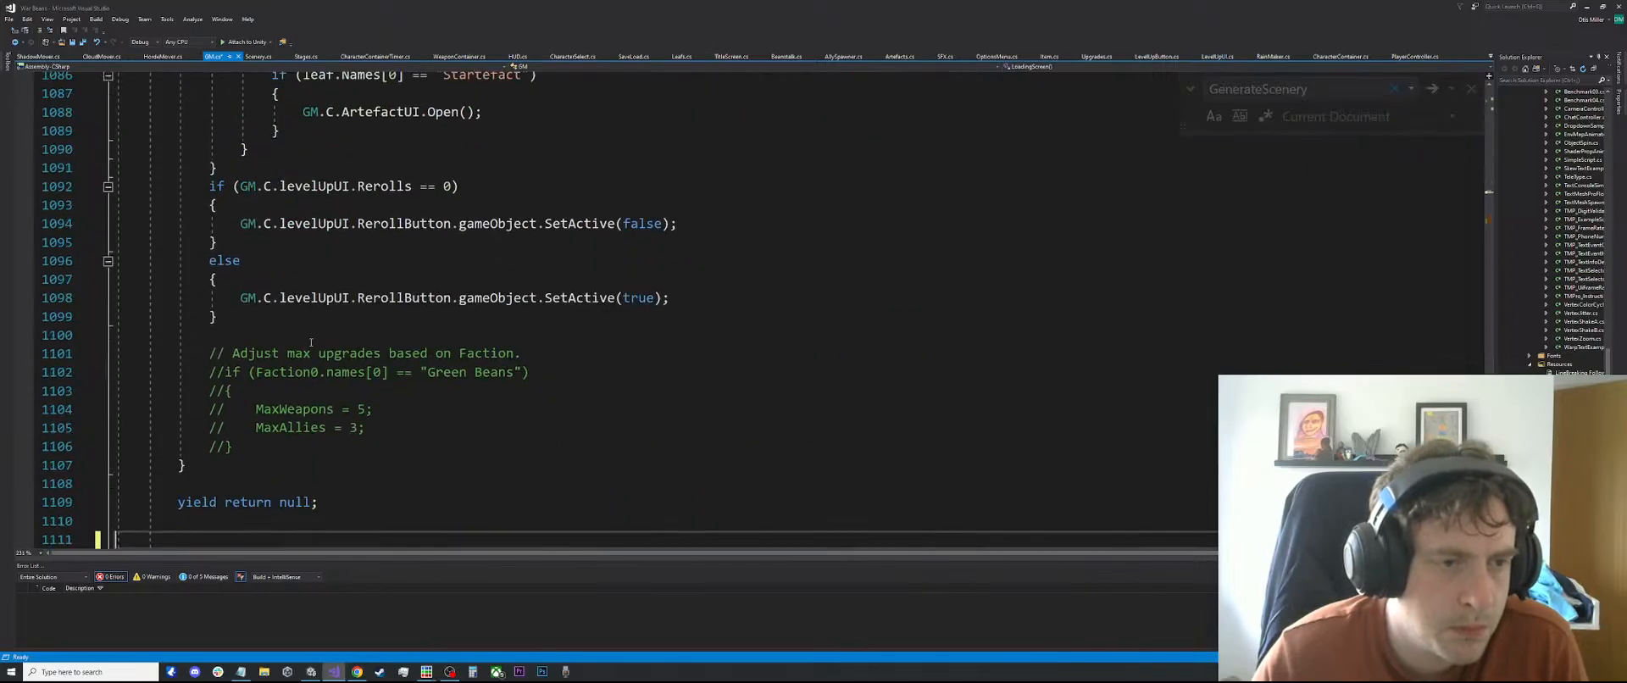
{"action": "key", "text": "ctrl+z"}
Collapse the Difficulty switch below the scenery call and review the leaf unlock code above it
{"action": "scroll", "coordinate": [311, 343], "scroll_direction": "down", "scroll_amount": 9}
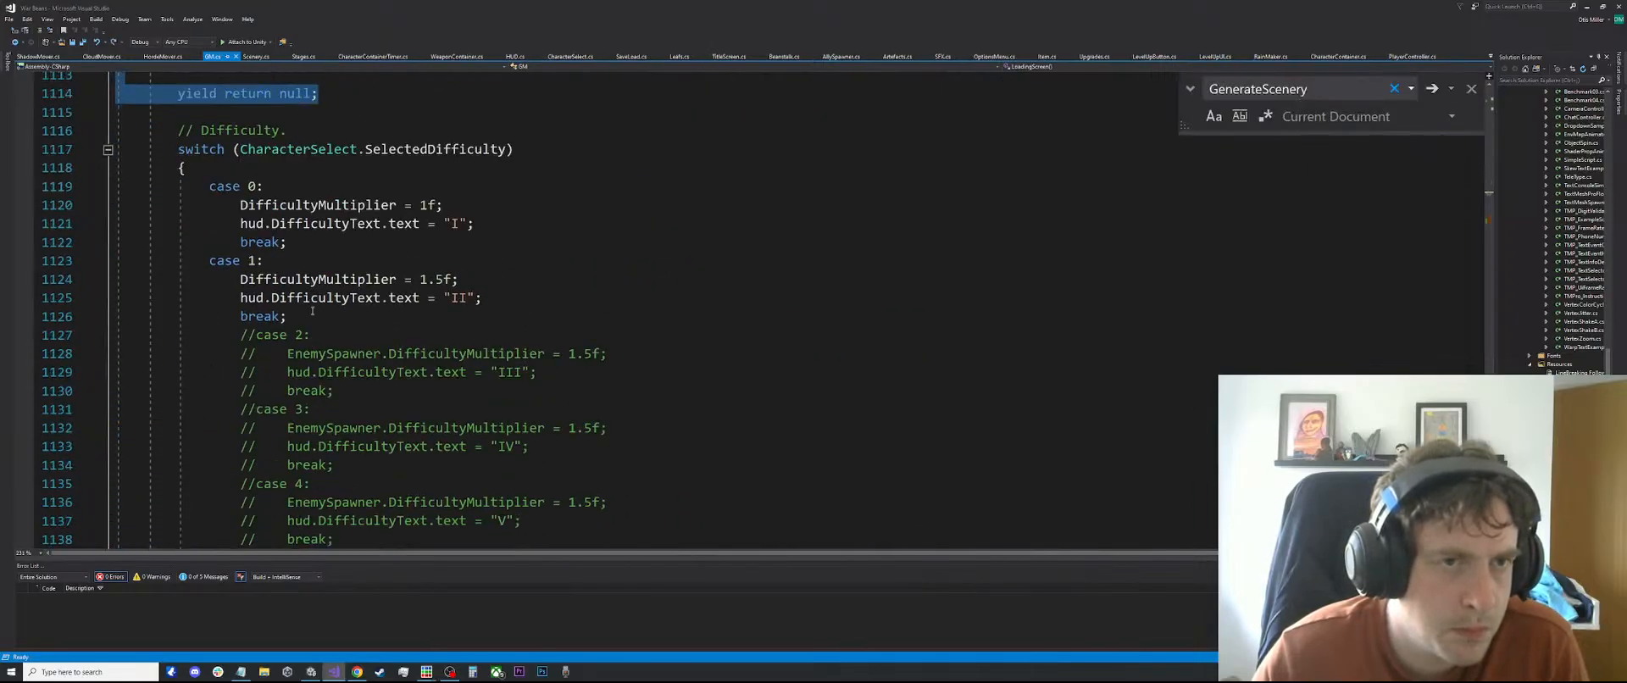
{"action": "left_click", "coordinate": [108, 150]}
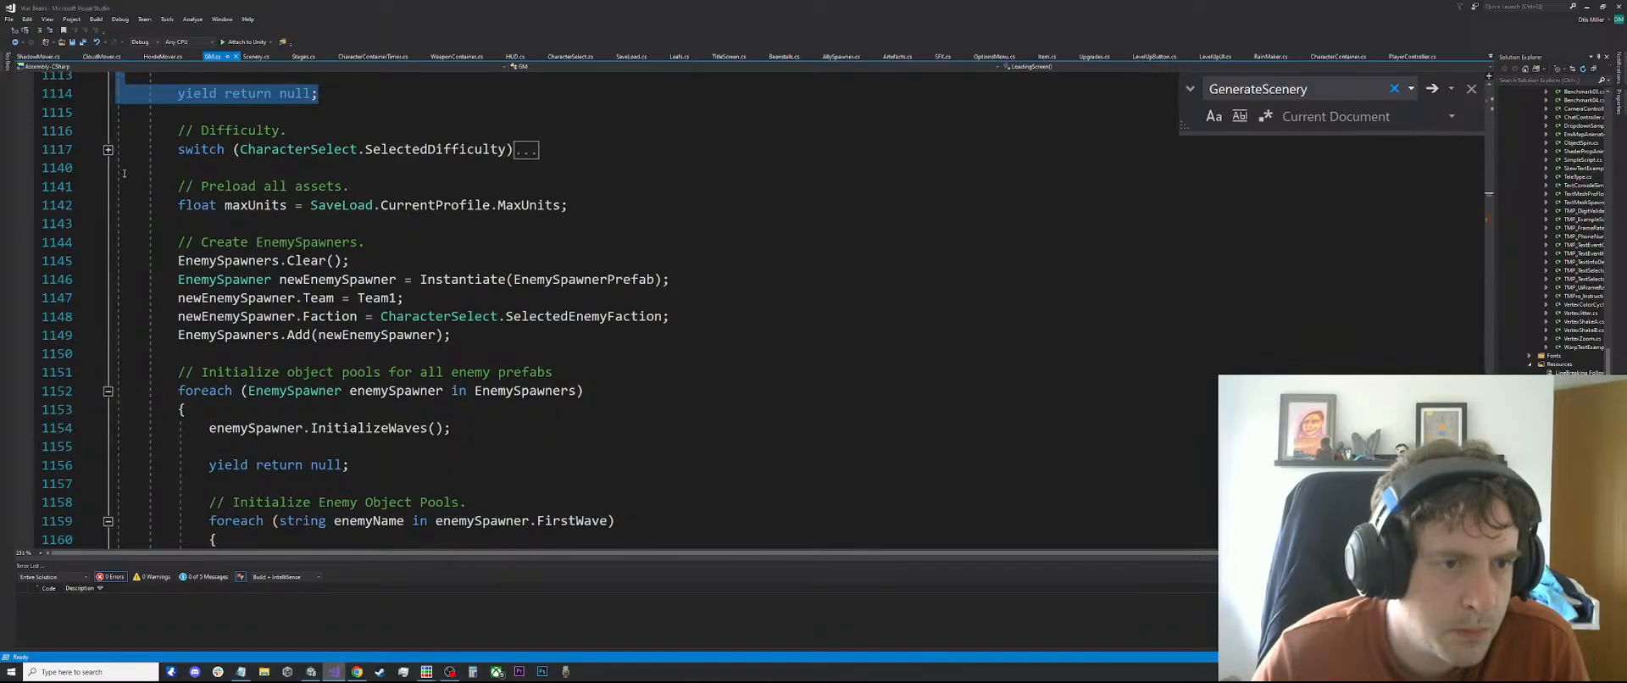
{"action": "scroll", "coordinate": [201, 215], "scroll_direction": "up", "scroll_amount": 20}
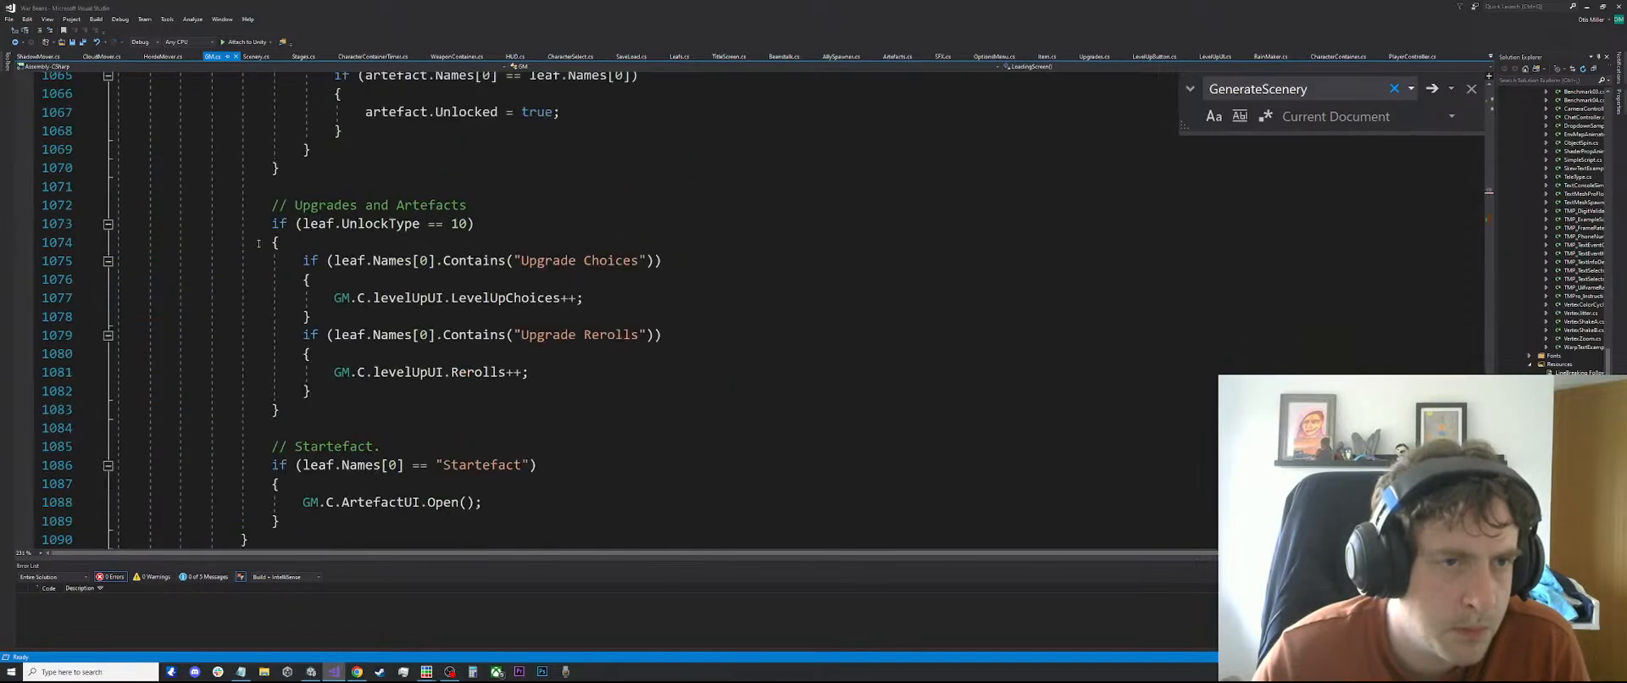
{"action": "scroll", "coordinate": [263, 246], "scroll_direction": "up", "scroll_amount": 7}
{"action": "scroll", "coordinate": [262, 245], "scroll_direction": "down", "scroll_amount": 20}
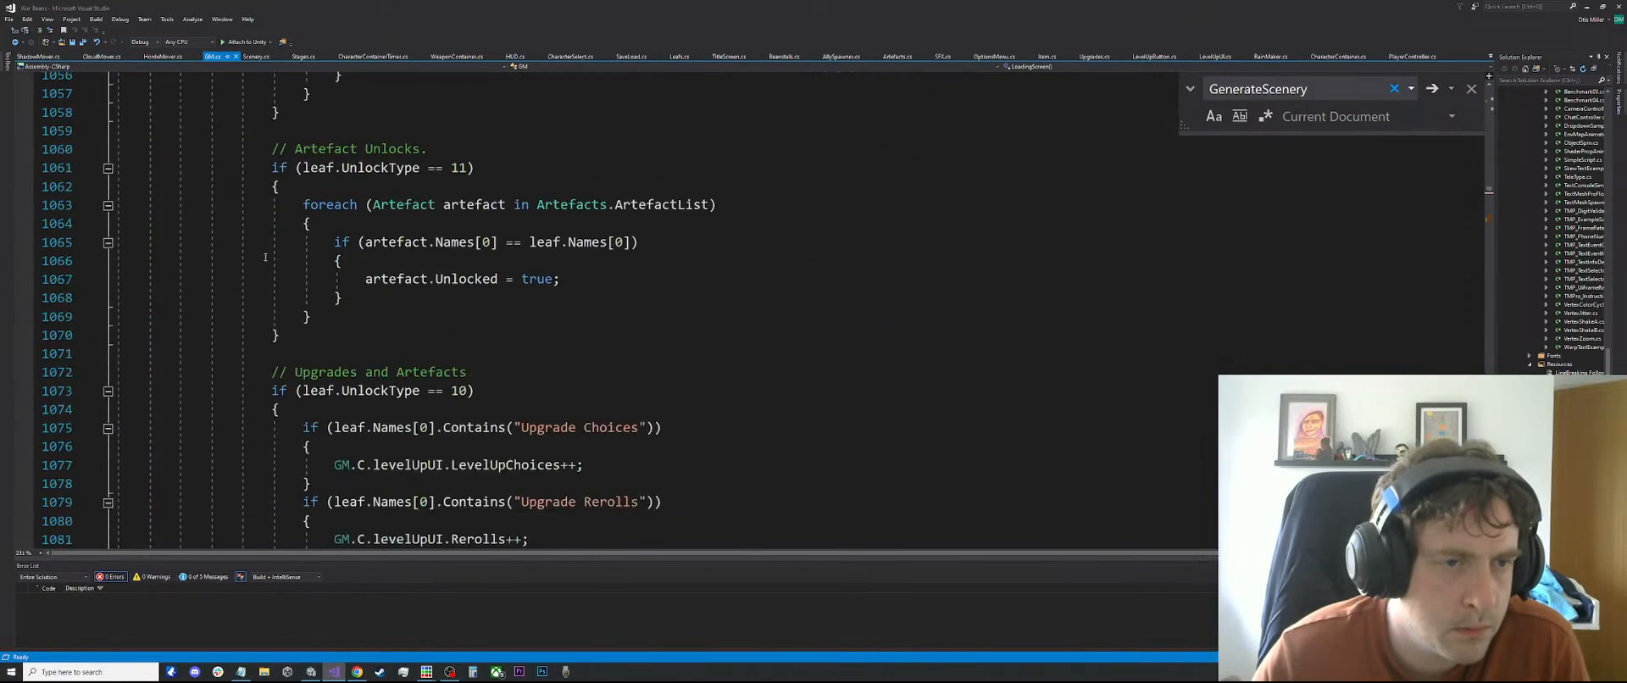
{"action": "scroll", "coordinate": [265, 254], "scroll_direction": "up", "scroll_amount": 7}
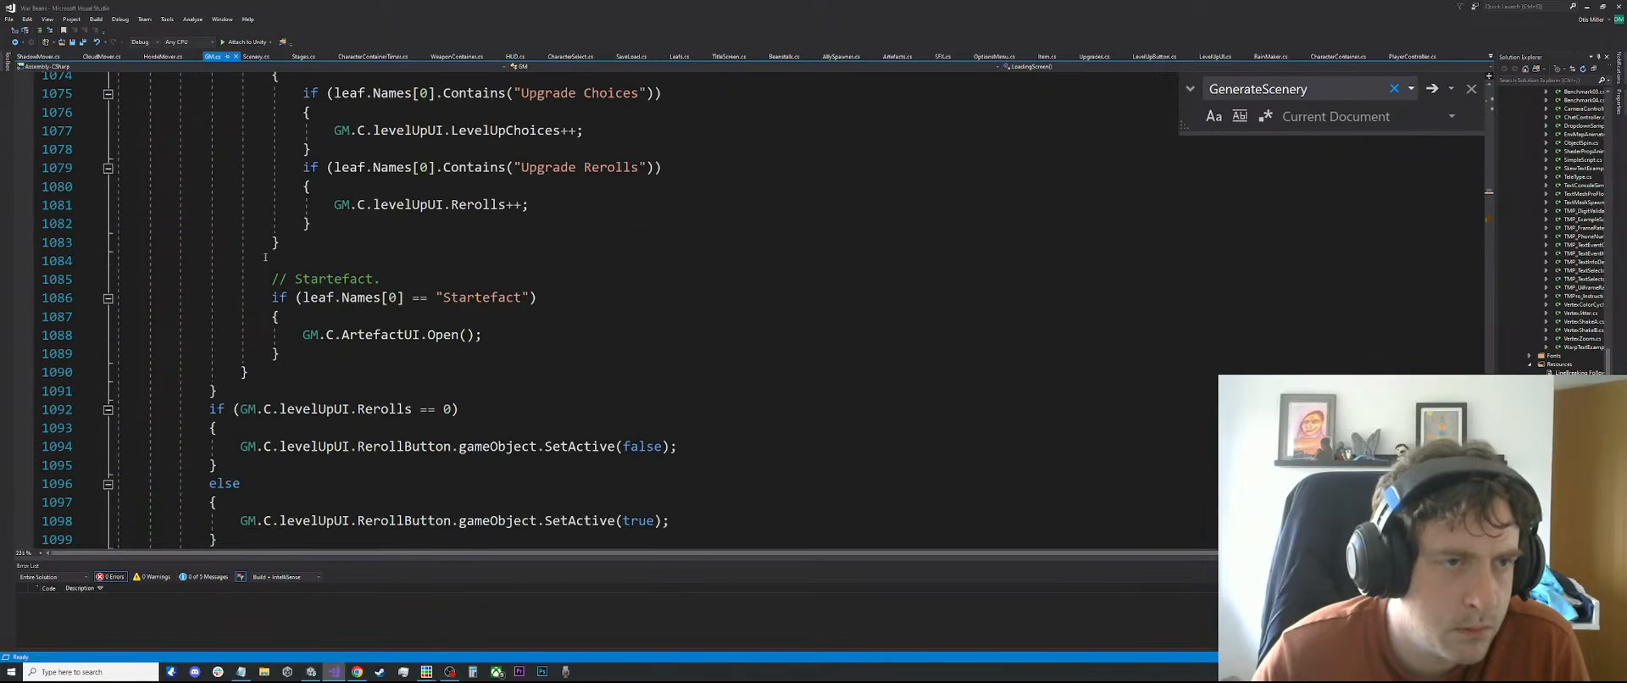
{"action": "scroll", "coordinate": [264, 245], "scroll_direction": "down", "scroll_amount": 1}
Cut the Generate Scenery comment, call and following yield return, and remove the leftover blank lines
{"action": "key", "text": "ctrl+x"}
{"action": "key", "text": "BackSpace"}
{"action": "key", "text": "BackSpace"}
{"action": "key", "text": "BackSpace"}
{"action": "key", "text": "BackSpace"}
Collapse the Set Player block in the LoadingScreen coroutine
{"action": "scroll", "coordinate": [264, 244], "scroll_direction": "up", "scroll_amount": 20}
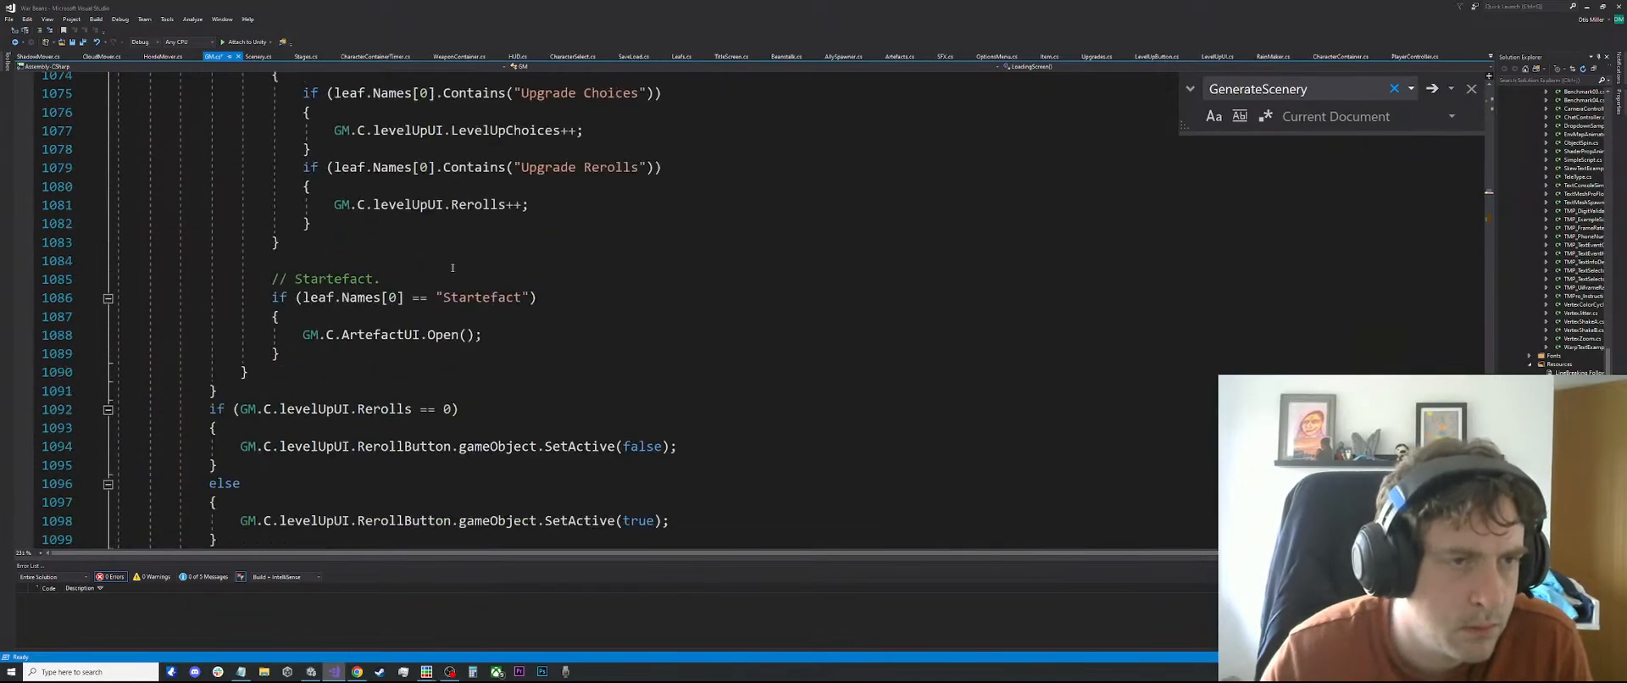
{"action": "scroll", "coordinate": [439, 266], "scroll_direction": "up", "scroll_amount": 11}
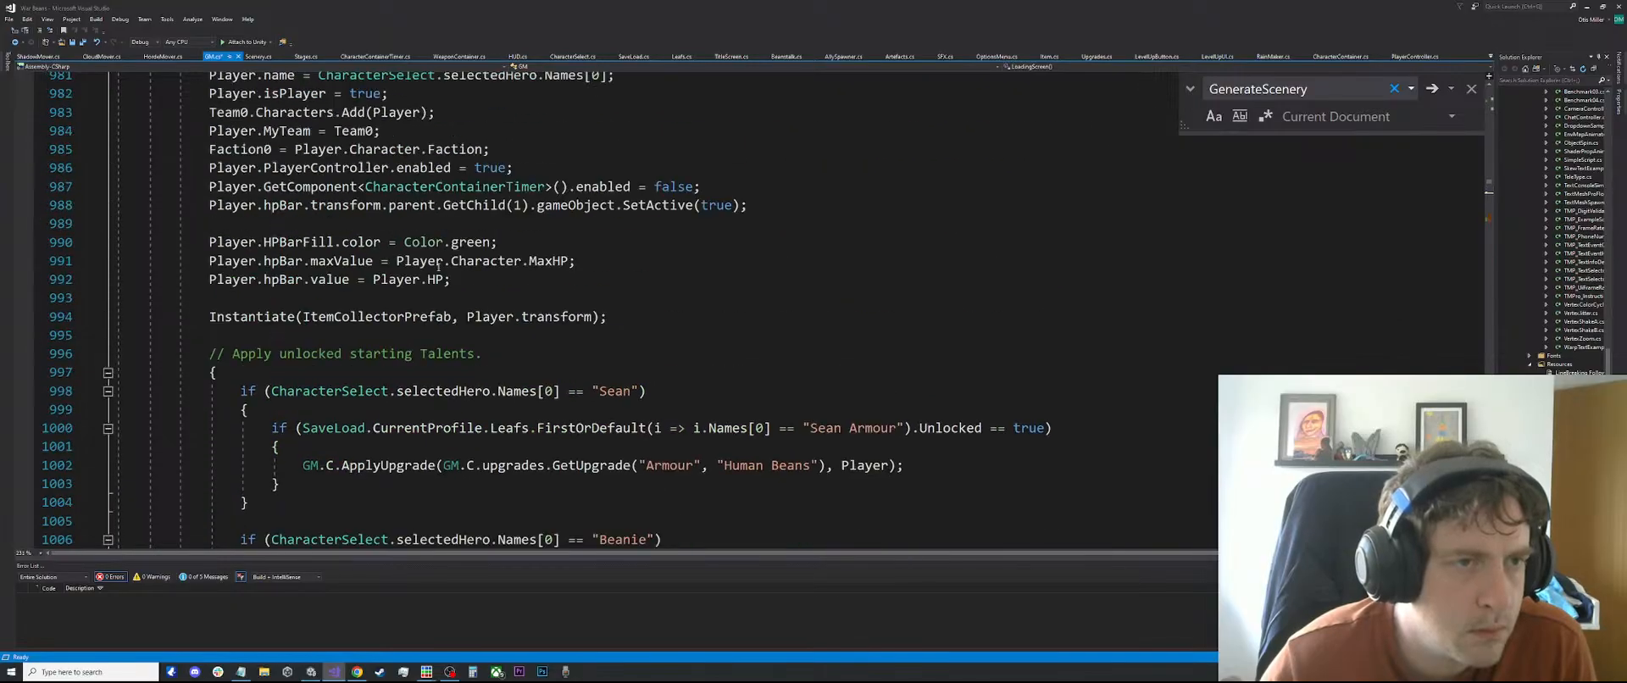
{"action": "scroll", "coordinate": [439, 267], "scroll_direction": "up", "scroll_amount": 7}
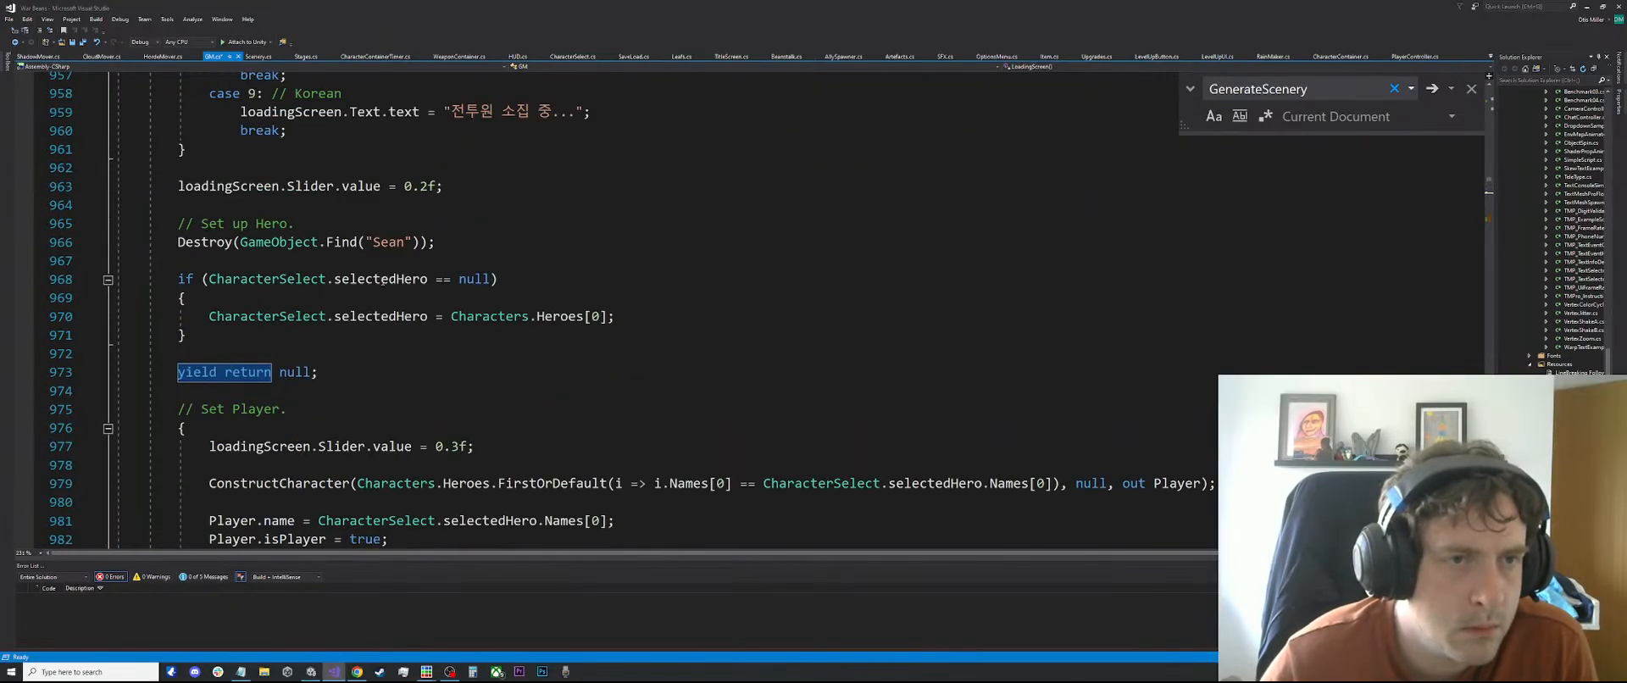
{"action": "left_click", "coordinate": [100, 431]}
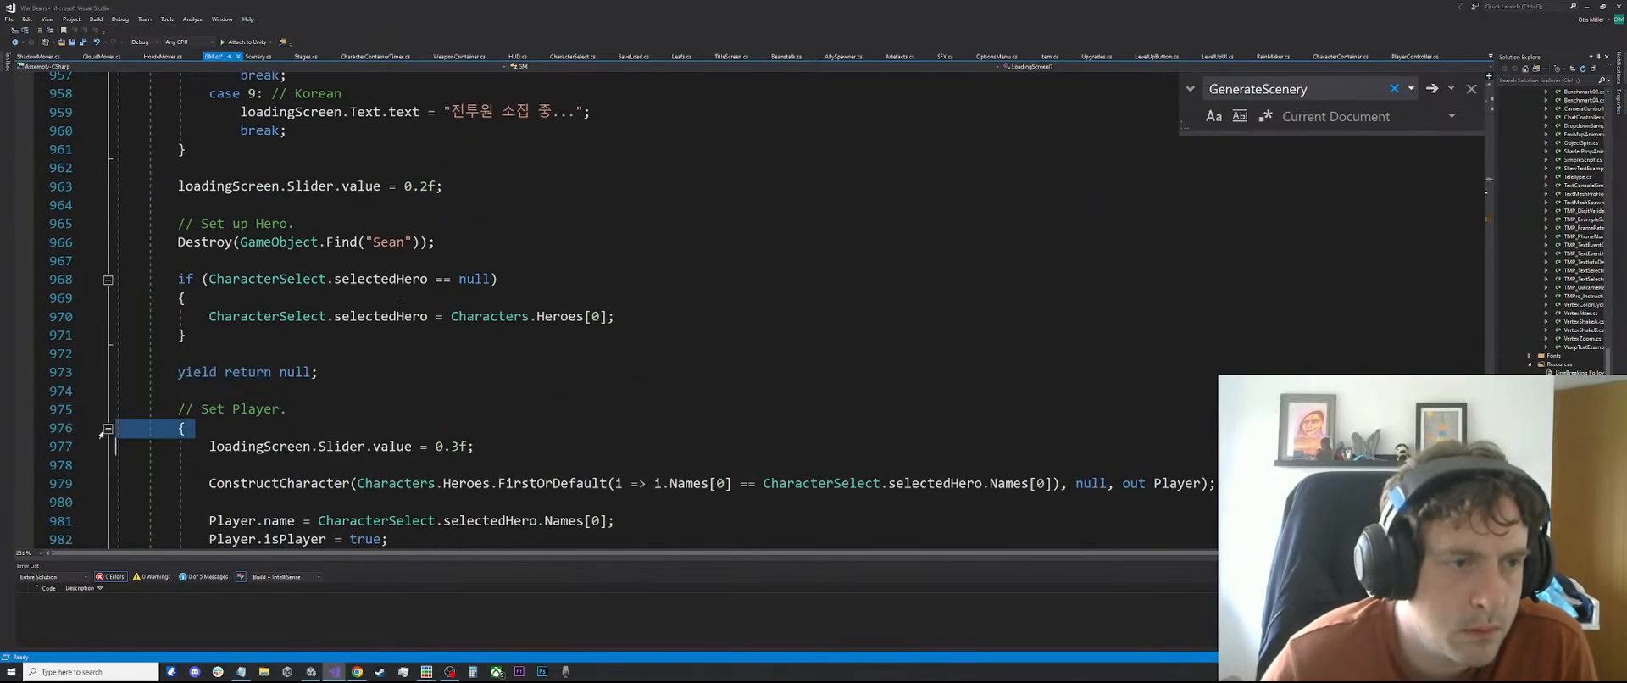
{"action": "left_click", "coordinate": [107, 429]}
Search the current document for "case 0: // English", taken from the Loading language switch at the start of LoadingScreen
{"action": "scroll", "coordinate": [219, 336], "scroll_direction": "up", "scroll_amount": 14}
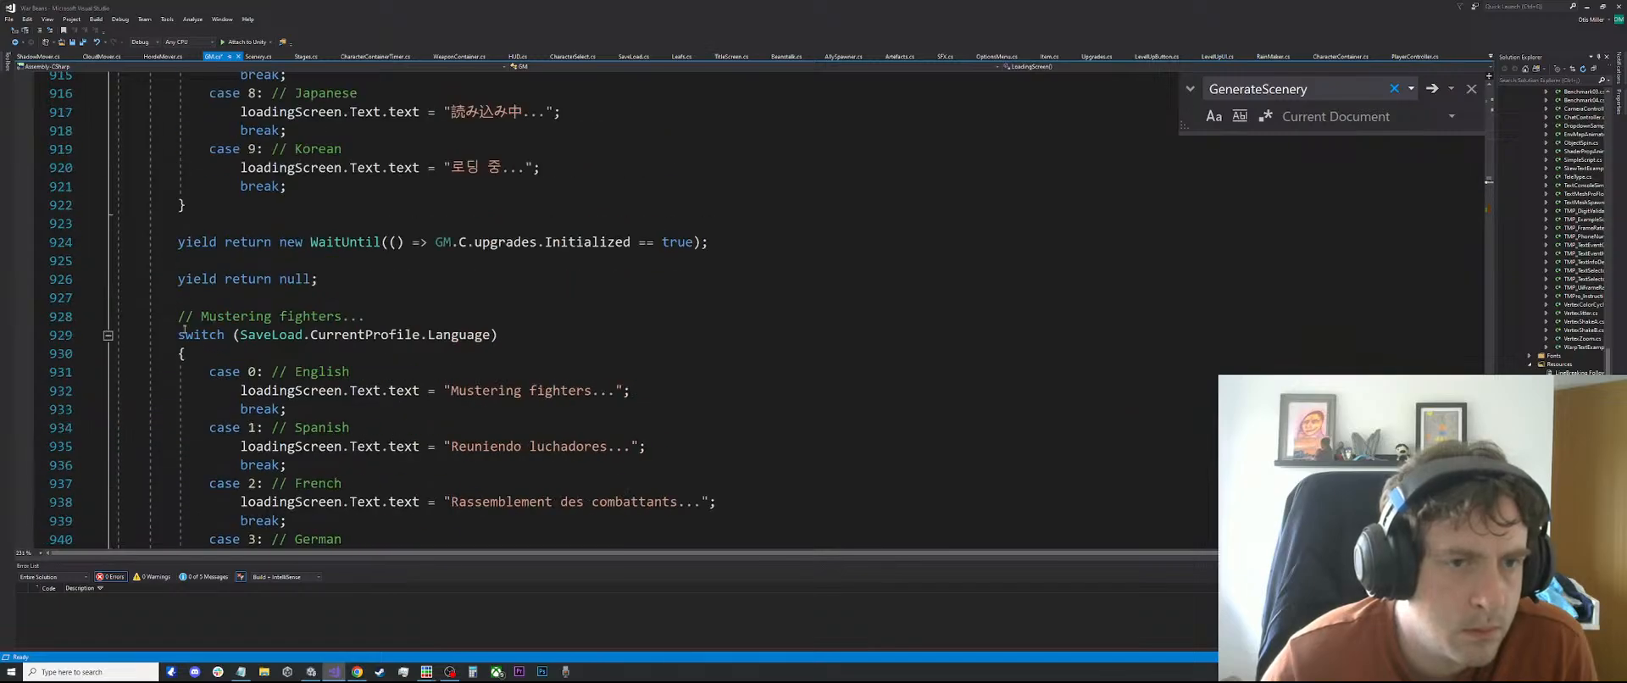
{"action": "scroll", "coordinate": [267, 304], "scroll_direction": "up", "scroll_amount": 12}
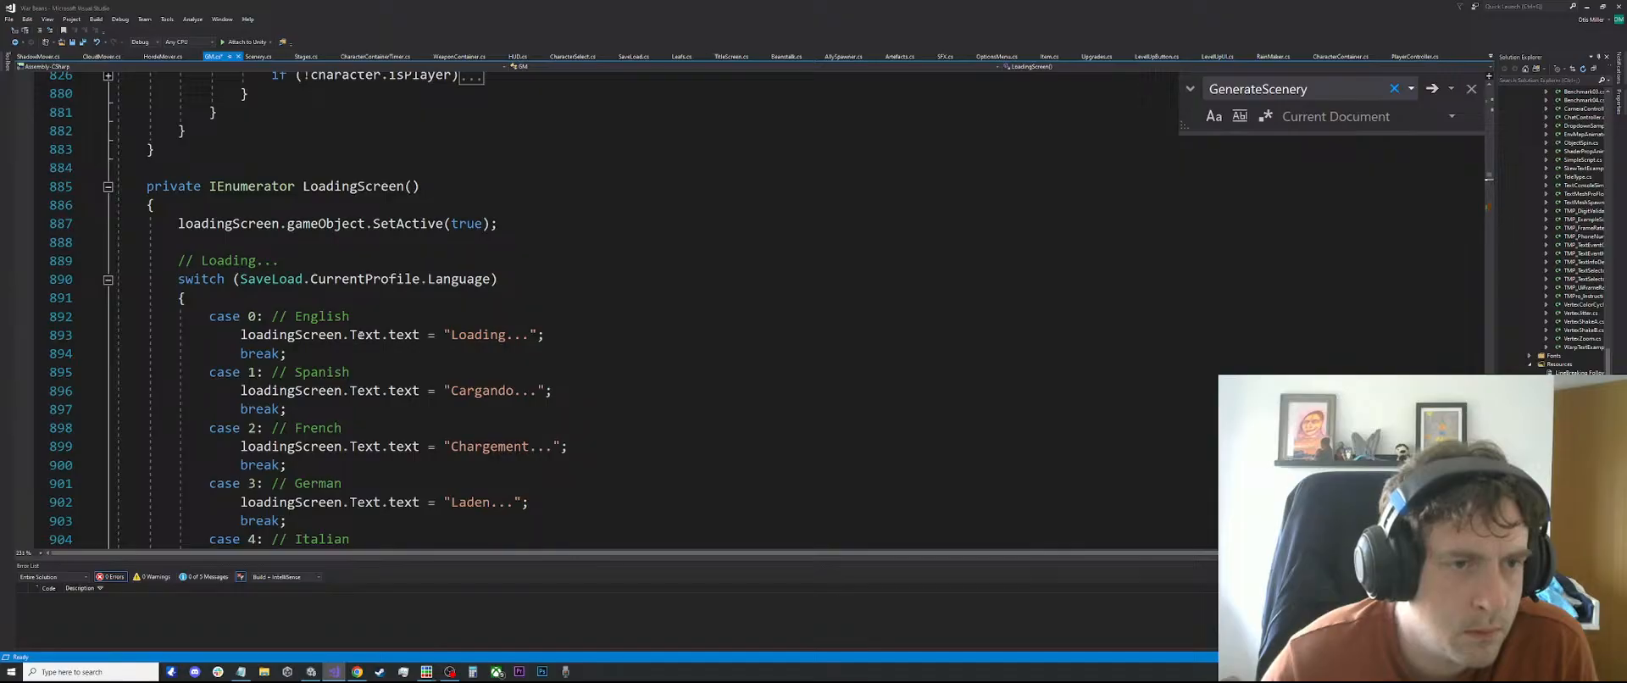
{"action": "left_click_drag", "start_coordinate": [431, 336], "coordinate": [256, 337]}
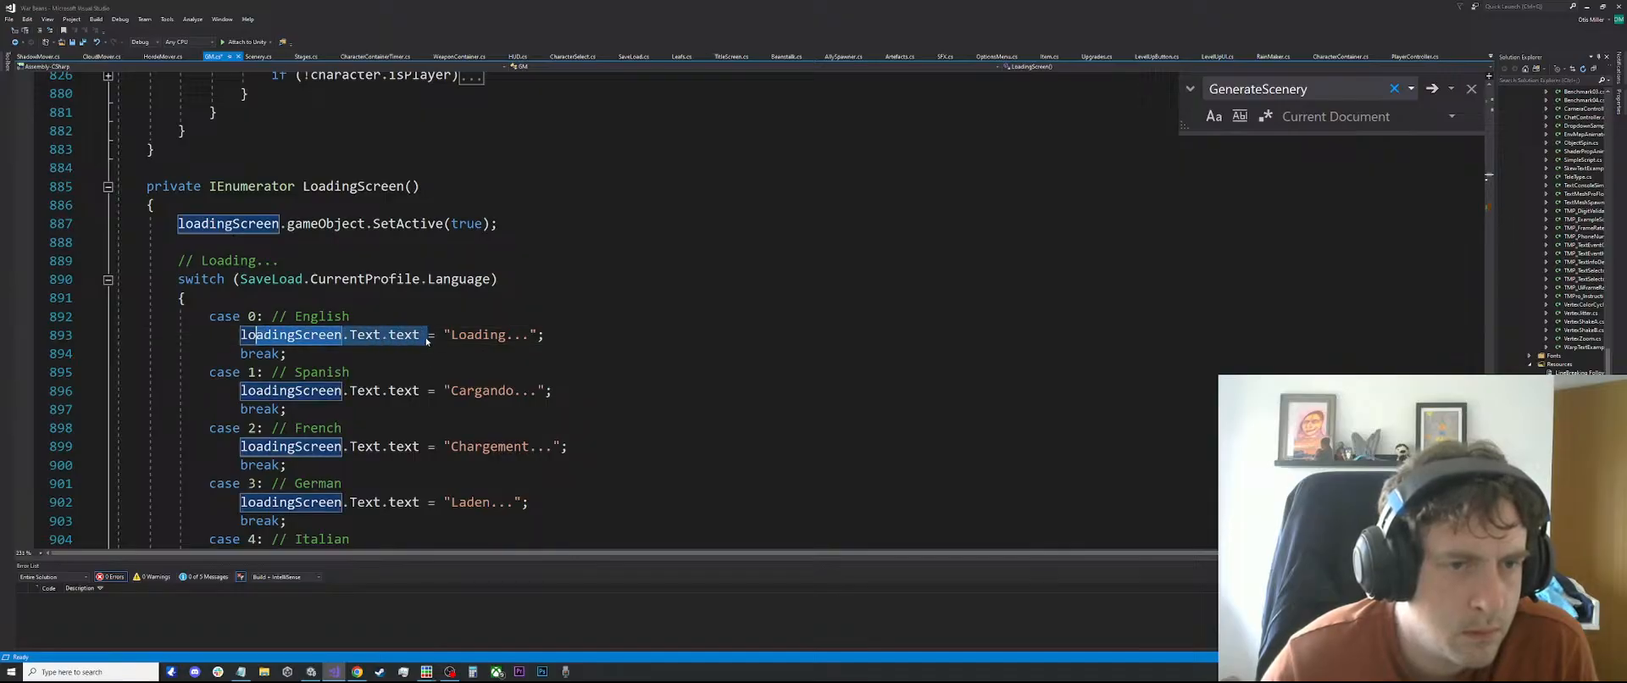
{"action": "left_click", "coordinate": [434, 336]}
{"action": "left_click_drag", "start_coordinate": [355, 335], "coordinate": [240, 315]}
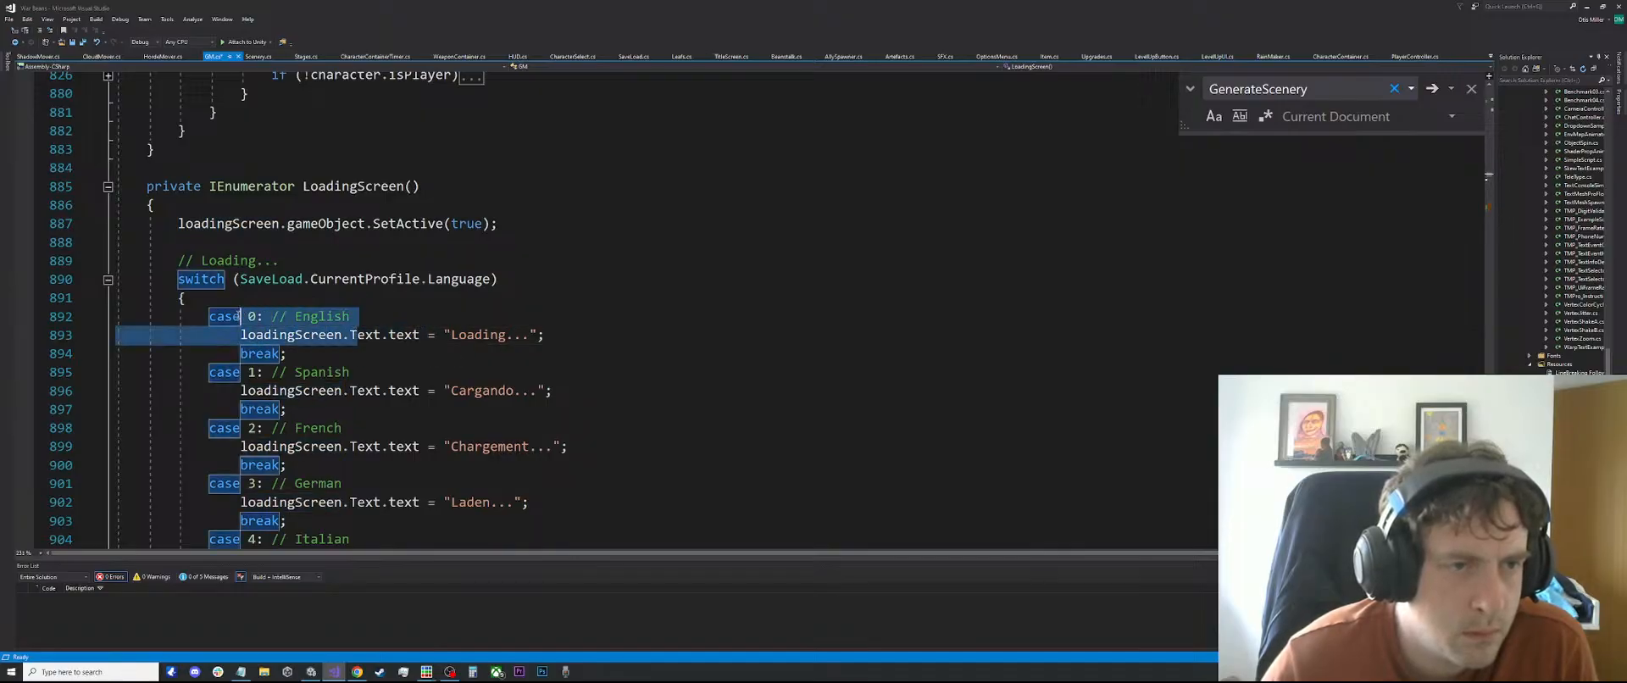
{"action": "left_click", "coordinate": [391, 335]}
{"action": "left_click_drag", "start_coordinate": [359, 318], "coordinate": [210, 314]}
{"action": "key", "text": "ctrl+f"}
Collapse the language switches under Gathering Items and Equipping Weapons in the loading code
{"action": "scroll", "coordinate": [428, 308], "scroll_direction": "down", "scroll_amount": 20}
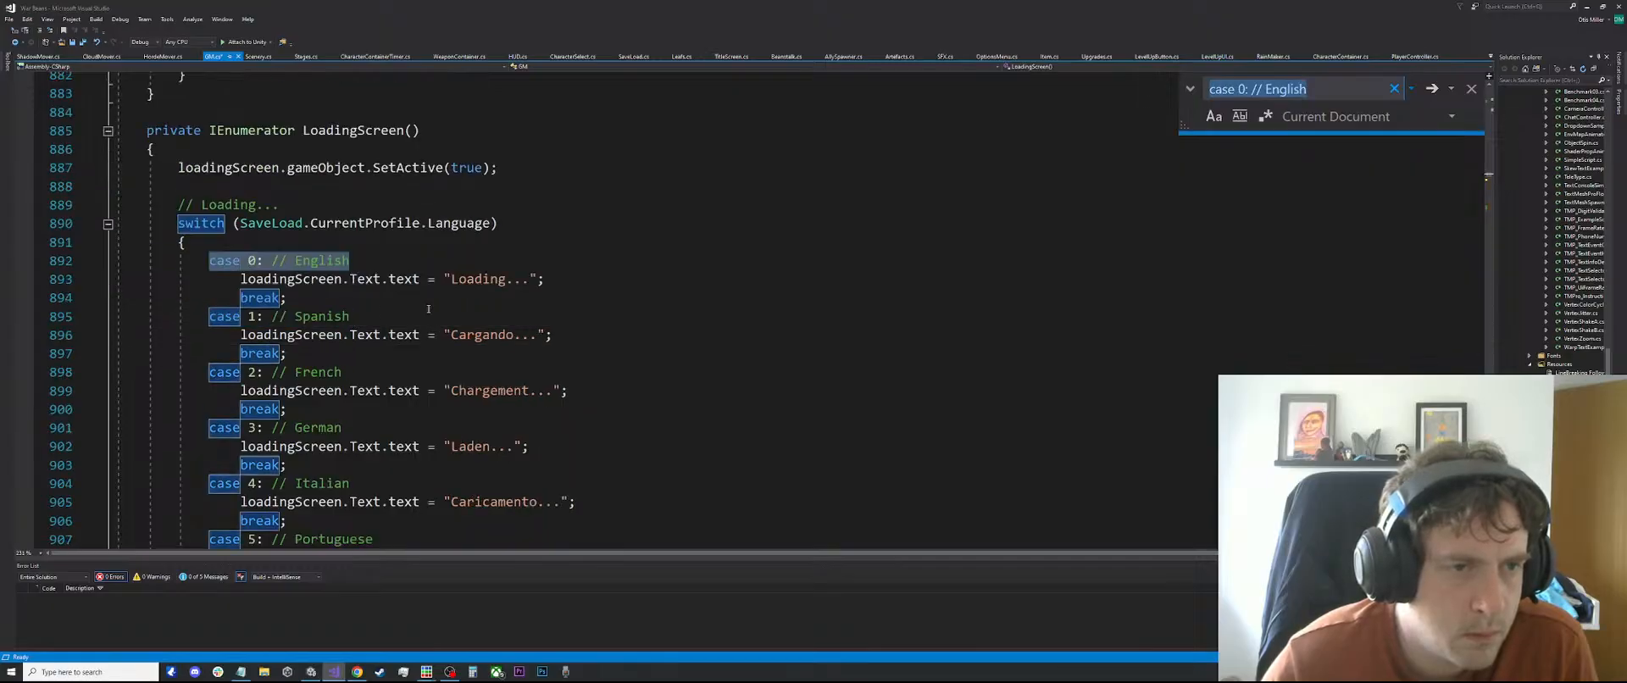
{"action": "scroll", "coordinate": [429, 309], "scroll_direction": "down", "scroll_amount": 7}
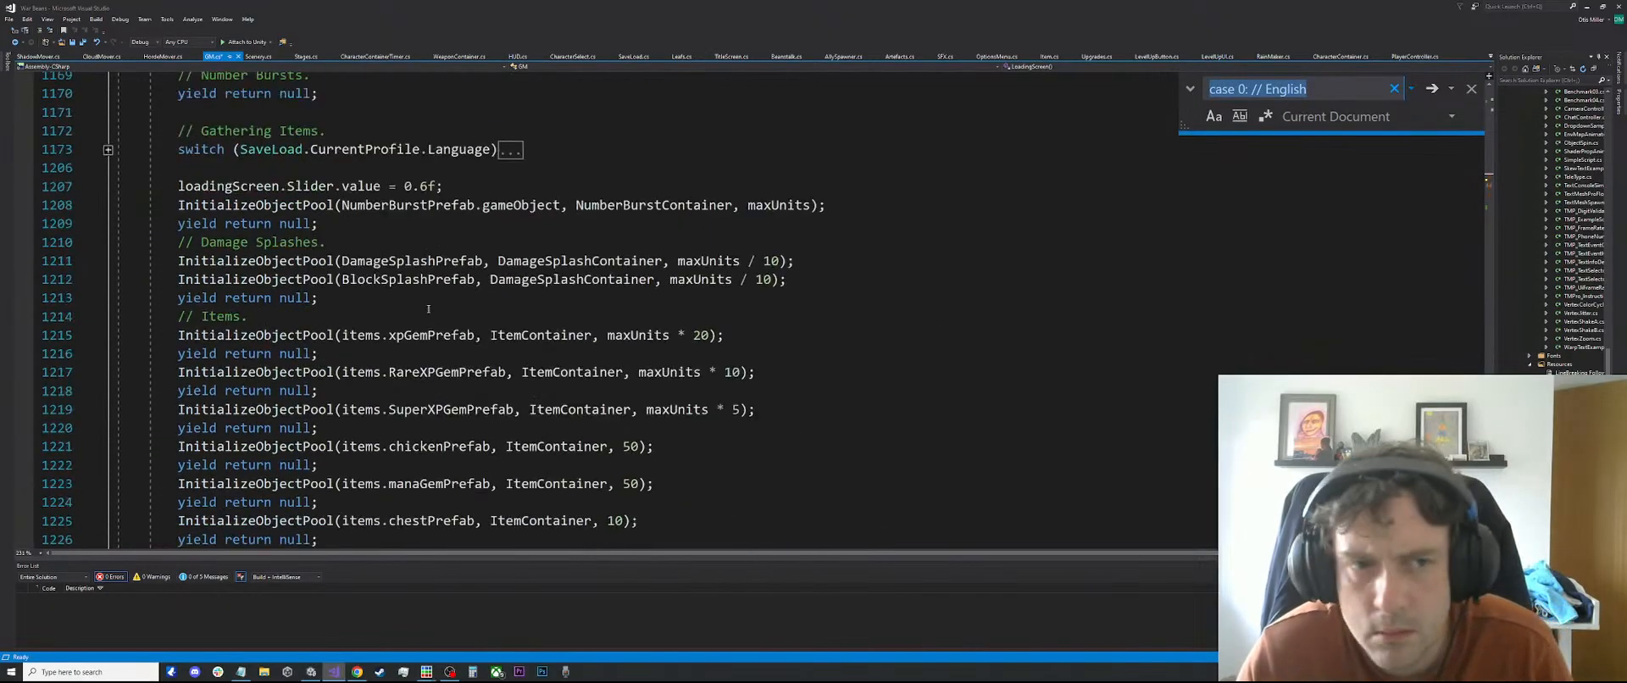
{"action": "scroll", "coordinate": [429, 308], "scroll_direction": "up", "scroll_amount": 4}
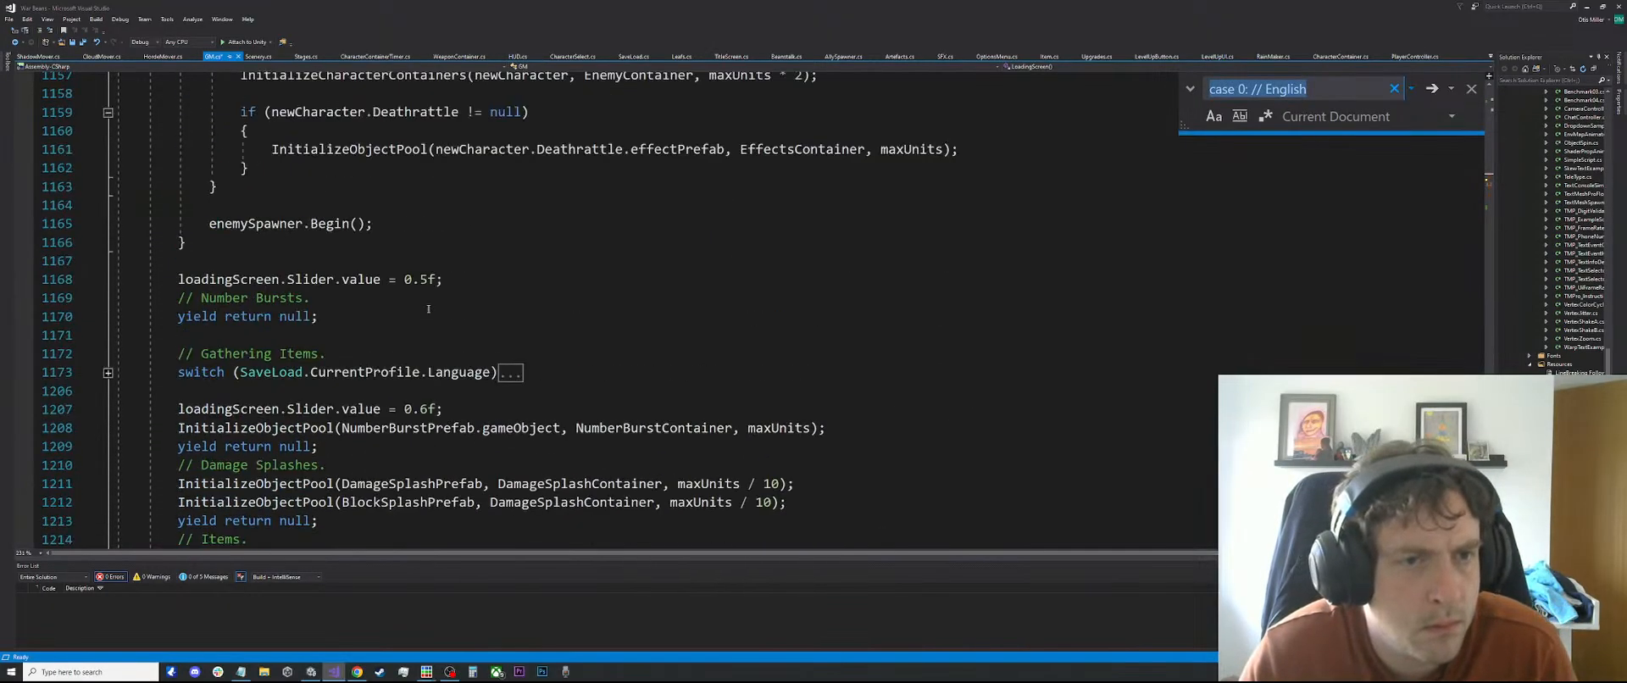
{"action": "left_click", "coordinate": [108, 373]}
{"action": "scroll", "coordinate": [323, 337], "scroll_direction": "down", "scroll_amount": 20}
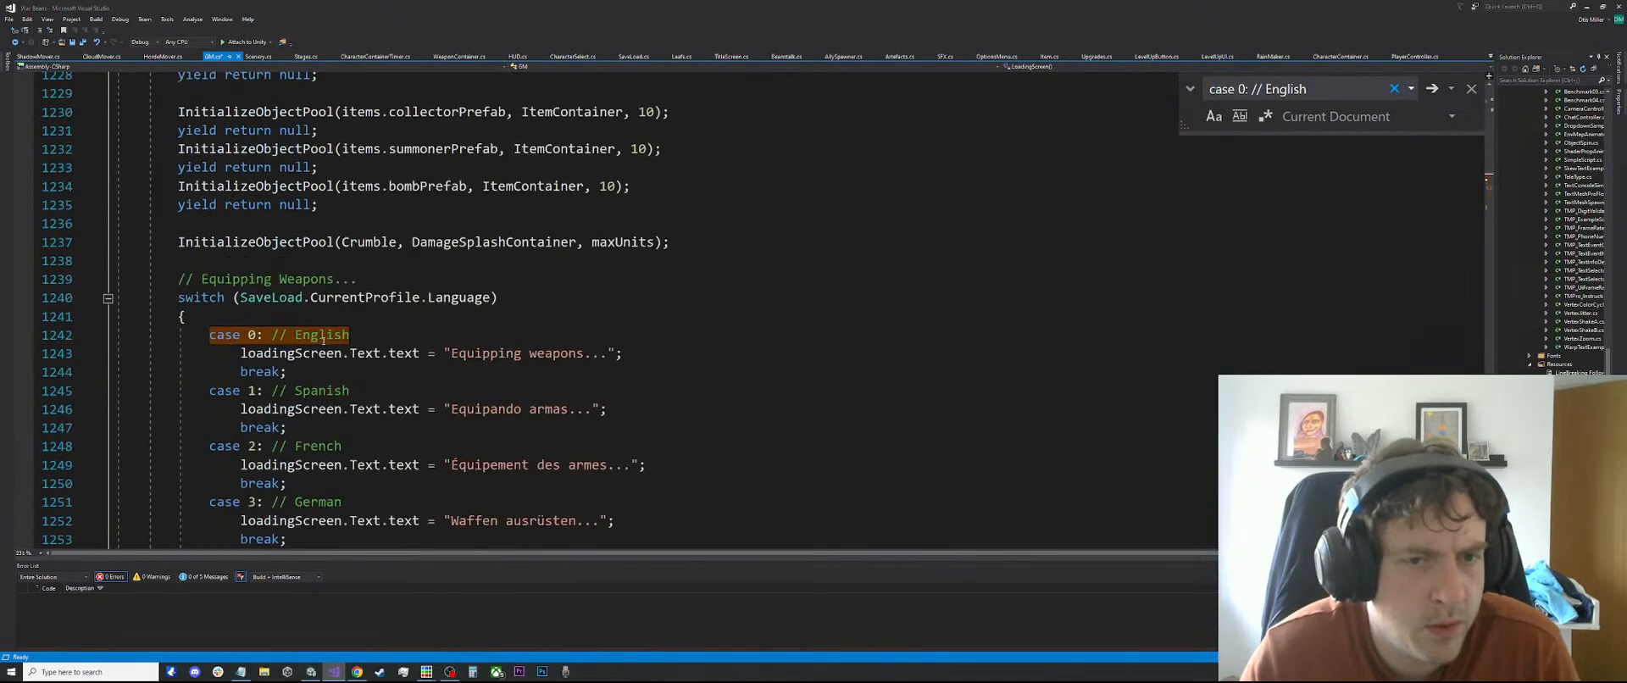
{"action": "left_click", "coordinate": [107, 186]}
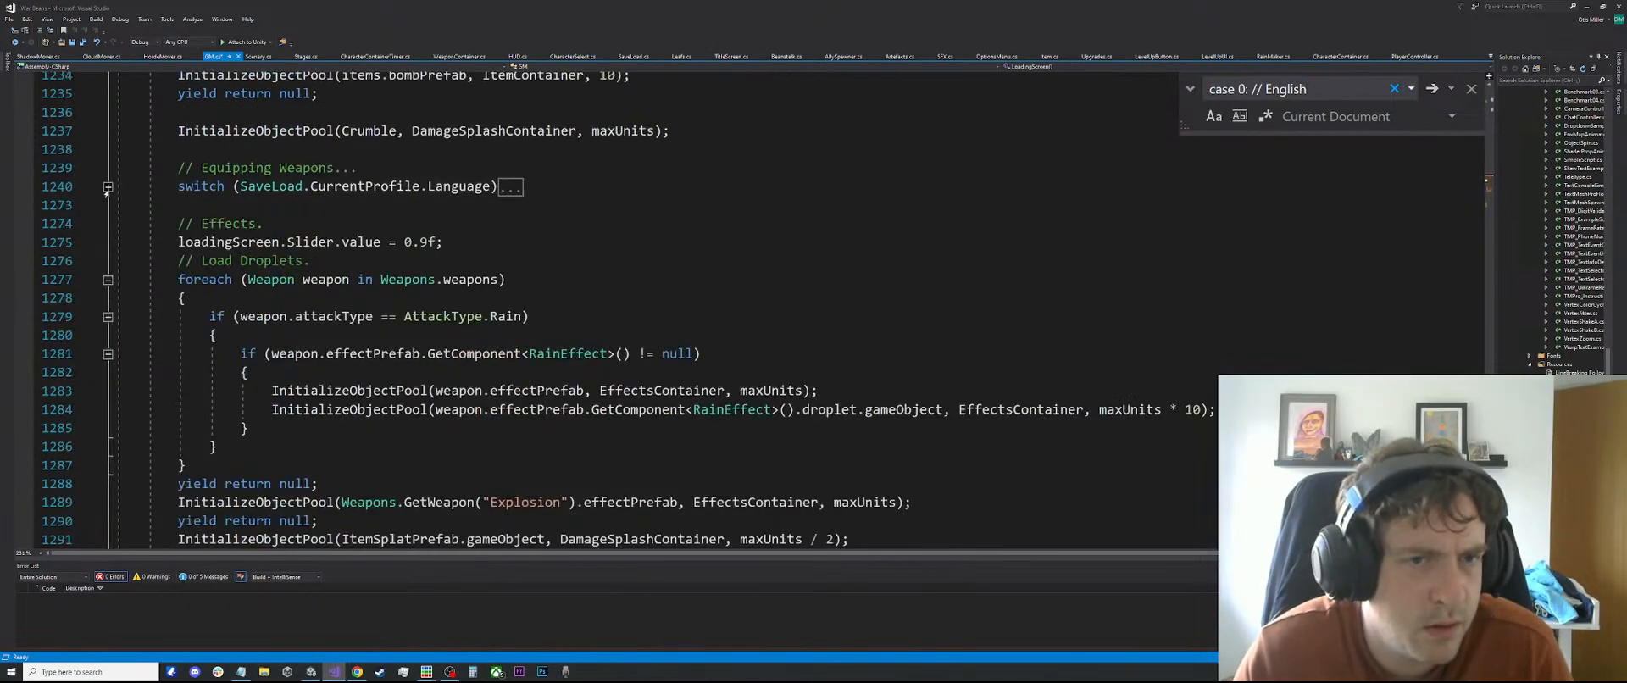
Review the loading stages from the Tutorial section back up to the start of LoadingScreen
{"action": "scroll", "coordinate": [217, 226], "scroll_direction": "down", "scroll_amount": 20}
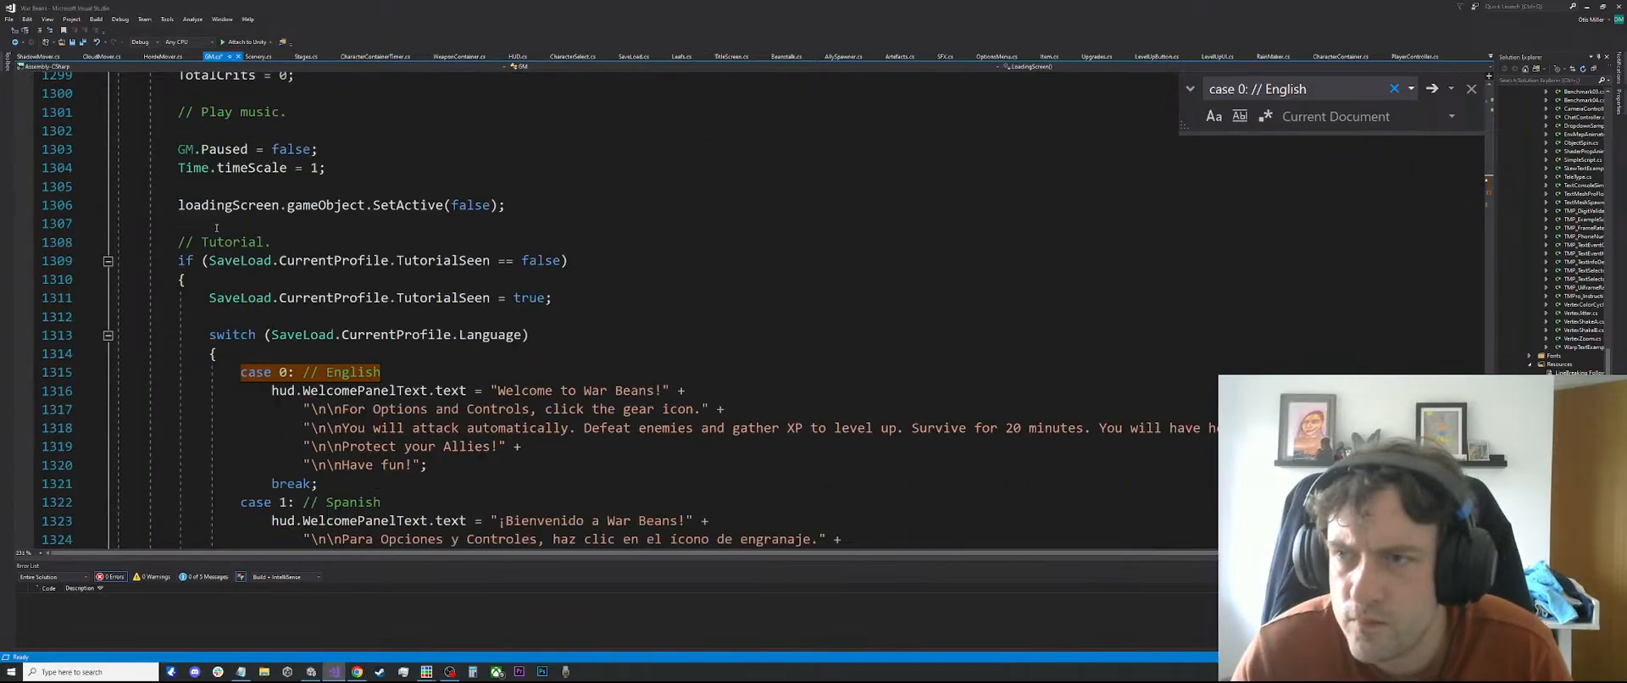
{"action": "scroll", "coordinate": [217, 227], "scroll_direction": "up", "scroll_amount": 20}
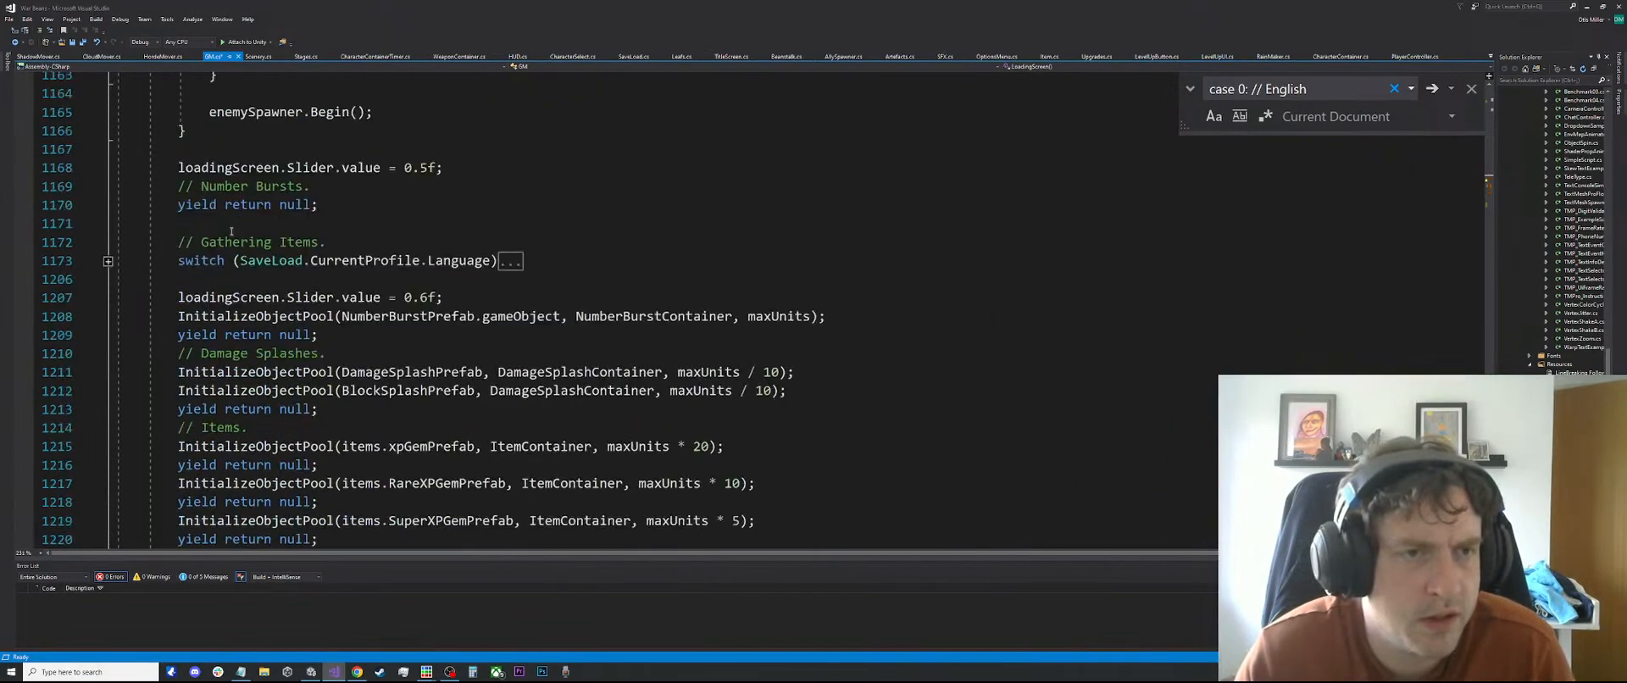
{"action": "scroll", "coordinate": [248, 264], "scroll_direction": "up", "scroll_amount": 13}
{"action": "scroll", "coordinate": [248, 264], "scroll_direction": "down", "scroll_amount": 12}
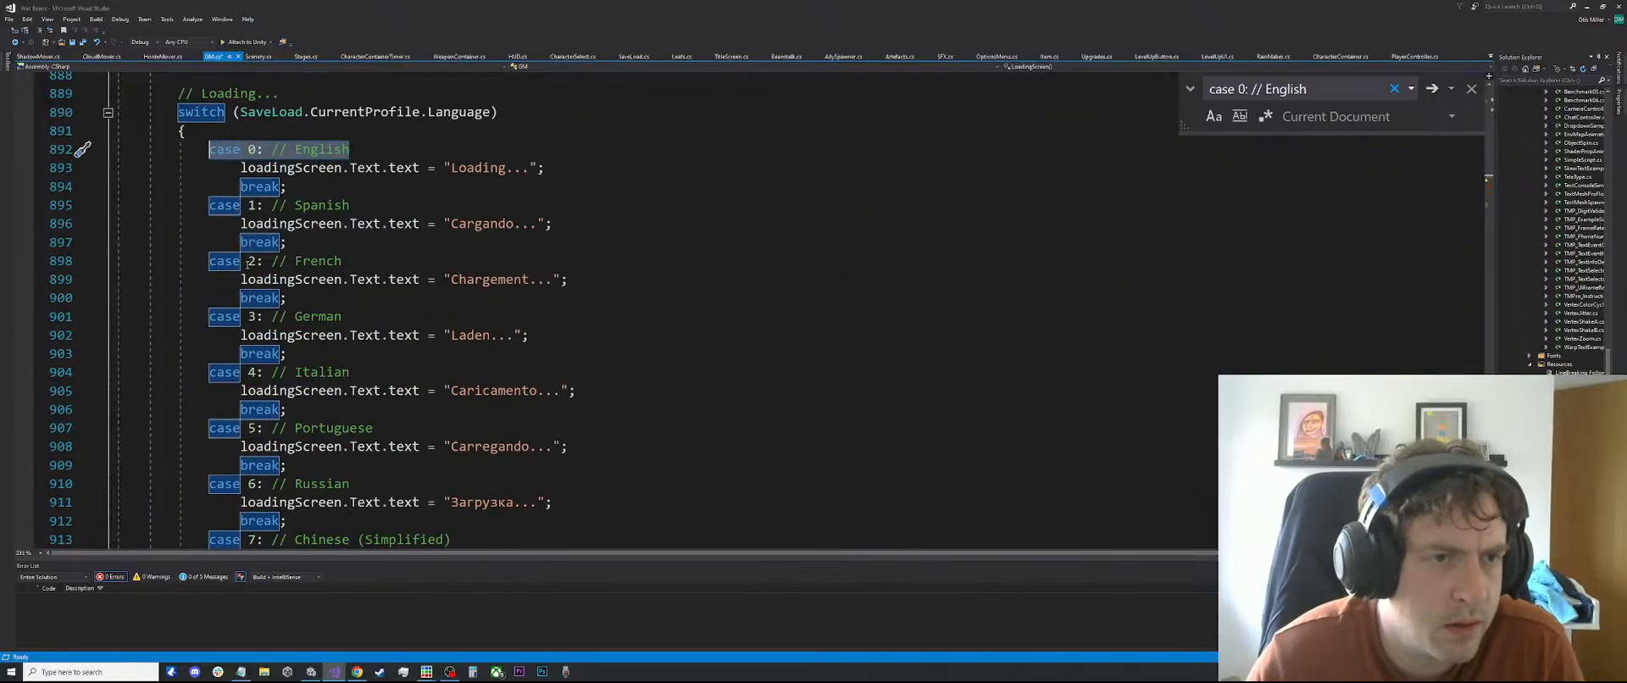
{"action": "scroll", "coordinate": [310, 204], "scroll_direction": "up", "scroll_amount": 3}
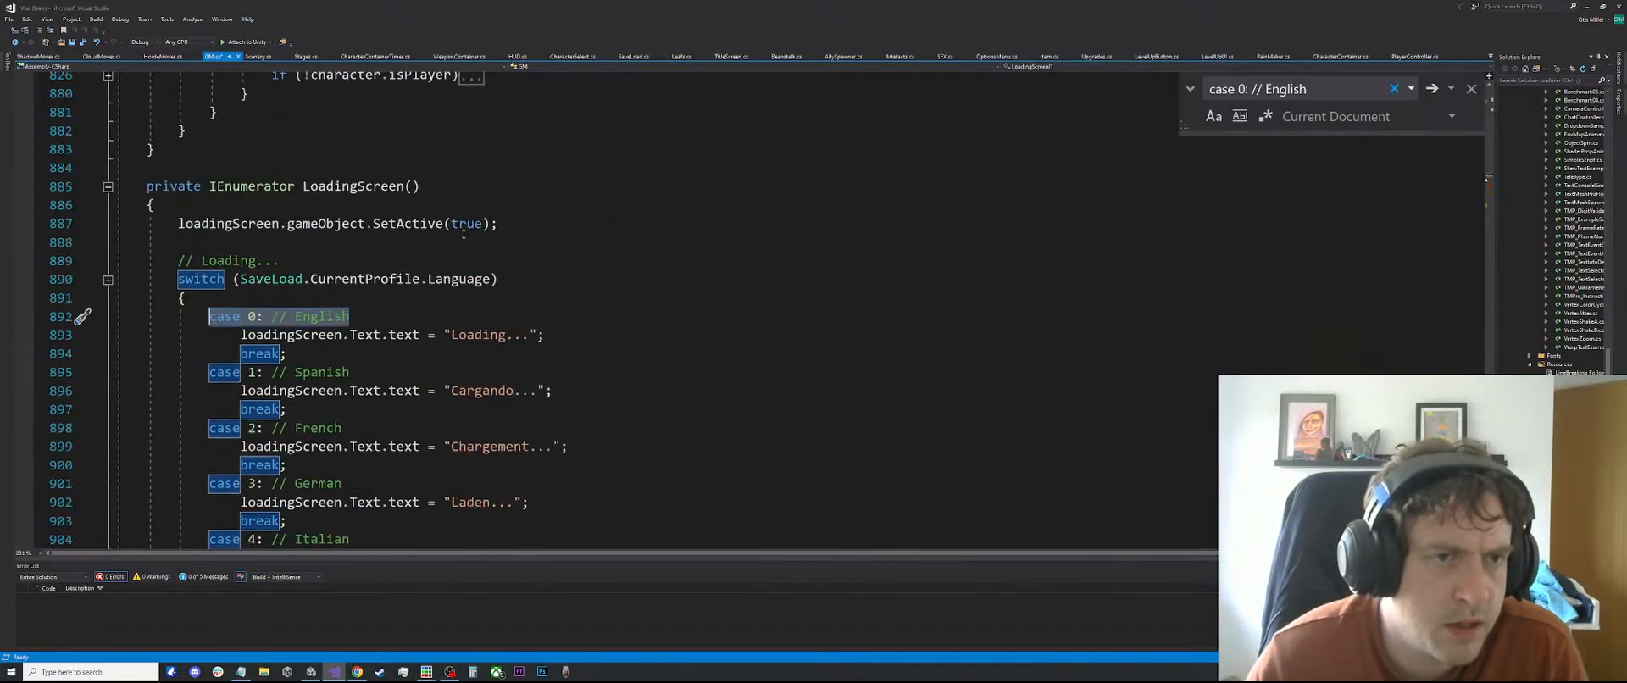
Paste the Generate Scenery comment, GenerateScenery() call and yield return null before the Mustering fighters stage in LoadingScreen, and save
{"action": "scroll", "coordinate": [514, 235], "scroll_direction": "down", "scroll_amount": 11}
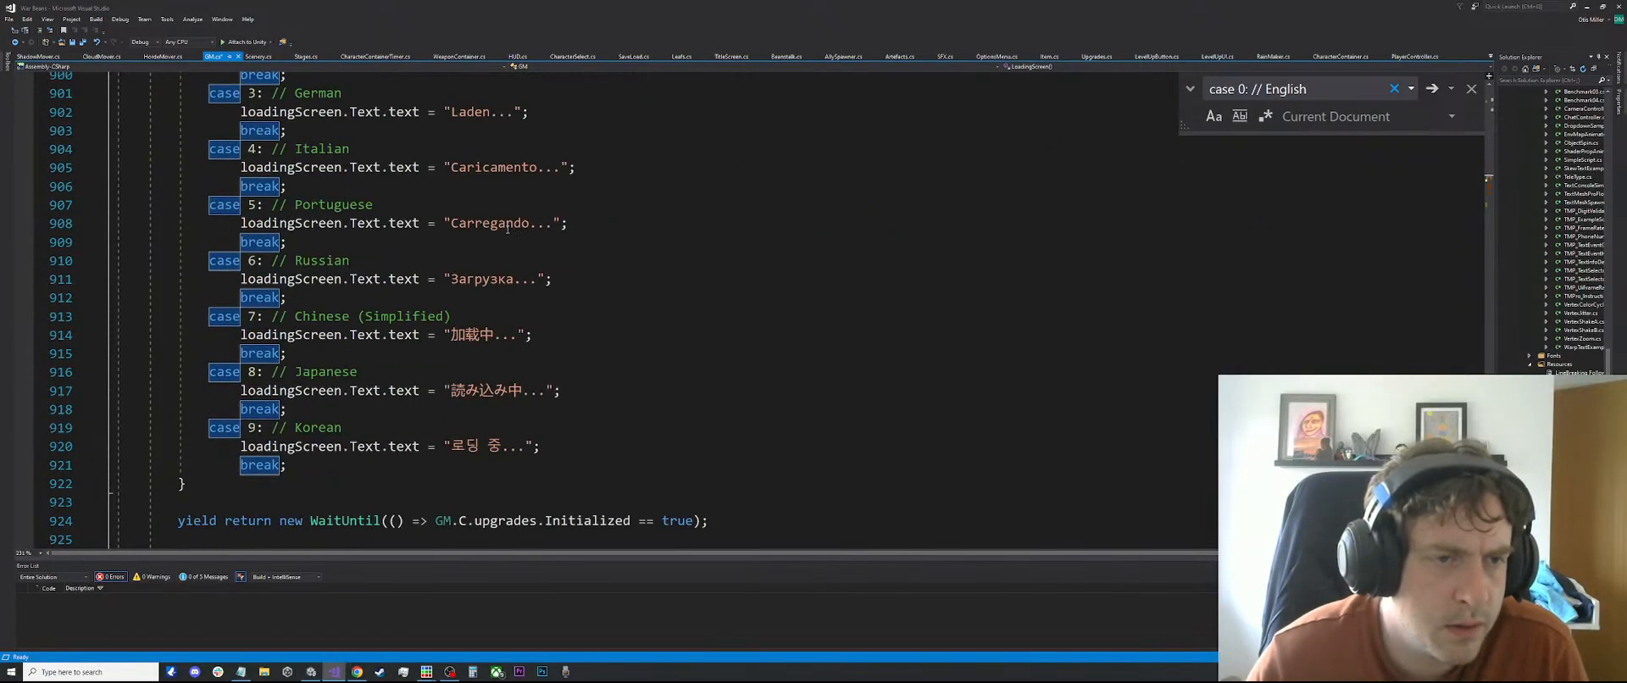
{"action": "scroll", "coordinate": [293, 269], "scroll_direction": "down", "scroll_amount": 2}
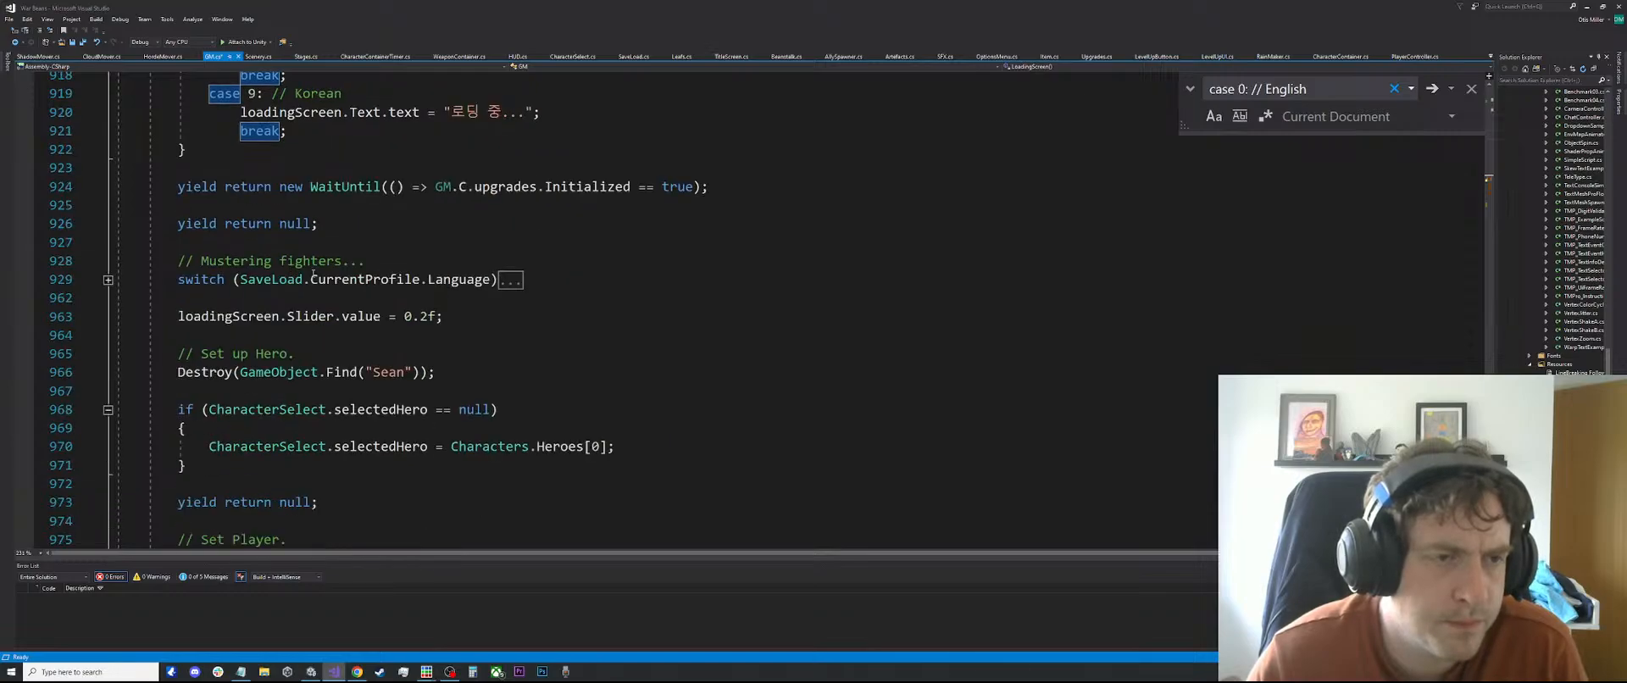
{"action": "left_click", "coordinate": [365, 233]}
{"action": "key", "text": "ctrl+v"}
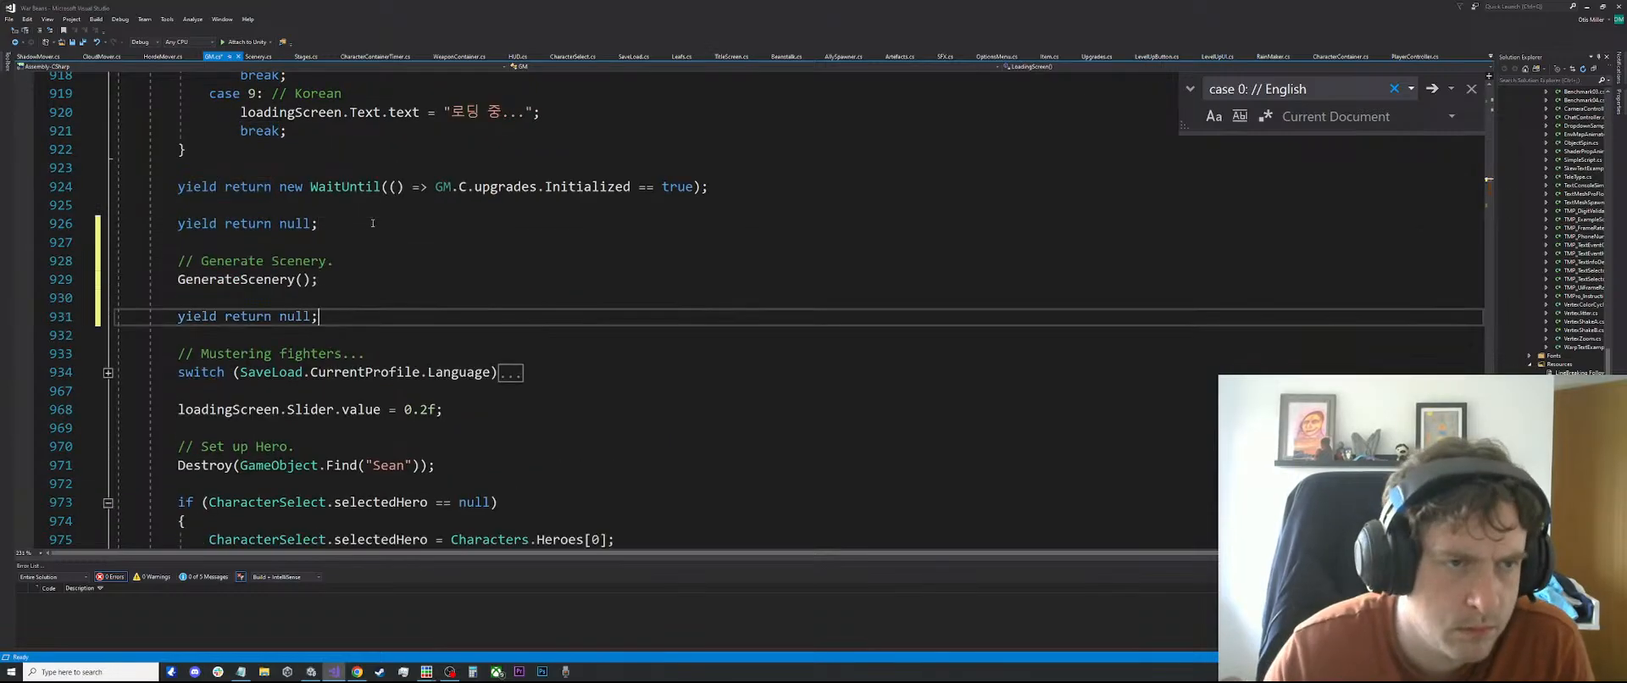
{"action": "left_click", "coordinate": [330, 271]}
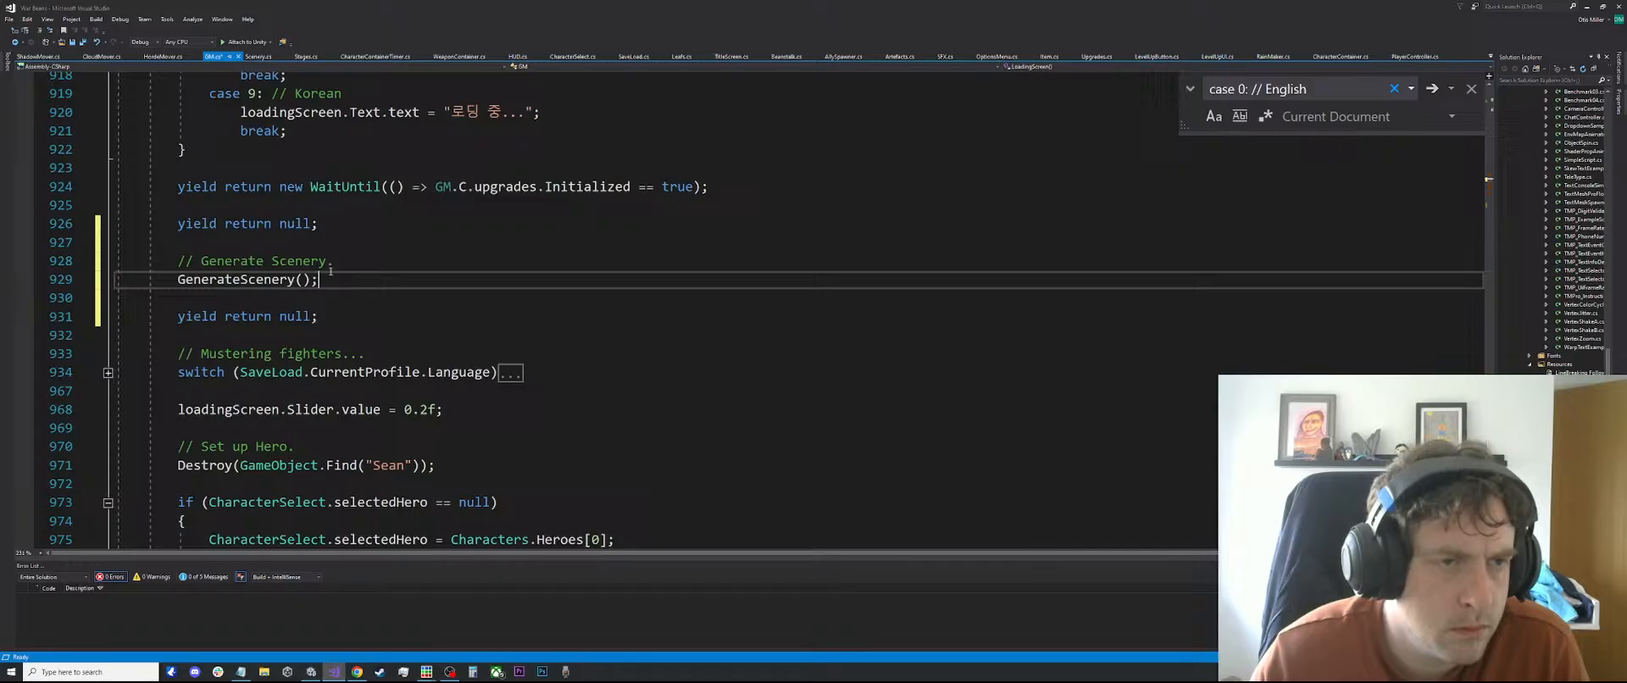
{"action": "left_click", "coordinate": [328, 222]}
{"action": "left_click", "coordinate": [280, 318]}
{"action": "key", "text": "ctrl+s"}
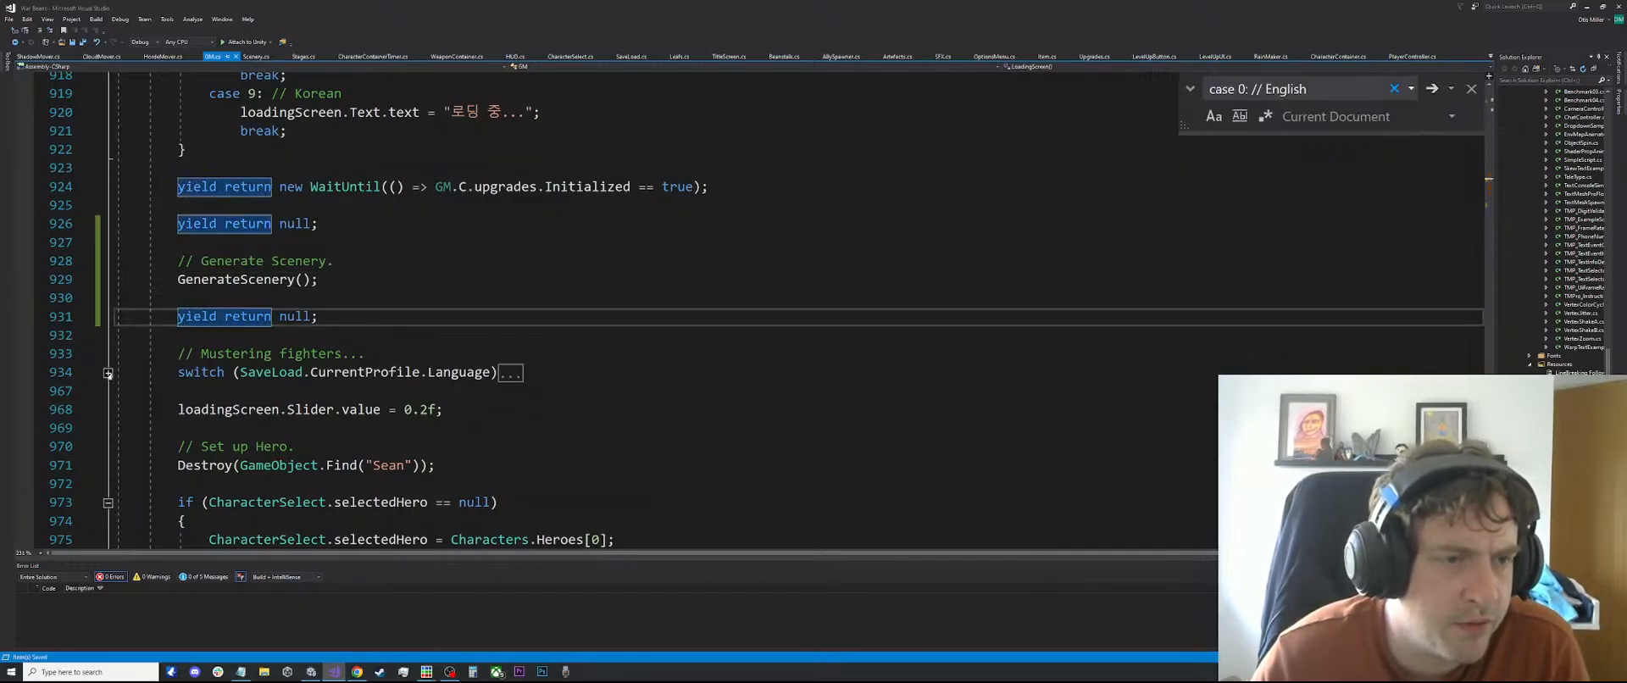
Review the loading stages after scenery generation, from the Mustering fighters language switch through hero, player and difficulty setup
{"action": "scroll", "coordinate": [388, 367], "scroll_direction": "down", "scroll_amount": 4}
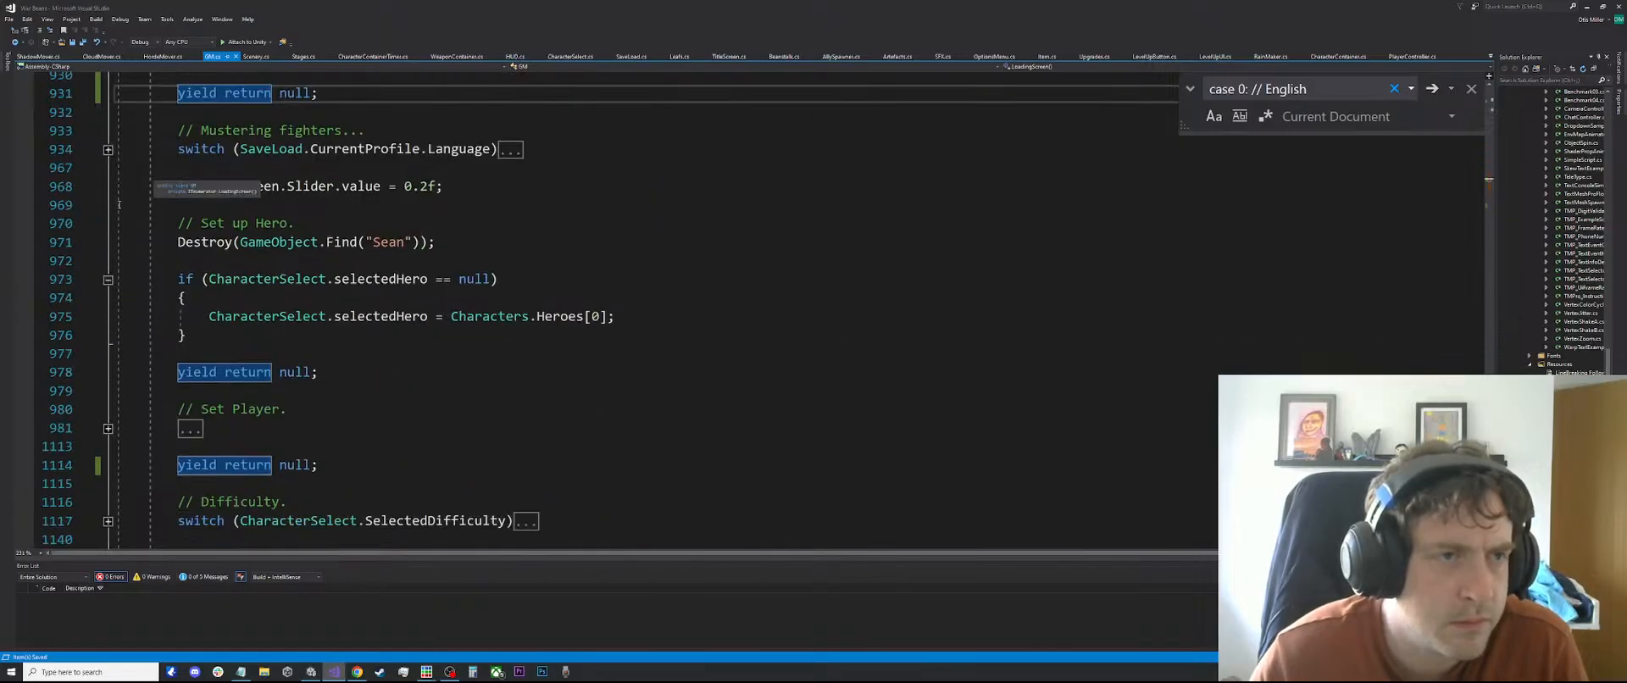
{"action": "left_click", "coordinate": [107, 149]}
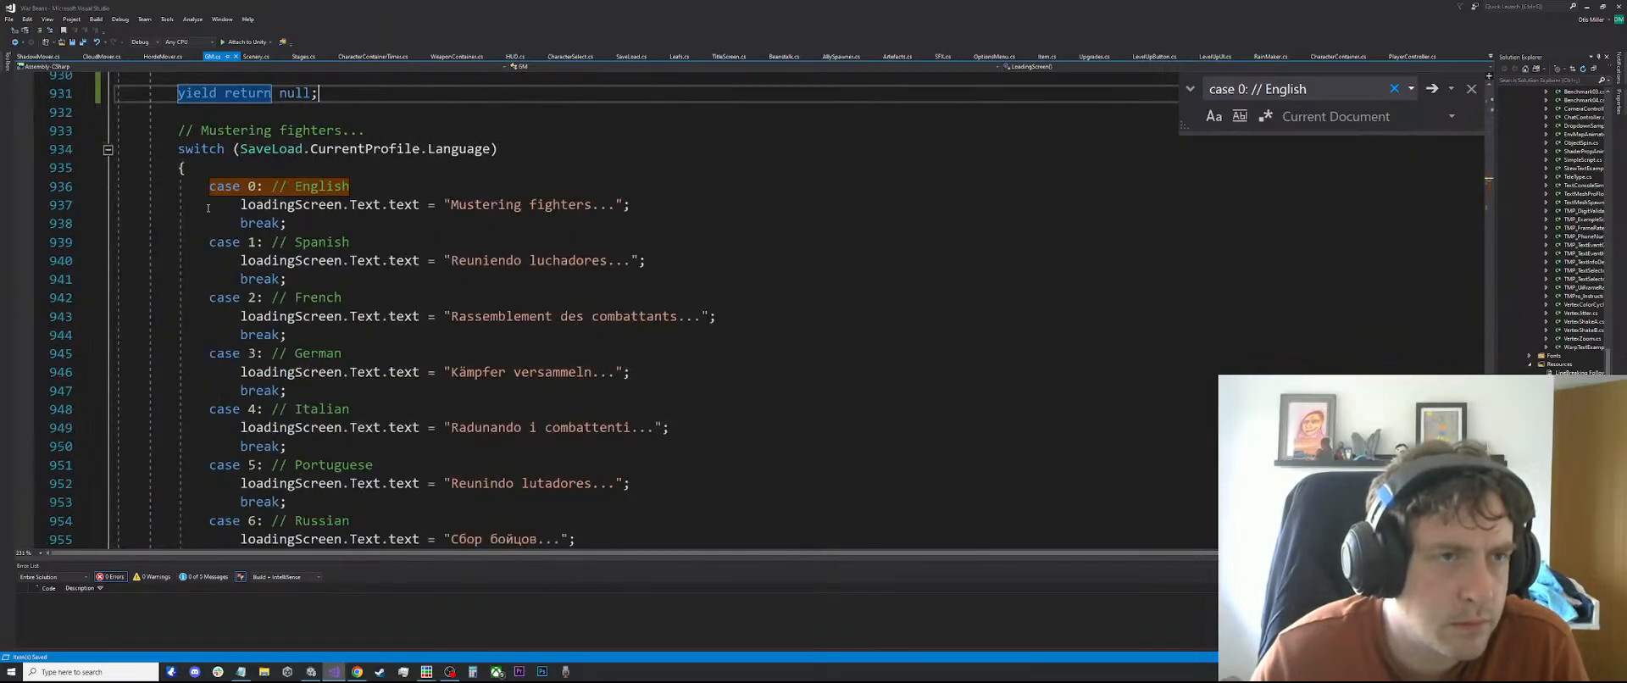
{"action": "left_click", "coordinate": [107, 149]}
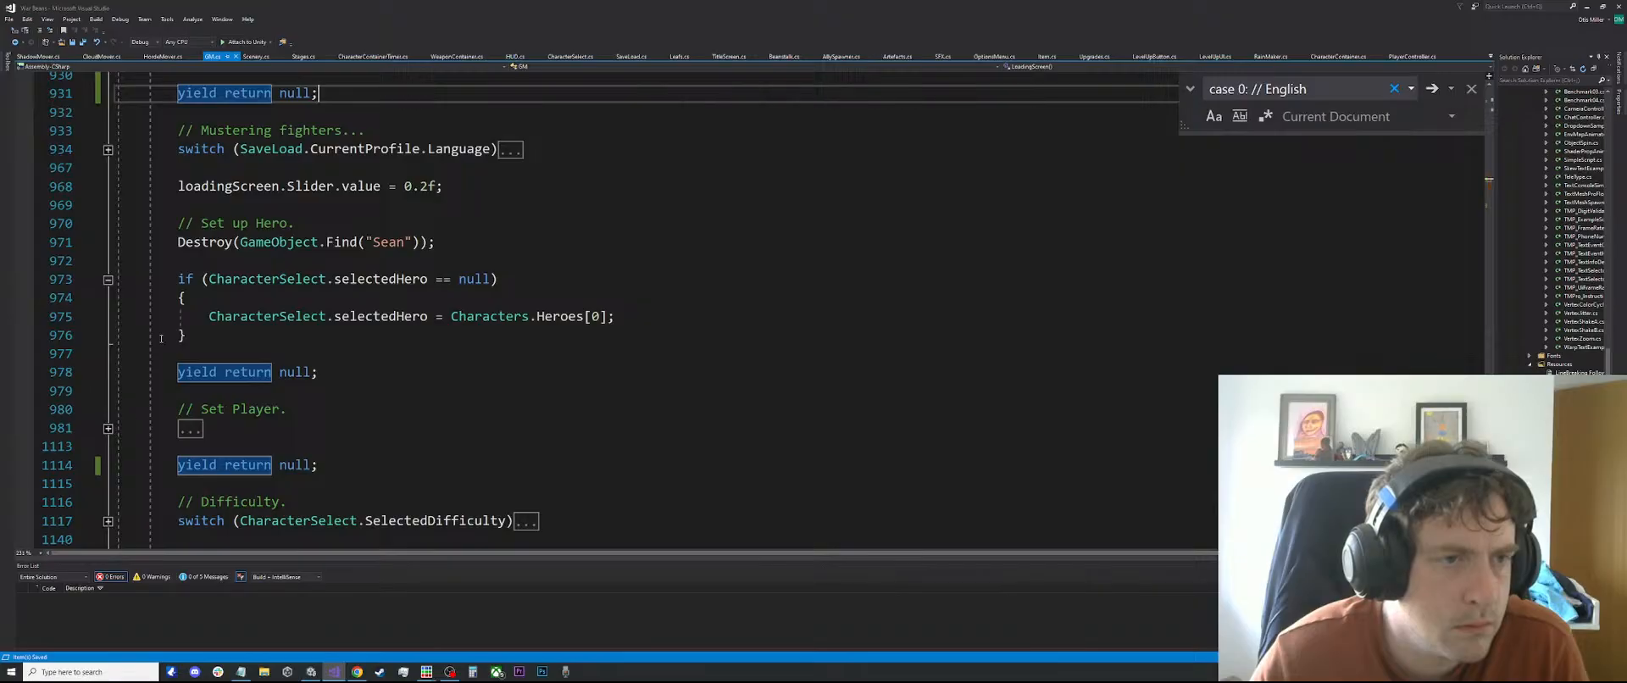
{"action": "scroll", "coordinate": [347, 262], "scroll_direction": "up", "scroll_amount": 3}
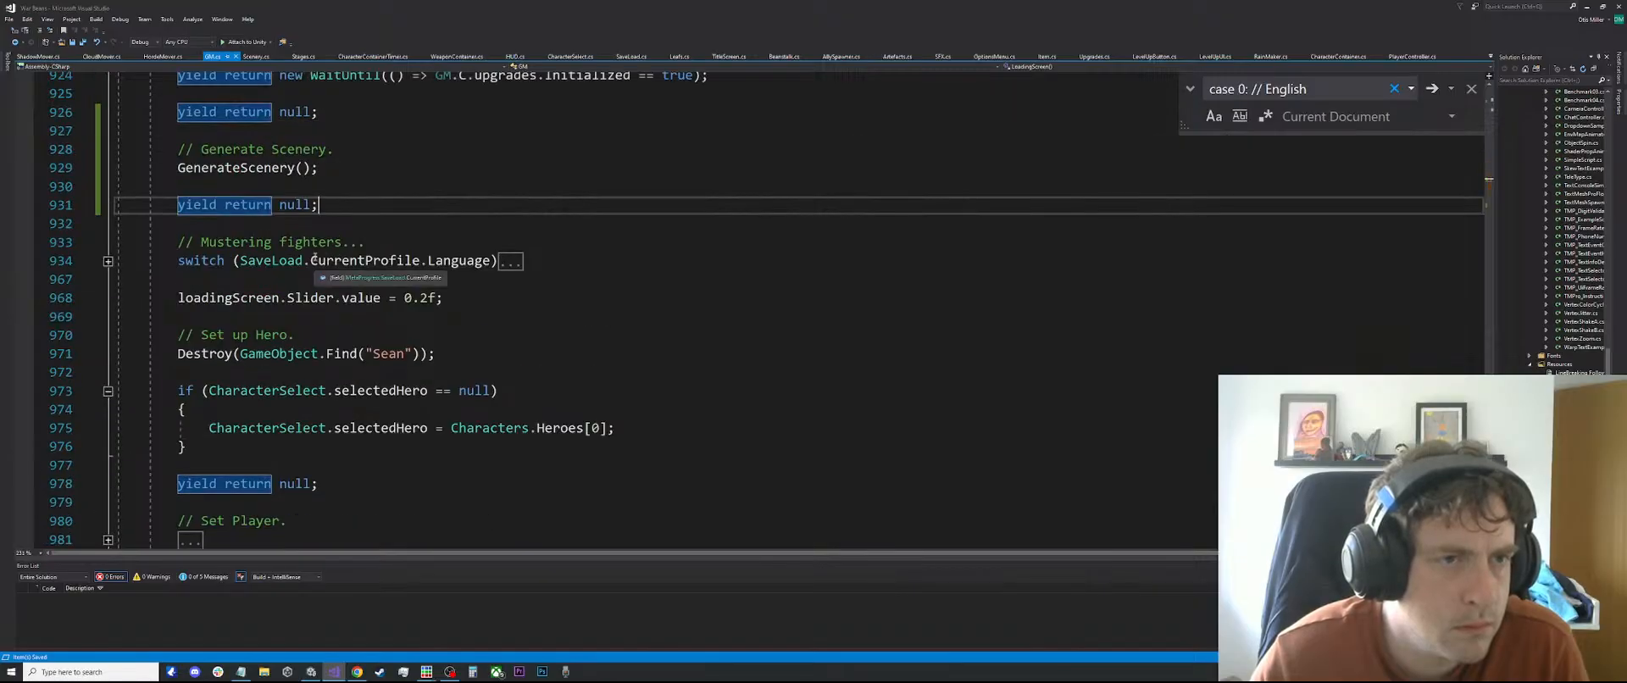
{"action": "left_click", "coordinate": [107, 317]}
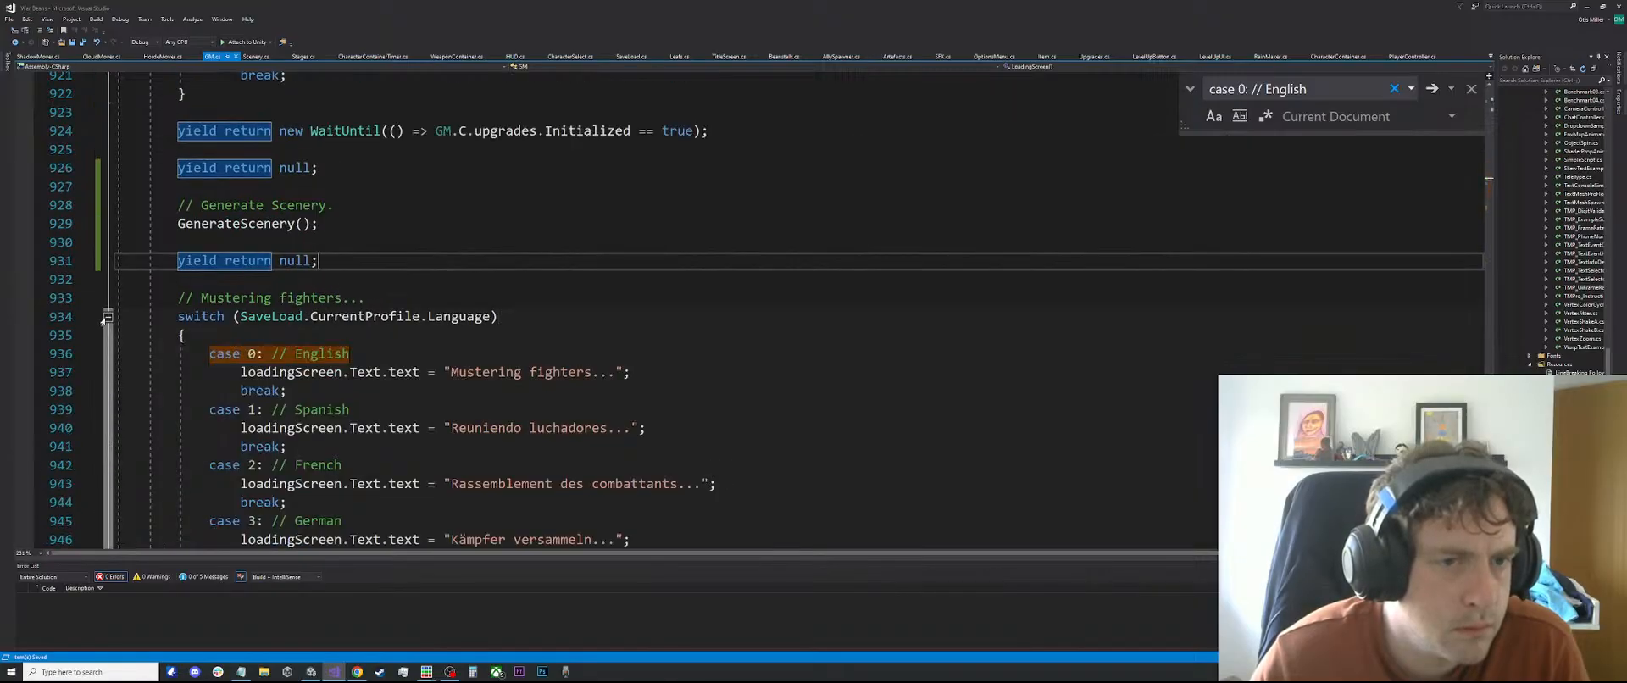
{"action": "left_click", "coordinate": [108, 317]}
{"action": "left_click", "coordinate": [289, 353]}
{"action": "scroll", "coordinate": [338, 360], "scroll_direction": "down", "scroll_amount": 1}
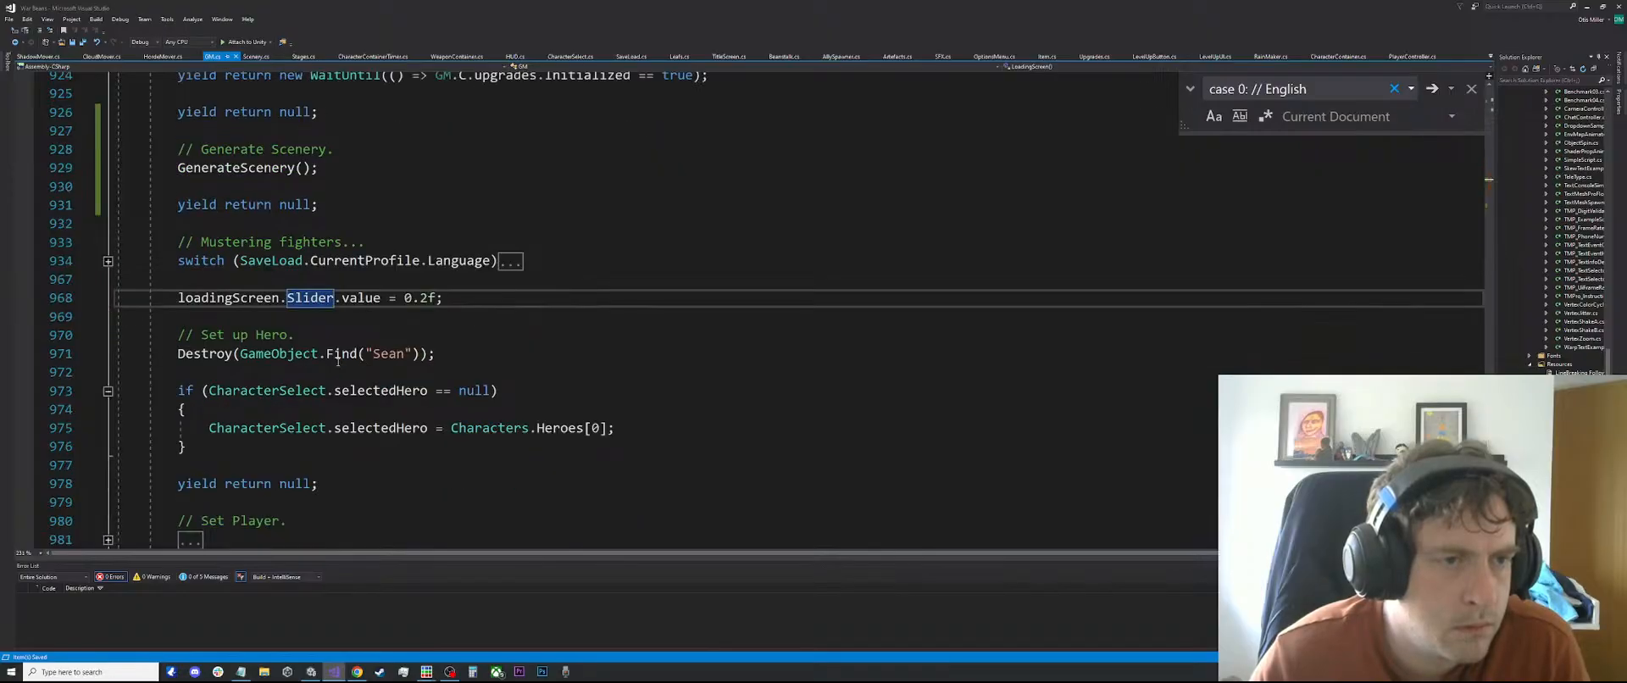
{"action": "scroll", "coordinate": [360, 379], "scroll_direction": "down", "scroll_amount": 5}
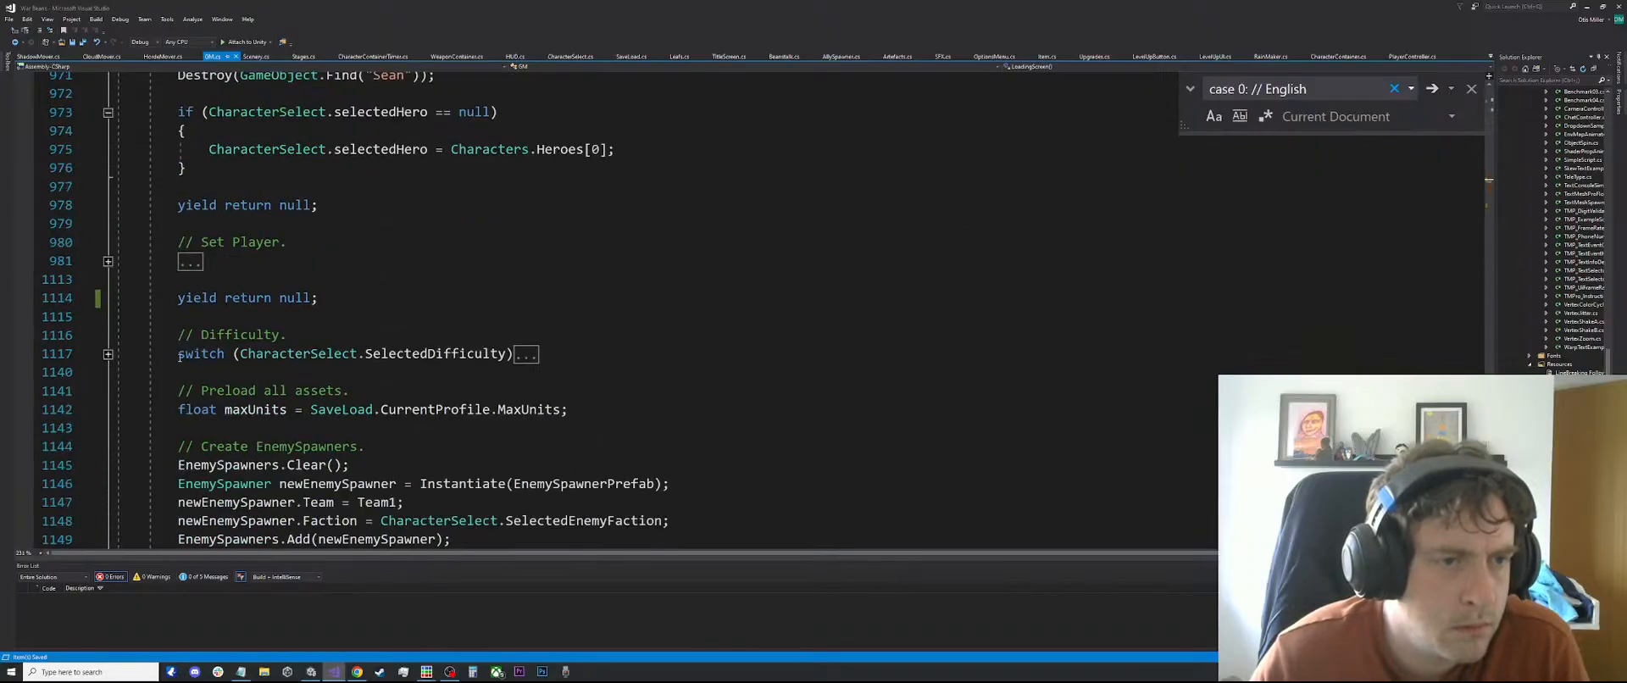
{"action": "scroll", "coordinate": [207, 350], "scroll_direction": "down", "scroll_amount": 2}
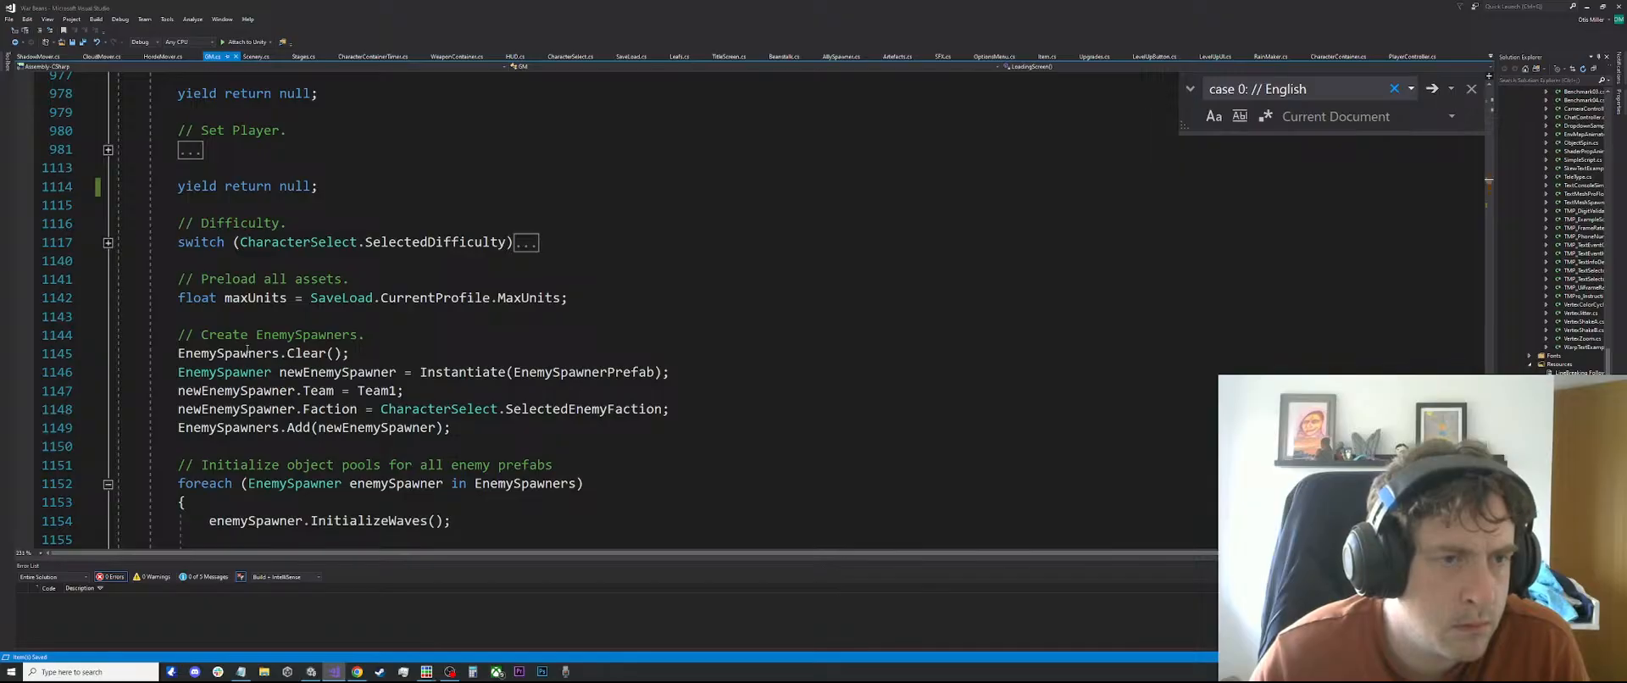
Examine the code that creates the EnemySpawners and initializes the enemy object pools
{"action": "left_click", "coordinate": [324, 354]}
{"action": "scroll", "coordinate": [455, 324], "scroll_direction": "down", "scroll_amount": 2}
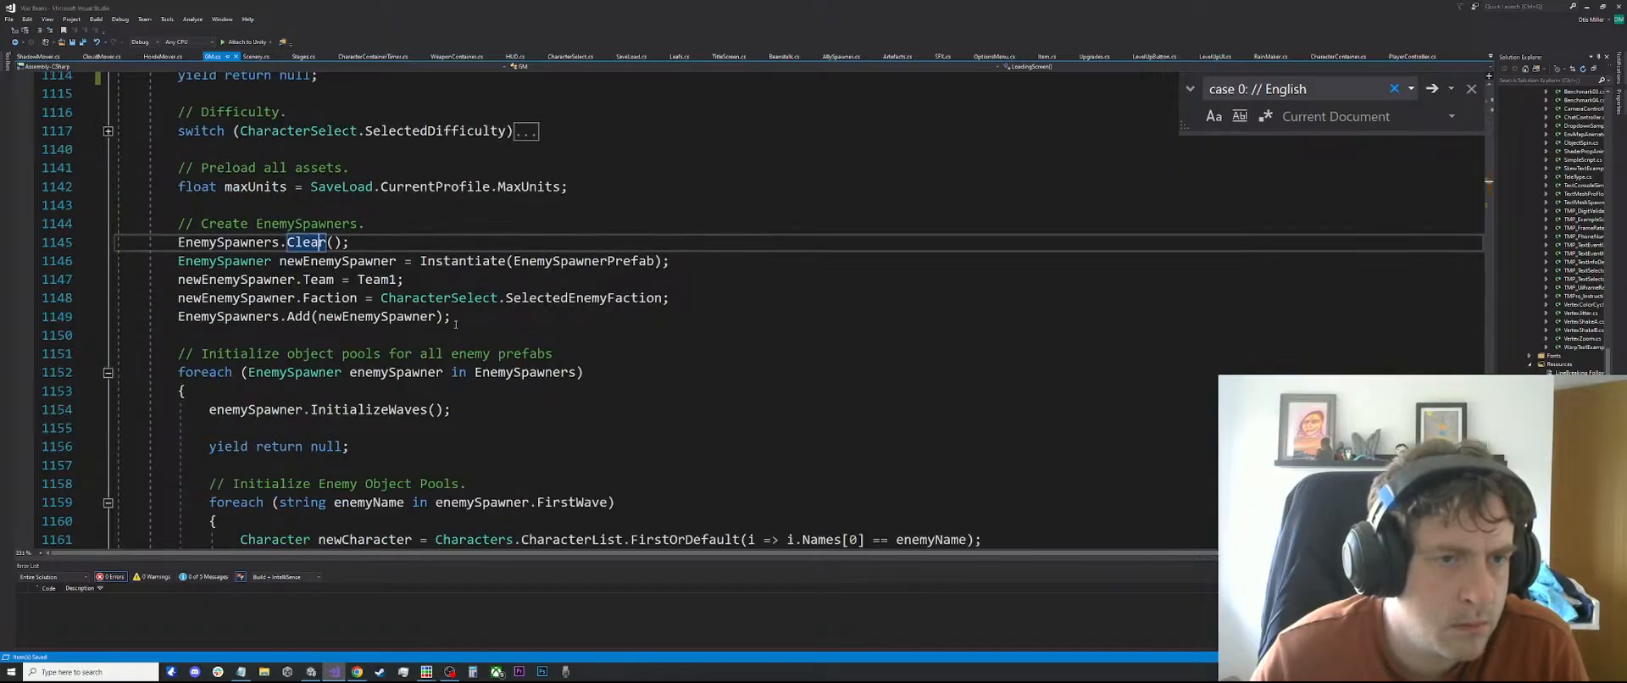
{"action": "scroll", "coordinate": [455, 325], "scroll_direction": "down", "scroll_amount": 1}
{"action": "left_click", "coordinate": [399, 317]}
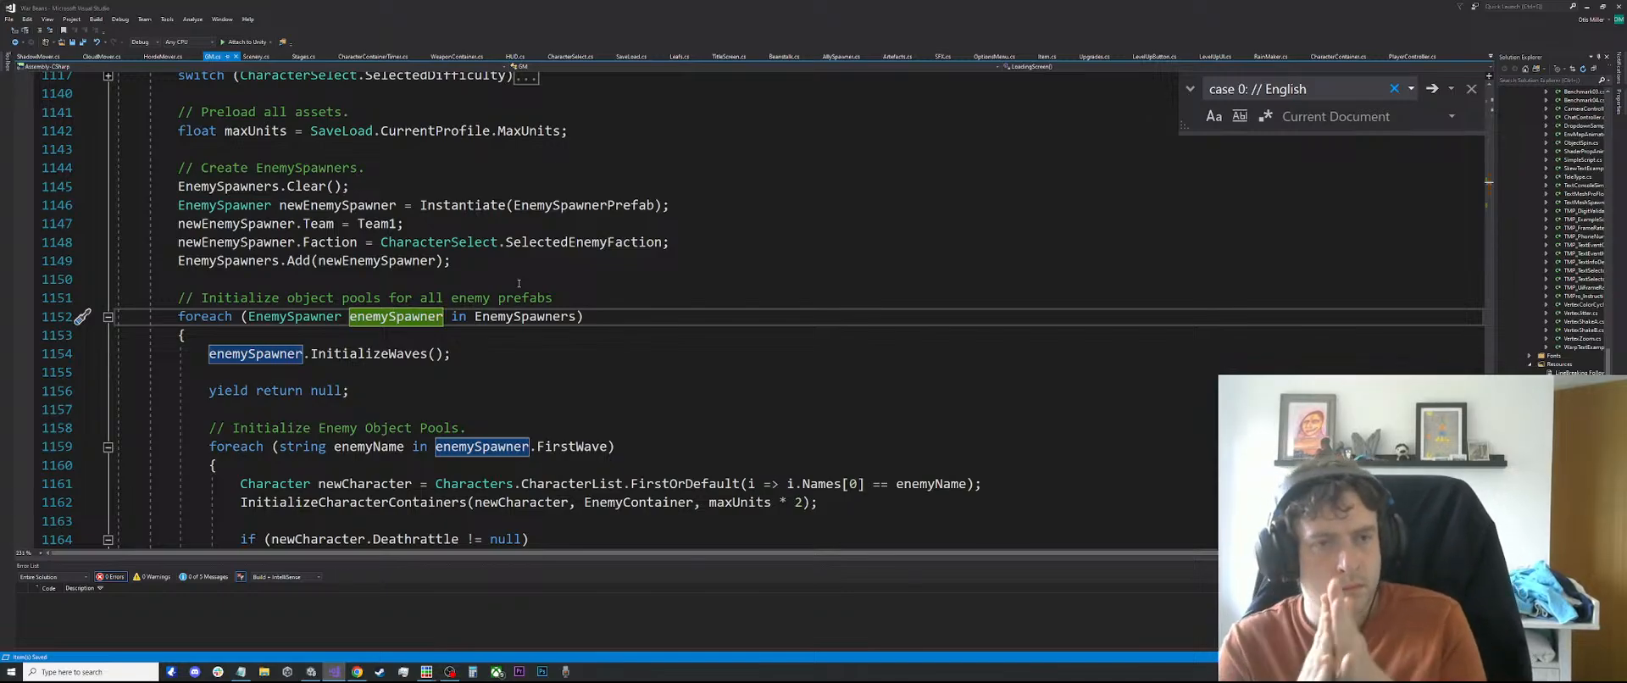
{"action": "scroll", "coordinate": [439, 303], "scroll_direction": "down", "scroll_amount": 4}
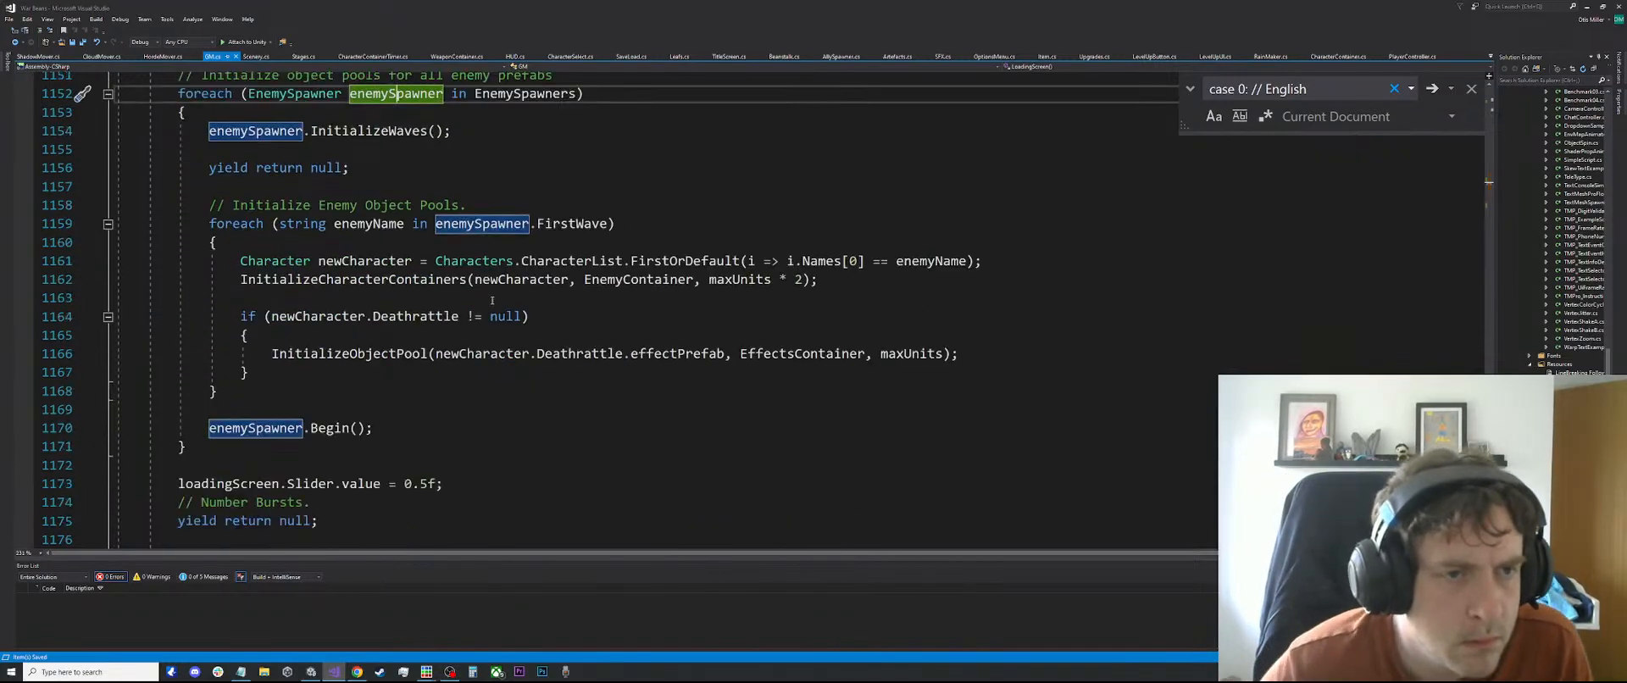
{"action": "left_click", "coordinate": [439, 280]}
{"action": "left_click", "coordinate": [500, 223]}
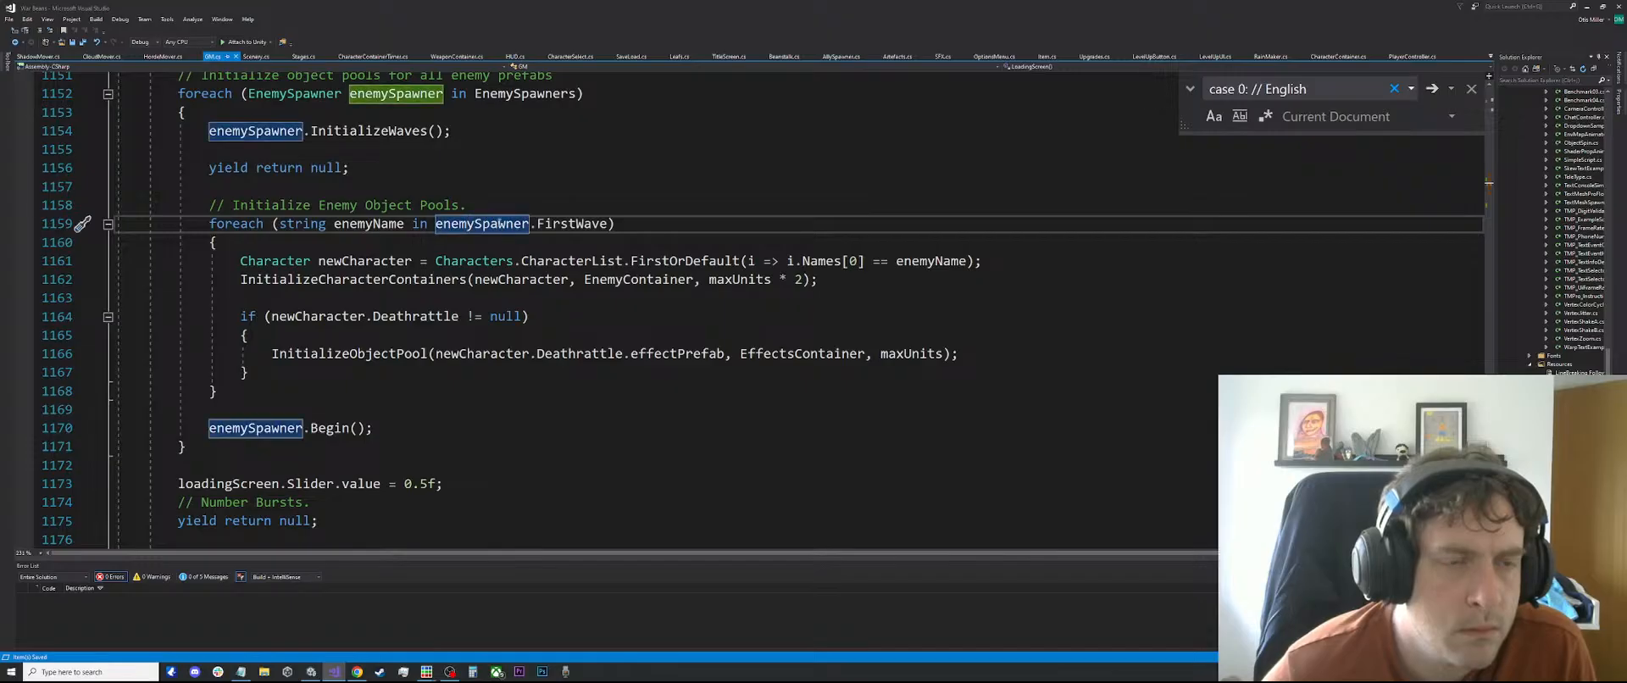
Inspect the InitializeWaves definition in EnemySpawner and return to the enemy pool loop in GM
{"action": "left_click", "coordinate": [354, 131]}
{"action": "key", "text": "F12"}
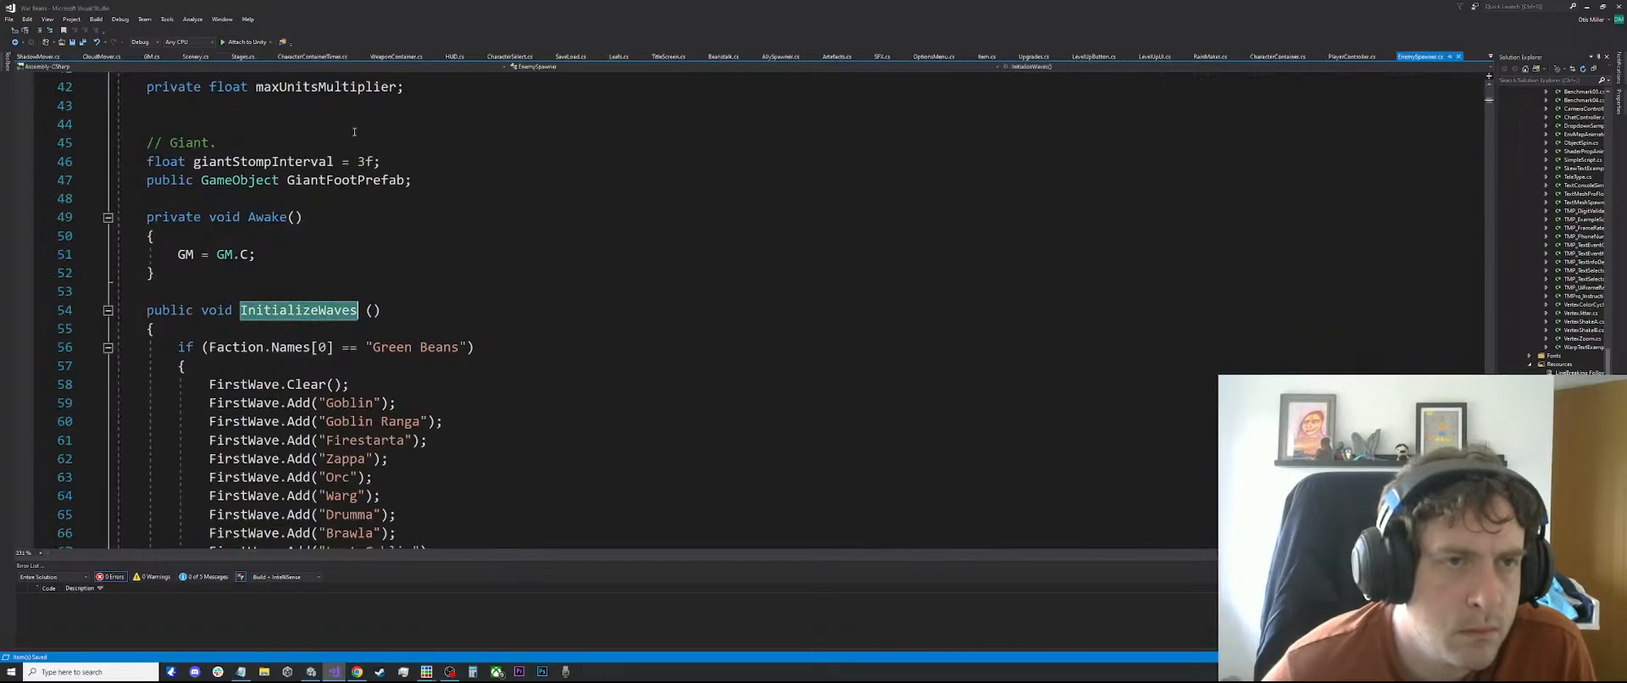
{"action": "scroll", "coordinate": [233, 201], "scroll_direction": "down", "scroll_amount": 20}
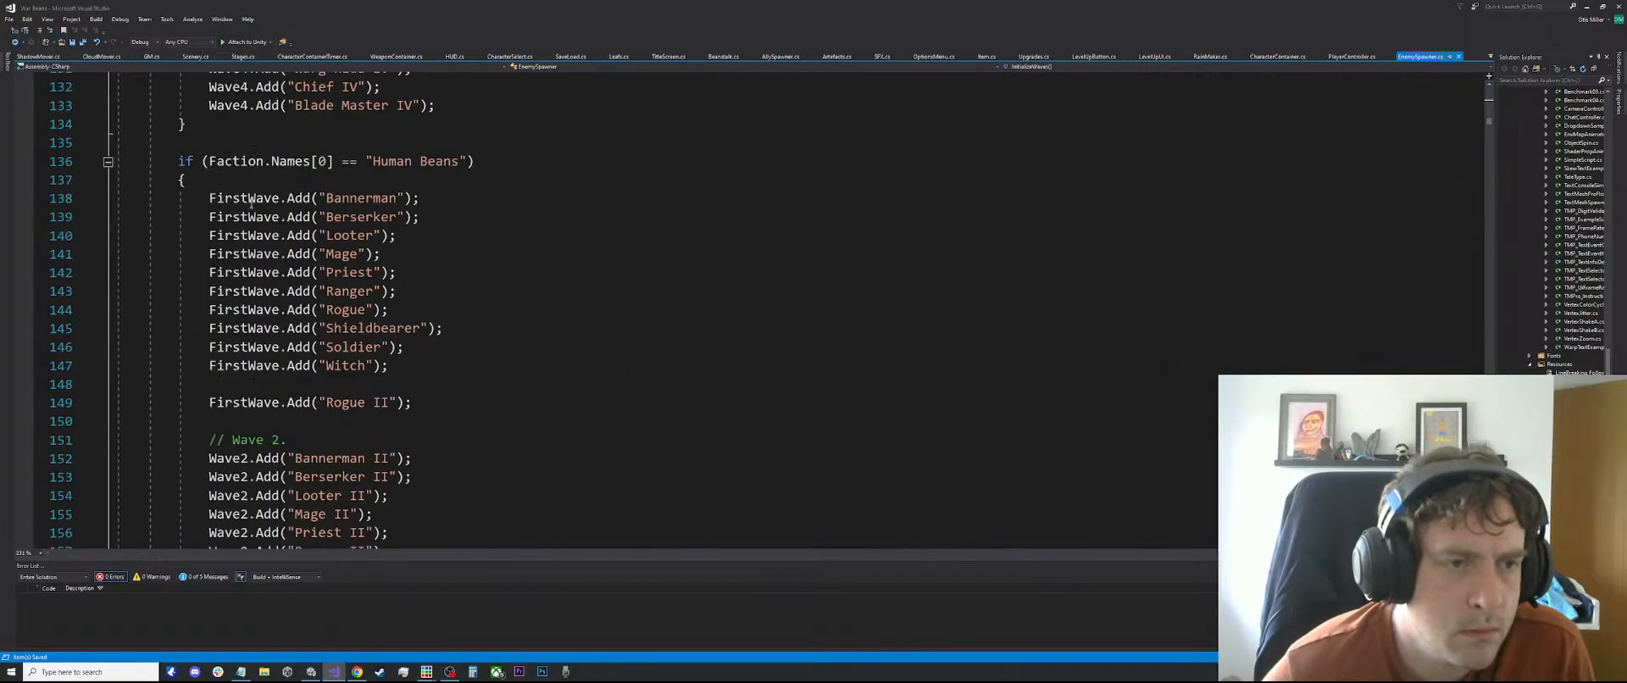
{"action": "left_click", "coordinate": [14, 42]}
Trace the InitializeCharacterContainers call to its definition and on to ConstructCharacter, reading through to the end of that method
{"action": "left_click", "coordinate": [530, 262]}
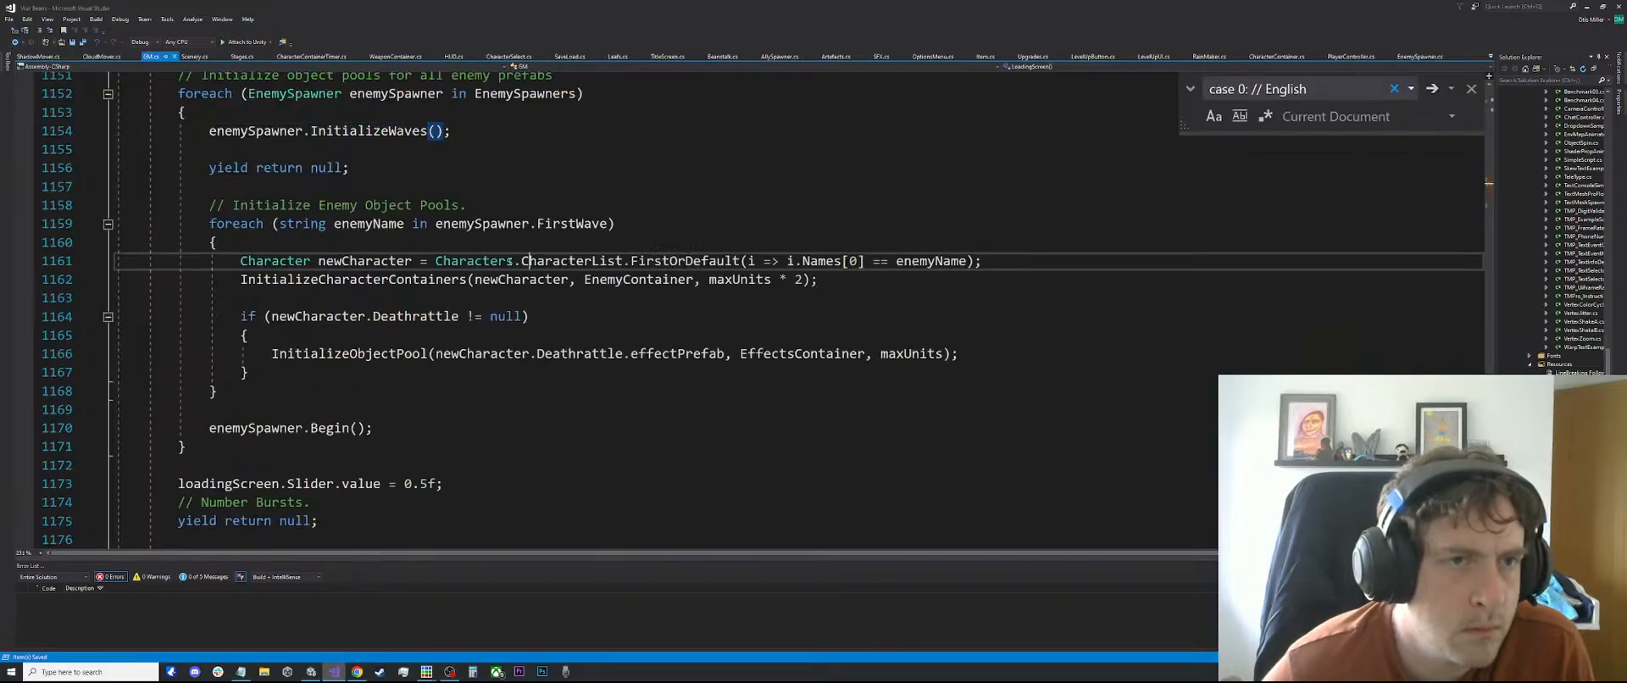
{"action": "left_click", "coordinate": [586, 283]}
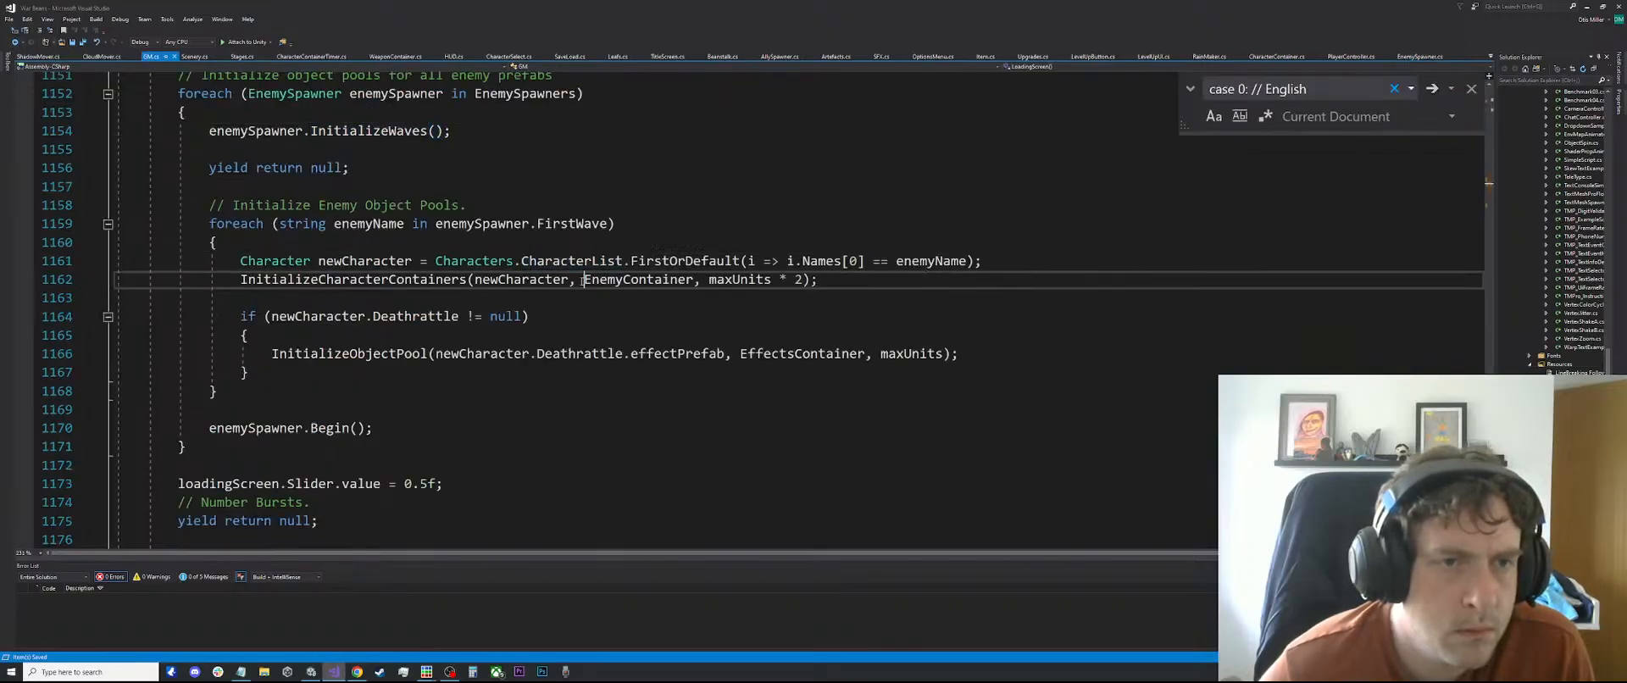
{"action": "left_click", "coordinate": [396, 283]}
{"action": "left_click", "coordinate": [427, 282], "text": "ctrl"}
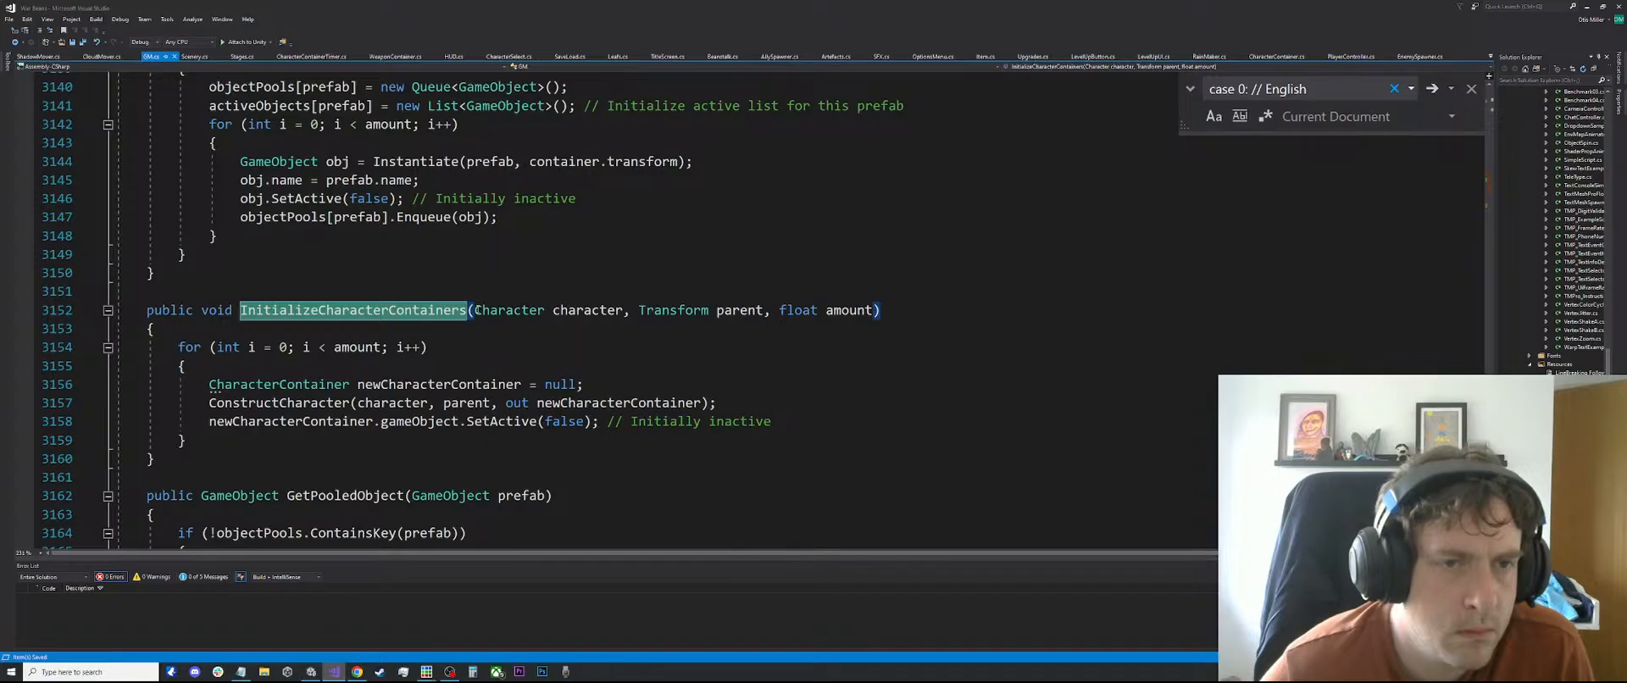
{"action": "scroll", "coordinate": [430, 361], "scroll_direction": "down", "scroll_amount": 4}
{"action": "scroll", "coordinate": [428, 254], "scroll_direction": "up", "scroll_amount": 2}
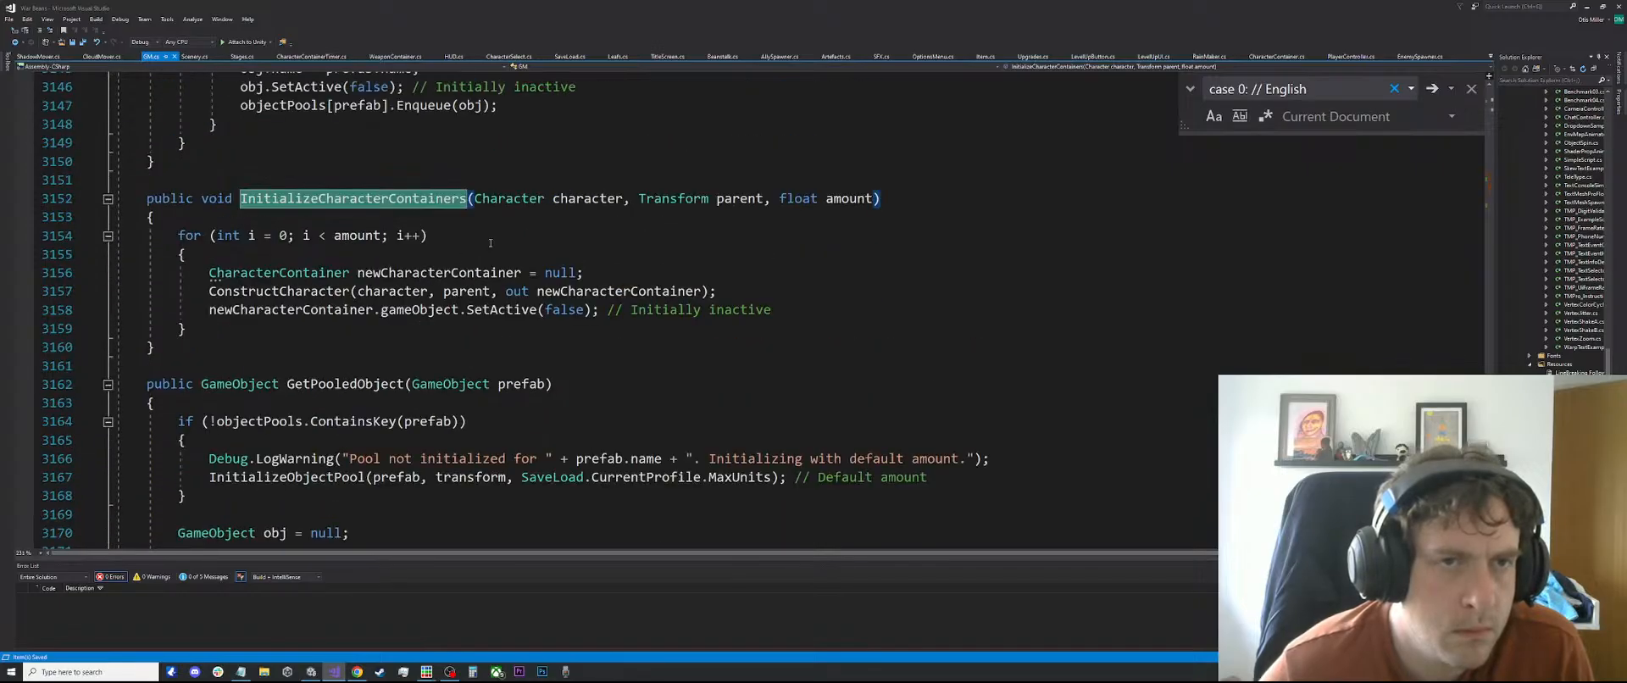
{"action": "key", "text": "Down"}
{"action": "left_click", "coordinate": [398, 253]}
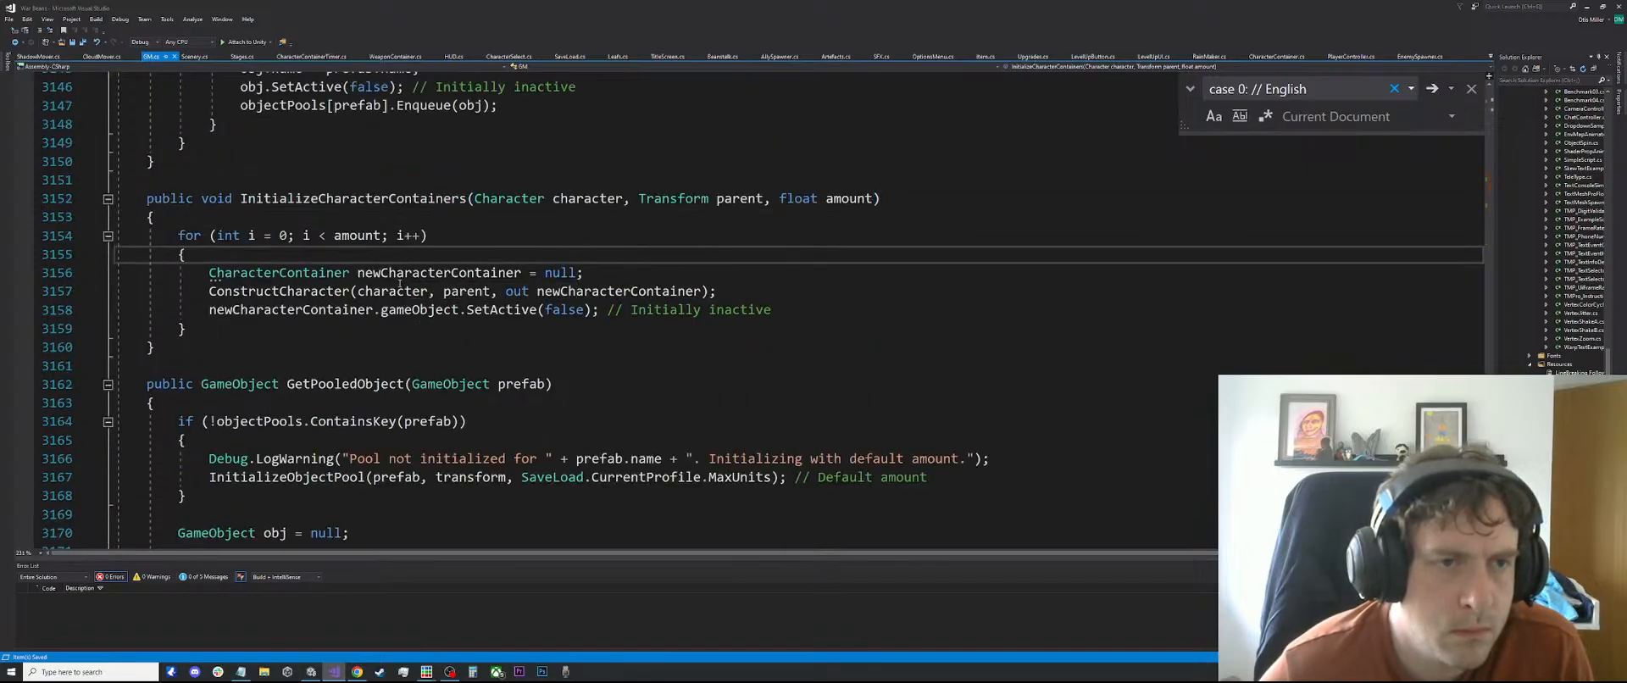
{"action": "left_click", "coordinate": [327, 291], "text": "ctrl"}
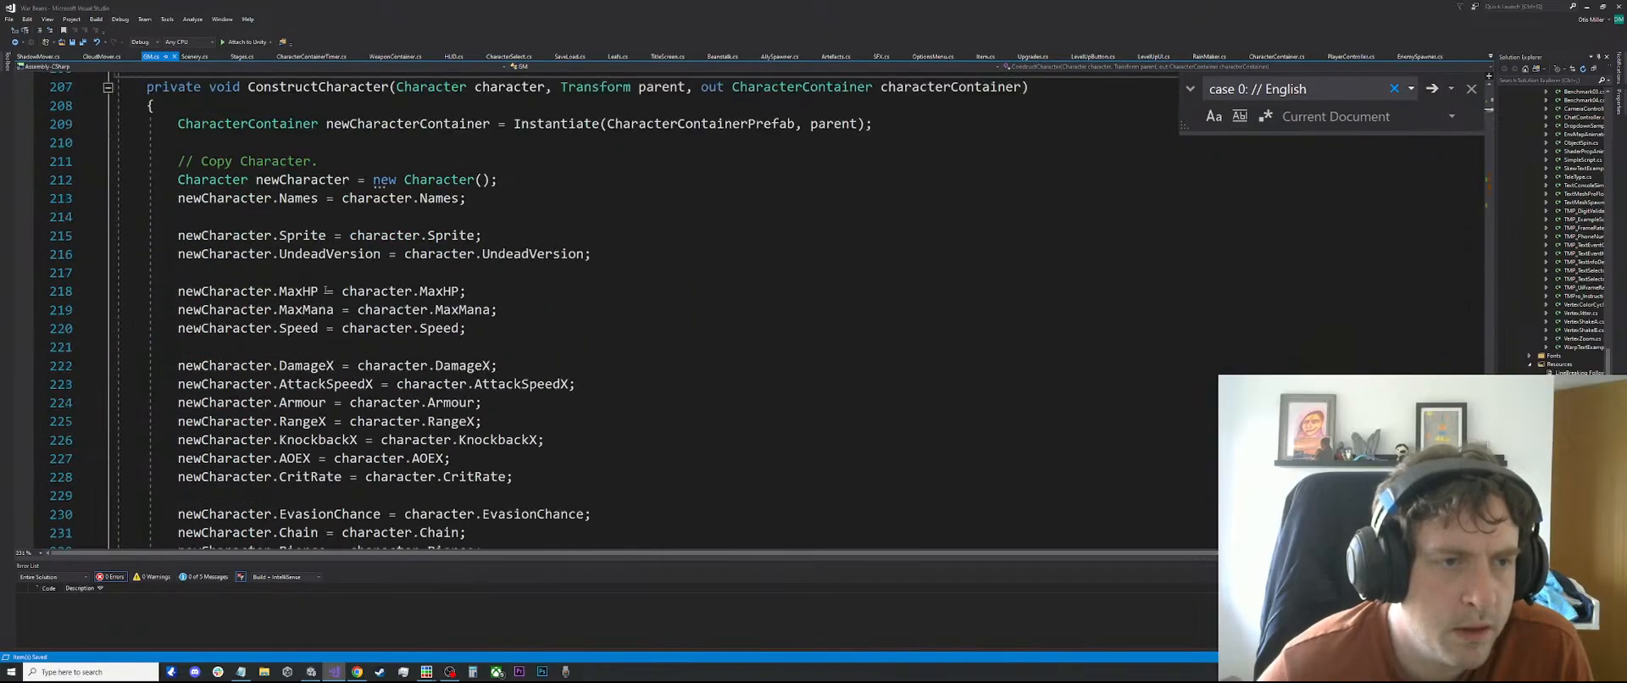
{"action": "scroll", "coordinate": [326, 290], "scroll_direction": "down", "scroll_amount": 20}
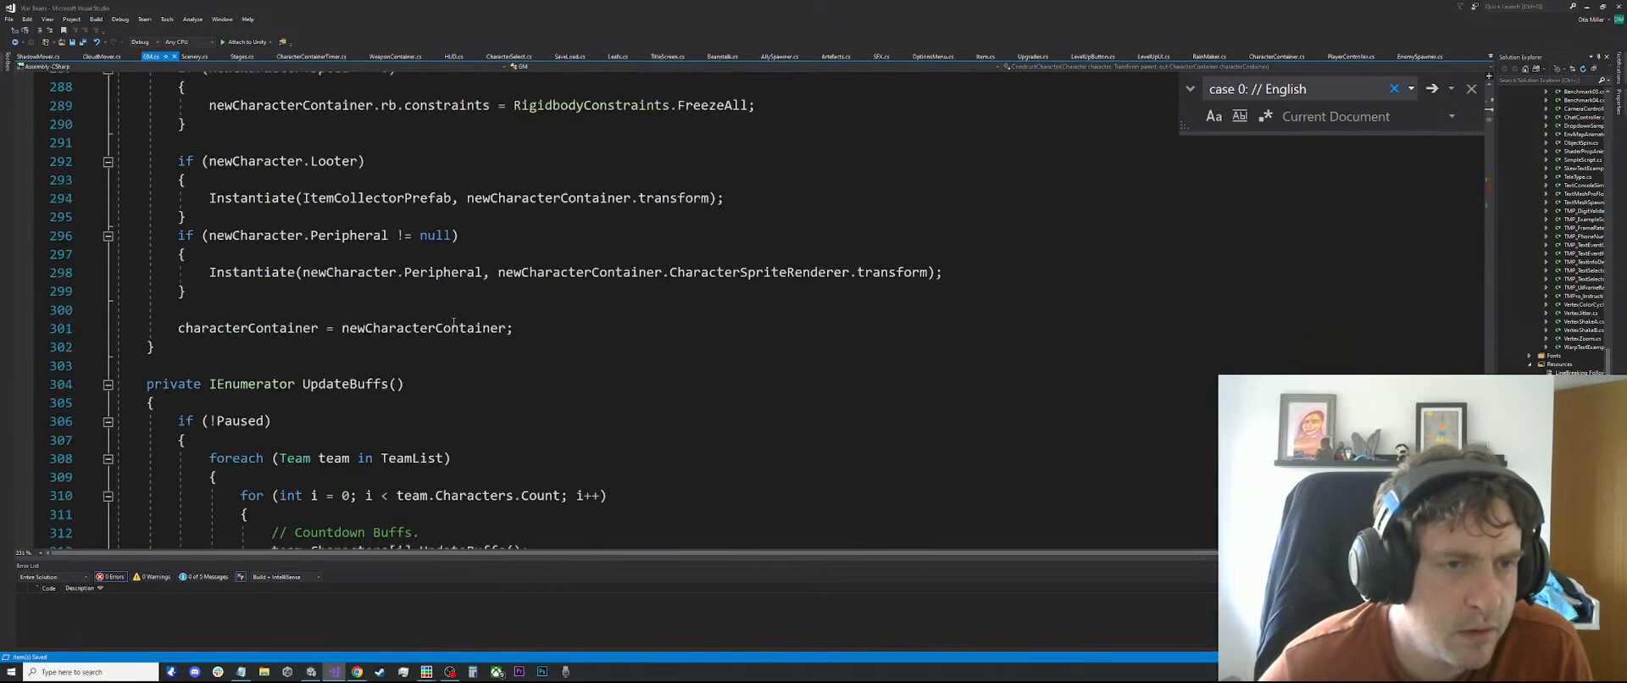
Add the comment "// Add to Shadows." above the characterContainer assignment at the end of ConstructCharacter, with an empty line under it
{"action": "left_click", "coordinate": [542, 326]}
{"action": "key", "text": "ctrl+Return"}
{"action": "key", "text": "ctrl+Return"}
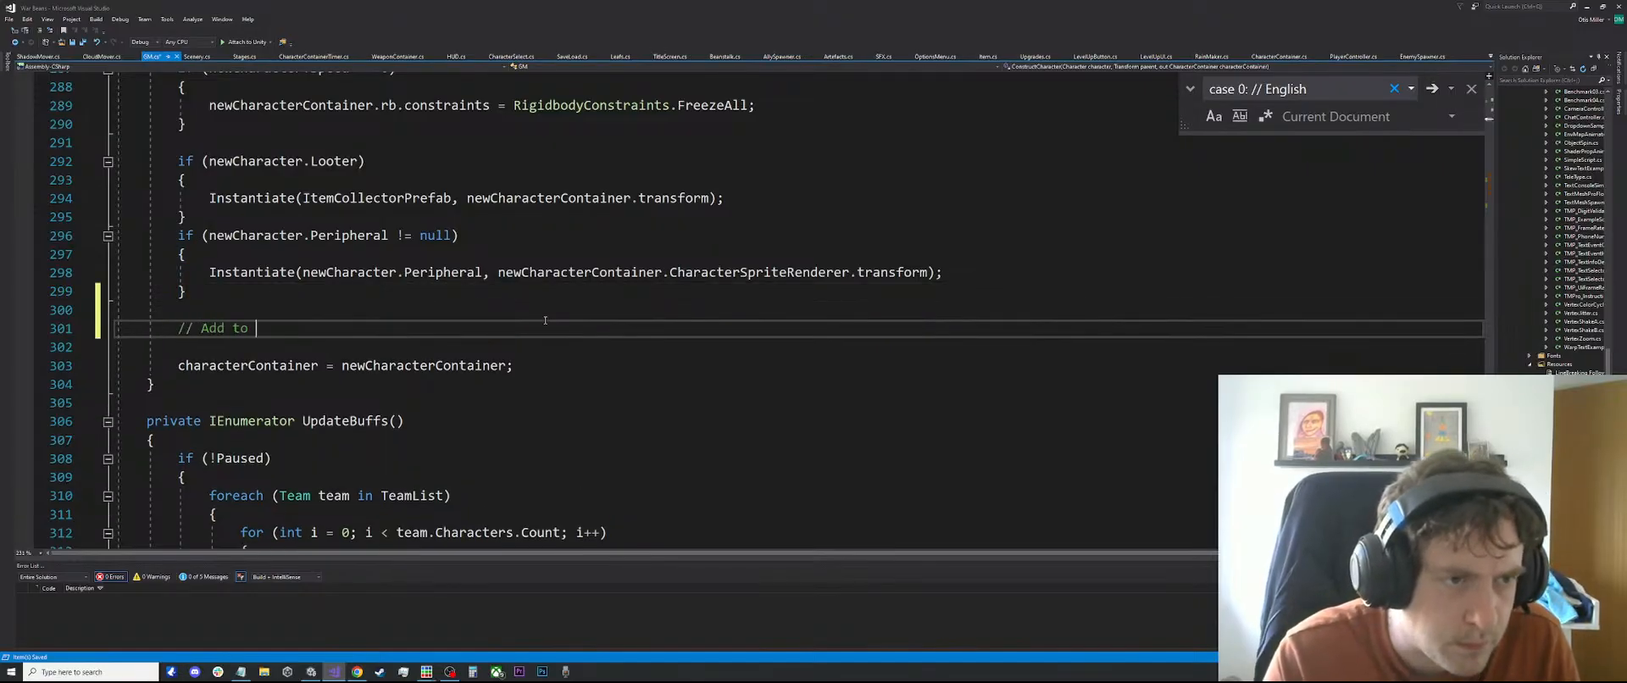
{"action": "key", "text": "Return"}
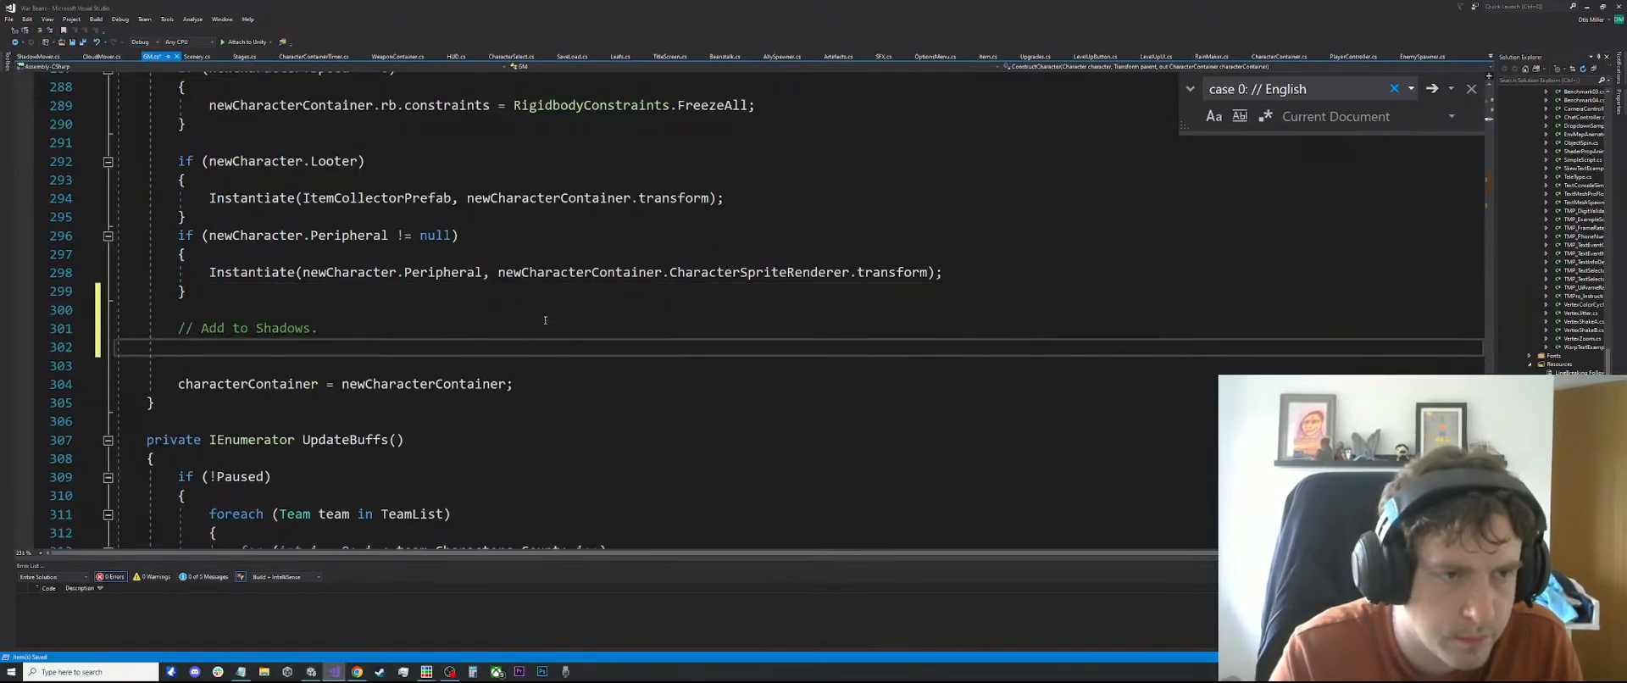
{"action": "scroll", "coordinate": [485, 283], "scroll_direction": "up", "scroll_amount": 5}
{"action": "scroll", "coordinate": [430, 331], "scroll_direction": "down", "scroll_amount": 3}
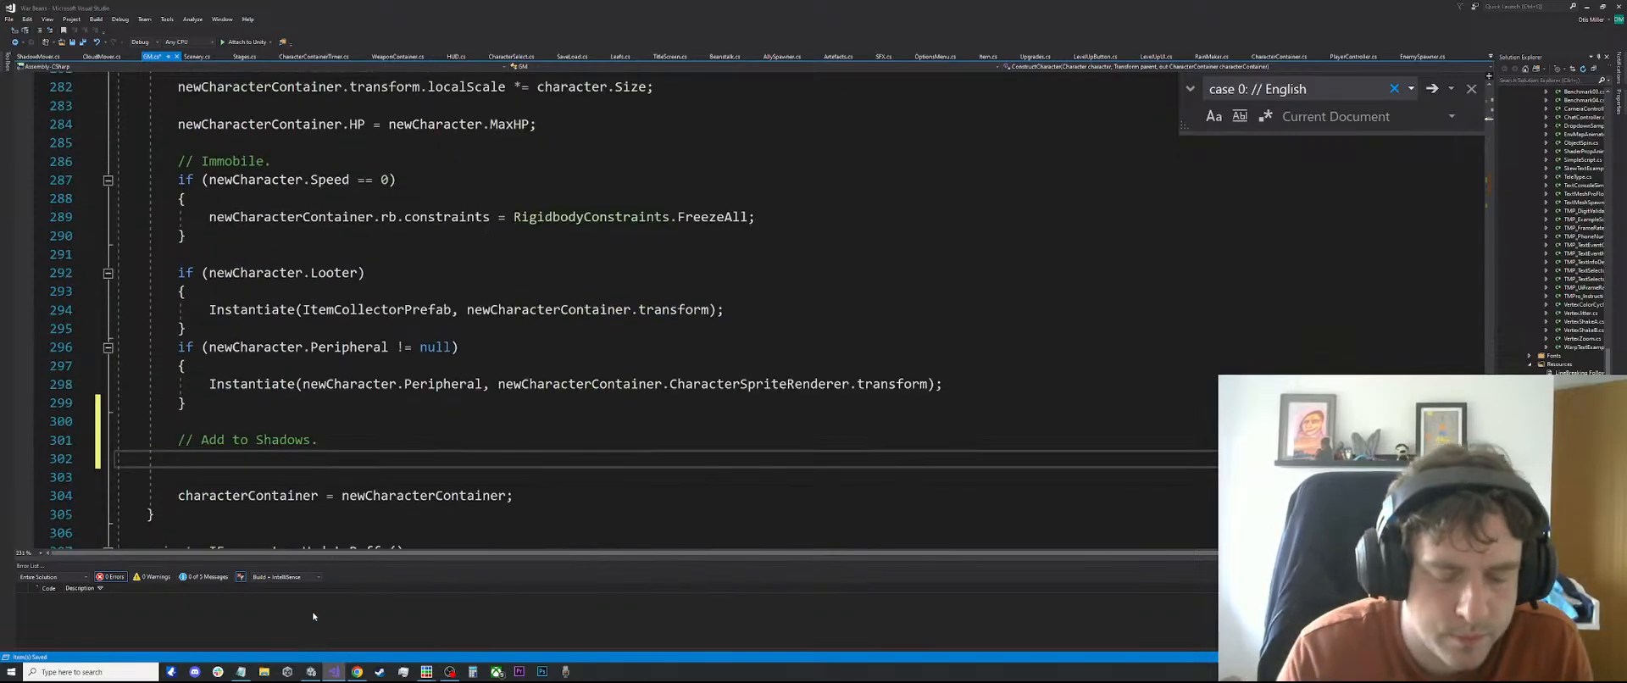
{"action": "type", "text": "transform."}
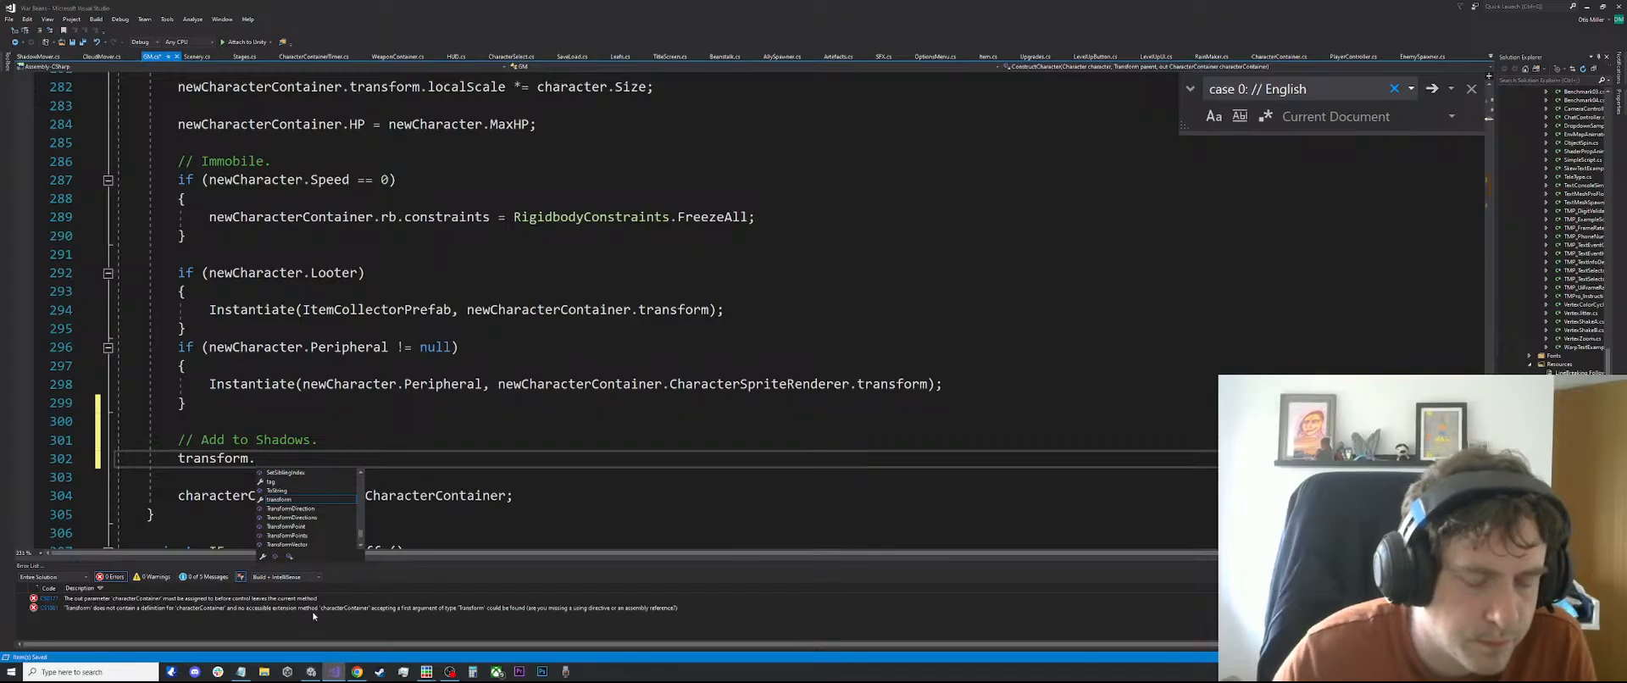
{"action": "key", "text": "BackSpace"}
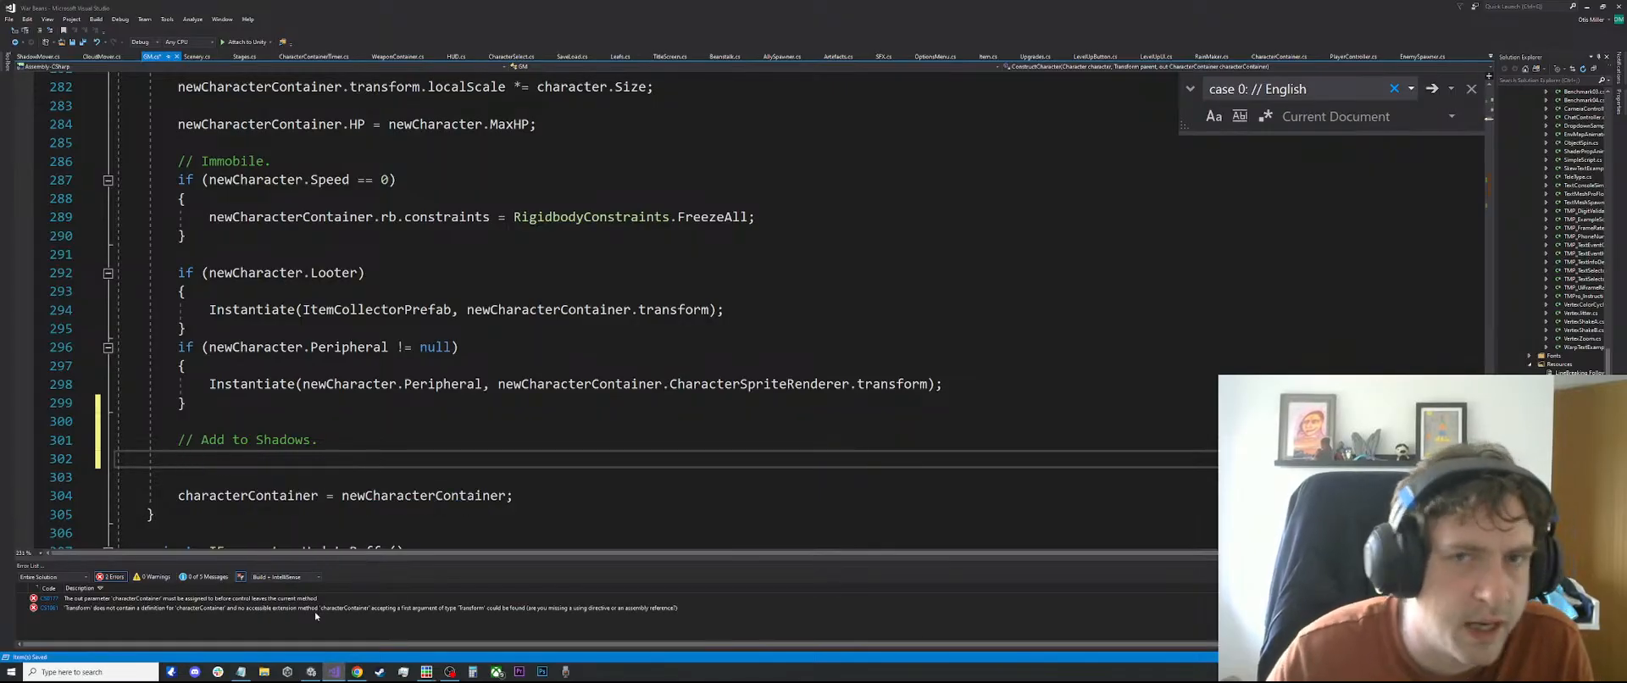
Open the CharacterContainer script and go to the field declarations at the start of its class
{"action": "scroll", "coordinate": [1498, 143], "scroll_direction": "up", "scroll_amount": 15}
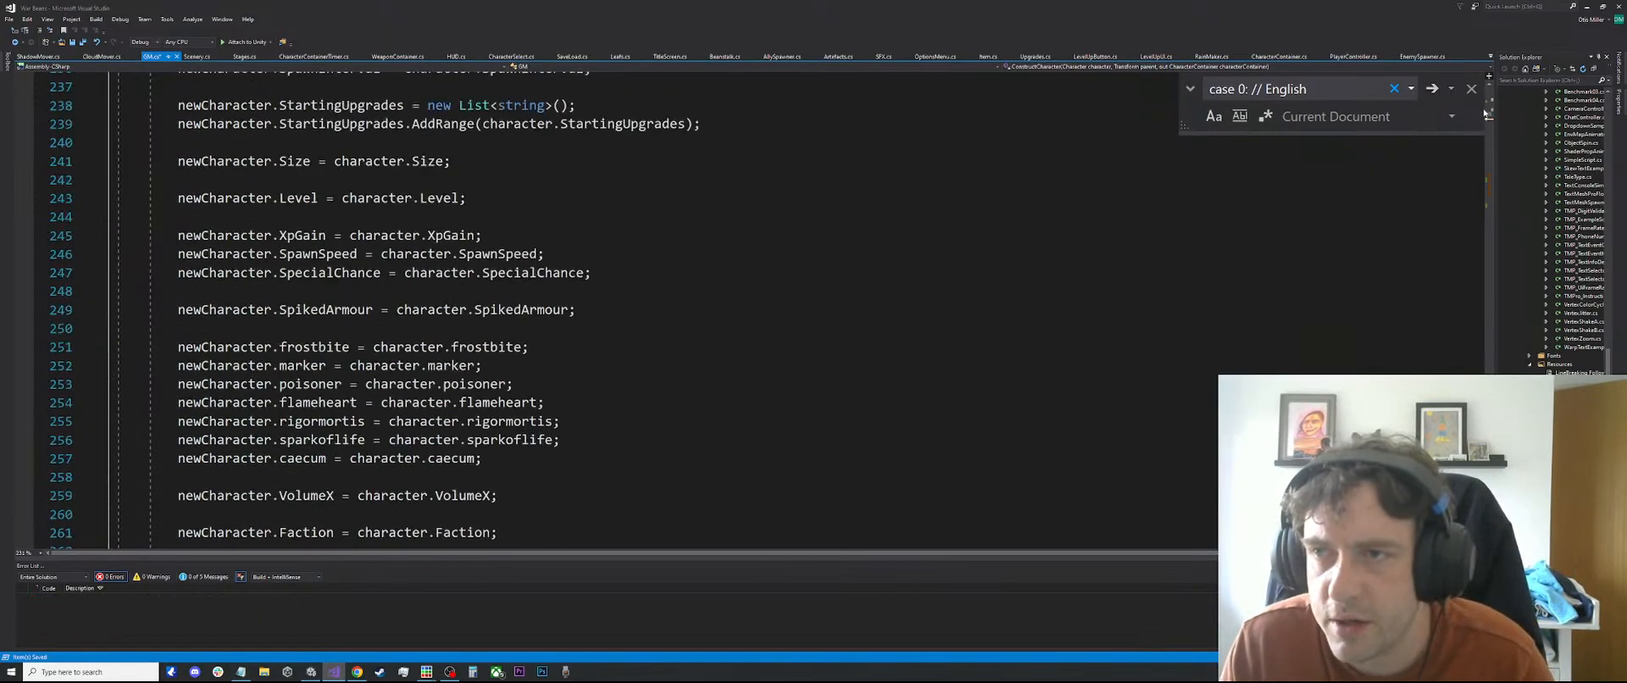
{"action": "left_click_drag", "start_coordinate": [1491, 116], "coordinate": [1488, 92]}
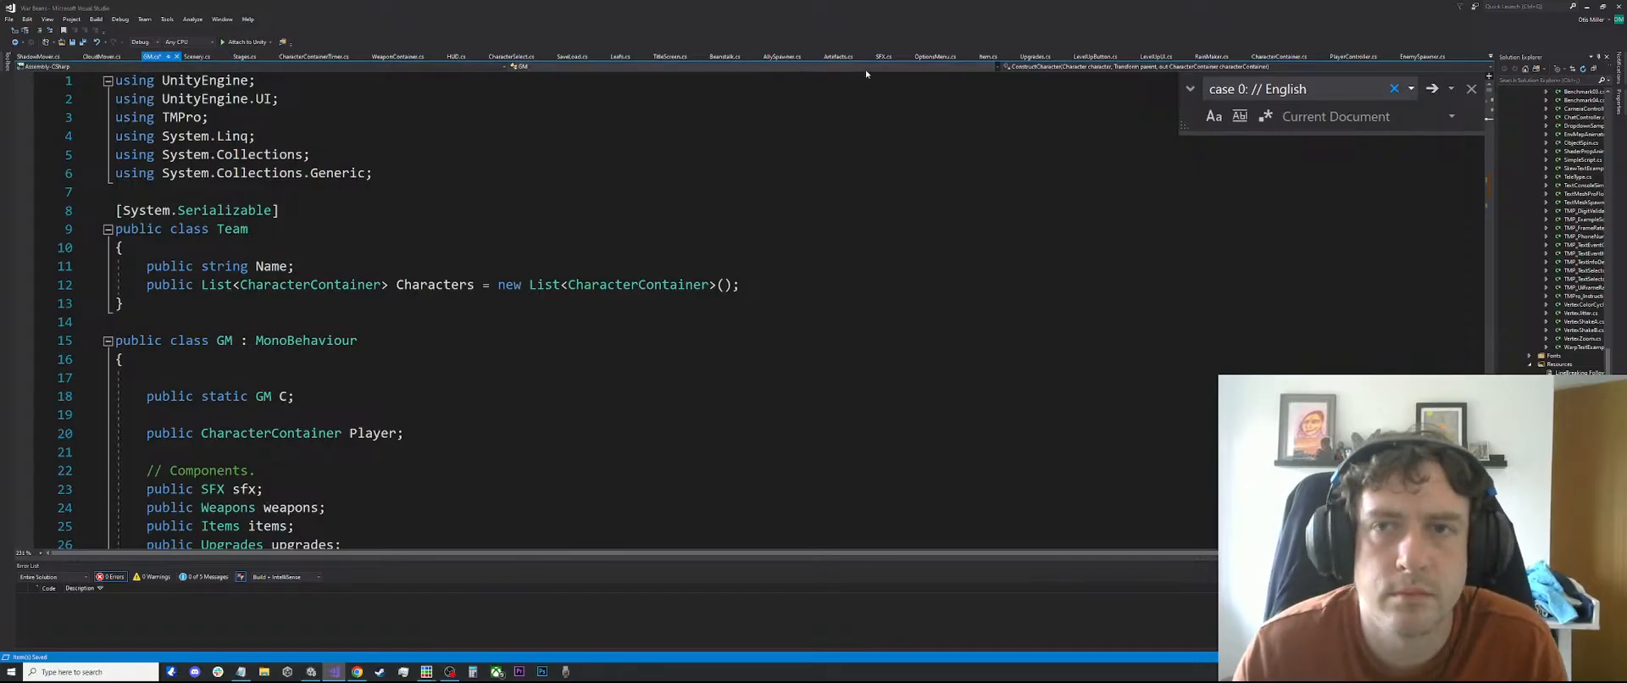
{"action": "left_click", "coordinate": [1278, 56]}
{"action": "scroll", "coordinate": [1338, 355], "scroll_direction": "up", "scroll_amount": 8}
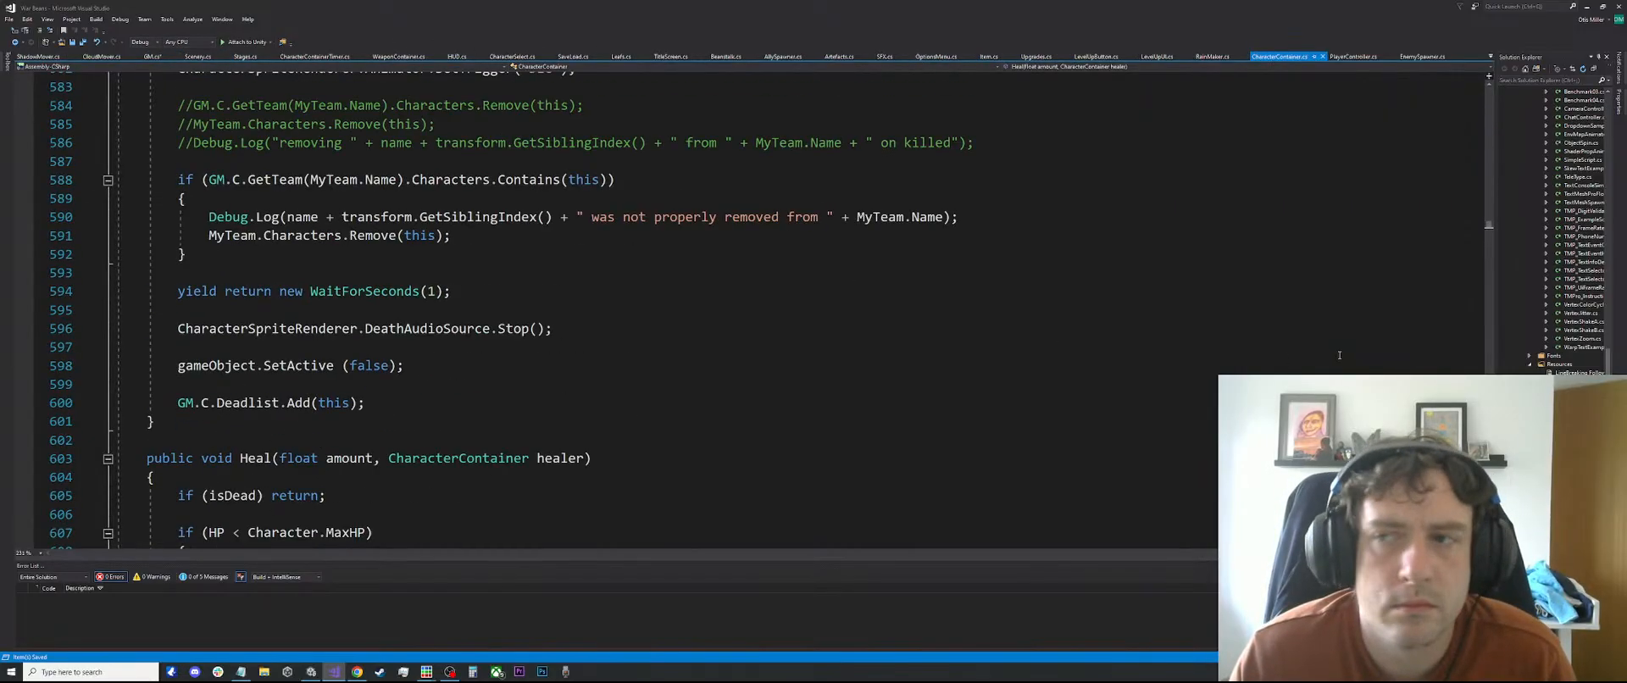
{"action": "left_click_drag", "start_coordinate": [1490, 225], "coordinate": [1493, 82]}
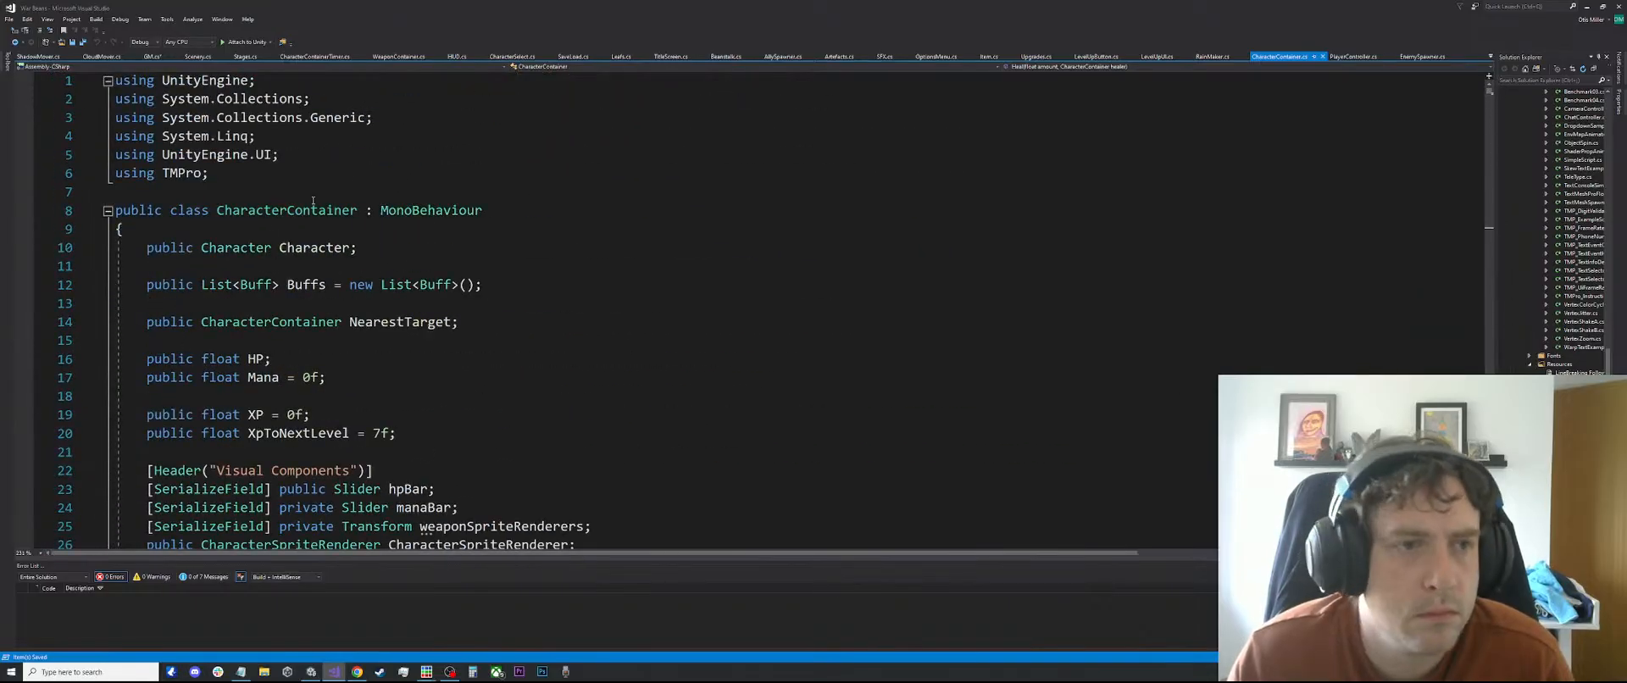
Declare a public Transform field named Shadow below the PlayerController field in the CharacterContainer class
{"action": "scroll", "coordinate": [326, 217], "scroll_direction": "down", "scroll_amount": 3}
{"action": "scroll", "coordinate": [326, 218], "scroll_direction": "down", "scroll_amount": 13}
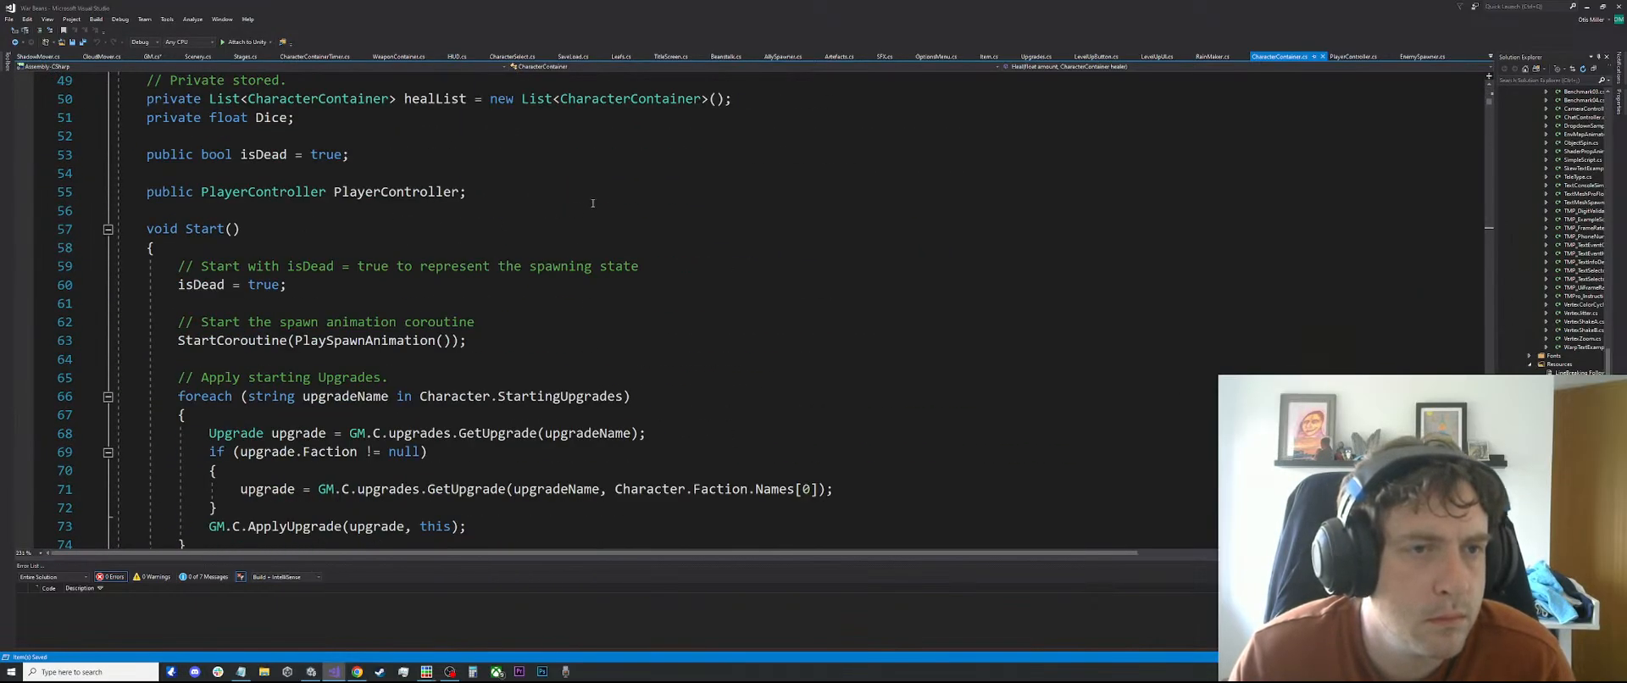
{"action": "left_click", "coordinate": [587, 193]}
{"action": "key", "text": "Return"}
{"action": "key", "text": "Return"}
{"action": "type", "text": "public"}
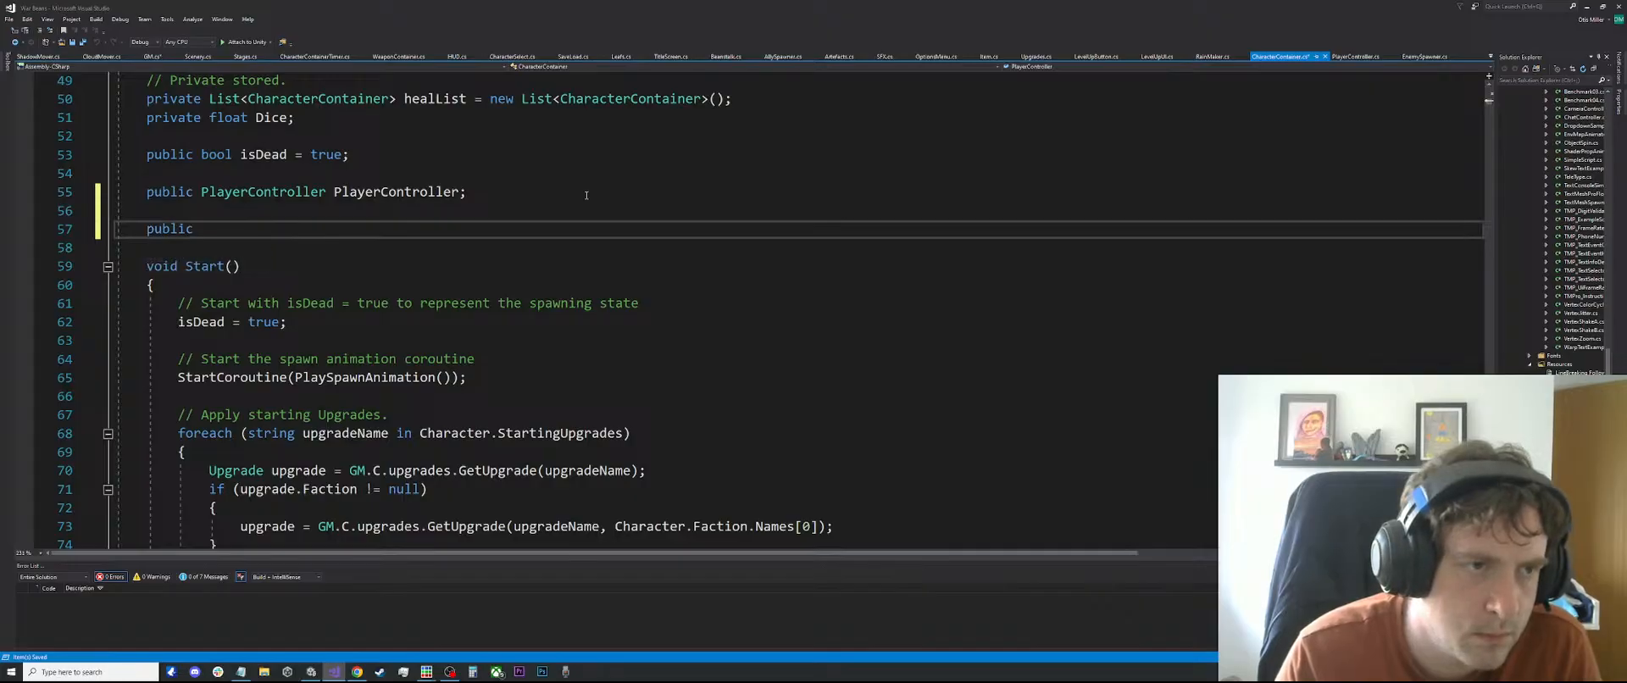
{"action": "type", "text": " trans"}
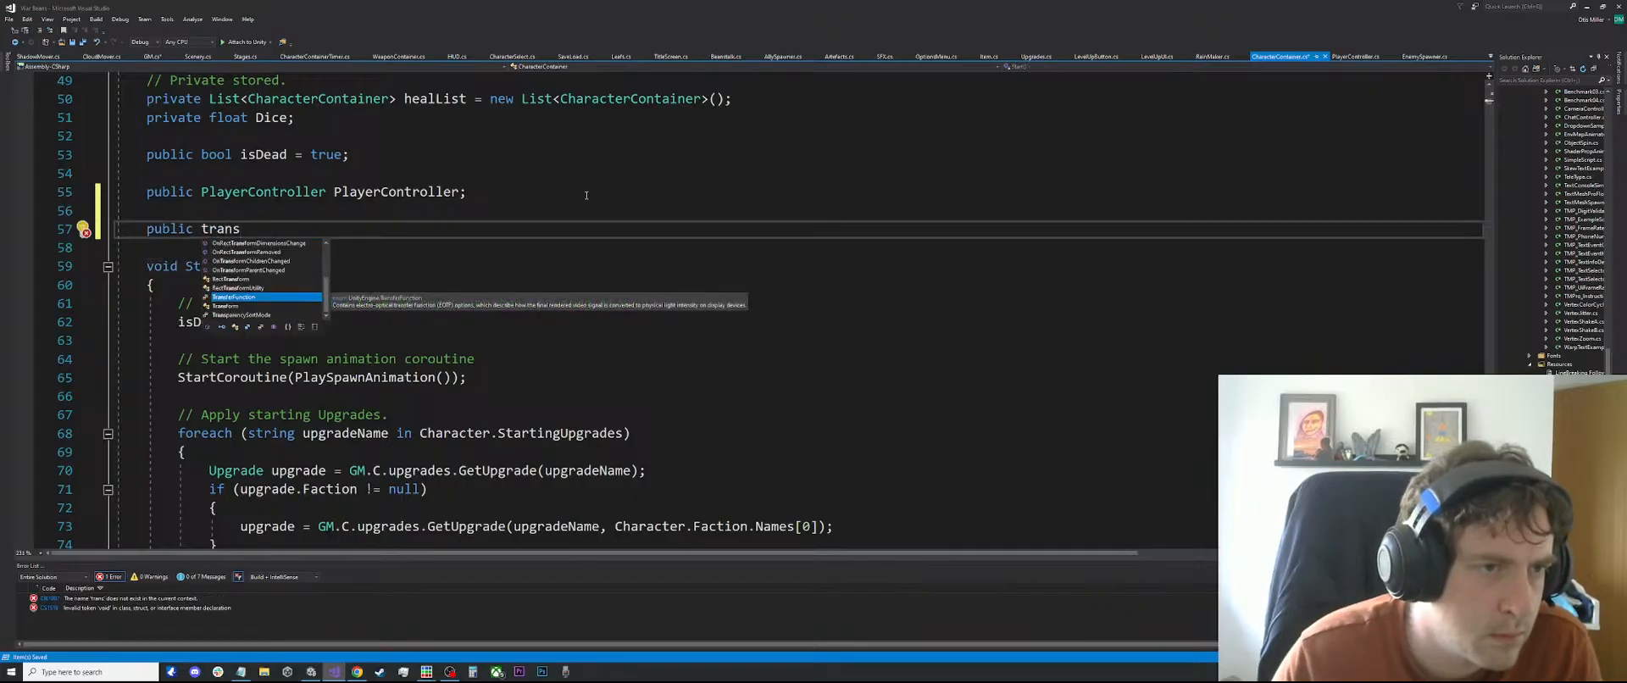
{"action": "type", "text": "form Shadow"}
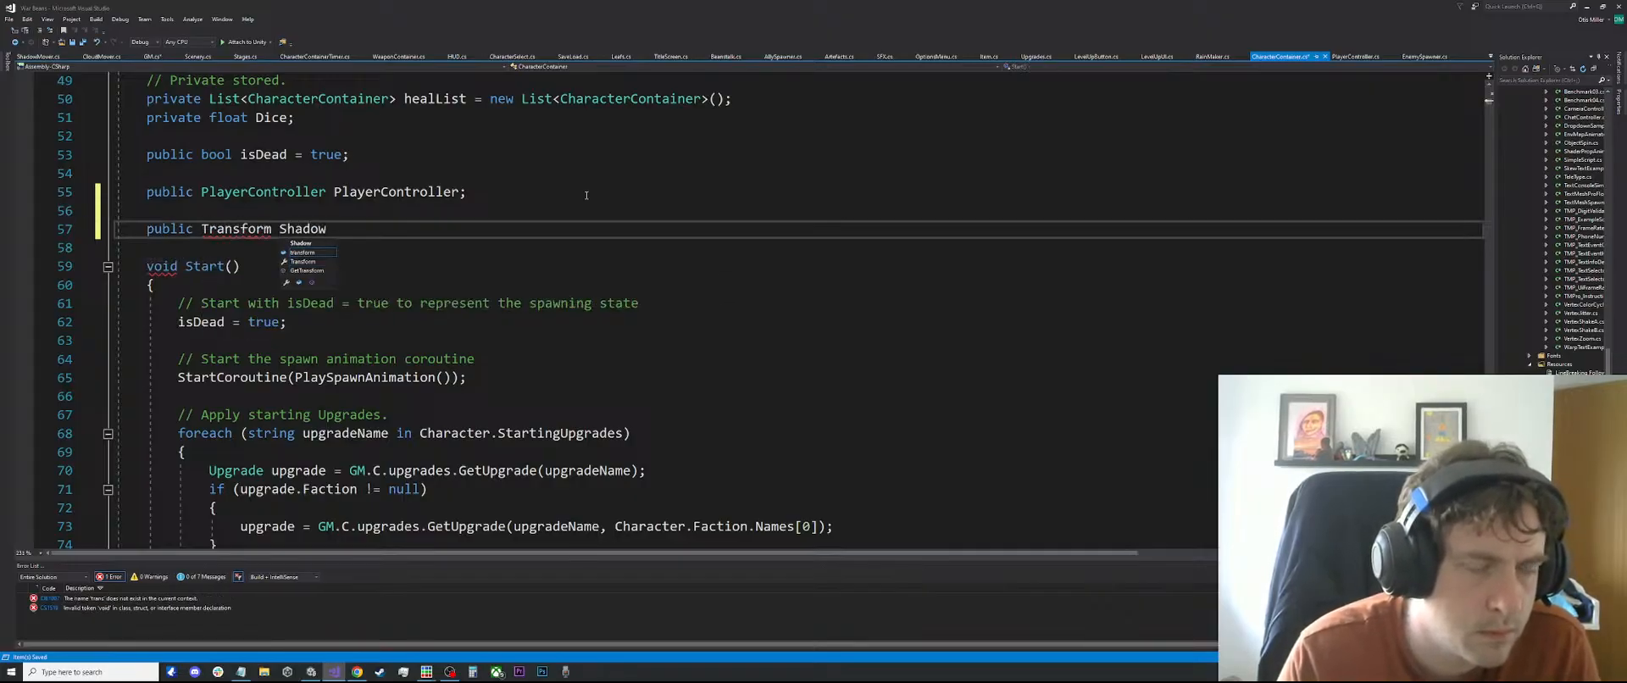
{"action": "type", "text": ";"}
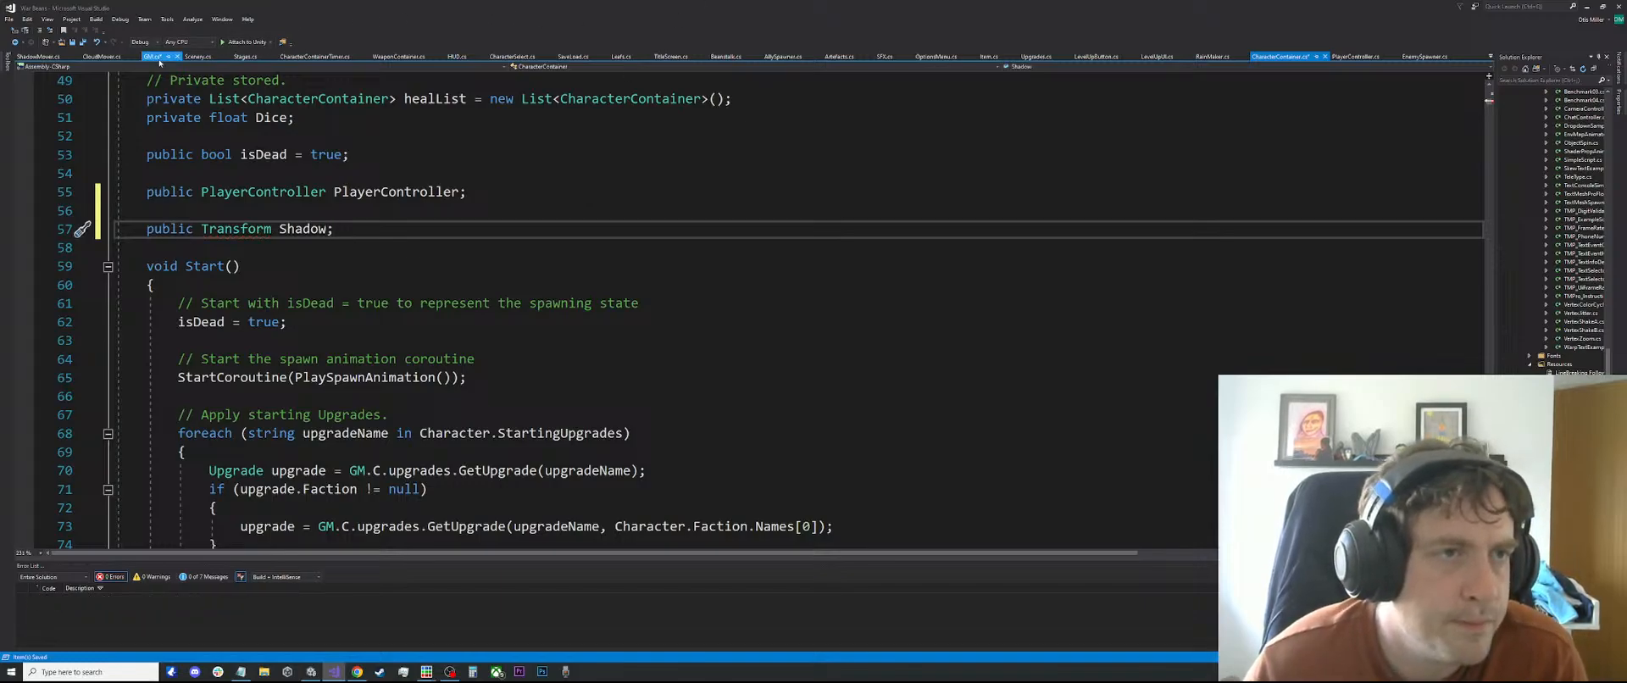
Return to the empty line under the "// Add to Shadows." comment in the GM script's ConstructCharacter method
{"action": "left_click", "coordinate": [155, 58]}
{"action": "scroll", "coordinate": [334, 251], "scroll_direction": "down", "scroll_amount": 19}
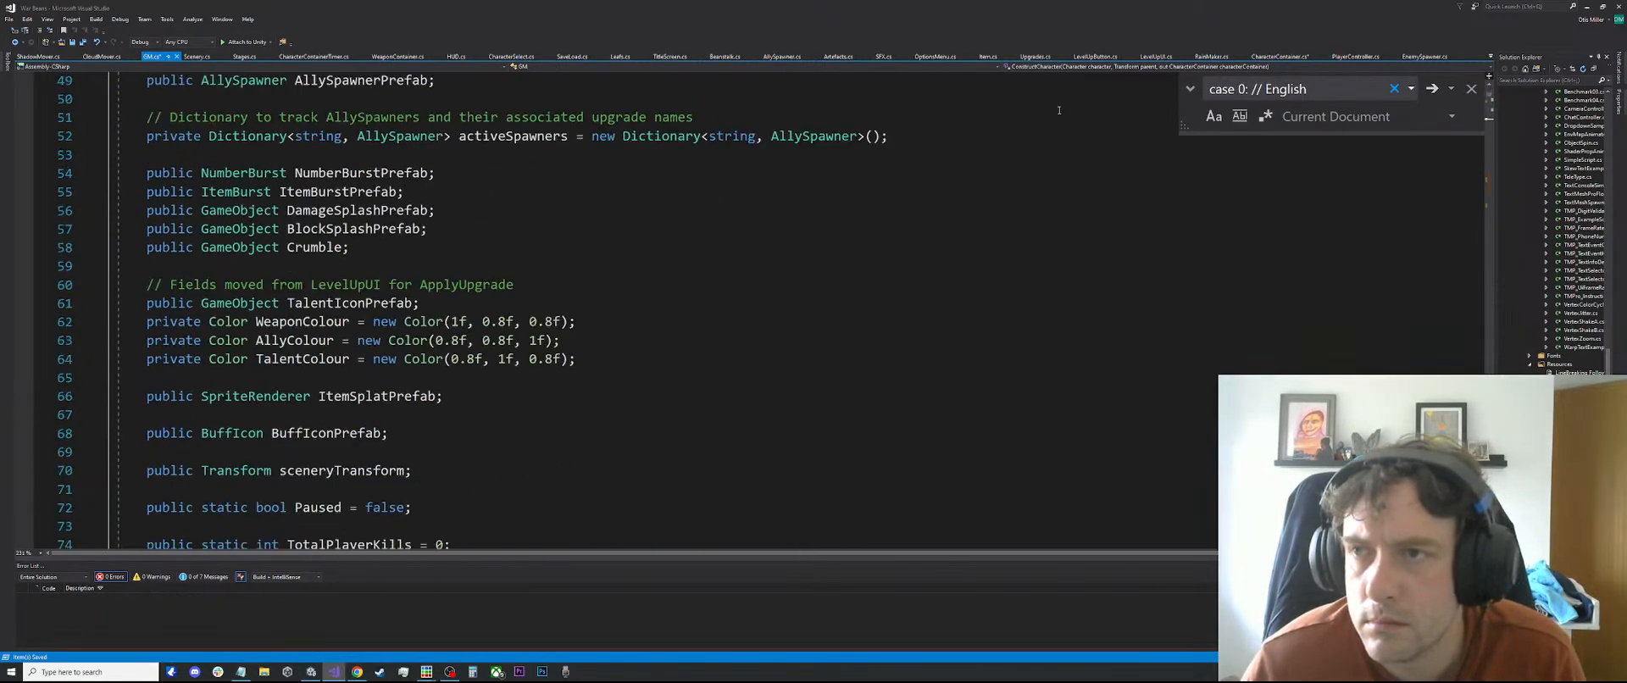
{"action": "left_click", "coordinate": [1485, 100]}
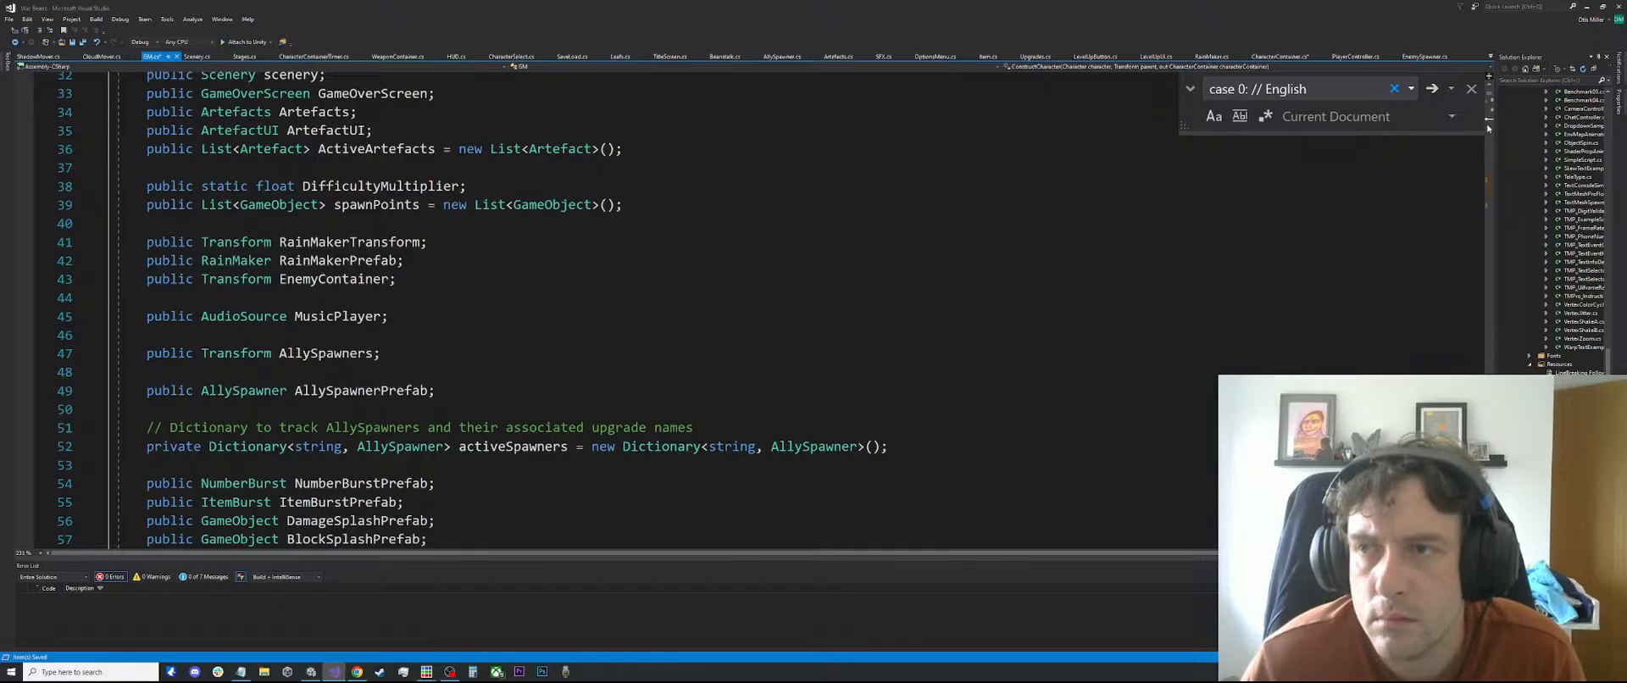
{"action": "key", "text": "Down"}
{"action": "key", "text": "Up"}
{"action": "scroll", "coordinate": [1446, 215], "scroll_direction": "down", "scroll_amount": 4}
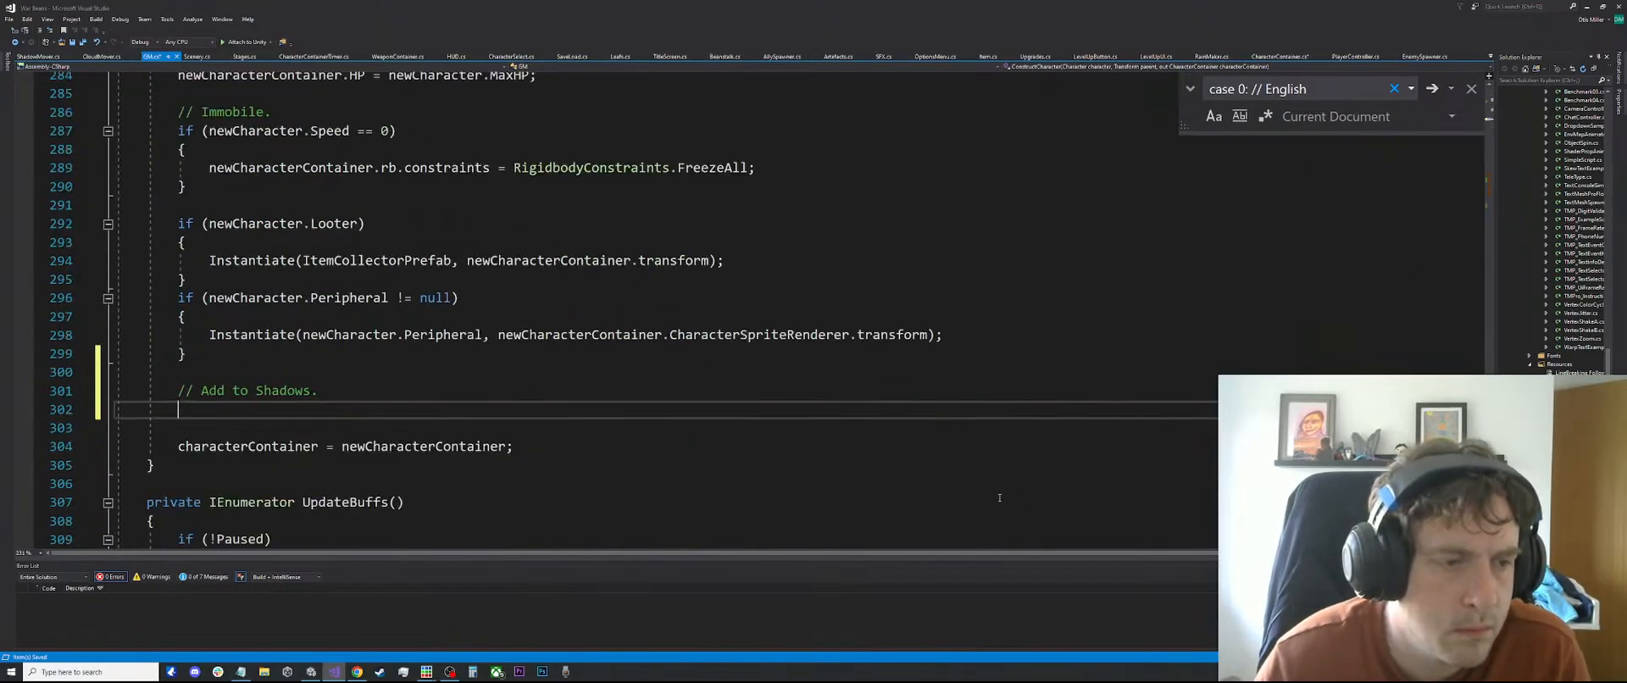
{"action": "type", "text": "char"}
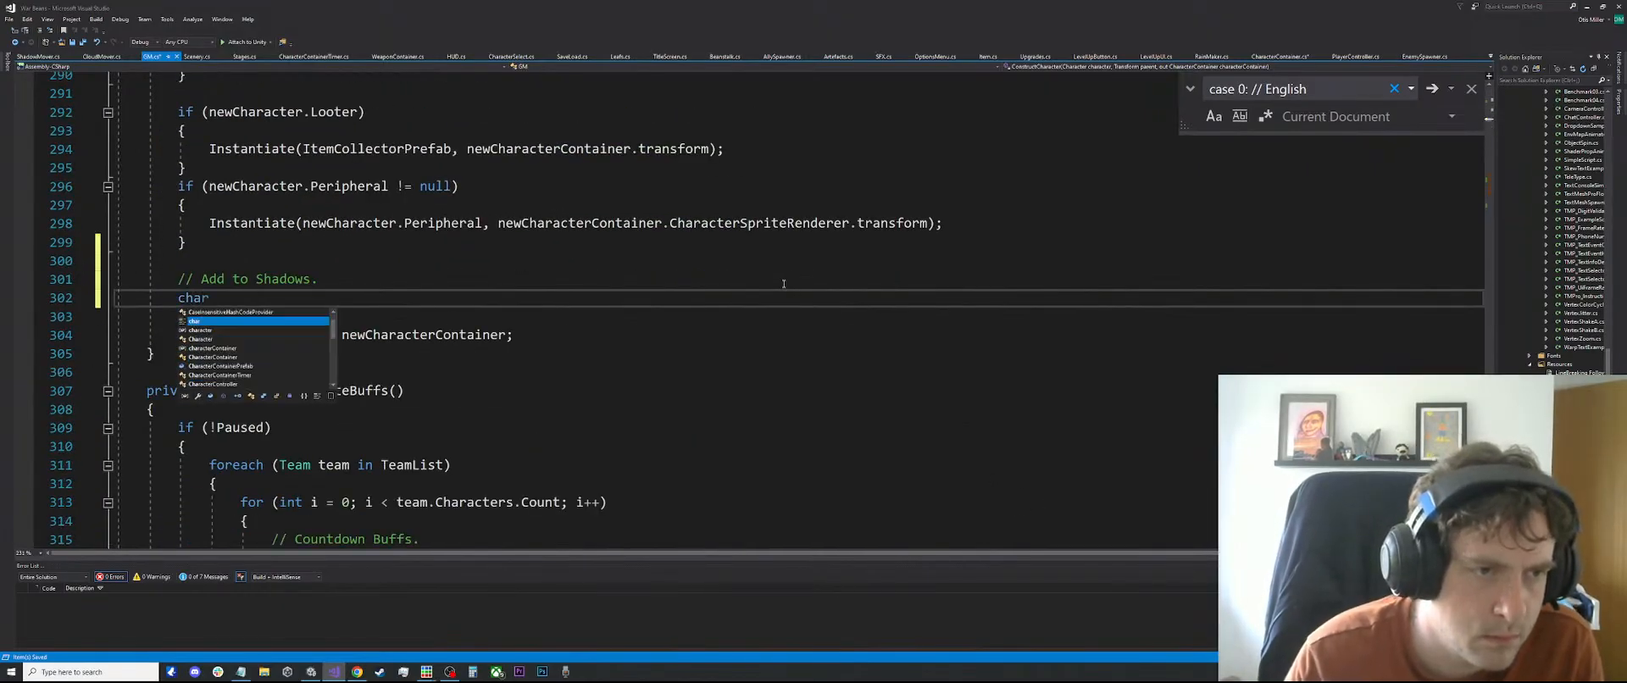
{"action": "type", "text": "acterContainer.s"}
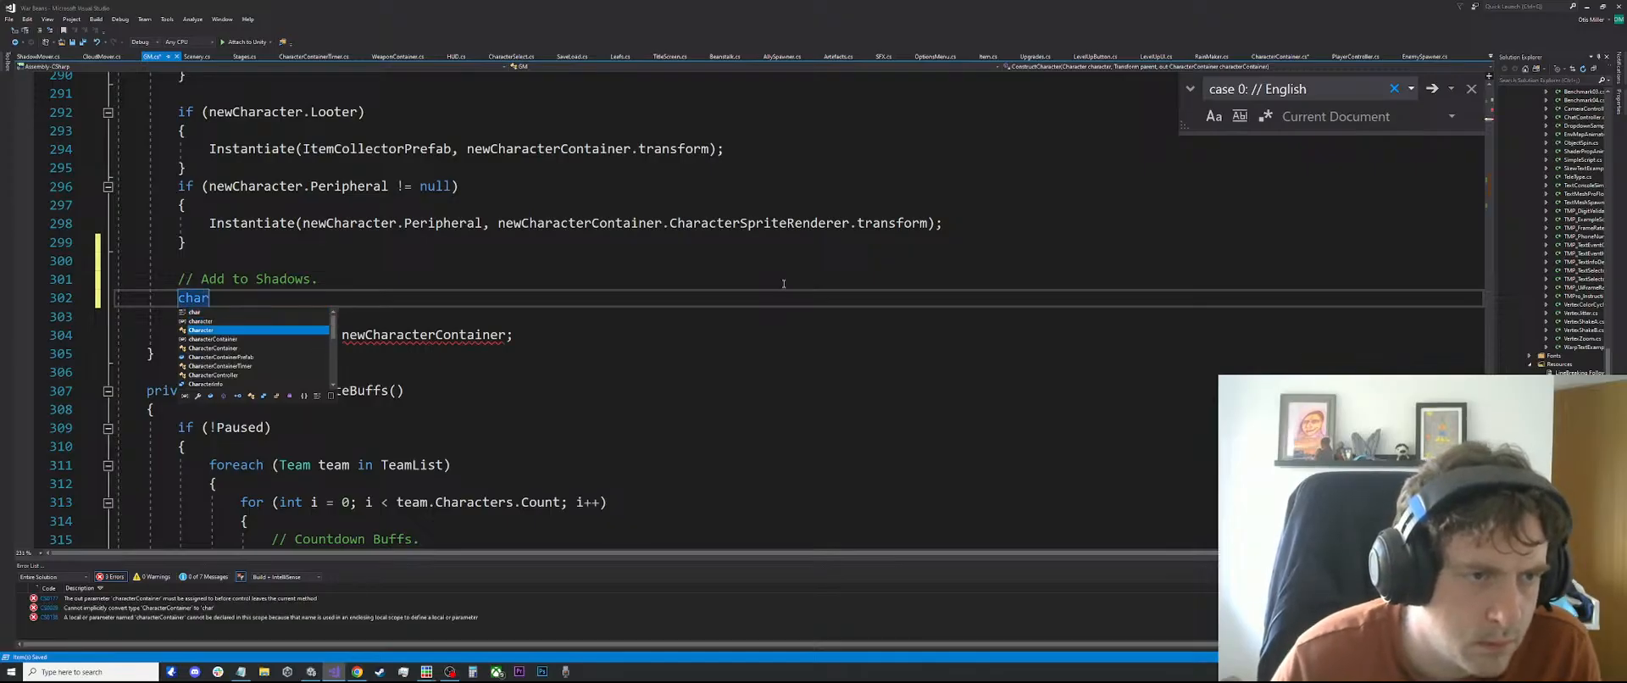
{"action": "type", "text": "hadow.add"}
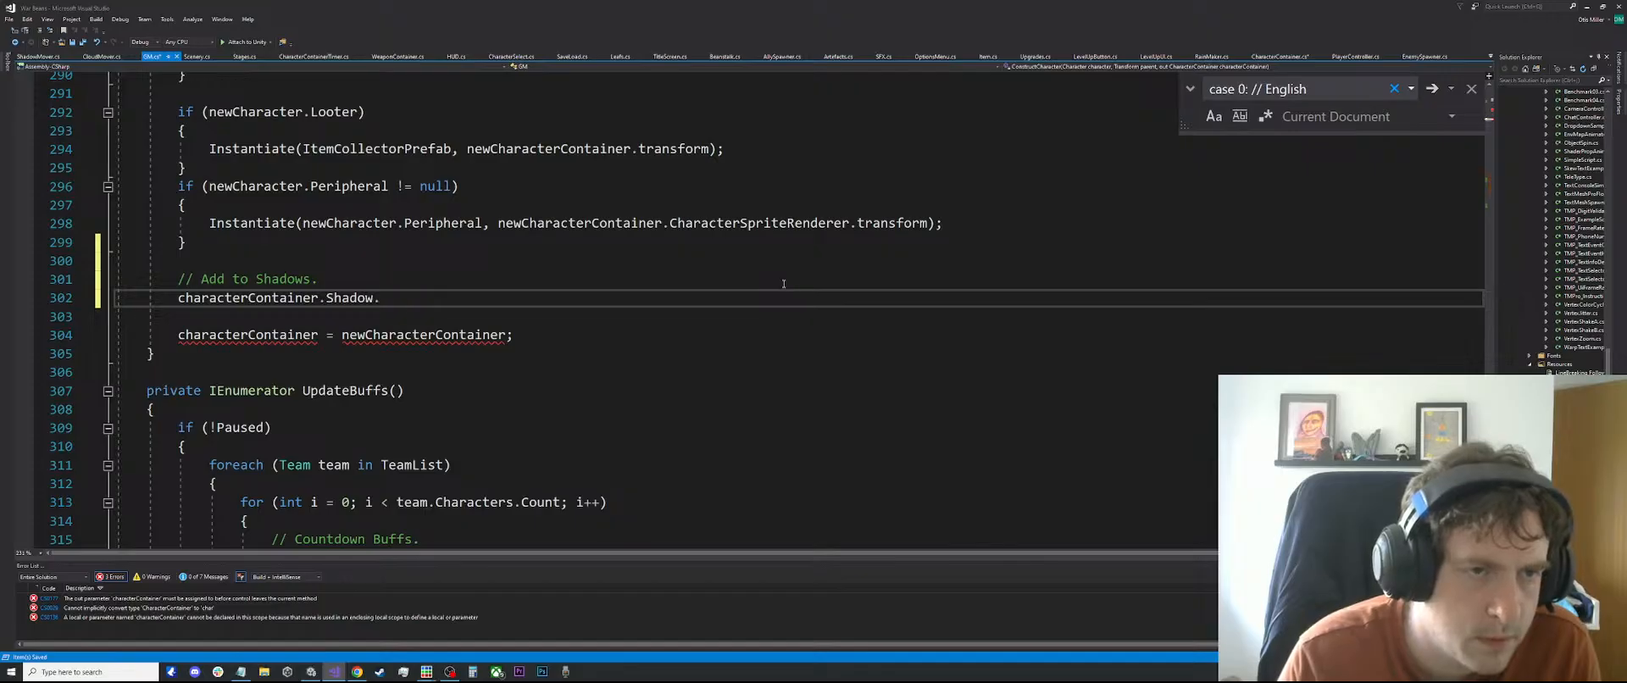
{"action": "key", "text": "BackSpace"}
{"action": "key", "text": "BackSpace"}
{"action": "key", "text": "BackSpace"}
{"action": "key", "text": "BackSpace"}
{"action": "key", "text": "BackSpace"}
{"action": "key", "text": "BackSpace"}
{"action": "key", "text": "BackSpace"}
{"action": "key", "text": "BackSpace"}
{"action": "key", "text": "BackSpace"}
{"action": "key", "text": "BackSpace"}
{"action": "key", "text": "BackSpace"}
{"action": "key", "text": "BackSpace"}
{"action": "key", "text": "BackSpace"}
{"action": "key", "text": "BackSpace"}
{"action": "key", "text": "BackSpace"}
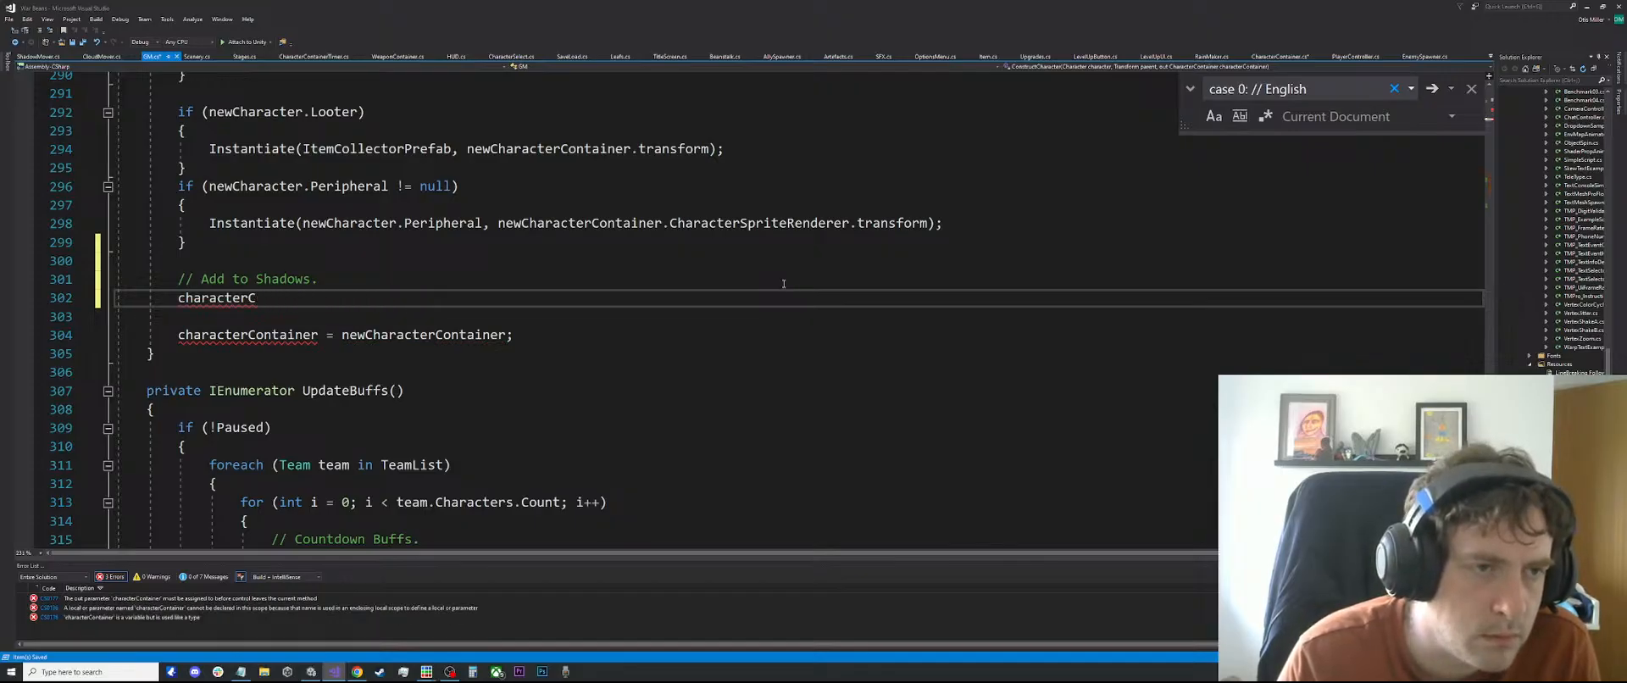
{"action": "type", "text": "G"}
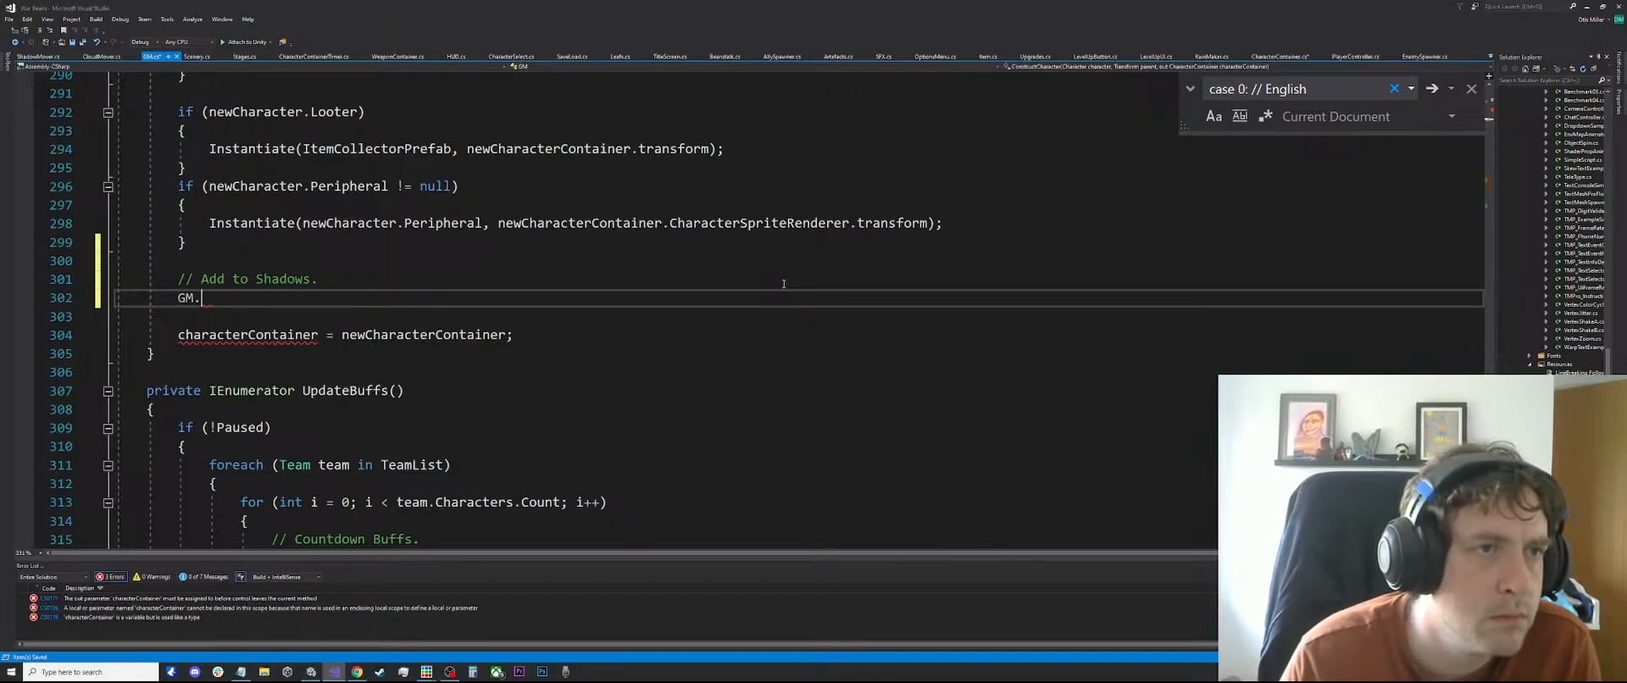
{"action": "key", "text": "BackSpace"}
Begin a ShadowMover.Shadows.Add call on the line under the "// Add to Shadows." comment
{"action": "type", "text": "Shadows"}
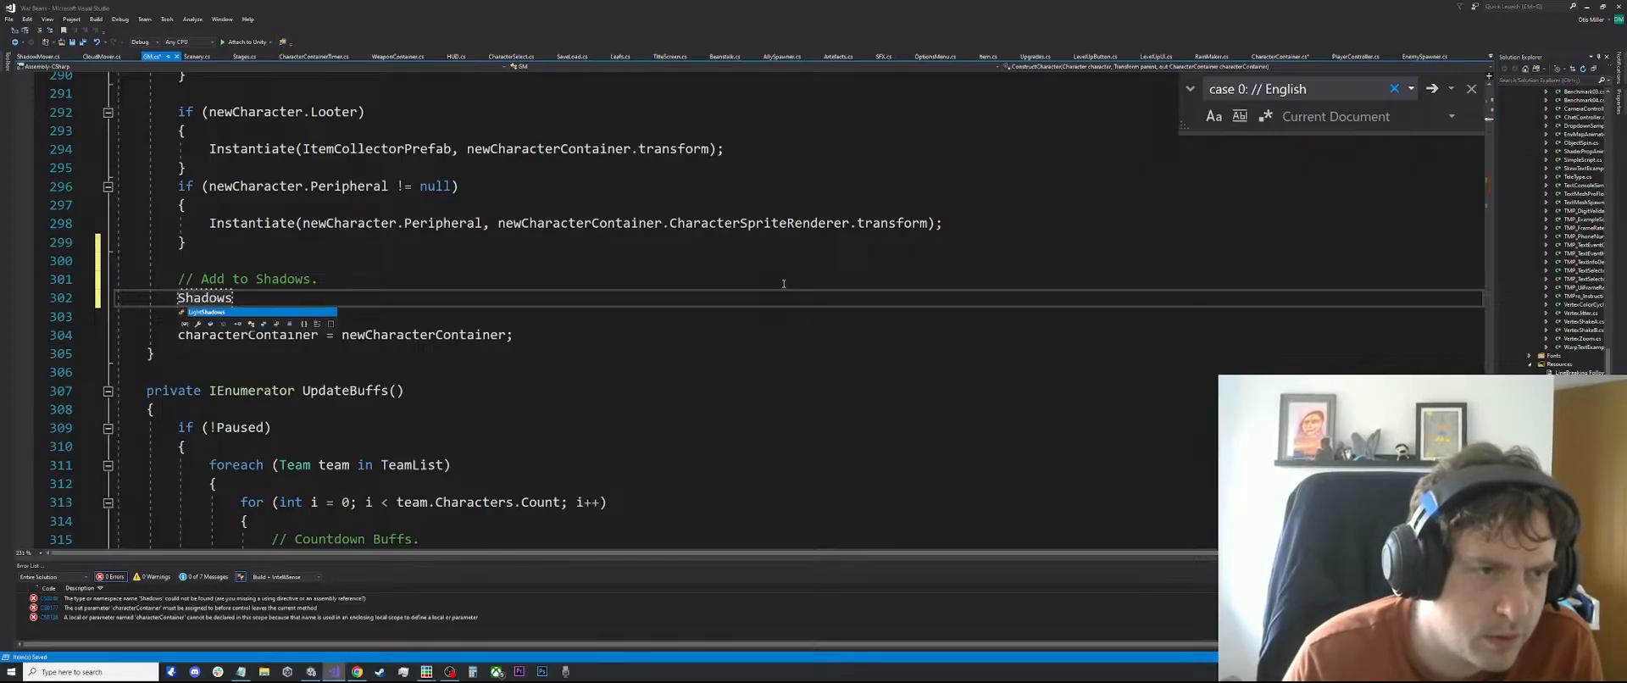
{"action": "key", "text": "BackSpace"}
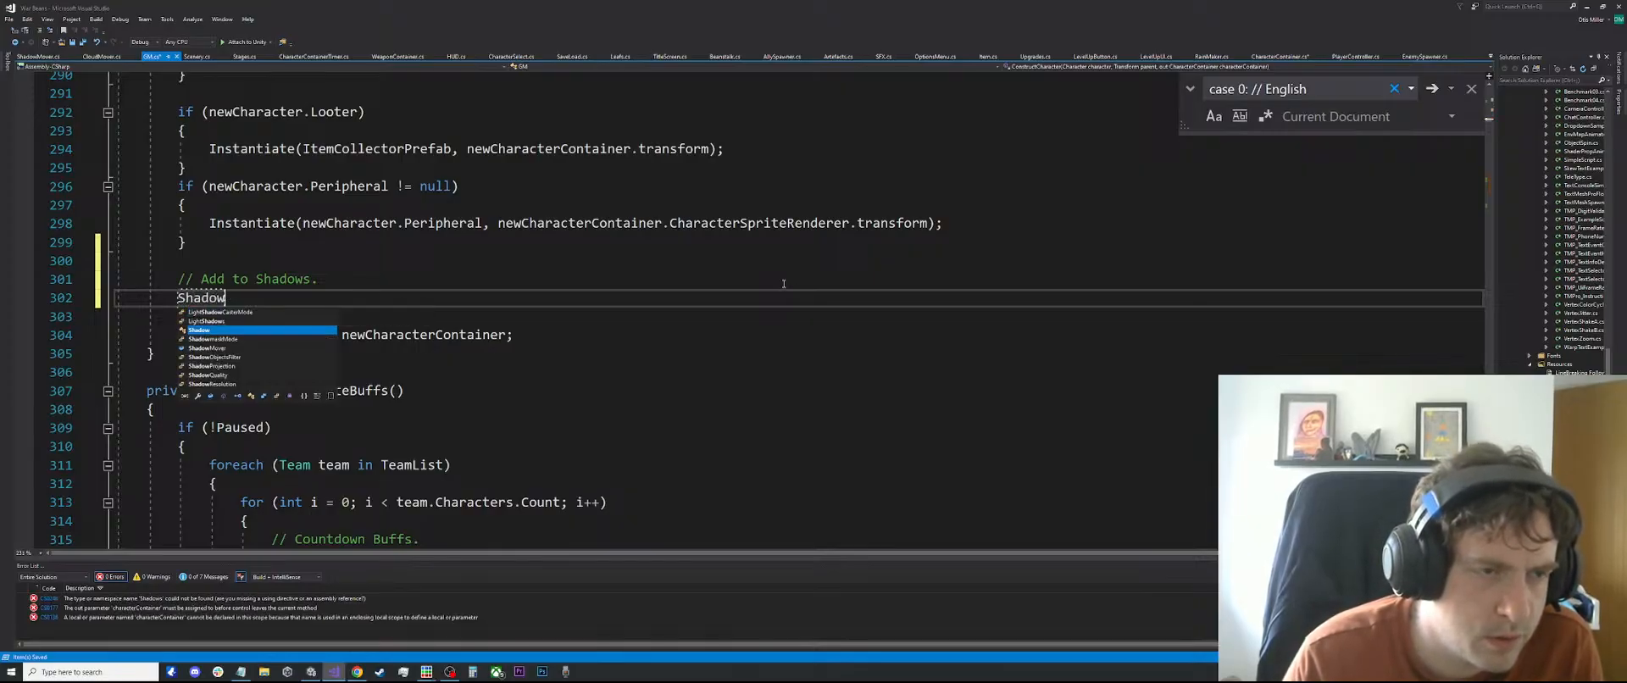
{"action": "type", "text": "Mover.Shad"}
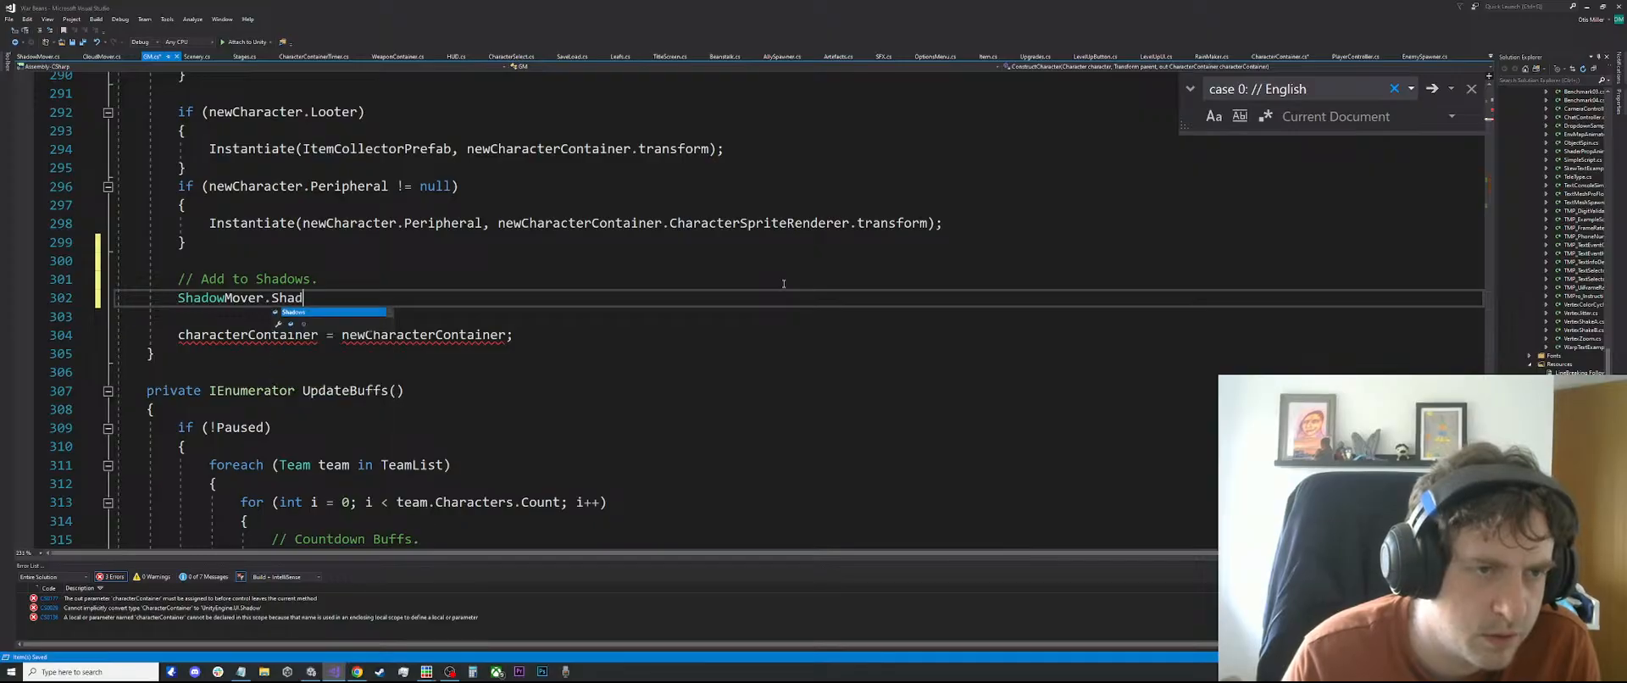
{"action": "type", "text": "ows.Add (\""}
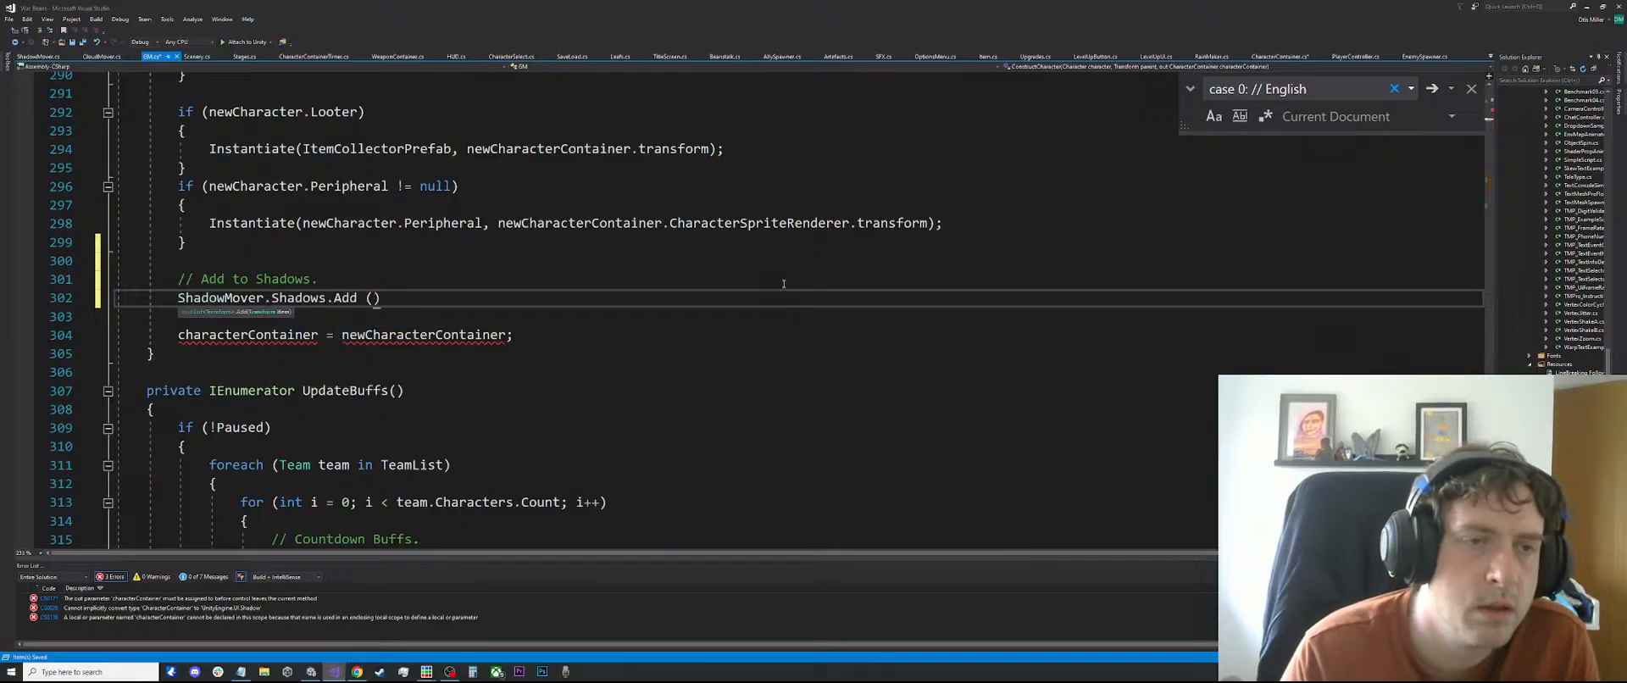
{"action": "type", "text": "Cha"}
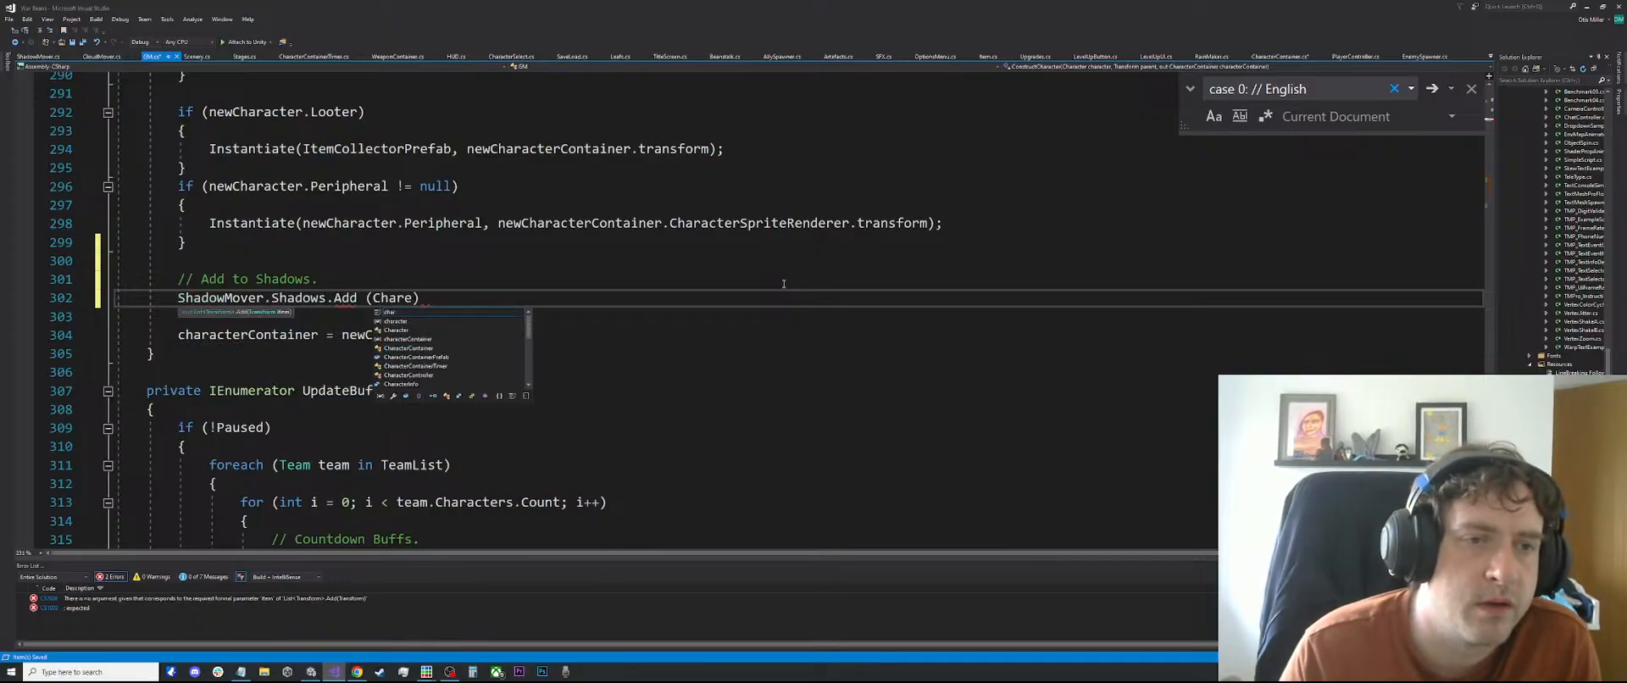
Make newCharacterContainer.Shadow the argument of the Shadows.Add call, end the statement with a semicolon and save the script
{"action": "left_click", "coordinate": [482, 223]}
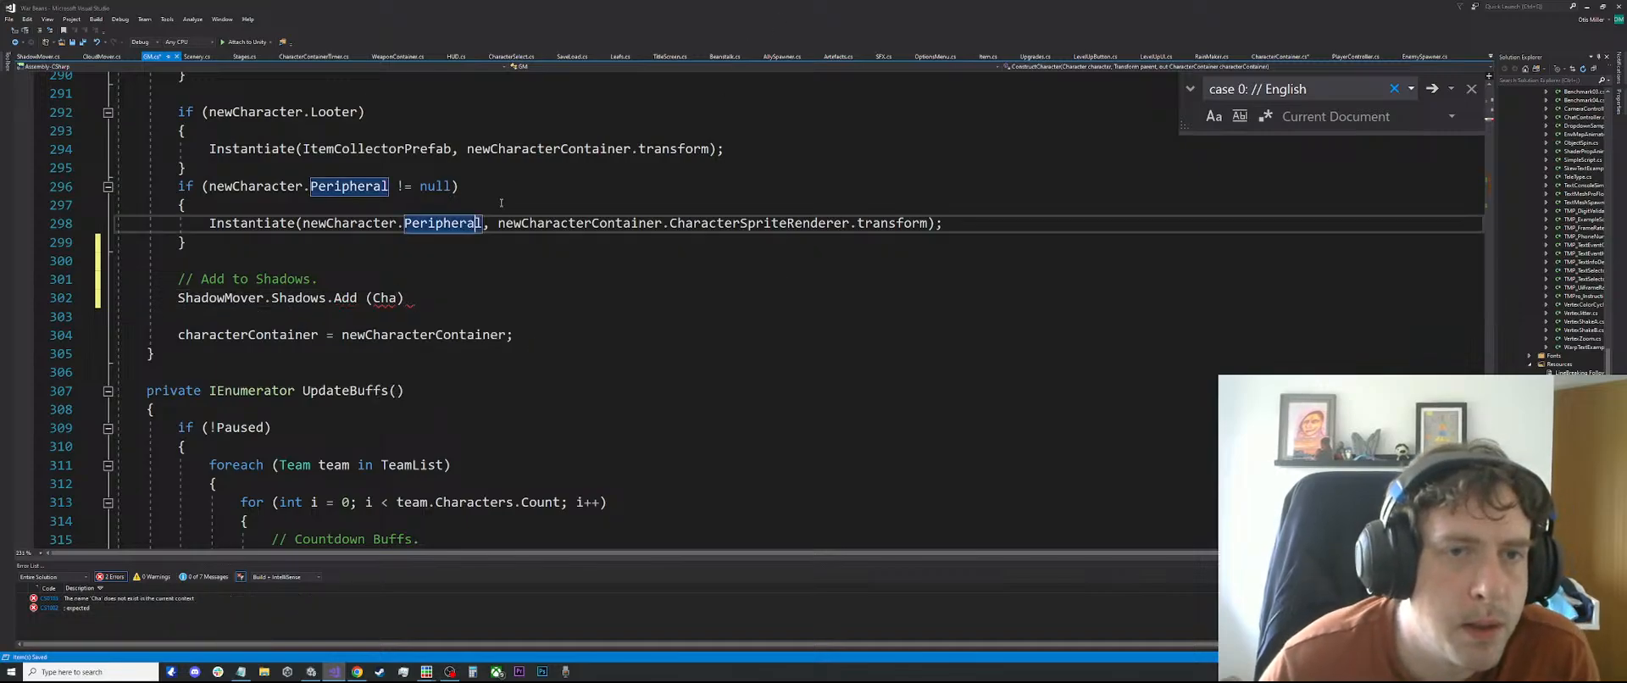
{"action": "left_click", "coordinate": [563, 223]}
{"action": "scroll", "coordinate": [563, 223], "scroll_direction": "down", "scroll_amount": 1}
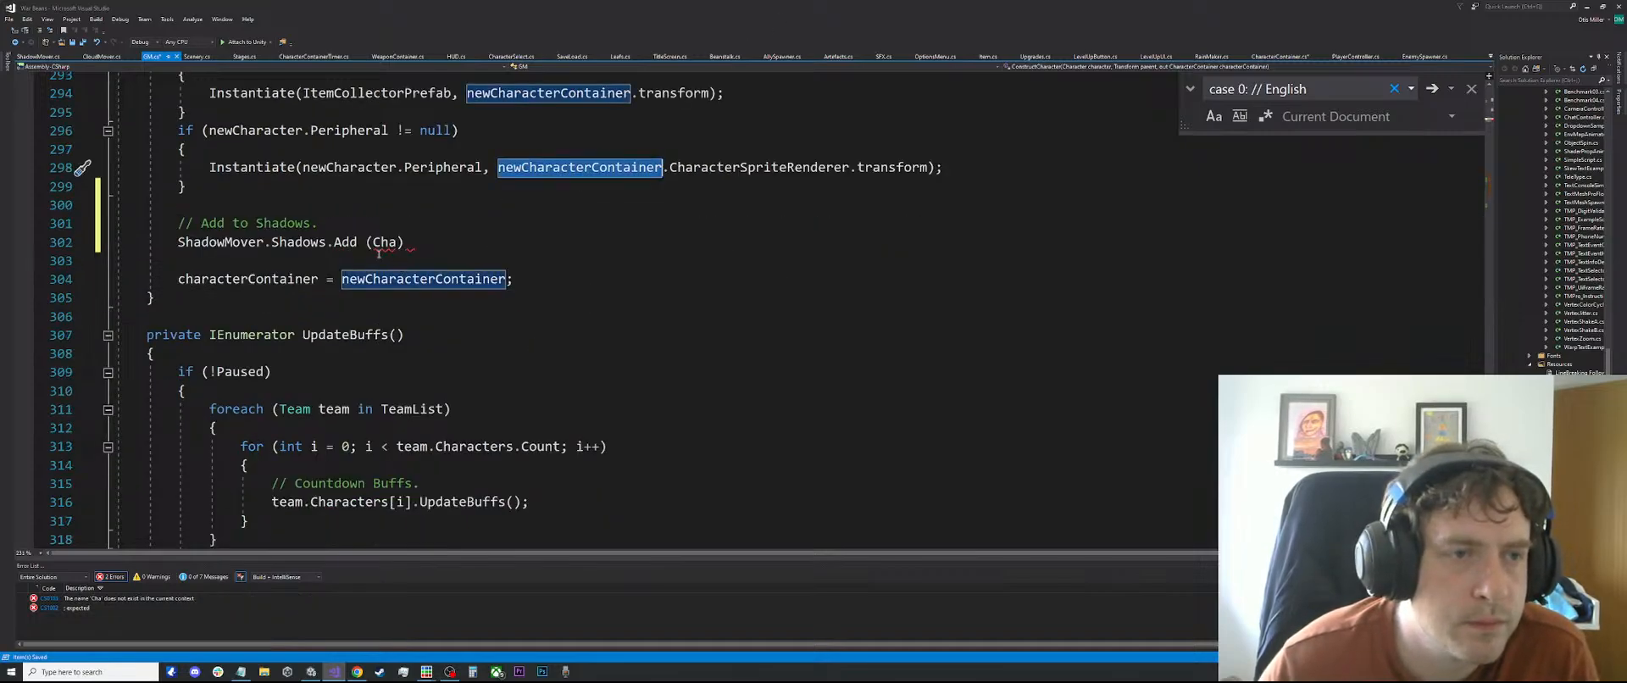
{"action": "left_click", "coordinate": [264, 279]}
{"action": "double_click", "coordinate": [263, 279]}
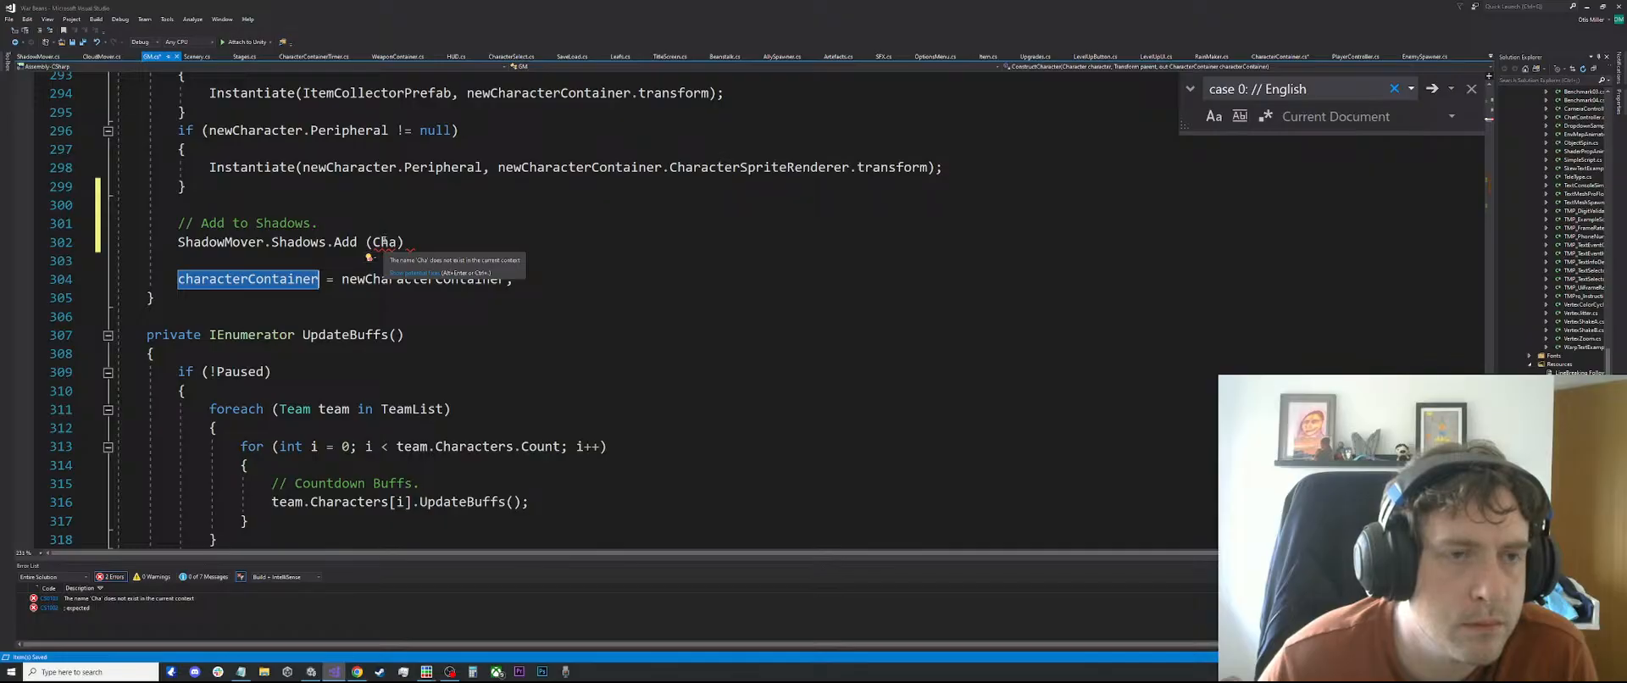
{"action": "double_click", "coordinate": [374, 279]}
{"action": "key", "text": "ctrl+c"}
{"action": "double_click", "coordinate": [386, 242]}
{"action": "key", "text": "ctrl+v"}
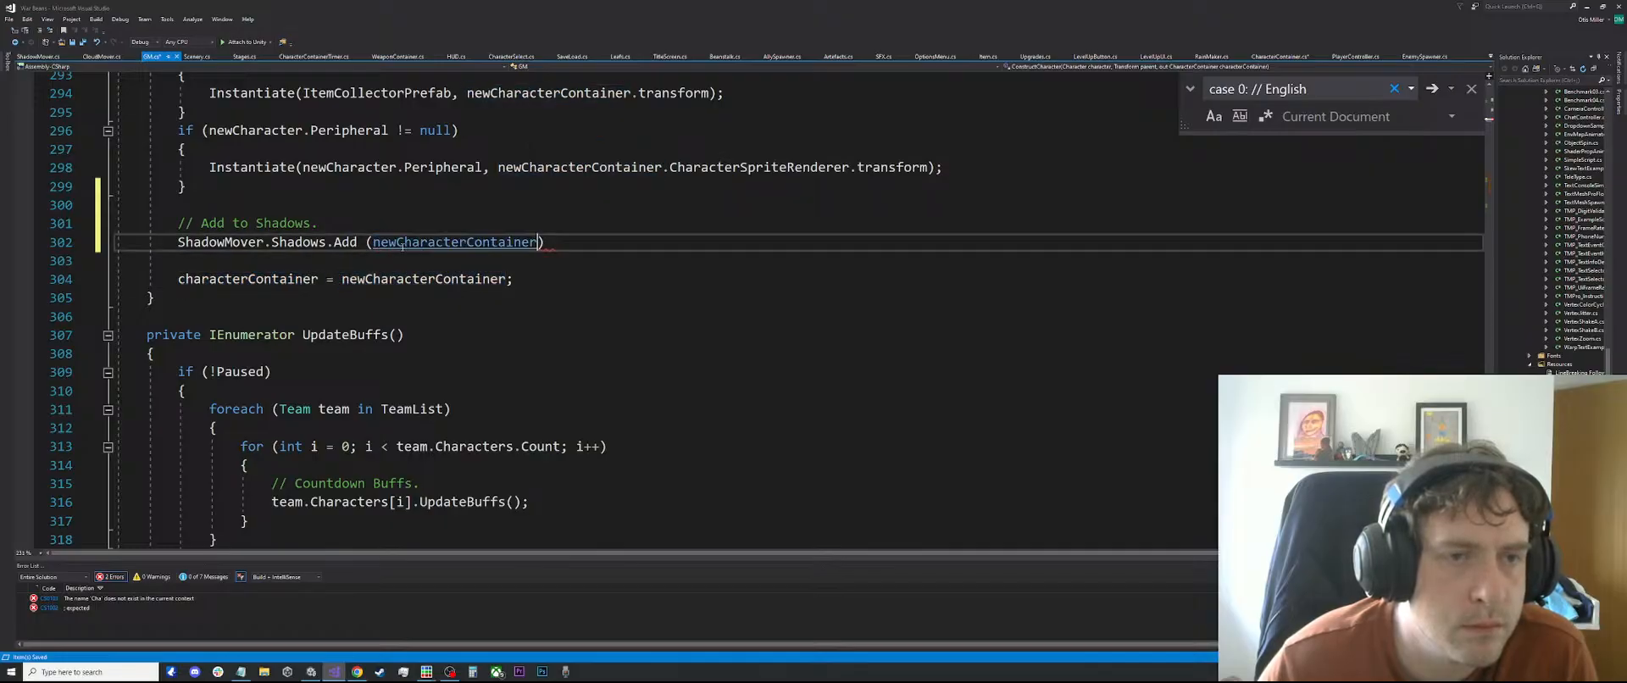
{"action": "type", "text": ".Shadow)"}
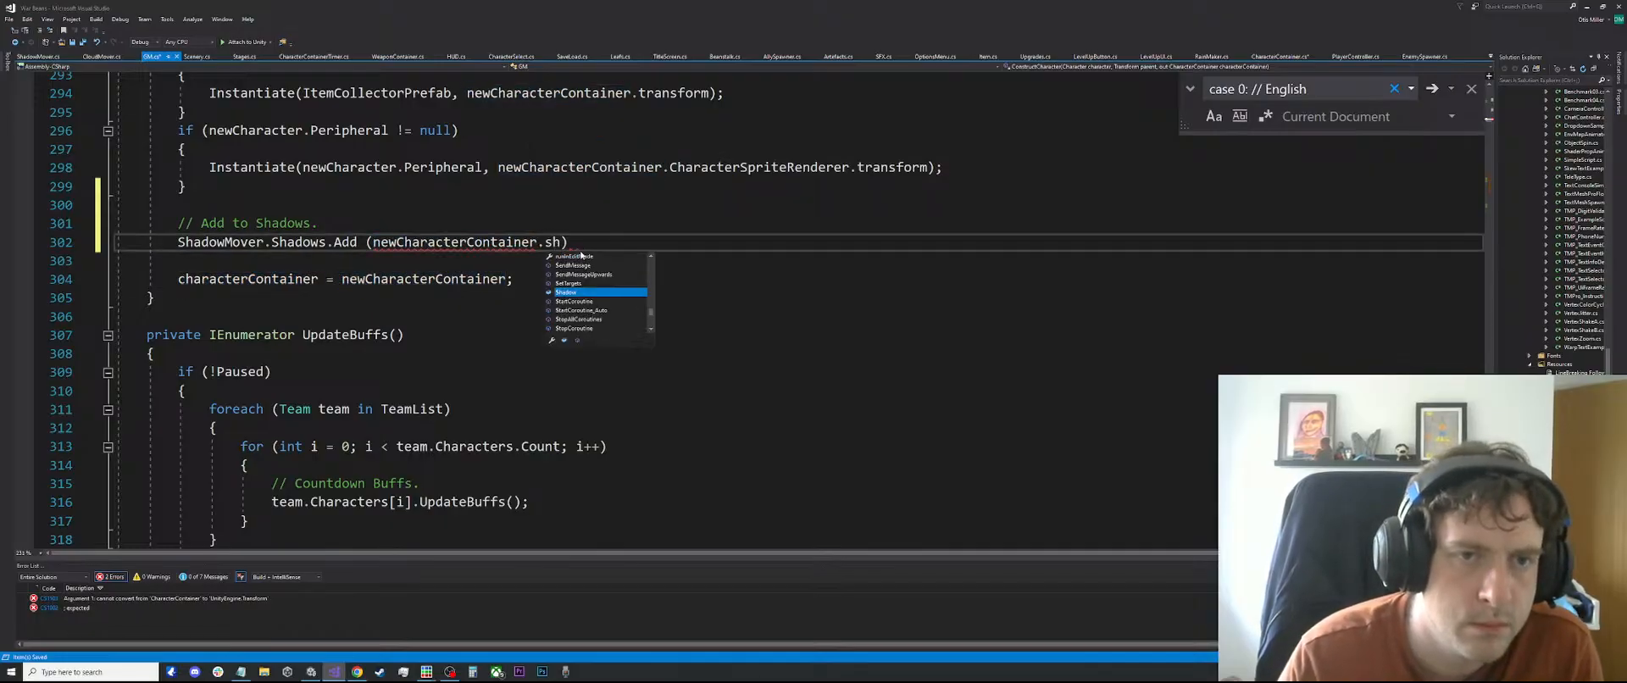
{"action": "type", "text": ";"}
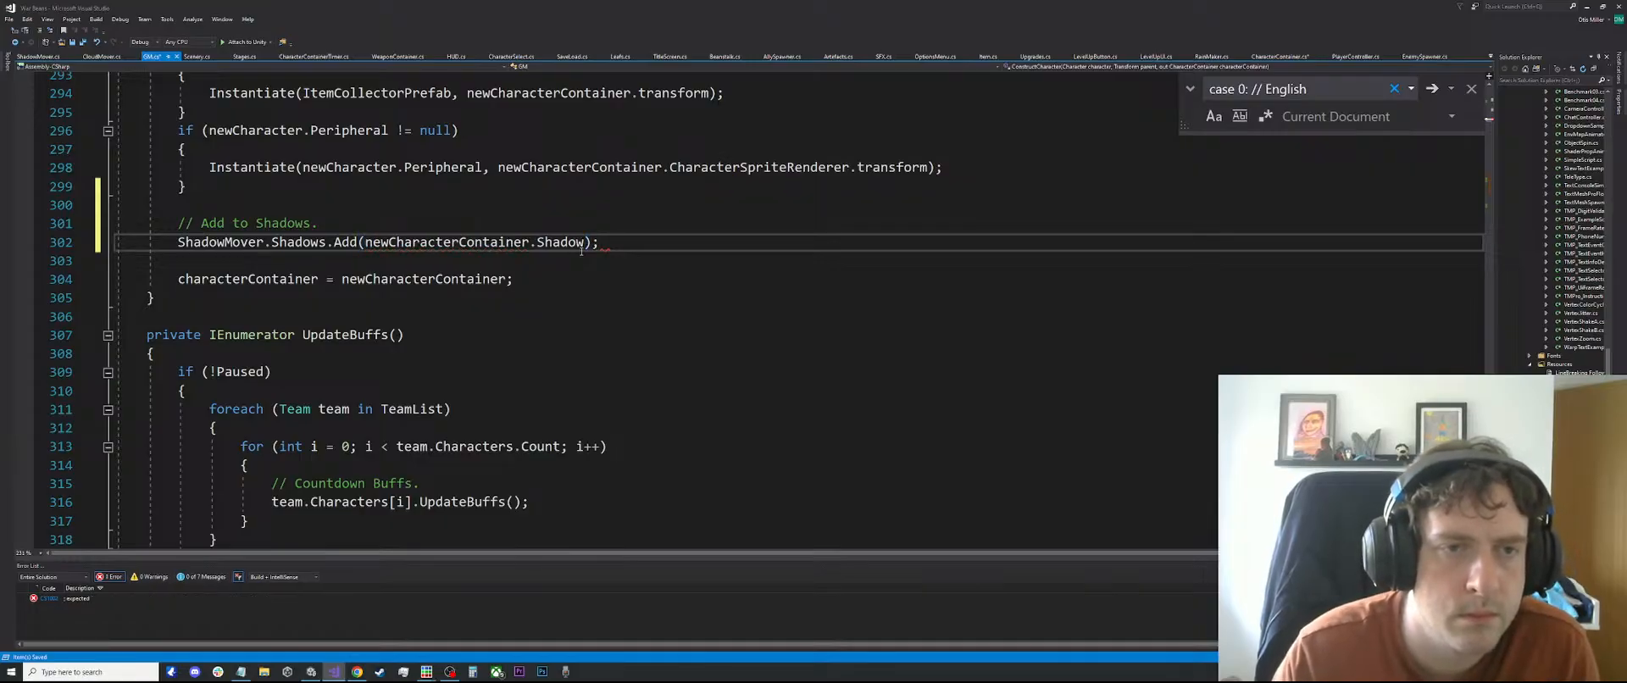
{"action": "left_click", "coordinate": [466, 231]}
{"action": "key", "text": "ctrl+s"}
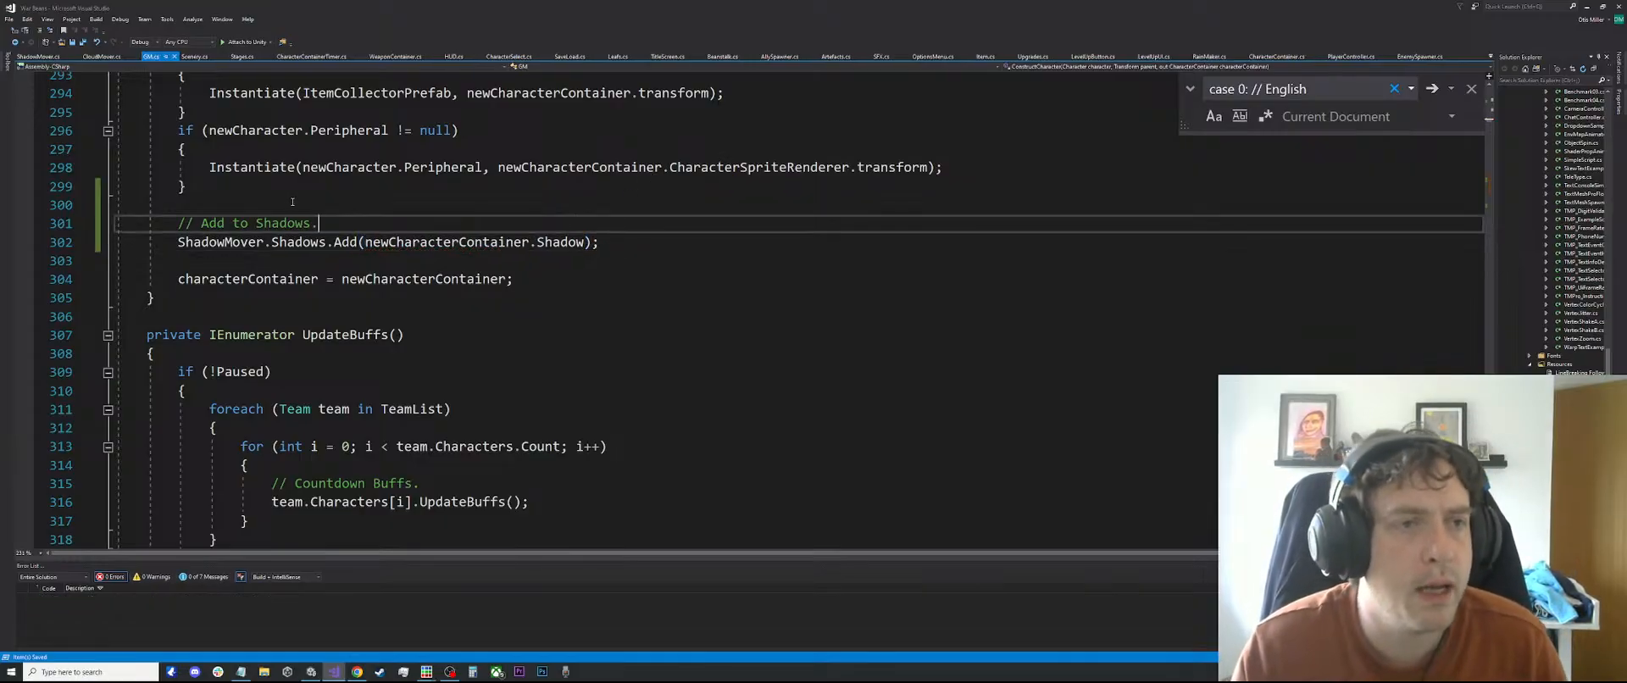
Review the ConstructCharacter method, from its character property assignments down to the new Shadows.Add line
{"action": "scroll", "coordinate": [350, 342], "scroll_direction": "up", "scroll_amount": 20}
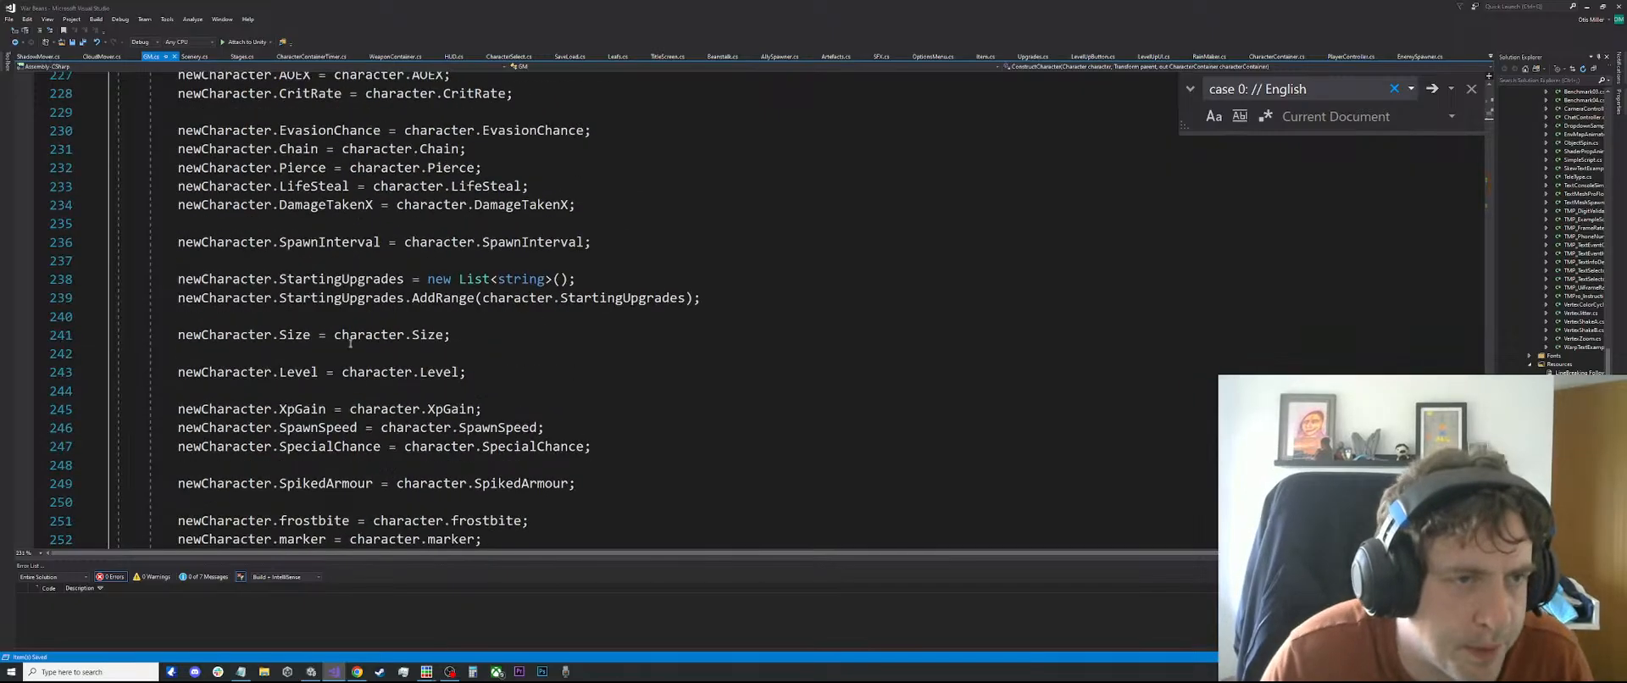
{"action": "scroll", "coordinate": [350, 342], "scroll_direction": "up", "scroll_amount": 12}
{"action": "scroll", "coordinate": [466, 341], "scroll_direction": "down", "scroll_amount": 20}
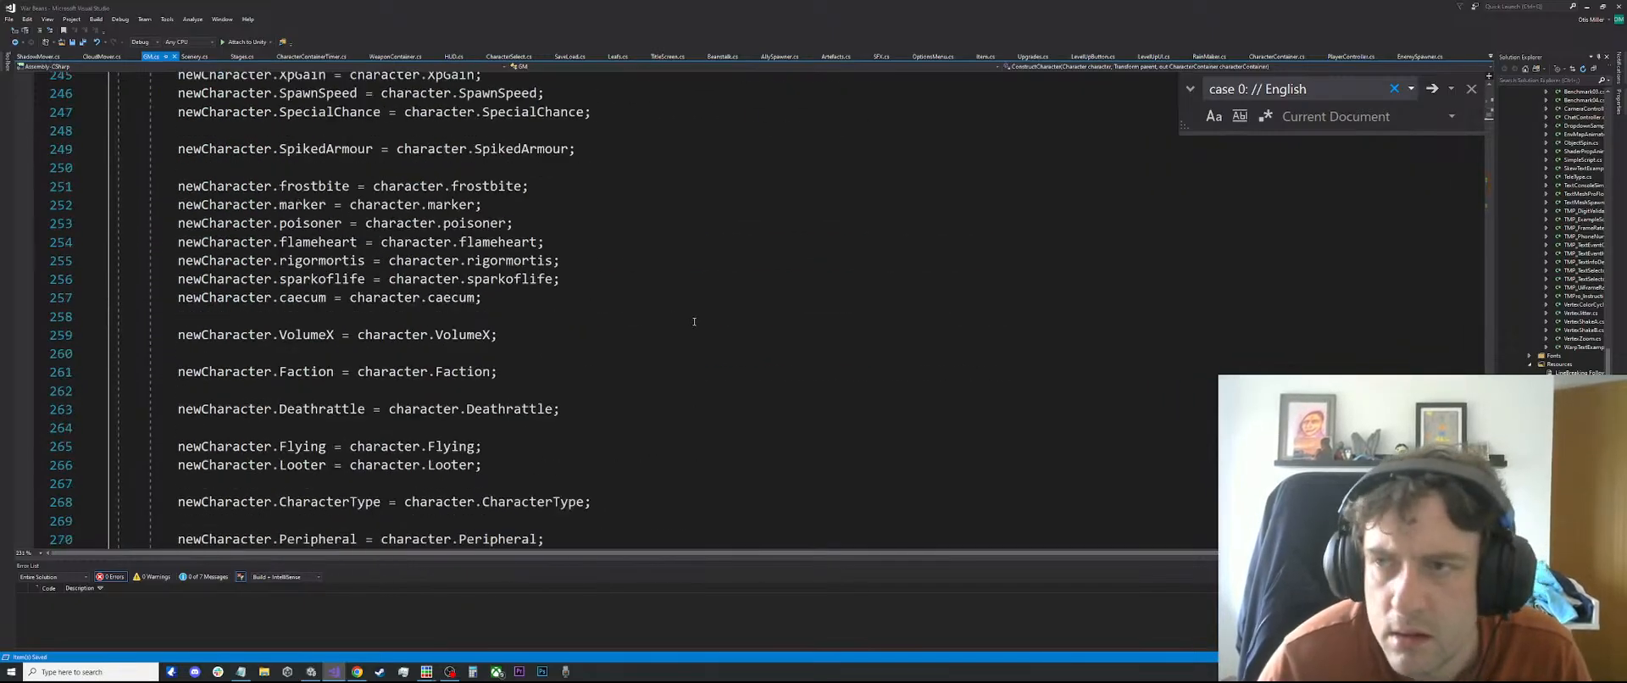
{"action": "scroll", "coordinate": [473, 284], "scroll_direction": "down", "scroll_amount": 4}
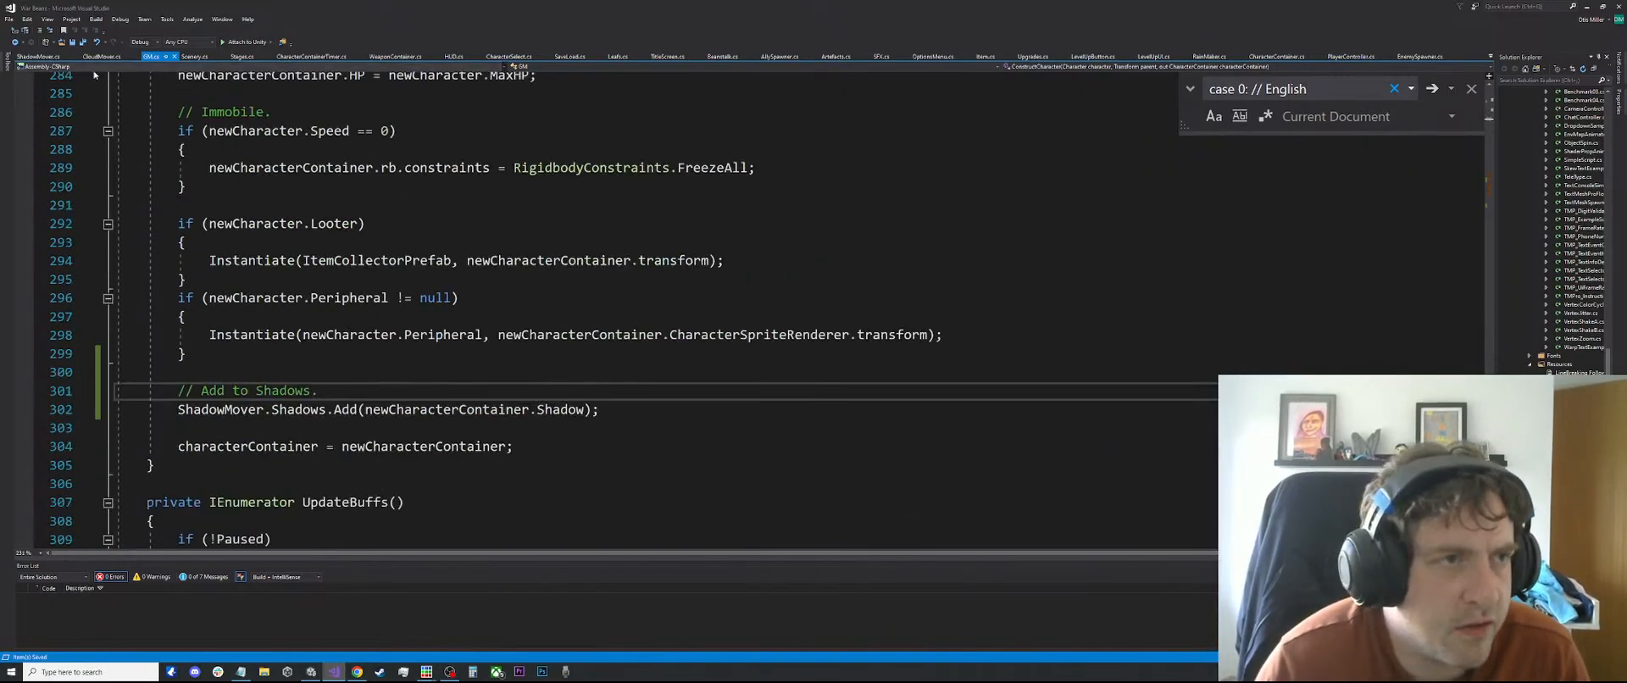
{"action": "left_click", "coordinate": [441, 403]}
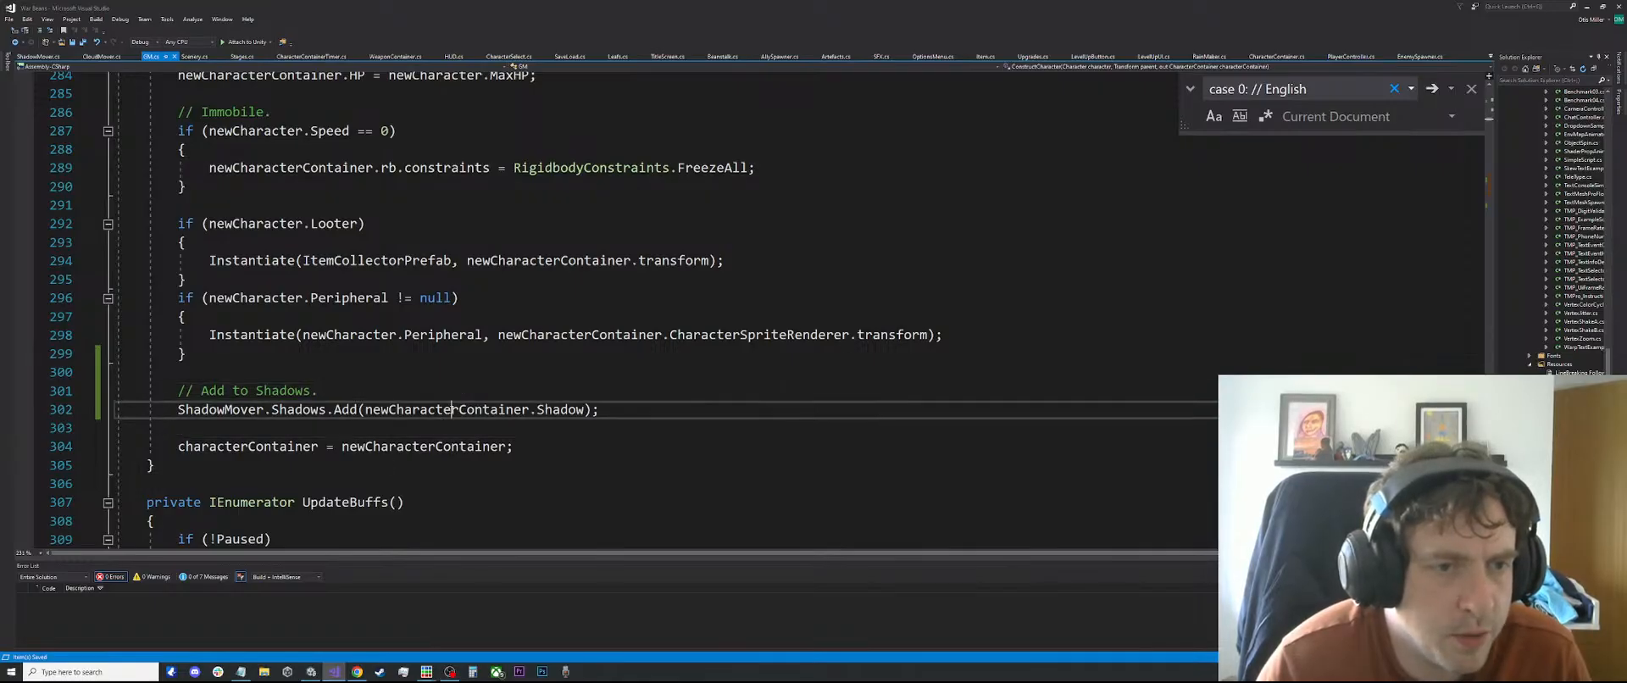
{"action": "scroll", "coordinate": [339, 339], "scroll_direction": "up", "scroll_amount": 18}
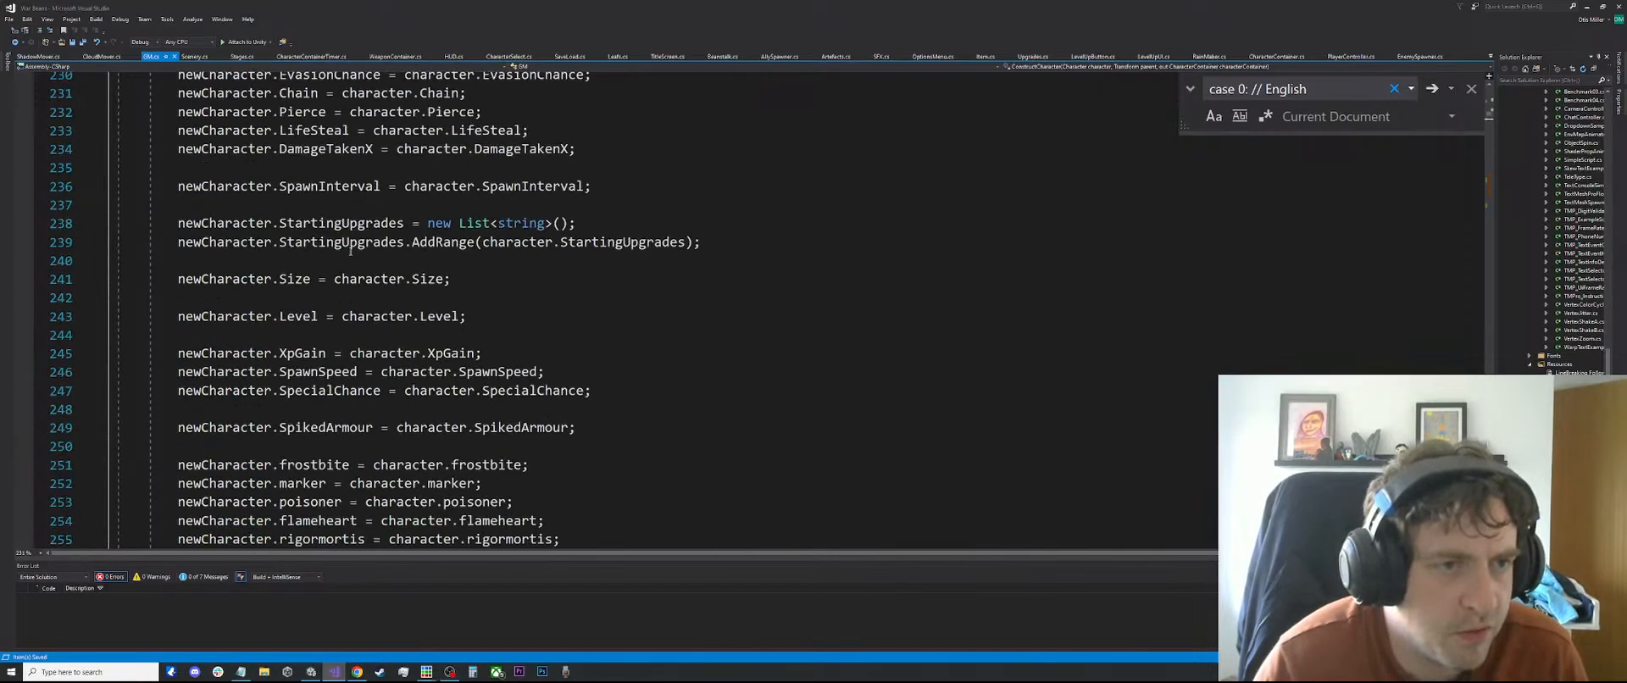
{"action": "scroll", "coordinate": [351, 250], "scroll_direction": "up", "scroll_amount": 12}
Check the CloudMover and ShadowMover scripts, consult the to-do list in Notepad, and return to CloudMover in Visual Studio
{"action": "left_click", "coordinate": [81, 56]}
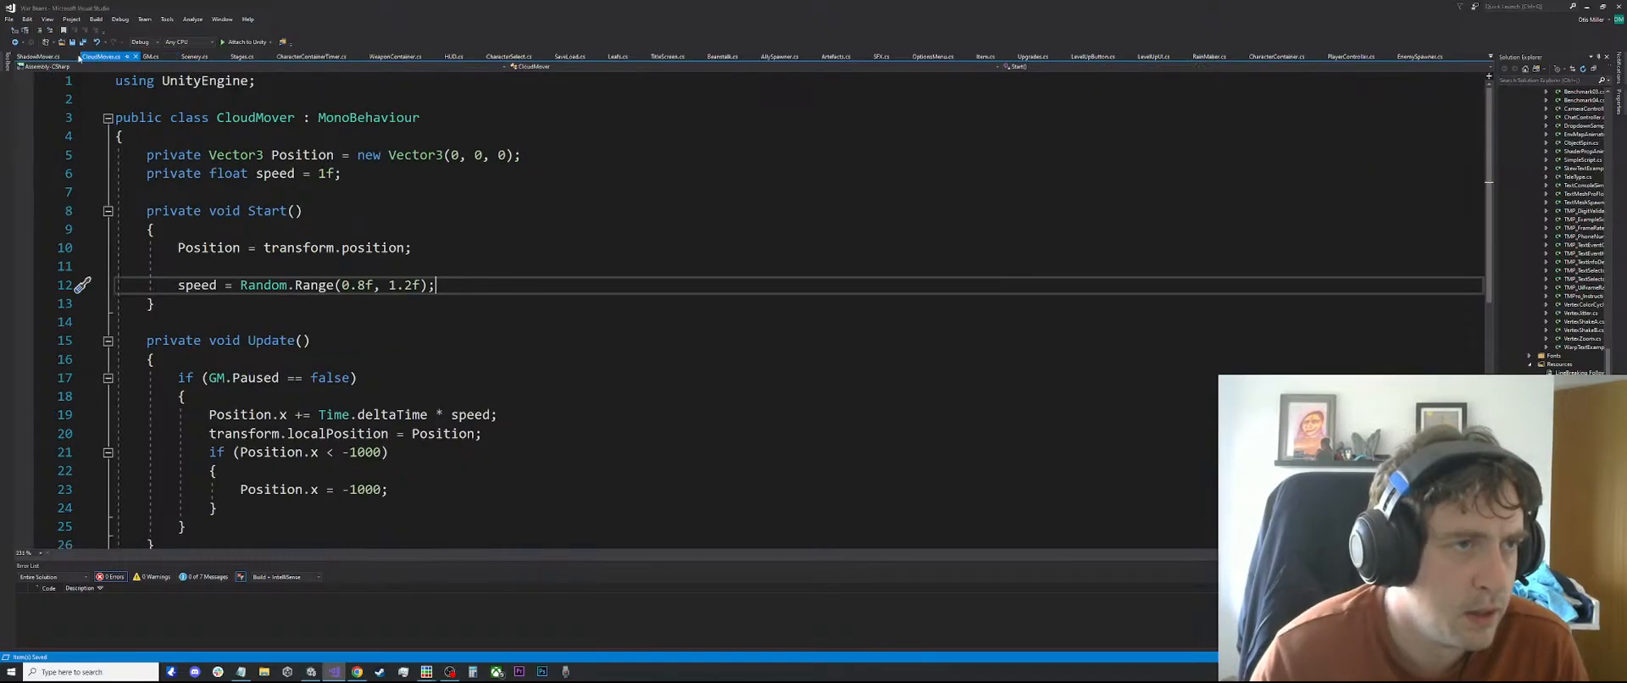
{"action": "left_click", "coordinate": [54, 57]}
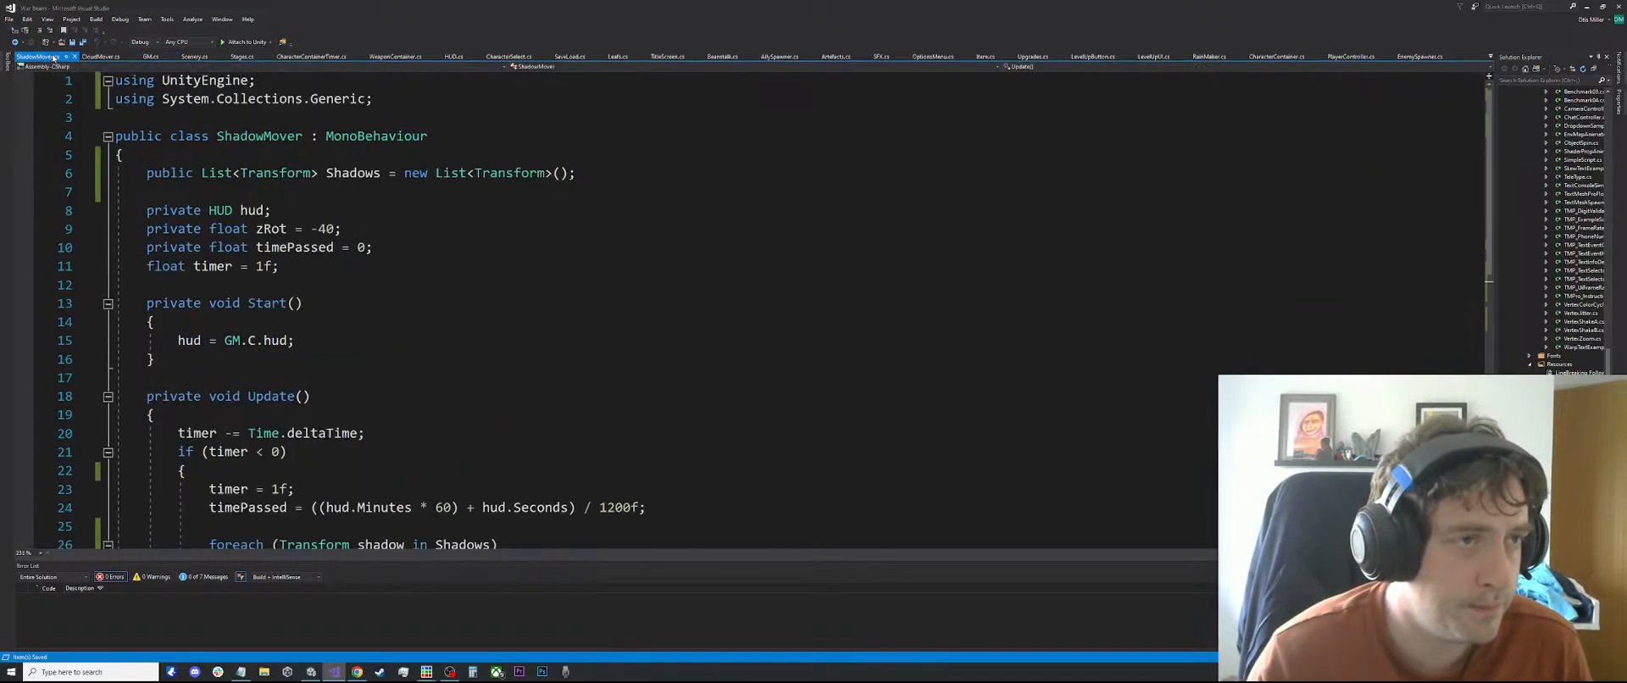
{"action": "left_click", "coordinate": [101, 57]}
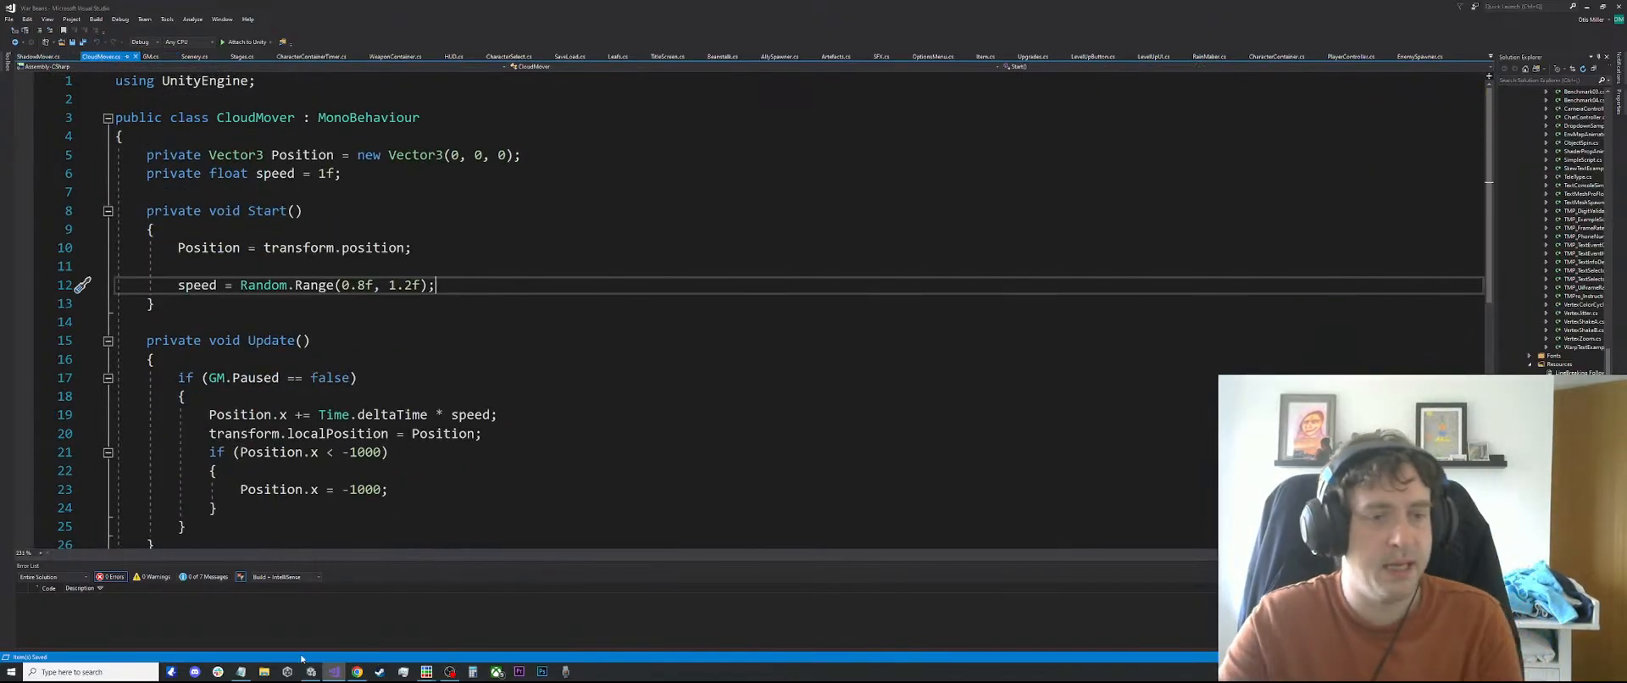
{"action": "left_click", "coordinate": [240, 672]}
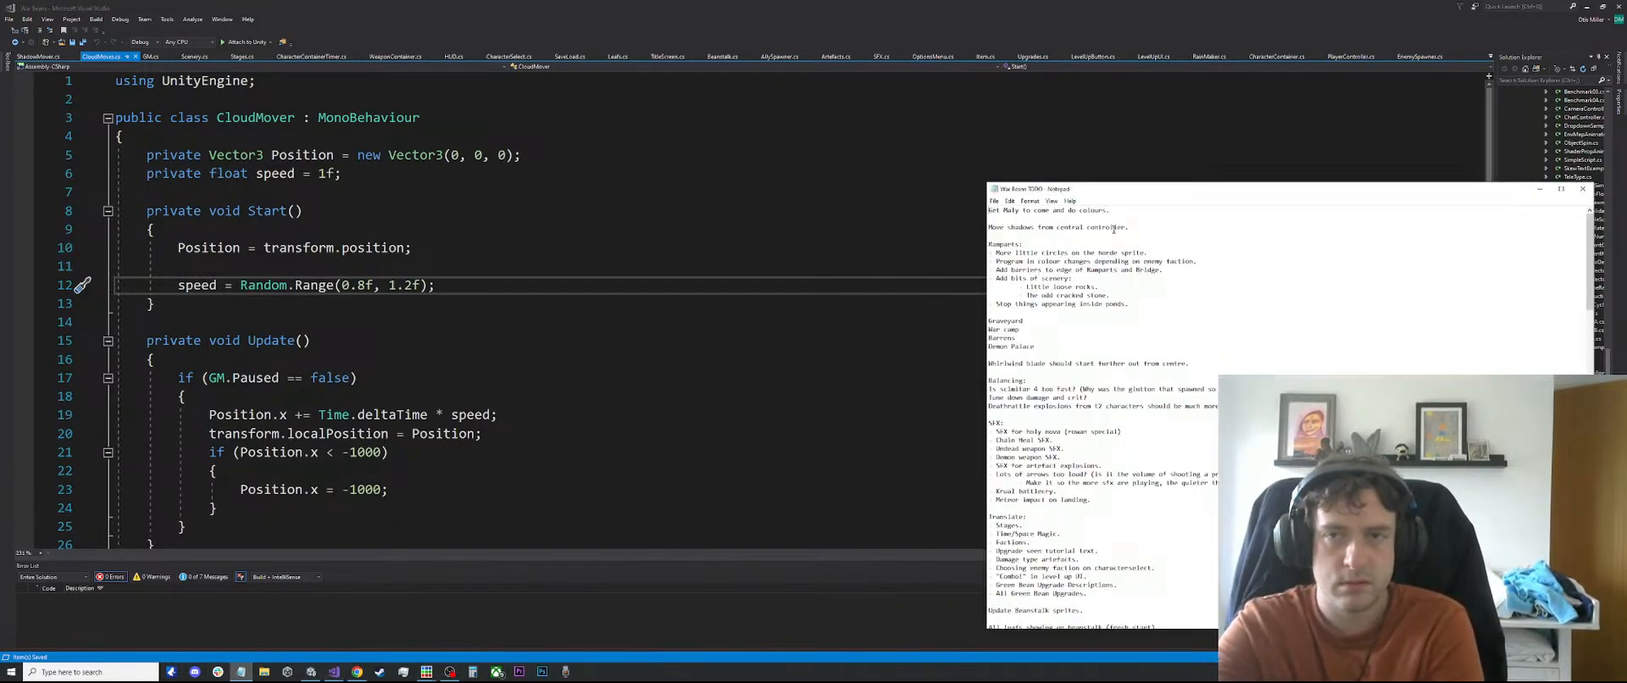
{"action": "left_click", "coordinate": [219, 272]}
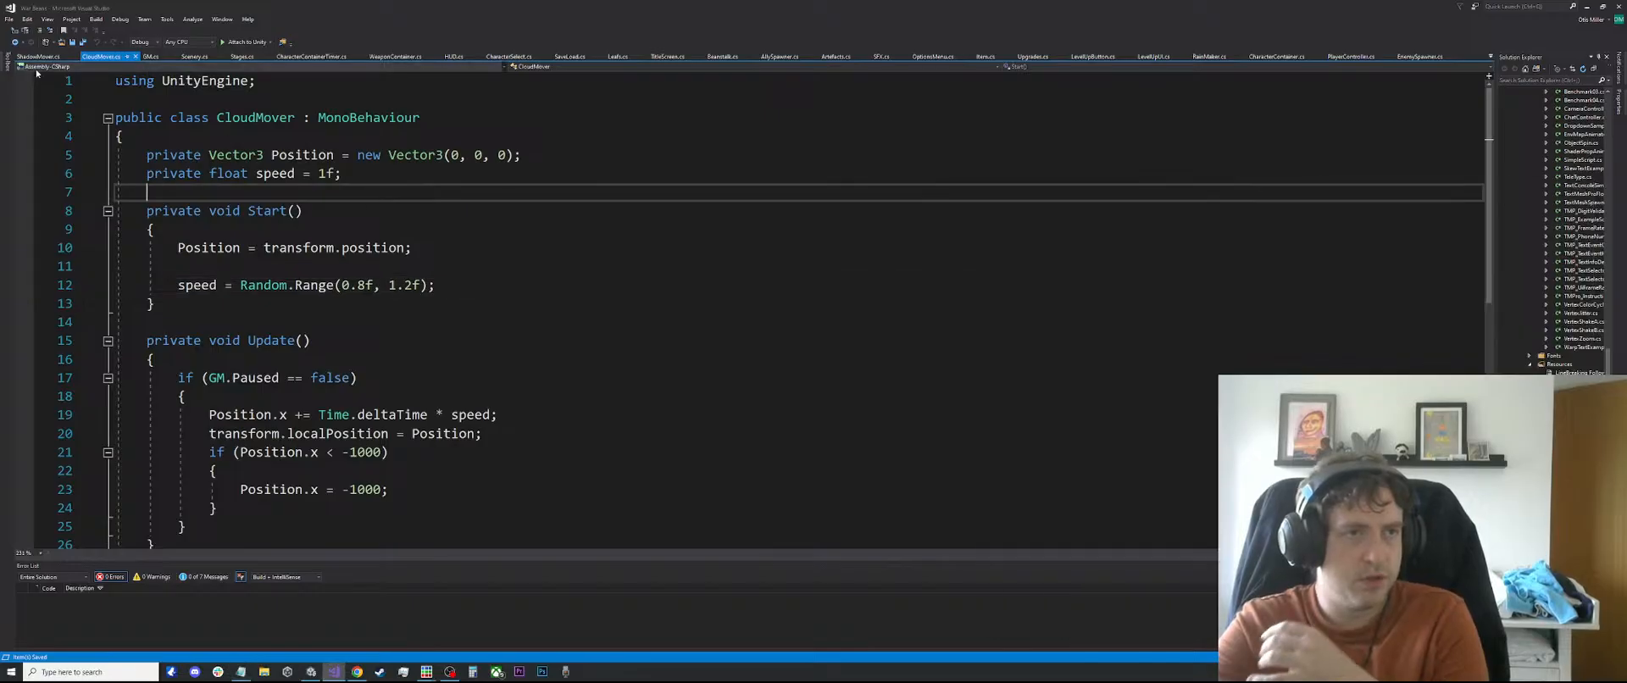
Switch to Unity, open the CharacterContainerPrefab from the Prefabs folder and bring up its Character Container script properties
{"action": "left_click", "coordinate": [37, 57]}
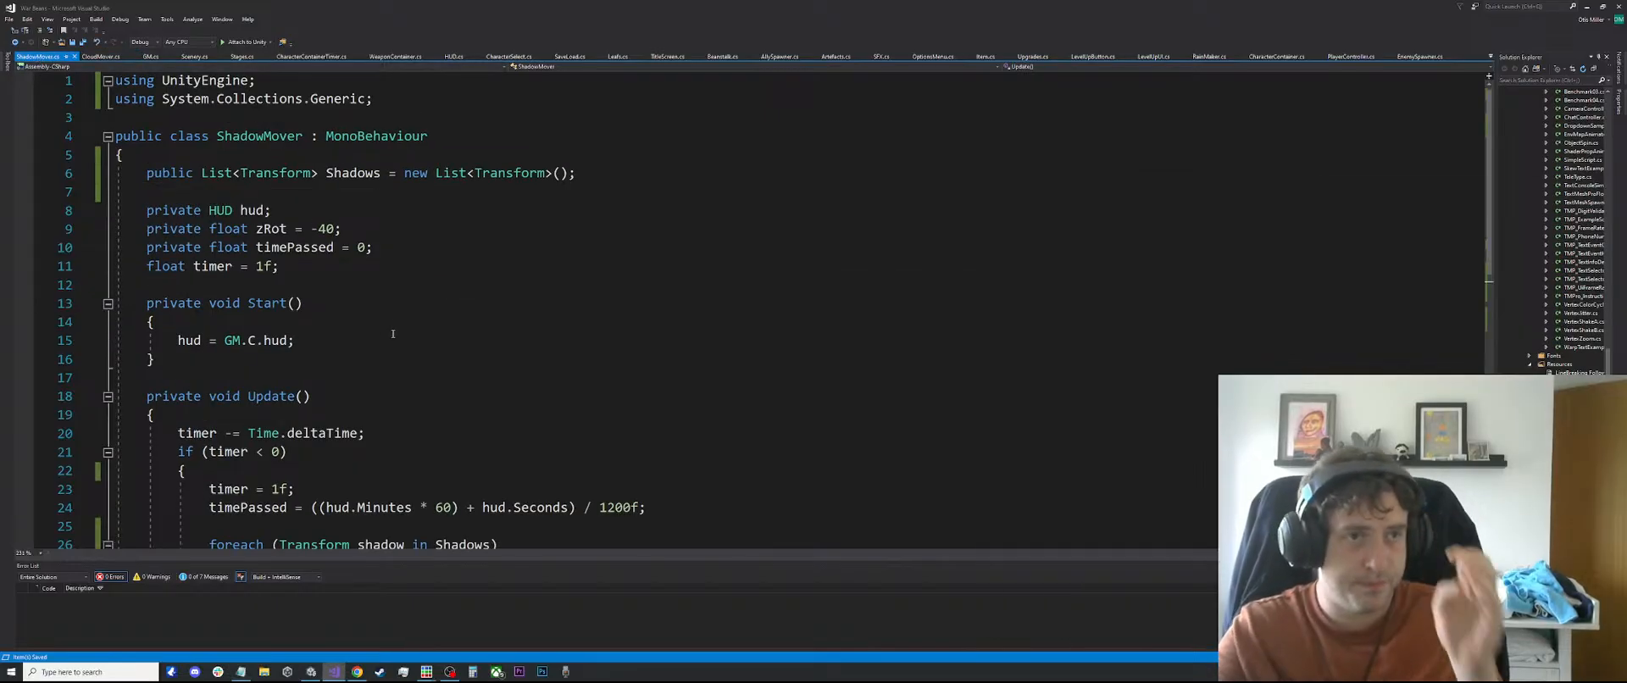
{"action": "left_click", "coordinate": [311, 672]}
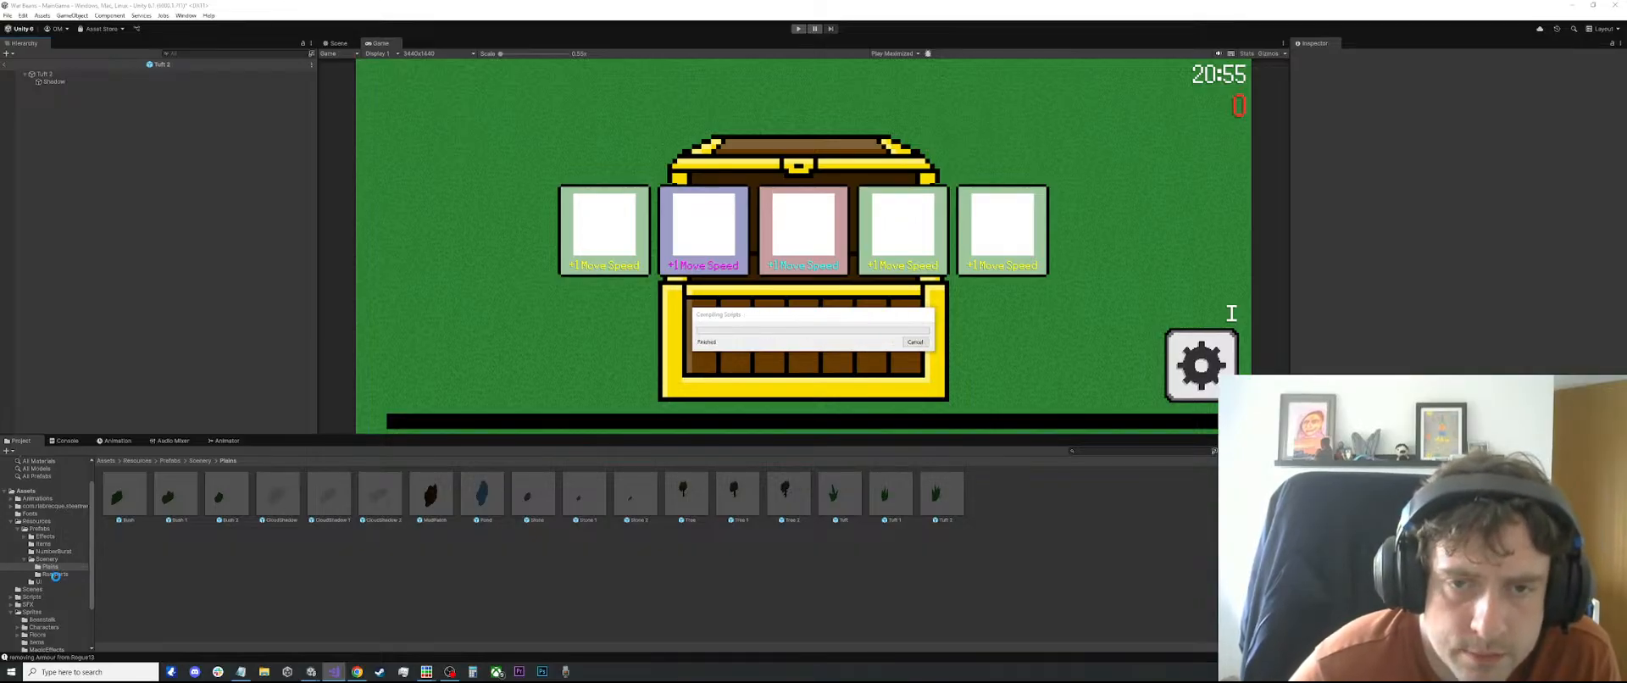
{"action": "scroll", "coordinate": [56, 581], "scroll_direction": "down", "scroll_amount": 3}
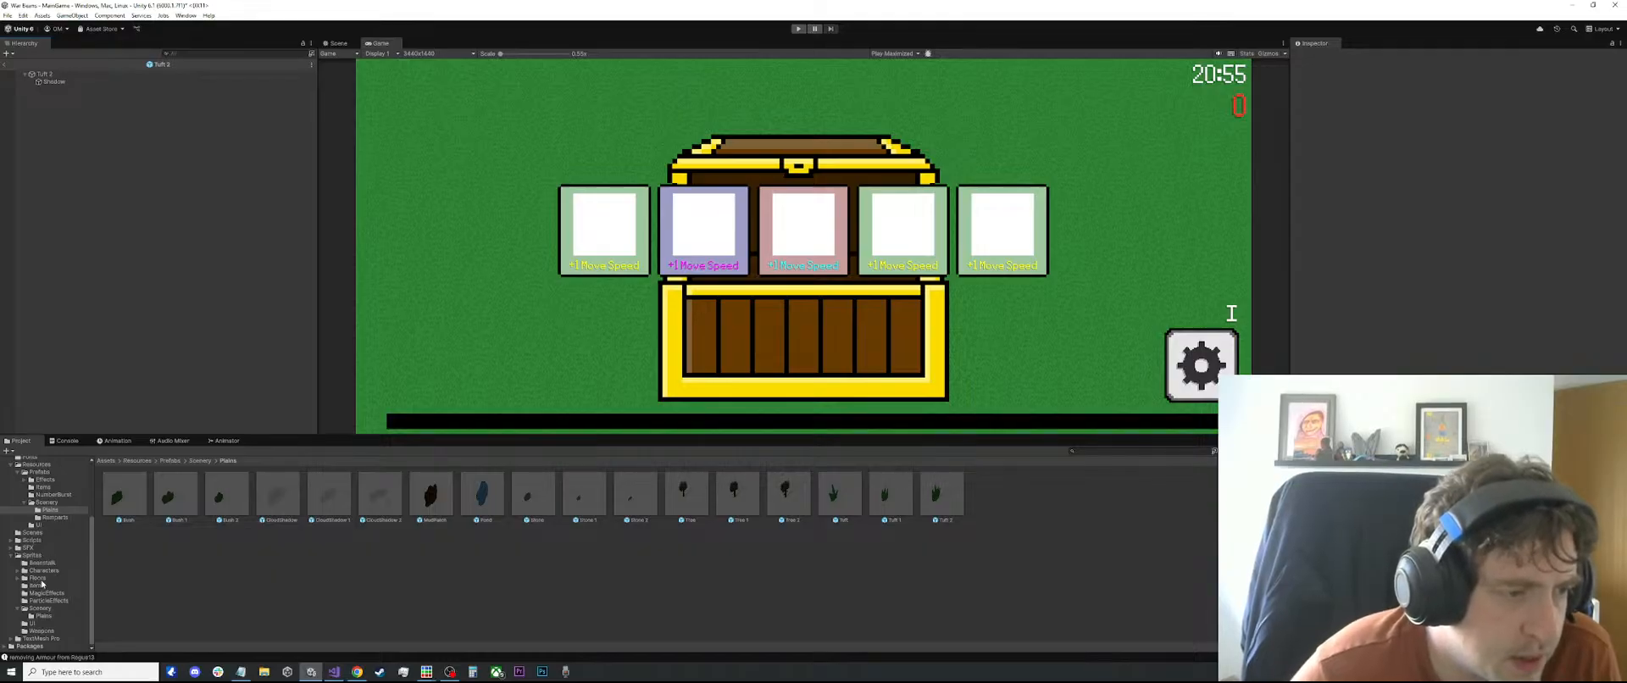
{"action": "scroll", "coordinate": [45, 530], "scroll_direction": "up", "scroll_amount": 3}
{"action": "left_click", "coordinate": [39, 529]}
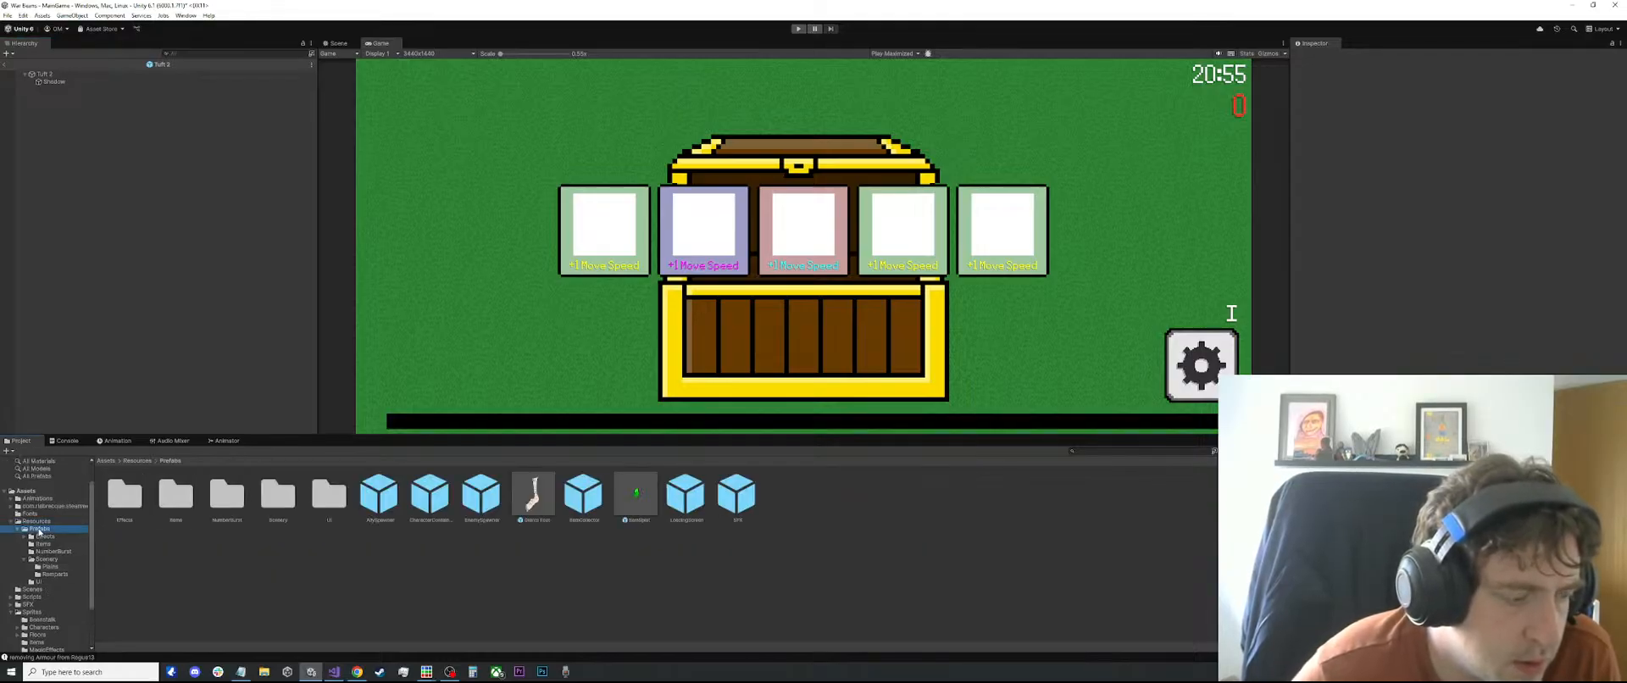
{"action": "left_click", "coordinate": [432, 498]}
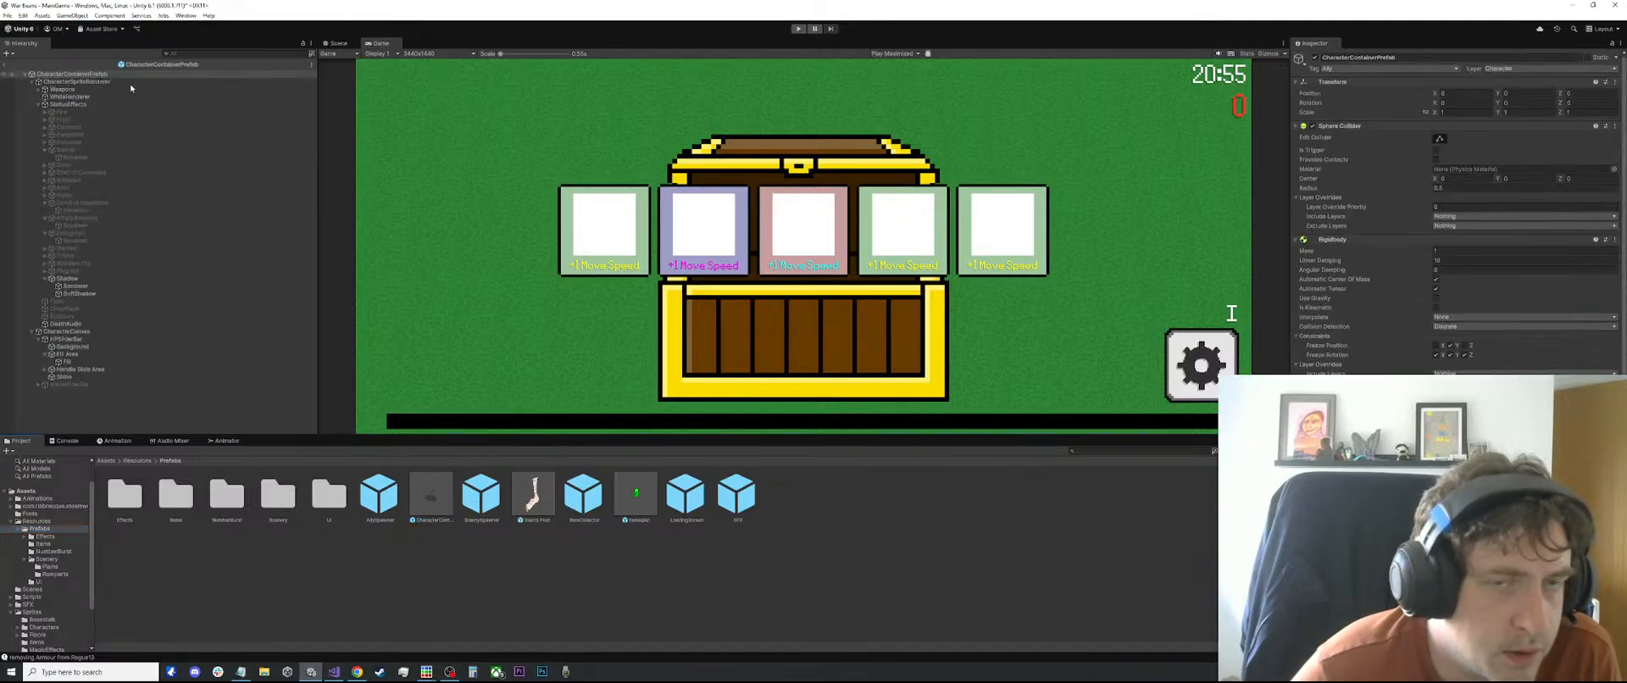
{"action": "scroll", "coordinate": [1468, 327], "scroll_direction": "down", "scroll_amount": 8}
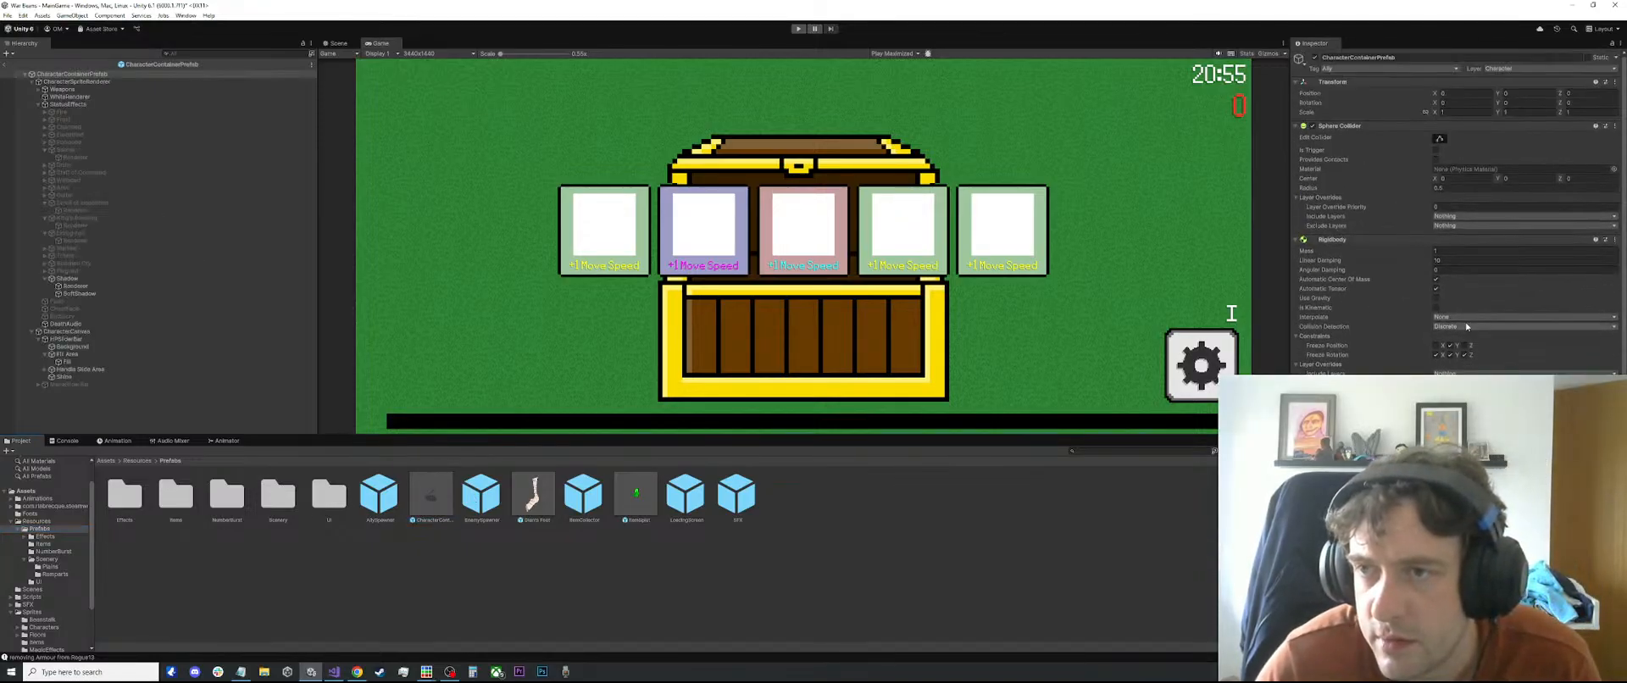
{"action": "scroll", "coordinate": [1466, 325], "scroll_direction": "down", "scroll_amount": 3}
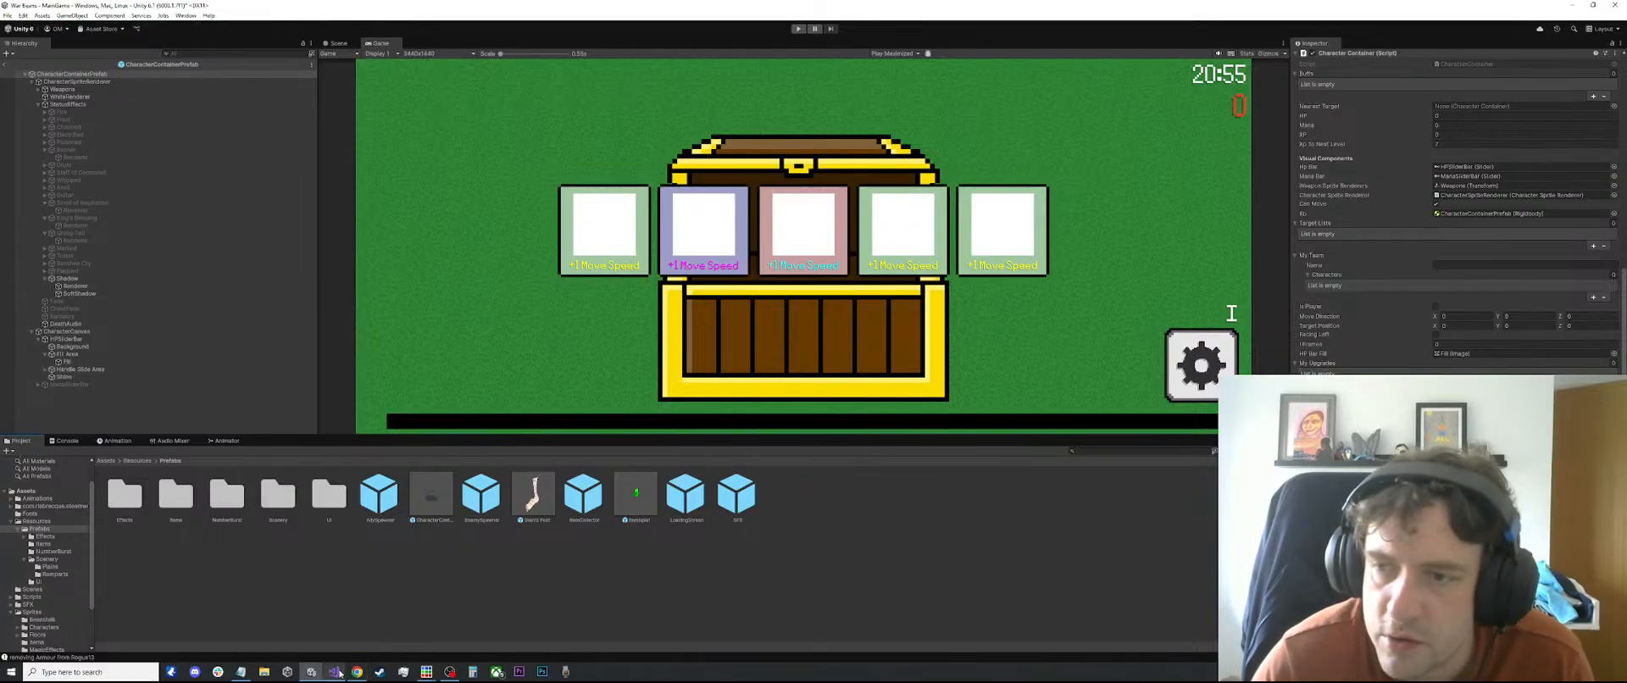
In Visual Studio's GM script, begin a foreach loop over Transform trans directly under the "// Add to Shadows." comment in ConstructCharacter
{"action": "mouse_move", "coordinate": [338, 672]}
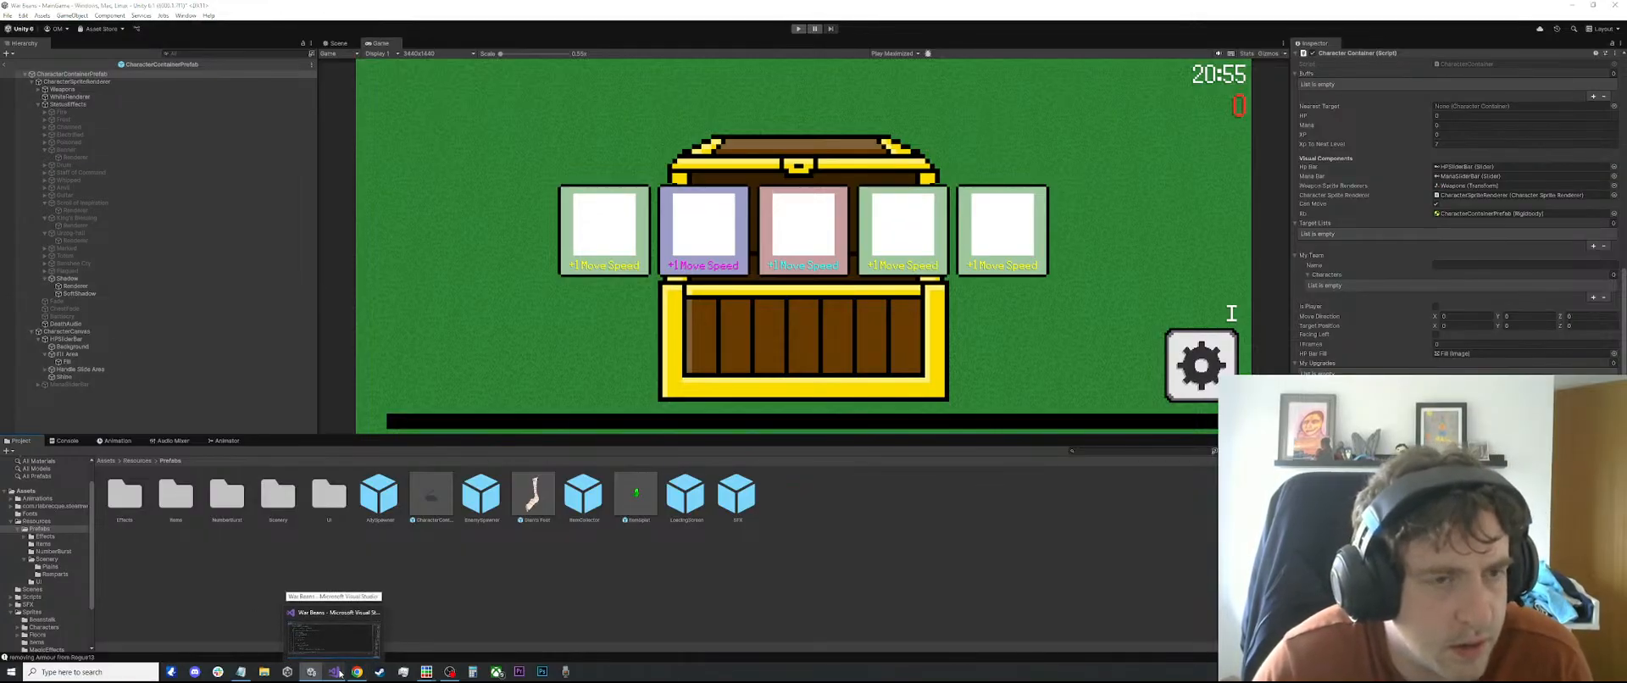
{"action": "left_click", "coordinate": [337, 673]}
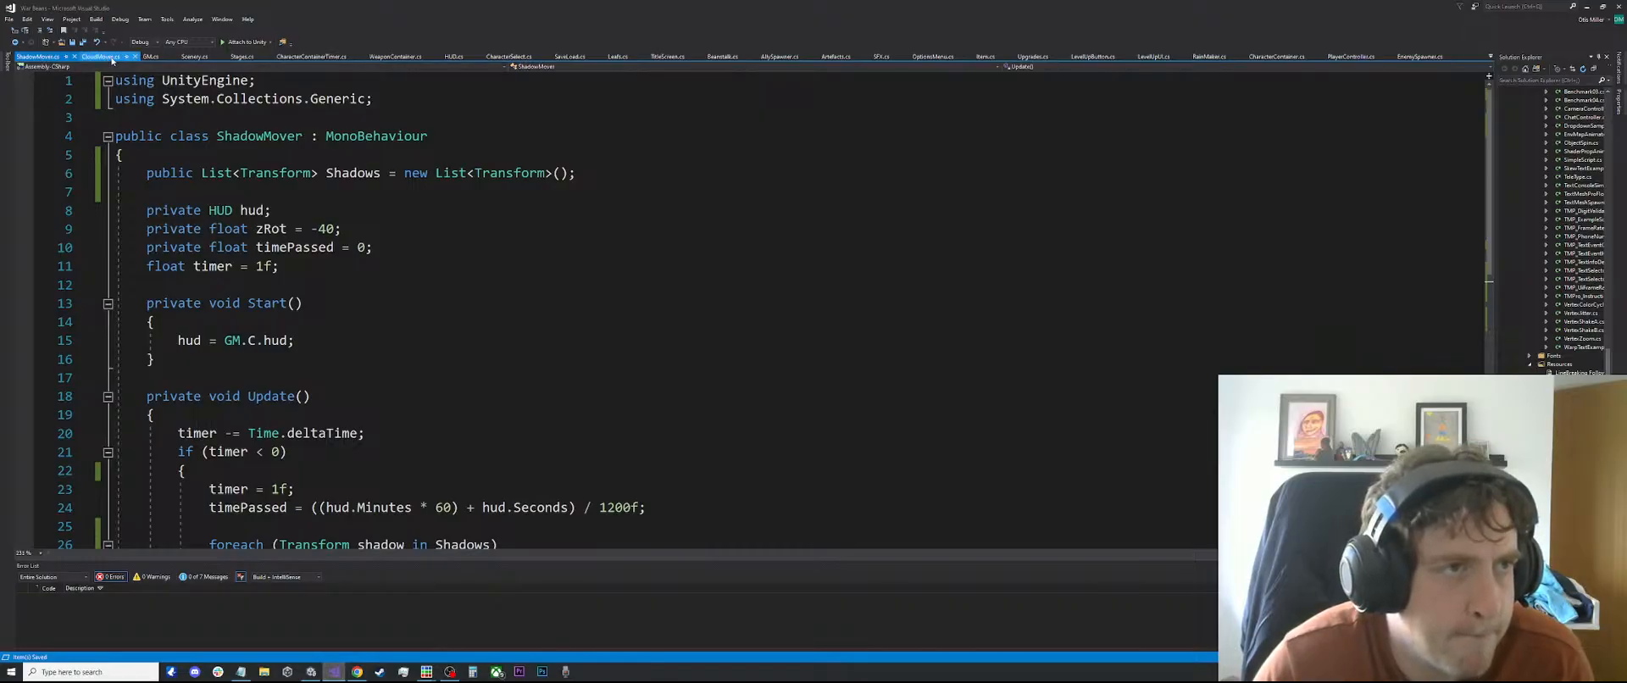
{"action": "left_click", "coordinate": [151, 57]}
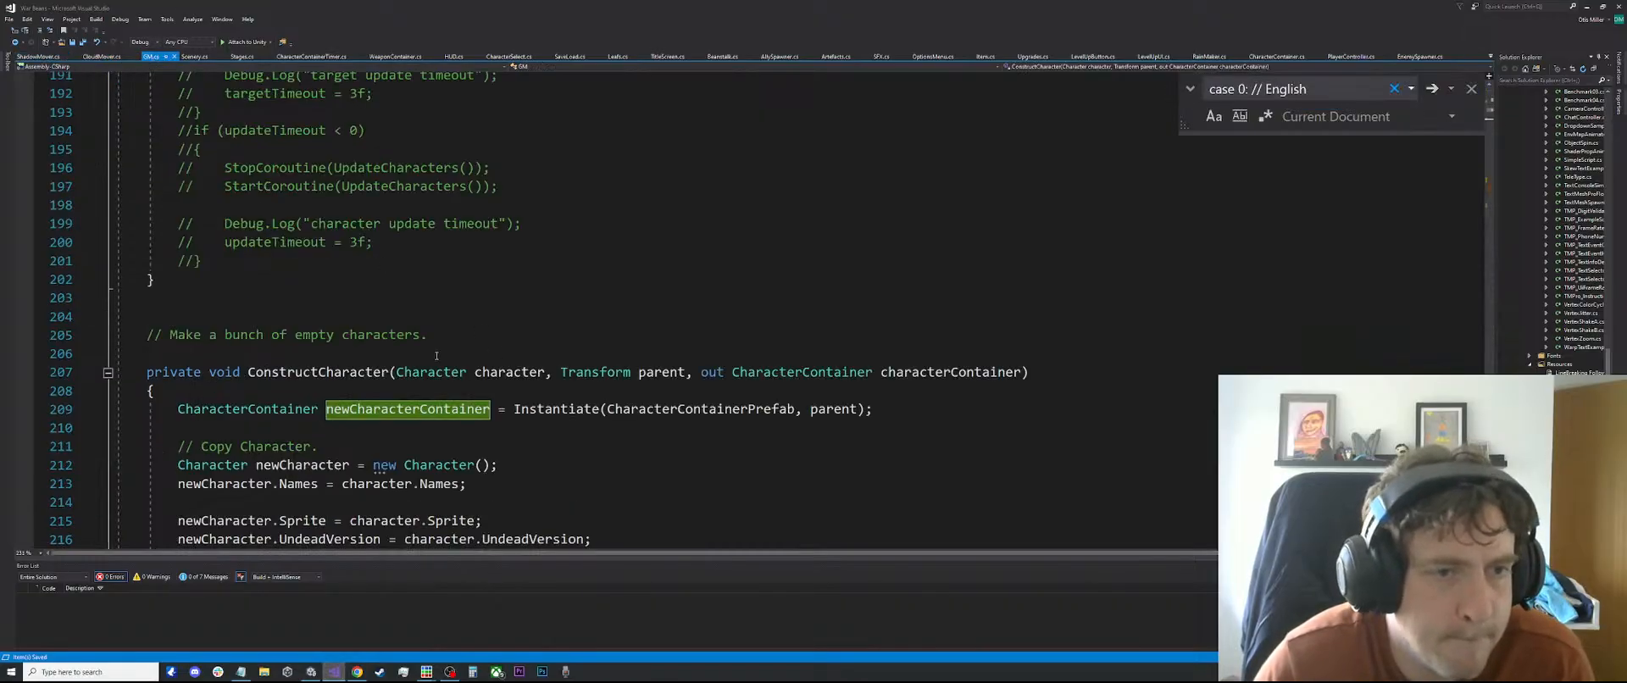
{"action": "scroll", "coordinate": [436, 355], "scroll_direction": "down", "scroll_amount": 20}
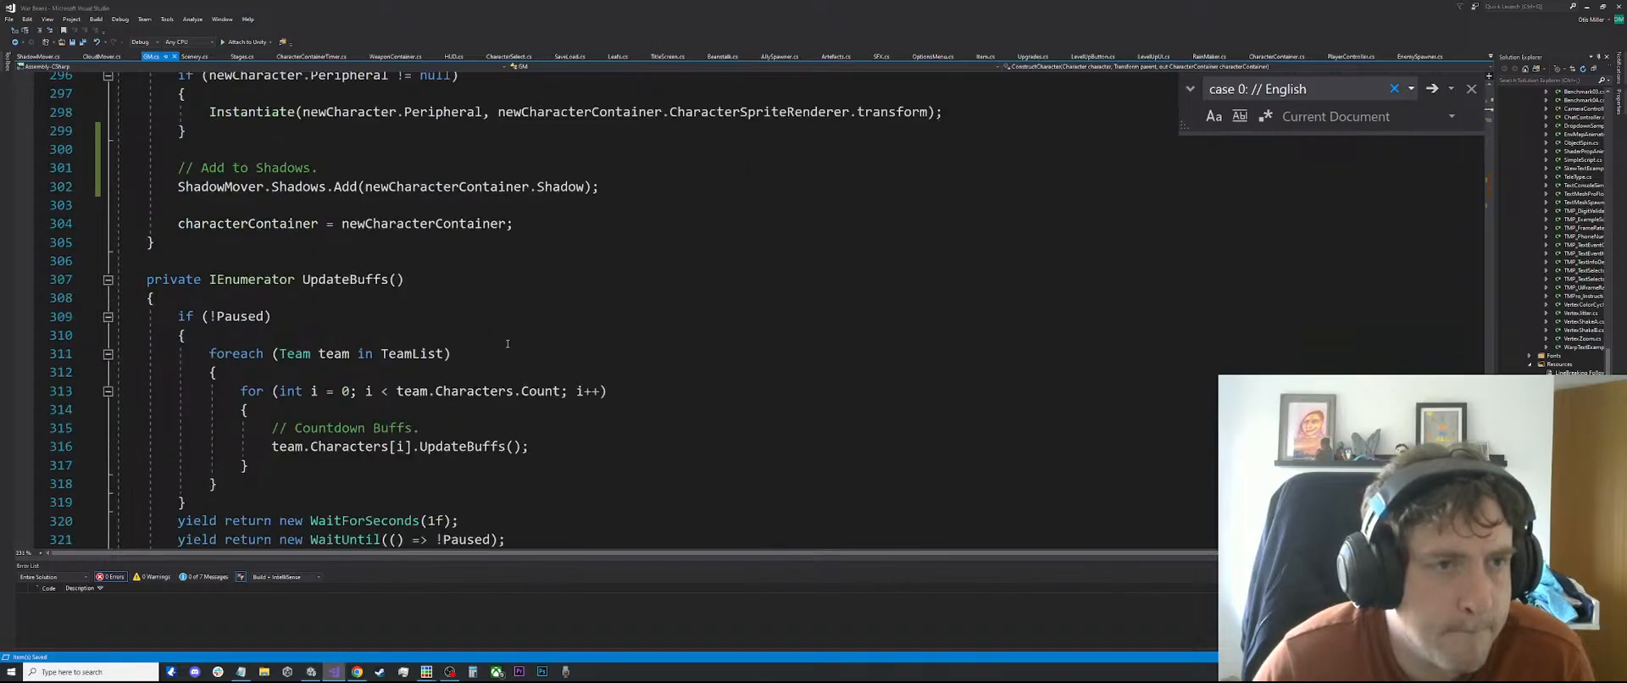
{"action": "scroll", "coordinate": [507, 343], "scroll_direction": "up", "scroll_amount": 2}
{"action": "left_click", "coordinate": [396, 335]}
{"action": "left_click", "coordinate": [356, 277]}
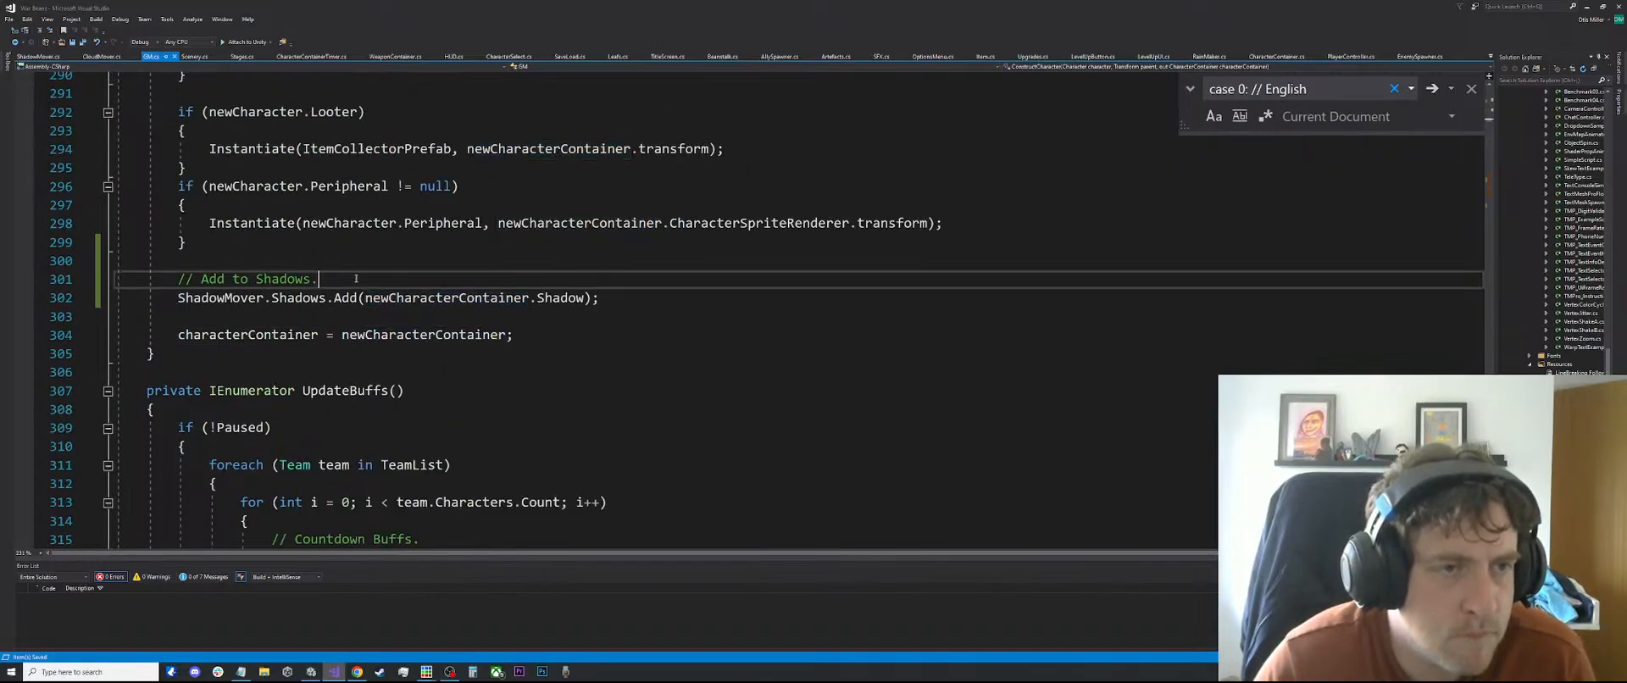
{"action": "key", "text": "Return"}
{"action": "type", "text": "foreac"}
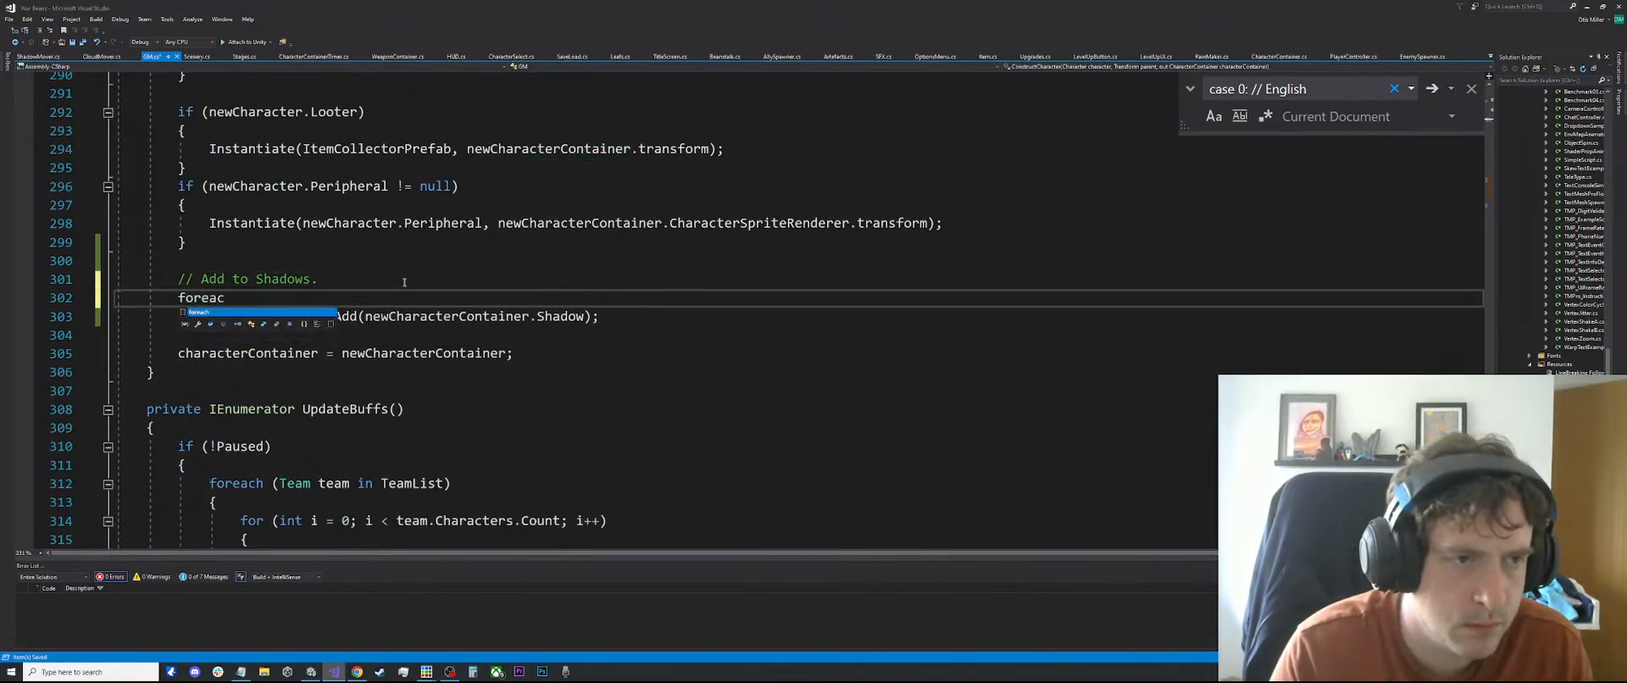
{"action": "type", "text": "h (T"}
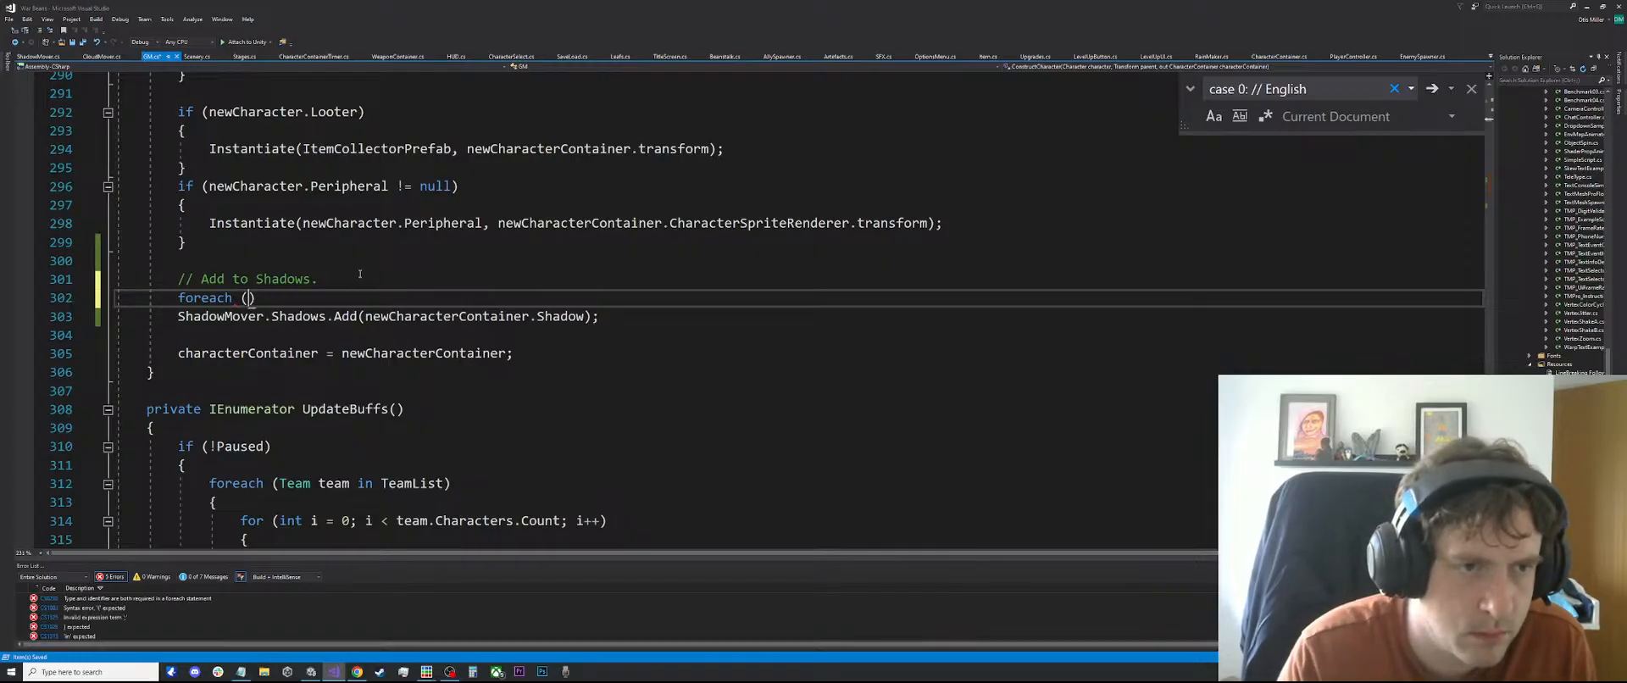
{"action": "type", "text": "ransform "}
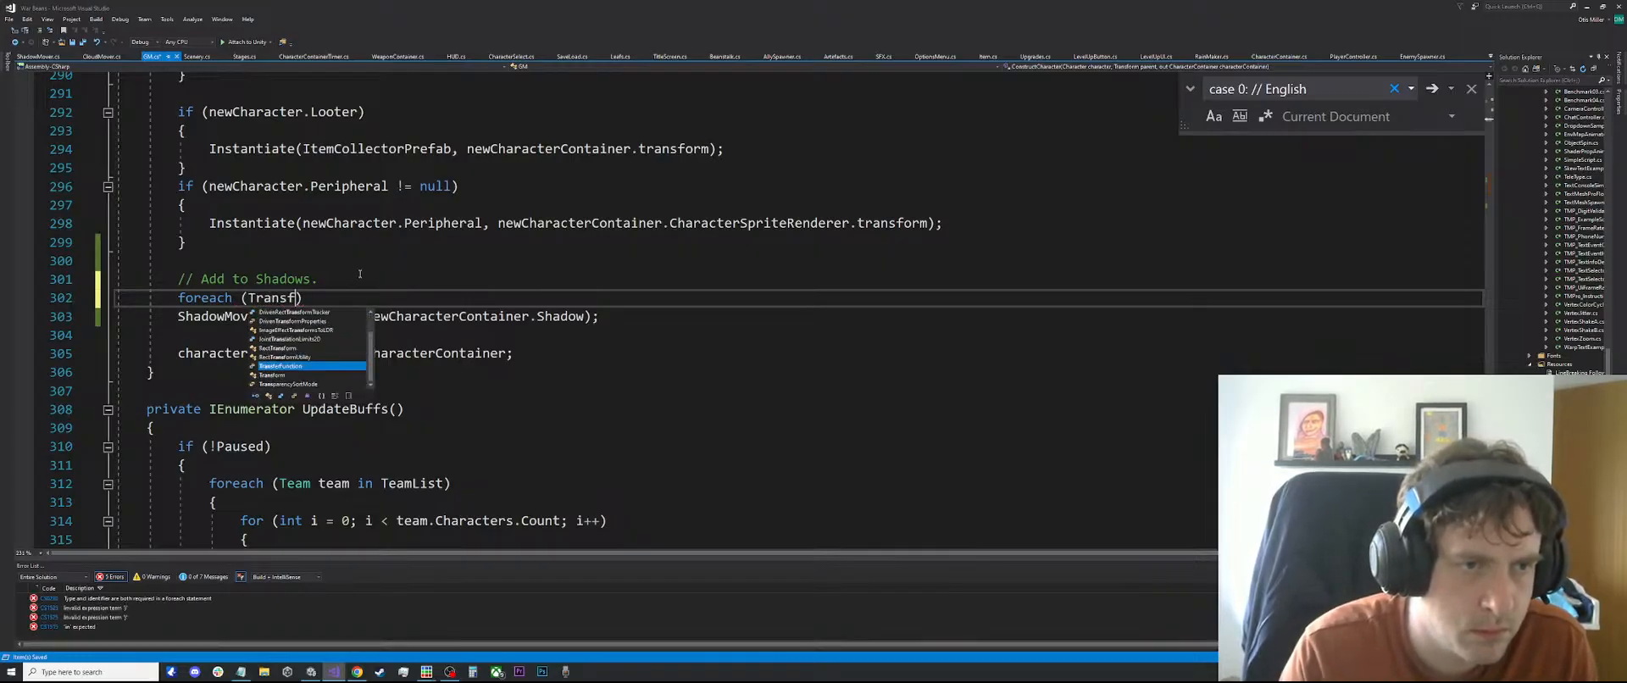
{"action": "type", "text": "tran"}
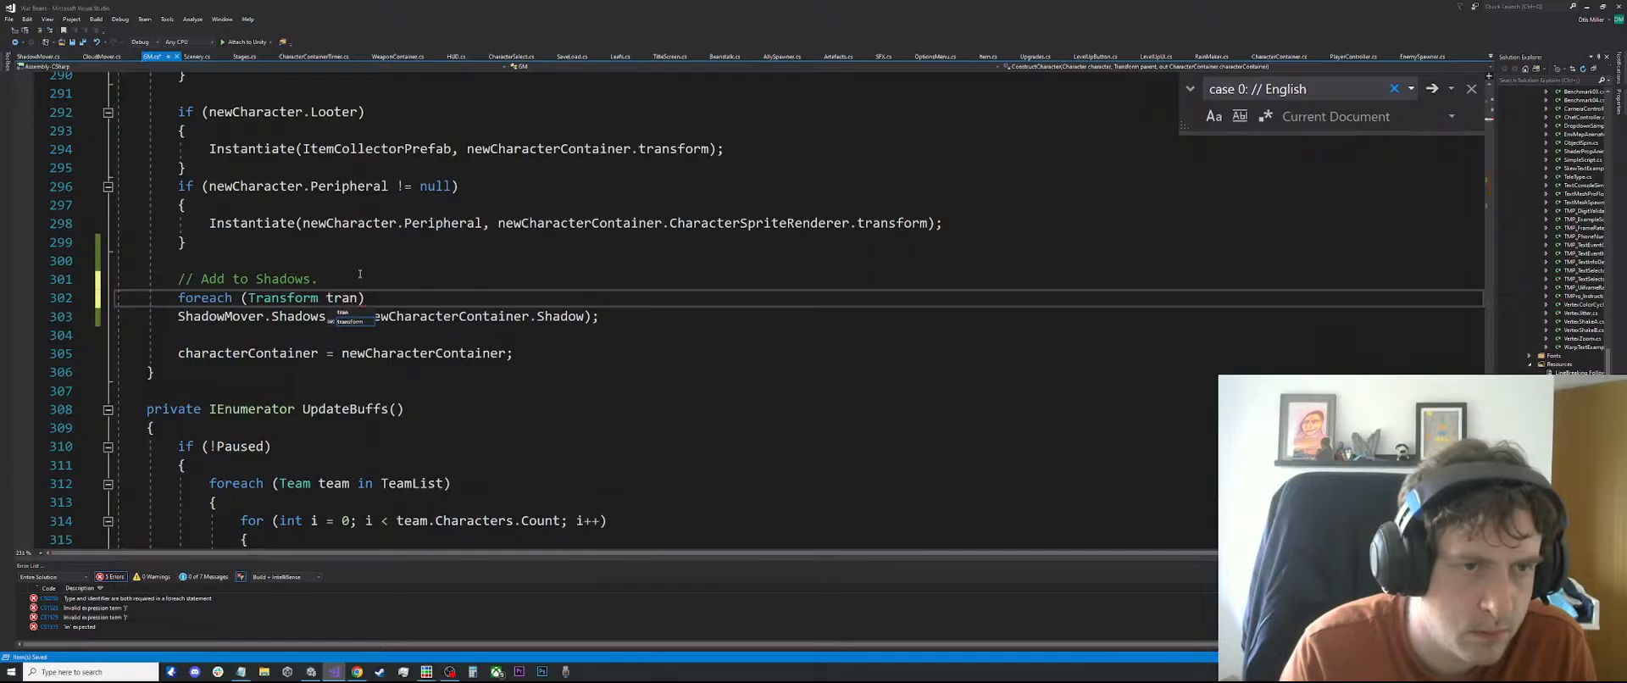
{"action": "type", "text": "s in Shadow"}
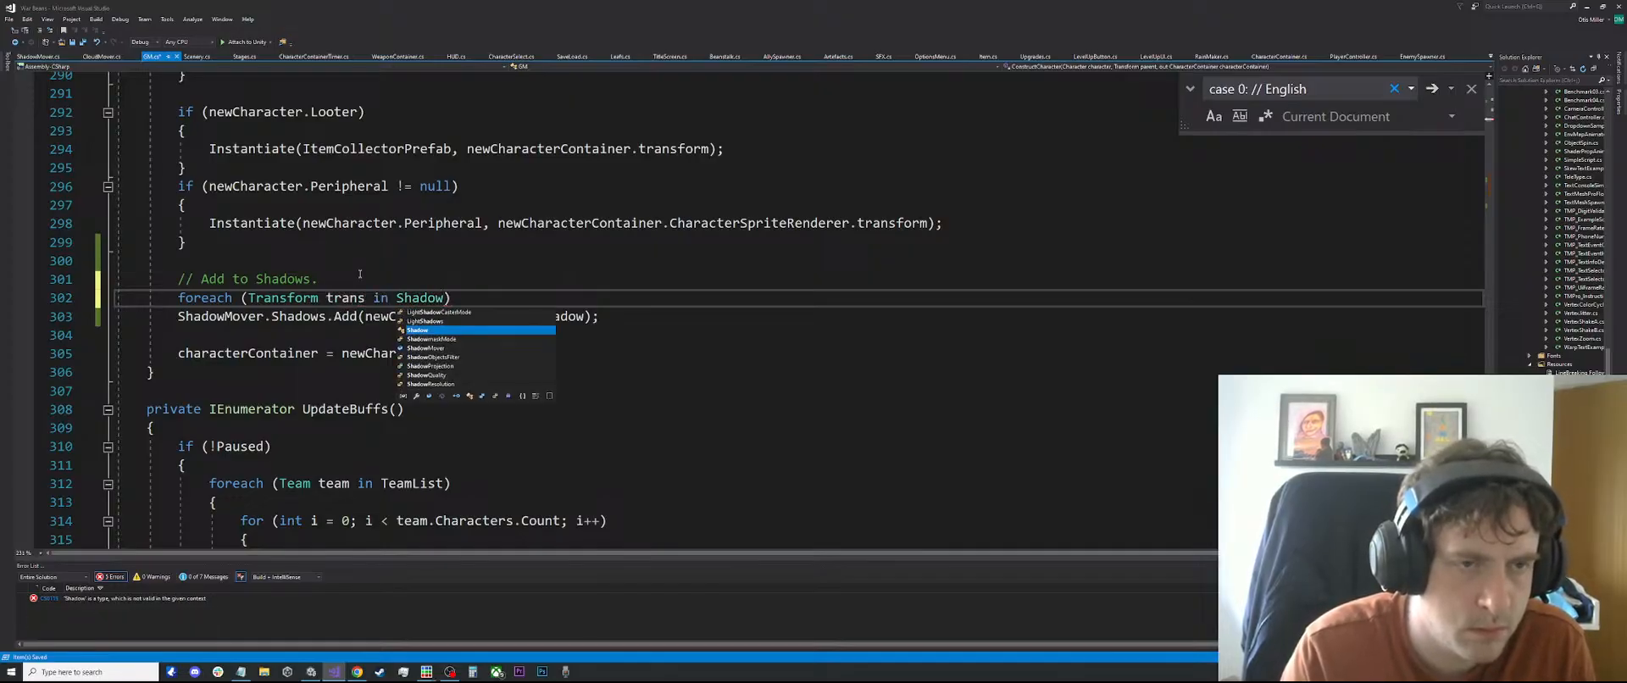
Rename the public Transform field Shadow to ShadowsTransform in the CharacterContainer script
{"action": "scroll", "coordinate": [359, 274], "scroll_direction": "up", "scroll_amount": 1}
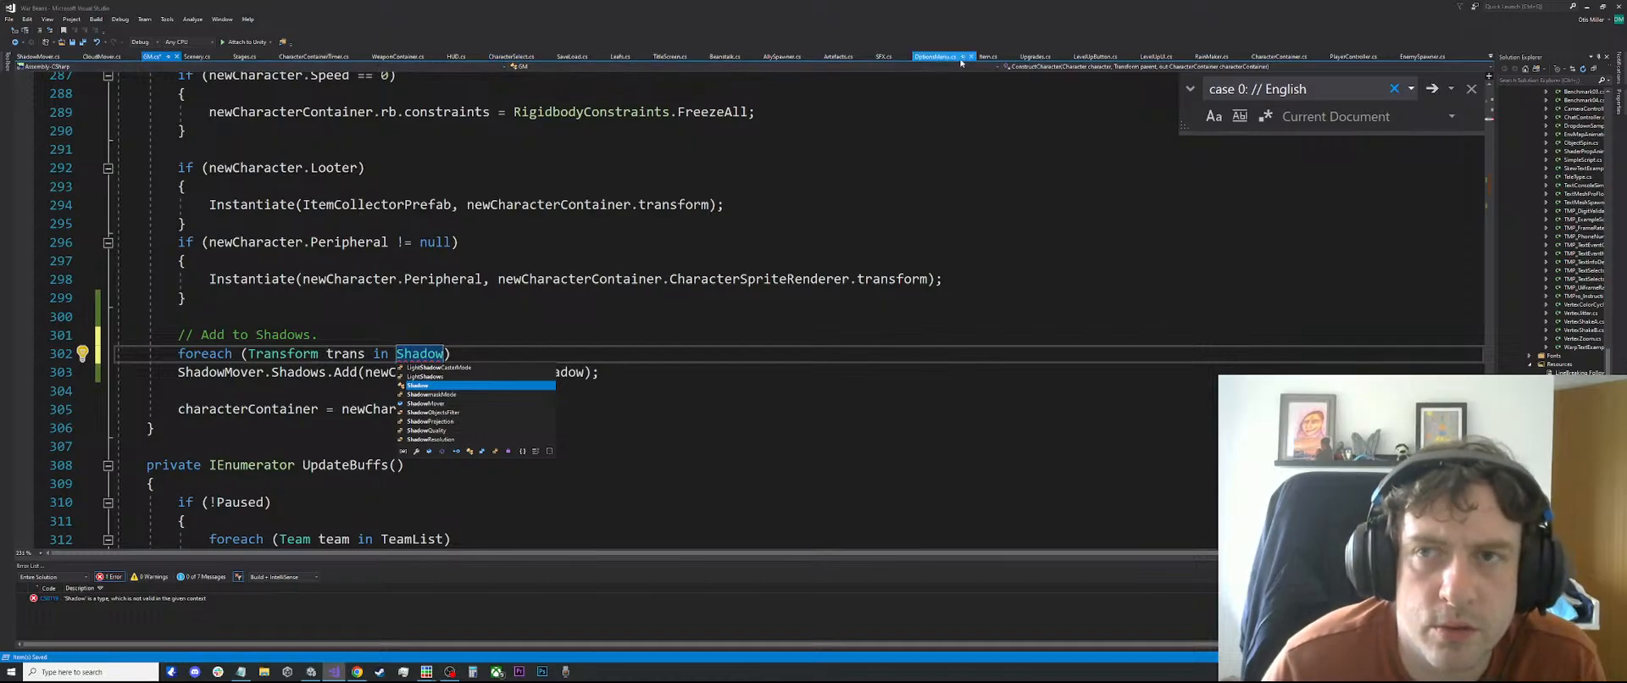
{"action": "left_click", "coordinate": [1278, 56]}
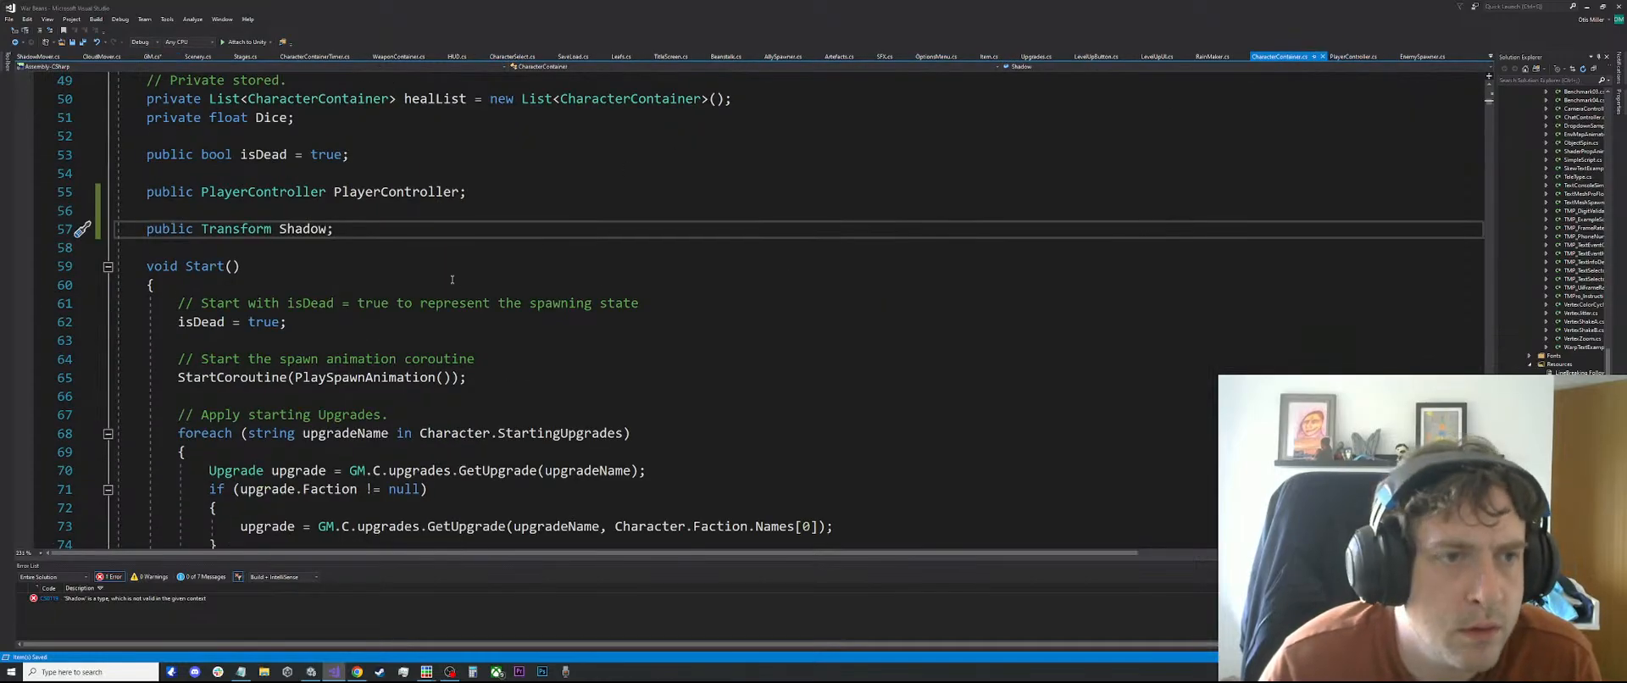
{"action": "type", "text": "Transform"}
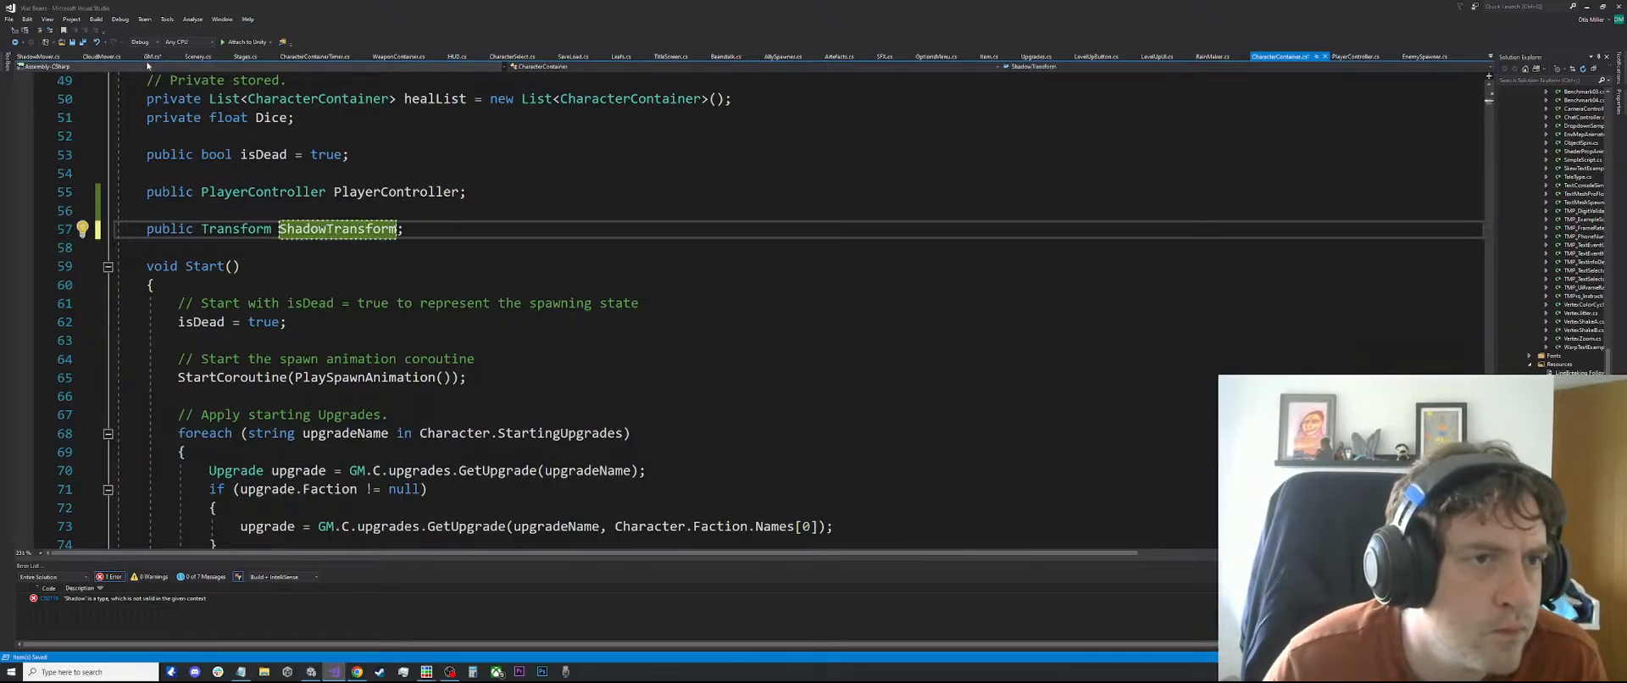
{"action": "left_click", "coordinate": [327, 229]}
{"action": "type", "text": "s"}
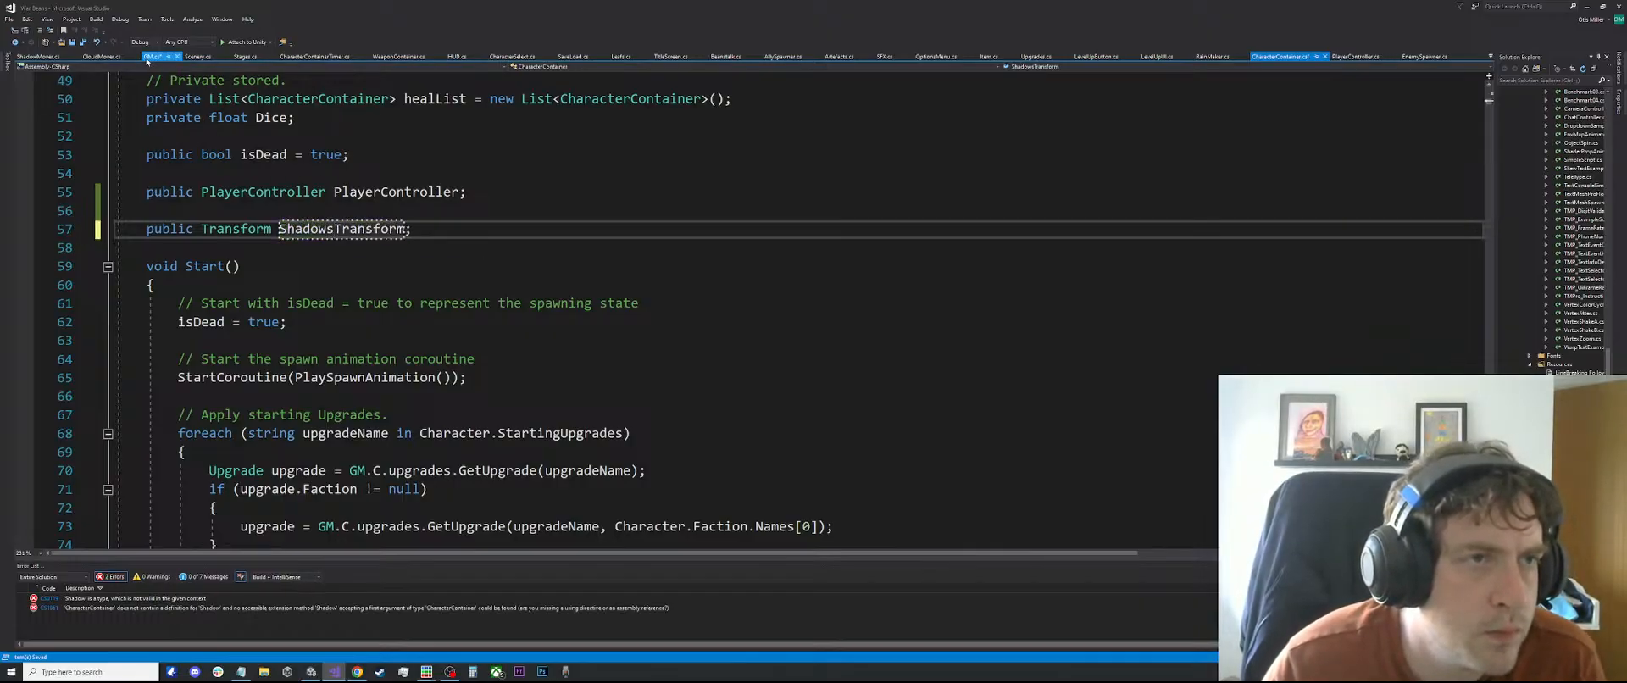
Back in the GM script, make the foreach loop iterate over newCharacterContainer.ShadowsTransform and give it a braced body
{"action": "left_click", "coordinate": [152, 56]}
{"action": "key", "text": "BackSpace"}
{"action": "key", "text": "BackSpace"}
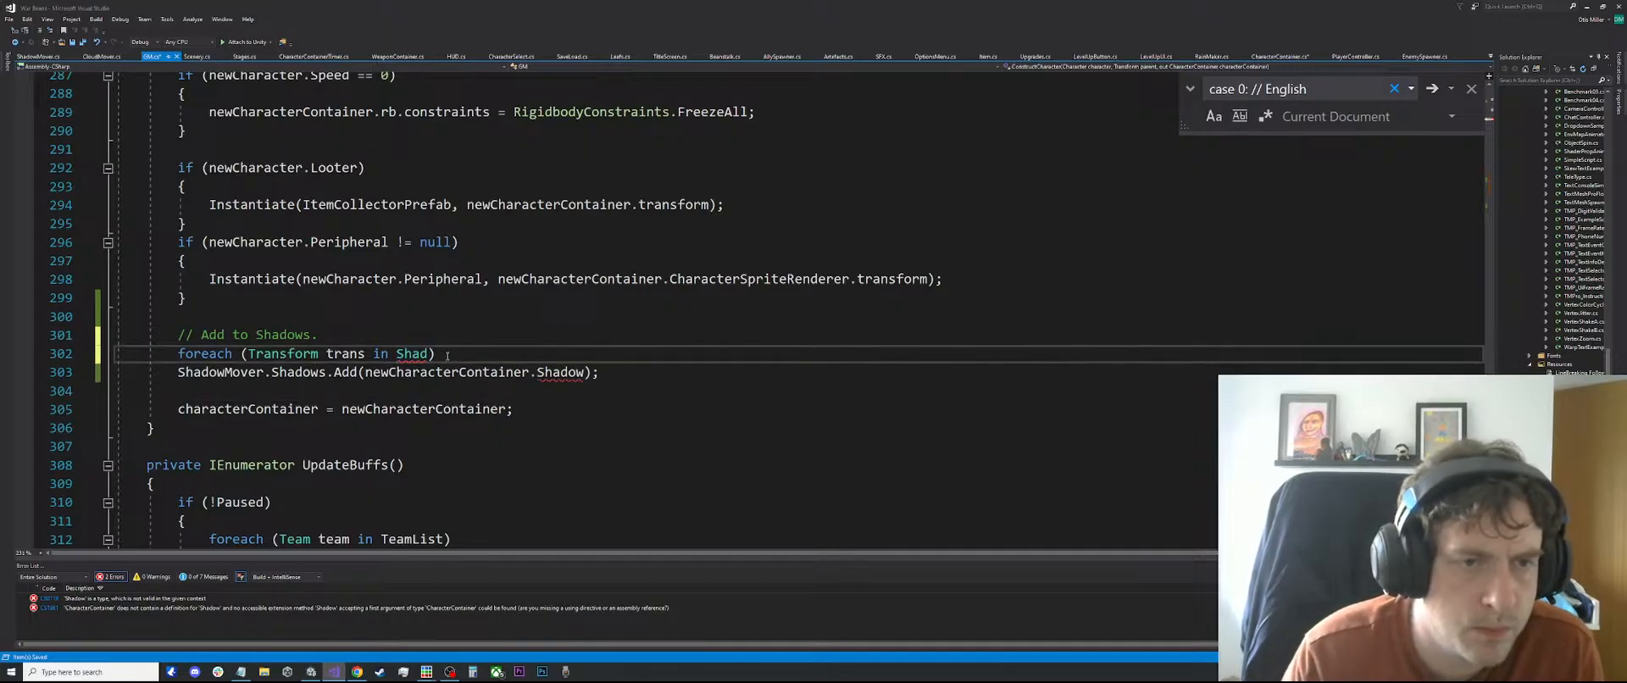
{"action": "type", "text": "ewCharacter"}
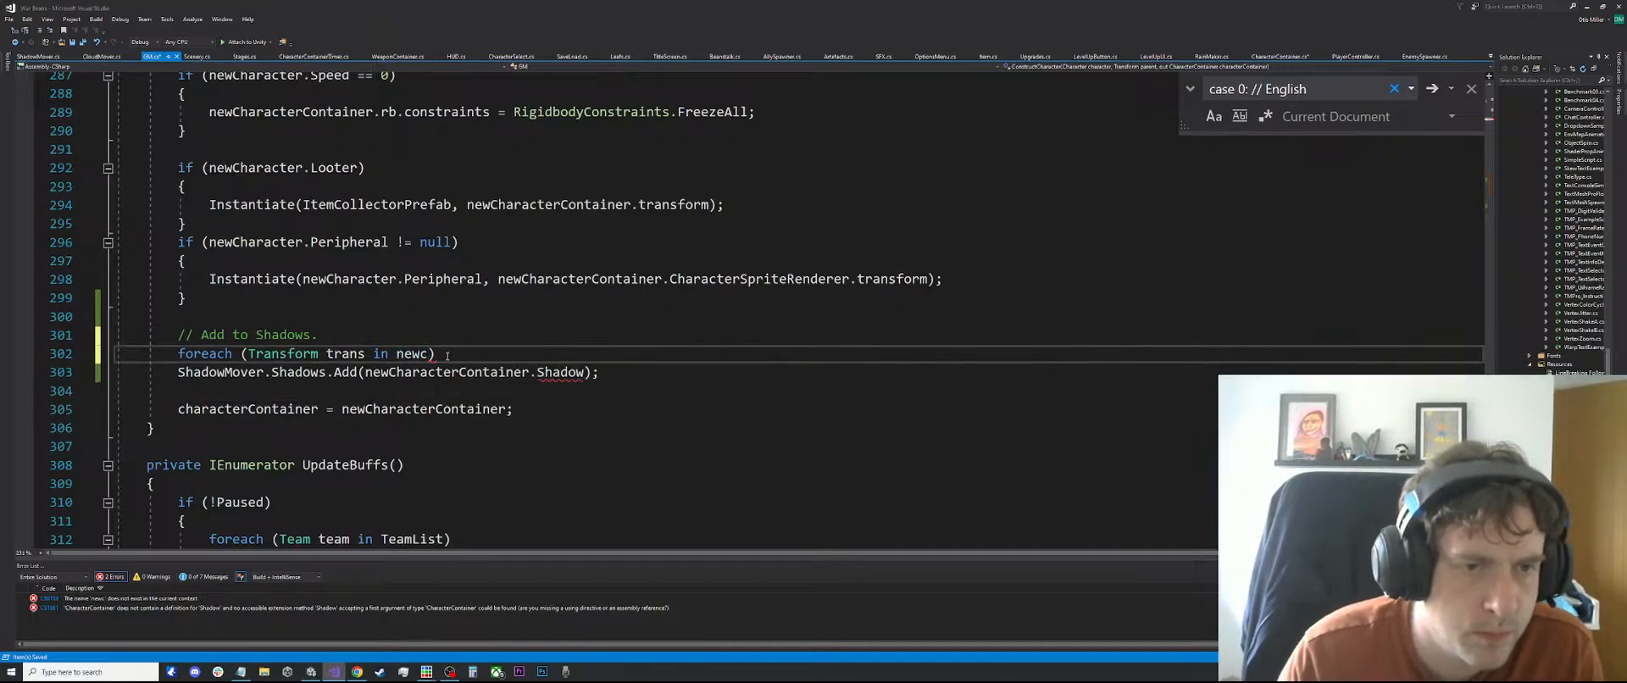
{"action": "type", "text": "Contai"}
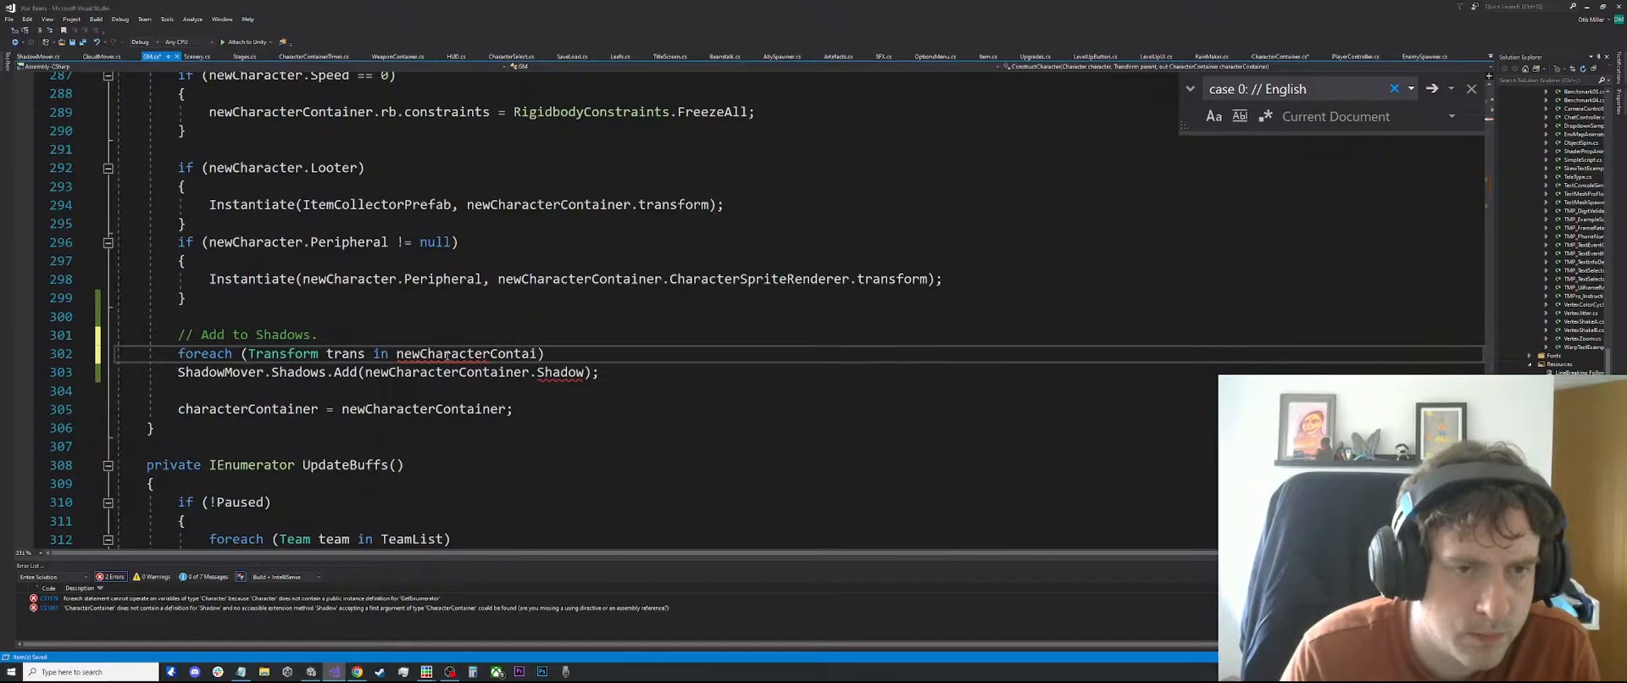
{"action": "type", "text": "ner.ShadowsTransform"}
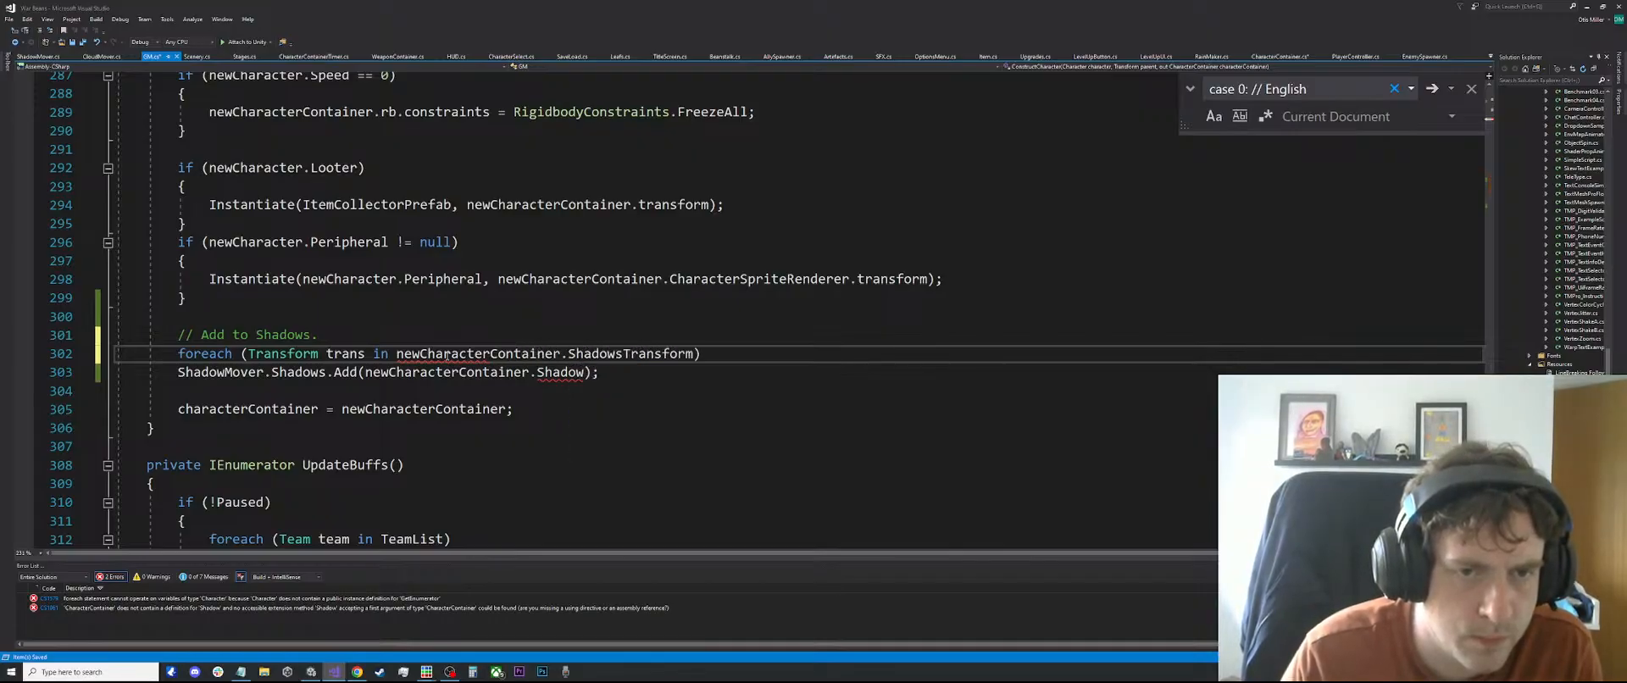
{"action": "type", "text": ")"}
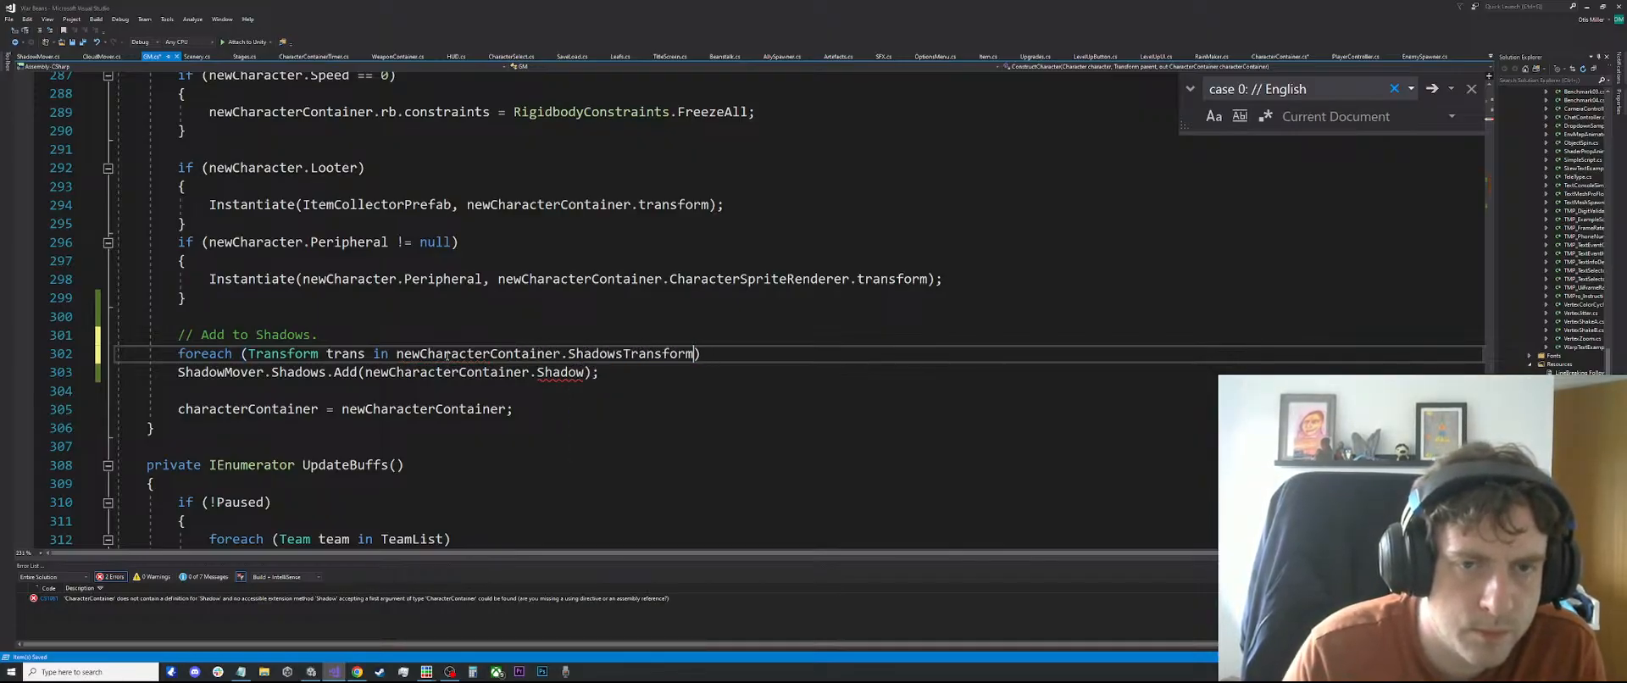
{"action": "type", "text": "{"}
{"action": "key", "text": "Return"}
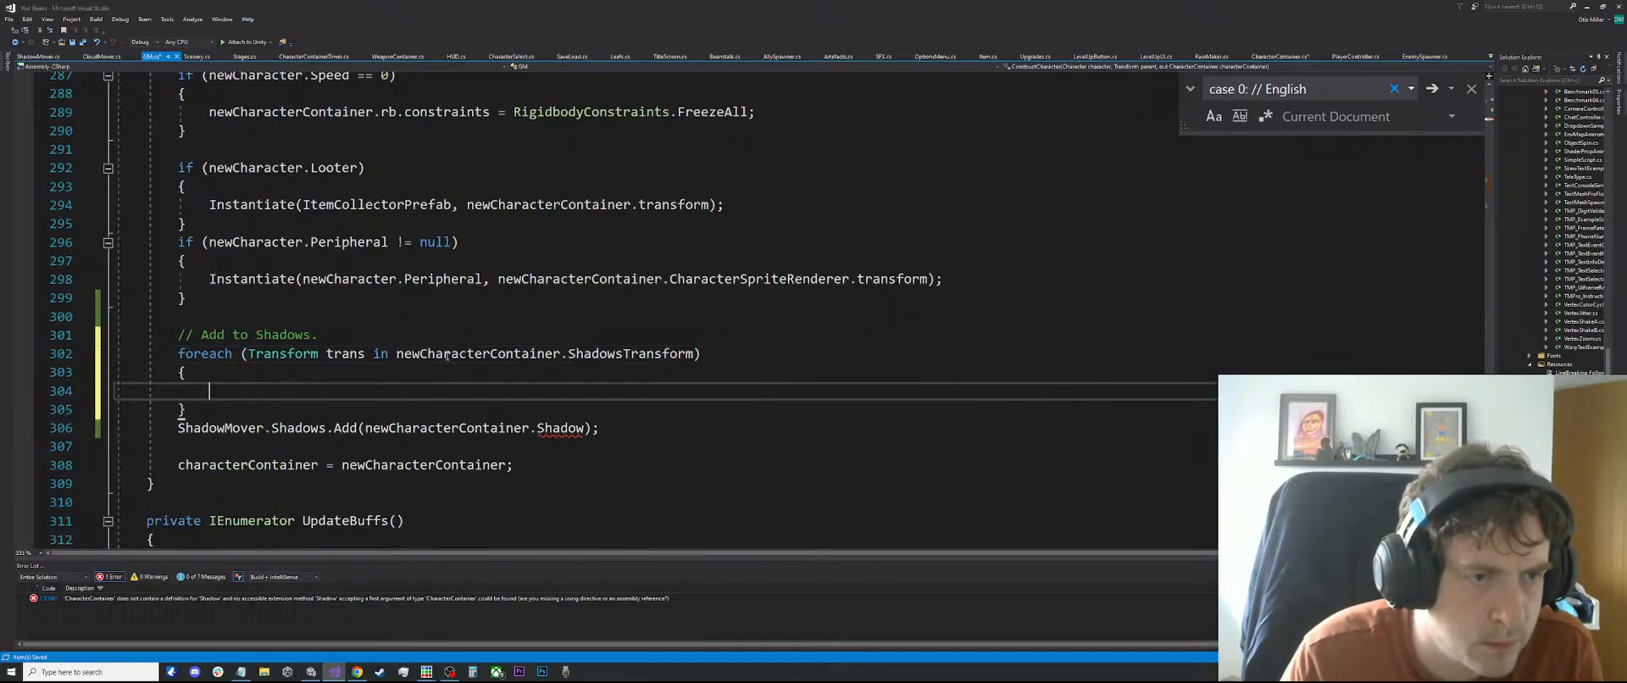
Add the statement ShadowMover.Shadows.Add(trans); inside the foreach loop
{"action": "type", "text": "shadow"}
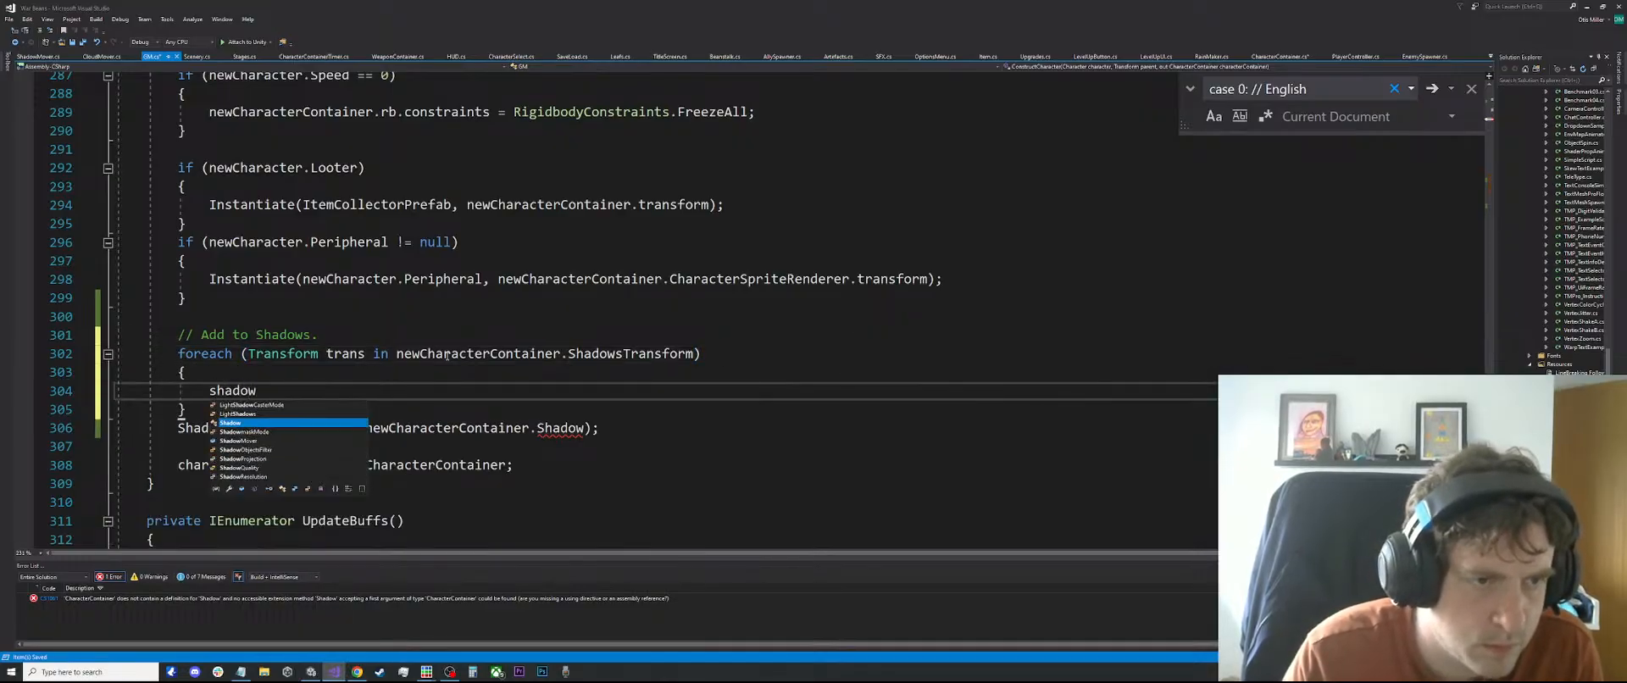
{"action": "type", "text": "M.add"}
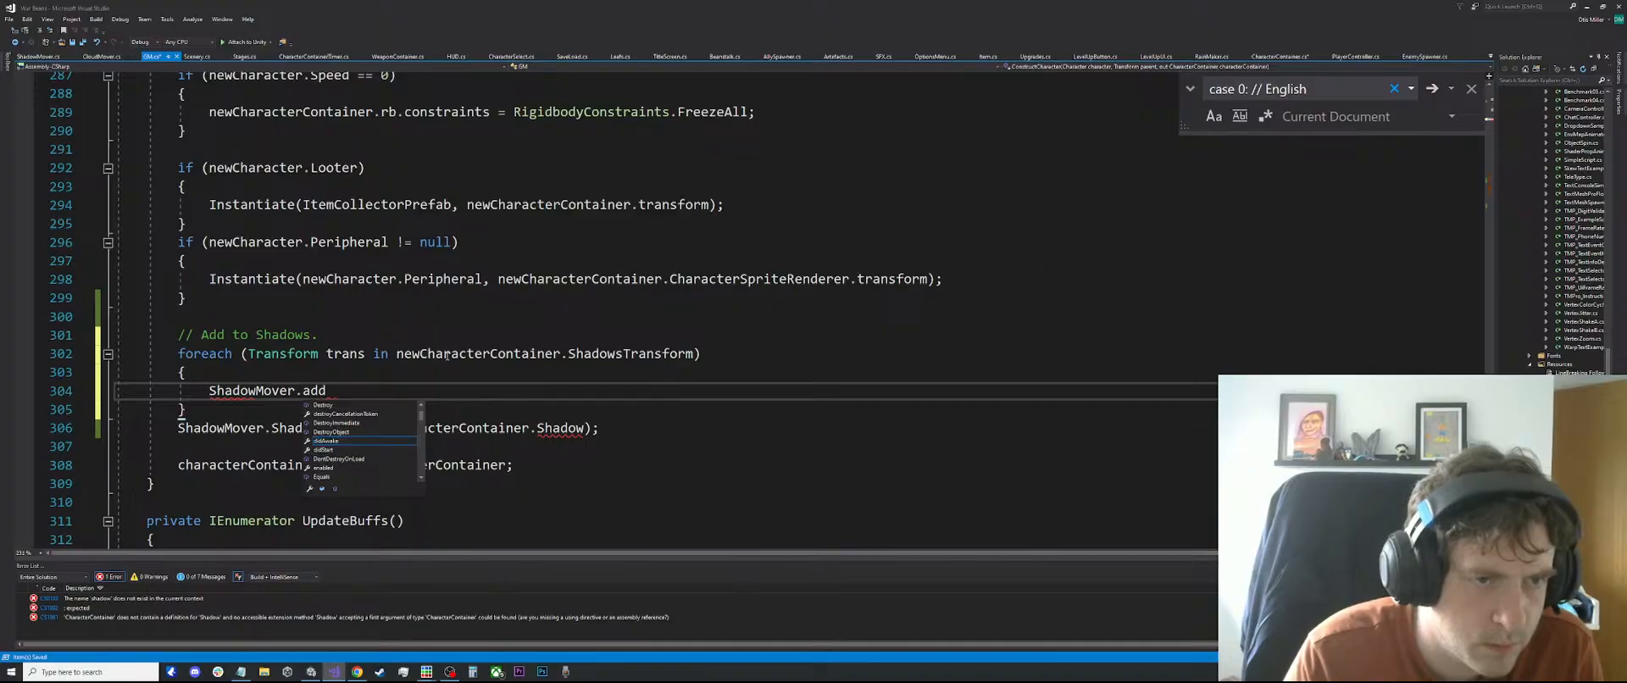
{"action": "key", "text": "BackSpace"}
{"action": "key", "text": "BackSpace"}
{"action": "key", "text": "BackSpace"}
{"action": "type", "text": "s"}
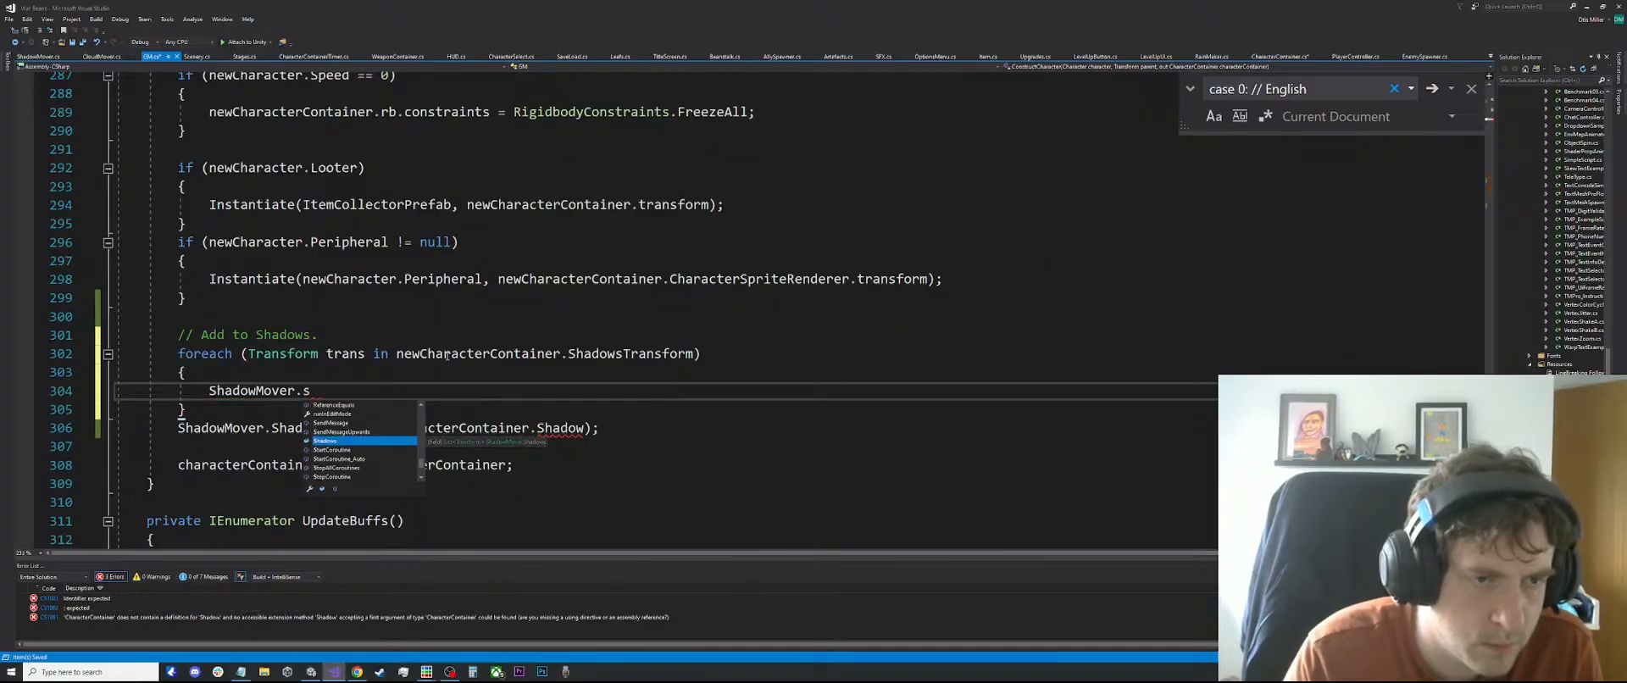
{"action": "type", "text": "hadows.Add (trans"}
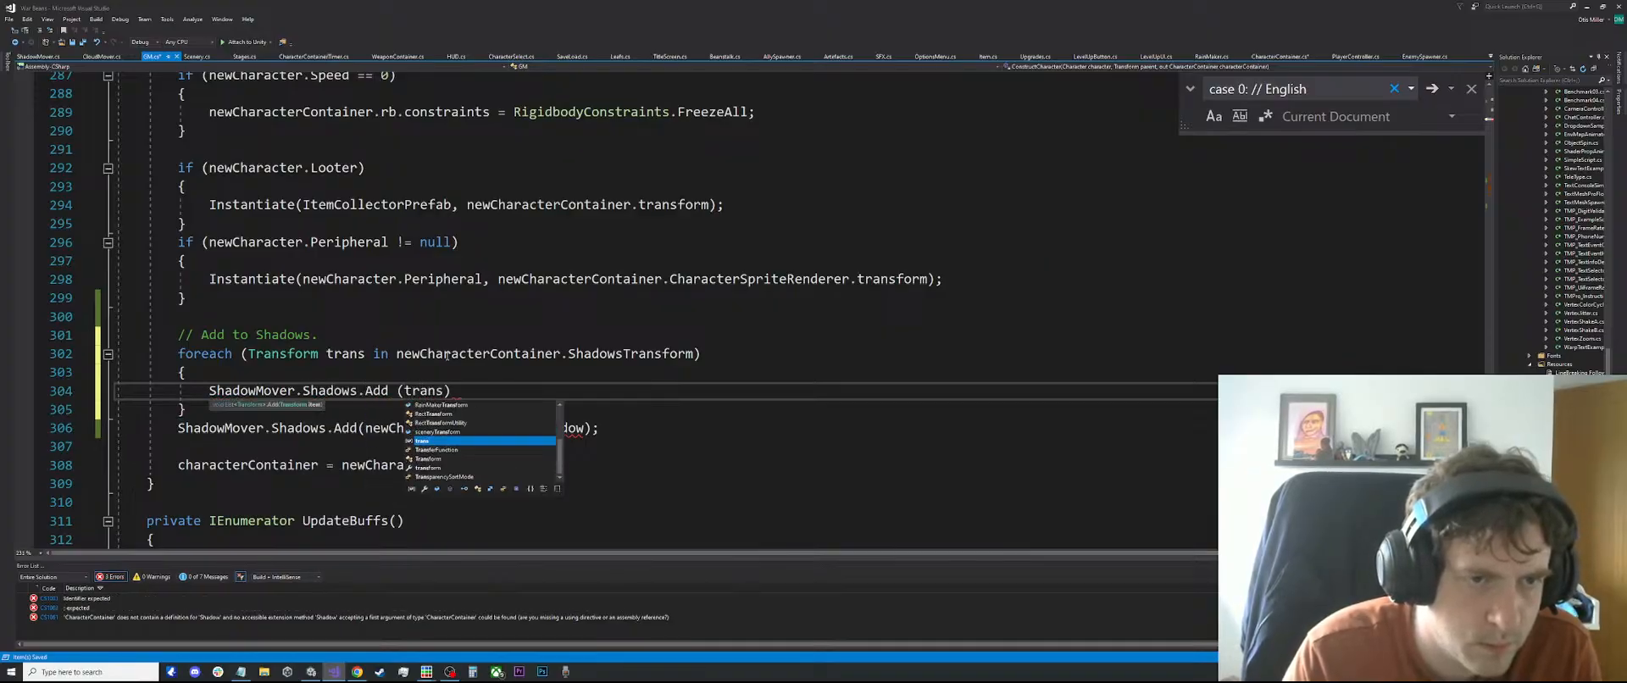
{"action": "type", "text": ");"}
Delete the old Shadows.Add line that passes newCharacterContainer.Shadow after the loop, and save all scripts
{"action": "left_click_drag", "start_coordinate": [614, 429], "coordinate": [117, 429]}
{"action": "key", "text": "BackSpace"}
{"action": "key", "text": "BackSpace"}
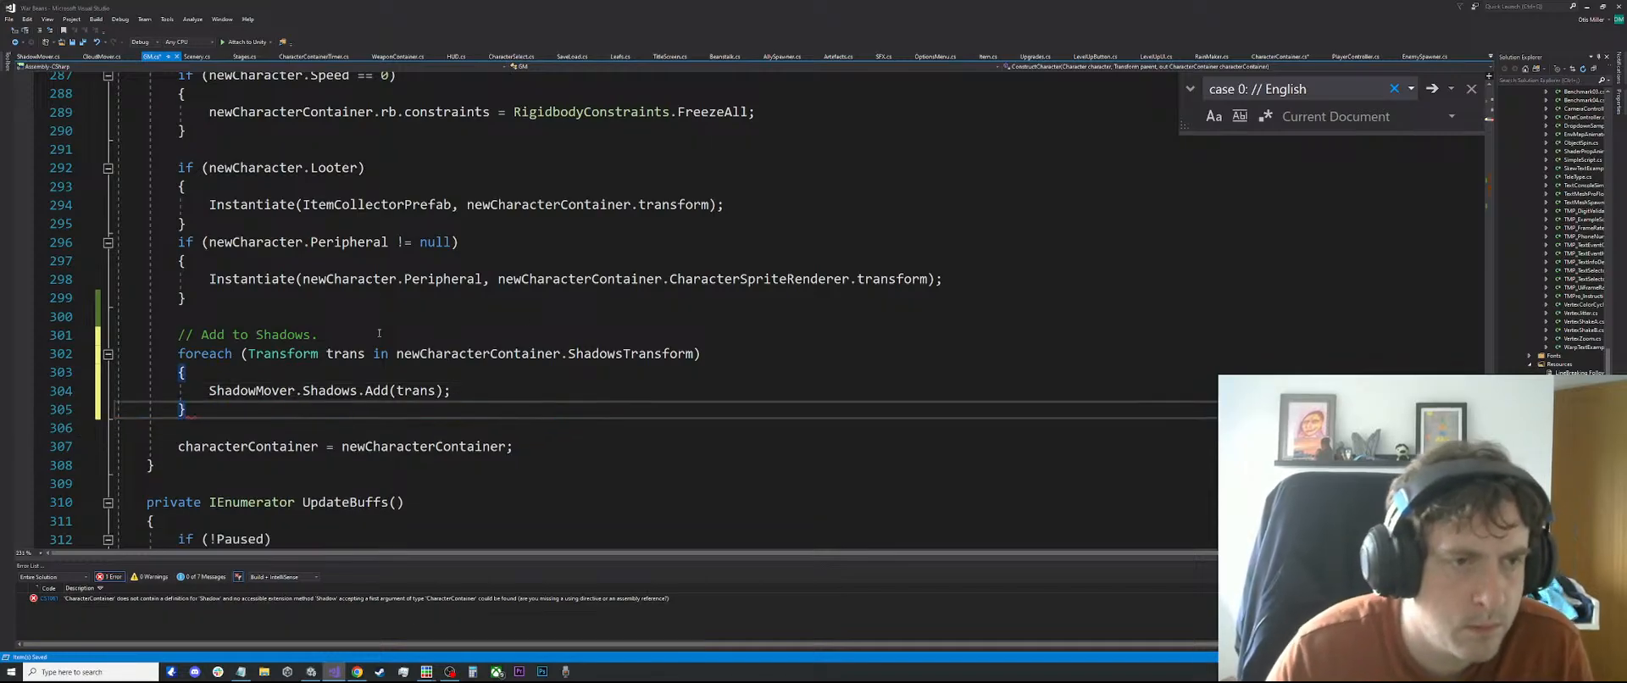
{"action": "left_click", "coordinate": [577, 304]}
{"action": "key", "text": "ctrl+shift+s"}
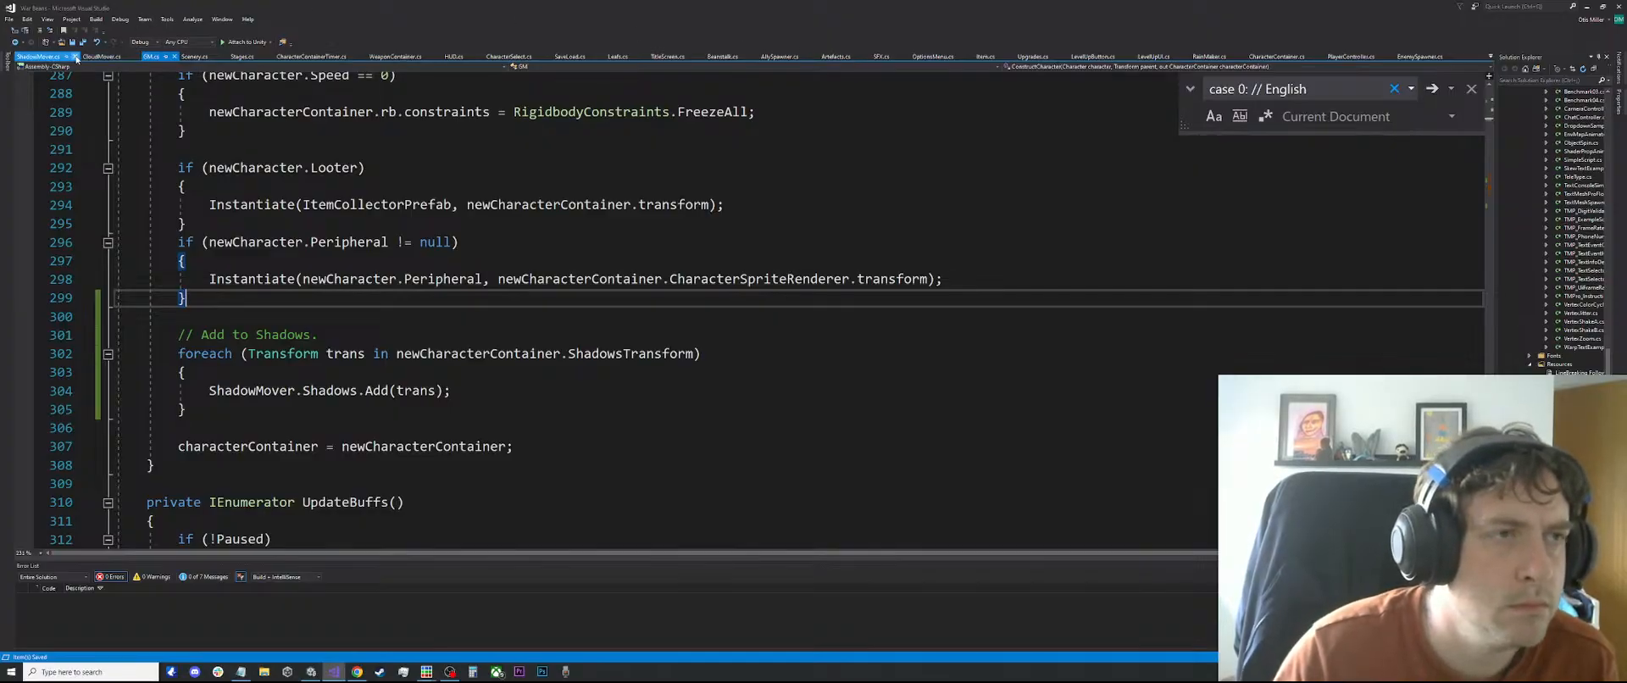
Switch to Unity and rename the Shadow object in the CharacterContainerPrefab hierarchy to ShadowContainer
{"action": "left_click", "coordinate": [312, 672]}
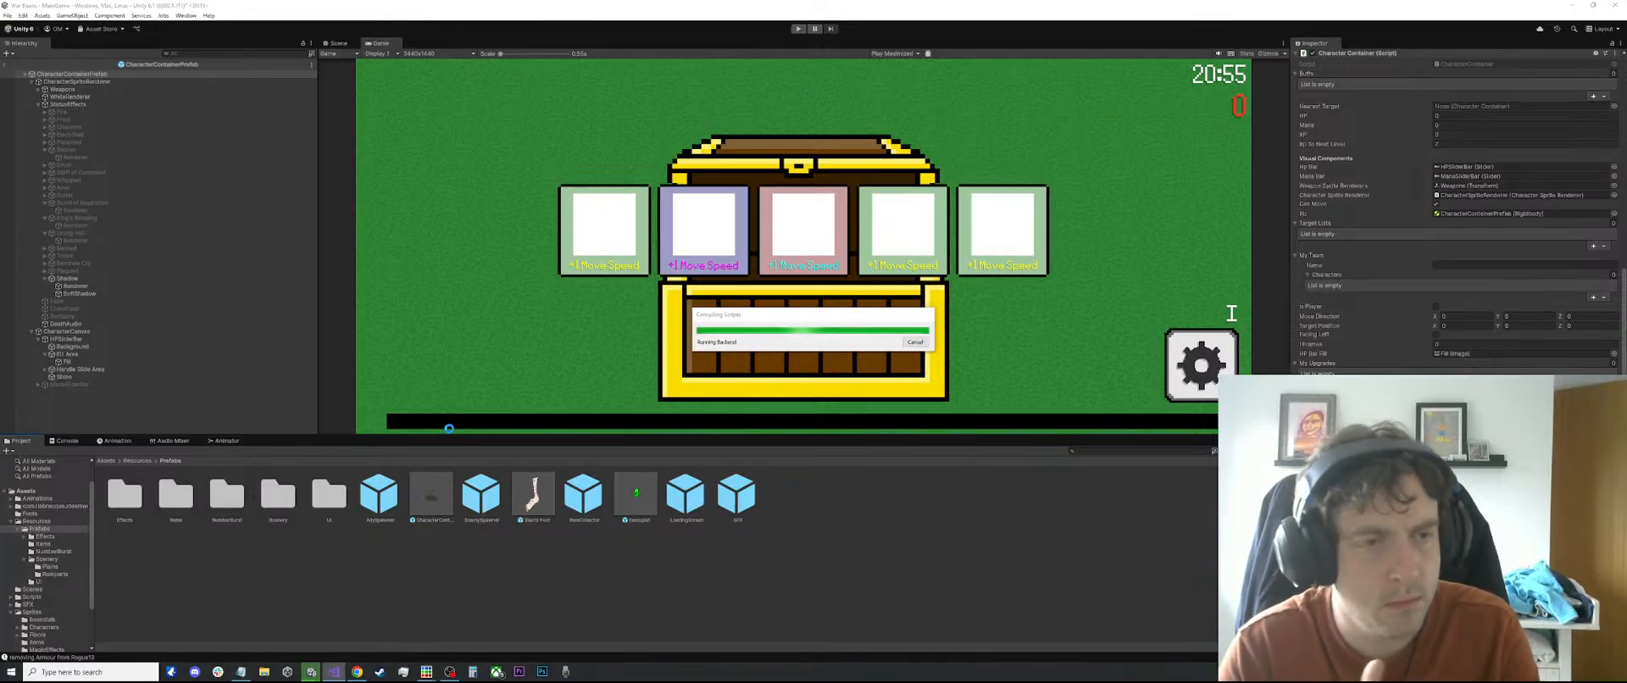
{"action": "left_click", "coordinate": [88, 278]}
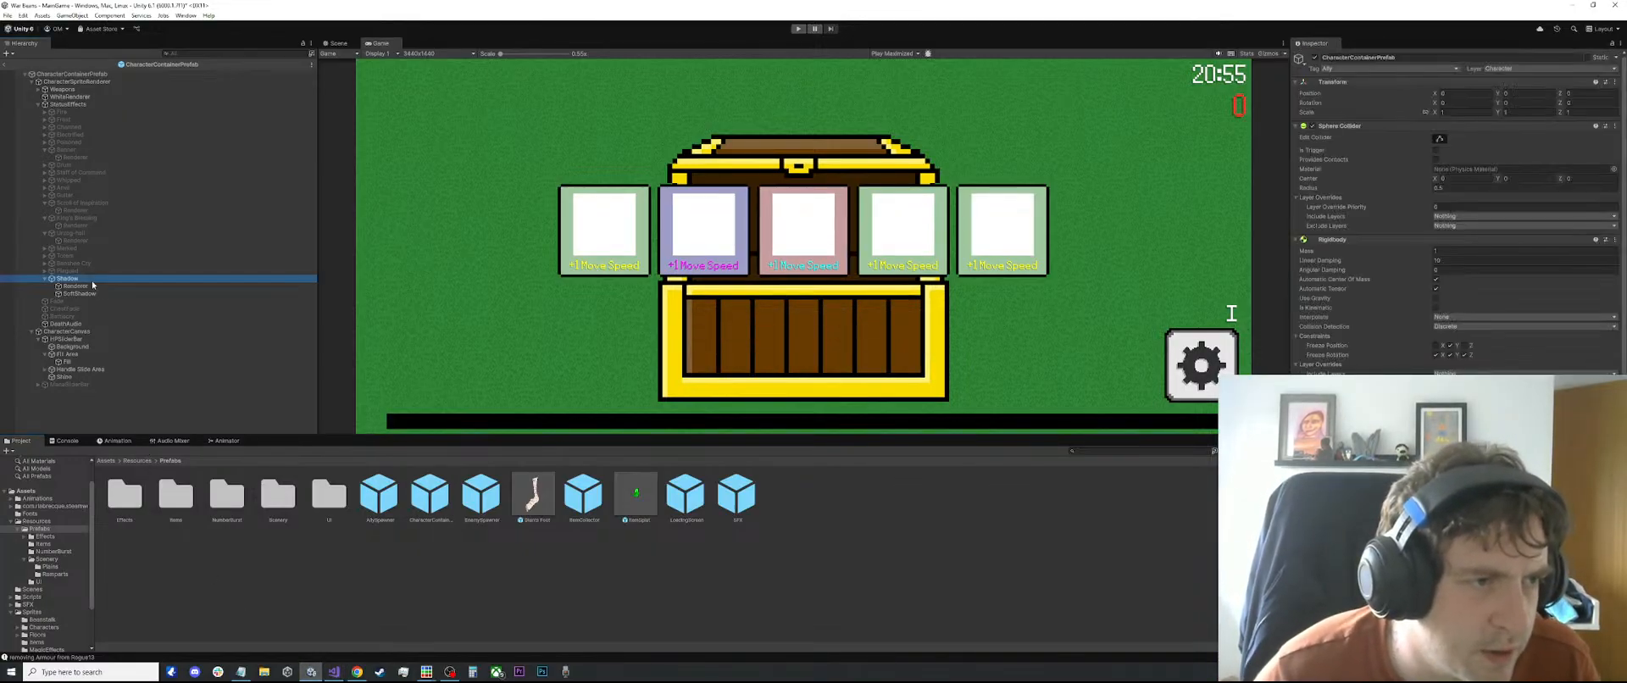
{"action": "left_click", "coordinate": [90, 281]}
{"action": "type", "text": "Co"}
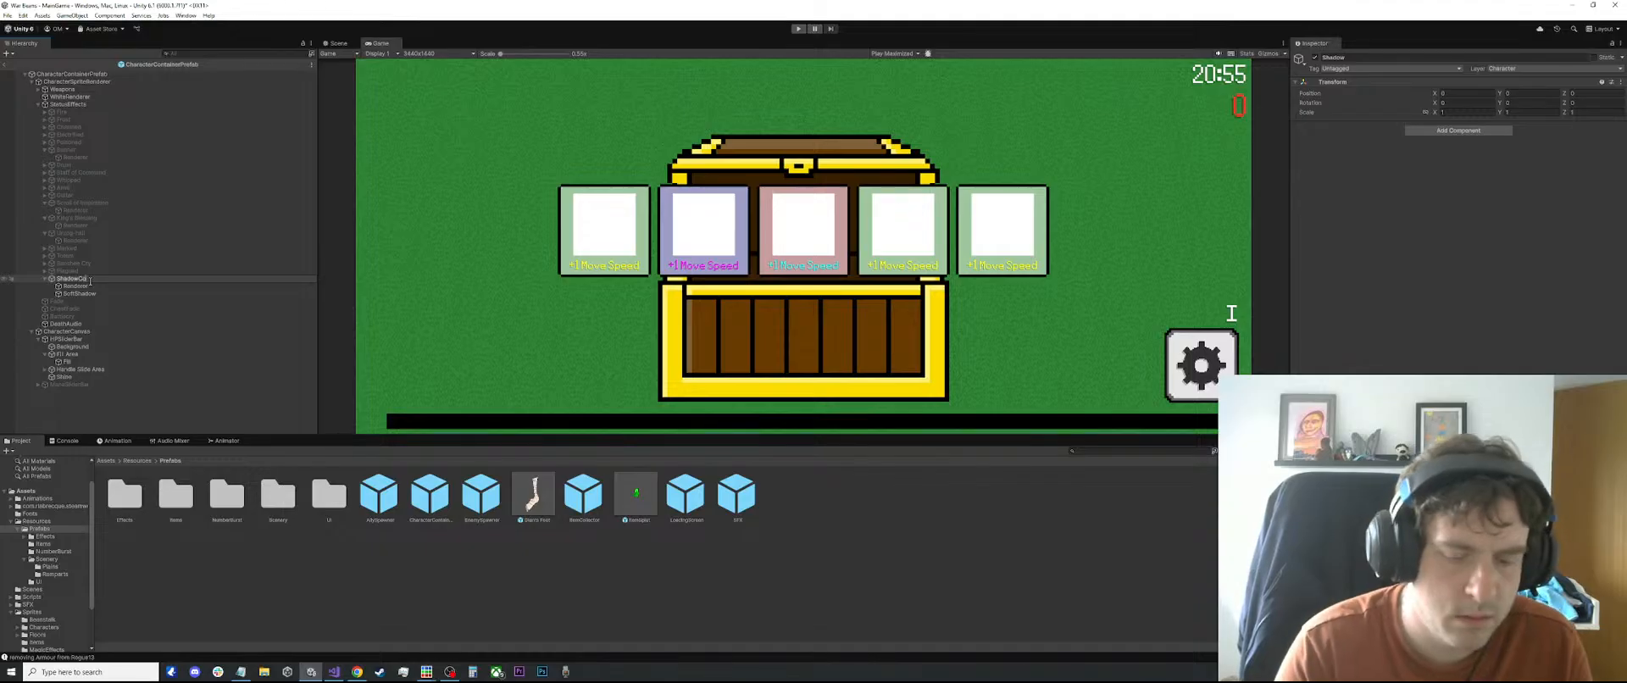
{"action": "type", "text": "ntainer"}
{"action": "key", "text": "Return"}
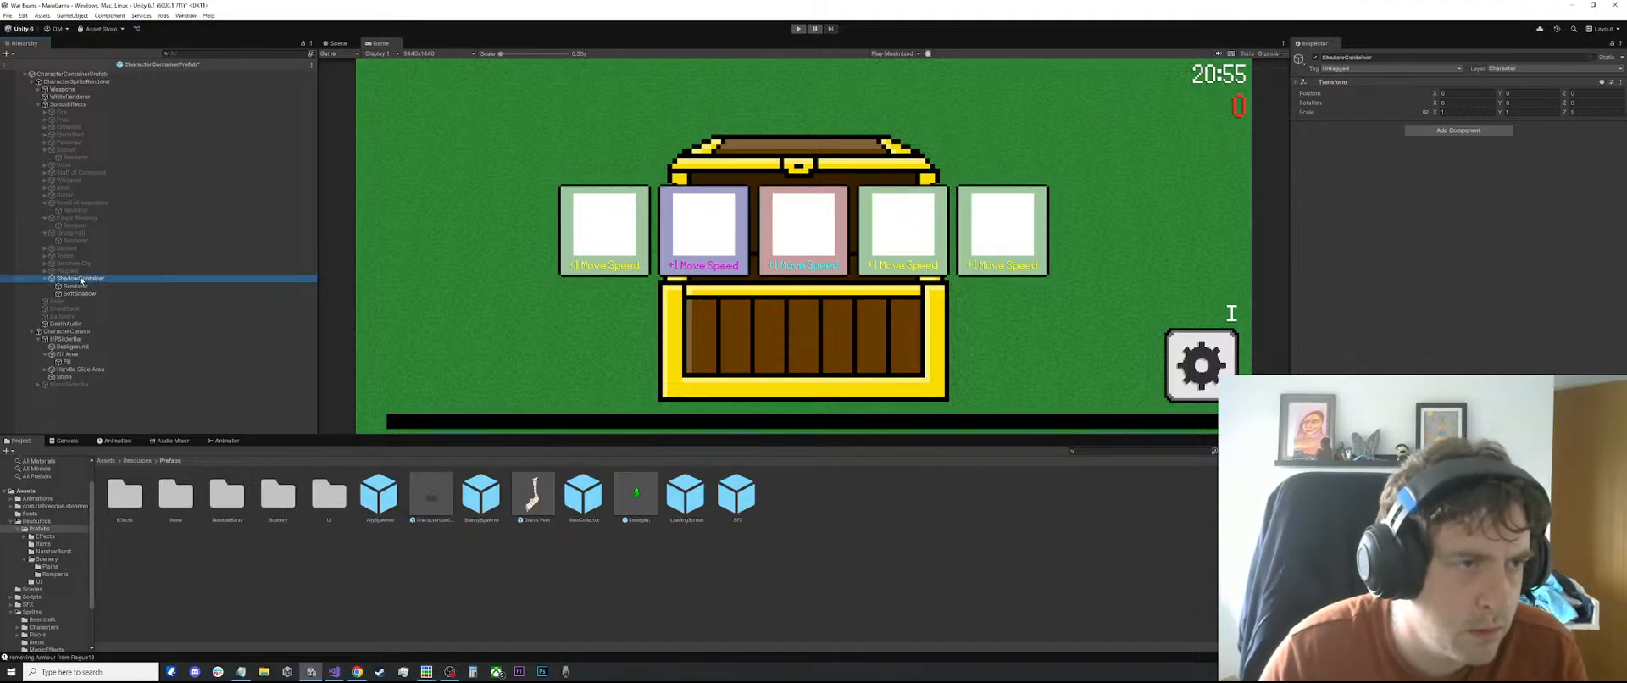
Examine the SoftShadow object and the prefab's Character Container component for the shadow transforms field, checking it against the GM script
{"action": "left_click", "coordinate": [79, 293]}
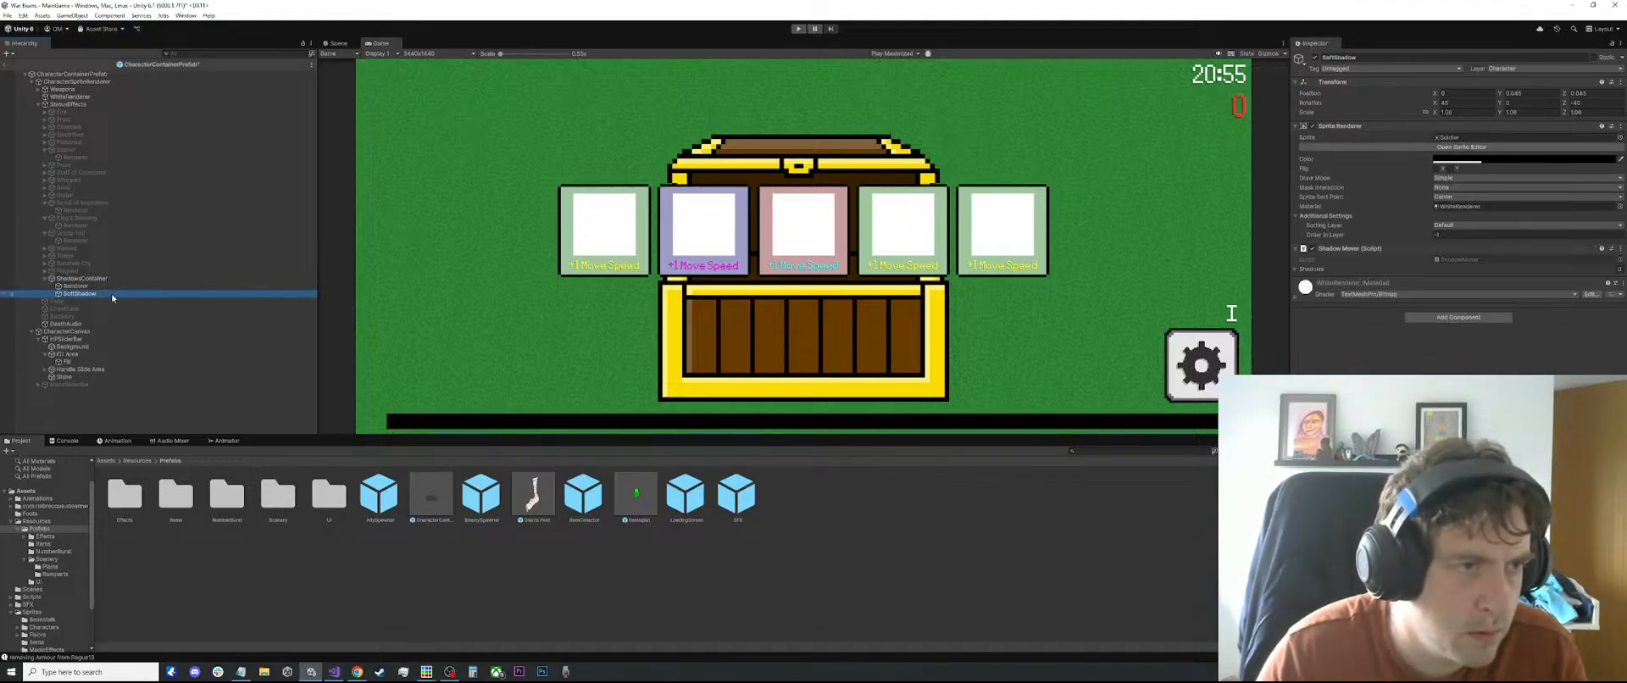
{"action": "left_click", "coordinate": [26, 74]}
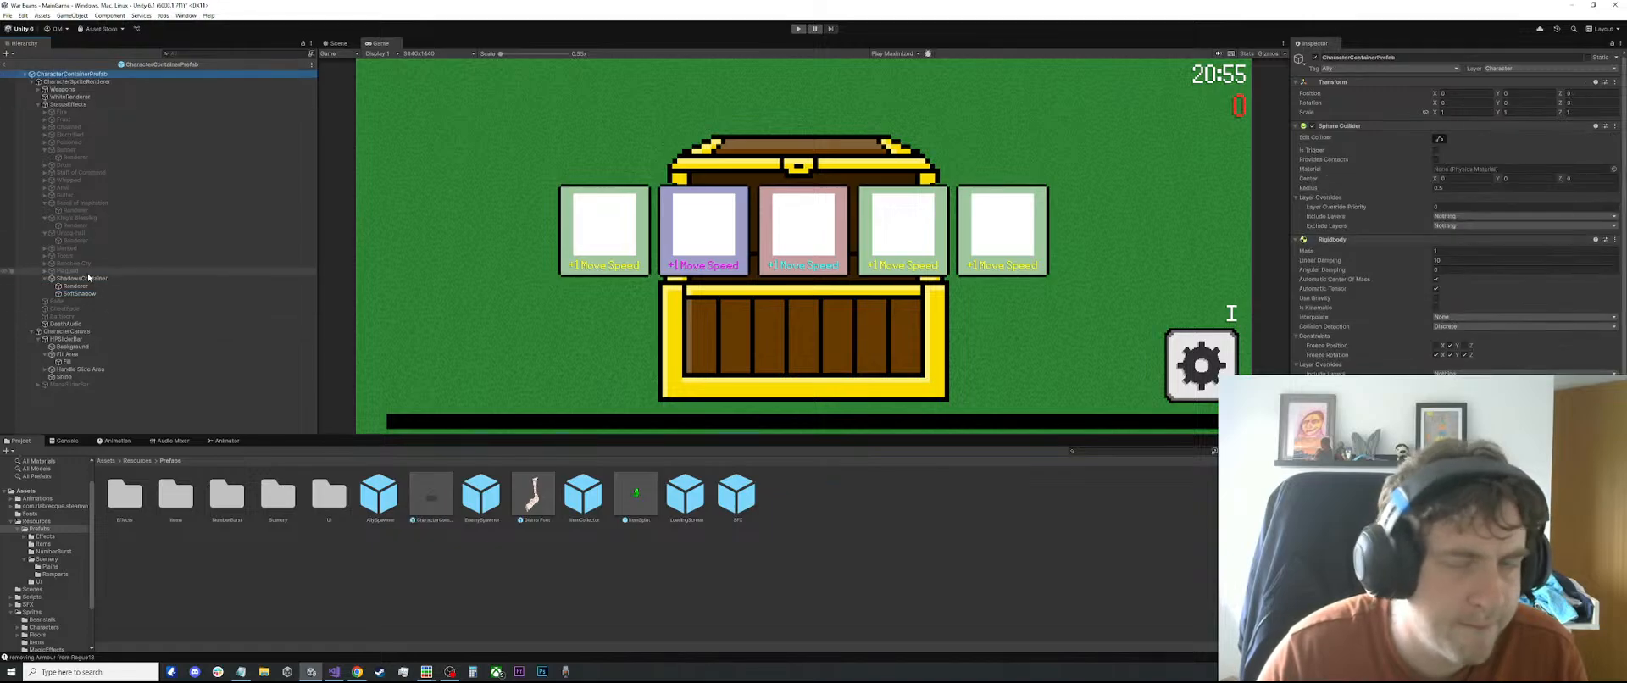
{"action": "scroll", "coordinate": [1453, 212], "scroll_direction": "down", "scroll_amount": 5}
{"action": "scroll", "coordinate": [1453, 212], "scroll_direction": "down", "scroll_amount": 6}
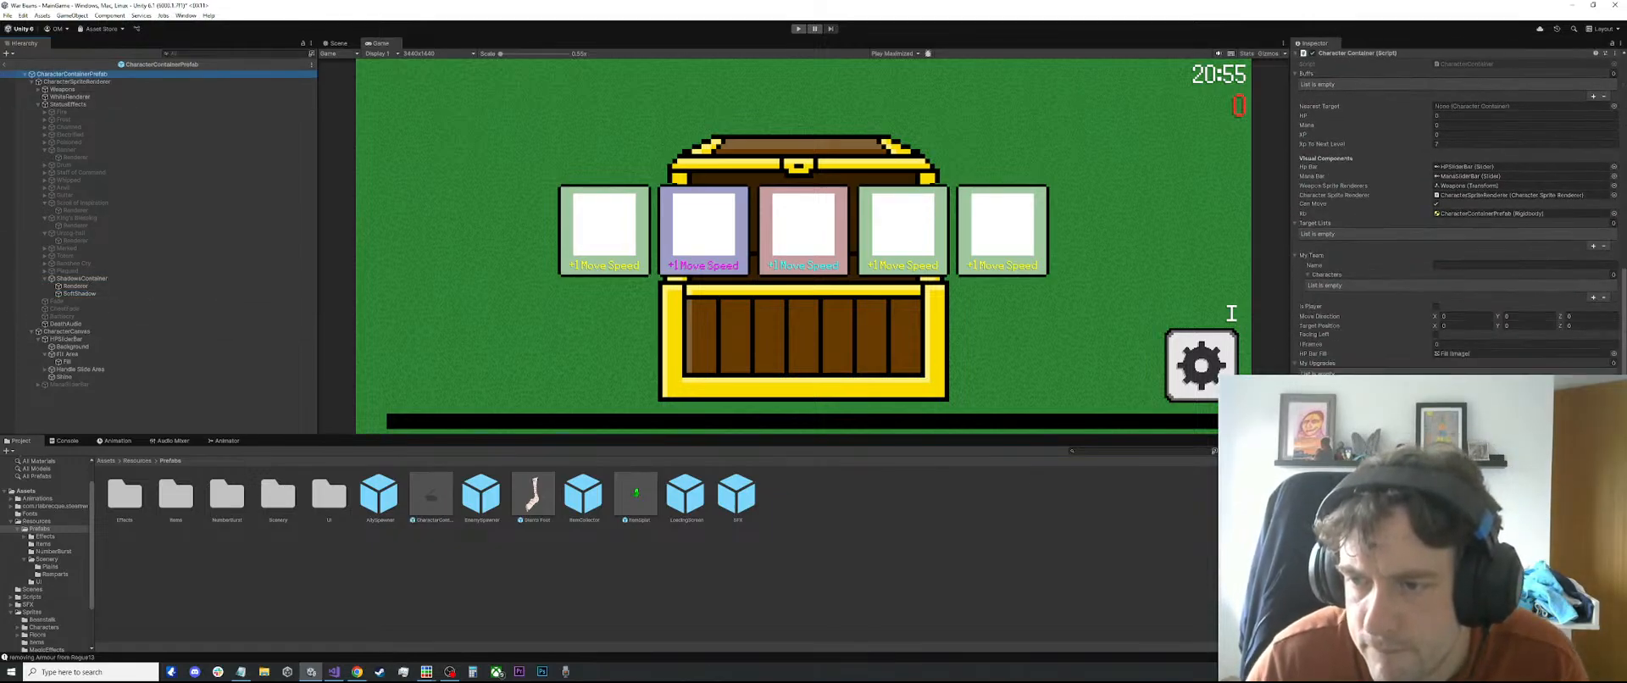
{"action": "scroll", "coordinate": [1453, 212], "scroll_direction": "up", "scroll_amount": 8}
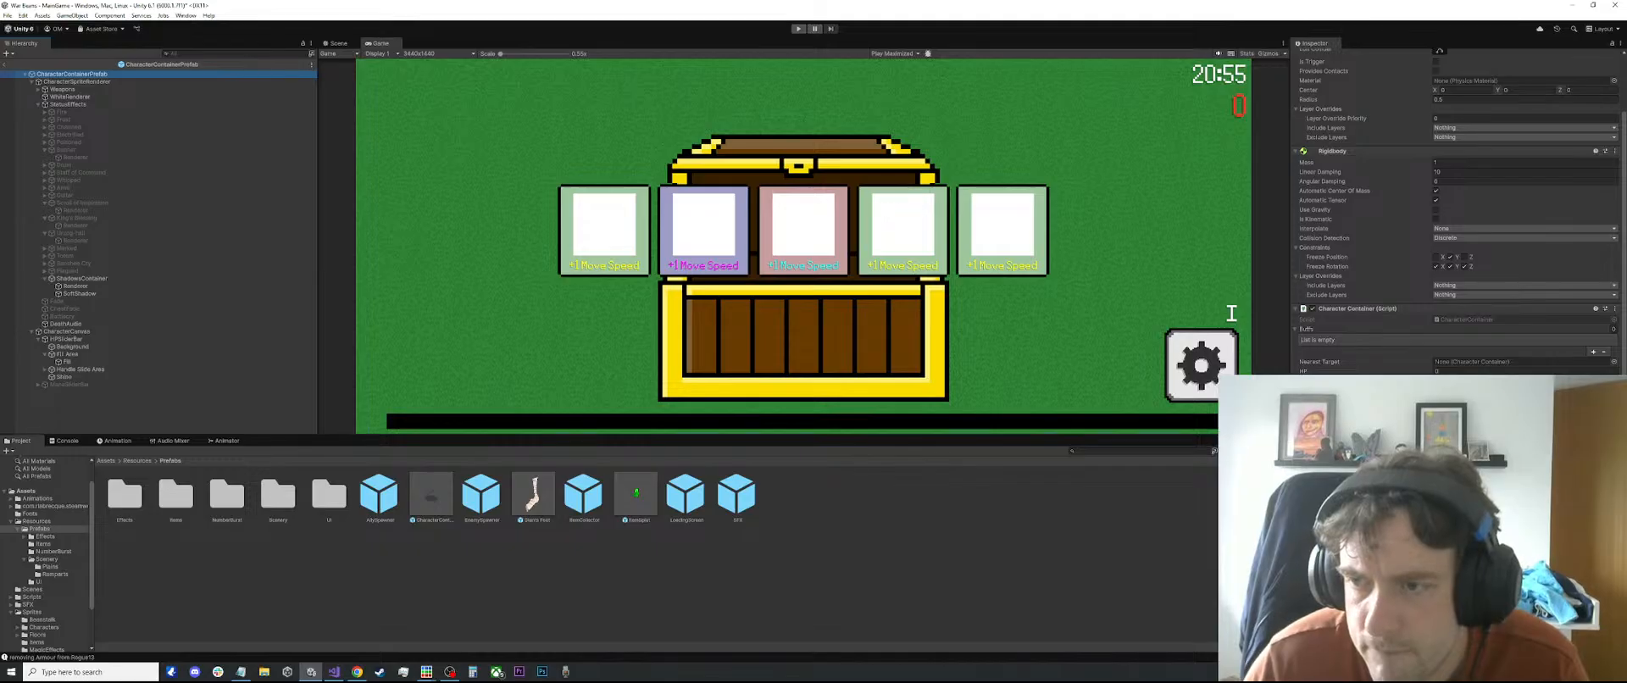
{"action": "scroll", "coordinate": [1457, 212], "scroll_direction": "down", "scroll_amount": 4}
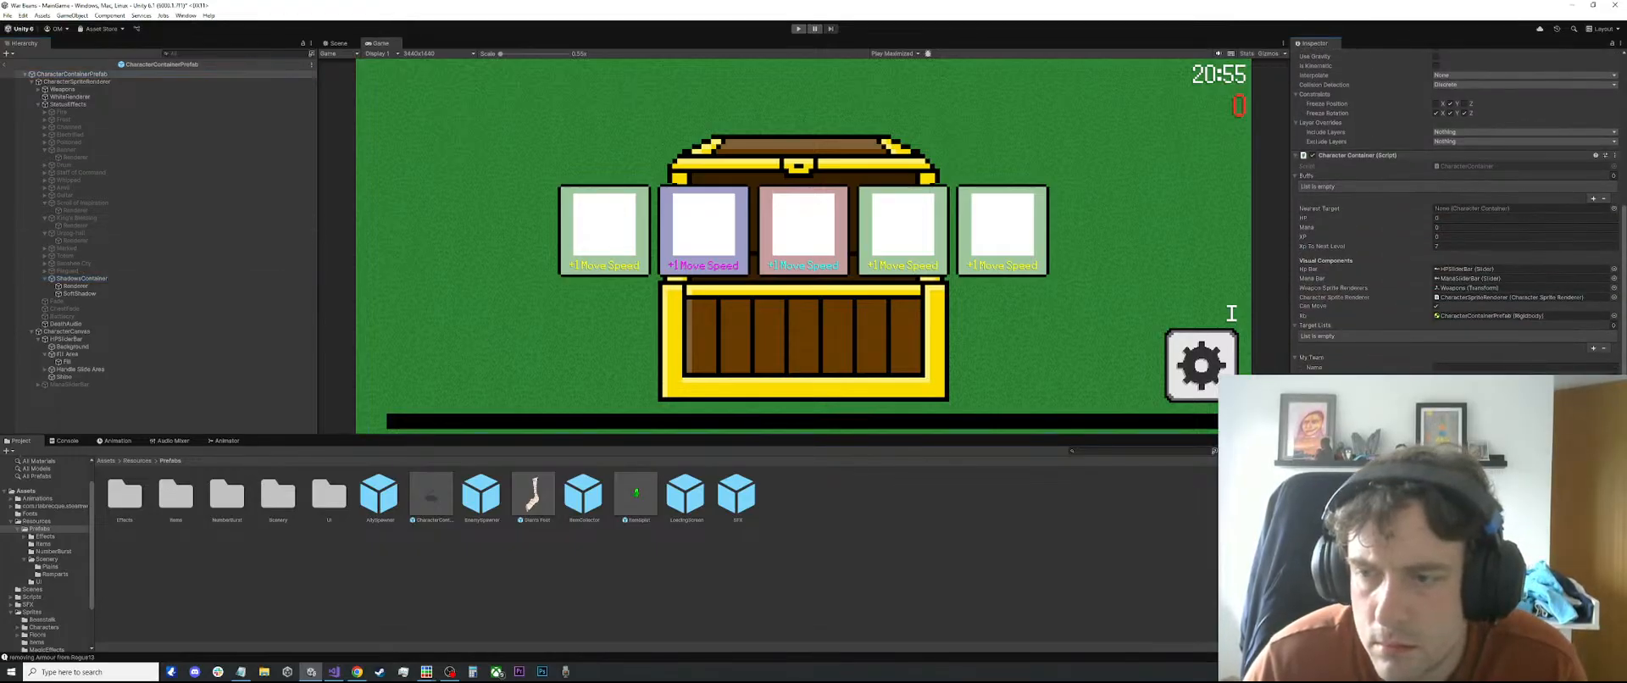
{"action": "left_click", "coordinate": [334, 671]}
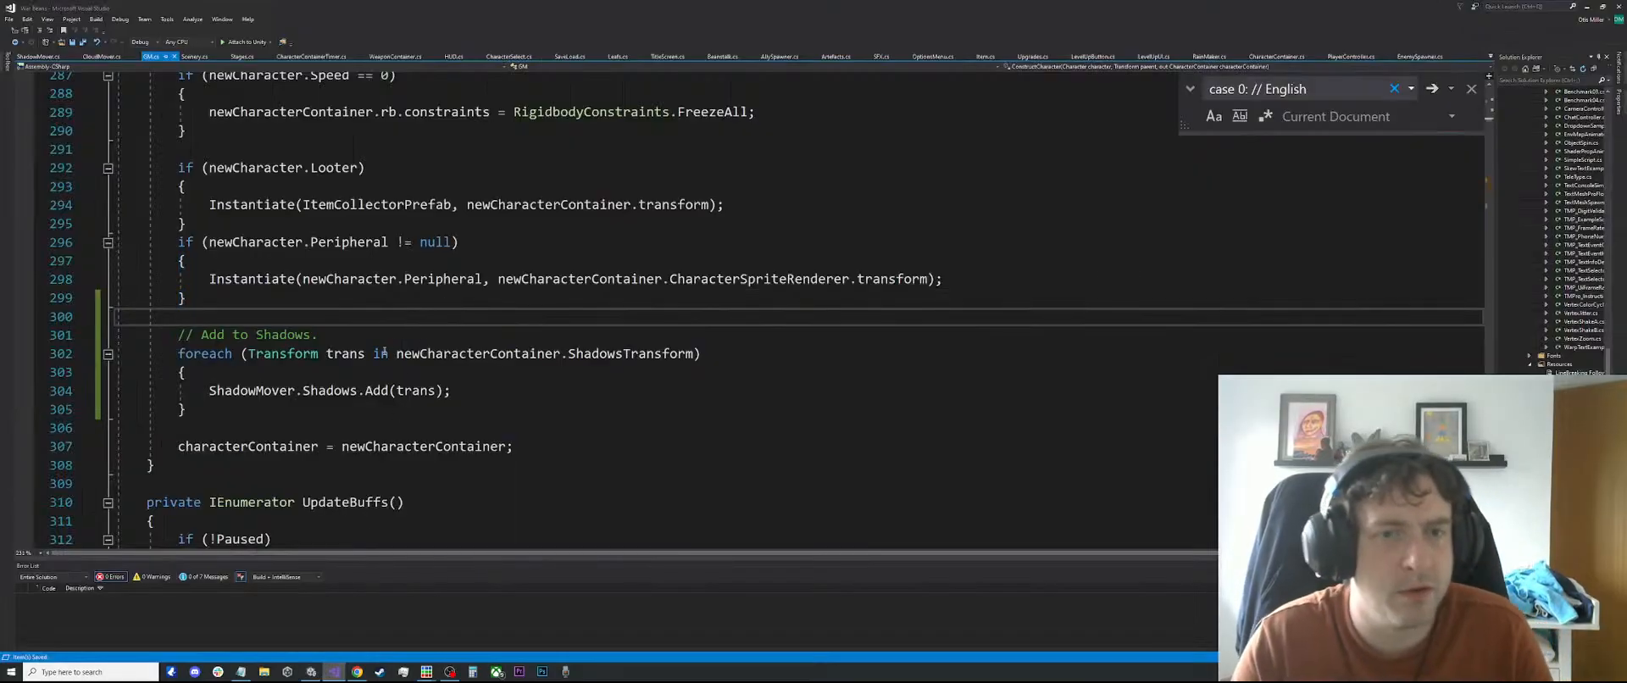
{"action": "left_click", "coordinate": [311, 671]}
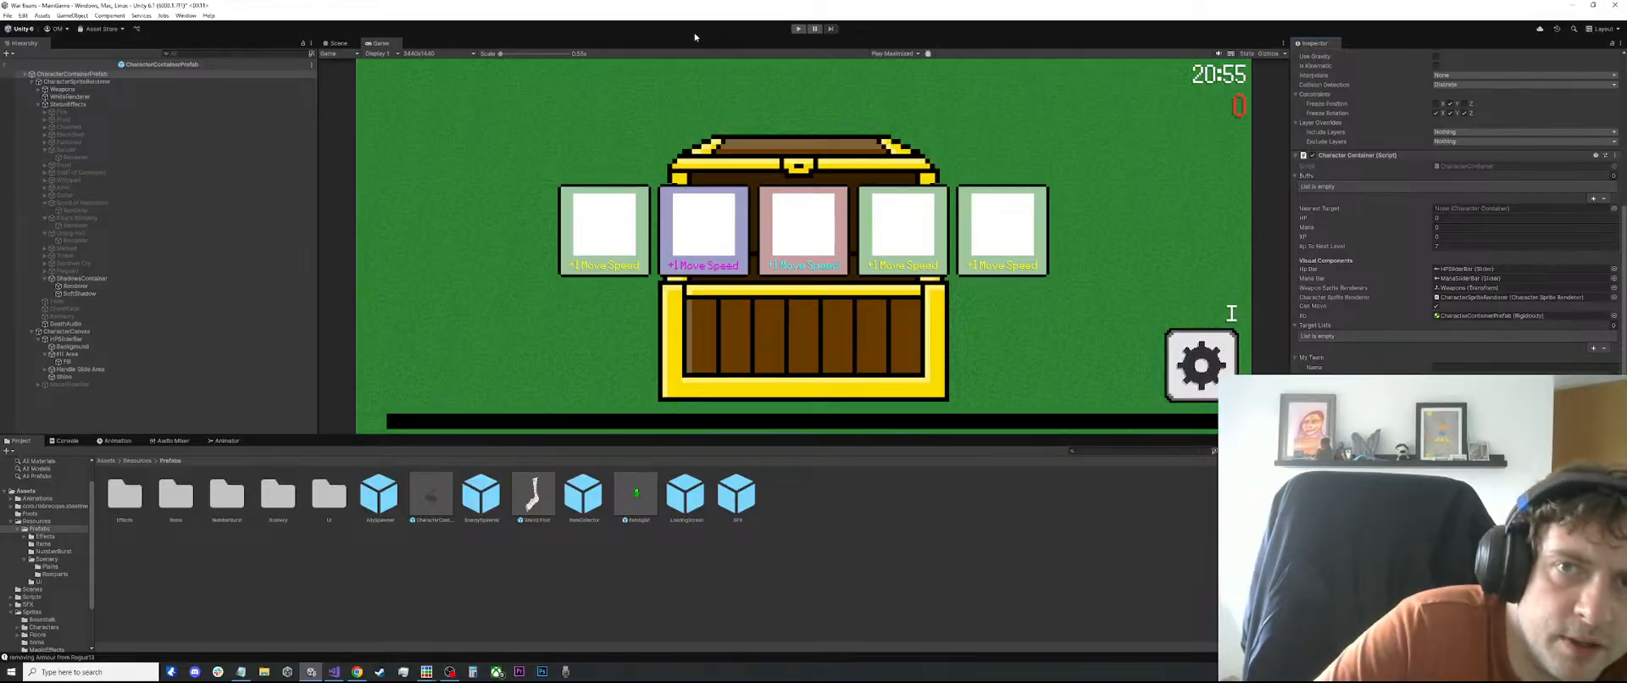
Open the MainGame scene from the Scenes folder, saving the modified scene, and open the TitleScreen scene
{"action": "left_click", "coordinate": [32, 589]}
{"action": "double_click", "coordinate": [278, 494]}
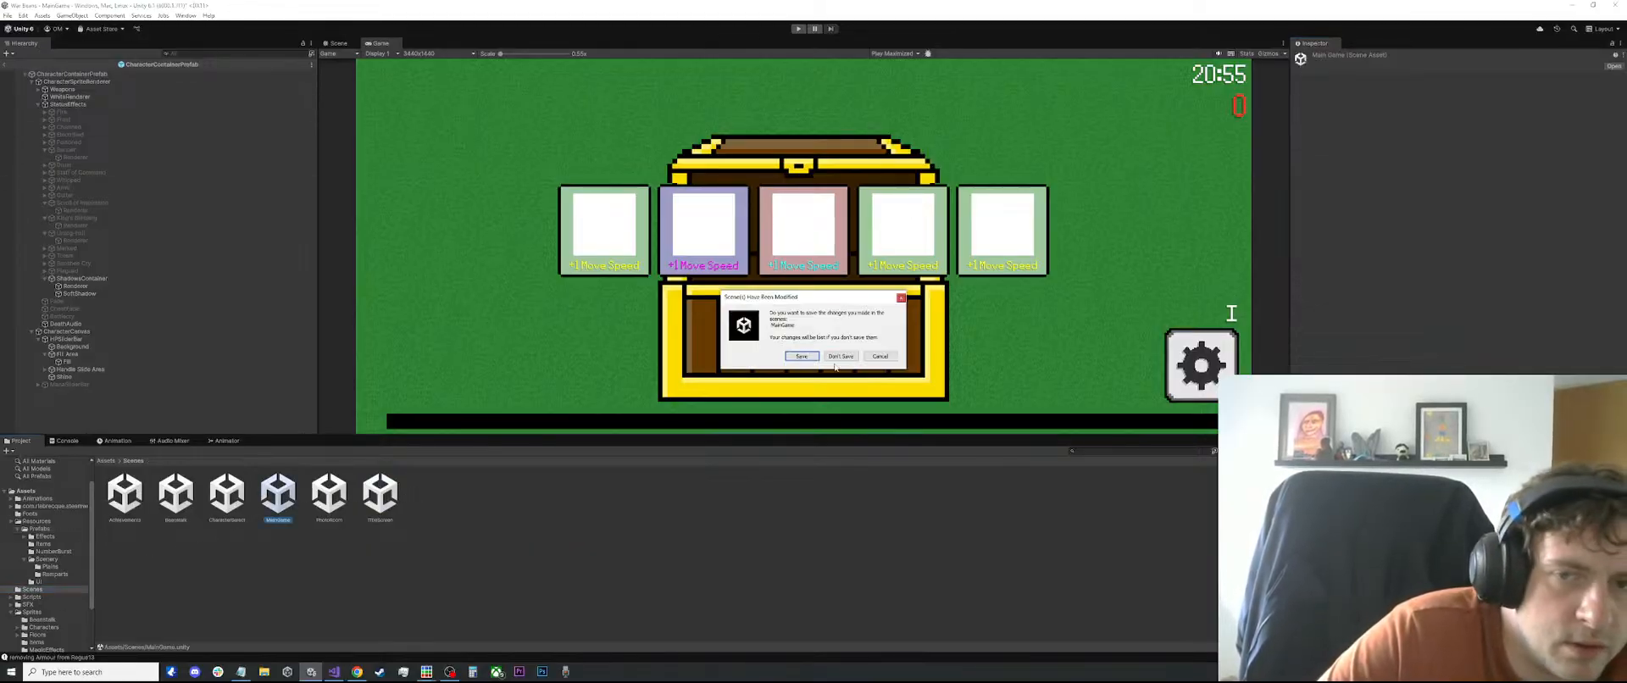
{"action": "left_click", "coordinate": [802, 356]}
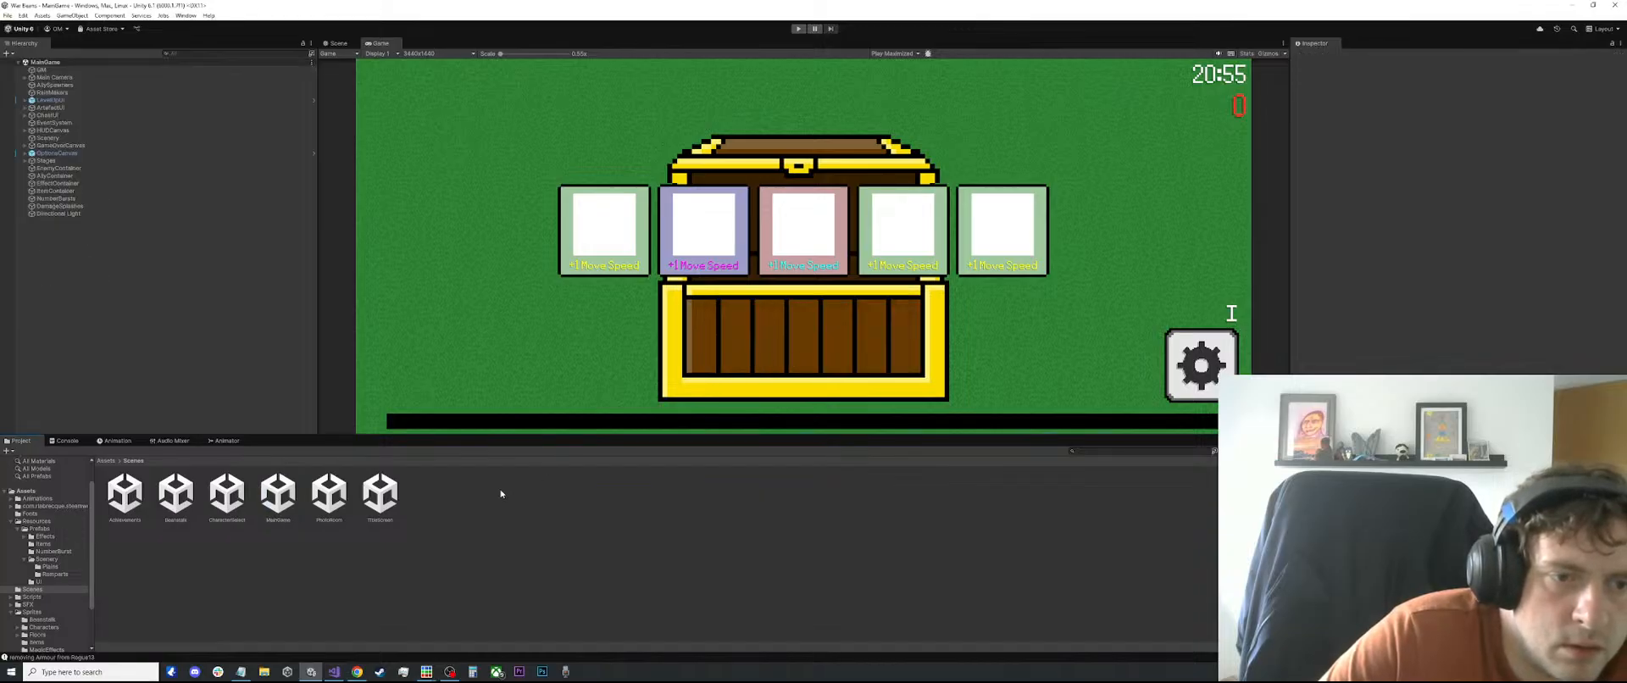
{"action": "double_click", "coordinate": [380, 494]}
Switch to the War Beans TODO file in Notepad, remove the line "Move shadows from central controller." and save it
{"action": "left_click", "coordinate": [242, 673]}
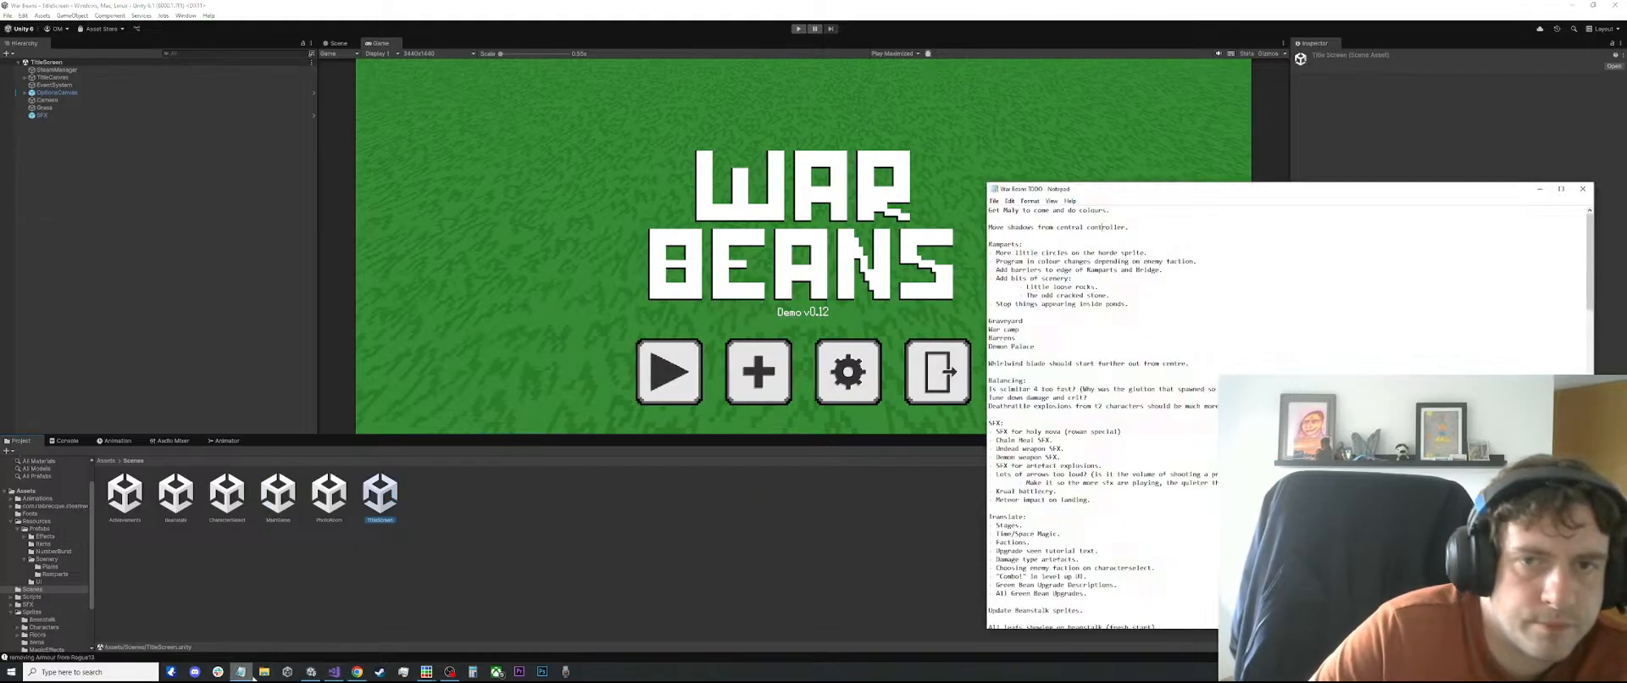
{"action": "left_click", "coordinate": [1010, 201]}
{"action": "left_click", "coordinate": [1130, 228]}
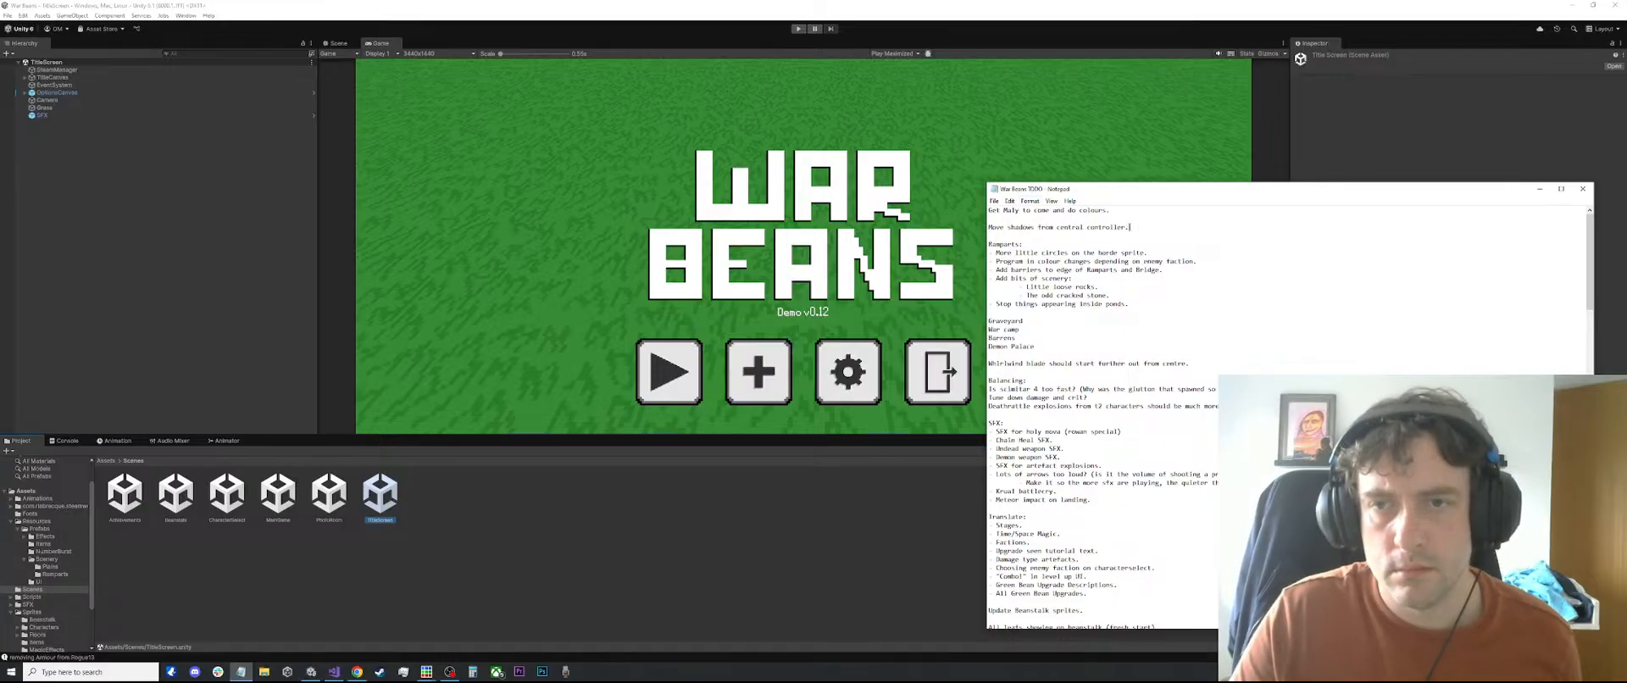
{"action": "left_click_drag", "start_coordinate": [1130, 228], "coordinate": [897, 216]}
{"action": "key", "text": "BackSpace"}
{"action": "key", "text": "BackSpace"}
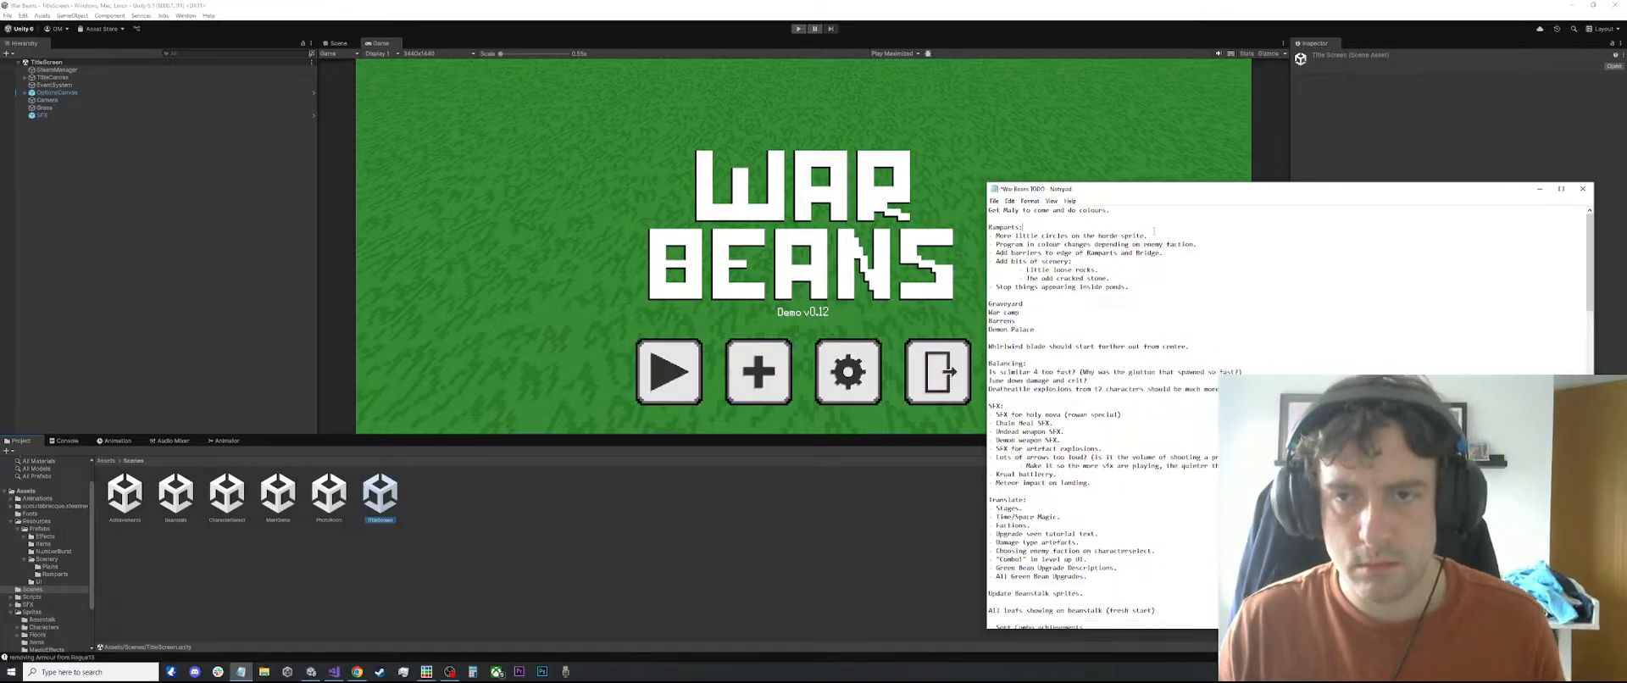
{"action": "key", "text": "ctrl+s"}
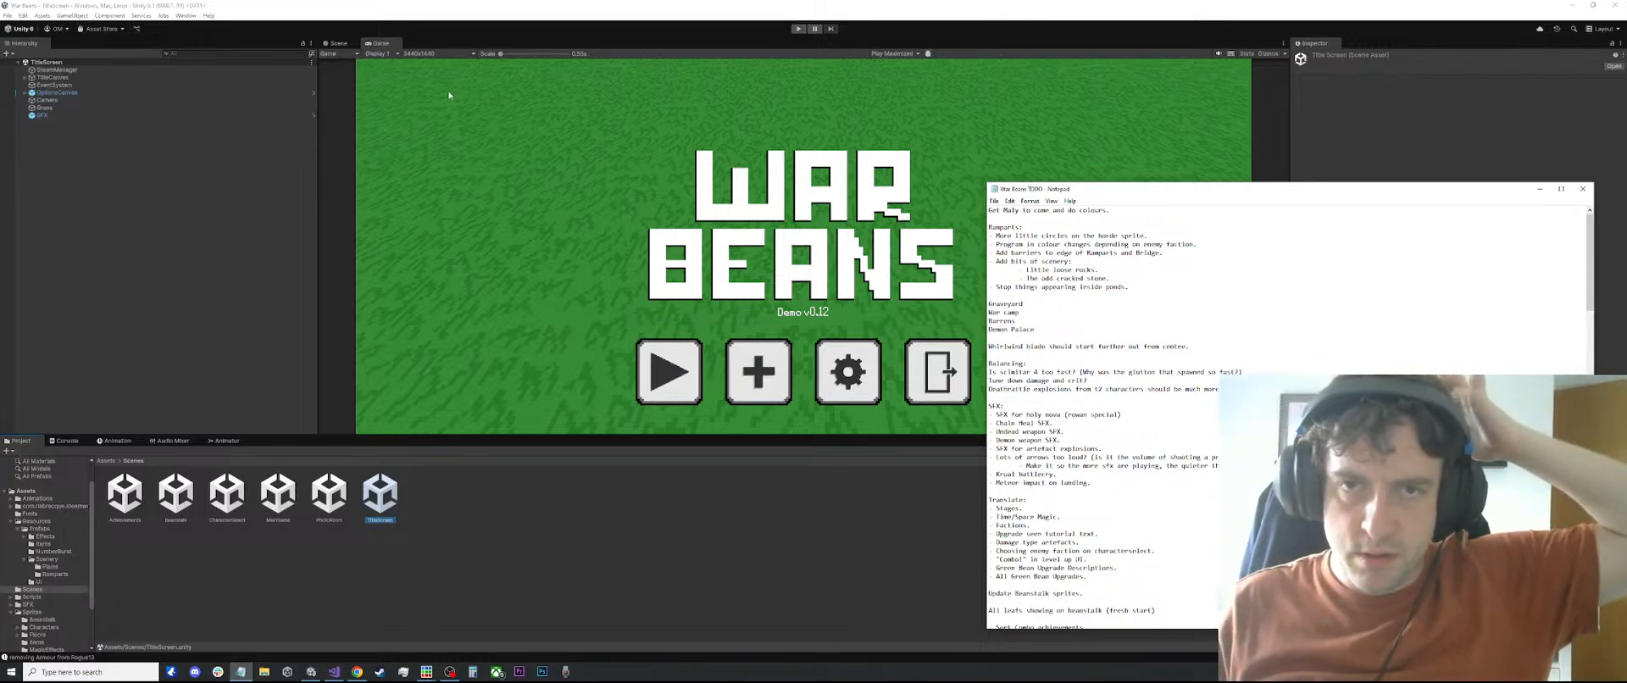
Return to Unity and build and run the game from the TitleScreen scene
{"action": "left_click", "coordinate": [767, 43]}
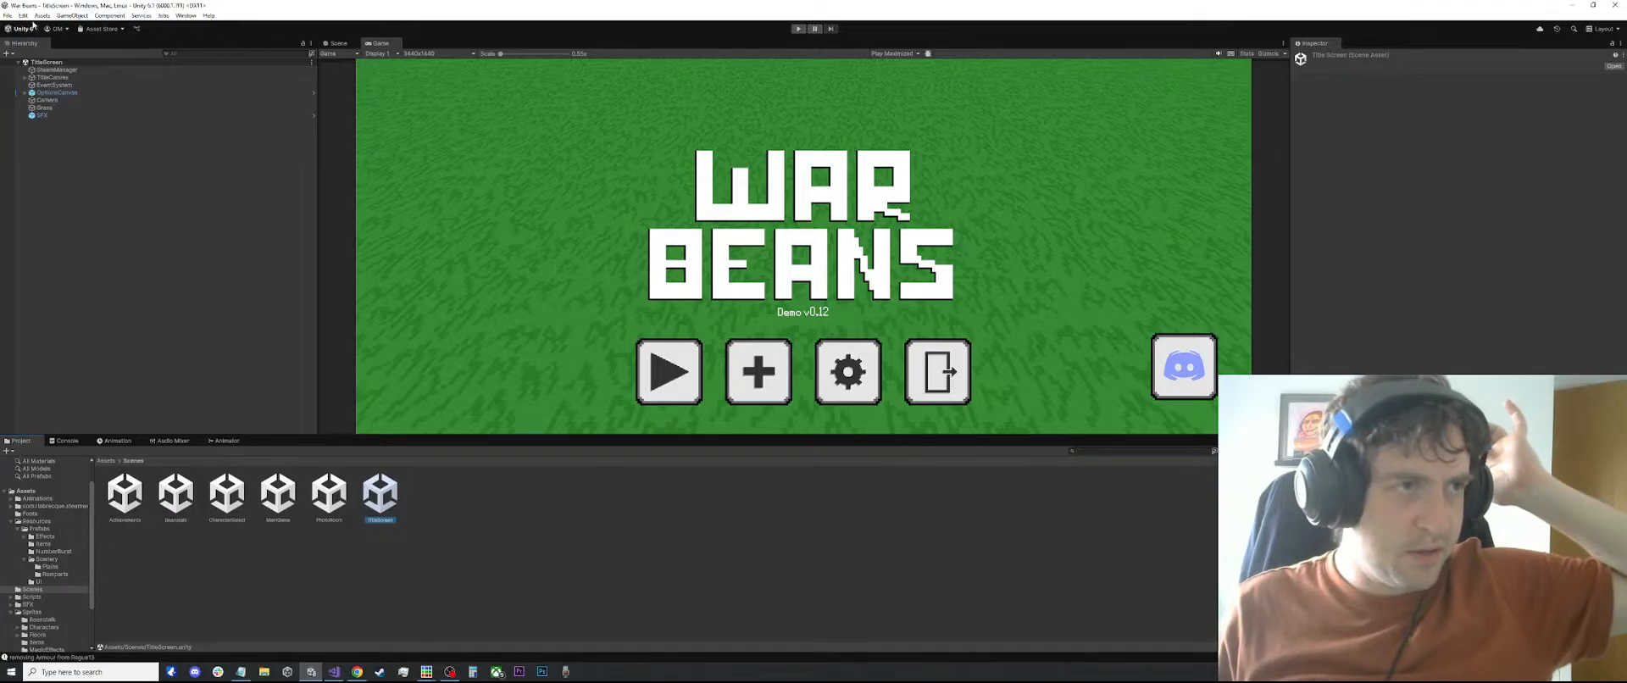
{"action": "left_click", "coordinate": [6, 15]}
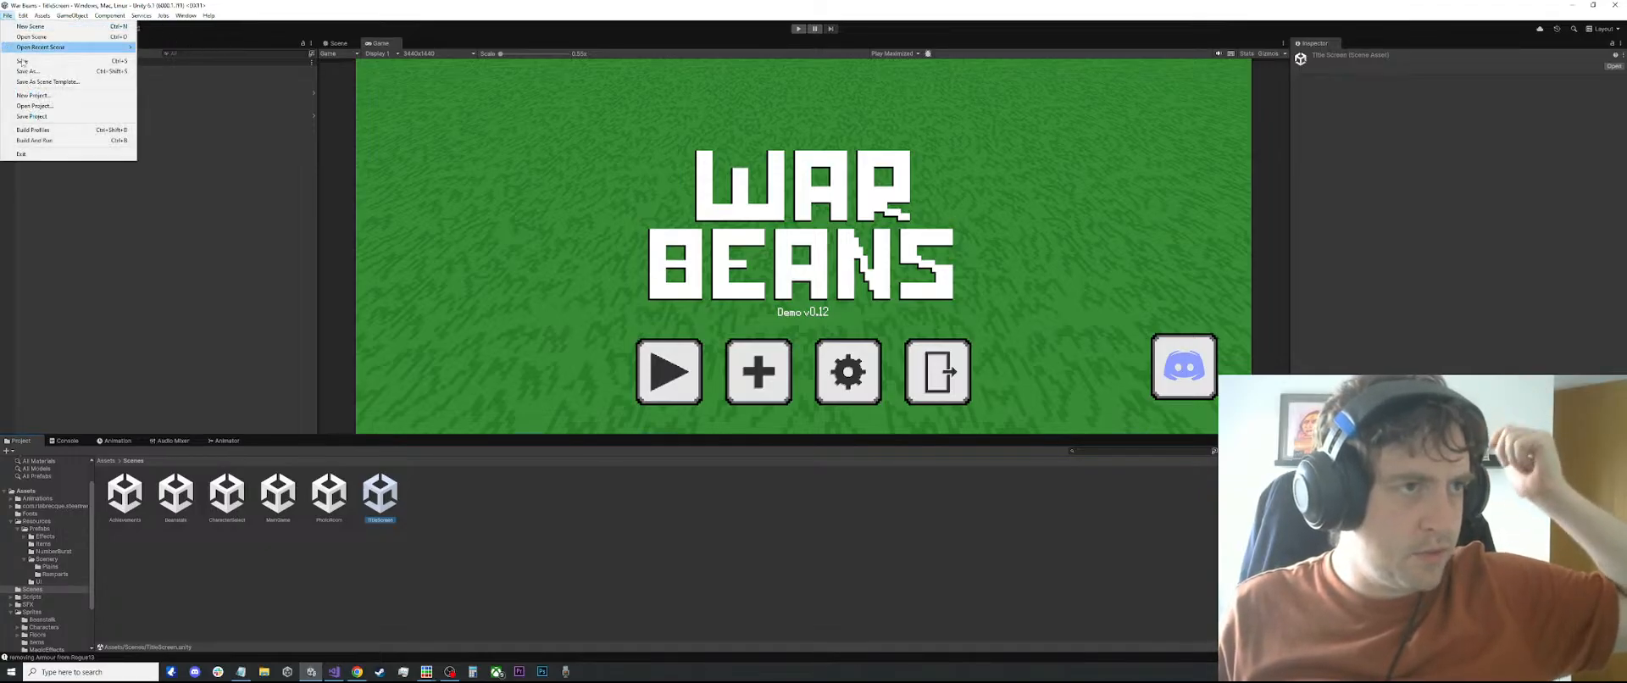
{"action": "left_click", "coordinate": [36, 140]}
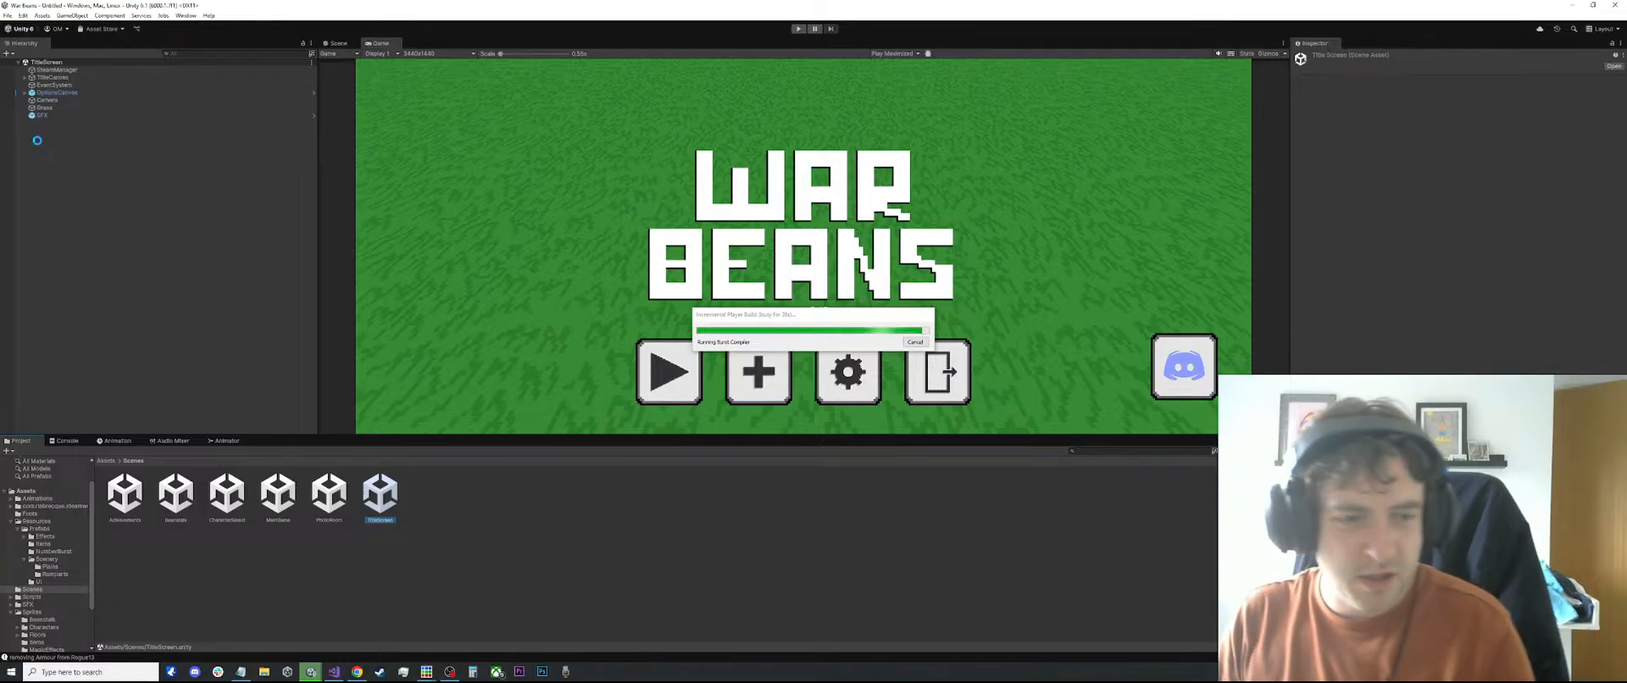
In Visual Studio, search the GM script for "tuft" and set the Green Plains Tufts scenery count to 15000
{"action": "left_click", "coordinate": [334, 671]}
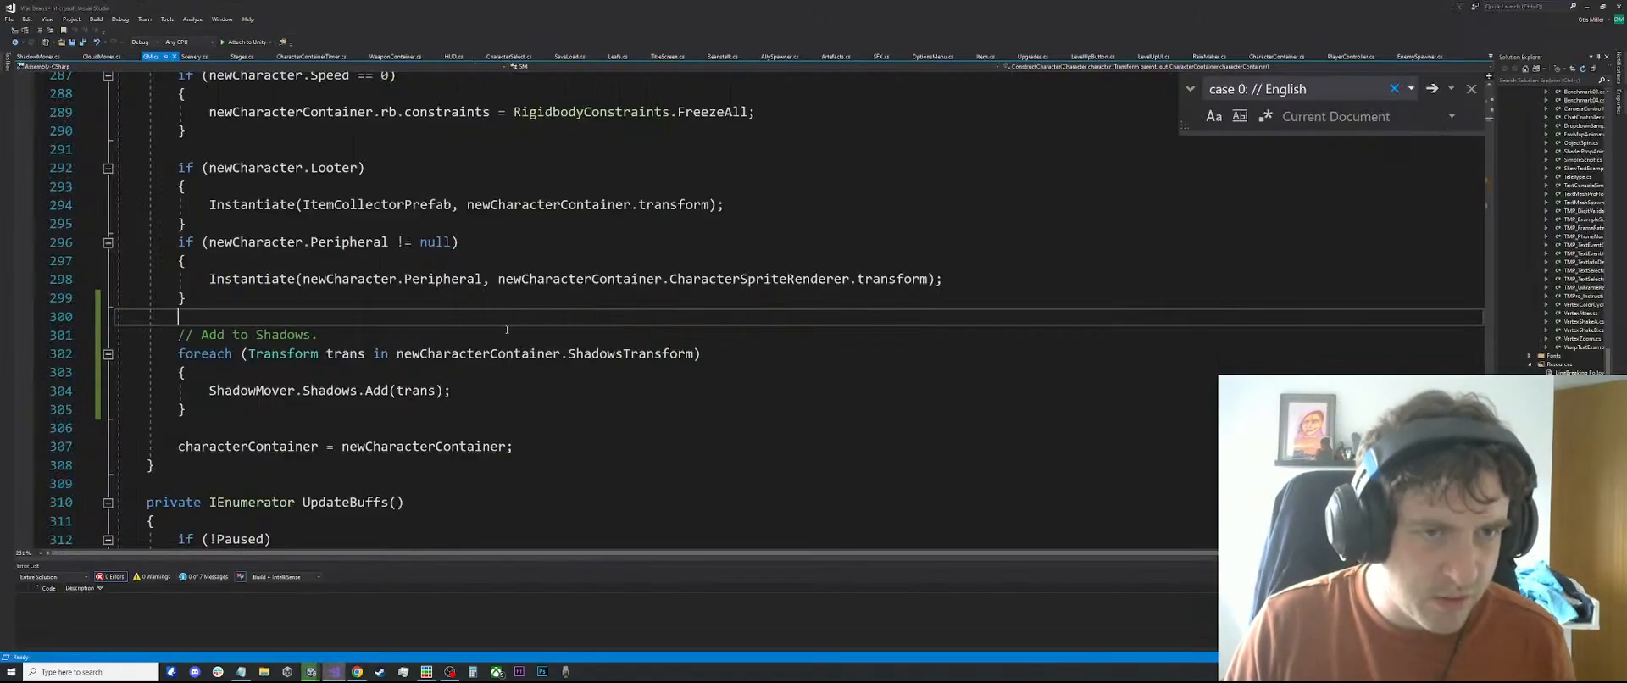
{"action": "left_click", "coordinate": [294, 258]}
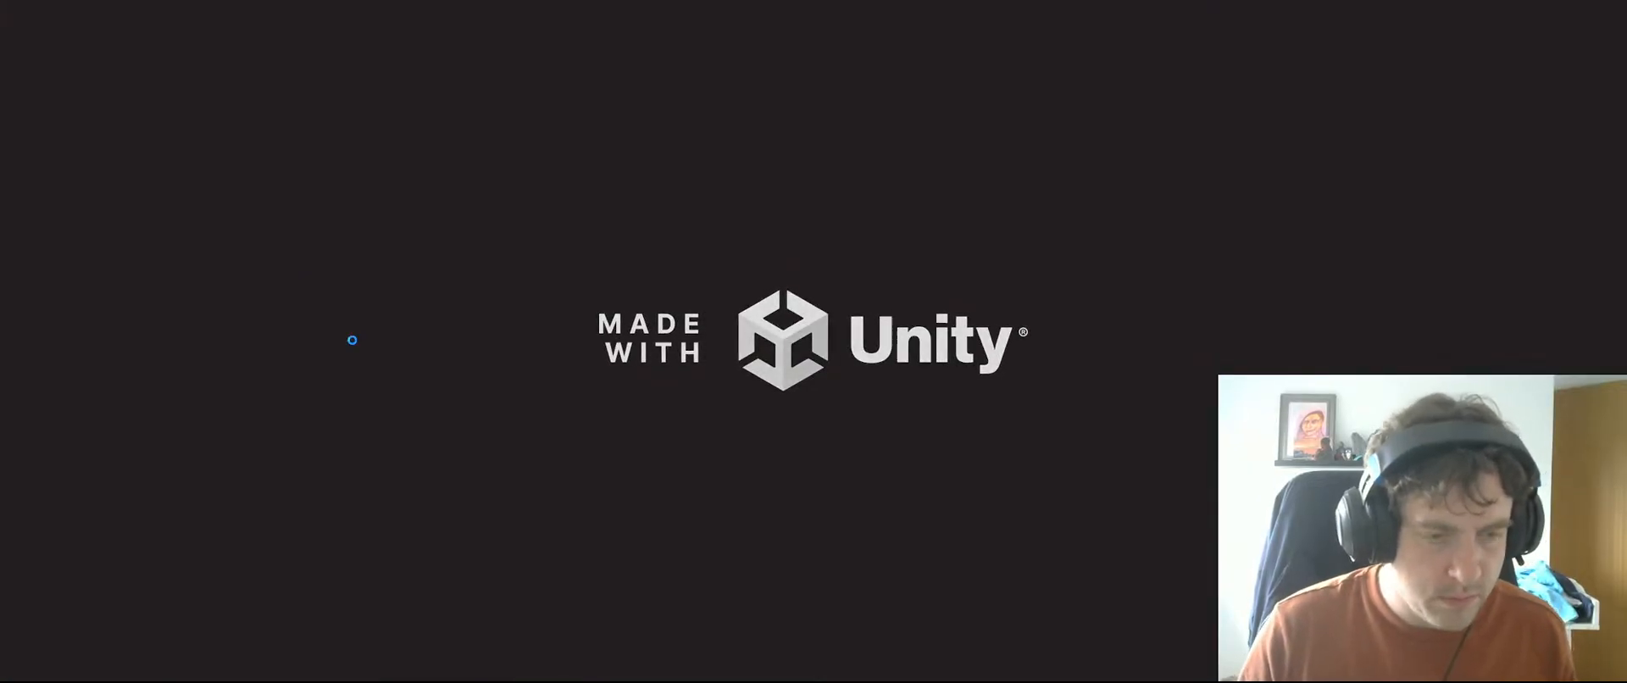
{"action": "key", "text": "super"}
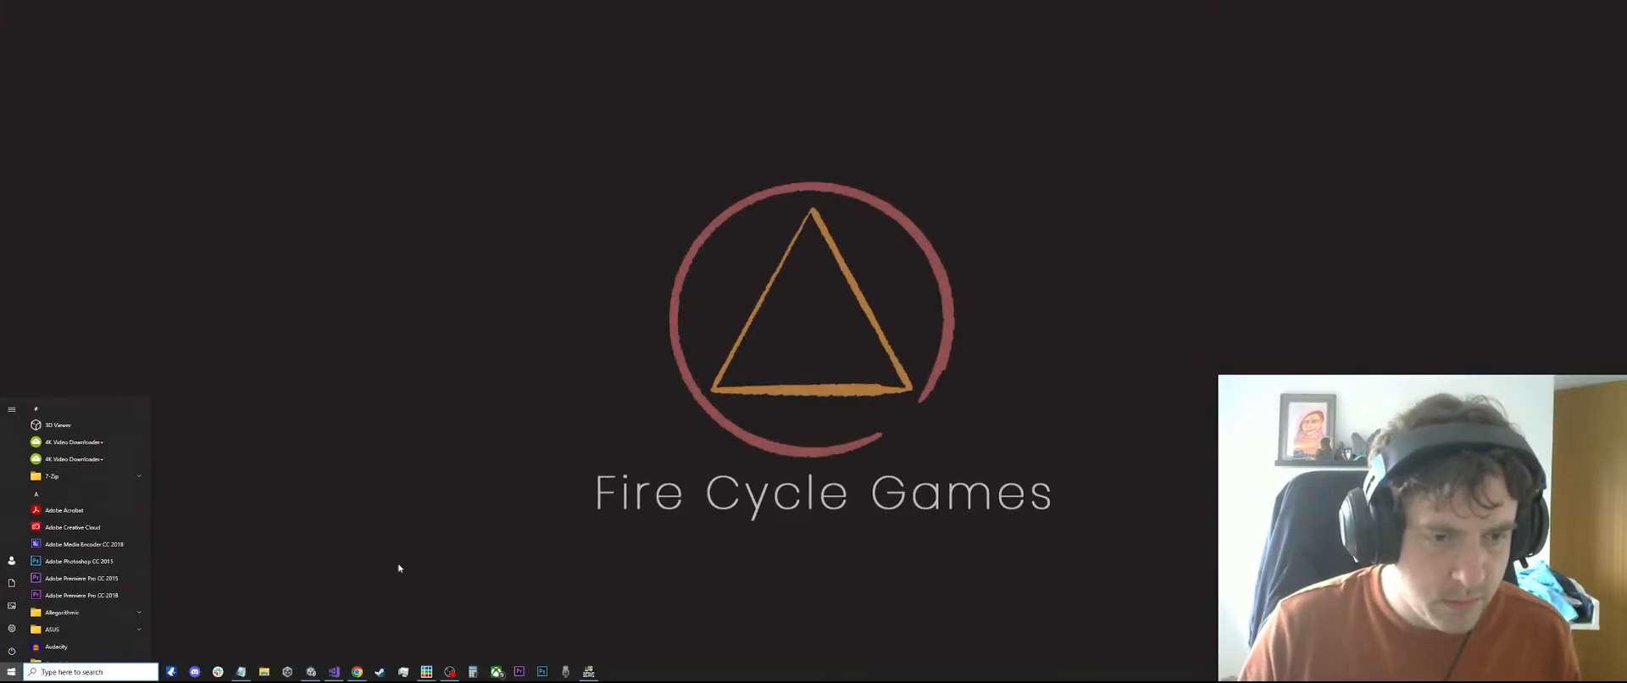
{"action": "left_click", "coordinate": [333, 672]}
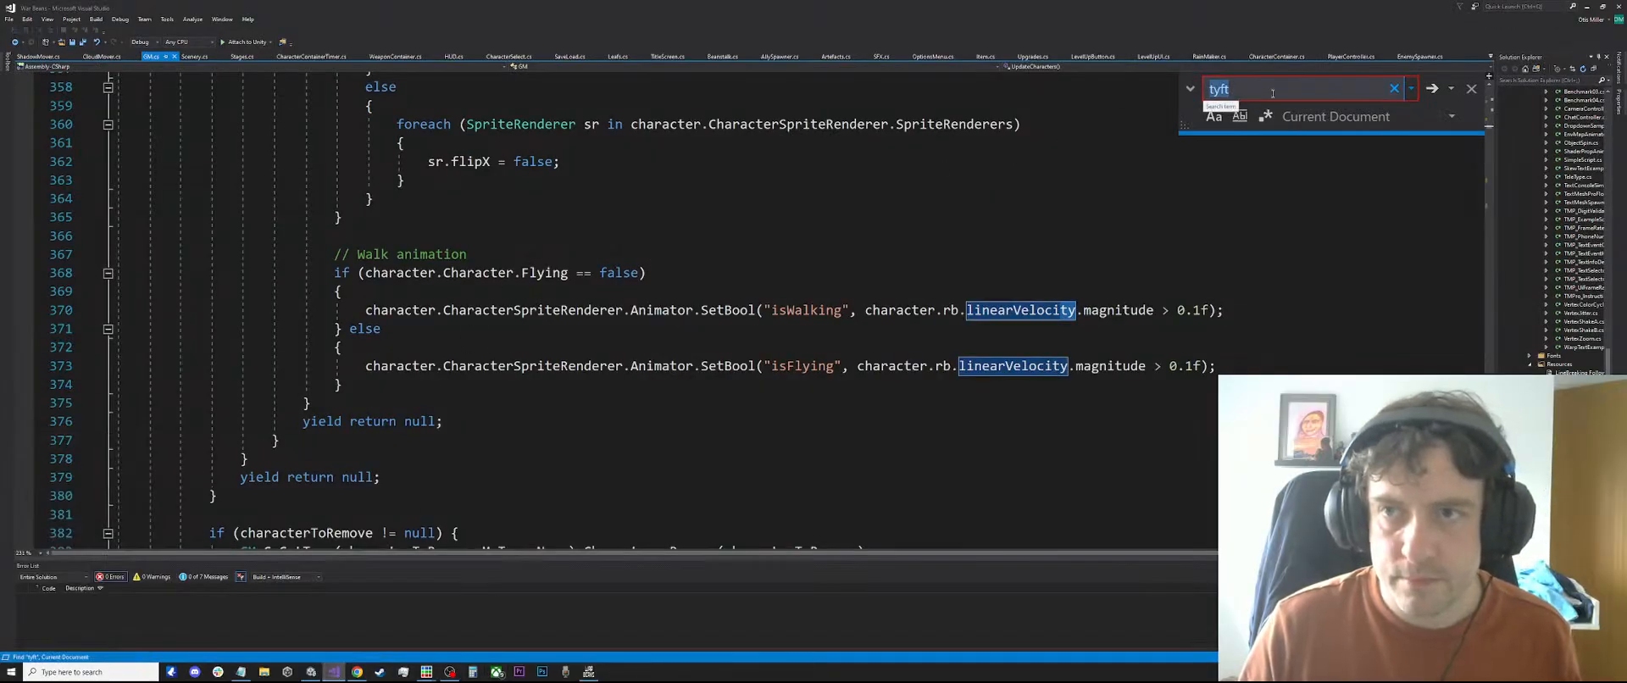
{"action": "type", "text": "tuf"}
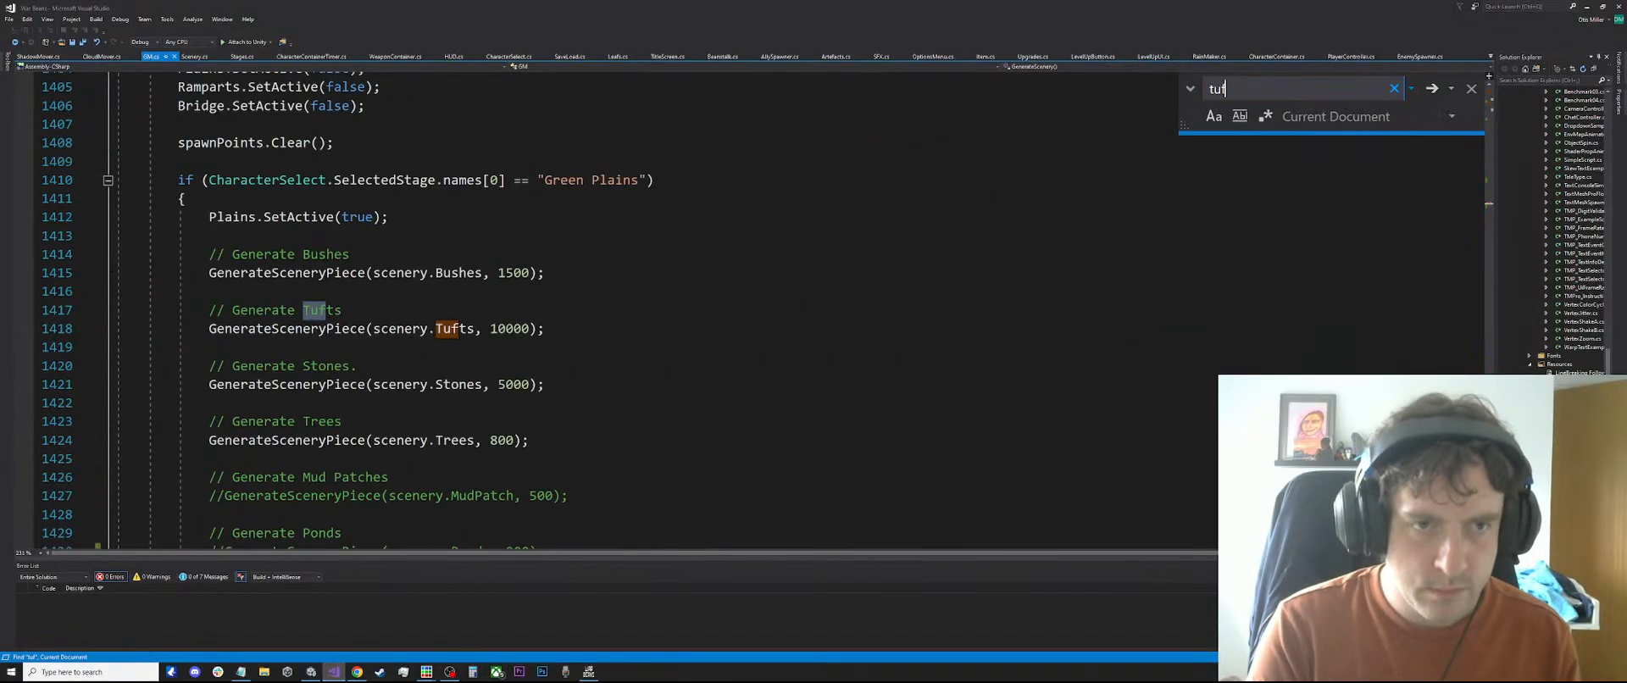
{"action": "type", "text": "t"}
{"action": "double_click", "coordinate": [518, 330]}
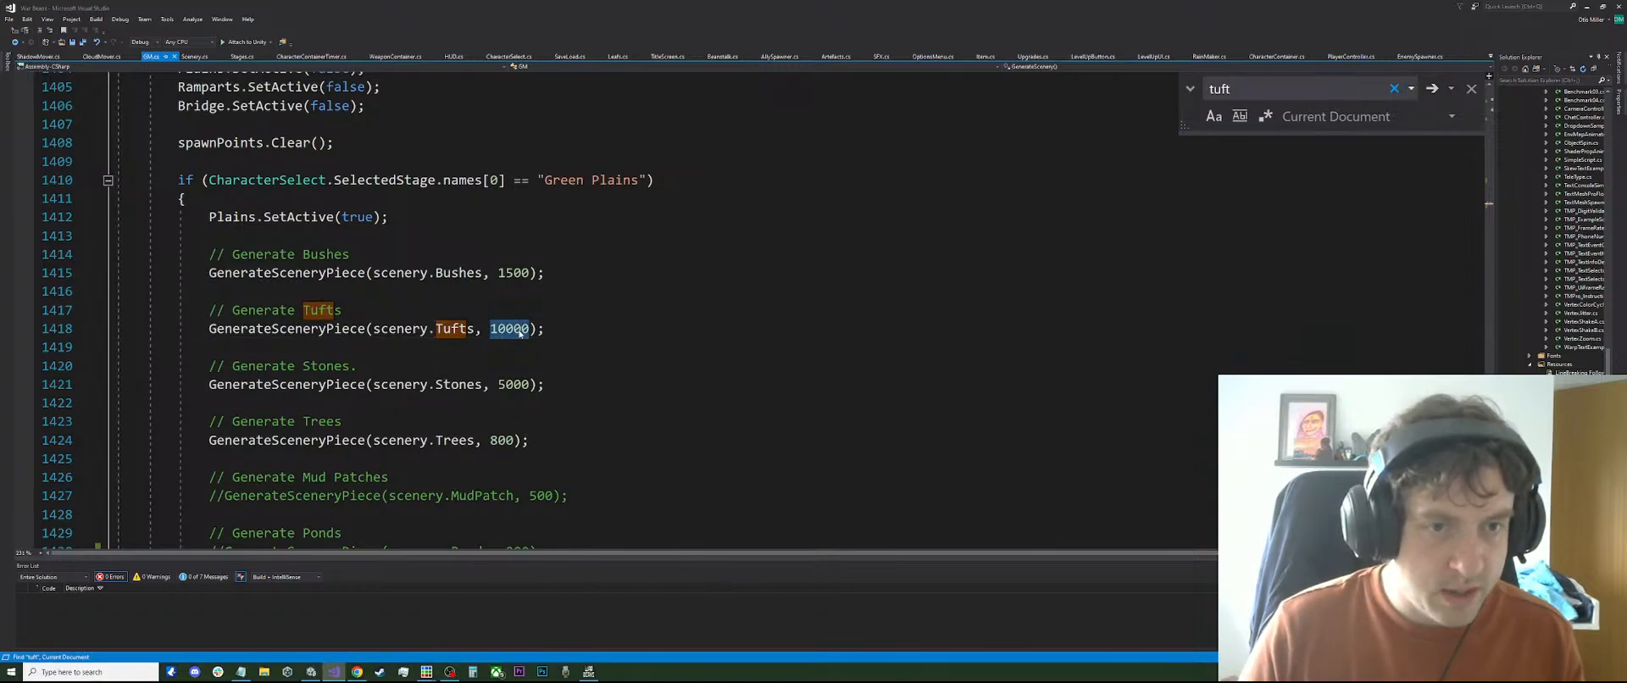
{"action": "type", "text": "15000"}
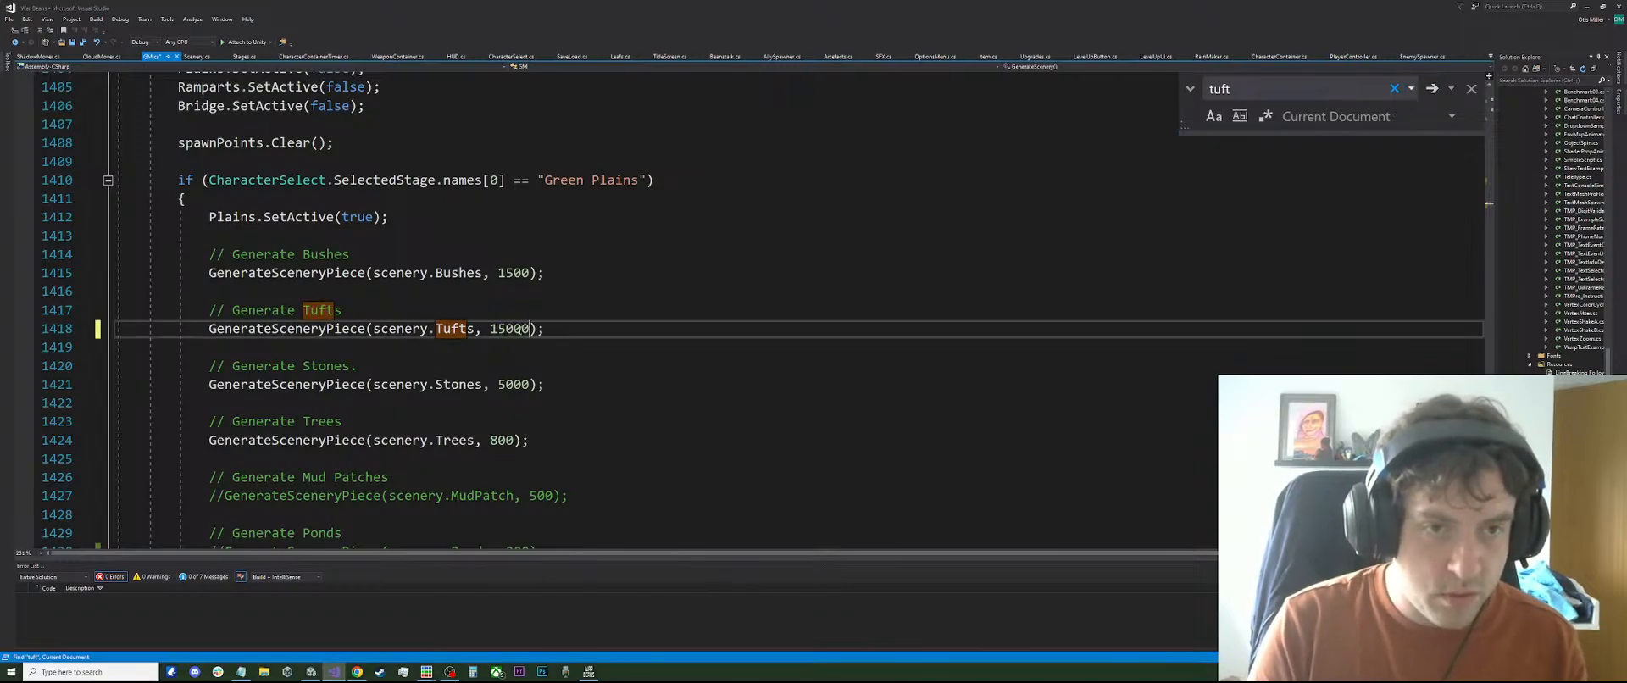
{"action": "left_click_drag", "start_coordinate": [585, 366], "coordinate": [590, 376]}
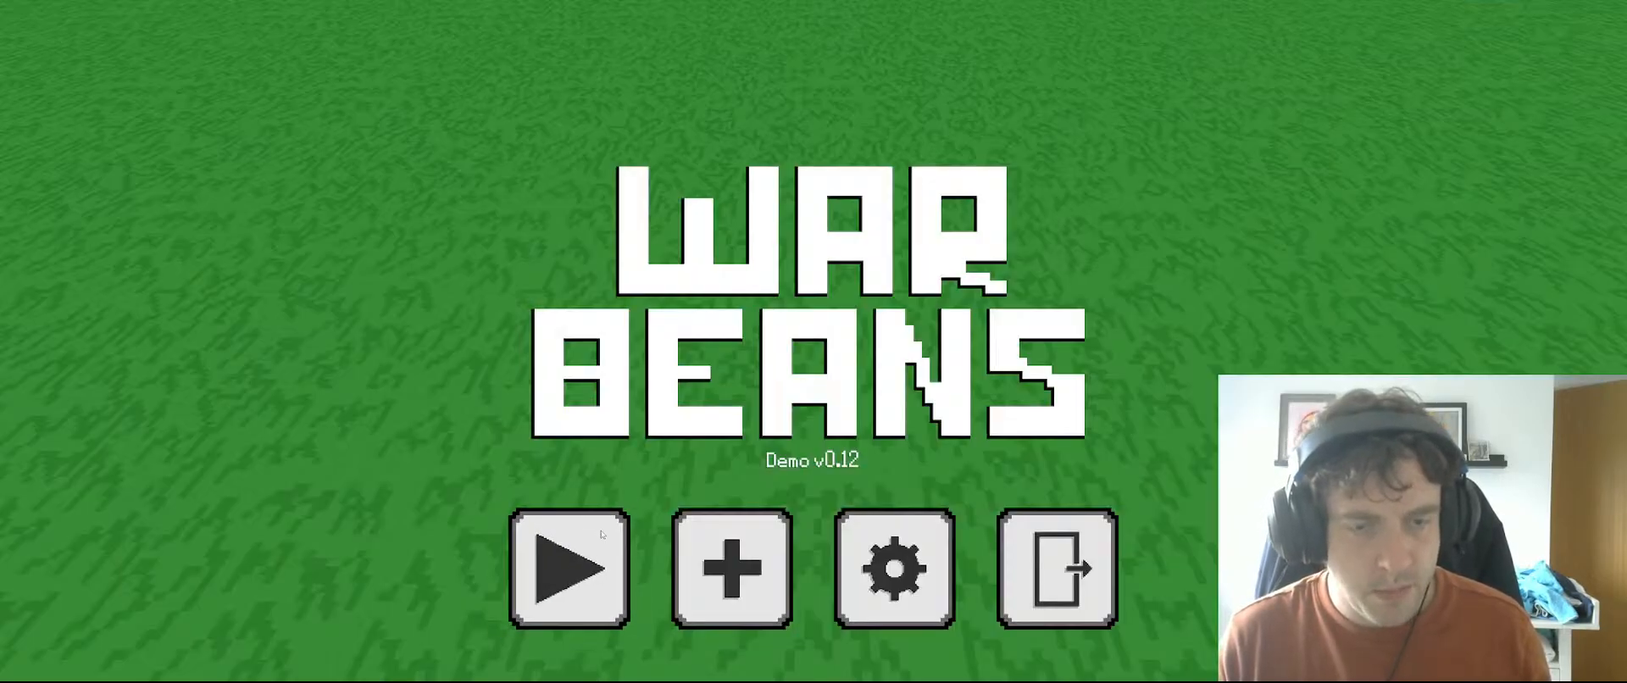
In the running game build, go to the game settings and start a match with the preselected hero and stage
{"action": "left_click", "coordinate": [601, 534]}
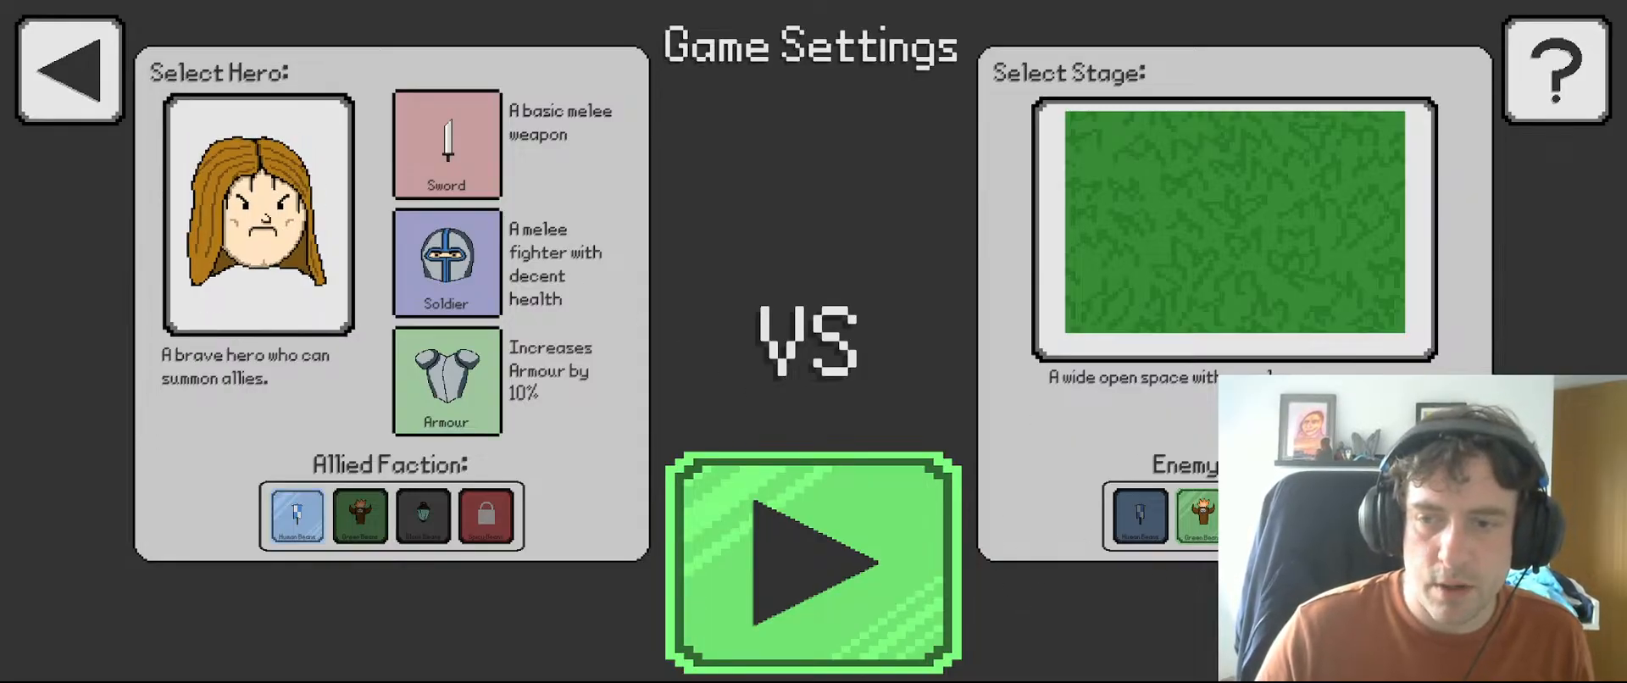
{"action": "left_click", "coordinate": [882, 553]}
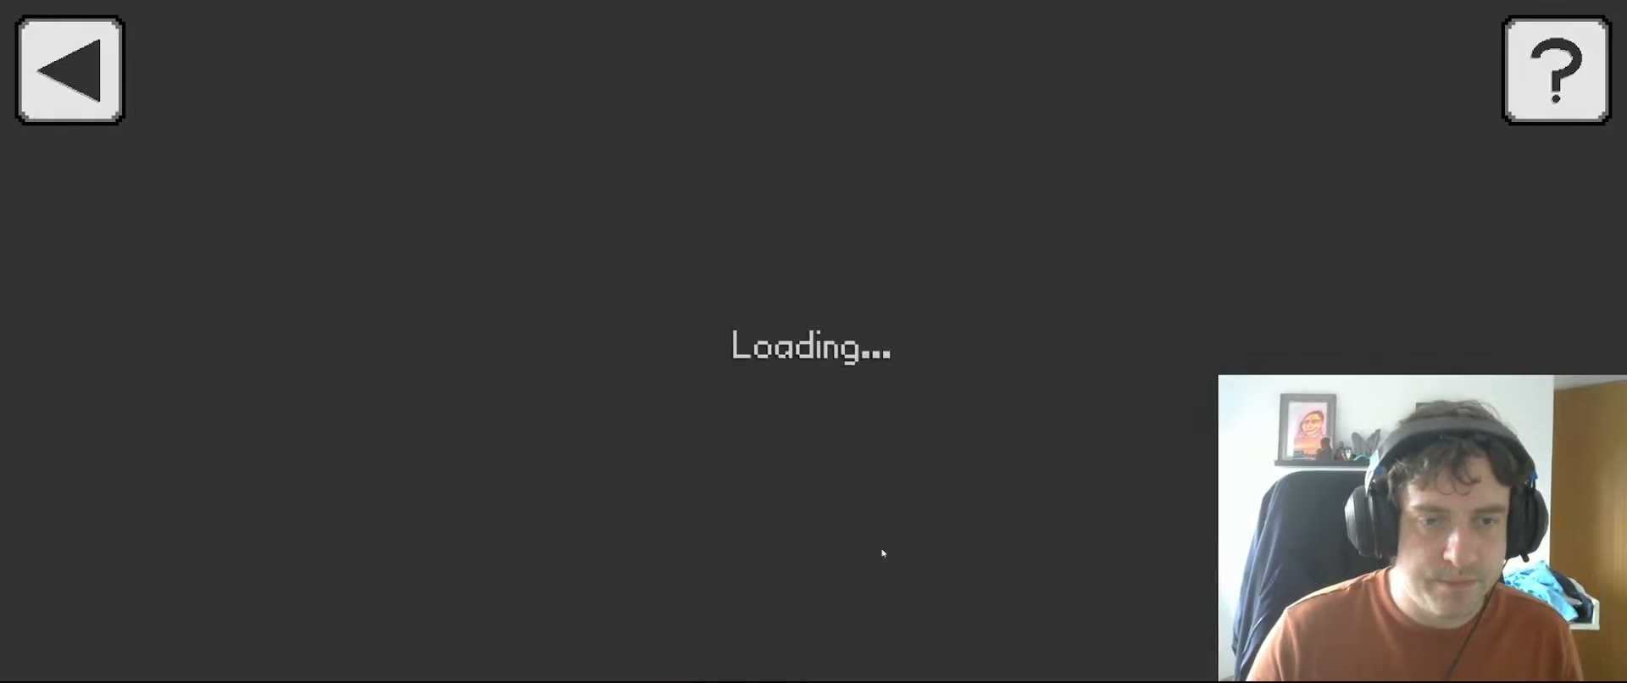